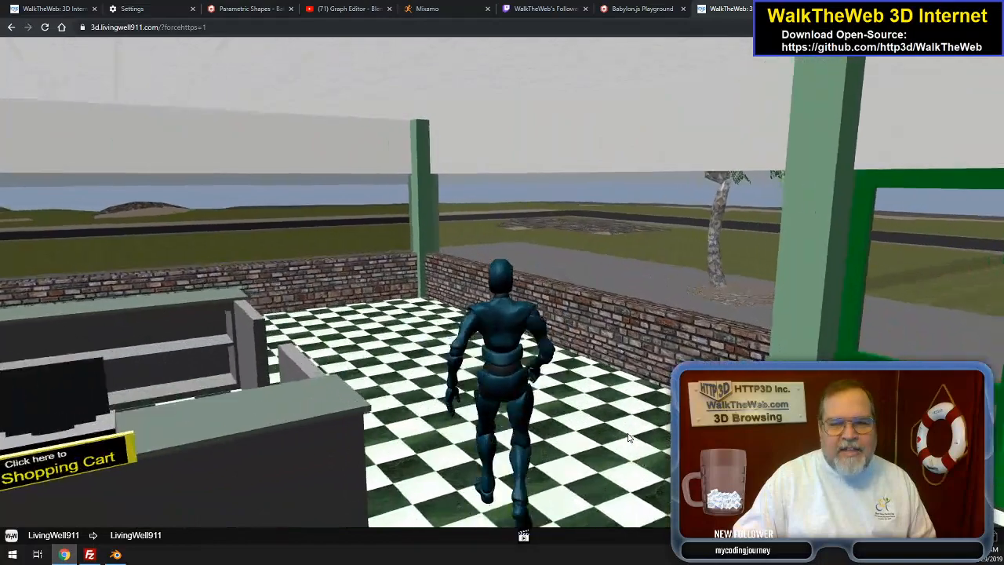
- Walk the avatar around the 3D store to view the checkout counter and product displays from several sides
{"action": "key", "text": "Left"}
{"action": "key", "text": "Left"}
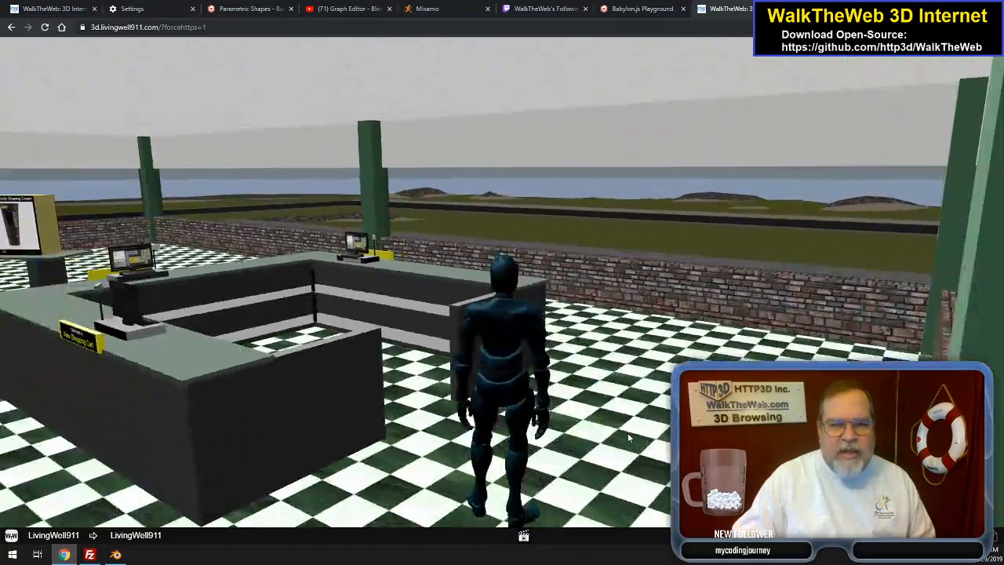
{"action": "key", "text": "Left"}
{"action": "key", "text": "Right"}
{"action": "key", "text": "Right"}
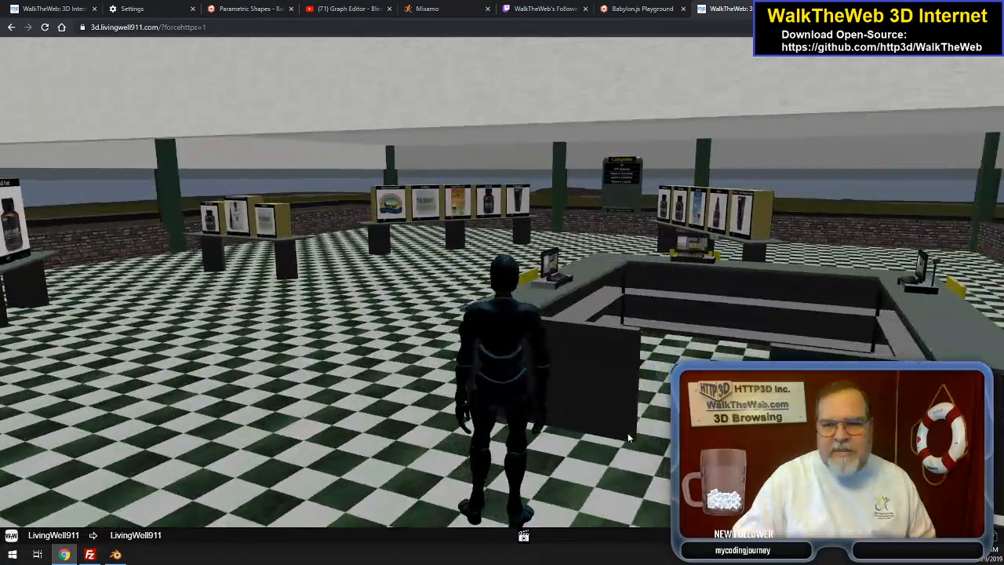
{"action": "key", "text": "Up"}
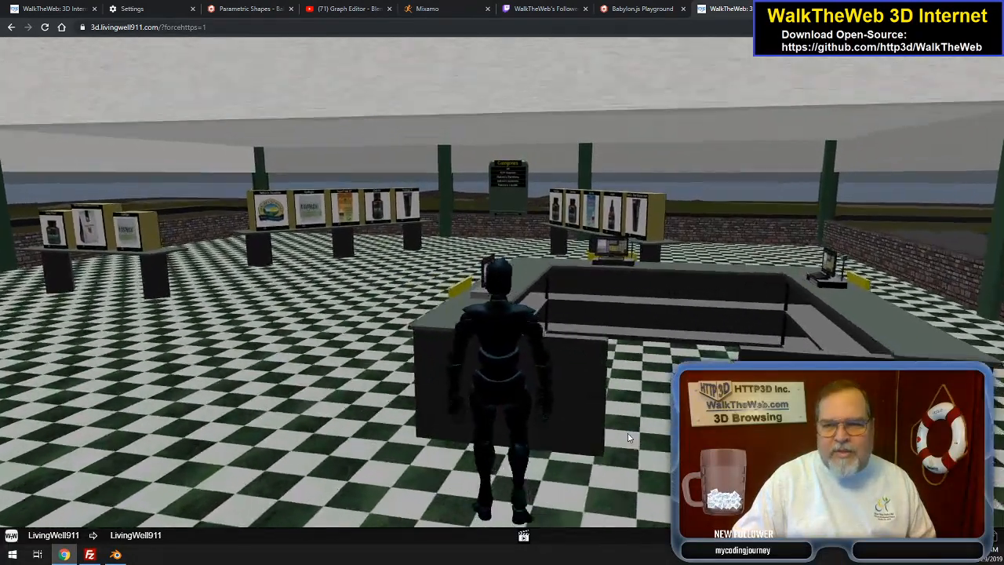
{"action": "key", "text": "Up"}
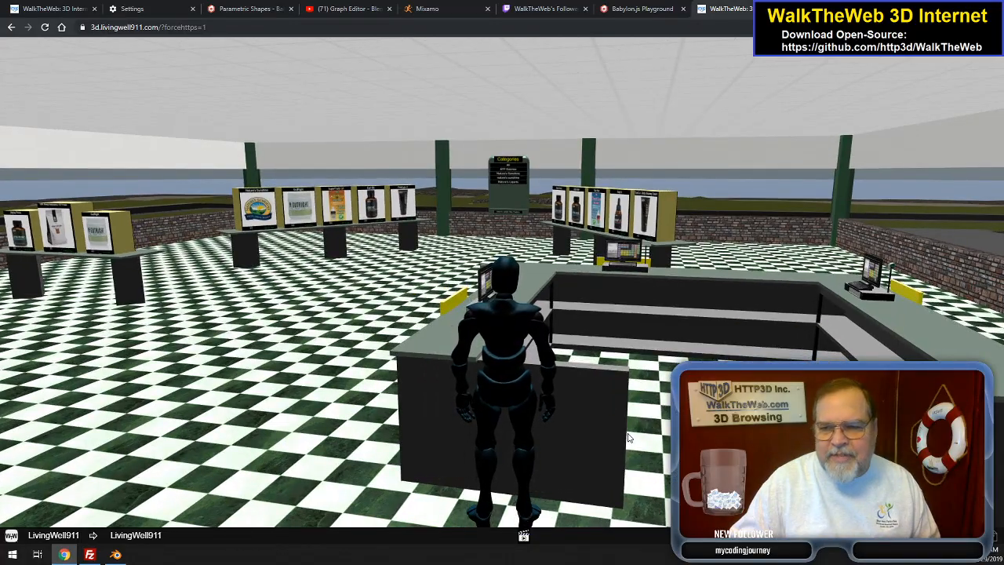
{"action": "key", "text": "Left"}
{"action": "key", "text": "Left"}
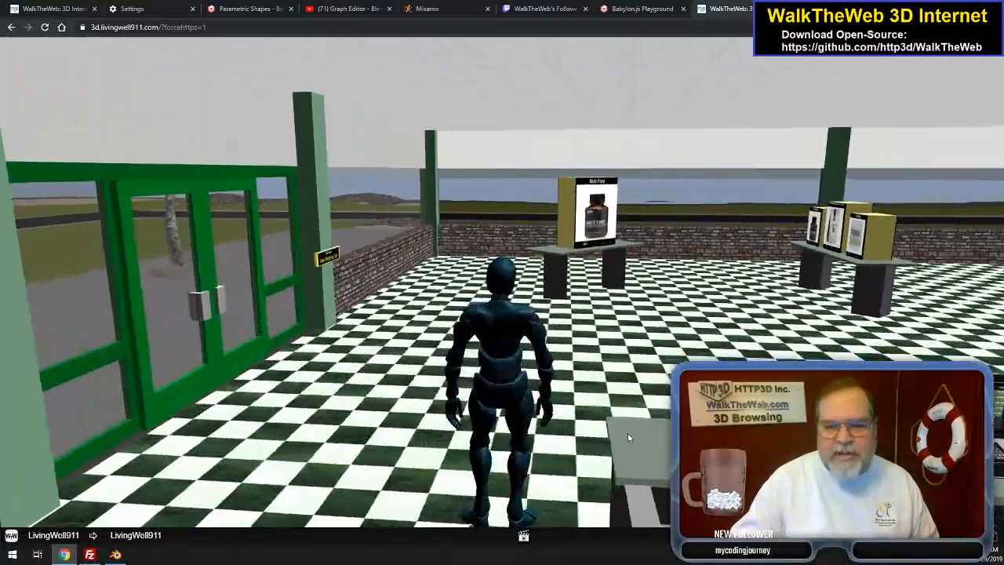
{"action": "key", "text": "Right"}
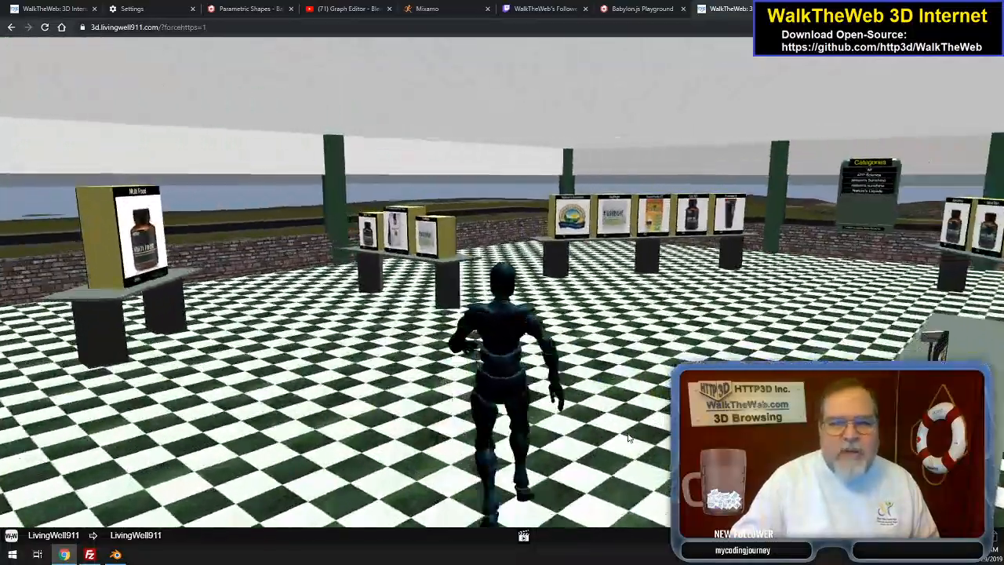
{"action": "key", "text": "Right"}
{"action": "key", "text": "Right"}
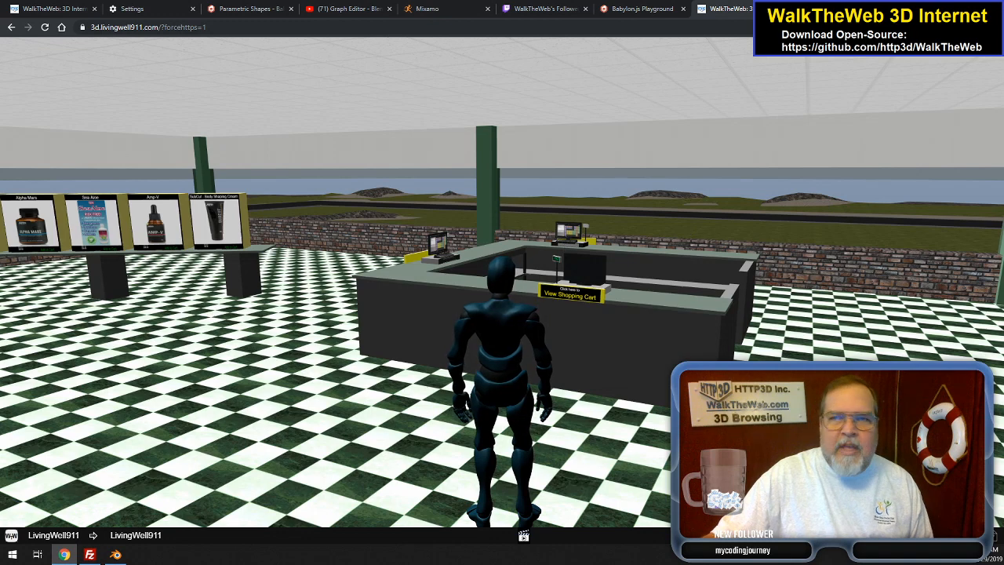
- Switch to the store checkout counter image results and browse them for counter design references
{"action": "key", "text": "ctrl+Tab"}
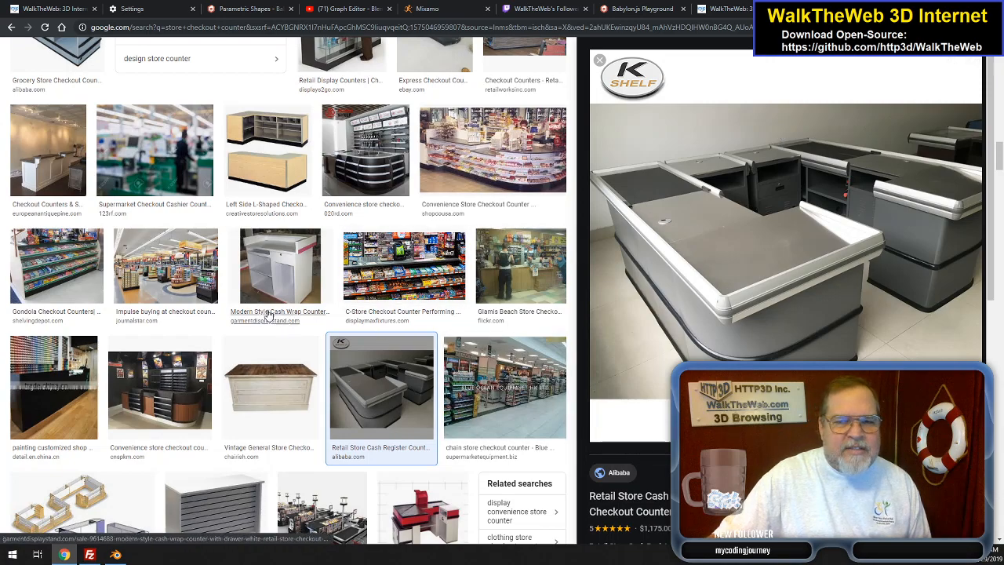
{"action": "scroll", "coordinate": [337, 312], "scroll_direction": "down", "scroll_amount": 5}
{"action": "scroll", "coordinate": [337, 312], "scroll_direction": "down", "scroll_amount": 5}
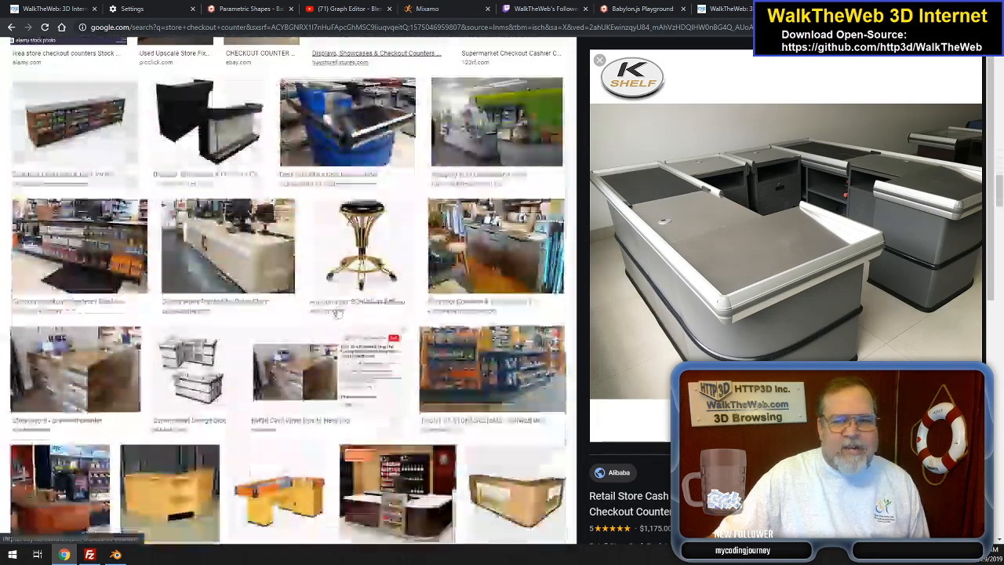
{"action": "scroll", "coordinate": [337, 312], "scroll_direction": "down", "scroll_amount": 3}
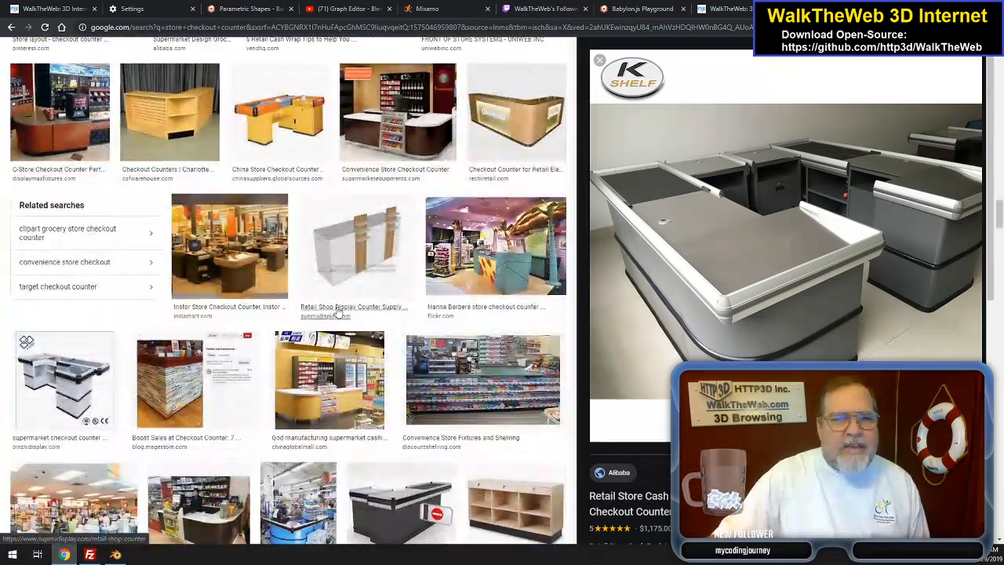
{"action": "scroll", "coordinate": [337, 312], "scroll_direction": "down", "scroll_amount": 10}
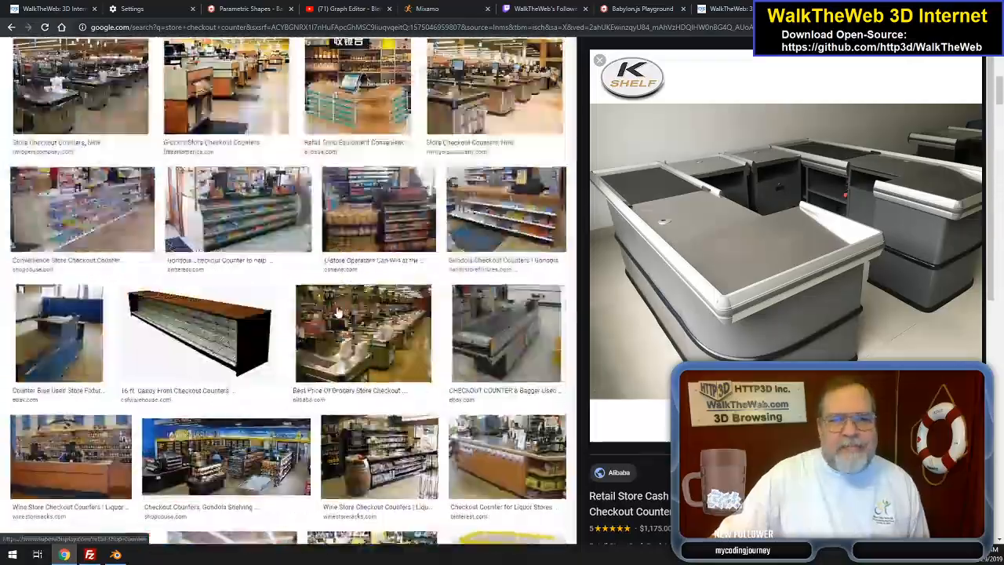
{"action": "key", "text": "Home"}
{"action": "scroll", "coordinate": [375, 333], "scroll_direction": "down", "scroll_amount": 3}
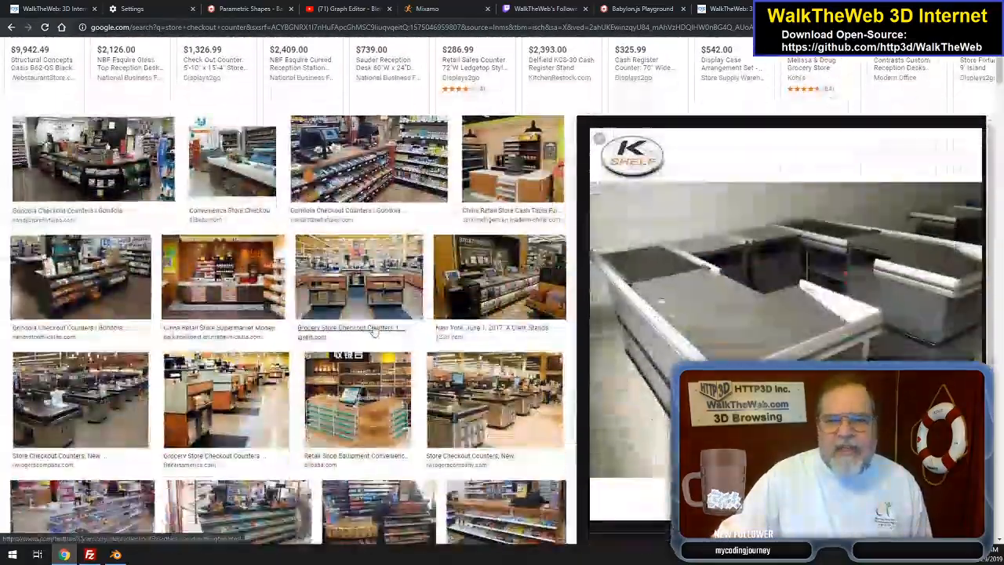
{"action": "scroll", "coordinate": [375, 333], "scroll_direction": "down", "scroll_amount": 2}
{"action": "scroll", "coordinate": [420, 316], "scroll_direction": "down", "scroll_amount": 3}
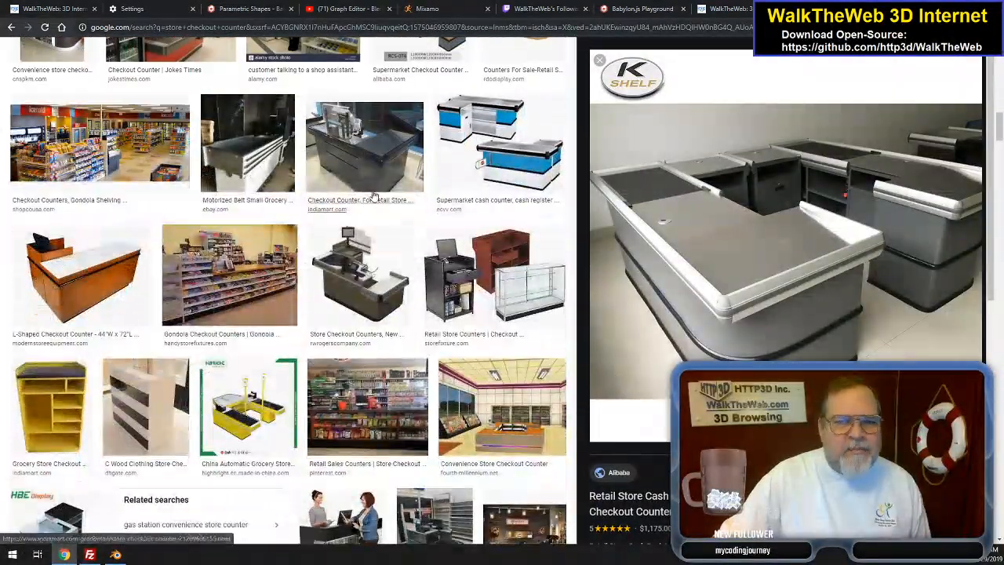
{"action": "scroll", "coordinate": [377, 228], "scroll_direction": "down", "scroll_amount": 5}
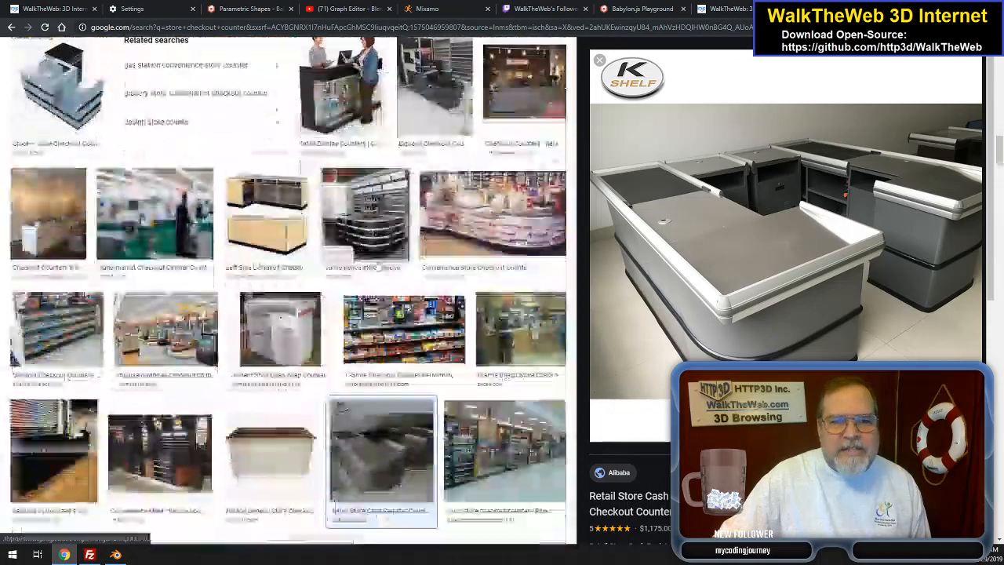
{"action": "scroll", "coordinate": [328, 333], "scroll_direction": "down", "scroll_amount": 2}
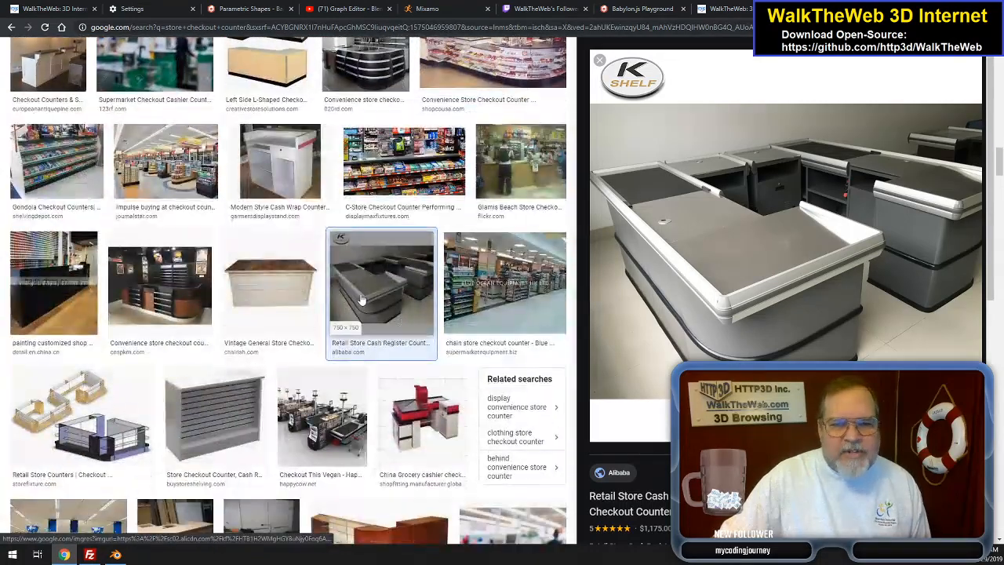
{"action": "scroll", "coordinate": [365, 299], "scroll_direction": "down", "scroll_amount": 5}
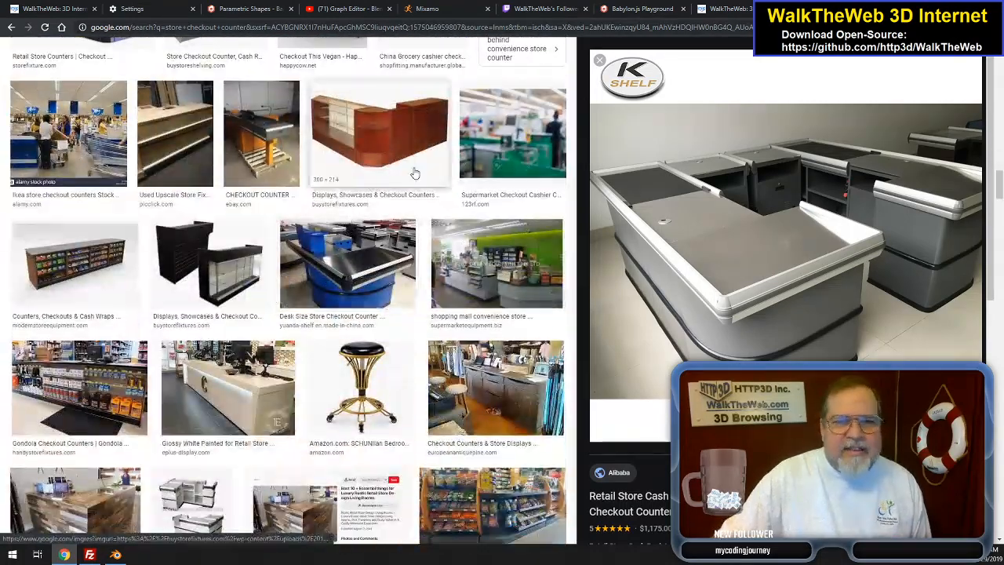
- Preview the red-brown wooden L-shaped counter from Store Fixtures USA and compare it with the neighbouring image results
{"action": "left_click", "coordinate": [394, 182]}
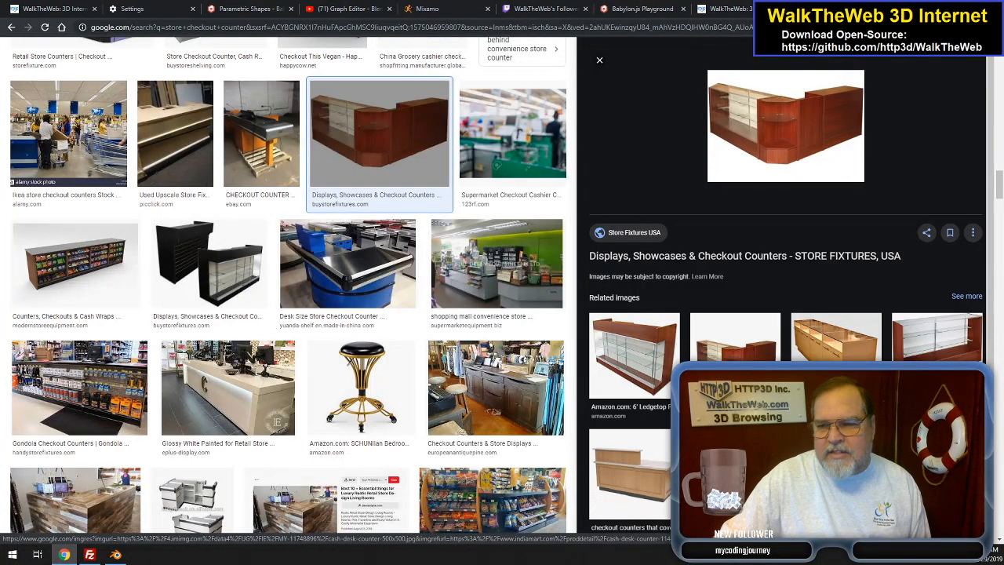
{"action": "scroll", "coordinate": [784, 408], "scroll_direction": "down", "scroll_amount": 3}
{"action": "scroll", "coordinate": [784, 408], "scroll_direction": "up", "scroll_amount": 2}
{"action": "scroll", "coordinate": [789, 148], "scroll_direction": "up", "scroll_amount": 1}
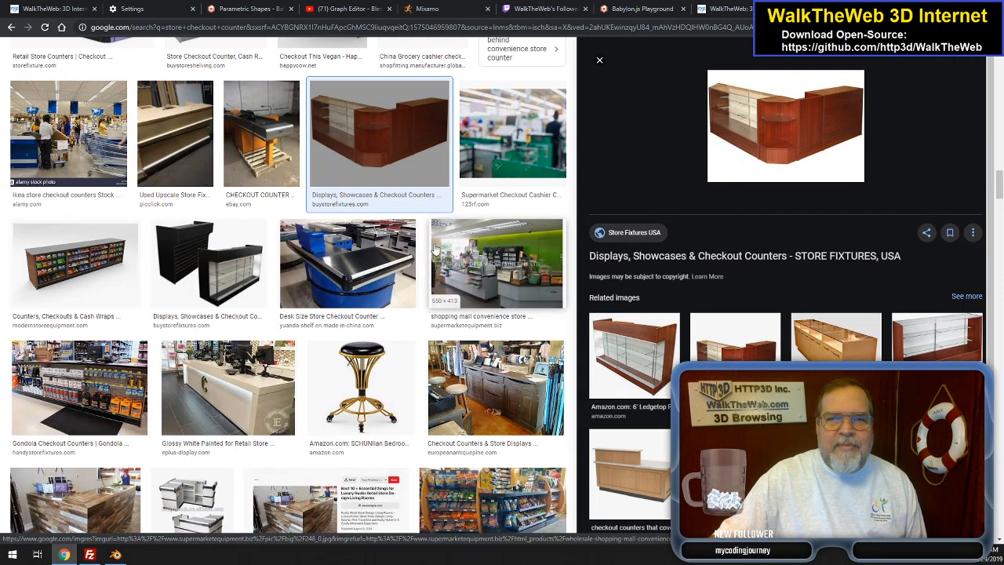
{"action": "scroll", "coordinate": [366, 357], "scroll_direction": "up", "scroll_amount": 4}
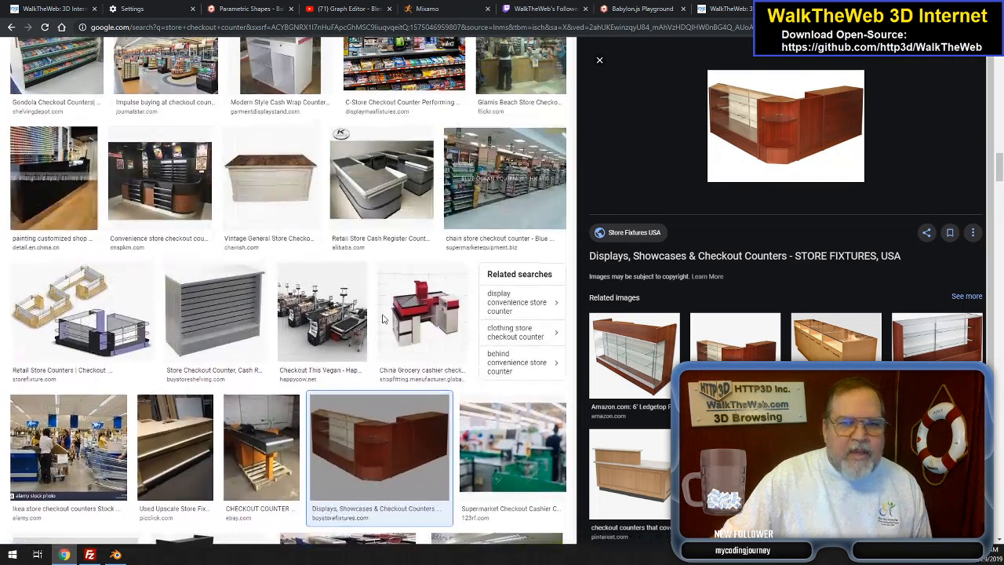
- Switch to the Checkout Counter thing in the WalkTheWeb admin site and walk the avatar around the box to judge its size
{"action": "left_click", "coordinate": [116, 556]}
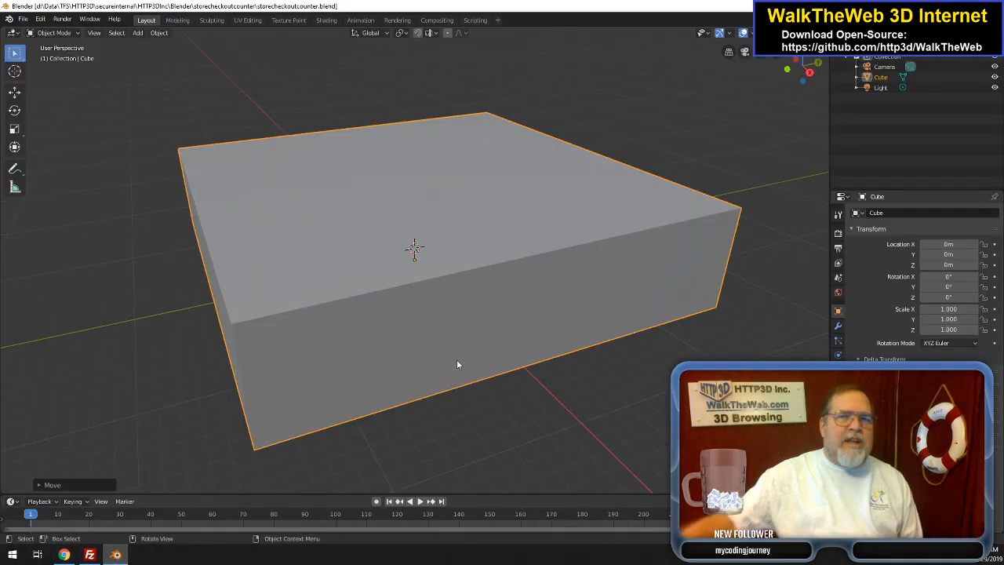
{"action": "left_click", "coordinate": [65, 555]}
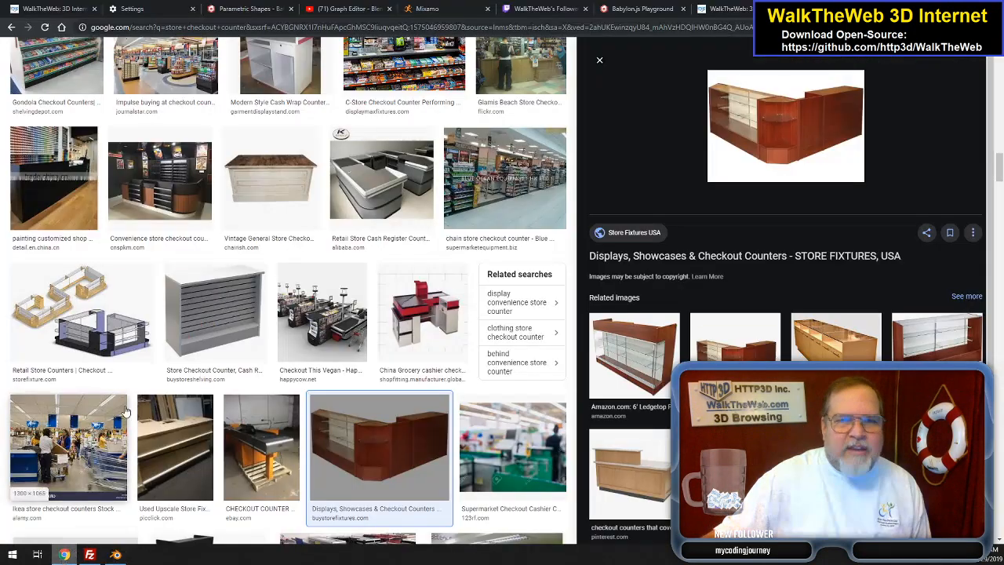
{"action": "left_click", "coordinate": [50, 10]}
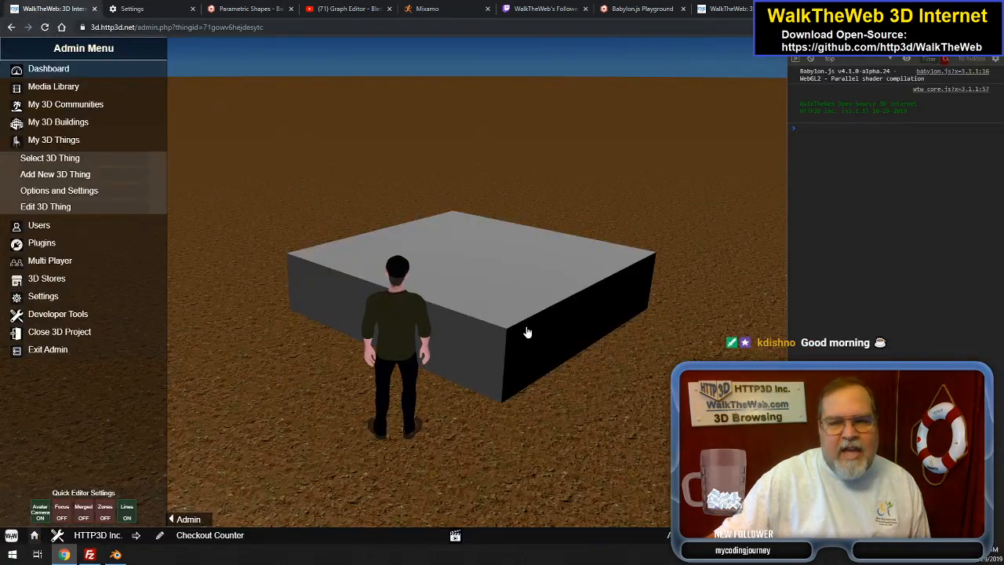
{"action": "key", "text": "w"}
{"action": "left_click_drag", "start_coordinate": [524, 326], "coordinate": [609, 326]}
{"action": "key", "text": "w"}
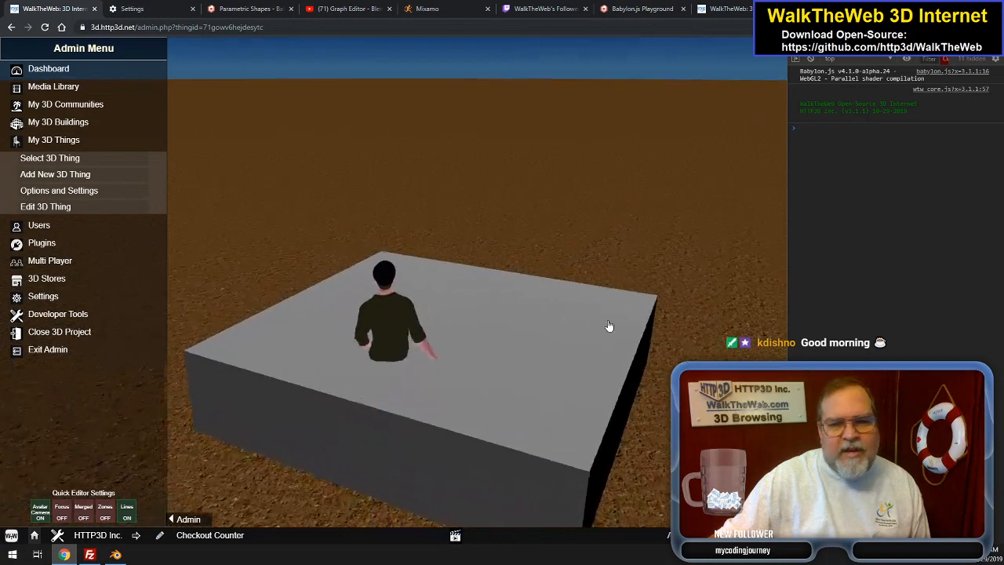
{"action": "key", "text": "s"}
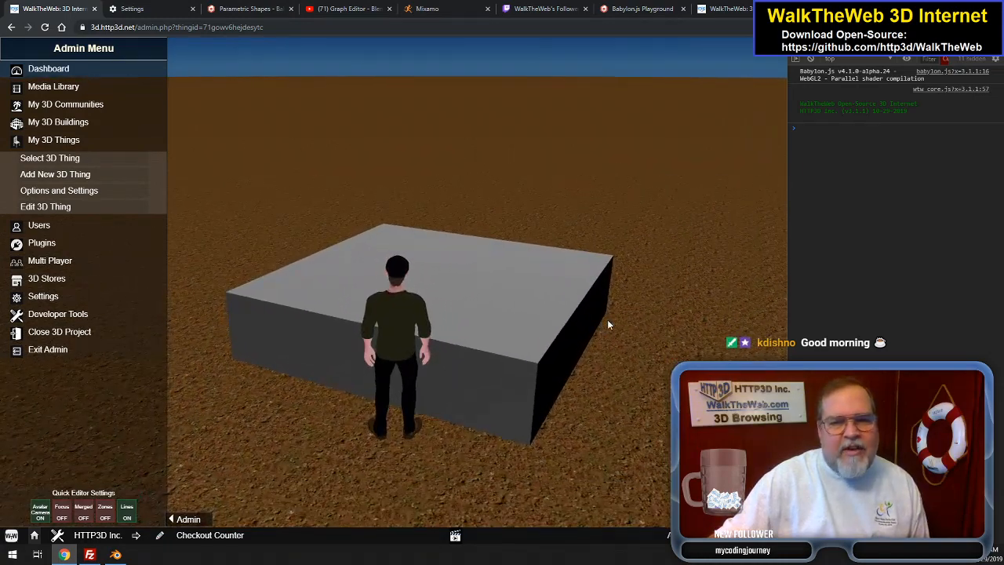
{"action": "key", "text": "s"}
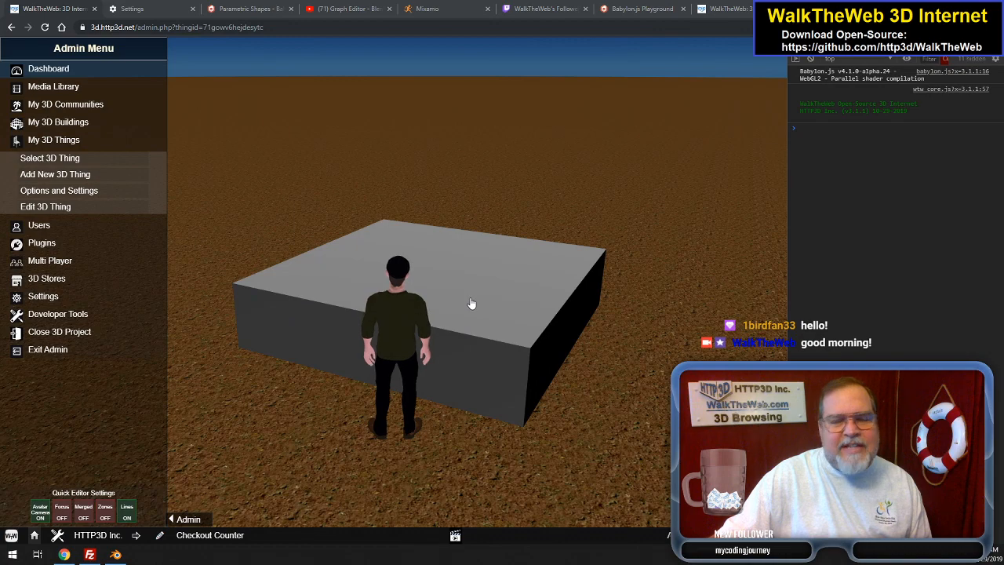
- Switch to Blender, put the counter cube in Edit Mode and show its transform properties in the viewport sidebar
{"action": "left_click", "coordinate": [116, 554]}
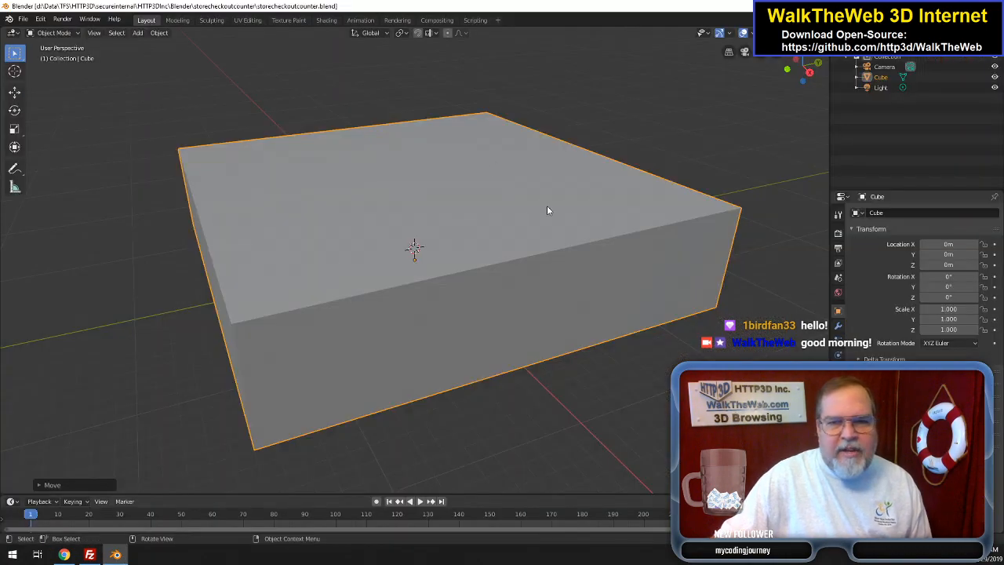
{"action": "key", "text": "Tab"}
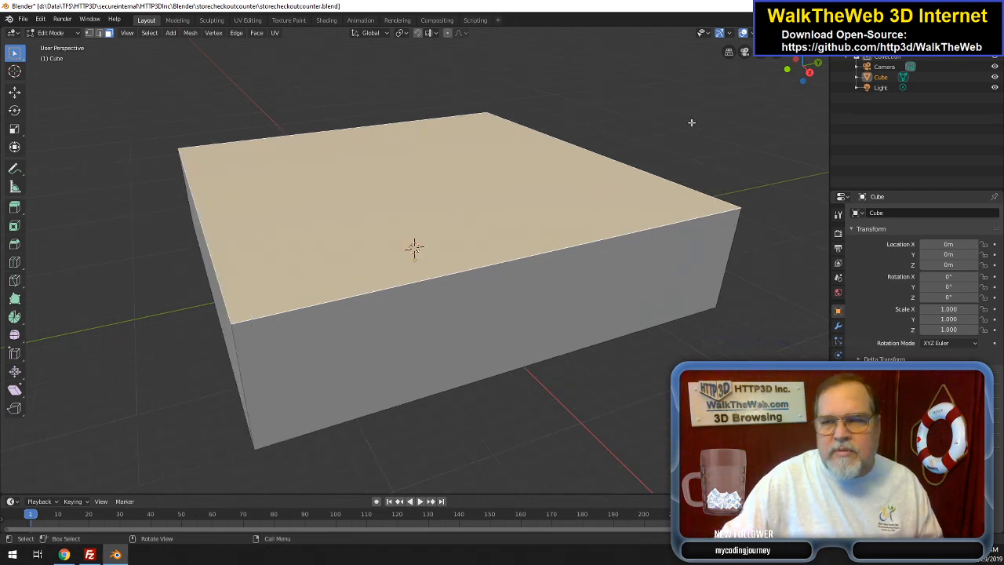
{"action": "key", "text": "n"}
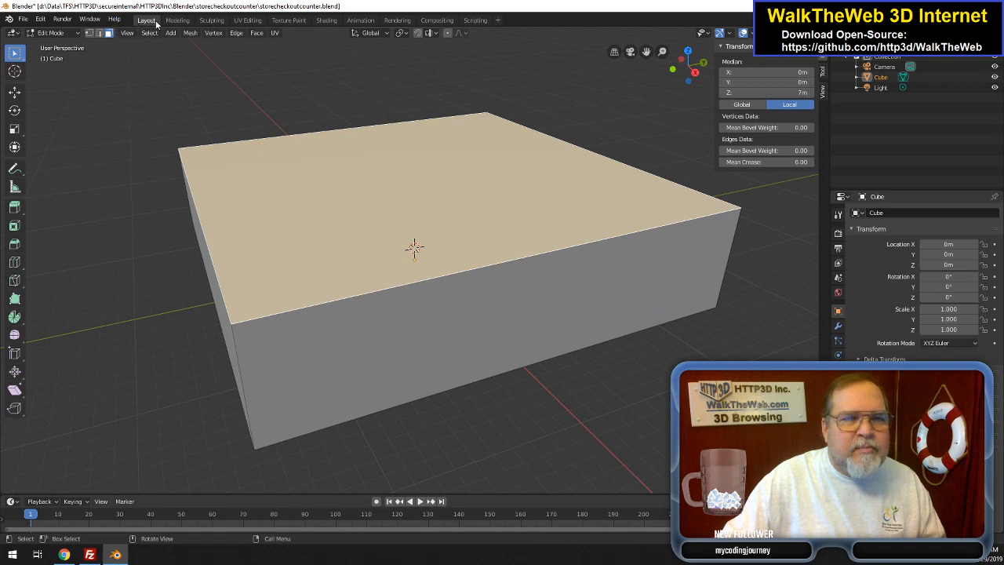
- Look through the full list of add-ons in the preferences, including the import-export ones, and close the preferences
{"action": "left_click", "coordinate": [90, 20]}
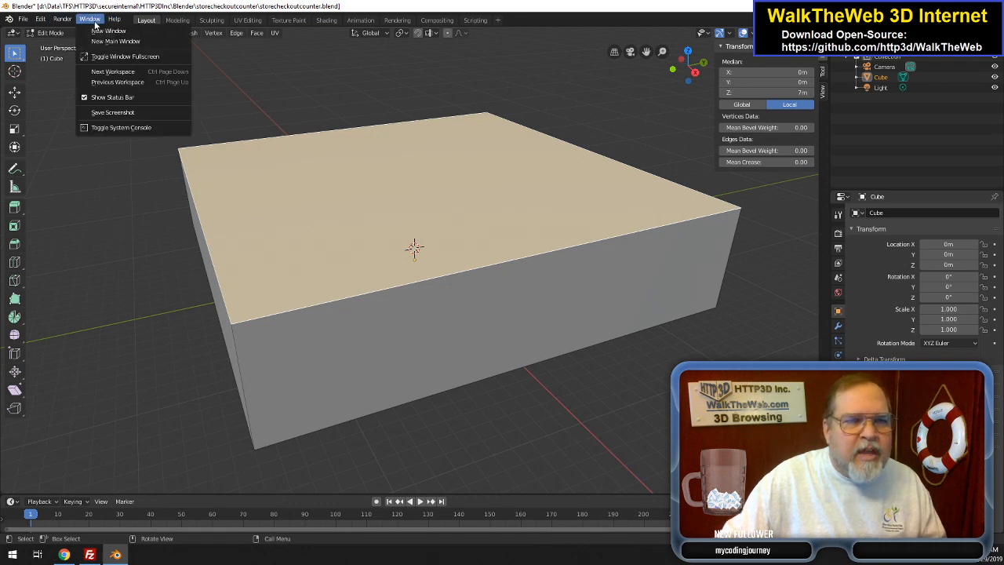
{"action": "mouse_move", "coordinate": [62, 23]}
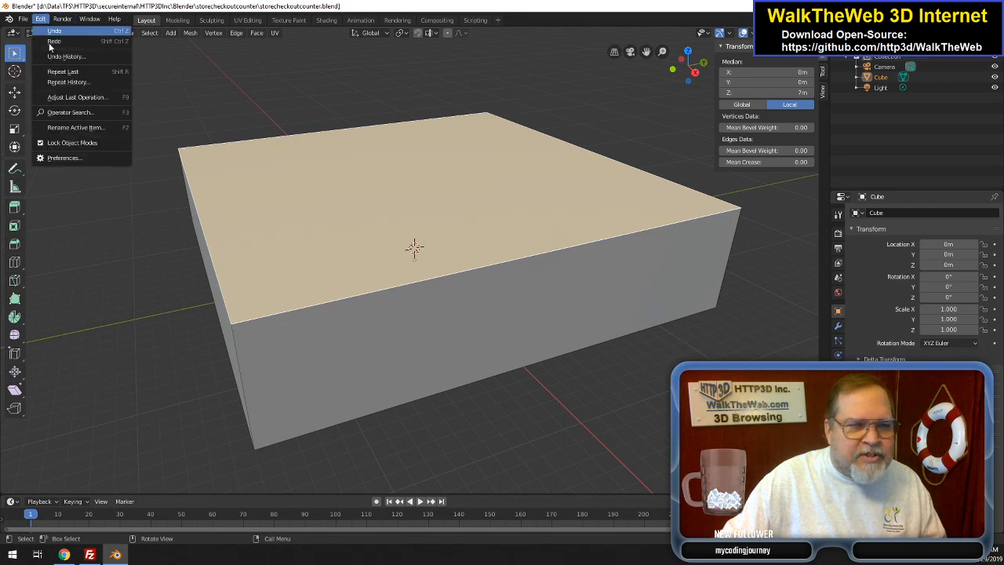
{"action": "left_click", "coordinate": [84, 159]}
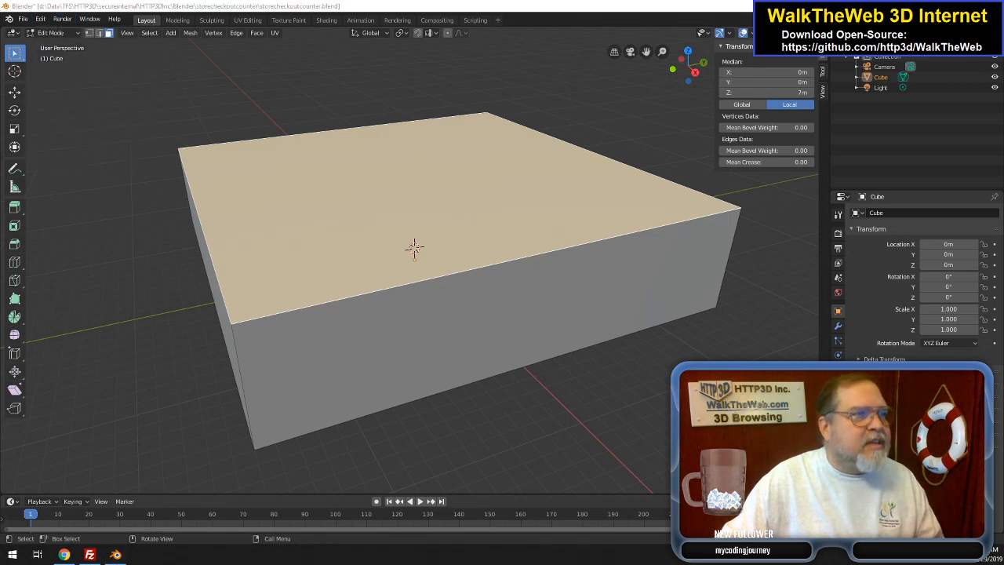
{"action": "left_click_drag", "start_coordinate": [0, 70], "coordinate": [341, 80]}
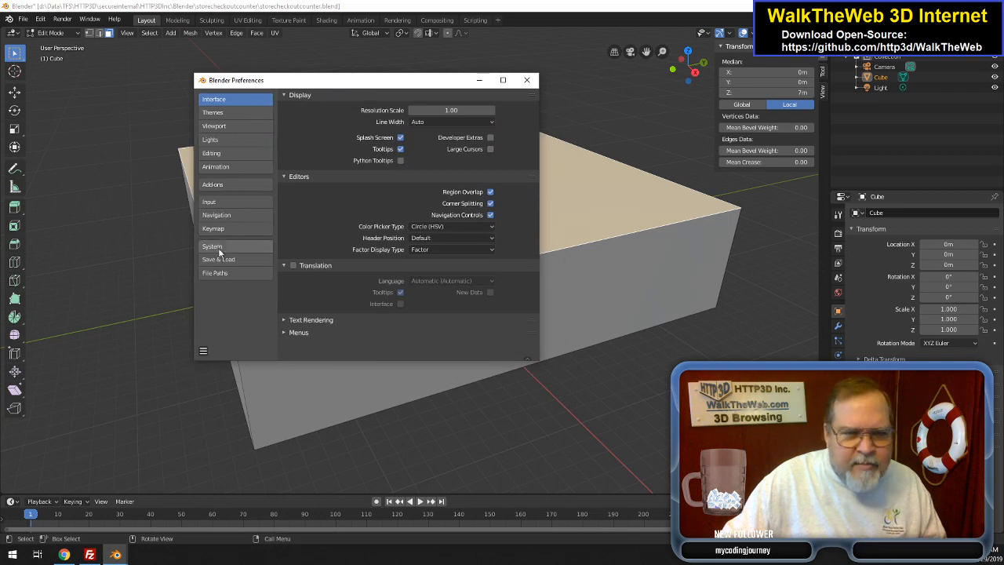
{"action": "left_click", "coordinate": [236, 184]}
{"action": "scroll", "coordinate": [367, 225], "scroll_direction": "down", "scroll_amount": 5}
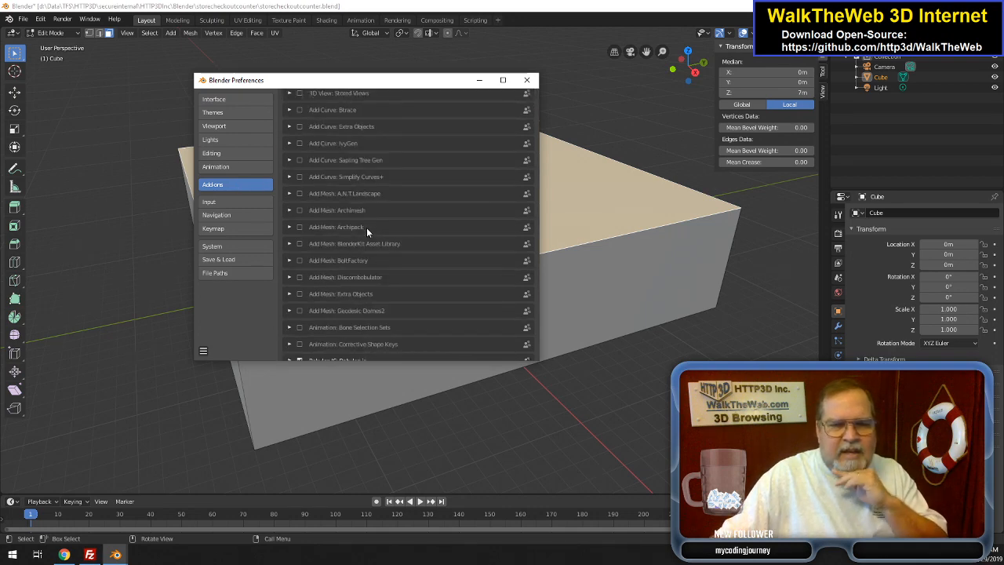
{"action": "scroll", "coordinate": [366, 228], "scroll_direction": "down", "scroll_amount": 4}
{"action": "scroll", "coordinate": [397, 250], "scroll_direction": "down", "scroll_amount": 7}
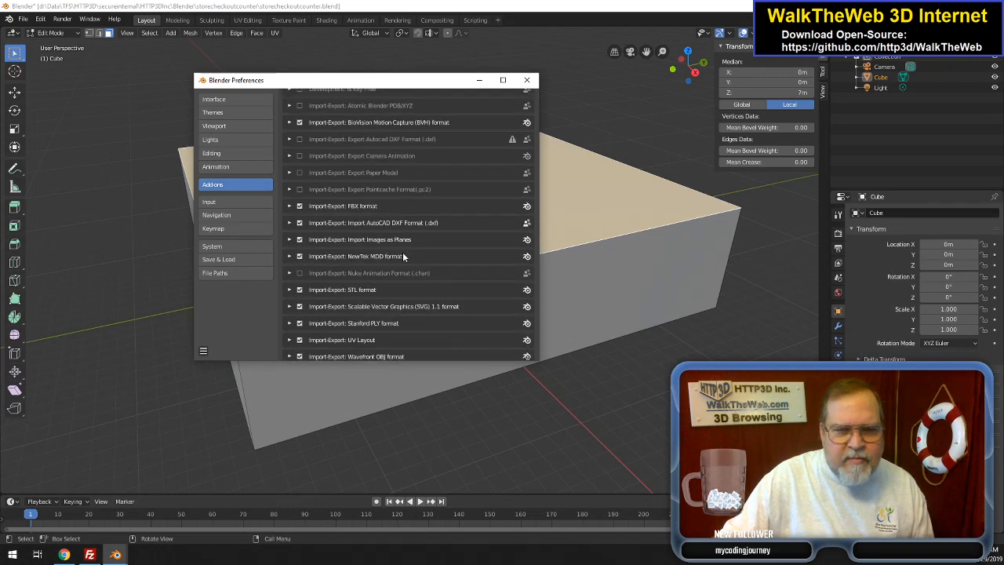
{"action": "scroll", "coordinate": [403, 254], "scroll_direction": "down", "scroll_amount": 5}
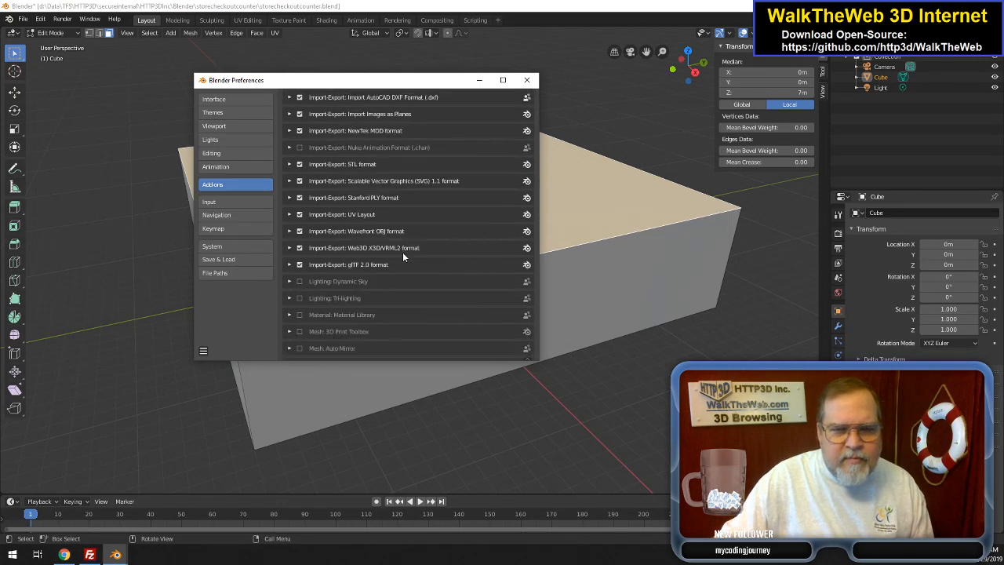
{"action": "scroll", "coordinate": [402, 252], "scroll_direction": "down", "scroll_amount": 5}
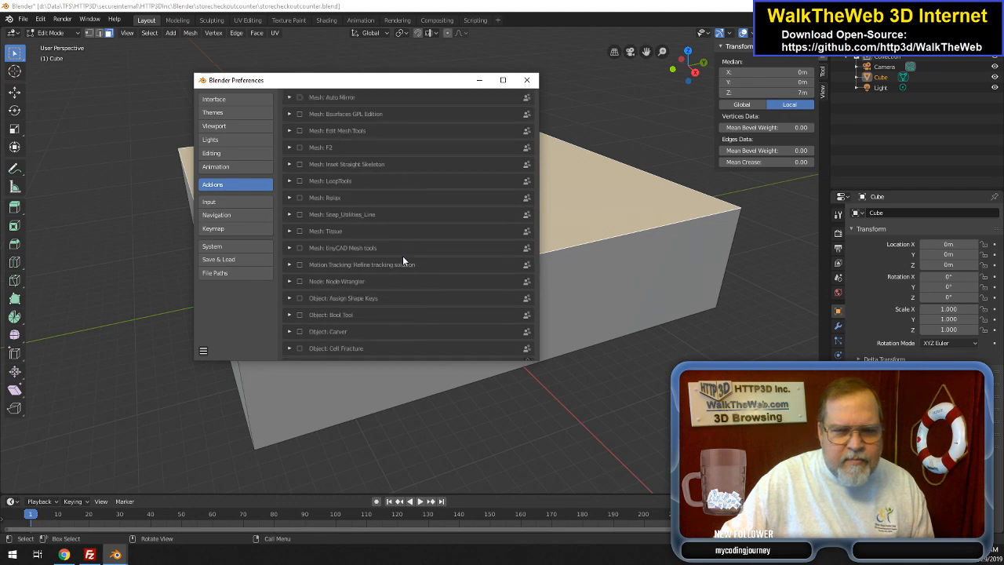
{"action": "scroll", "coordinate": [404, 265], "scroll_direction": "down", "scroll_amount": 8}
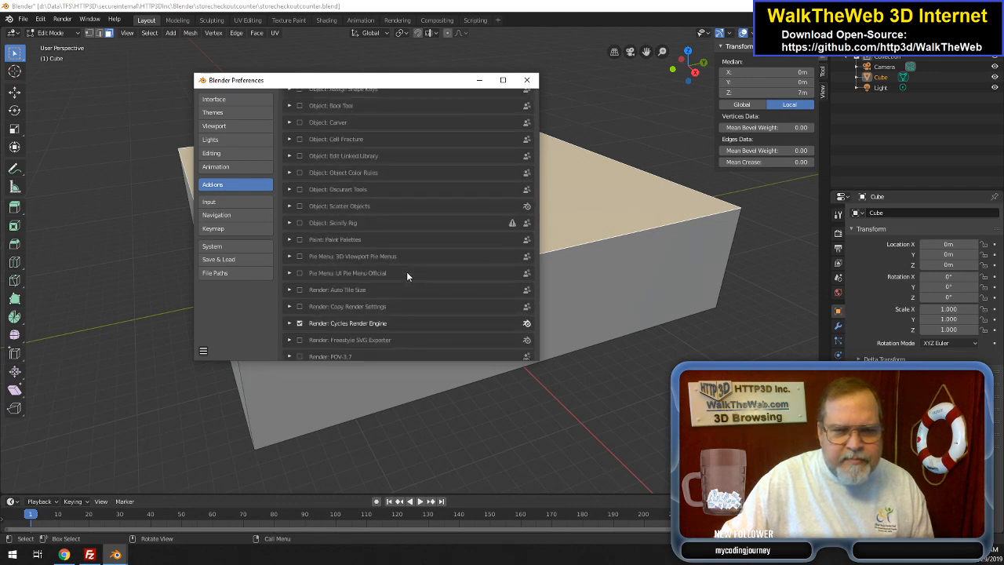
{"action": "scroll", "coordinate": [407, 276], "scroll_direction": "down", "scroll_amount": 2}
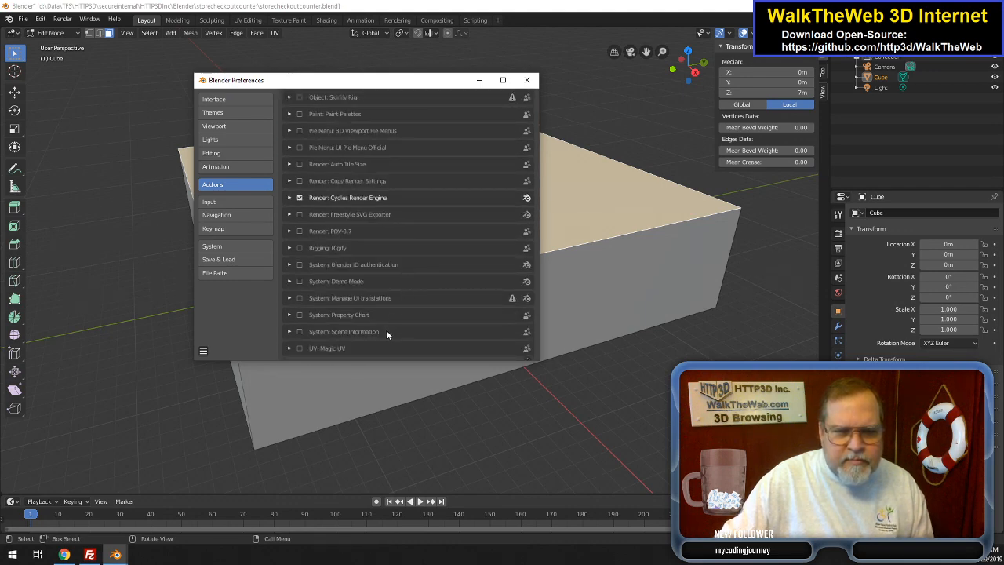
{"action": "scroll", "coordinate": [395, 330], "scroll_direction": "up", "scroll_amount": 4}
{"action": "scroll", "coordinate": [395, 331], "scroll_direction": "up", "scroll_amount": 5}
{"action": "scroll", "coordinate": [395, 330], "scroll_direction": "up", "scroll_amount": 5}
{"action": "scroll", "coordinate": [395, 327], "scroll_direction": "up", "scroll_amount": 3}
{"action": "scroll", "coordinate": [394, 332], "scroll_direction": "up", "scroll_amount": 3}
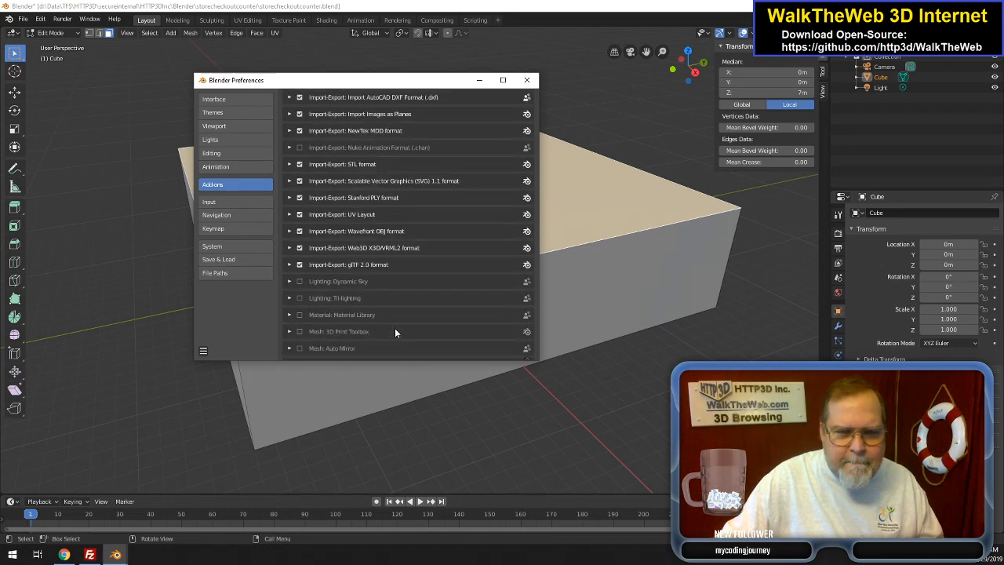
{"action": "scroll", "coordinate": [395, 330], "scroll_direction": "up", "scroll_amount": 7}
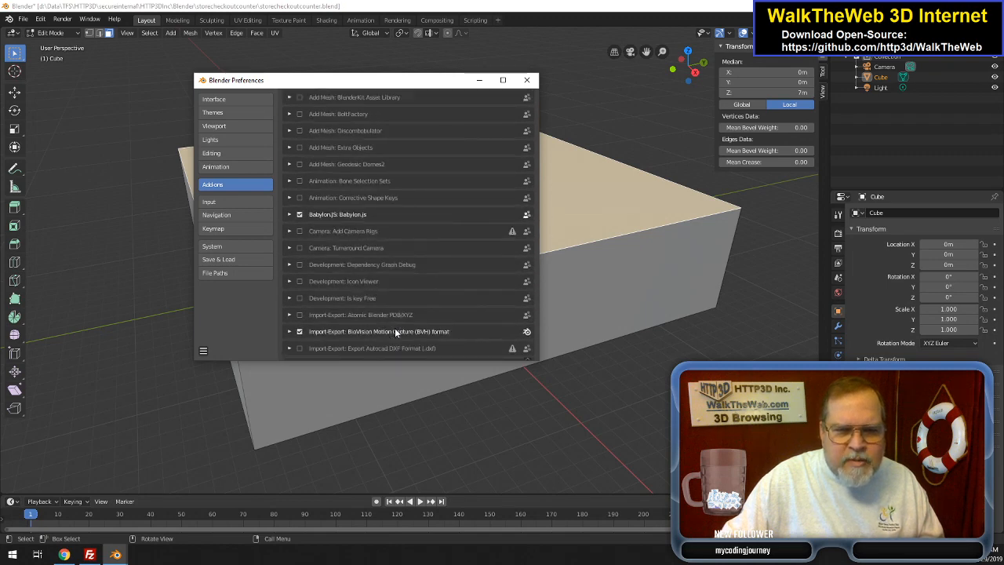
{"action": "scroll", "coordinate": [406, 305], "scroll_direction": "up", "scroll_amount": 3}
{"action": "scroll", "coordinate": [406, 307], "scroll_direction": "up", "scroll_amount": 6}
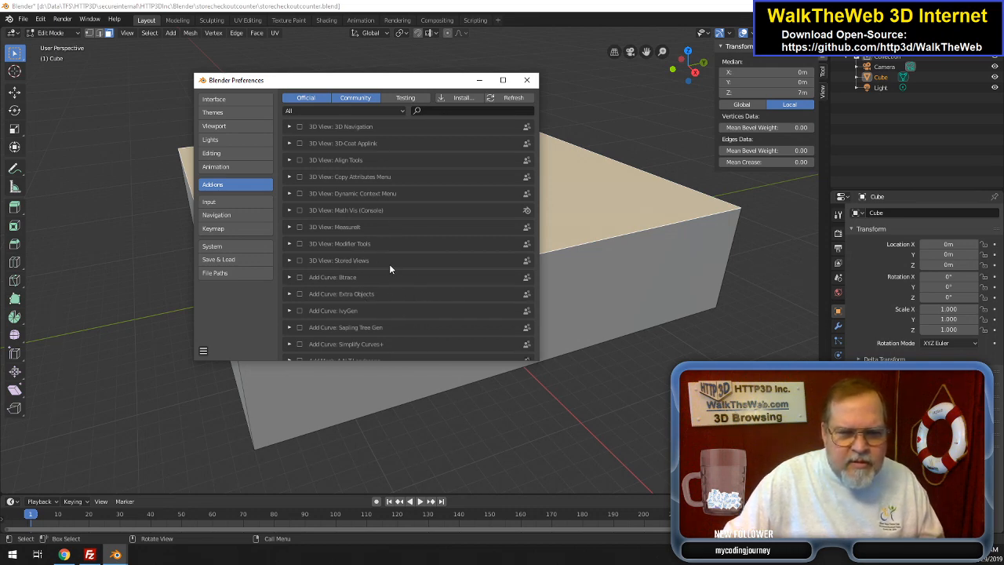
{"action": "left_click", "coordinate": [527, 80]}
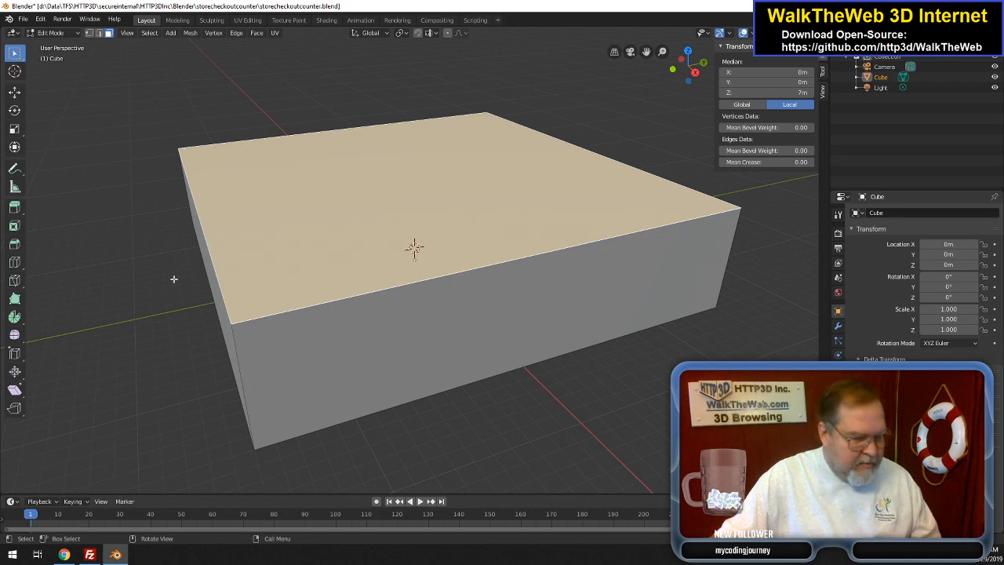
- Try face selection on the cube by picking its front, top and narrow side faces in turn
{"action": "key", "text": "Tab"}
{"action": "key", "text": "Tab"}
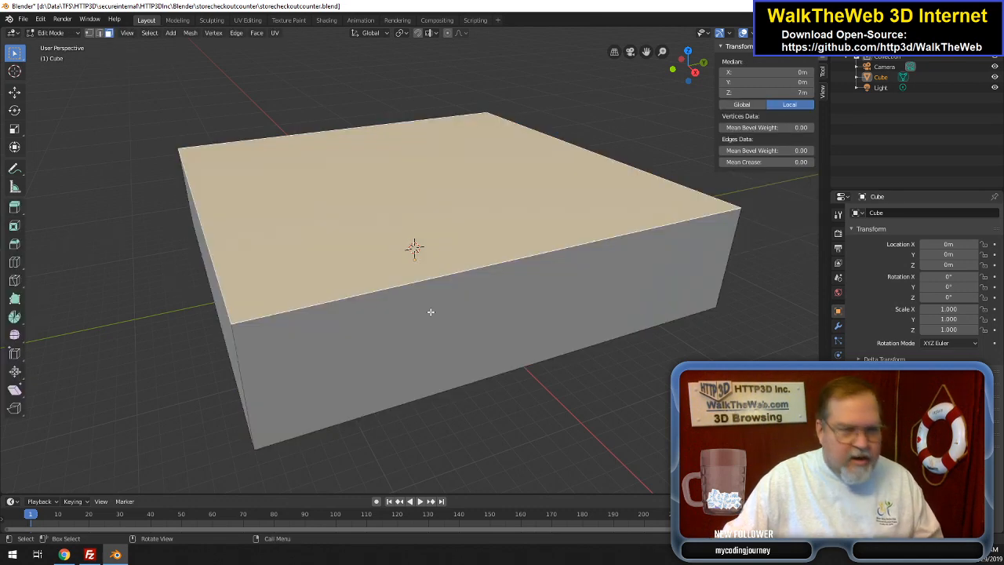
{"action": "left_click", "coordinate": [425, 324]}
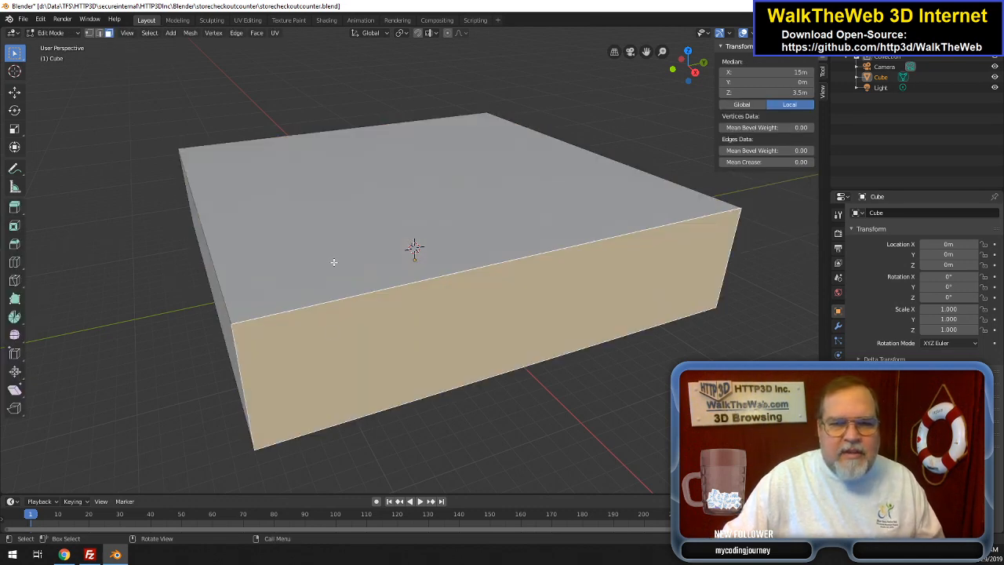
{"action": "left_click", "coordinate": [324, 250]}
{"action": "left_click", "coordinate": [223, 315]}
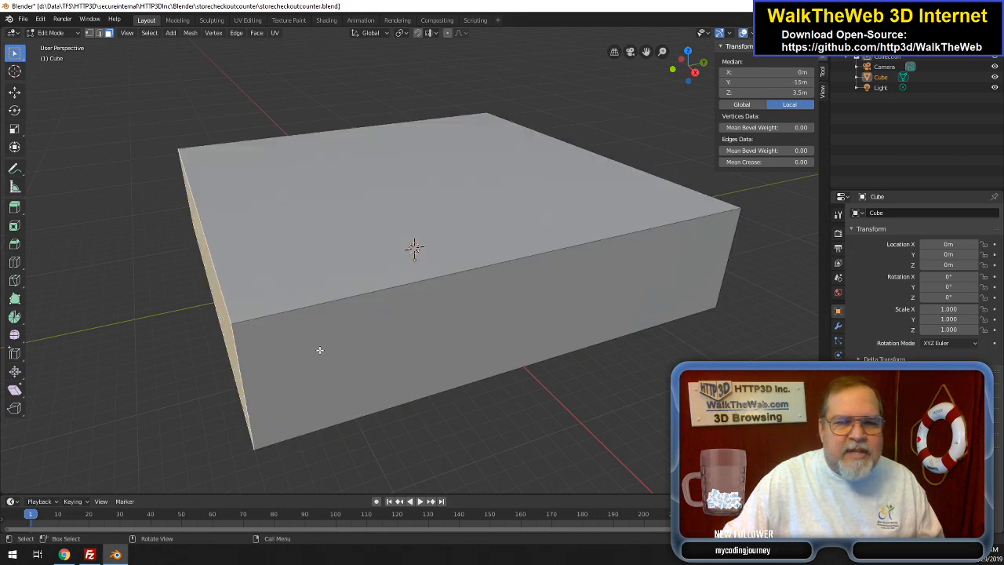
- Show the cube in wireframe with vertex selection active and clear the selection
{"action": "left_click", "coordinate": [89, 33]}
{"action": "key", "text": "z"}
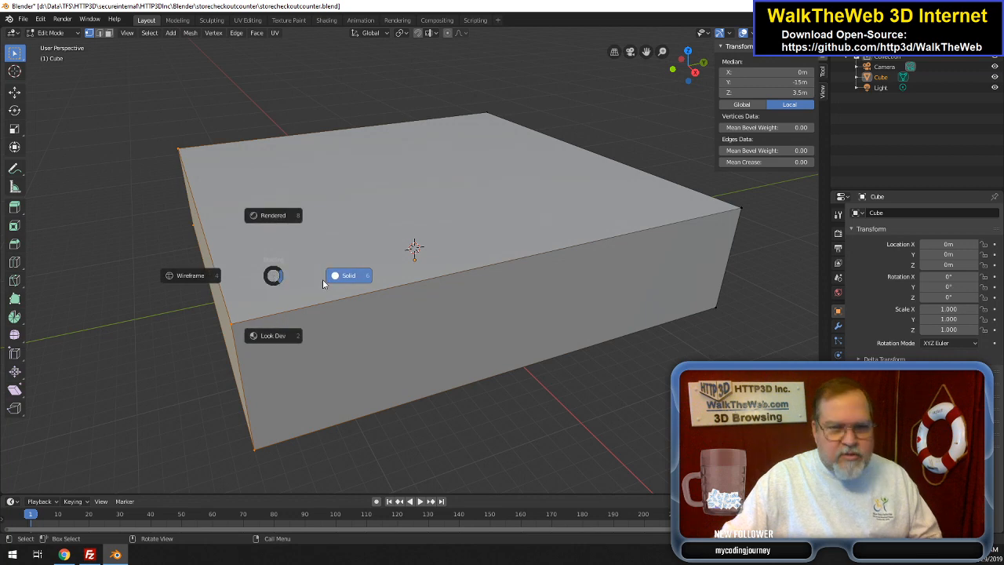
{"action": "left_click", "coordinate": [190, 276]}
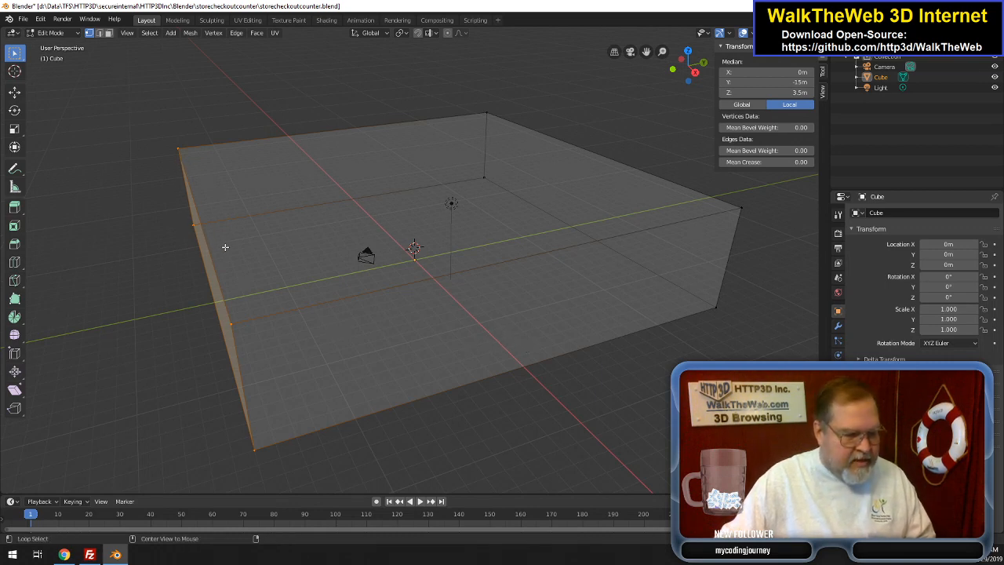
{"action": "key", "text": "alt+a"}
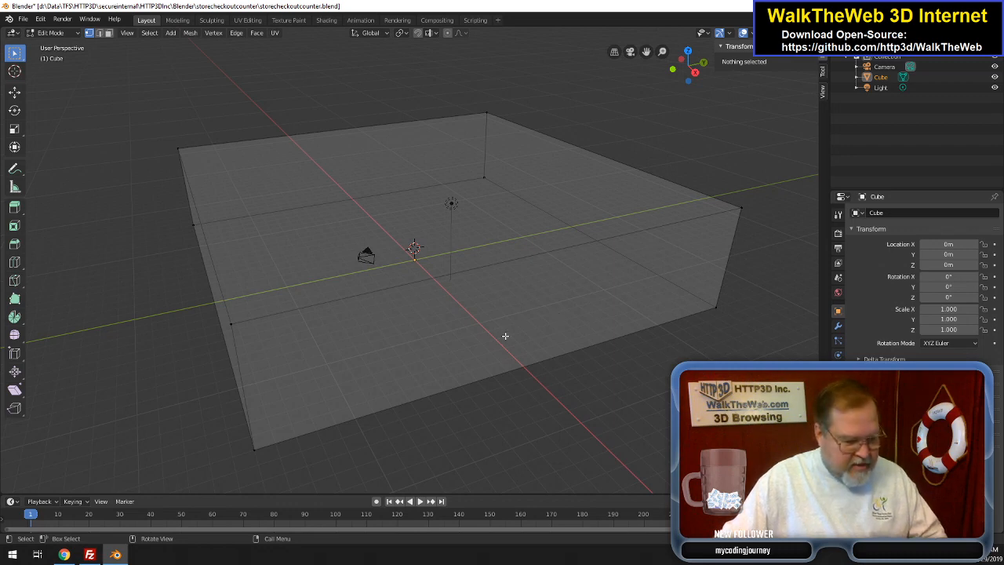
- Add four evenly spaced vertical loop cuts that divide the cube along its Y axis, without sliding them
{"action": "key", "text": "ctrl+r"}
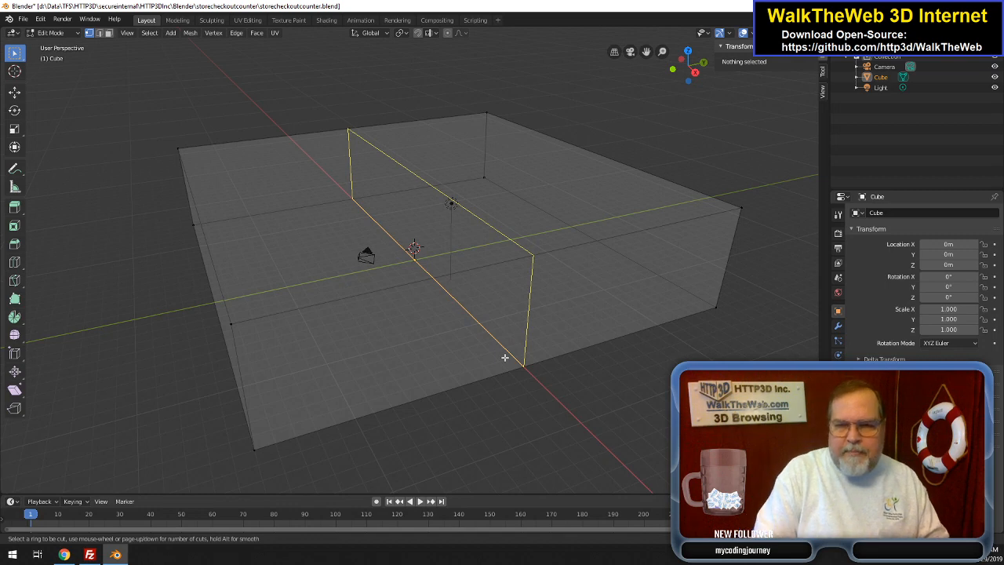
{"action": "scroll", "coordinate": [504, 357], "scroll_direction": "up", "scroll_amount": 2}
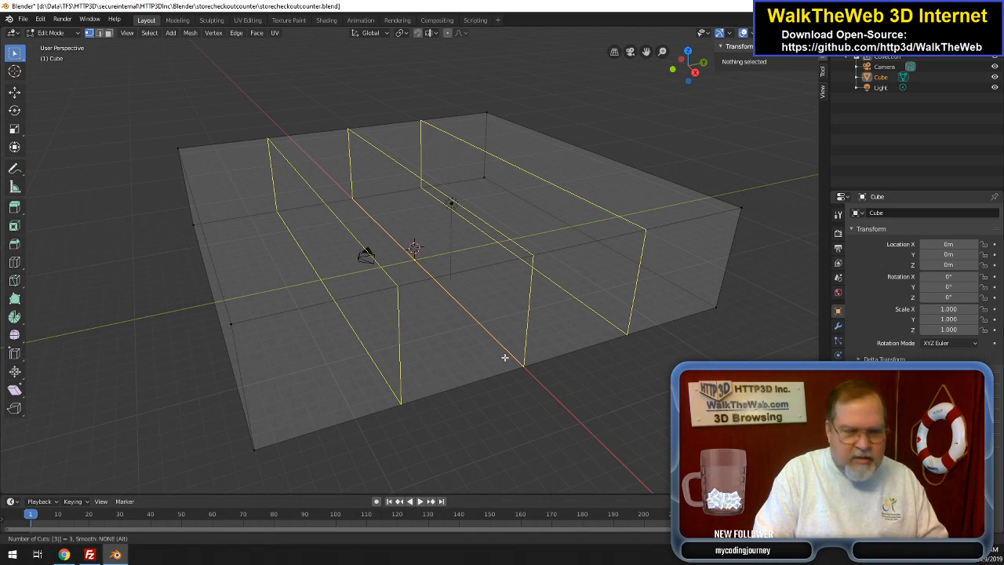
{"action": "key", "text": "4"}
{"action": "key", "text": "BackSpace"}
{"action": "key", "text": "BackSpace"}
{"action": "key", "text": "4"}
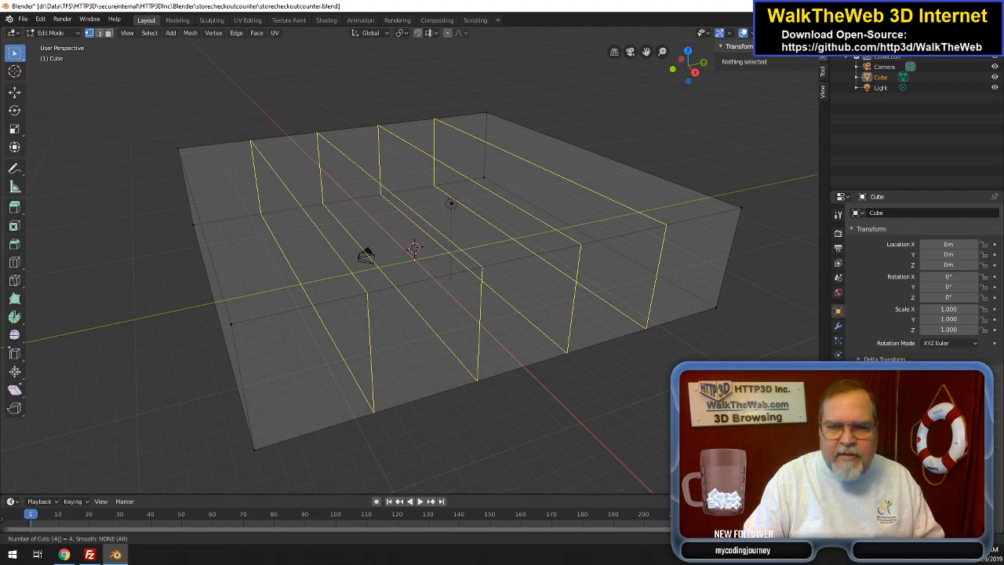
{"action": "key", "text": "Return"}
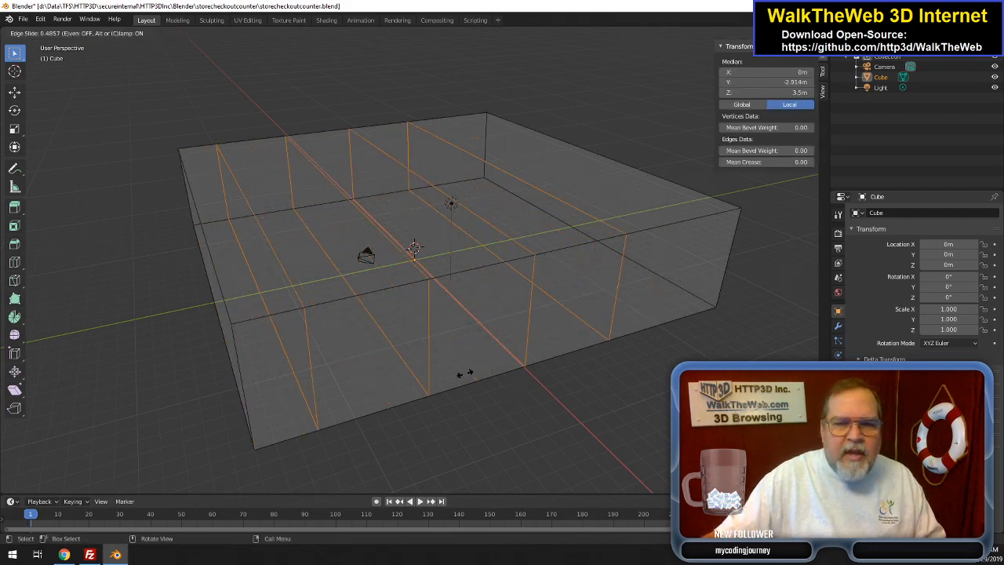
{"action": "right_click", "coordinate": [465, 374]}
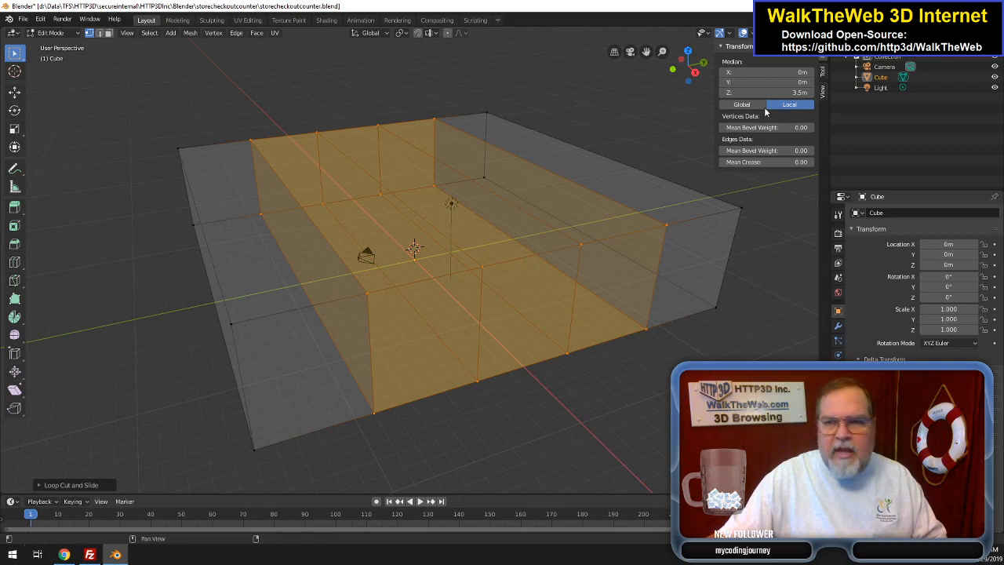
{"action": "left_click_drag", "start_coordinate": [688, 78], "coordinate": [829, 74]}
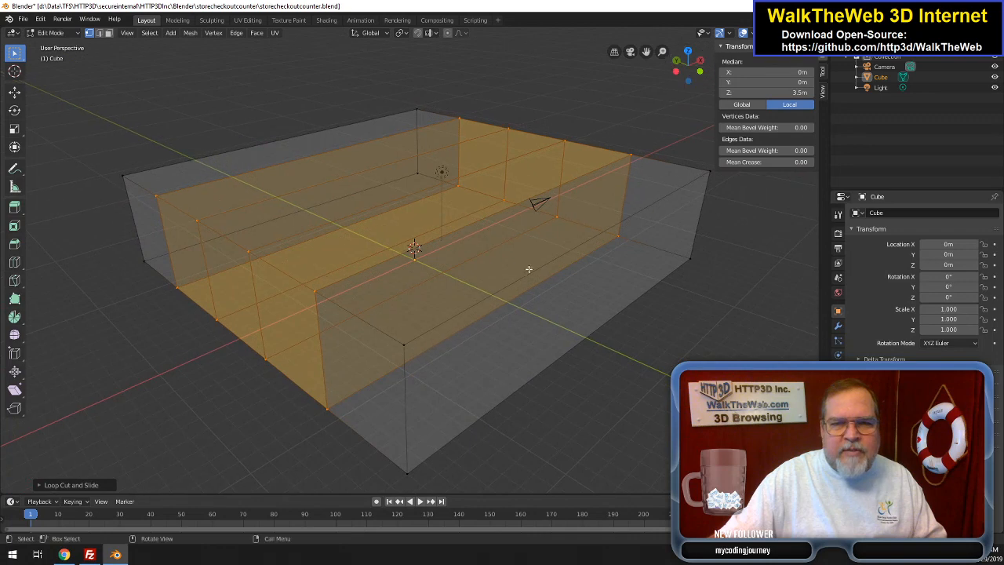
{"action": "key", "text": "ctrl+r"}
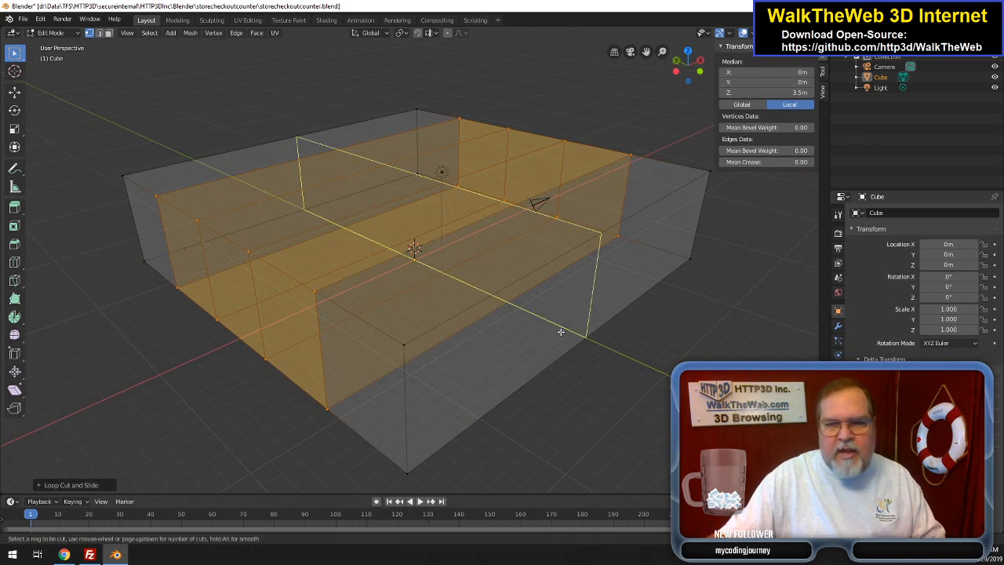
{"action": "left_click", "coordinate": [561, 332]}
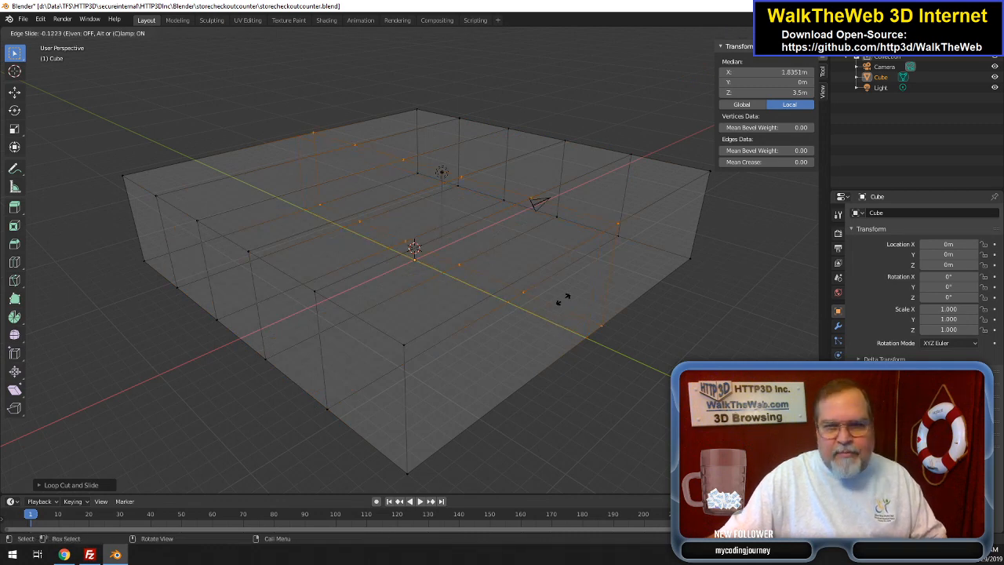
{"action": "right_click", "coordinate": [541, 326]}
{"action": "key", "text": "ctrl+z"}
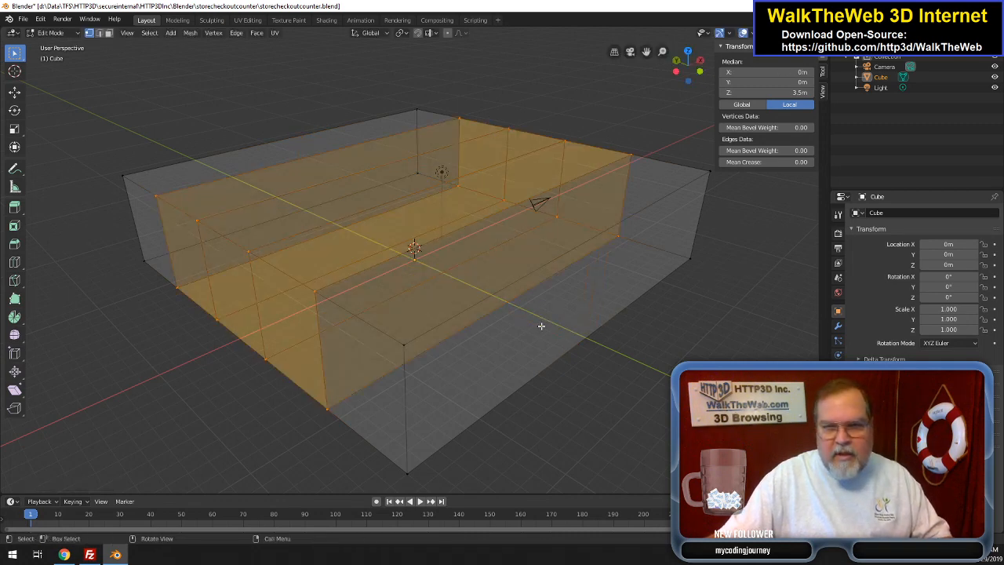
- Add four evenly spaced vertical loop cuts that divide the cube along its X axis, without sliding them
{"action": "key", "text": "ctrl+r"}
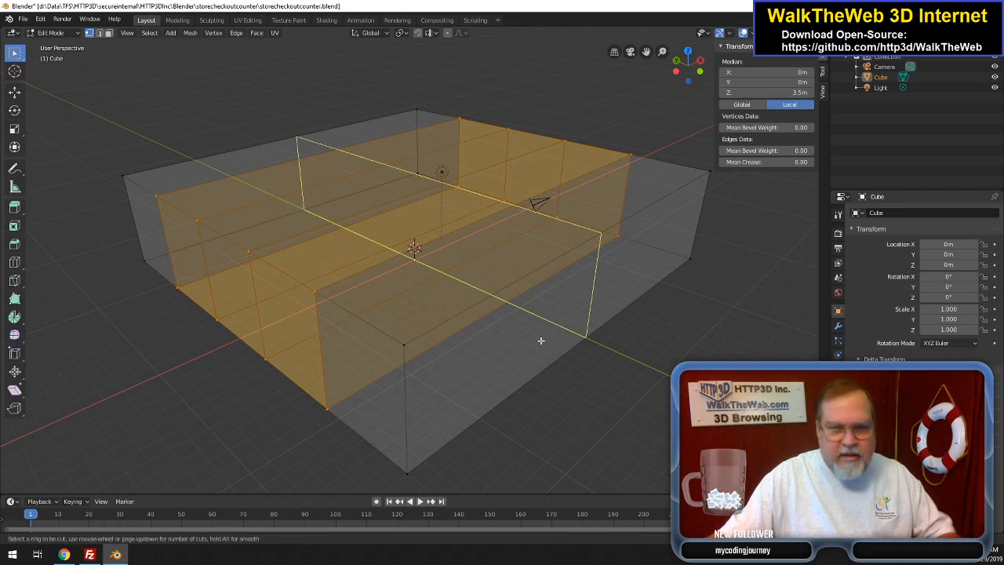
{"action": "key", "text": "4"}
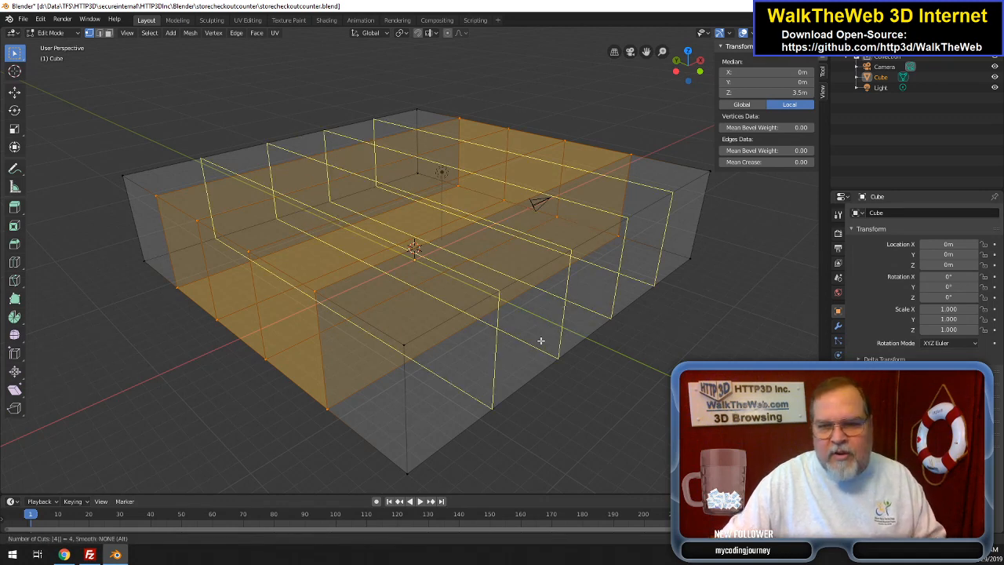
{"action": "left_click", "coordinate": [541, 341]}
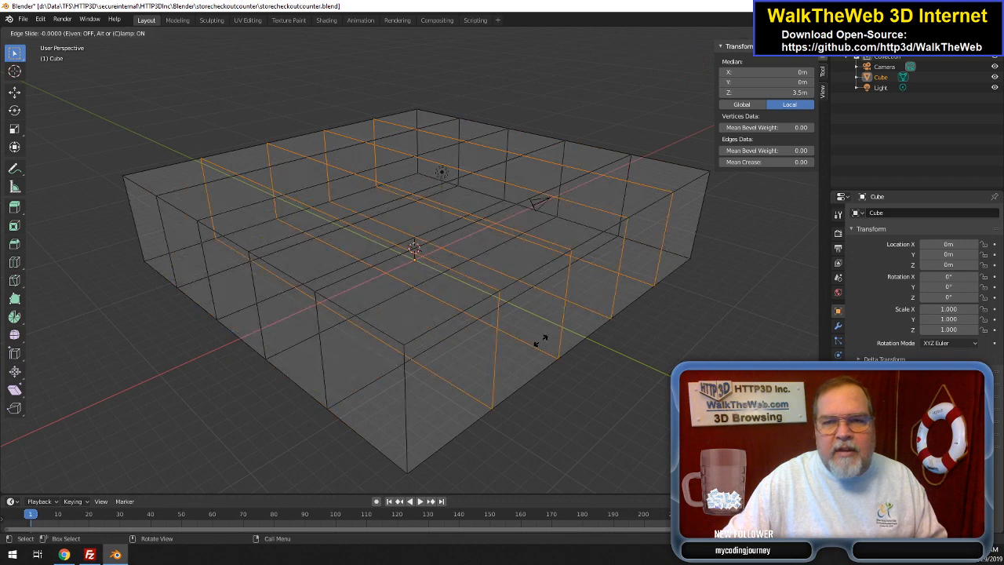
{"action": "right_click", "coordinate": [541, 341]}
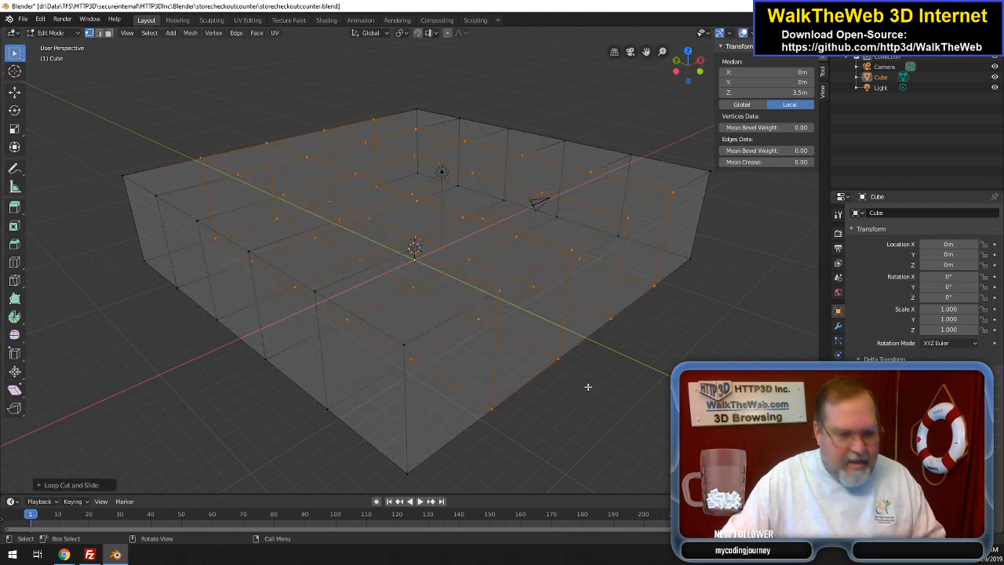
- Add three evenly spaced horizontal loop cuts around the counter's height without sliding them, and return the viewport to solid shading
{"action": "left_click_drag", "start_coordinate": [689, 72], "coordinate": [631, 70]}
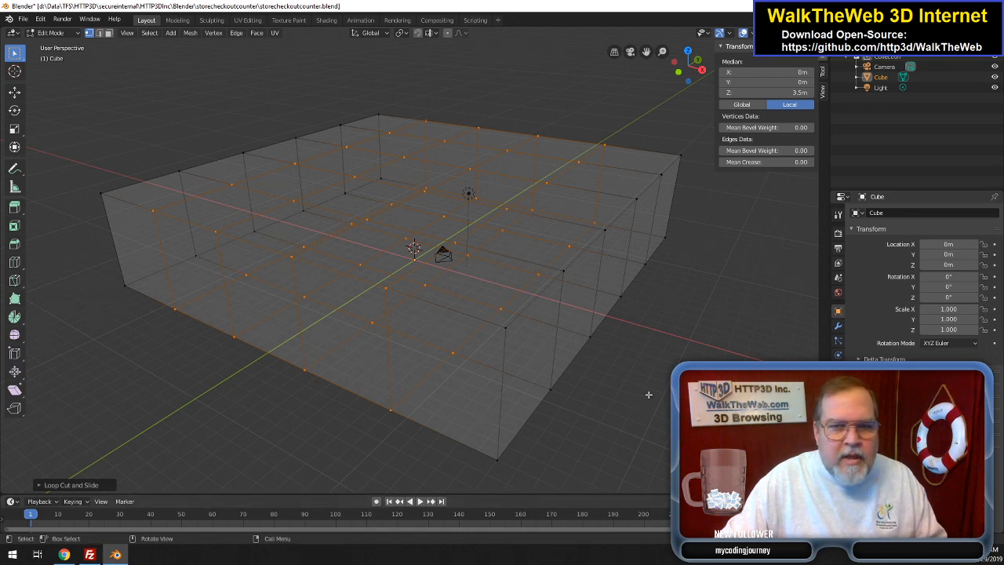
{"action": "key", "text": "ctrl+r"}
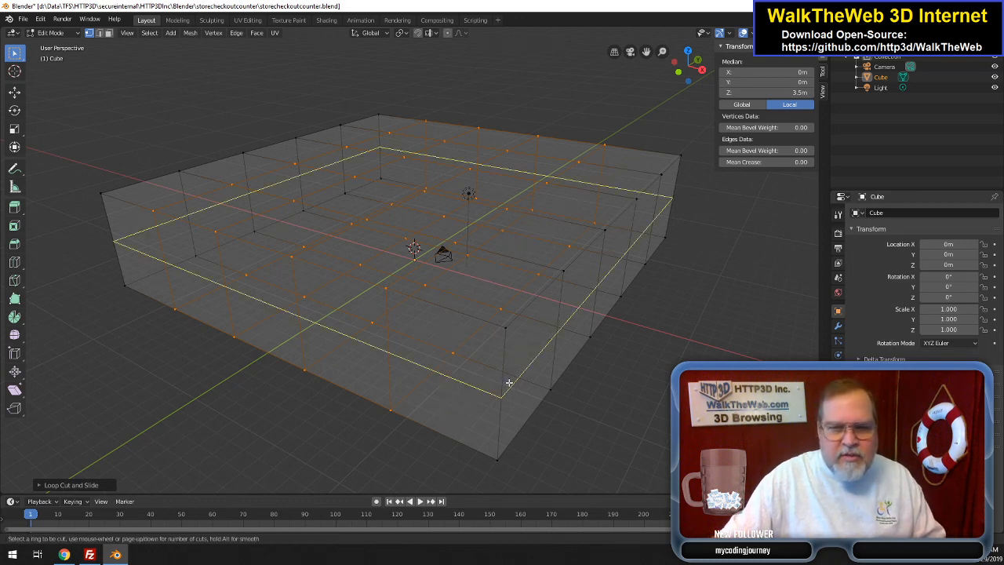
{"action": "scroll", "coordinate": [509, 383], "scroll_direction": "up", "scroll_amount": 2}
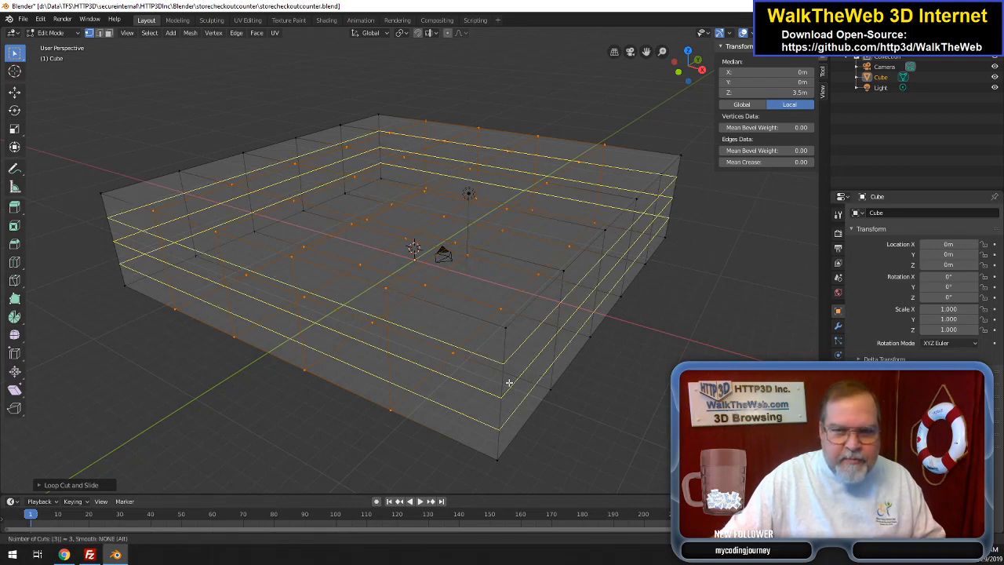
{"action": "left_click", "coordinate": [509, 383]}
{"action": "right_click", "coordinate": [509, 383]}
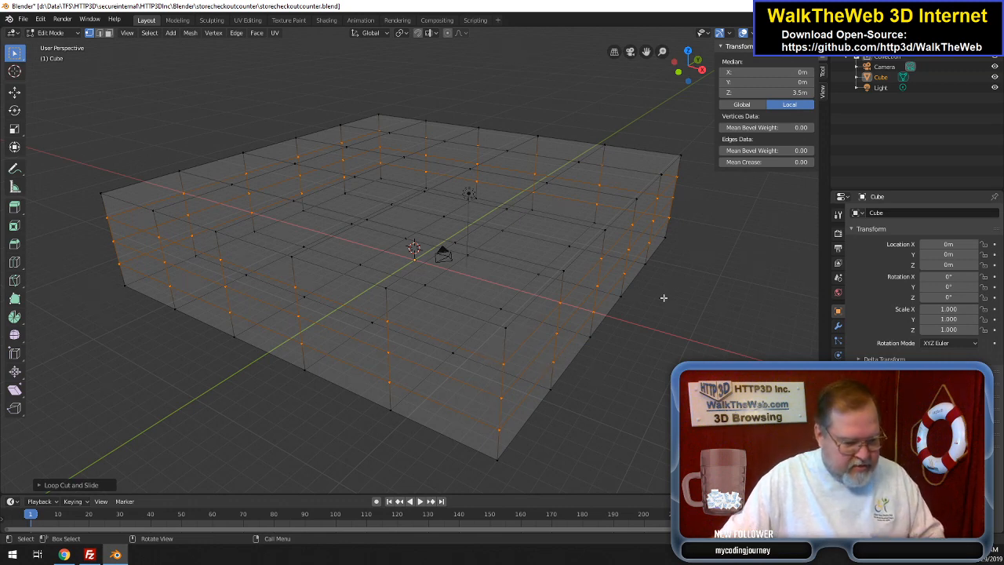
{"action": "key", "text": "z"}
{"action": "left_click", "coordinate": [737, 299]}
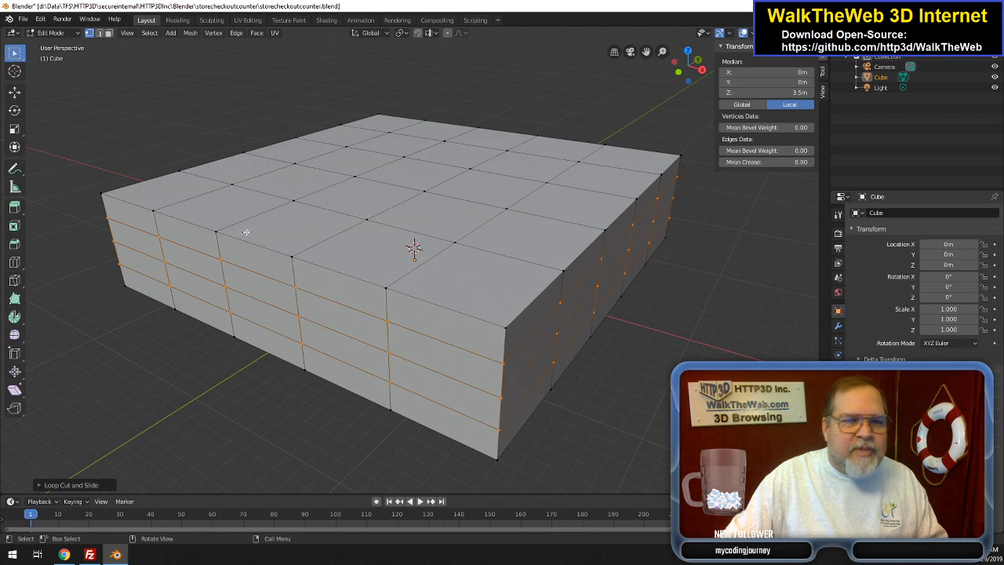
- Snap the 3D cursor to the centre of the entire counter mesh and clear the selection
{"action": "key", "text": "a"}
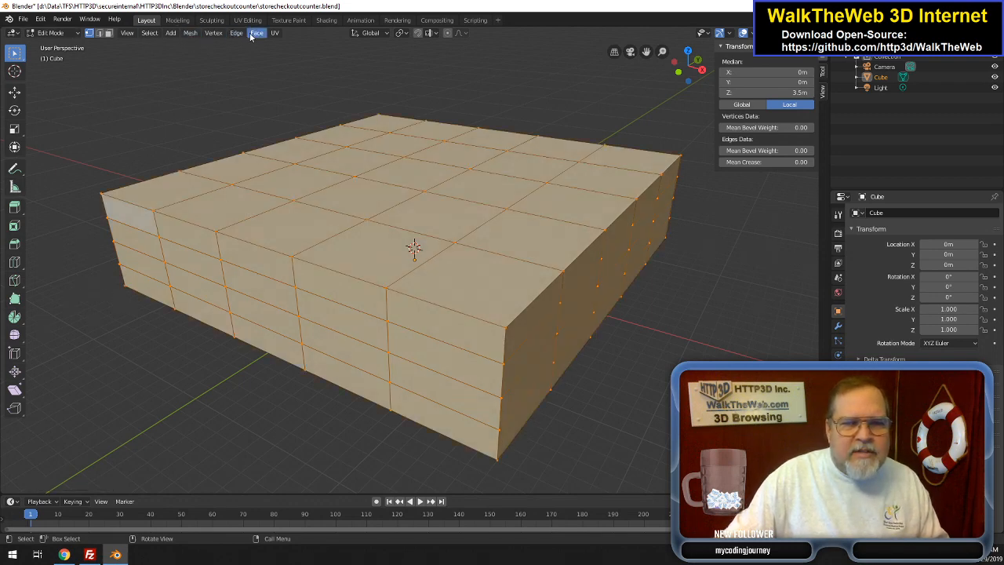
{"action": "left_click", "coordinate": [192, 33]}
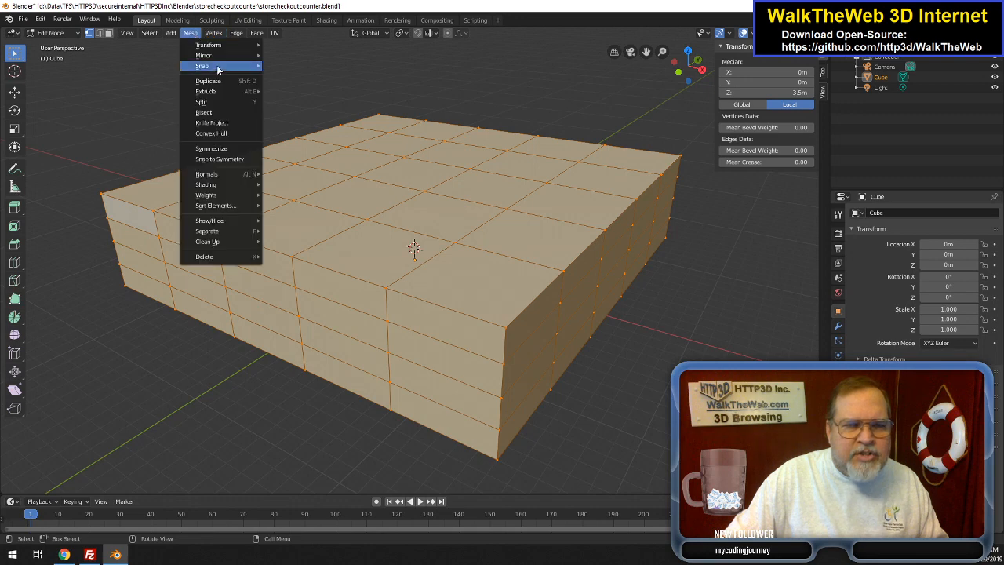
{"action": "mouse_move", "coordinate": [220, 65]}
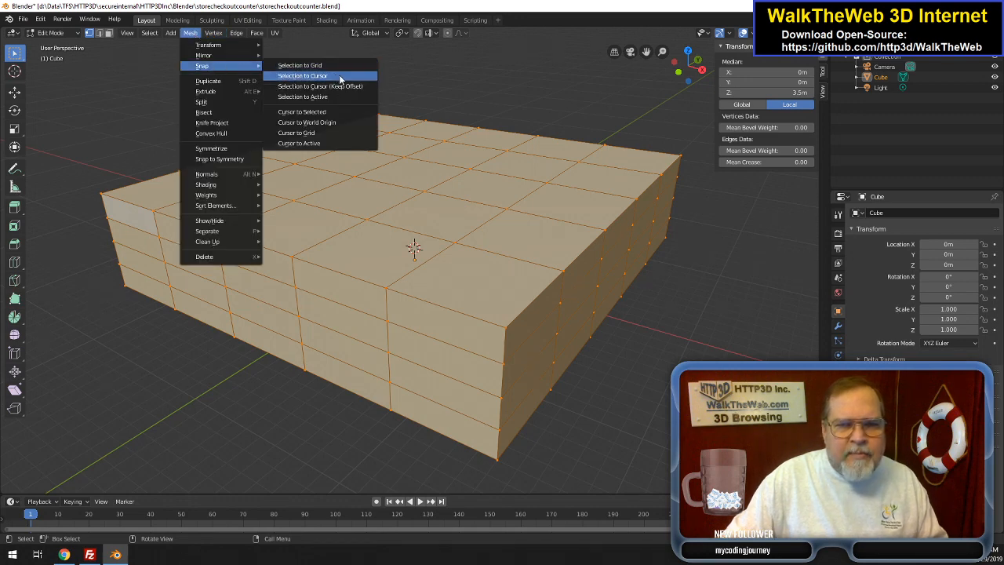
{"action": "left_click", "coordinate": [332, 116]}
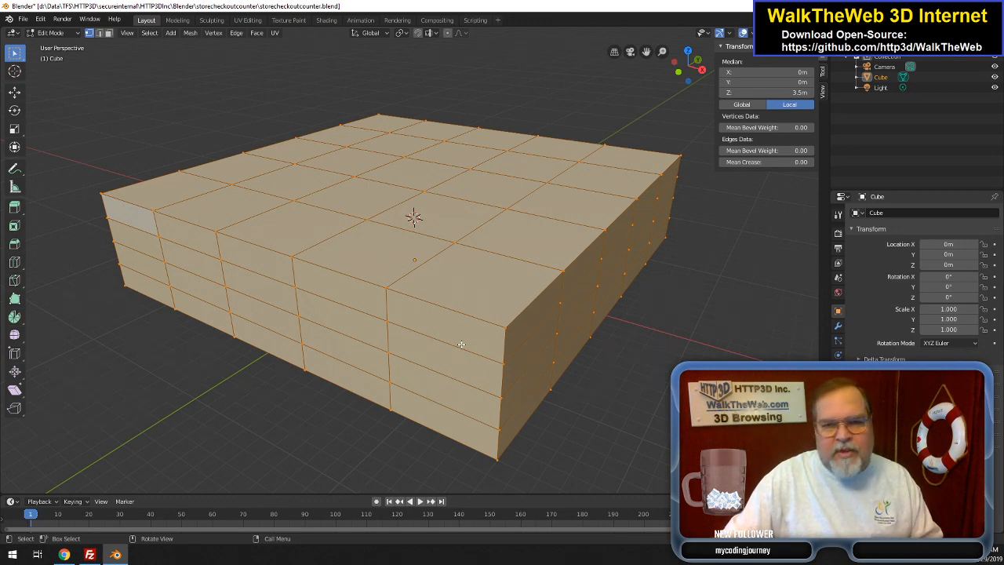
{"action": "key", "text": "alt+a"}
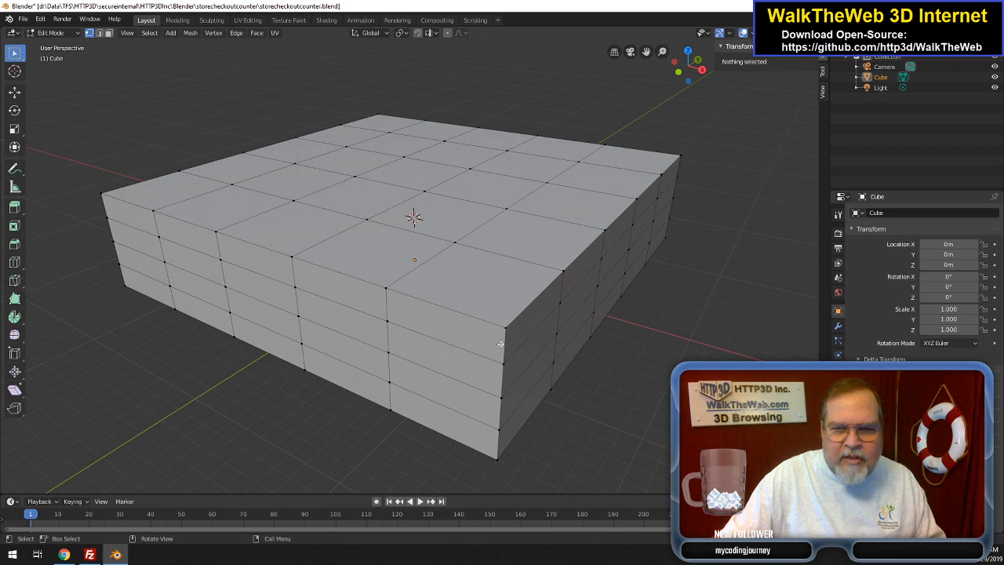
- Add a horizontal loop cut in the counter's uppermost band and slide it up to a height of 6.5625 m
{"action": "key", "text": "ctrl"}
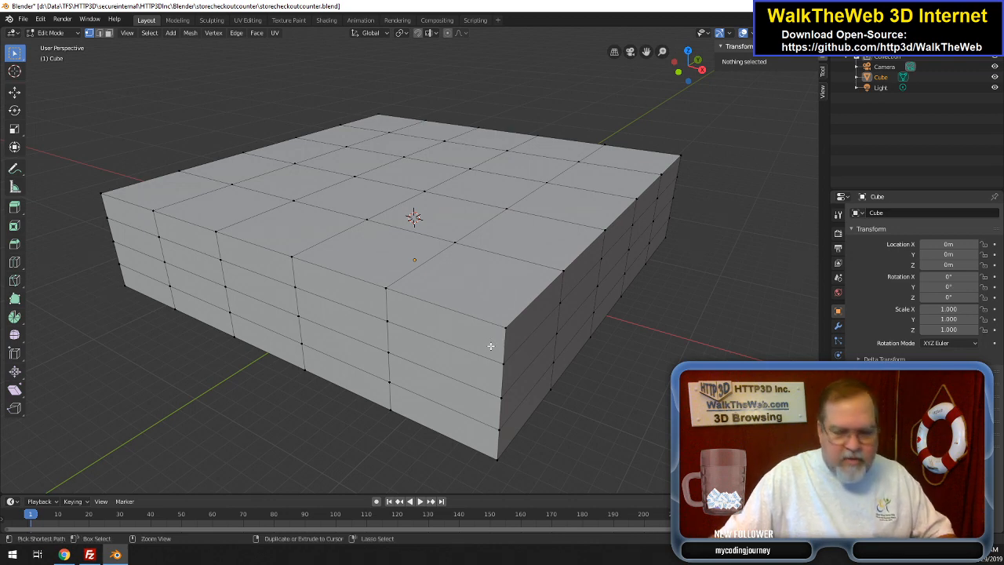
{"action": "key", "text": "ctrl+r"}
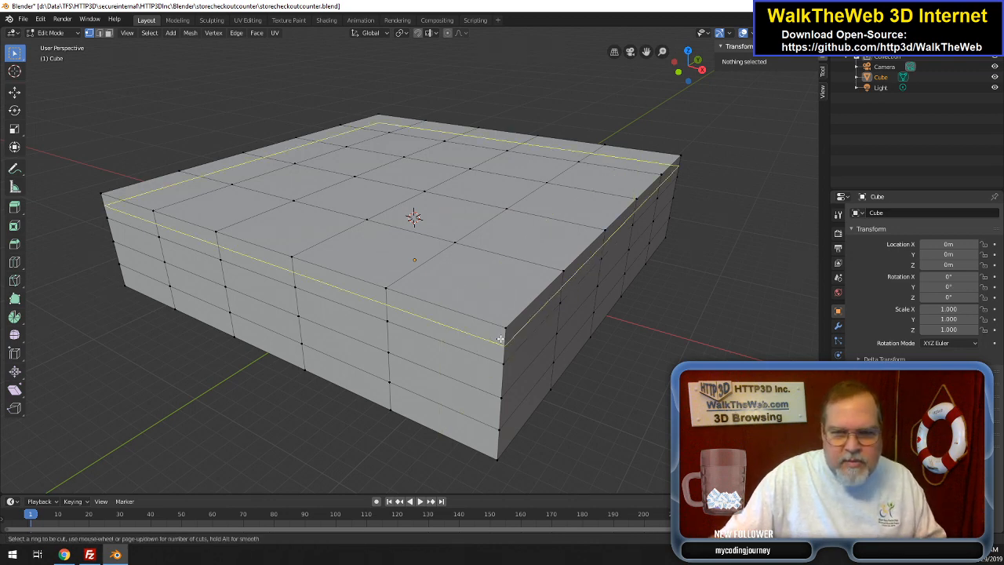
{"action": "left_click", "coordinate": [499, 338]}
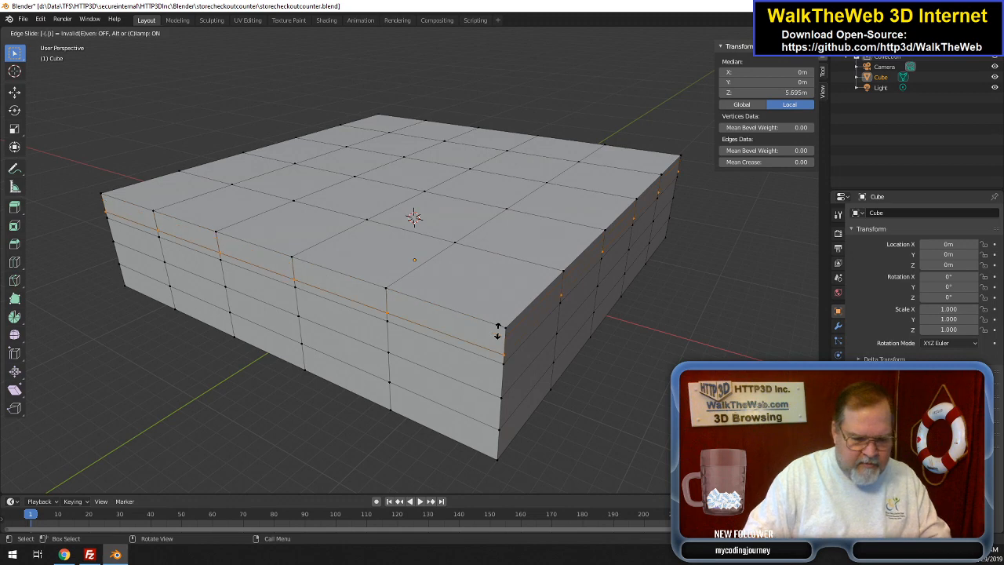
{"action": "left_click", "coordinate": [497, 329]}
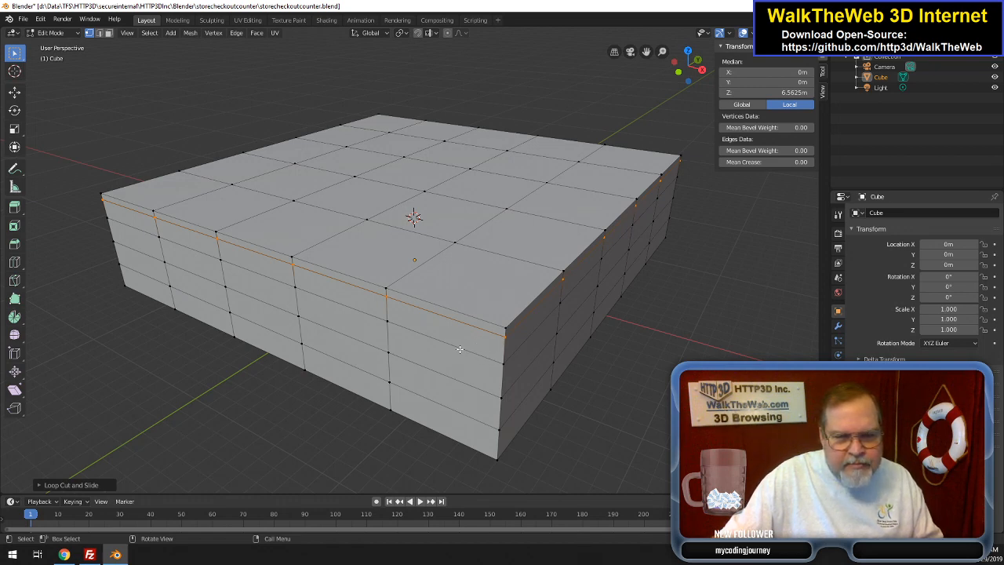
- Add a second horizontal loop cut just below the new upper one, with an edge slide of -0.5
{"action": "key", "text": "ctrl"}
{"action": "key", "text": "ctrl+r"}
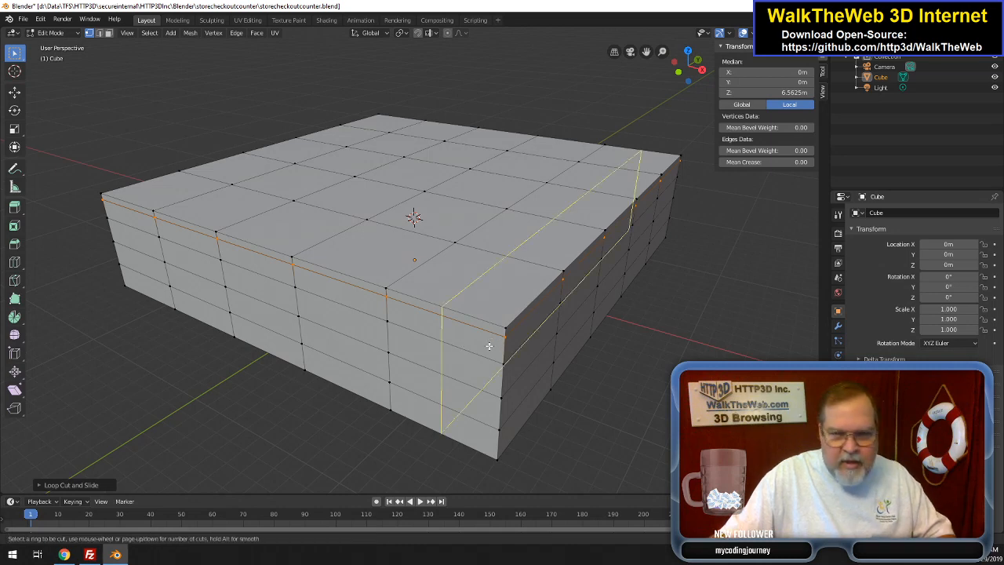
{"action": "left_click", "coordinate": [501, 345]}
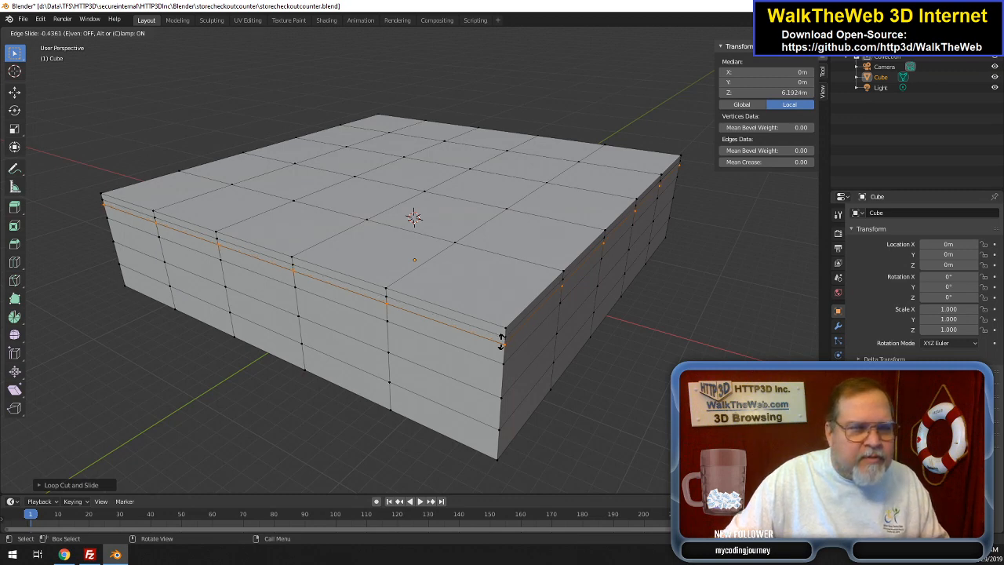
{"action": "type", "text": "-.5"}
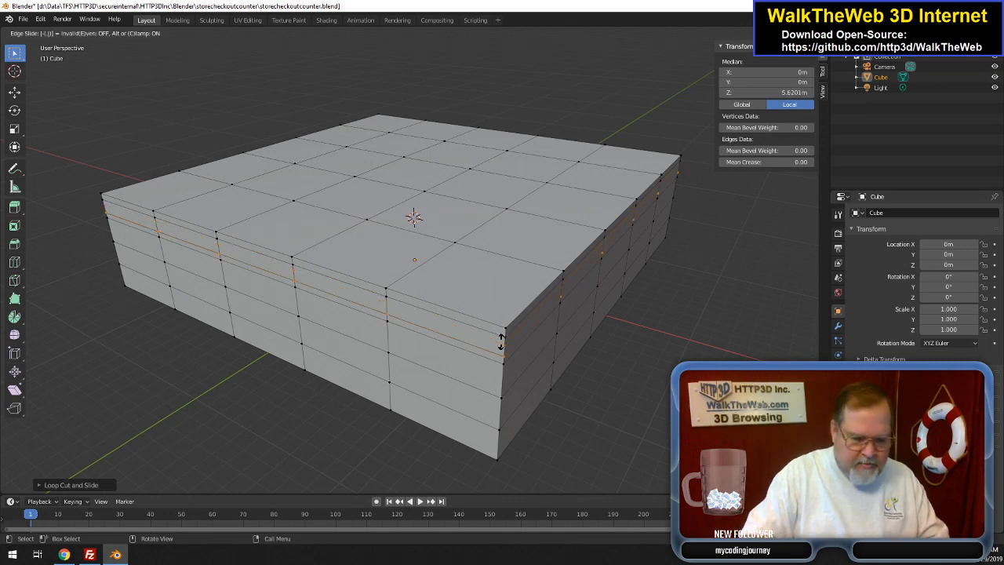
{"action": "key", "text": "Return"}
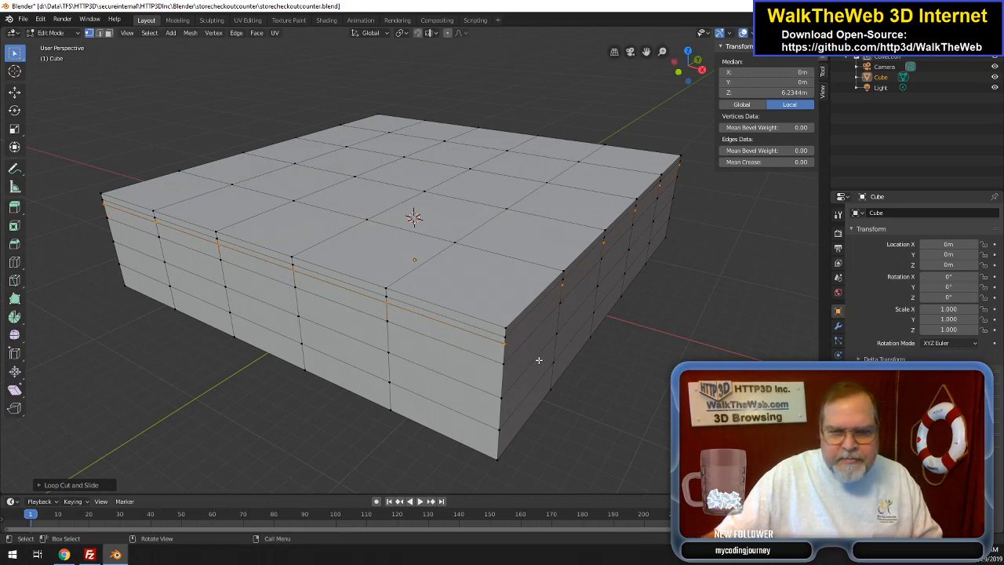
{"action": "key", "text": "ctrl+r"}
{"action": "left_click", "coordinate": [495, 414]}
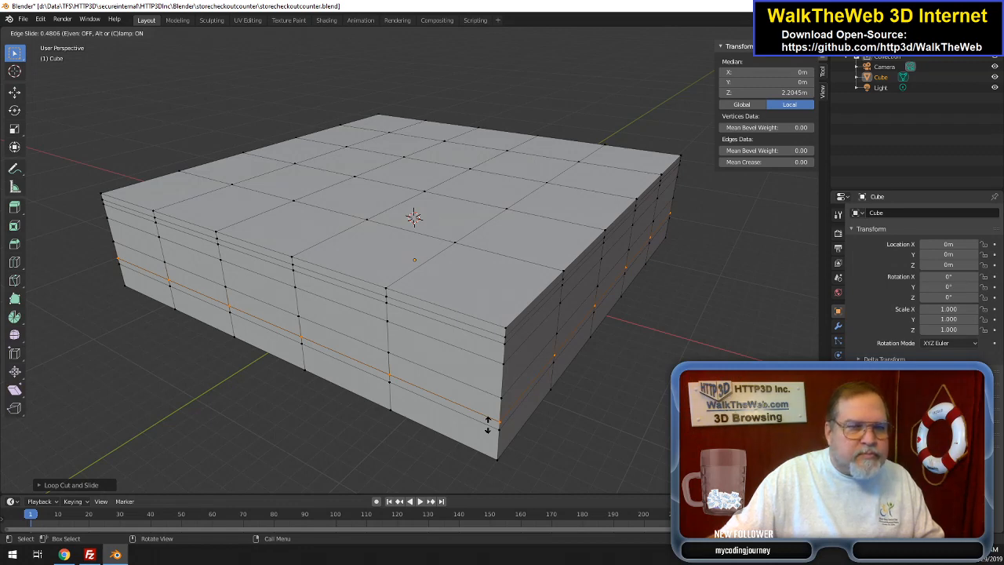
{"action": "right_click", "coordinate": [488, 424]}
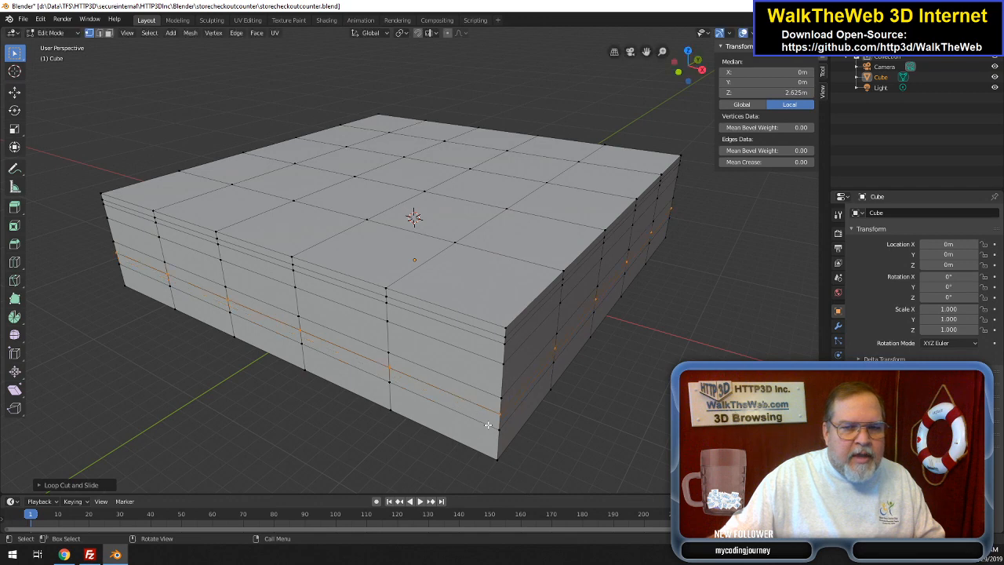
{"action": "right_click", "coordinate": [488, 425]}
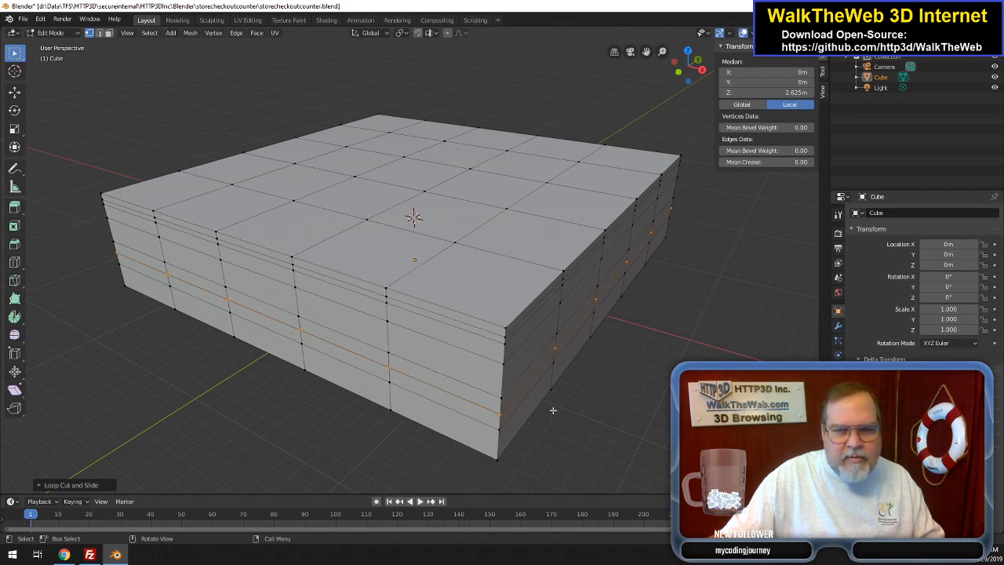
{"action": "key", "text": "ctrl+z"}
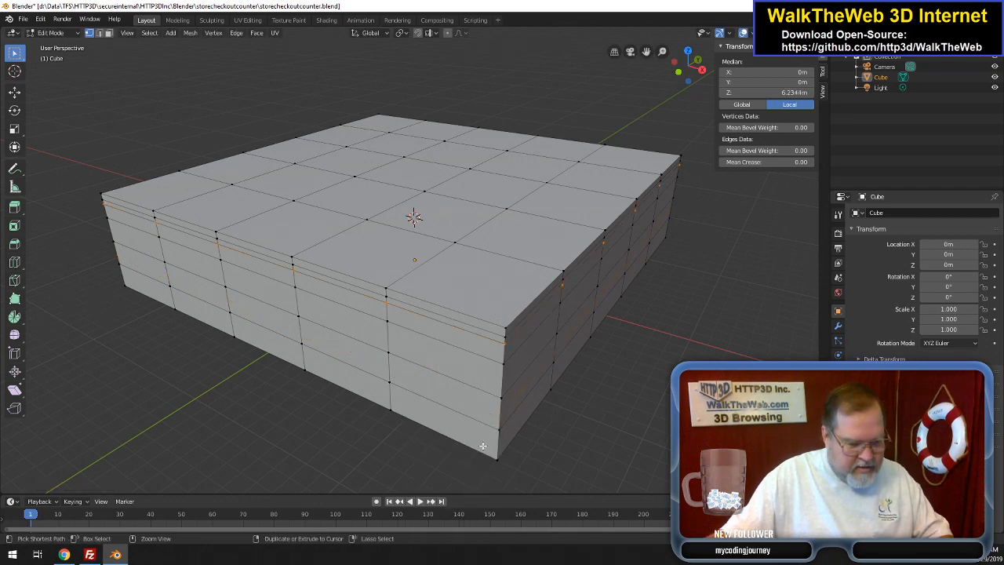
- Add a horizontal loop cut in the counter's lowest band with an edge slide of -0.5
{"action": "key", "text": "ctrl+r"}
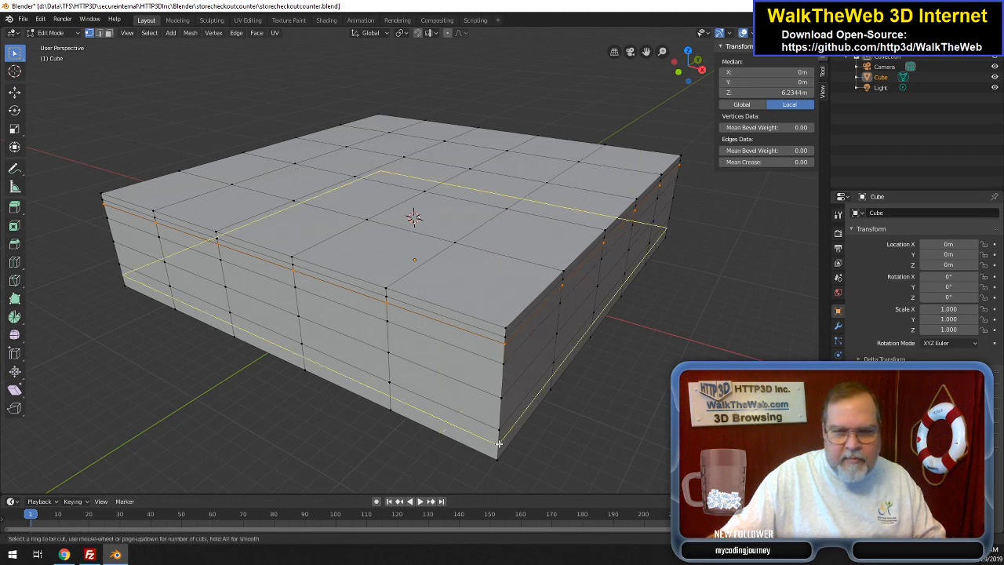
{"action": "left_click", "coordinate": [498, 436]}
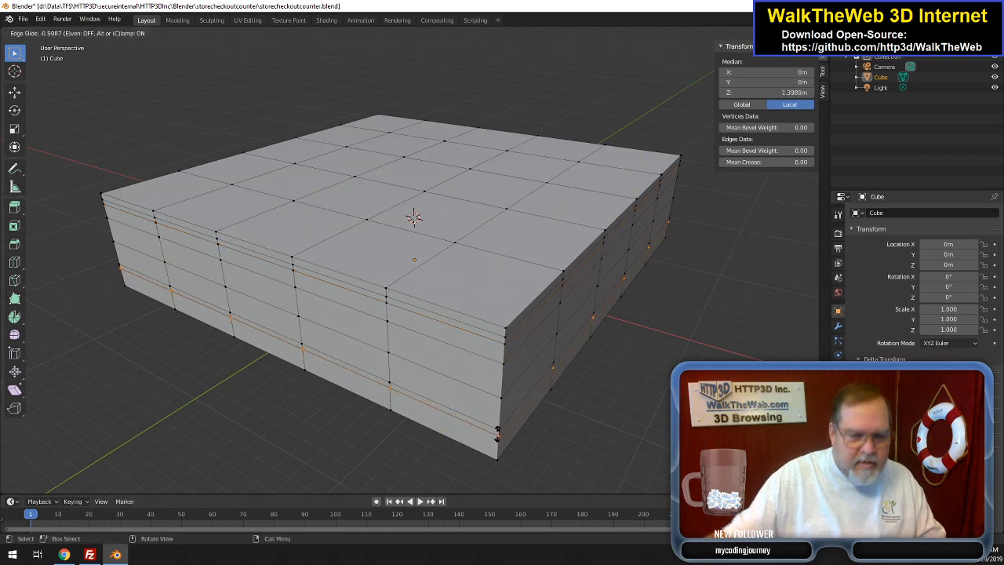
{"action": "type", "text": "-0.5"}
{"action": "key", "text": "Return"}
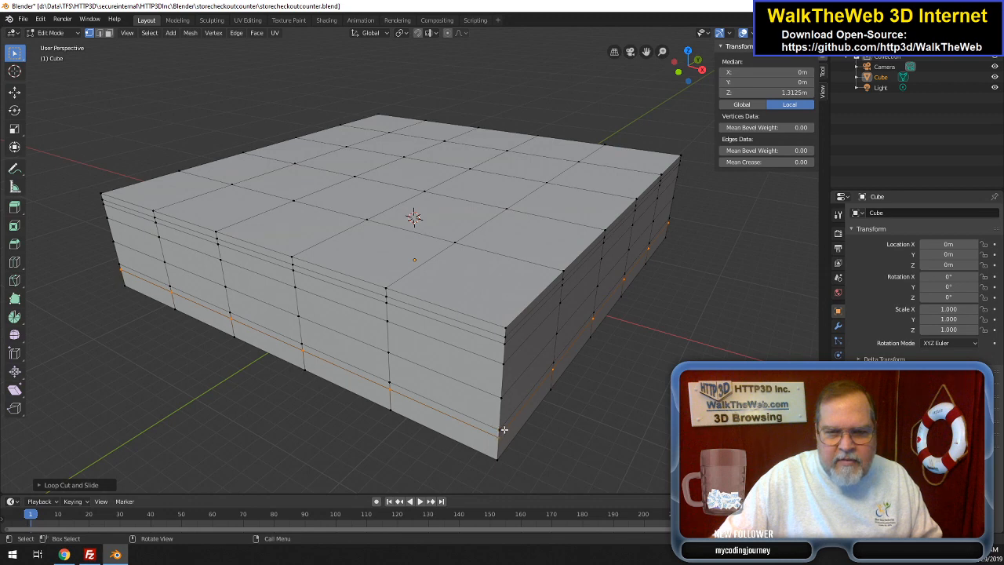
- Try loop selection on the counter's horizontal edge loops from the vertices along its front corner
{"action": "left_click", "coordinate": [501, 430]}
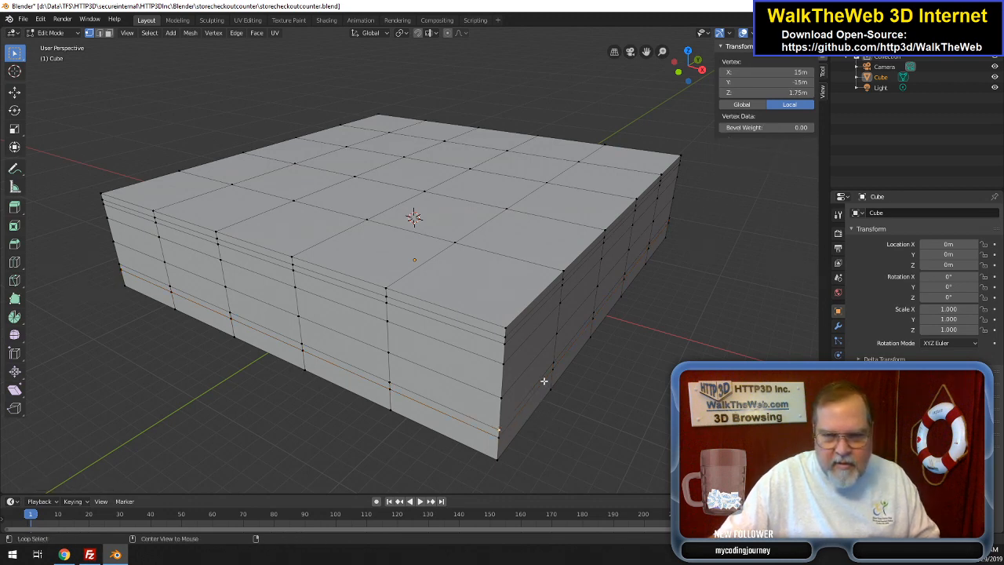
{"action": "left_click", "coordinate": [499, 398], "text": "alt"}
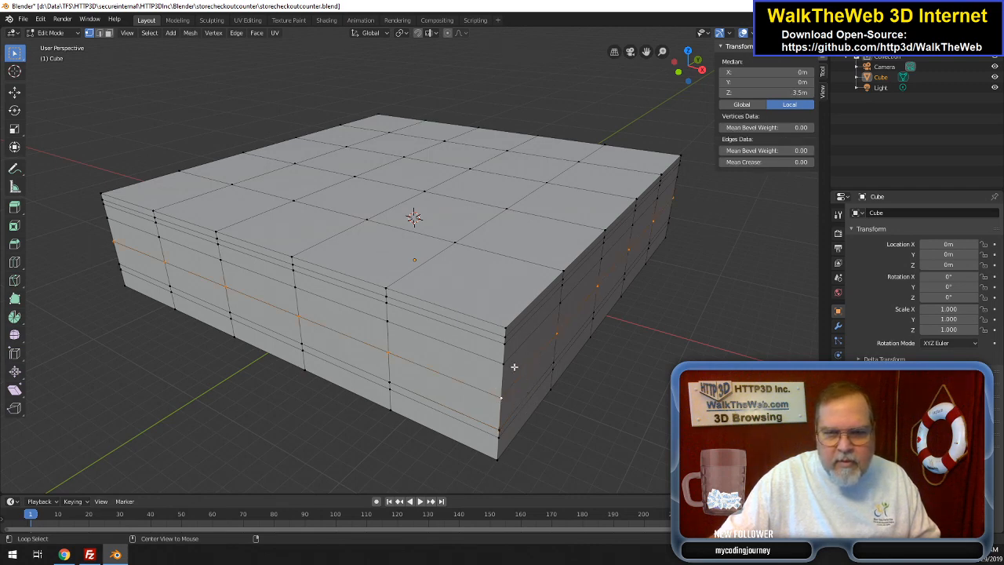
{"action": "left_click", "coordinate": [508, 365], "text": "alt"}
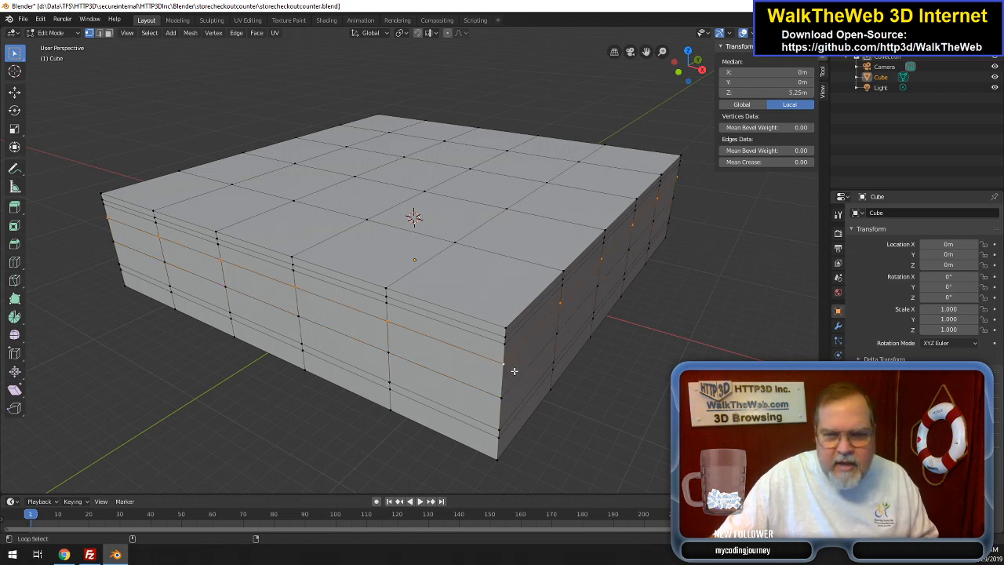
{"action": "left_click", "coordinate": [506, 383], "text": "alt"}
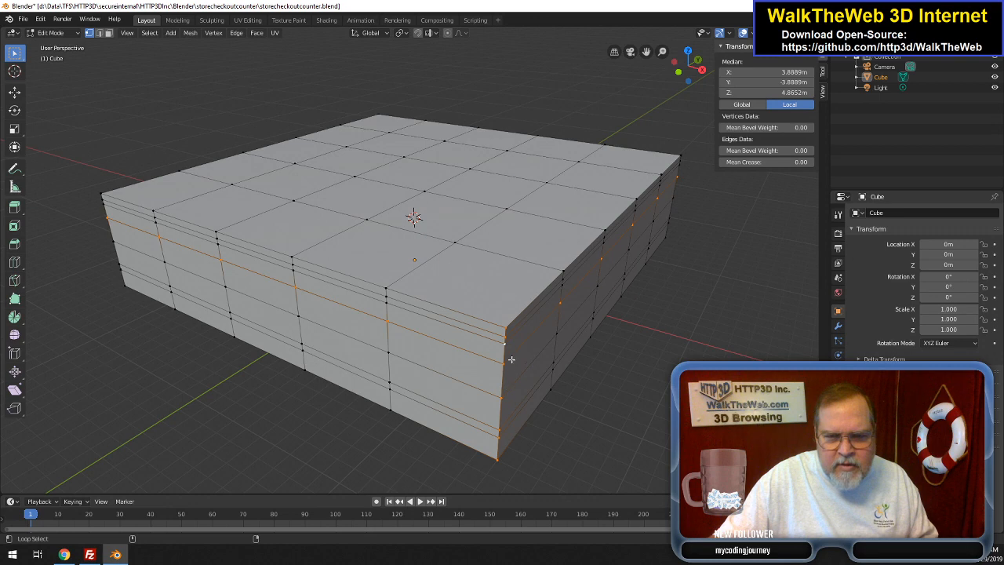
{"action": "left_click", "coordinate": [506, 346]}
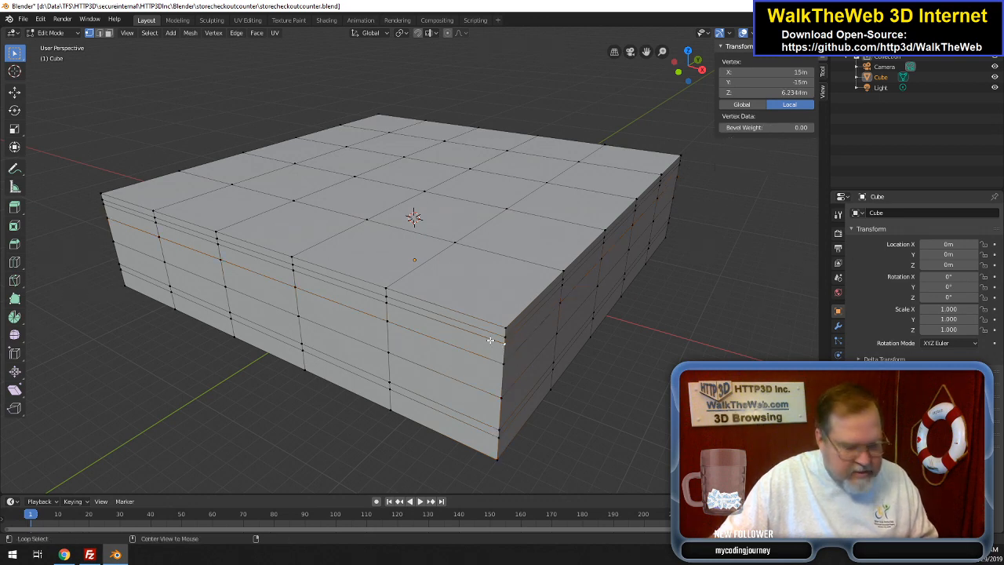
- Scale the four horizontal edge loops between the countertop and the base inward to 0.95, excluding the Z axis
{"action": "left_click", "coordinate": [486, 340], "text": "alt"}
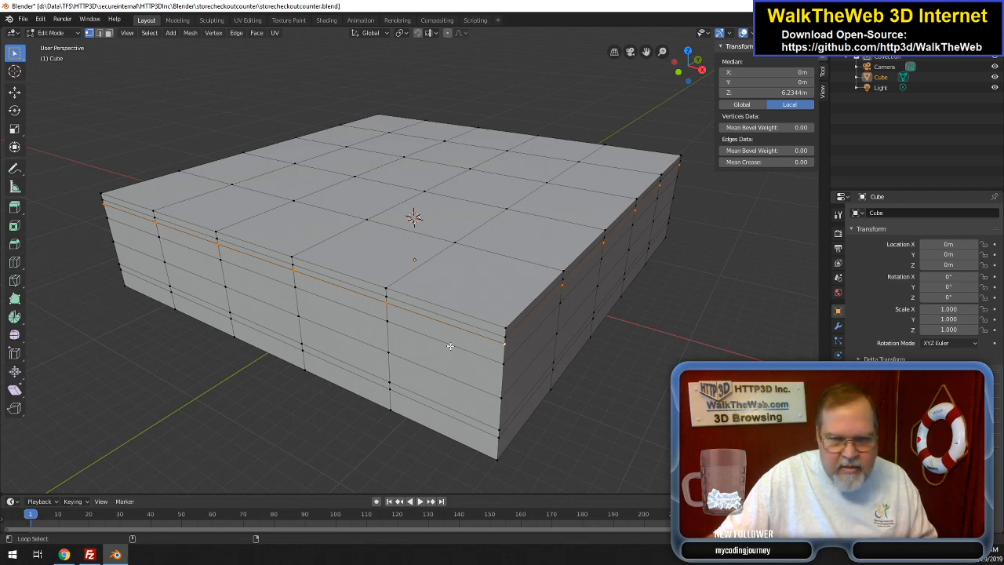
{"action": "left_click", "coordinate": [450, 346], "text": "alt+shift"}
{"action": "left_click", "coordinate": [441, 397], "text": "alt+shift"}
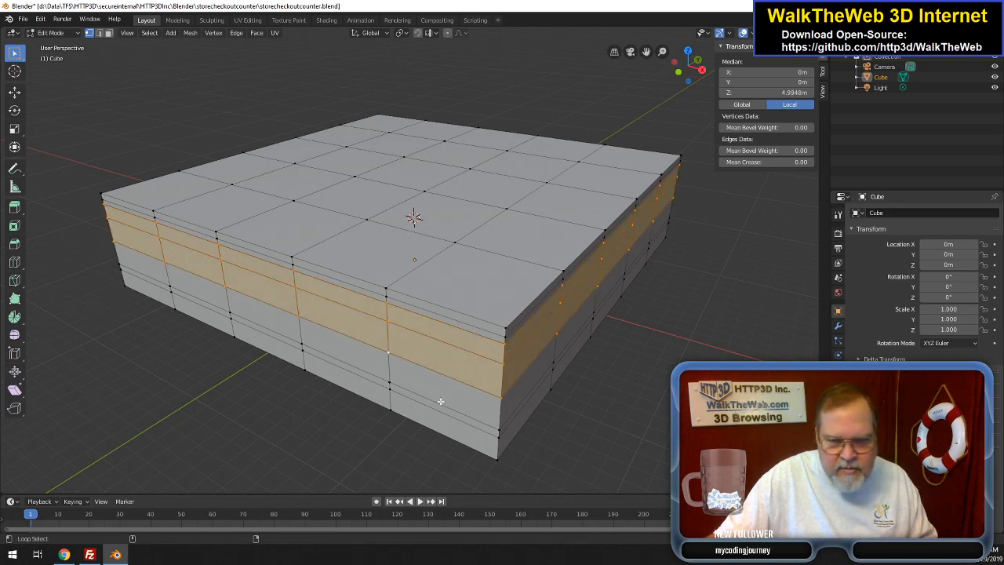
{"action": "left_click", "coordinate": [442, 403], "text": "alt+shift"}
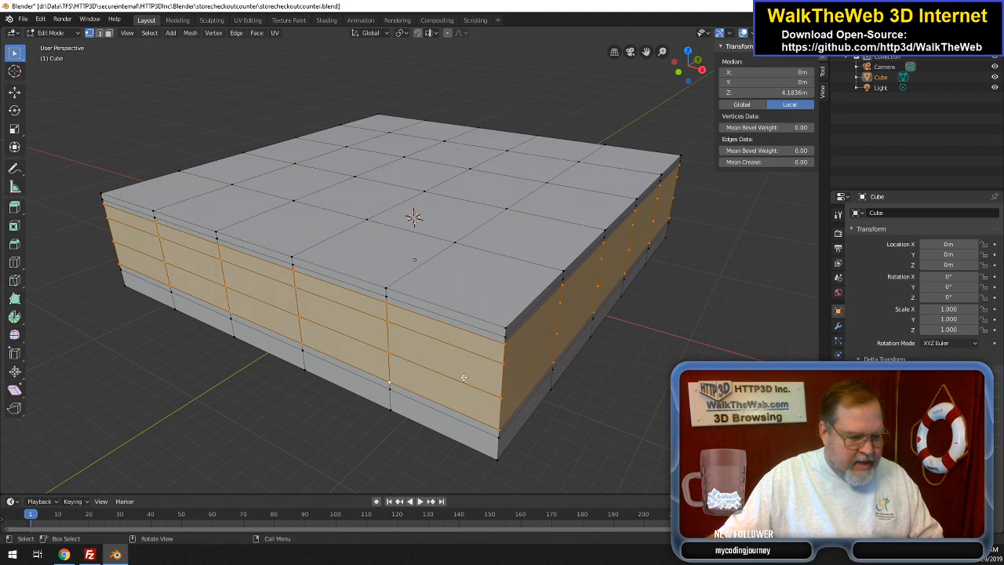
{"action": "key", "text": "s"}
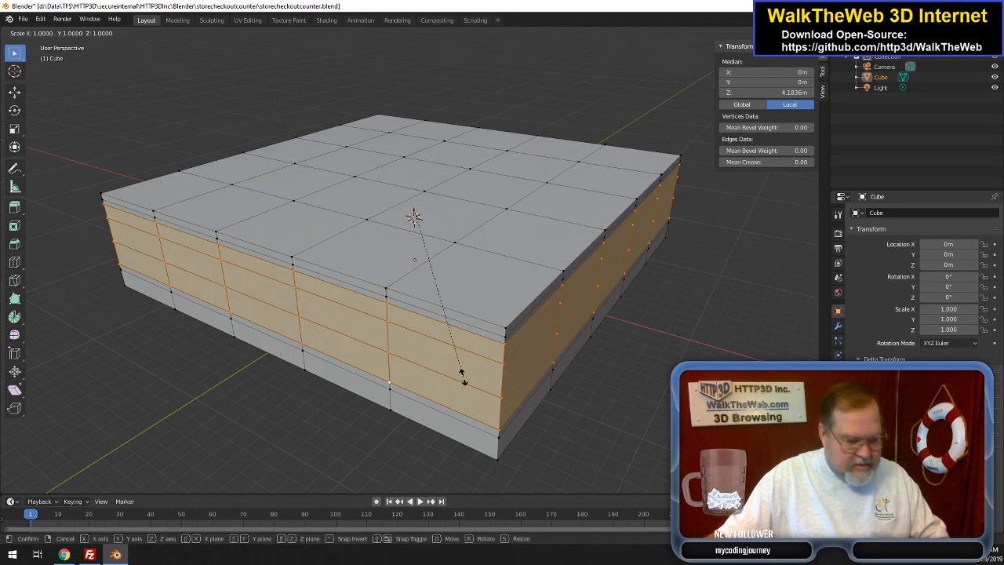
{"action": "key", "text": "shift+z"}
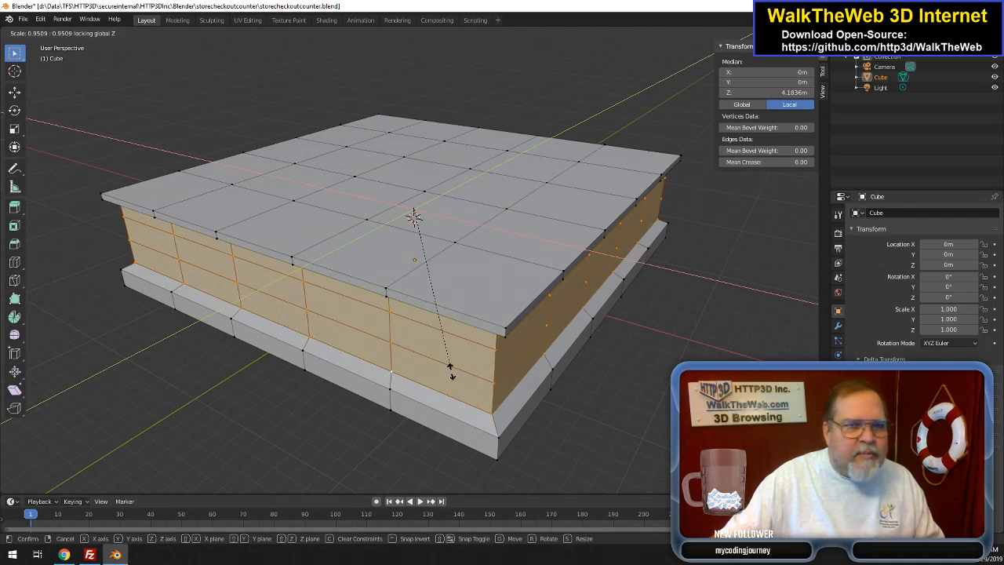
{"action": "type", "text": ".95"}
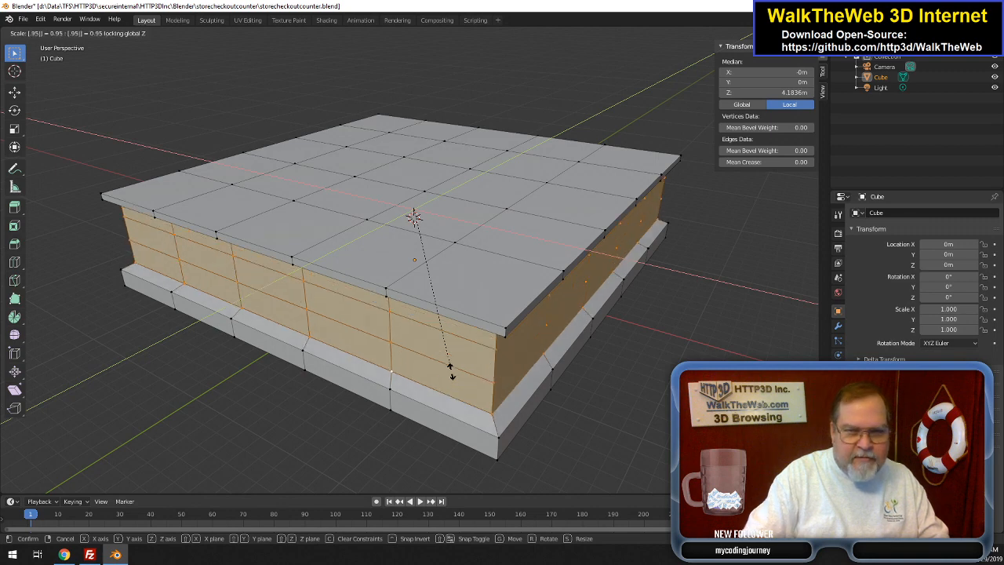
{"action": "key", "text": "Return"}
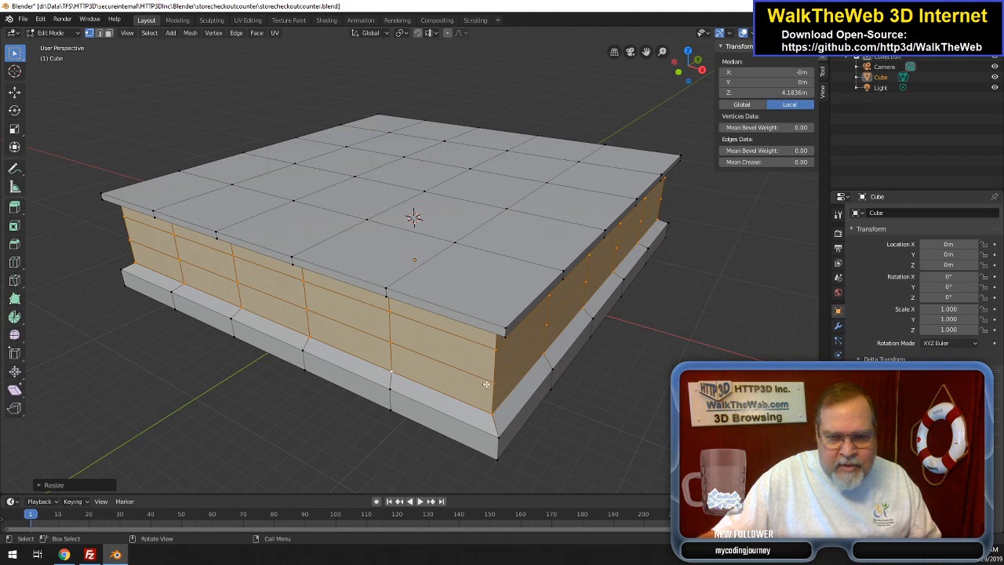
{"action": "left_click", "coordinate": [486, 385]}
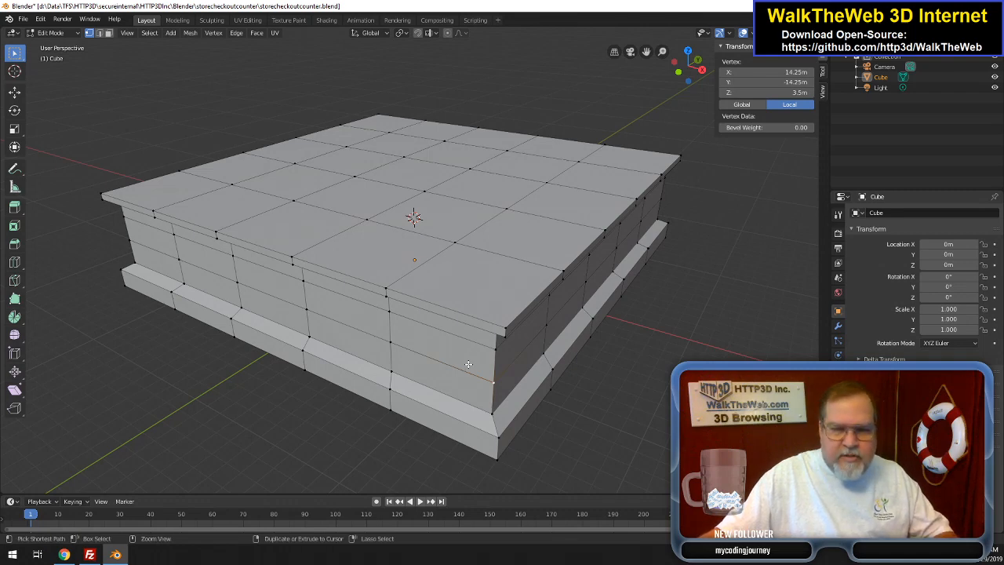
- Add a horizontal loop cut just above the middle edge loop of the recessed wall with an edge slide of 0.5, and switch to face selection
{"action": "key", "text": "ctrl+r"}
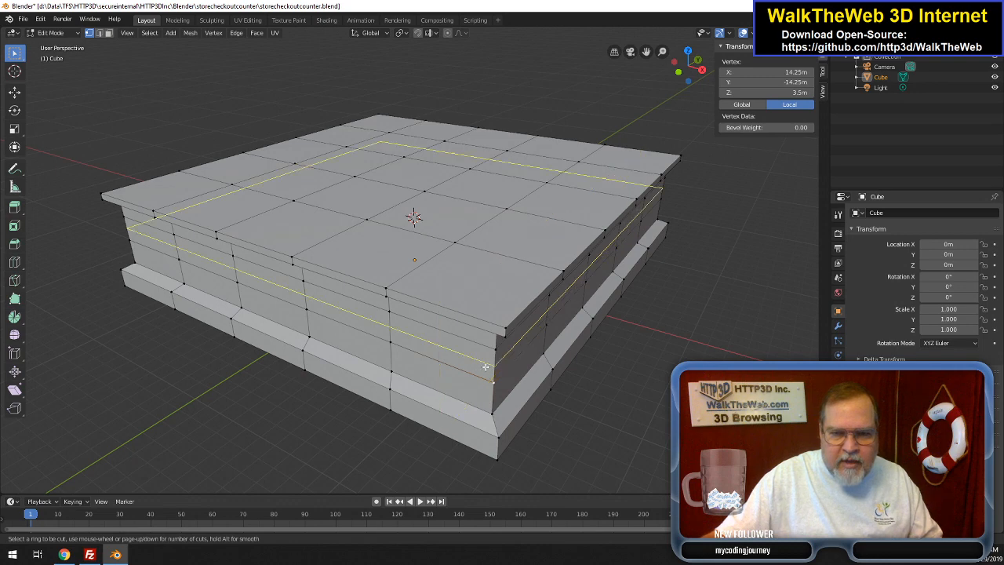
{"action": "left_click", "coordinate": [488, 367]}
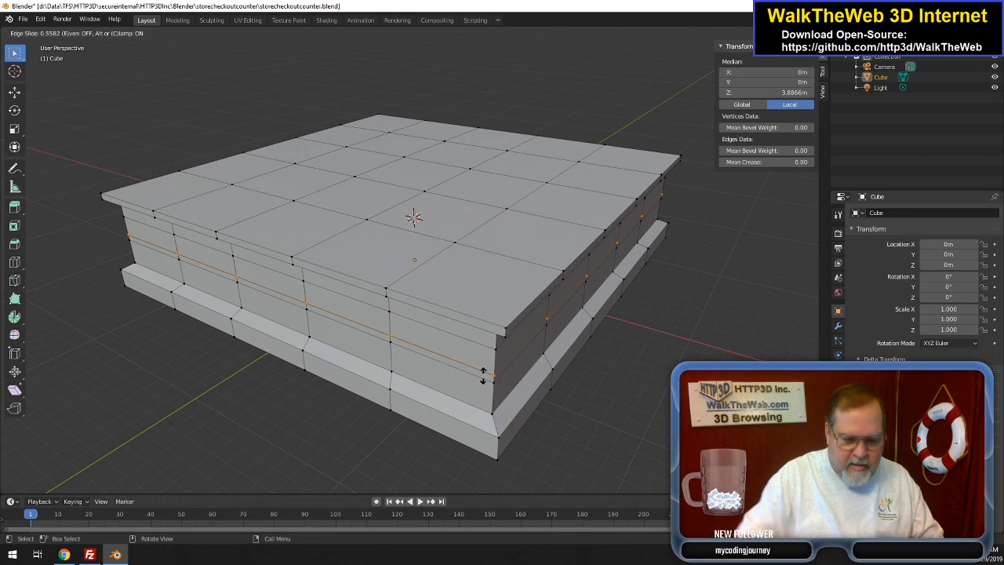
{"action": "type", "text": ".5"}
{"action": "key", "text": "Return"}
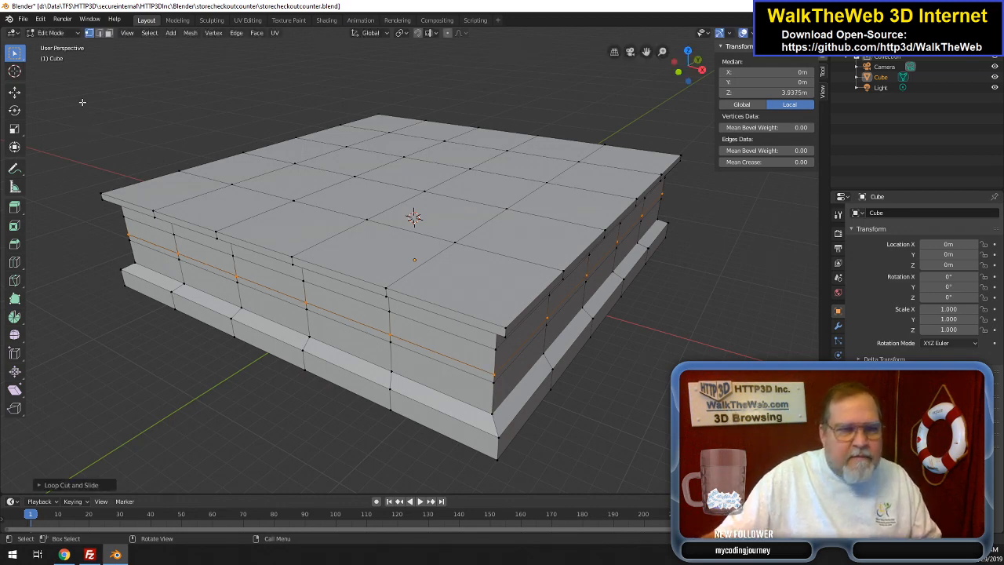
{"action": "left_click", "coordinate": [109, 32]}
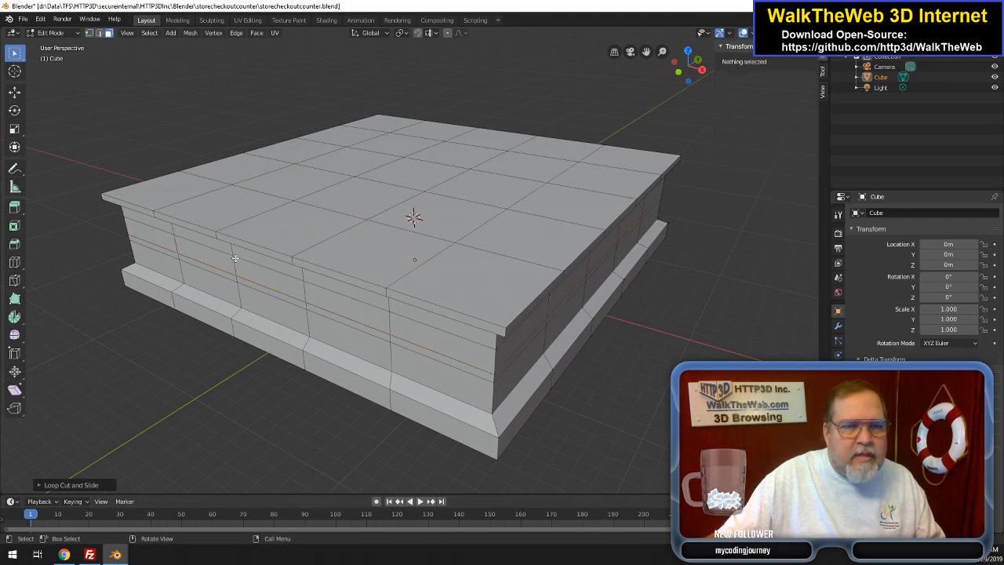
- Try loop selection of the narrow horizontal face band from the faces and edges around the counter's front corner
{"action": "left_click", "coordinate": [428, 355]}
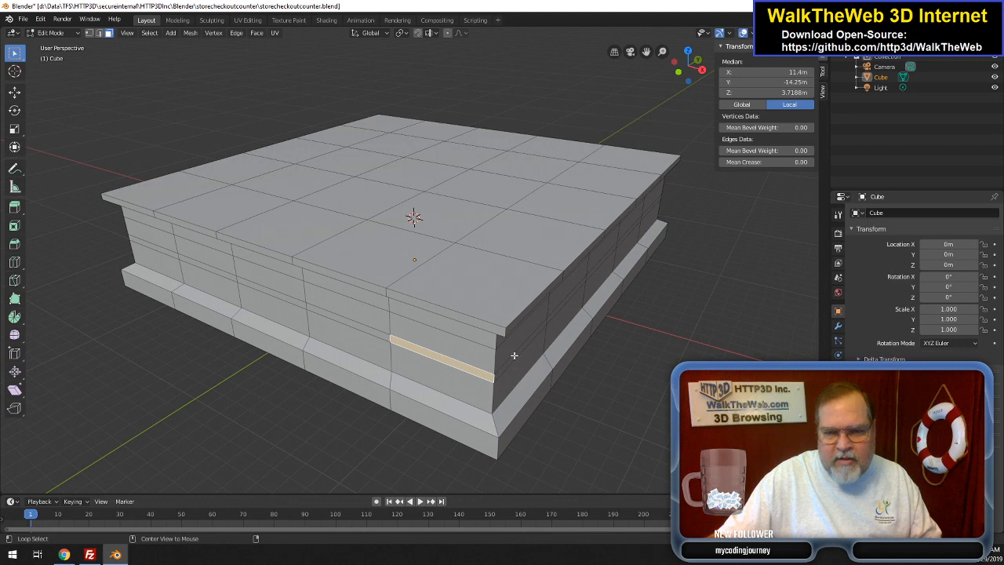
{"action": "left_click", "coordinate": [516, 356], "text": "alt"}
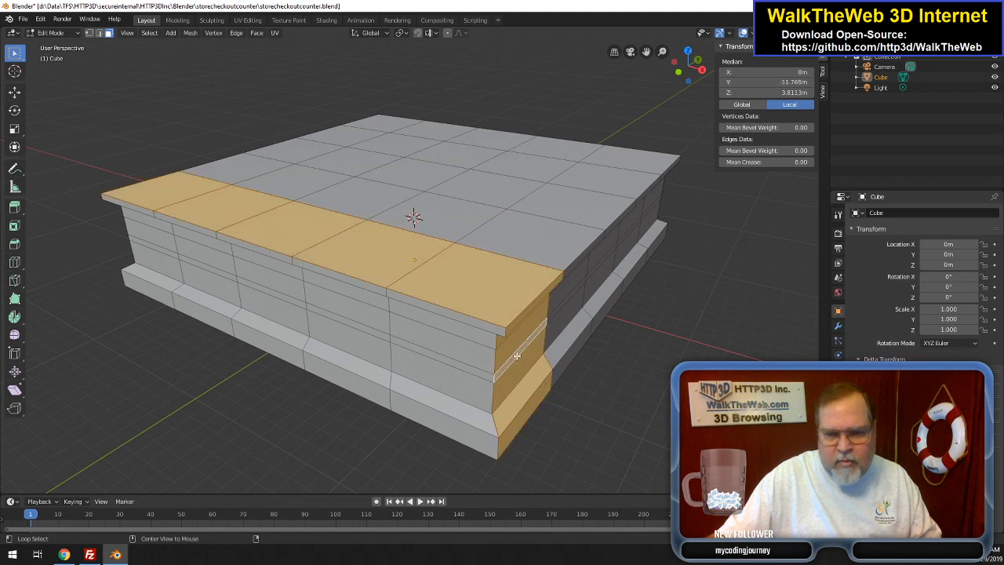
{"action": "left_click", "coordinate": [474, 368], "text": "alt"}
{"action": "left_click", "coordinate": [371, 332]}
{"action": "left_click", "coordinate": [406, 344], "text": "alt"}
{"action": "left_click", "coordinate": [375, 336]}
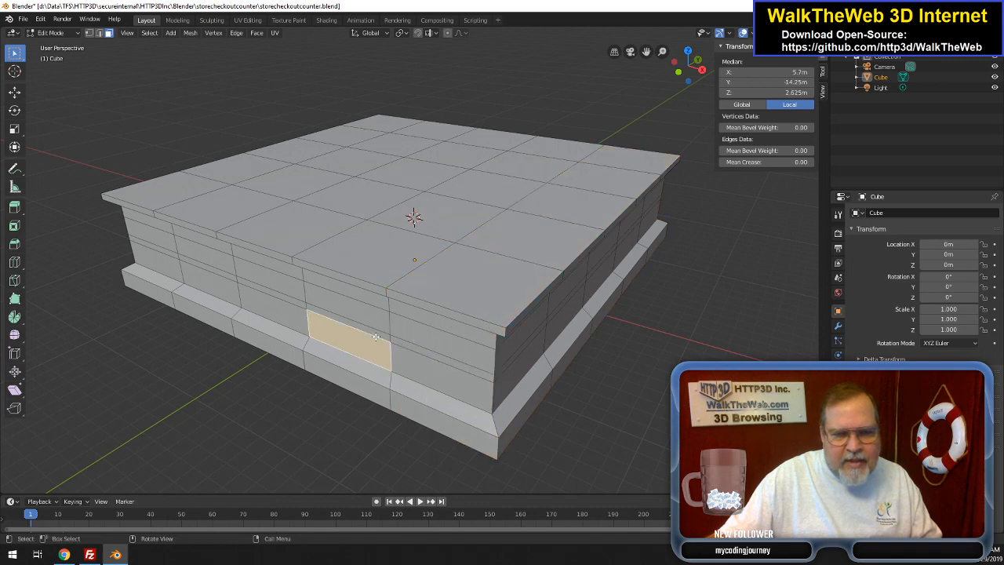
{"action": "left_click", "coordinate": [385, 336]}
{"action": "left_click", "coordinate": [404, 343], "text": "alt"}
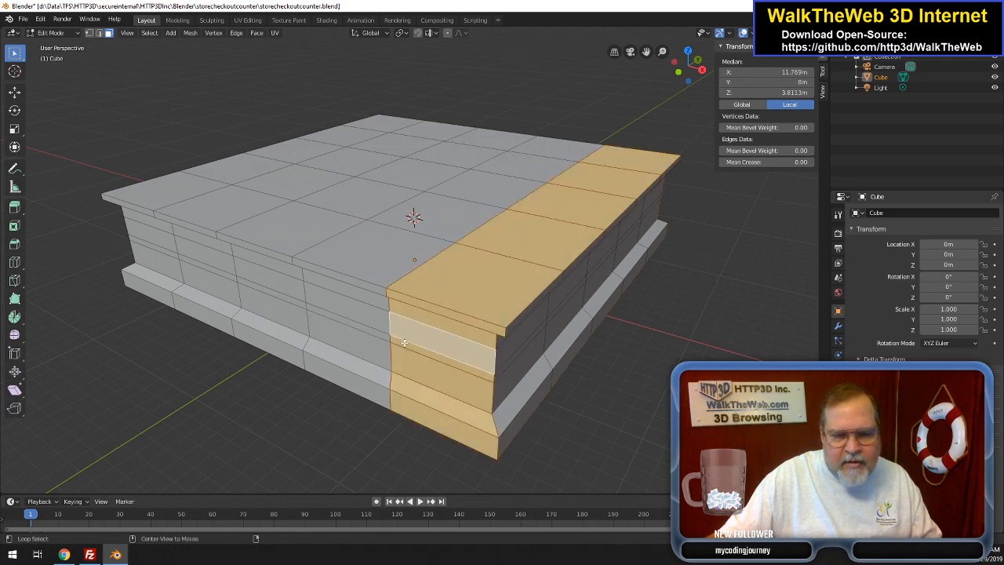
{"action": "left_click", "coordinate": [383, 336], "text": "alt"}
- Select the three adjacent narrow band faces of the long front side, starting at the front corner
{"action": "left_click", "coordinate": [392, 343]}
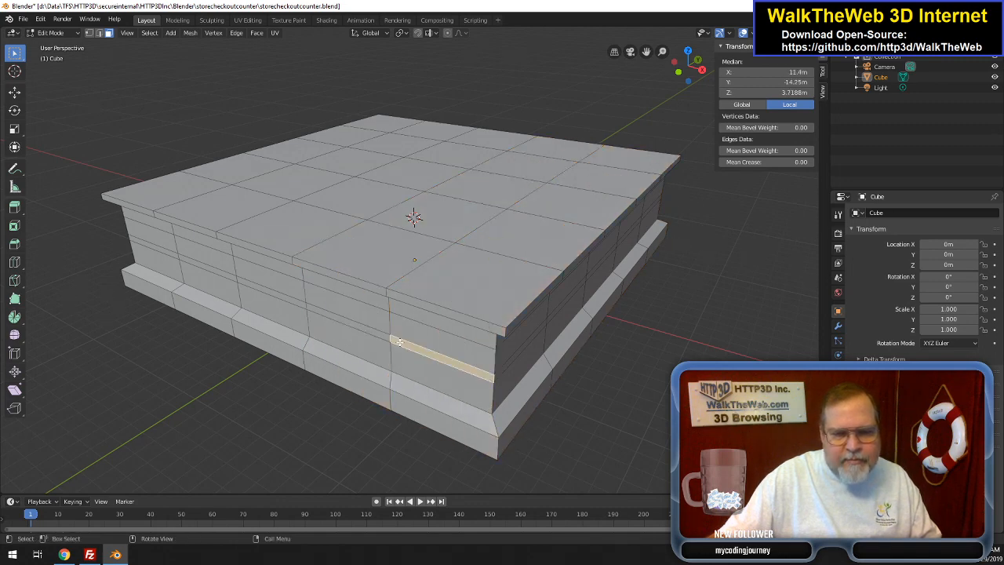
{"action": "left_click", "coordinate": [368, 333], "text": "shift"}
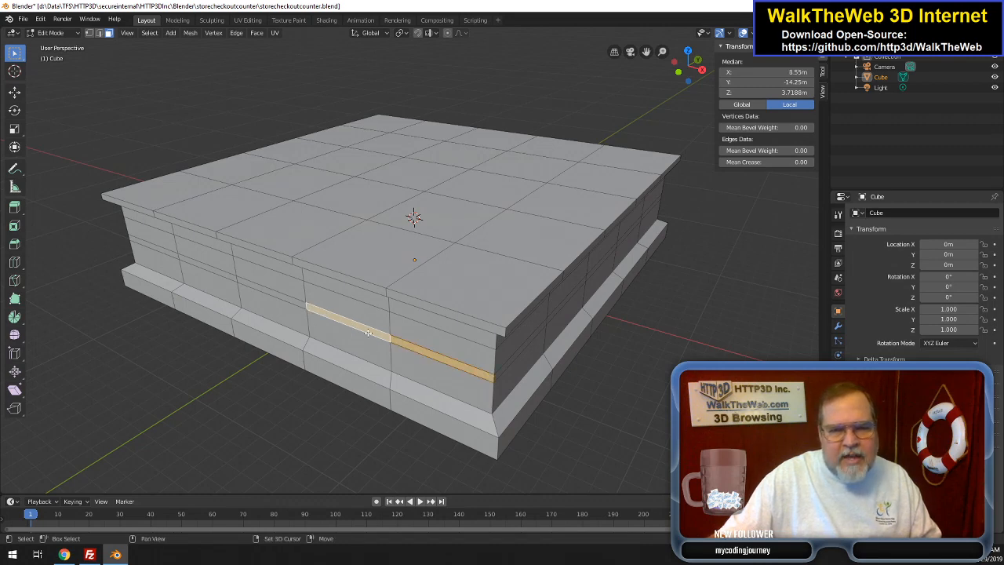
{"action": "left_click", "coordinate": [290, 300], "text": "shift"}
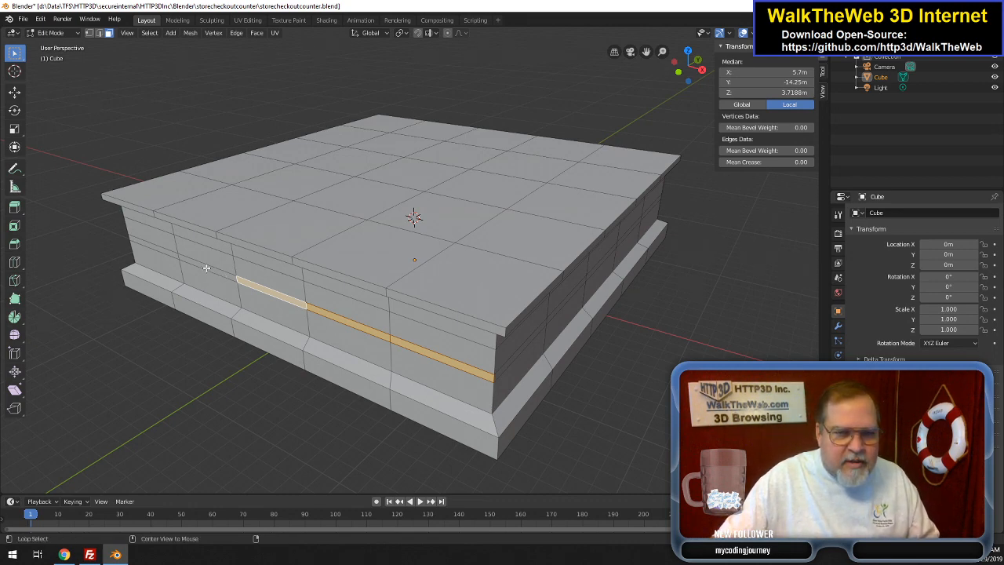
- Retry face loop selection of the narrow band from the far end of the front side and across the front corner
{"action": "left_click", "coordinate": [204, 267], "text": "alt"}
{"action": "left_click", "coordinate": [167, 252], "text": "alt"}
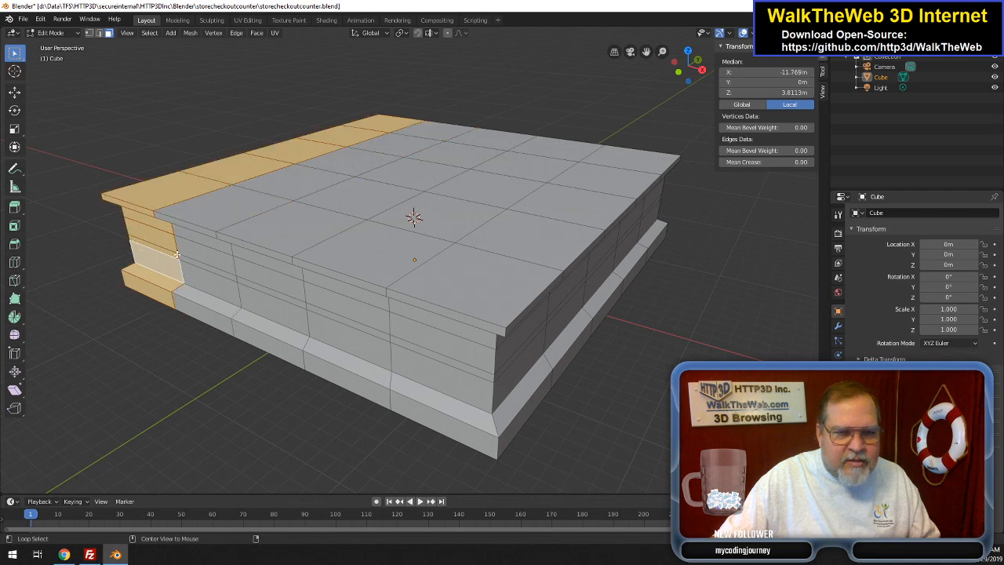
{"action": "left_click", "coordinate": [218, 269], "text": "alt"}
{"action": "left_click", "coordinate": [223, 273], "text": "alt"}
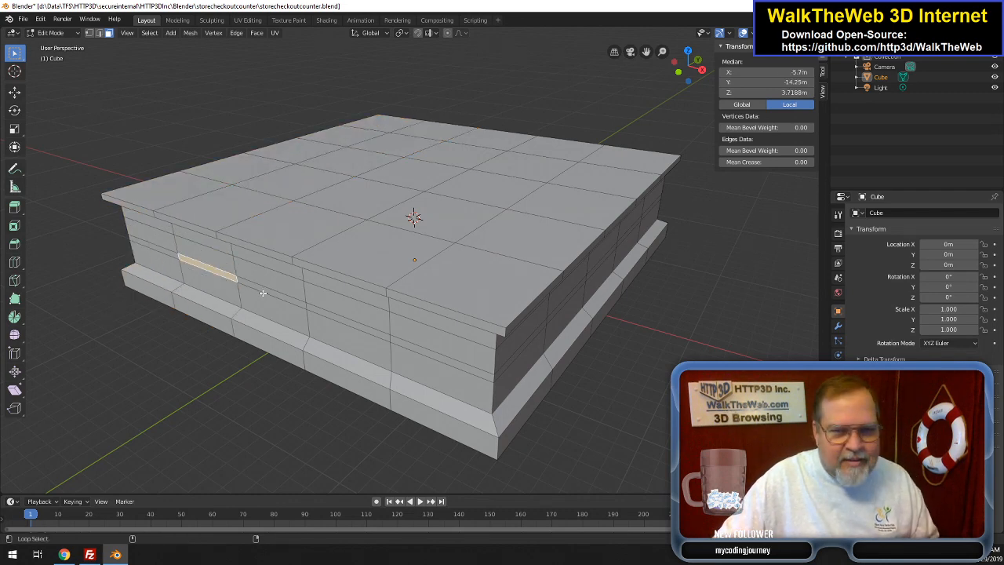
{"action": "left_click", "coordinate": [263, 291], "text": "alt+shift"}
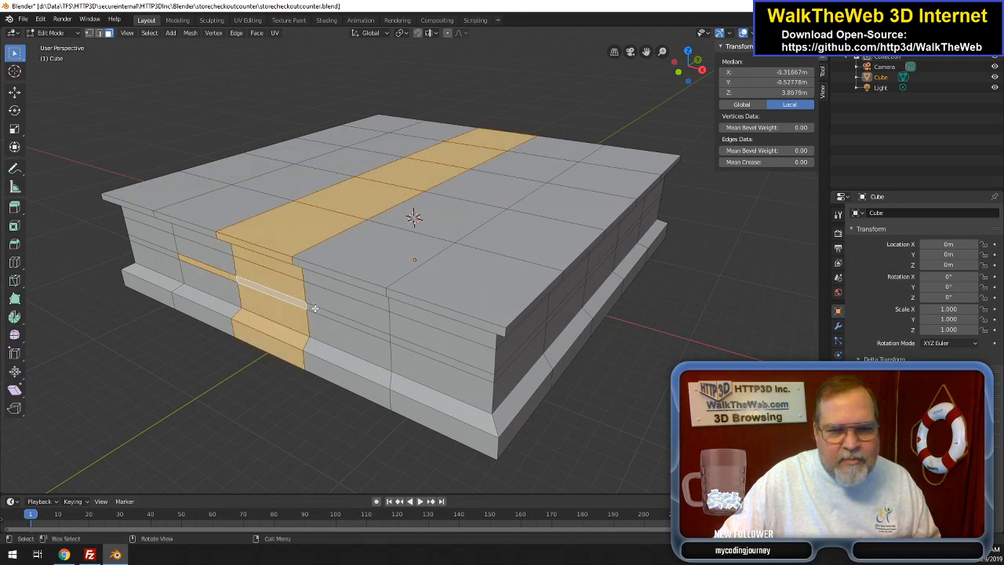
{"action": "key", "text": "alt+a"}
{"action": "left_click", "coordinate": [430, 350], "text": "alt"}
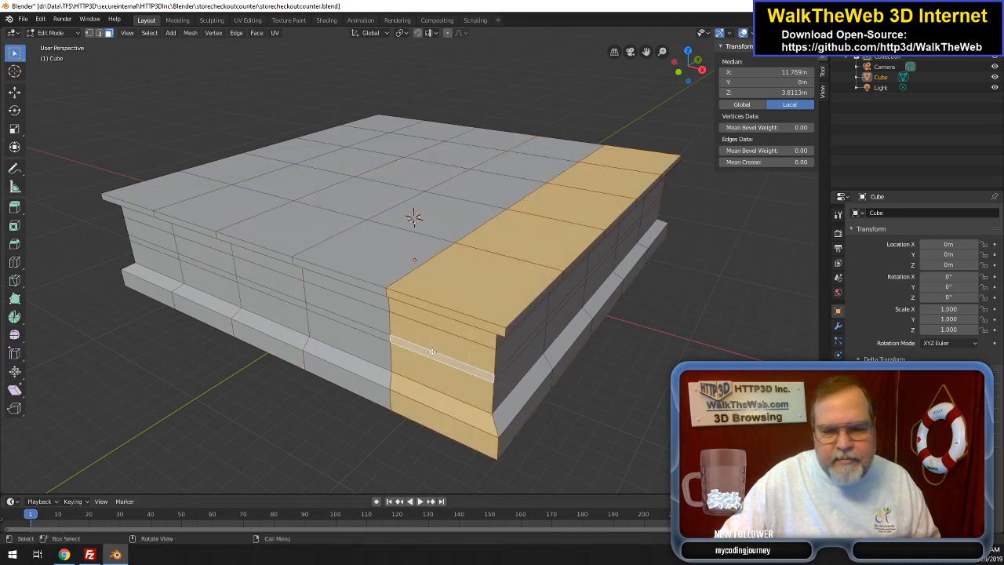
{"action": "left_click", "coordinate": [505, 365], "text": "alt"}
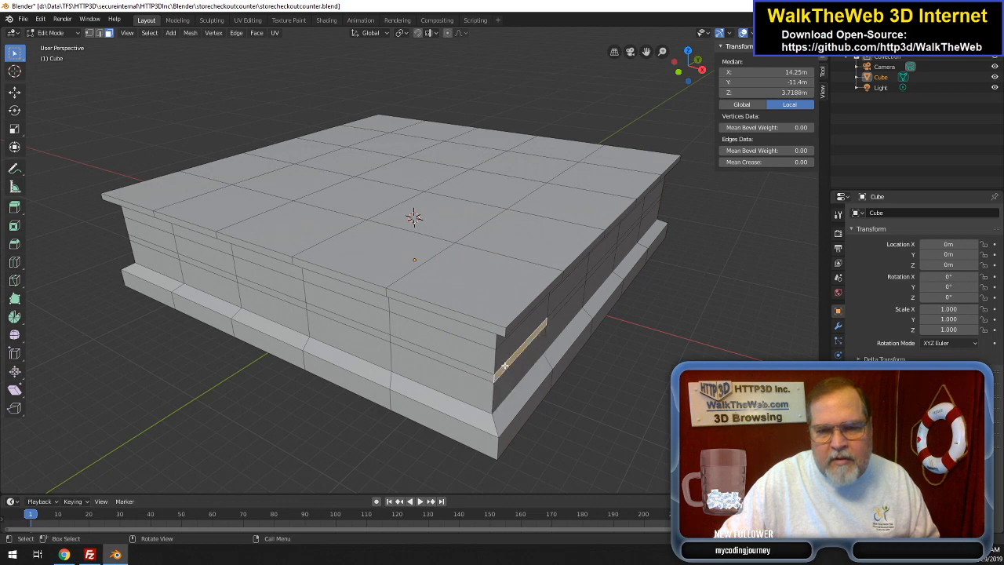
{"action": "left_click", "coordinate": [506, 366], "text": "alt"}
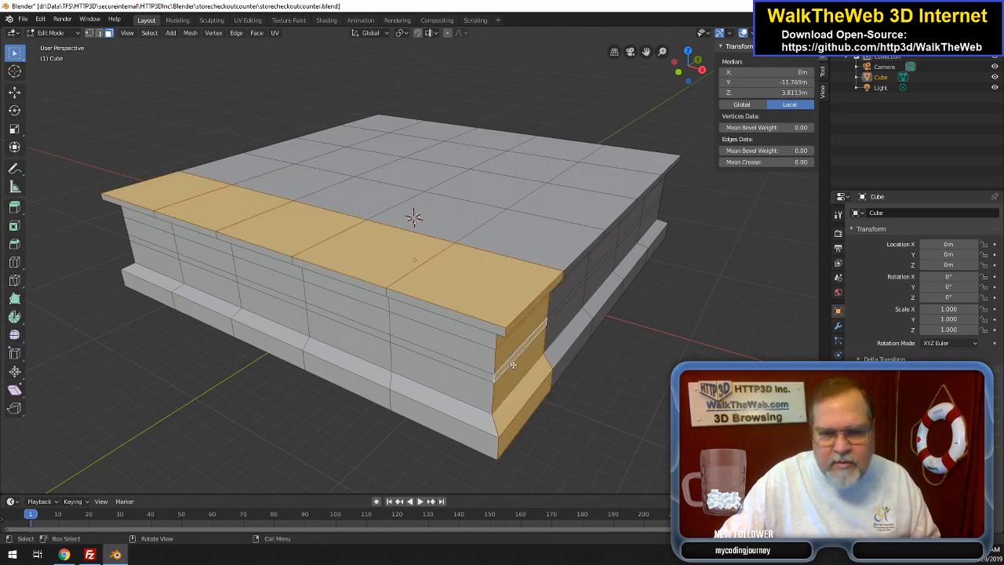
{"action": "left_click", "coordinate": [512, 363], "text": "alt"}
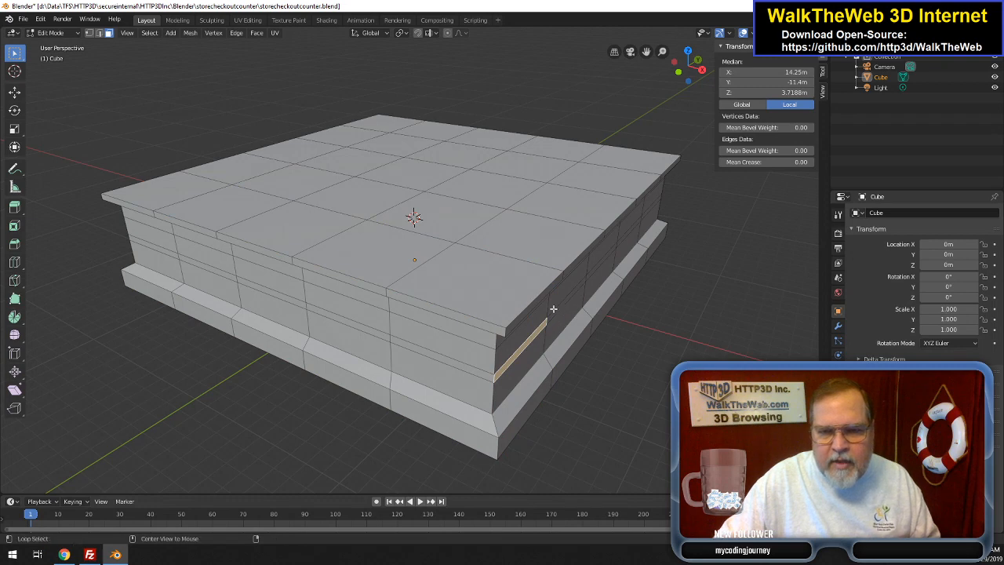
{"action": "left_click", "coordinate": [458, 366], "text": "alt"}
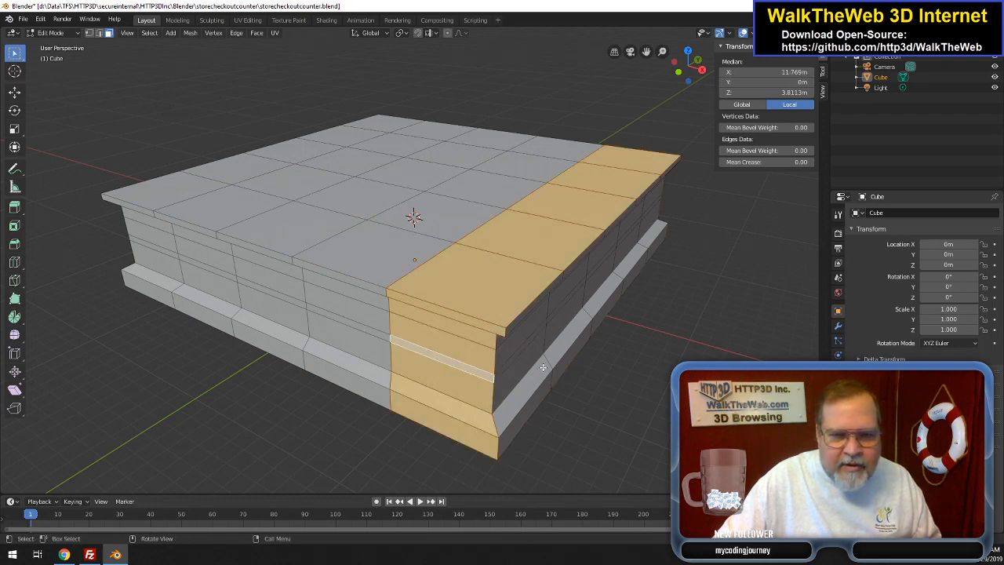
- Select all ten narrow band faces along the two visible sides of the recessed wall
{"action": "left_click", "coordinate": [517, 353], "text": "alt"}
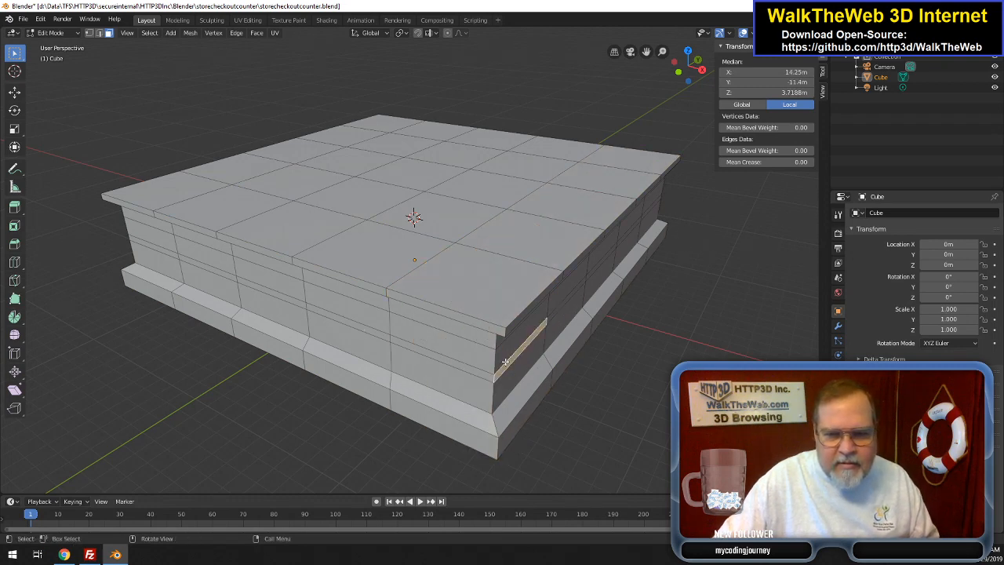
{"action": "left_click", "coordinate": [446, 357], "text": "alt+shift"}
{"action": "left_click", "coordinate": [343, 321], "text": "alt+shift"}
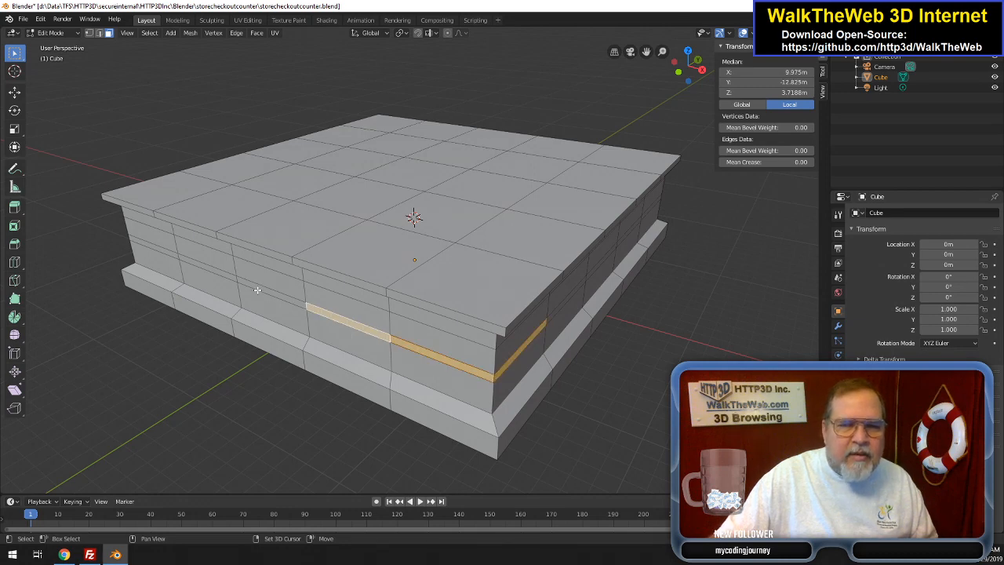
{"action": "left_click", "coordinate": [258, 289], "text": "alt+shift"}
{"action": "left_click", "coordinate": [167, 258], "text": "alt+shift"}
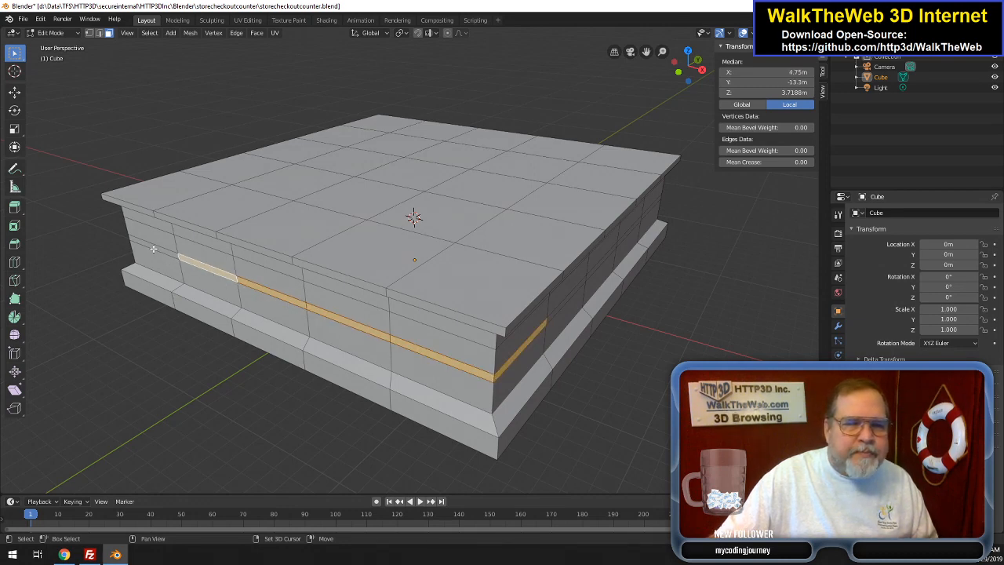
{"action": "left_click", "coordinate": [154, 247], "text": "alt+shift"}
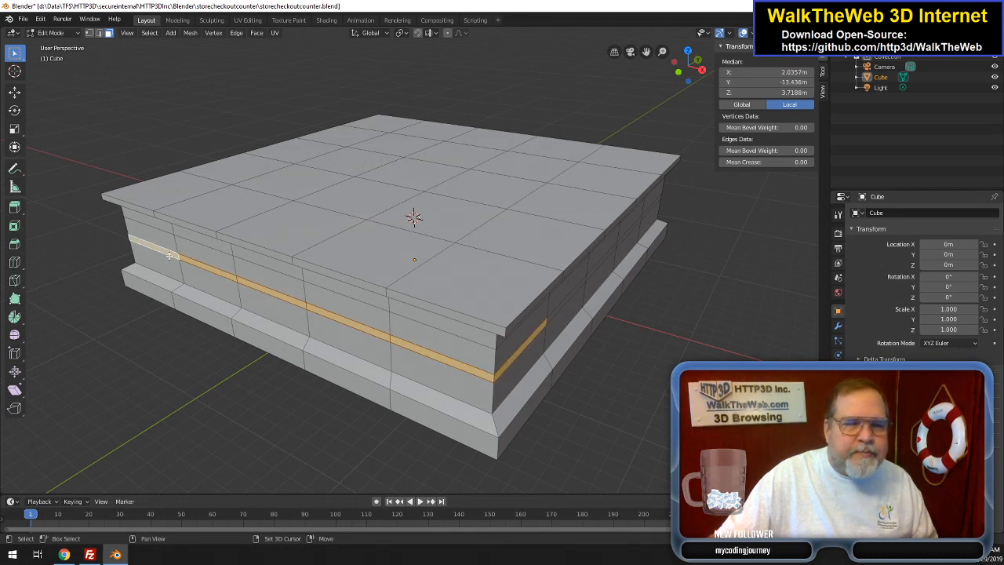
{"action": "left_click", "coordinate": [571, 299], "text": "alt+shift"}
{"action": "left_click", "coordinate": [610, 257], "text": "alt+shift"}
{"action": "left_click", "coordinate": [629, 238], "text": "alt+shift"}
{"action": "left_click", "coordinate": [650, 212], "text": "alt+shift"}
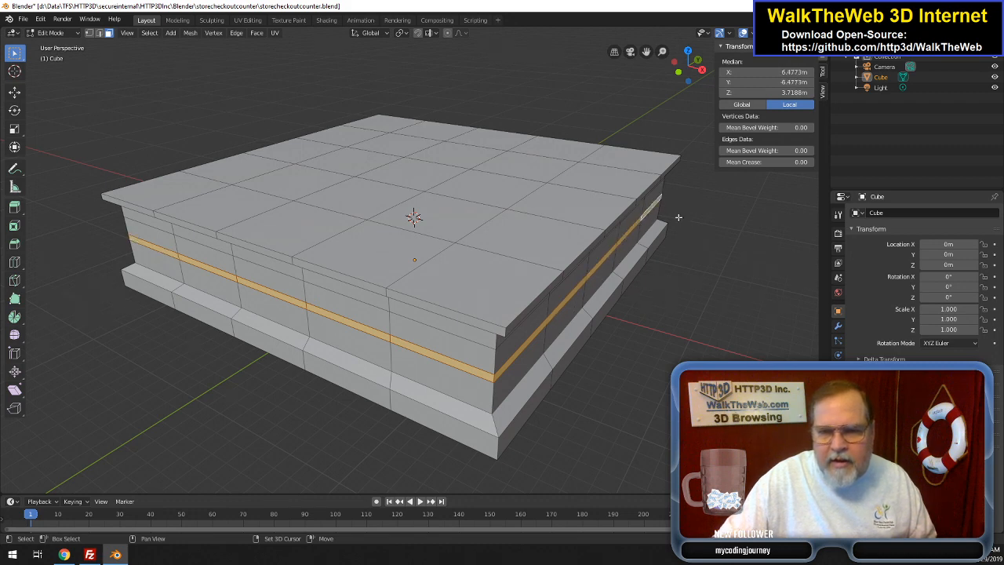
- Add the ten narrow band faces along the other two sides of the recessed wall to the selection
{"action": "left_click_drag", "start_coordinate": [690, 75], "coordinate": [665, 79]}
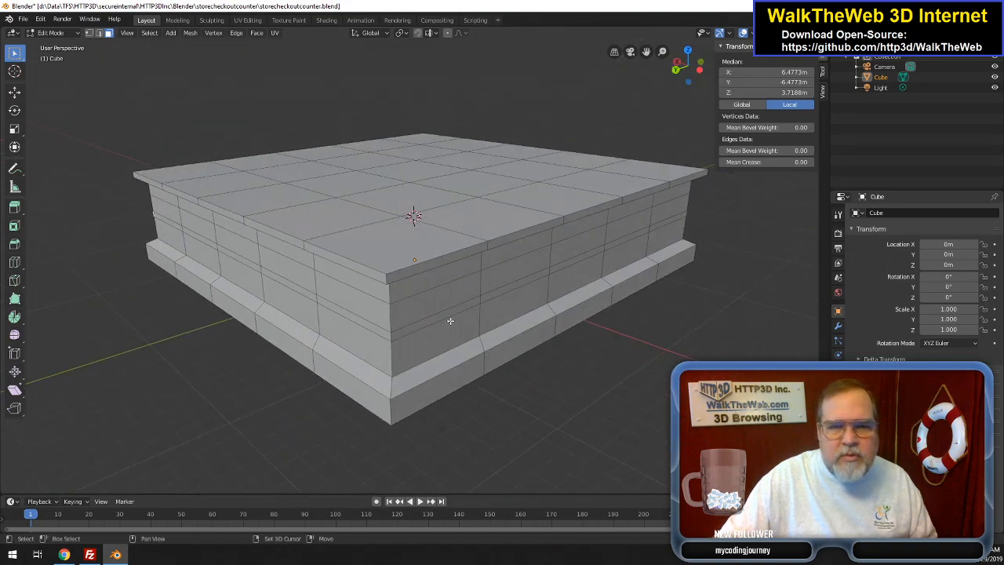
{"action": "left_click", "coordinate": [451, 314]}
{"action": "left_click", "coordinate": [514, 284], "text": "shift"}
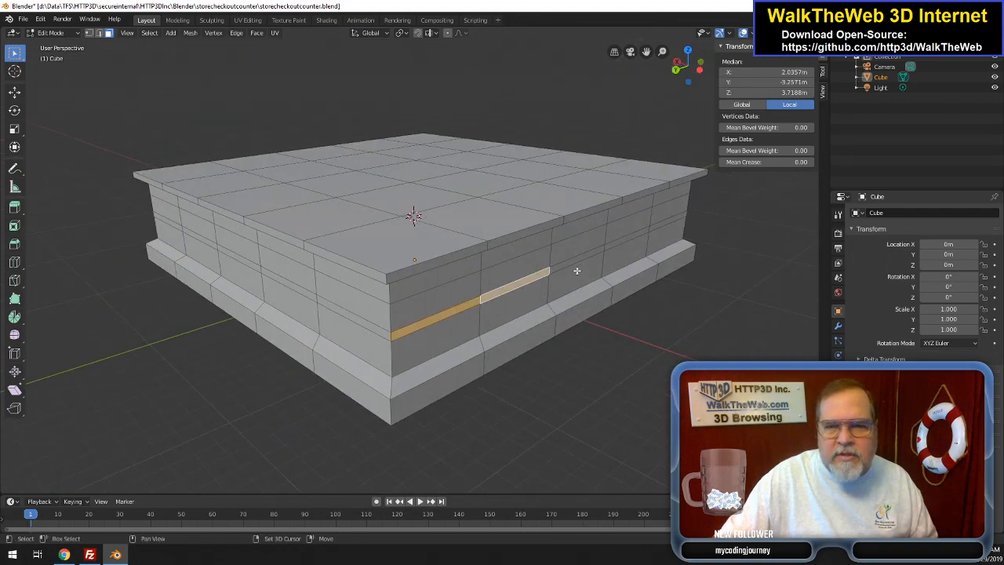
{"action": "left_click", "coordinate": [579, 260], "text": "shift"}
{"action": "left_click", "coordinate": [640, 236], "text": "shift"}
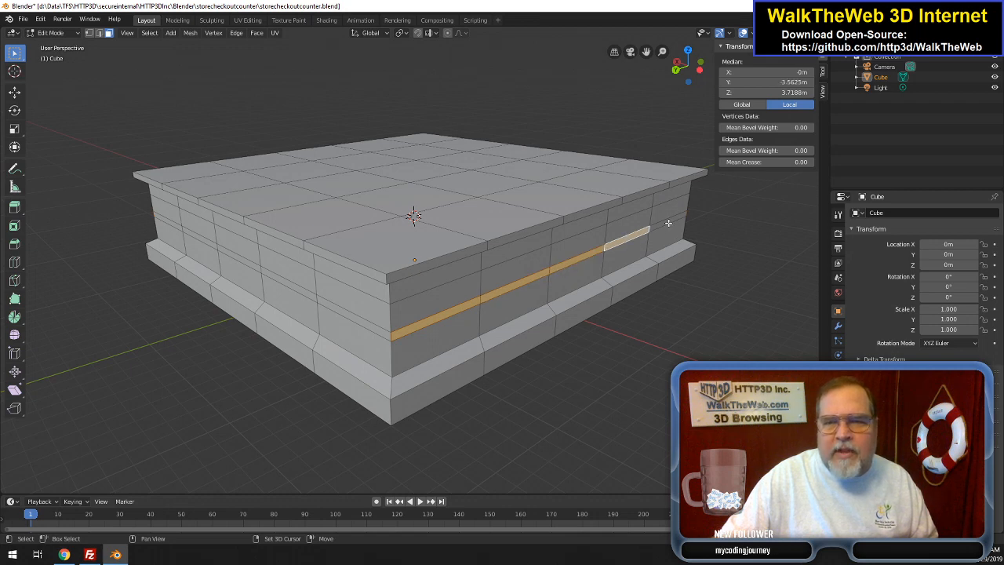
{"action": "left_click", "coordinate": [668, 223], "text": "shift"}
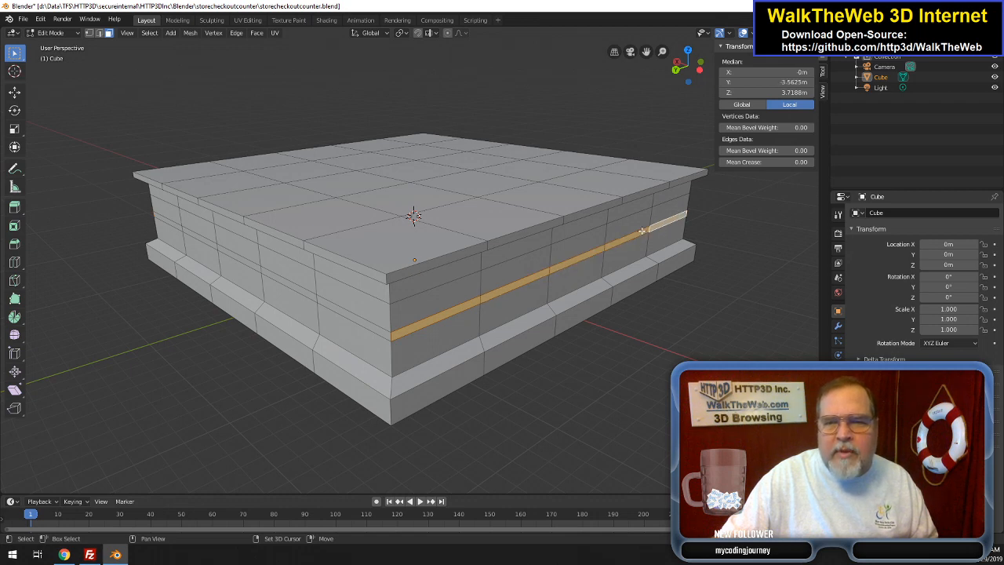
{"action": "left_click", "coordinate": [352, 316], "text": "shift"}
{"action": "left_click", "coordinate": [289, 286], "text": "shift"}
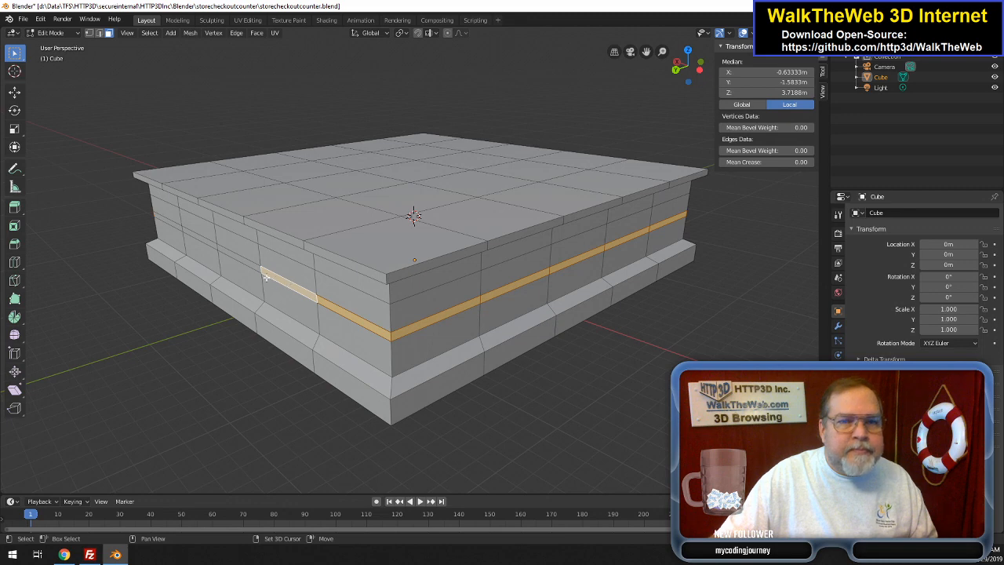
{"action": "left_click", "coordinate": [239, 262], "text": "shift"}
{"action": "left_click", "coordinate": [174, 225], "text": "shift"}
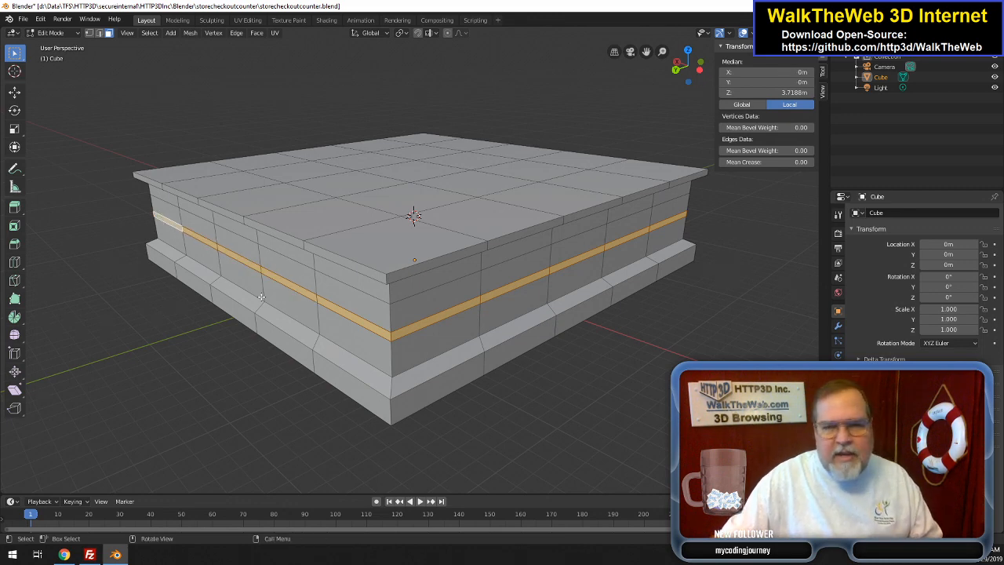
{"action": "key", "text": "e"}
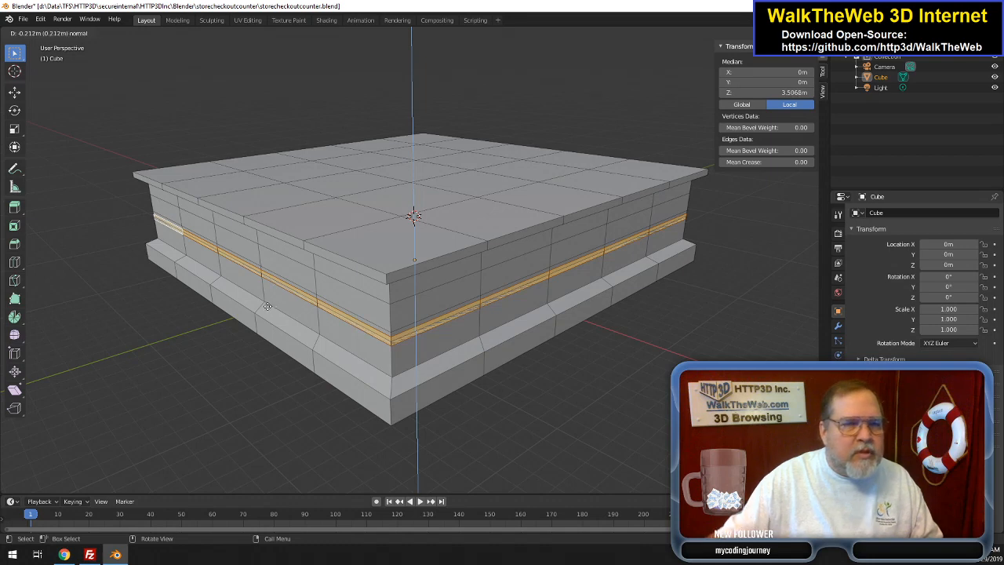
{"action": "type", "text": "-.3"}
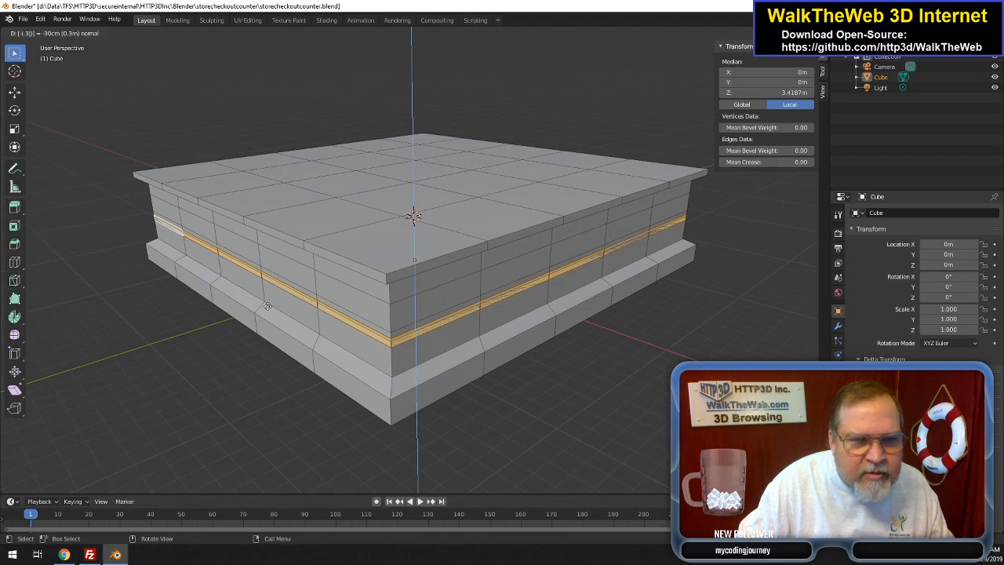
{"action": "key", "text": "BackSpace"}
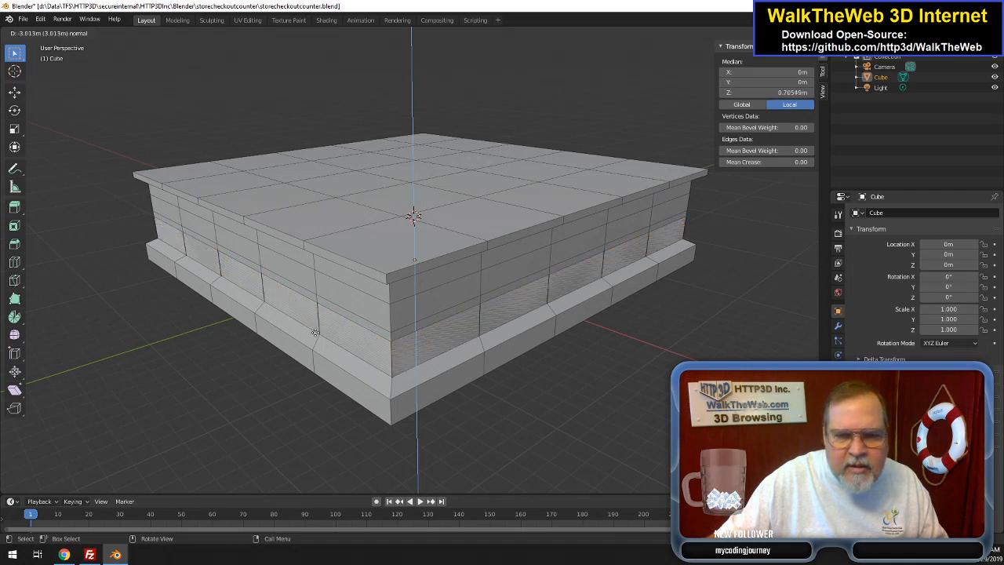
{"action": "left_click", "coordinate": [285, 309]}
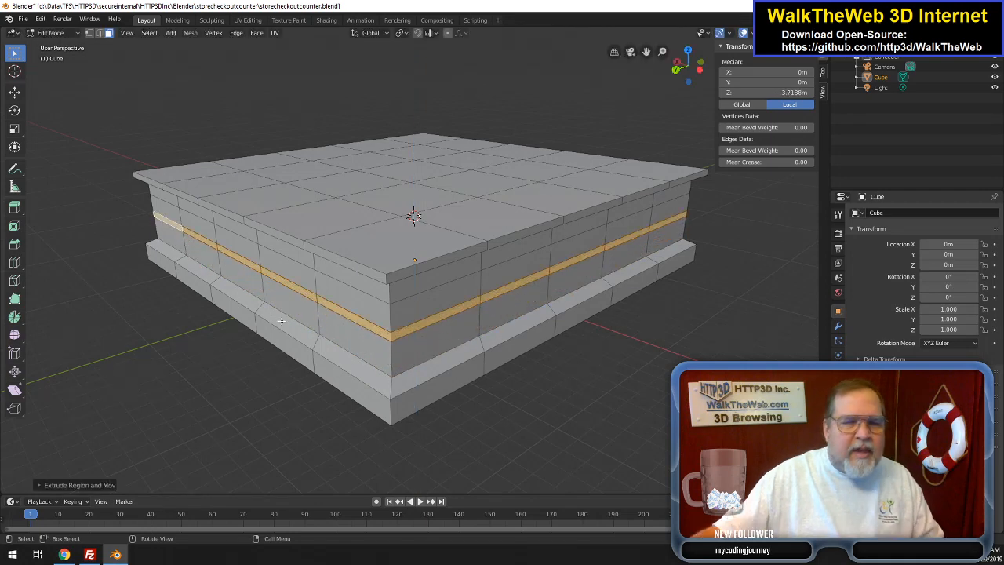
{"action": "key", "text": "ctrl+s"}
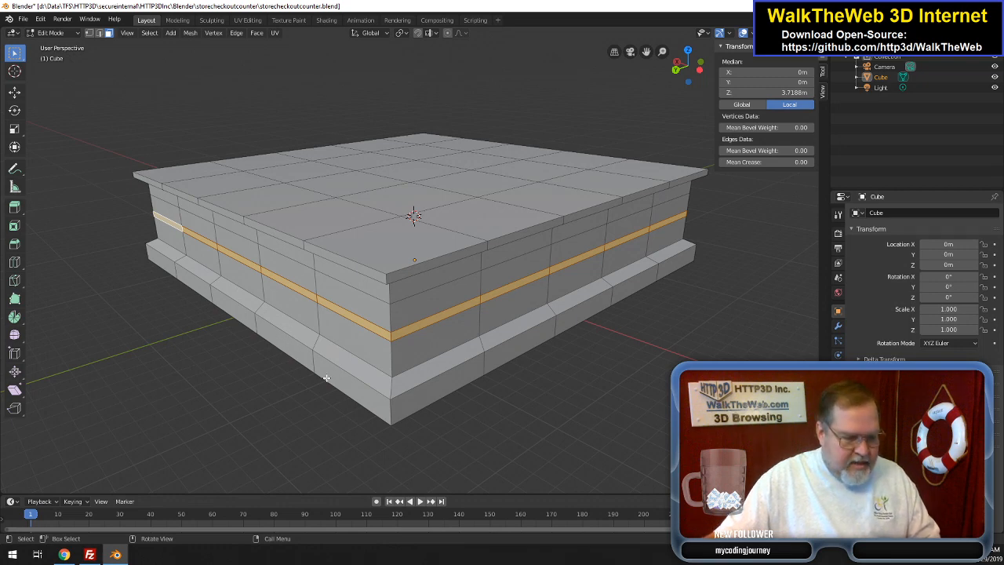
- Extrude the selected band faces in place and scale them outward by 1.03 in X and Y only, keeping Z locked
{"action": "key", "text": "e"}
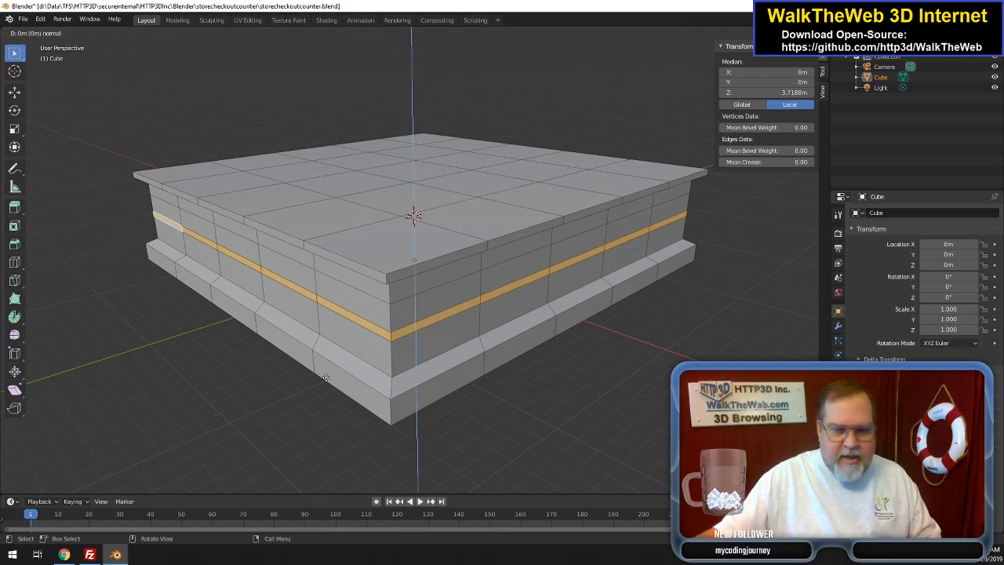
{"action": "left_click", "coordinate": [327, 378]}
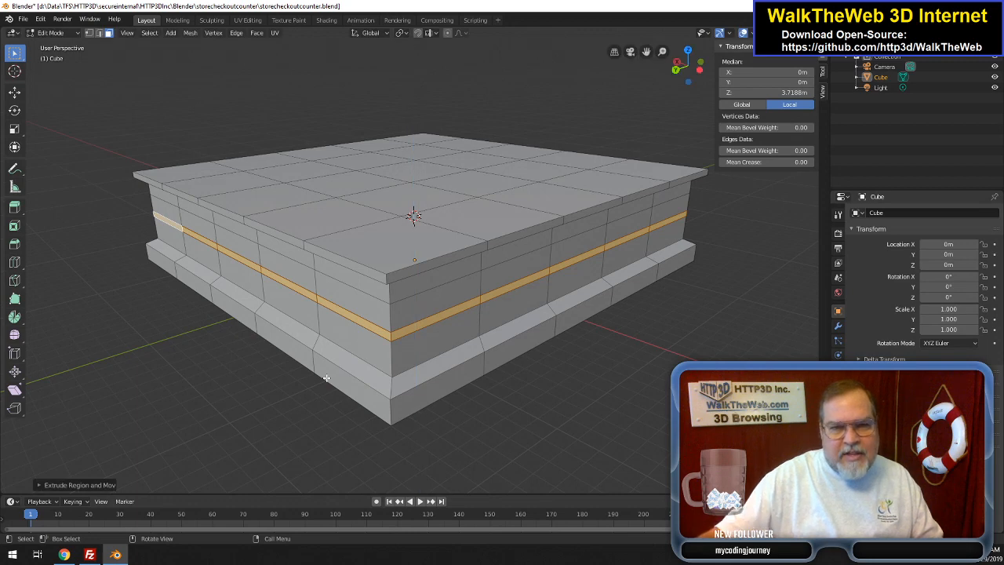
{"action": "key", "text": "s"}
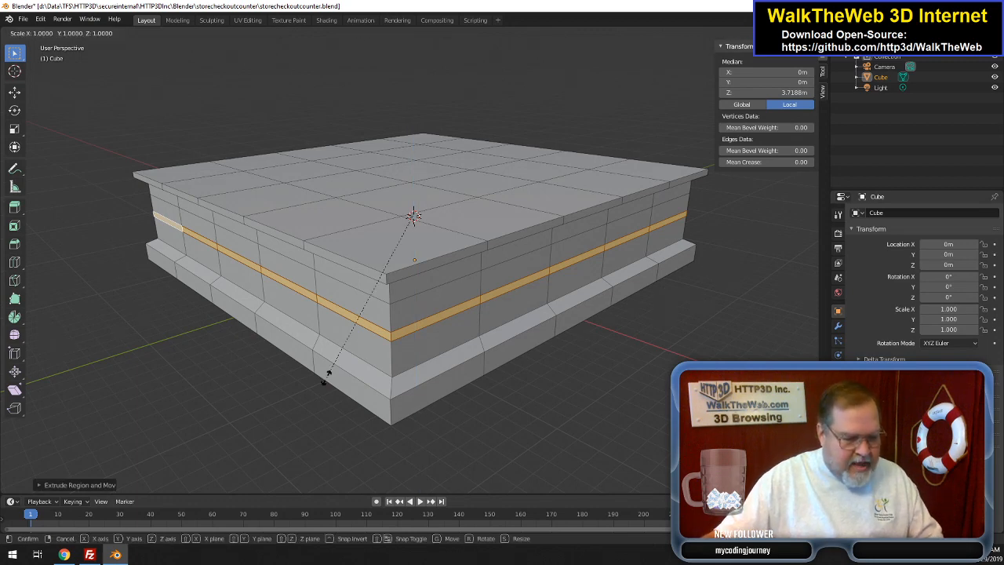
{"action": "key", "text": "shift+z"}
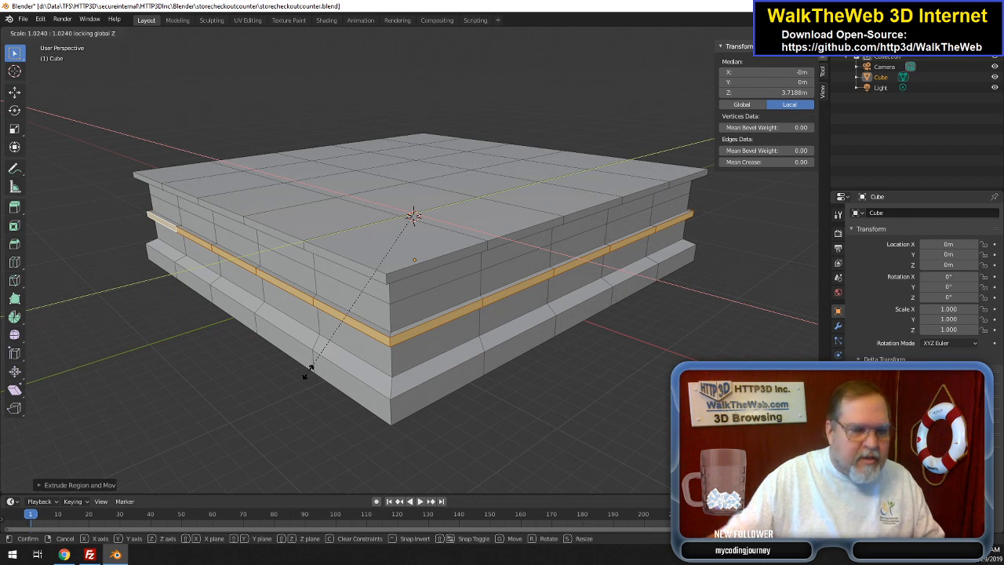
{"action": "type", "text": "1"}
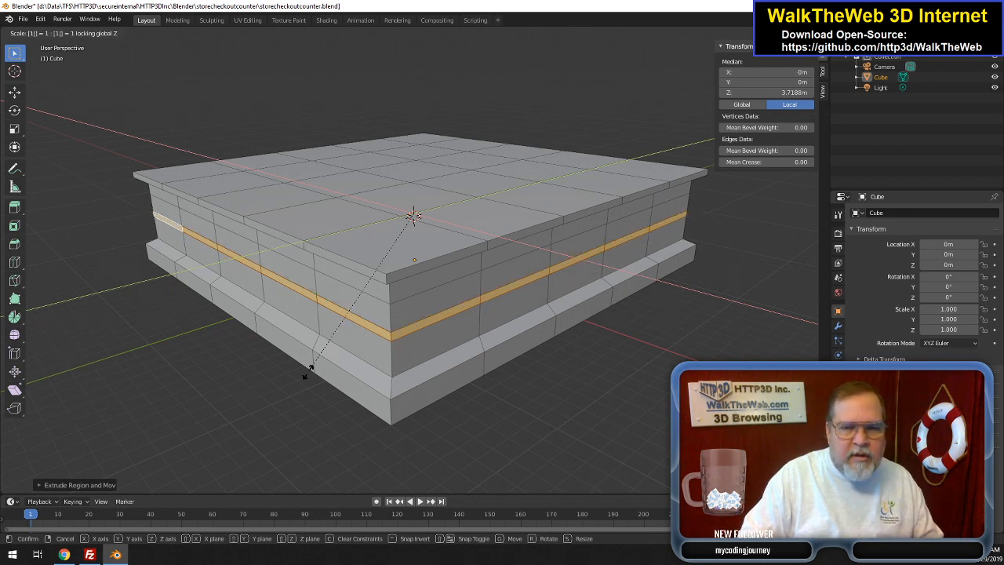
{"action": "type", "text": ".2"}
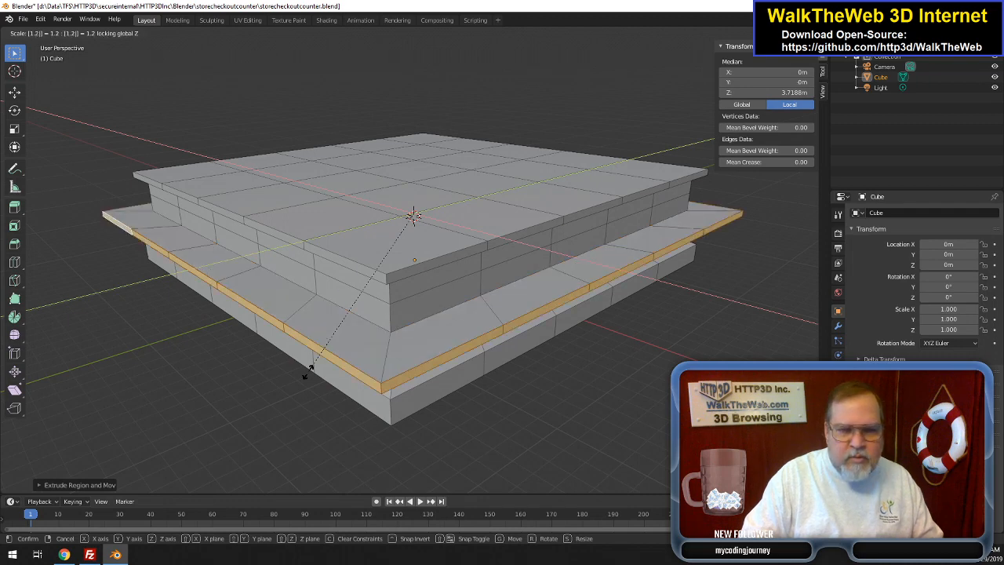
{"action": "key", "text": "BackSpace"}
{"action": "type", "text": "03"}
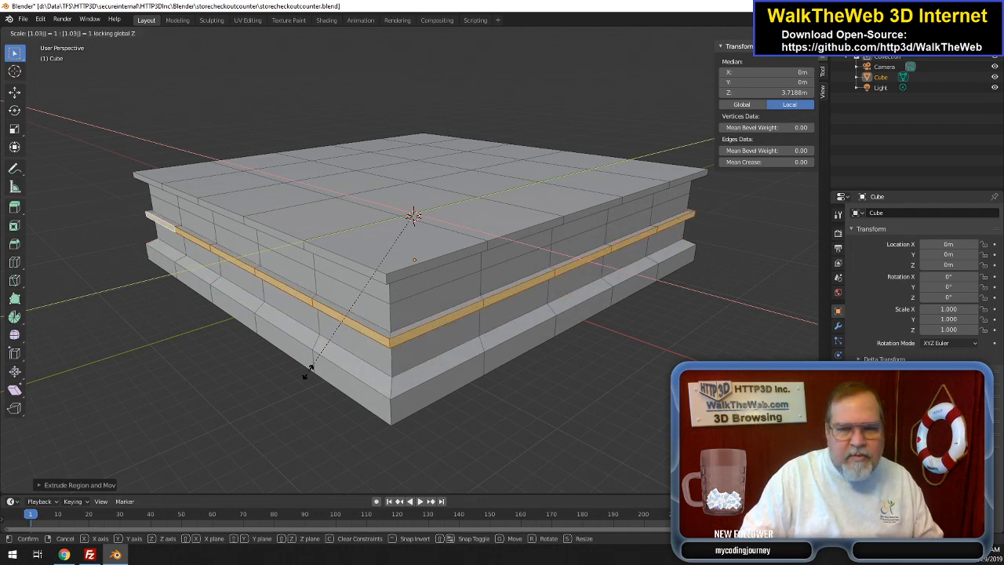
{"action": "key", "text": "Return"}
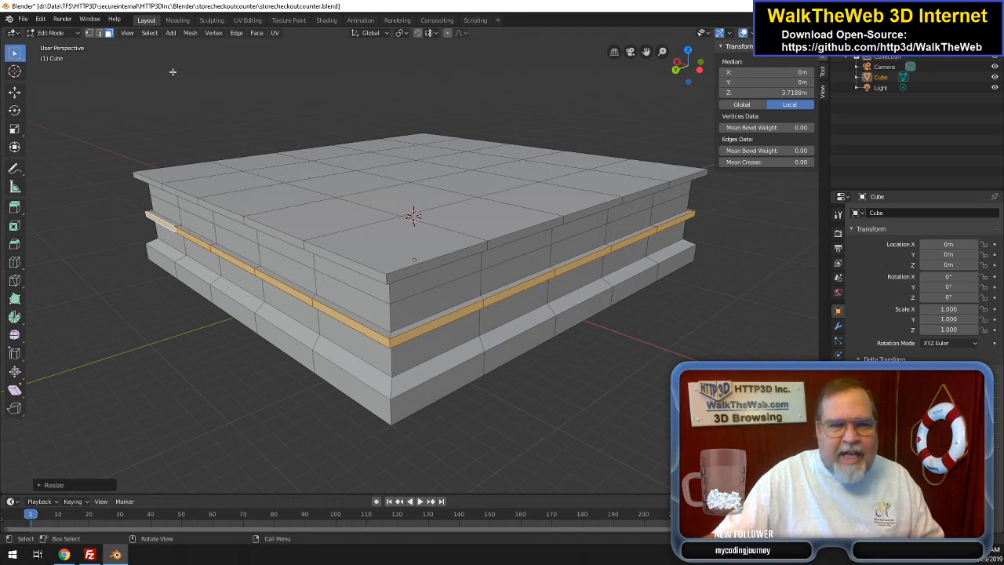
- Select the horizontal vertex loop around the wall above the raised band and scale it by 1.015 with Z locked
{"action": "left_click", "coordinate": [88, 33]}
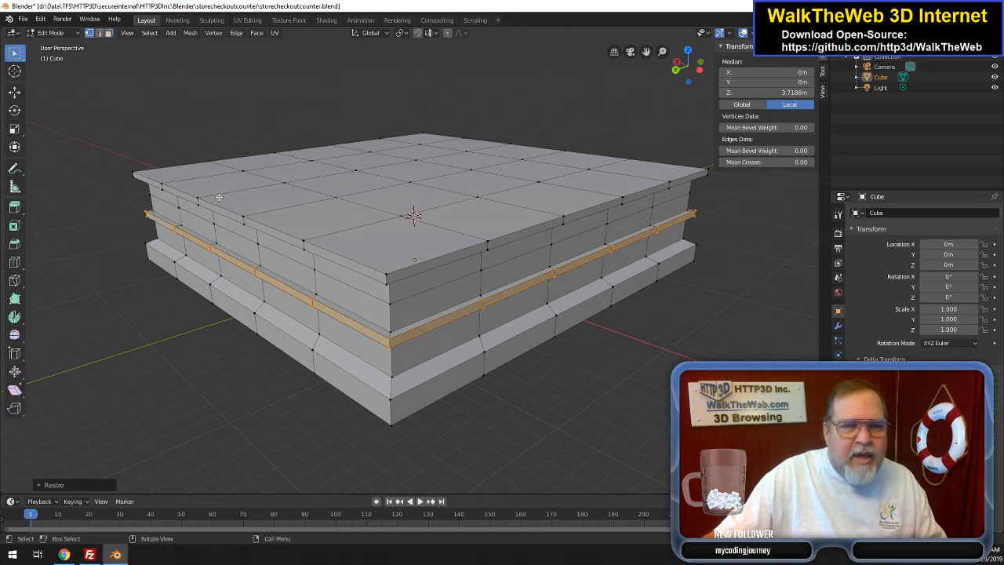
{"action": "left_click", "coordinate": [386, 305]}
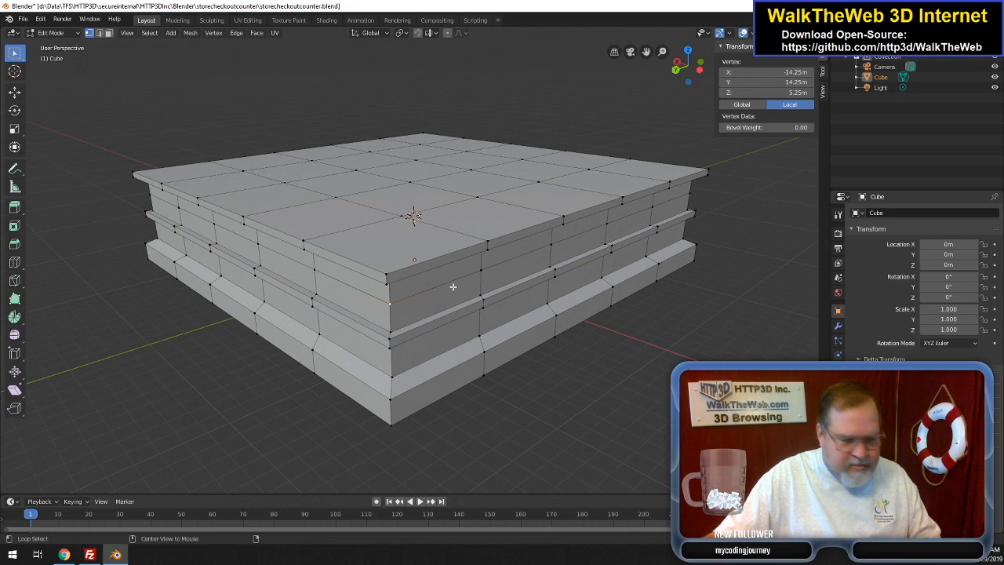
{"action": "left_click", "coordinate": [481, 274], "text": "alt"}
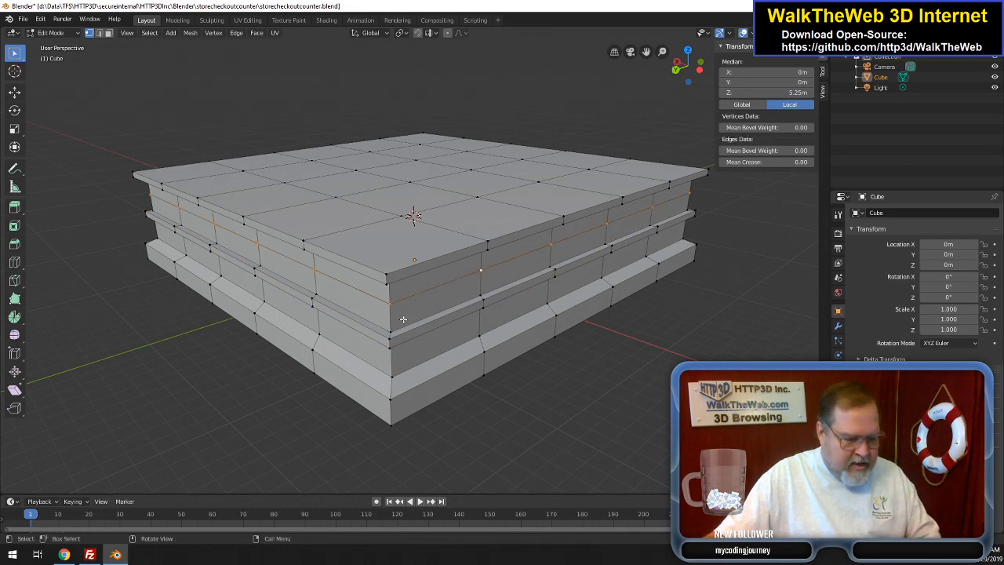
{"action": "key", "text": "s"}
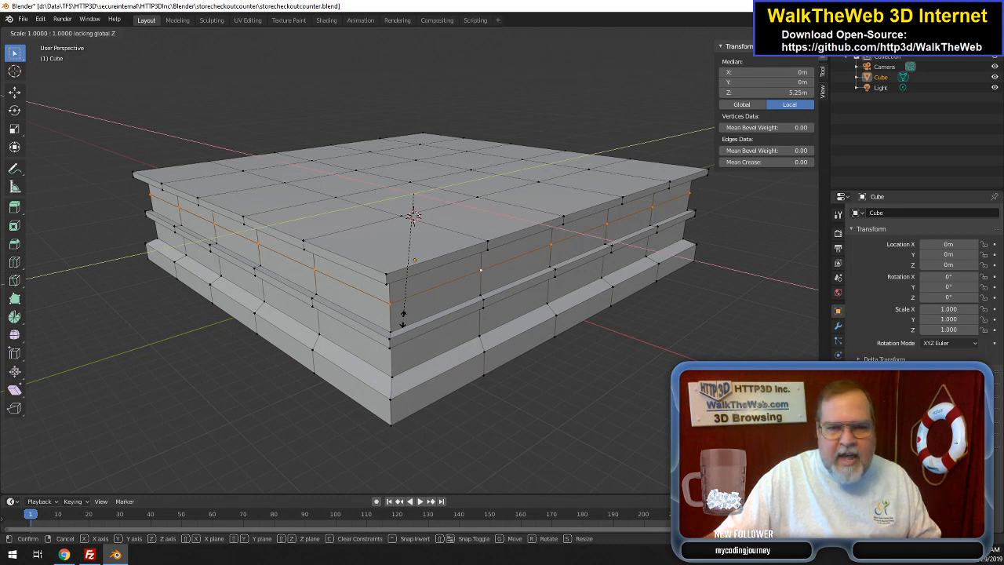
{"action": "key", "text": "shift+z"}
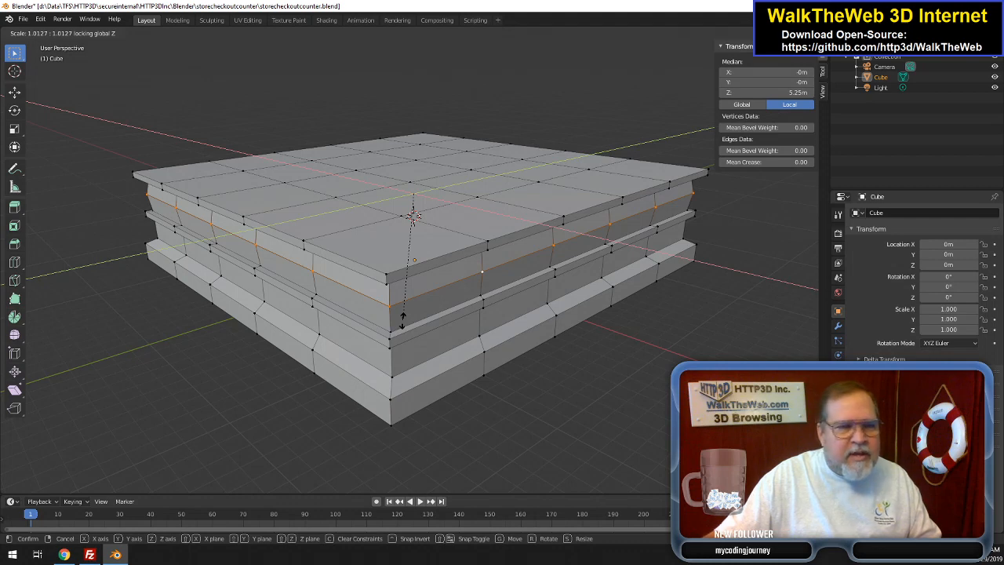
{"action": "type", "text": "1"}
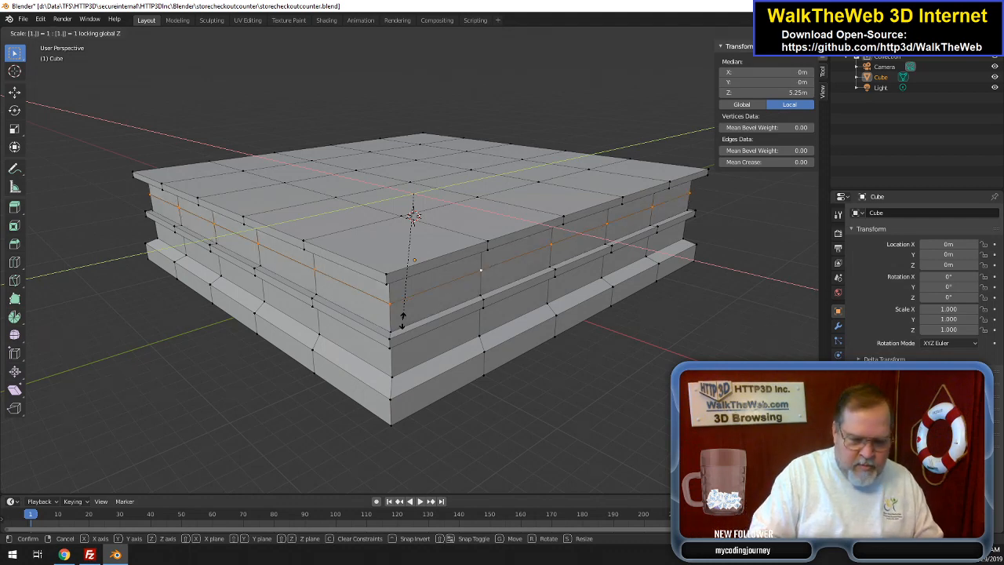
{"action": "type", "text": ".02"}
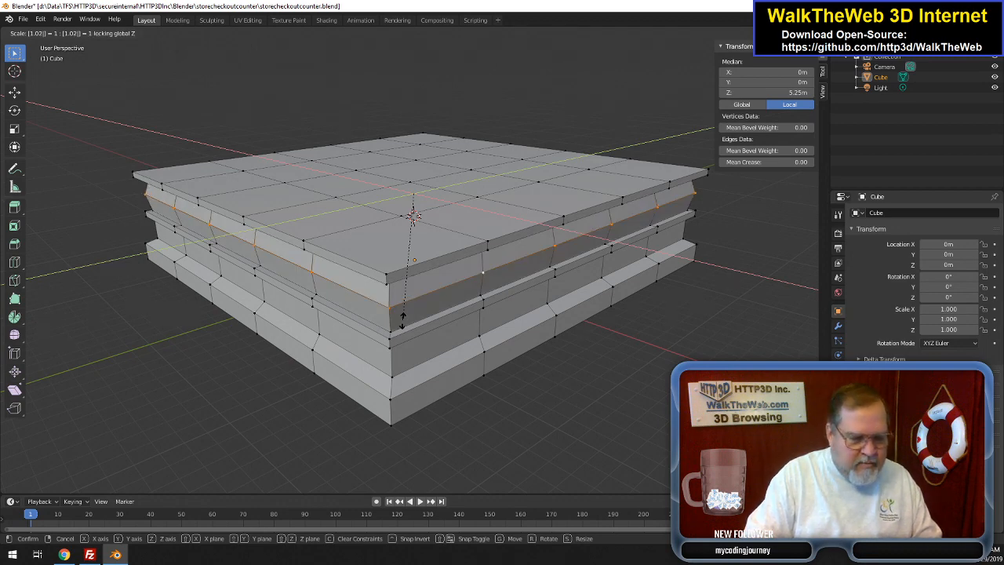
{"action": "key", "text": "BackSpace"}
{"action": "type", "text": "15"}
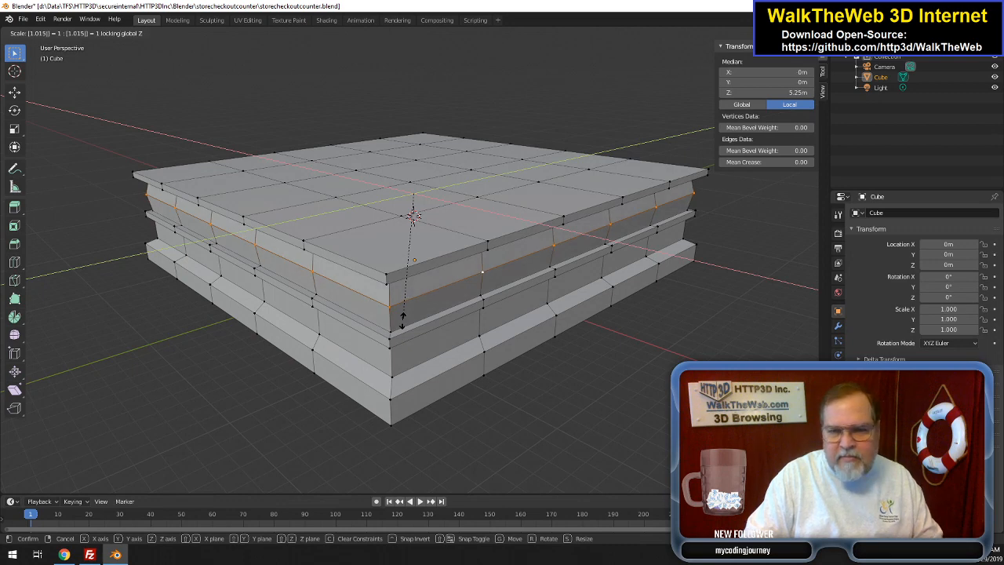
{"action": "key", "text": "Return"}
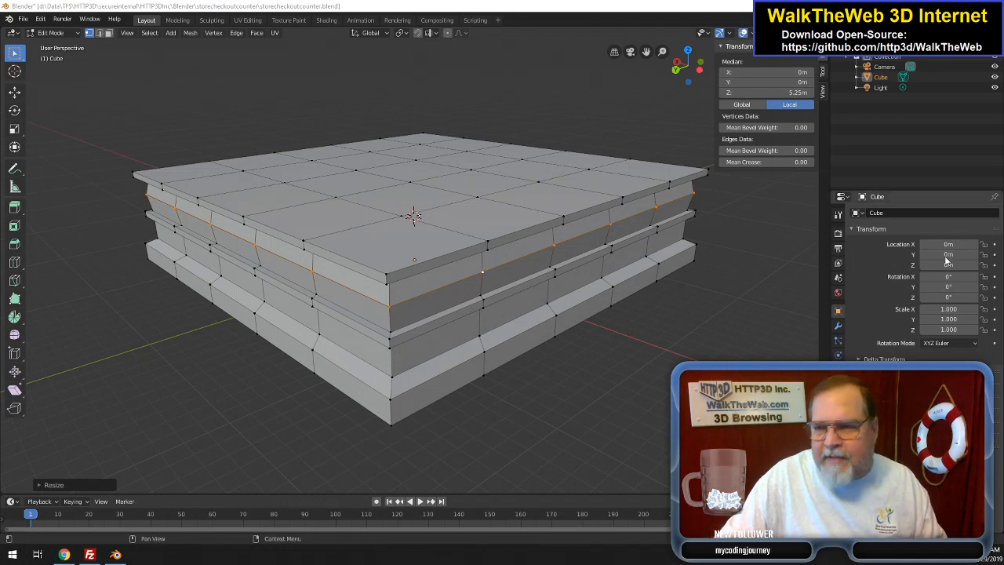
- Select the counter's entire mesh in Edit Mode and add a Bevel modifier to it
{"action": "left_click", "coordinate": [838, 325]}
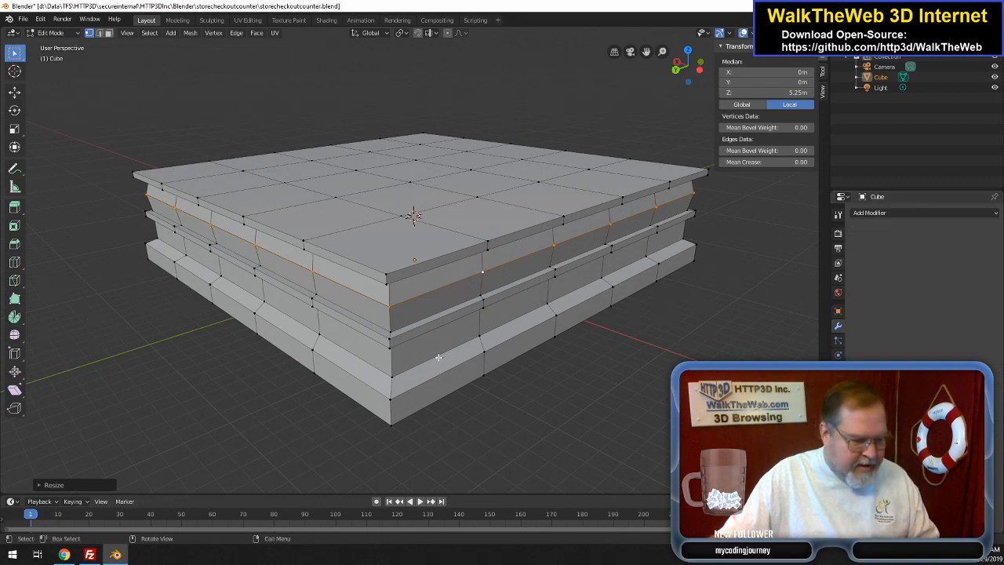
{"action": "key", "text": "Tab"}
{"action": "key", "text": "Tab"}
{"action": "key", "text": "Tab"}
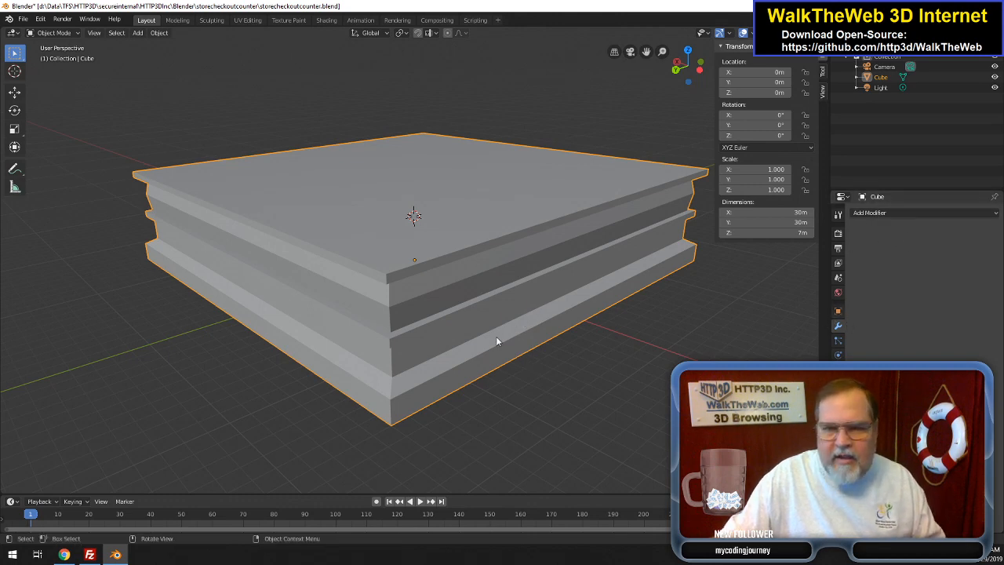
{"action": "key", "text": "Tab"}
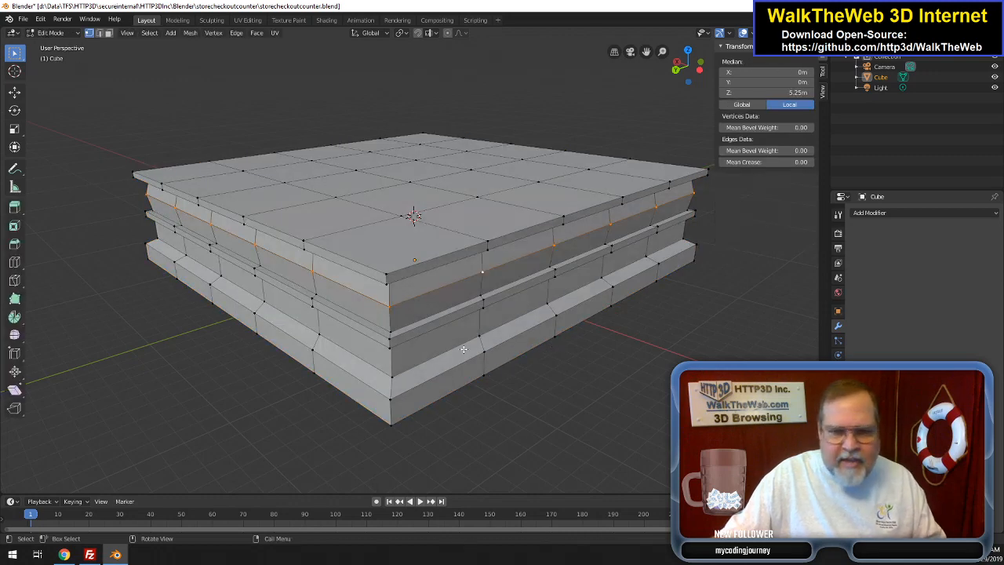
{"action": "key", "text": "alt+a"}
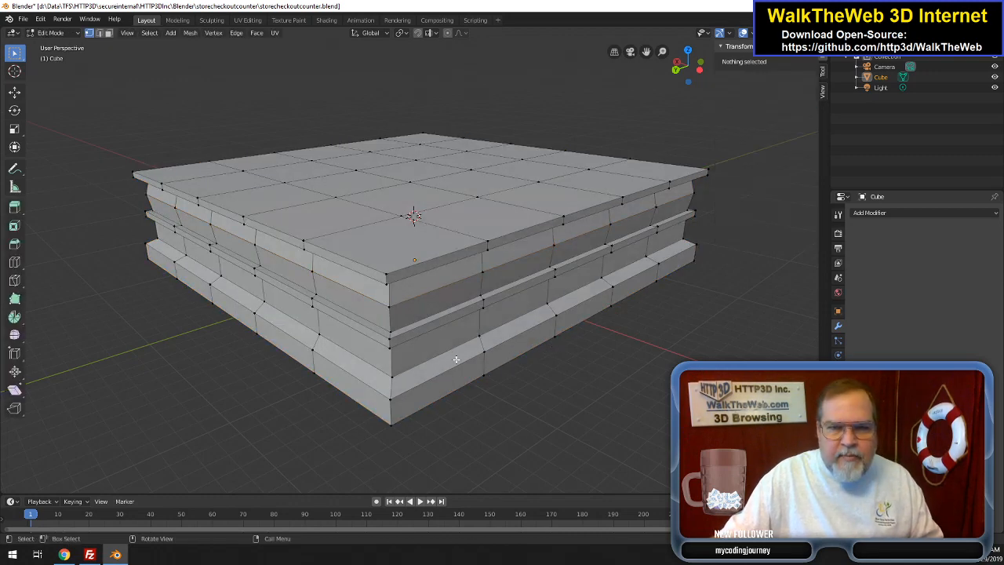
{"action": "key", "text": "a"}
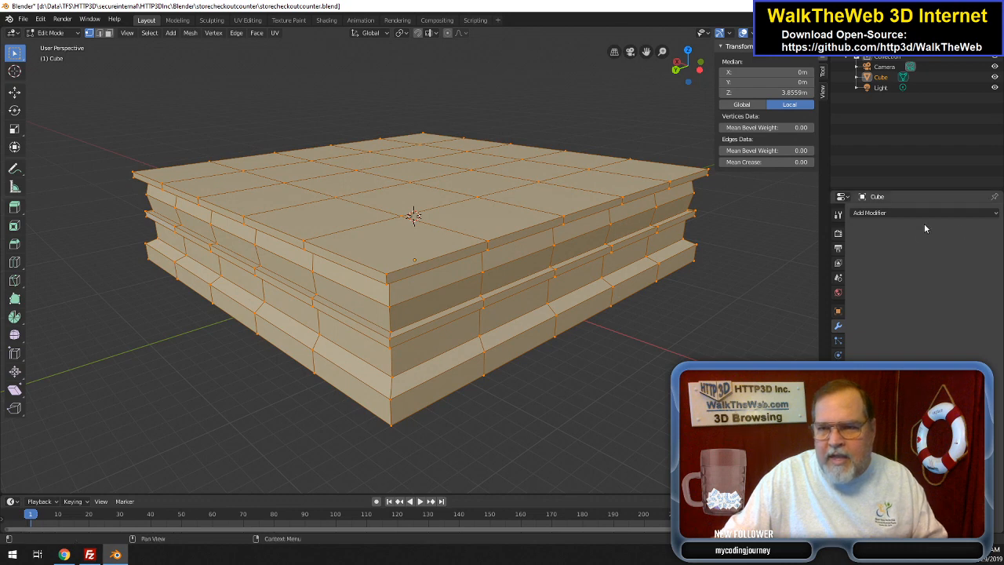
{"action": "left_click", "coordinate": [903, 212]}
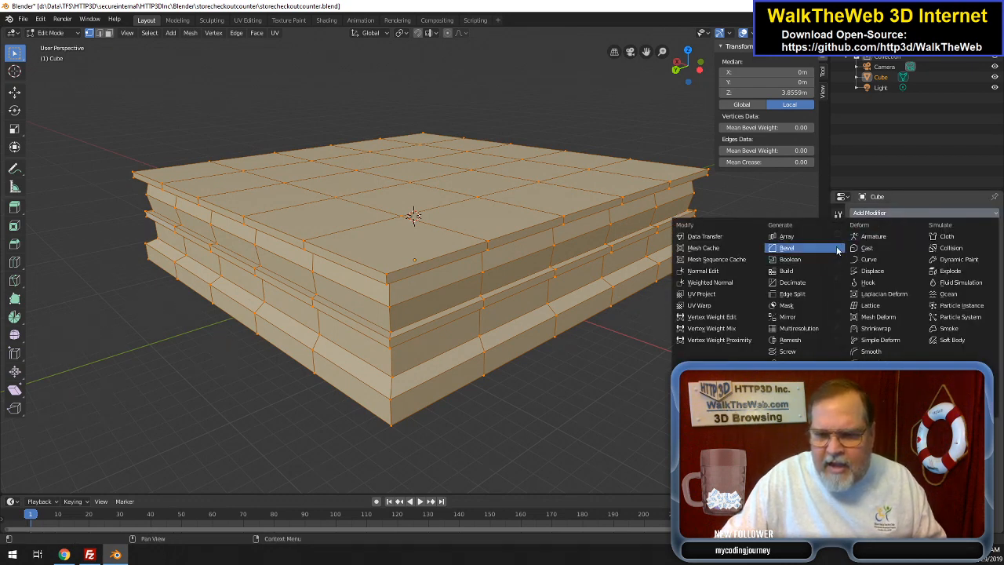
{"action": "left_click", "coordinate": [812, 247]}
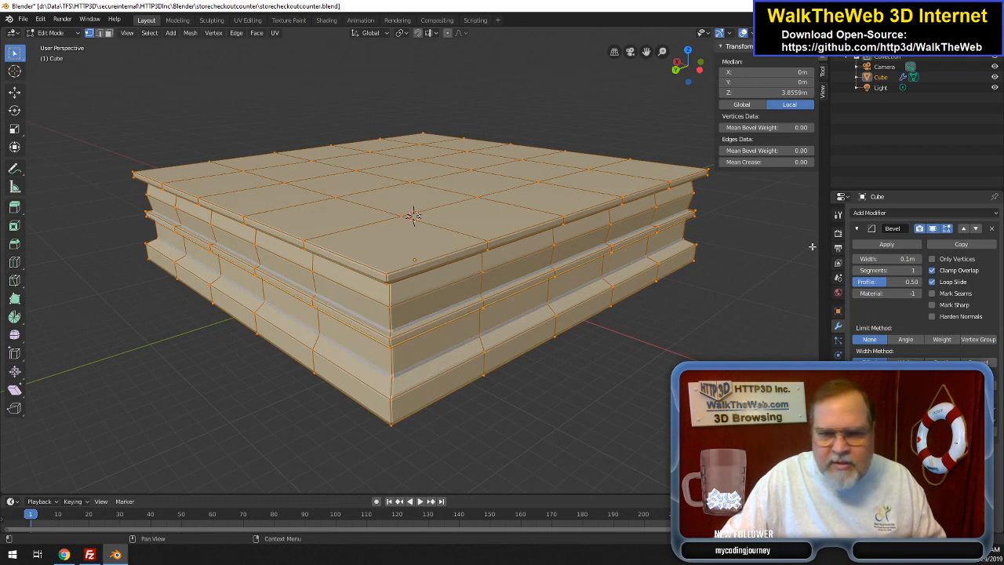
- Try the Bevel modifier with 2 and 3 segments, and set it back to 1 segment
{"action": "left_click", "coordinate": [919, 271]}
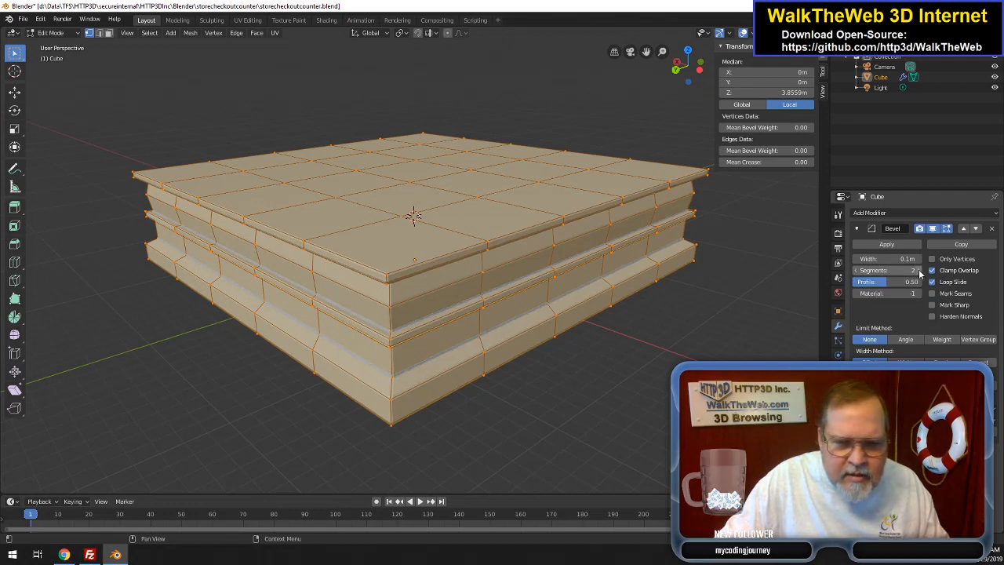
{"action": "left_click", "coordinate": [919, 271]}
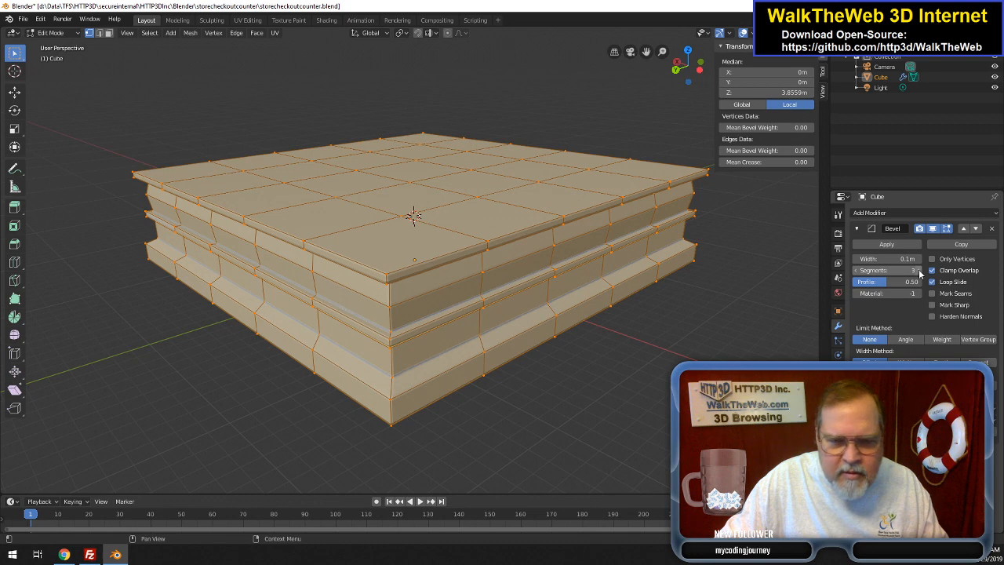
{"action": "left_click", "coordinate": [856, 271]}
{"action": "left_click", "coordinate": [855, 271]}
{"action": "left_click", "coordinate": [855, 271]}
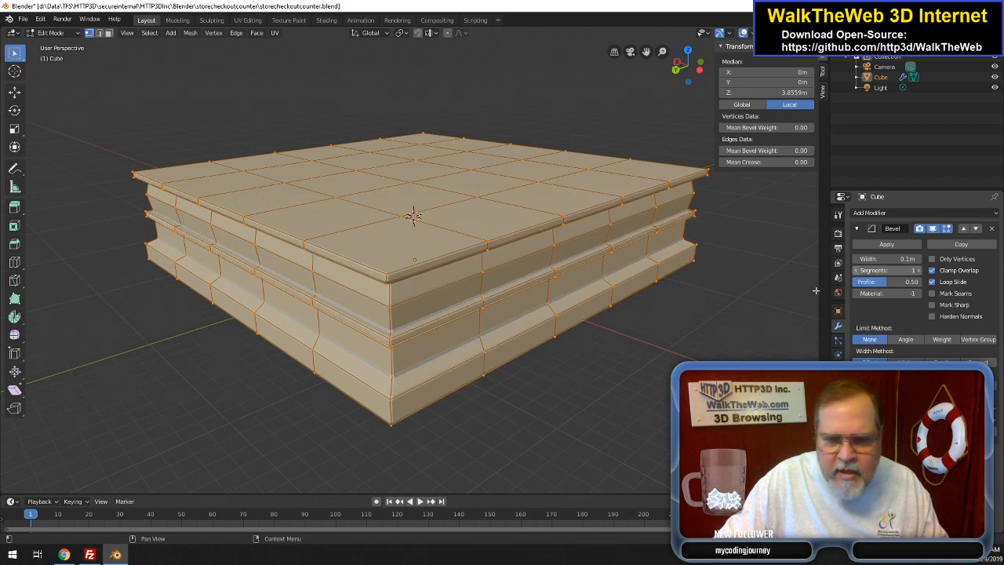
- Raise the Bevel modifier's width to 0.22 m
{"action": "left_click", "coordinate": [922, 259]}
{"action": "left_click", "coordinate": [922, 260]}
{"action": "left_click", "coordinate": [921, 261]}
{"action": "left_click", "coordinate": [922, 260]}
{"action": "left_click", "coordinate": [921, 260]}
{"action": "left_click", "coordinate": [922, 260]}
{"action": "left_click", "coordinate": [922, 260]}
{"action": "left_click", "coordinate": [921, 260]}
{"action": "left_click", "coordinate": [922, 260]}
{"action": "left_click", "coordinate": [922, 259]}
{"action": "left_click", "coordinate": [921, 259]}
{"action": "left_click", "coordinate": [921, 259]}
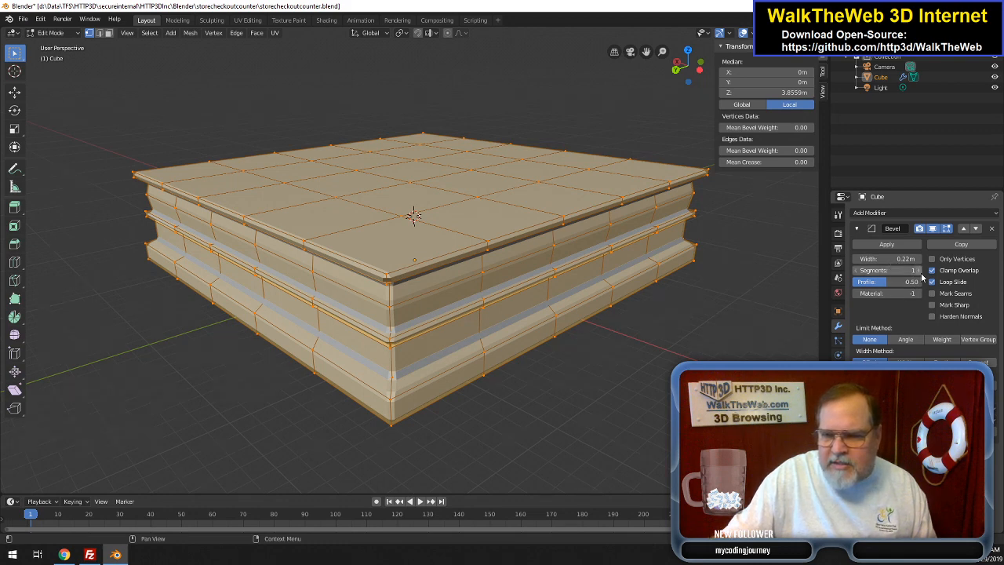
- Set the Bevel modifier to 4 segments and a 0.25 m width, and view the counter in Object Mode
{"action": "left_click", "coordinate": [918, 270]}
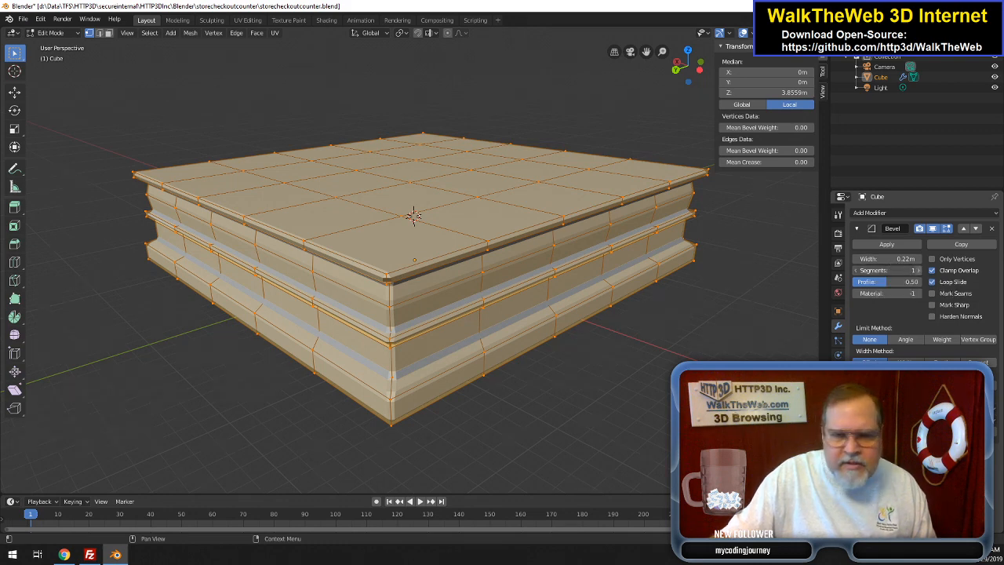
{"action": "left_click", "coordinate": [917, 270]}
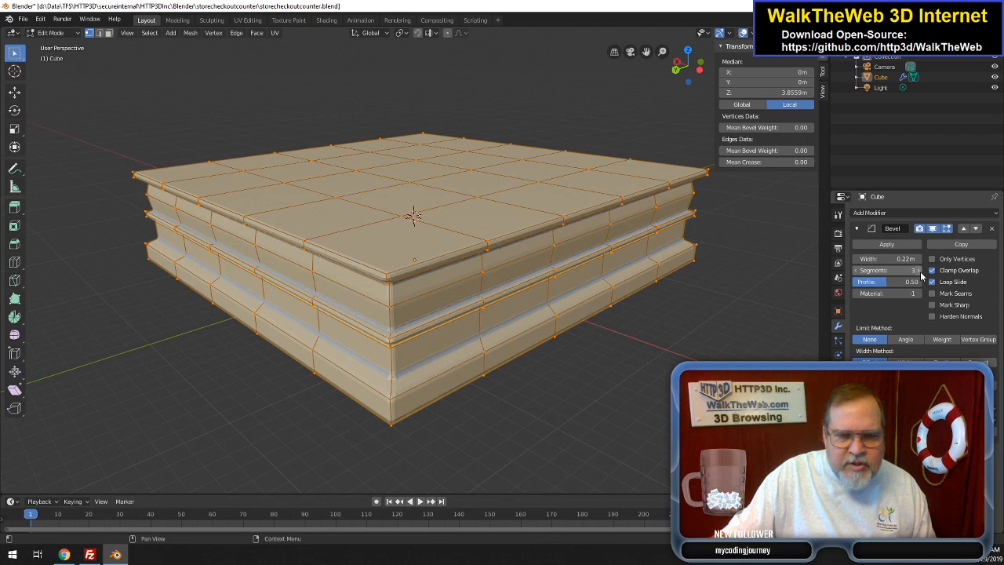
{"action": "left_click", "coordinate": [920, 270]}
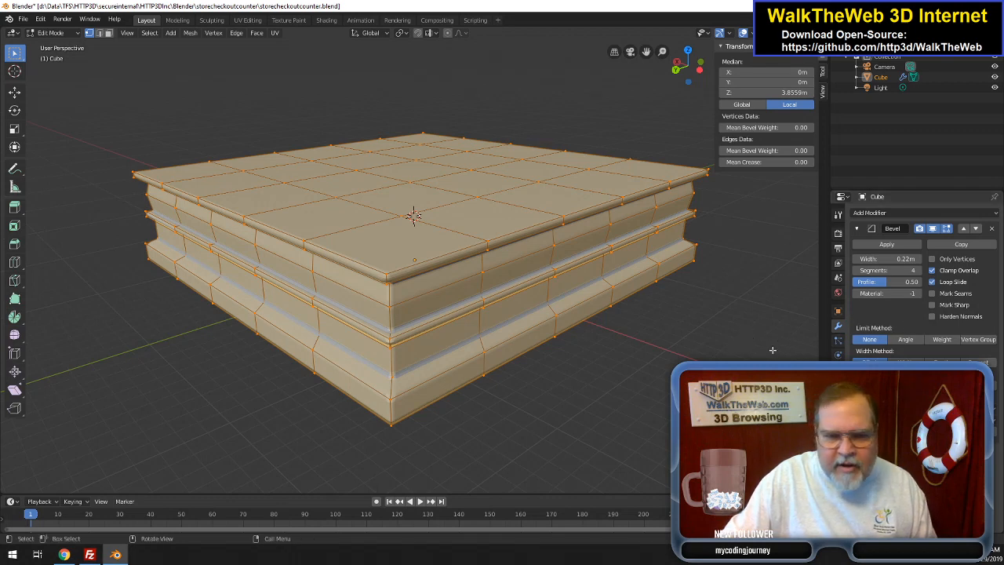
{"action": "left_click", "coordinate": [919, 259]}
{"action": "left_click", "coordinate": [919, 259]}
{"action": "left_click", "coordinate": [922, 260]}
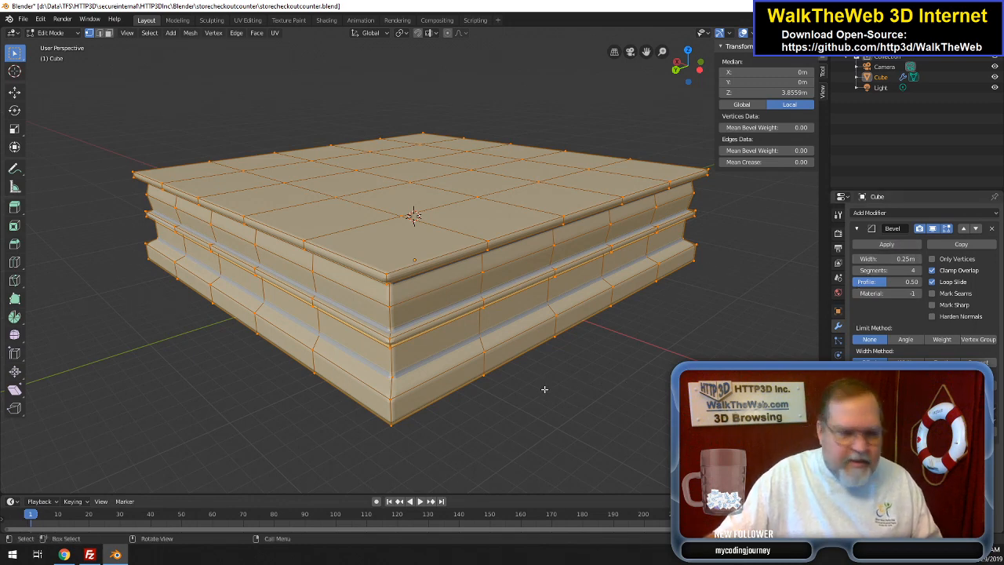
{"action": "key", "text": "Tab"}
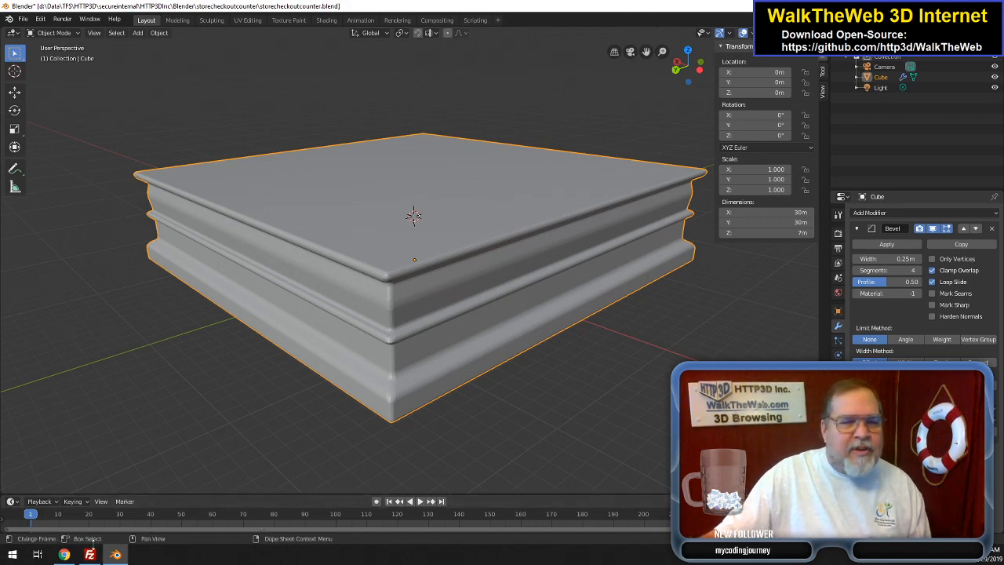
- Switch to Chrome, examine the existing checkout counter in the LivingWell911 3D store, and return to Blender
{"action": "left_click", "coordinate": [64, 554]}
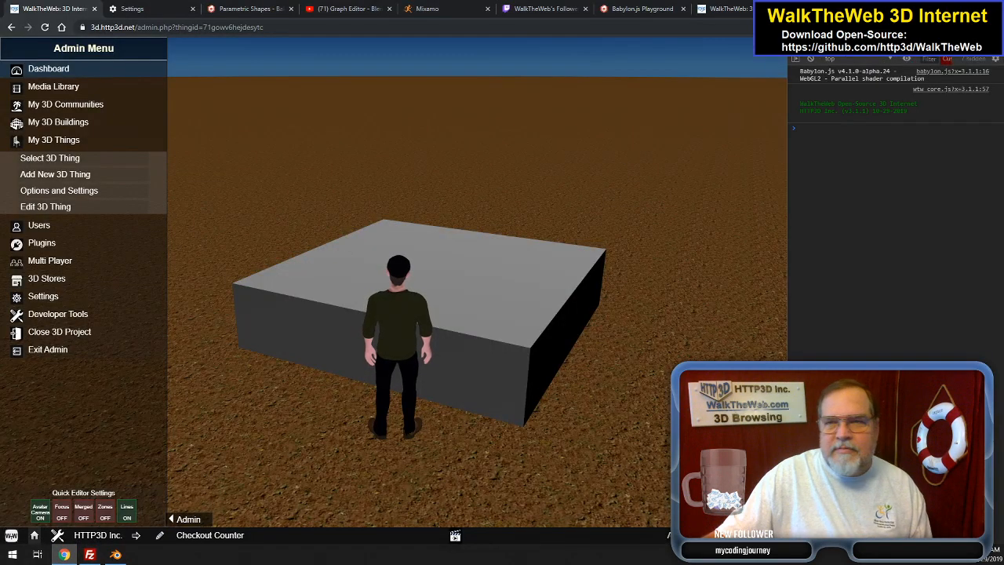
{"action": "left_click", "coordinate": [729, 9]}
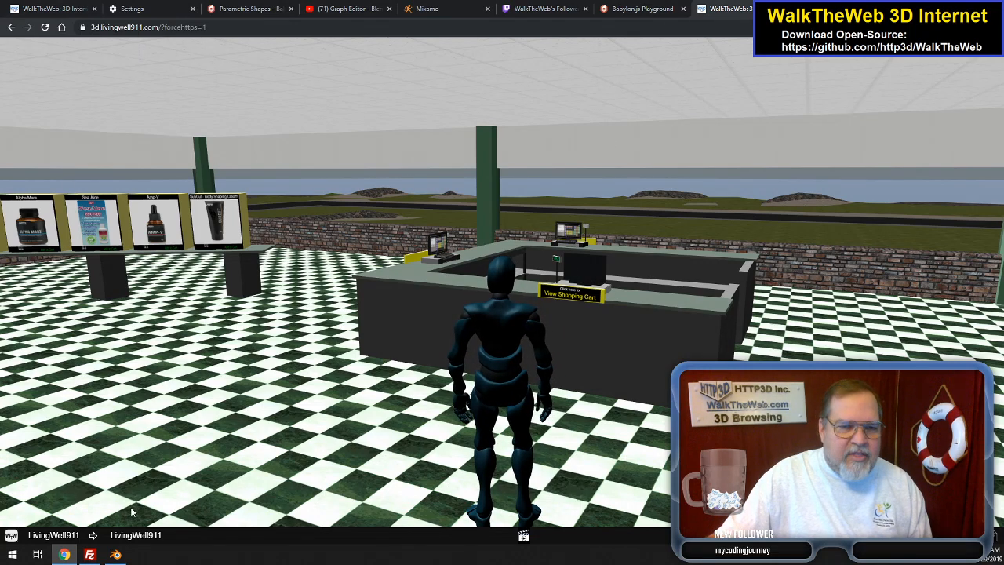
{"action": "left_click", "coordinate": [115, 555]}
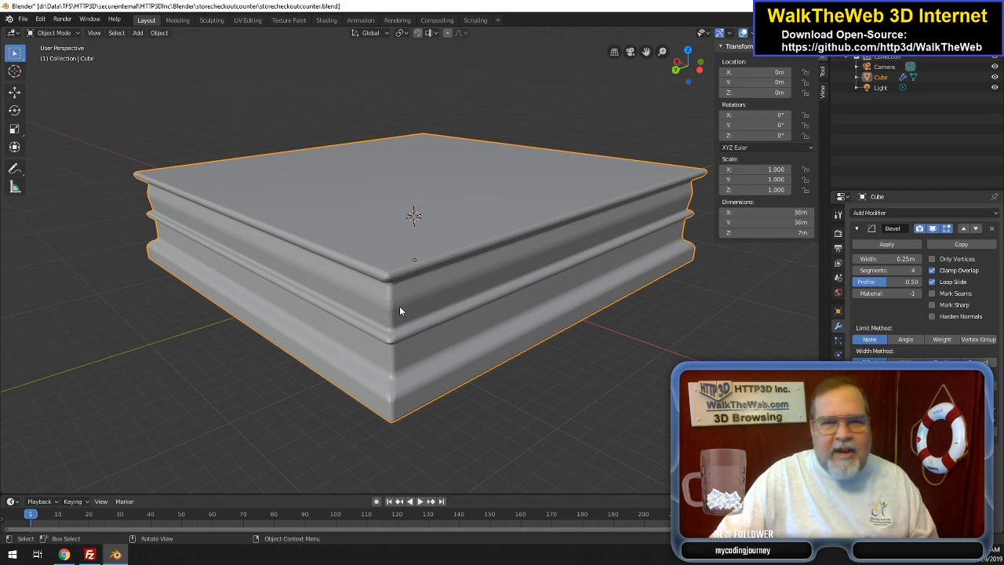
- Return to Edit Mode and undo the Bevel modifier on the counter
{"action": "key", "text": "Tab"}
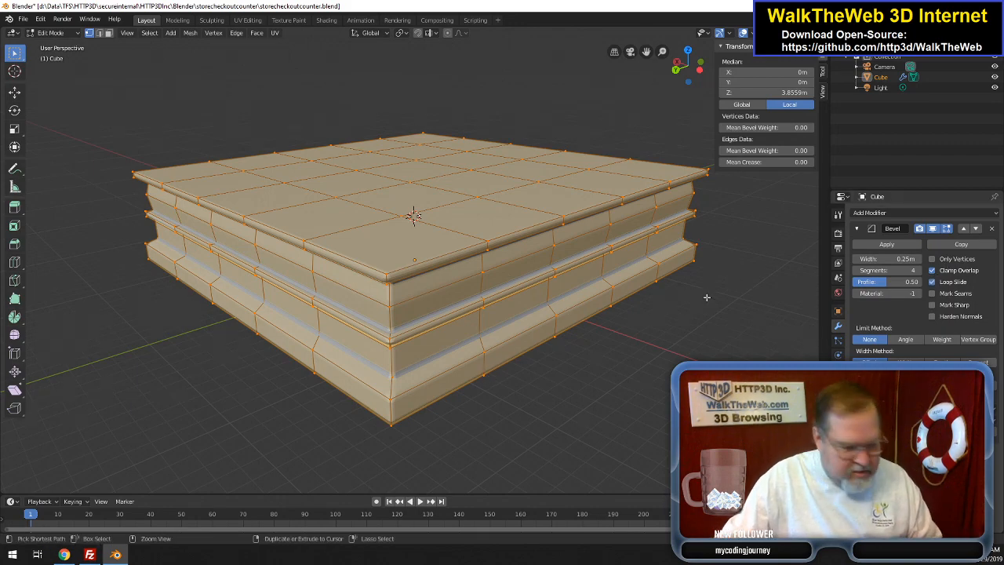
{"action": "key", "text": "ctrl+z"}
{"action": "key", "text": "ctrl+z"}
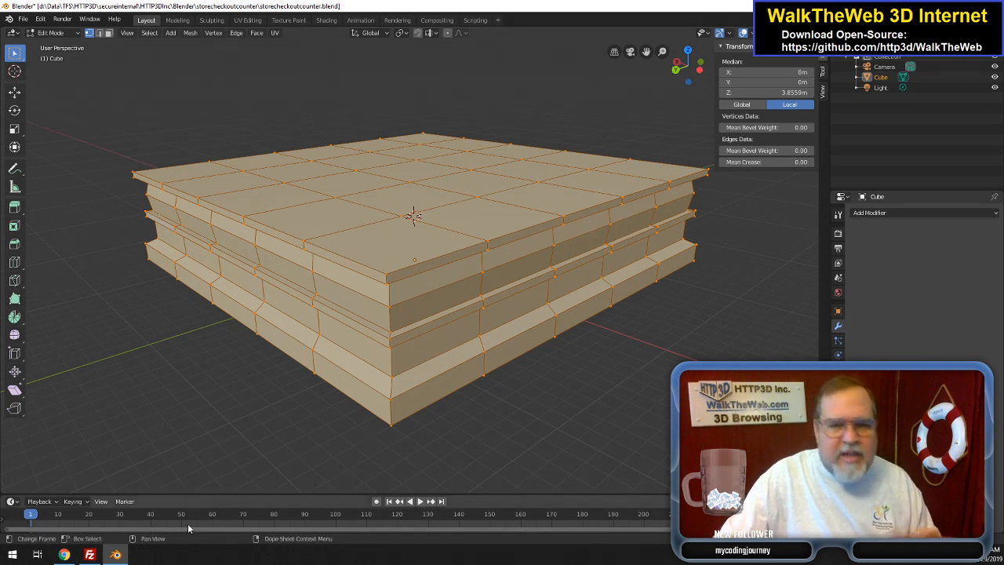
- Check the shape of the 3D store's existing counter in Chrome again and come back to Blender
{"action": "left_click", "coordinate": [65, 556]}
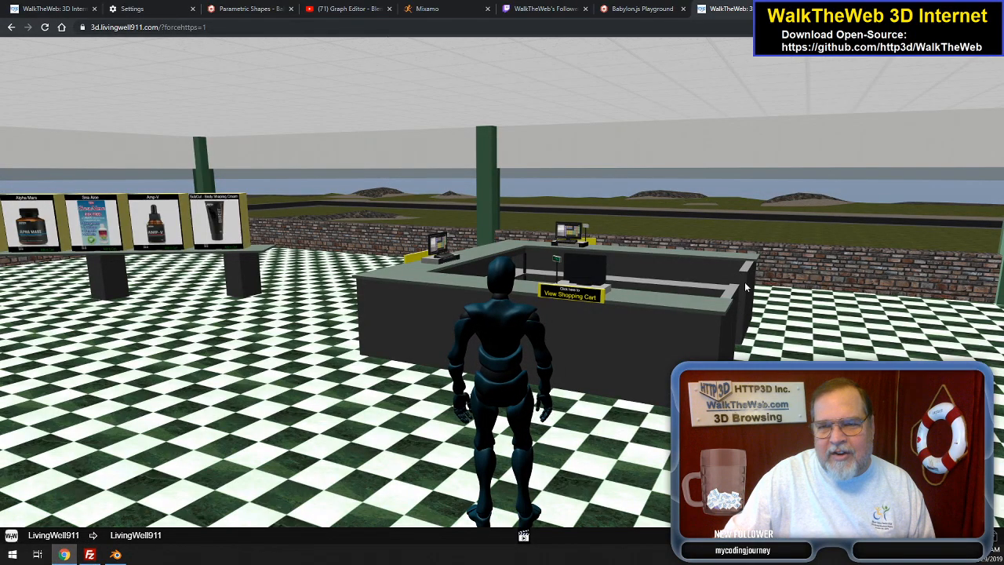
{"action": "left_click", "coordinate": [118, 556]}
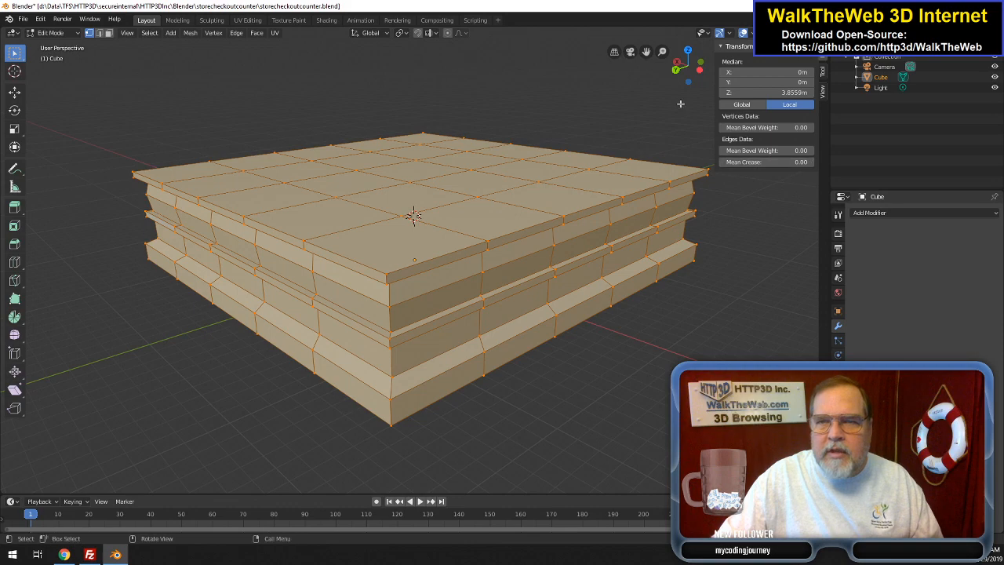
- Delete the middle column of faces on the counter's +X side, from the outer tabletop tile down to the base, using Only Faces
{"action": "left_click_drag", "start_coordinate": [705, 83], "coordinate": [680, 89]}
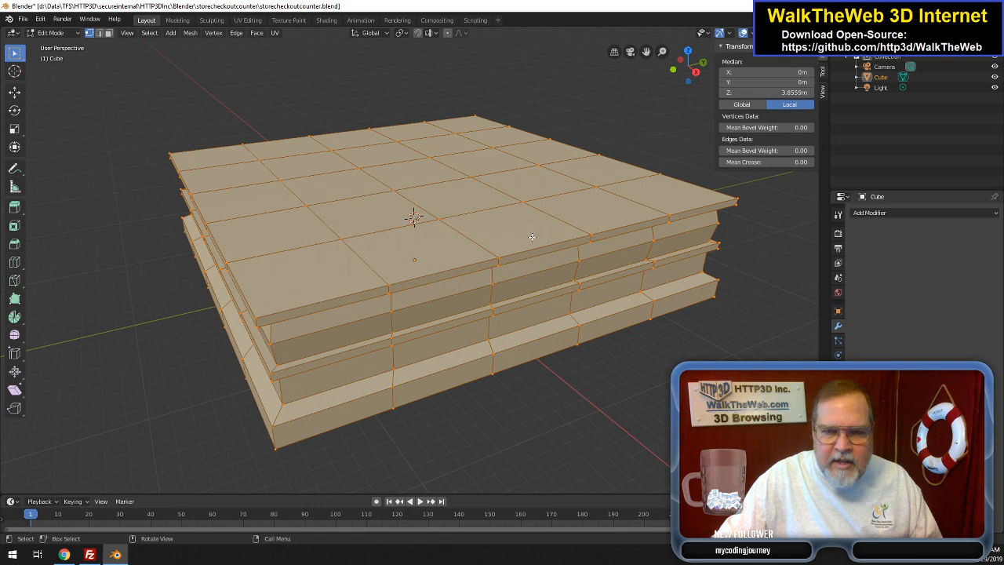
{"action": "left_click", "coordinate": [499, 246]}
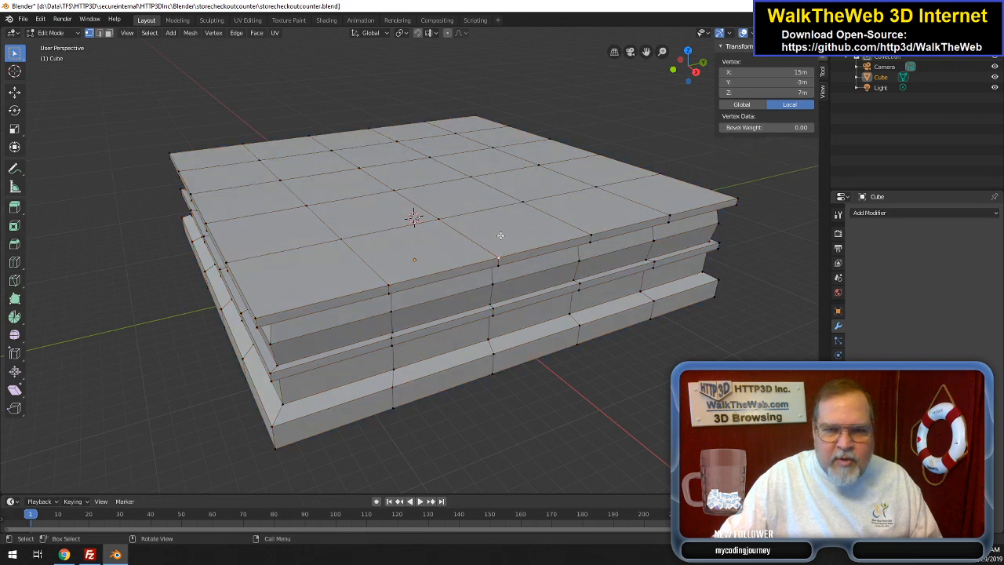
{"action": "left_click", "coordinate": [463, 221], "text": "shift"}
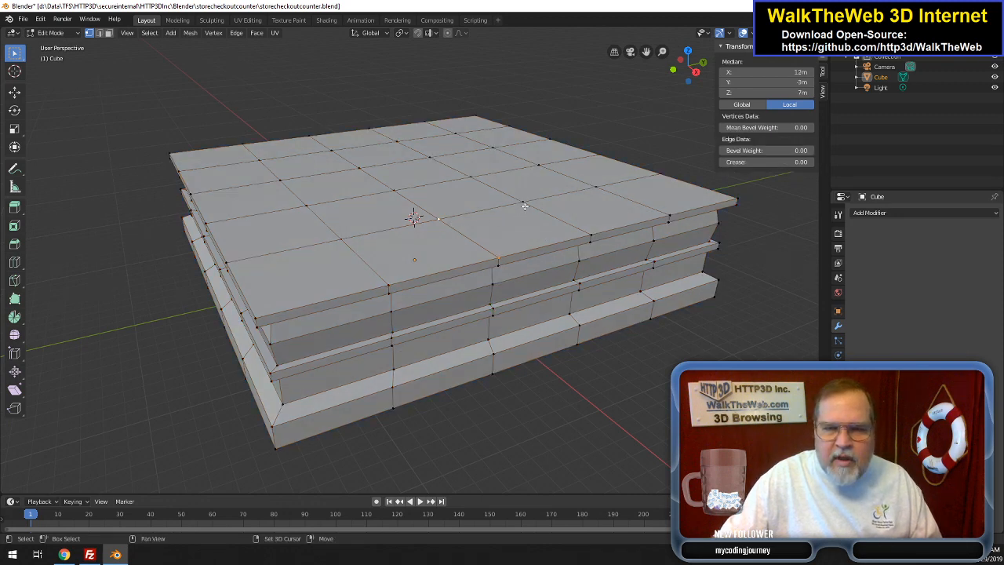
{"action": "left_click", "coordinate": [108, 35]}
{"action": "left_click", "coordinate": [519, 230]}
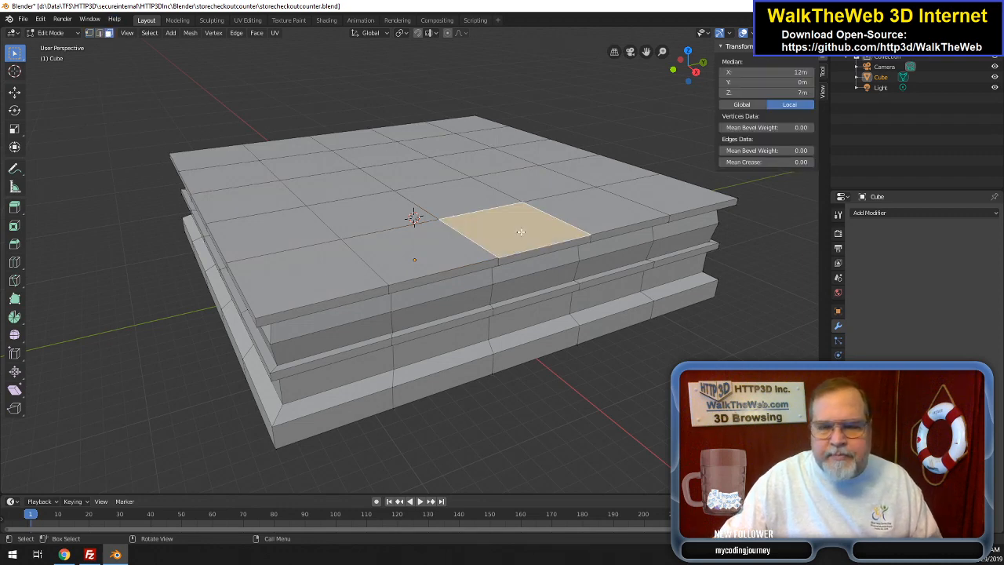
{"action": "left_click", "coordinate": [531, 259], "text": "shift"}
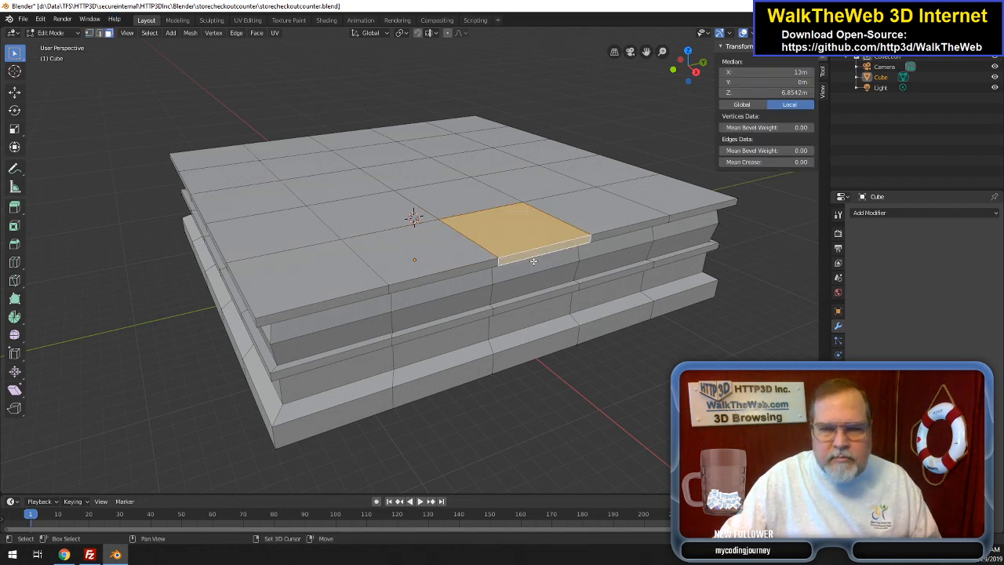
{"action": "left_click", "coordinate": [532, 276], "text": "shift"}
{"action": "left_click", "coordinate": [532, 290], "text": "shift"}
{"action": "left_click", "coordinate": [532, 301], "text": "shift"}
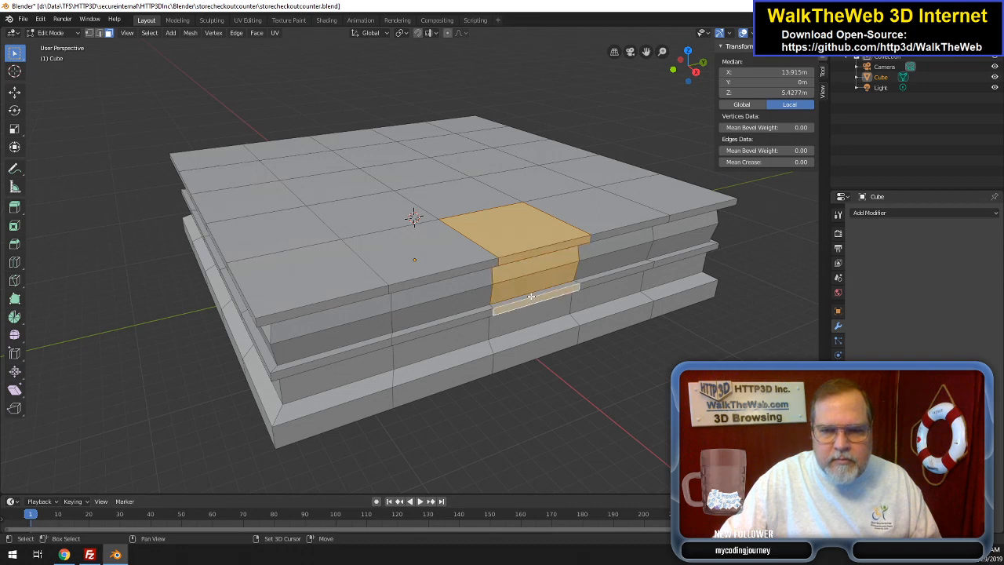
{"action": "left_click", "coordinate": [534, 318], "text": "shift"}
{"action": "left_click", "coordinate": [541, 343], "text": "shift"}
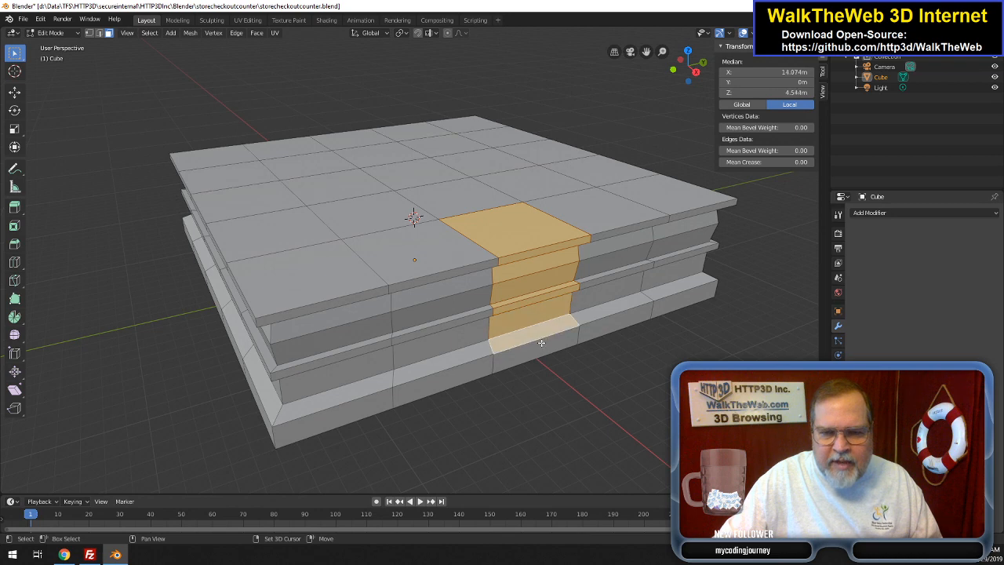
{"action": "left_click", "coordinate": [542, 344], "text": "shift"}
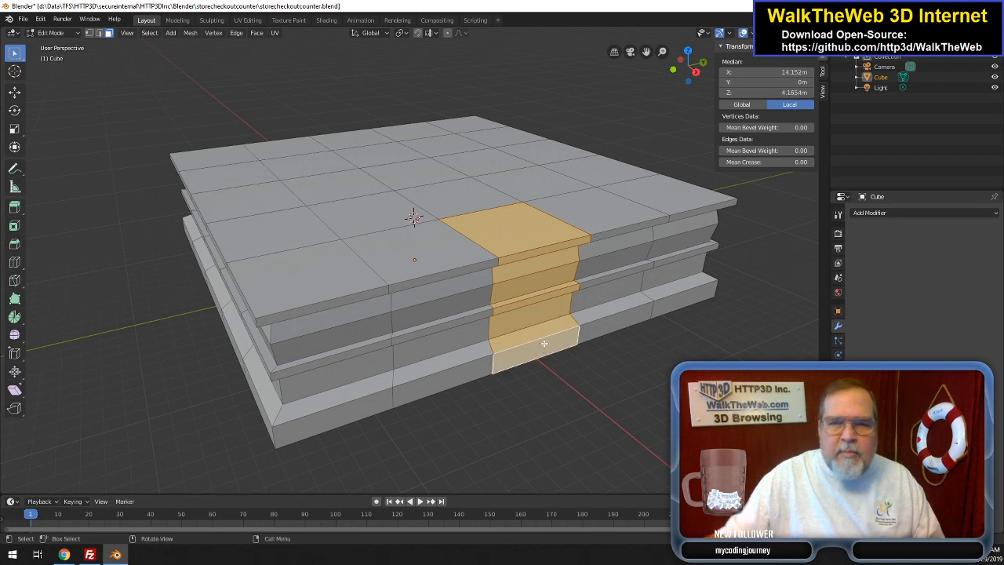
{"action": "key", "text": "x"}
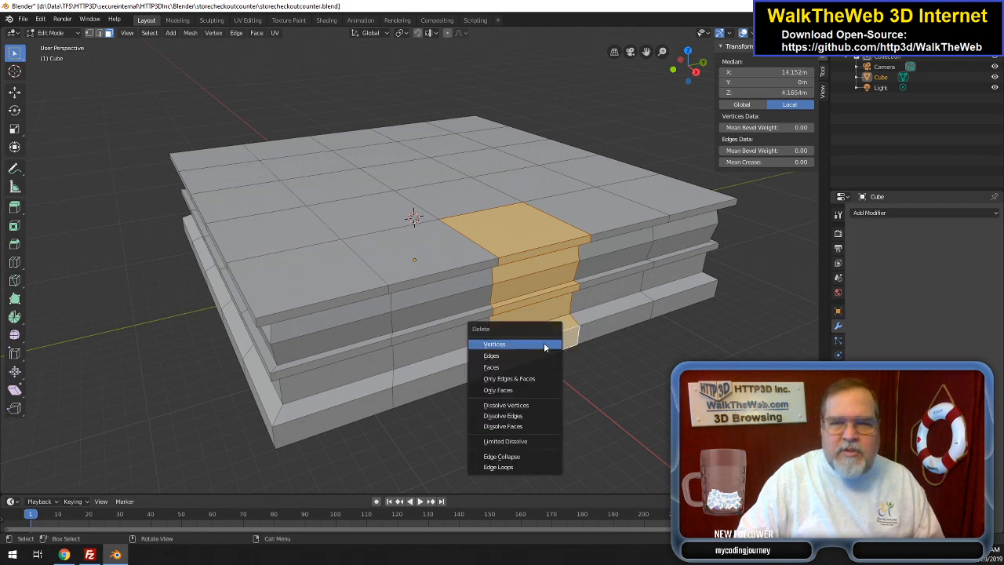
{"action": "left_click", "coordinate": [521, 390]}
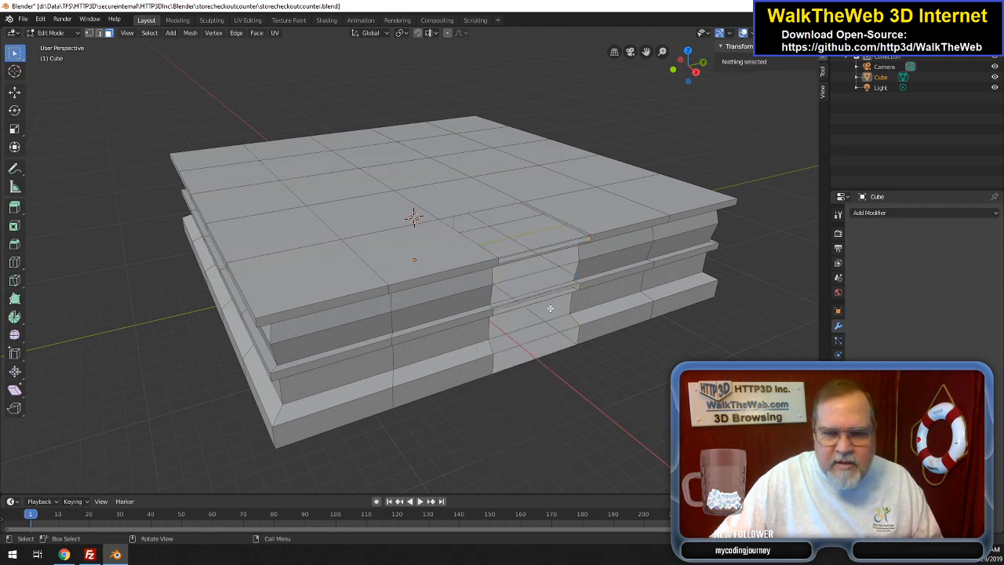
- Delete the two underside faces left in the opening, below the tabletop overhang and the trim band, using Only Faces
{"action": "left_click_drag", "start_coordinate": [674, 69], "coordinate": [650, 84]}
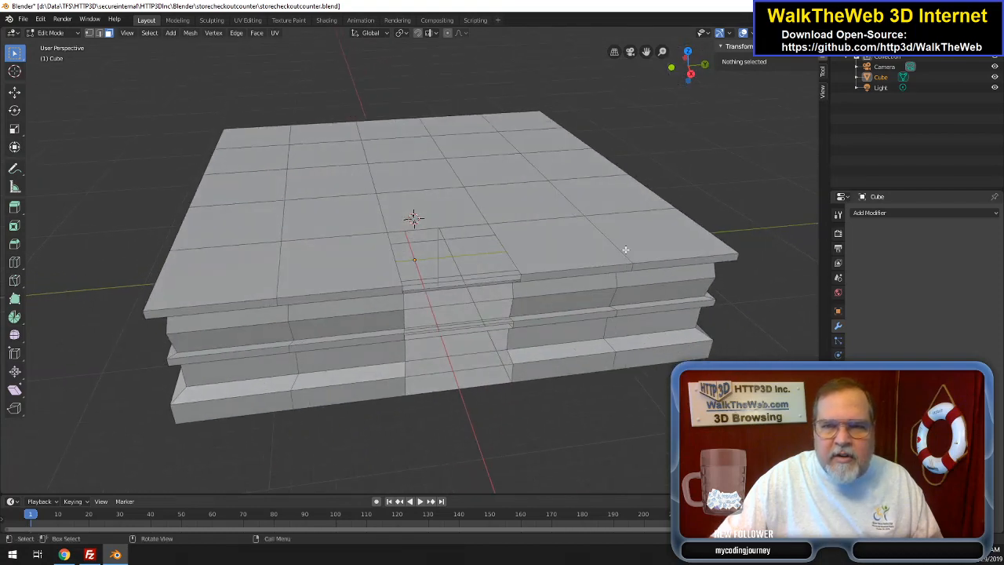
{"action": "scroll", "coordinate": [625, 250], "scroll_direction": "up", "scroll_amount": 2}
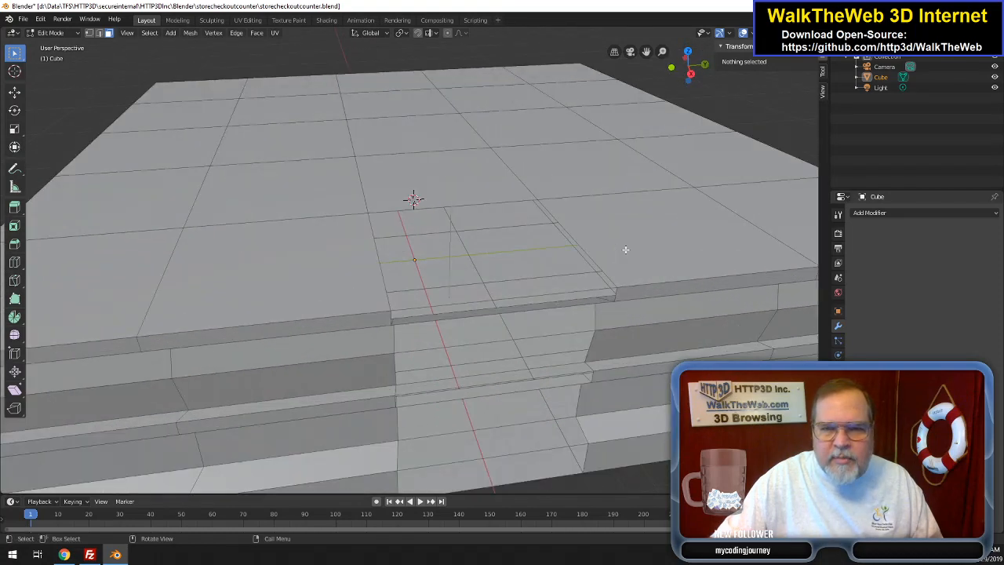
{"action": "left_click", "coordinate": [542, 307]}
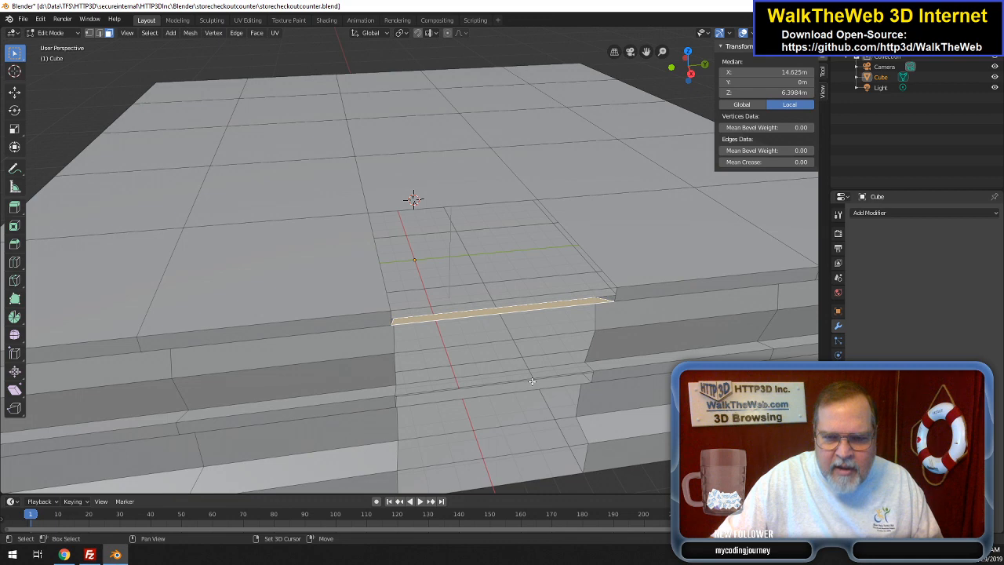
{"action": "left_click", "coordinate": [532, 387], "text": "shift"}
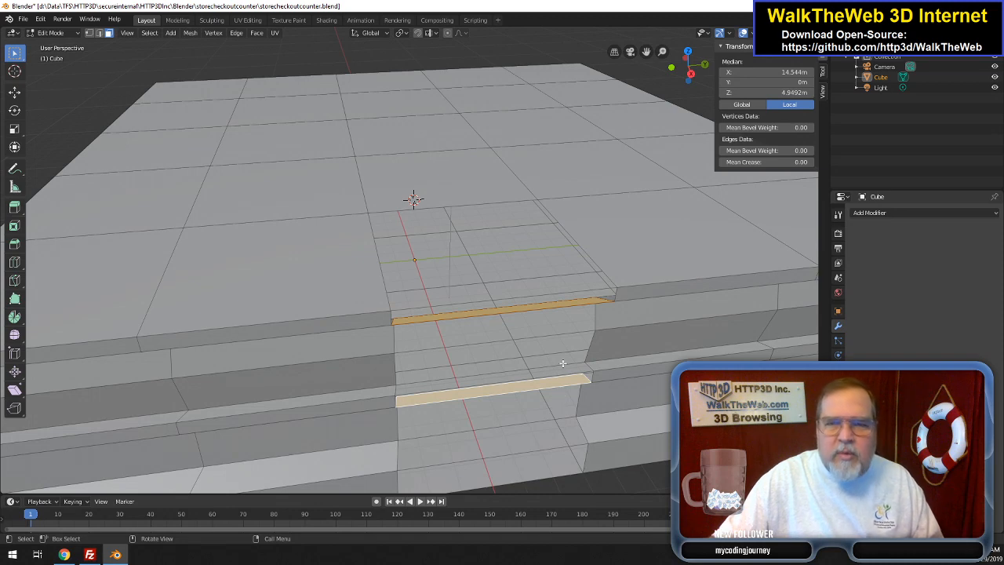
{"action": "key", "text": "x"}
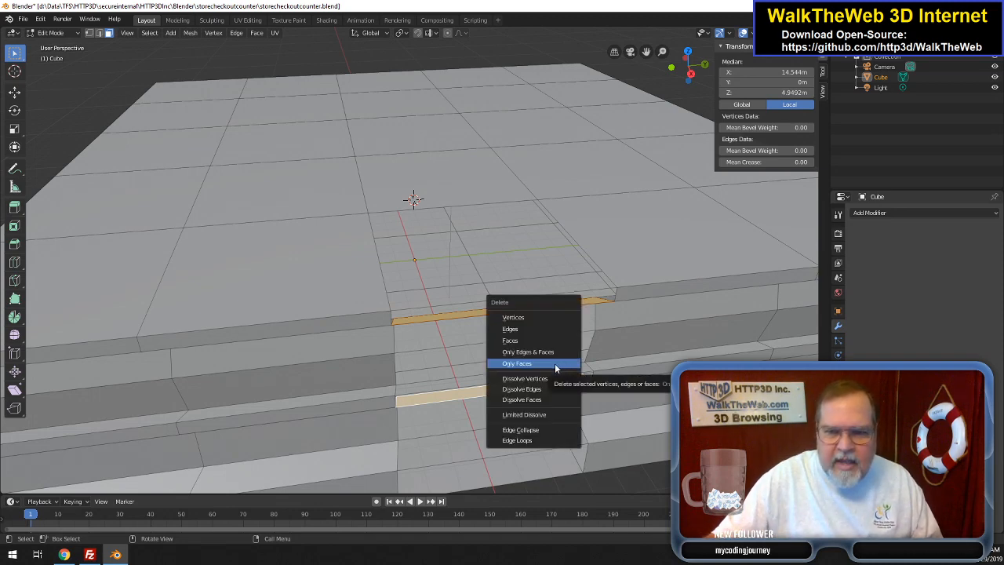
{"action": "left_click", "coordinate": [554, 363]}
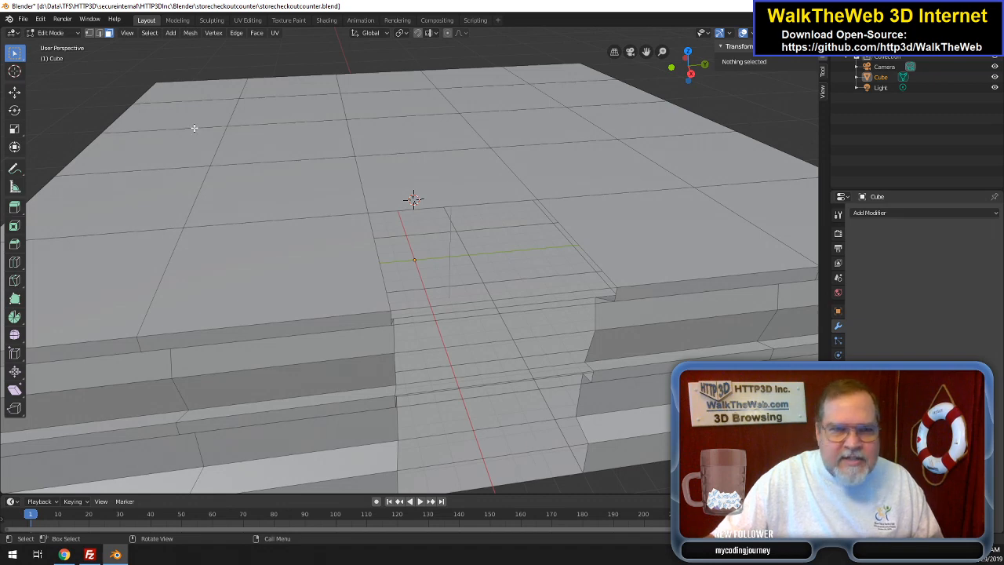
- Select the leftover loose edges spanning the opening on the counter's +X side, from the base up to the tabletop, and delete them
{"action": "left_click", "coordinate": [100, 33]}
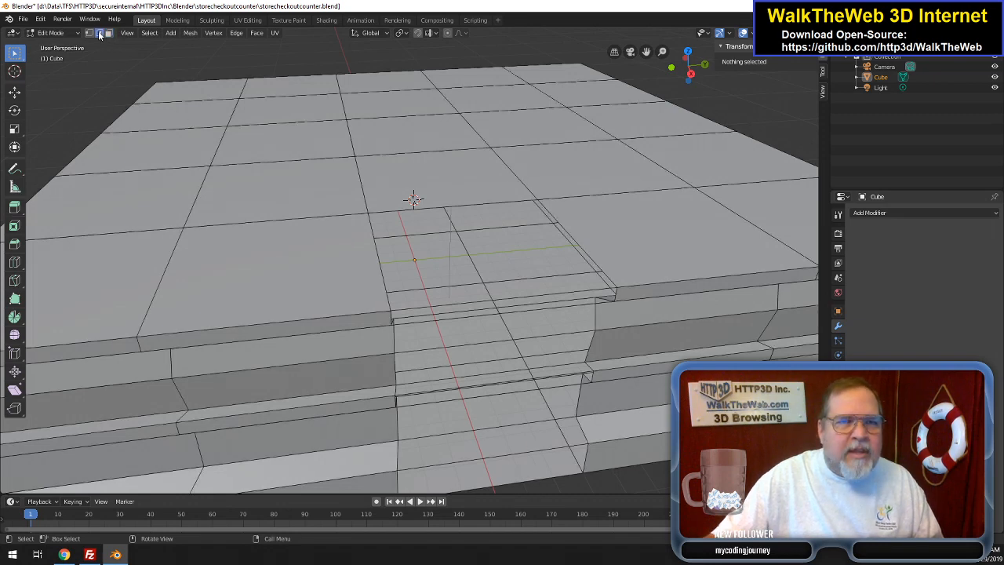
{"action": "left_click", "coordinate": [543, 449]}
{"action": "left_click", "coordinate": [539, 419], "text": "shift"}
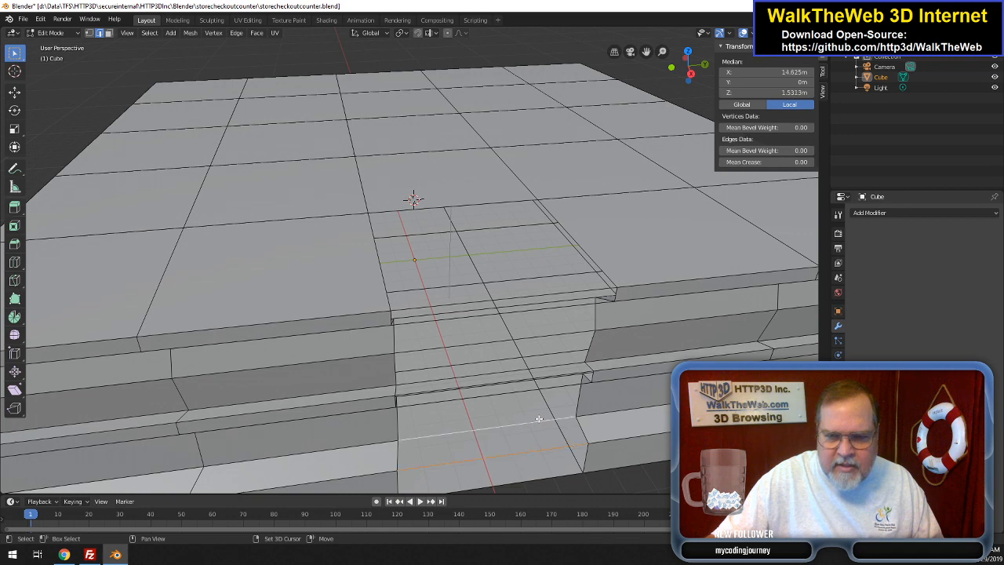
{"action": "left_click", "coordinate": [529, 382], "text": "shift"}
{"action": "left_click", "coordinate": [529, 381], "text": "shift"}
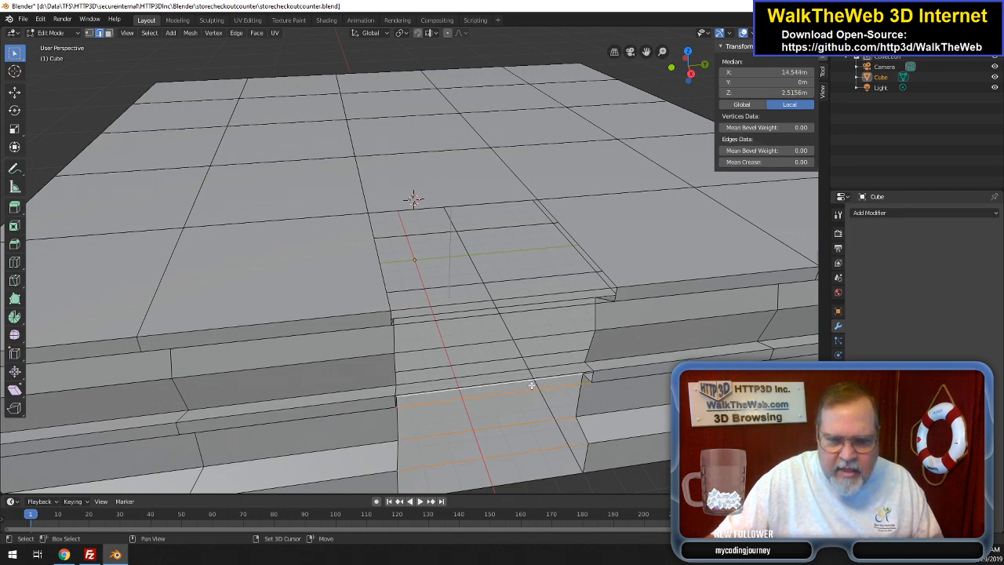
{"action": "left_click", "coordinate": [530, 382], "text": "shift"}
{"action": "left_click", "coordinate": [587, 370], "text": "shift"}
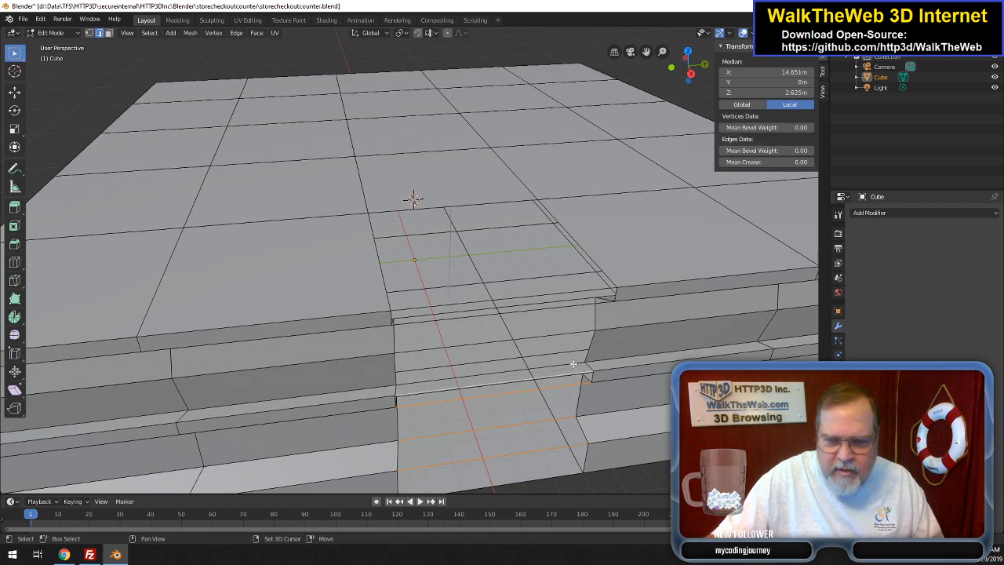
{"action": "left_click", "coordinate": [574, 363], "text": "shift"}
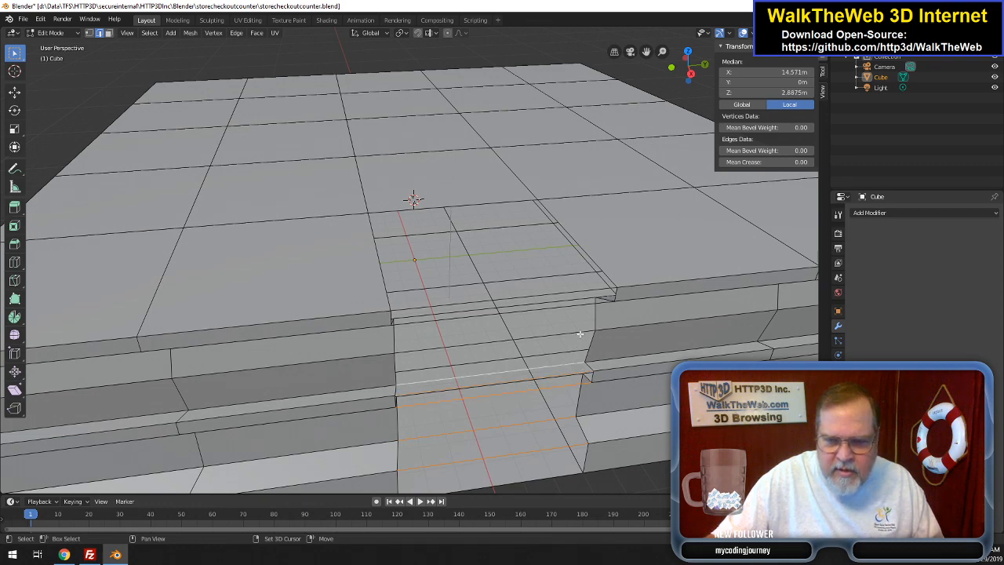
{"action": "left_click", "coordinate": [581, 330], "text": "shift"}
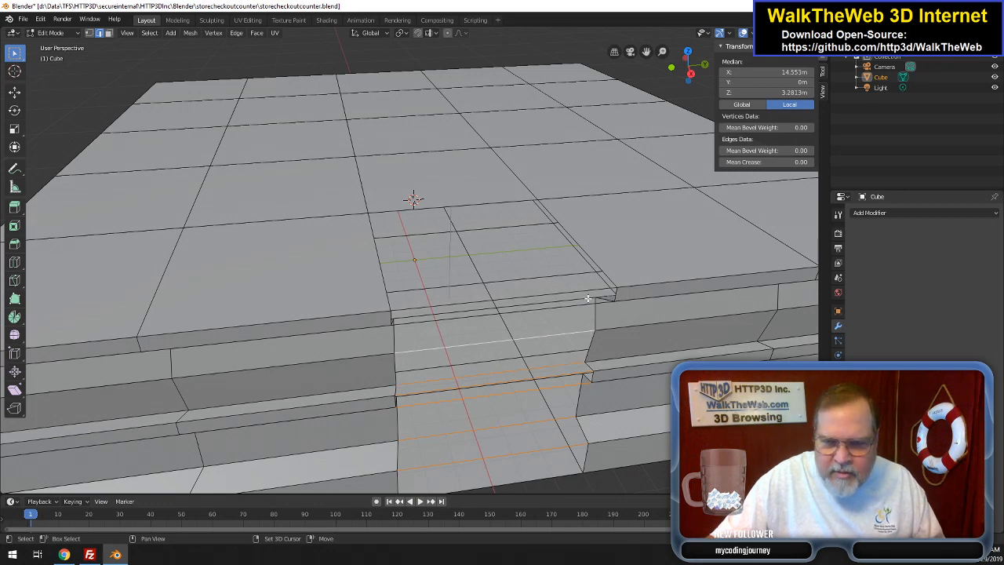
{"action": "left_click", "coordinate": [588, 300], "text": "shift"}
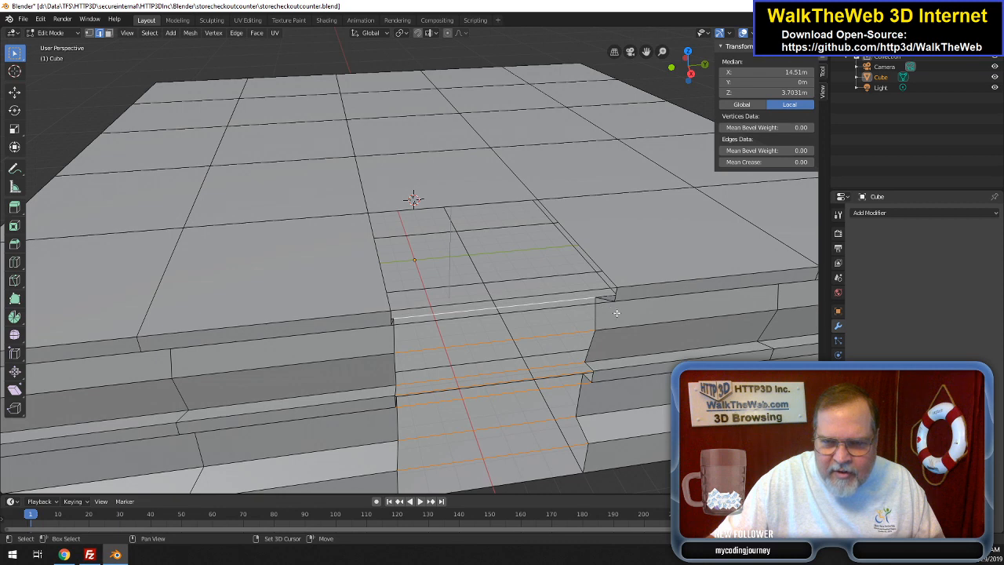
{"action": "left_click", "coordinate": [587, 306], "text": "shift"}
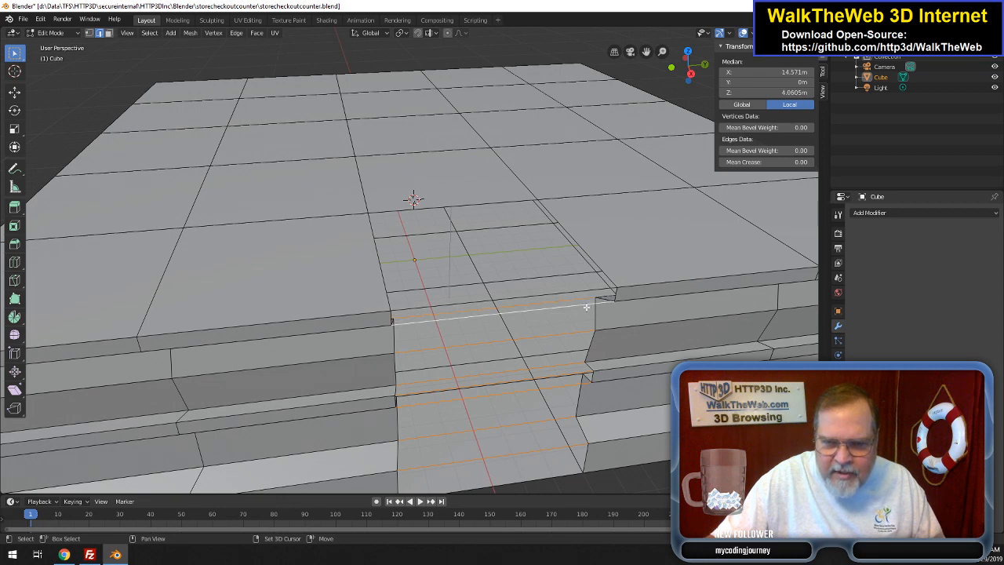
{"action": "left_click", "coordinate": [594, 292], "text": "shift"}
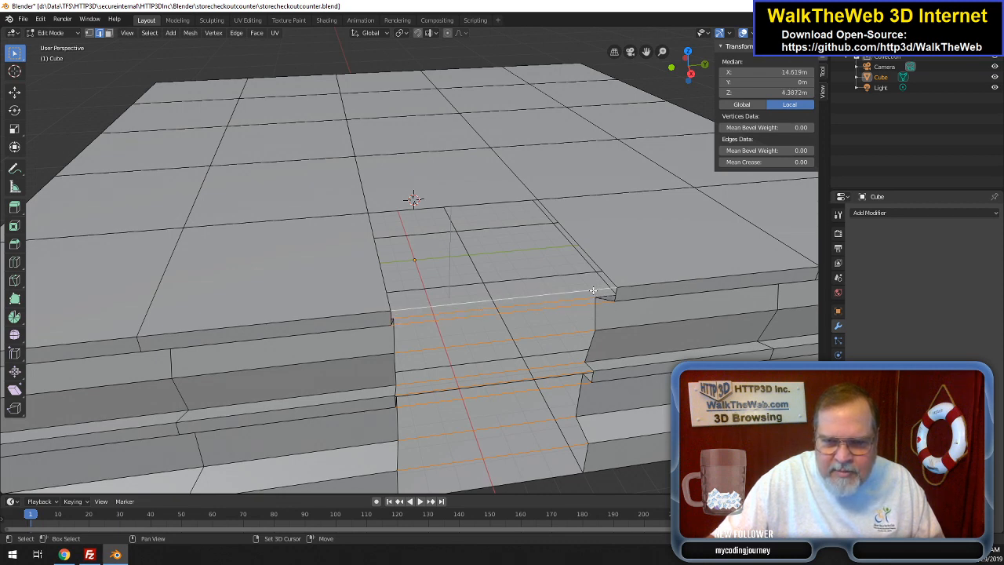
{"action": "left_click", "coordinate": [522, 382], "text": "shift"}
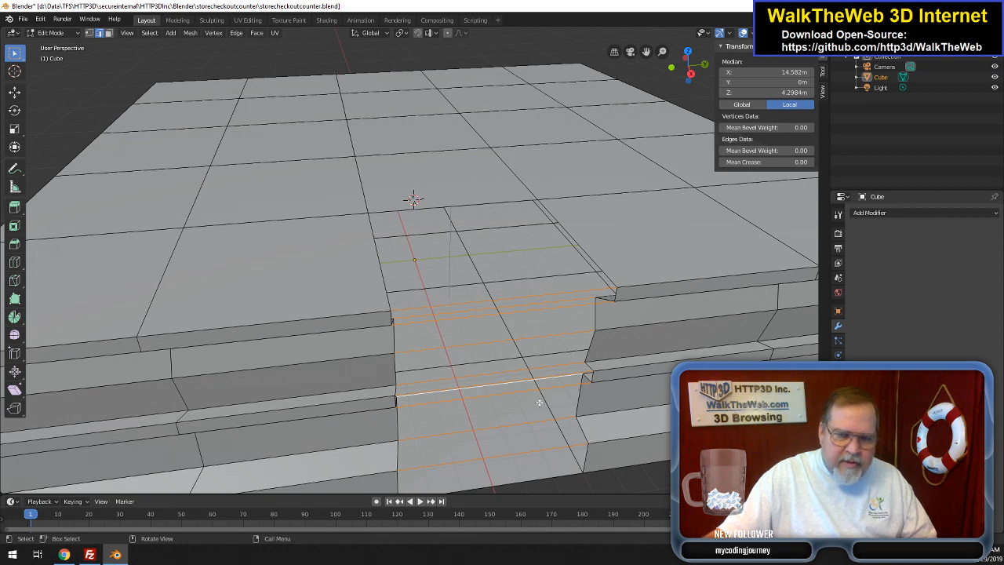
{"action": "scroll", "coordinate": [532, 411], "scroll_direction": "down", "scroll_amount": 2}
{"action": "scroll", "coordinate": [533, 411], "scroll_direction": "up", "scroll_amount": 2}
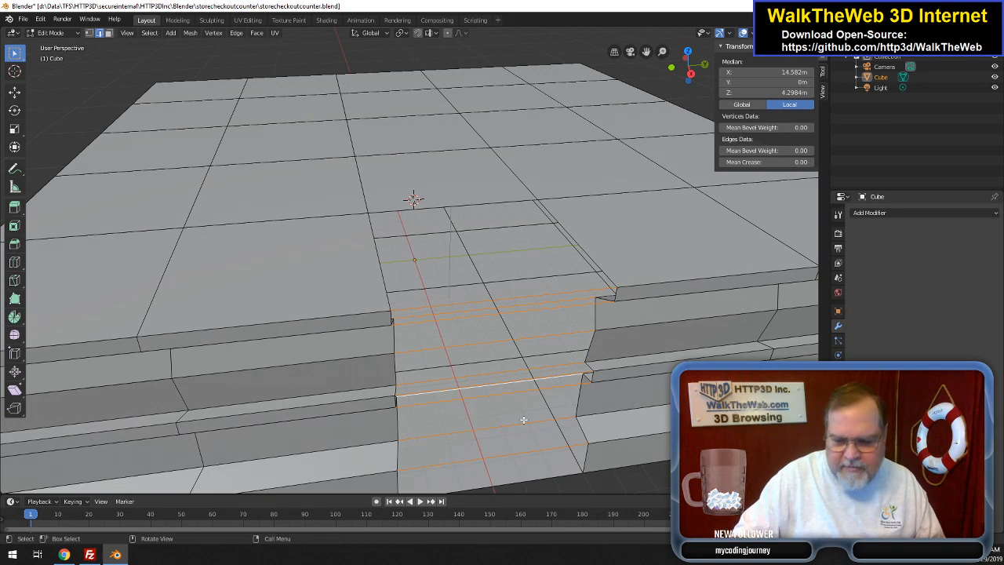
{"action": "key", "text": "x"}
{"action": "left_click", "coordinate": [519, 408]}
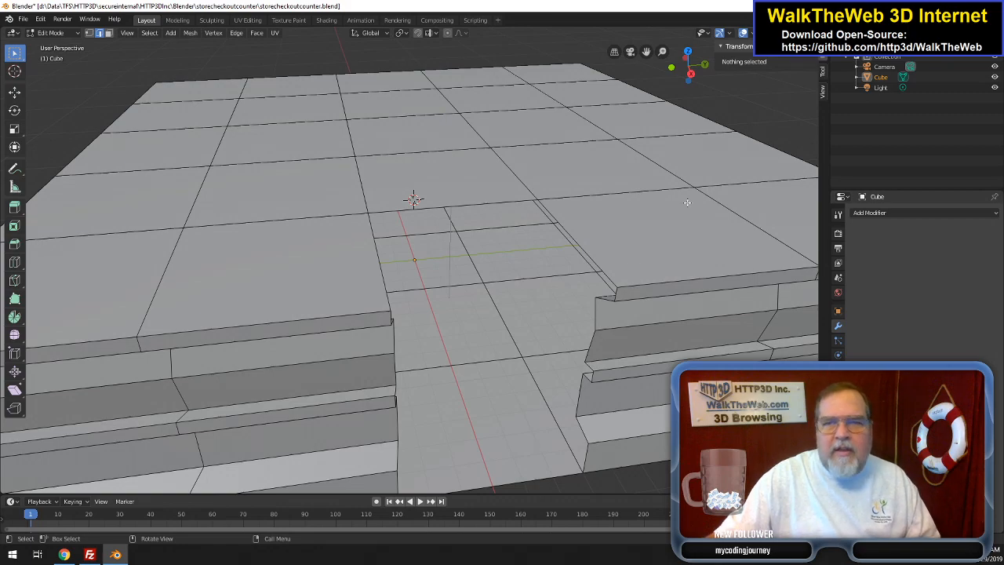
- Save the counter's Blender file, switch from Edit Mode to Object Mode and save the file again
{"action": "mouse_move", "coordinate": [696, 72]}
{"action": "left_mouse_down"}
{"action": "mouse_move", "coordinate": [621, 58]}
{"action": "mouse_move", "coordinate": [769, 71]}
{"action": "mouse_move", "coordinate": [723, 77]}
{"action": "mouse_move", "coordinate": [689, 56]}
{"action": "mouse_move", "coordinate": [656, 69]}
{"action": "mouse_move", "coordinate": [712, 67]}
{"action": "left_mouse_up"}
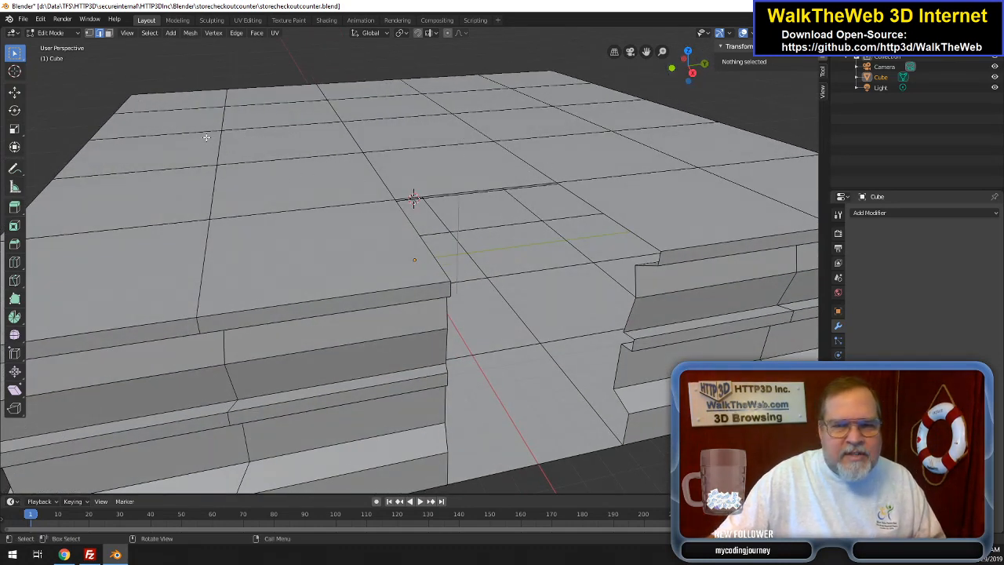
{"action": "left_click", "coordinate": [24, 19]}
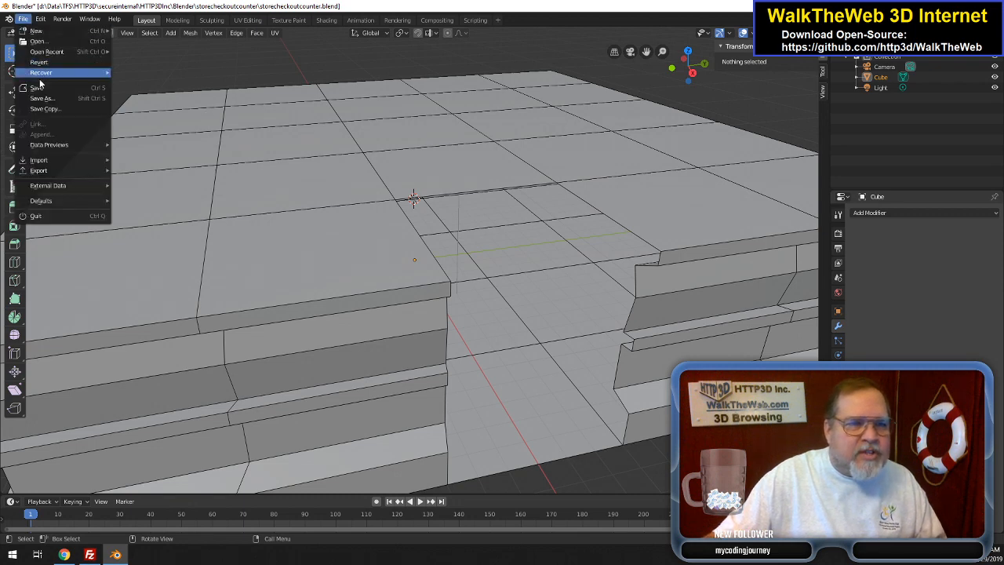
{"action": "left_click", "coordinate": [46, 90]}
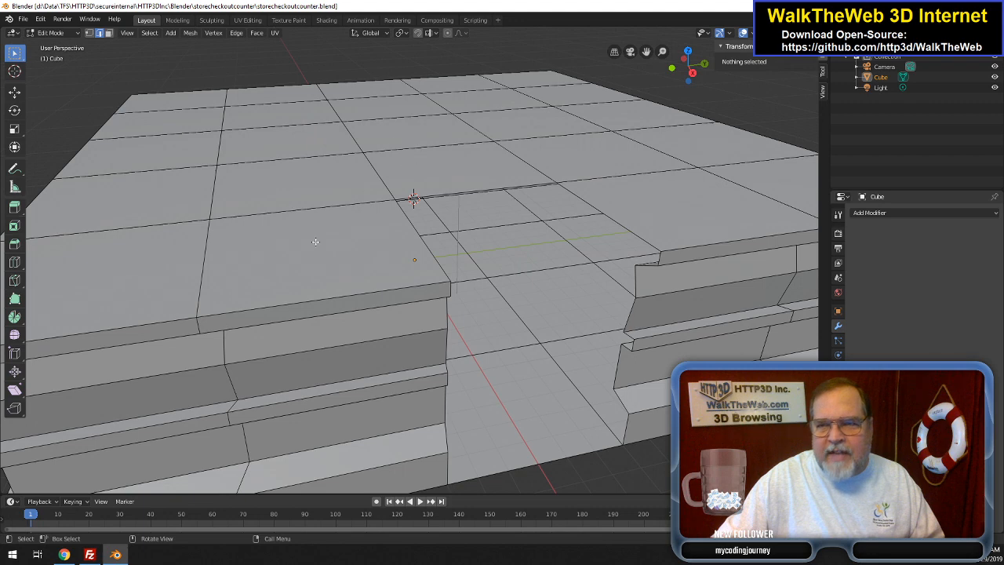
{"action": "key", "text": "Tab"}
{"action": "left_click", "coordinate": [23, 19]}
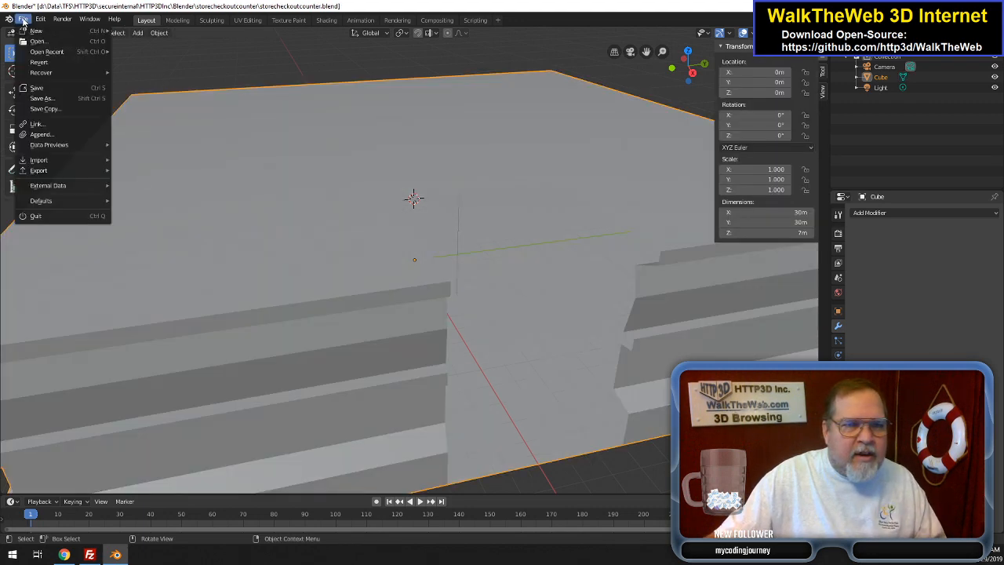
{"action": "left_click", "coordinate": [62, 91]}
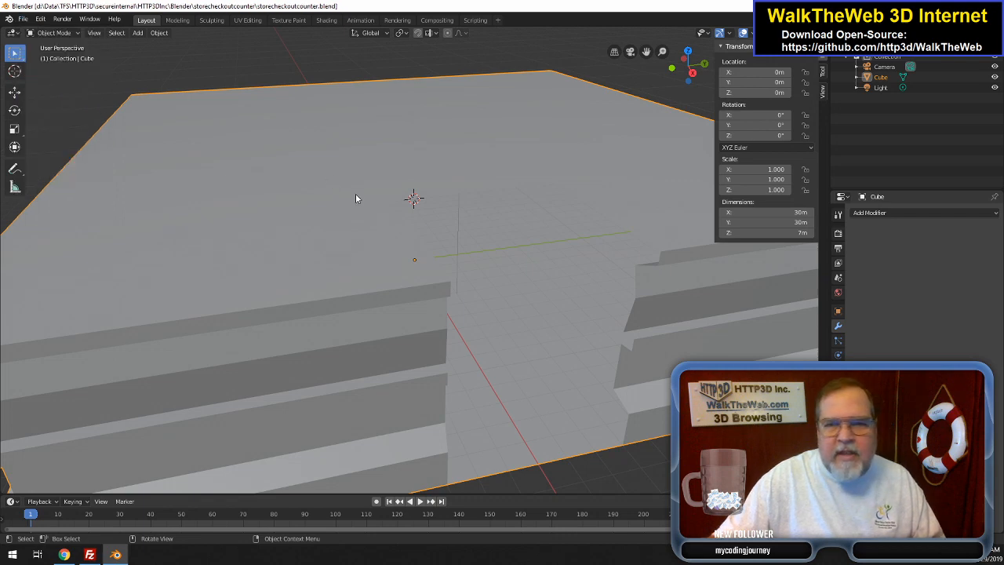
- Export the scene in Babylon.js format as storecheckoutcounter.babylon, overwriting the existing file in the storecheckoutcounter folder
{"action": "left_click", "coordinate": [23, 19]}
{"action": "mouse_move", "coordinate": [55, 171]}
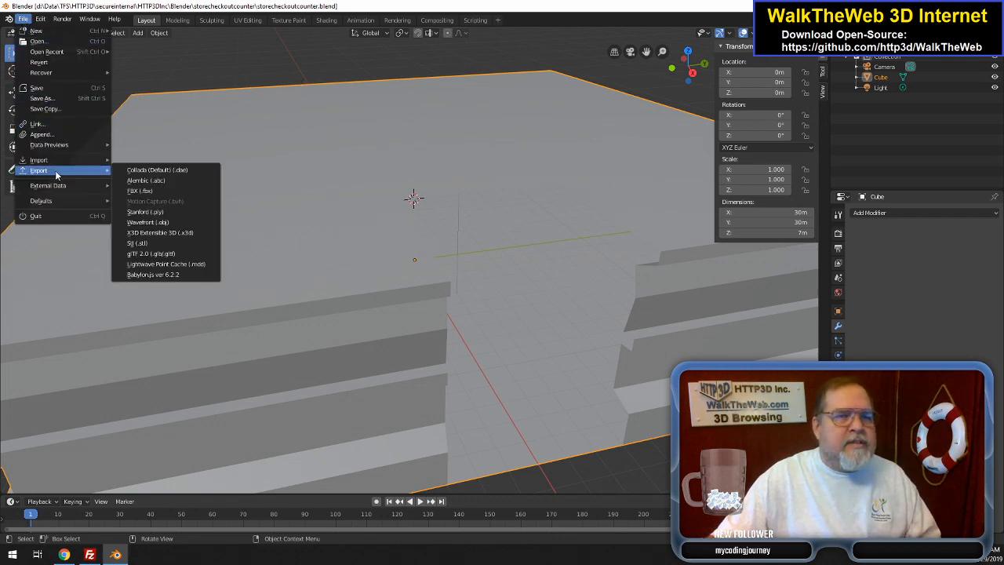
{"action": "left_click", "coordinate": [173, 275]}
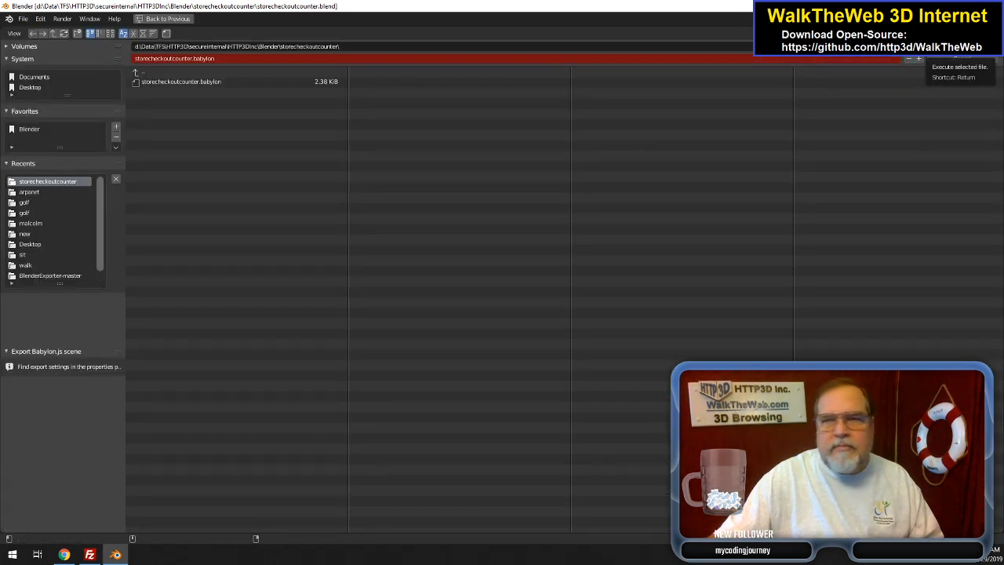
{"action": "left_click", "coordinate": [961, 47]}
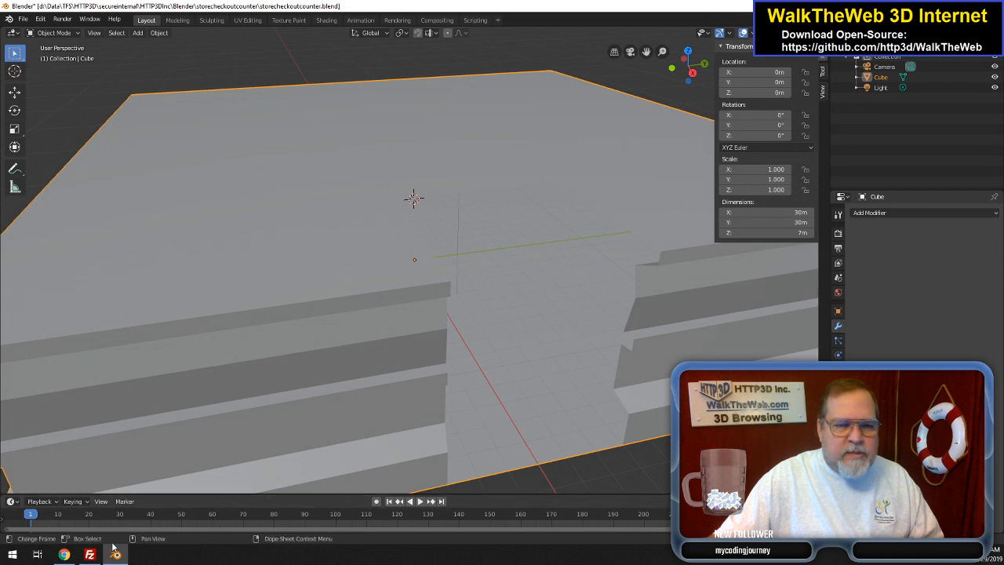
- Switch to FileZilla, refresh the remote objects directory and open its storecheckoutcounter folder
{"action": "left_click", "coordinate": [90, 555]}
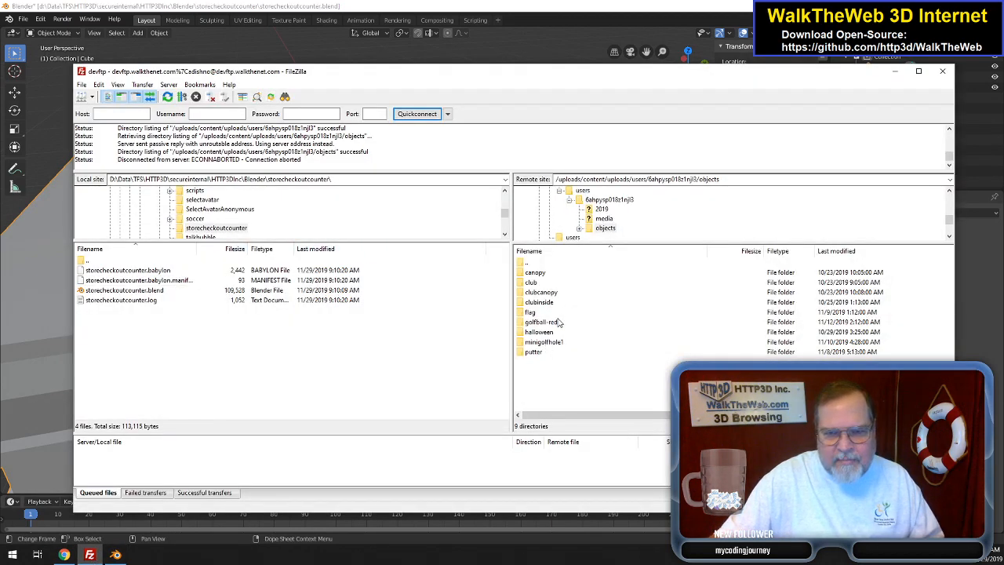
{"action": "right_click", "coordinate": [571, 374]}
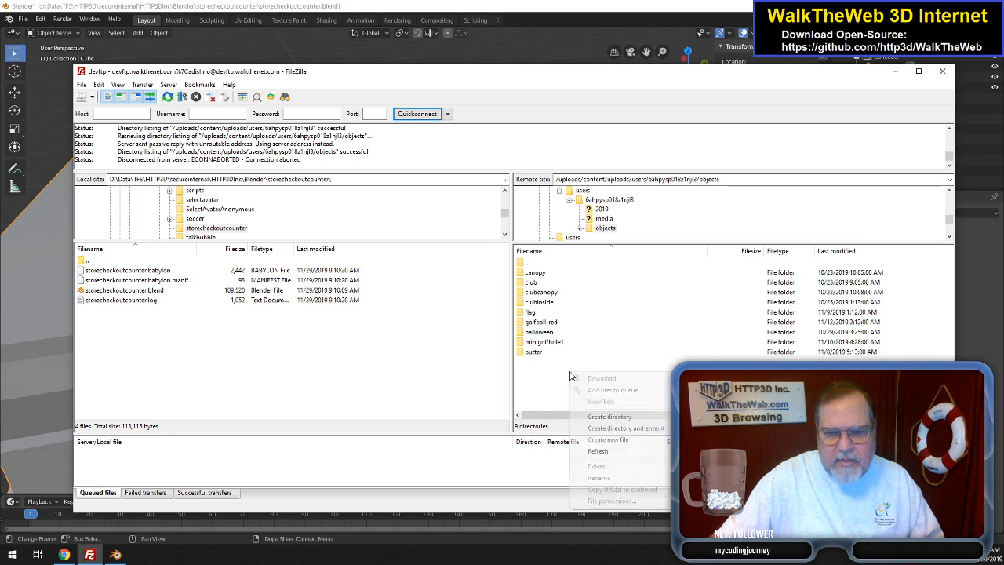
{"action": "left_click", "coordinate": [612, 452]}
{"action": "double_click", "coordinate": [555, 362]}
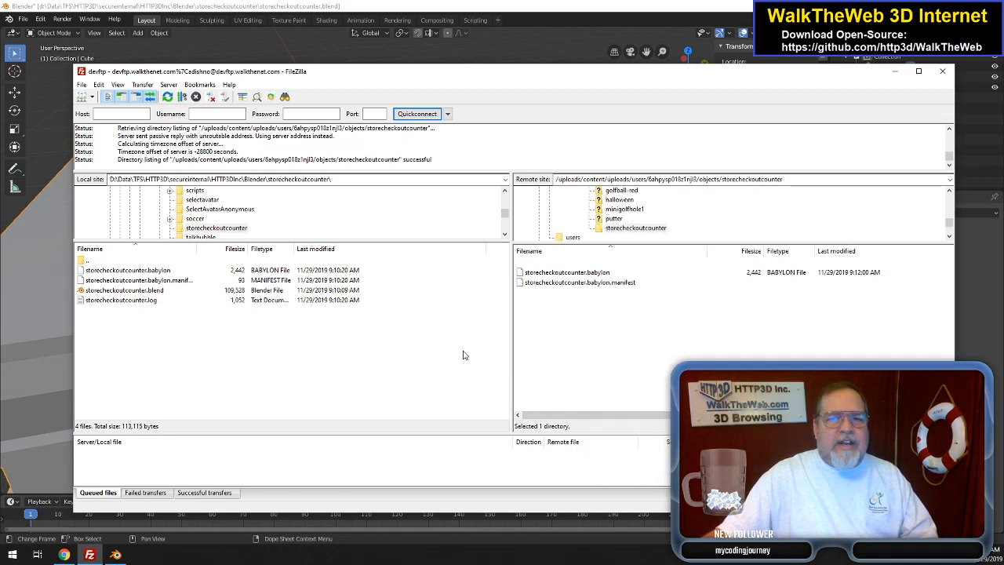
- Upload storecheckoutcounter.babylon and its manifest to the remote storecheckoutcounter folder, overwriting the existing copies
{"action": "left_click", "coordinate": [141, 291]}
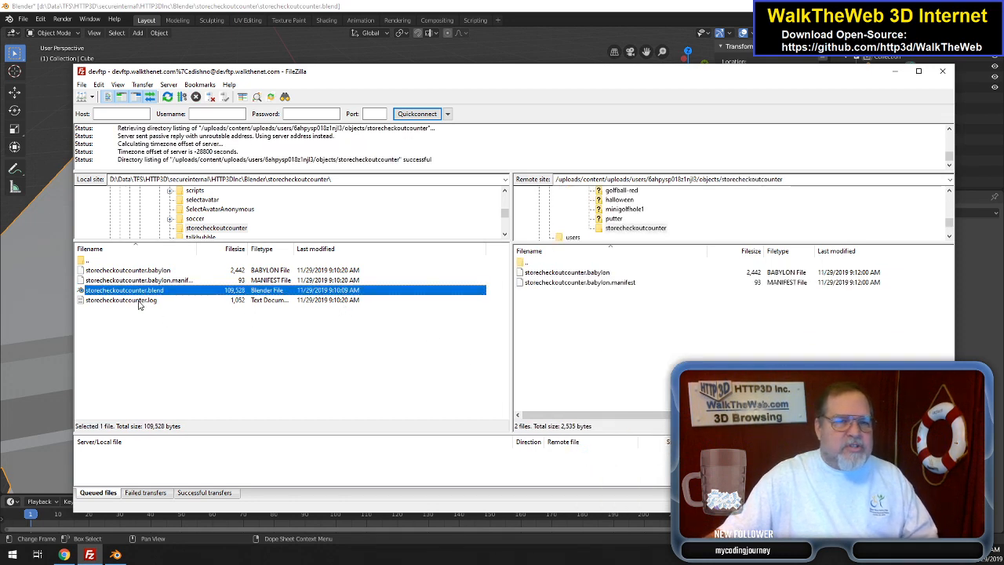
{"action": "left_click", "coordinate": [143, 280]}
{"action": "left_click", "coordinate": [142, 271], "text": "shift"}
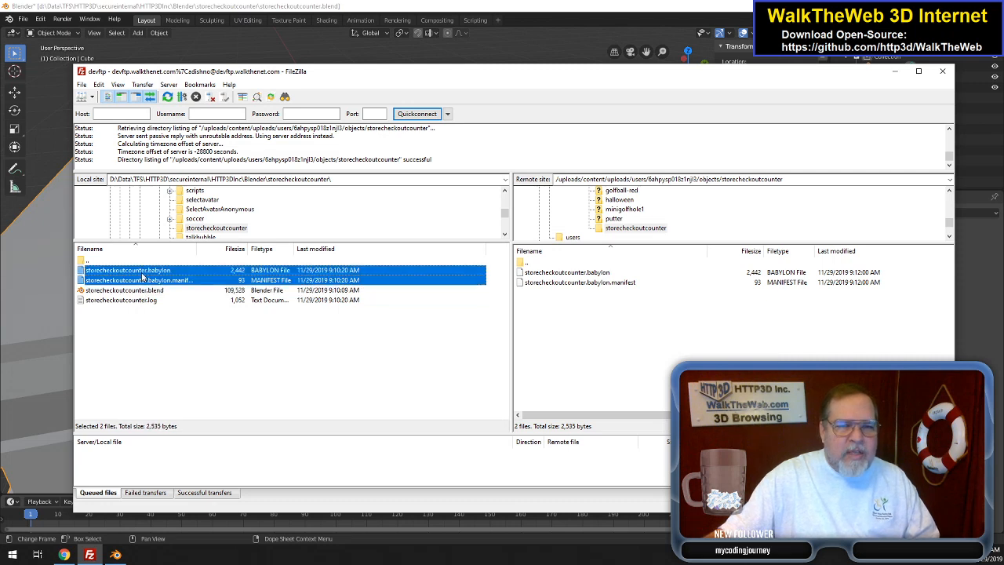
{"action": "right_click", "coordinate": [144, 275]}
{"action": "left_click", "coordinate": [165, 280]}
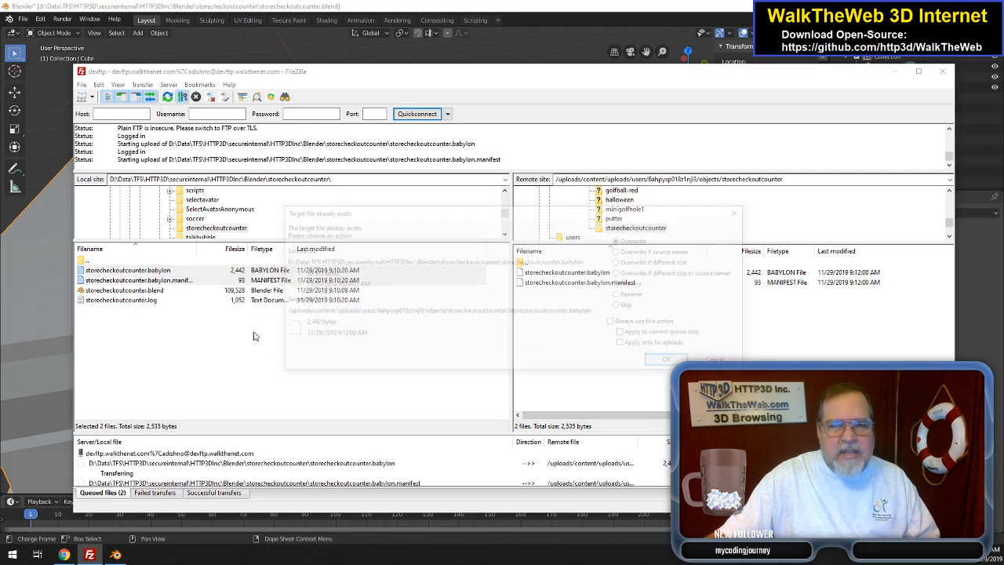
{"action": "left_click", "coordinate": [671, 362]}
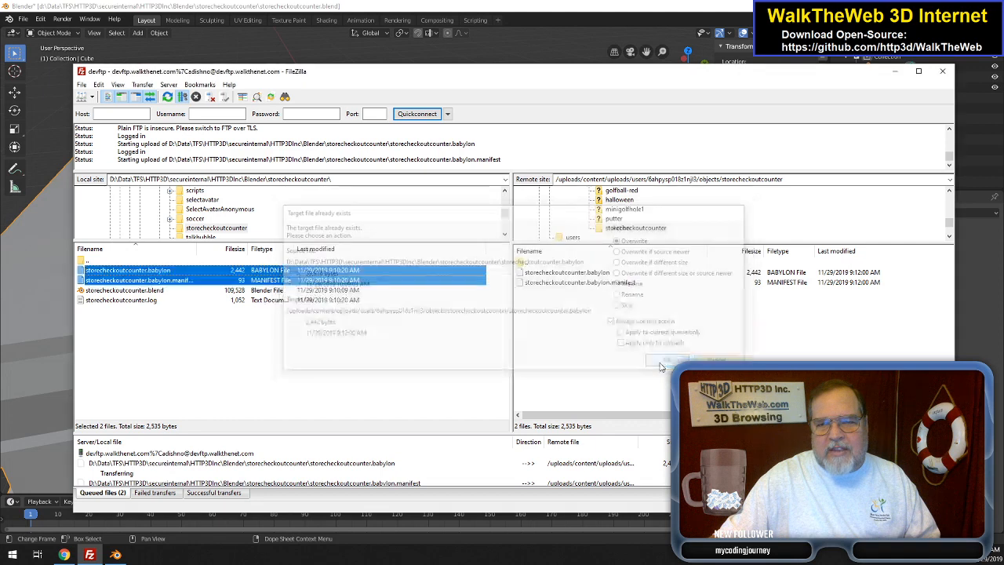
- Upload storecheckoutcounter.blend and storecheckoutcounter.log to the remote storecheckoutcounter folder
{"action": "left_click", "coordinate": [157, 290]}
{"action": "left_click", "coordinate": [157, 300], "text": "shift"}
{"action": "right_click", "coordinate": [157, 301]}
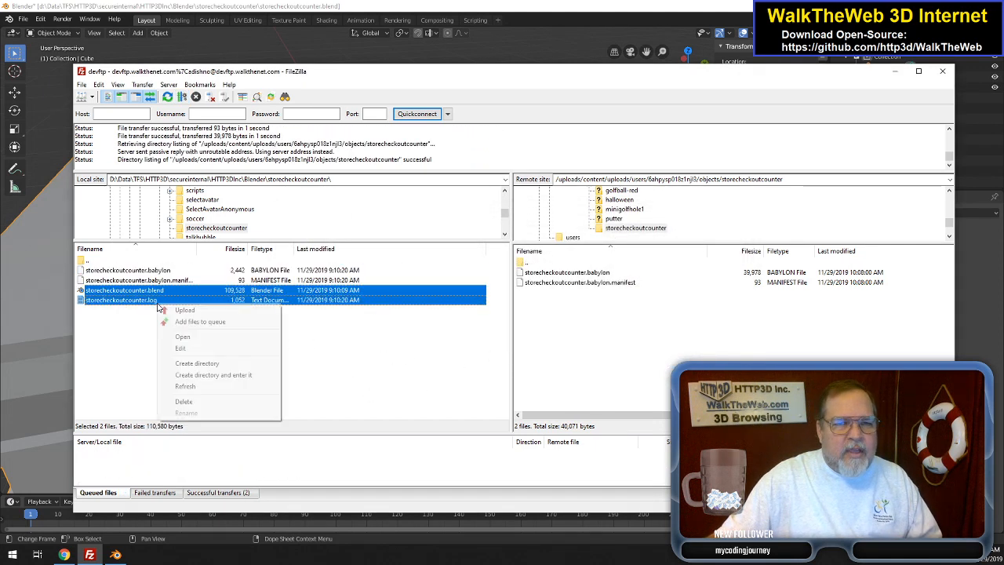
{"action": "left_click", "coordinate": [187, 312]}
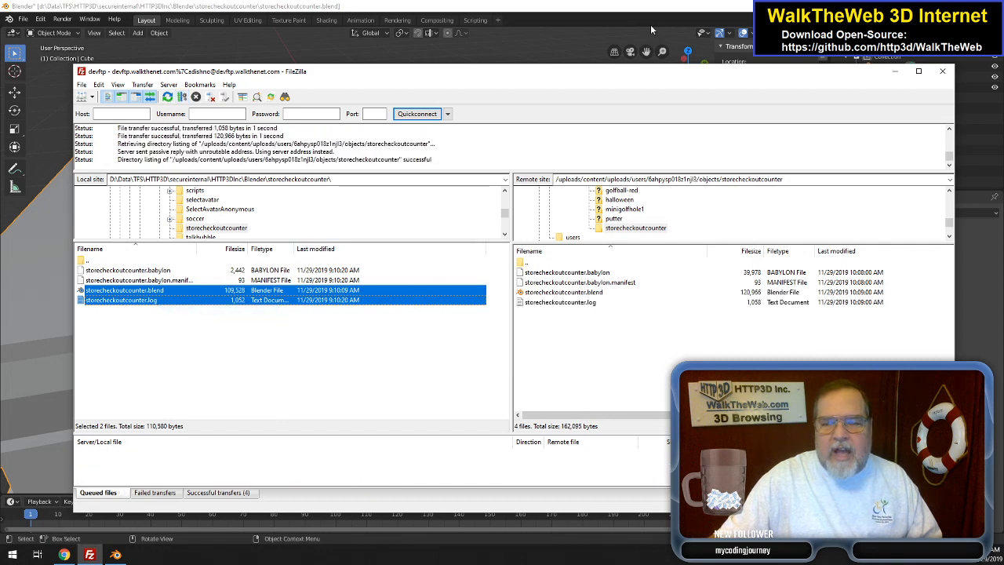
- Switch to Chrome, clear the browsing data from its advanced privacy settings and return to the LivingWell911 3D store
{"action": "left_click", "coordinate": [64, 555]}
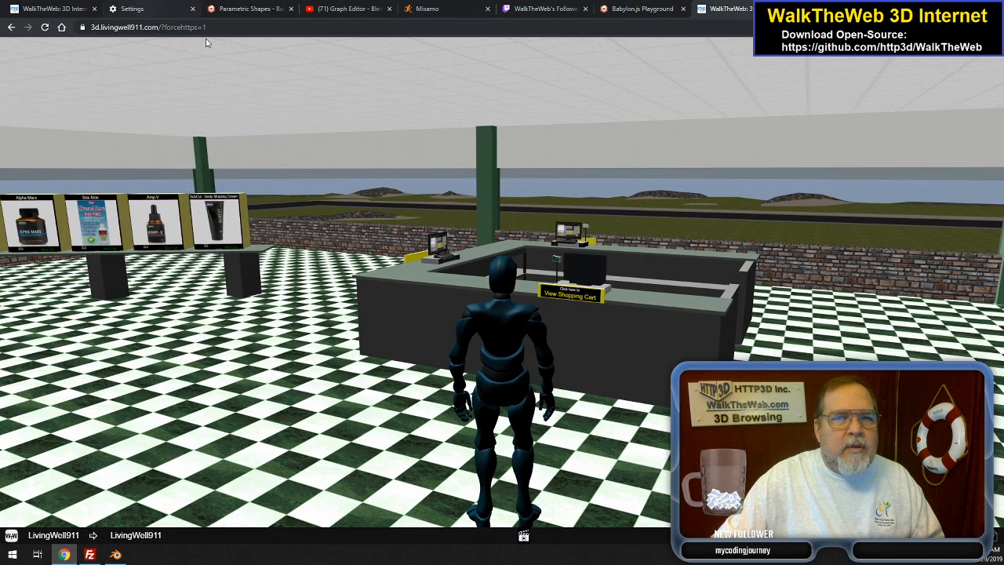
{"action": "left_click", "coordinate": [149, 9]}
{"action": "left_click", "coordinate": [225, 28]}
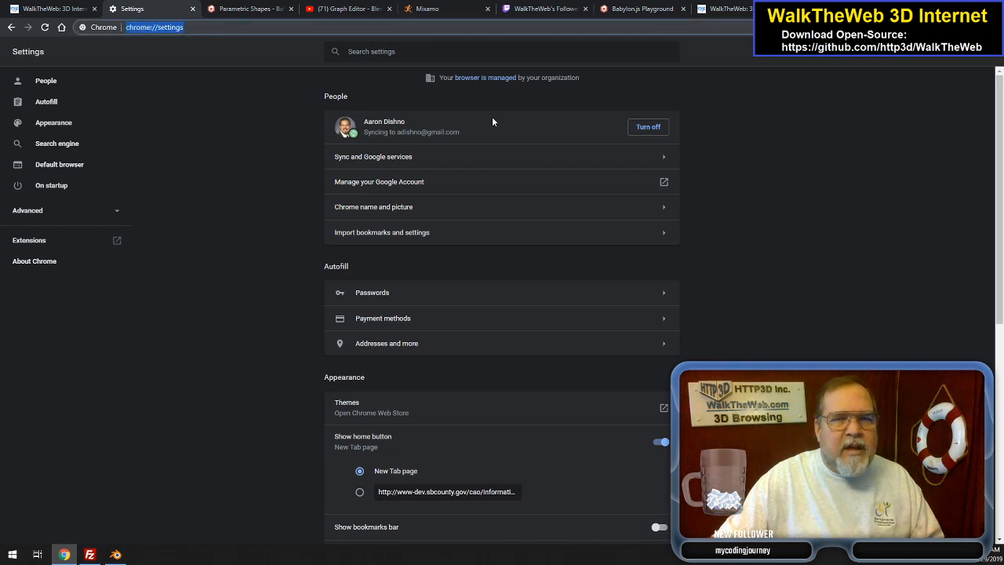
{"action": "scroll", "coordinate": [509, 455], "scroll_direction": "down", "scroll_amount": 5}
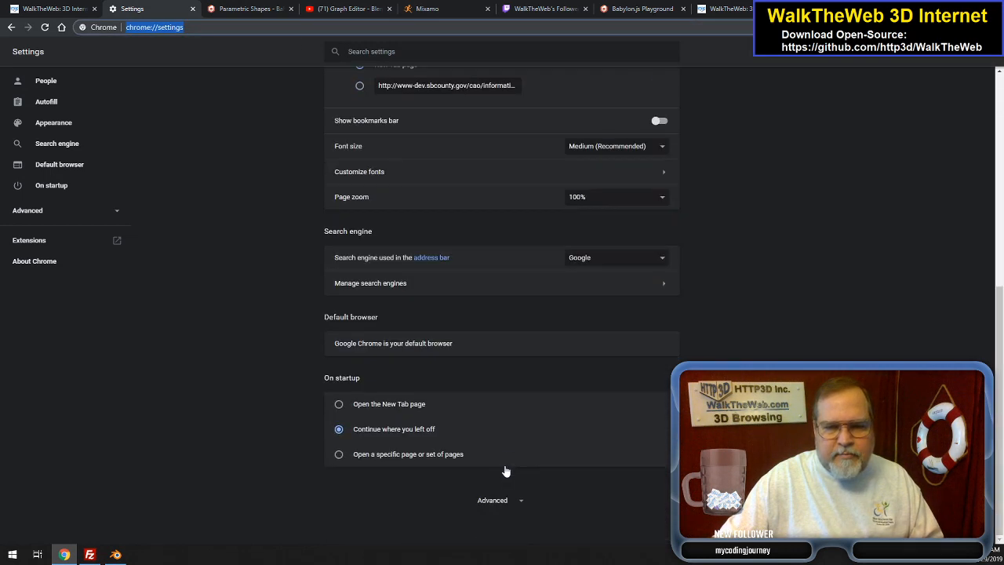
{"action": "left_click", "coordinate": [496, 503]}
{"action": "left_click", "coordinate": [487, 372]}
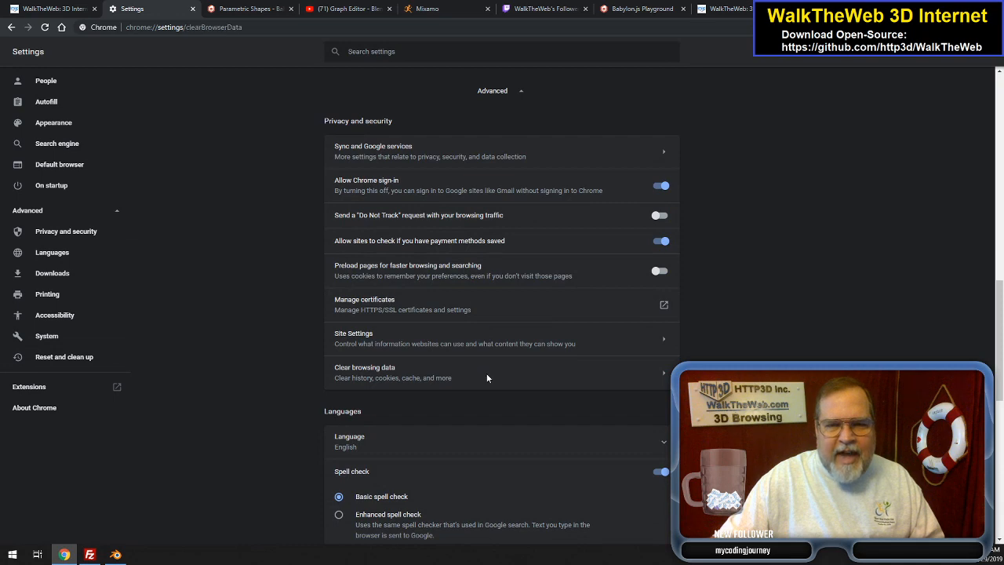
{"action": "left_click", "coordinate": [609, 364]}
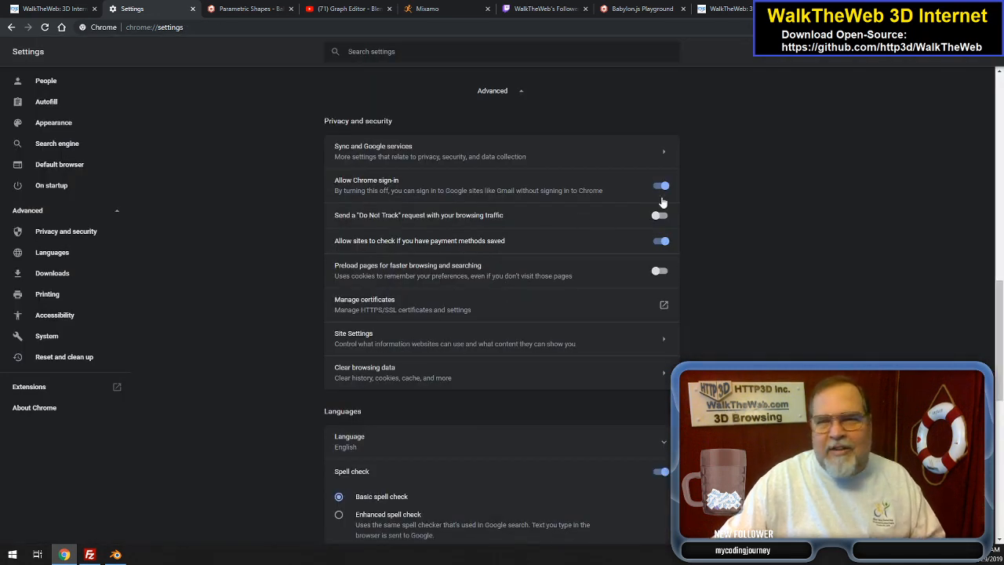
{"action": "left_click", "coordinate": [718, 8]}
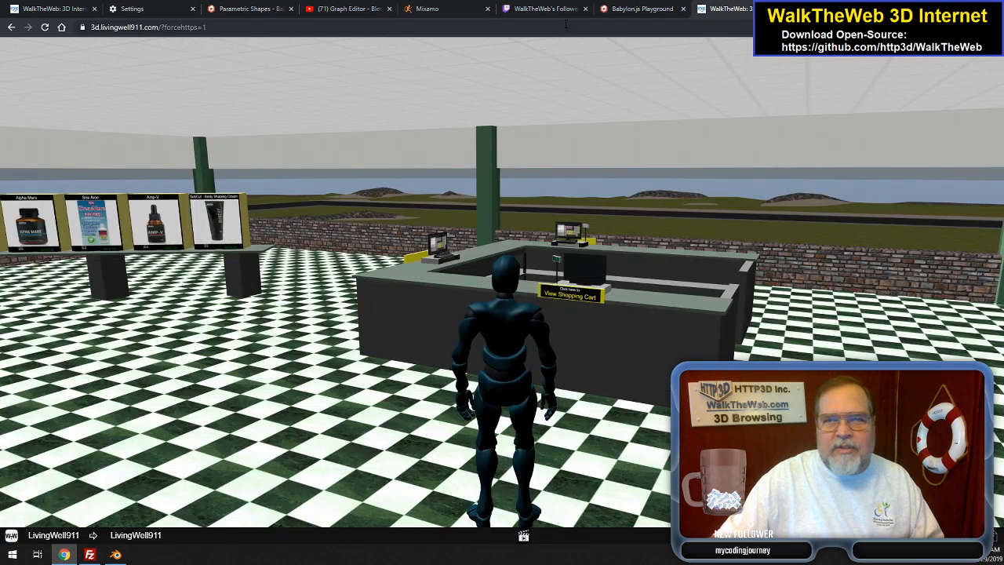
- Switch to the 3d.http3d.net admin page and reload the Checkout Counter thing
{"action": "left_click", "coordinate": [565, 27]}
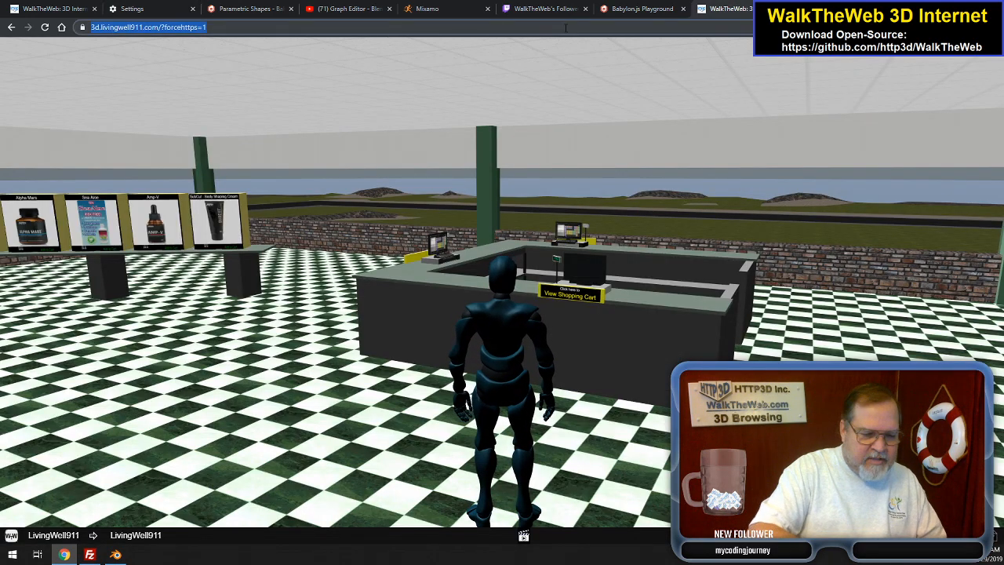
{"action": "left_click", "coordinate": [47, 8]}
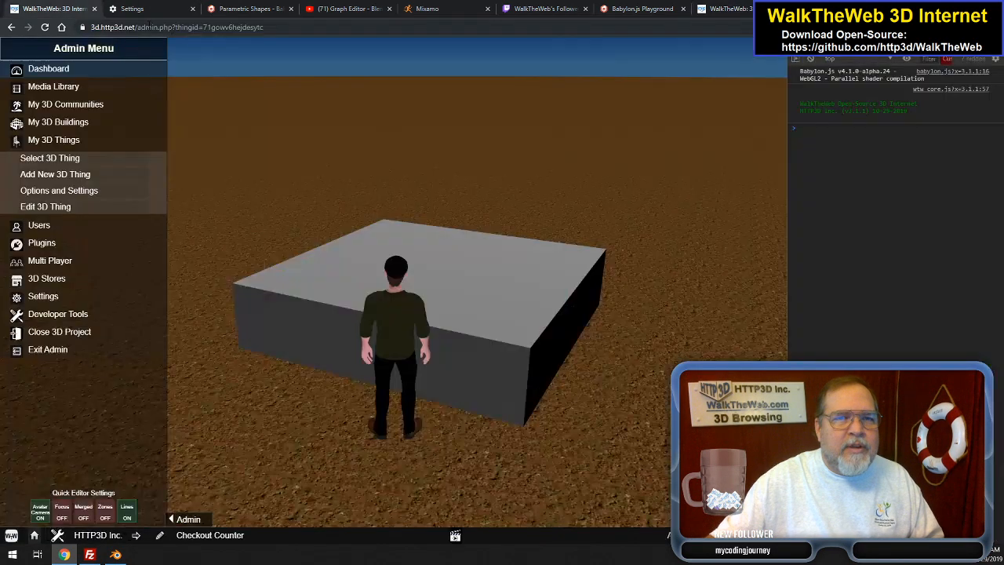
{"action": "left_click", "coordinate": [299, 28]}
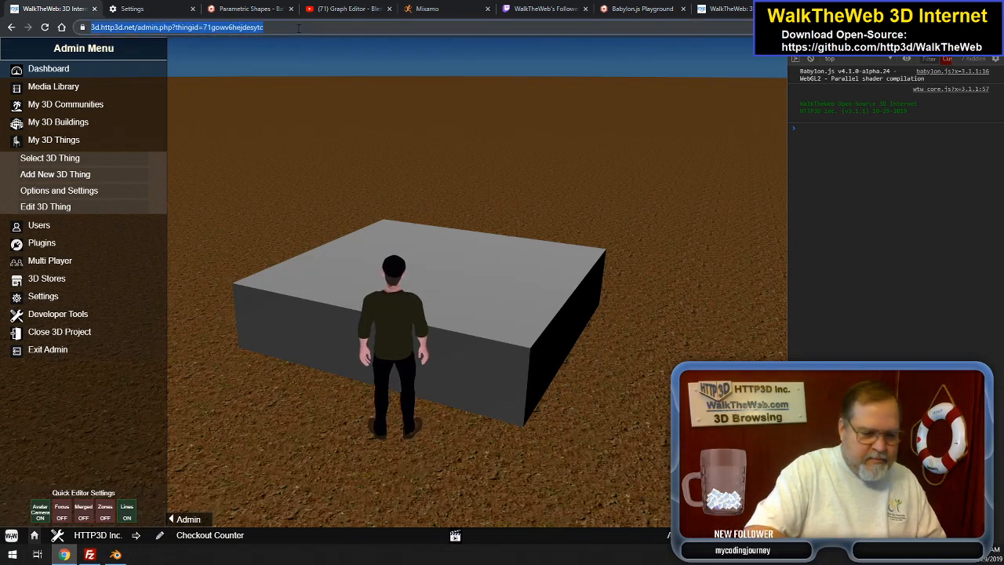
{"action": "key", "text": "Return"}
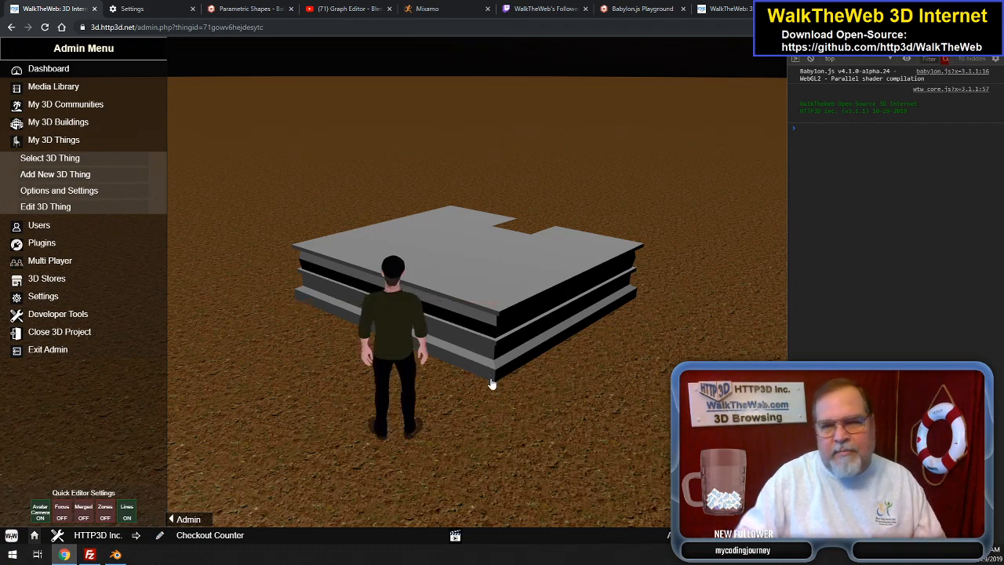
- Walk the avatar around the reloaded checkout counter to examine its sides, top and entrance opening
{"action": "key", "text": "w"}
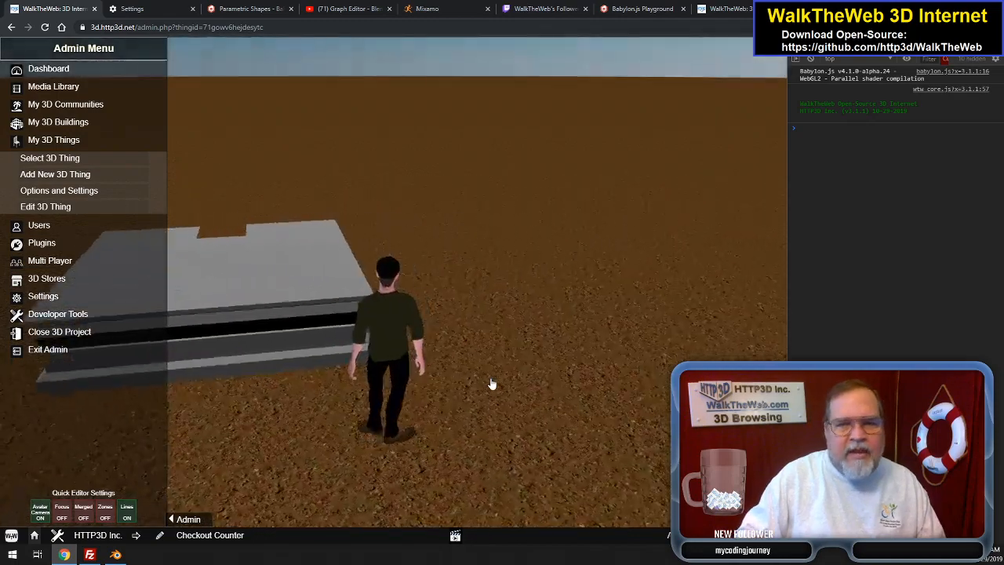
{"action": "key", "text": "a"}
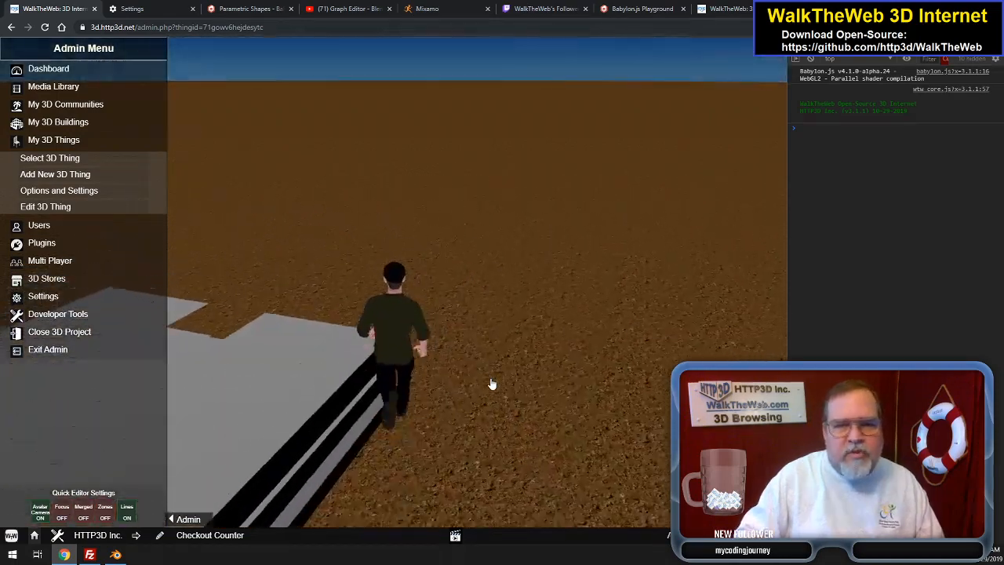
{"action": "key", "text": "w"}
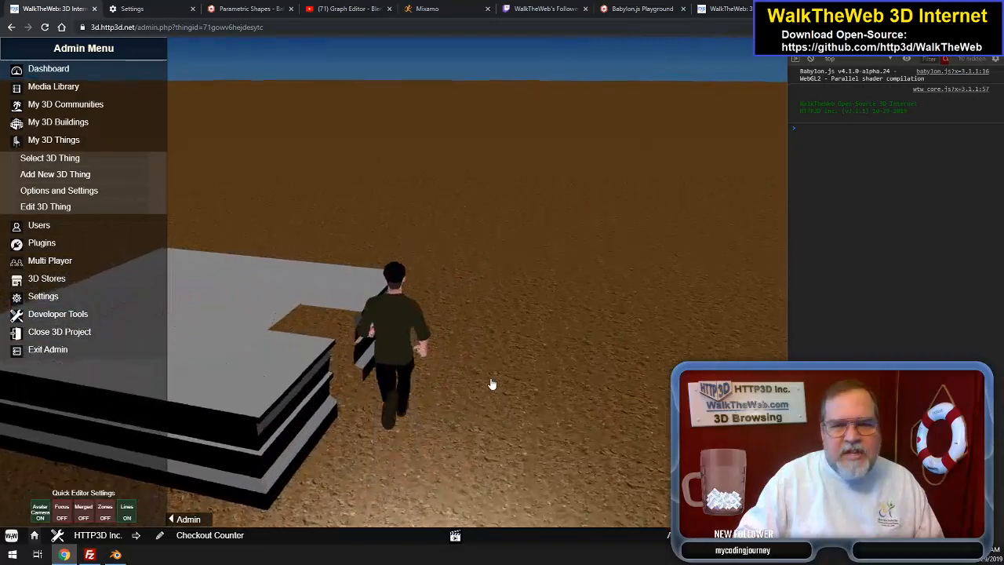
{"action": "key", "text": "a"}
{"action": "key", "text": "d"}
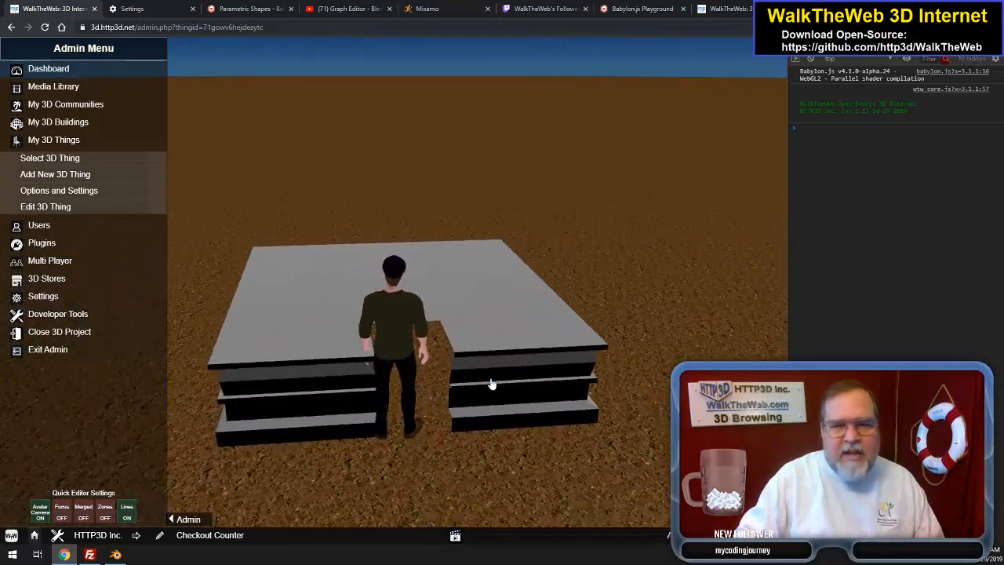
{"action": "key", "text": "w"}
{"action": "key", "text": "s"}
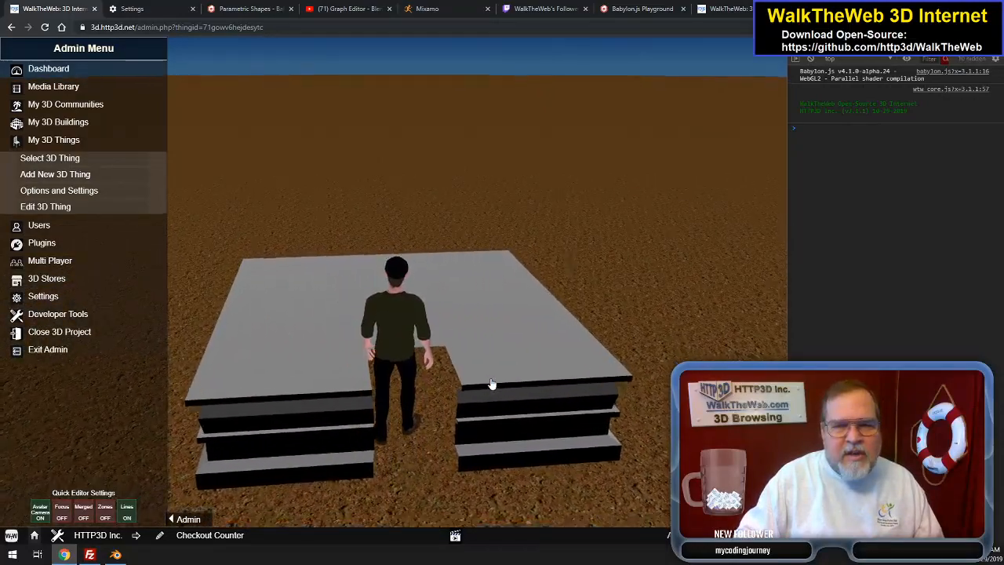
{"action": "key", "text": "w"}
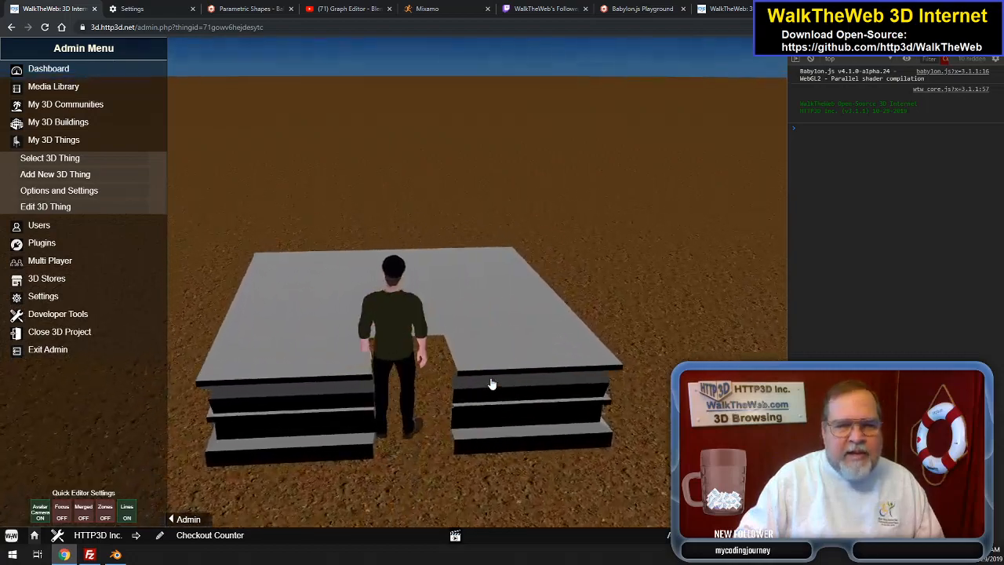
{"action": "key", "text": "s"}
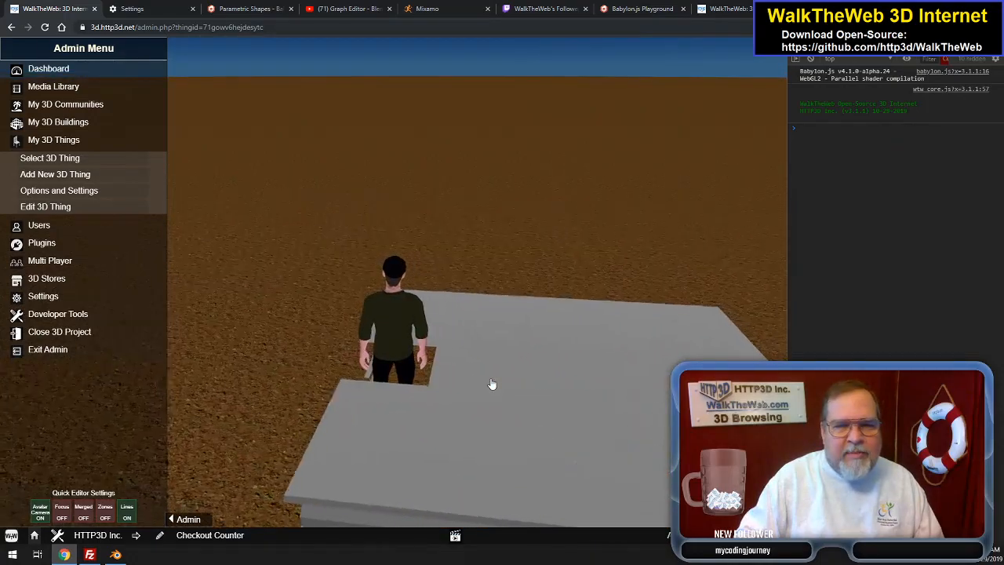
{"action": "key", "text": "a"}
{"action": "key", "text": "w"}
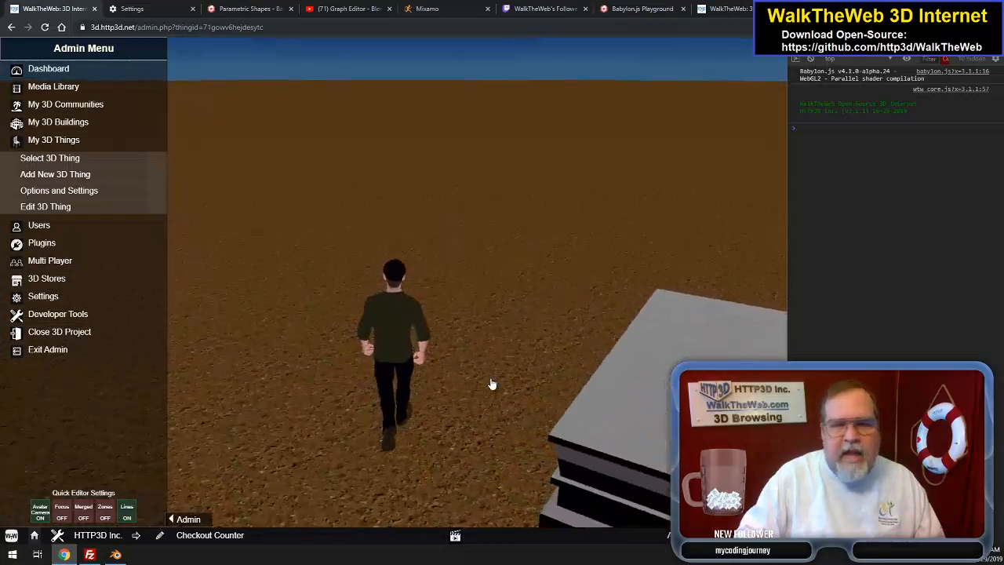
{"action": "key", "text": "d"}
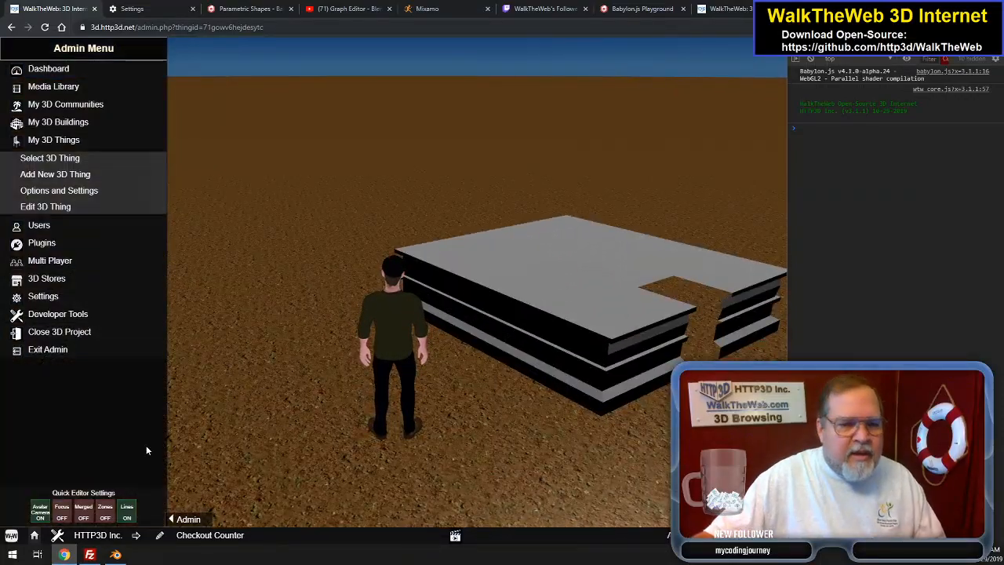
- Switch to Blender and enter Edit Mode on the checkout counter mesh
{"action": "left_click", "coordinate": [115, 555]}
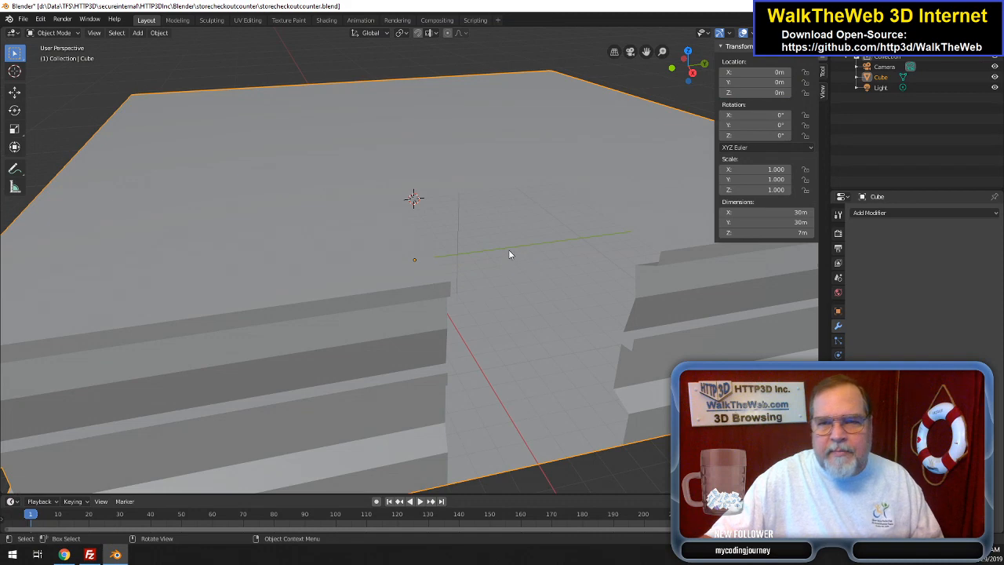
{"action": "key", "text": "Tab"}
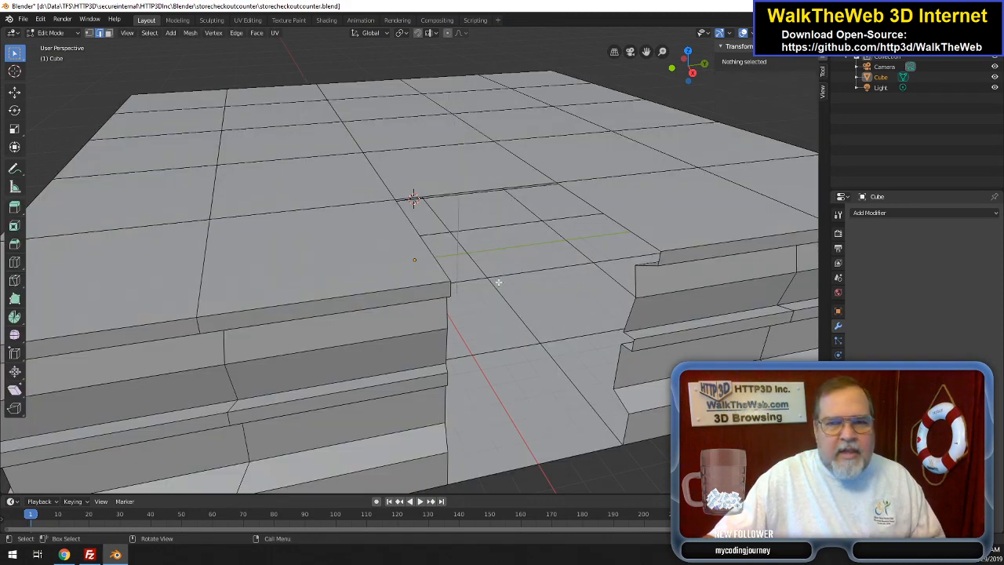
{"action": "scroll", "coordinate": [608, 341], "scroll_direction": "down", "scroll_amount": 3}
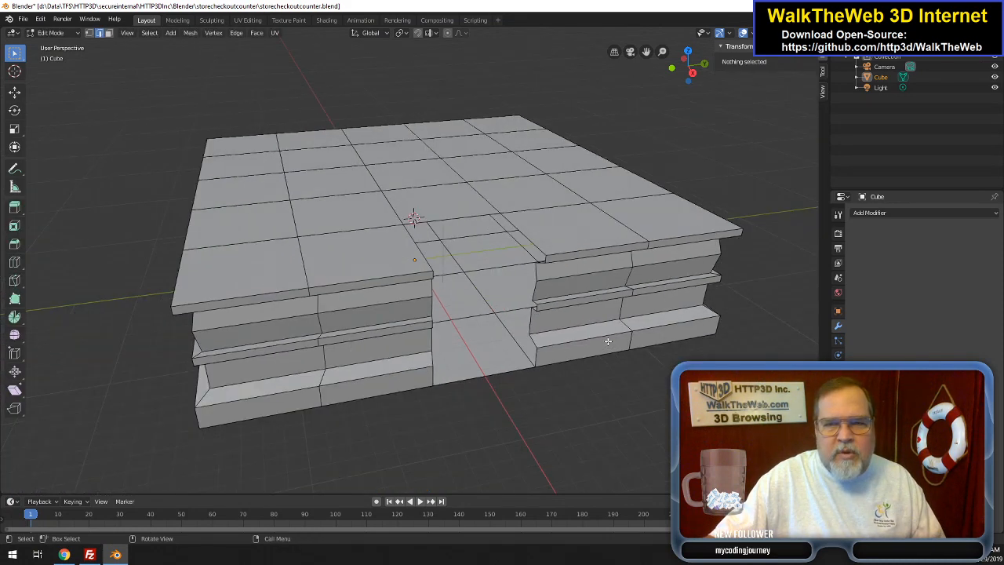
{"action": "scroll", "coordinate": [607, 341], "scroll_direction": "up", "scroll_amount": 1}
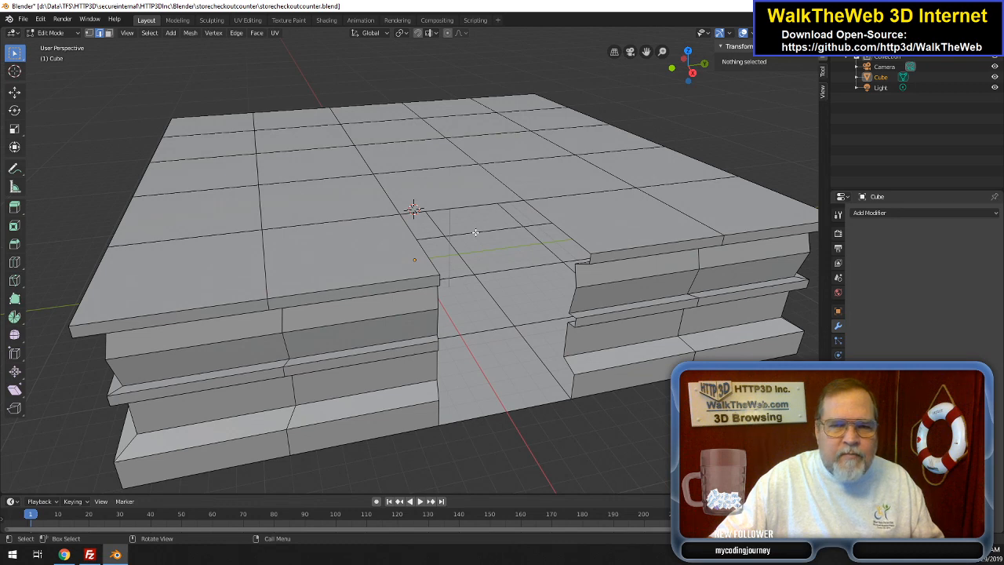
{"action": "scroll", "coordinate": [475, 232], "scroll_direction": "down", "scroll_amount": 2}
{"action": "scroll", "coordinate": [476, 232], "scroll_direction": "up", "scroll_amount": 2}
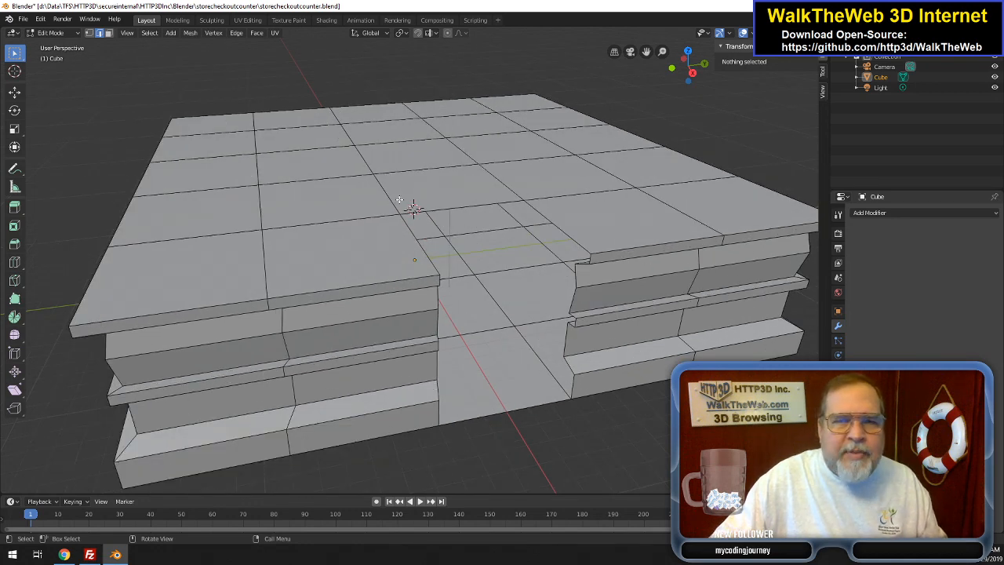
{"action": "left_click", "coordinate": [108, 33]}
{"action": "left_click", "coordinate": [303, 139]}
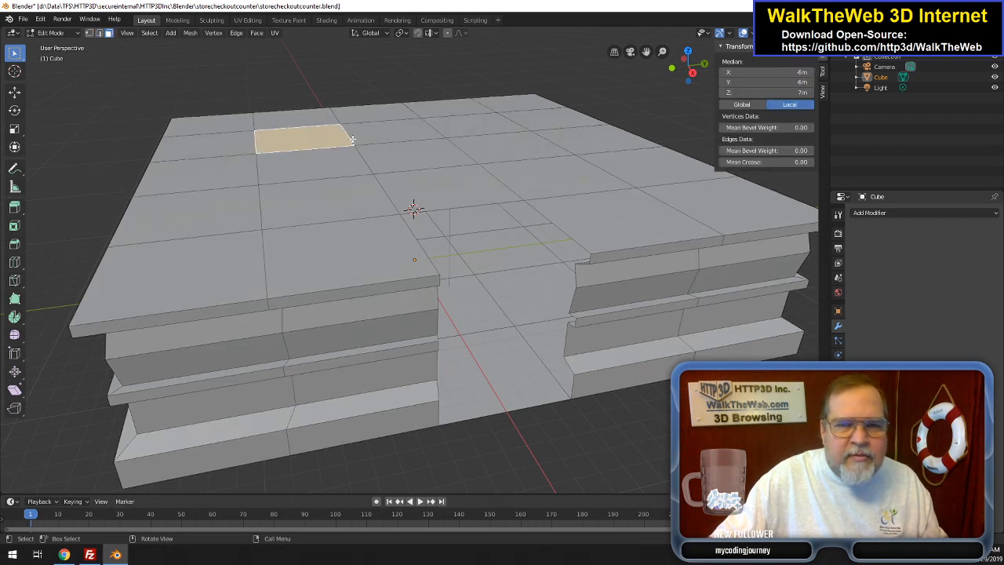
{"action": "left_click", "coordinate": [392, 133], "text": "shift"}
{"action": "left_click", "coordinate": [475, 125], "text": "shift"}
{"action": "left_click", "coordinate": [478, 151], "text": "shift"}
{"action": "left_click", "coordinate": [426, 157], "text": "shift"}
{"action": "left_click", "coordinate": [337, 162], "text": "shift"}
{"action": "left_click", "coordinate": [341, 201], "text": "shift"}
{"action": "left_click", "coordinate": [447, 191], "text": "shift"}
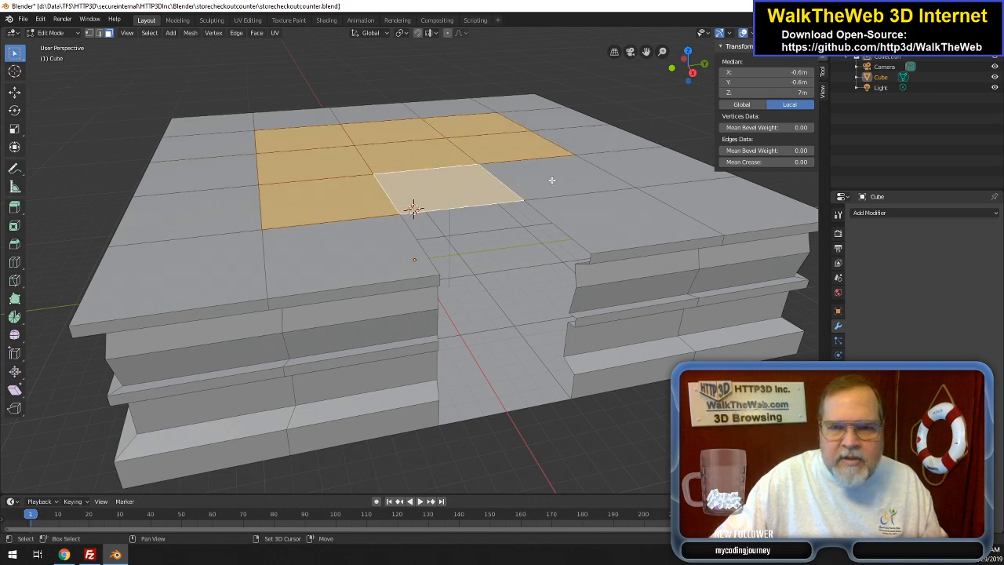
{"action": "left_click", "coordinate": [549, 180], "text": "shift"}
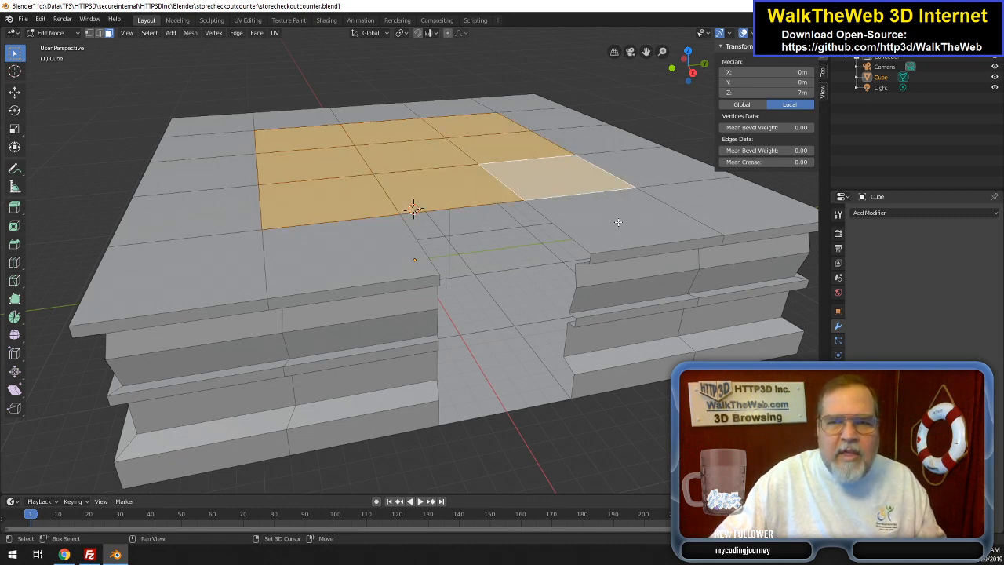
{"action": "left_click", "coordinate": [618, 222], "text": "shift"}
{"action": "left_click", "coordinate": [366, 248], "text": "shift"}
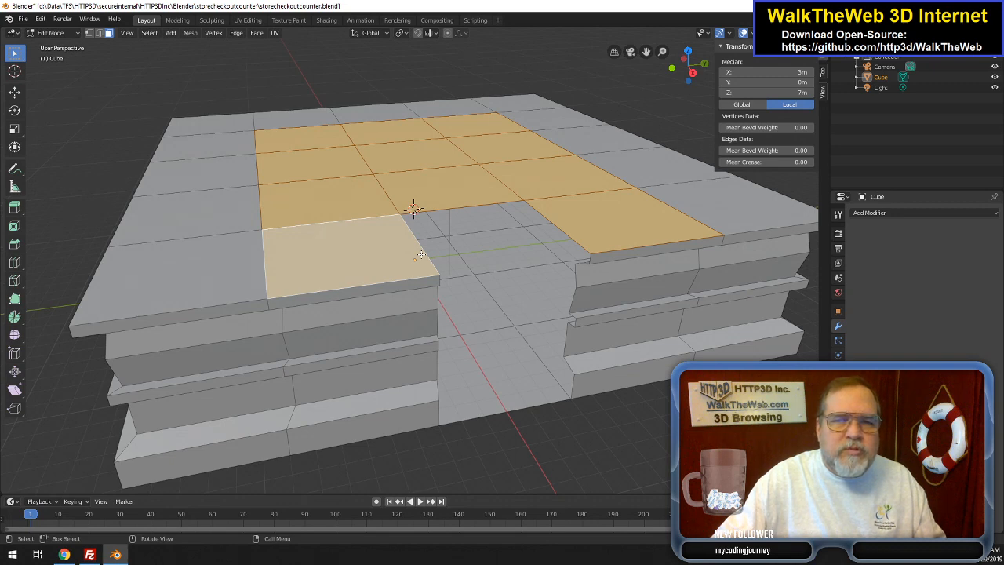
{"action": "left_click", "coordinate": [386, 243], "text": "shift"}
{"action": "left_click", "coordinate": [609, 227], "text": "shift"}
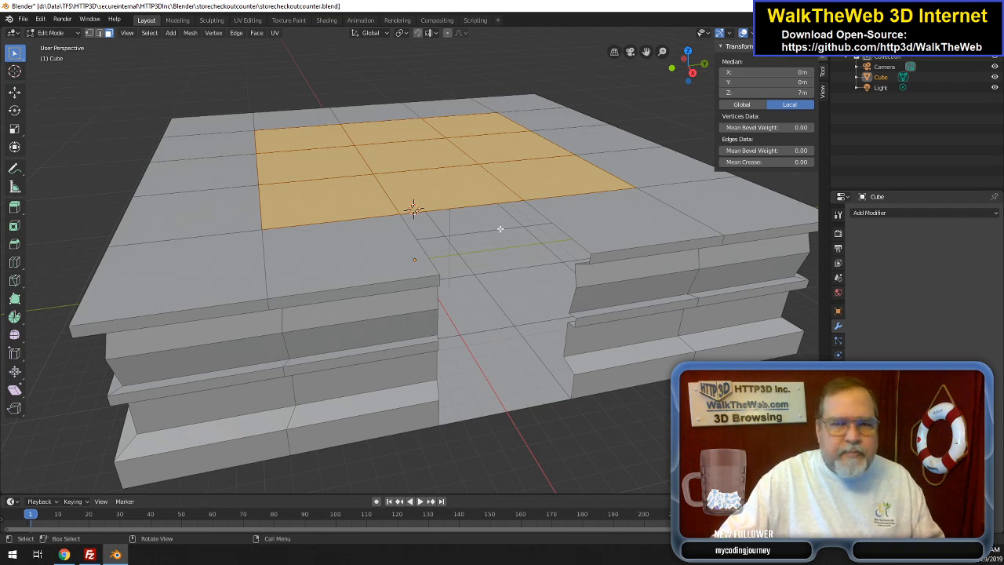
{"action": "key", "text": "x"}
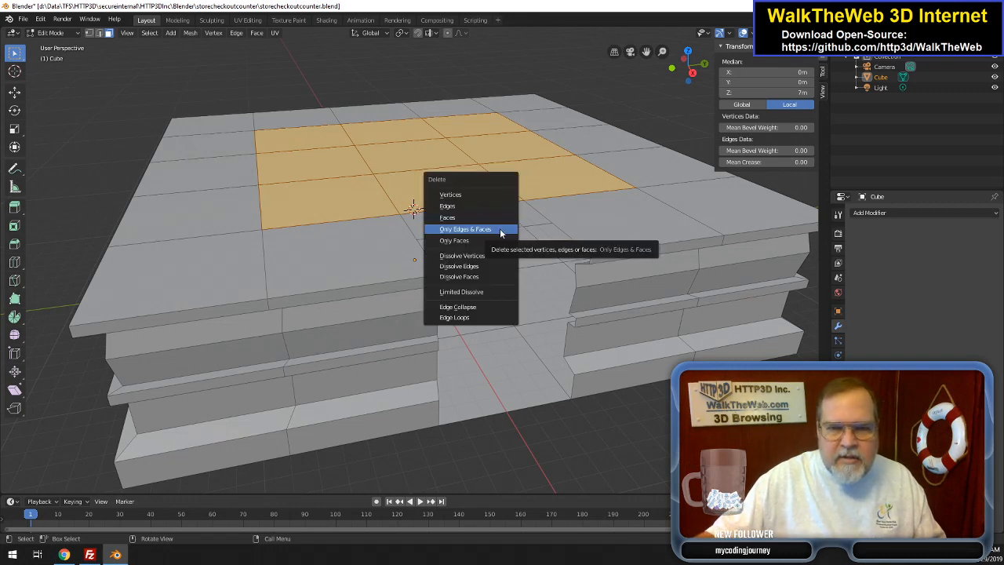
{"action": "key", "text": "Escape"}
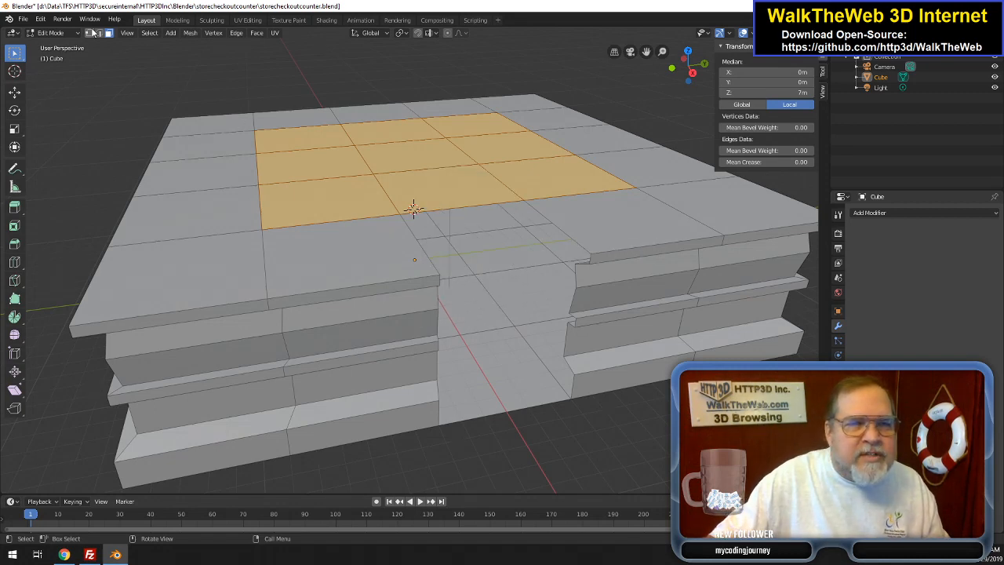
- Delete the four central vertices of the counter's top surface to open up its middle
{"action": "key", "text": "1"}
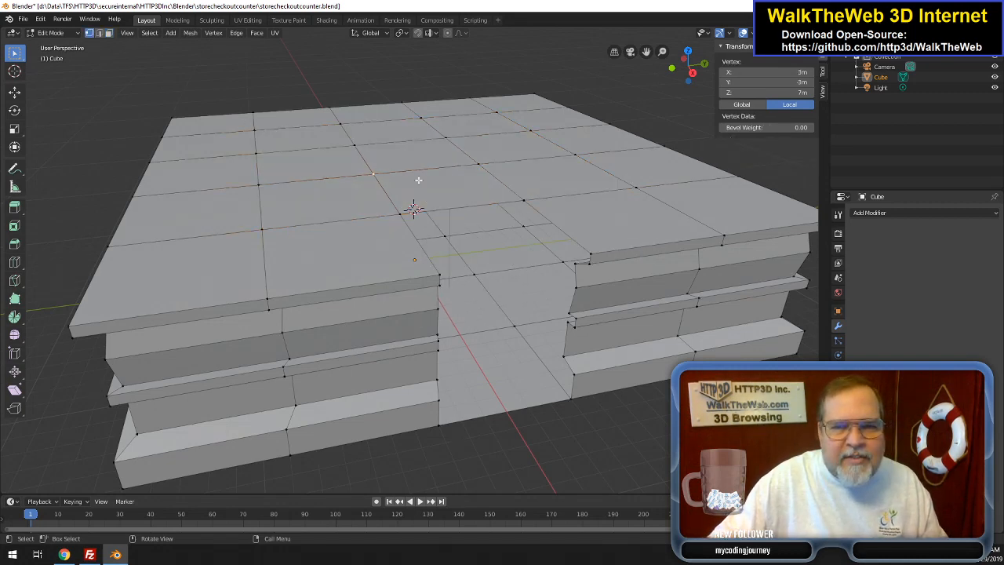
{"action": "left_click", "coordinate": [478, 164], "text": "shift"}
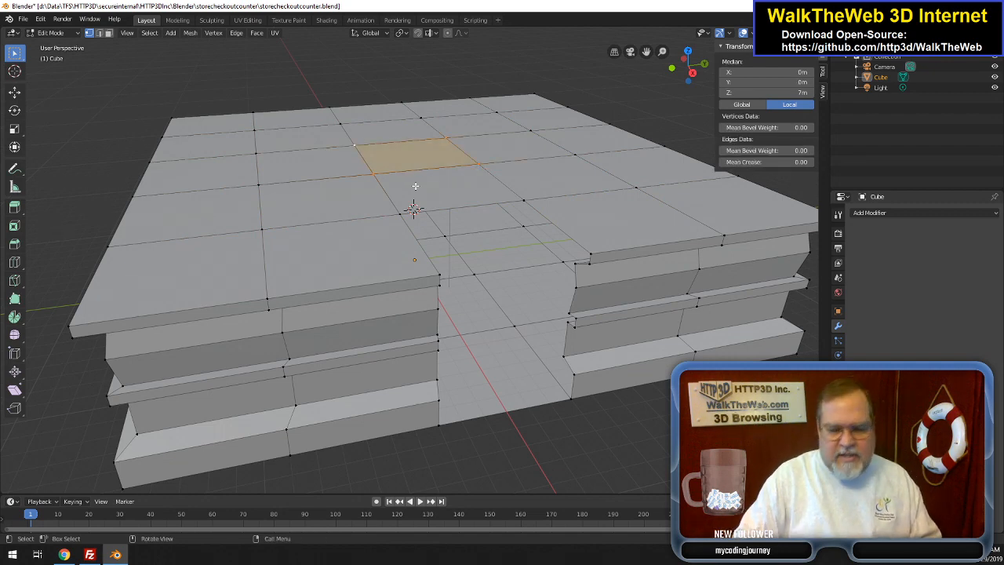
{"action": "key", "text": "x"}
{"action": "left_click", "coordinate": [383, 150]}
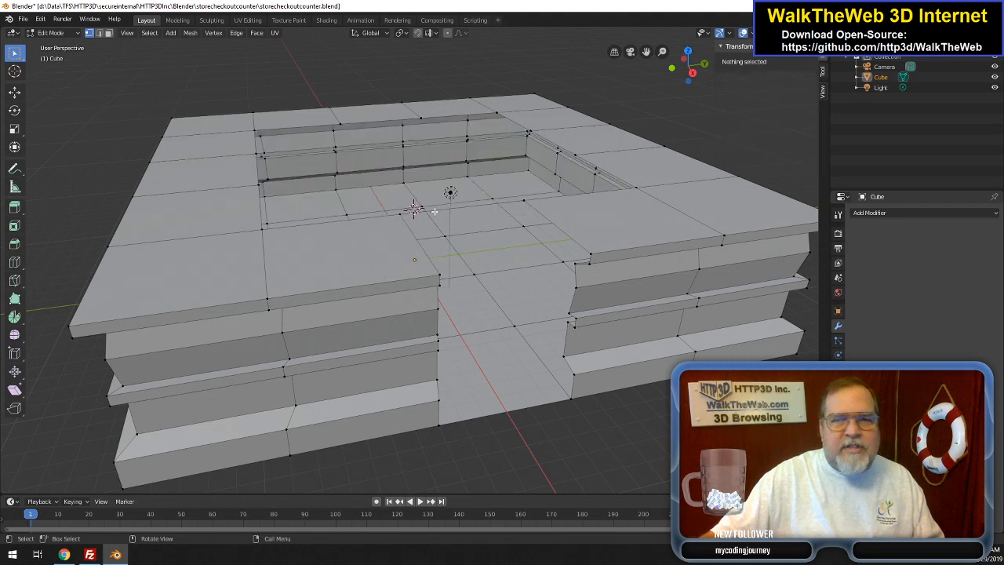
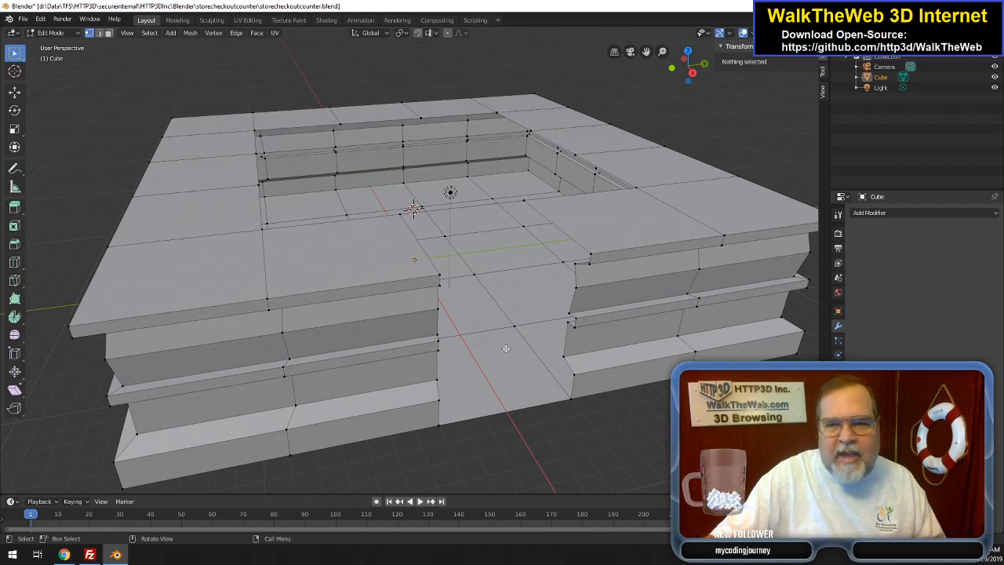
- In face selection mode, select the bottom faces in the side opening and the adjoining floor faces inside the counter
{"action": "left_click", "coordinate": [108, 33]}
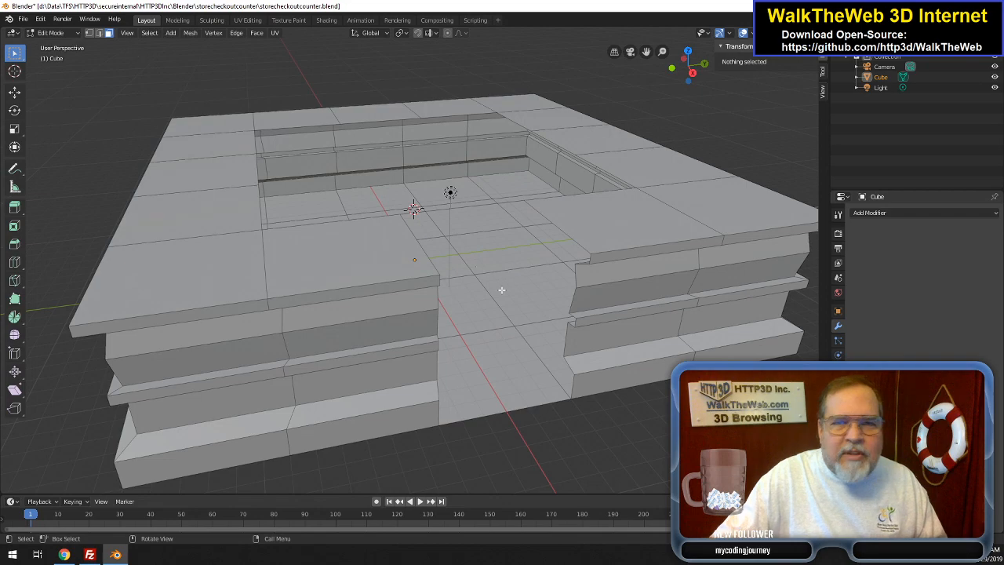
{"action": "left_click", "coordinate": [484, 353]}
{"action": "left_click", "coordinate": [548, 354], "text": "shift"}
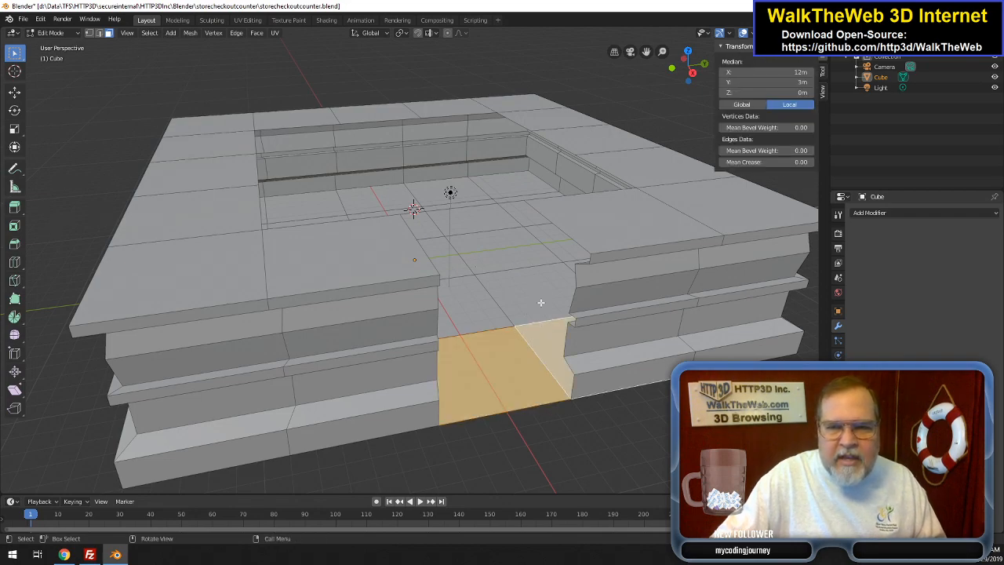
{"action": "left_click_drag", "start_coordinate": [686, 79], "coordinate": [578, 130]}
{"action": "left_click_drag", "start_coordinate": [439, 148], "coordinate": [356, 132]}
{"action": "left_click", "coordinate": [353, 131], "text": "shift"}
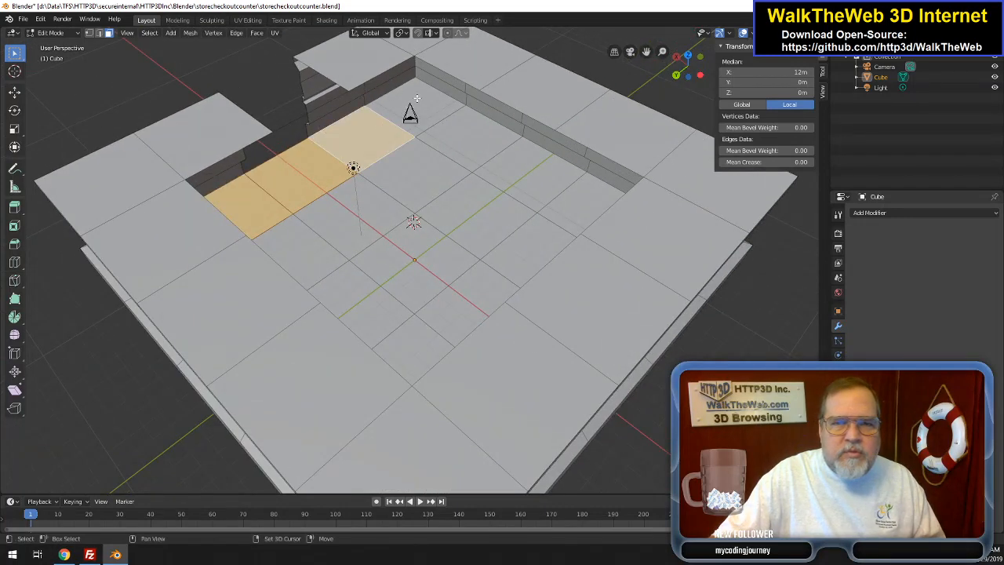
{"action": "left_click", "coordinate": [416, 99], "text": "shift"}
{"action": "left_click", "coordinate": [467, 139], "text": "shift"}
- Add all remaining floor faces inside the counter and its side opening to the face selection
{"action": "key", "text": "c"}
{"action": "mouse_move", "coordinate": [408, 181]}
{"action": "left_mouse_down"}
{"action": "mouse_move", "coordinate": [502, 186]}
{"action": "mouse_move", "coordinate": [518, 206]}
{"action": "mouse_move", "coordinate": [393, 316]}
{"action": "mouse_move", "coordinate": [338, 233]}
{"action": "left_mouse_up"}
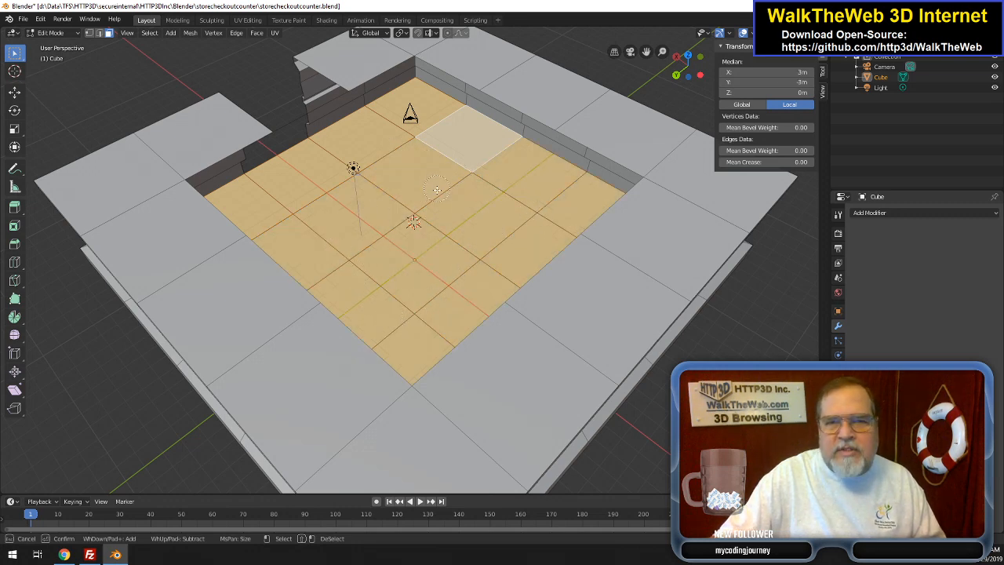
{"action": "right_click", "coordinate": [471, 189]}
{"action": "left_click_drag", "start_coordinate": [703, 83], "coordinate": [637, 56]}
{"action": "key", "text": "c"}
{"action": "mouse_move", "coordinate": [288, 172]}
{"action": "left_mouse_down"}
{"action": "mouse_move", "coordinate": [440, 161]}
{"action": "mouse_move", "coordinate": [510, 173]}
{"action": "mouse_move", "coordinate": [541, 200]}
{"action": "mouse_move", "coordinate": [549, 248]}
{"action": "left_mouse_up"}
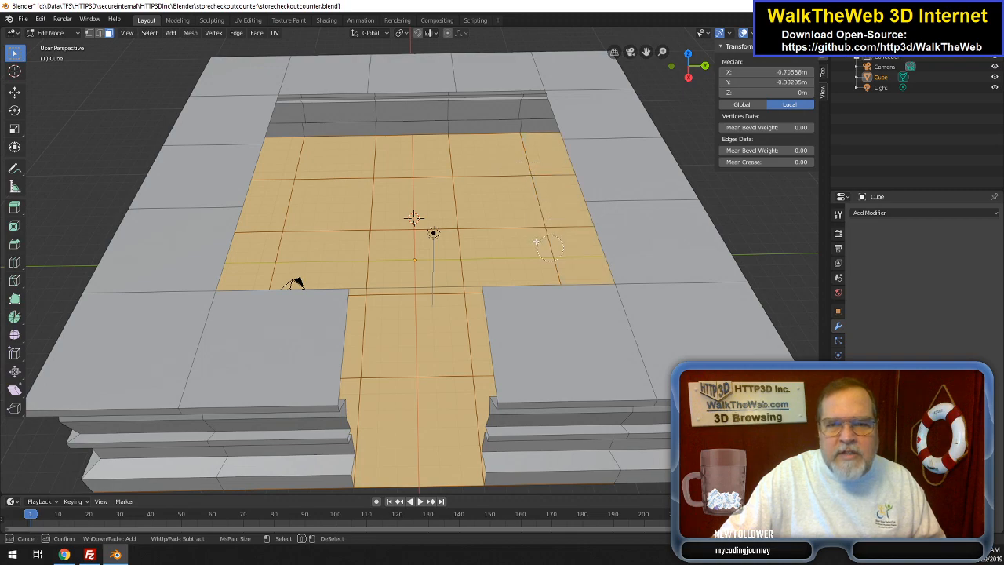
{"action": "key", "text": "Escape"}
{"action": "left_click_drag", "start_coordinate": [695, 72], "coordinate": [816, 72]}
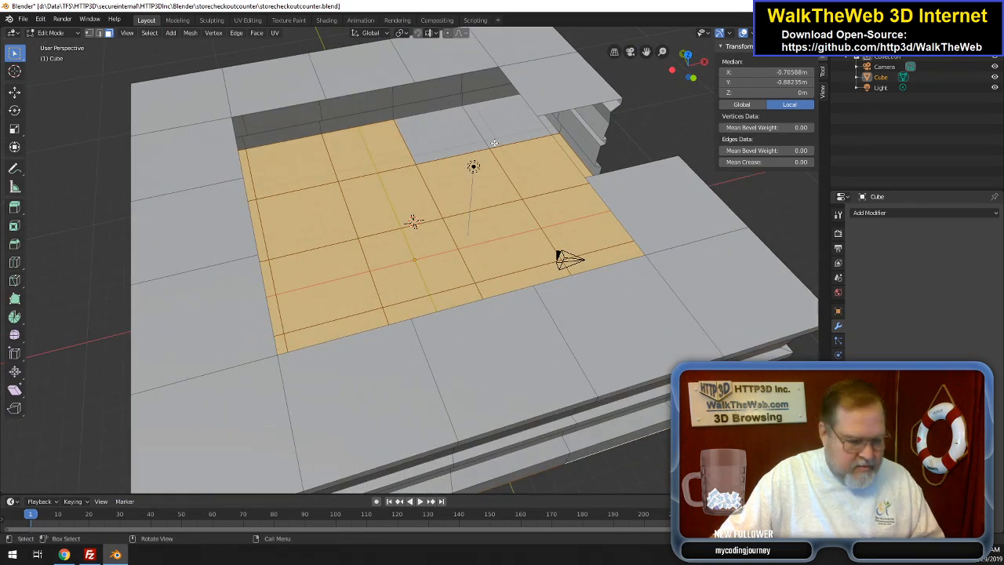
{"action": "key", "text": "a"}
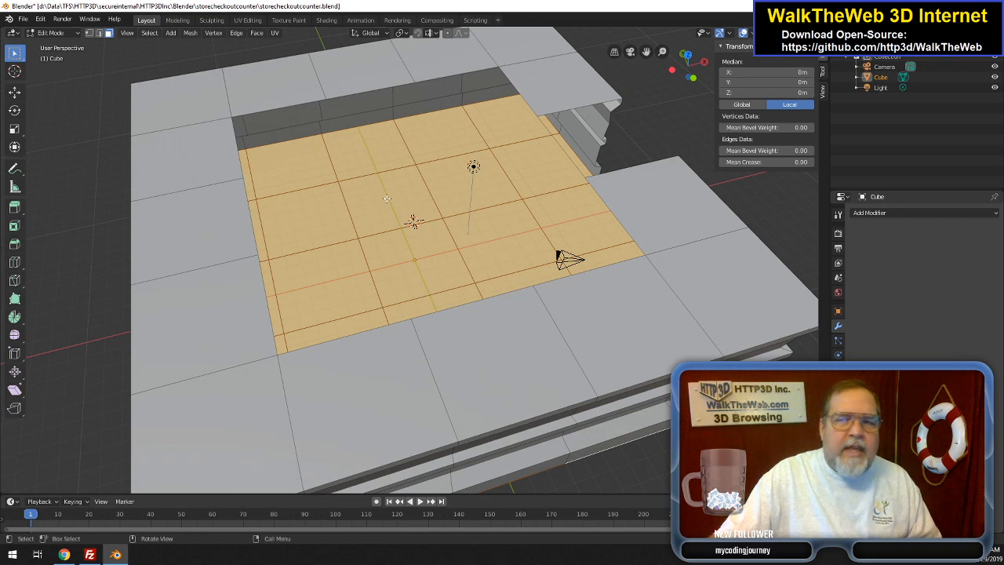
{"action": "key", "text": "n"}
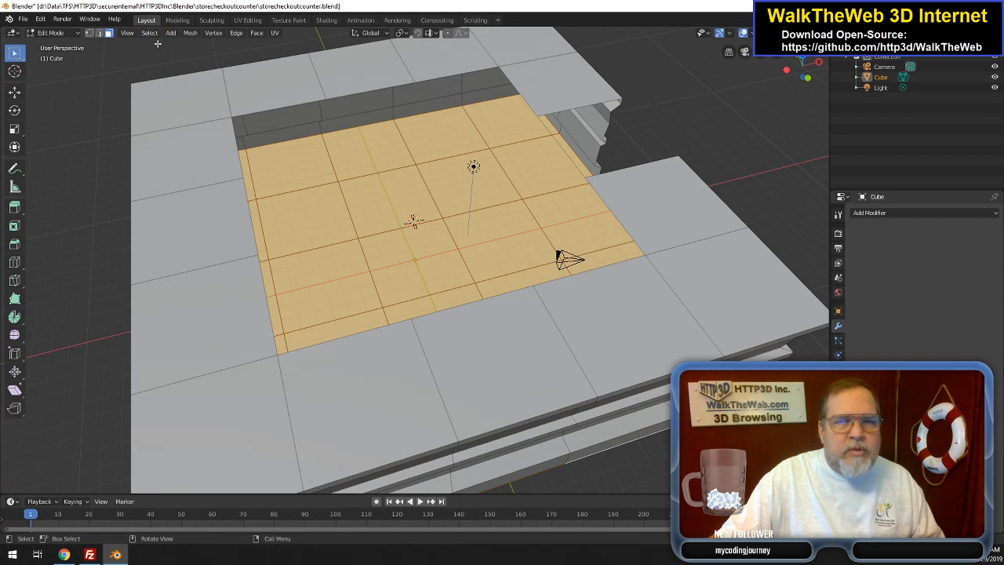
{"action": "key", "text": "n"}
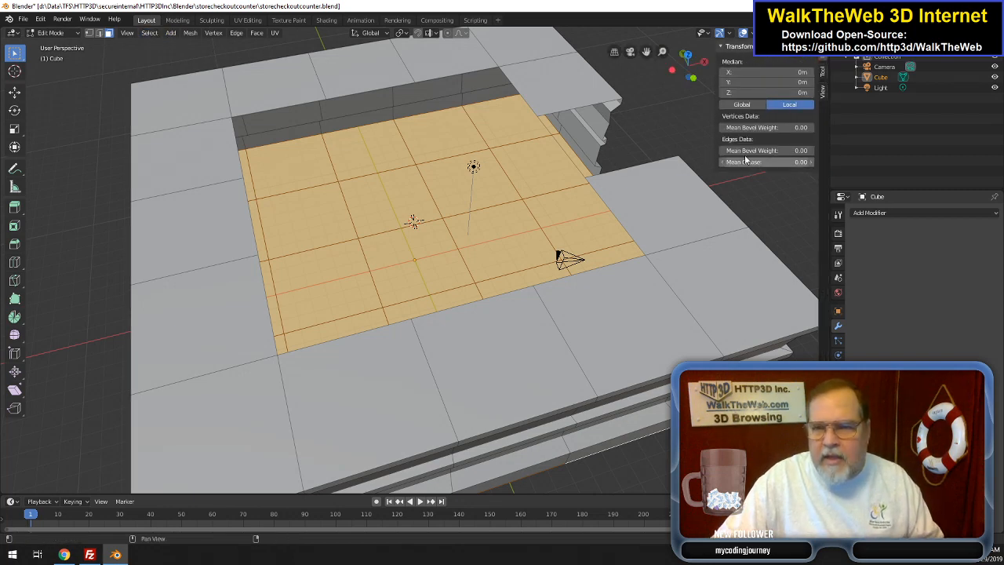
{"action": "left_click", "coordinate": [758, 106]}
{"action": "left_click", "coordinate": [794, 105]}
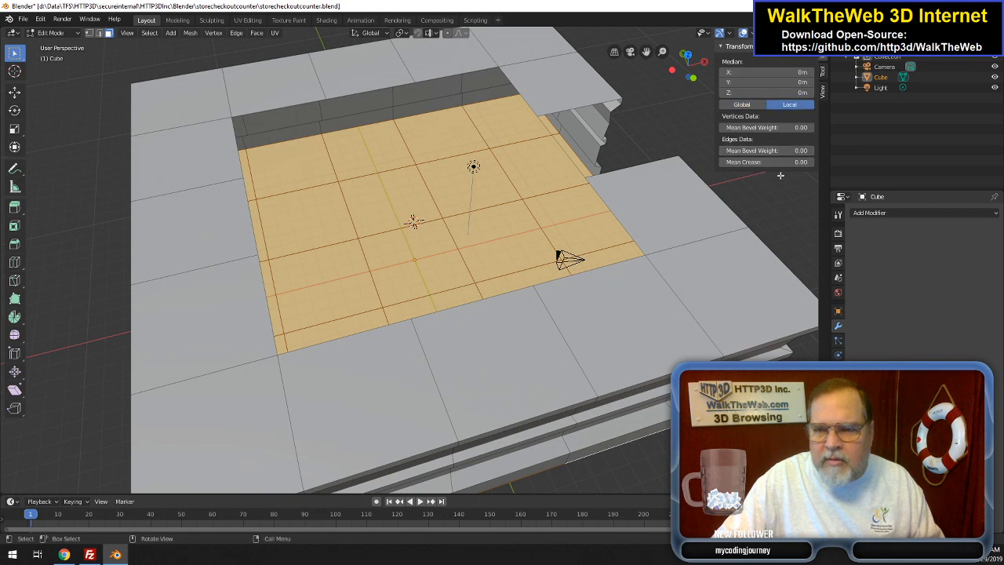
{"action": "left_click", "coordinate": [839, 312]}
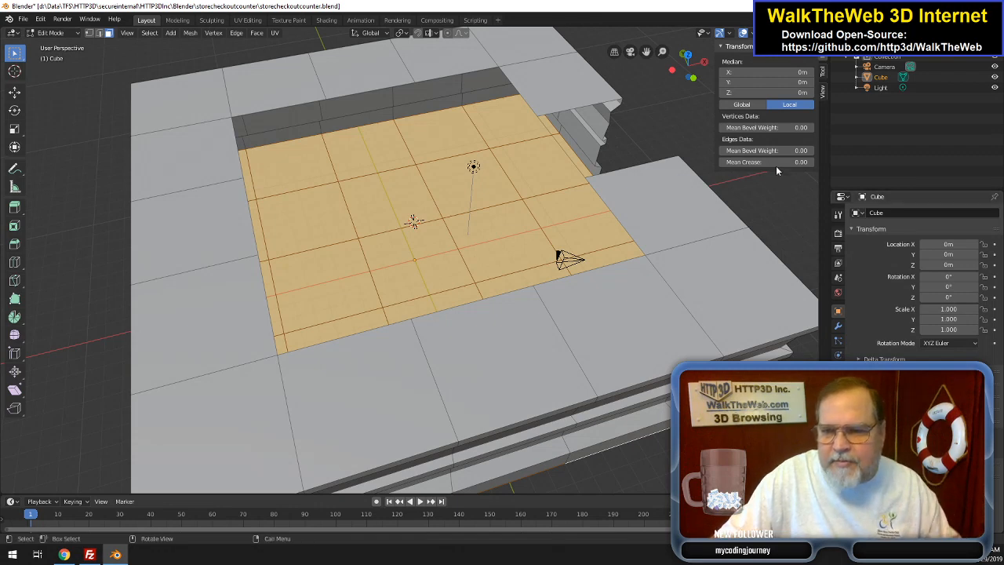
{"action": "left_click", "coordinate": [729, 33]}
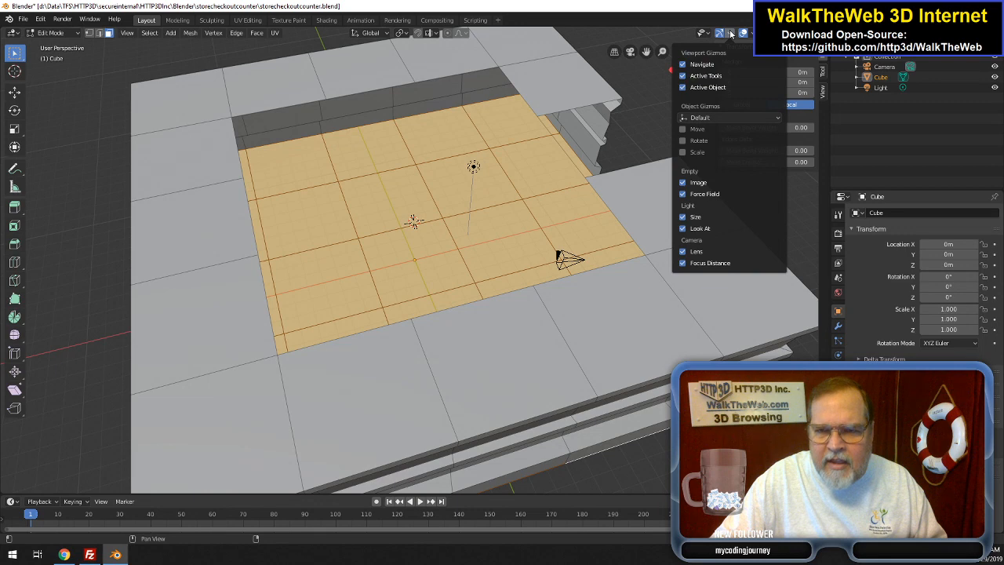
{"action": "mouse_move", "coordinate": [711, 34]}
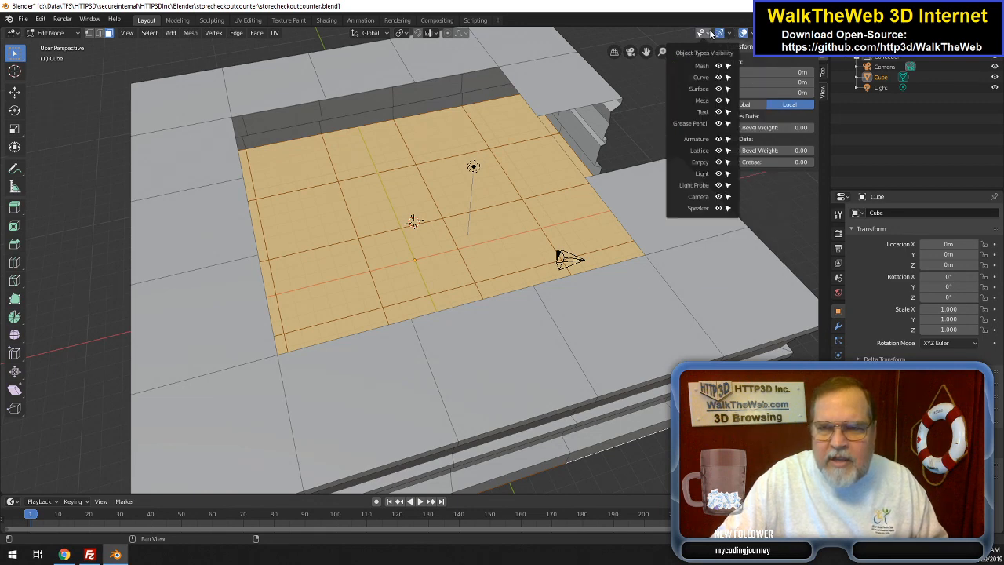
- Display the mesh's face normals in the viewport and flip the normals of the selected floor faces
{"action": "left_click", "coordinate": [751, 34]}
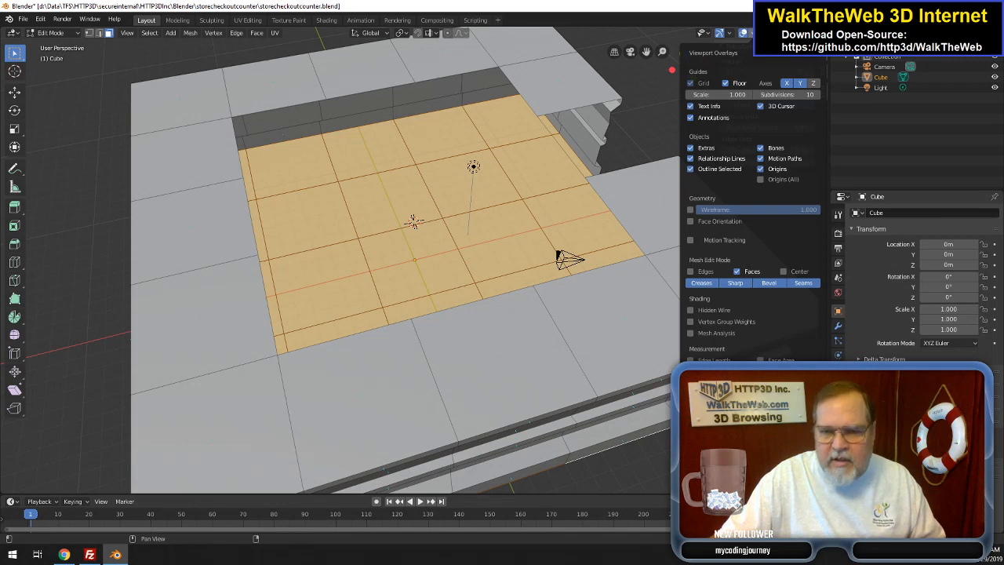
{"action": "left_click_drag", "start_coordinate": [777, 399], "coordinate": [804, 400]}
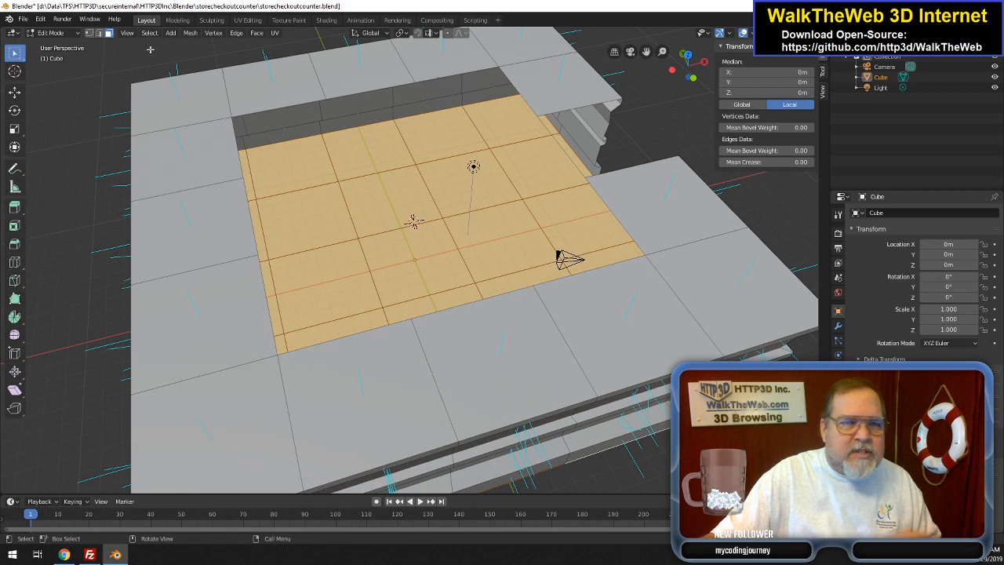
{"action": "left_click", "coordinate": [253, 34]}
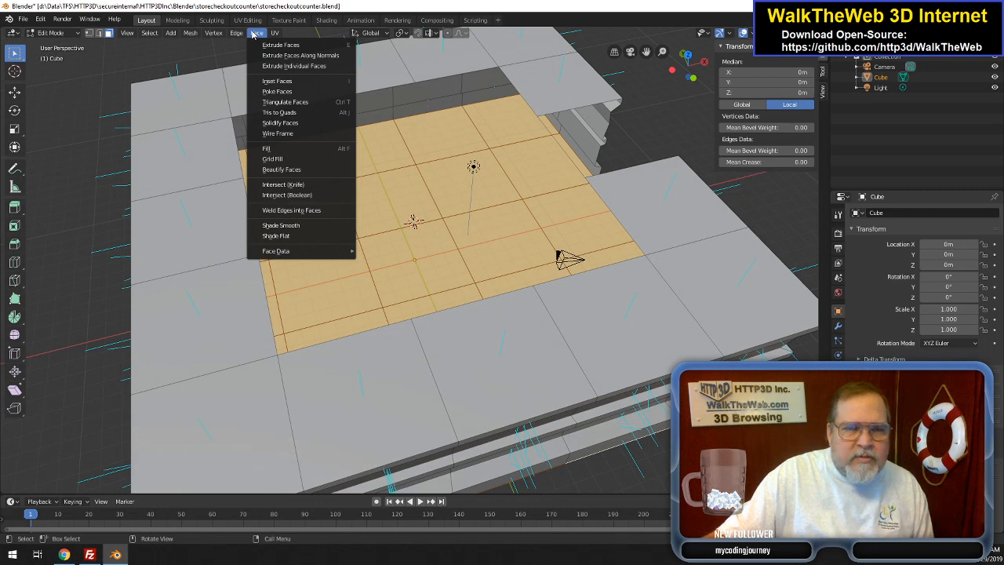
{"action": "mouse_move", "coordinate": [191, 36]}
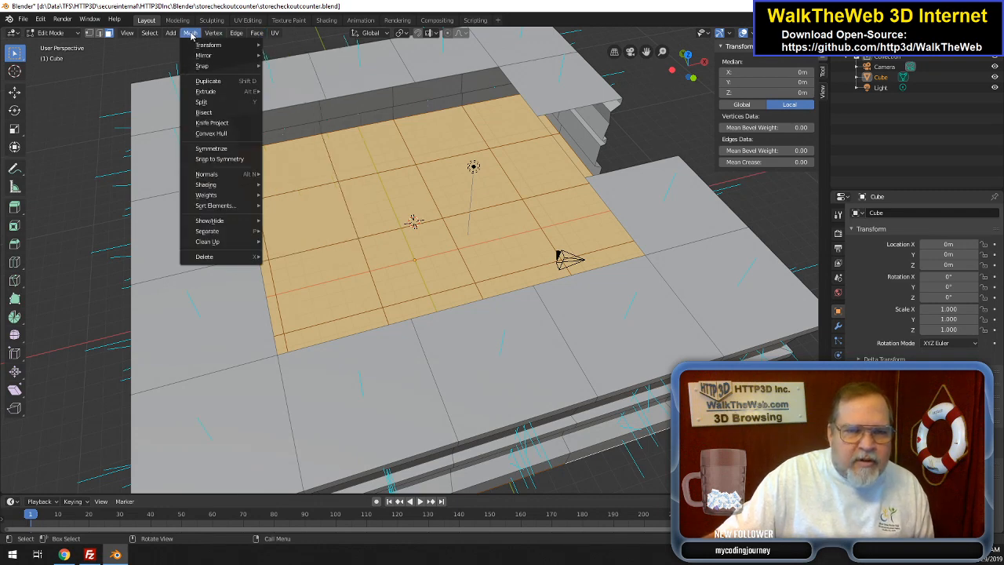
{"action": "mouse_move", "coordinate": [208, 173]}
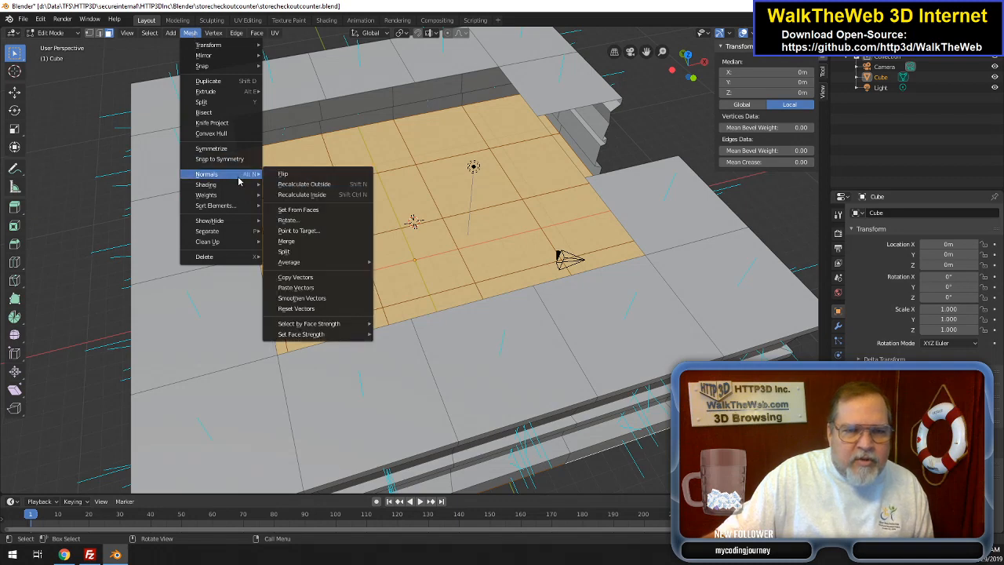
{"action": "left_click", "coordinate": [301, 175]}
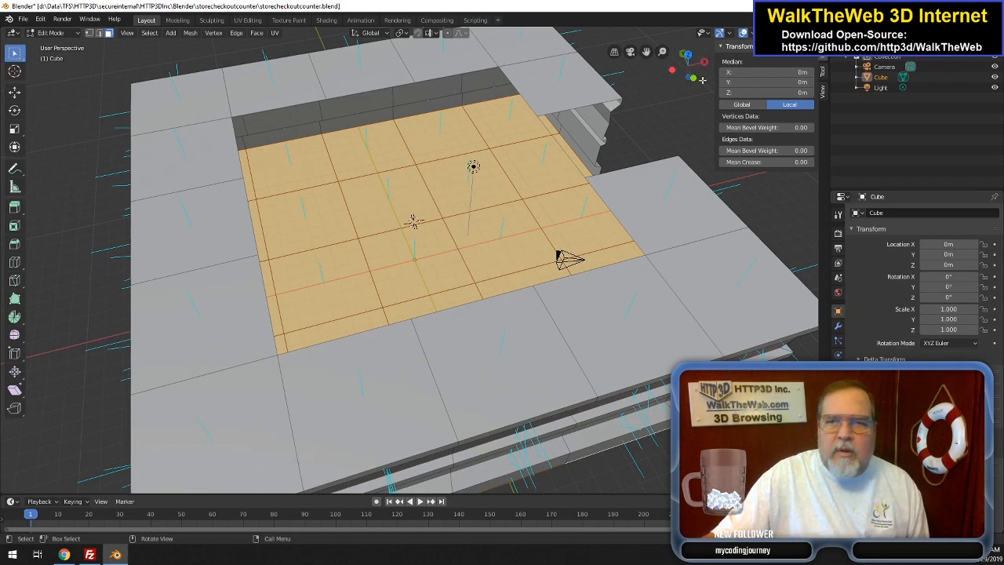
- Select the inner top edge on each side of the counter's opening and extrude both edges in place
{"action": "left_click_drag", "start_coordinate": [687, 72], "coordinate": [586, 73]}
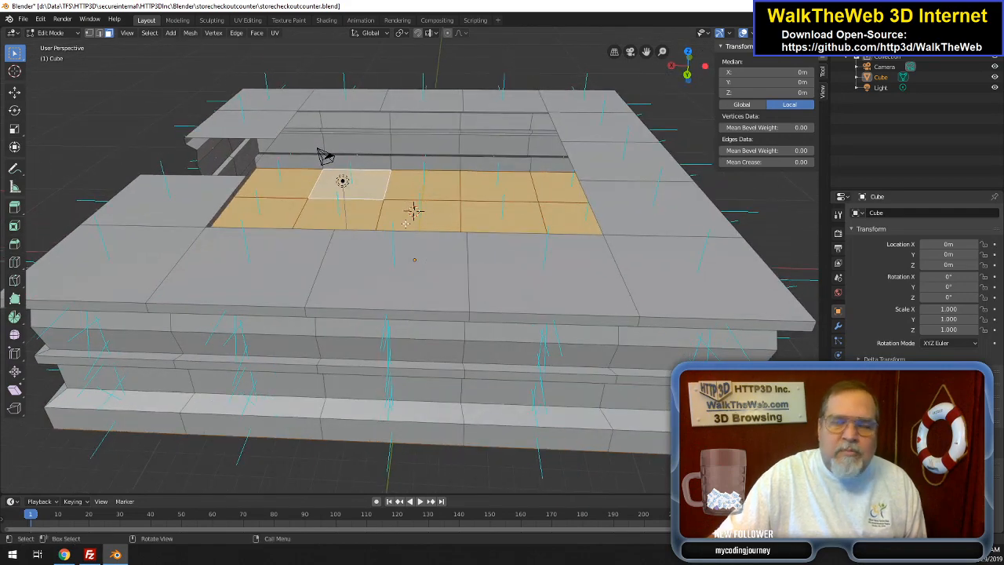
{"action": "left_click_drag", "start_coordinate": [694, 76], "coordinate": [792, 80]}
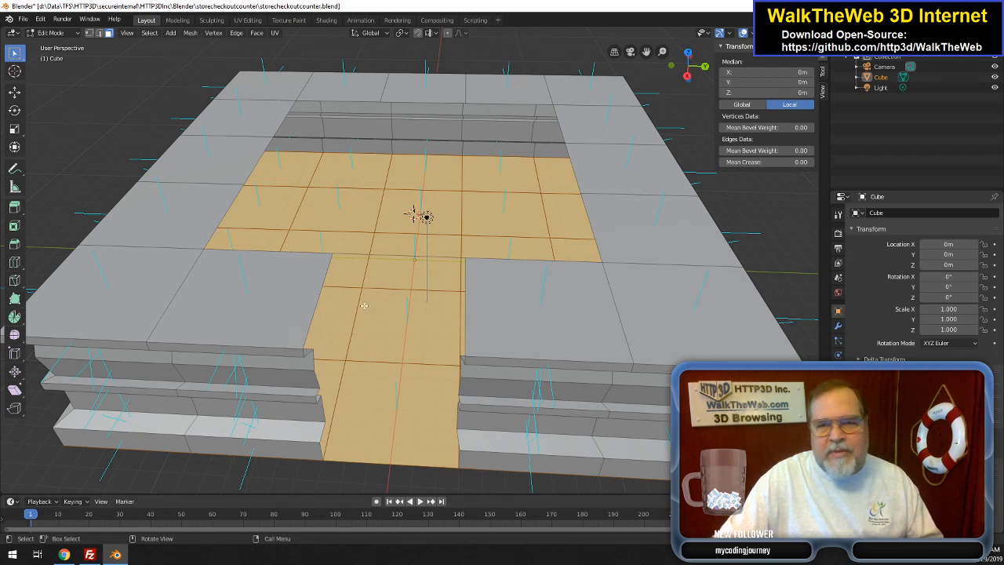
{"action": "key", "text": "2"}
{"action": "left_click", "coordinate": [295, 253]}
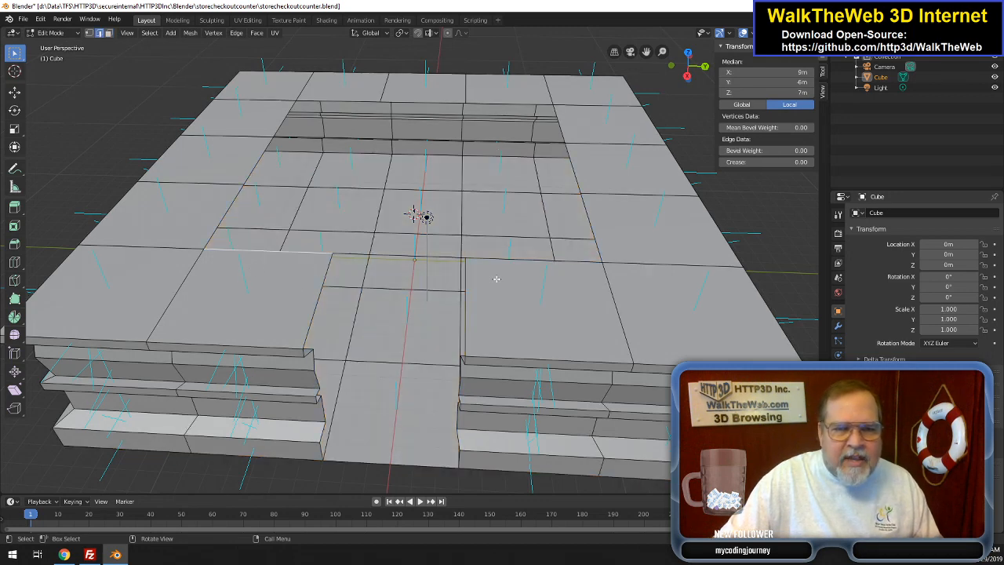
{"action": "left_click", "coordinate": [518, 263], "text": "shift"}
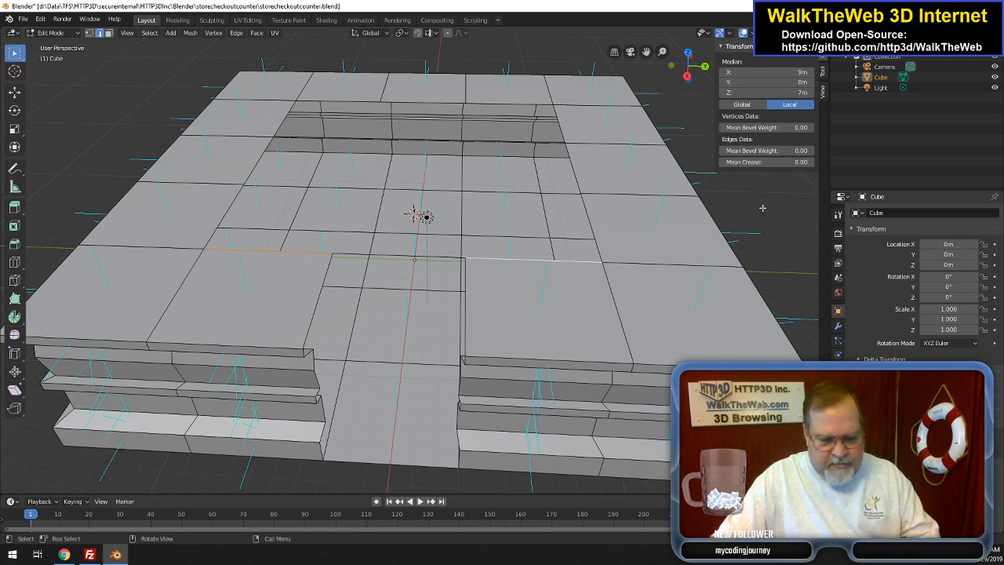
{"action": "key", "text": "n"}
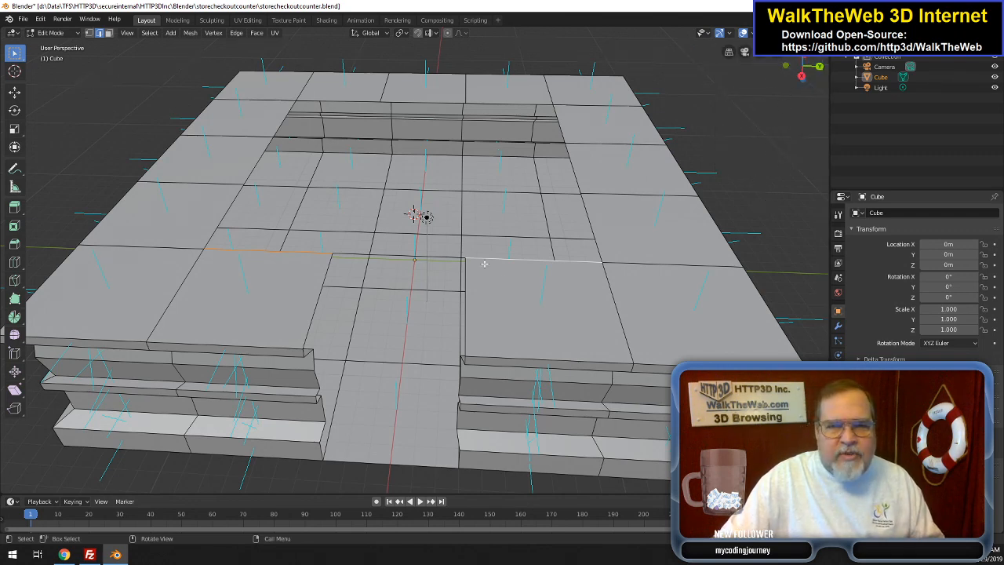
{"action": "key", "text": "e"}
{"action": "right_click", "coordinate": [375, 334]}
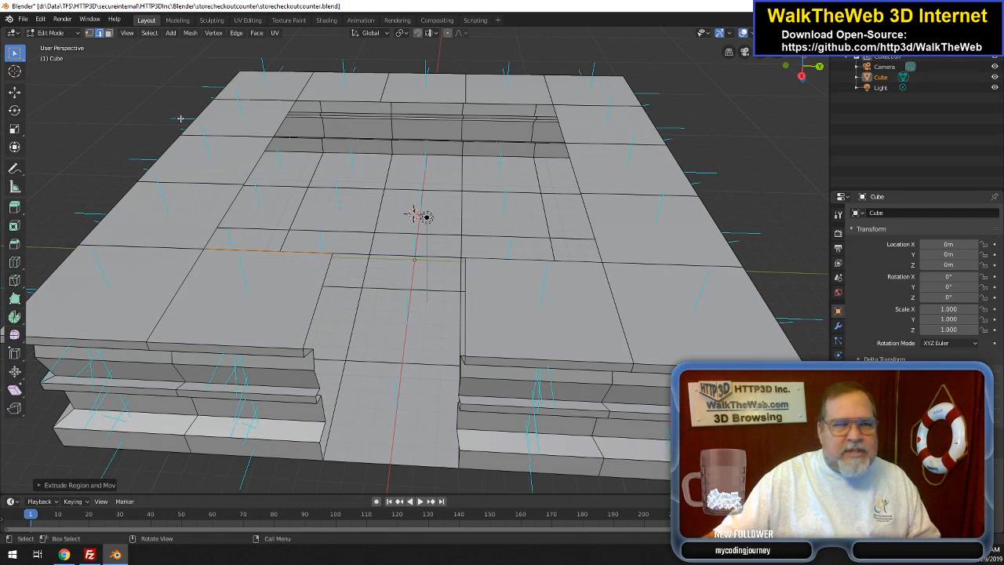
- In vertex selection mode, try moving the two extruded edges 4.5 m outward along the X axis
{"action": "left_click", "coordinate": [92, 35]}
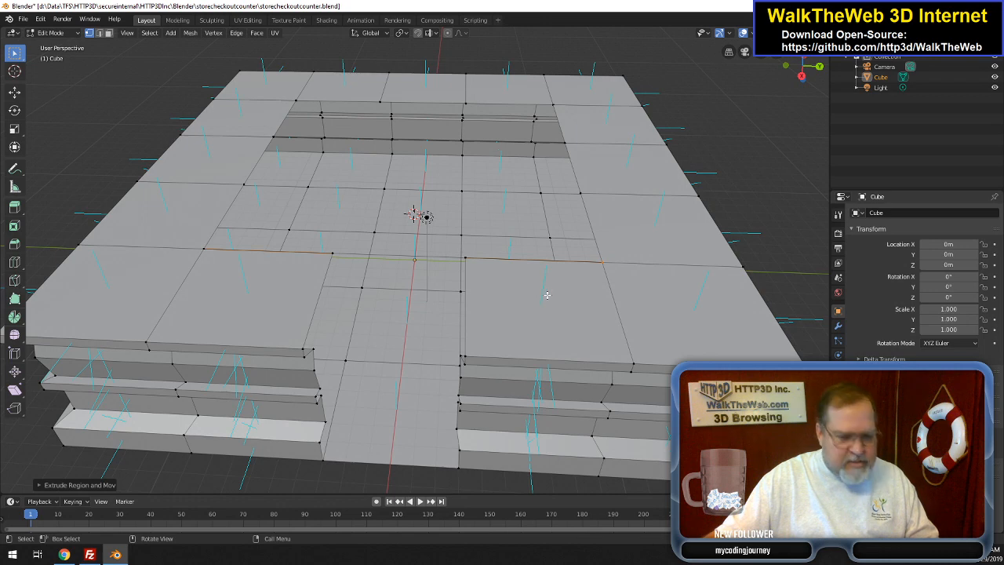
{"action": "key", "text": "e"}
{"action": "key", "text": "x"}
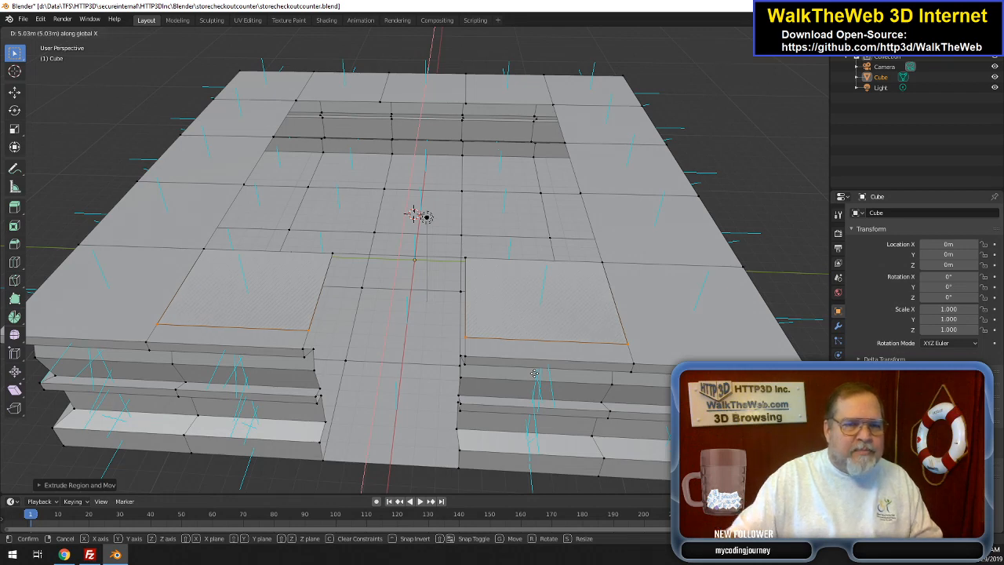
{"action": "type", "text": "5"}
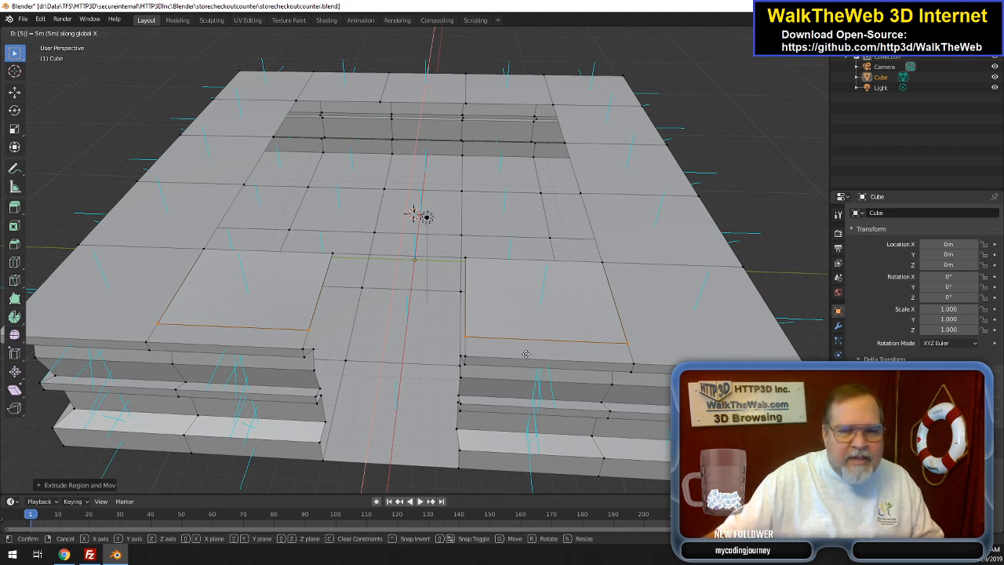
{"action": "key", "text": "BackSpace"}
{"action": "type", "text": "4"}
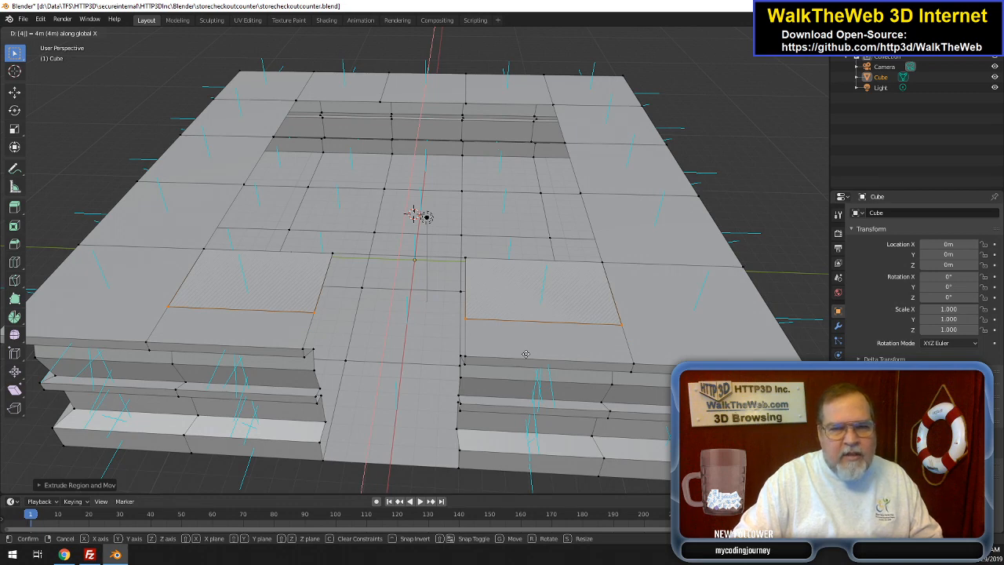
{"action": "type", "text": ".5"}
{"action": "key", "text": "Return"}
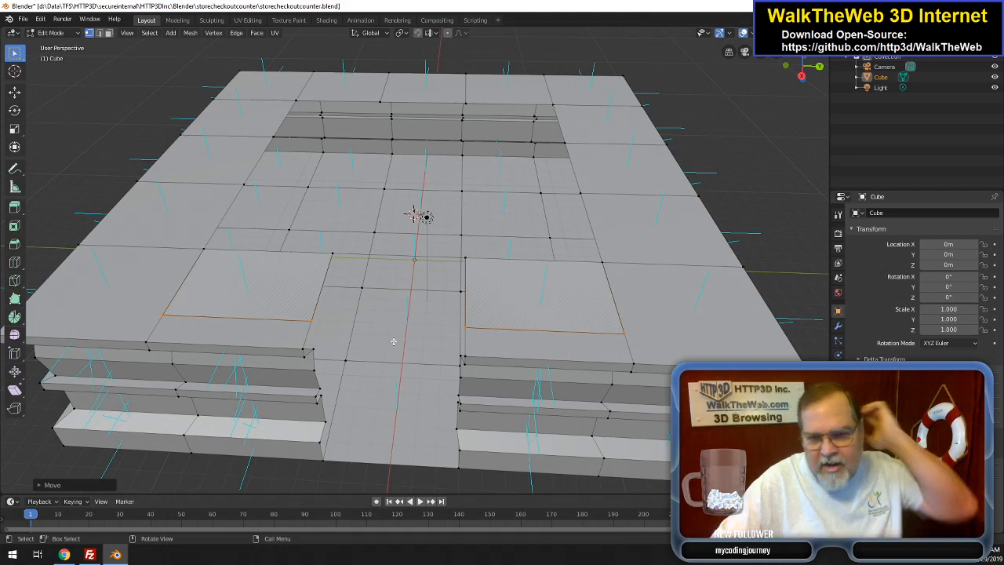
- Undo the last move and move the two extruded edges 4 m outward along the X axis instead
{"action": "left_click_drag", "start_coordinate": [812, 73], "coordinate": [785, 78]}
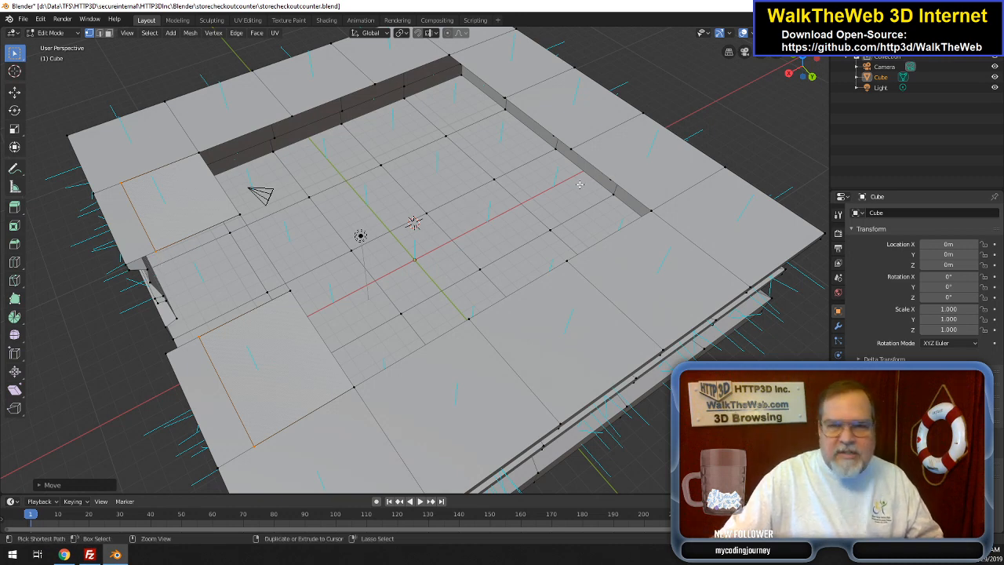
{"action": "left_click", "coordinate": [526, 193]}
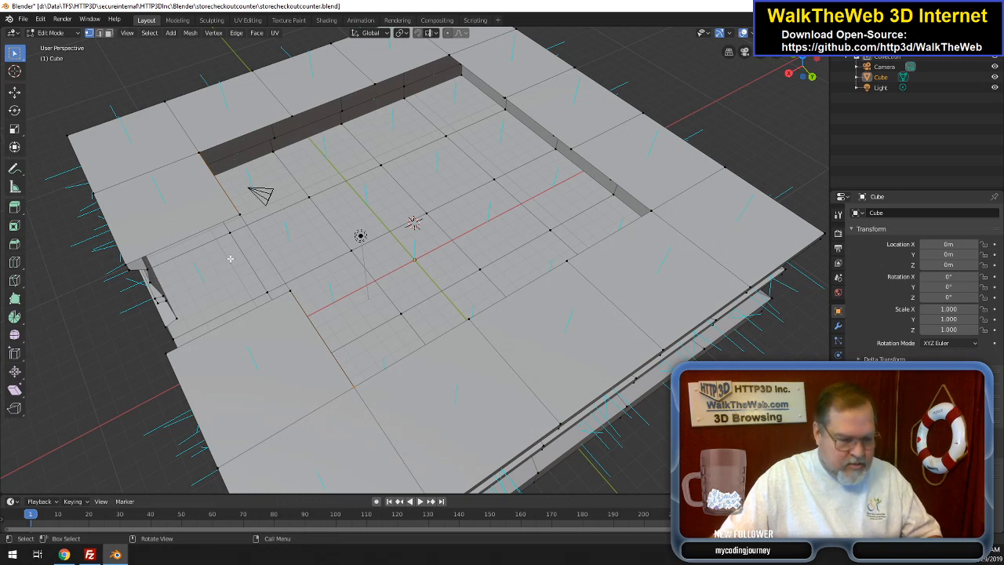
{"action": "left_click", "coordinate": [230, 259], "text": "alt"}
{"action": "key", "text": "g"}
{"action": "key", "text": "x"}
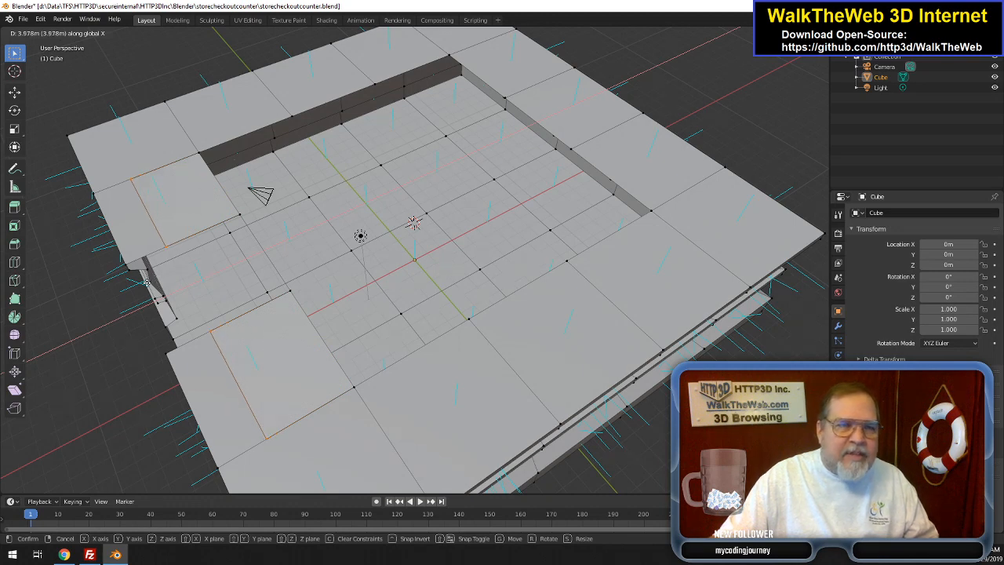
{"action": "type", "text": "4"}
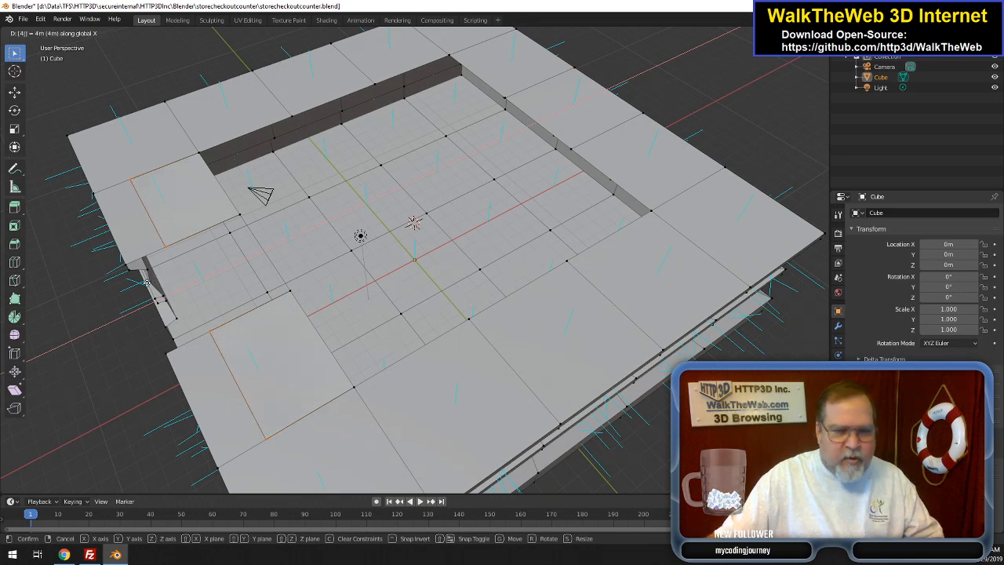
{"action": "key", "text": "Return"}
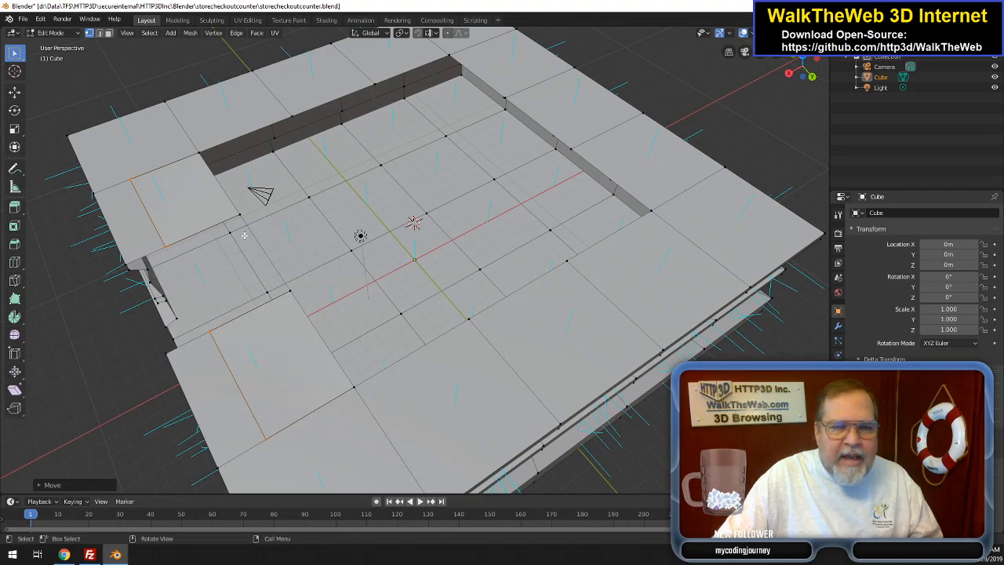
- Identify the overlapping original top faces beside the opening, and delete their inner corner vertices in vertex selection mode
{"action": "left_click_drag", "start_coordinate": [814, 75], "coordinate": [850, 49]}
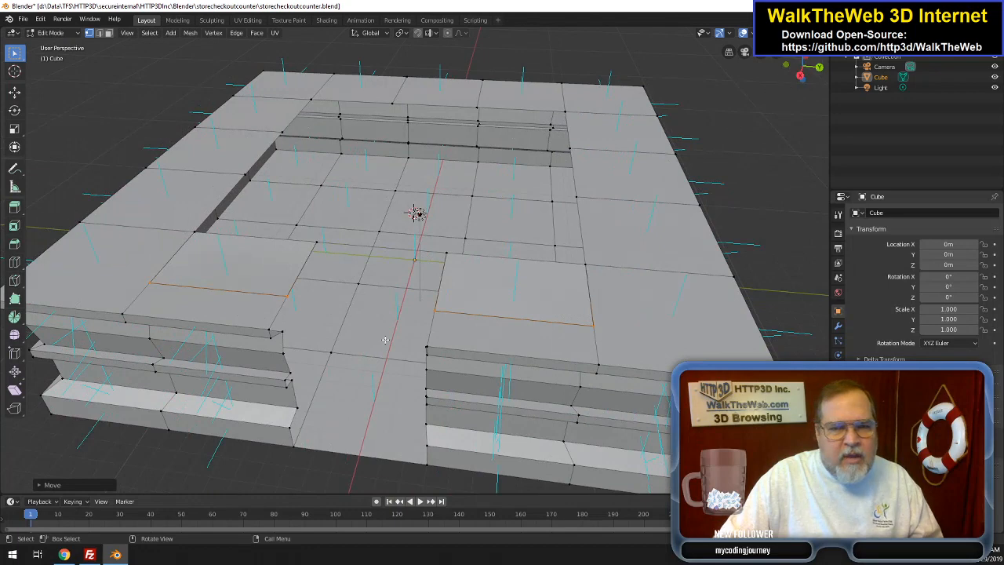
{"action": "left_click", "coordinate": [109, 32]}
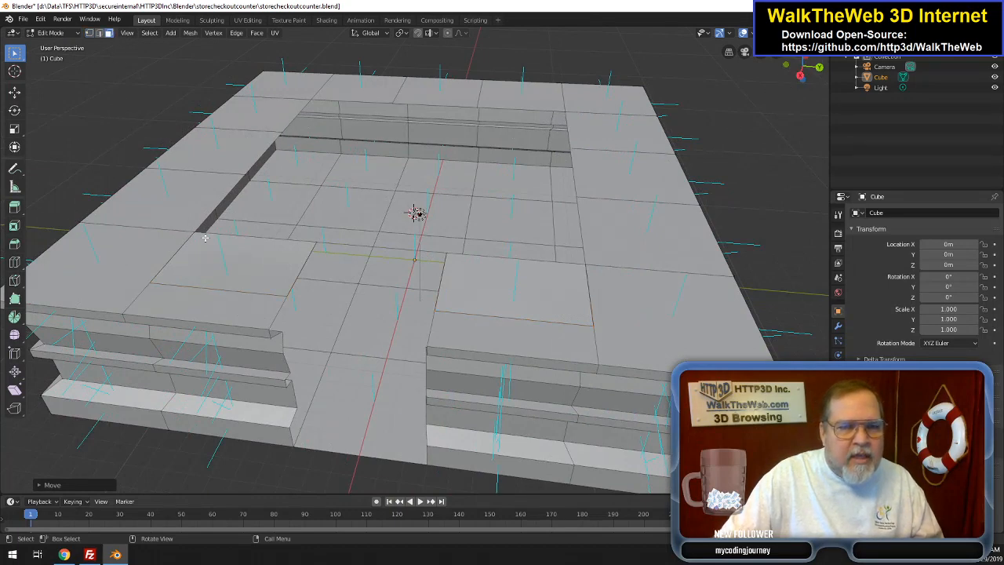
{"action": "left_click", "coordinate": [242, 260]}
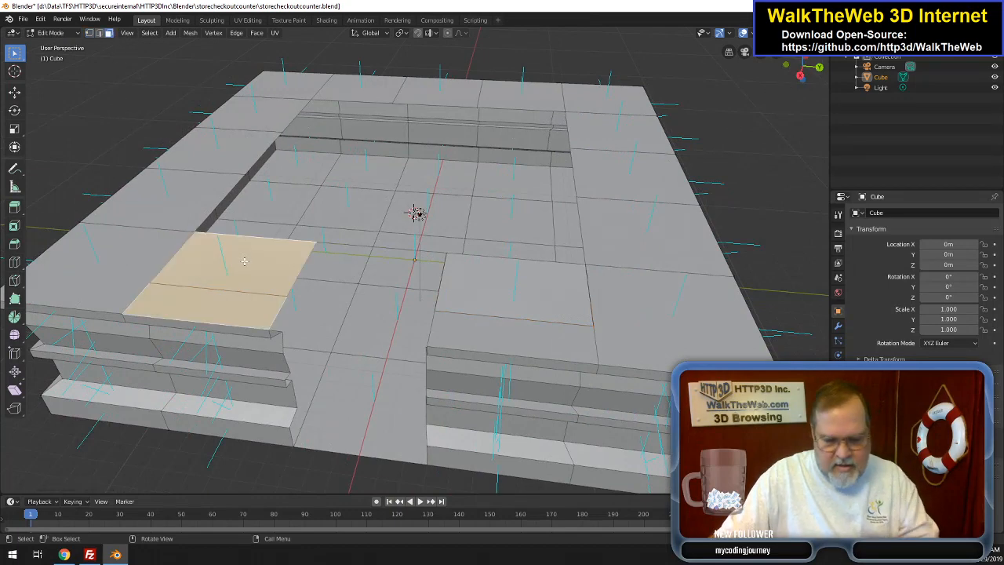
{"action": "left_click", "coordinate": [482, 284], "text": "shift"}
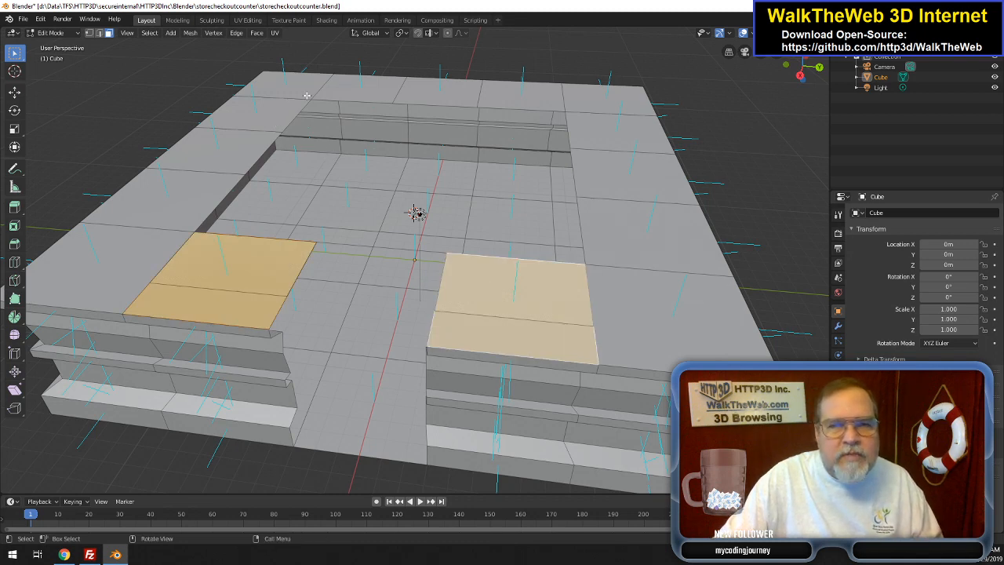
{"action": "left_click", "coordinate": [89, 32]}
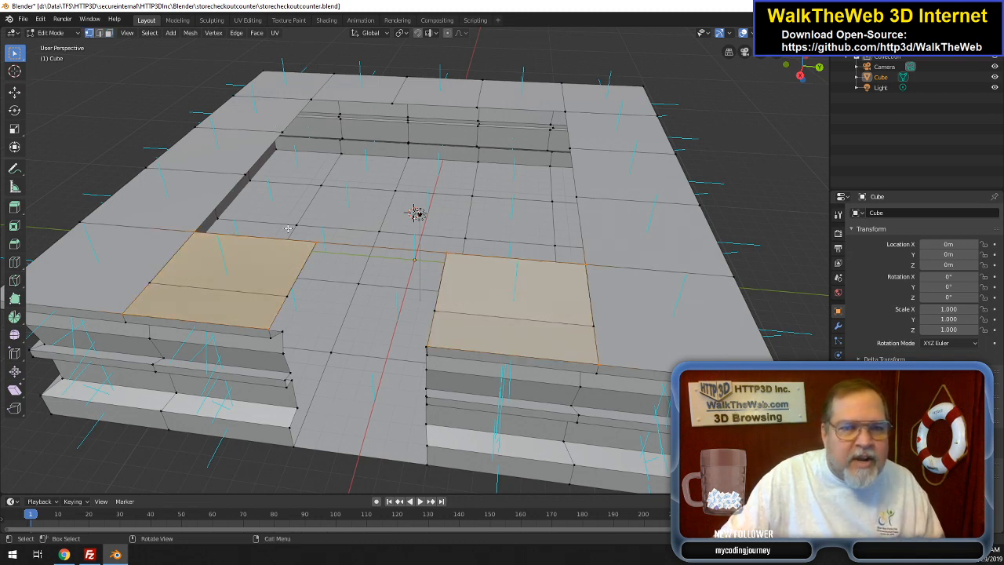
{"action": "left_click", "coordinate": [312, 246]}
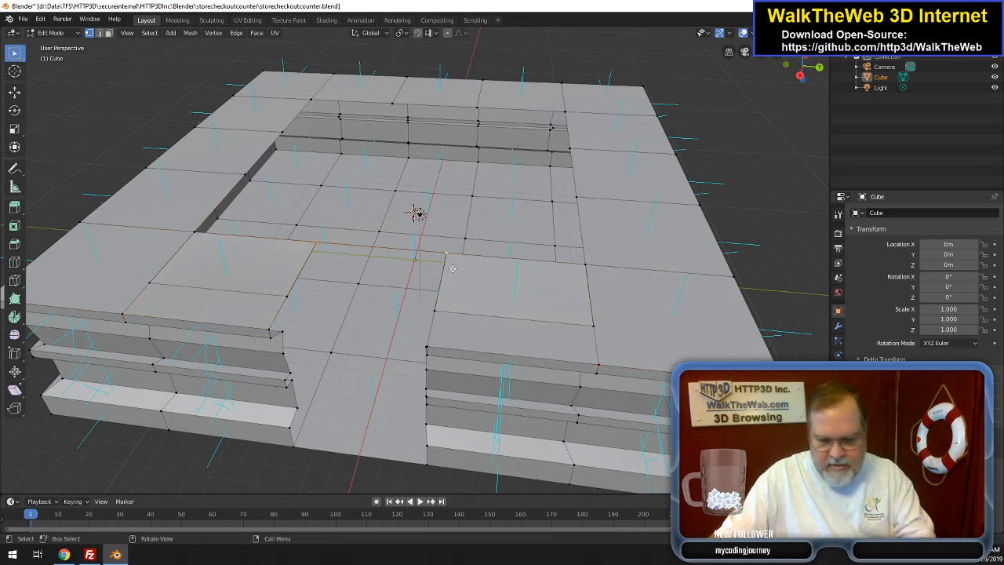
{"action": "key", "text": "x"}
{"action": "left_click", "coordinate": [430, 268]}
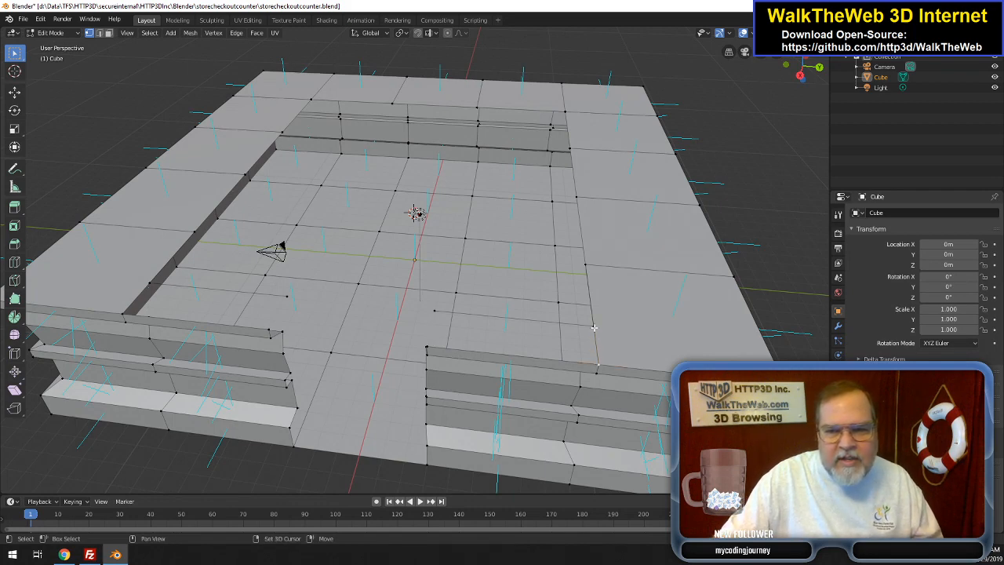
- Fill a new top face on one side of the opening between the extruded edge and the counter's outer edge
{"action": "left_click", "coordinate": [436, 311], "text": "shift"}
{"action": "left_click", "coordinate": [427, 347], "text": "shift"}
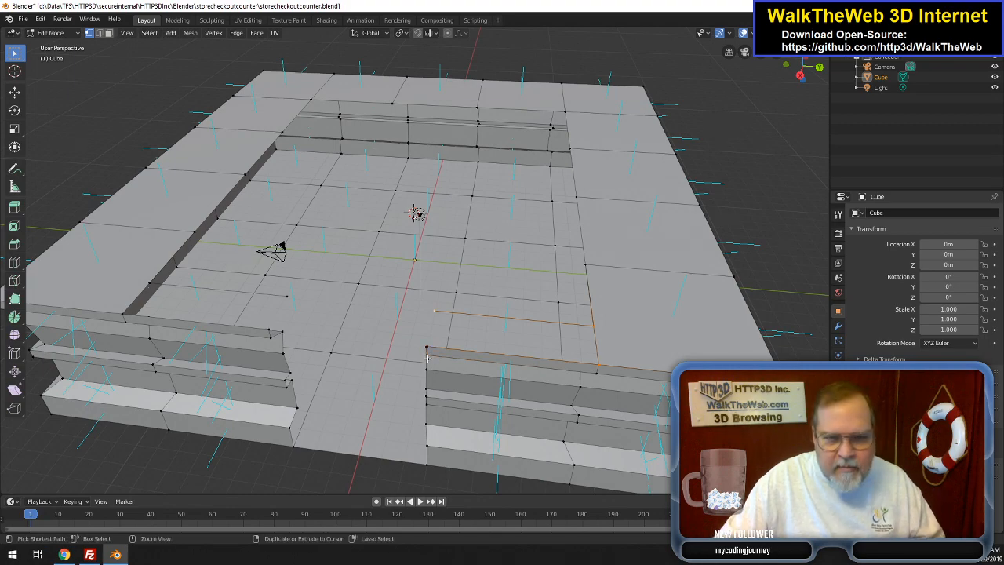
{"action": "left_click_drag", "start_coordinate": [804, 77], "coordinate": [833, 86]}
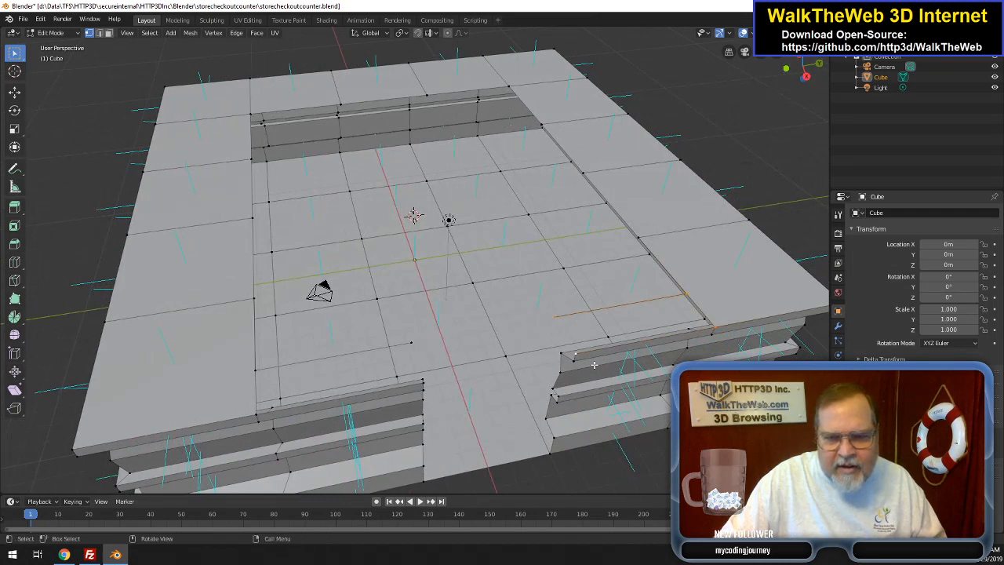
{"action": "left_click", "coordinate": [594, 365]}
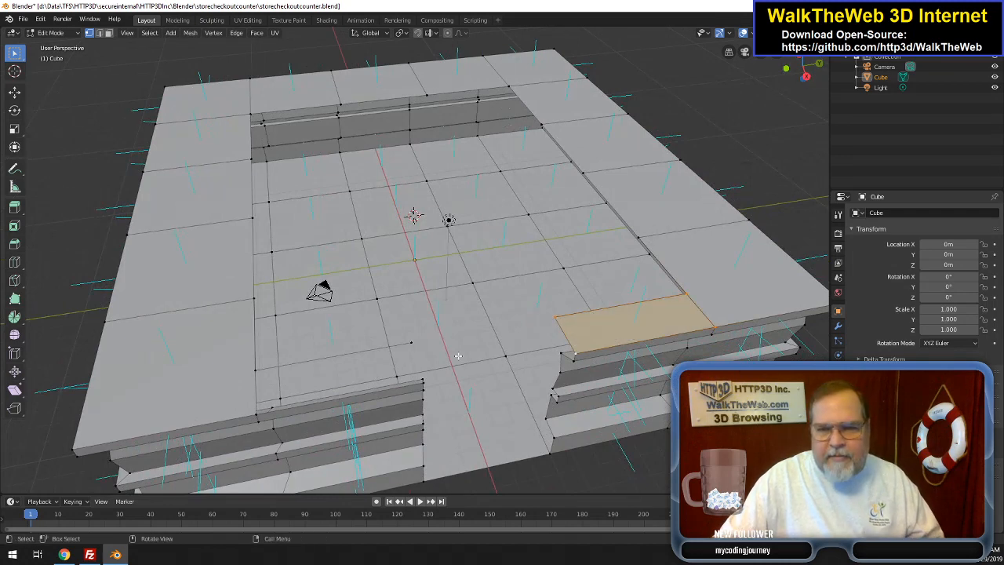
- Fill the matching top face on the other side of the opening from its four corner vertices
{"action": "left_click", "coordinate": [423, 380]}
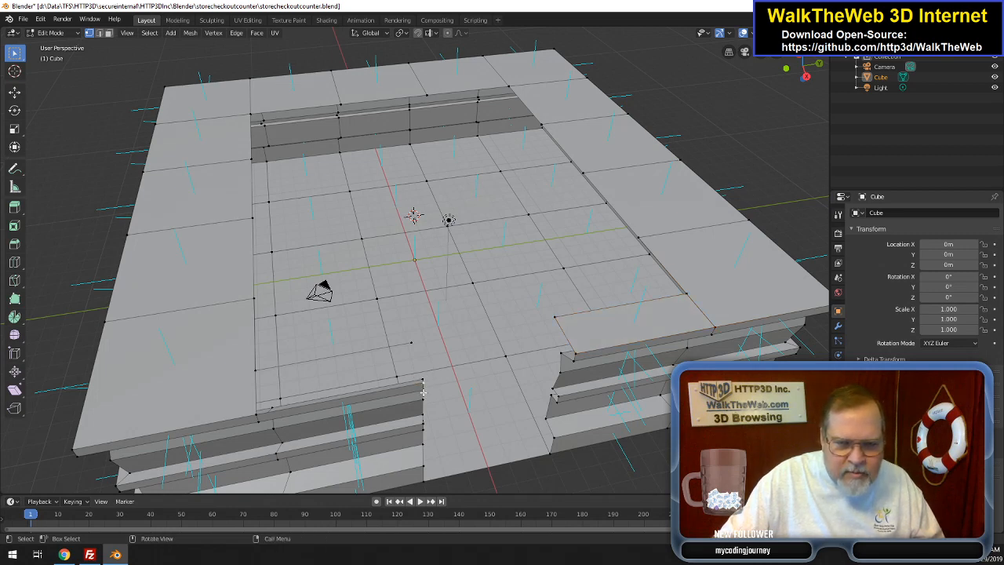
{"action": "left_click", "coordinate": [255, 414], "text": "shift"}
{"action": "left_click", "coordinate": [255, 299], "text": "shift"}
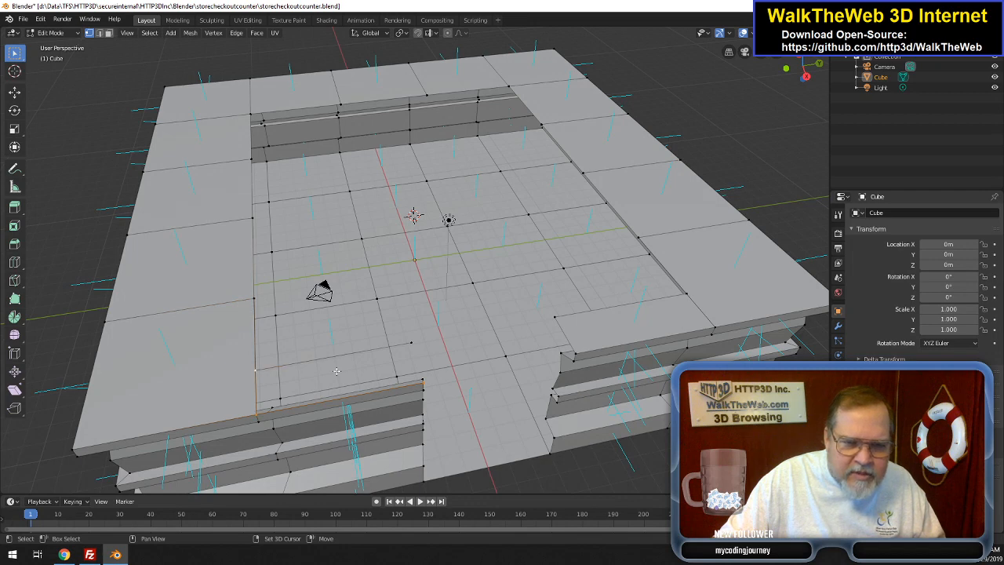
{"action": "key", "text": "f"}
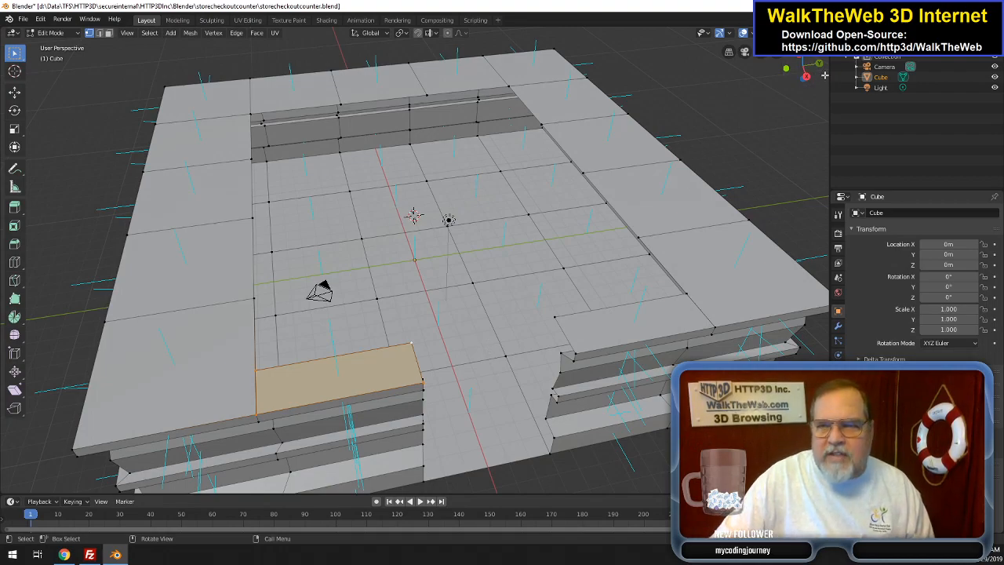
- Select the inner top edge all around the counter, switch to edge selection mode and extrude it 0.5 m down along the Z axis
{"action": "left_click_drag", "start_coordinate": [802, 70], "coordinate": [713, 84]}
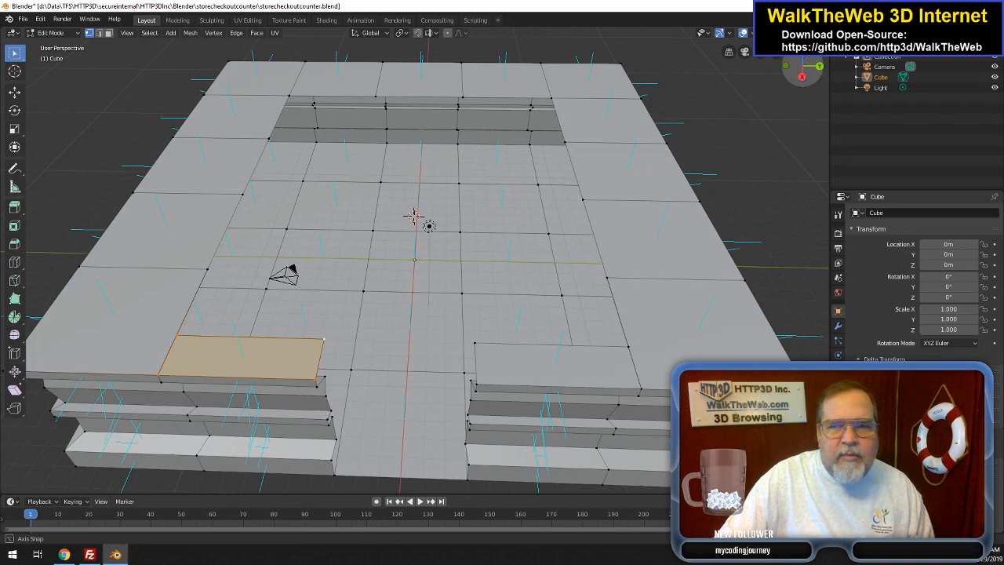
{"action": "left_click_drag", "start_coordinate": [712, 84], "coordinate": [721, 97]}
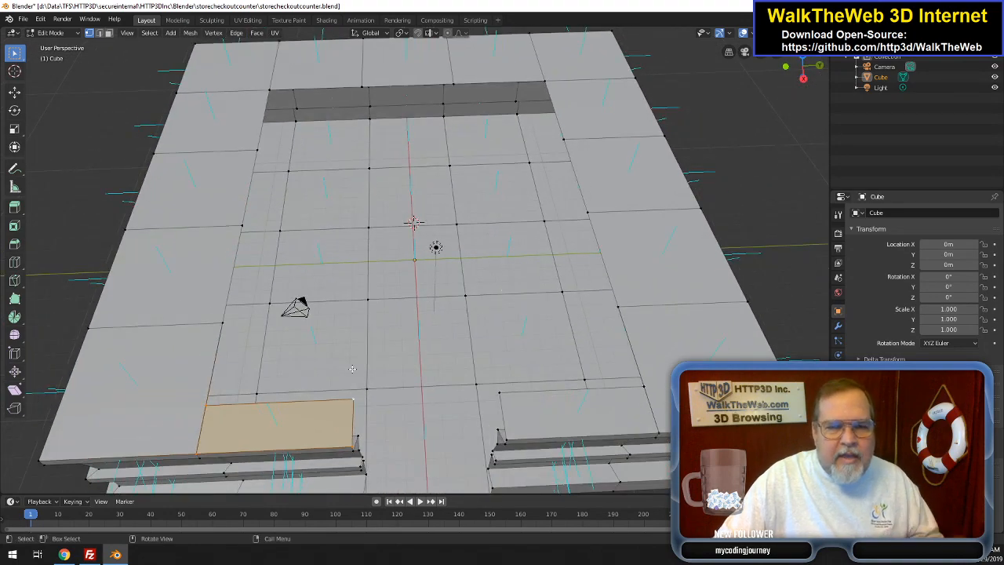
{"action": "left_click", "coordinate": [342, 404]}
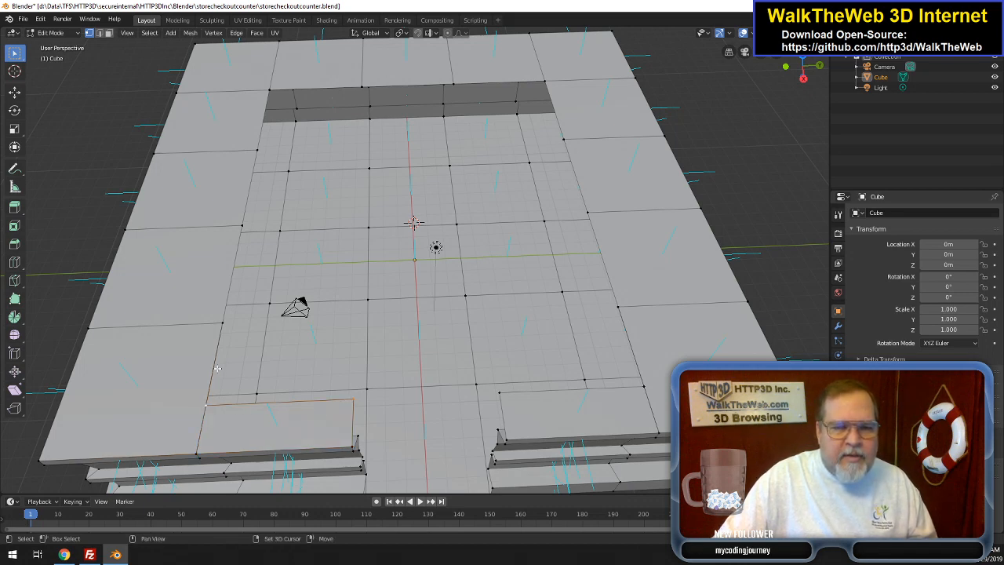
{"action": "left_click", "coordinate": [219, 324], "text": "shift"}
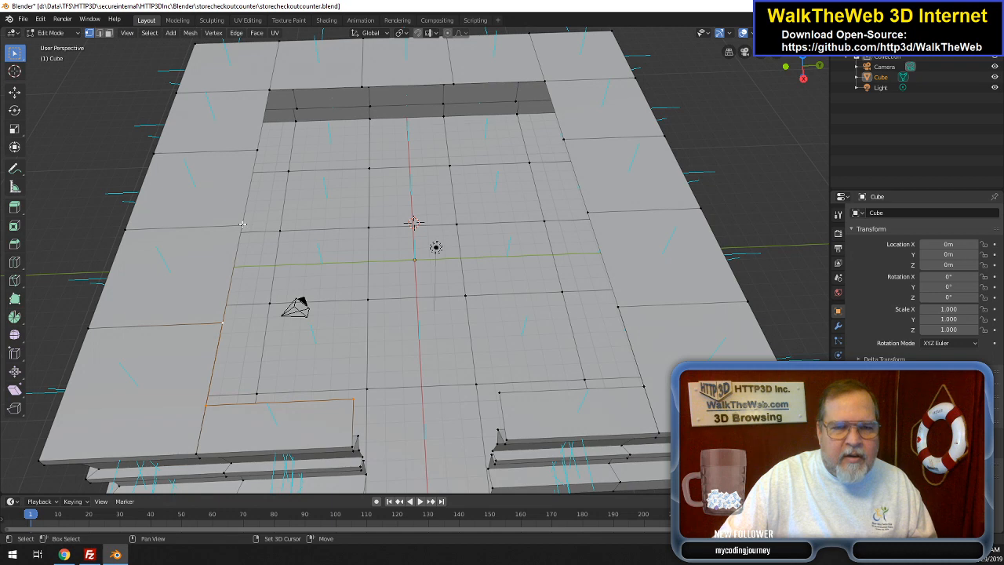
{"action": "left_click", "coordinate": [257, 149], "text": "shift"}
{"action": "left_click", "coordinate": [269, 90], "text": "shift"}
{"action": "left_click", "coordinate": [360, 83], "text": "shift"}
{"action": "left_click", "coordinate": [453, 78], "text": "shift"}
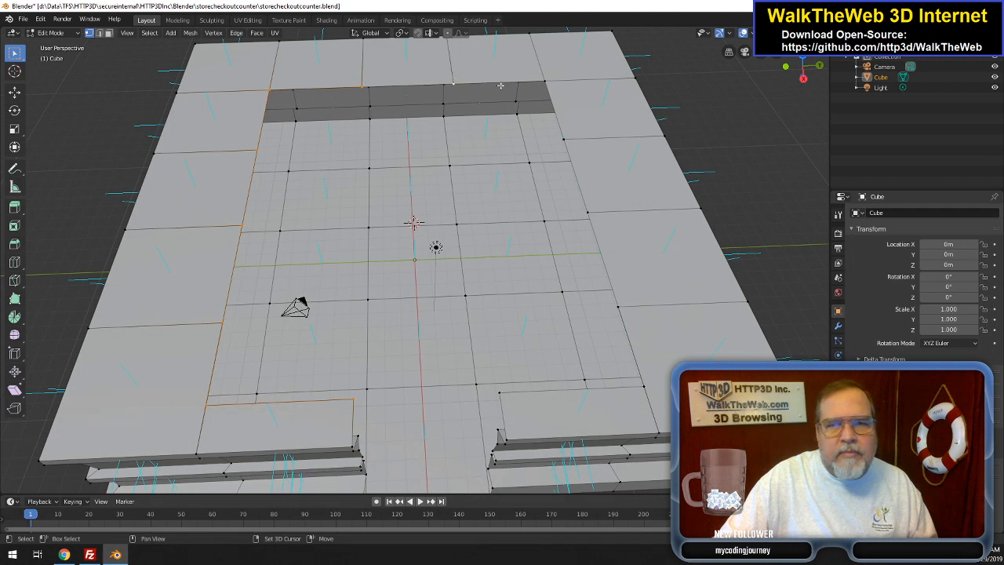
{"action": "left_click", "coordinate": [564, 138], "text": "shift"}
{"action": "left_click", "coordinate": [589, 213], "text": "shift"}
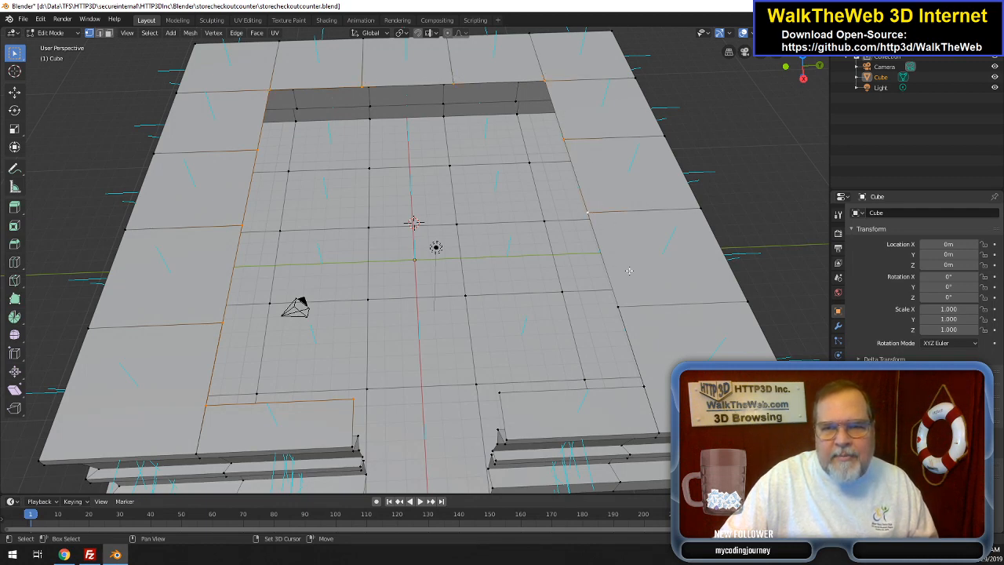
{"action": "left_click", "coordinate": [619, 306], "text": "shift"}
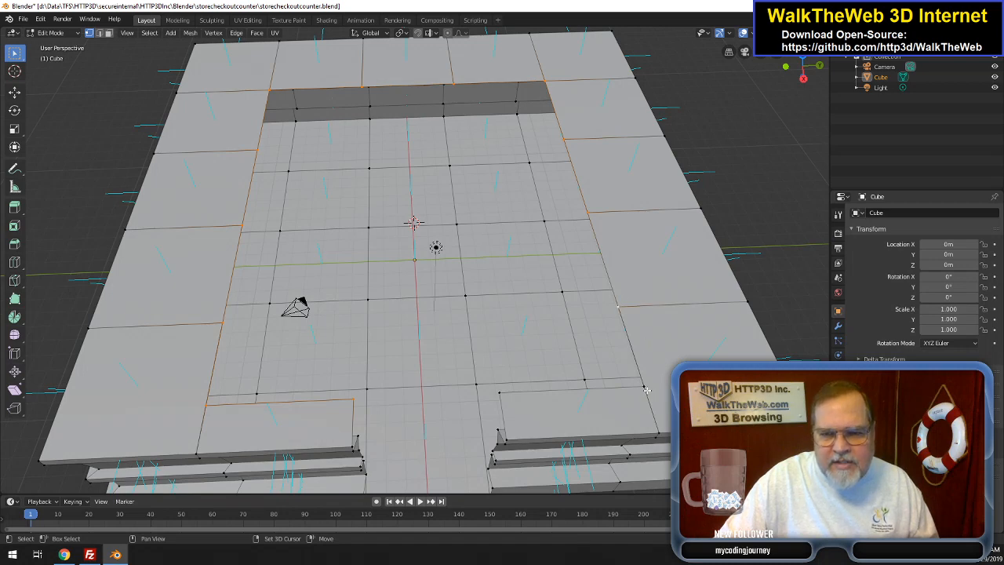
{"action": "left_click", "coordinate": [500, 393], "text": "shift"}
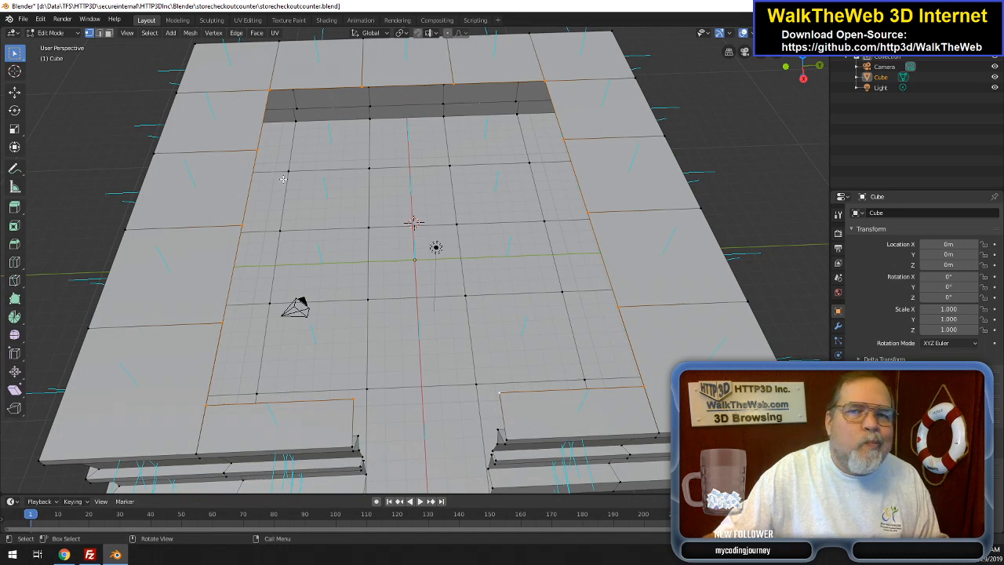
{"action": "left_click", "coordinate": [99, 33]}
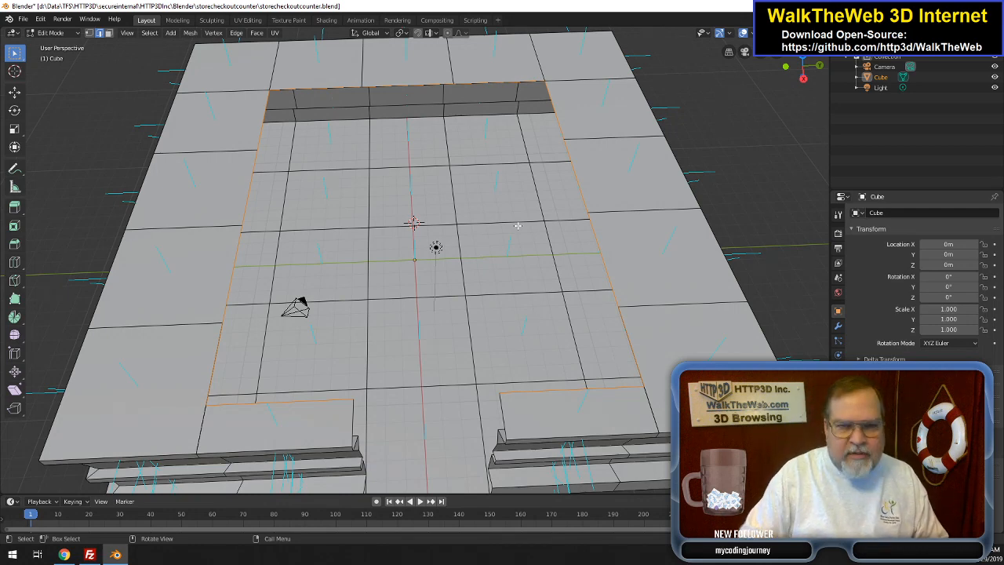
{"action": "key", "text": "g"}
{"action": "key", "text": "z"}
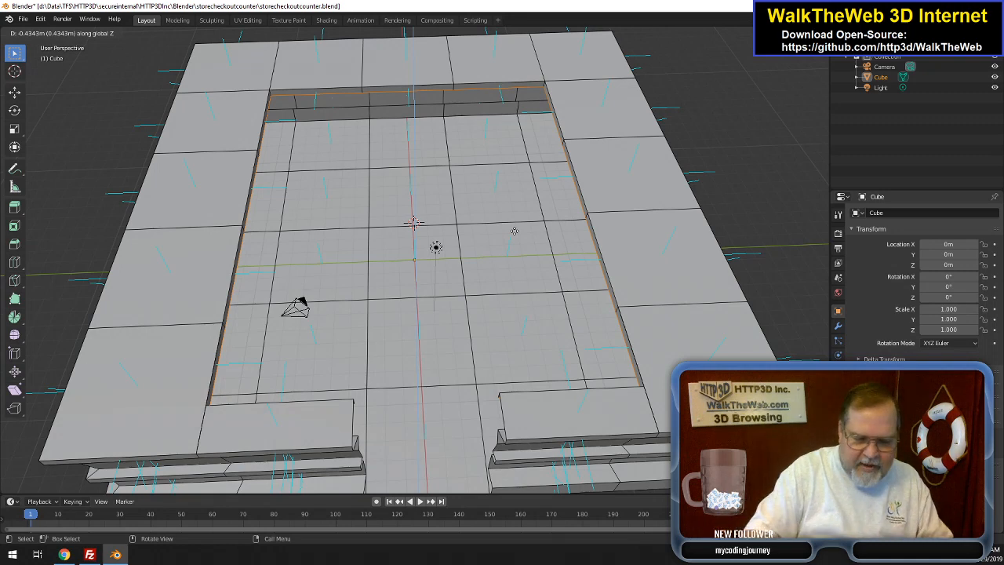
{"action": "type", "text": "-.5"}
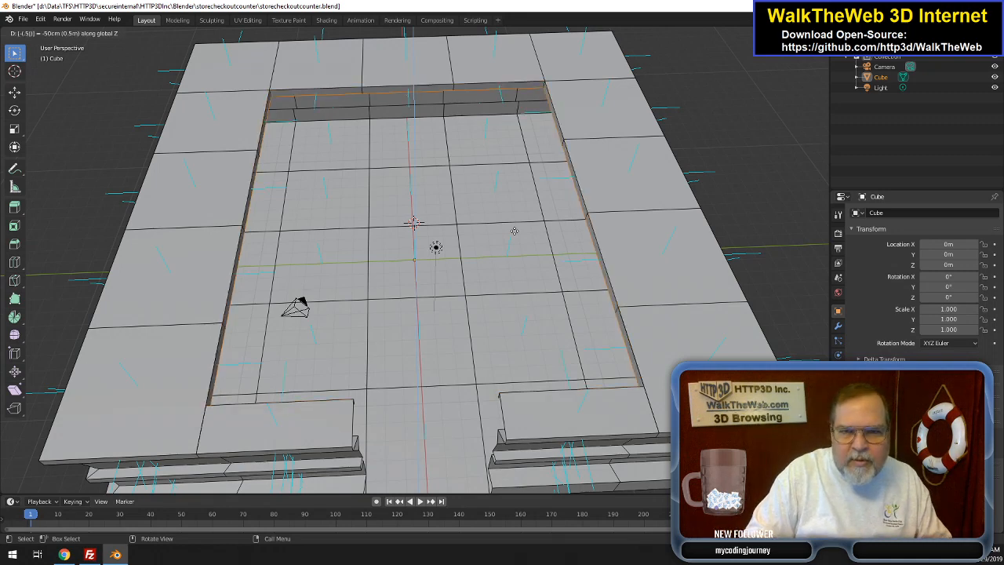
{"action": "key", "text": "Return"}
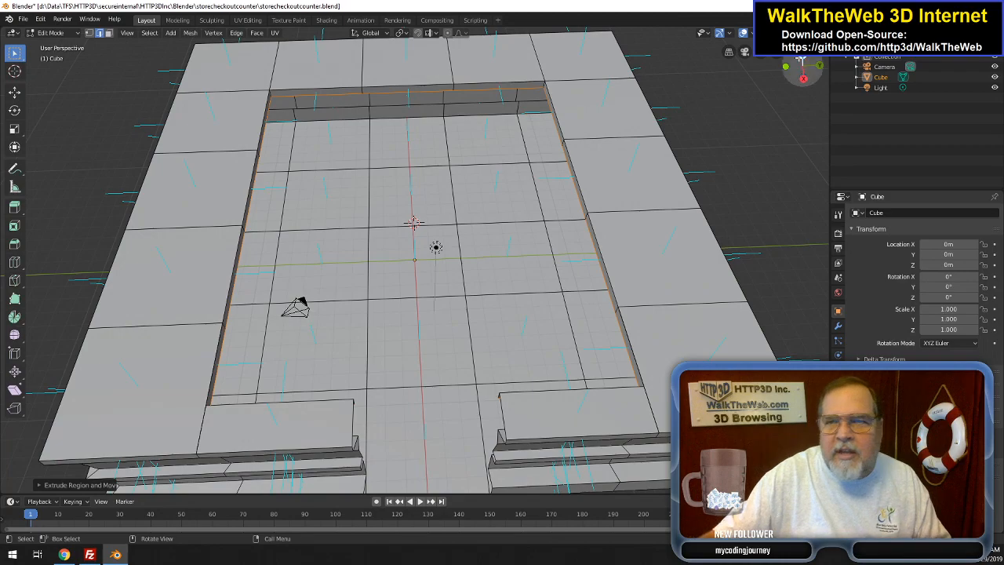
- Snap the 3D cursor to the selected extruded edges and switch the viewport to wireframe shading
{"action": "left_click_drag", "start_coordinate": [802, 73], "coordinate": [765, 64]}
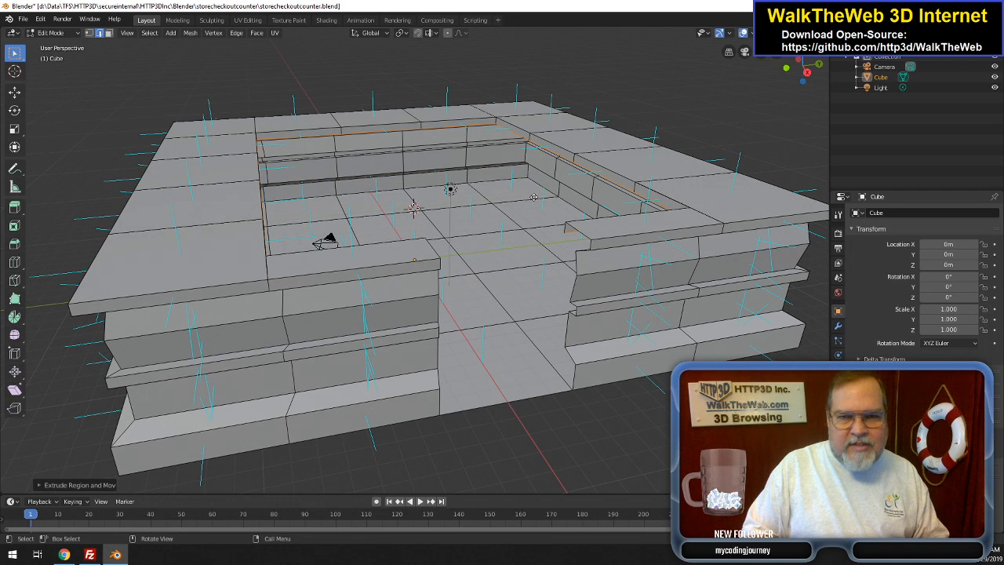
{"action": "key", "text": "g"}
{"action": "key", "text": "Escape"}
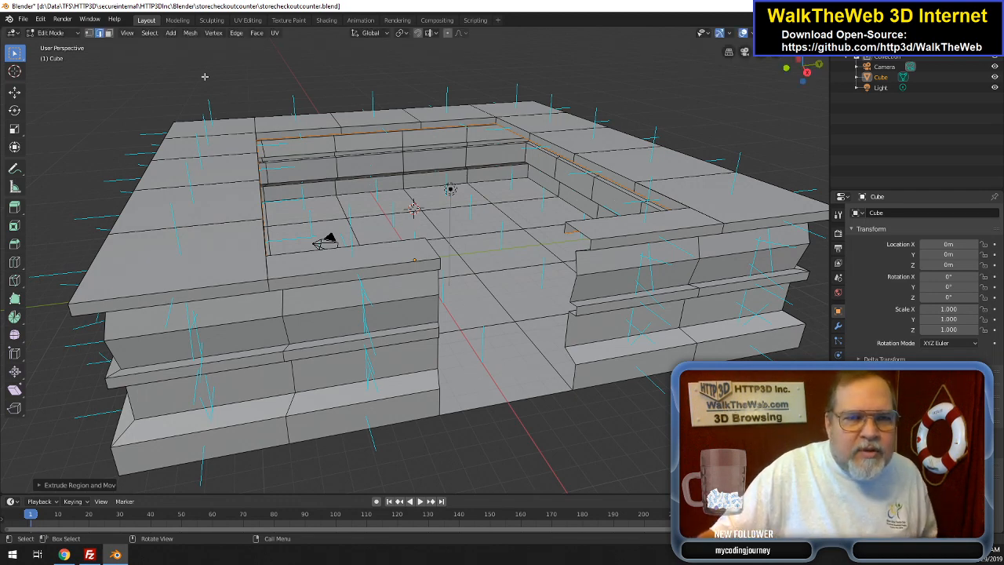
{"action": "left_click", "coordinate": [190, 33]}
{"action": "mouse_move", "coordinate": [215, 70]}
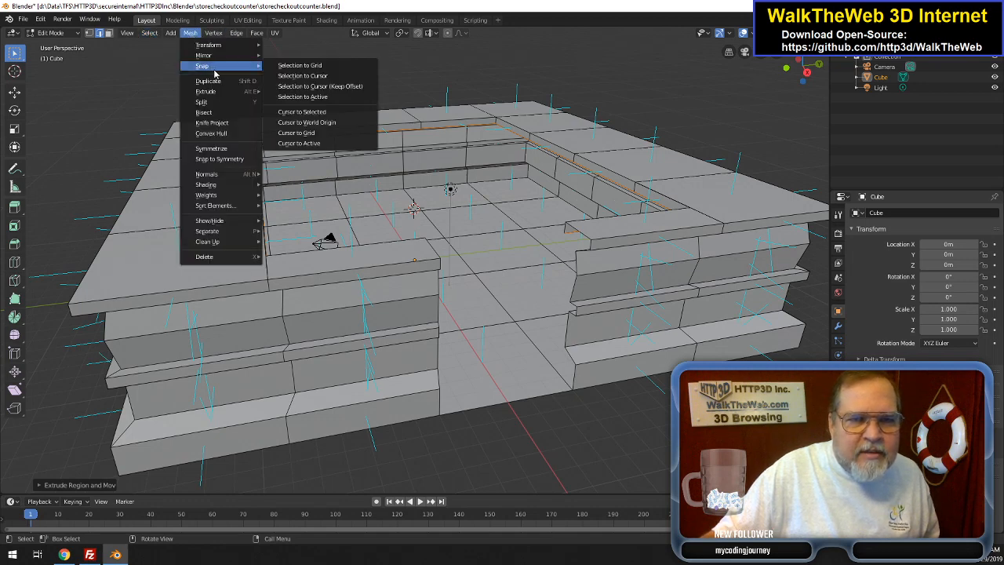
{"action": "left_click", "coordinate": [320, 114]}
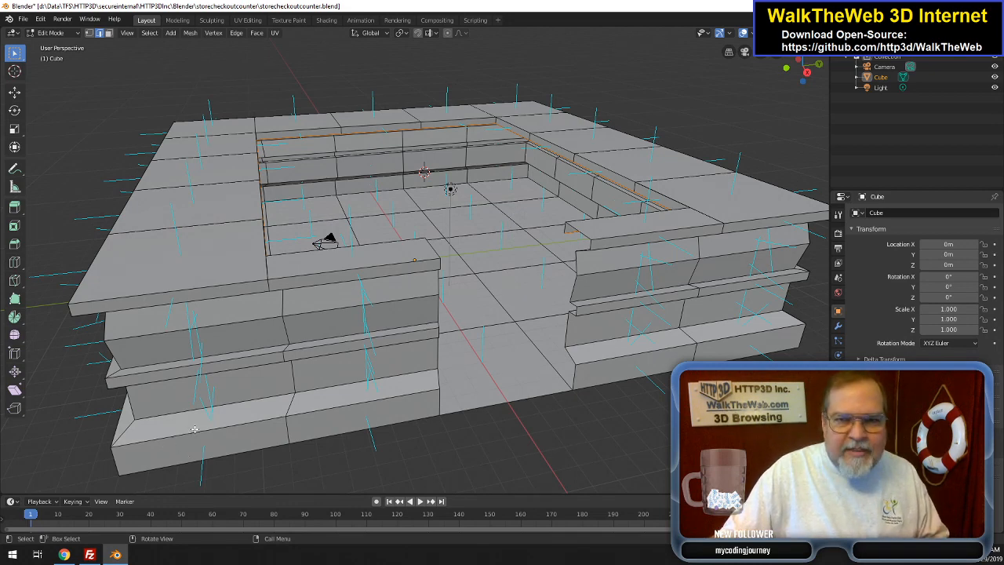
{"action": "key", "text": "z"}
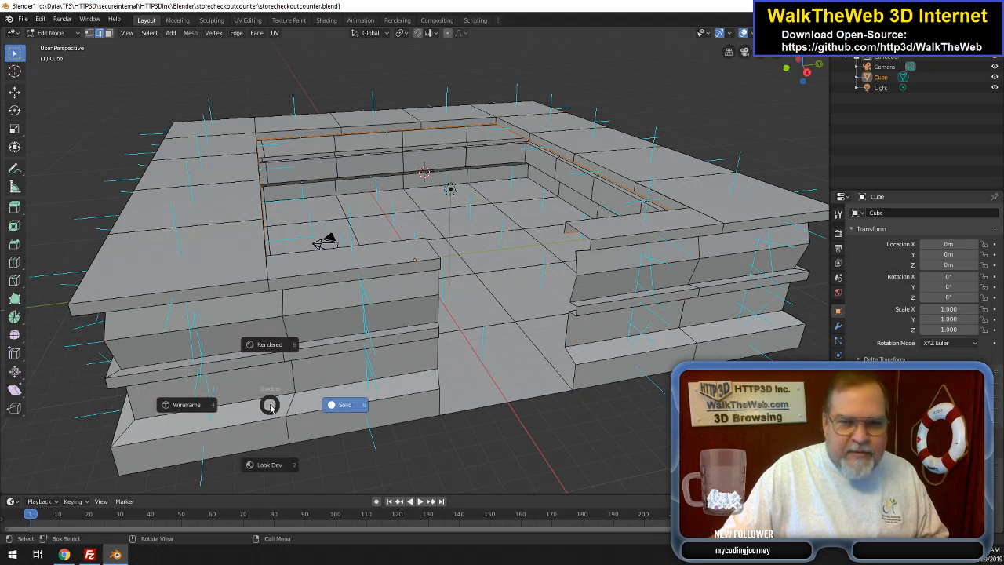
{"action": "left_click", "coordinate": [191, 400]}
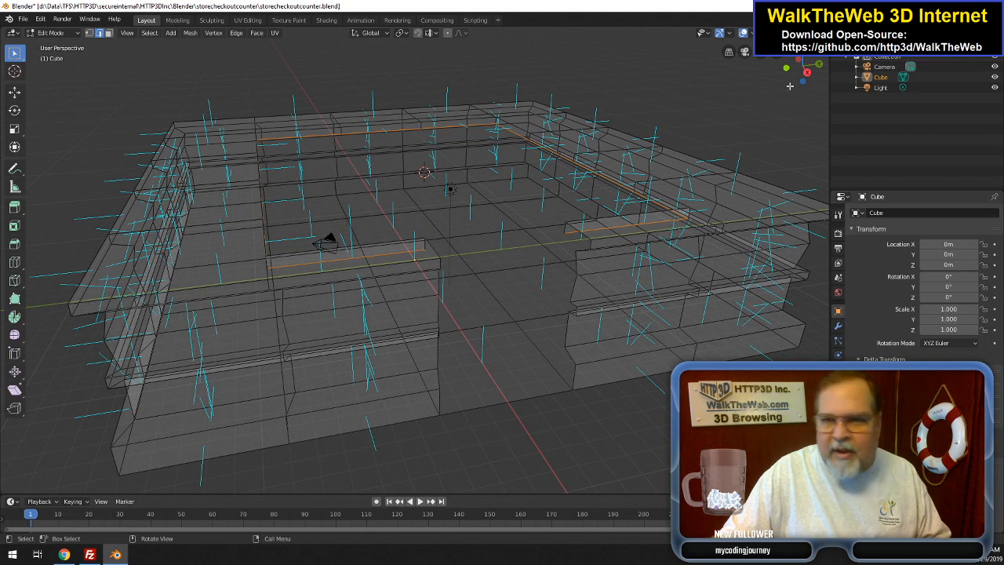
- Turn off the display of the mesh normals in the viewport overlays
{"action": "left_click", "coordinate": [751, 33]}
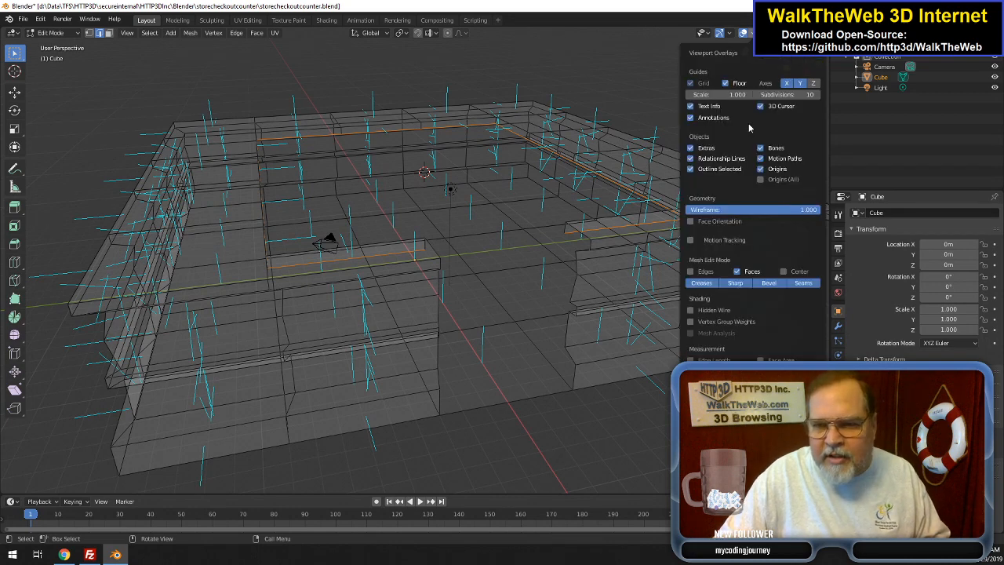
{"action": "left_click", "coordinate": [716, 398]}
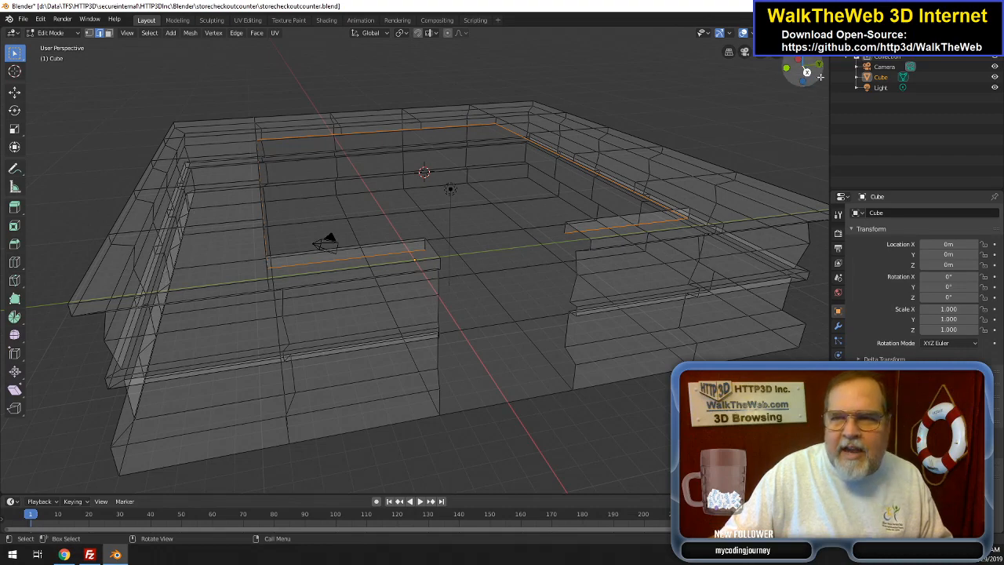
- Scale the selected inner edge loop of the counter top by 1.5 horizontally, locking the Z axis
{"action": "left_click_drag", "start_coordinate": [816, 77], "coordinate": [791, 73]}
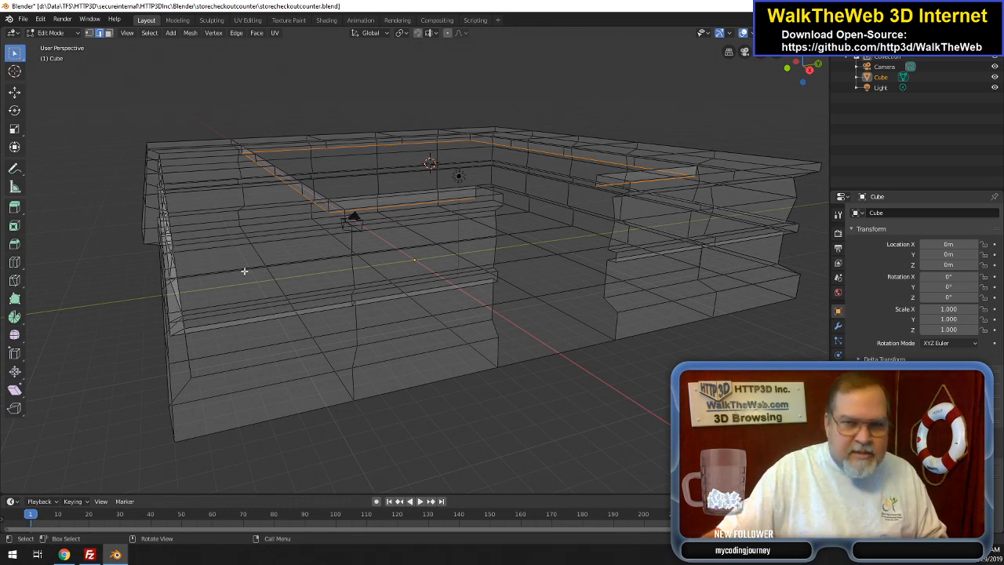
{"action": "key", "text": "s"}
{"action": "key", "text": "shift+z"}
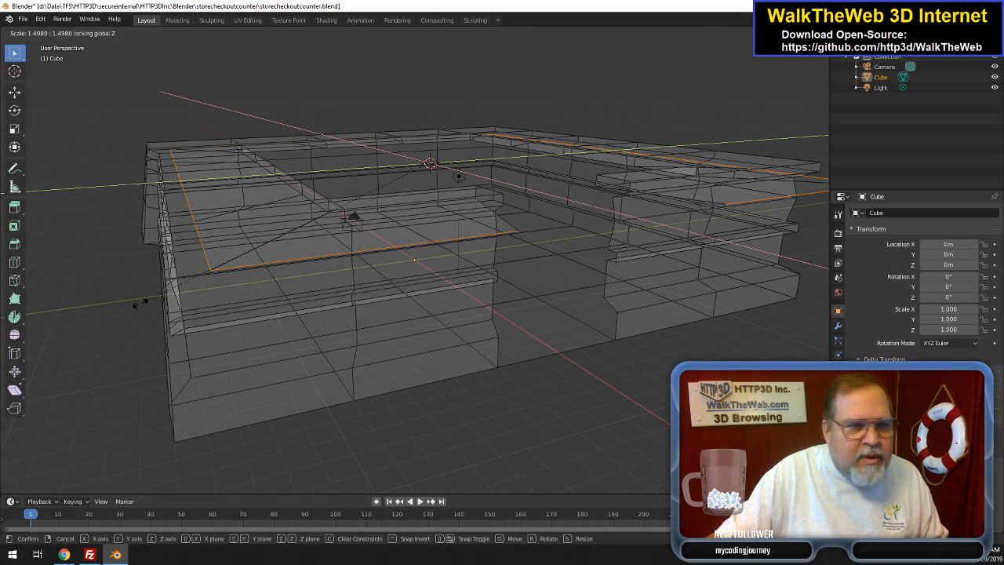
{"action": "type", "text": "1.5"}
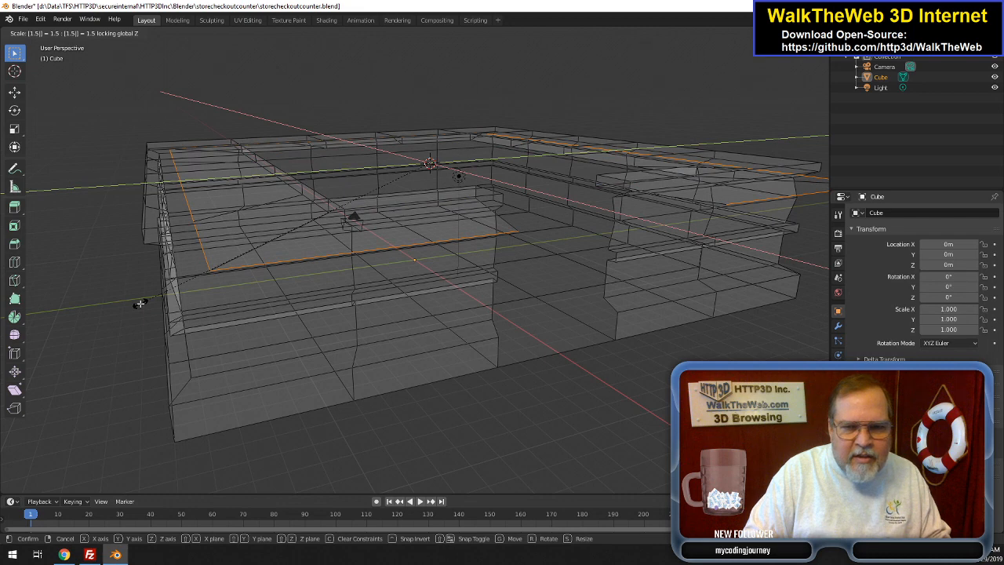
{"action": "key", "text": "Return"}
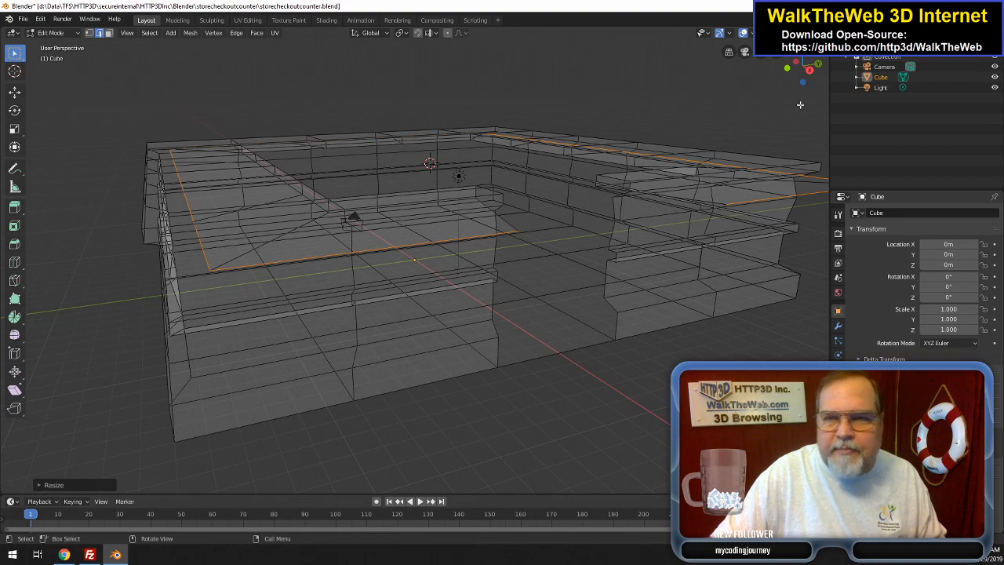
- Extrude the widened inner edge loop down 4.25 m along the Z axis
{"action": "left_click_drag", "start_coordinate": [803, 75], "coordinate": [780, 91]}
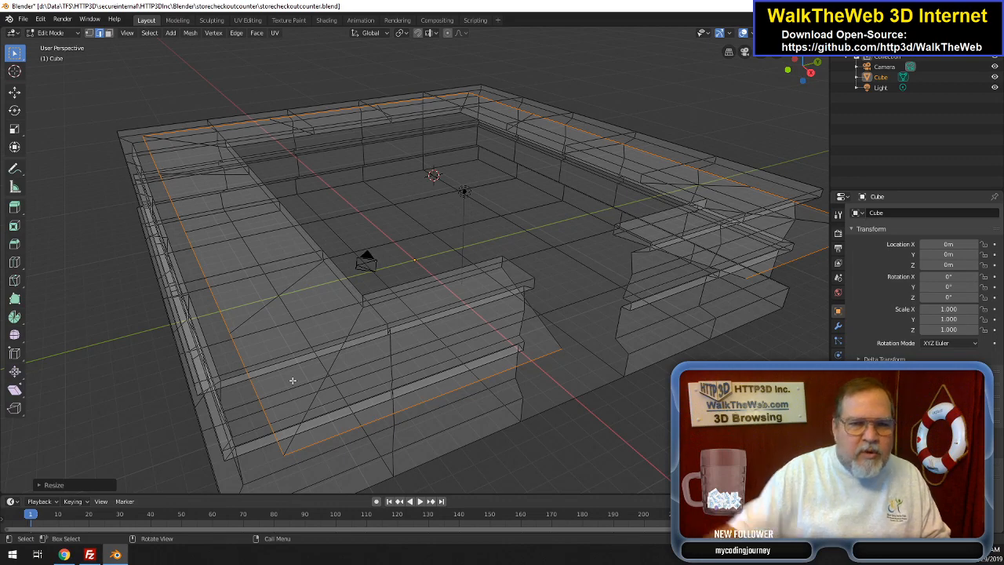
{"action": "left_click_drag", "start_coordinate": [791, 71], "coordinate": [795, 66]}
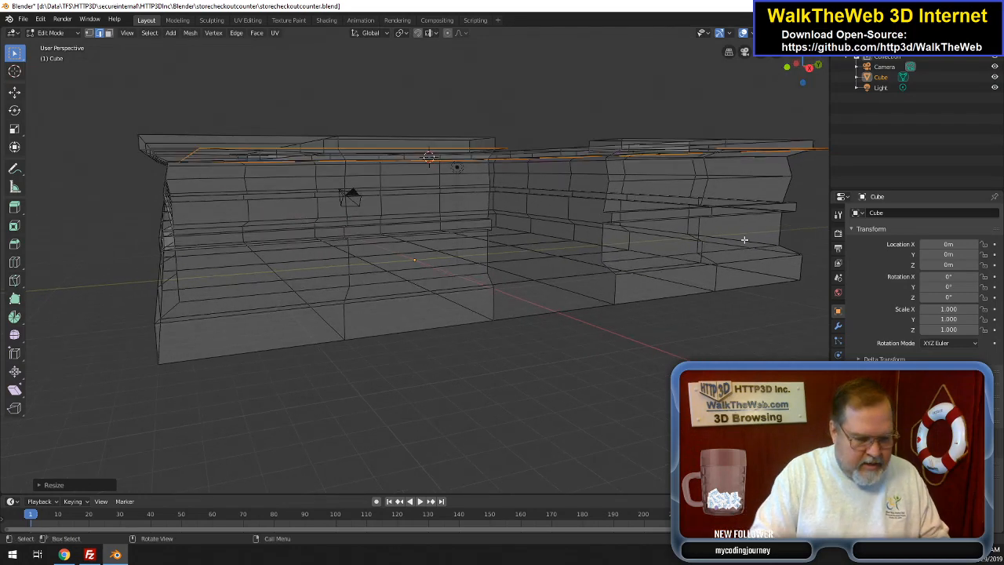
{"action": "key", "text": "g"}
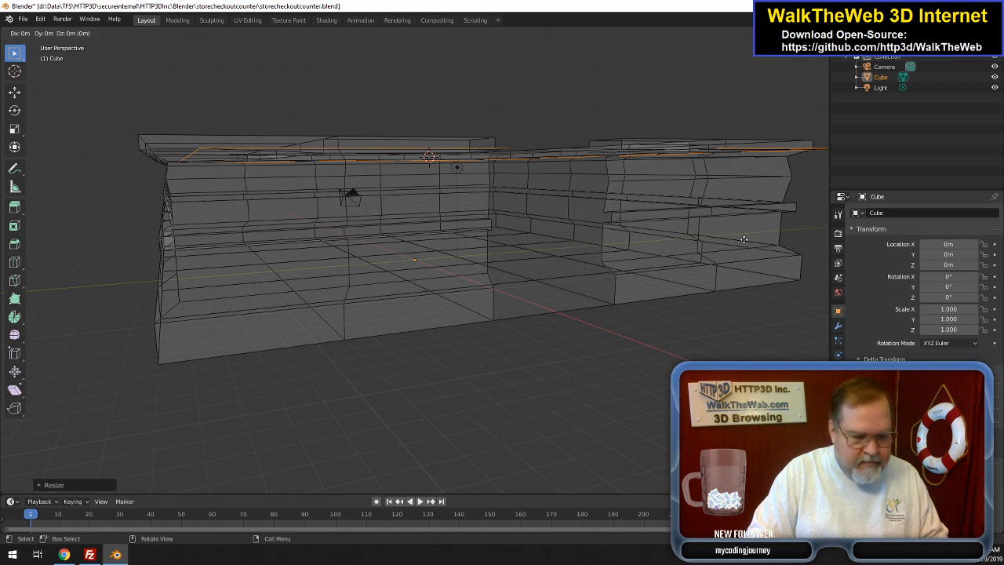
{"action": "key", "text": "z"}
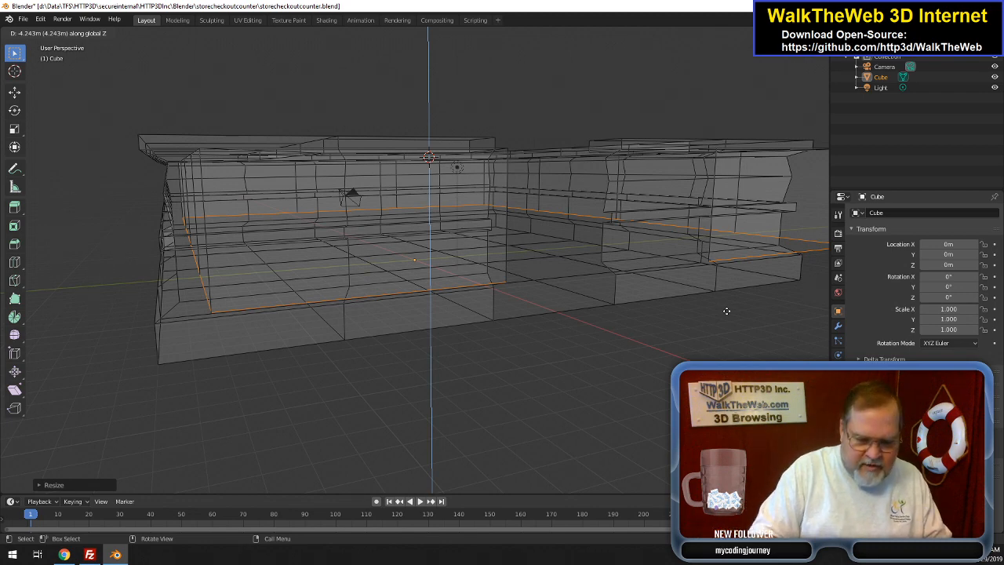
{"action": "type", "text": "-4.25"}
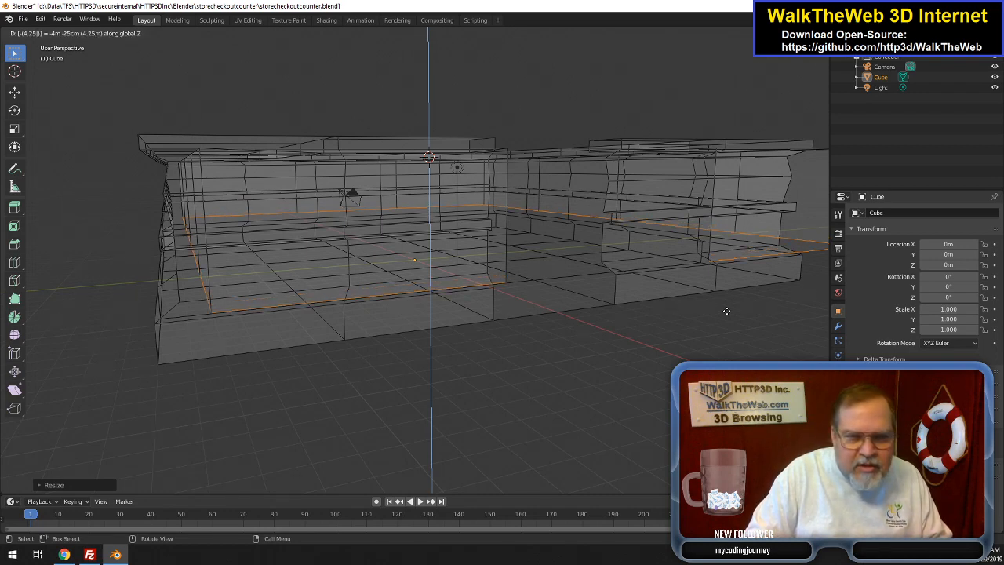
{"action": "key", "text": "Return"}
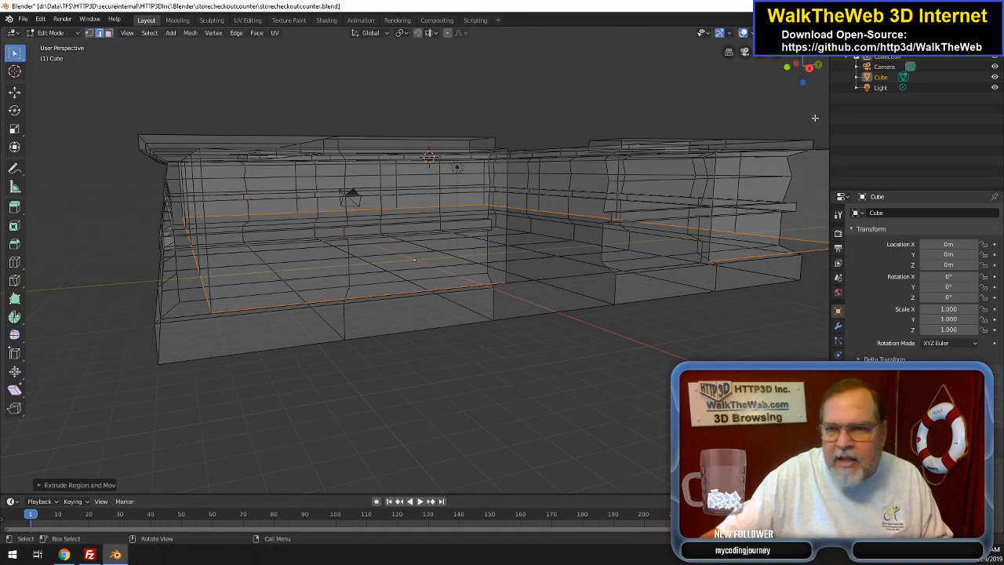
- Lower the extruded edge loop about 0.79 m further along Z to the top of the counter's base
{"action": "left_click_drag", "start_coordinate": [797, 72], "coordinate": [802, 58]}
{"action": "middle_click_drag", "start_coordinate": [427, 258], "coordinate": [430, 253]}
{"action": "mouse_move", "coordinate": [800, 74]}
{"action": "left_mouse_down"}
{"action": "mouse_move", "coordinate": [799, 60]}
{"action": "mouse_move", "coordinate": [798, 69]}
{"action": "left_mouse_up"}
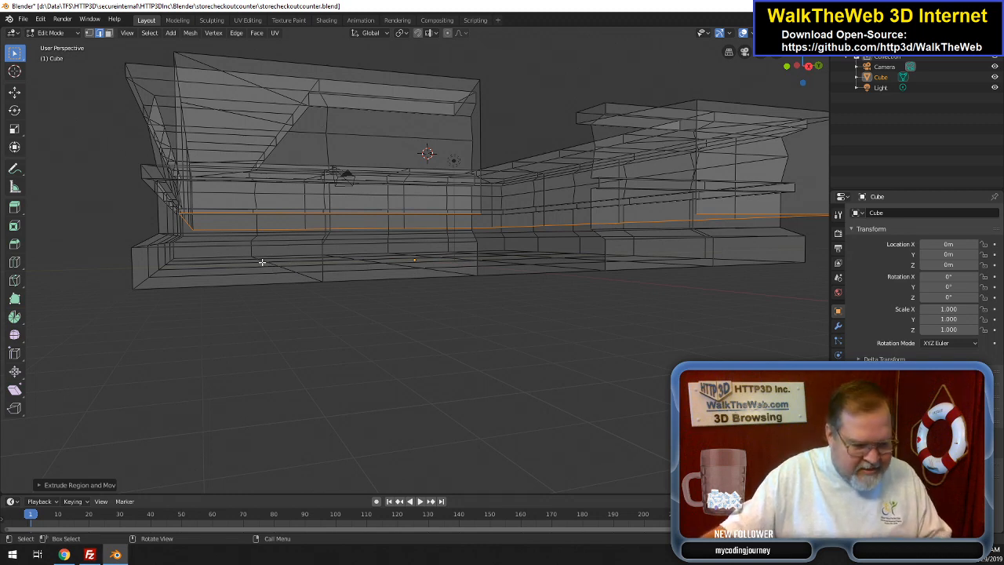
{"action": "key", "text": "s"}
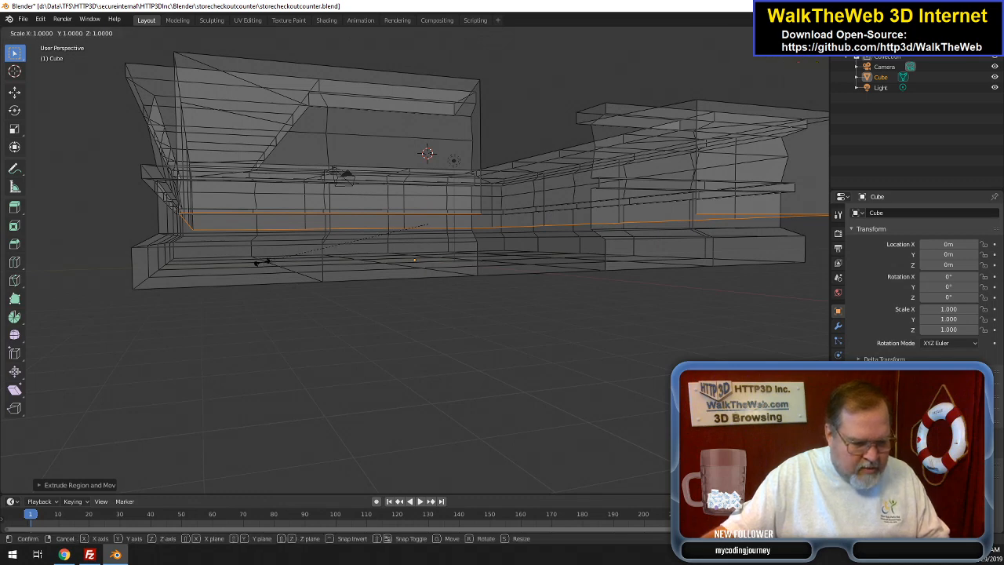
{"action": "key", "text": "Escape"}
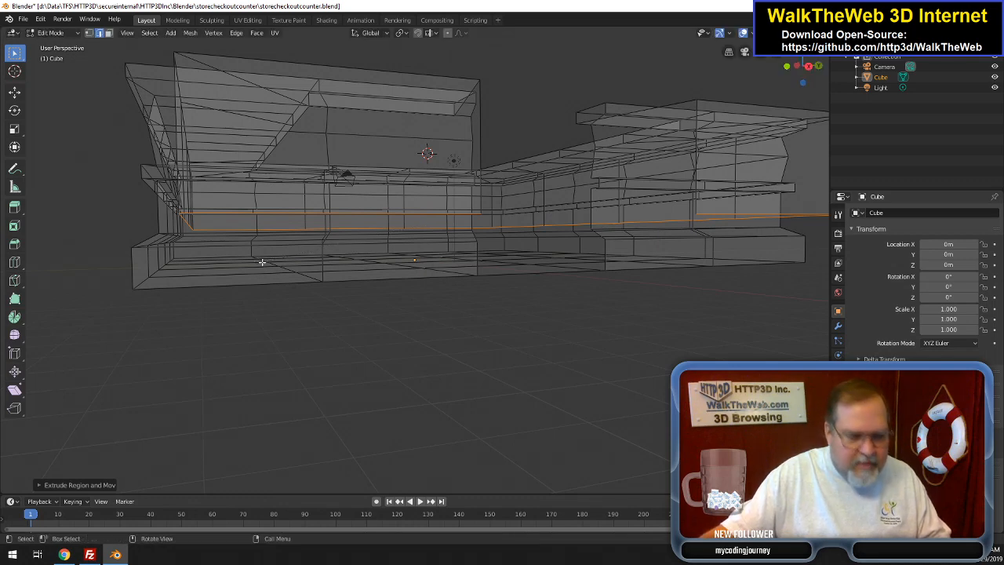
{"action": "key", "text": "g"}
{"action": "key", "text": "z"}
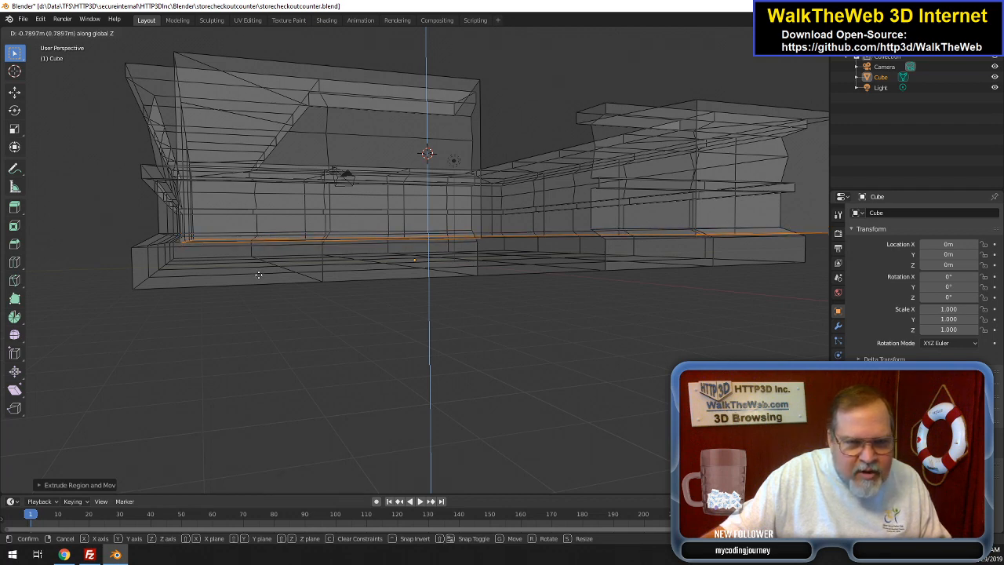
{"action": "left_click", "coordinate": [259, 274]}
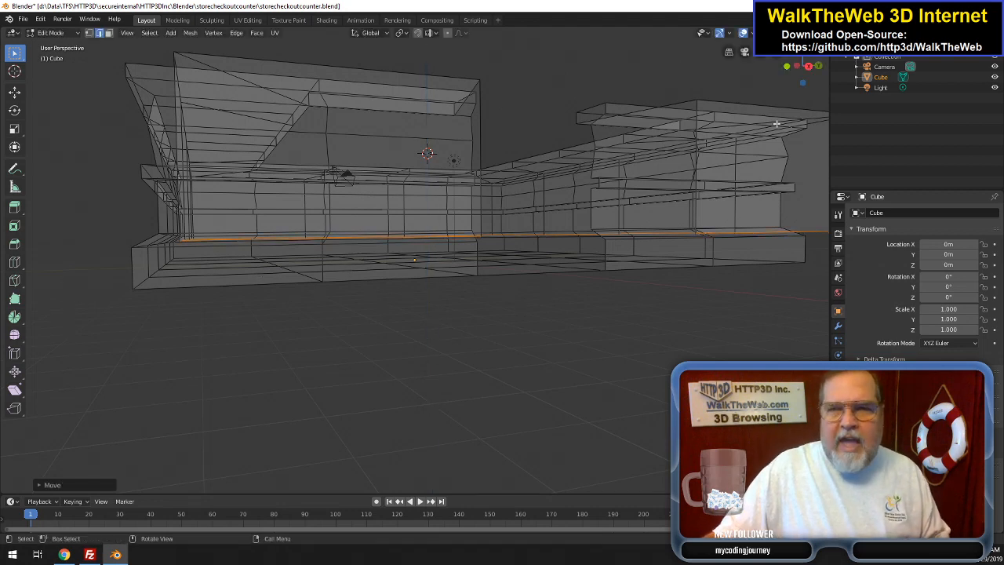
- Extrude the lowered edge loop in place and scale the new edges to 0.7 horizontally, locking the Z axis
{"action": "left_click_drag", "start_coordinate": [807, 75], "coordinate": [817, 166]}
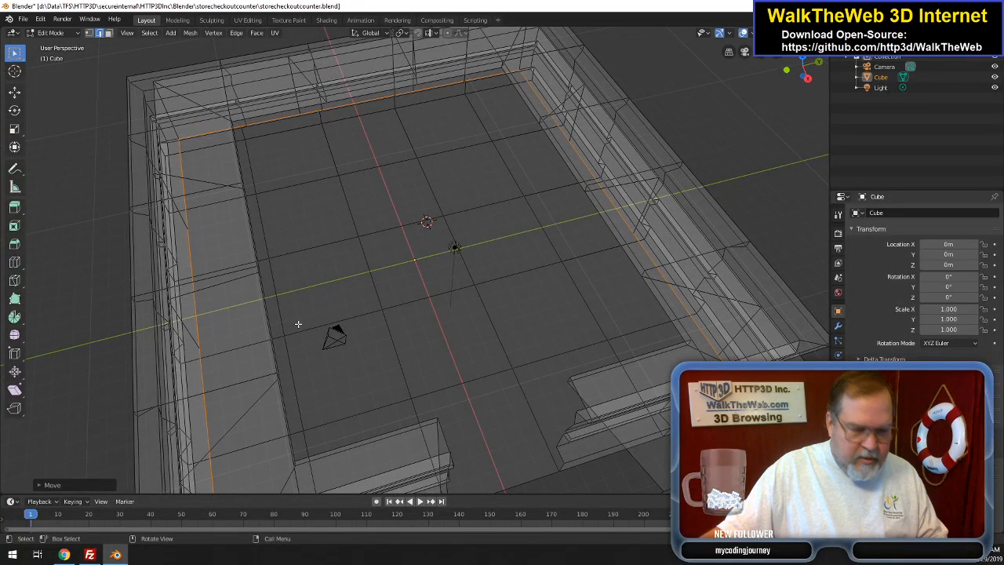
{"action": "key", "text": "e"}
{"action": "key", "text": "Return"}
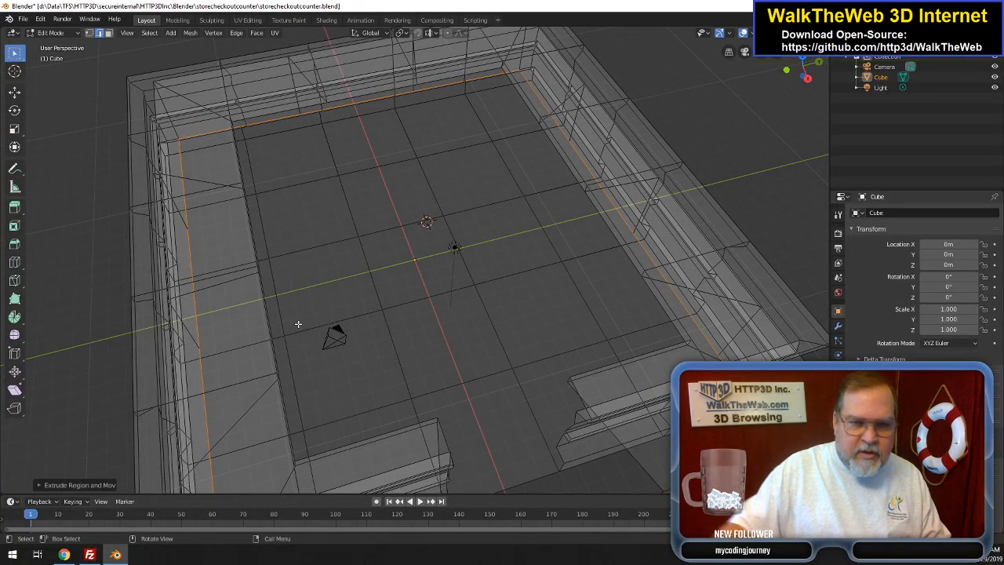
{"action": "key", "text": "s"}
{"action": "key", "text": "shift+z"}
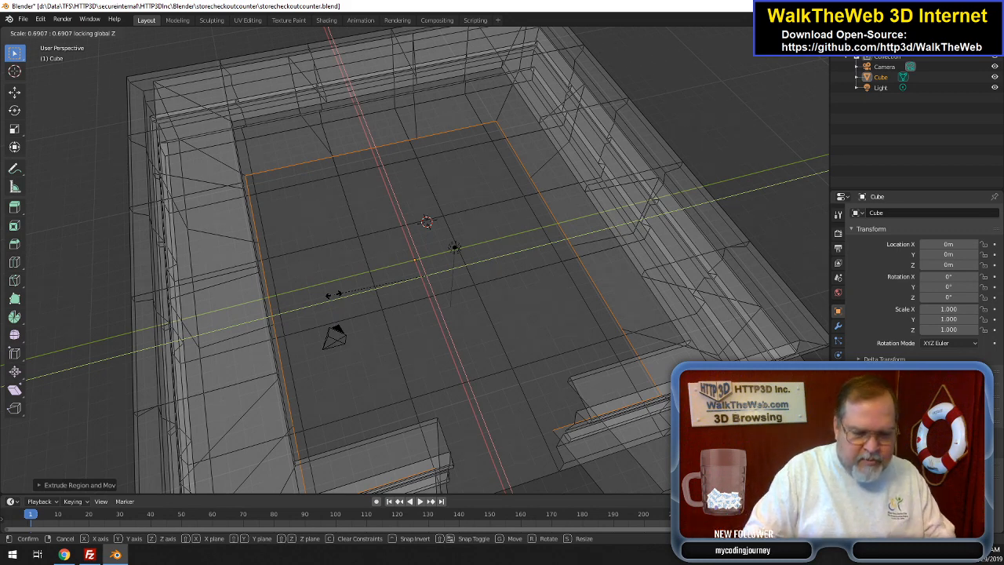
{"action": "type", "text": ".7"}
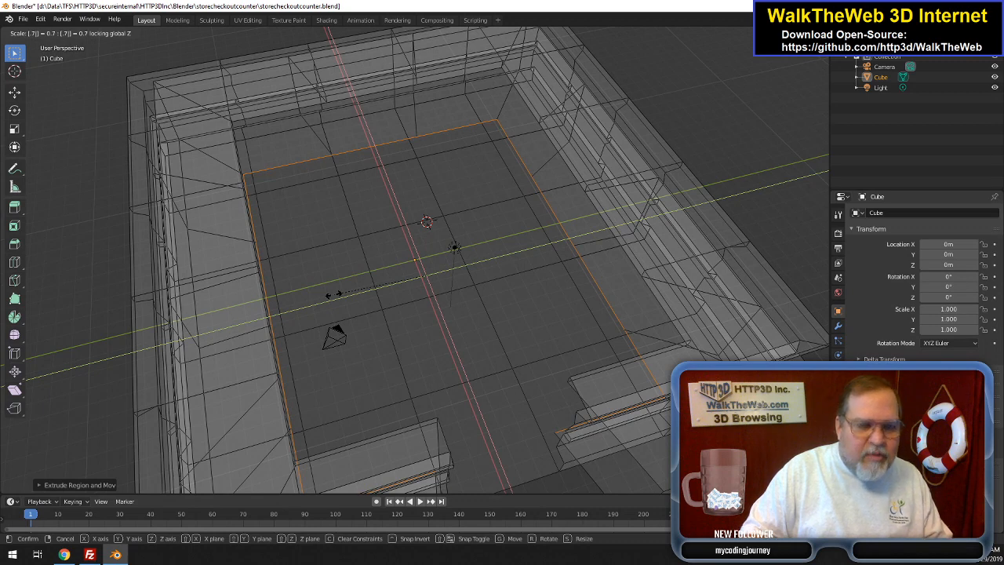
{"action": "type", "text": "5"}
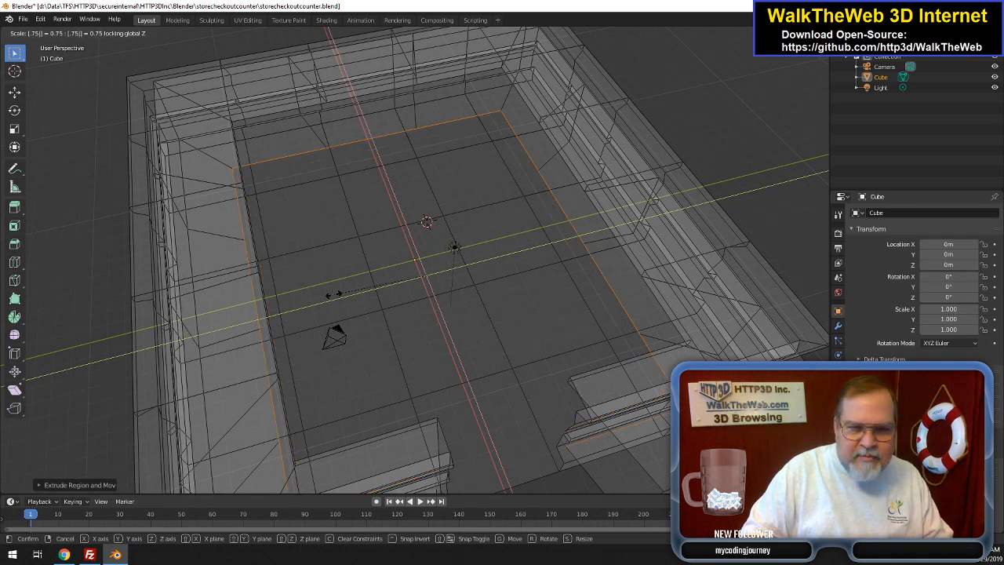
{"action": "key", "text": "BackSpace"}
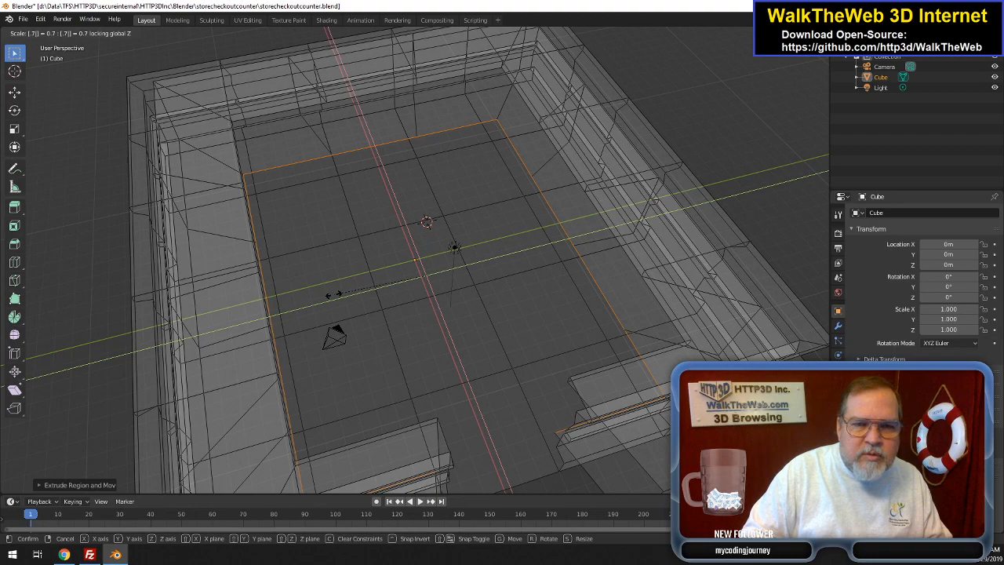
{"action": "key", "text": "Return"}
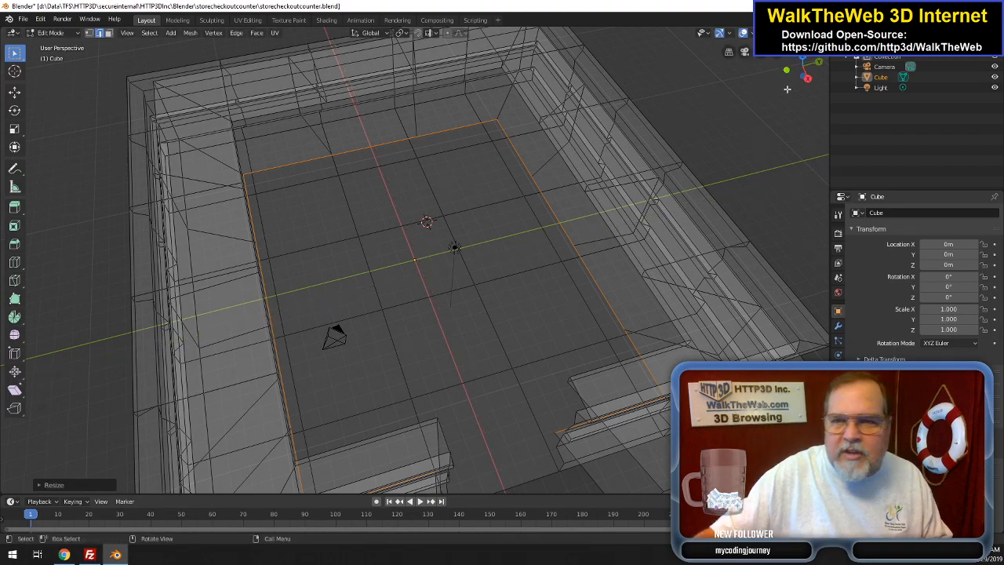
- Extrude the narrowed inner edge loop down 1.5 m along Z to the floor
{"action": "left_click_drag", "start_coordinate": [808, 73], "coordinate": [788, 1]}
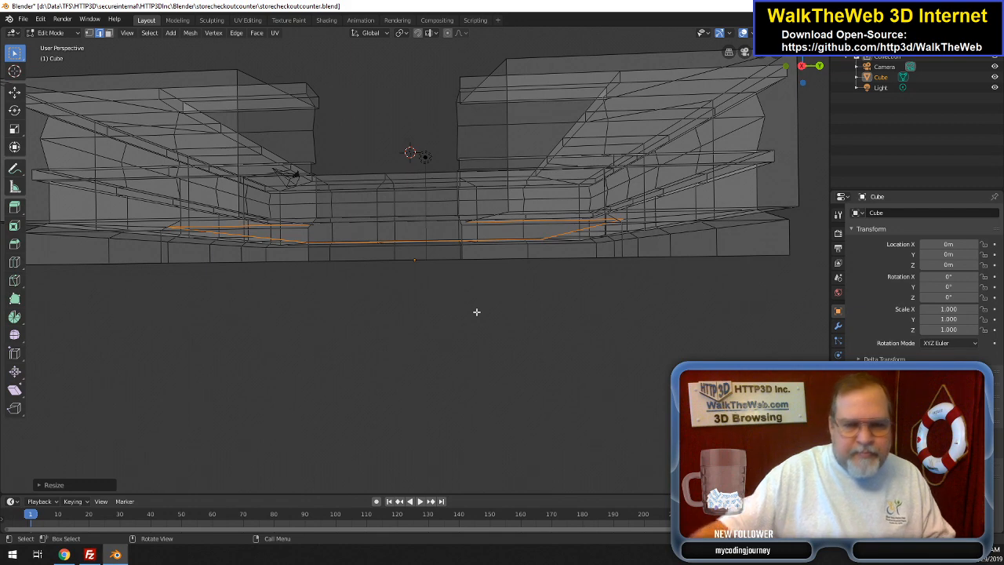
{"action": "key", "text": "g"}
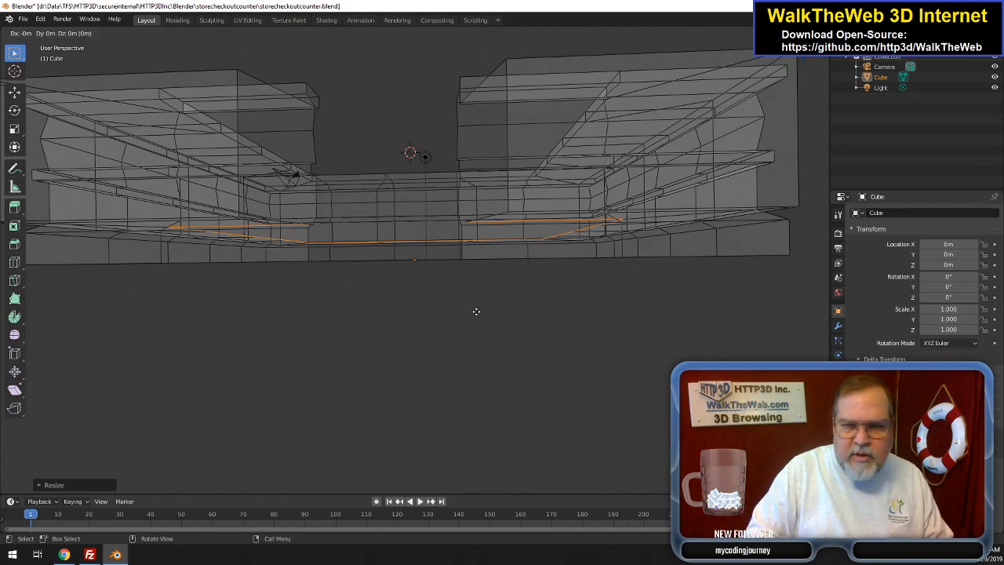
{"action": "key", "text": "z"}
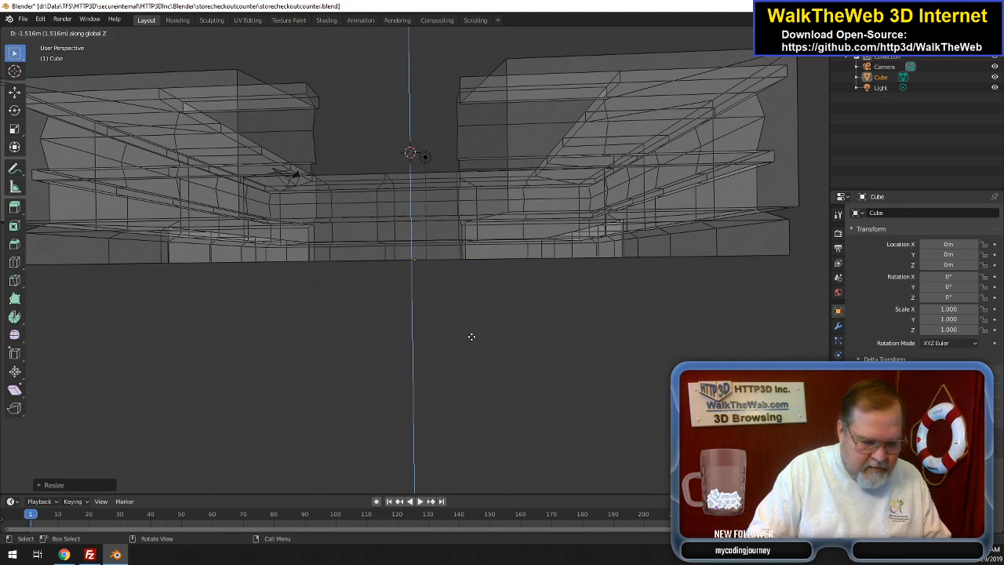
{"action": "type", "text": "-1.5"}
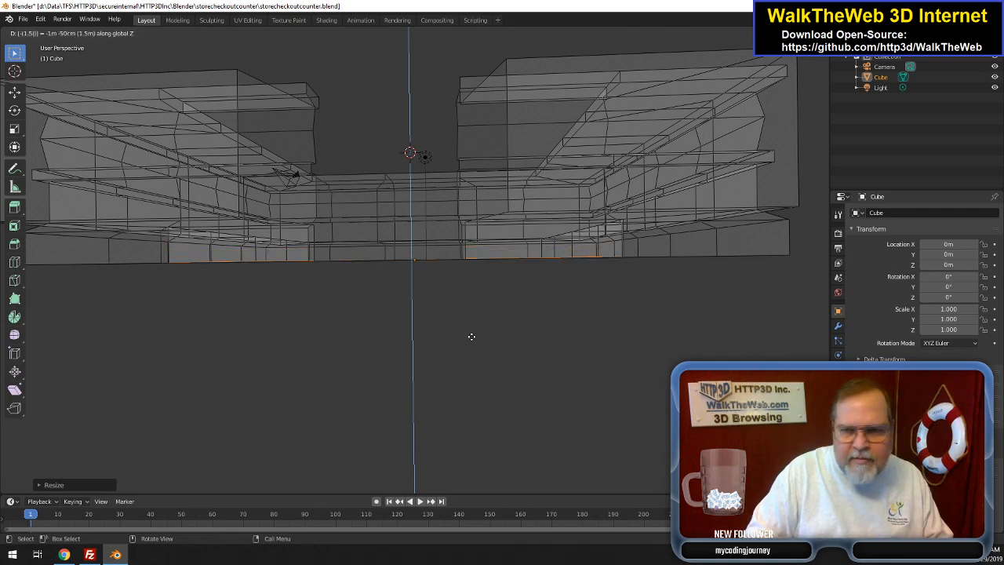
{"action": "key", "text": "Return"}
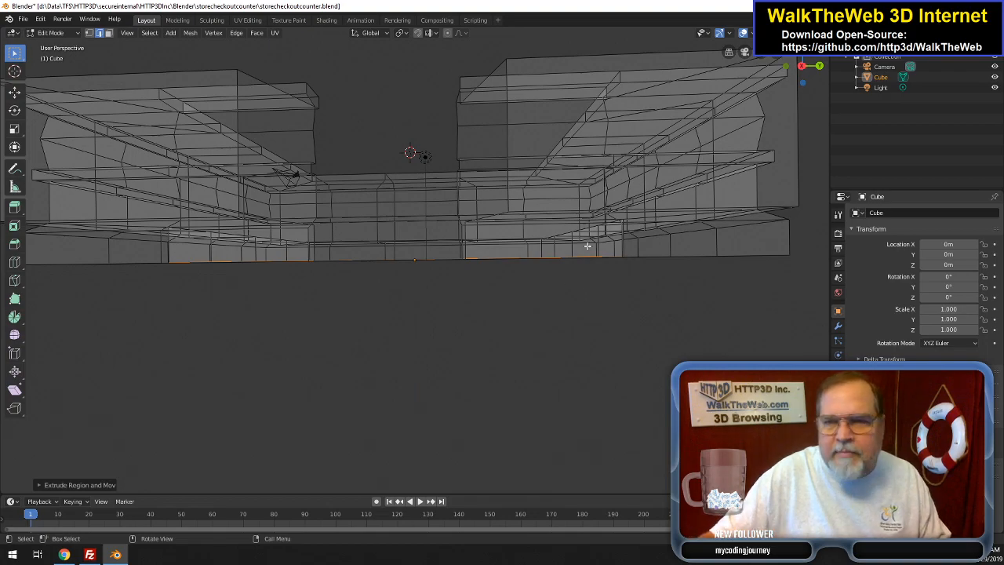
- Select the vertices of the inner wall faces protruding beyond the counter's entrance end and move them -5.25 m along the X axis
{"action": "left_click_drag", "start_coordinate": [807, 81], "coordinate": [740, 149]}
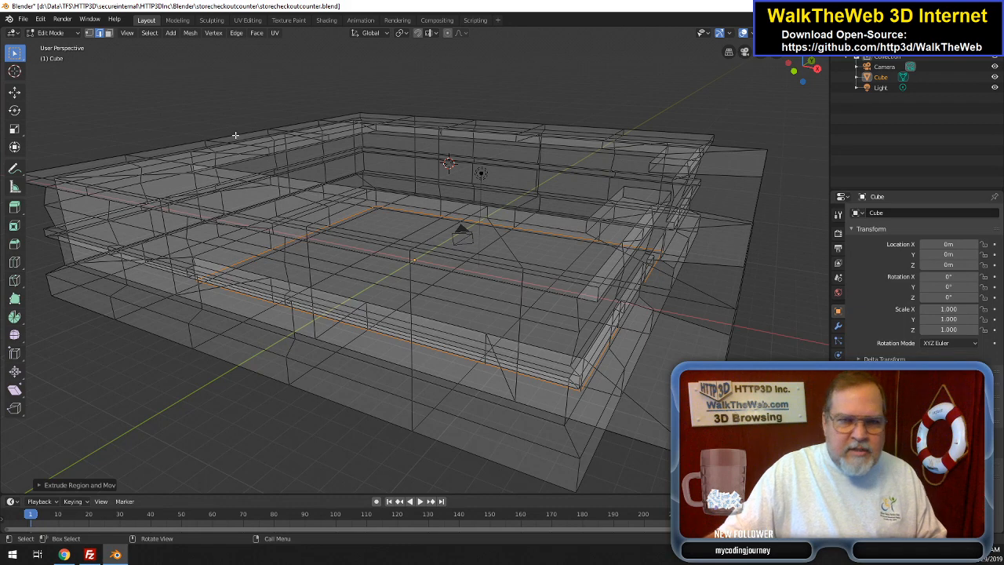
{"action": "left_click", "coordinate": [88, 32]}
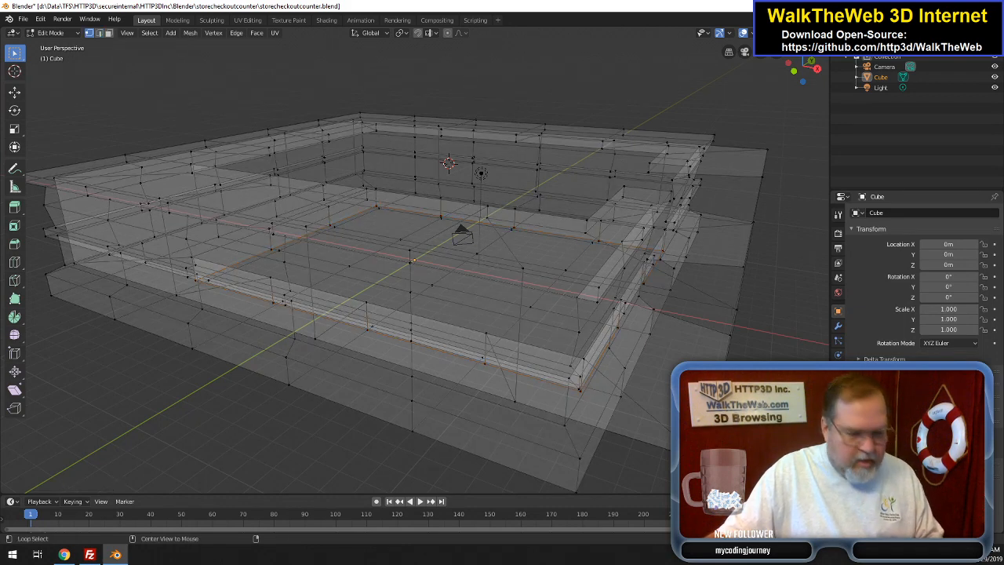
{"action": "key", "text": "alt+a"}
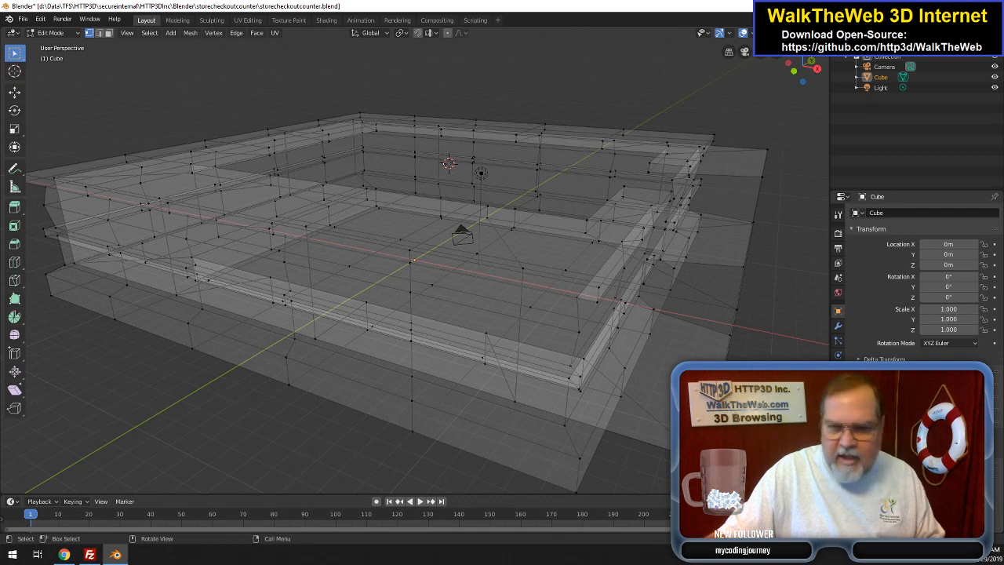
{"action": "key", "text": "c"}
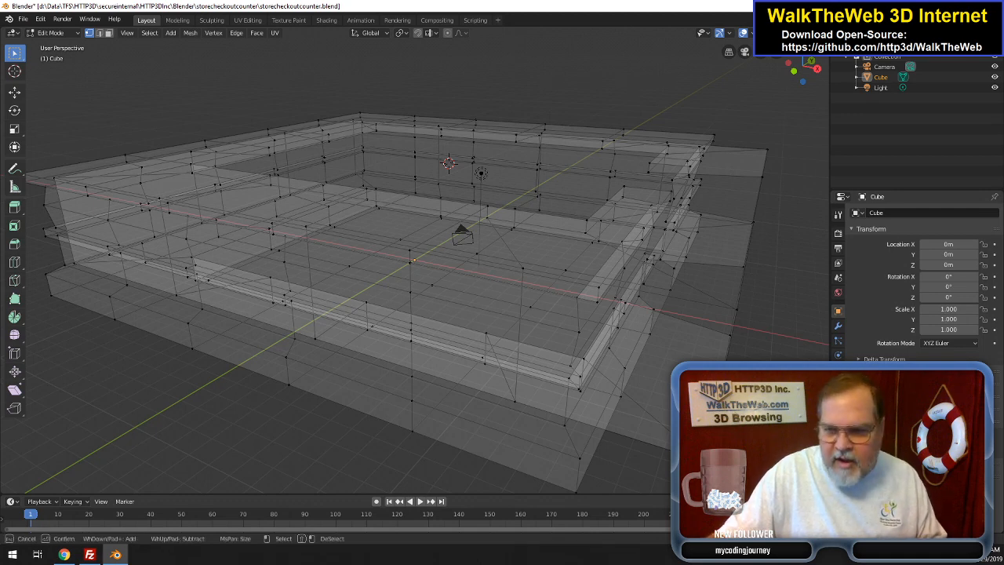
{"action": "left_click_drag", "start_coordinate": [731, 349], "coordinate": [767, 143]}
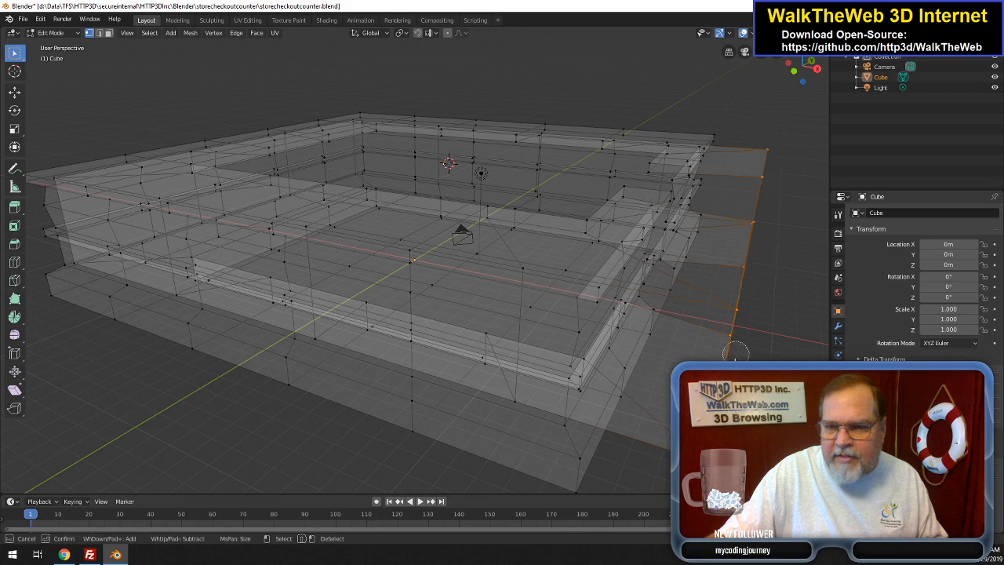
{"action": "key", "text": "Escape"}
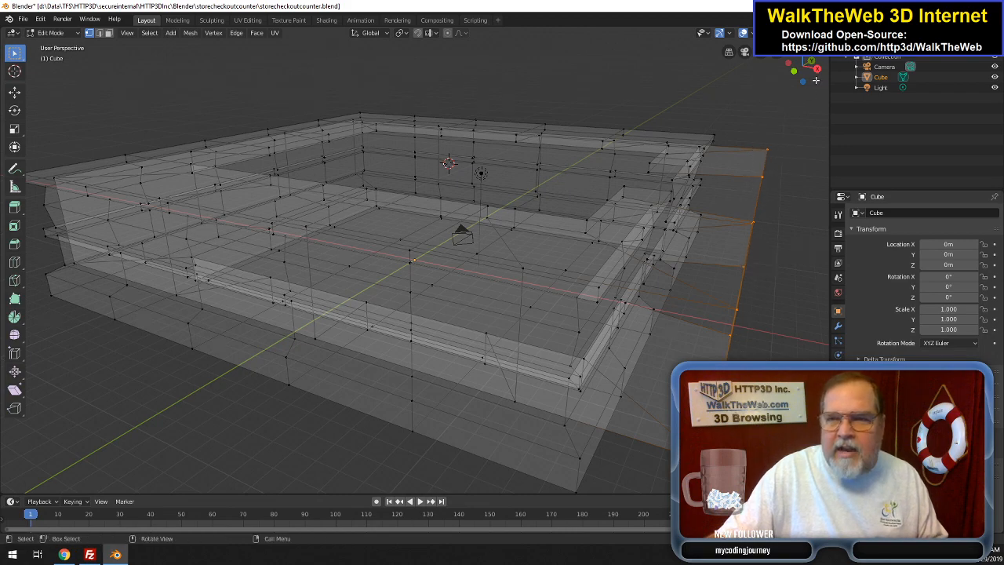
{"action": "left_click_drag", "start_coordinate": [800, 71], "coordinate": [700, 81]}
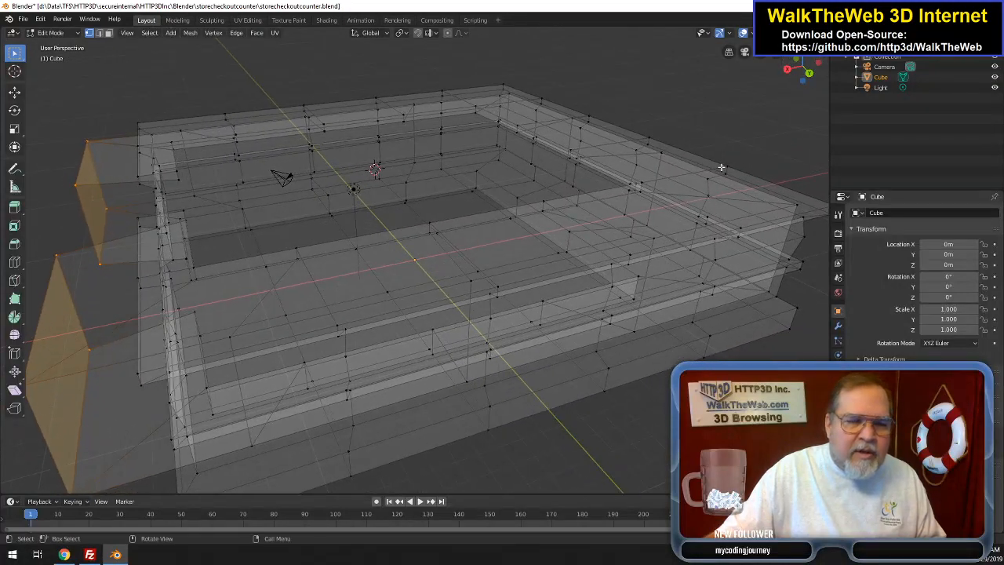
{"action": "key", "text": "g"}
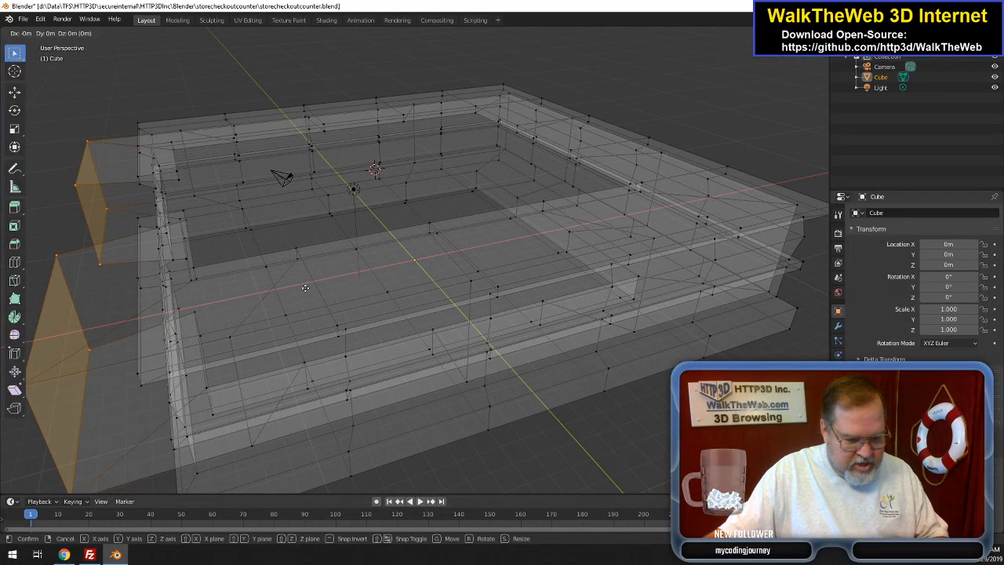
{"action": "key", "text": "x"}
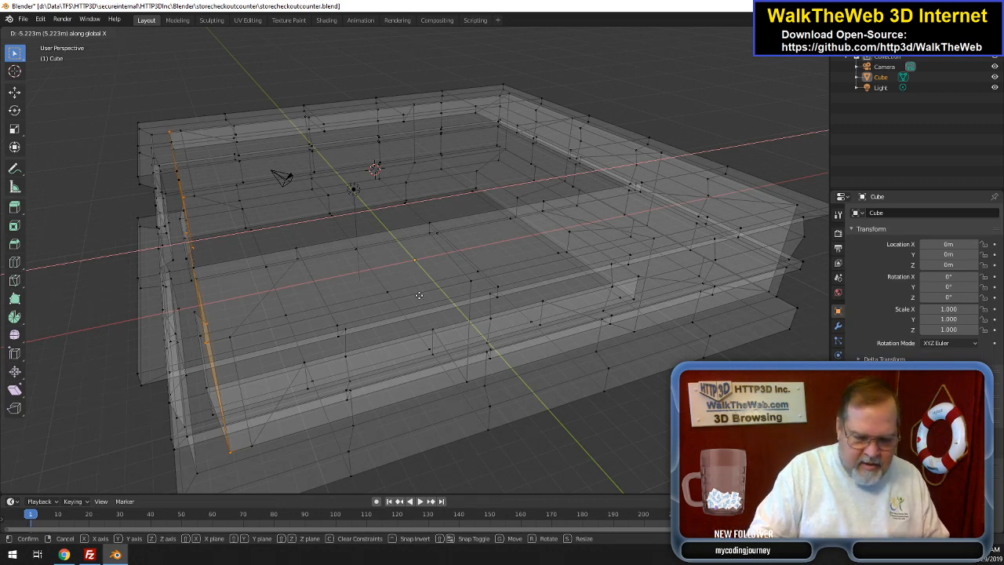
{"action": "type", "text": "-5.25"}
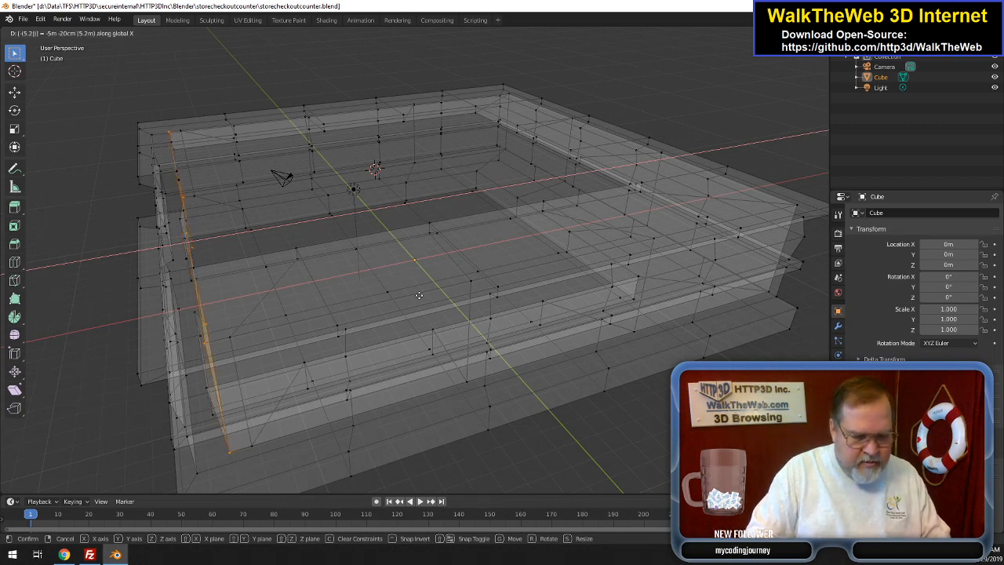
{"action": "key", "text": "Return"}
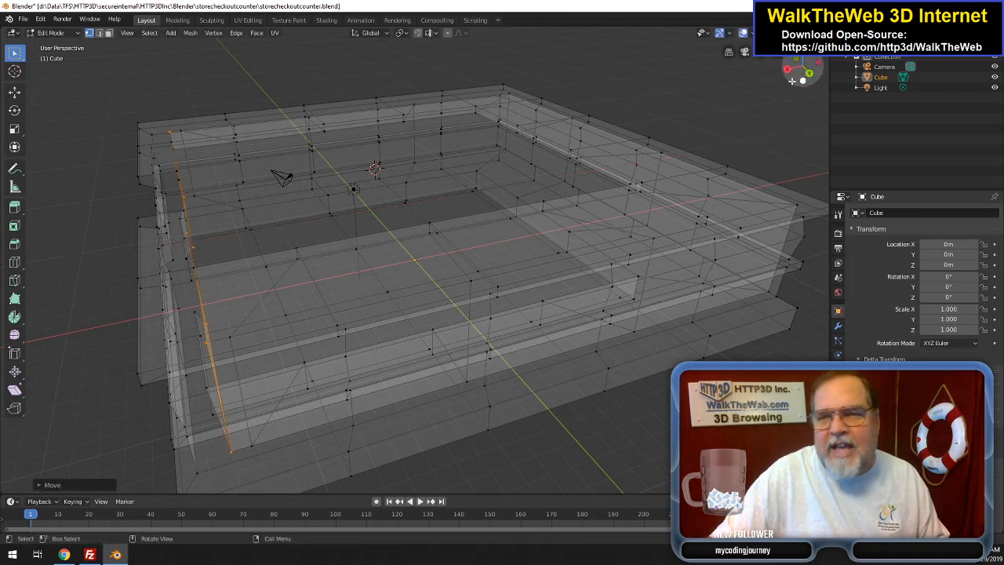
- Switch to solid shading and examine the counter's entrance walls and the closed wall opposite for protruding inner faces
{"action": "left_click_drag", "start_coordinate": [796, 76], "coordinate": [757, 236]}
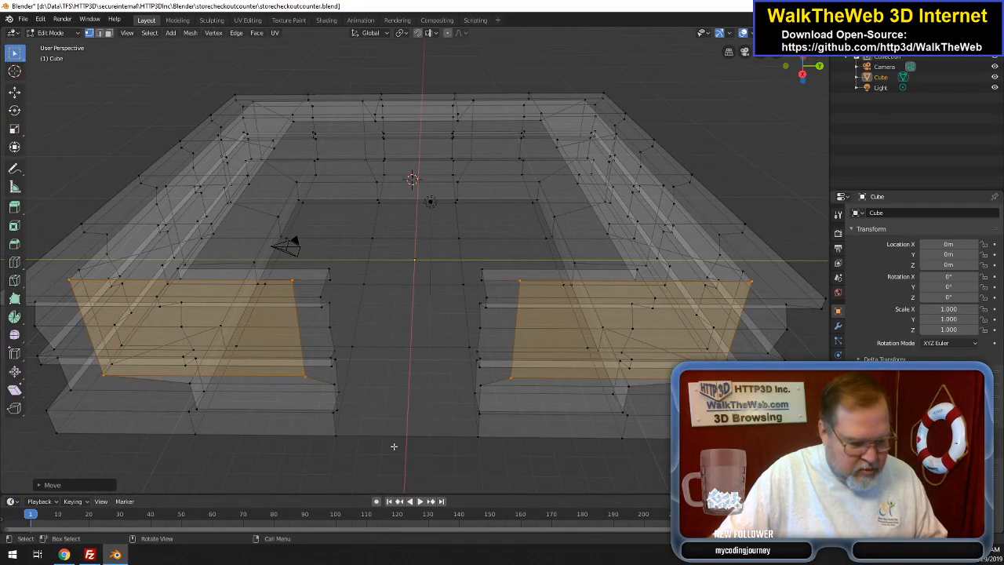
{"action": "key", "text": "z"}
{"action": "left_click", "coordinate": [471, 445]}
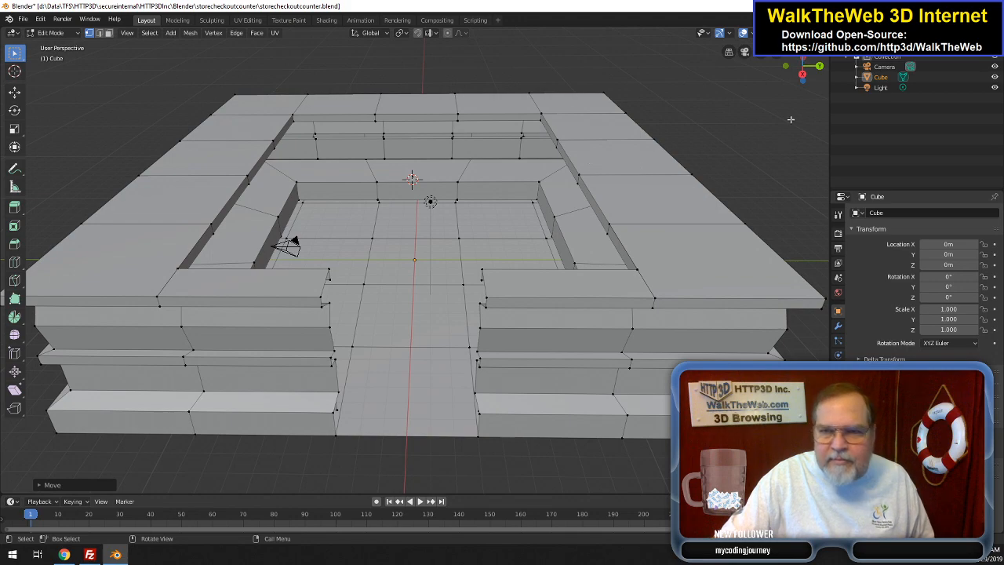
{"action": "left_click_drag", "start_coordinate": [798, 73], "coordinate": [824, 102]}
{"action": "middle_click_drag", "start_coordinate": [816, 202], "coordinate": [416, 240]}
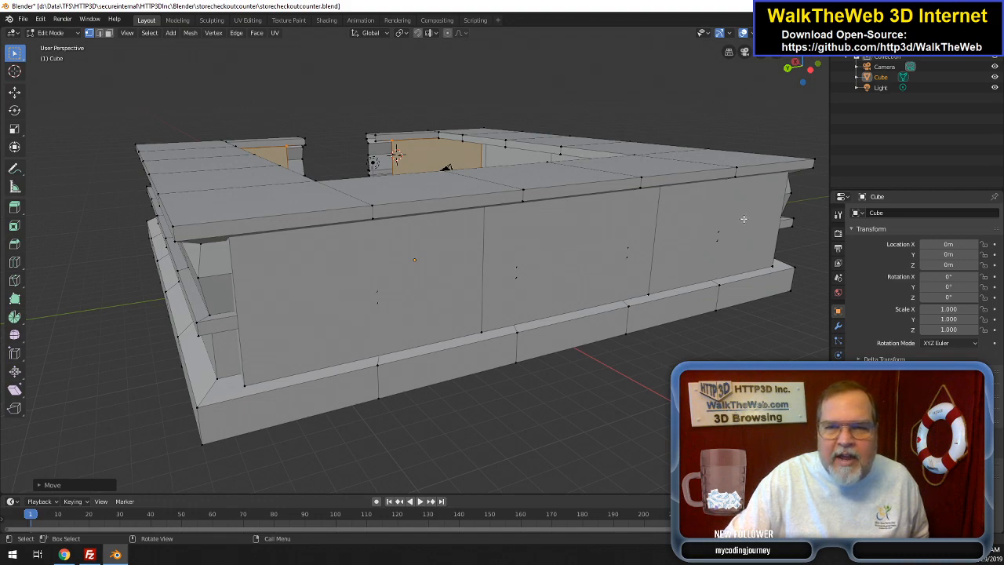
{"action": "left_click_drag", "start_coordinate": [802, 82], "coordinate": [685, 202]}
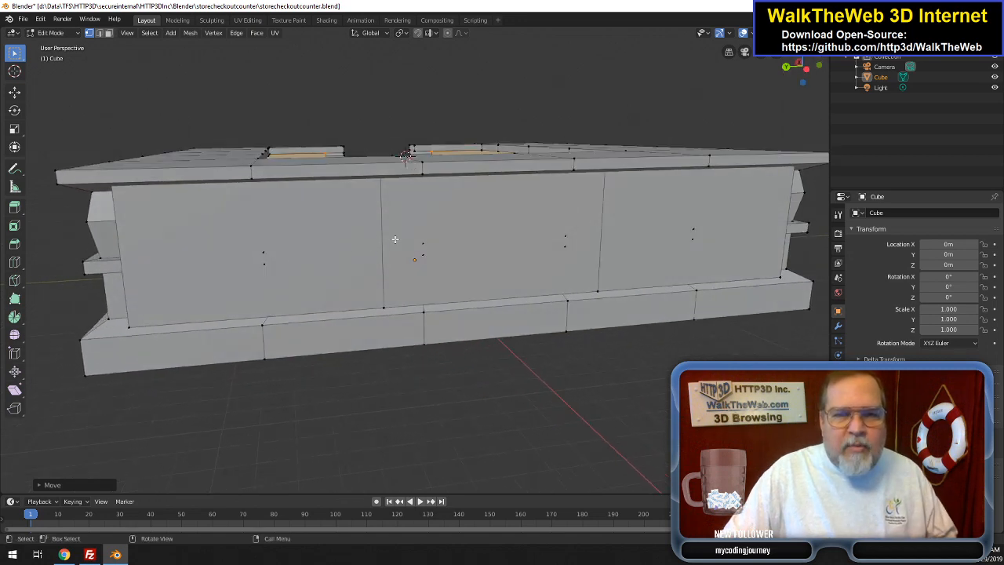
{"action": "left_click_drag", "start_coordinate": [800, 79], "coordinate": [821, 68]}
- In wireframe shading, select all vertices of the protruding inner wall opposite the entrance and move them 1.3 m along the X axis
{"action": "key", "text": "z"}
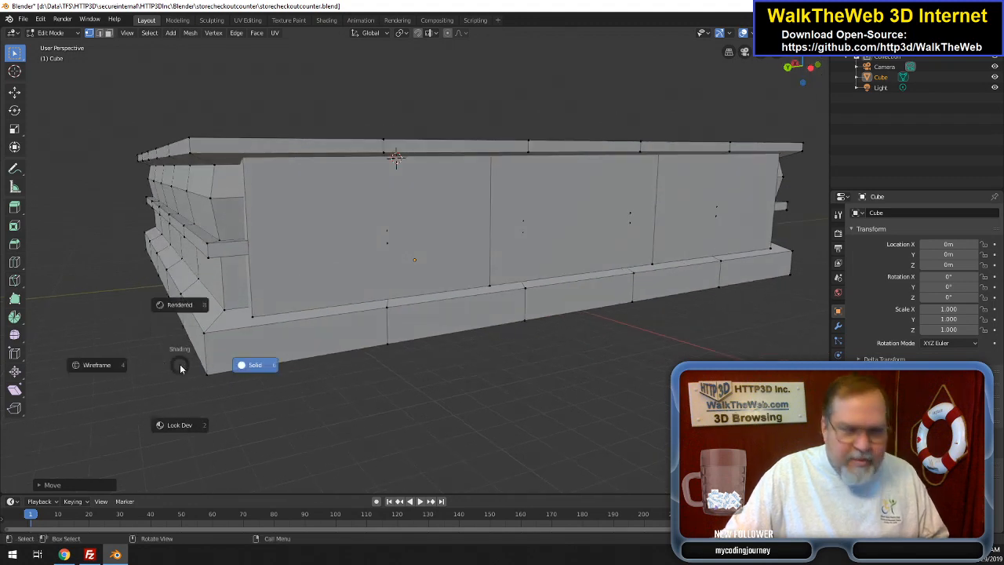
{"action": "left_click", "coordinate": [98, 366]}
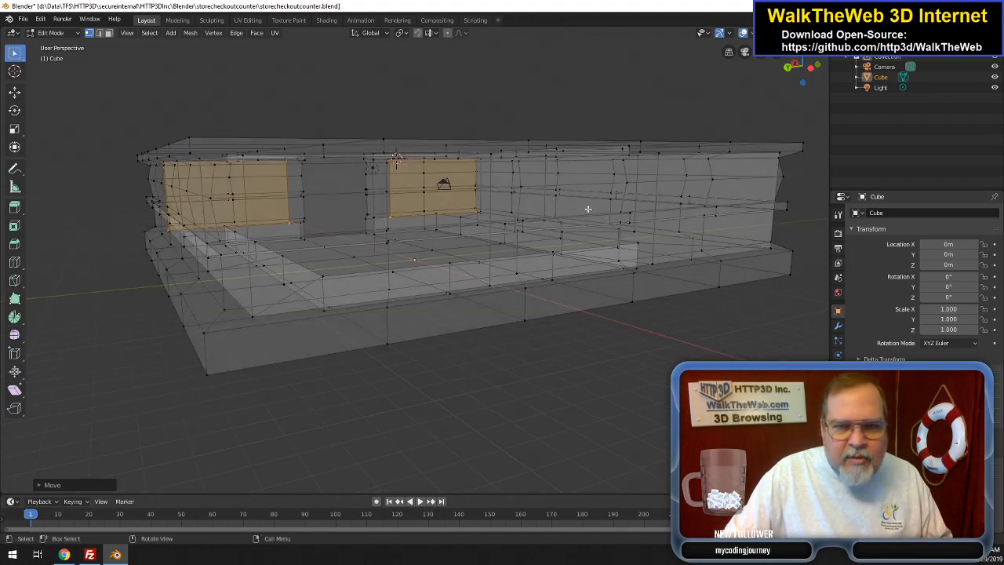
{"action": "mouse_move", "coordinate": [798, 72]}
{"action": "left_mouse_down"}
{"action": "mouse_move", "coordinate": [838, 57]}
{"action": "mouse_move", "coordinate": [794, 74]}
{"action": "left_mouse_up"}
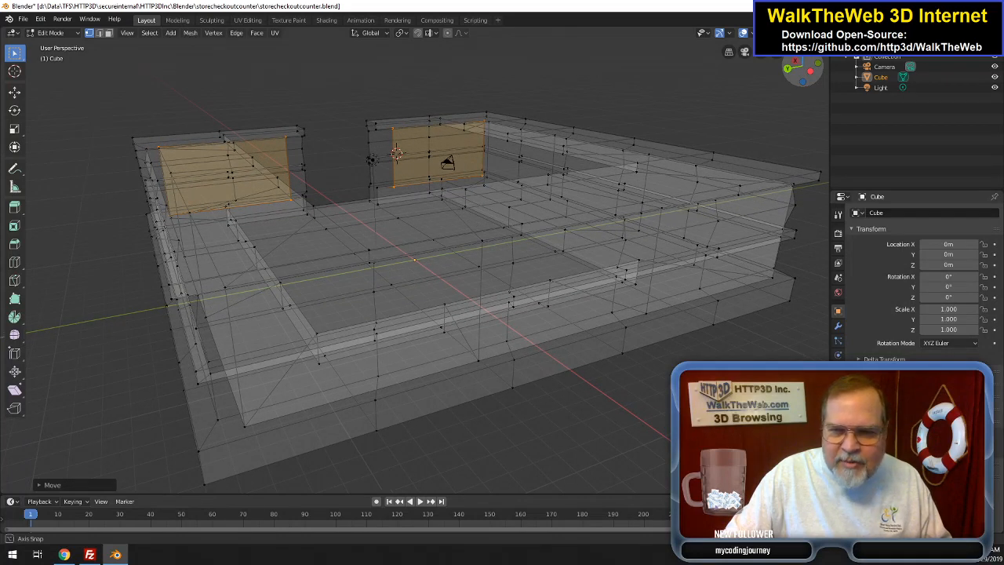
{"action": "left_click_drag", "start_coordinate": [794, 74], "coordinate": [794, 74]}
{"action": "left_click", "coordinate": [246, 425]}
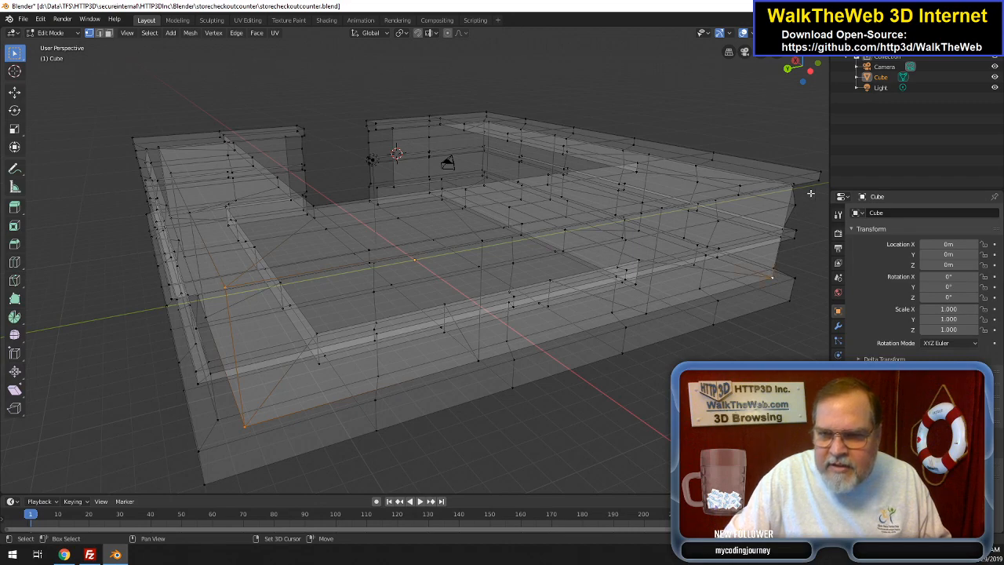
{"action": "left_click_drag", "start_coordinate": [802, 73], "coordinate": [698, 69]}
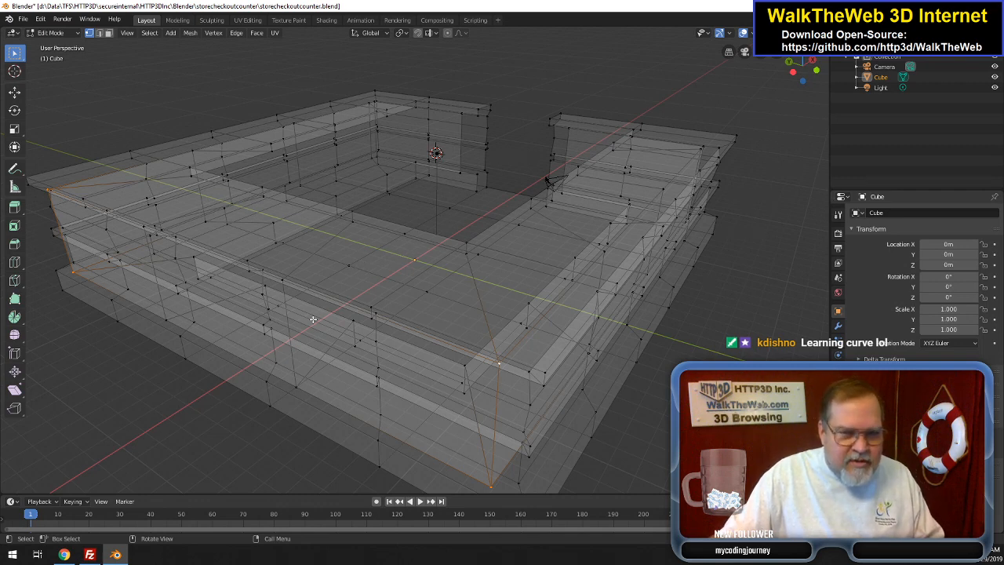
{"action": "mouse_move", "coordinate": [802, 75]}
{"action": "left_mouse_down"}
{"action": "mouse_move", "coordinate": [827, 61]}
{"action": "mouse_move", "coordinate": [808, 76]}
{"action": "left_mouse_up"}
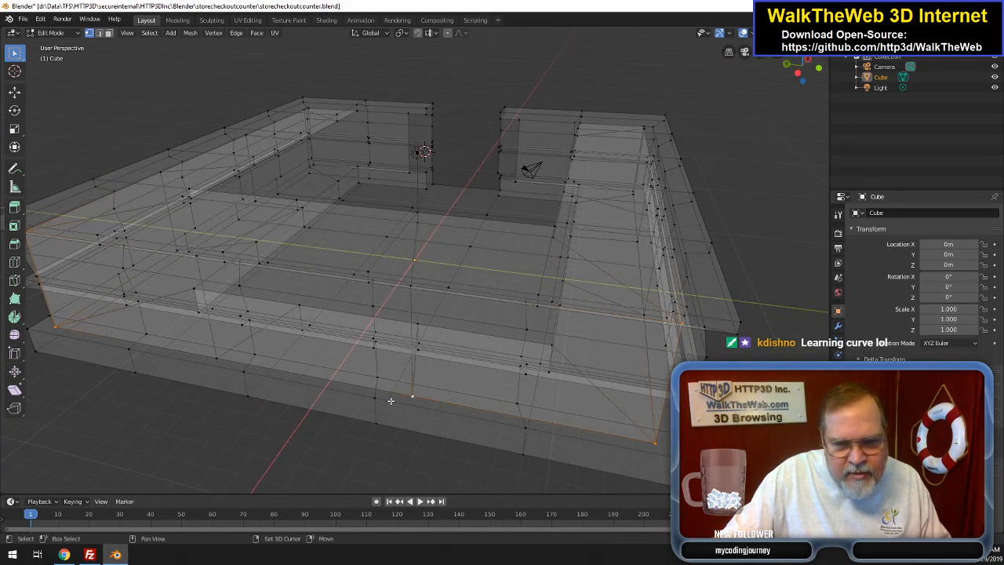
{"action": "left_click", "coordinate": [219, 268], "text": "shift"}
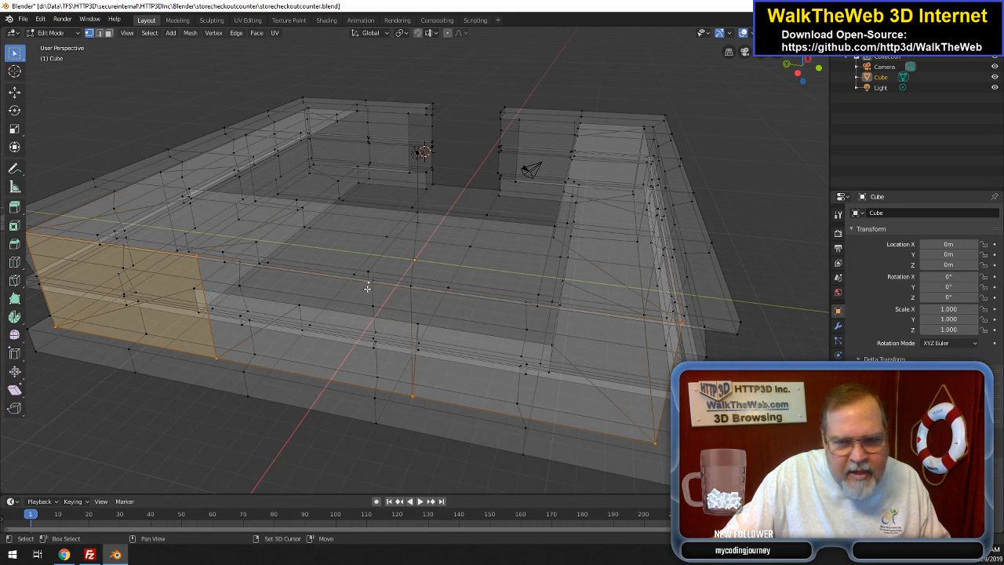
{"action": "left_click", "coordinate": [410, 288], "text": "shift"}
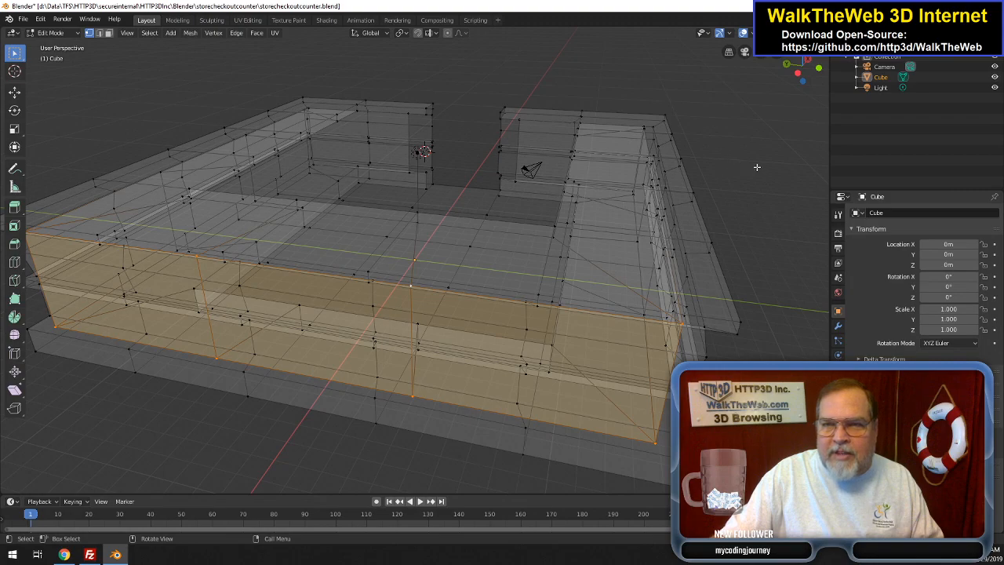
{"action": "mouse_move", "coordinate": [808, 80]}
{"action": "left_mouse_down"}
{"action": "mouse_move", "coordinate": [741, 80]}
{"action": "mouse_move", "coordinate": [829, 83]}
{"action": "mouse_move", "coordinate": [798, 74]}
{"action": "mouse_move", "coordinate": [823, 78]}
{"action": "mouse_move", "coordinate": [809, 79]}
{"action": "left_mouse_up"}
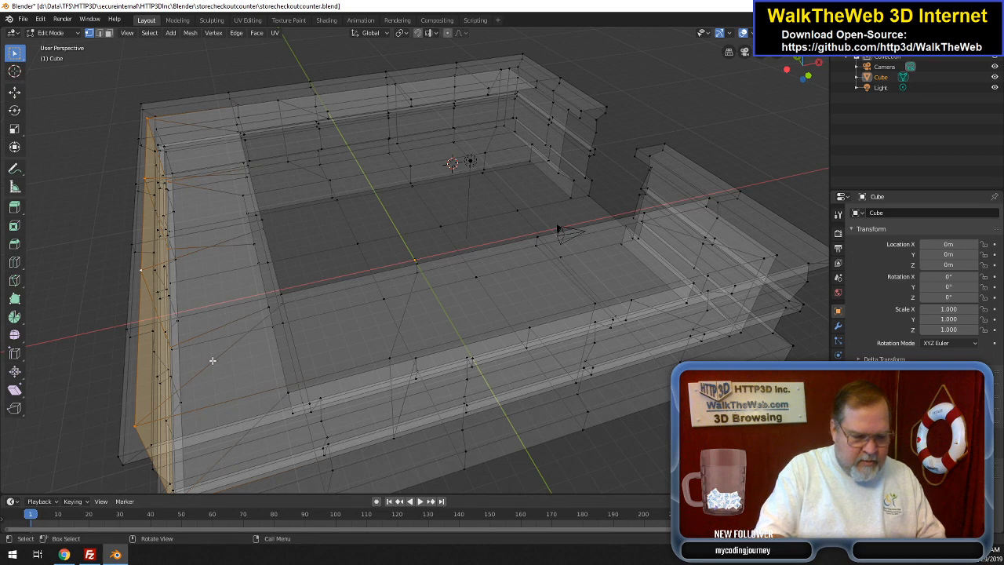
{"action": "key", "text": "g"}
{"action": "key", "text": "x"}
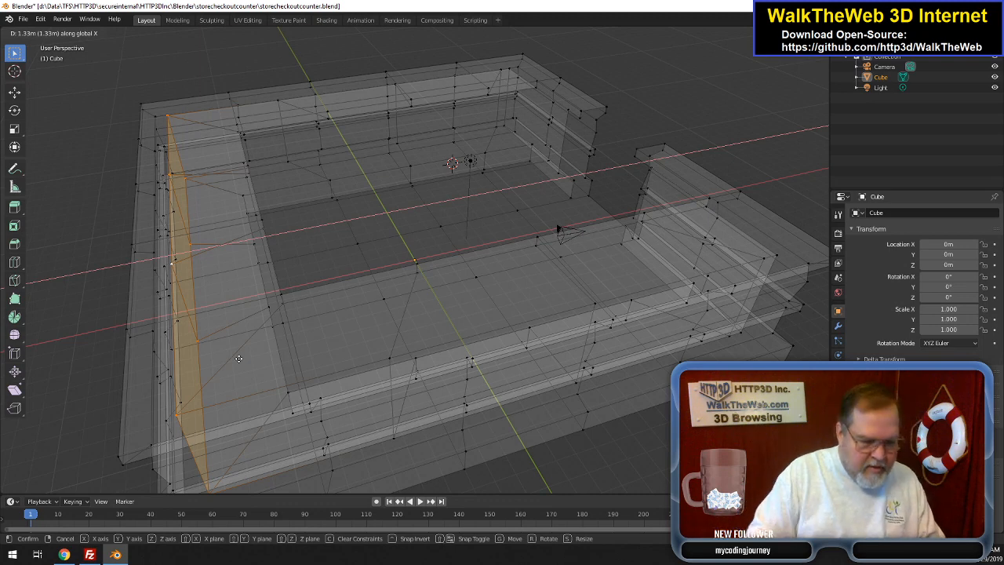
{"action": "type", "text": "1.3"}
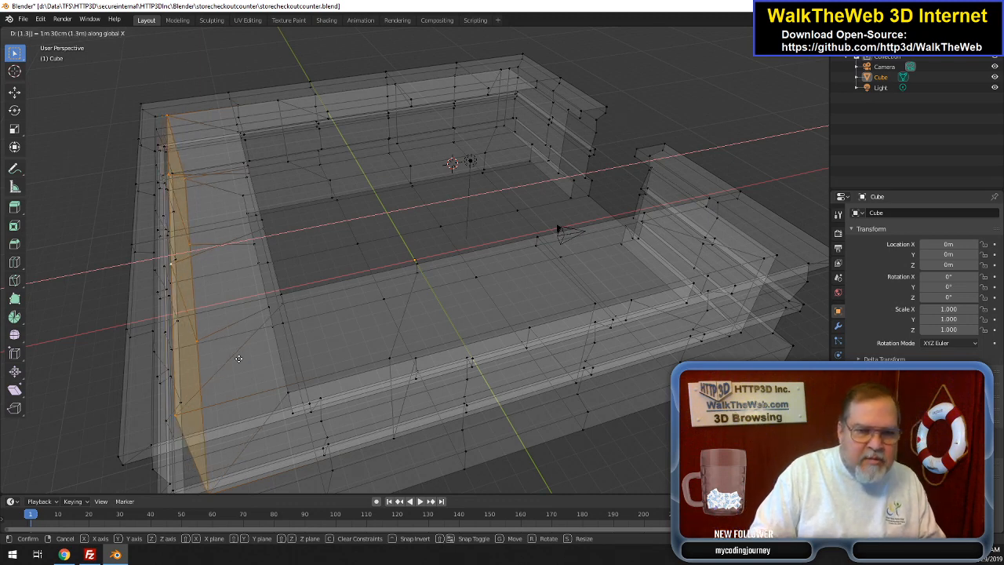
{"action": "key", "text": "Return"}
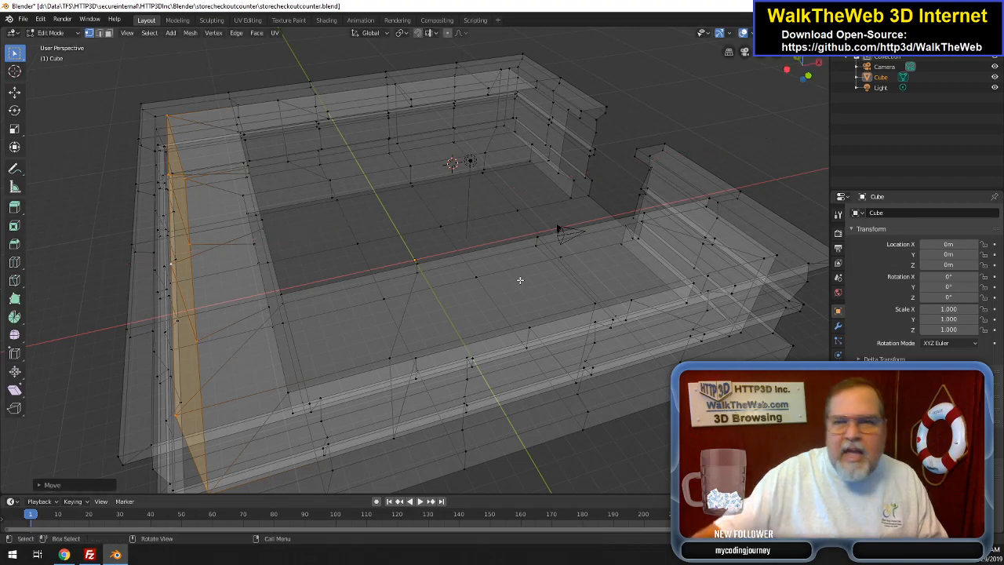
- Save the storecheckoutcounter.blend file with the corrected inner walls
{"action": "left_click_drag", "start_coordinate": [795, 76], "coordinate": [733, 56]}
{"action": "middle_click_drag", "start_coordinate": [255, 79], "coordinate": [256, 79]}
{"action": "left_click", "coordinate": [23, 20]}
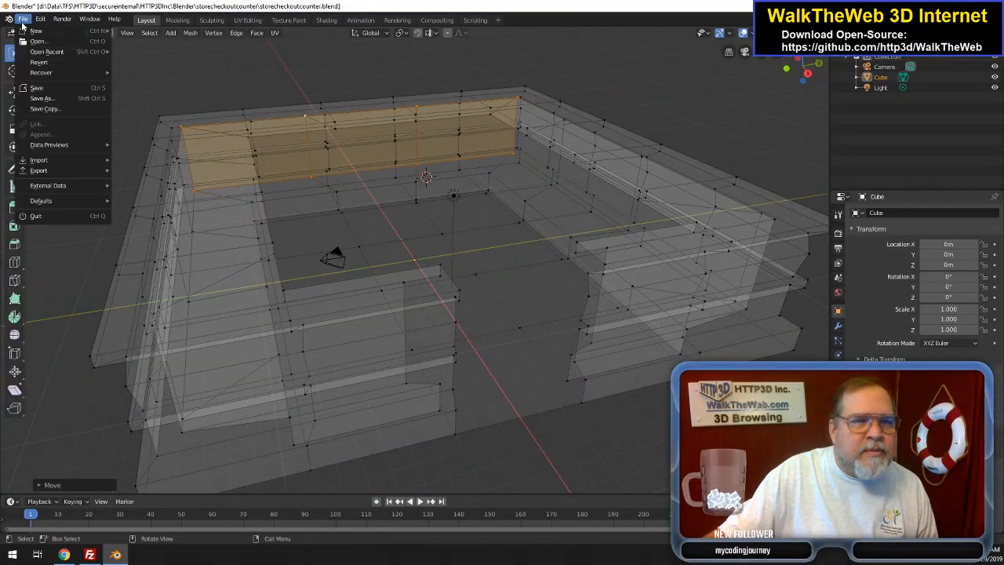
{"action": "left_click", "coordinate": [47, 87]}
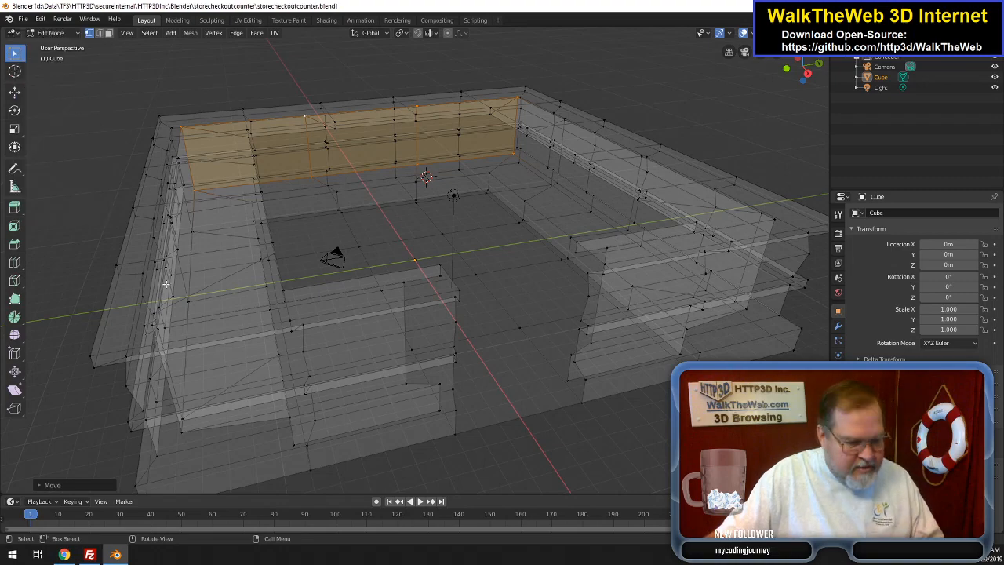
- Display the counter in solid shading in Object Mode and save the file again
{"action": "key", "text": "z"}
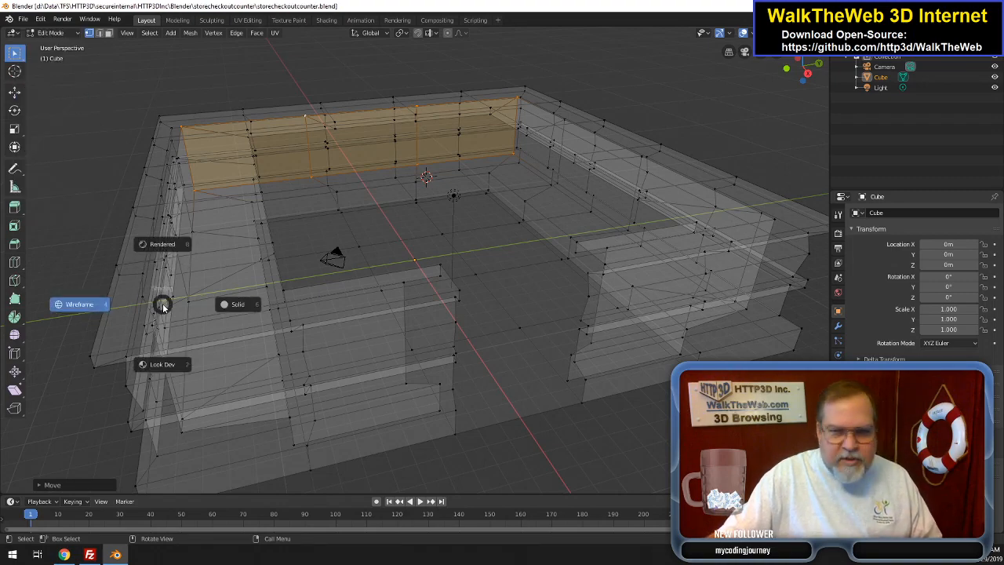
{"action": "left_click", "coordinate": [239, 304]}
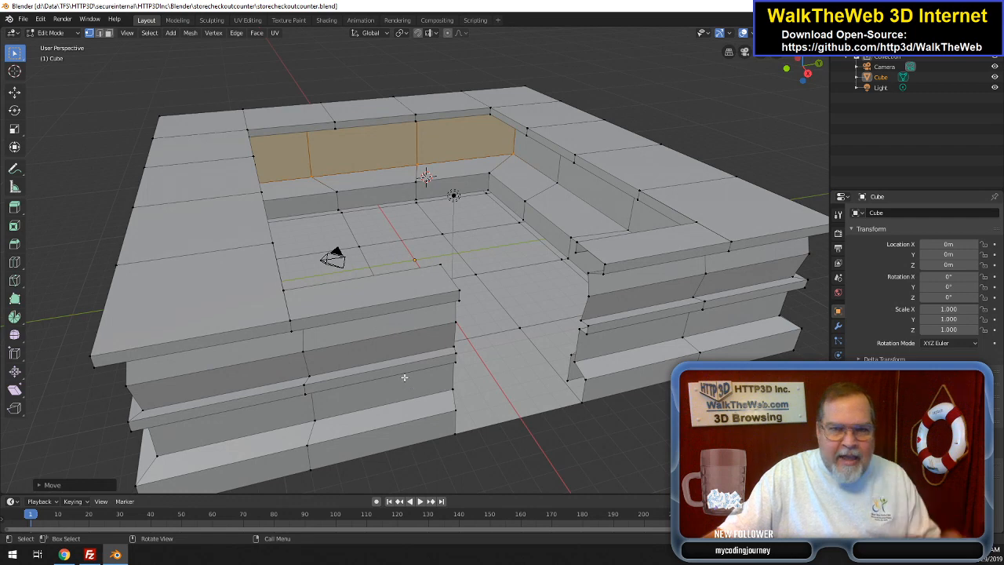
{"action": "key", "text": "Tab"}
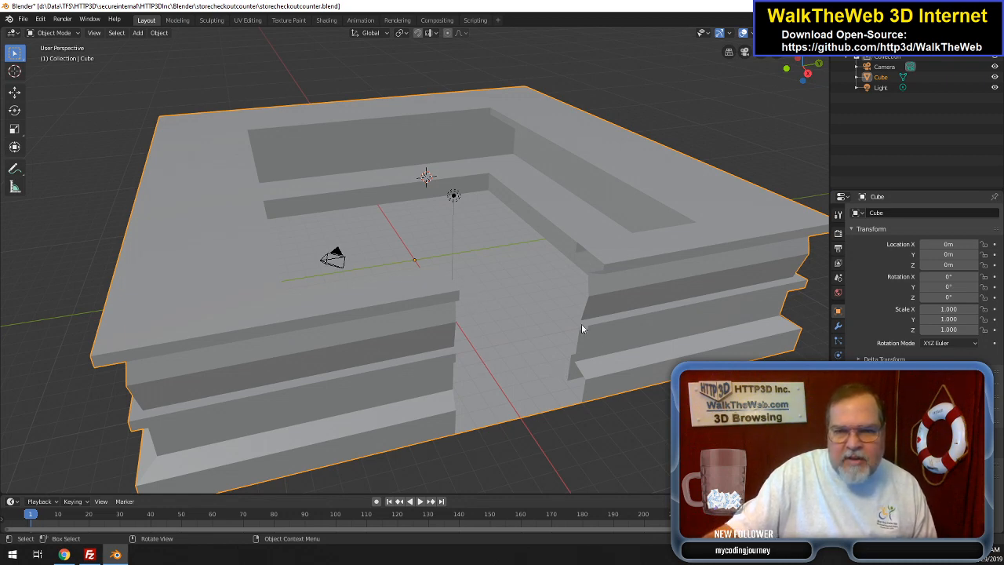
{"action": "left_click", "coordinate": [23, 20]}
{"action": "left_click", "coordinate": [57, 88]}
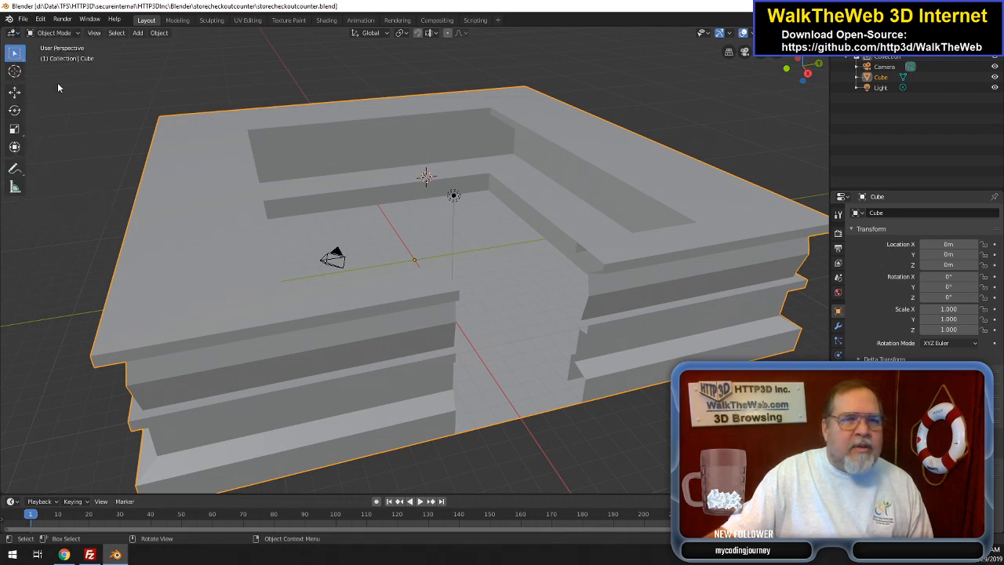
- Export the checkout counter as a Babylon.js scene, overwriting storecheckoutcounter.babylon in the storecheckoutcounter folder
{"action": "left_click", "coordinate": [23, 19]}
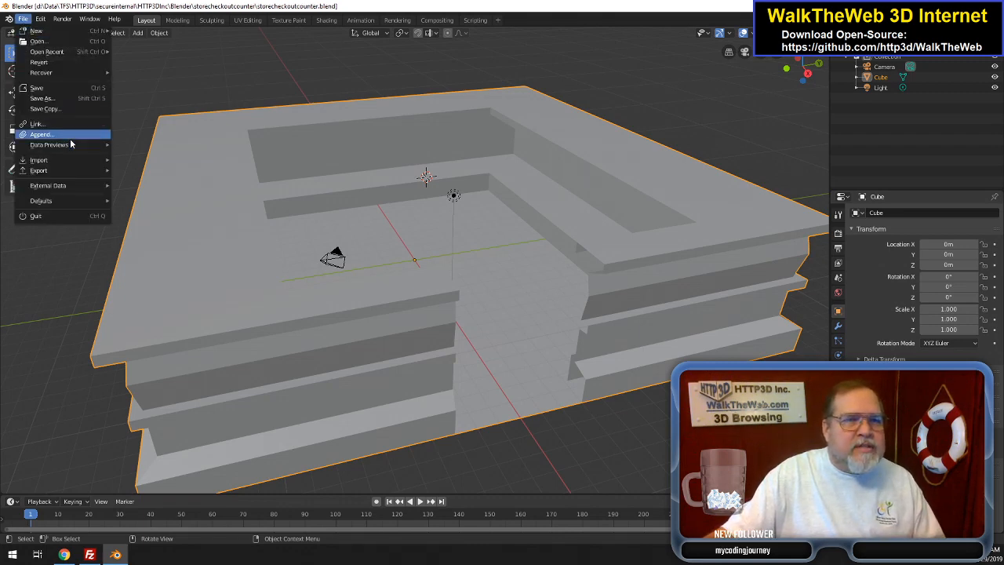
{"action": "mouse_move", "coordinate": [86, 171]}
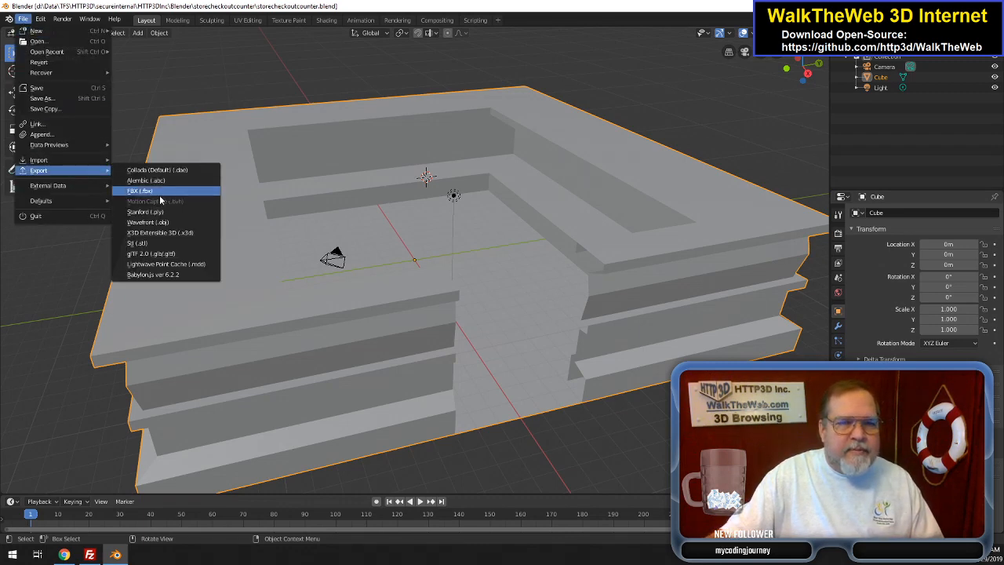
{"action": "left_click", "coordinate": [173, 273]}
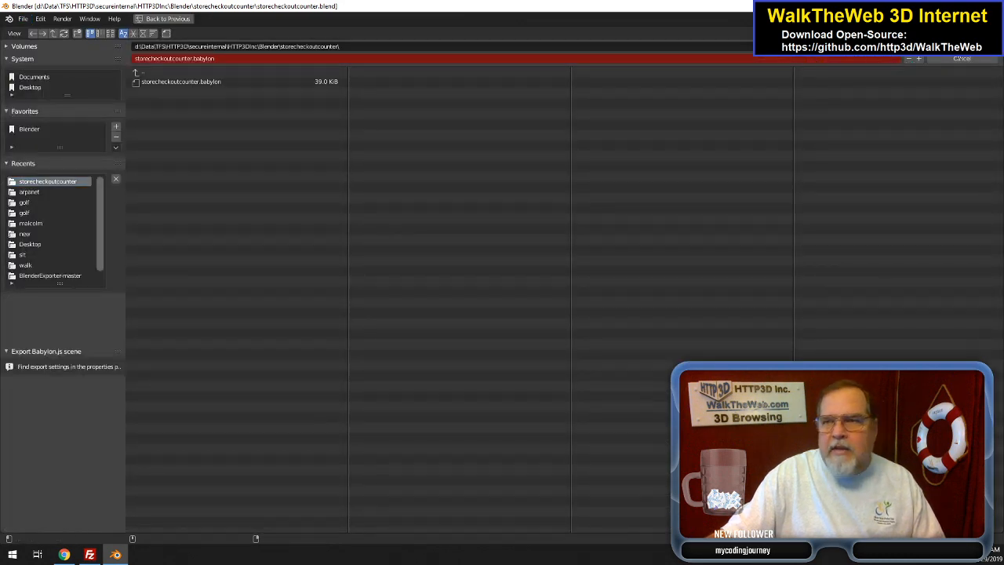
{"action": "left_click", "coordinate": [962, 47]}
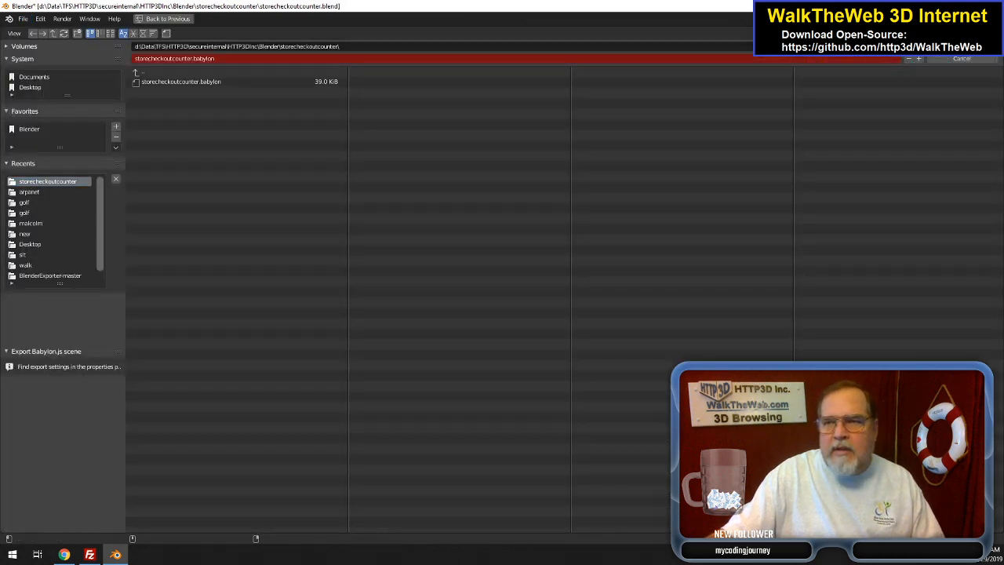
- Switch to FileZilla and upload the local storecheckoutcounter.babylon file and its manifest to the remote storecheckoutcounter folder
{"action": "left_click", "coordinate": [89, 555]}
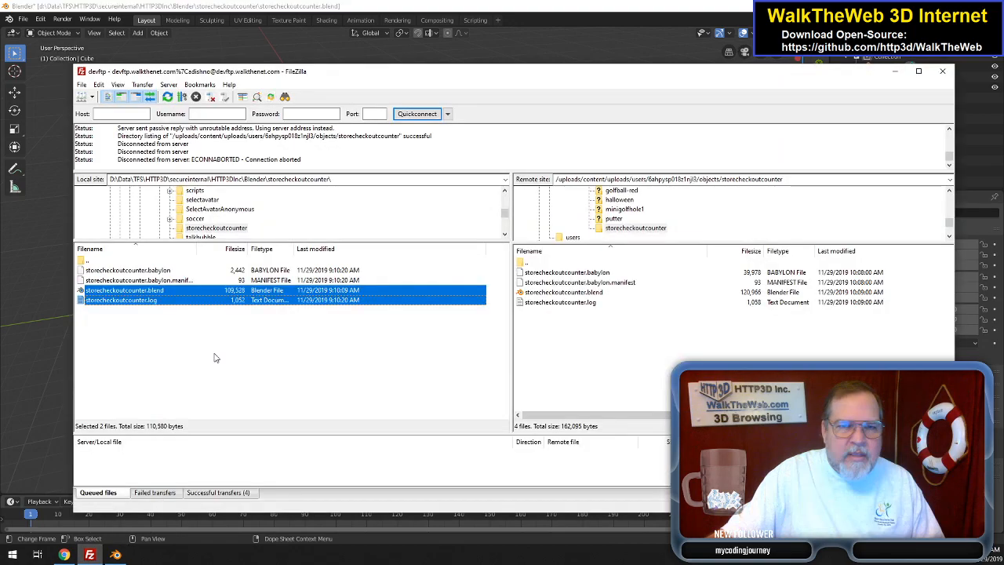
{"action": "left_click", "coordinate": [151, 271]}
{"action": "left_click", "coordinate": [153, 280], "text": "shift"}
{"action": "right_click", "coordinate": [158, 281]}
{"action": "left_click", "coordinate": [185, 292]}
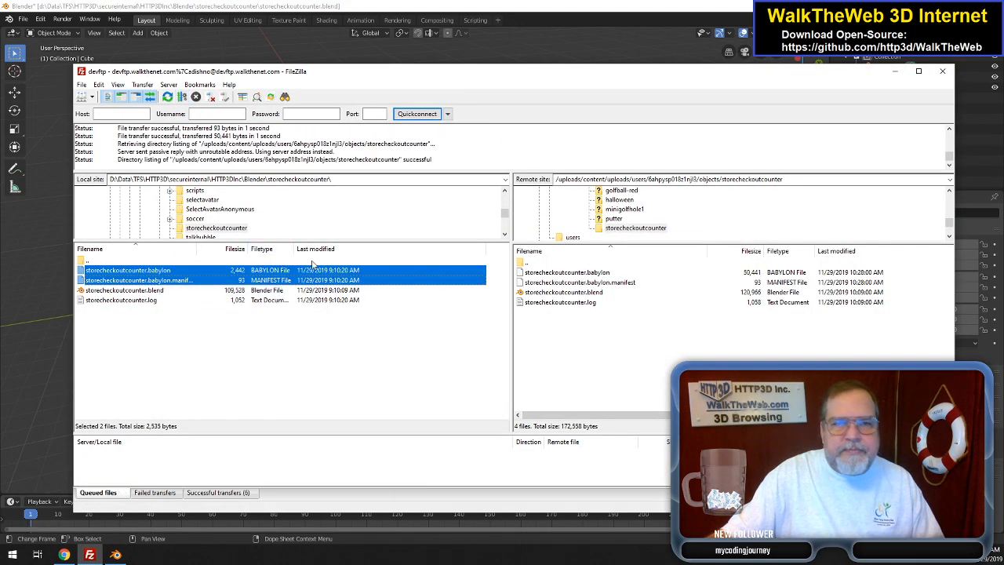
- Switch to Chrome and reload the WalkTheWeb admin page of the Checkout Counter thing to load the uploaded model
{"action": "left_click", "coordinate": [67, 554]}
{"action": "key", "text": "ctrl+Tab"}
{"action": "left_click", "coordinate": [440, 377]}
{"action": "left_click", "coordinate": [611, 364]}
{"action": "left_click", "coordinate": [32, 8]}
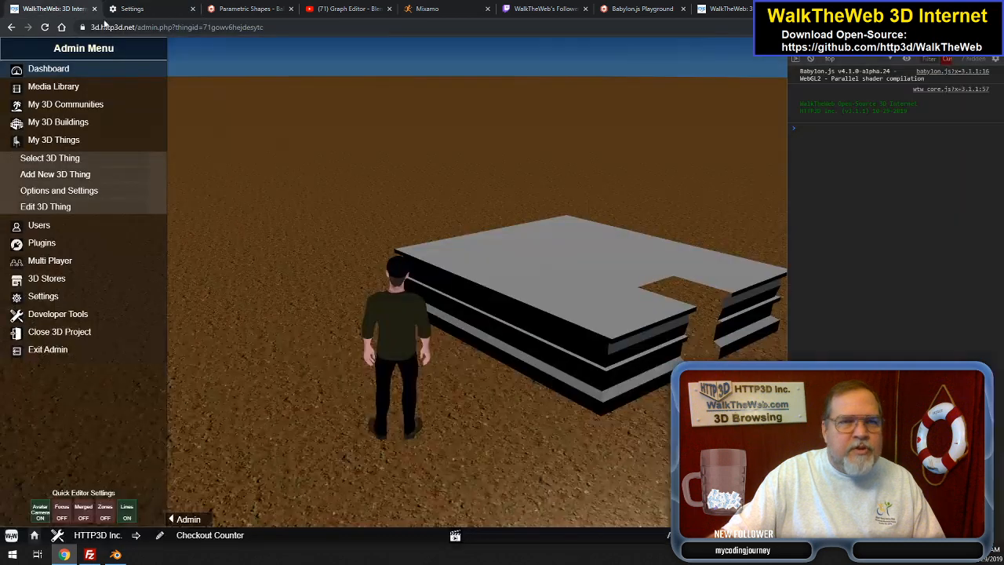
{"action": "left_click", "coordinate": [220, 27]}
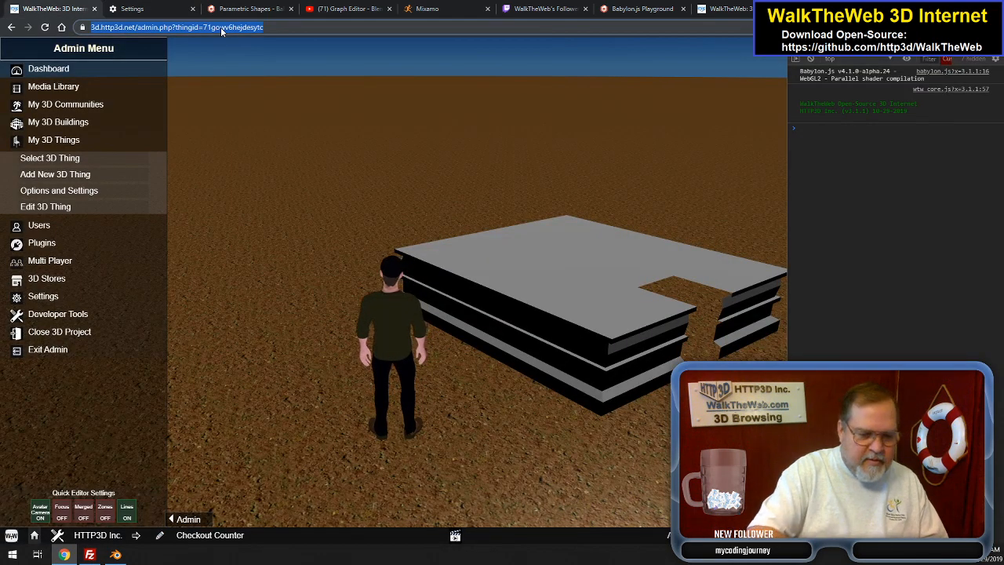
{"action": "key", "text": "Return"}
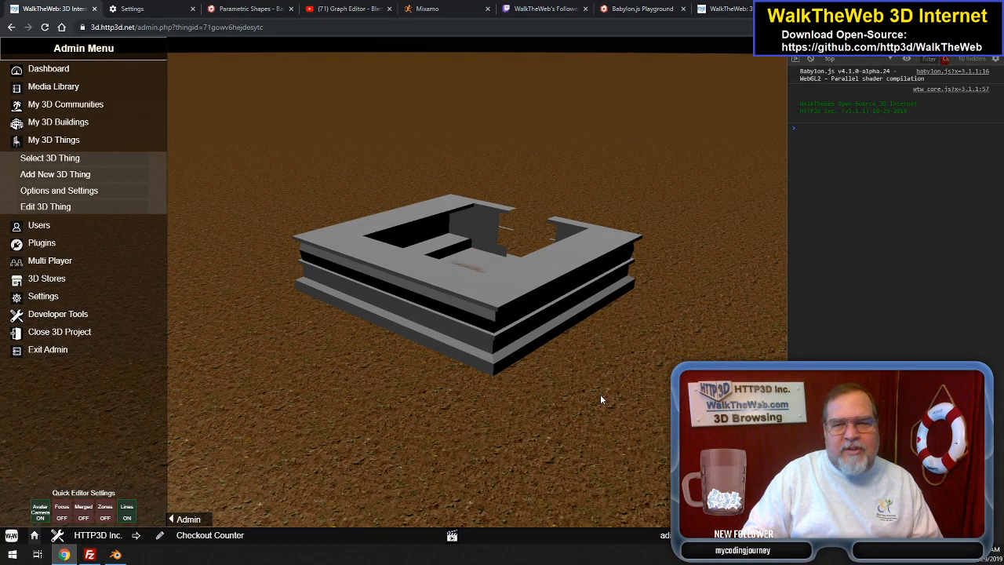
- Walk the avatar around the checkout counter and through its entrance to examine the outer and inner walls
{"action": "key", "text": "Right"}
{"action": "key", "text": "Right"}
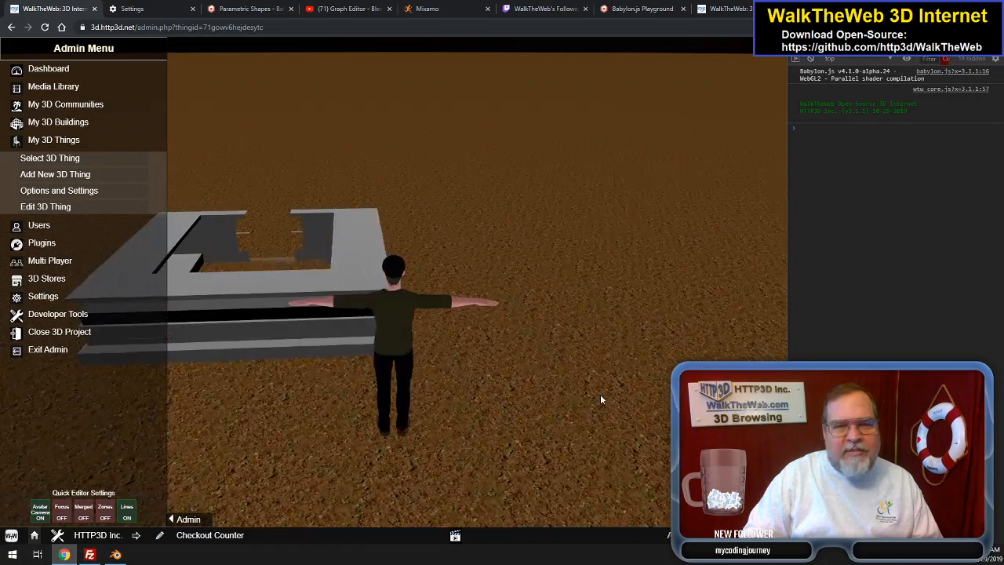
{"action": "key", "text": "Up"}
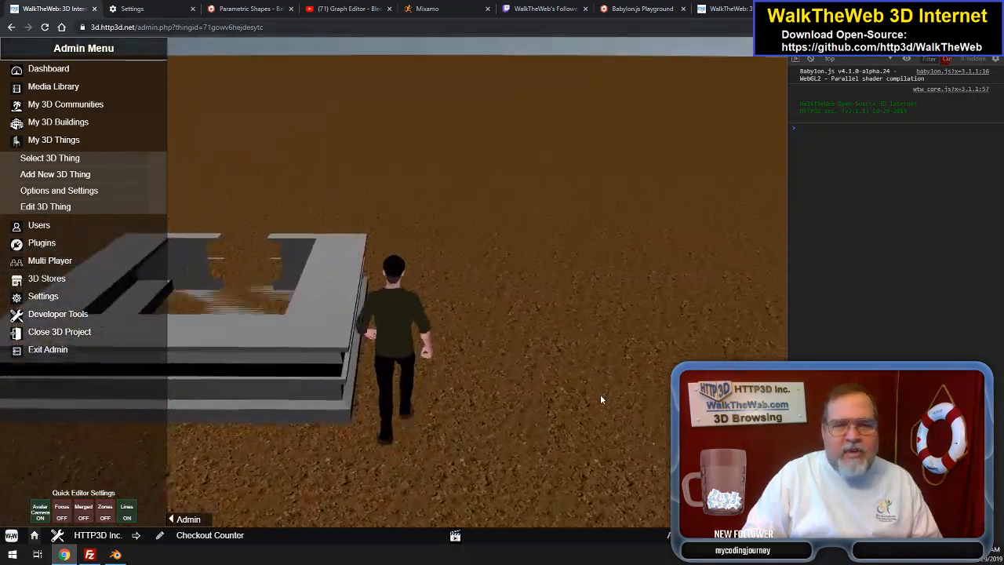
{"action": "key", "text": "Left"}
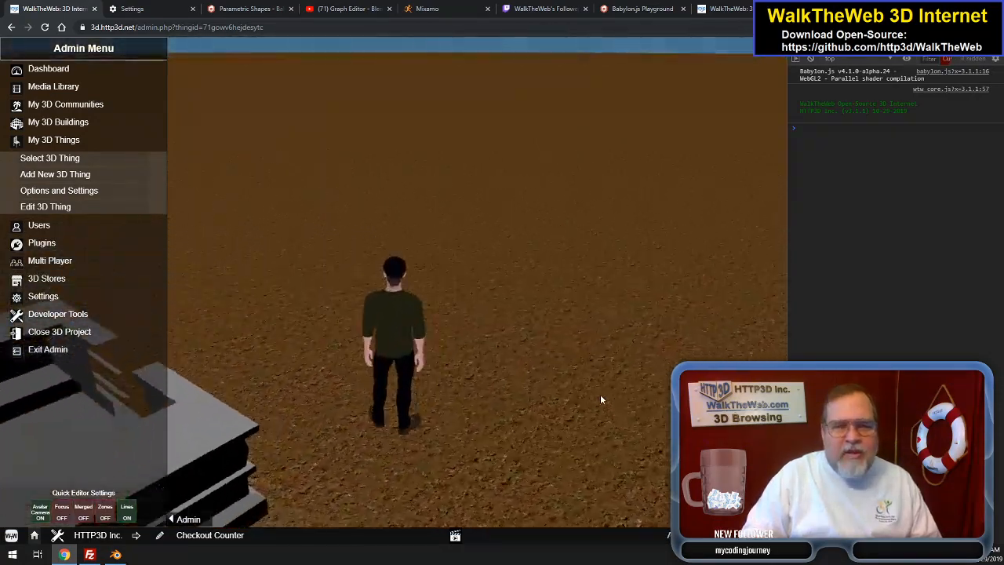
{"action": "key", "text": "Left"}
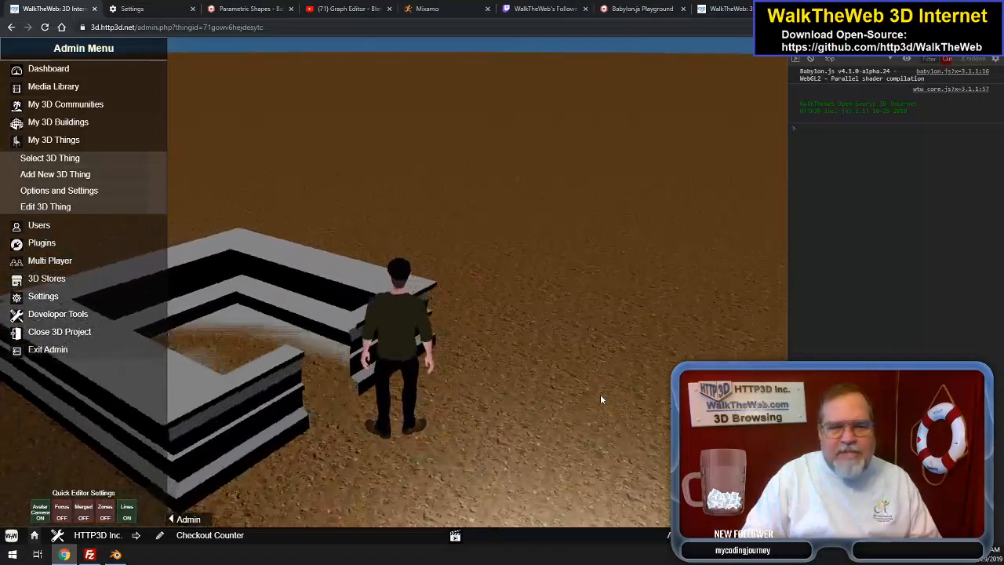
{"action": "key", "text": "Left"}
{"action": "key", "text": "Right"}
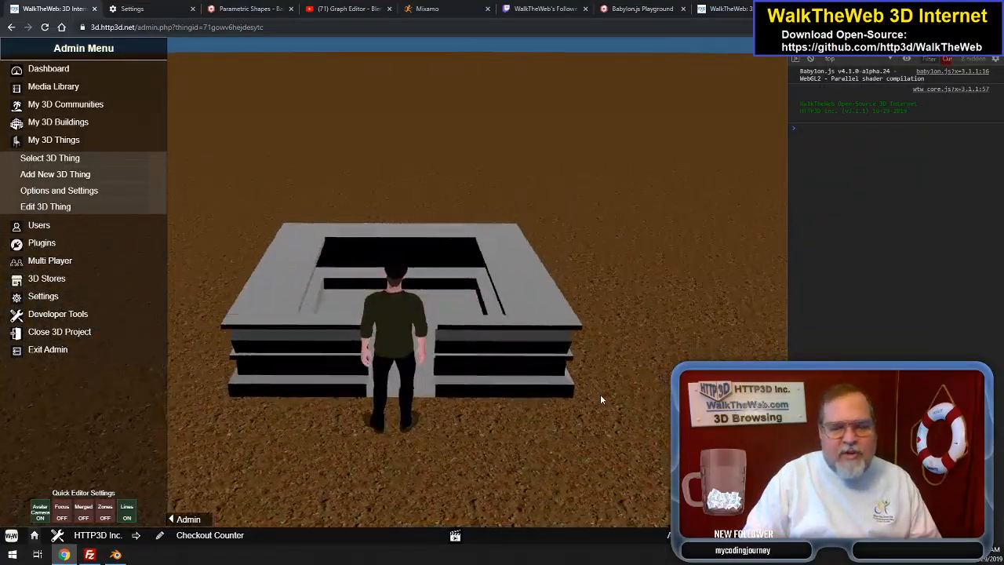
{"action": "key", "text": "Right"}
{"action": "key", "text": "Left"}
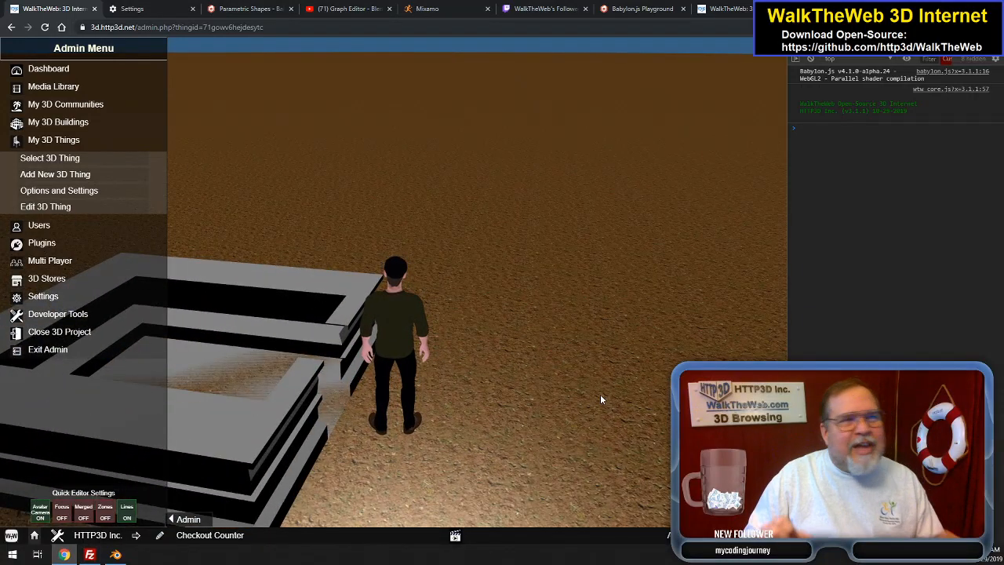
{"action": "key", "text": "Left"}
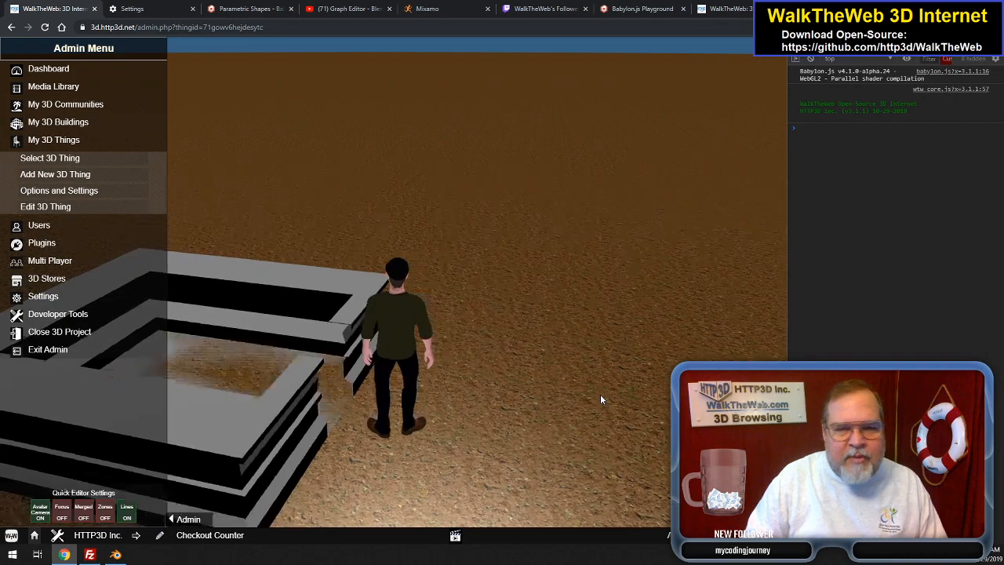
{"action": "key", "text": "Up"}
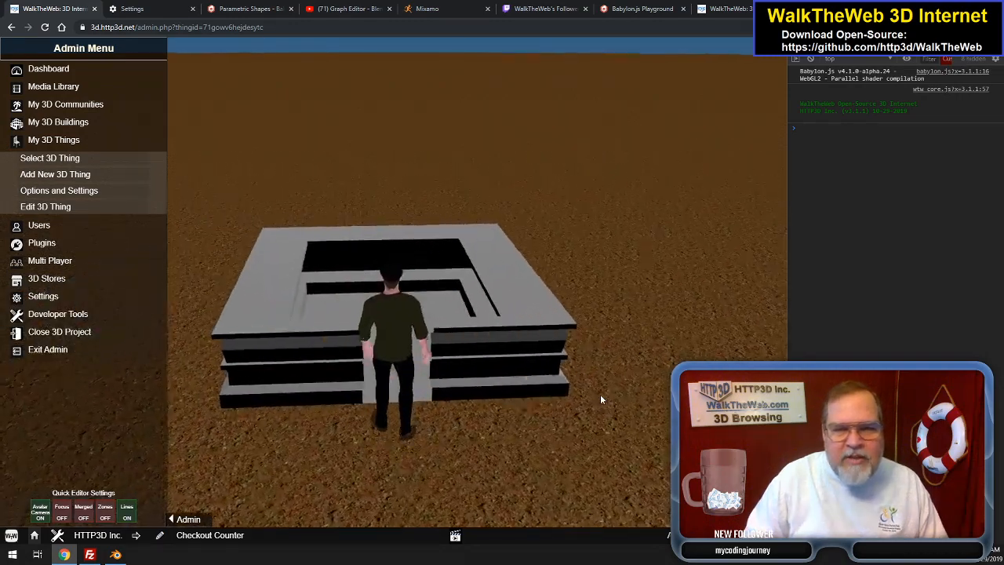
{"action": "key", "text": "Left"}
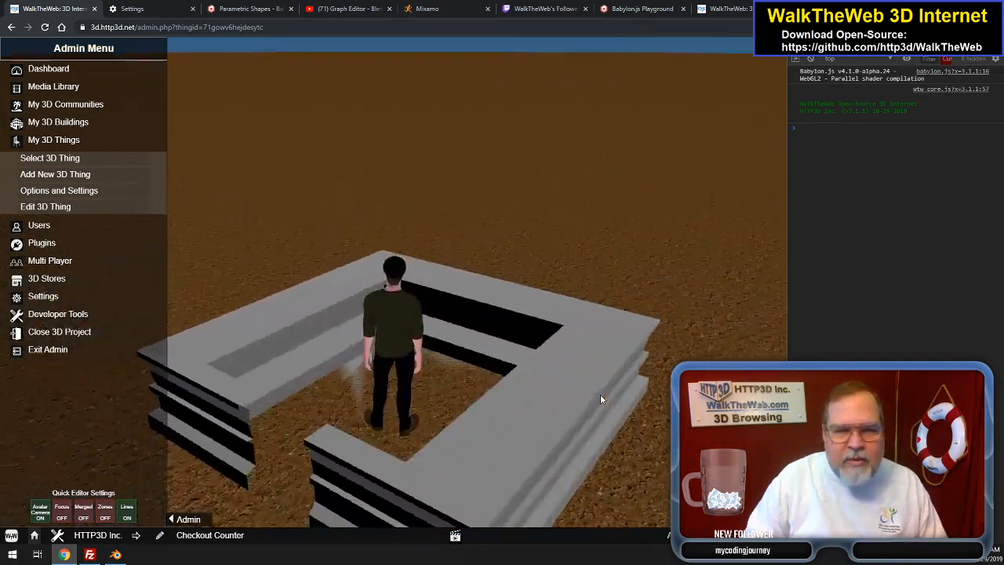
{"action": "key", "text": "Right"}
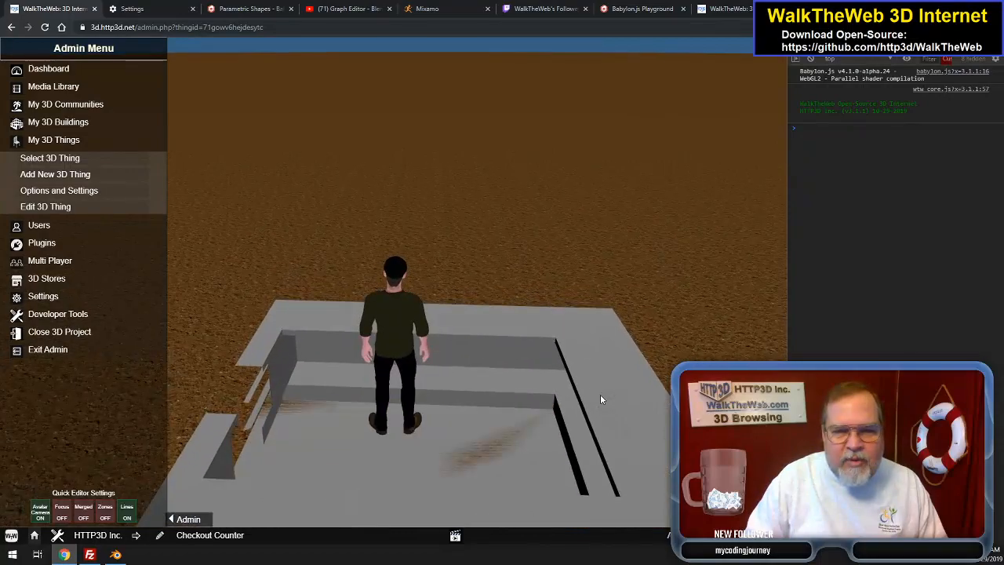
{"action": "key", "text": "Right"}
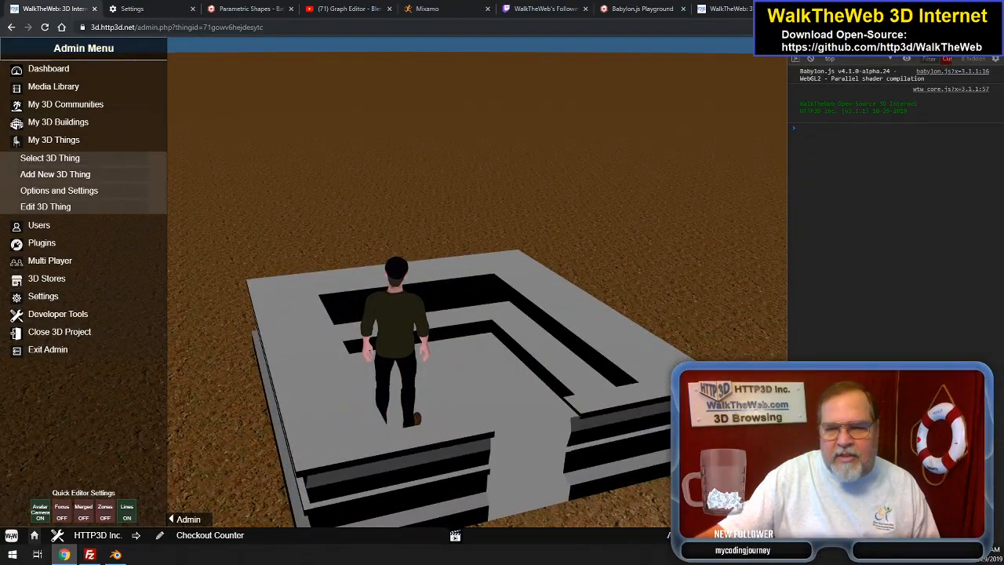
- Set the main camera to Follow Camera in the scene settings and close the settings
{"action": "left_click", "coordinate": [772, 535]}
{"action": "left_click", "coordinate": [698, 314]}
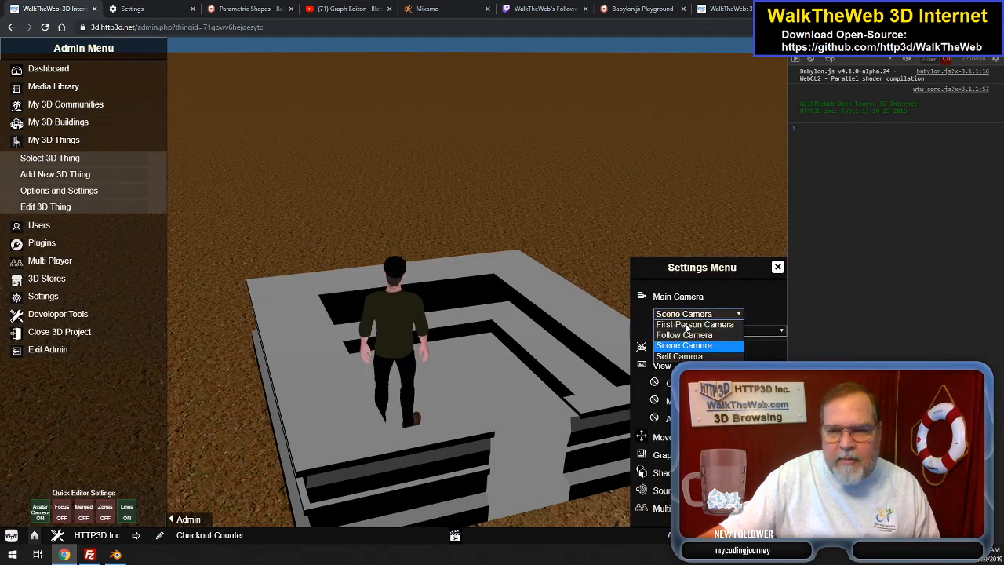
{"action": "left_click", "coordinate": [682, 333]}
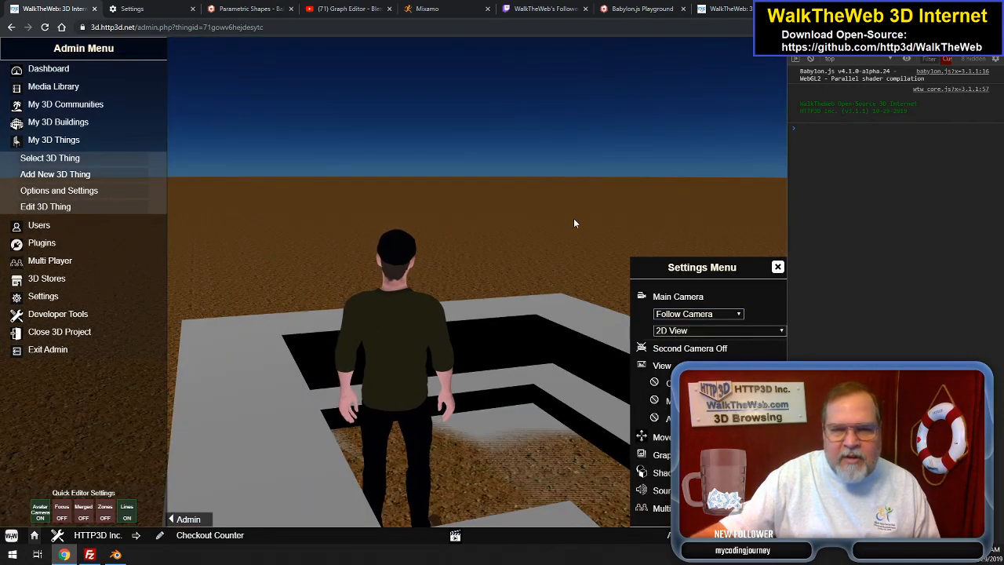
{"action": "left_click", "coordinate": [778, 267]}
- Walk the avatar inside and outside the counter with the follow camera to examine the inner walls, floor and entrance
{"action": "key", "text": "Right"}
{"action": "key", "text": "Up"}
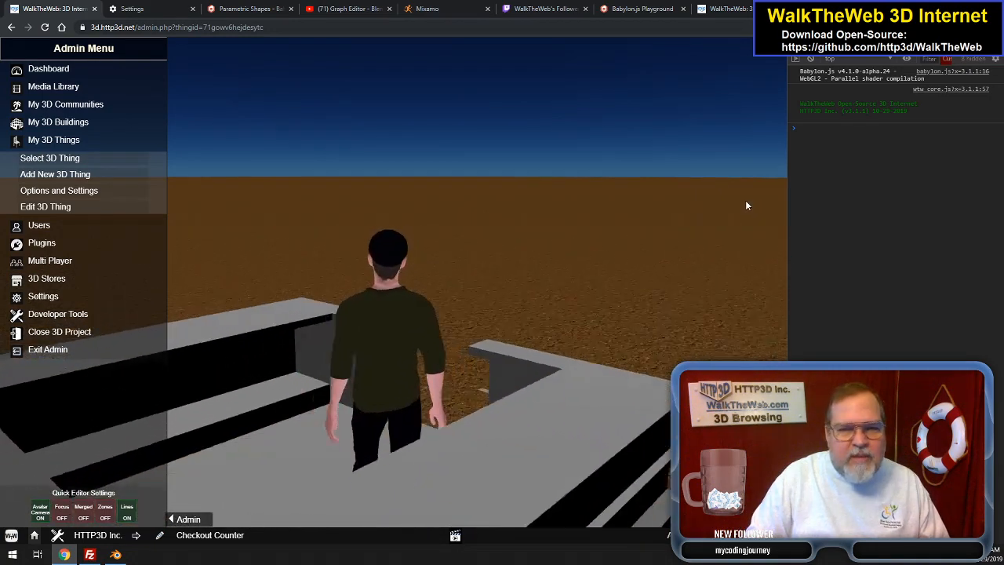
{"action": "key", "text": "Up"}
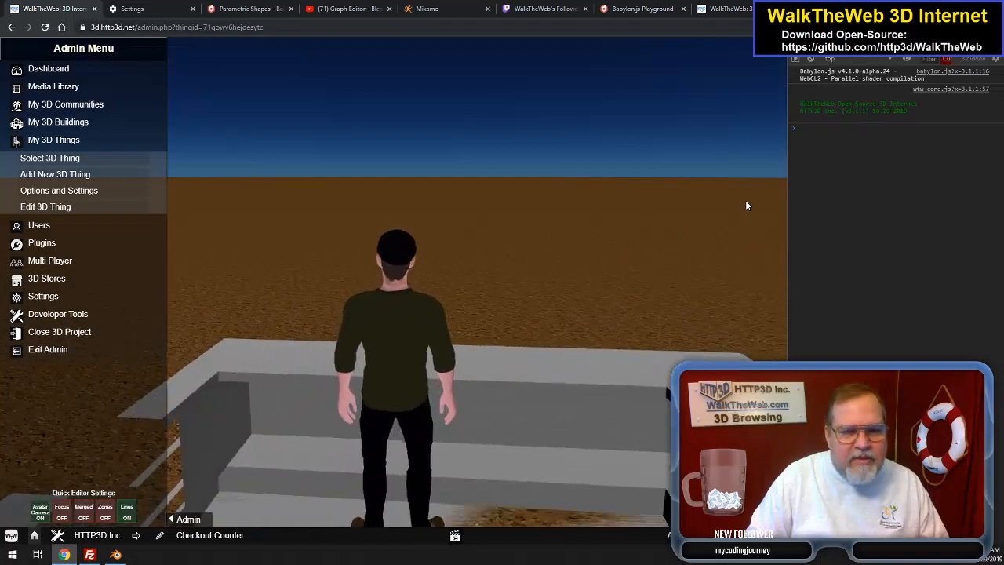
{"action": "key", "text": "Left"}
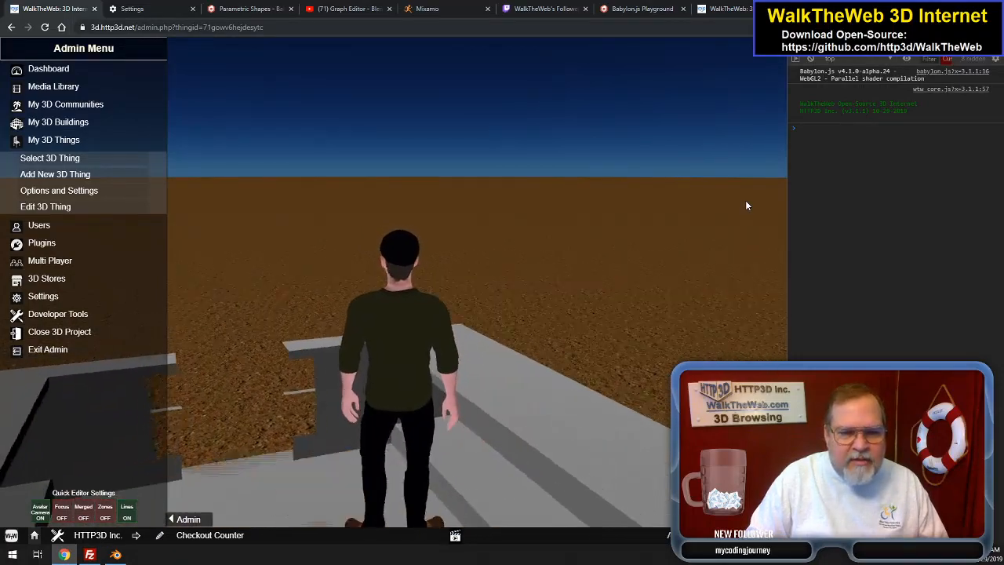
{"action": "key", "text": "Right"}
{"action": "key", "text": "Up"}
{"action": "key", "text": "Up"}
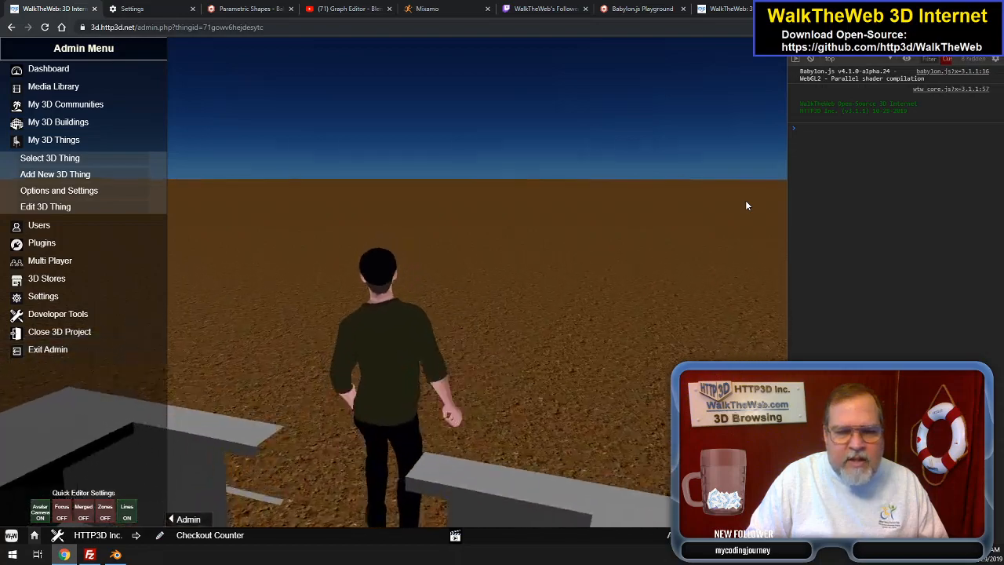
{"action": "key", "text": "Down"}
{"action": "key", "text": "Down"}
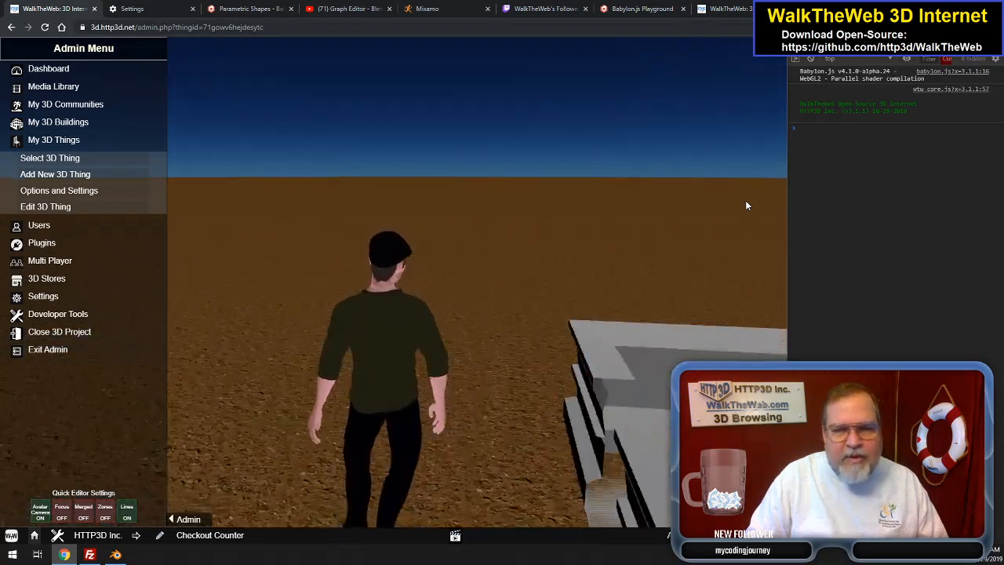
{"action": "key", "text": "Right"}
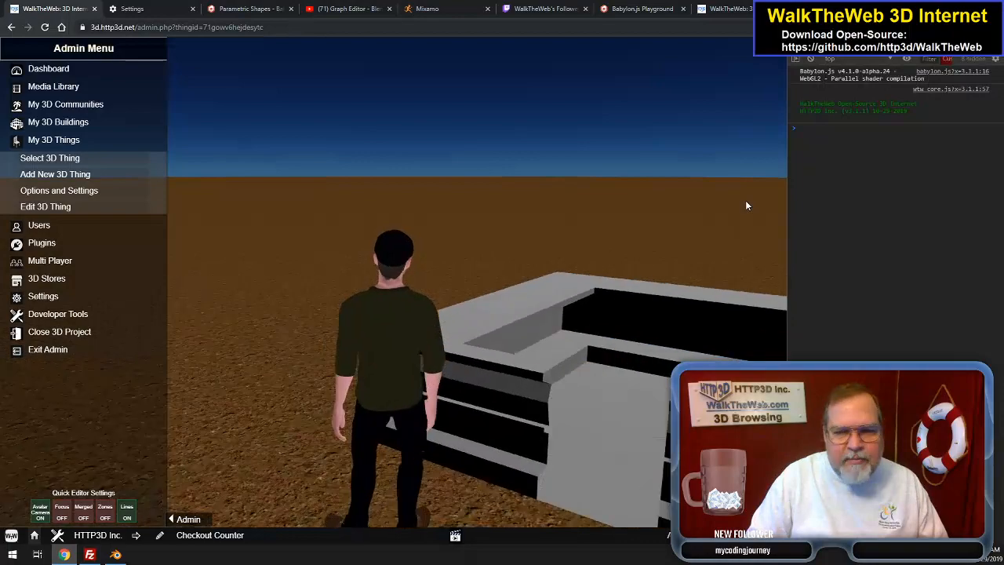
{"action": "key", "text": "Down"}
{"action": "key", "text": "Left"}
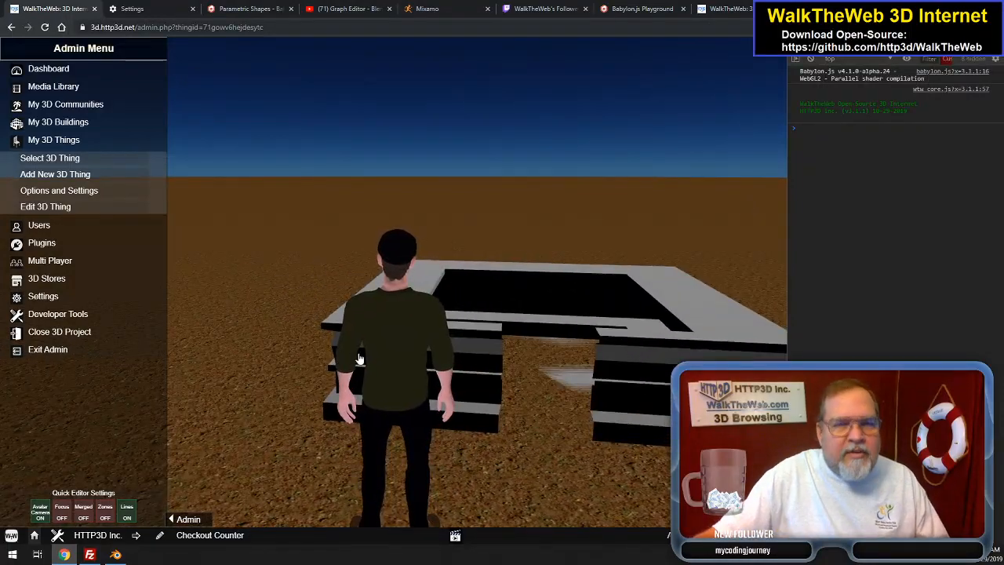
- Switch to Blender and enter Edit Mode on the checkout counter mesh
{"action": "left_click", "coordinate": [116, 554]}
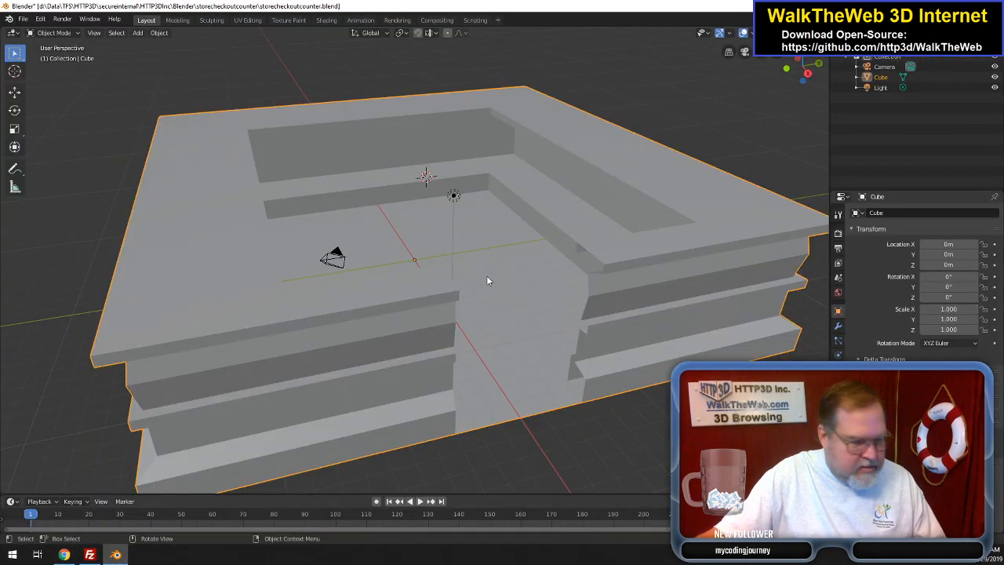
{"action": "key", "text": "Tab"}
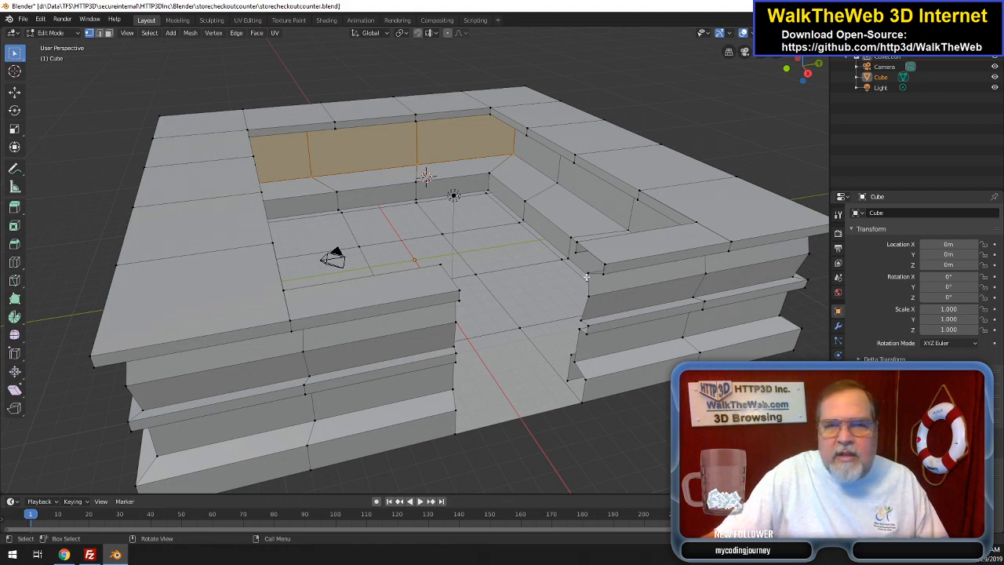
{"action": "scroll", "coordinate": [593, 261], "scroll_direction": "up", "scroll_amount": 3}
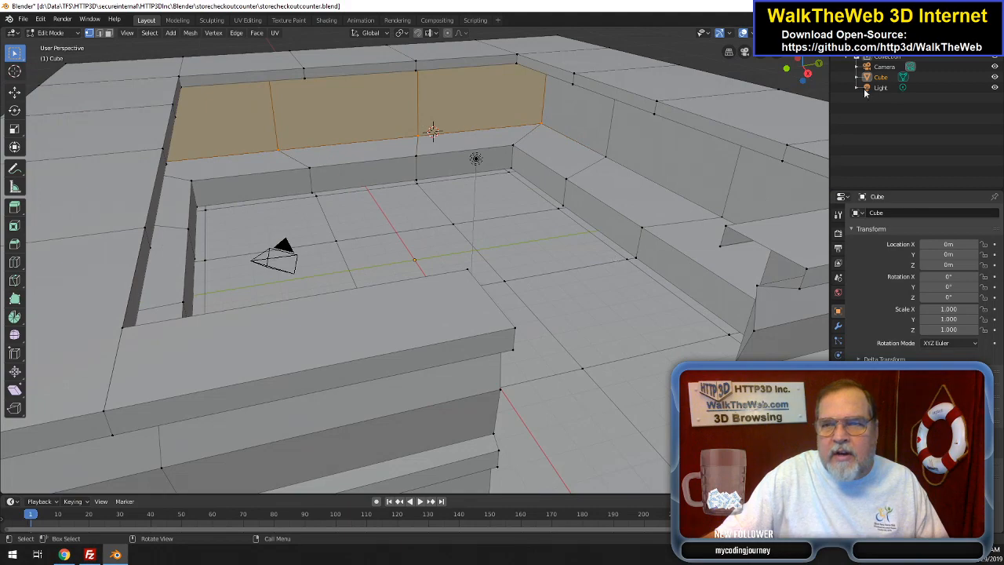
- Merge the lower notch vertices of the inner wall beside the entrance At Last, onto the wall's floor corner
{"action": "left_click_drag", "start_coordinate": [797, 76], "coordinate": [969, 48]}
{"action": "scroll", "coordinate": [782, 89], "scroll_direction": "up", "scroll_amount": 4}
{"action": "scroll", "coordinate": [778, 92], "scroll_direction": "down", "scroll_amount": 3}
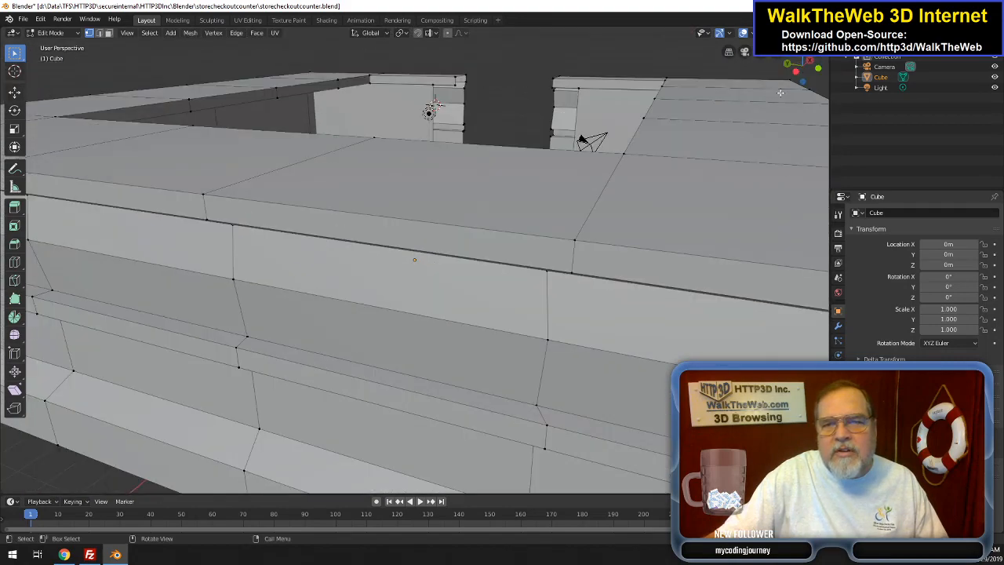
{"action": "left_click_drag", "start_coordinate": [760, 50], "coordinate": [786, 144]}
{"action": "scroll", "coordinate": [629, 209], "scroll_direction": "up", "scroll_amount": 4}
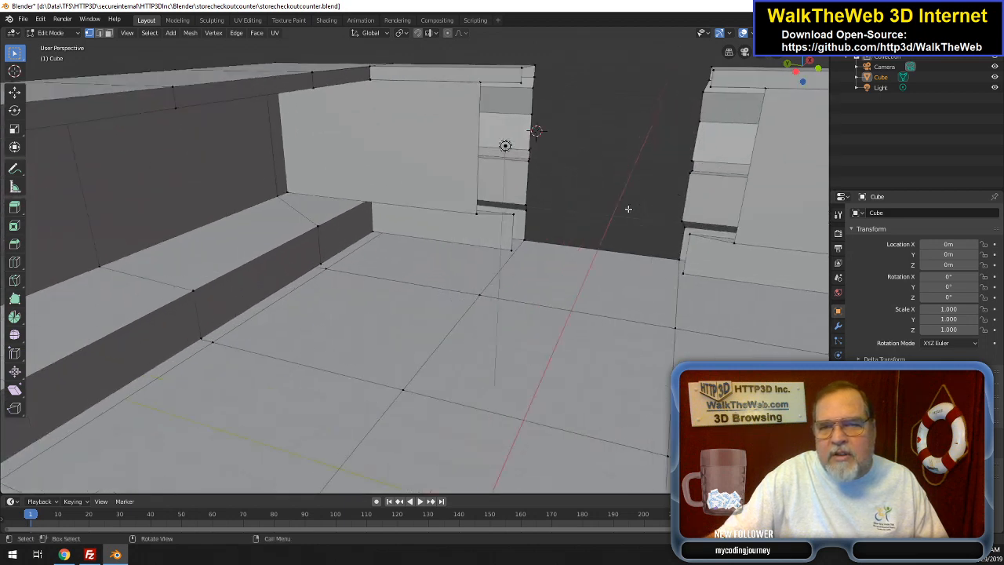
{"action": "scroll", "coordinate": [628, 209], "scroll_direction": "up", "scroll_amount": 1}
{"action": "left_click_drag", "start_coordinate": [760, 52], "coordinate": [587, 167]}
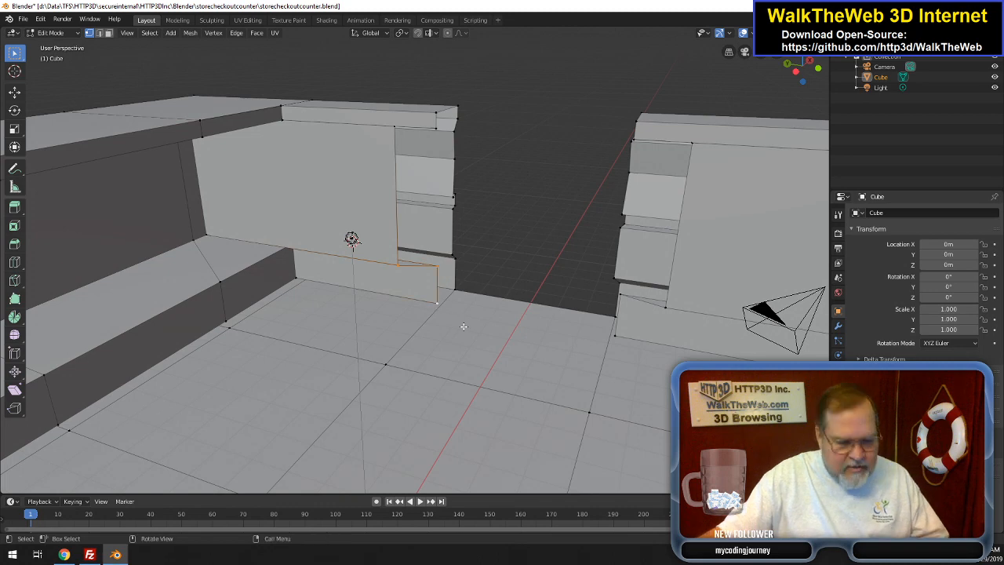
{"action": "right_click", "coordinate": [433, 292]}
{"action": "mouse_move", "coordinate": [402, 484]}
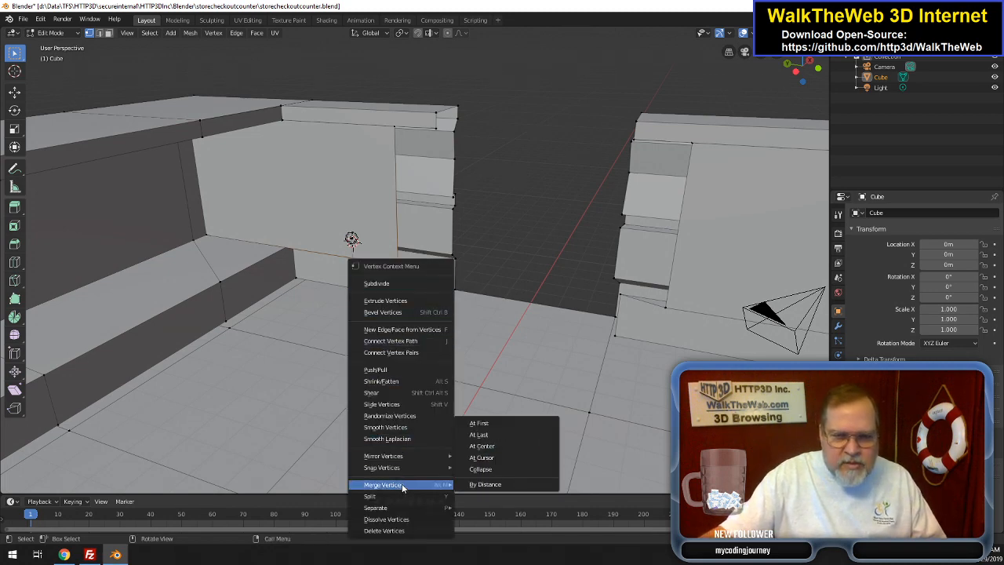
{"action": "left_click", "coordinate": [504, 436]}
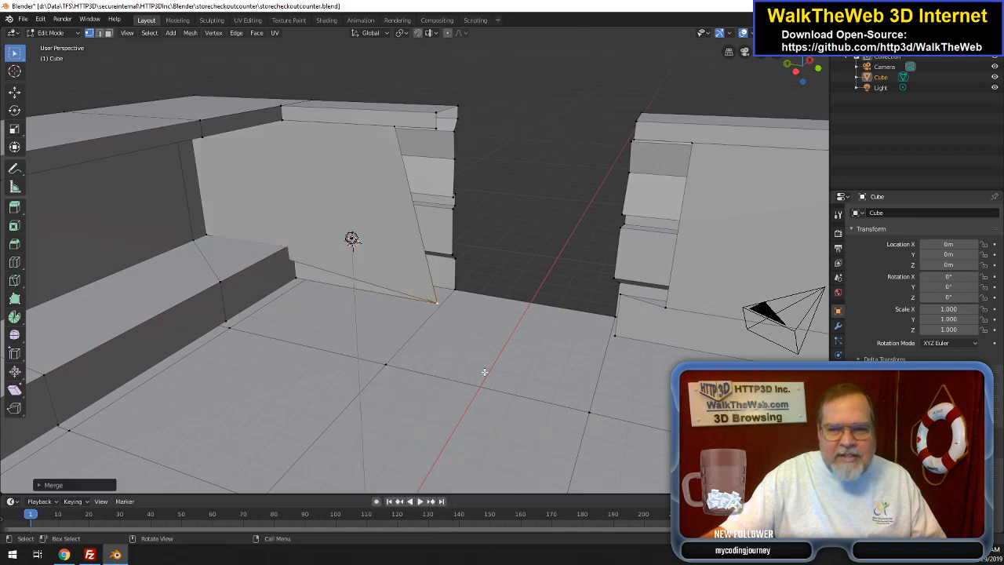
- Merge the same wall's upper vertex At Last into the end corner on the countertop's underside
{"action": "left_click", "coordinate": [391, 131]}
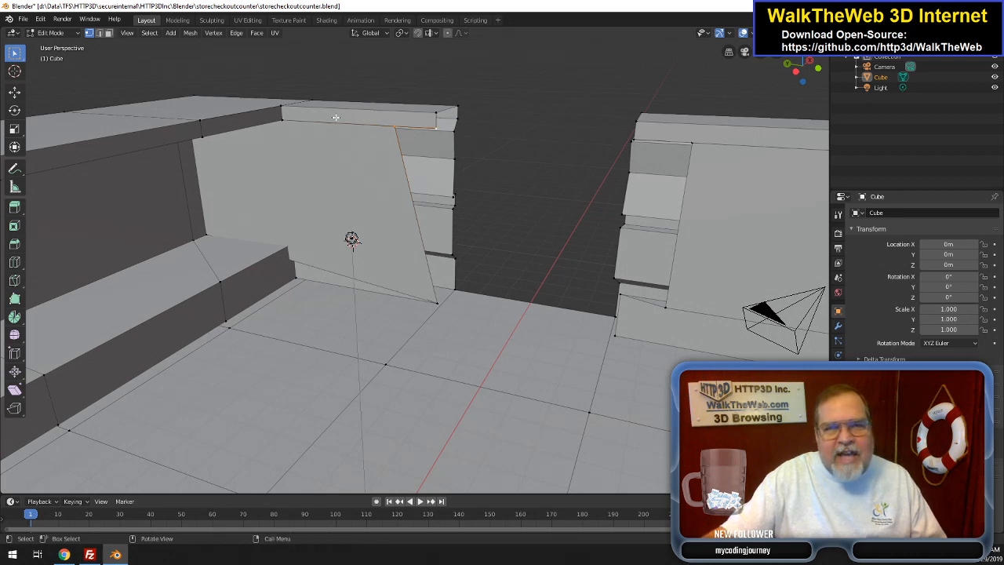
{"action": "right_click", "coordinate": [388, 140]}
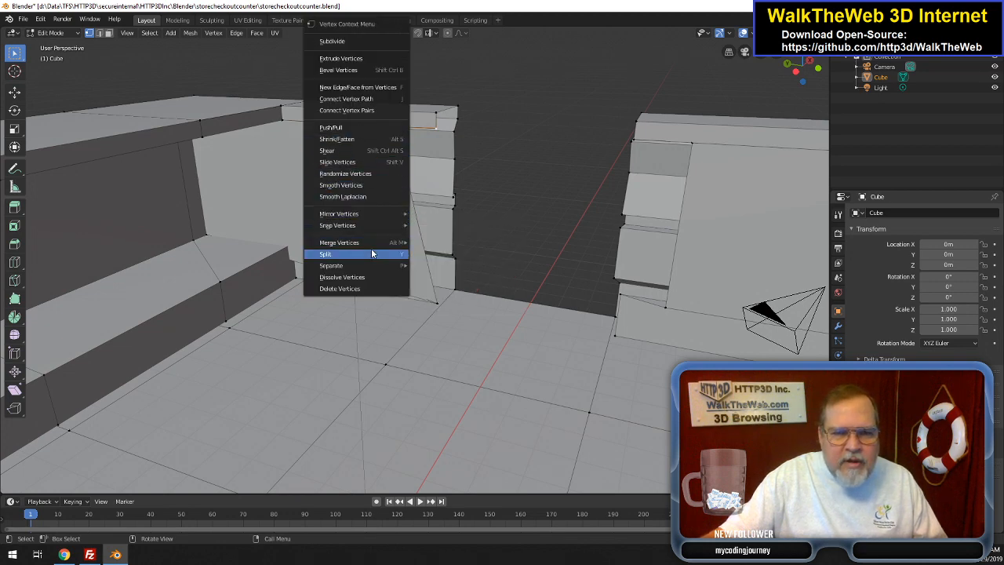
{"action": "mouse_move", "coordinate": [376, 242]}
{"action": "left_click", "coordinate": [441, 255]}
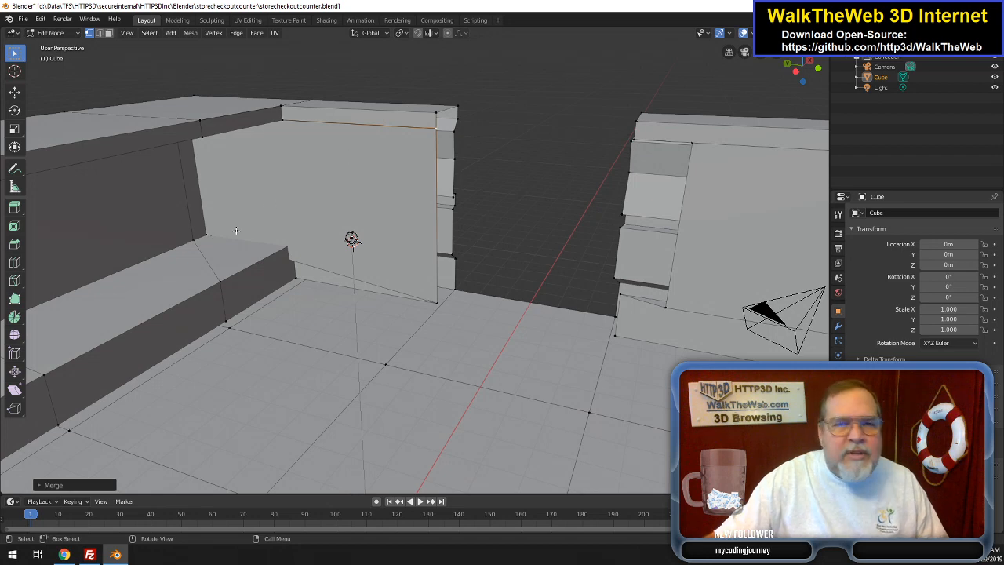
- Switch to wireframe shading and subdivide the wall's diagonal lower edge between the ledge's back corner and the floor corner at the entrance
{"action": "left_click_drag", "start_coordinate": [806, 78], "coordinate": [786, 77]}
{"action": "middle_click_drag", "start_coordinate": [628, 235], "coordinate": [691, 229]}
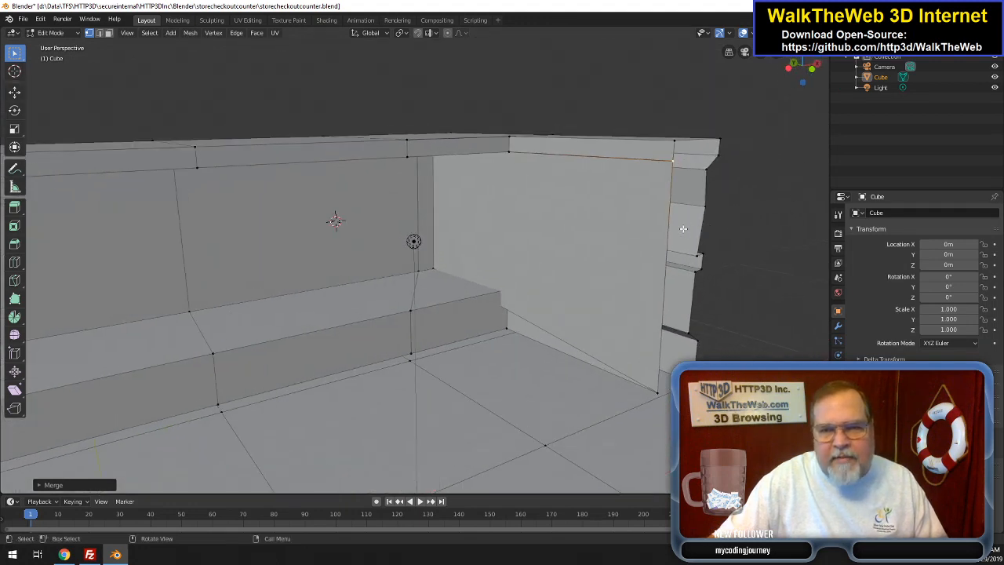
{"action": "key", "text": "z"}
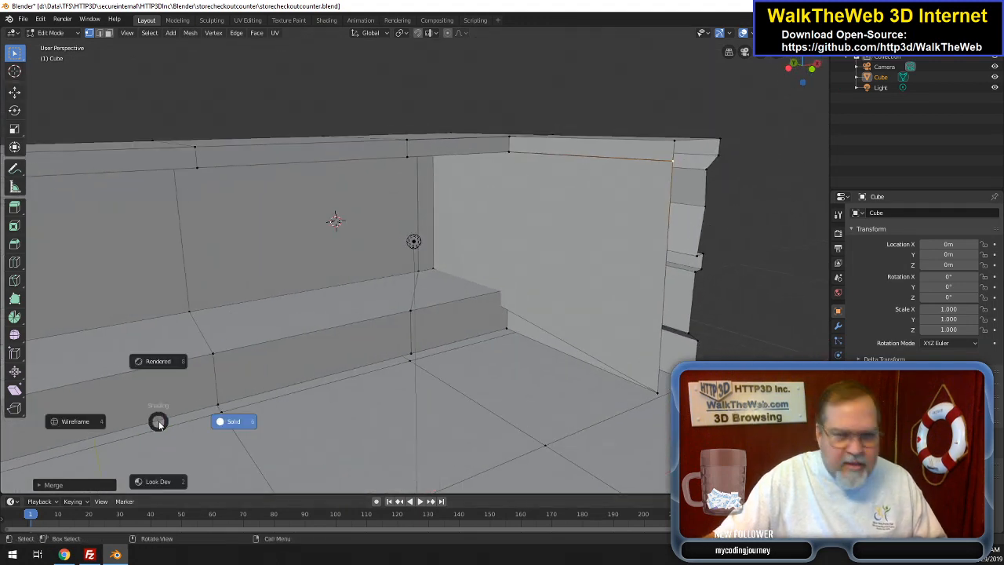
{"action": "left_click", "coordinate": [84, 422]}
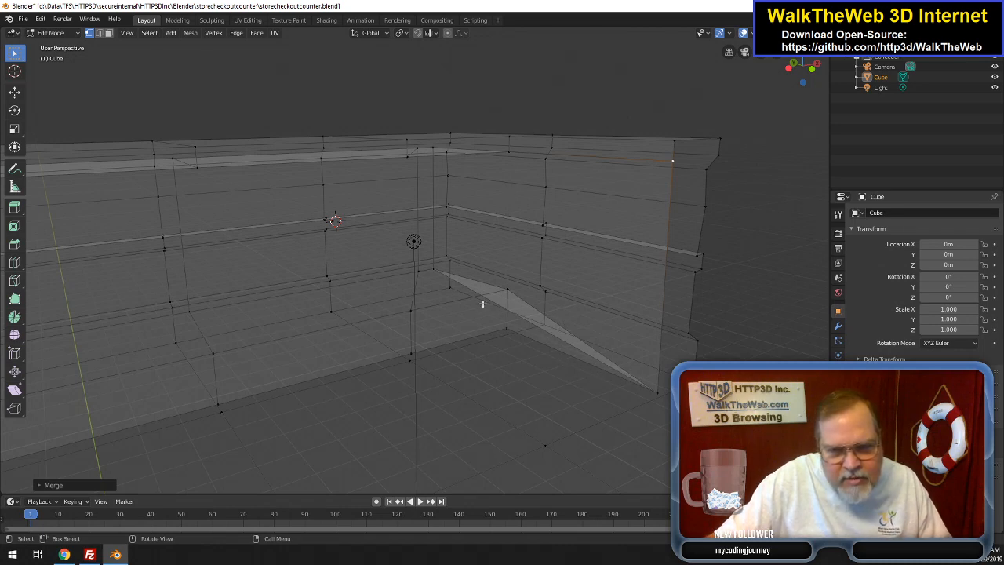
{"action": "left_click", "coordinate": [434, 267]}
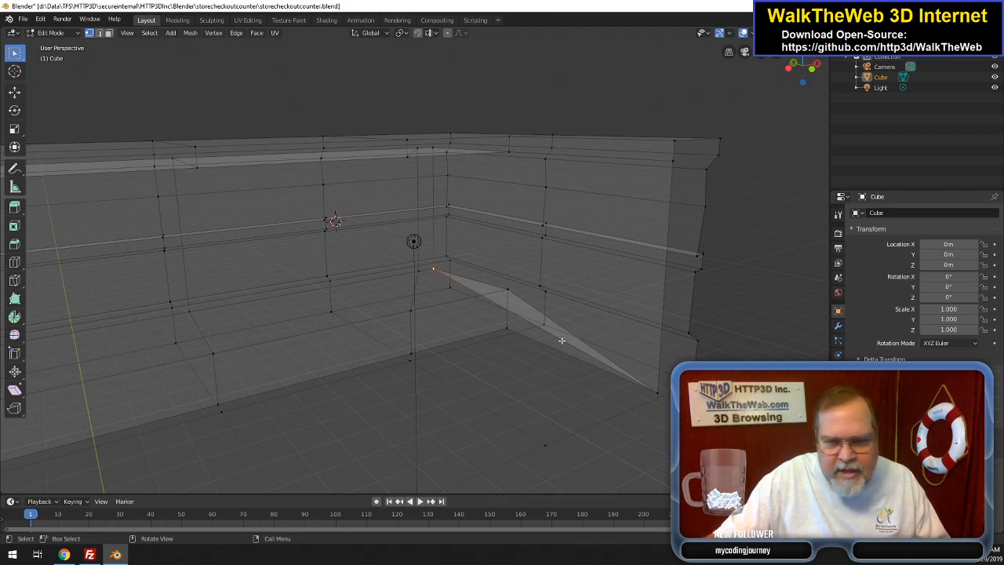
{"action": "left_click", "coordinate": [99, 33]}
{"action": "left_click", "coordinate": [562, 342]}
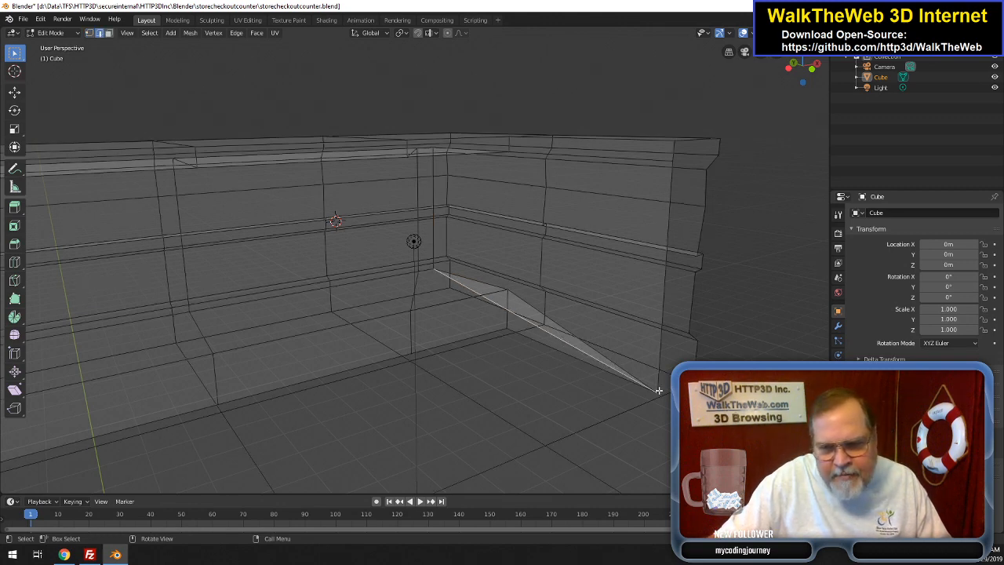
{"action": "left_click", "coordinate": [553, 322]}
{"action": "left_click", "coordinate": [549, 332]}
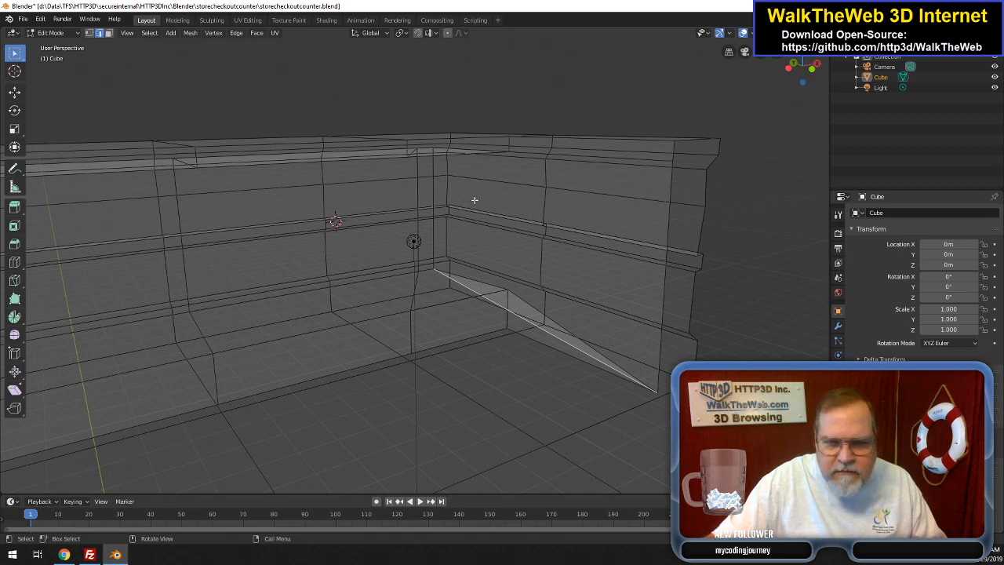
{"action": "right_click", "coordinate": [508, 317]}
{"action": "left_click", "coordinate": [479, 238]}
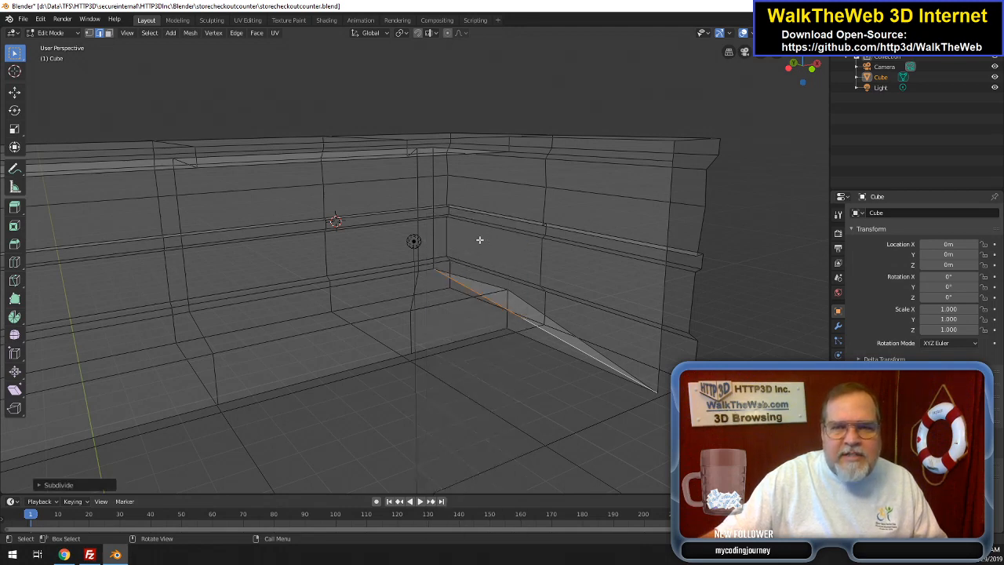
- Merge the diagonal edge's new midpoint vertex At Last into the ledge's upper front corner
{"action": "left_click", "coordinate": [90, 33]}
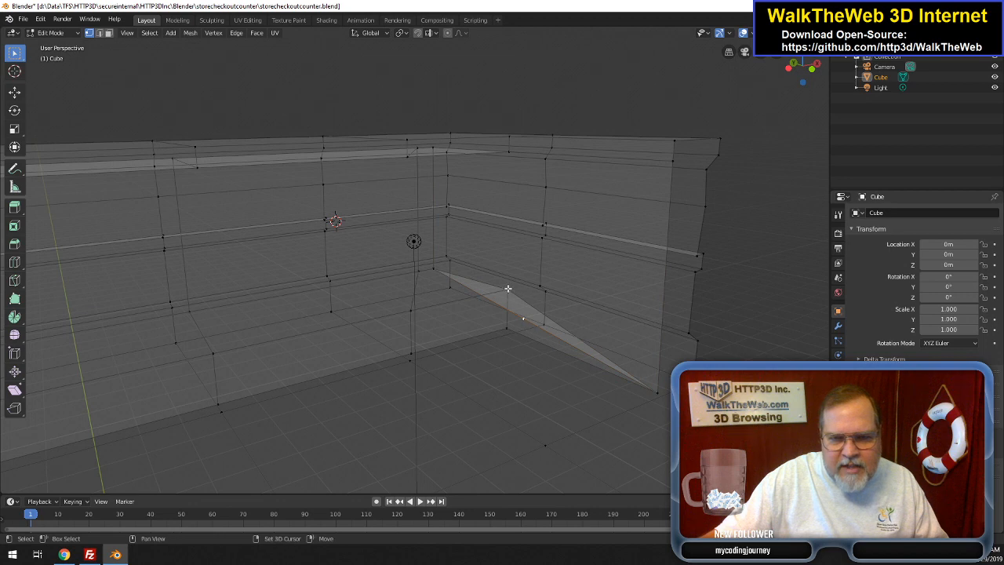
{"action": "right_click", "coordinate": [516, 311]}
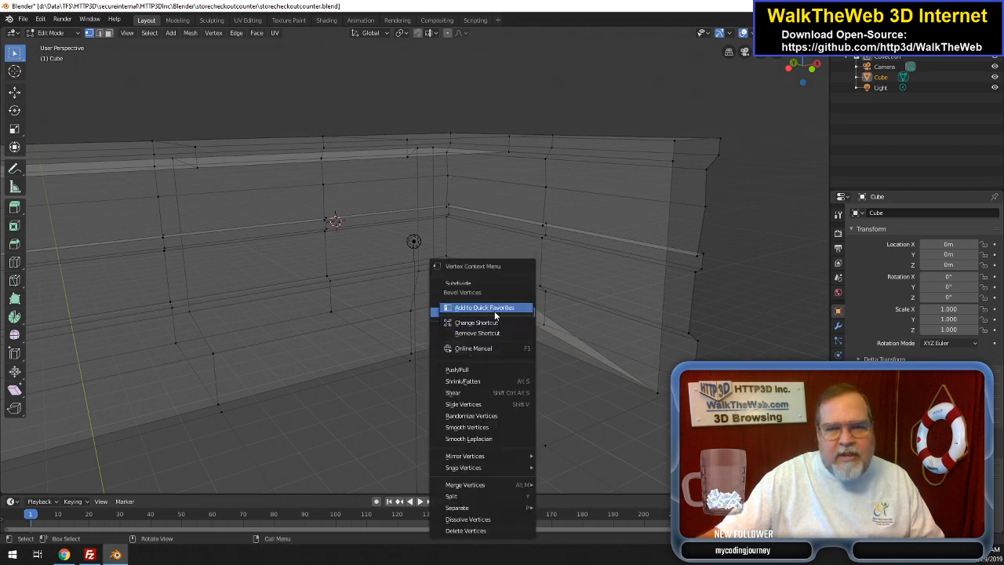
{"action": "mouse_move", "coordinate": [487, 484]}
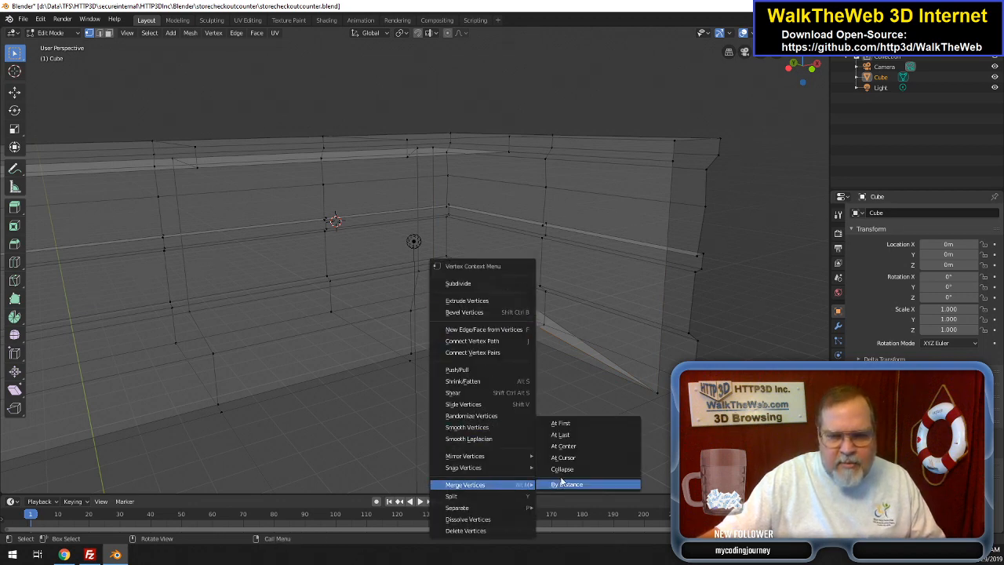
{"action": "left_click", "coordinate": [585, 432]}
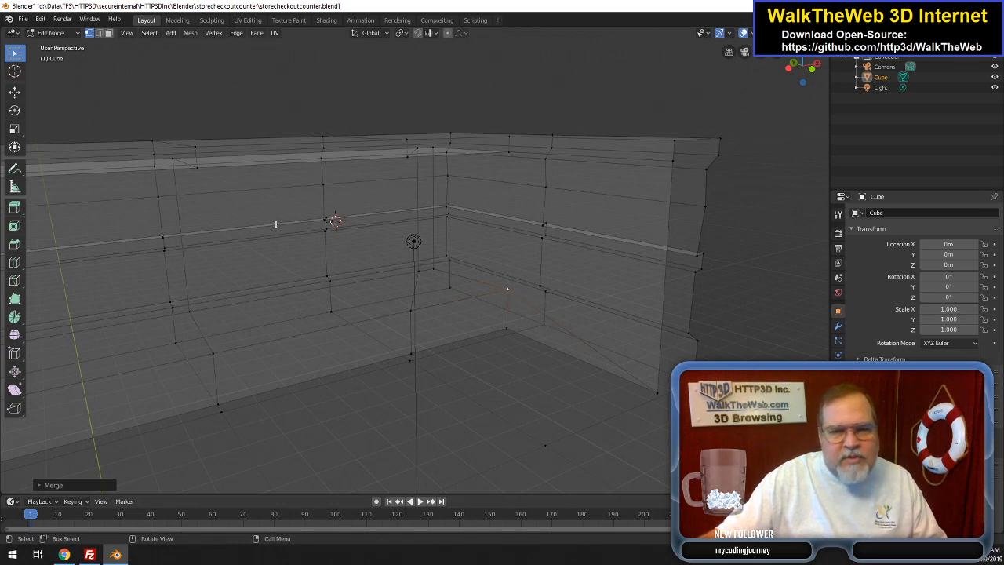
- Subdivide the remaining diagonal edge between the ledge's upper front corner and the floor corner at the entrance
{"action": "left_click", "coordinate": [101, 34]}
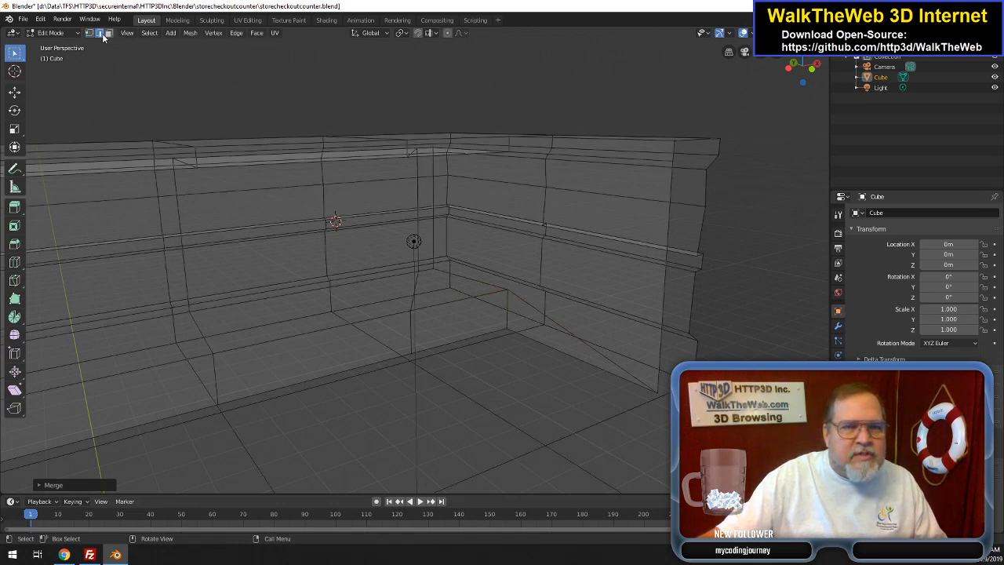
{"action": "left_click", "coordinate": [560, 326]}
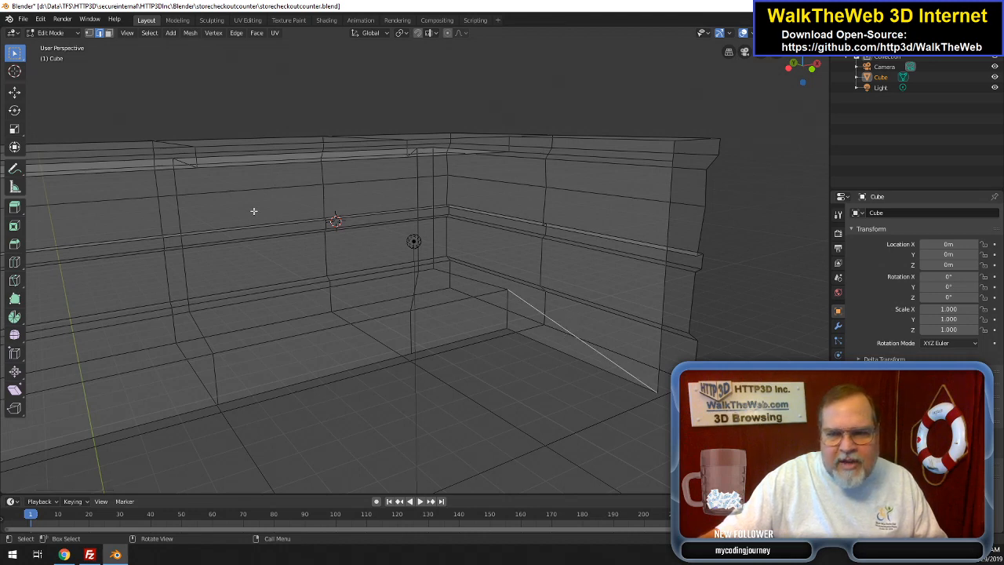
{"action": "right_click", "coordinate": [555, 320]}
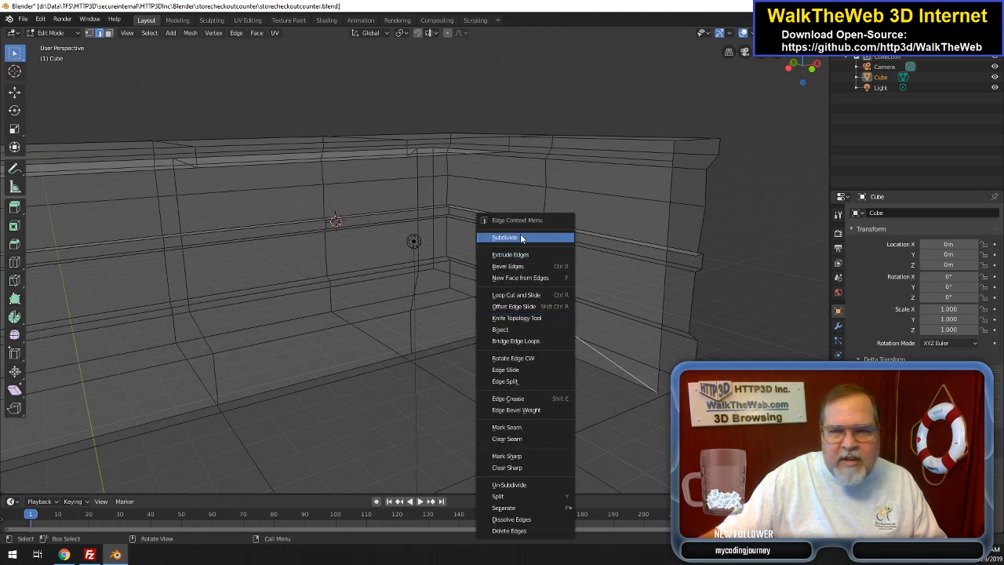
{"action": "left_click", "coordinate": [521, 236]}
- Merge the new midpoint vertex At Last into the floor corner below the ledge and return to solid shading
{"action": "left_click", "coordinate": [89, 32]}
{"action": "left_click", "coordinate": [573, 335]}
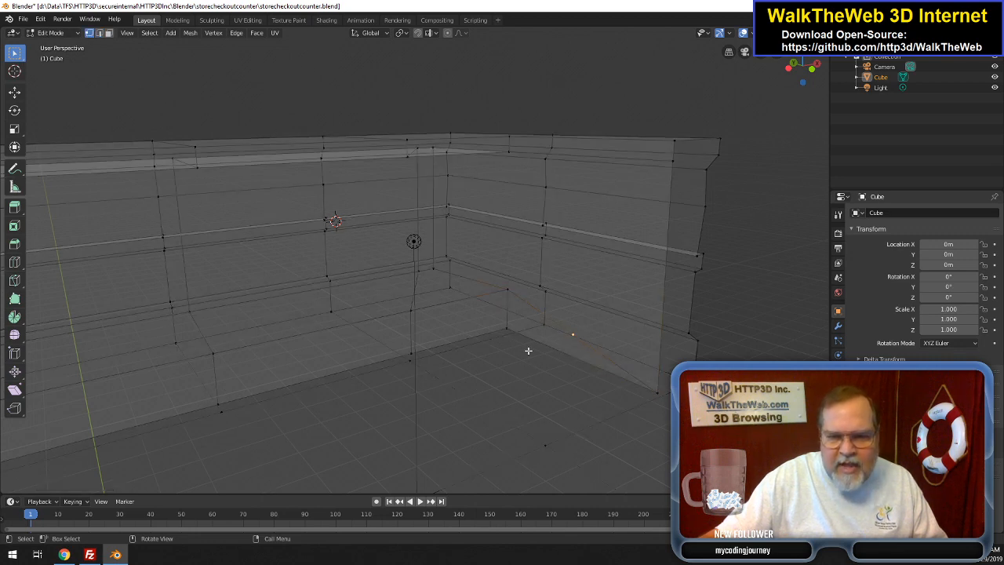
{"action": "right_click", "coordinate": [506, 330]}
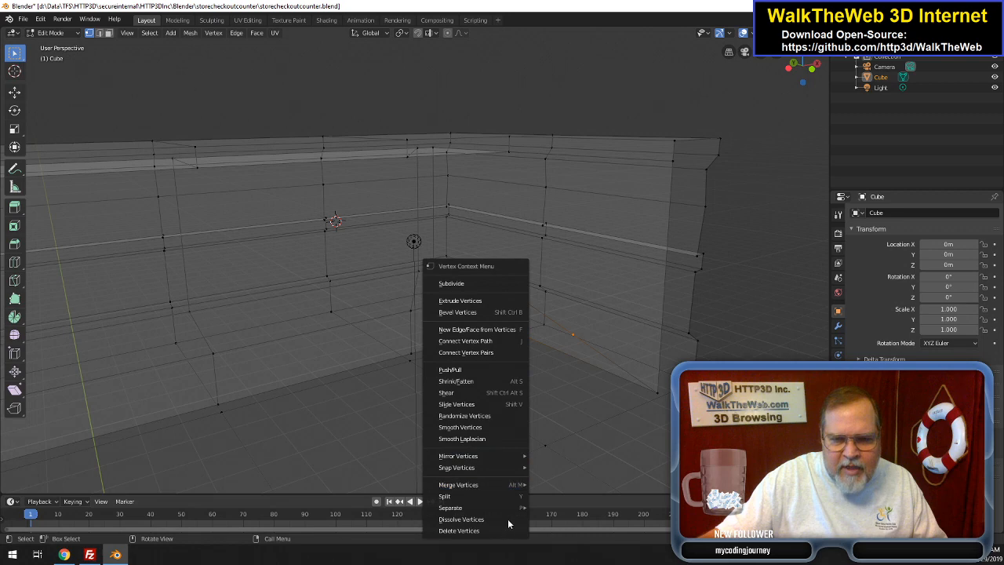
{"action": "mouse_move", "coordinate": [506, 484]}
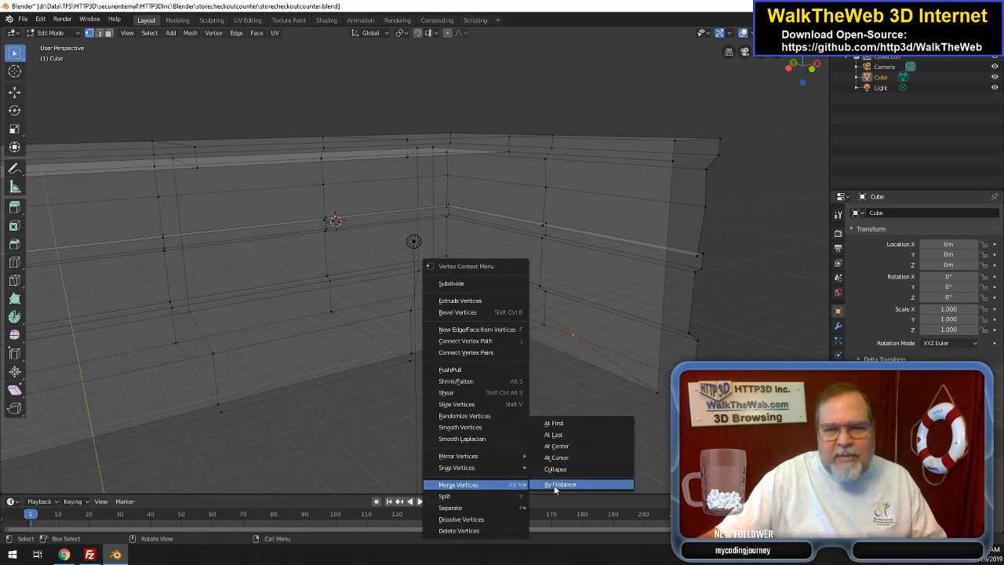
{"action": "left_click", "coordinate": [571, 436]}
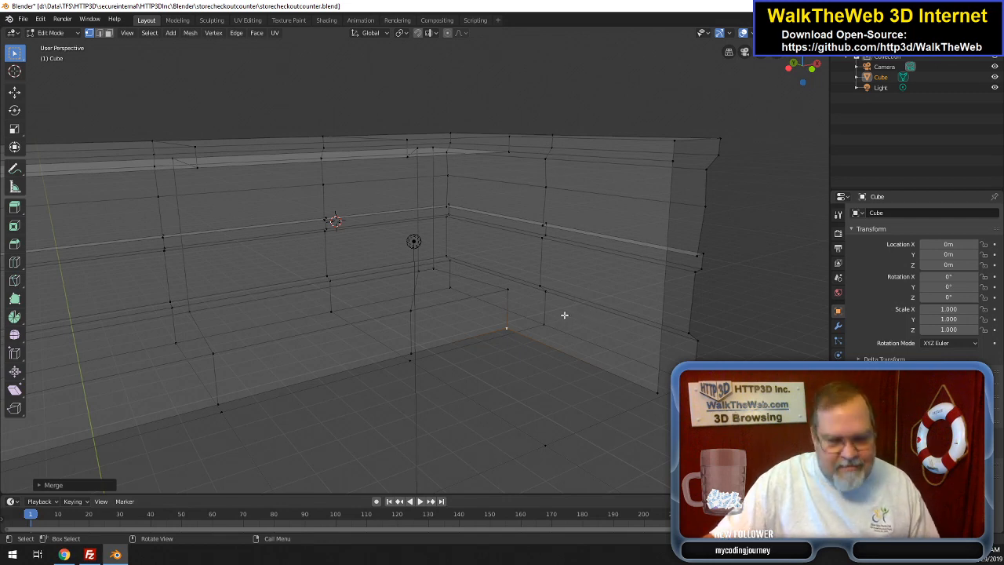
{"action": "key", "text": "z"}
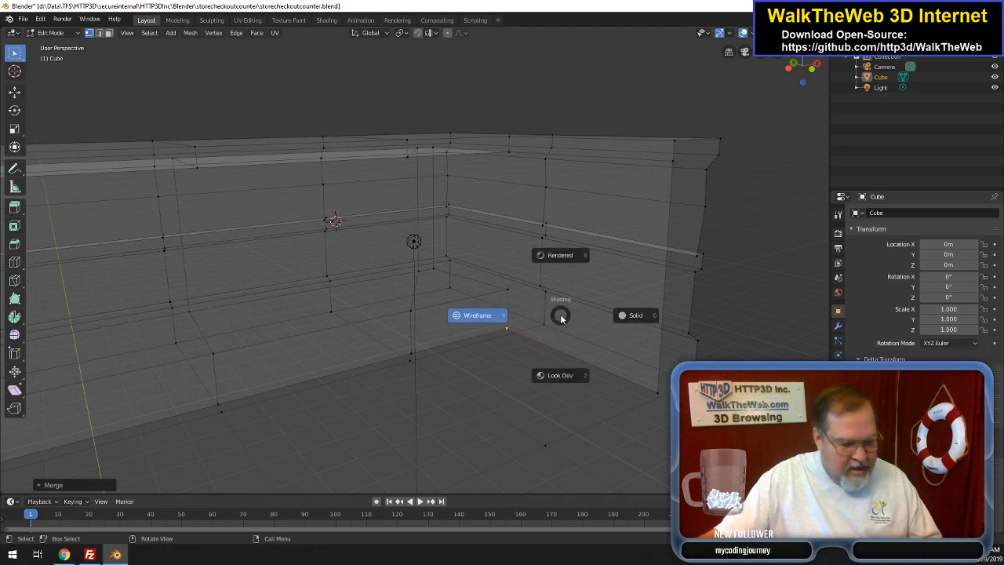
{"action": "left_click", "coordinate": [628, 314]}
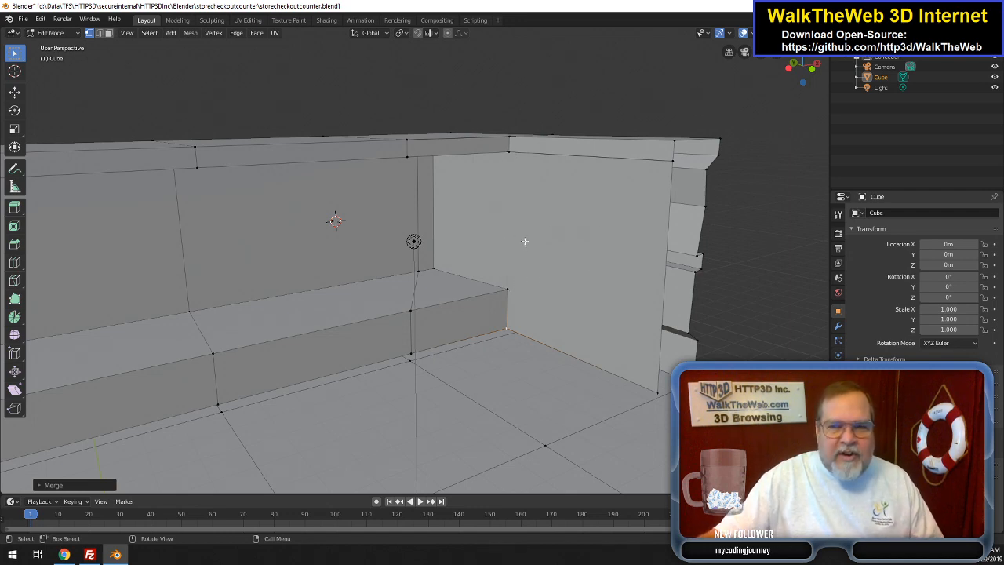
- Delete only the face of the reshaped inner wall beside the entrance, keeping its edges
{"action": "middle_click_drag", "start_coordinate": [413, 241], "coordinate": [423, 83]}
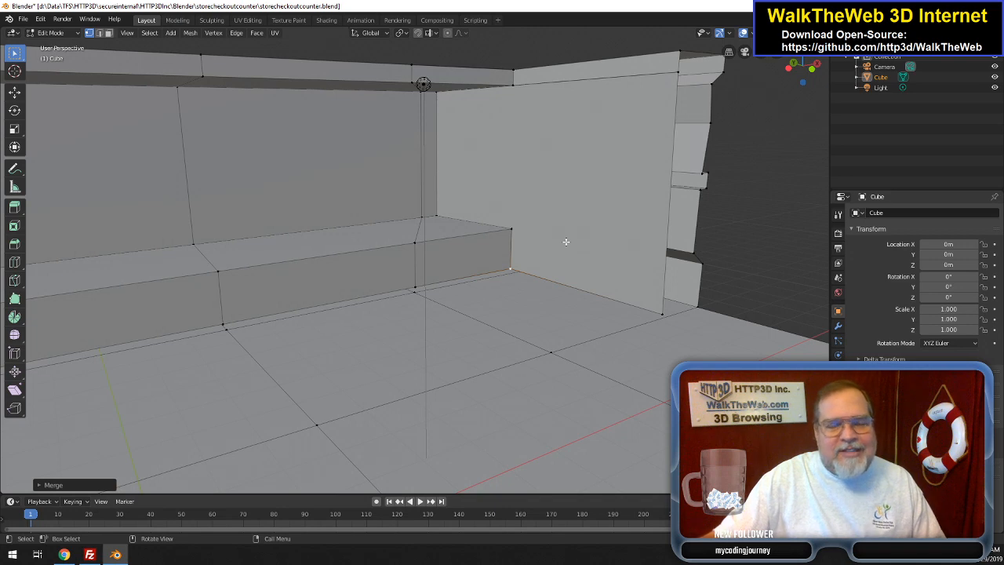
{"action": "left_click", "coordinate": [108, 33]}
{"action": "left_click", "coordinate": [600, 189]}
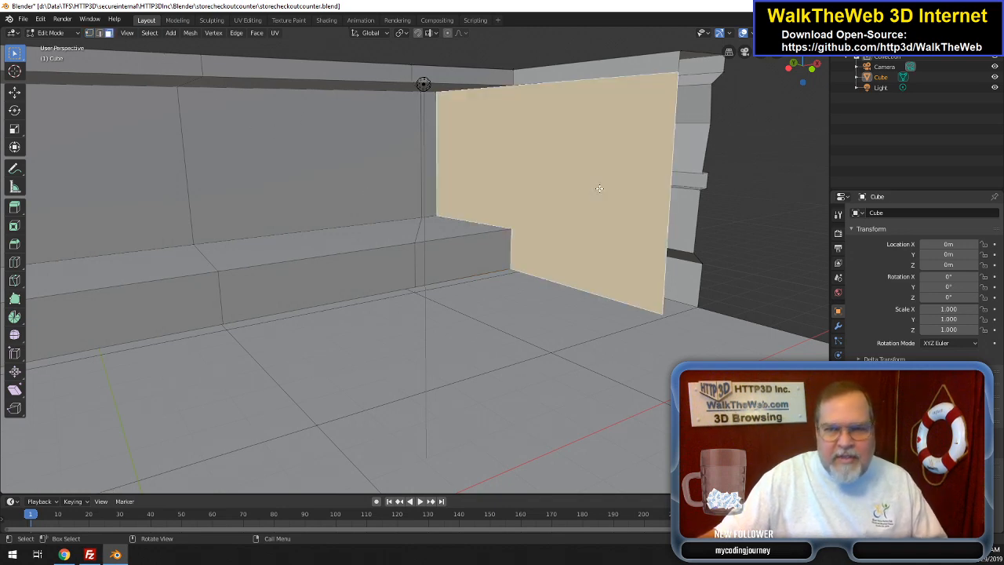
{"action": "key", "text": "x"}
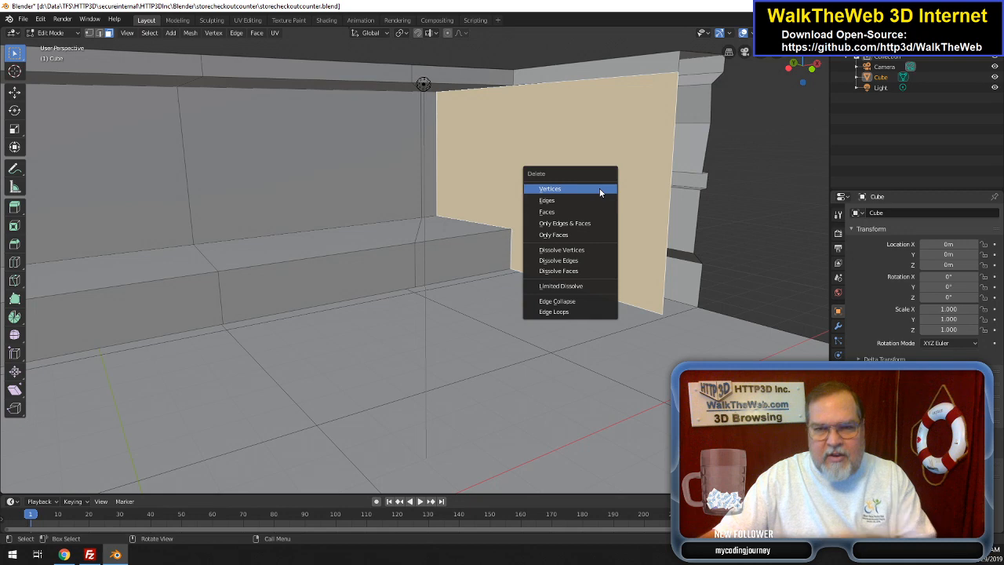
{"action": "left_click", "coordinate": [571, 237]}
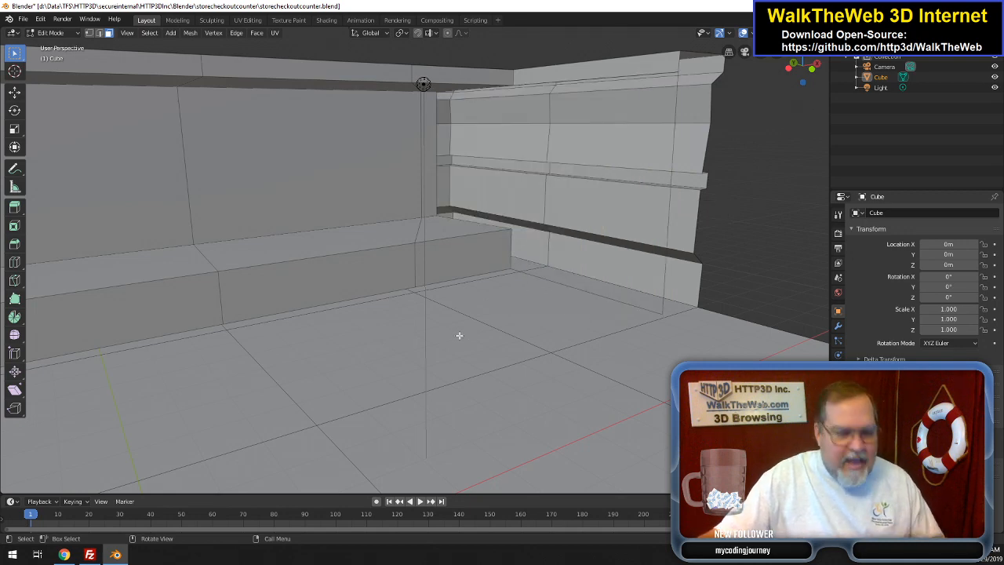
- Rebuild the inner side wall beside the entrance by filling a face between its four corner vertices
{"action": "left_click", "coordinate": [89, 33]}
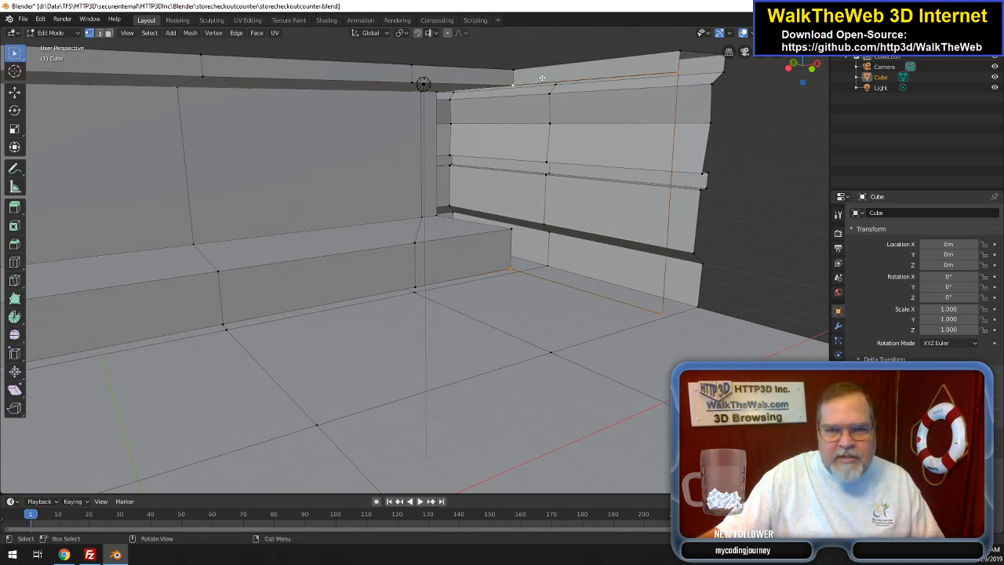
{"action": "key", "text": "f"}
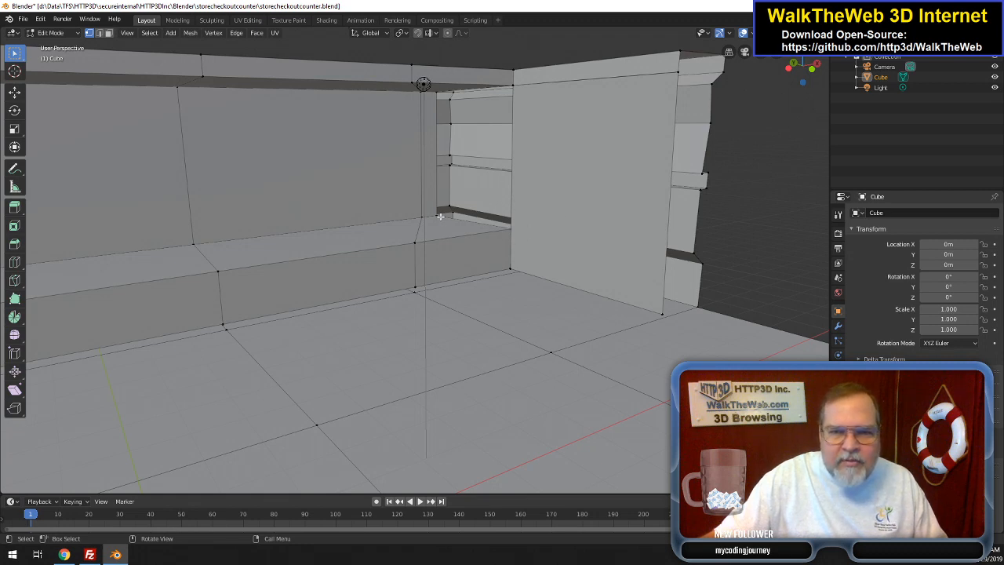
- Fill the opening between the back wall and the inner side wall with a four-corner face, selecting the hidden ledge corner in wireframe
{"action": "left_click", "coordinate": [433, 94], "text": "shift"}
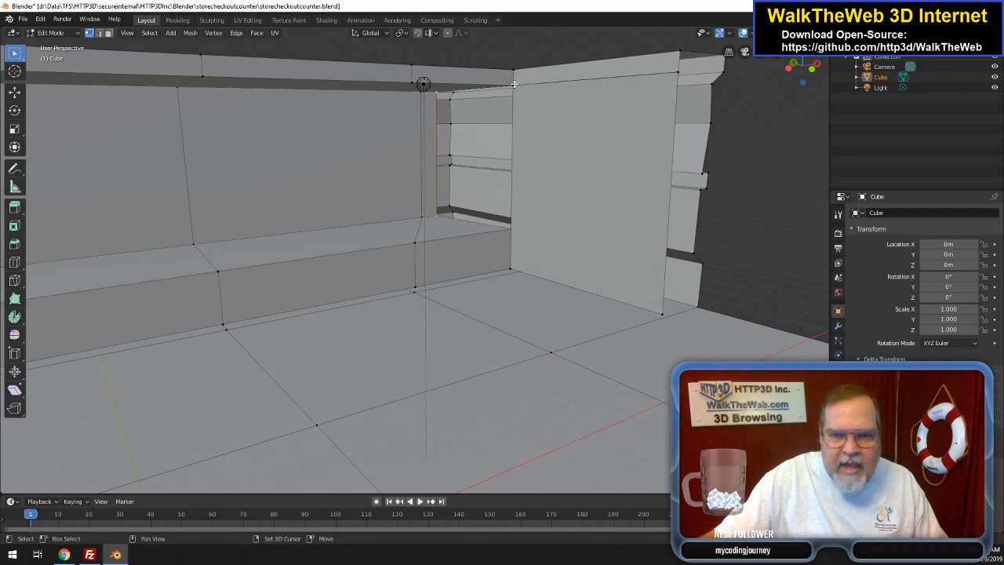
{"action": "key", "text": "f"}
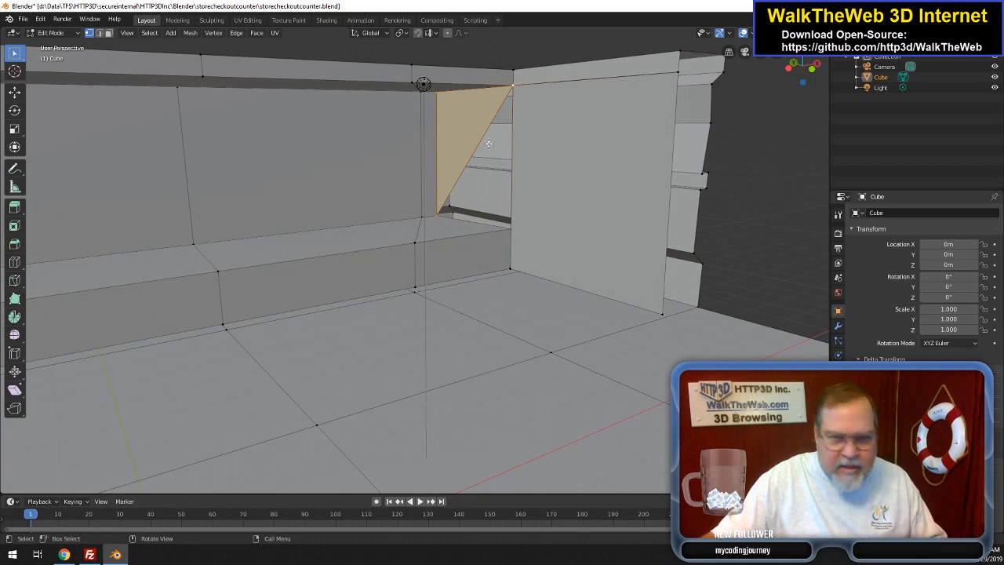
{"action": "key", "text": "ctrl+z"}
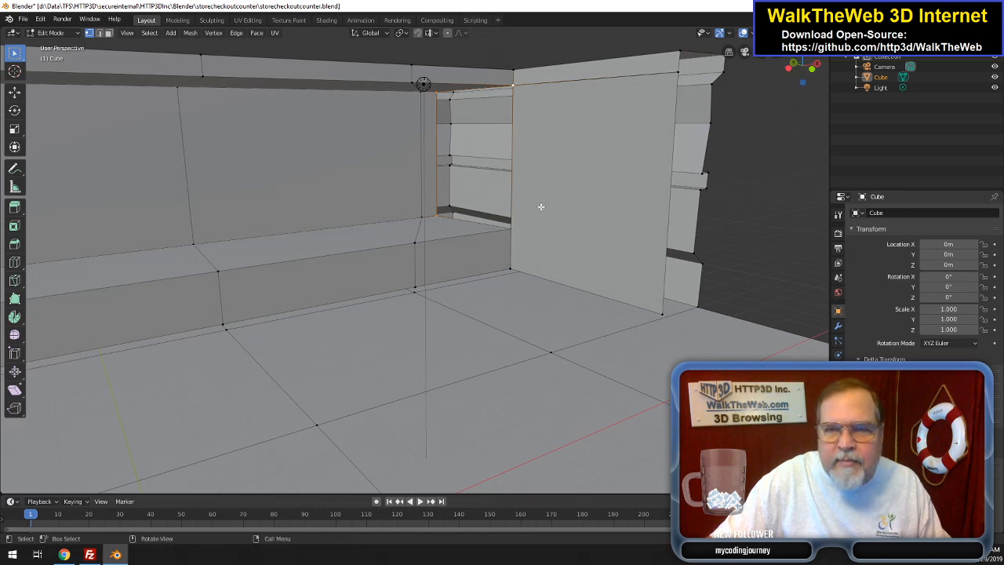
{"action": "key", "text": "z"}
{"action": "left_click", "coordinate": [518, 224]}
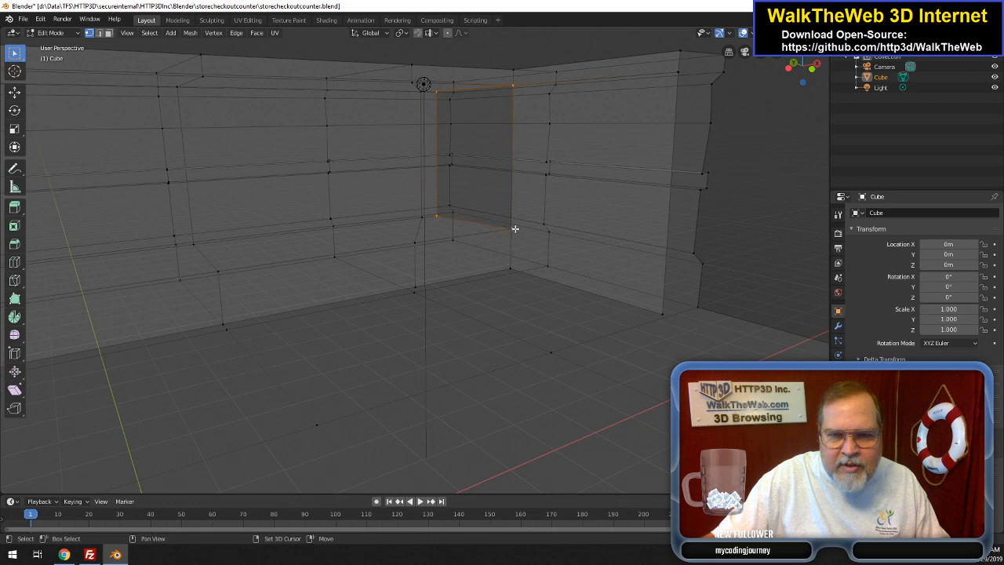
{"action": "key", "text": "f"}
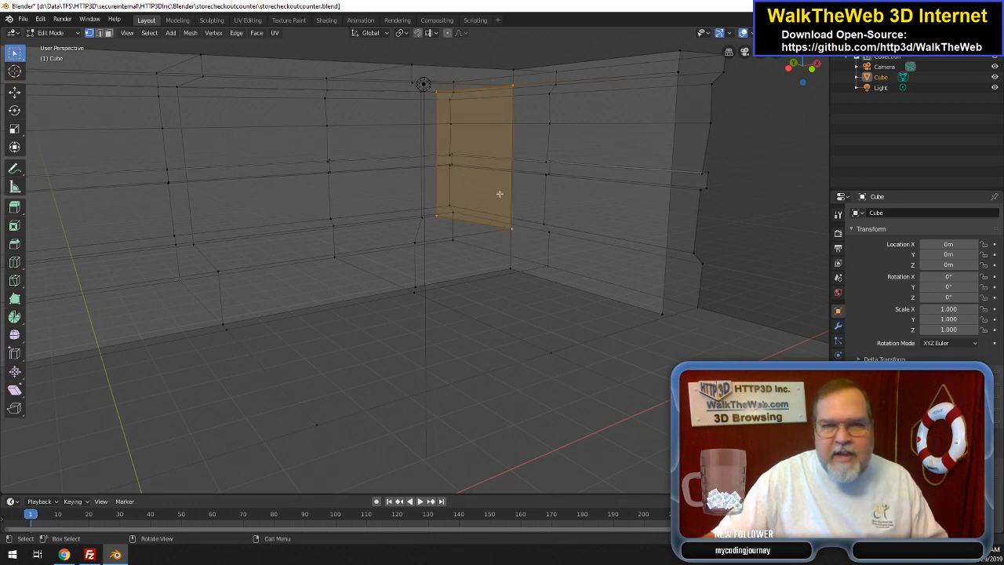
{"action": "key", "text": "z"}
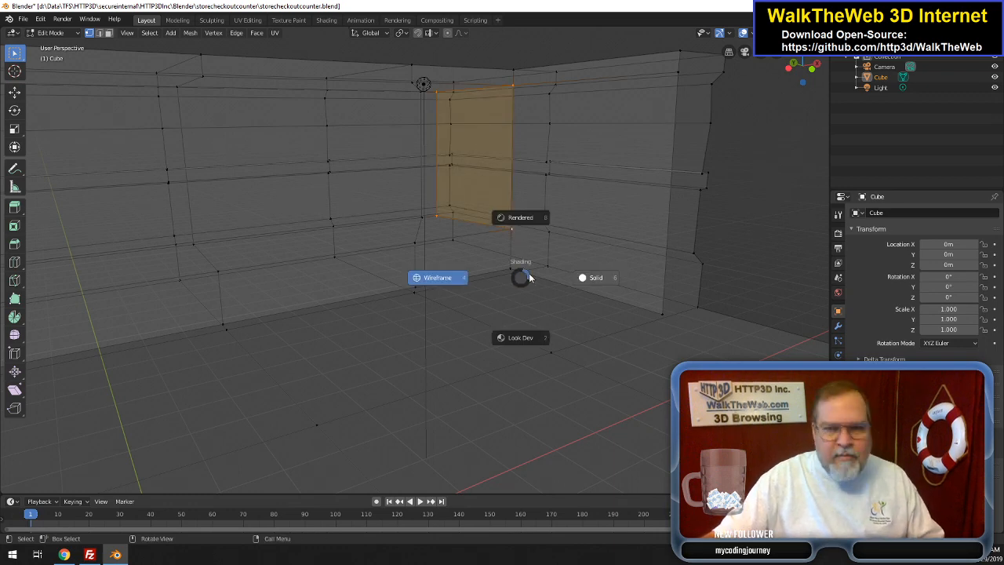
{"action": "left_click", "coordinate": [594, 278]}
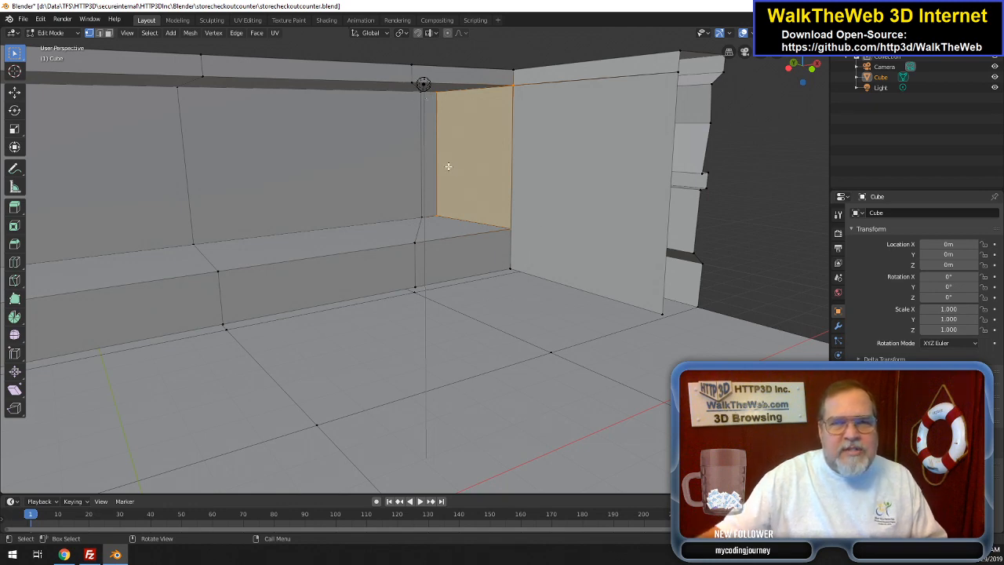
- Merge the two stray vertices at the end of the back wall At Last into its upper and lower corner vertices
{"action": "middle_click_drag", "start_coordinate": [451, 192], "coordinate": [453, 179]}
{"action": "left_click_drag", "start_coordinate": [800, 49], "coordinate": [795, 78]}
{"action": "middle_click_drag", "start_coordinate": [416, 196], "coordinate": [394, 243], "text": "shift"}
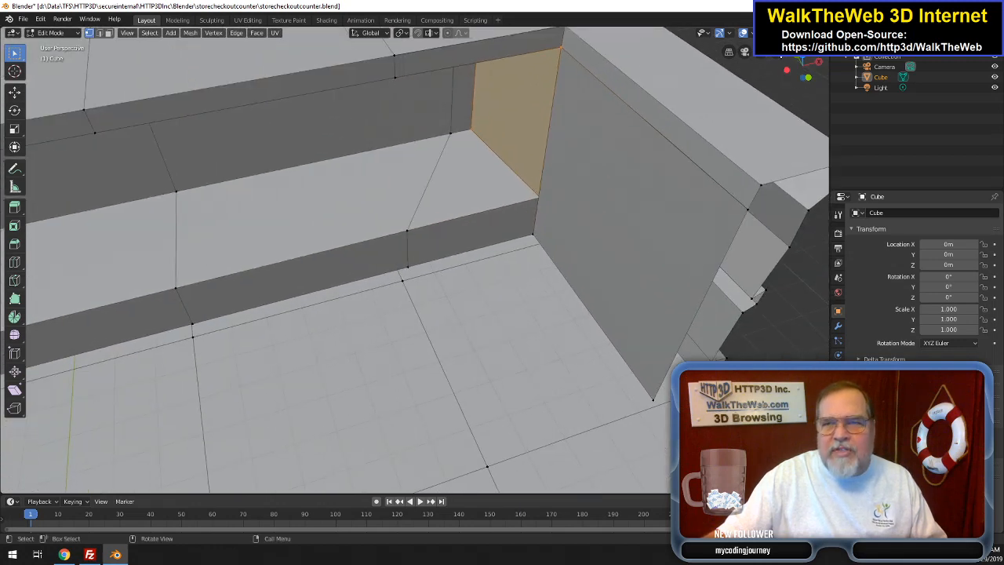
{"action": "left_click_drag", "start_coordinate": [798, 58], "coordinate": [761, 7]}
{"action": "scroll", "coordinate": [676, 260], "scroll_direction": "down", "scroll_amount": 1}
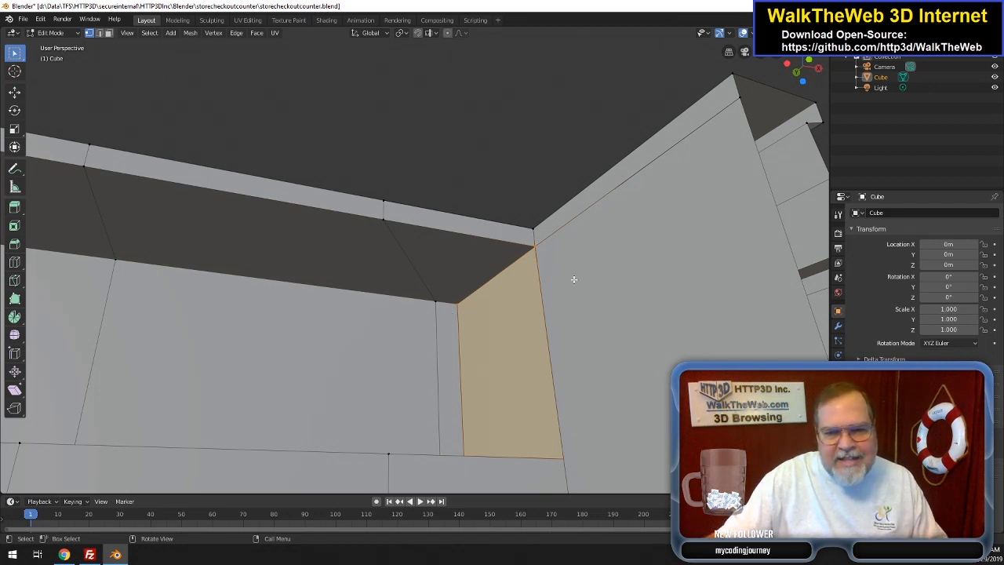
{"action": "left_click_drag", "start_coordinate": [800, 69], "coordinate": [778, 77]}
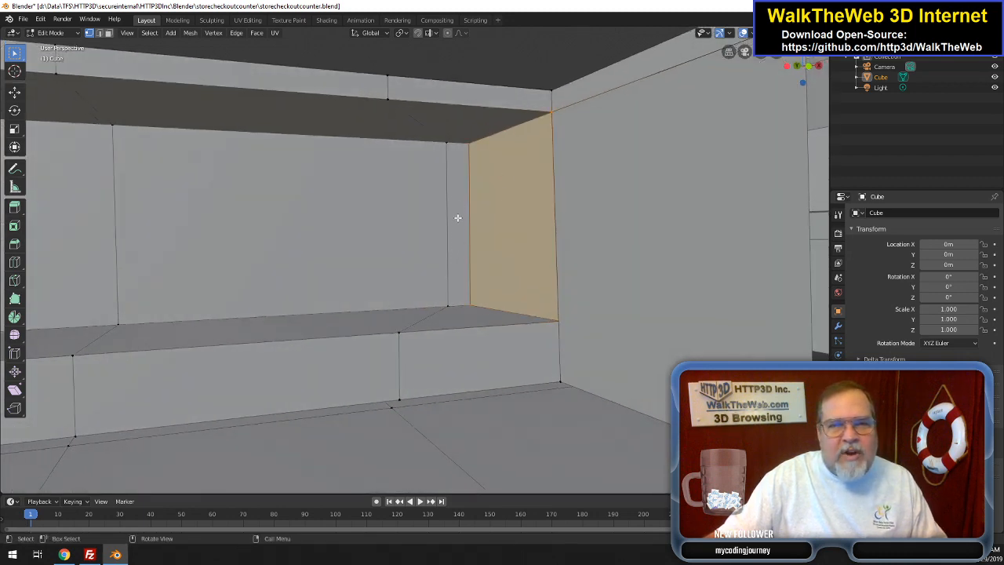
{"action": "left_click", "coordinate": [444, 145]}
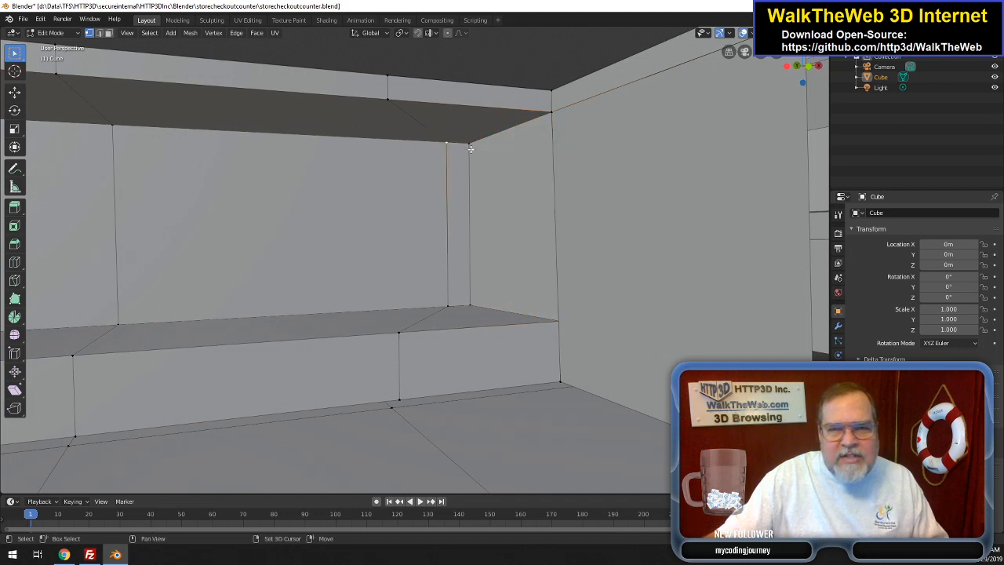
{"action": "right_click", "coordinate": [470, 149]}
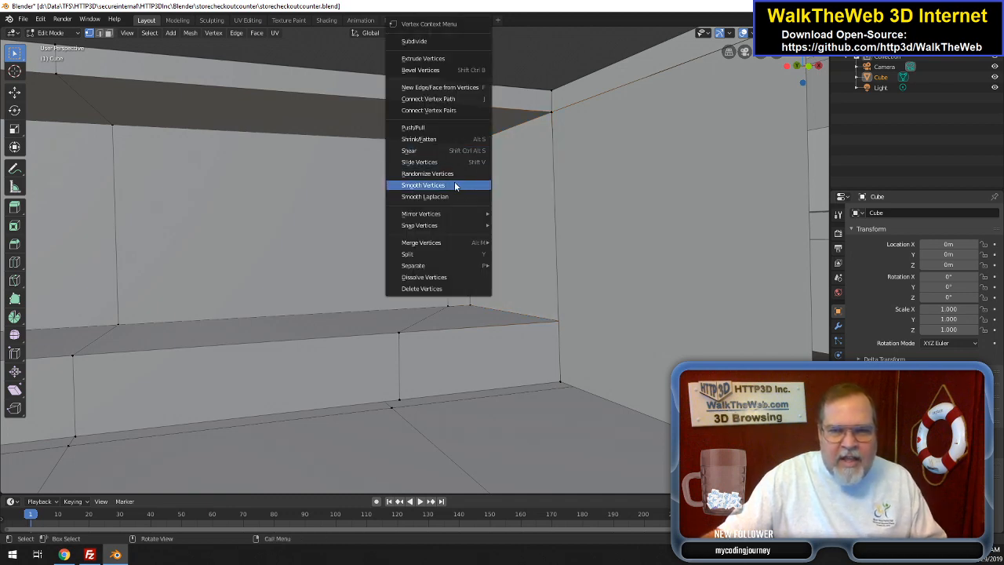
{"action": "mouse_move", "coordinate": [445, 244]}
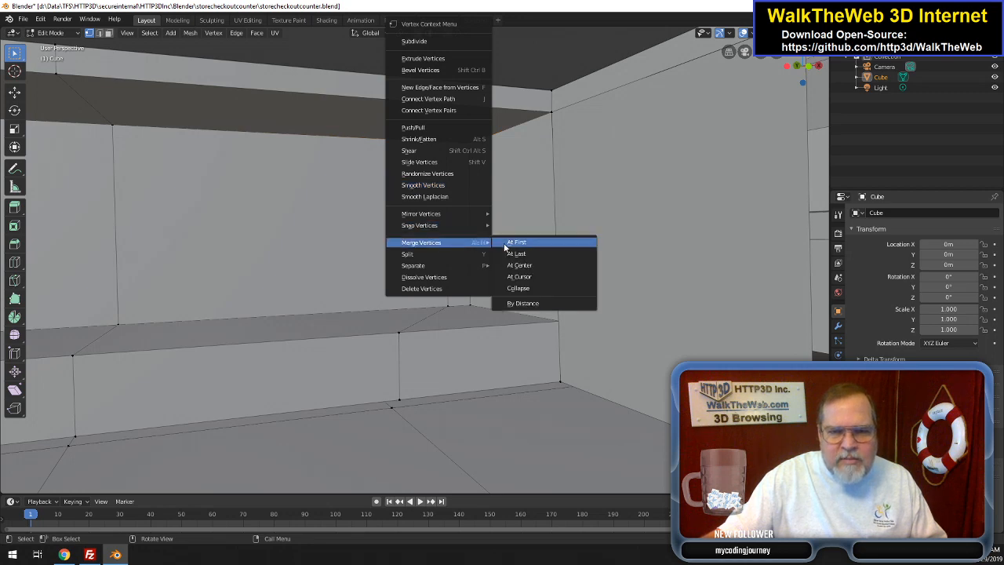
{"action": "left_click", "coordinate": [519, 254]}
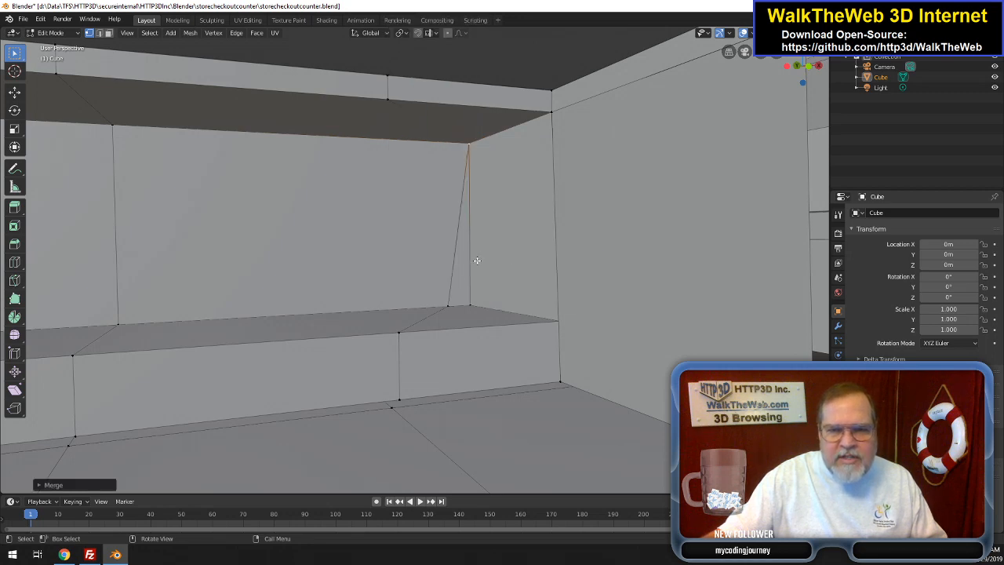
{"action": "right_click", "coordinate": [480, 304]}
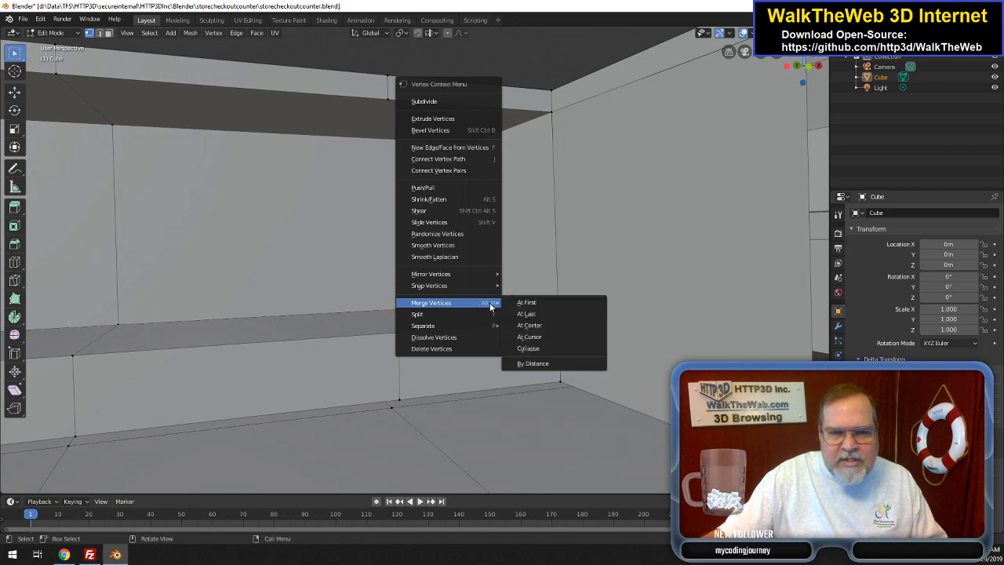
{"action": "left_click", "coordinate": [536, 314]}
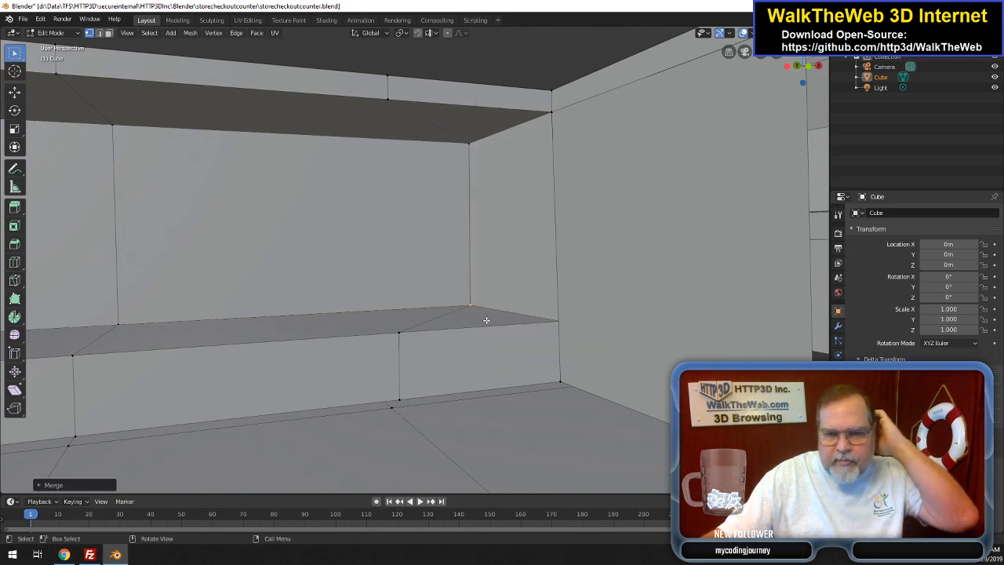
- Merge the stray vertex on the ledge's upper front edge At Last into the ledge's front corner, using wireframe shading
{"action": "left_click", "coordinate": [399, 333], "text": "shift"}
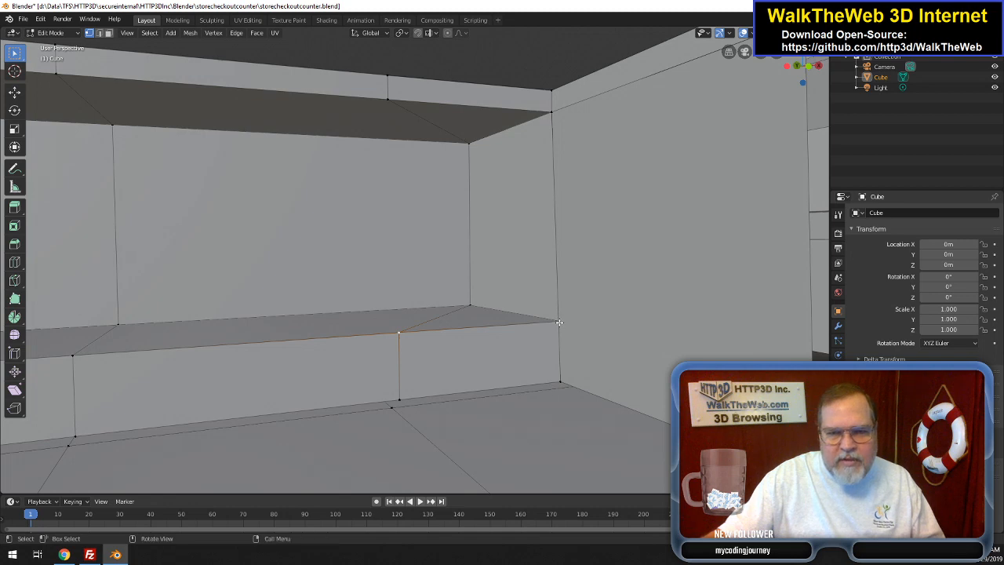
{"action": "key", "text": "z"}
{"action": "left_click", "coordinate": [536, 324]}
{"action": "left_click", "coordinate": [561, 321], "text": "shift"}
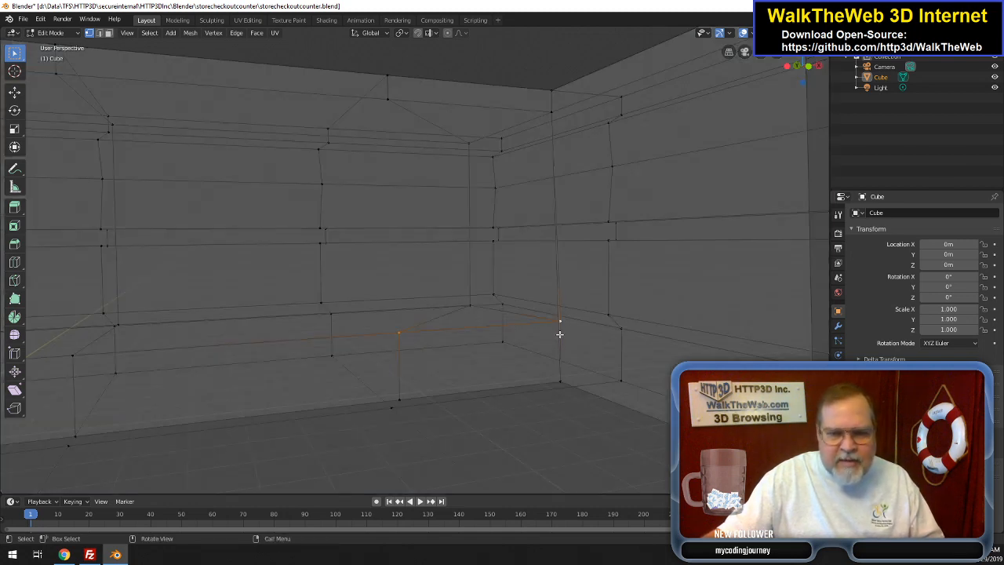
{"action": "right_click", "coordinate": [560, 325]}
{"action": "mouse_move", "coordinate": [545, 325]}
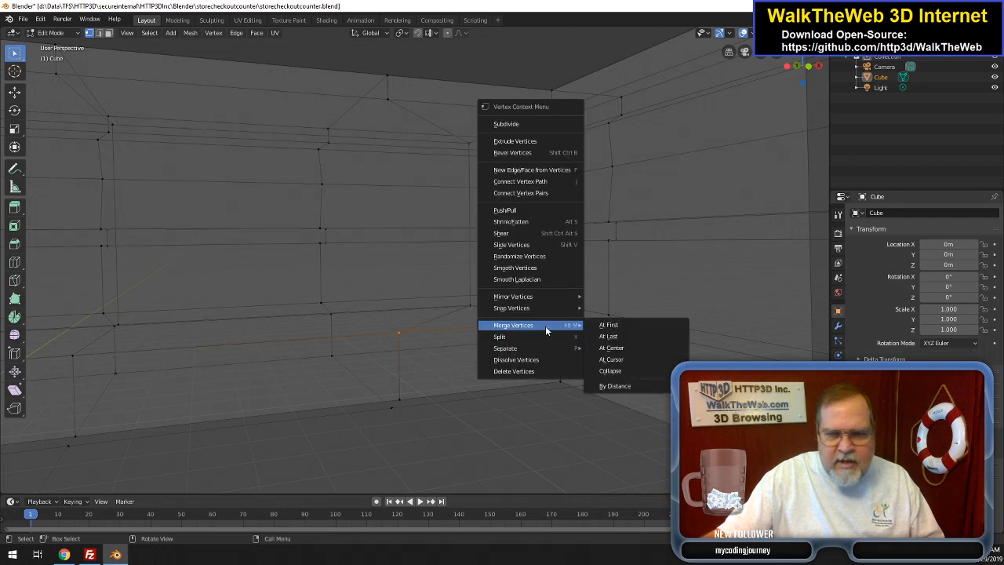
{"action": "left_click", "coordinate": [618, 337]}
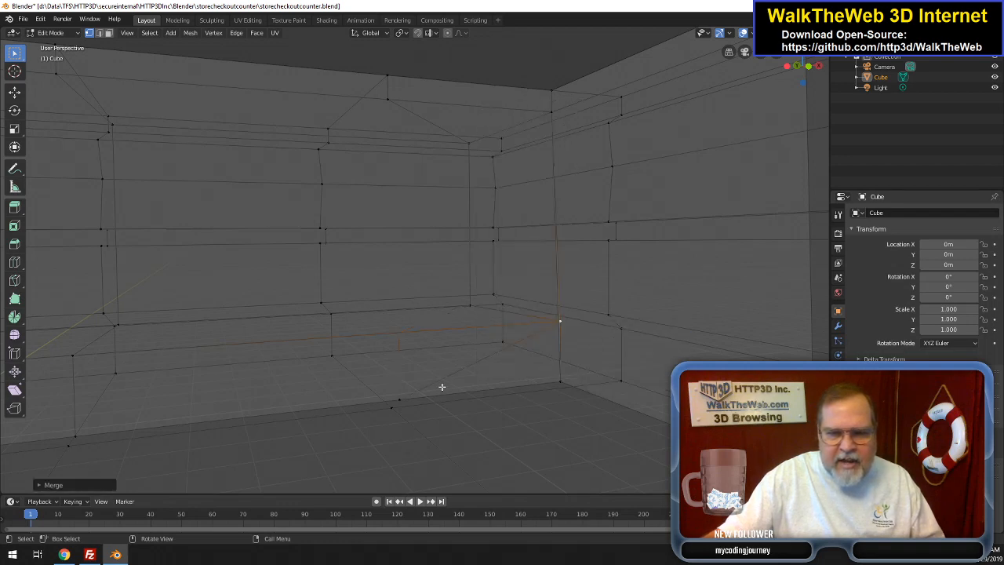
- Merge the stray vertex at the base of the ledge At Last into the floor corner and return to solid shading
{"action": "left_click", "coordinate": [399, 396]}
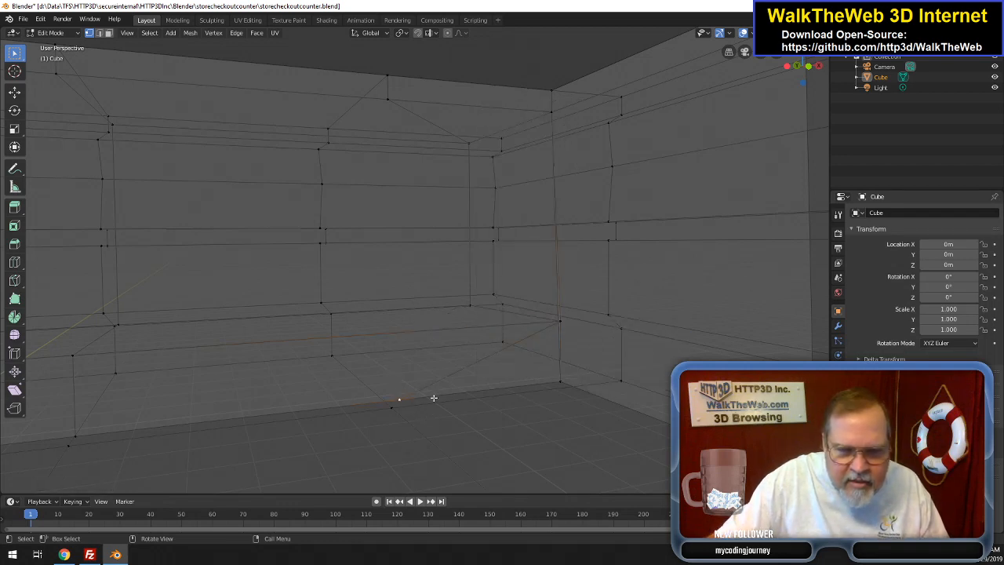
{"action": "right_click", "coordinate": [560, 379]}
{"action": "mouse_move", "coordinate": [547, 379]}
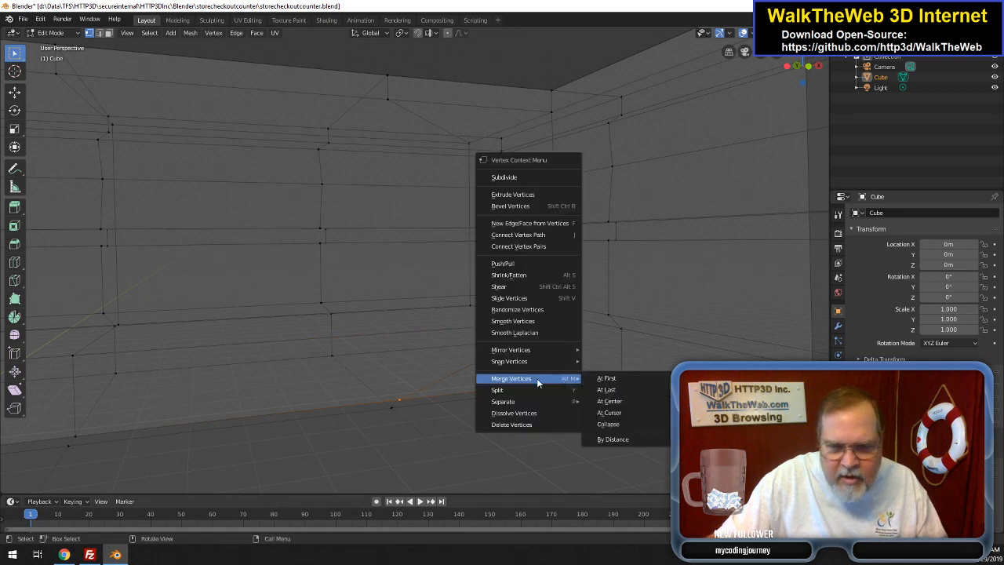
{"action": "left_click", "coordinate": [609, 390]}
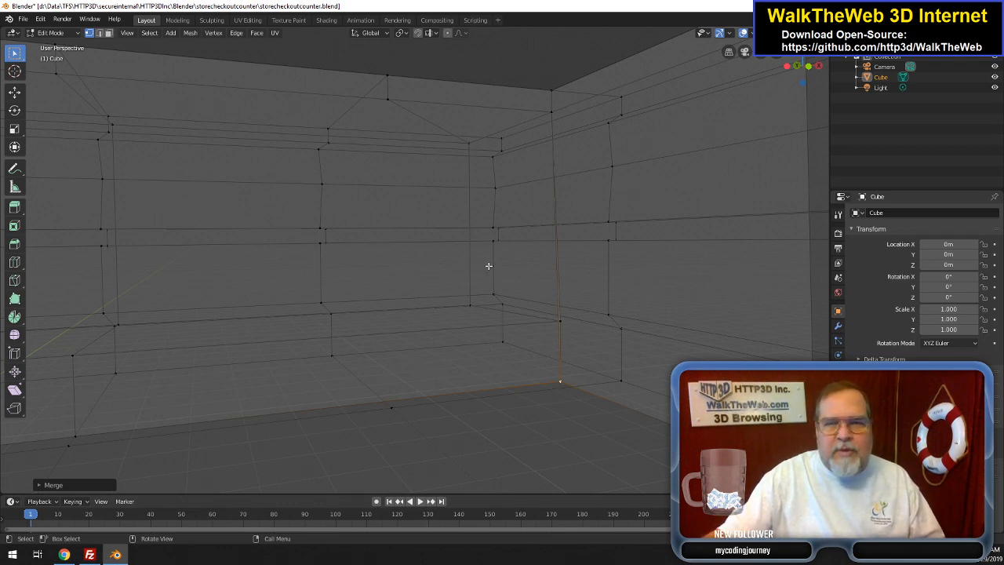
{"action": "key", "text": "z"}
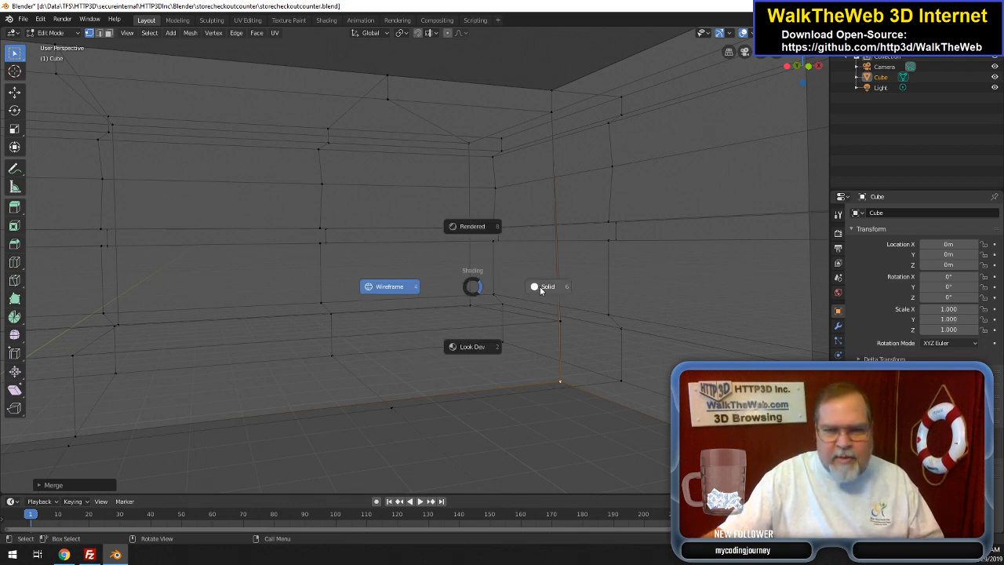
{"action": "left_click", "coordinate": [538, 287]}
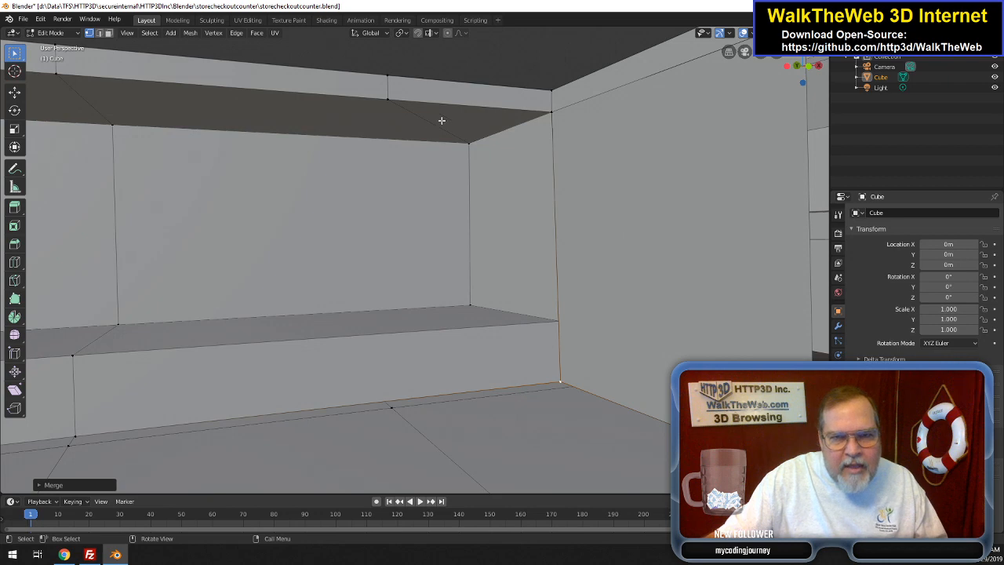
- Subdivide the diagonal edge on the underside of the countertop near the back wall's corner
{"action": "left_click", "coordinate": [99, 33]}
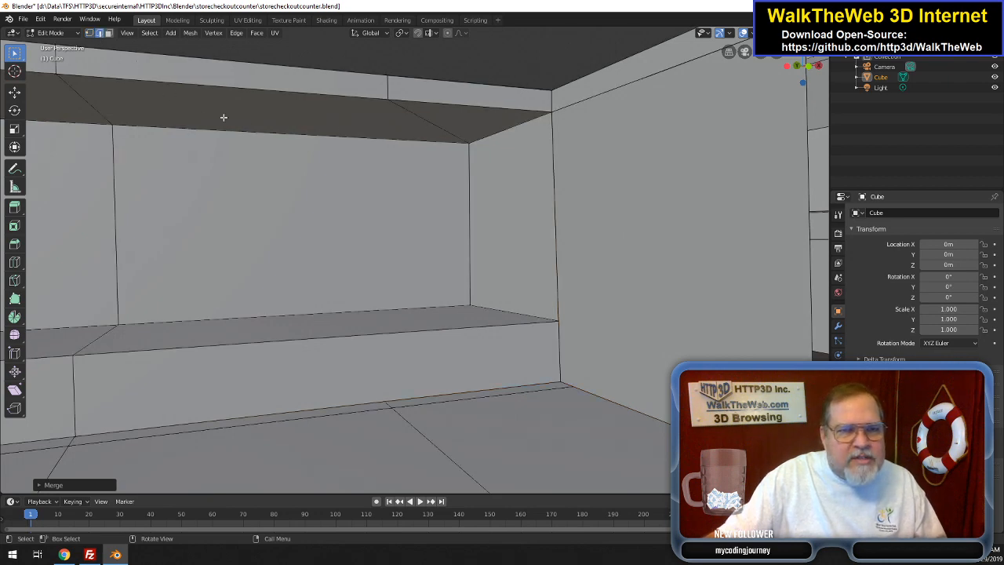
{"action": "left_click", "coordinate": [428, 126]}
{"action": "right_click", "coordinate": [428, 126]}
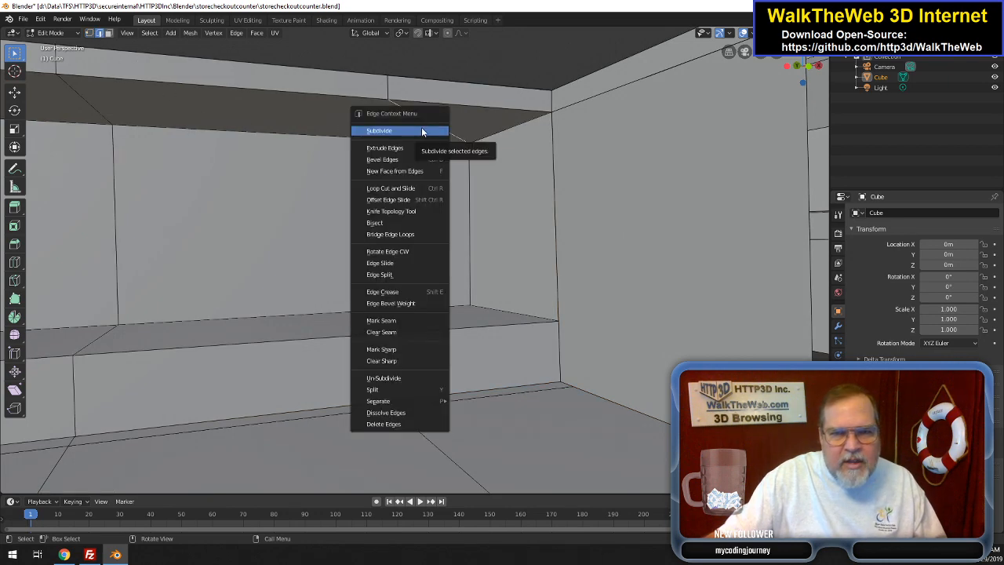
{"action": "left_click", "coordinate": [428, 128]}
- Merge the underside edge's new midpoint vertex At Last into the countertop's lower front corner above the side wall
{"action": "left_click", "coordinate": [89, 32]}
{"action": "left_click", "coordinate": [436, 127]}
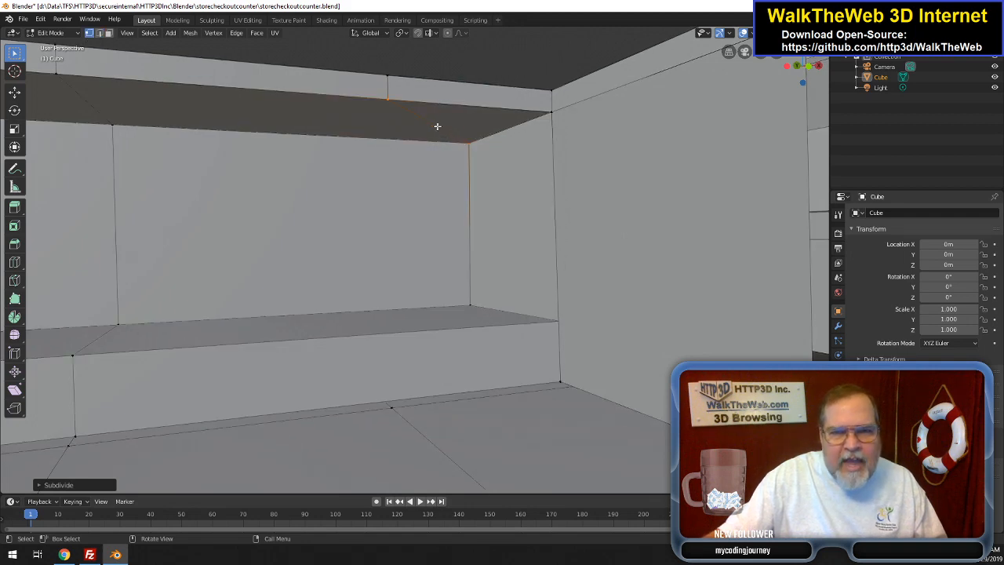
{"action": "right_click", "coordinate": [542, 120]}
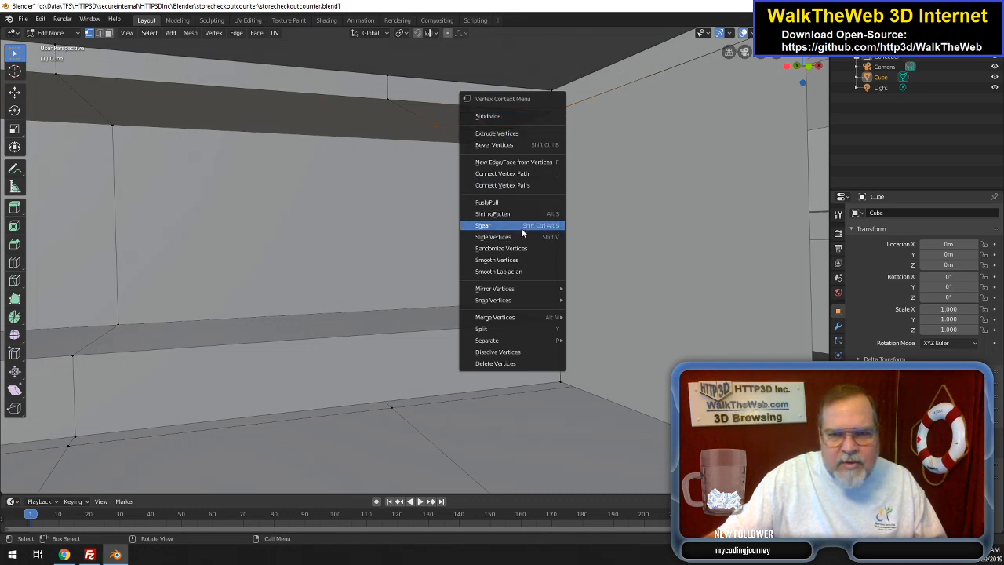
{"action": "mouse_move", "coordinate": [538, 292]}
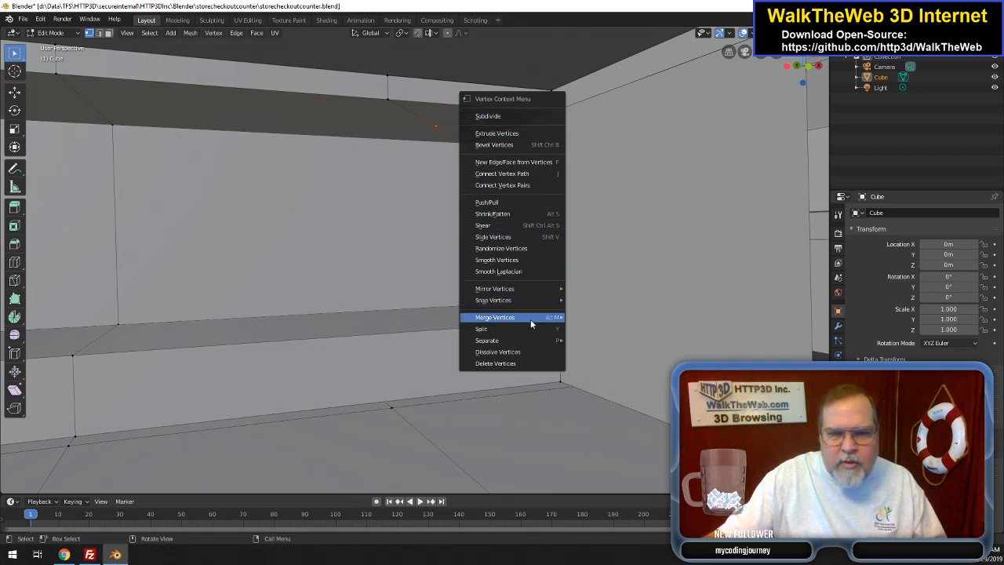
{"action": "mouse_move", "coordinate": [530, 319]}
{"action": "left_click", "coordinate": [595, 330]}
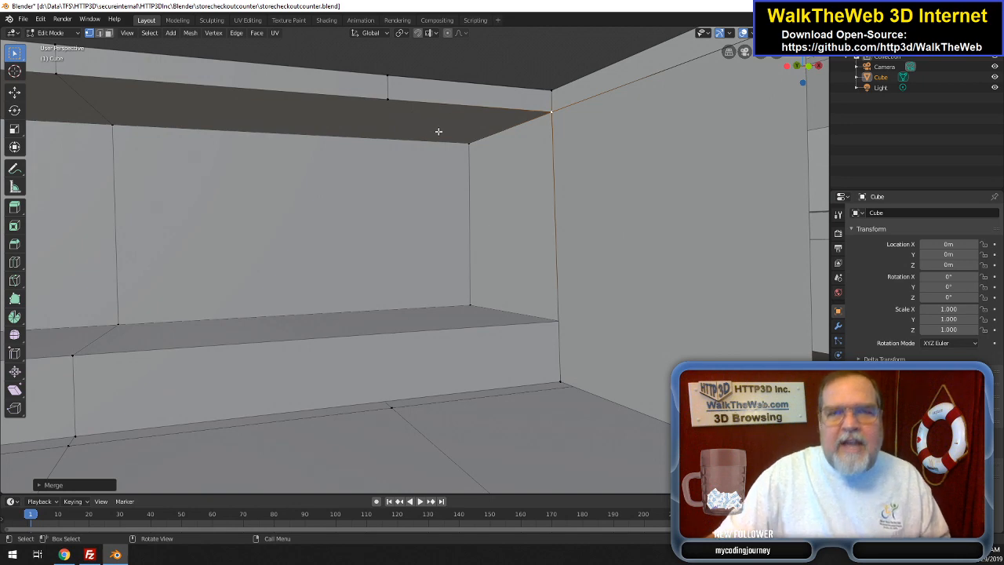
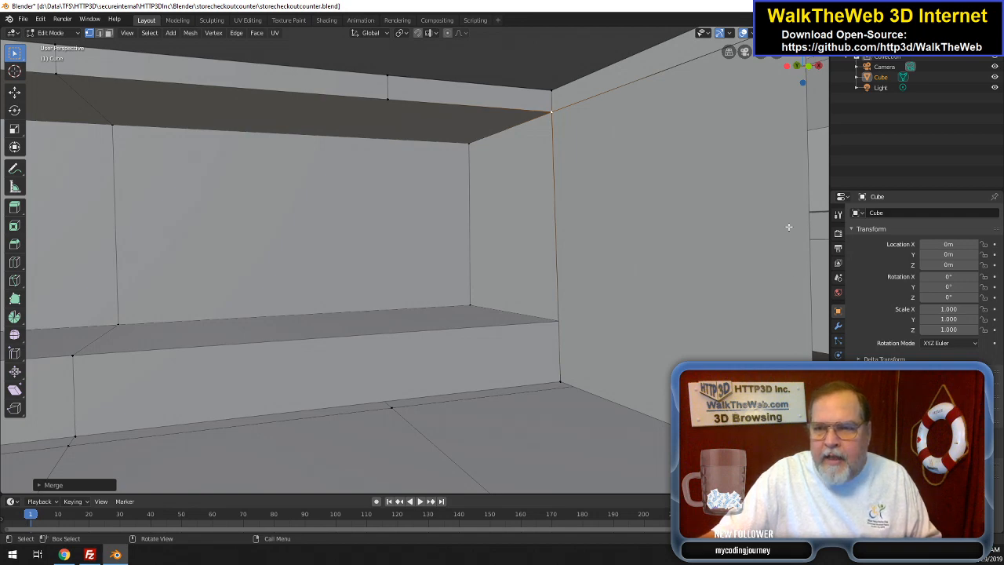
{"action": "middle_click_drag", "start_coordinate": [565, 236], "coordinate": [241, 281], "text": "shift"}
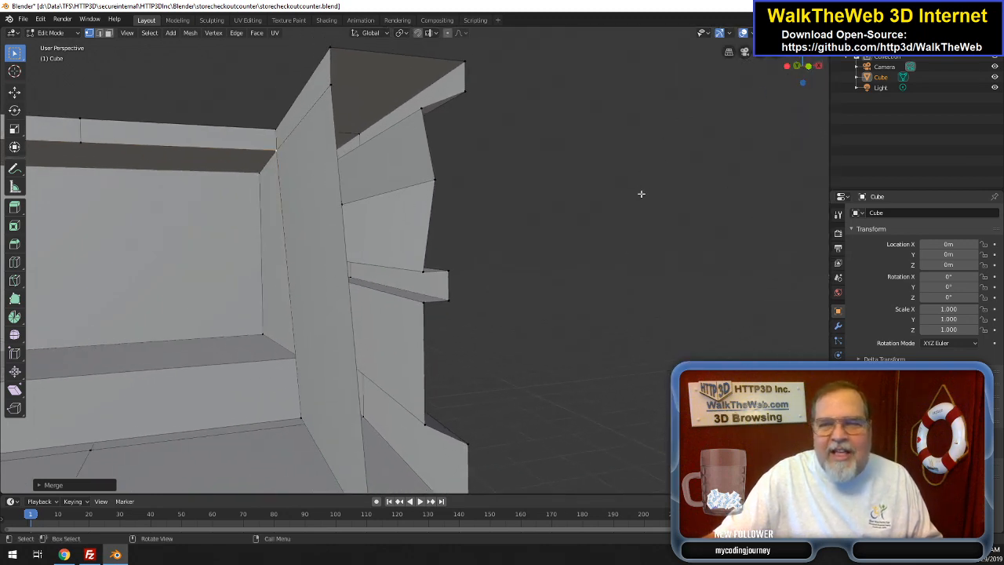
- Subdivide the floor edge that runs past the side wall's lower front corner
{"action": "scroll", "coordinate": [633, 192], "scroll_direction": "down", "scroll_amount": 3}
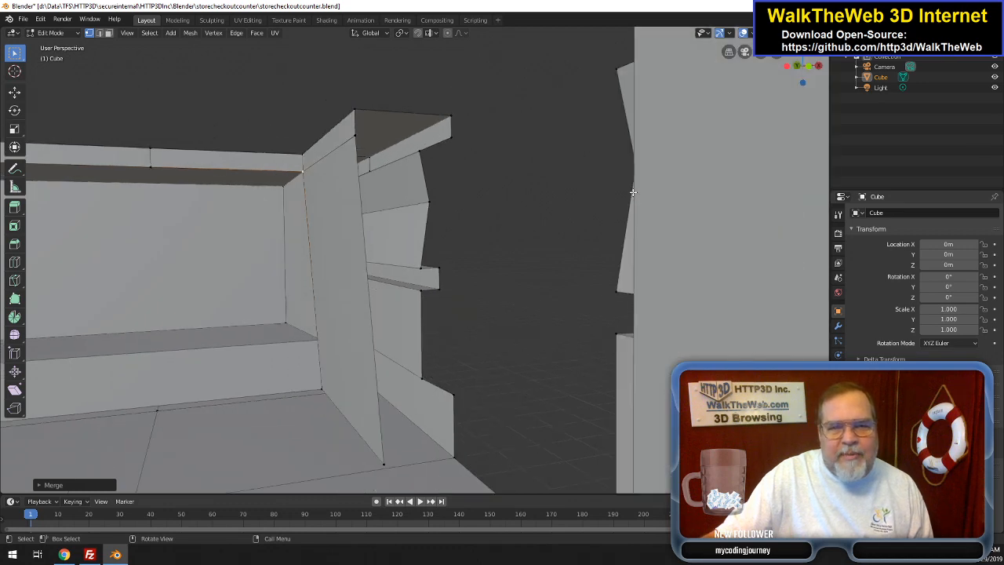
{"action": "scroll", "coordinate": [633, 192], "scroll_direction": "up", "scroll_amount": 2}
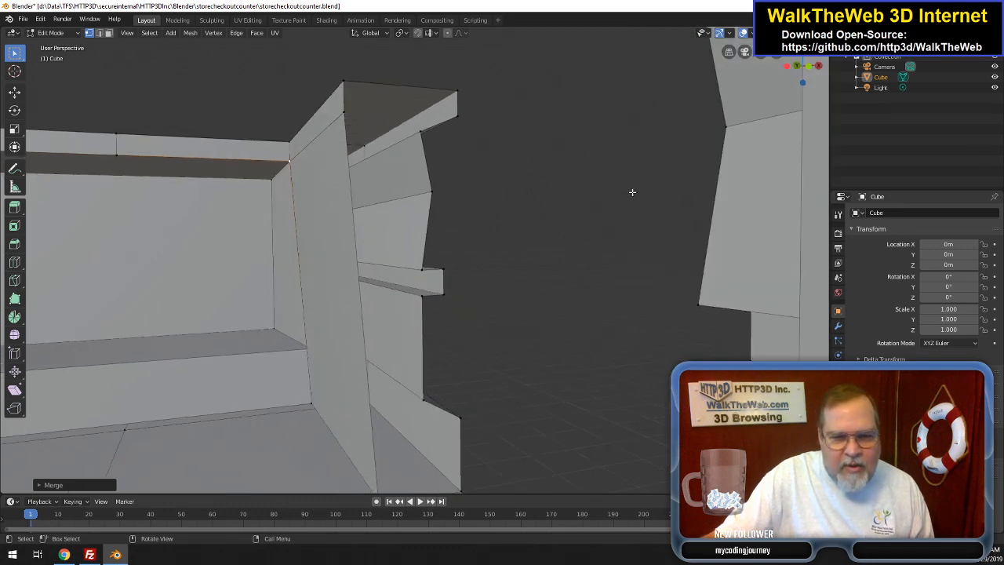
{"action": "scroll", "coordinate": [632, 192], "scroll_direction": "down", "scroll_amount": 2}
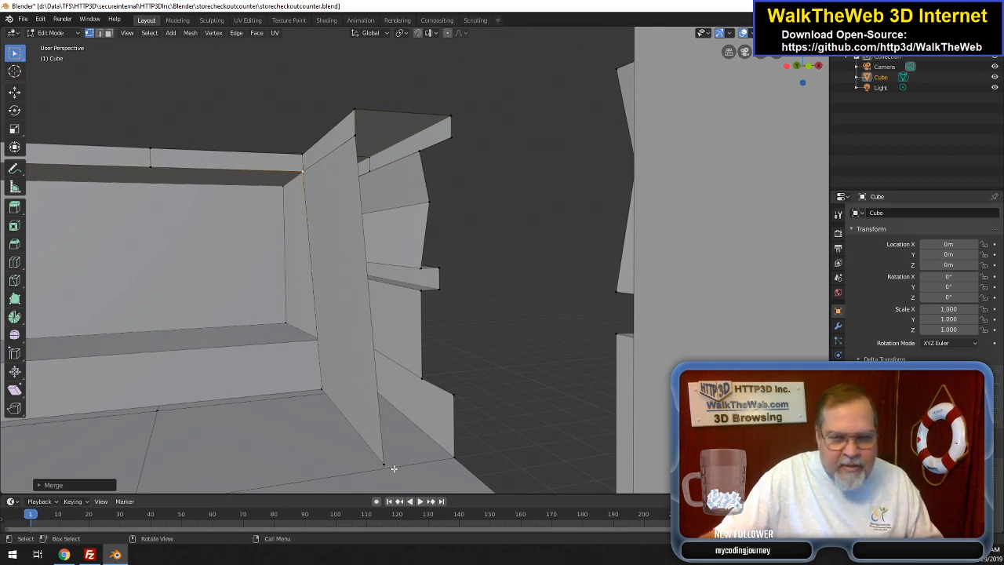
{"action": "left_click_drag", "start_coordinate": [760, 52], "coordinate": [765, 119]}
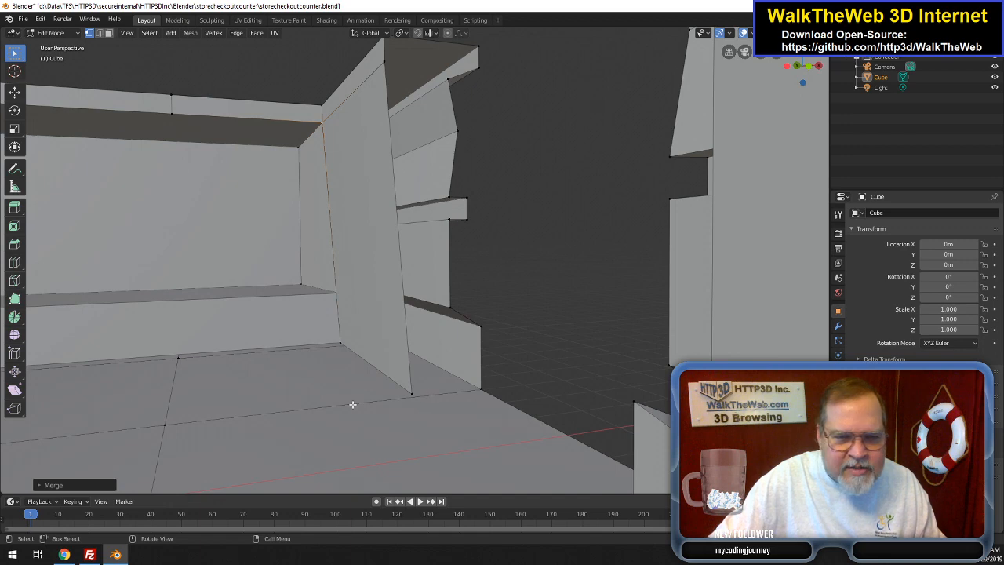
{"action": "left_click_drag", "start_coordinate": [808, 81], "coordinate": [847, 80]}
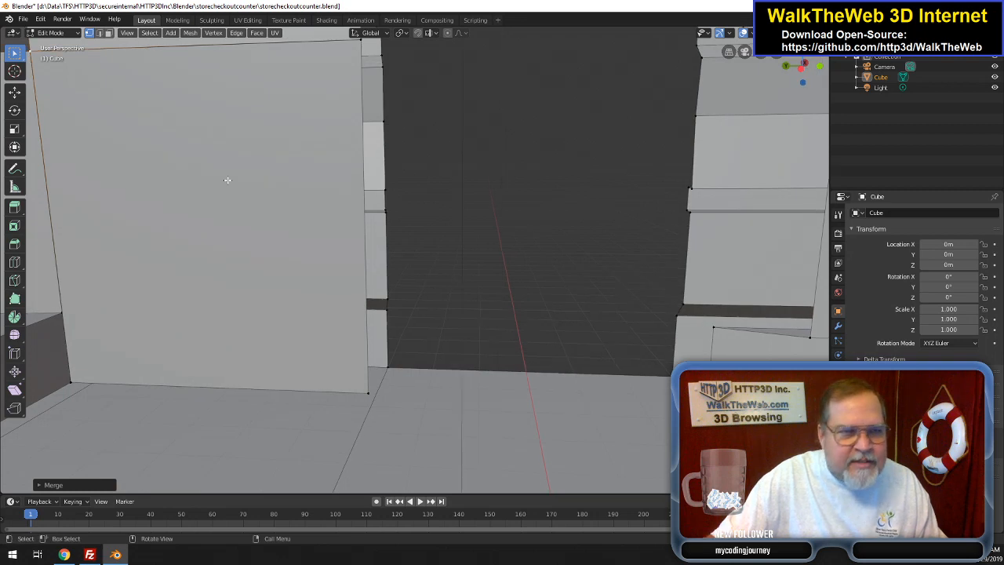
{"action": "left_click", "coordinate": [100, 33]}
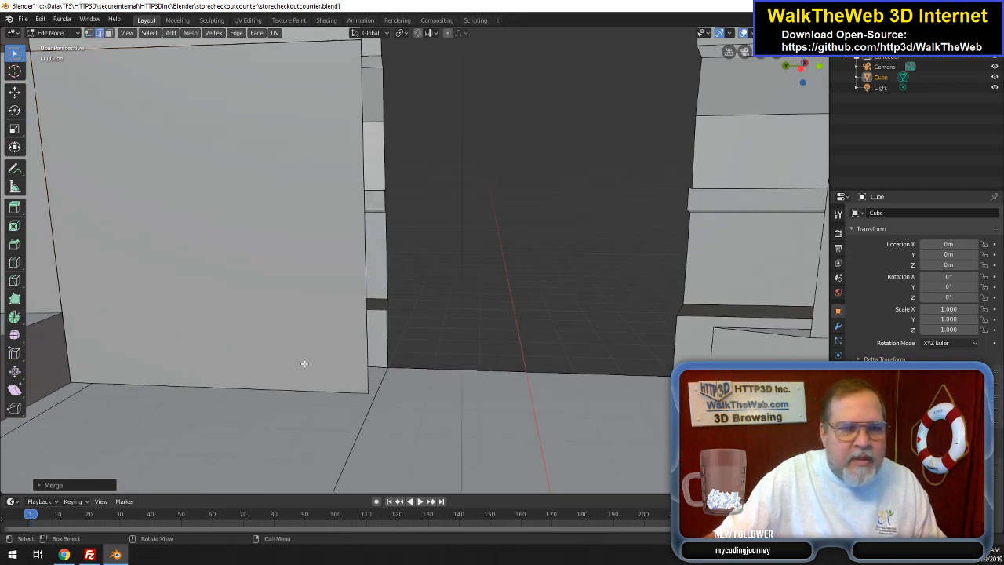
{"action": "left_click", "coordinate": [365, 432]}
{"action": "right_click", "coordinate": [369, 431]}
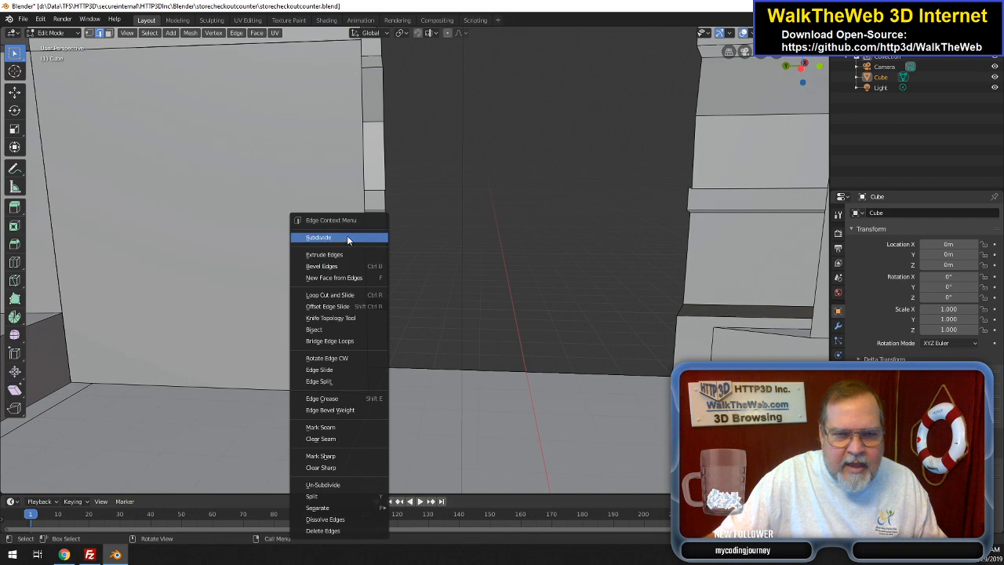
{"action": "left_click", "coordinate": [348, 237]}
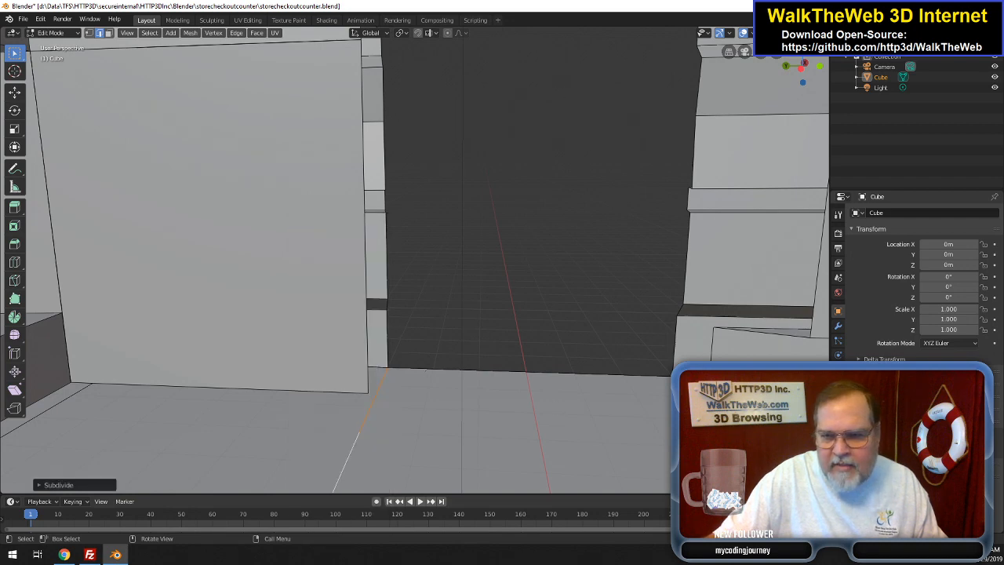
- Subdivide the matching floor edge beside the opposite side wall
{"action": "right_click", "coordinate": [674, 214]}
{"action": "left_click", "coordinate": [727, 441]}
{"action": "right_click", "coordinate": [728, 441]}
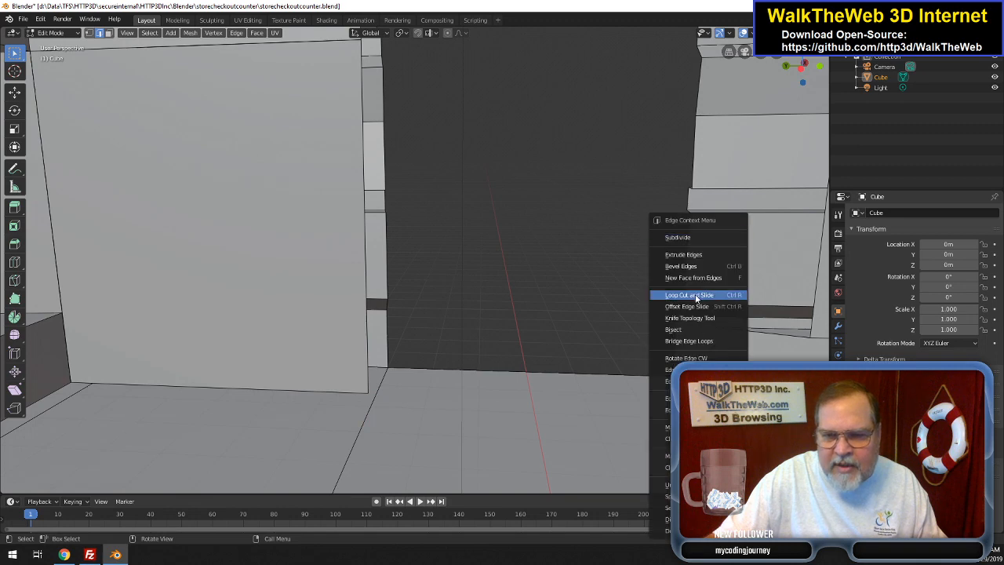
{"action": "left_click", "coordinate": [695, 238]}
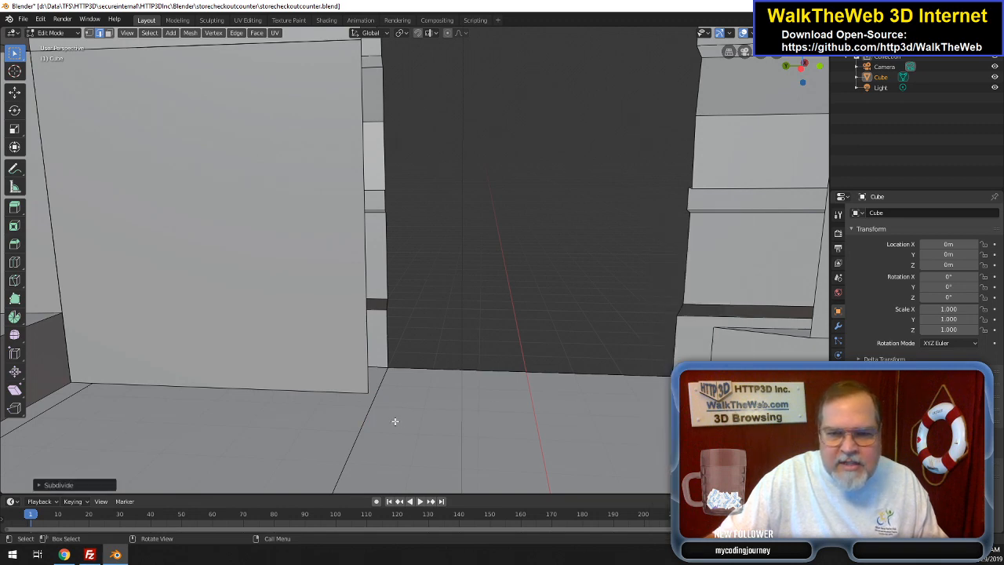
- Subdivide the outer half of both split floor edges again, nearest the counter's front opening
{"action": "left_click", "coordinate": [368, 415]}
{"action": "right_click", "coordinate": [373, 417]}
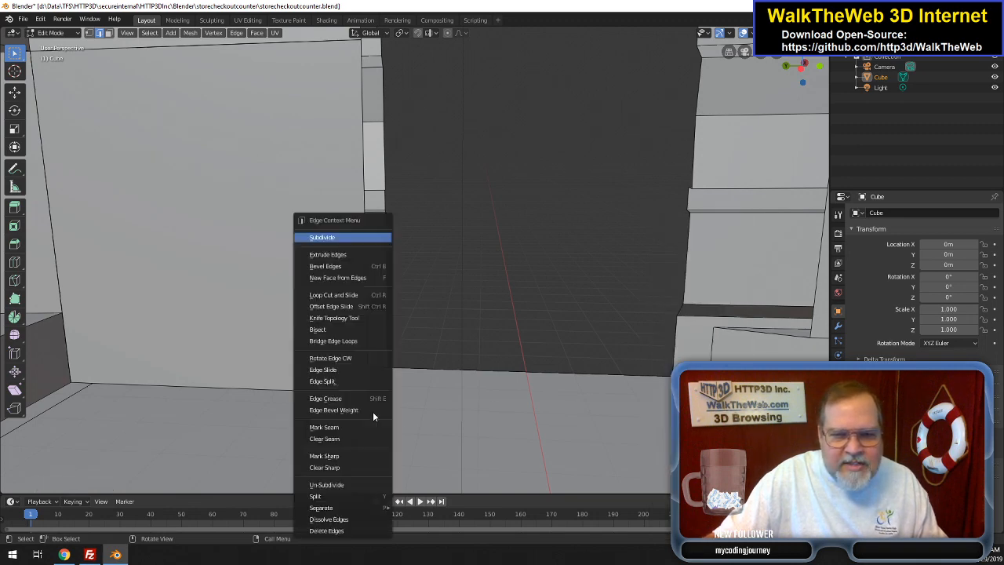
{"action": "left_click", "coordinate": [351, 238]}
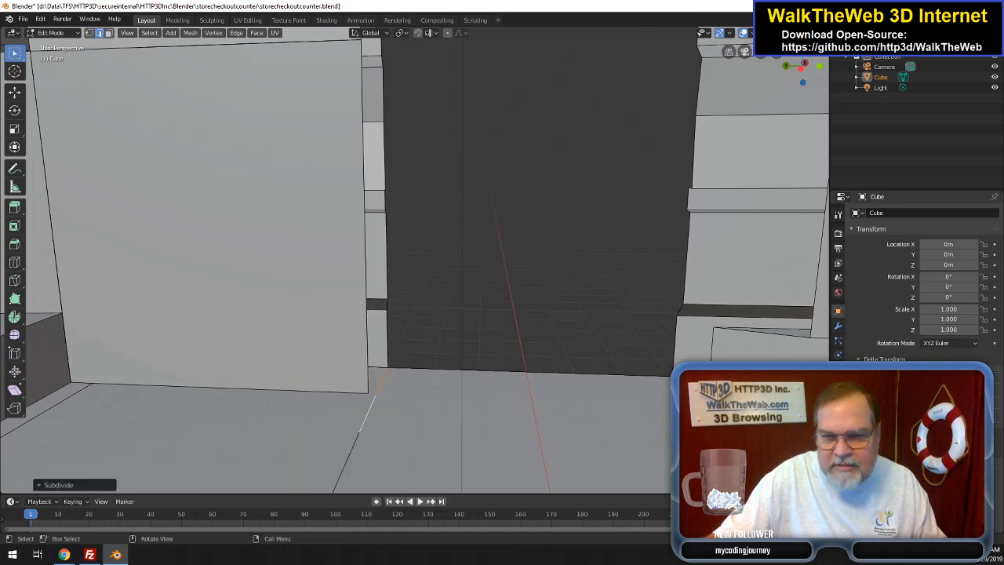
{"action": "left_click", "coordinate": [698, 410]}
{"action": "right_click", "coordinate": [698, 410]}
{"action": "left_click", "coordinate": [667, 237]}
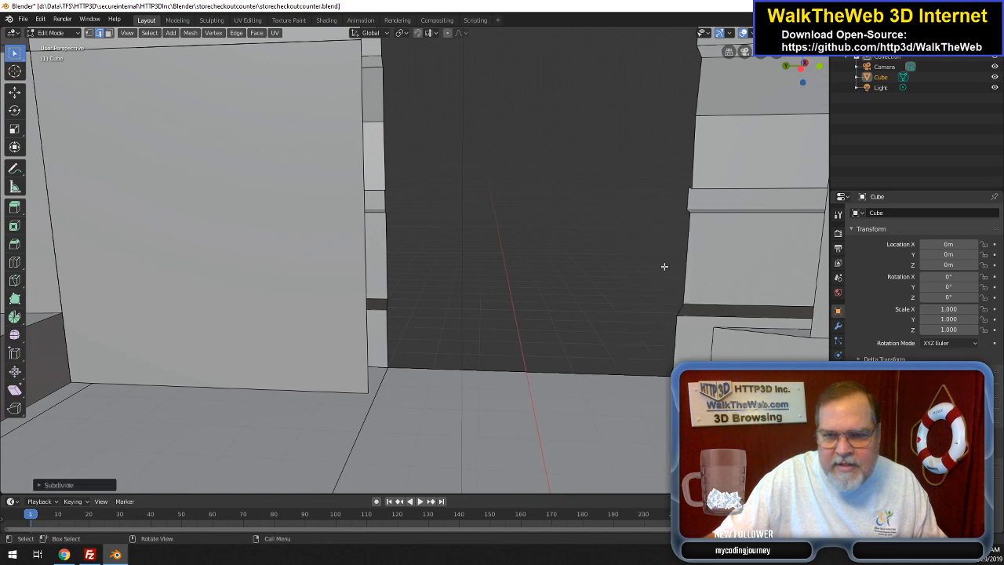
- Merge the side wall's lower front corner vertex At Last into the adjacent new vertex on the floor edge
{"action": "left_click", "coordinate": [90, 33]}
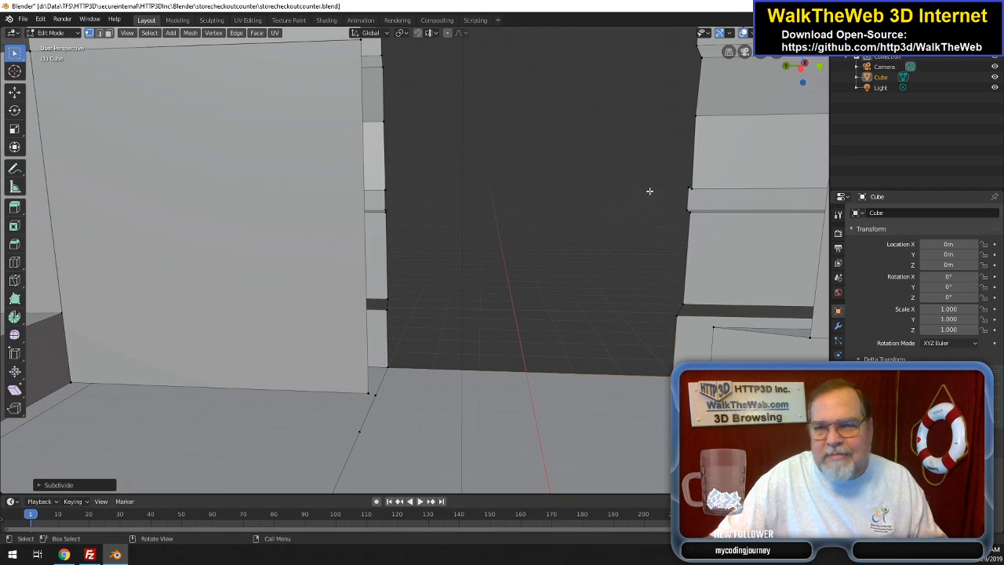
{"action": "left_click_drag", "start_coordinate": [813, 87], "coordinate": [855, 84]}
{"action": "middle_click_drag", "start_coordinate": [471, 275], "coordinate": [610, 385]}
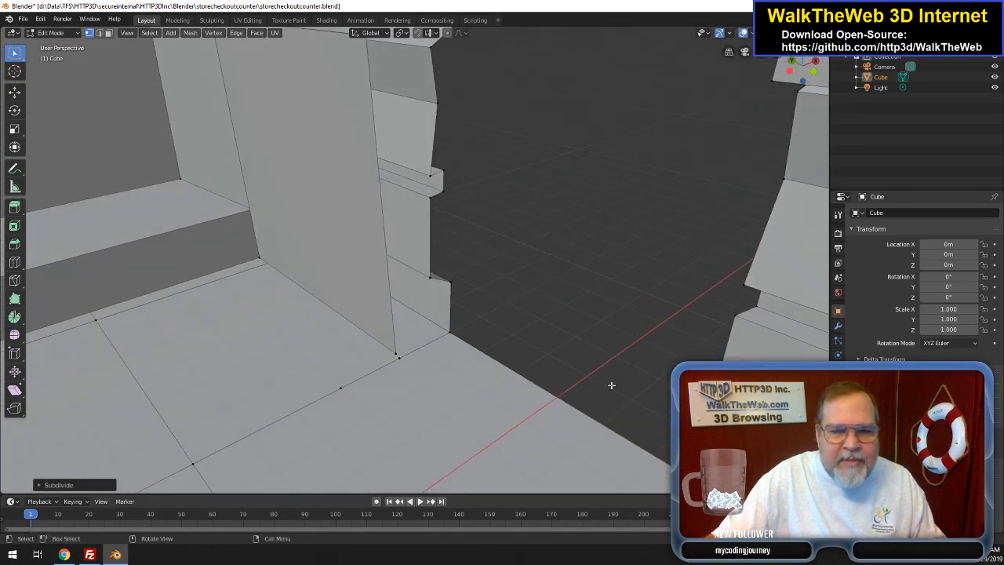
{"action": "left_click", "coordinate": [396, 353]}
{"action": "right_click", "coordinate": [400, 361], "text": "shift"}
{"action": "right_click", "coordinate": [400, 360]}
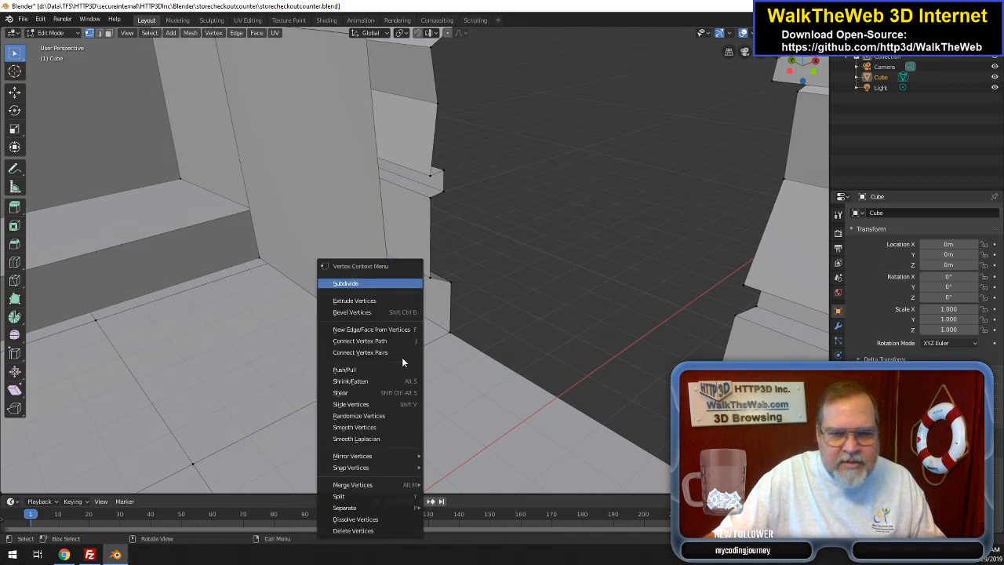
{"action": "mouse_move", "coordinate": [403, 482]}
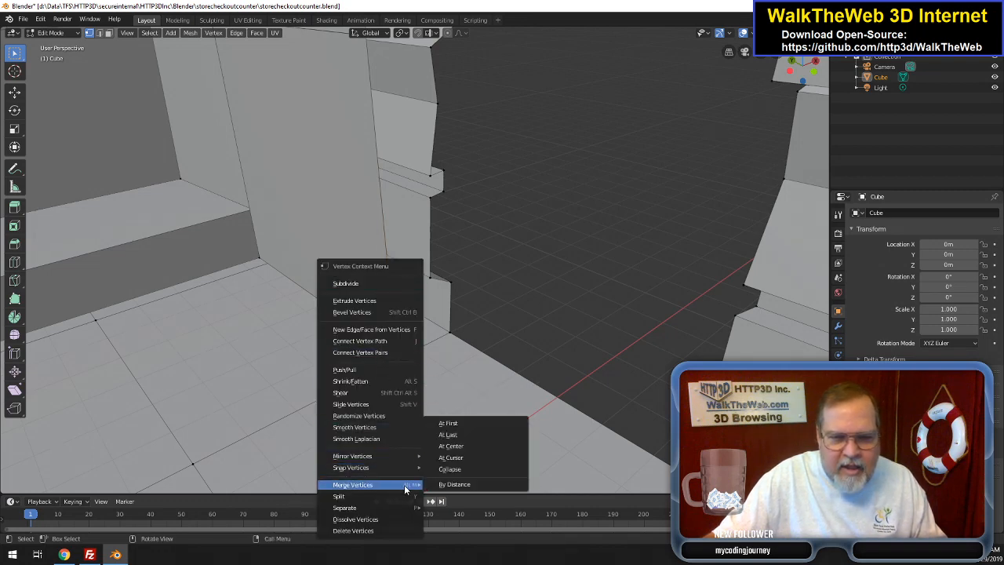
{"action": "left_click", "coordinate": [473, 439]}
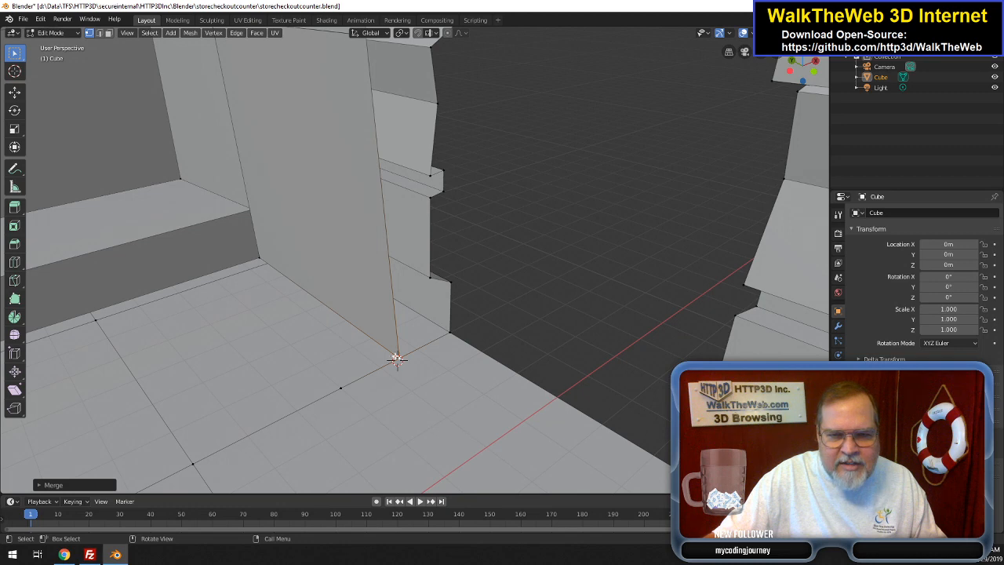
- Merge the leftover midpoint vertex of the floor edge At Last into the side wall's lower front corner
{"action": "left_click", "coordinate": [340, 388]}
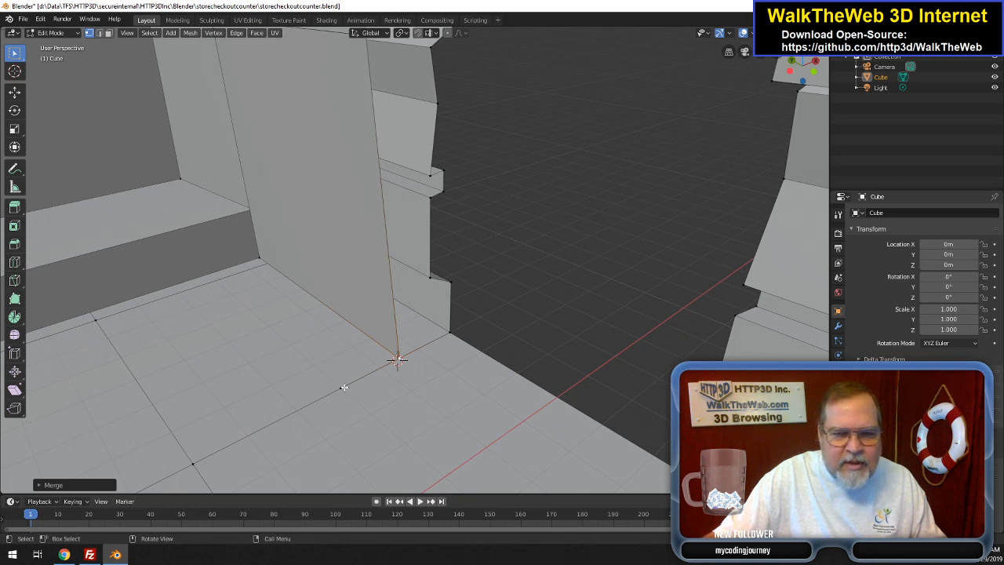
{"action": "right_click", "coordinate": [399, 360]}
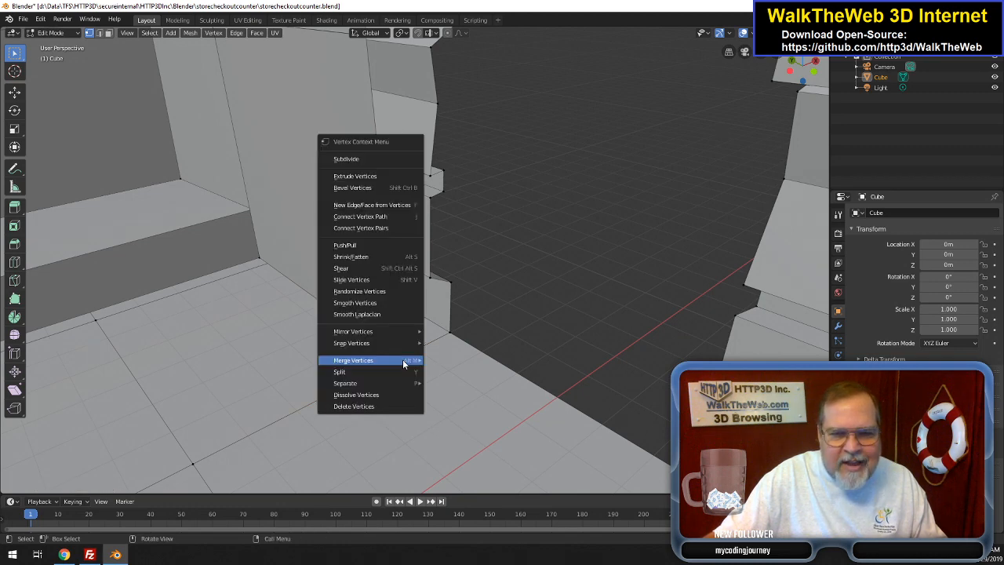
{"action": "mouse_move", "coordinate": [388, 367]}
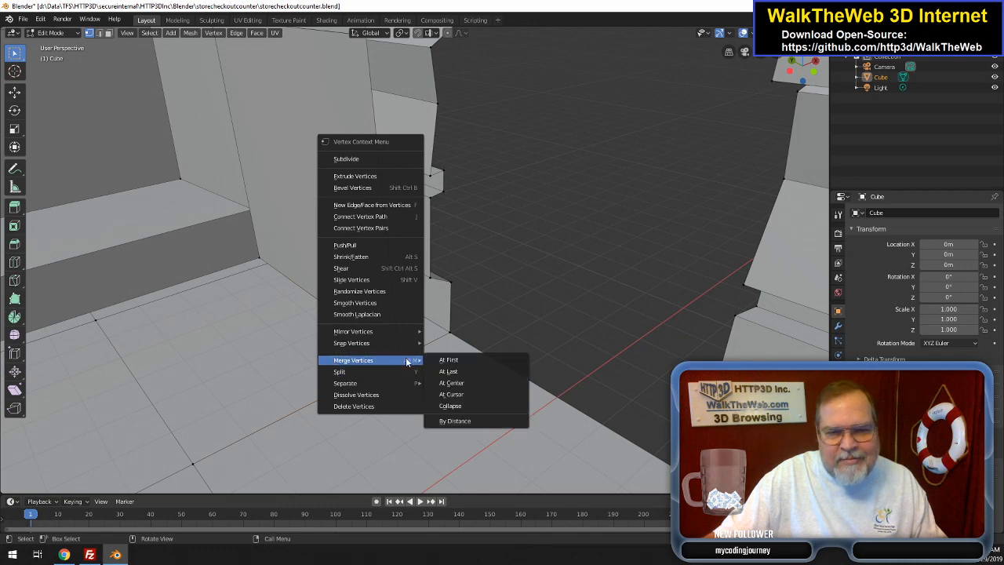
{"action": "left_click", "coordinate": [460, 371]}
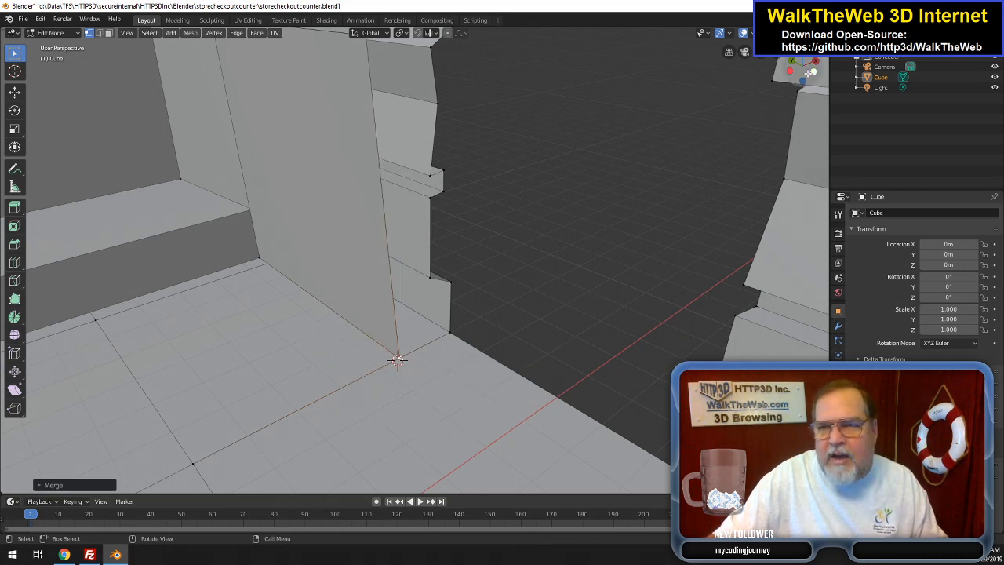
- On the opposite side, merge the low wall panel's bottom front vertex At Last into the neighbouring floor-edge vertex
{"action": "left_click_drag", "start_coordinate": [807, 73], "coordinate": [755, 81]}
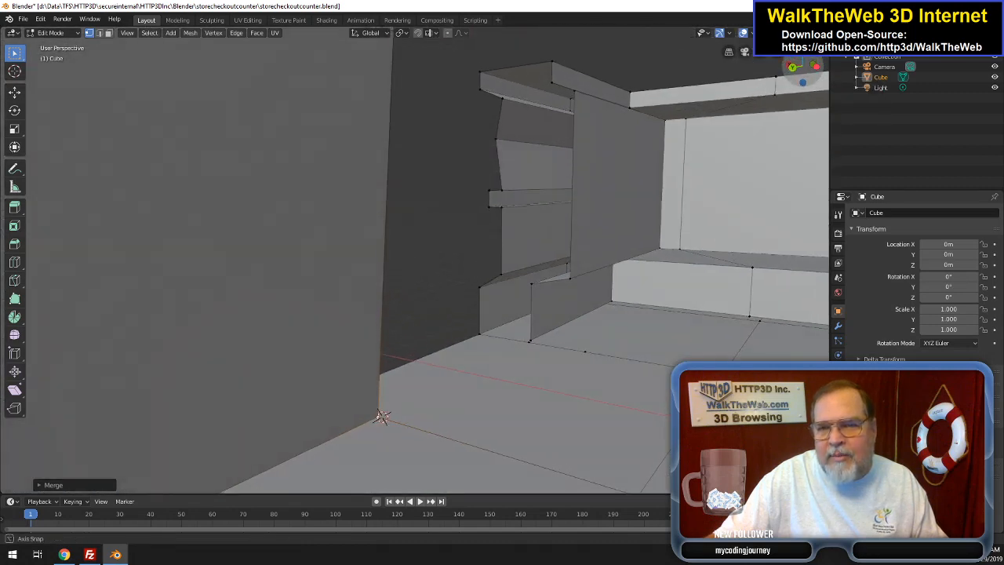
{"action": "left_click", "coordinate": [532, 337]}
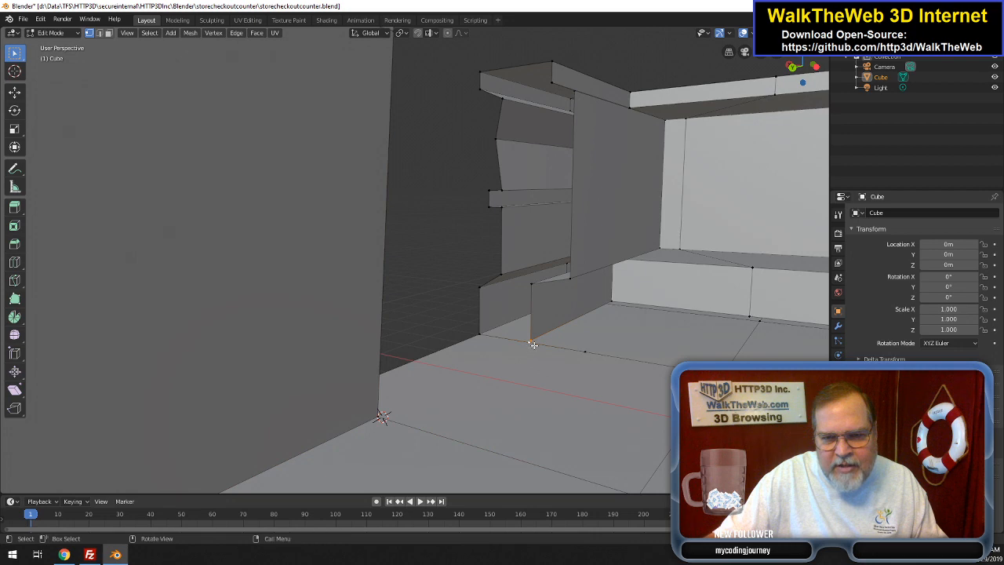
{"action": "right_click", "coordinate": [529, 346]}
{"action": "right_click", "coordinate": [535, 346]}
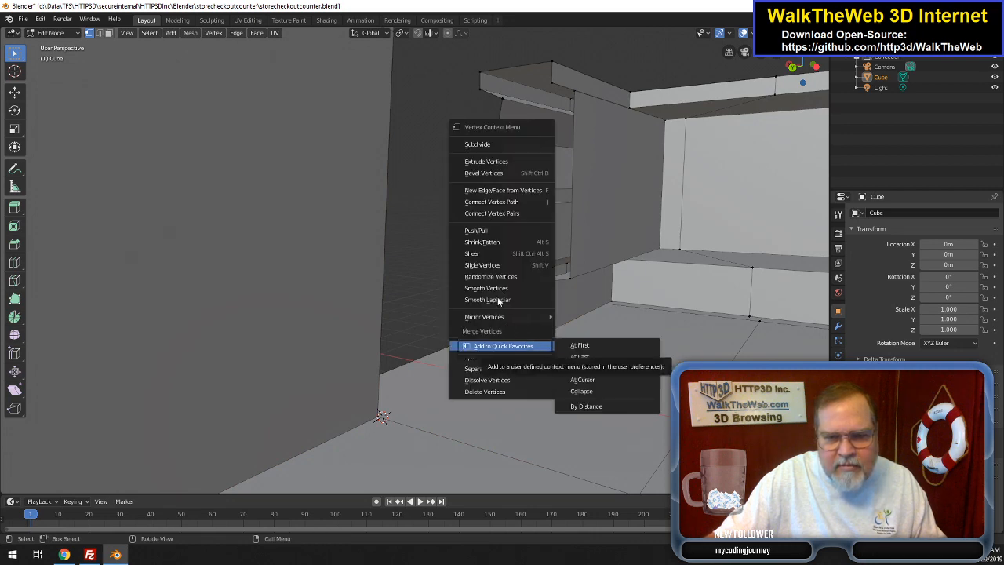
{"action": "left_click", "coordinate": [590, 303]}
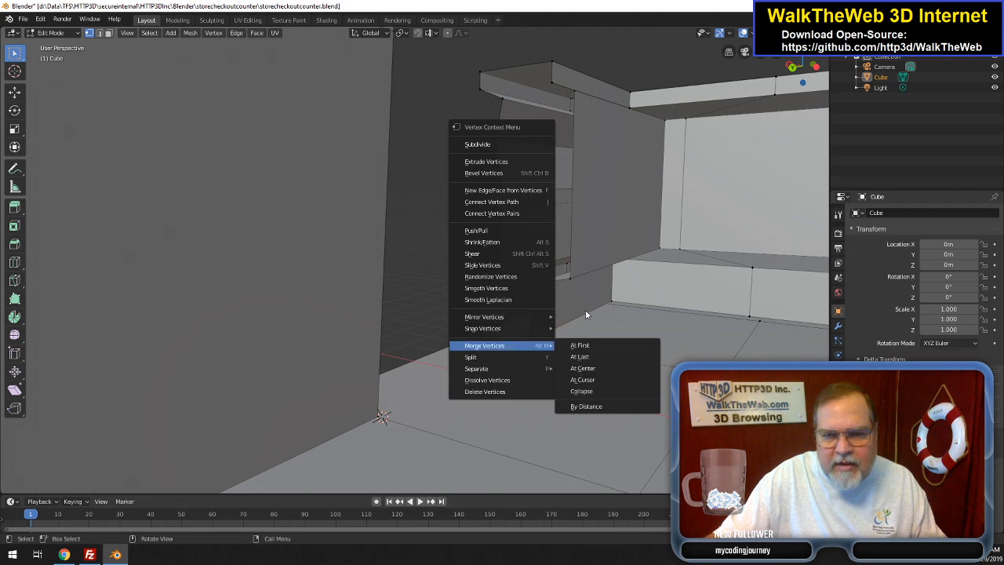
{"action": "left_click", "coordinate": [581, 356]}
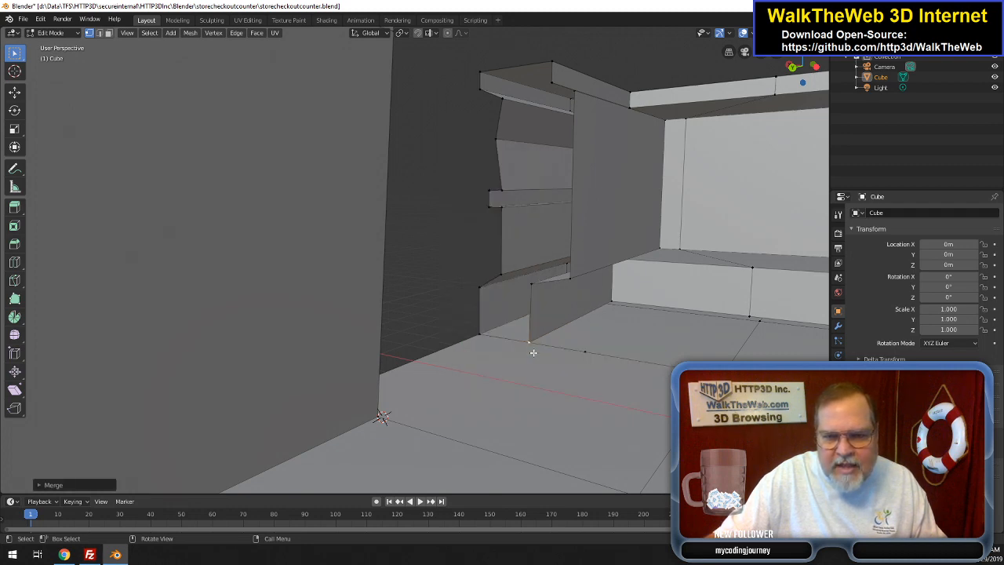
- Merge the upper wall's lower front corner and the low panel's top front corner At Last into the floor-edge vertex
{"action": "left_click", "coordinate": [570, 276]}
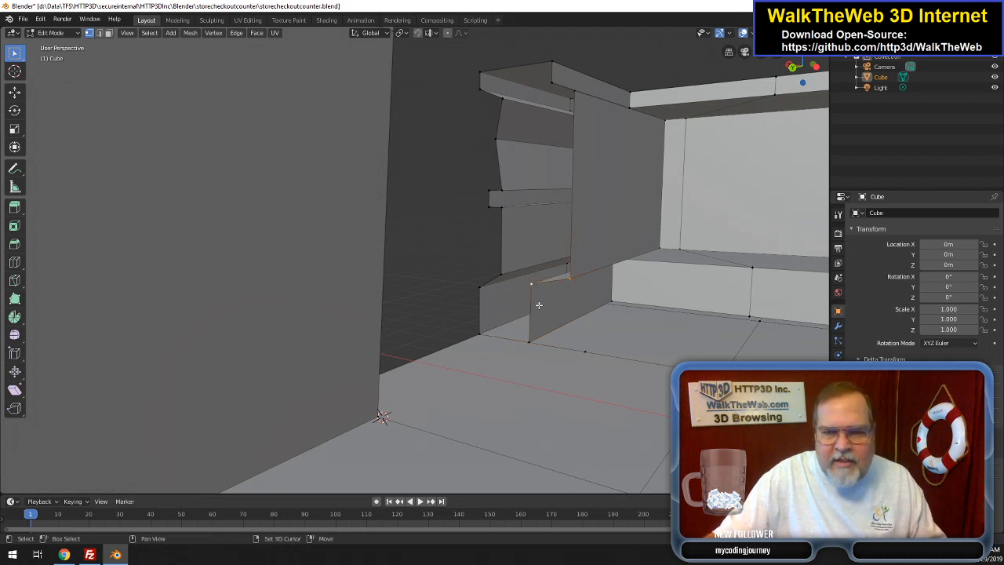
{"action": "left_click", "coordinate": [532, 339], "text": "shift"}
{"action": "right_click", "coordinate": [532, 339]}
{"action": "mouse_move", "coordinate": [531, 338]}
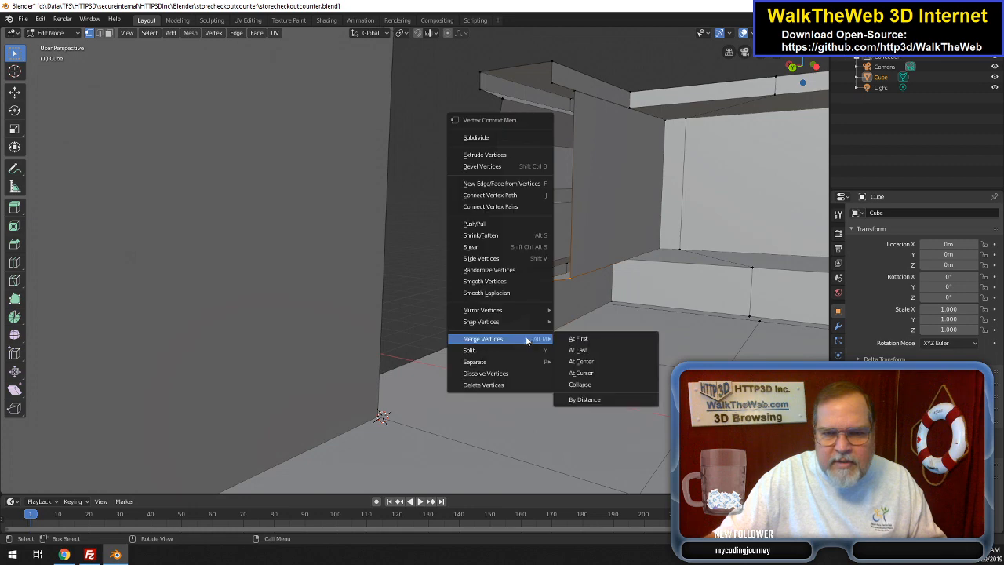
{"action": "left_click", "coordinate": [585, 352]}
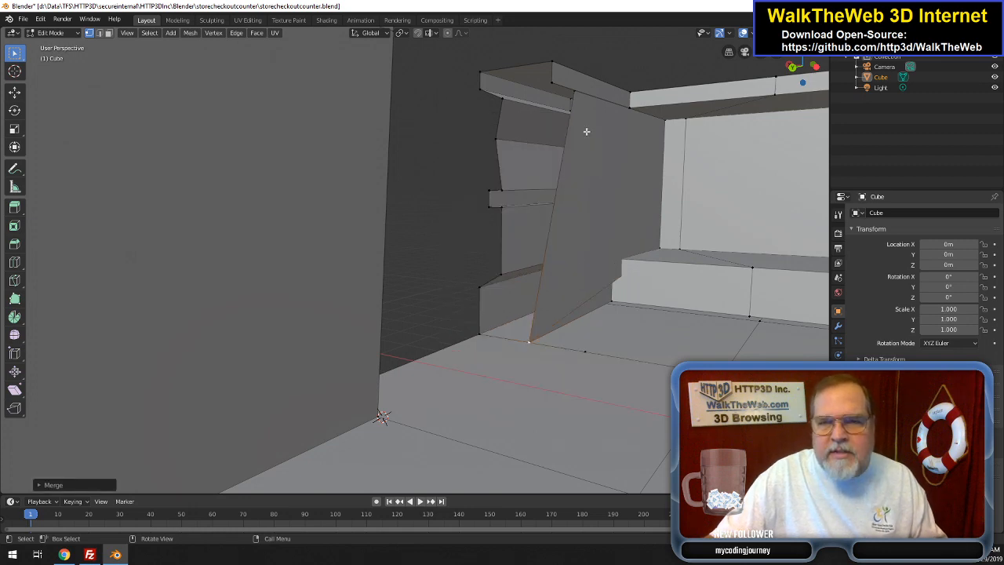
- Merge the opposite side wall's top front vertex At Last into the countertop's lower front corner
{"action": "left_click", "coordinate": [577, 94]}
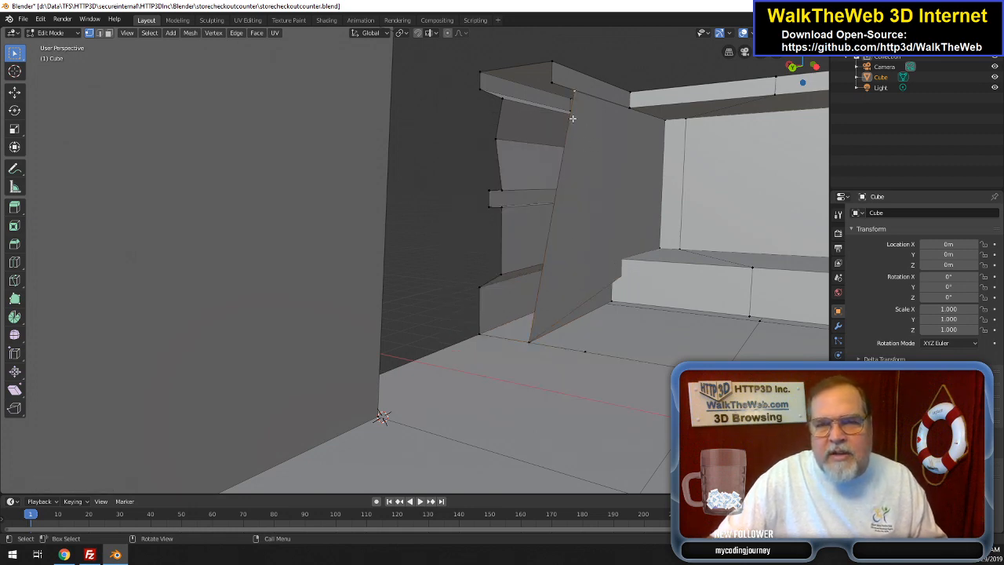
{"action": "right_click", "coordinate": [554, 79]}
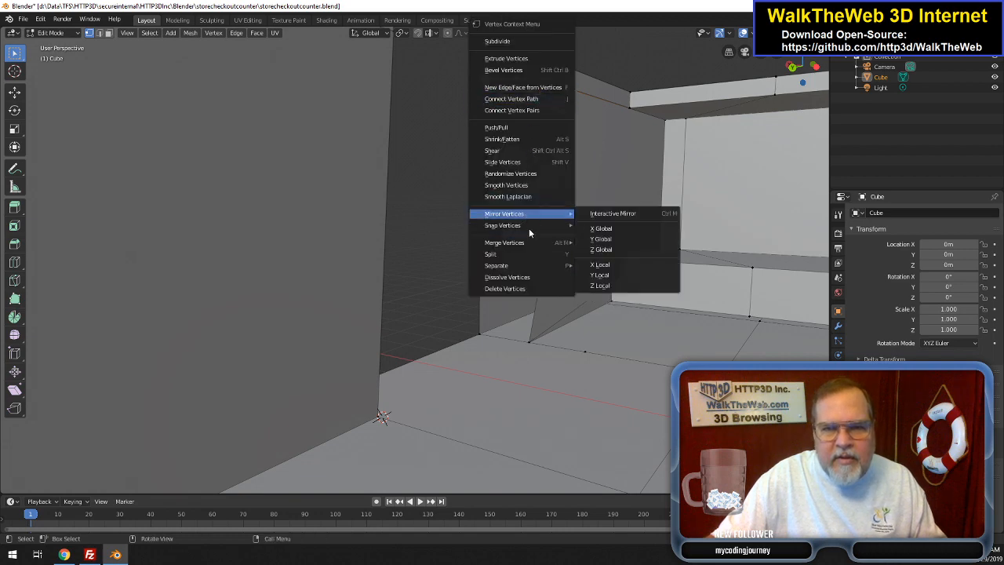
{"action": "mouse_move", "coordinate": [530, 249]}
{"action": "left_click", "coordinate": [597, 253]}
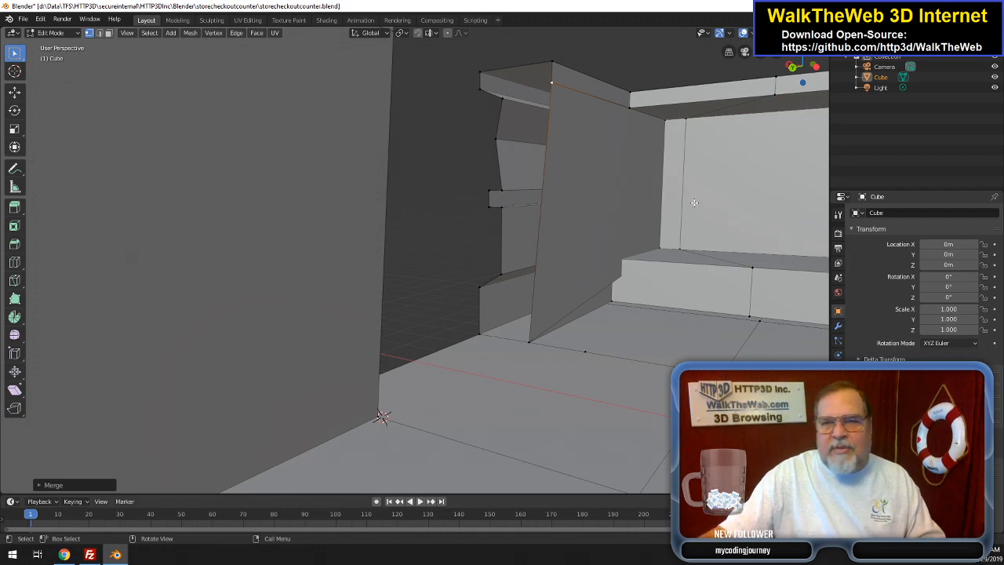
- In wireframe shading, subdivide both diagonal edges running from the side wall's lower front corner toward the low ledge
{"action": "middle_click_drag", "start_coordinate": [708, 189], "coordinate": [765, 218]}
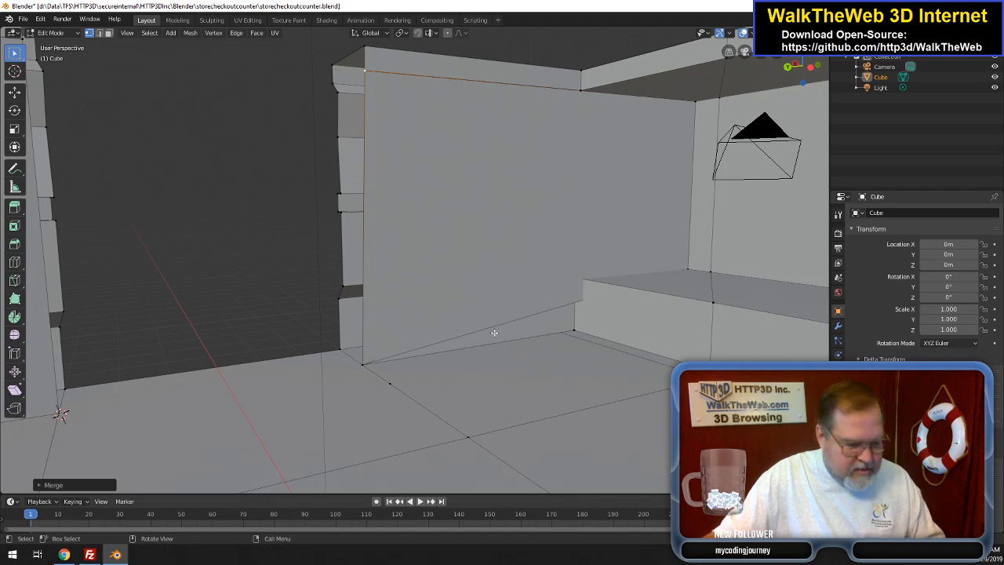
{"action": "key", "text": "z"}
{"action": "left_click", "coordinate": [439, 329]}
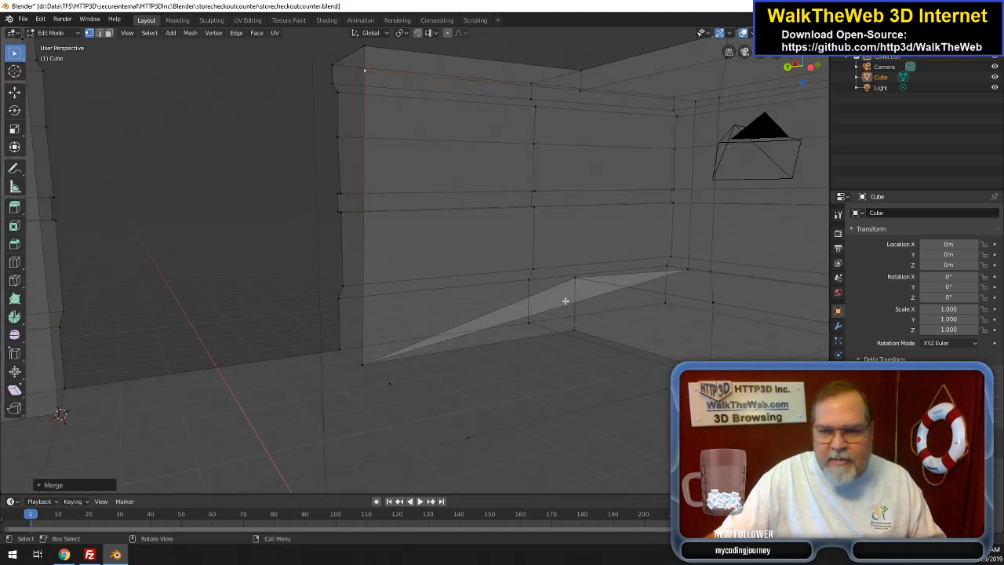
{"action": "left_click", "coordinate": [99, 33]}
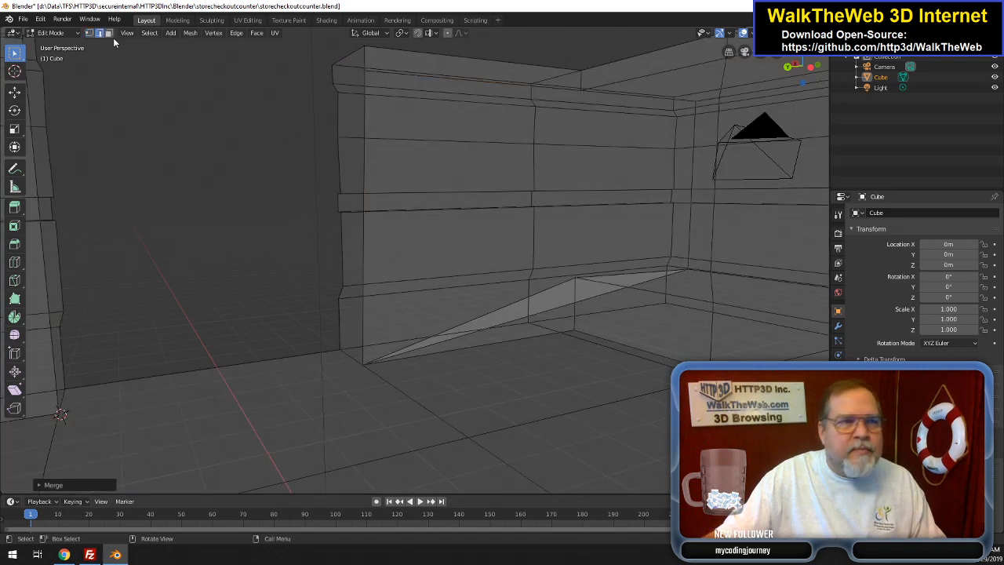
{"action": "left_click", "coordinate": [555, 306]}
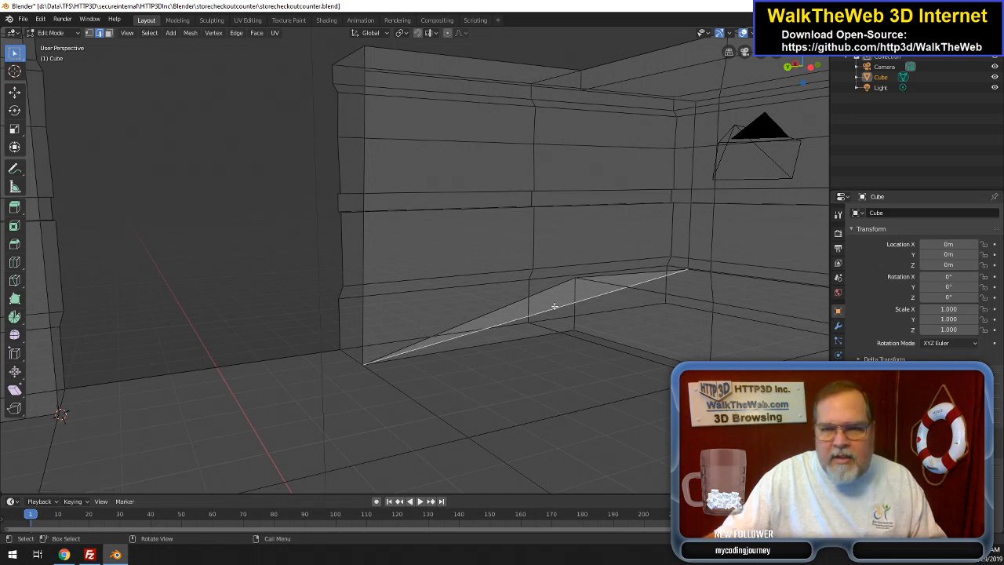
{"action": "right_click", "coordinate": [555, 307]}
{"action": "left_click", "coordinate": [534, 237]}
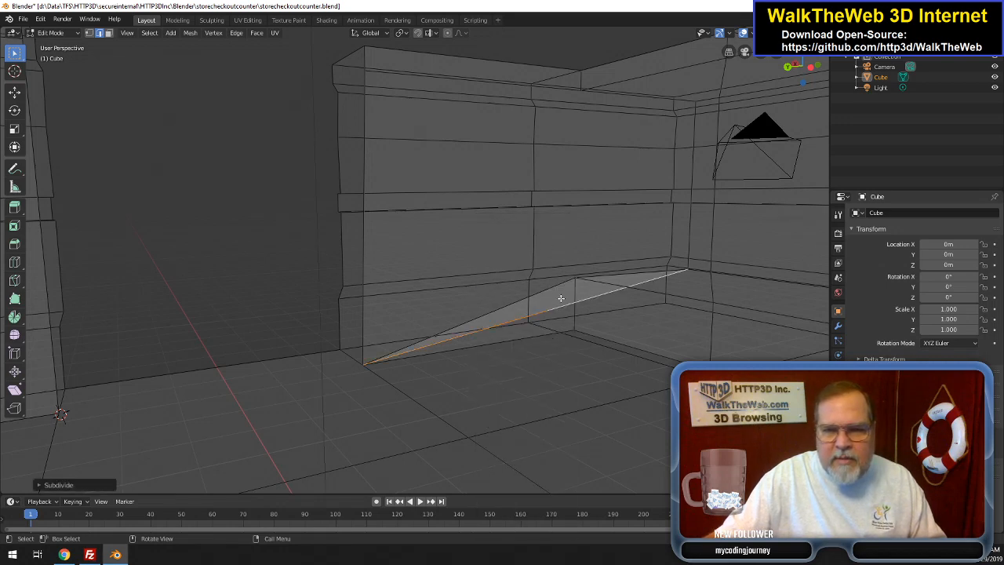
{"action": "left_click", "coordinate": [538, 294]}
{"action": "right_click", "coordinate": [538, 293]}
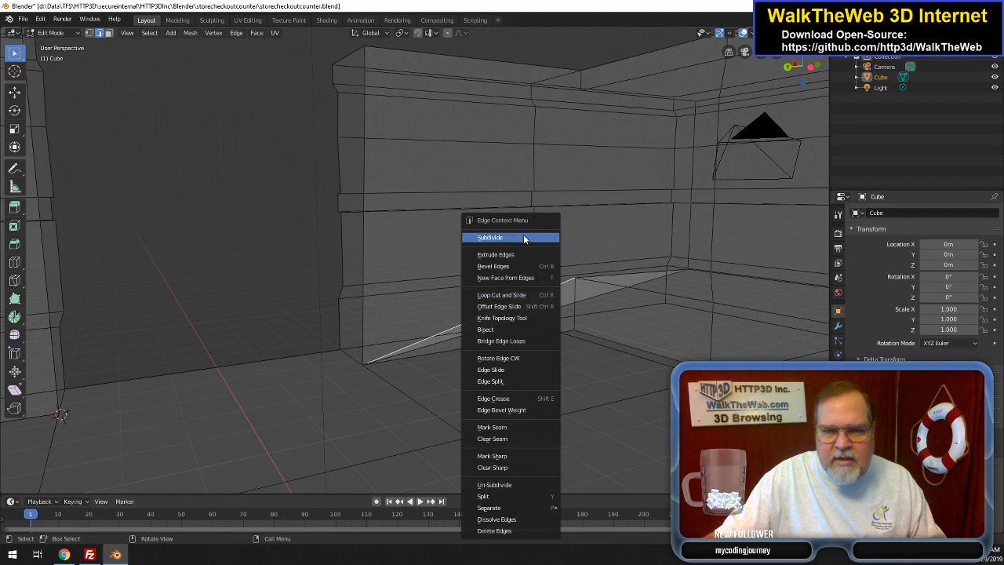
{"action": "left_click", "coordinate": [527, 237]}
{"action": "left_click", "coordinate": [557, 314]}
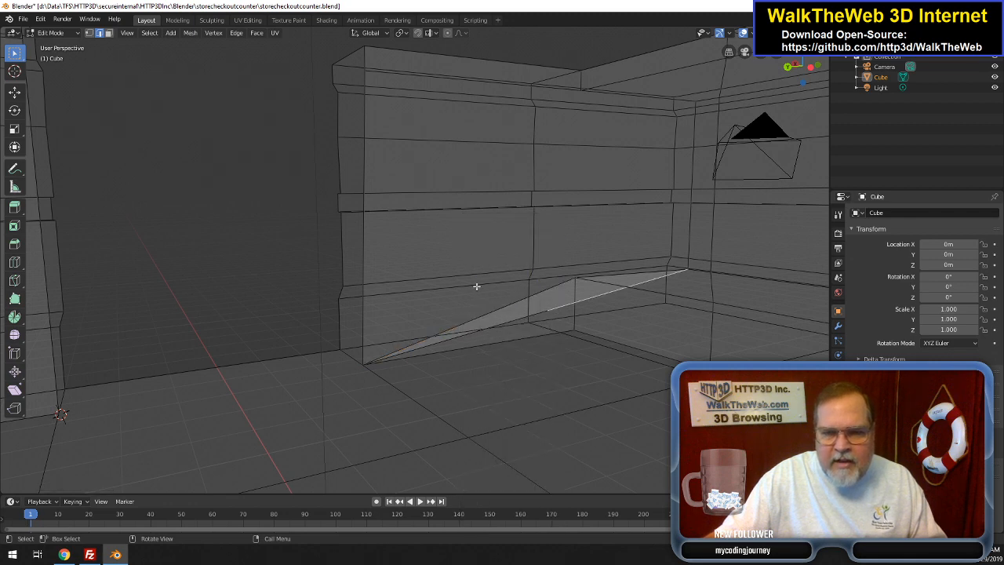
- Merge the midpoint vertex of the longer diagonal edge At Last into the ledge's top front corner
{"action": "left_click", "coordinate": [88, 32]}
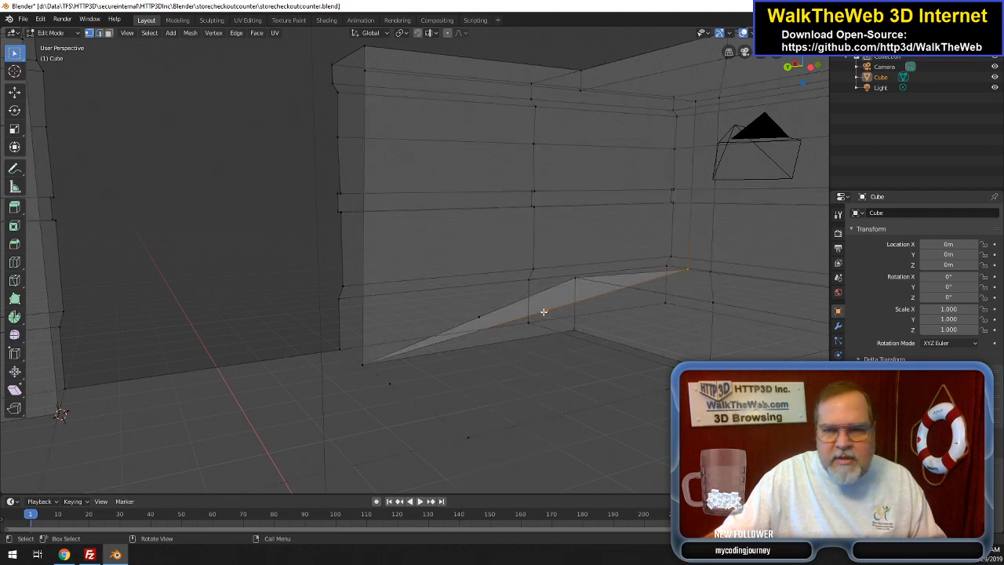
{"action": "right_click", "coordinate": [575, 277]}
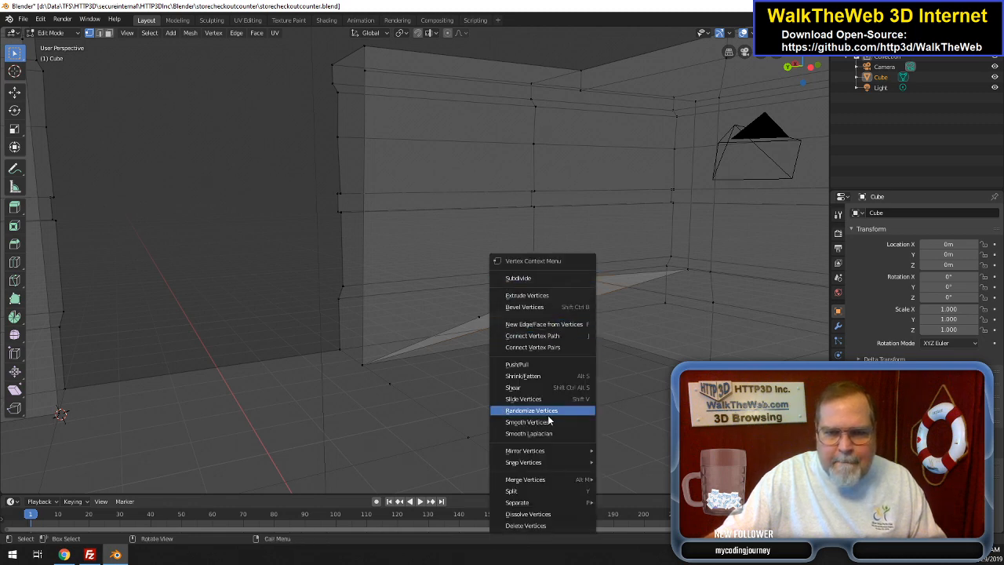
{"action": "mouse_move", "coordinate": [570, 482]}
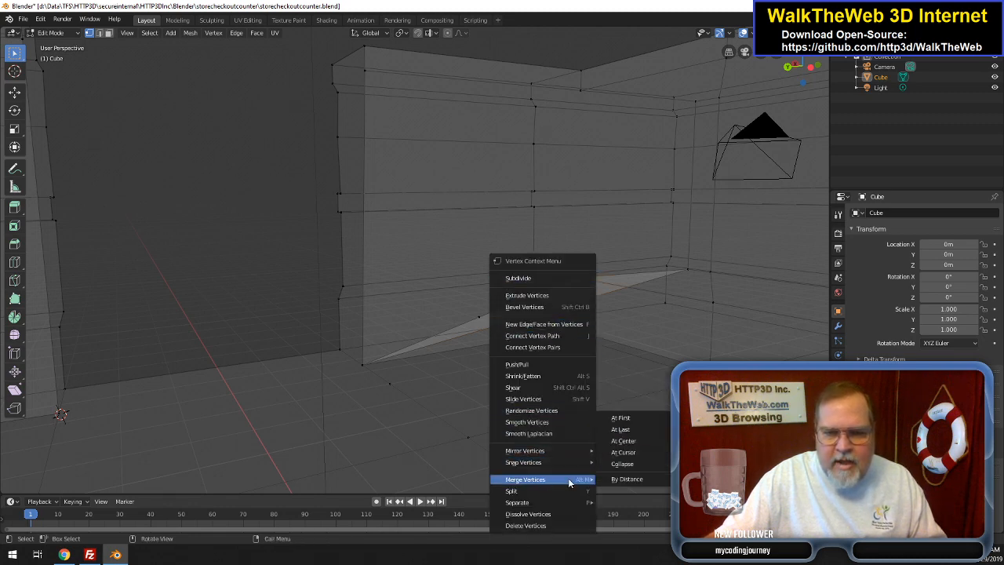
{"action": "left_click", "coordinate": [620, 429]}
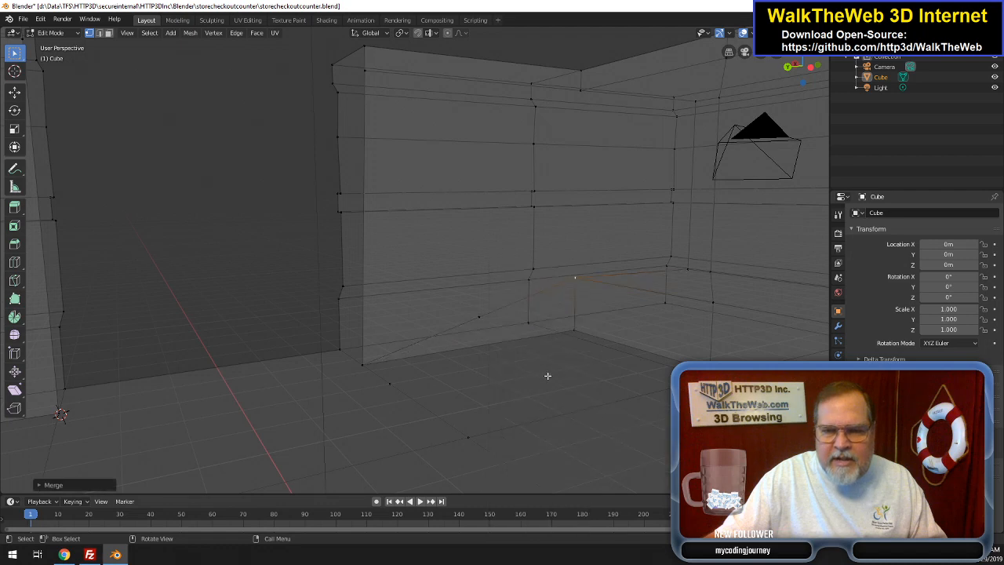
- Merge the midpoint vertex of the upper diagonal edge At Last into the ledge's bottom front corner
{"action": "left_click", "coordinate": [479, 317]}
{"action": "left_click", "coordinate": [572, 327], "text": "shift"}
{"action": "right_click", "coordinate": [572, 326]}
{"action": "mouse_move", "coordinate": [554, 328]}
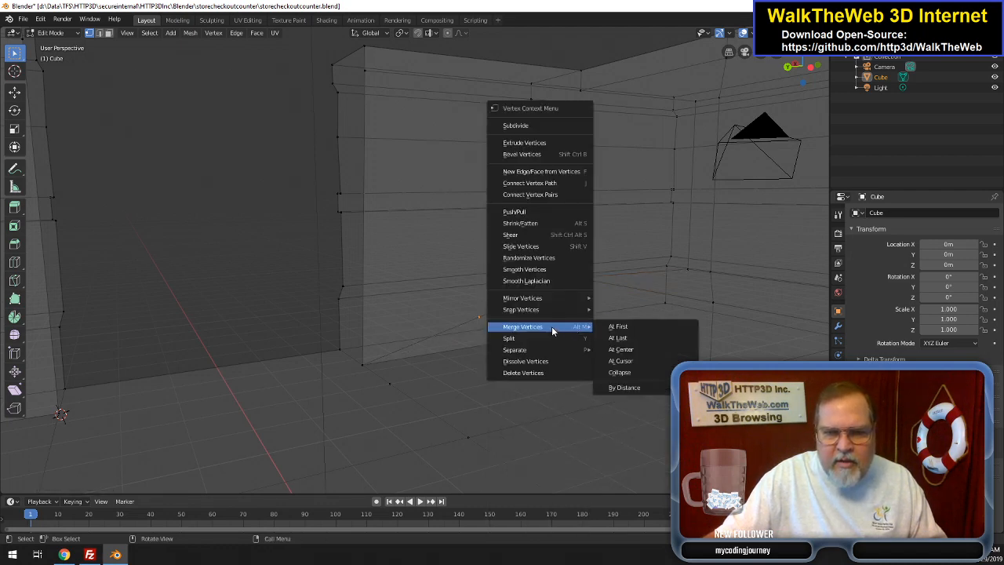
{"action": "left_click", "coordinate": [630, 339]}
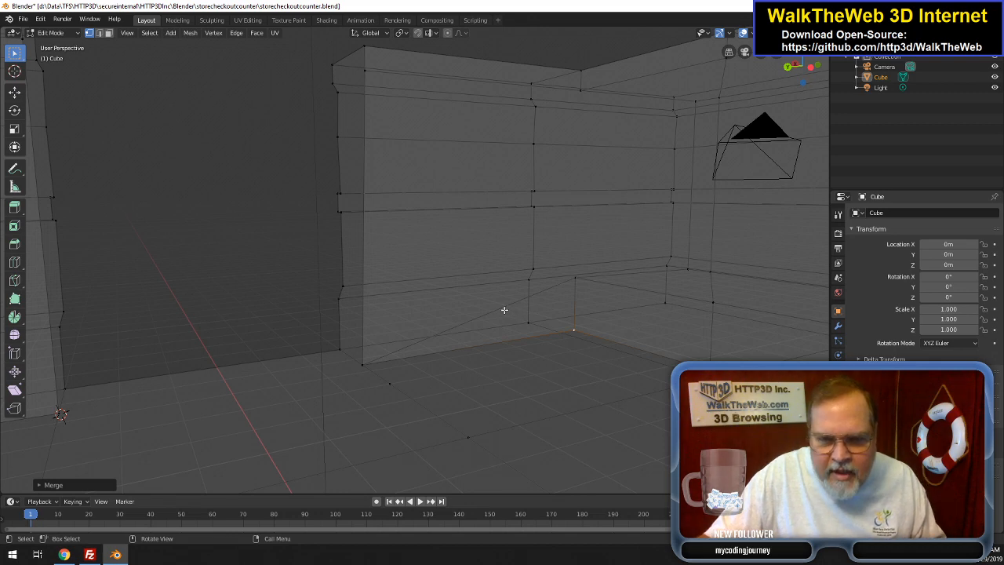
- Subdivide the remaining diagonal edge on the side wall and merge its midpoint At Last into the ledge's bottom front corner
{"action": "left_click", "coordinate": [99, 32]}
{"action": "left_click", "coordinate": [505, 316]}
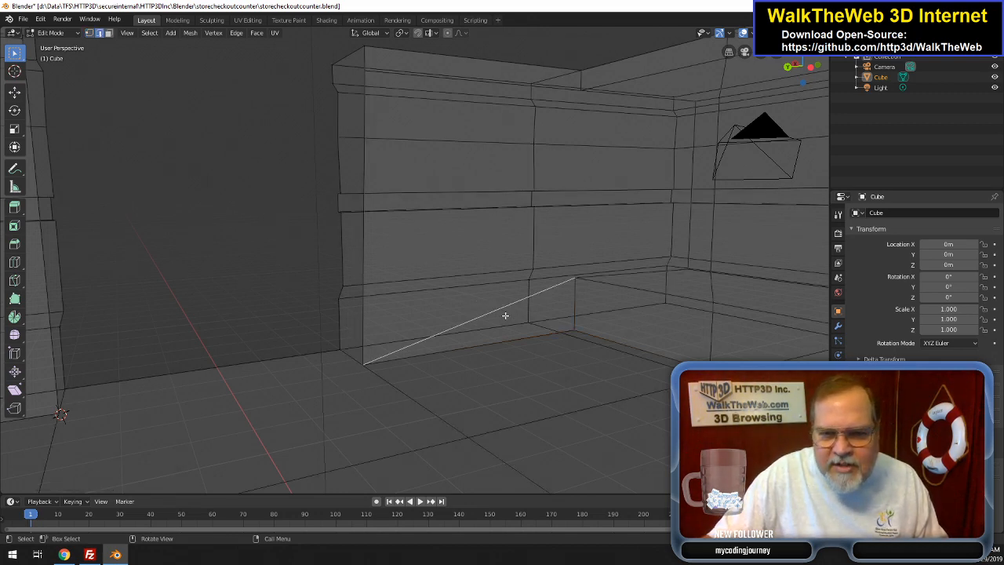
{"action": "right_click", "coordinate": [483, 325]}
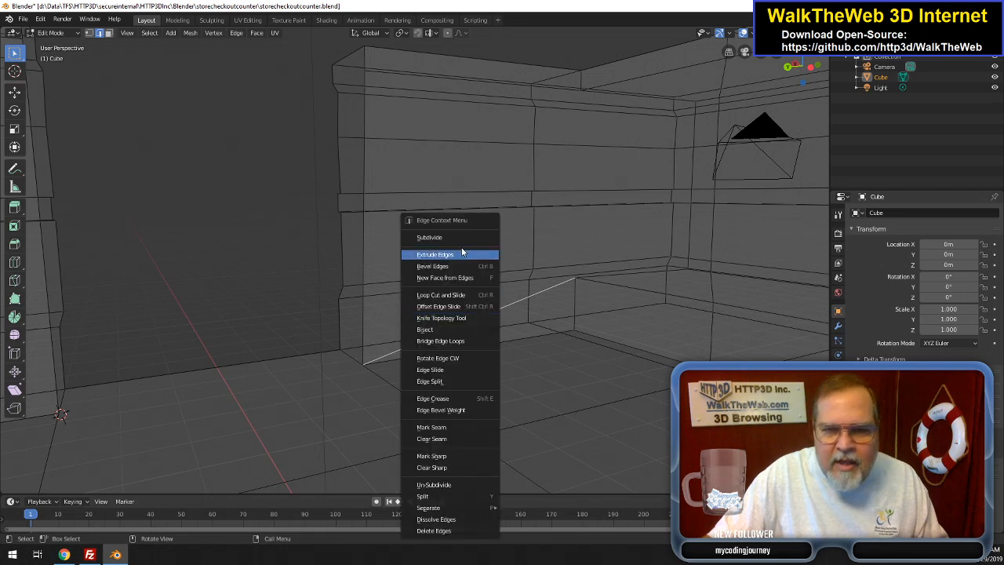
{"action": "left_click", "coordinate": [458, 239]}
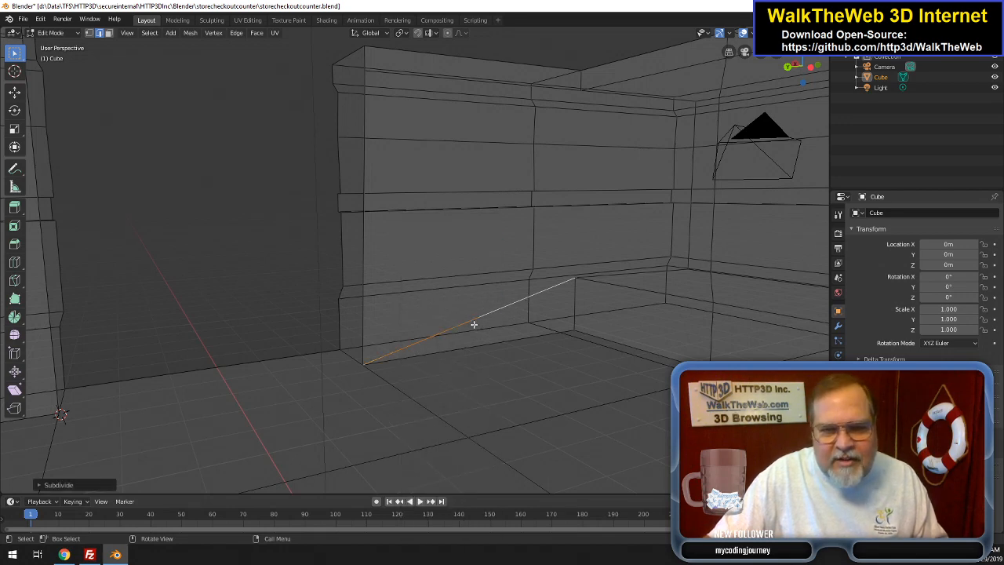
{"action": "left_click", "coordinate": [89, 33]}
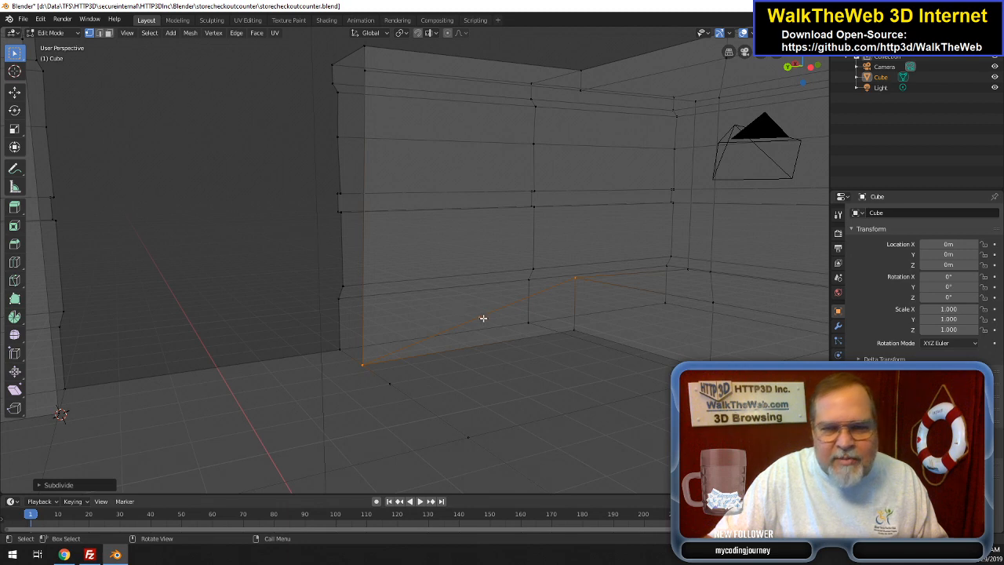
{"action": "right_click", "coordinate": [577, 331]}
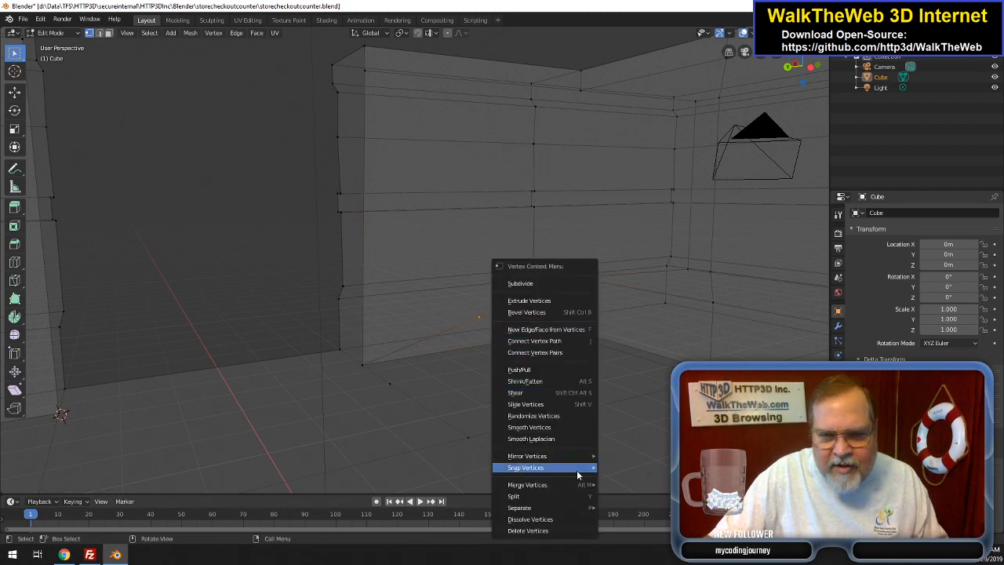
{"action": "mouse_move", "coordinate": [574, 486]}
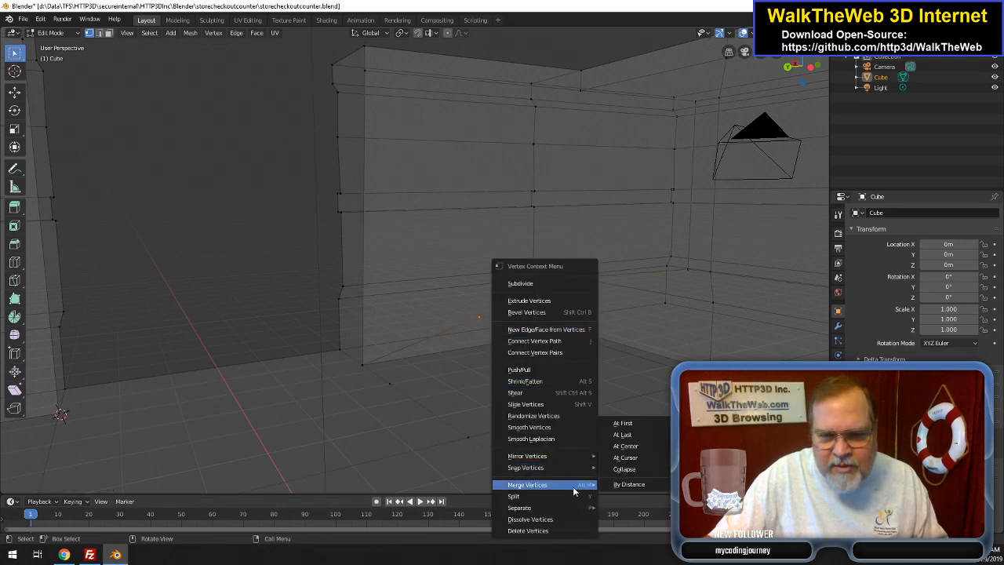
{"action": "left_click", "coordinate": [645, 446]}
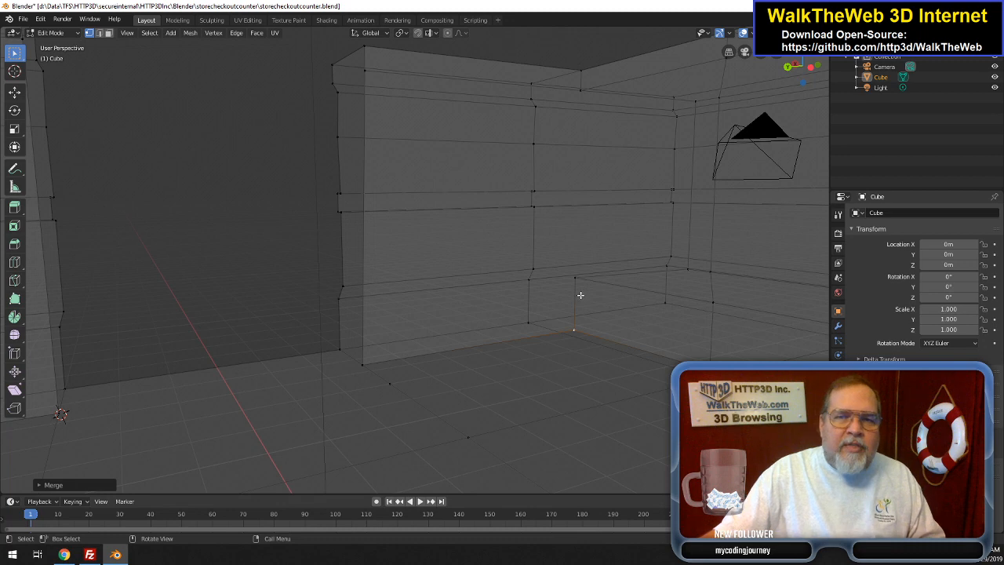
- Run Merge by Distance on the whole mesh with a merge distance of 0.001 m
{"action": "key", "text": "a"}
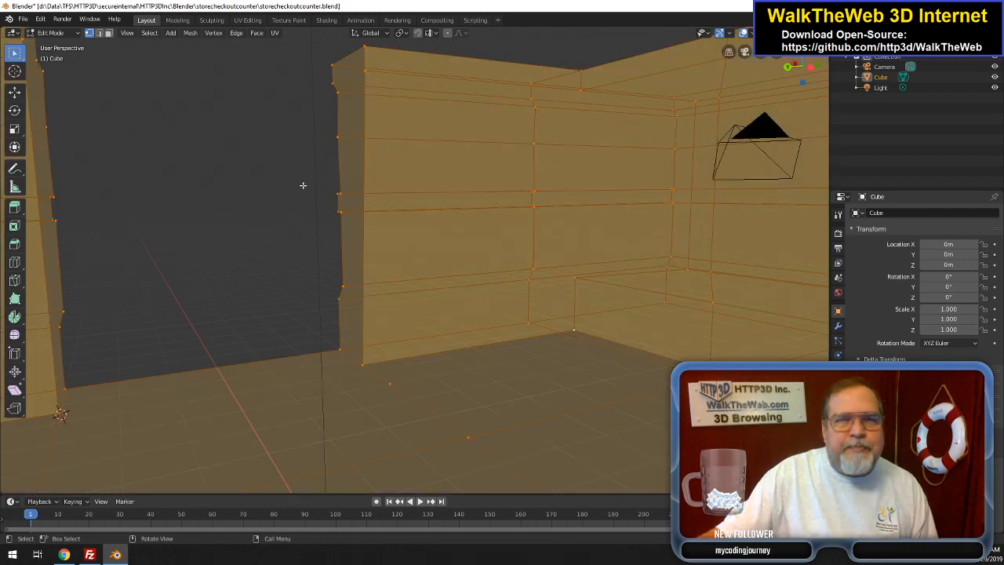
{"action": "left_click", "coordinate": [190, 33]}
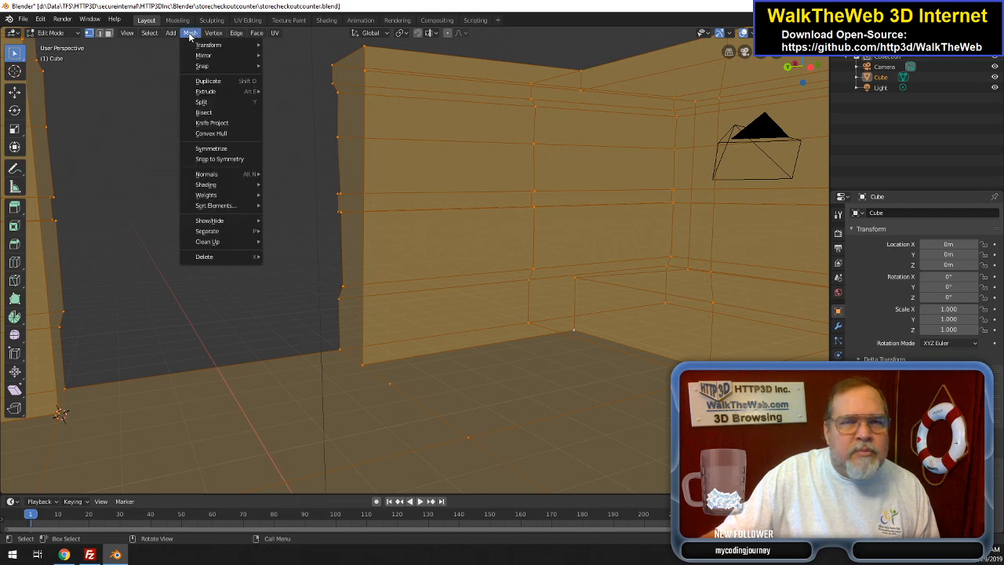
{"action": "mouse_move", "coordinate": [230, 246]}
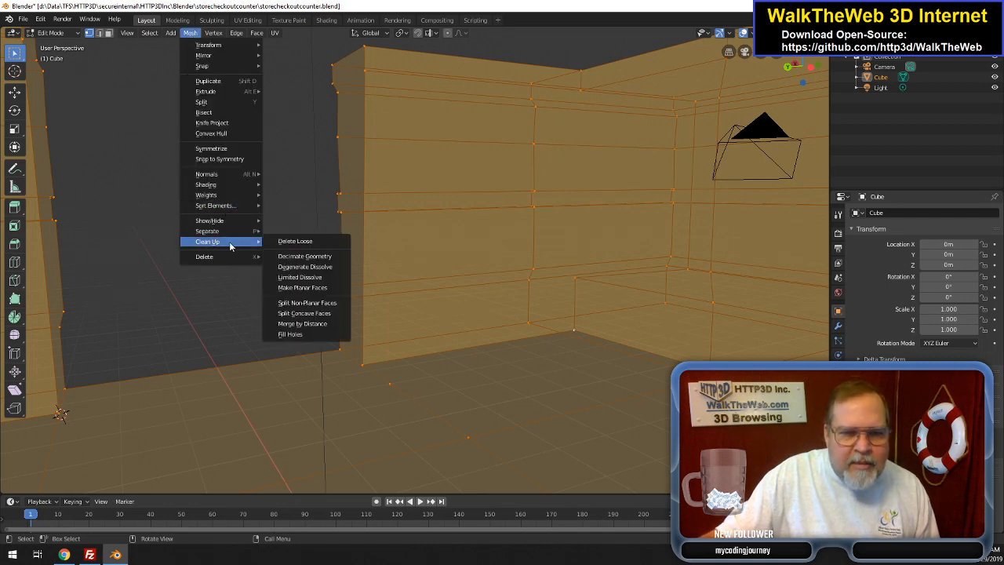
{"action": "left_click", "coordinate": [316, 325]}
{"action": "left_click", "coordinate": [79, 485]}
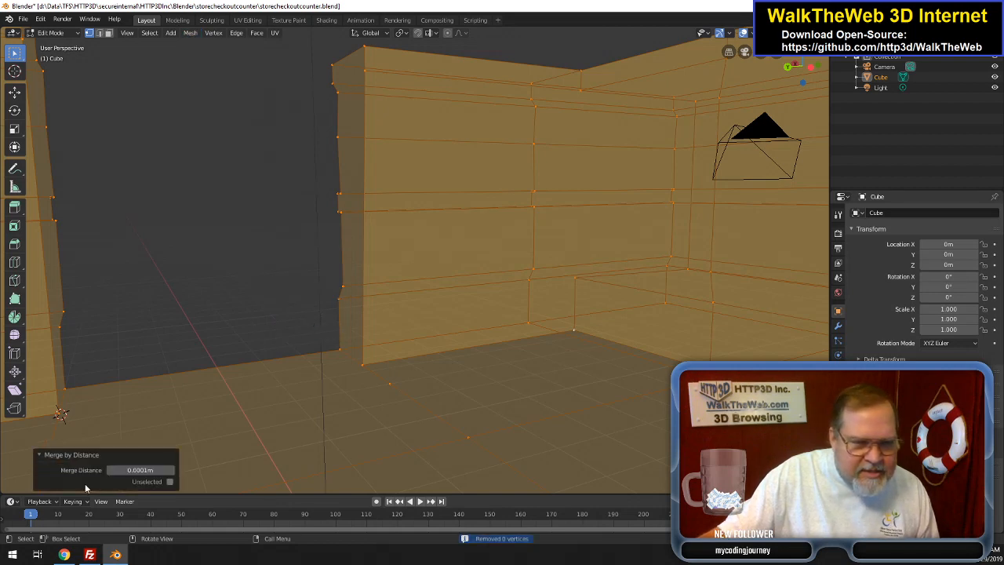
{"action": "left_click", "coordinate": [143, 471]}
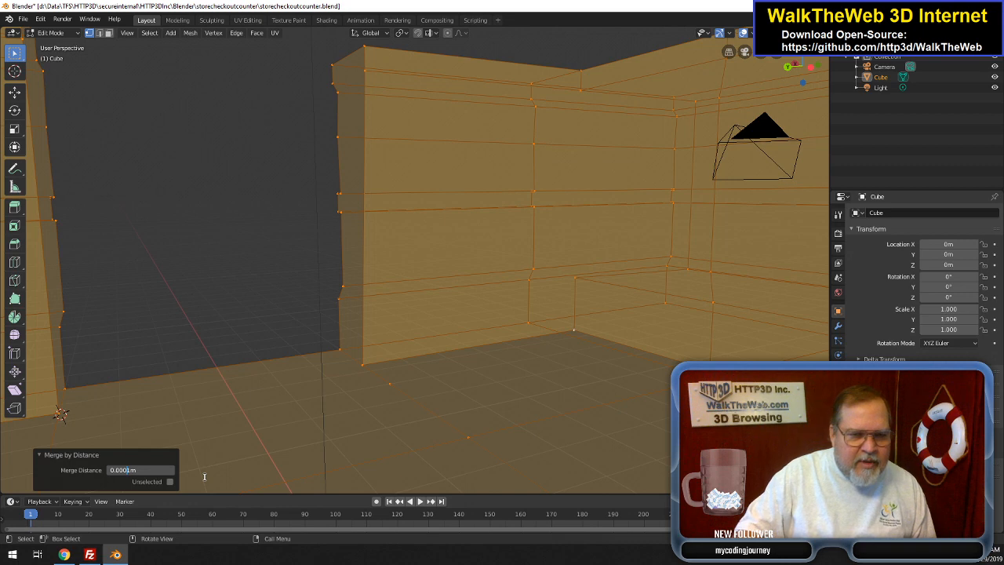
{"action": "key", "text": "BackSpace"}
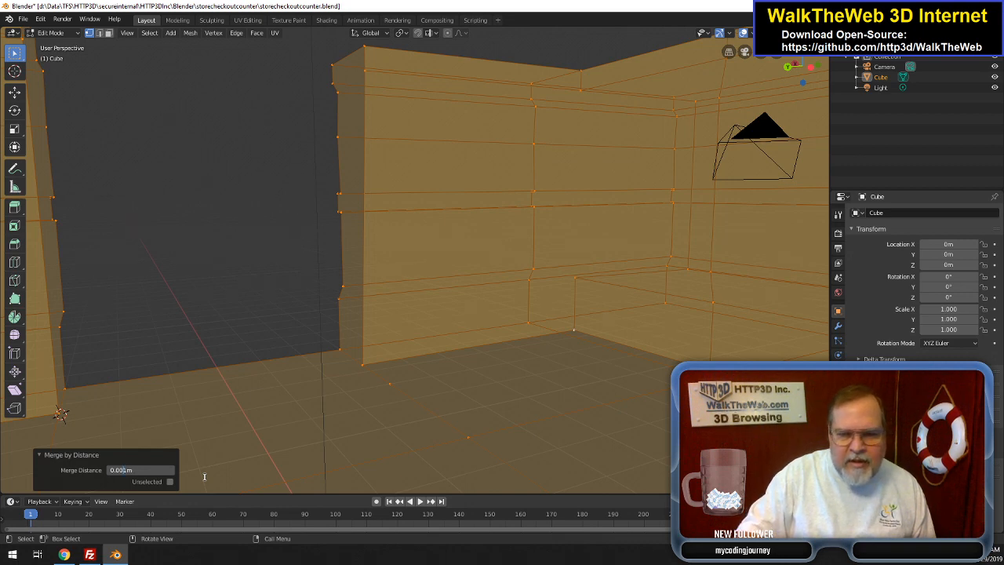
{"action": "type", "text": "1"}
{"action": "key", "text": "Return"}
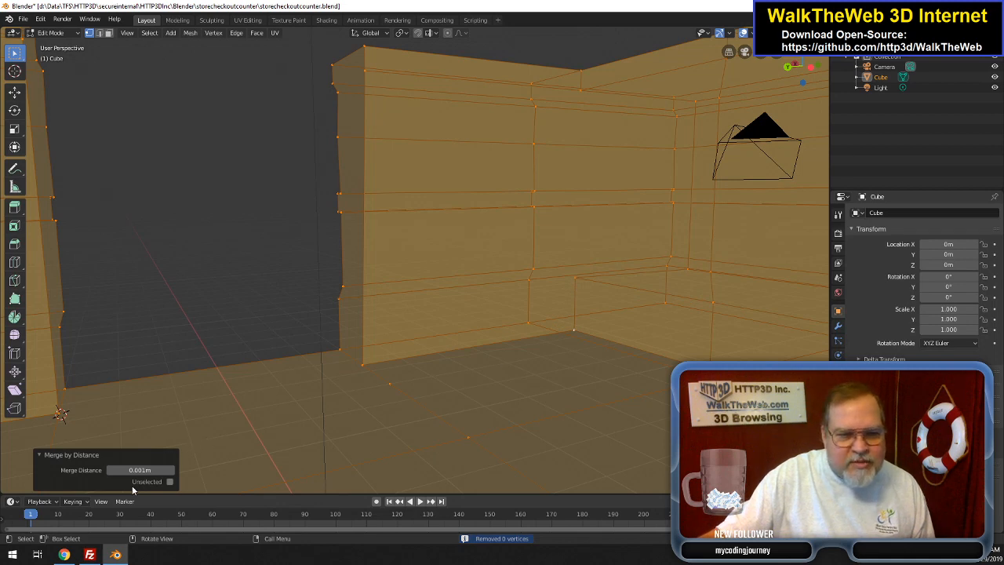
{"action": "left_click", "coordinate": [130, 456]}
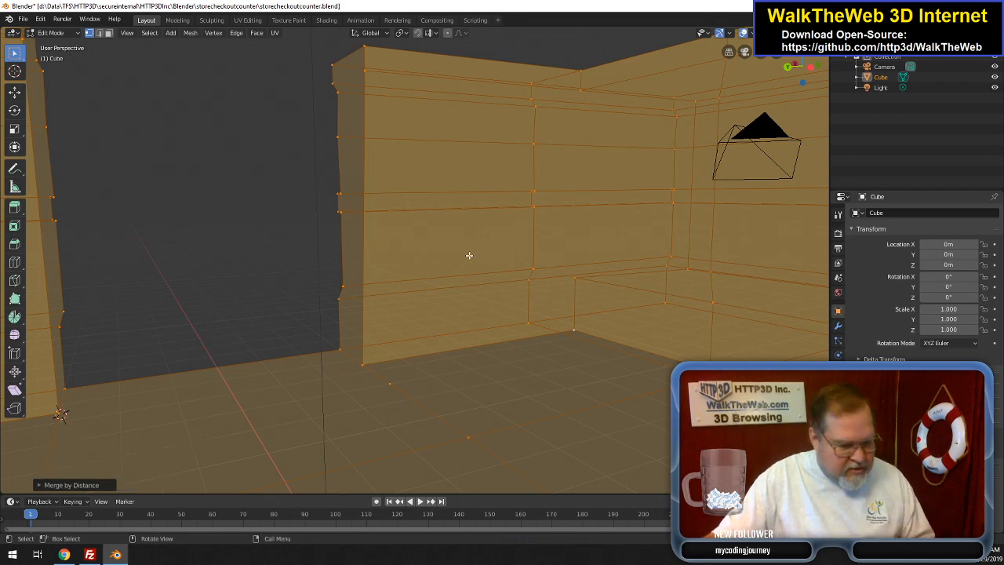
- Delete only the inner side wall's face, keeping its edges and vertices, and return to vertex selection
{"action": "key", "text": "alt+a"}
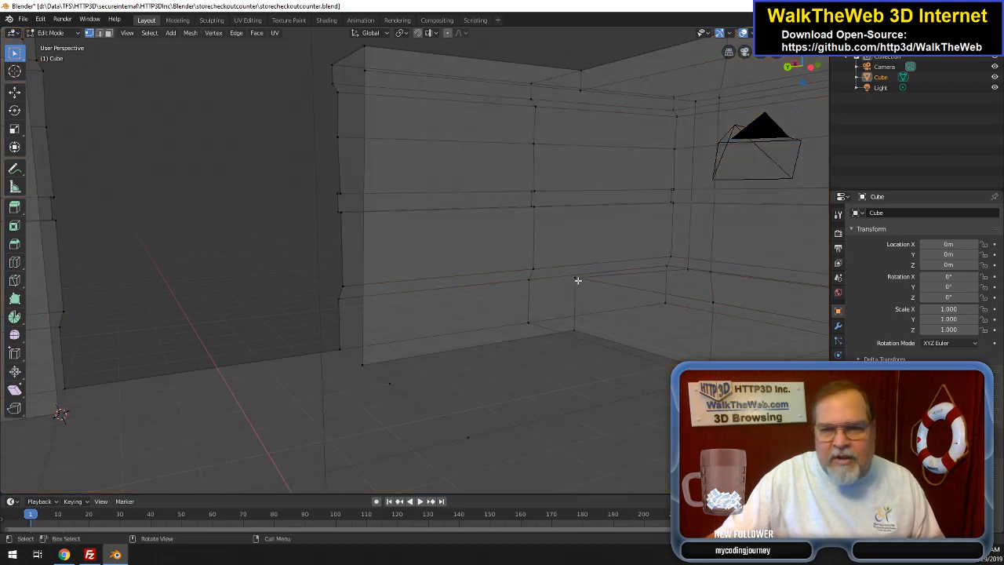
{"action": "left_click", "coordinate": [577, 278]}
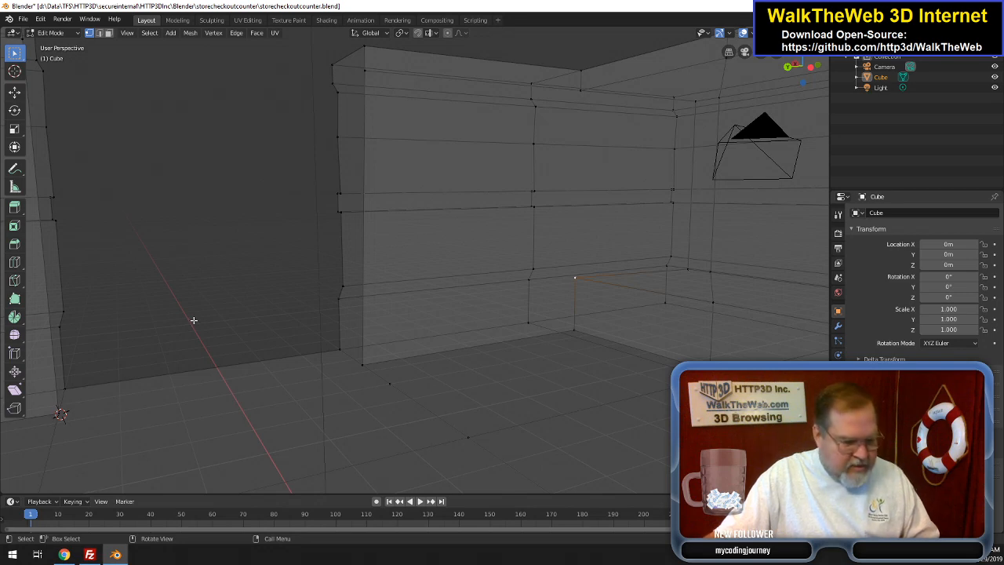
{"action": "left_click", "coordinate": [109, 33]}
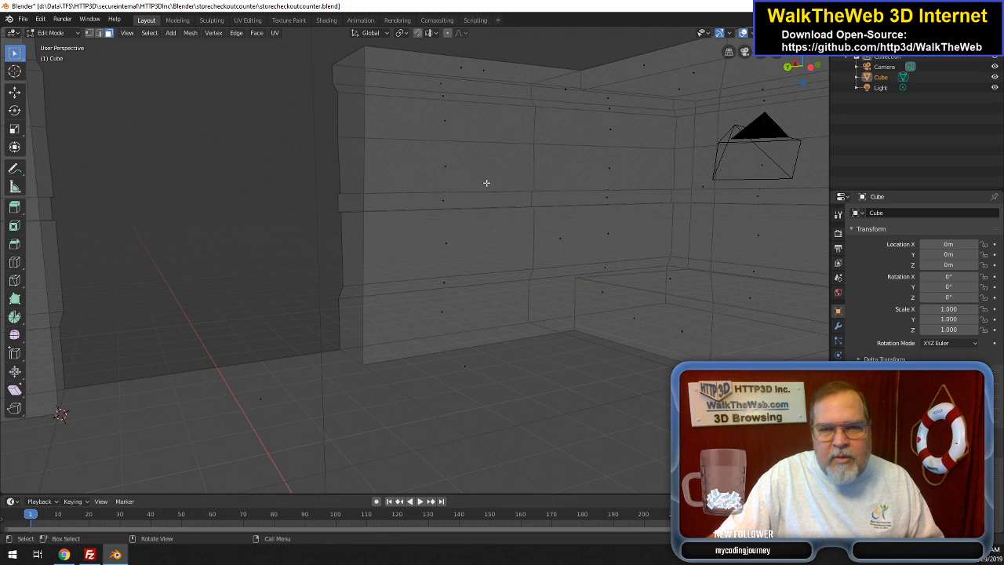
{"action": "key", "text": "l"}
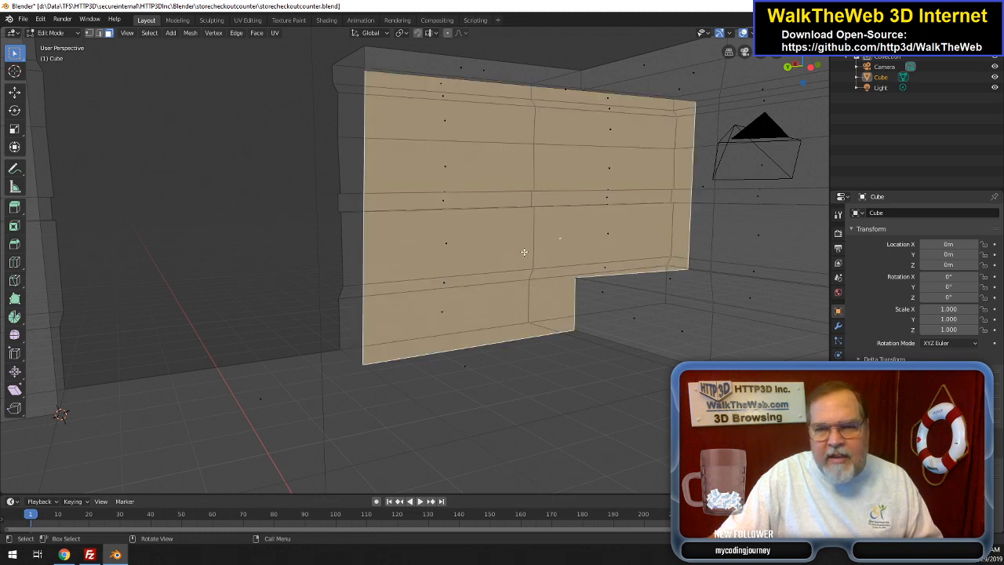
{"action": "key", "text": "x"}
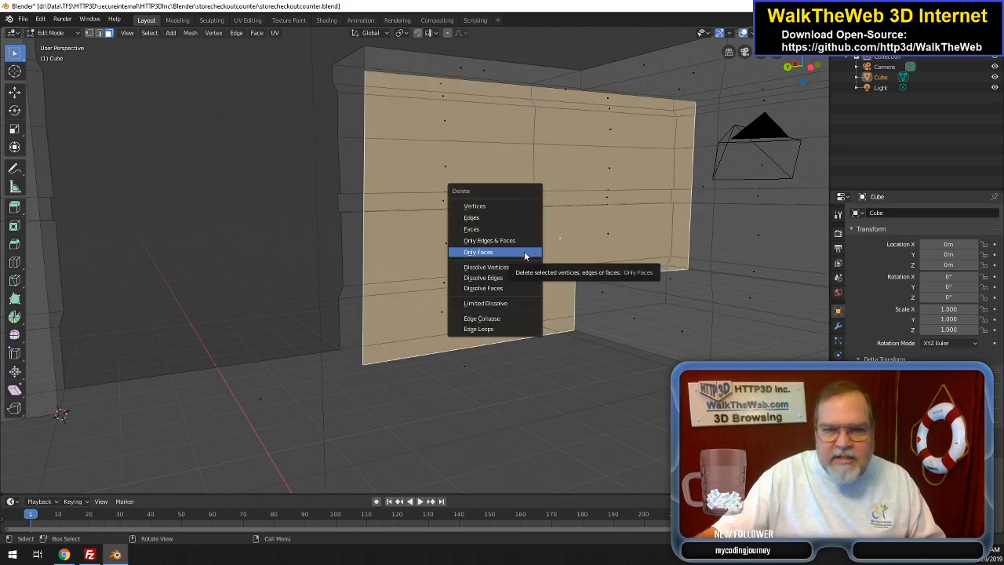
{"action": "left_click", "coordinate": [524, 252]}
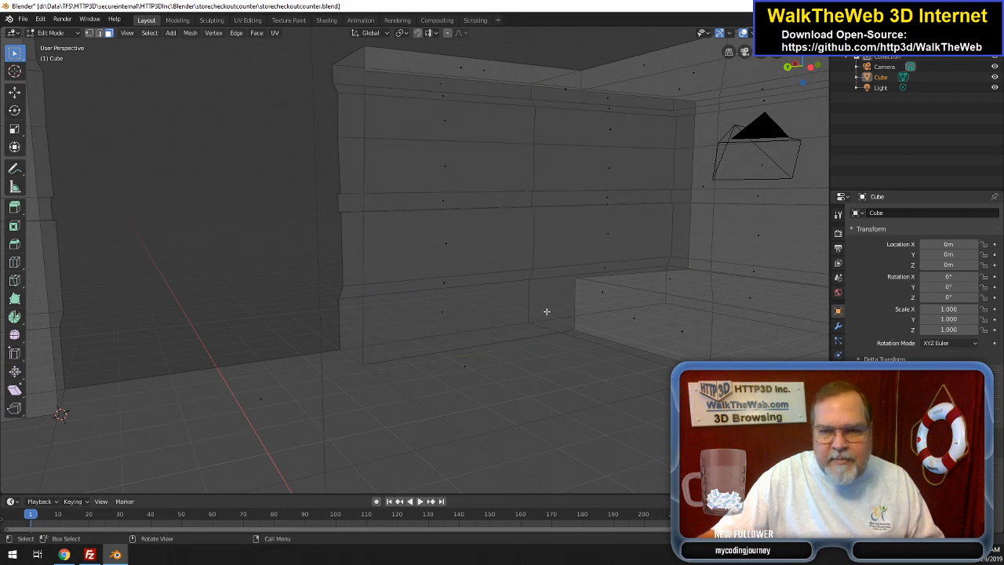
{"action": "left_click", "coordinate": [88, 32]}
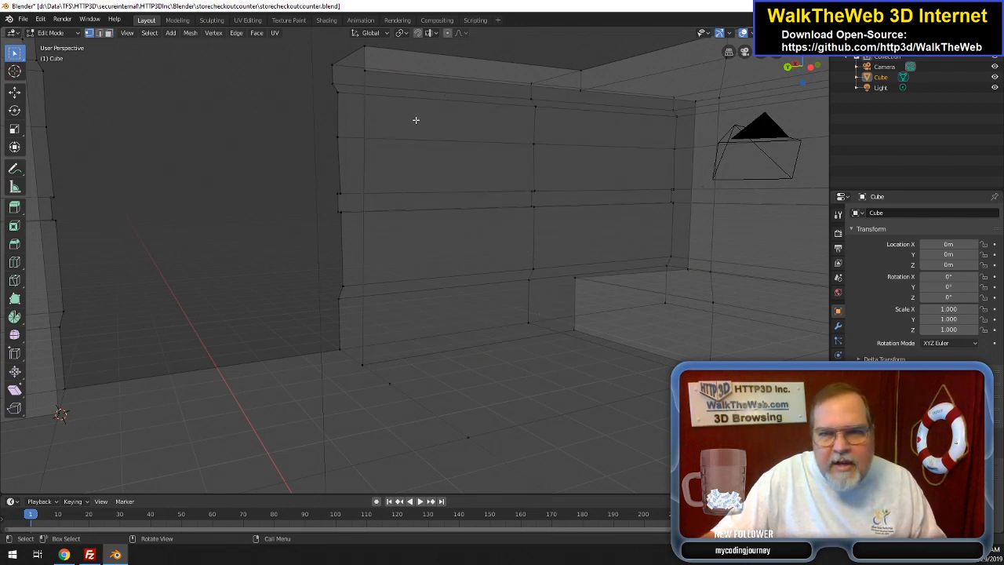
- Fill a new face on the inner side wall between its two upper and two lower front-section corners
{"action": "left_click", "coordinate": [364, 71]}
{"action": "left_click", "coordinate": [580, 91], "text": "shift"}
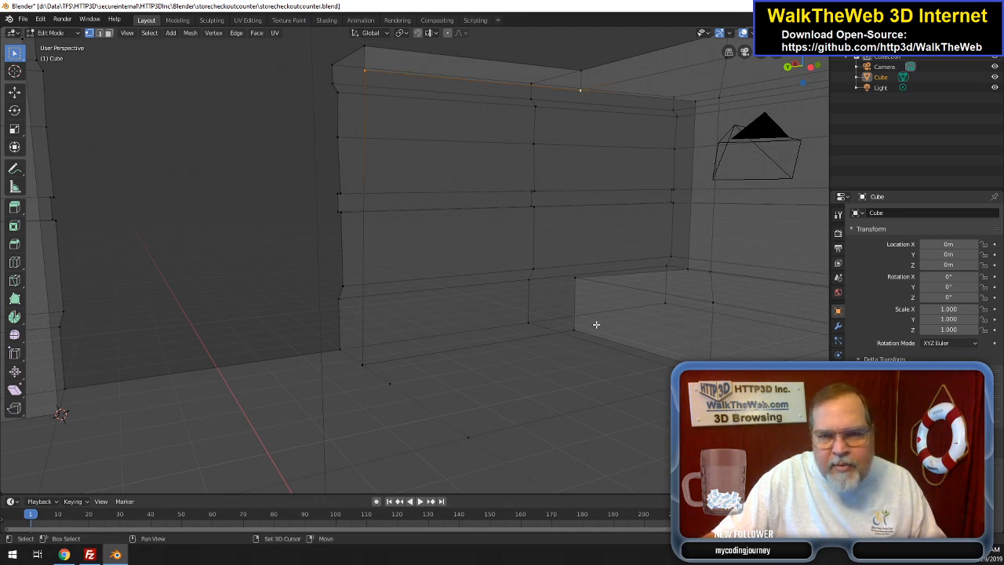
{"action": "left_click", "coordinate": [575, 331], "text": "shift"}
{"action": "left_click", "coordinate": [364, 364], "text": "shift"}
{"action": "key", "text": "f"}
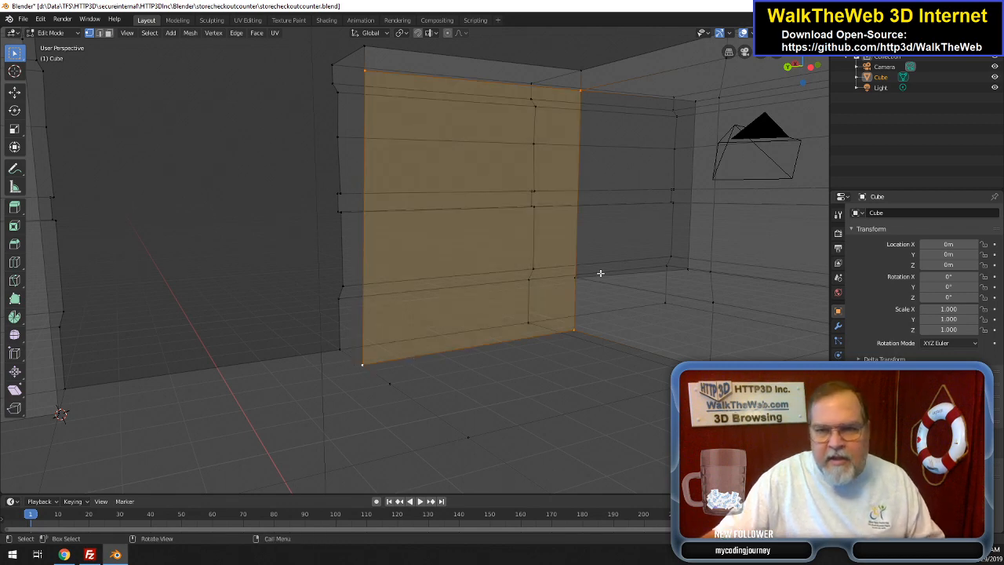
- Fill the remaining side wall opening above the ledge with a four-corner face and switch the viewport to solid shading
{"action": "left_click", "coordinate": [574, 277]}
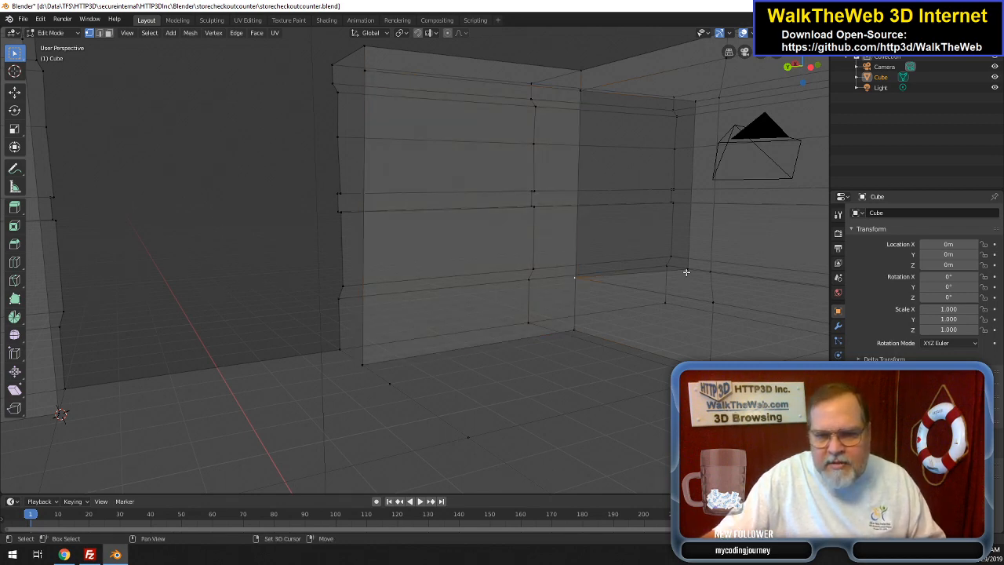
{"action": "left_click", "coordinate": [692, 102], "text": "shift"}
{"action": "left_click", "coordinate": [579, 95], "text": "shift"}
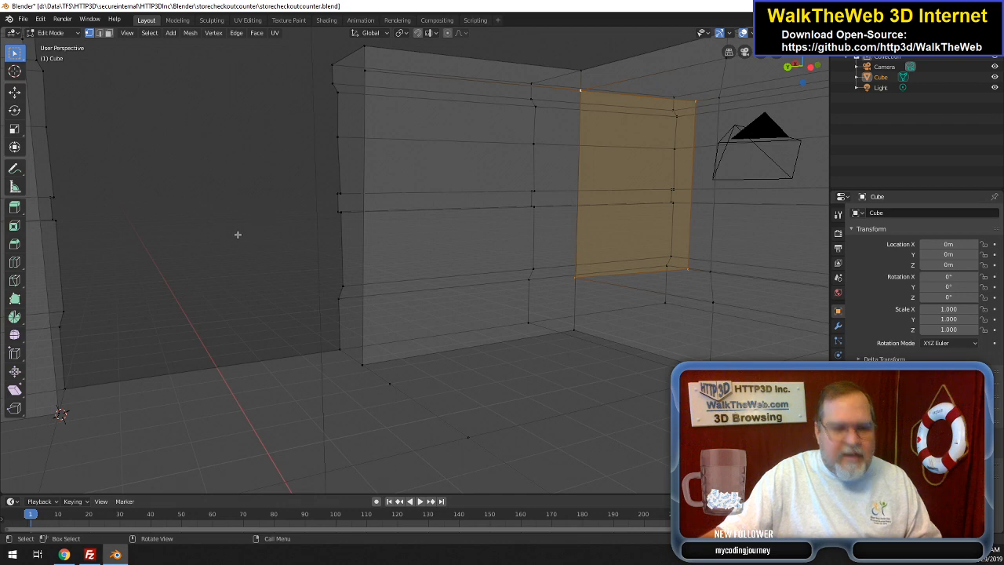
{"action": "key", "text": "z"}
{"action": "left_click", "coordinate": [303, 238]}
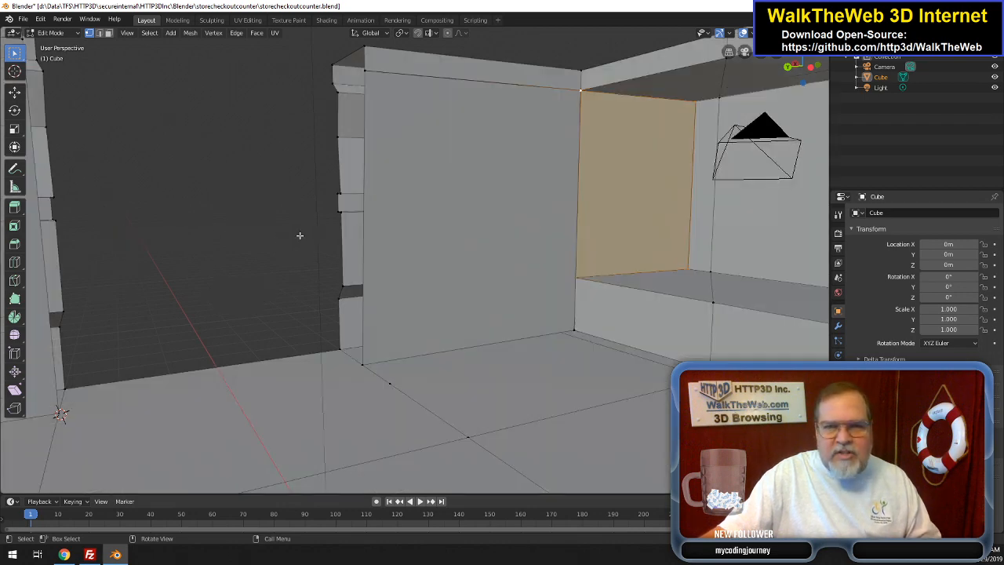
- Merge the back wall's stray upper and lower vertices At Last into the adjacent ceiling and ledge corners at the side wall
{"action": "left_click", "coordinate": [721, 95]}
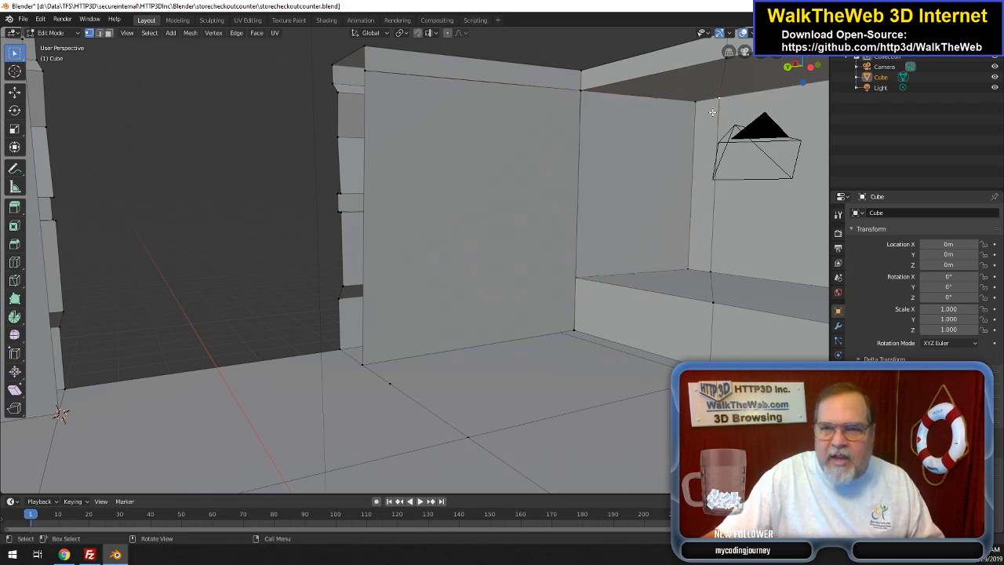
{"action": "right_click", "coordinate": [699, 107]}
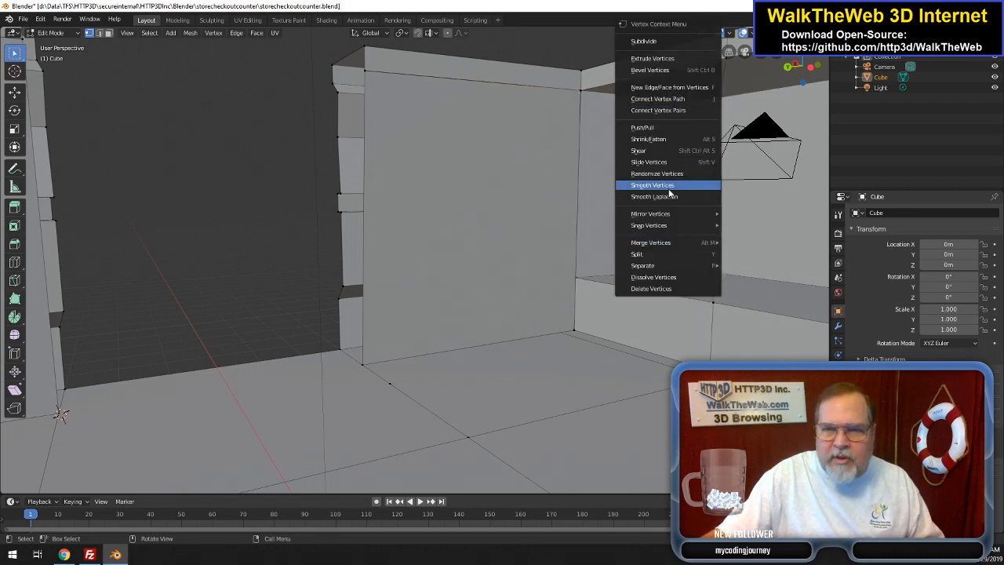
{"action": "mouse_move", "coordinate": [706, 243]}
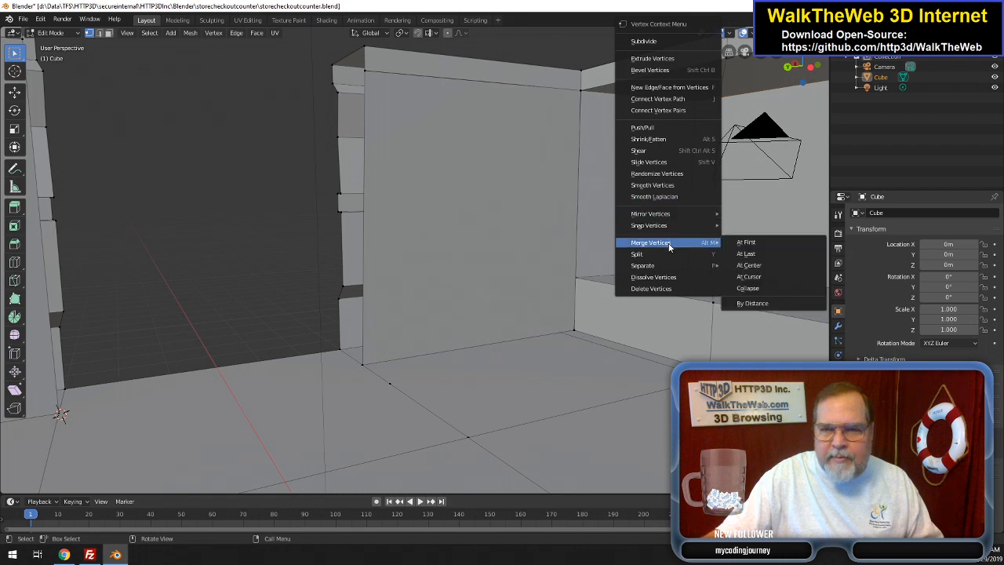
{"action": "left_click", "coordinate": [745, 253]}
{"action": "left_click", "coordinate": [714, 272]}
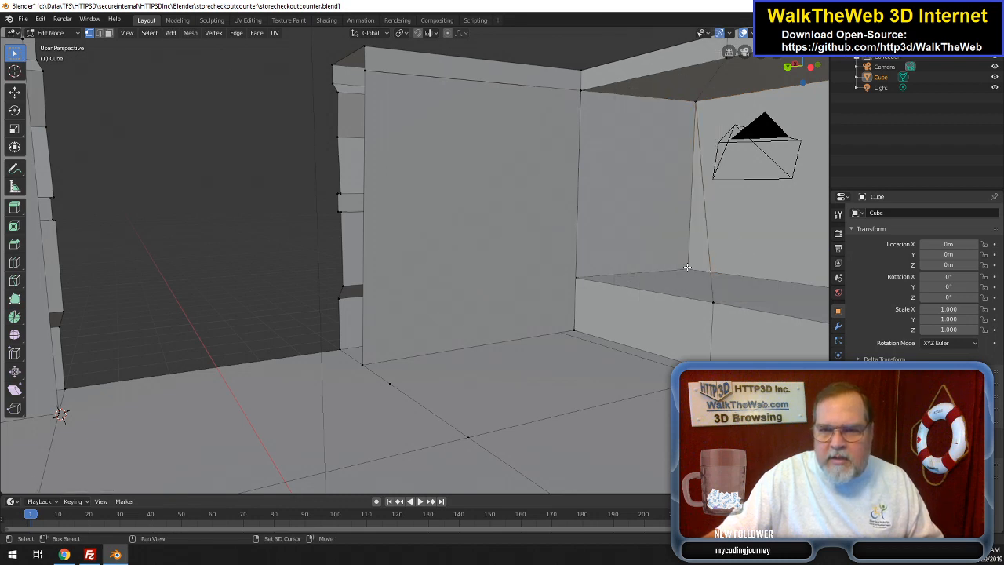
{"action": "right_click", "coordinate": [687, 267]}
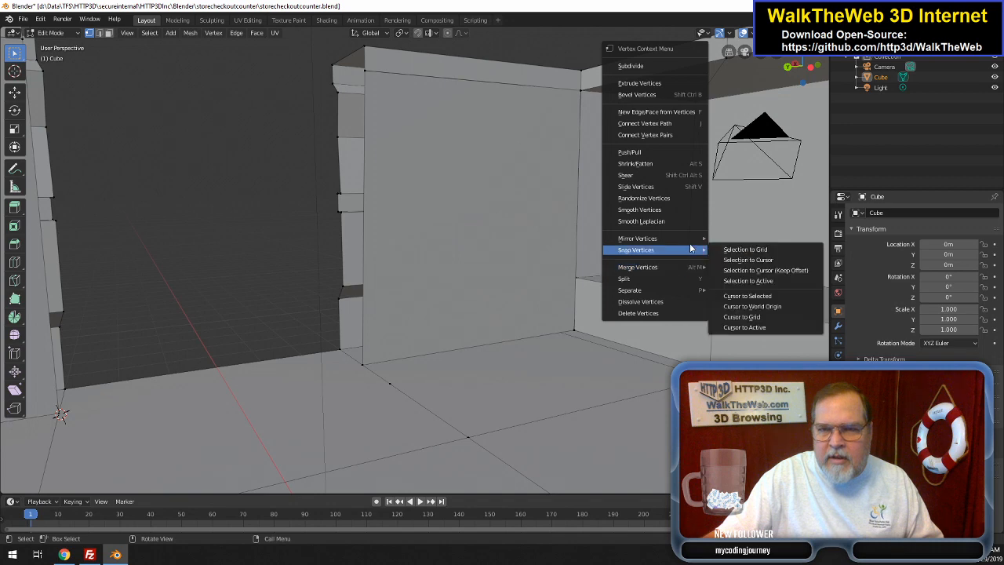
{"action": "mouse_move", "coordinate": [669, 267]}
{"action": "left_click", "coordinate": [741, 273]}
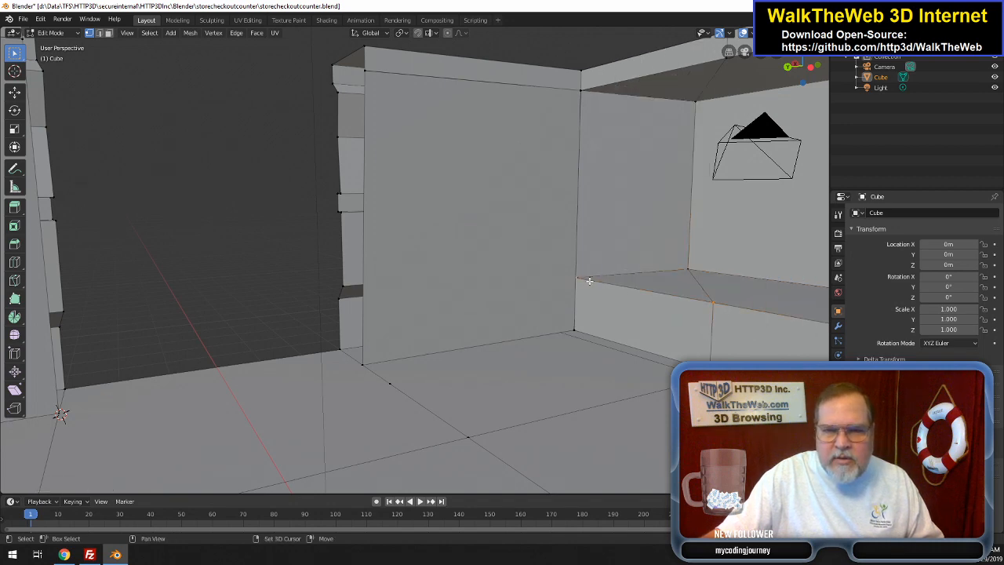
- Merge the stray upper and lower vertices of the ledge's front face At Last into its corners at the side wall
{"action": "right_click", "coordinate": [590, 280]}
{"action": "mouse_move", "coordinate": [584, 281]}
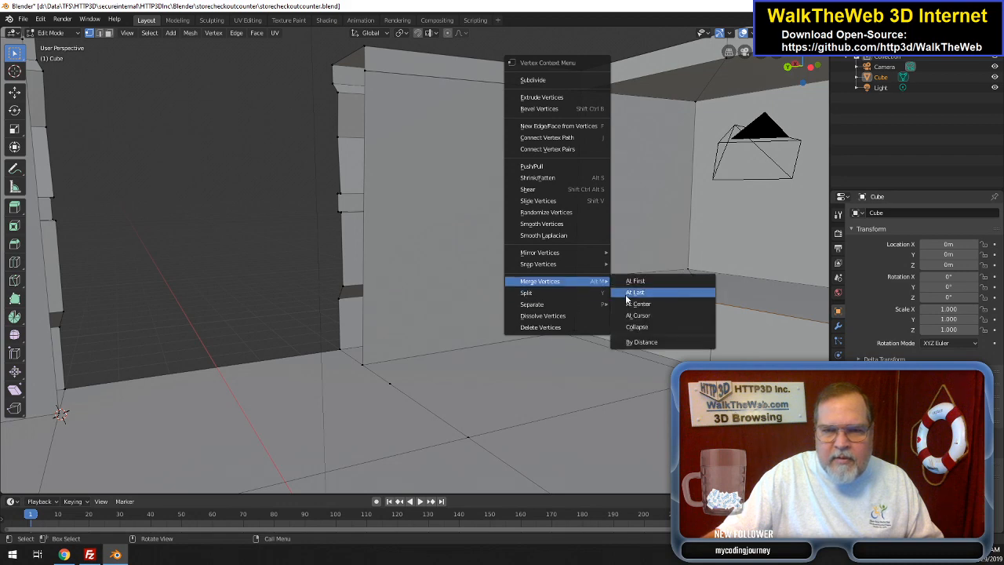
{"action": "left_click", "coordinate": [634, 294]}
{"action": "left_click", "coordinate": [710, 373]}
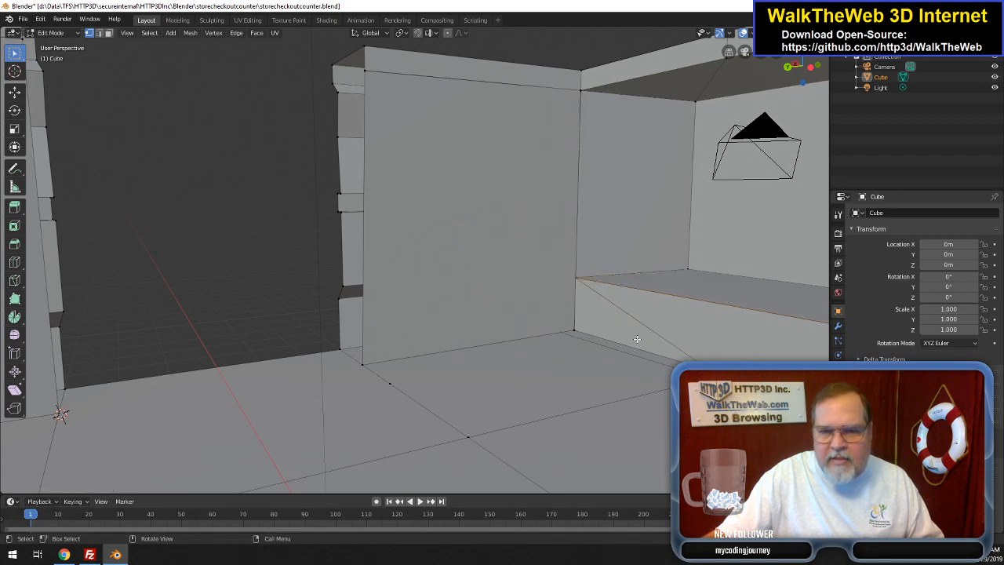
{"action": "right_click", "coordinate": [577, 326]}
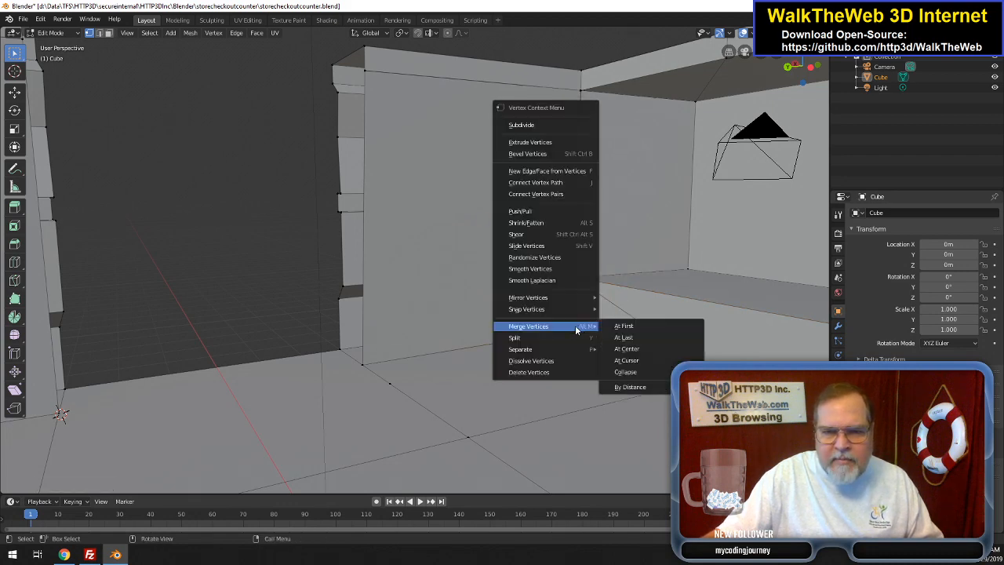
{"action": "mouse_move", "coordinate": [557, 325]}
{"action": "left_click", "coordinate": [637, 337]}
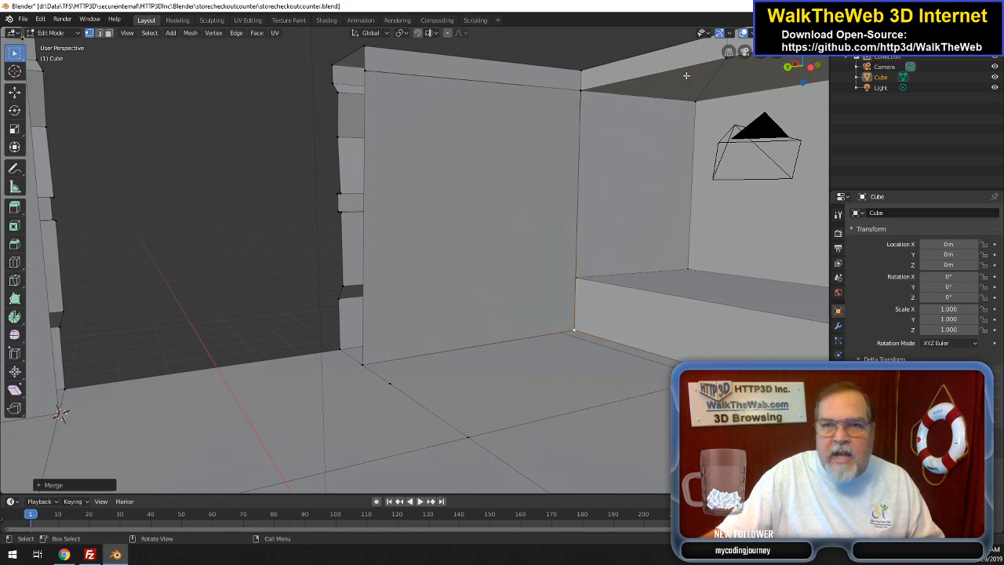
- Subdivide the diagonal edge on the overhead underside and merge its midpoint At Last into the side wall's upper front corner
{"action": "left_click", "coordinate": [98, 34]}
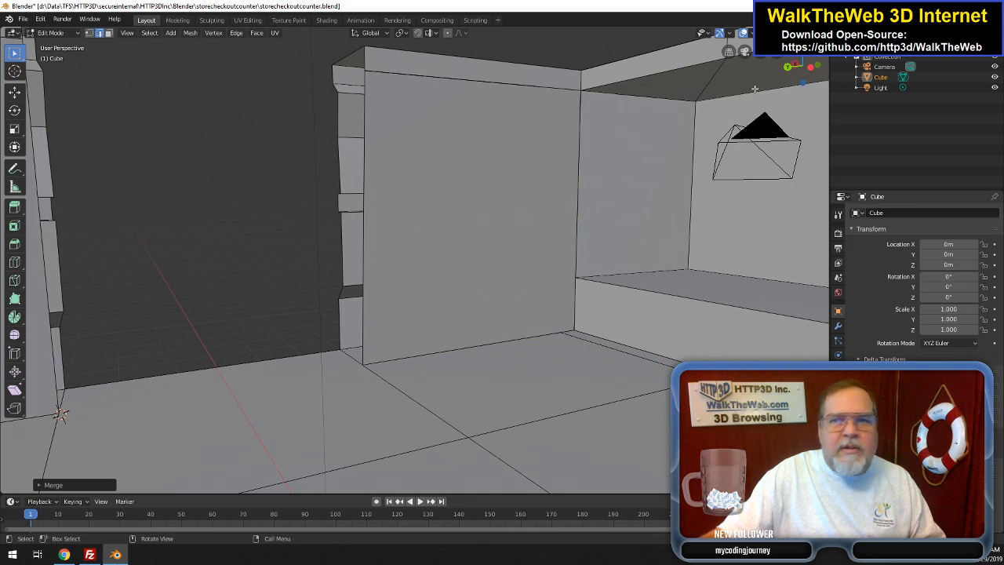
{"action": "left_click", "coordinate": [711, 84]}
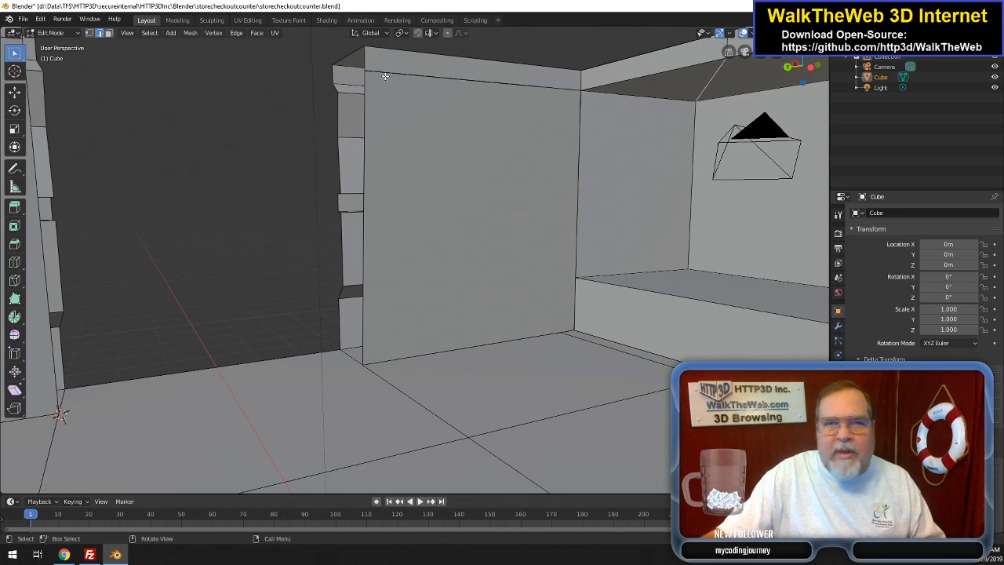
{"action": "right_click", "coordinate": [688, 80]}
{"action": "left_click", "coordinate": [673, 82]}
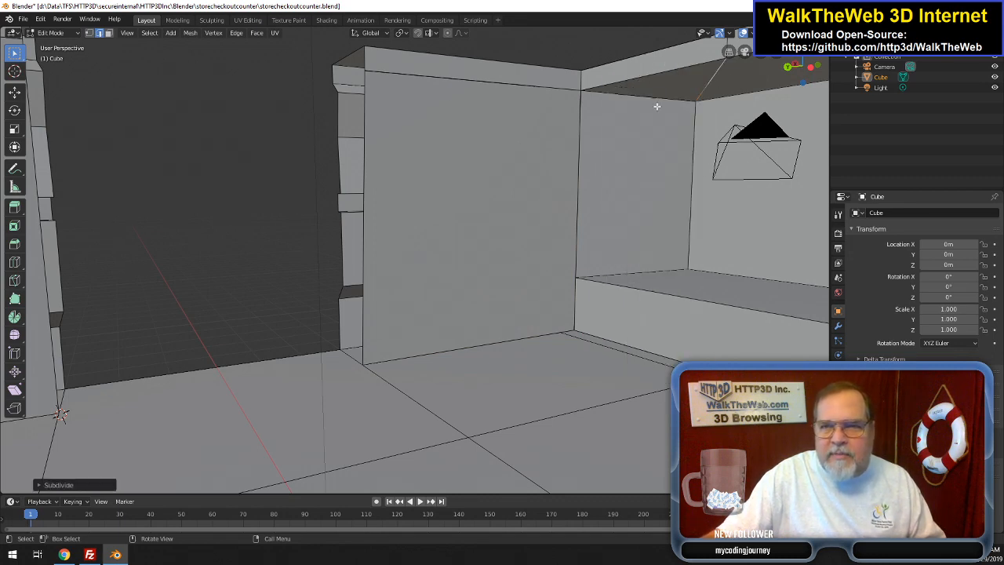
{"action": "left_click", "coordinate": [89, 33]}
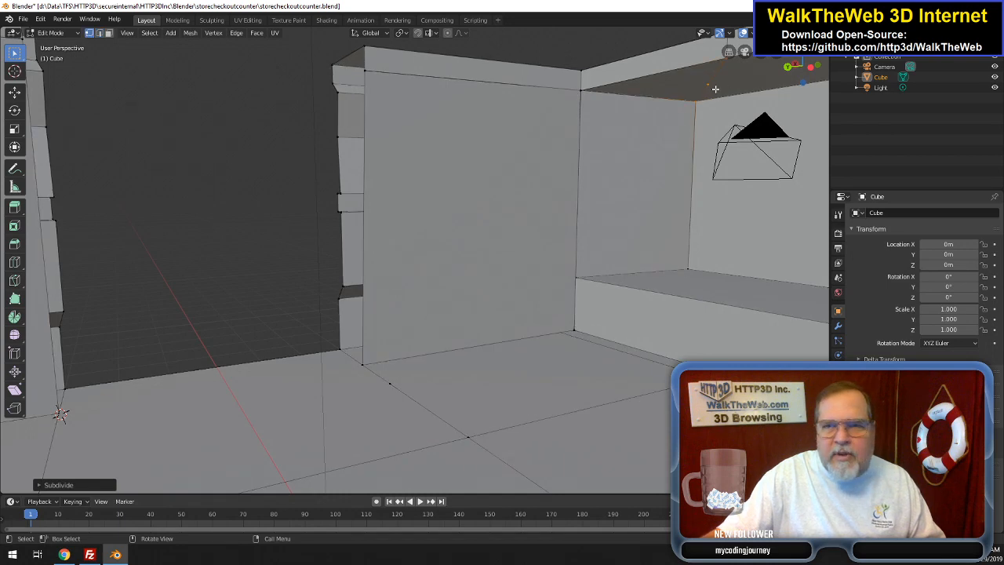
{"action": "left_click", "coordinate": [711, 85]}
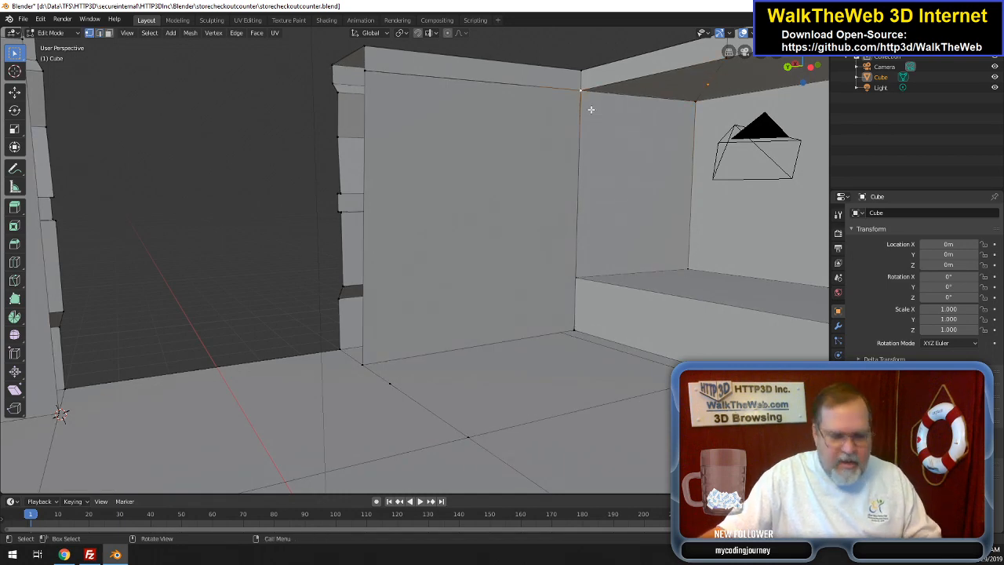
{"action": "right_click", "coordinate": [589, 107]}
{"action": "mouse_move", "coordinate": [568, 312]}
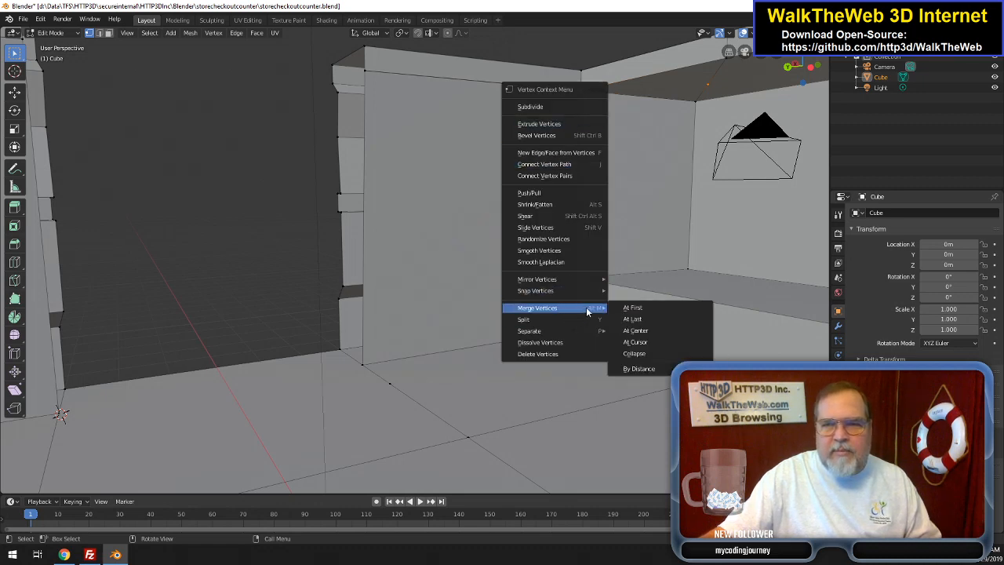
{"action": "left_click", "coordinate": [640, 320]}
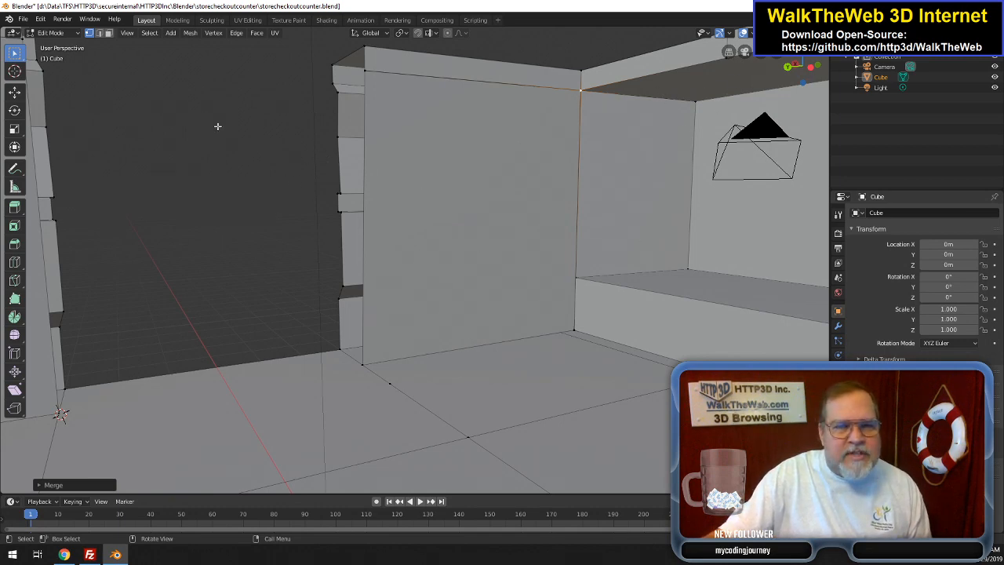
- Fill the open end of the top trim on the opposite side wall with a face between its four corners
{"action": "left_click_drag", "start_coordinate": [809, 70], "coordinate": [830, 108]}
{"action": "scroll", "coordinate": [675, 137], "scroll_direction": "up", "scroll_amount": 5}
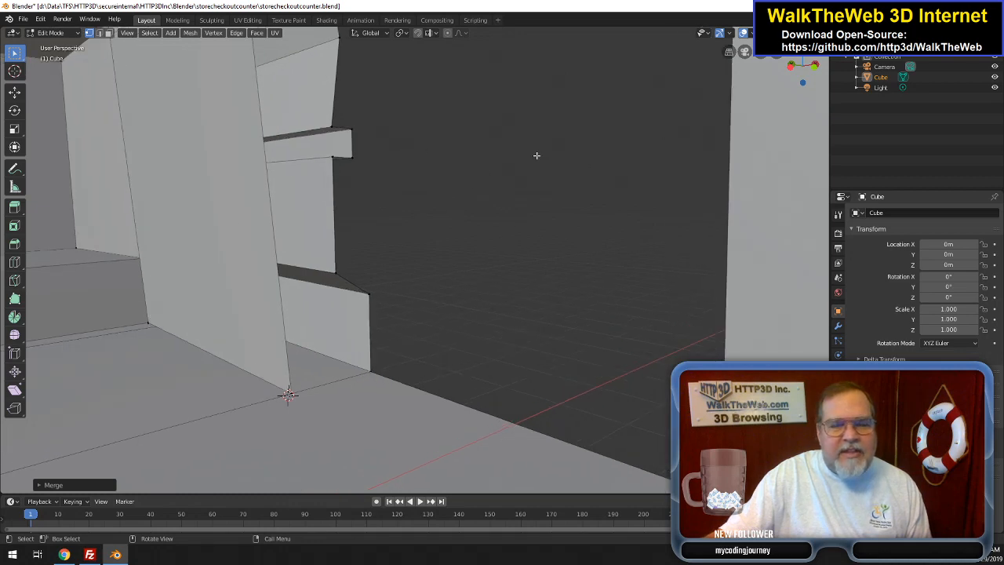
{"action": "scroll", "coordinate": [583, 116], "scroll_direction": "down", "scroll_amount": 5}
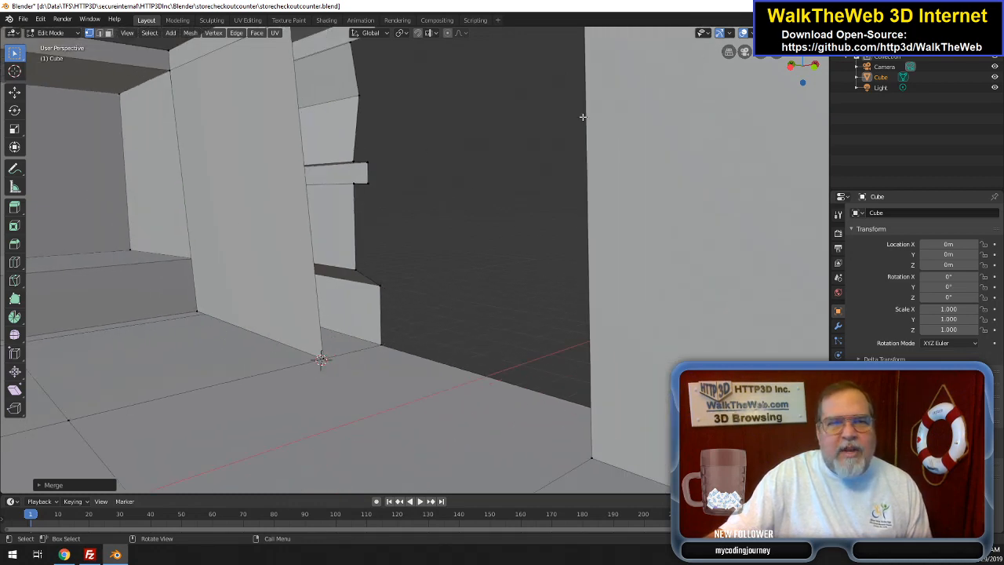
{"action": "scroll", "coordinate": [582, 117], "scroll_direction": "up", "scroll_amount": 1}
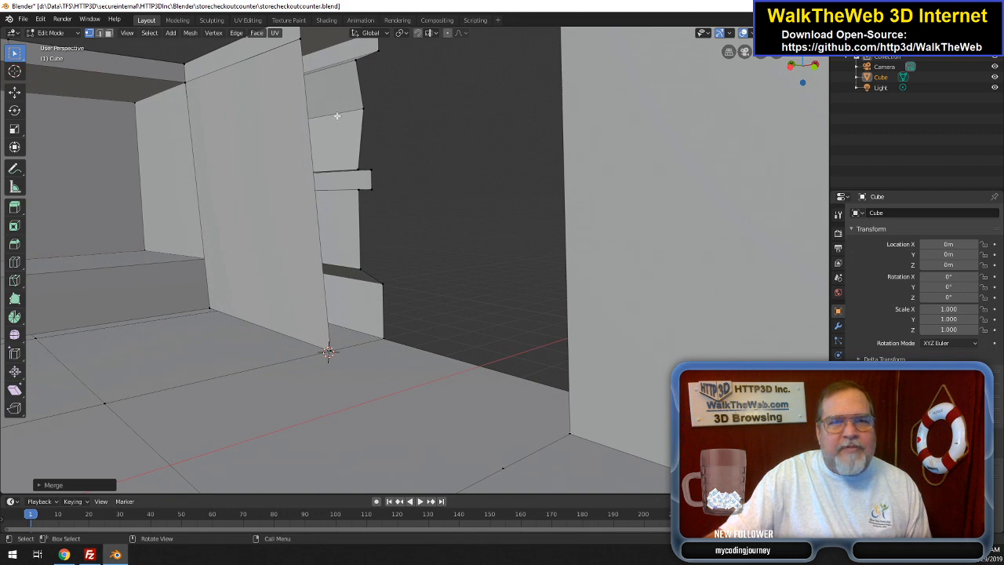
{"action": "middle_click_drag", "start_coordinate": [581, 188], "coordinate": [575, 268], "text": "shift"}
{"action": "left_click_drag", "start_coordinate": [760, 54], "coordinate": [714, 39]}
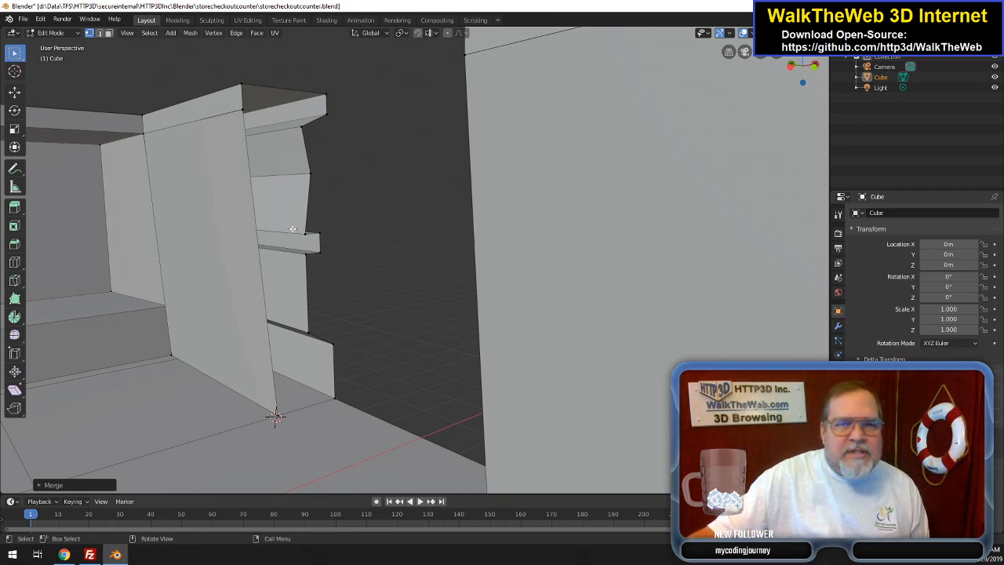
{"action": "left_click", "coordinate": [324, 113]}
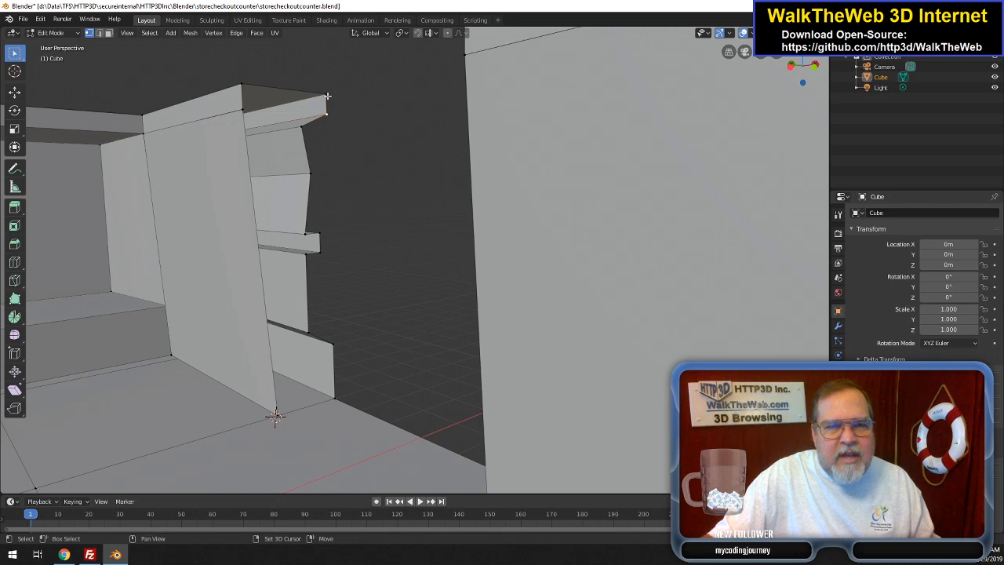
{"action": "left_click", "coordinate": [240, 85], "text": "shift"}
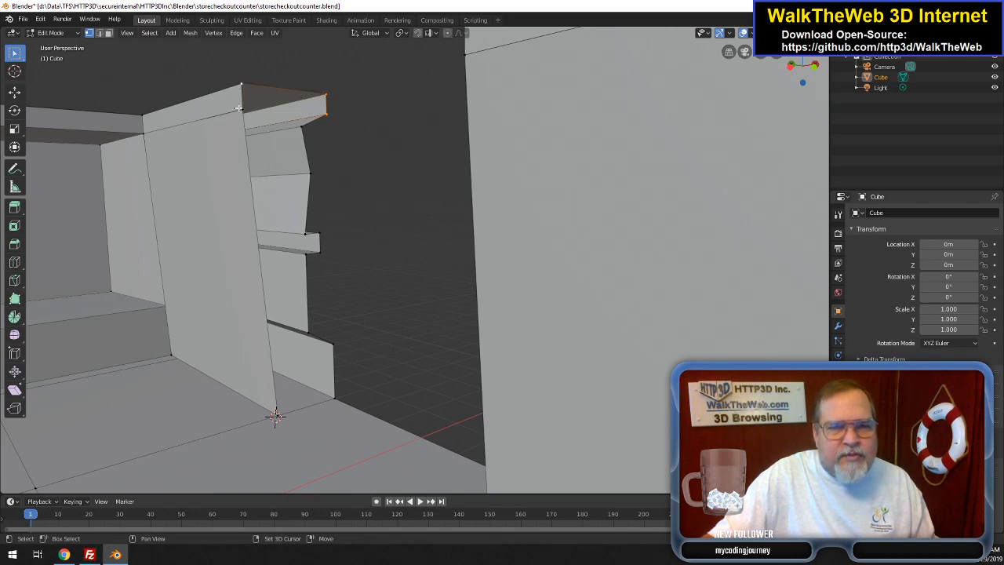
{"action": "left_click", "coordinate": [244, 112], "text": "shift"}
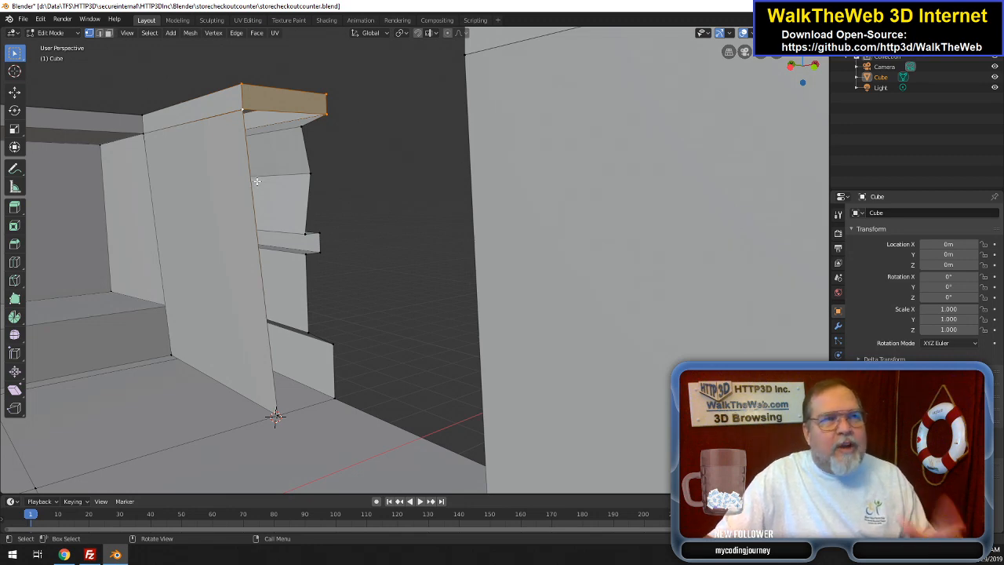
- Copy the Z coordinate of the outer profile vertex just below the top trim
{"action": "left_click", "coordinate": [335, 170]}
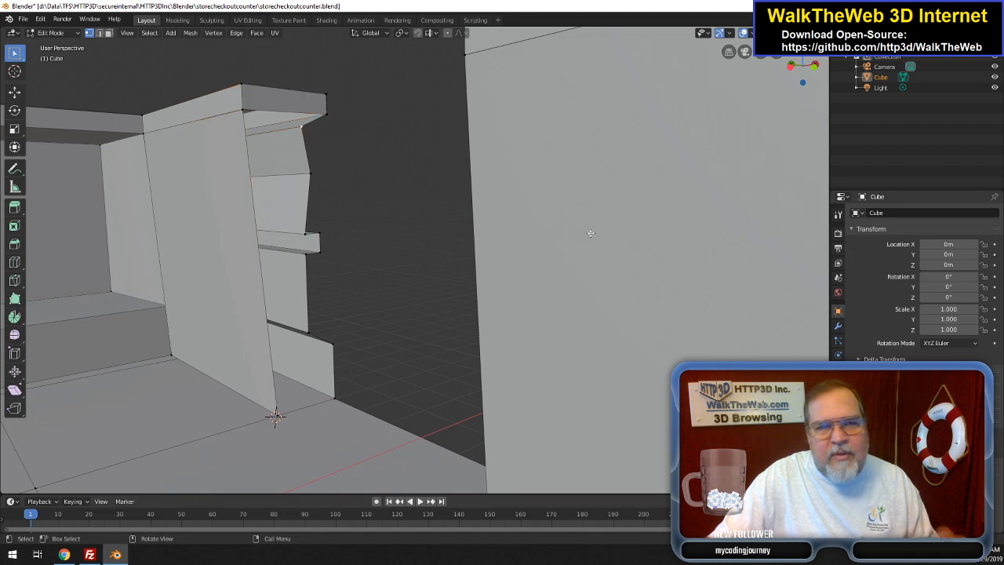
{"action": "key", "text": "n"}
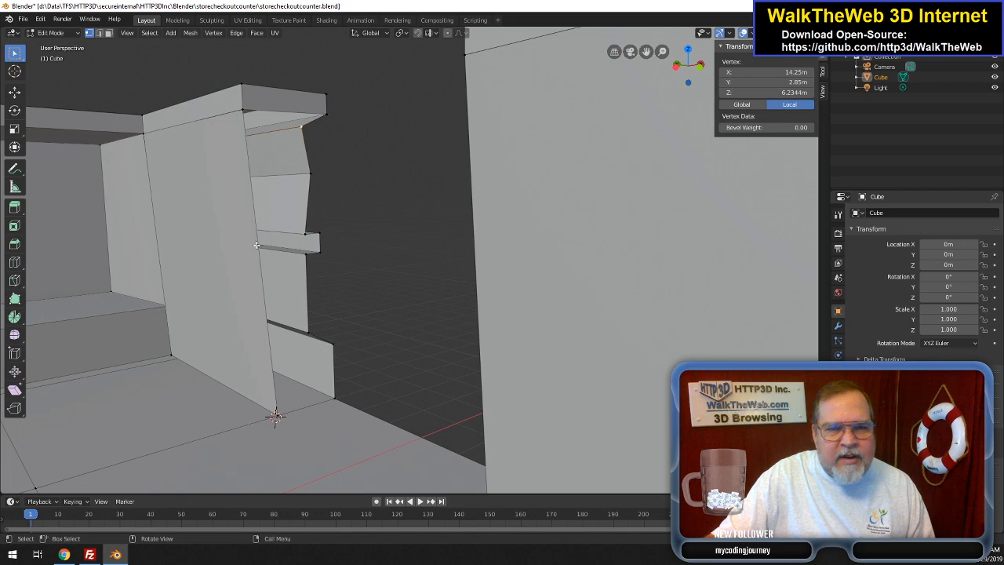
{"action": "double_click", "coordinate": [768, 93]}
{"action": "key", "text": "ctrl+c"}
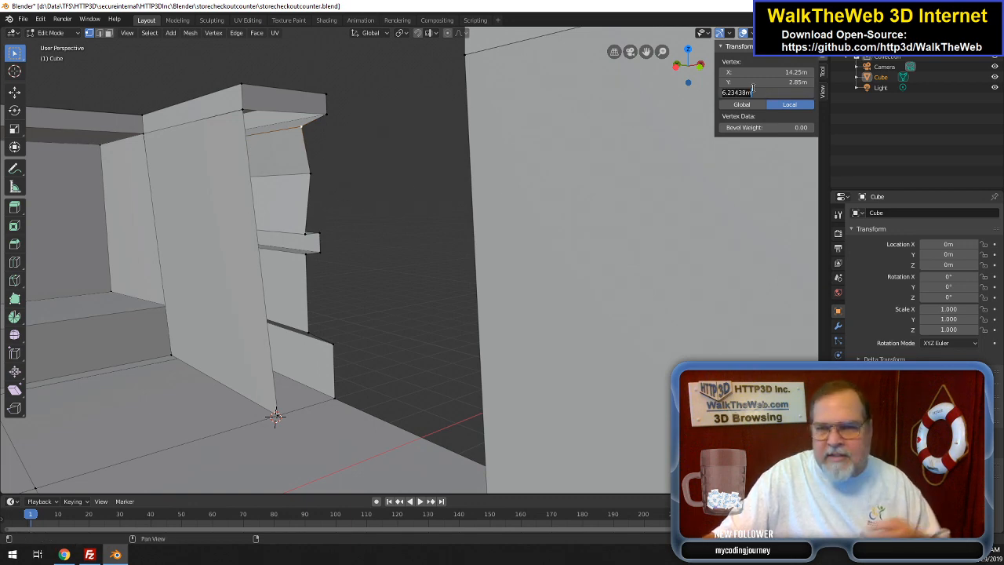
{"action": "key", "text": "Return"}
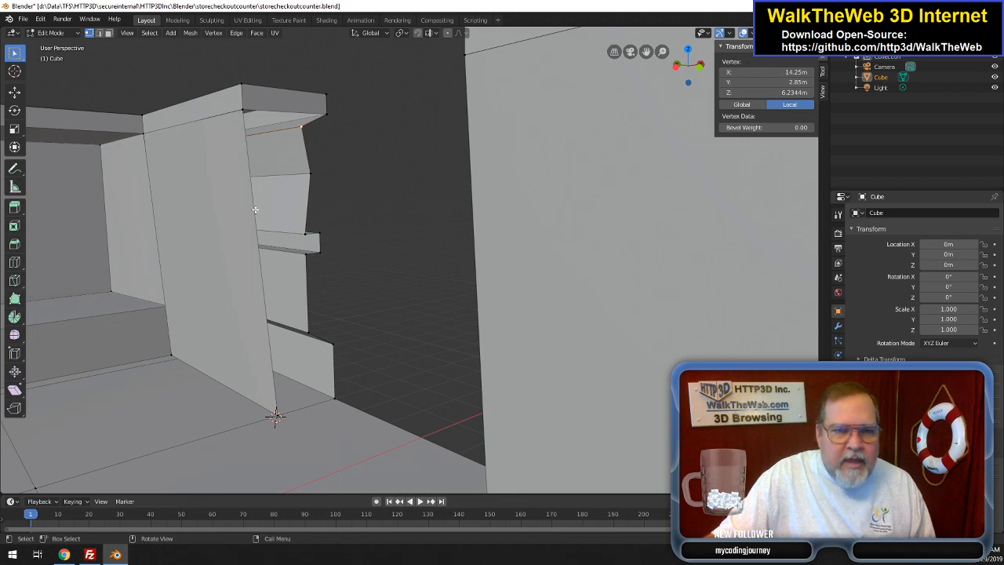
- Subdivide the vertical front edge of the inner side wall beside the open profile
{"action": "left_click", "coordinate": [99, 33]}
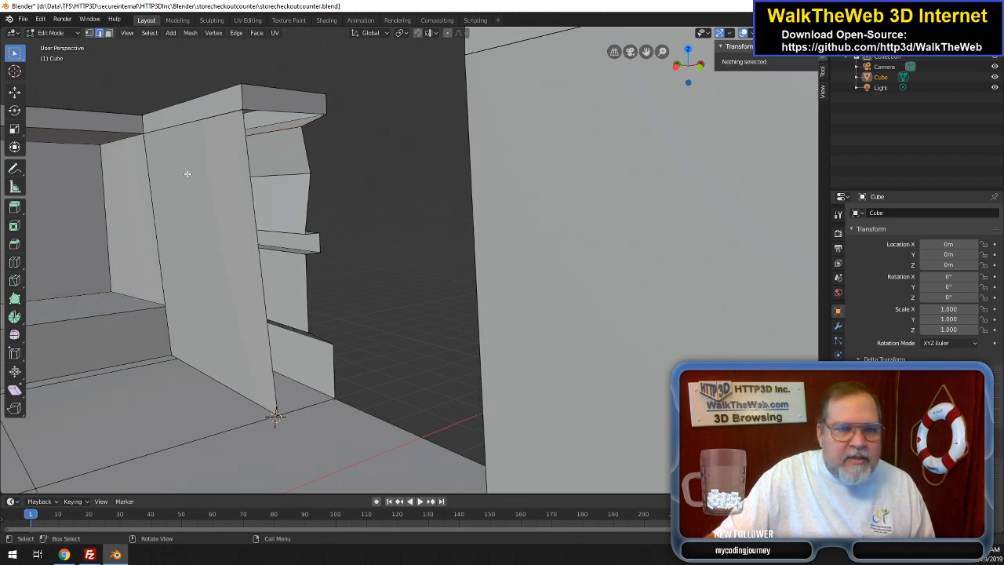
{"action": "left_click", "coordinate": [253, 245]}
{"action": "right_click", "coordinate": [254, 244]}
{"action": "left_click", "coordinate": [241, 239]}
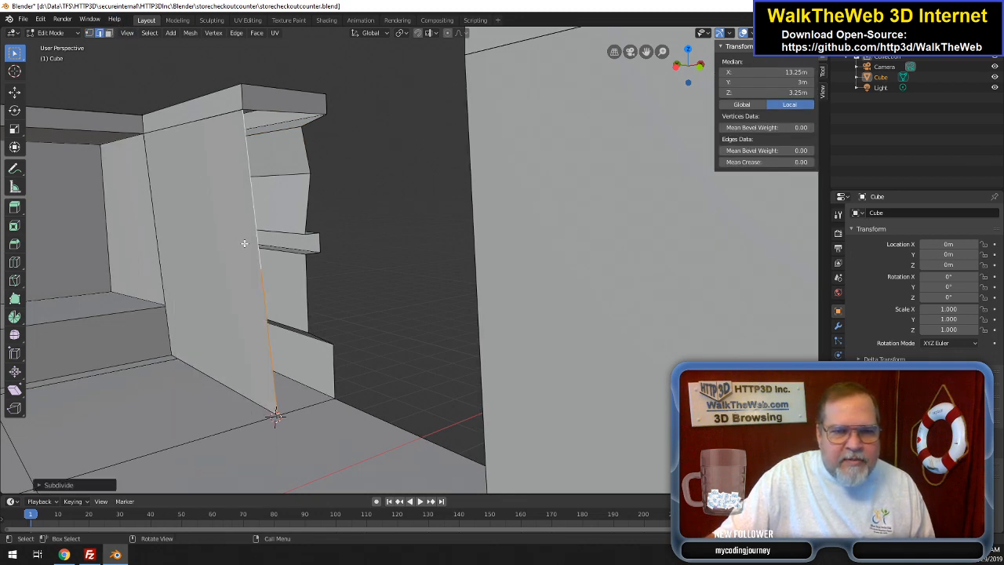
- Paste the copied Z coordinate of 6.23438 m into the new midpoint vertex on the inner side wall's front edge
{"action": "left_click", "coordinate": [89, 32]}
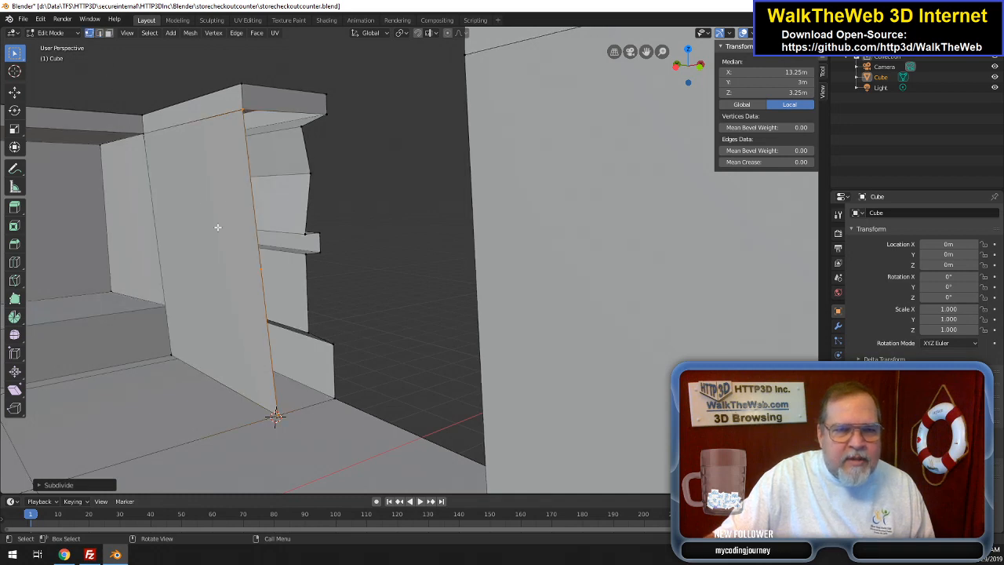
{"action": "left_click", "coordinate": [262, 269]}
{"action": "left_click", "coordinate": [771, 92]}
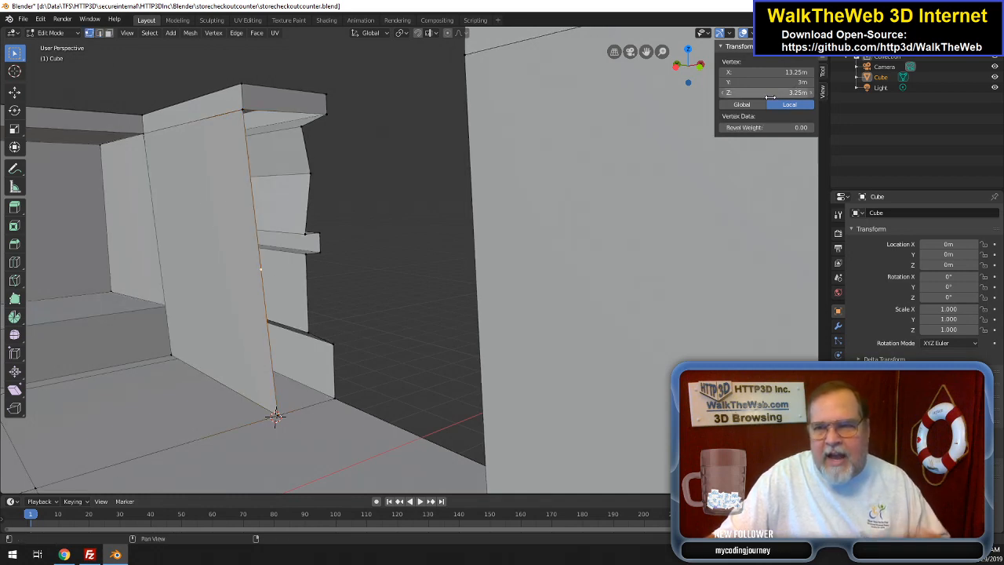
{"action": "key", "text": "ctrl+v"}
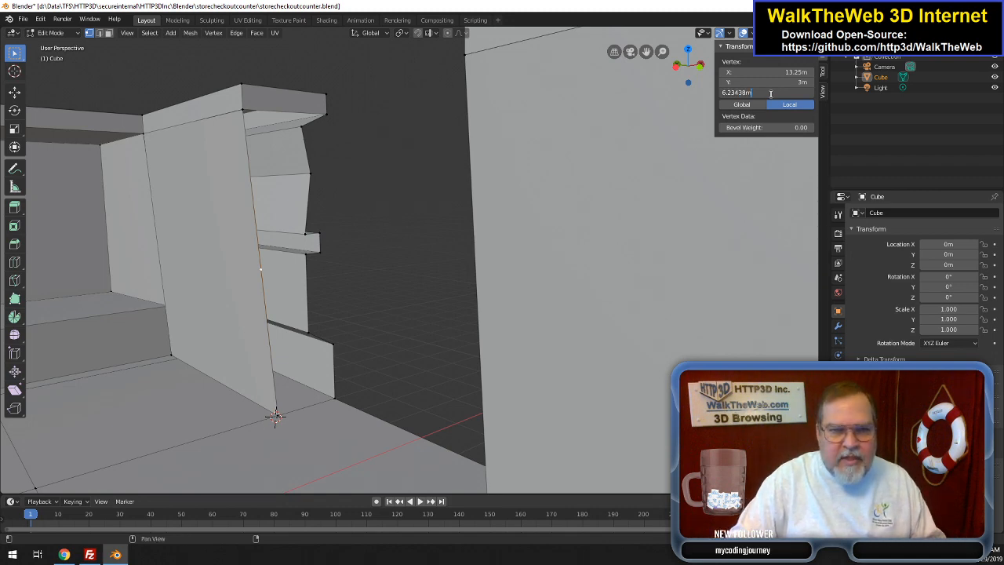
{"action": "key", "text": "Return"}
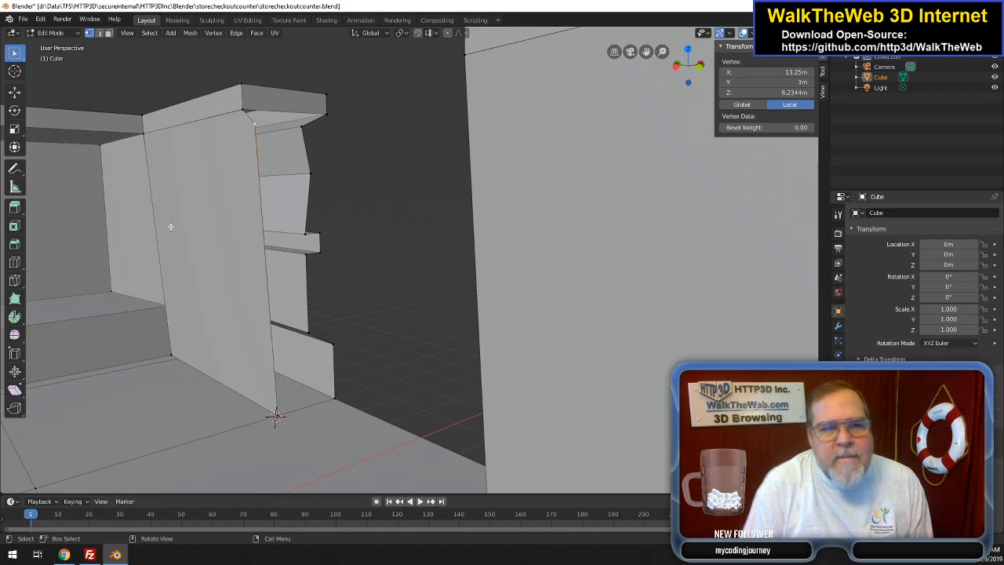
- Copy the X coordinate of the wall's upper front corner and set the new vertex below it to X 13 m
{"action": "left_click", "coordinate": [239, 111]}
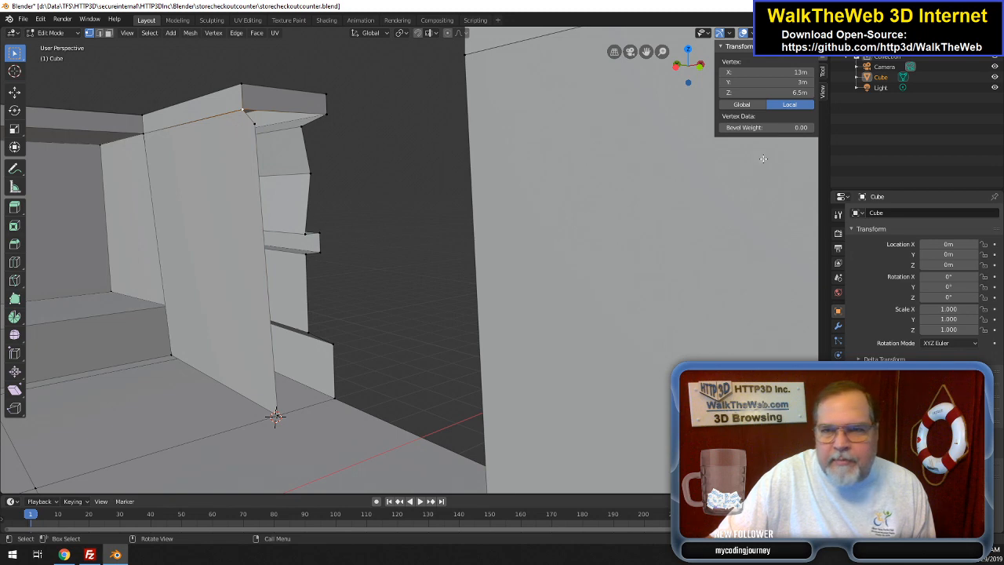
{"action": "left_click", "coordinate": [769, 71]}
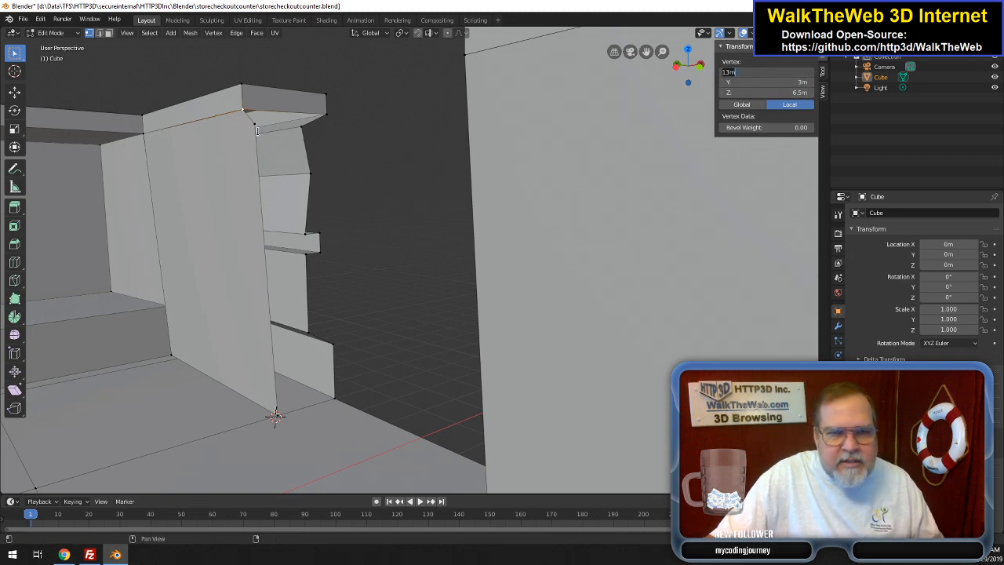
{"action": "left_click", "coordinate": [689, 127]}
{"action": "left_click_drag", "start_coordinate": [250, 123], "coordinate": [252, 135]}
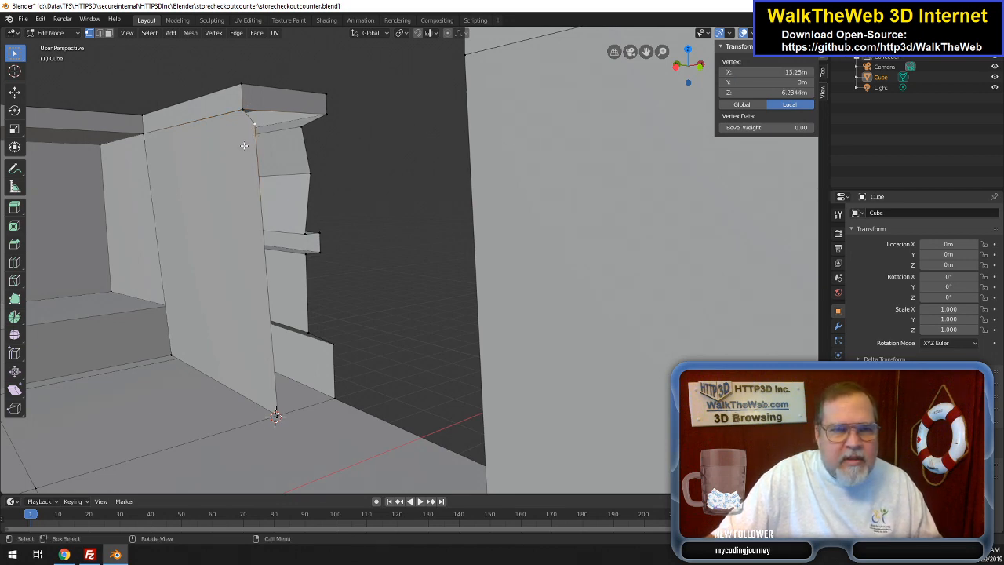
{"action": "left_click", "coordinate": [779, 72]}
{"action": "type", "text": "13m"}
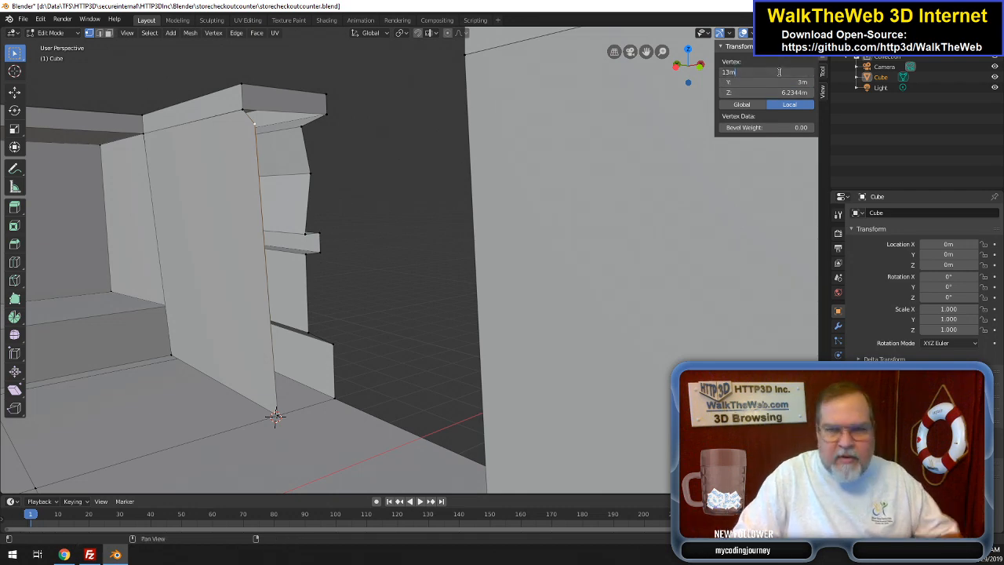
{"action": "key", "text": "Return"}
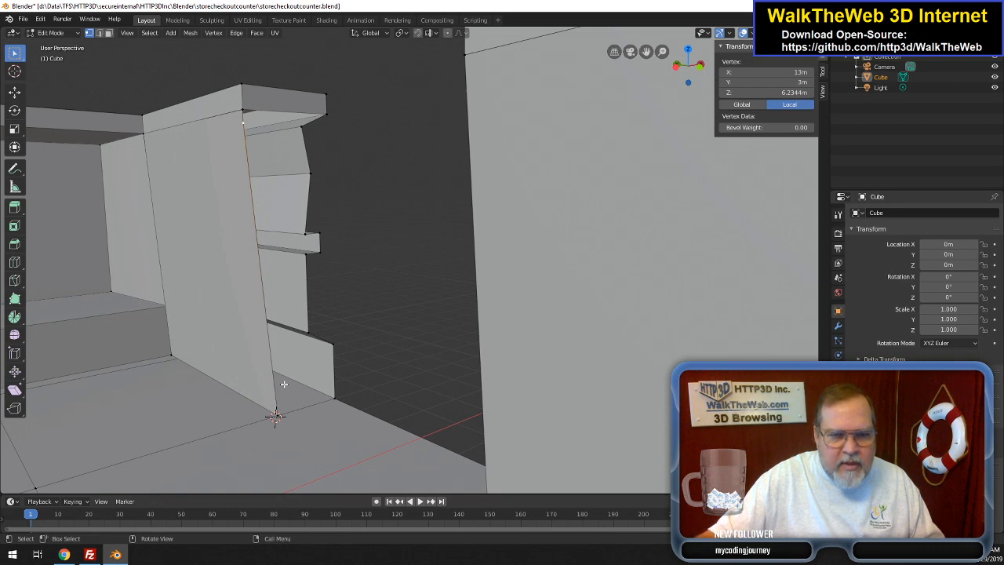
- Try to align the inner side wall's six other vertices in wireframe view by setting their median X to 13 m
{"action": "left_click", "coordinate": [177, 346], "text": "shift"}
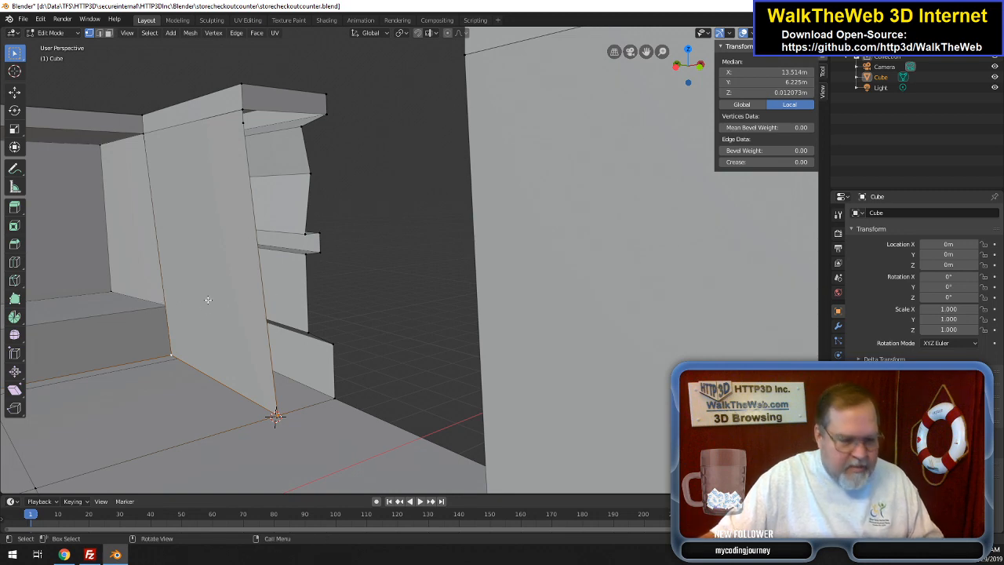
{"action": "key", "text": "z"}
{"action": "left_click", "coordinate": [130, 300]}
{"action": "left_click", "coordinate": [179, 307], "text": "shift"}
{"action": "left_click", "coordinate": [108, 290], "text": "shift"}
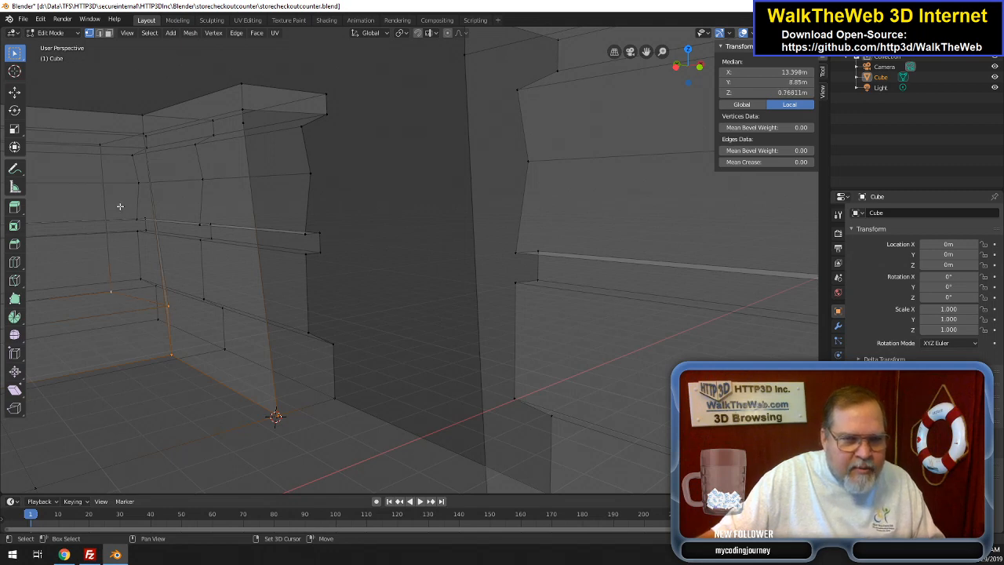
{"action": "left_click", "coordinate": [101, 144], "text": "shift"}
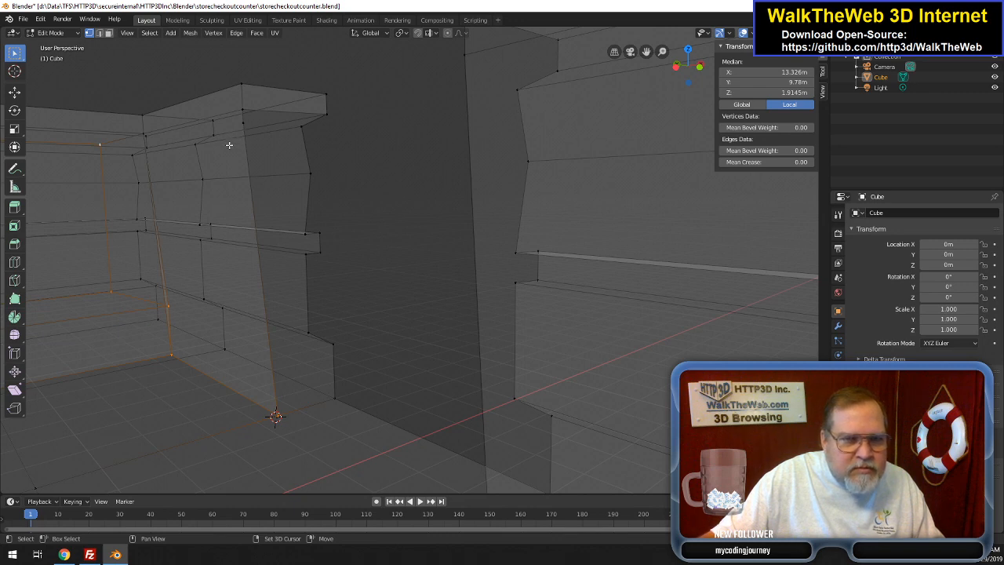
{"action": "left_click", "coordinate": [142, 131], "text": "shift"}
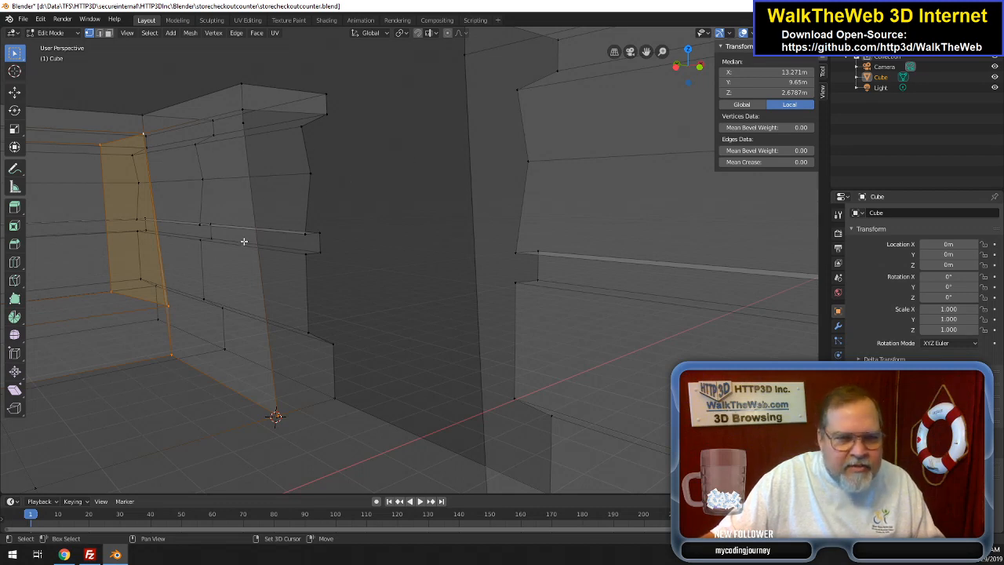
{"action": "left_click", "coordinate": [768, 72]}
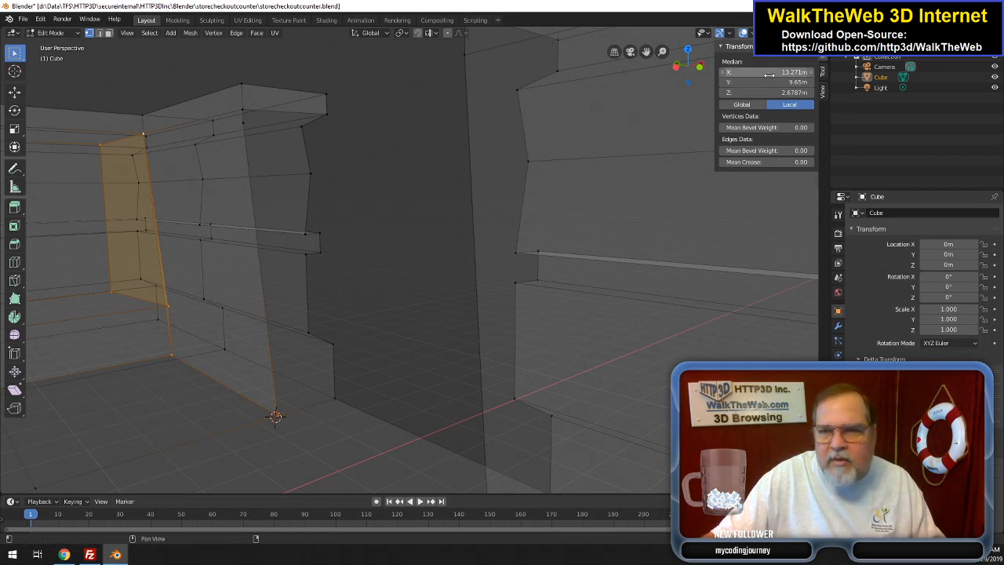
{"action": "type", "text": "13m"}
{"action": "key", "text": "Return"}
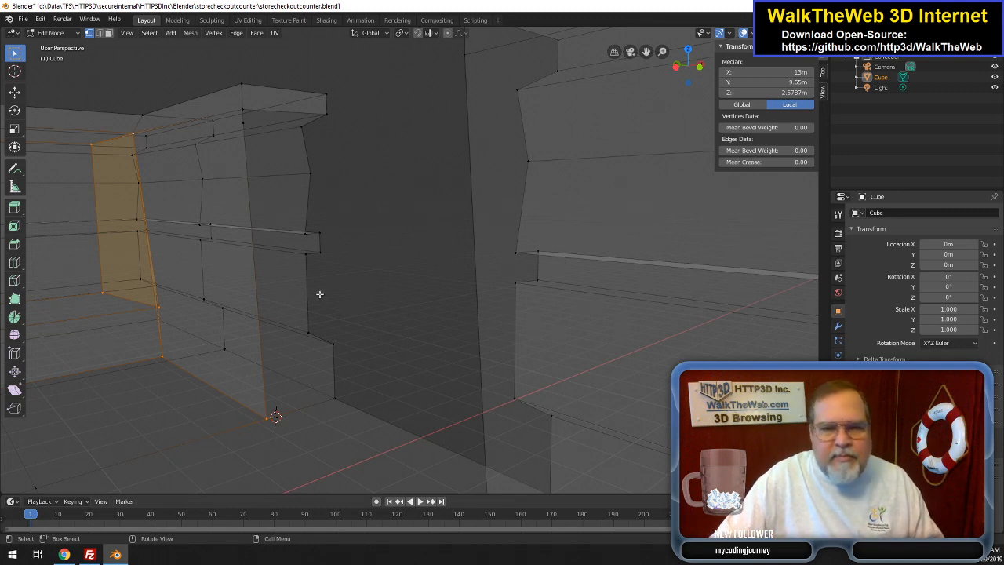
- Set the X coordinate of the inner side wall's bottom front and bottom rear vertices to 13 m
{"action": "left_click", "coordinate": [180, 358]}
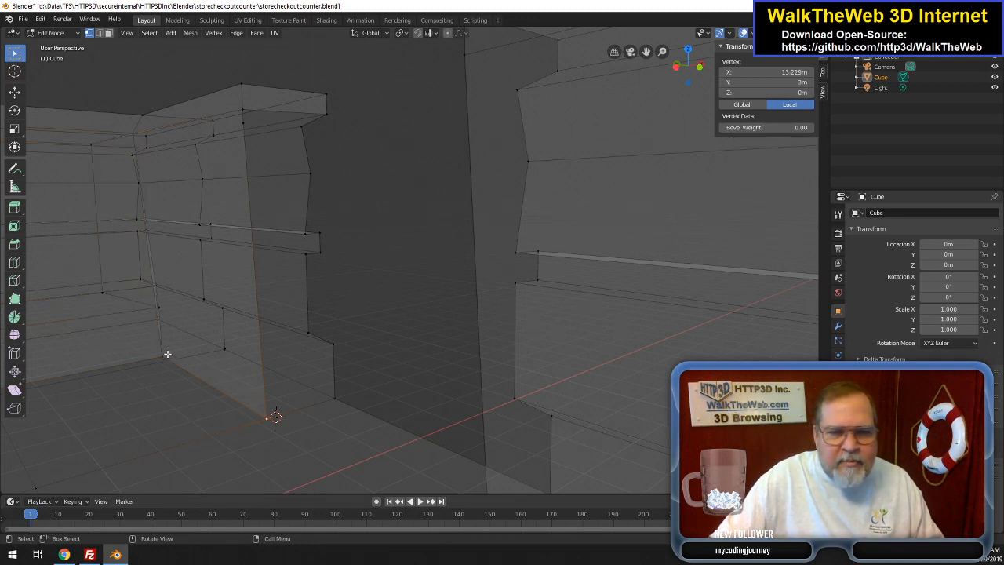
{"action": "left_click", "coordinate": [788, 73]}
{"action": "type", "text": "13m"}
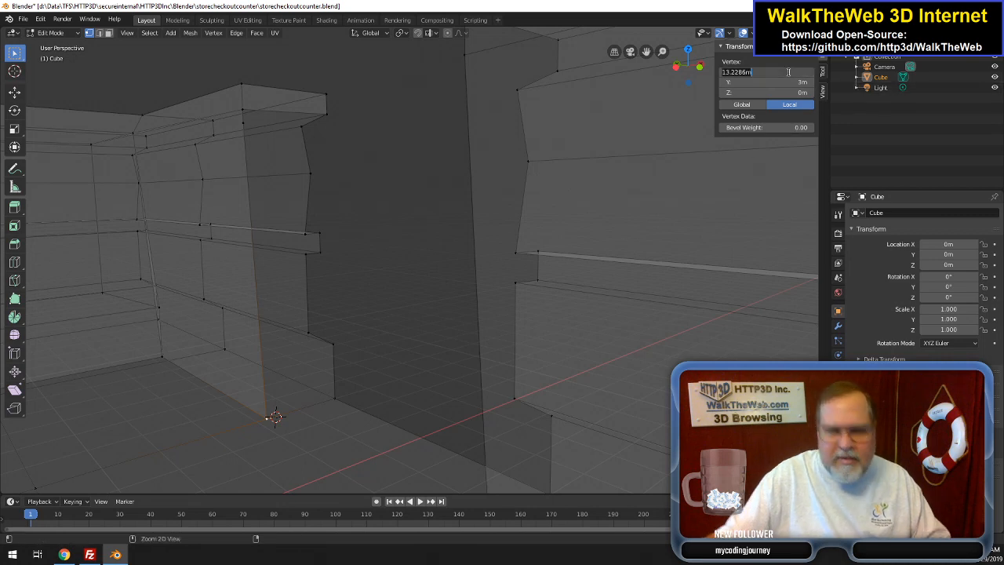
{"action": "key", "text": "Return"}
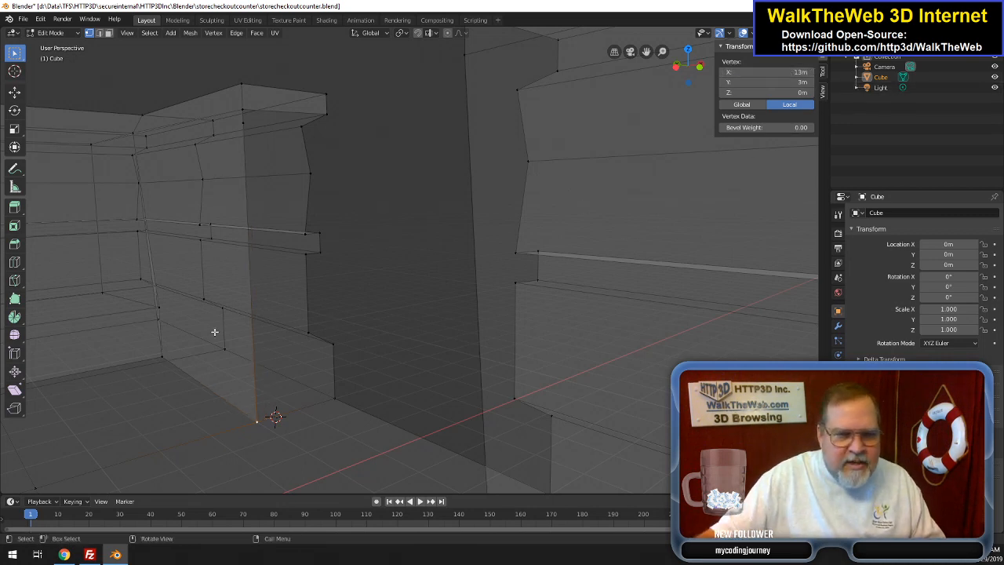
{"action": "left_click", "coordinate": [165, 351]}
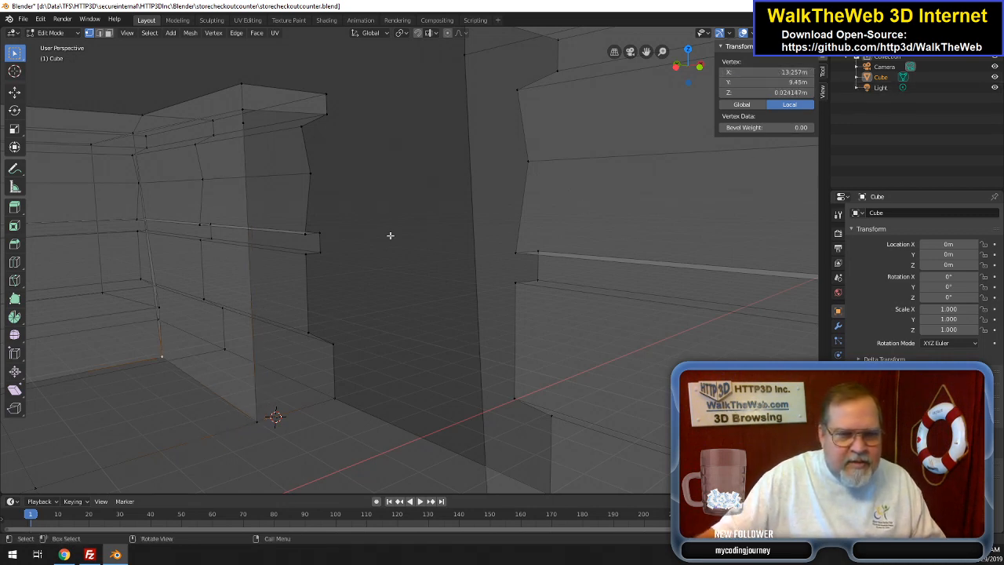
{"action": "left_click", "coordinate": [768, 73]}
{"action": "type", "text": "13m"}
{"action": "key", "text": "Return"}
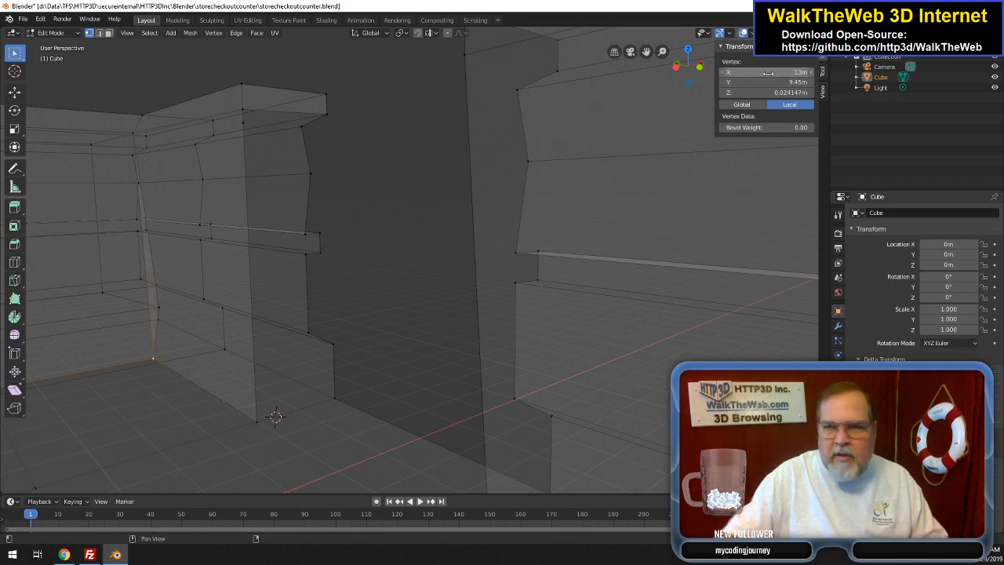
- Set the X coordinate of the two wall vertices at the counter ledge height, front and back, to 13 m
{"action": "left_click", "coordinate": [162, 308]}
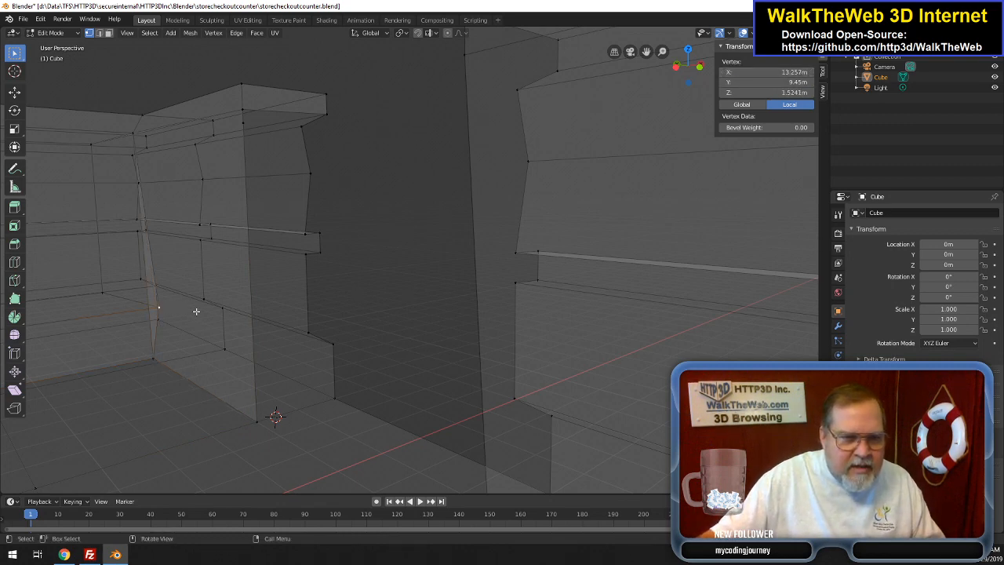
{"action": "left_click", "coordinate": [765, 72]}
{"action": "type", "text": "13m"}
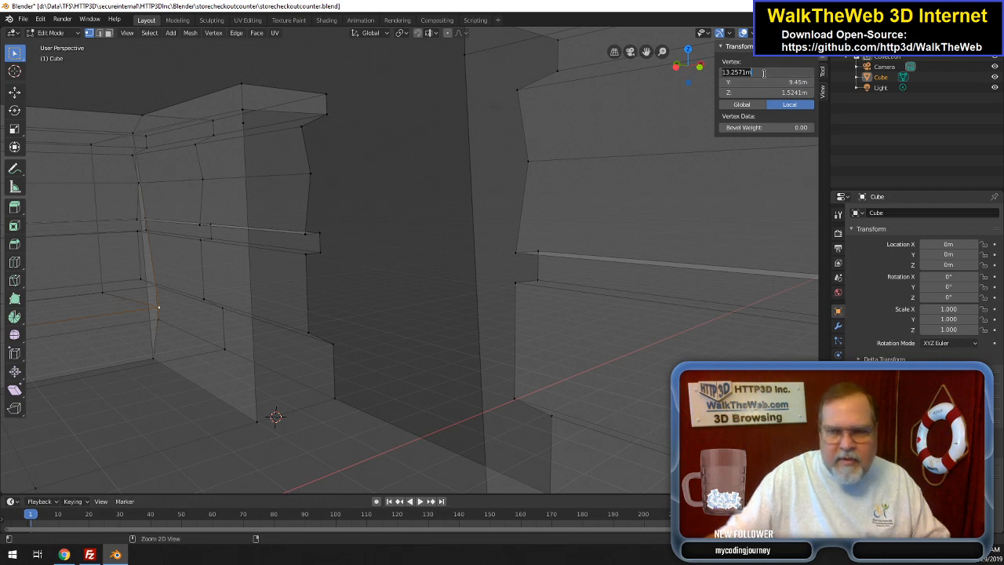
{"action": "key", "text": "Return"}
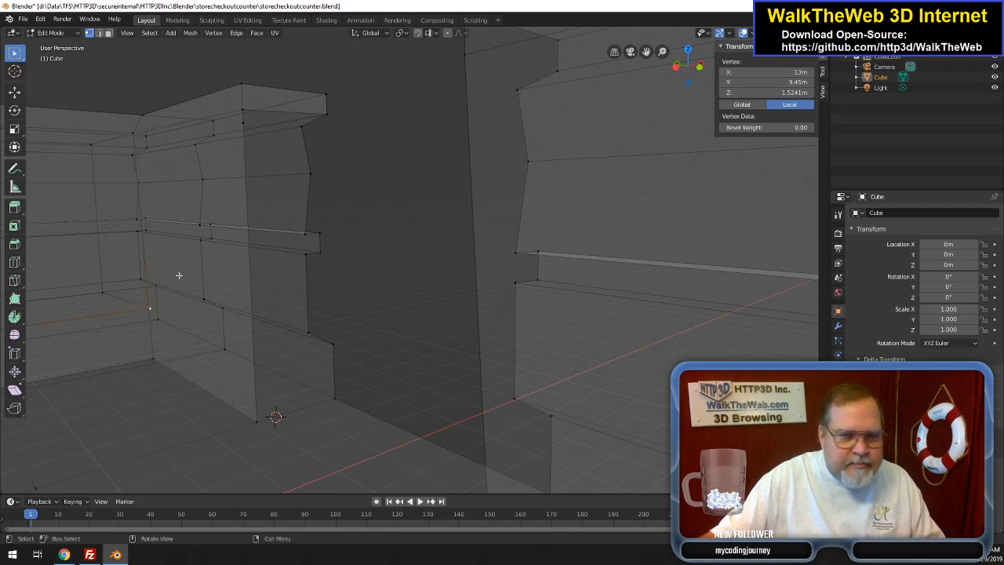
{"action": "left_click", "coordinate": [103, 292]}
{"action": "left_click", "coordinate": [777, 75]}
{"action": "type", "text": "13m"}
{"action": "key", "text": "Return"}
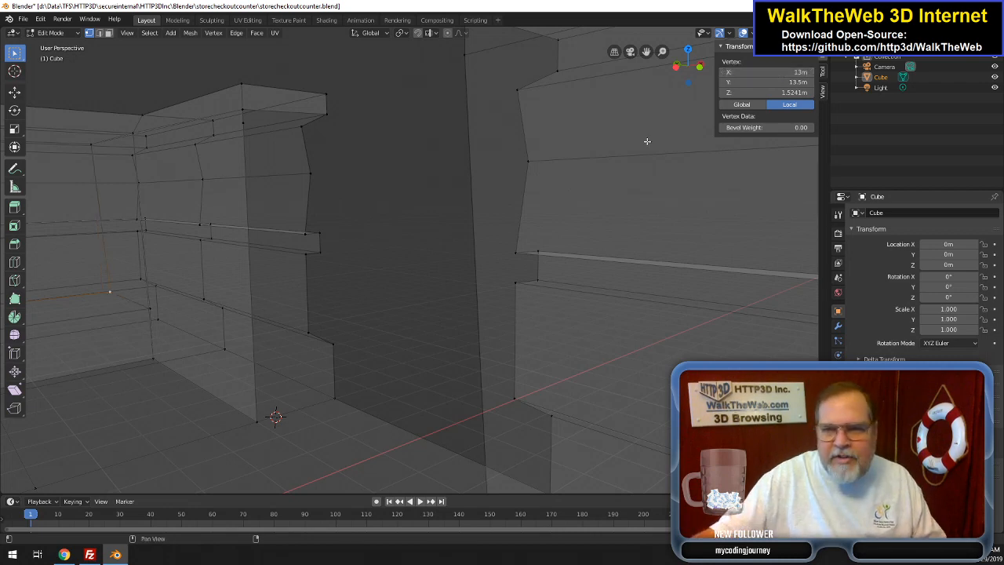
- Set the X coordinate of the two upper vertices of the wall section behind the ledge to 13 m
{"action": "left_click", "coordinate": [95, 144]}
{"action": "left_click", "coordinate": [748, 71]}
{"action": "type", "text": "13"}
{"action": "key", "text": "Return"}
{"action": "left_click", "coordinate": [134, 133]}
{"action": "double_click", "coordinate": [783, 71]}
{"action": "type", "text": "13"}
{"action": "key", "text": "Return"}
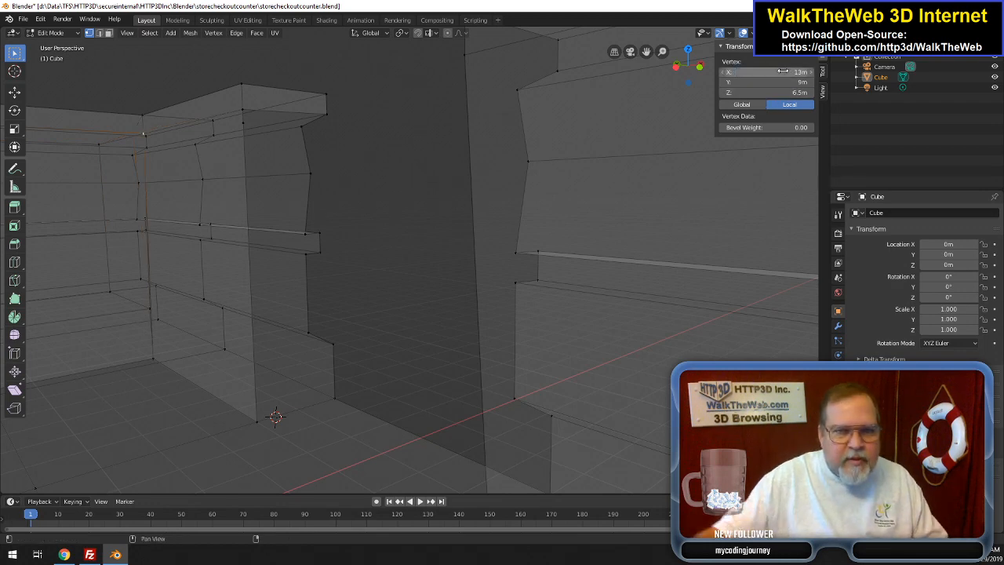
- Return to solid shading and examine the coordinates of the vertices along the side wall's front and rear vertical edges
{"action": "left_click", "coordinate": [243, 108]}
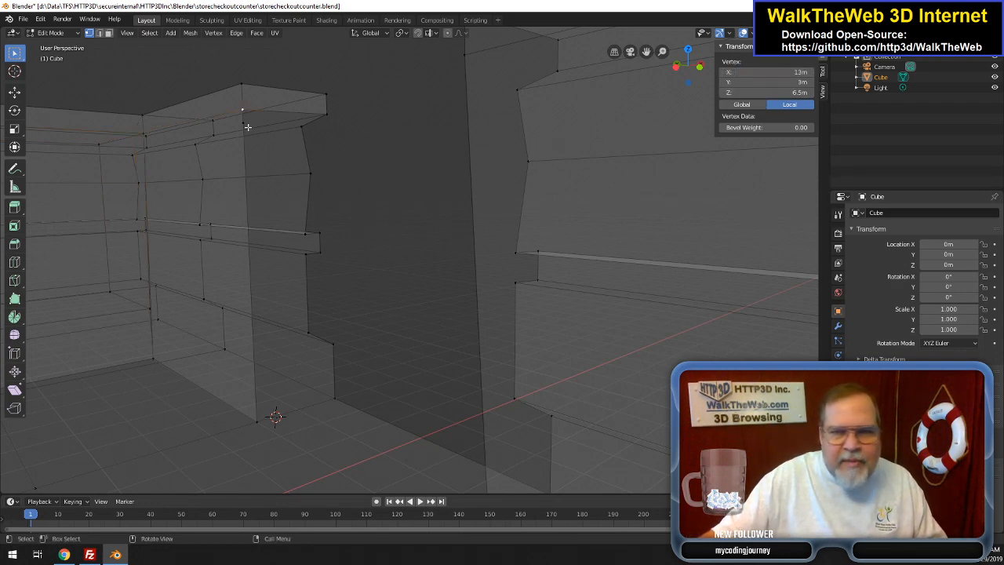
{"action": "left_click", "coordinate": [248, 127]}
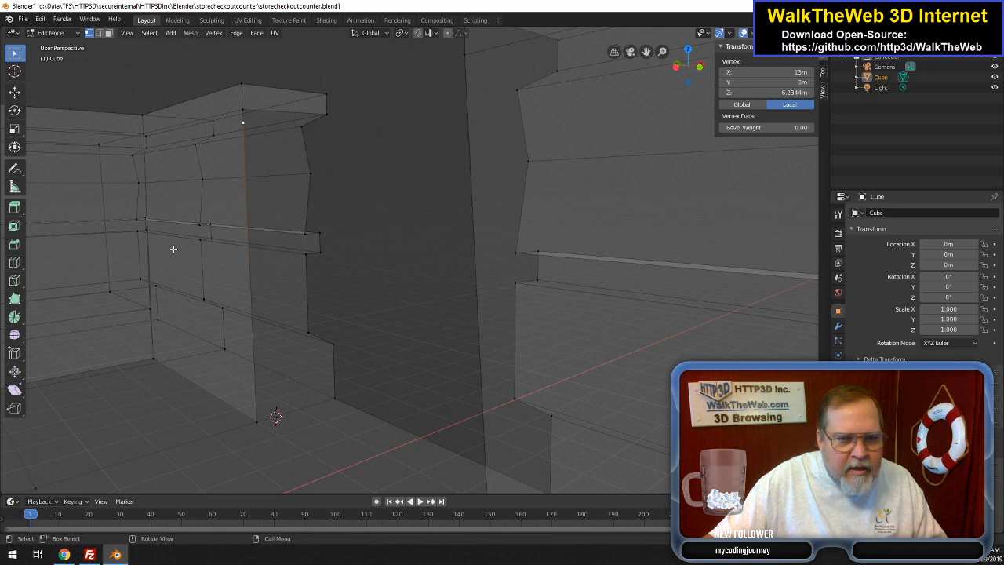
{"action": "key", "text": "z"}
{"action": "left_click", "coordinate": [247, 256]}
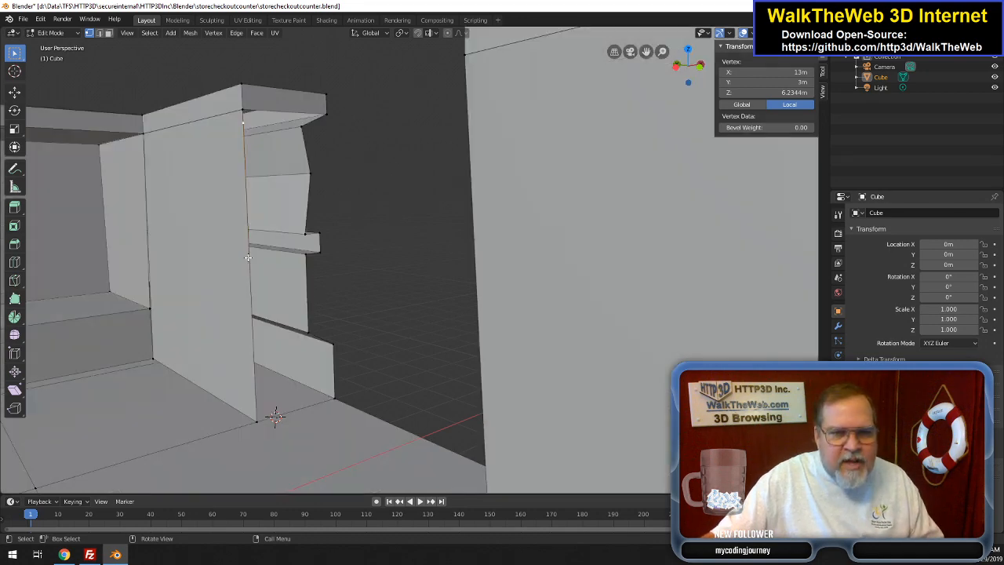
{"action": "left_click", "coordinate": [149, 309]}
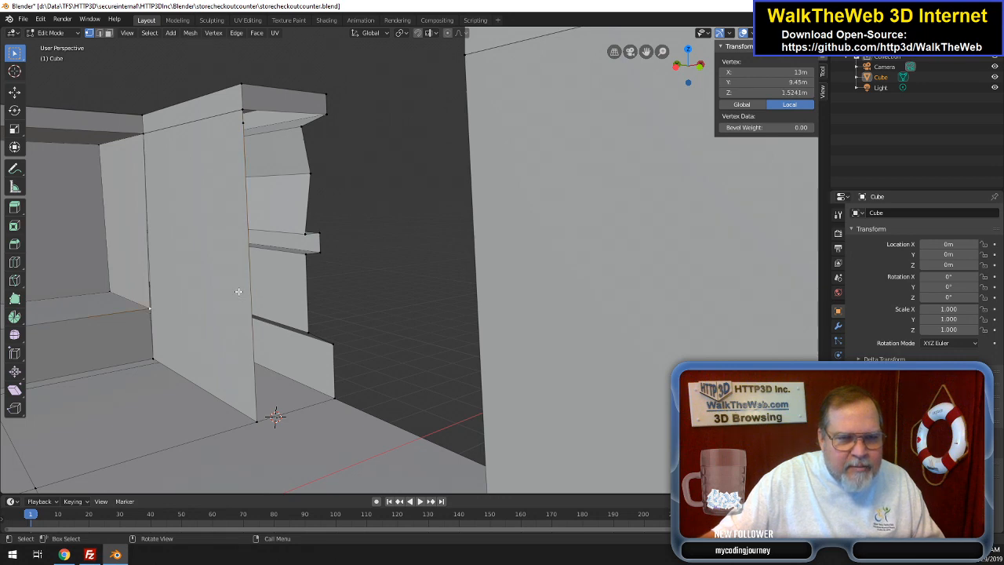
{"action": "left_click", "coordinate": [148, 352]}
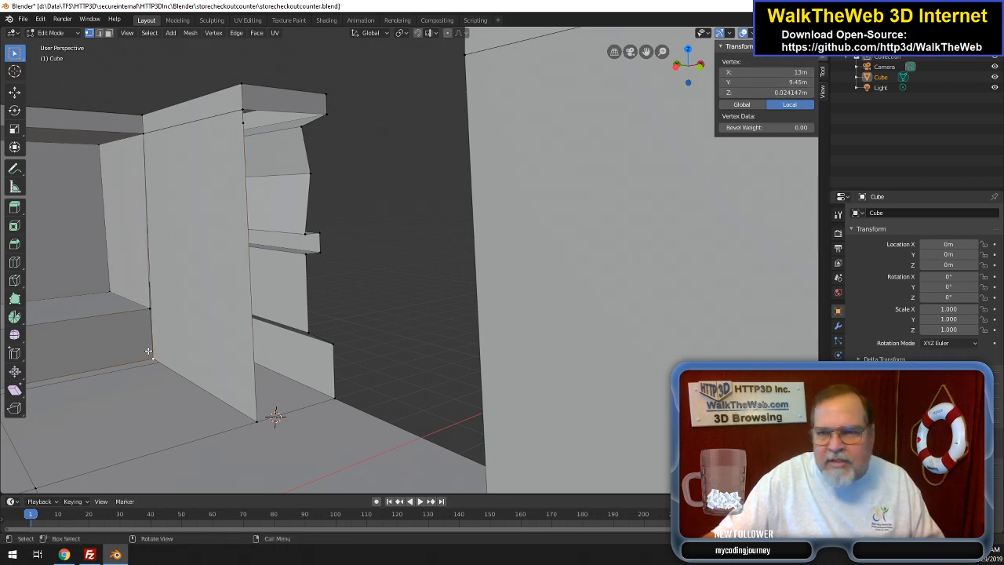
{"action": "left_click", "coordinate": [149, 136], "text": "shift"}
{"action": "left_click", "coordinate": [149, 117], "text": "shift"}
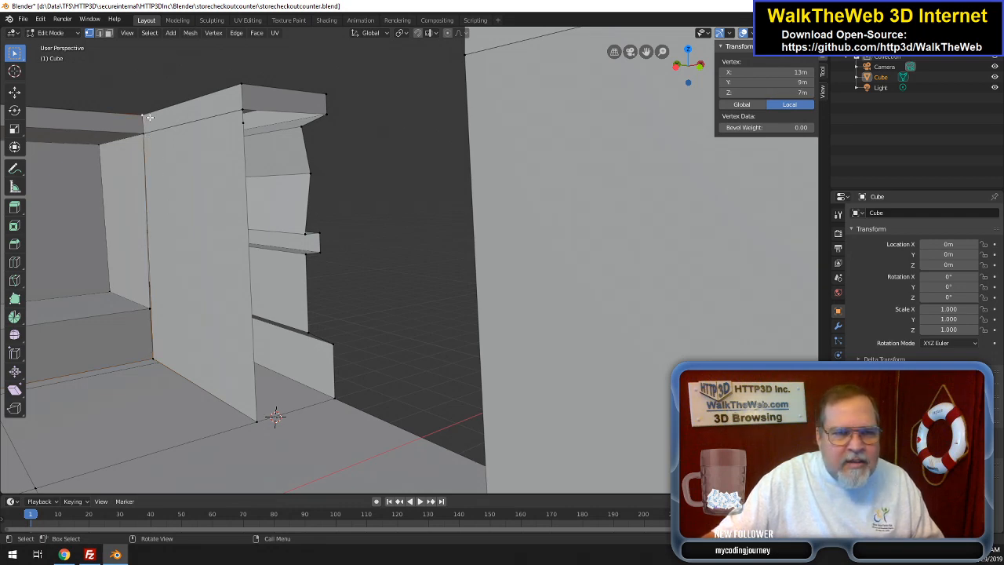
{"action": "left_click", "coordinate": [149, 137], "text": "shift"}
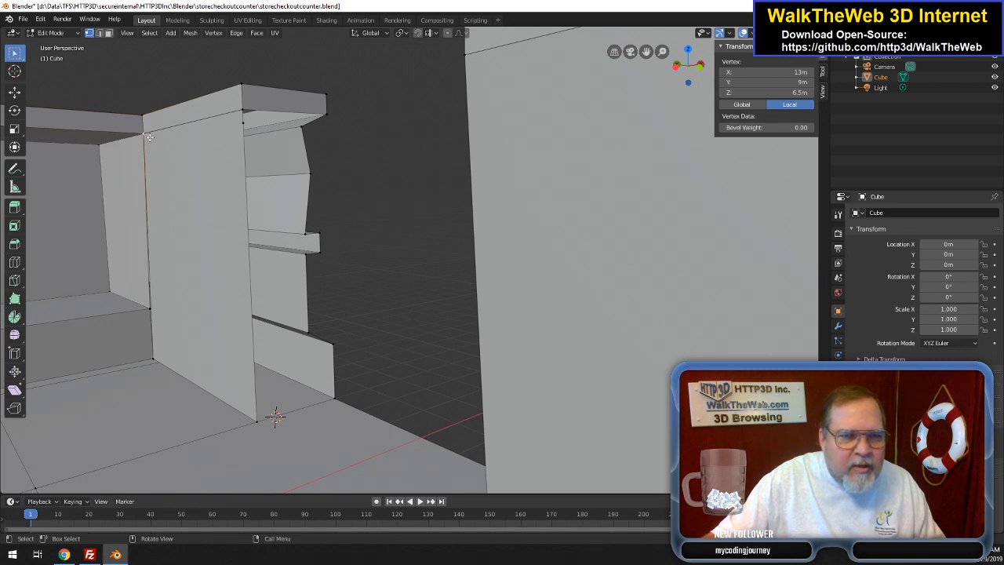
{"action": "left_click", "coordinate": [146, 311], "text": "shift"}
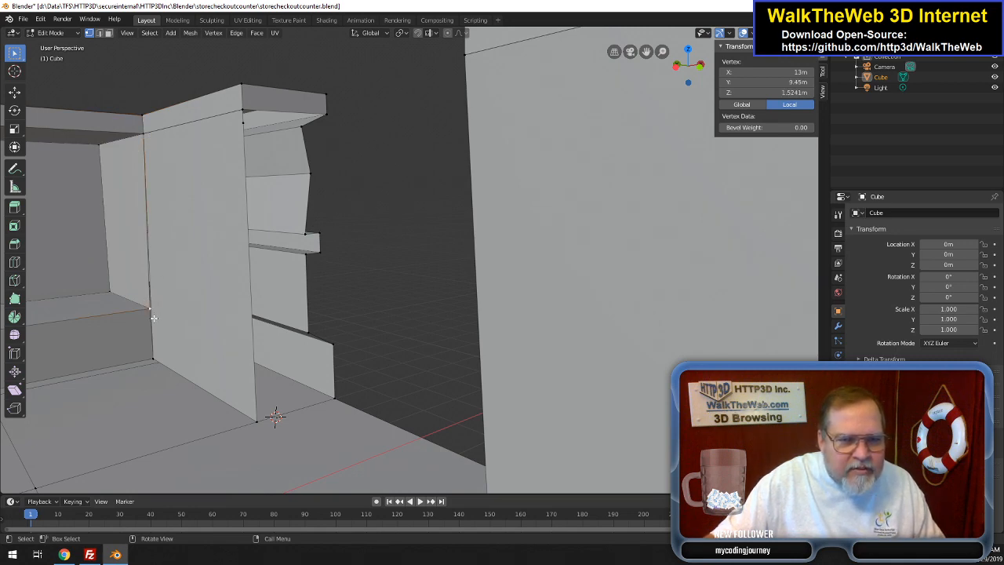
- Set the Z coordinate of the inner side wall's bottom rear vertex to 0 m
{"action": "left_click", "coordinate": [162, 353]}
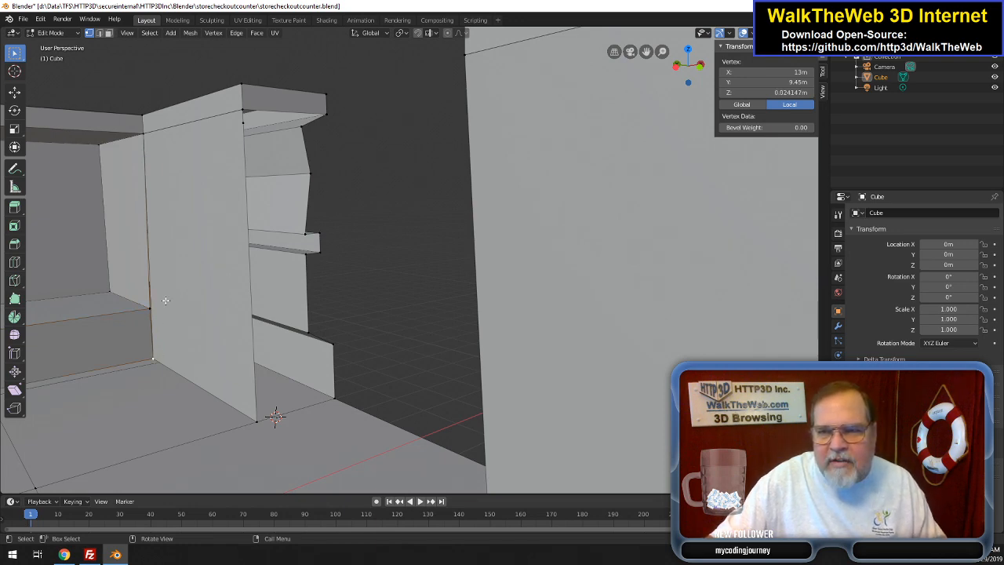
{"action": "left_click", "coordinate": [769, 92]}
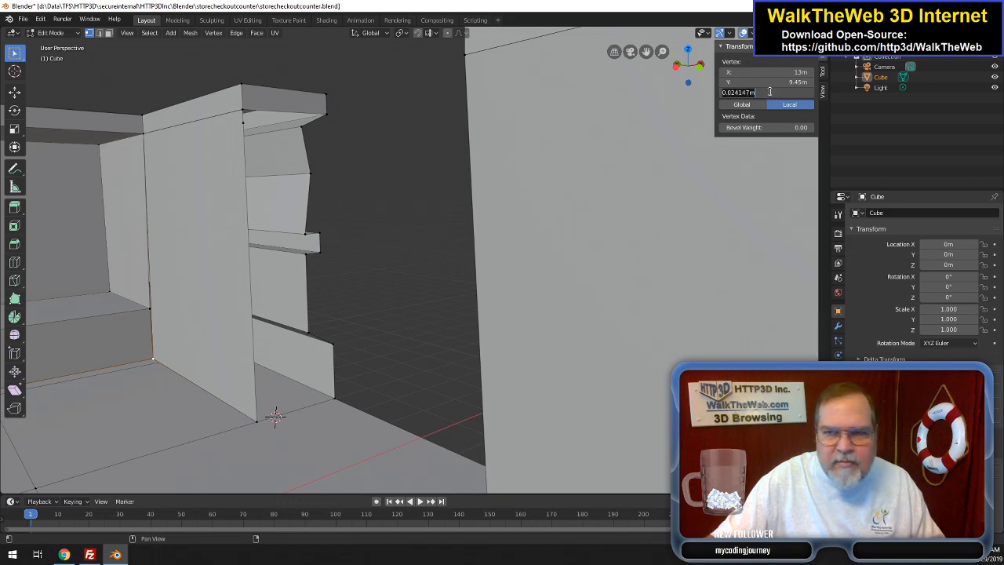
{"action": "type", "text": "0"}
{"action": "key", "text": "Return"}
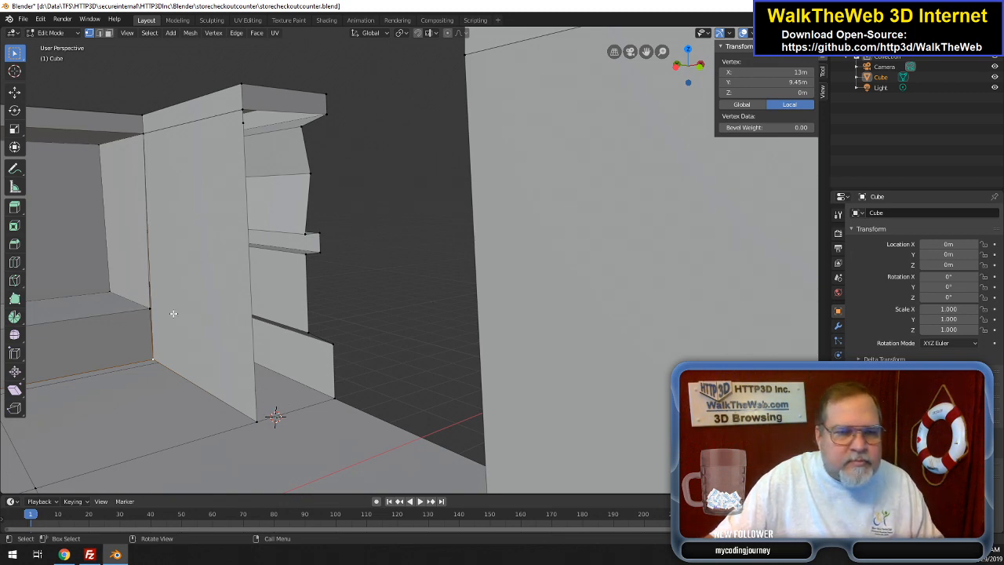
- Enter 13 m as the X coordinate of the rear vertex at ledge height, and check the coordinates of the neighbouring ledge and wall-top vertices
{"action": "left_click", "coordinate": [147, 309]}
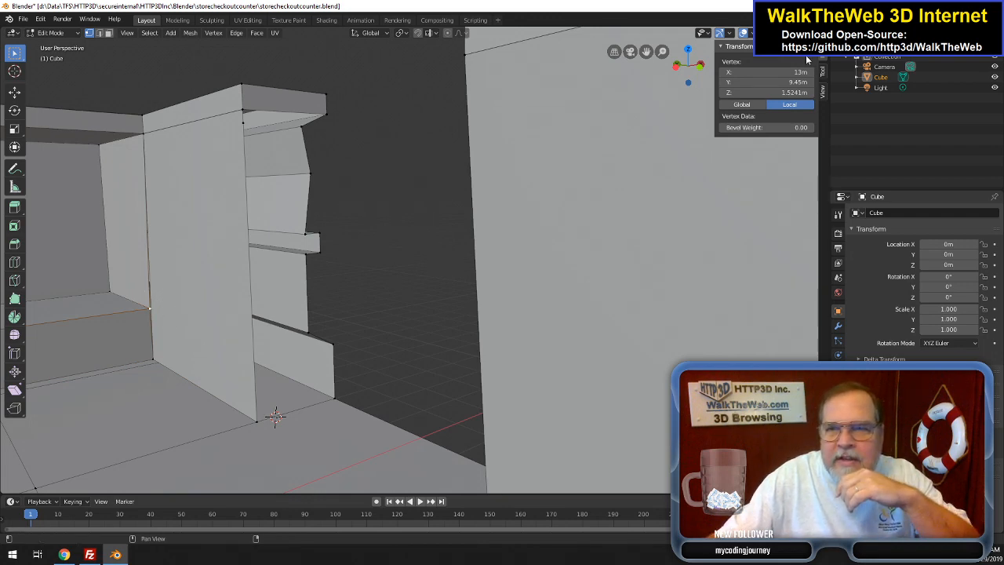
{"action": "left_click", "coordinate": [770, 71]}
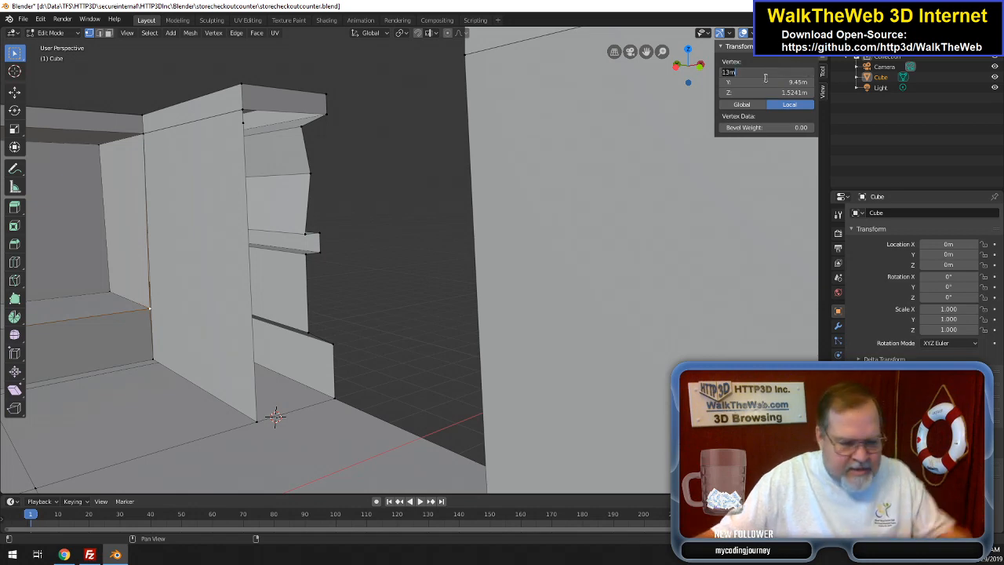
{"action": "type", "text": "13"}
{"action": "key", "text": "Return"}
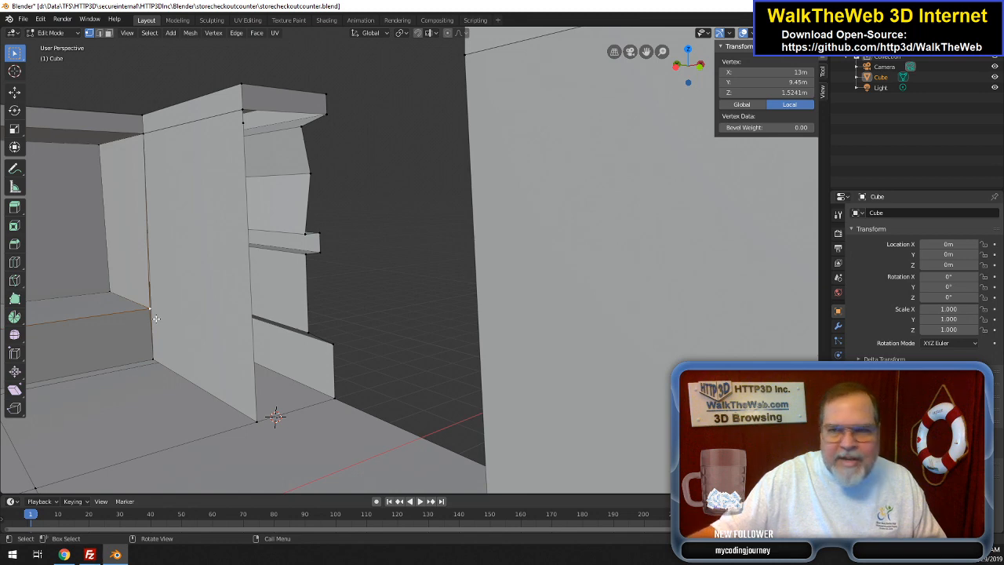
{"action": "left_click", "coordinate": [107, 293]}
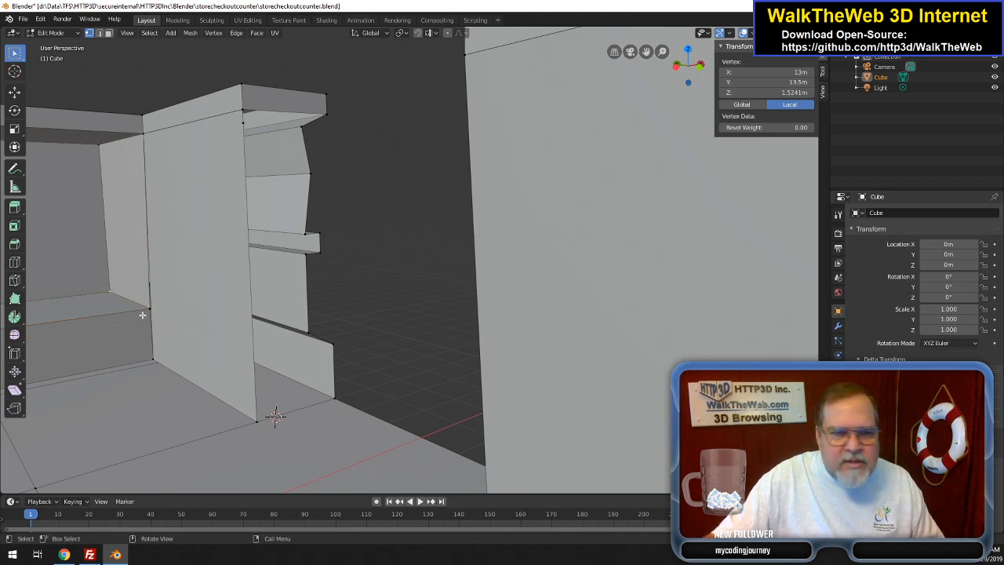
{"action": "left_click", "coordinate": [150, 140]}
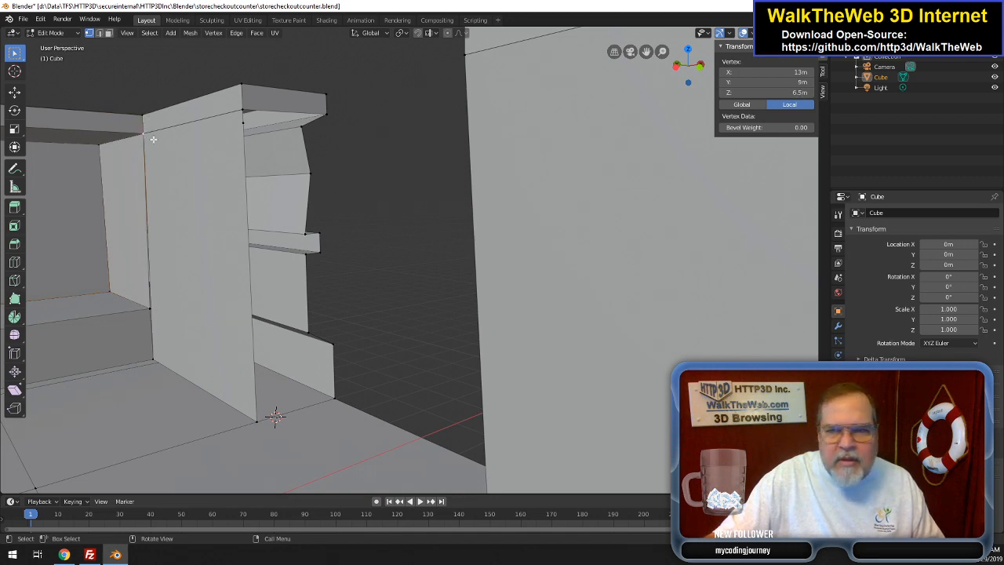
- Switch to wireframe shading and examine the vertices and edges around the inner side wall and its rear corner from several angles
{"action": "key", "text": "z"}
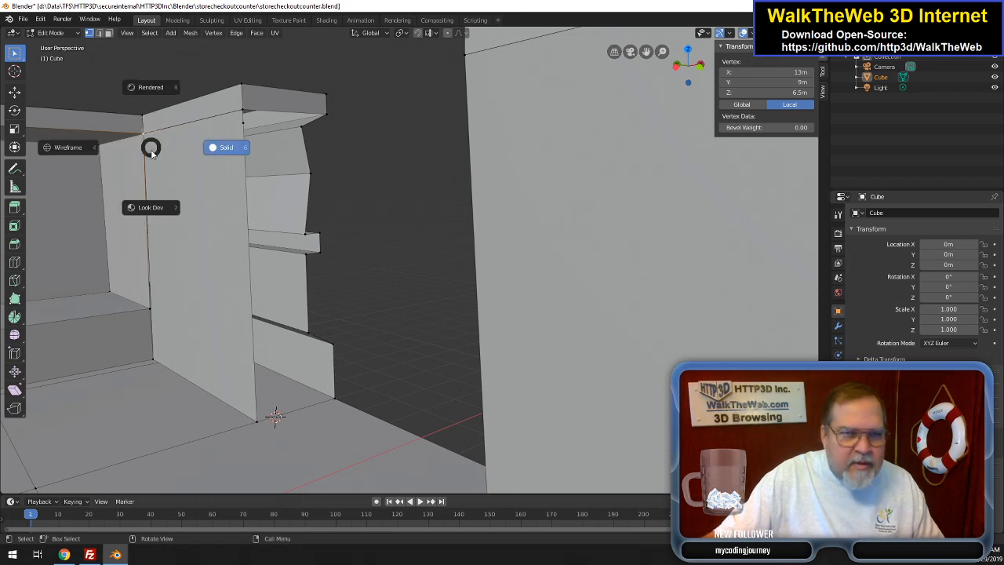
{"action": "left_click", "coordinate": [84, 143]}
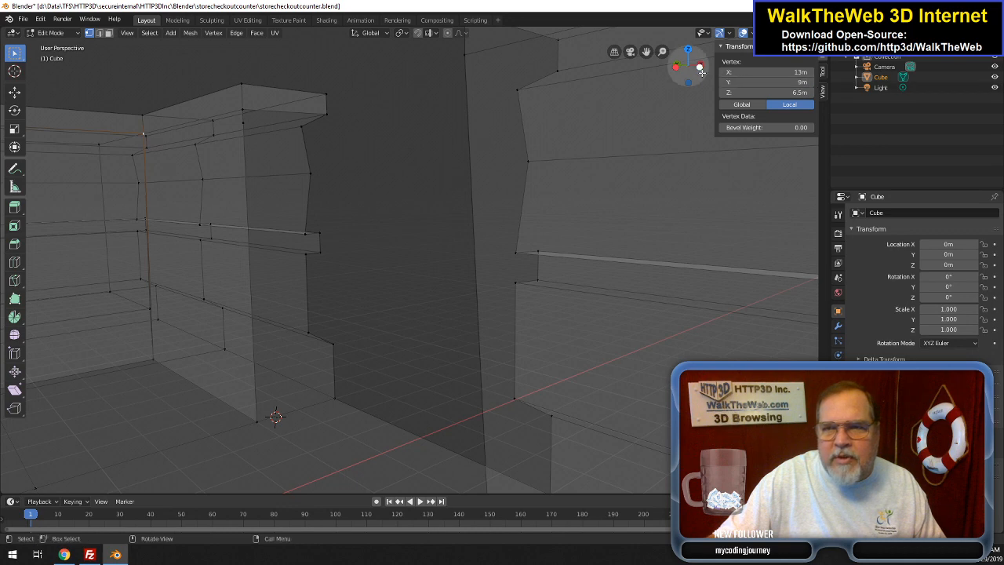
{"action": "left_click_drag", "start_coordinate": [688, 82], "coordinate": [650, 67]}
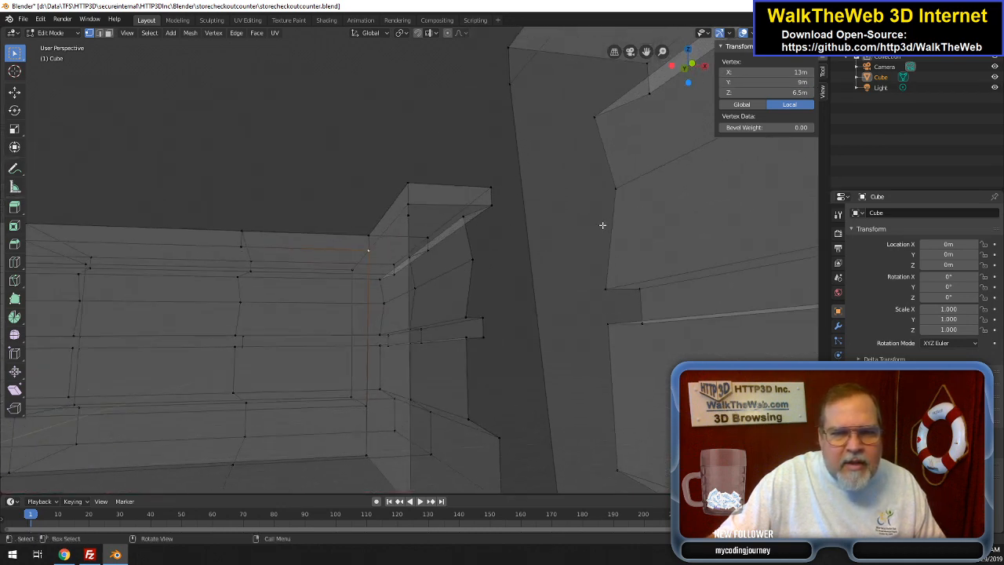
{"action": "scroll", "coordinate": [555, 229], "scroll_direction": "up", "scroll_amount": 3}
{"action": "scroll", "coordinate": [555, 228], "scroll_direction": "up", "scroll_amount": 3}
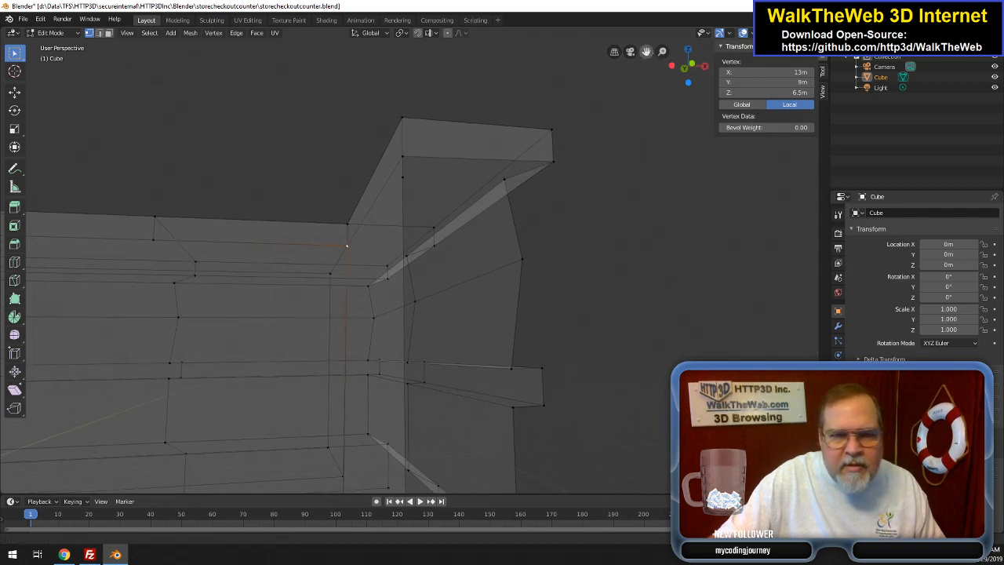
{"action": "left_click_drag", "start_coordinate": [691, 67], "coordinate": [688, 68]}
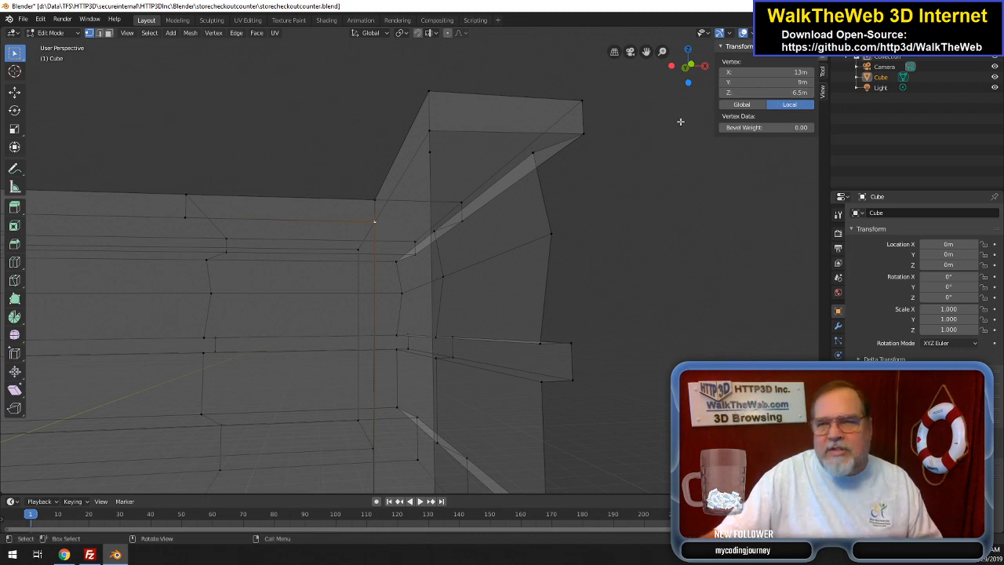
{"action": "left_click", "coordinate": [688, 81]}
{"action": "left_click_drag", "start_coordinate": [696, 89], "coordinate": [556, 181]}
{"action": "scroll", "coordinate": [400, 272], "scroll_direction": "down", "scroll_amount": 8}
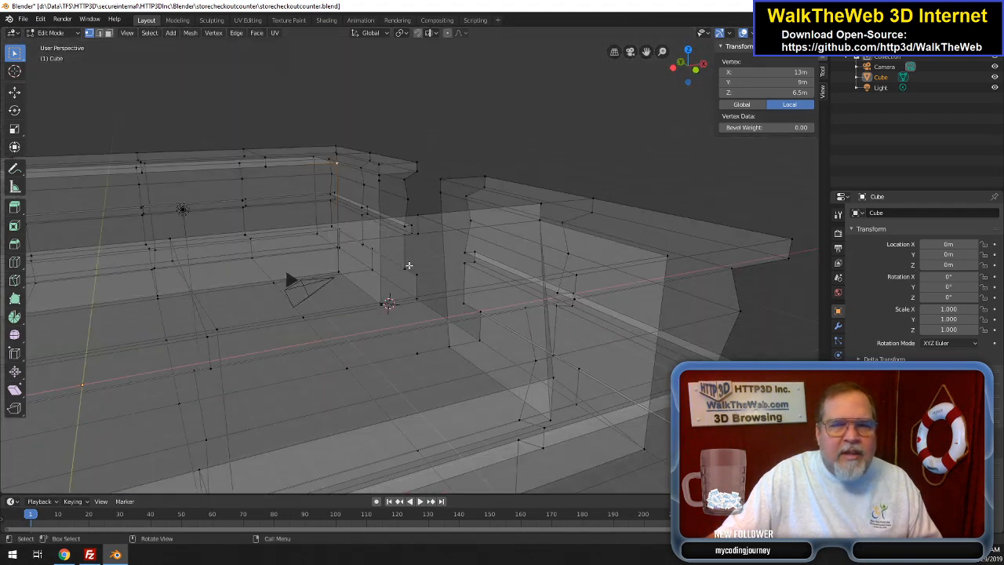
{"action": "left_click_drag", "start_coordinate": [646, 51], "coordinate": [560, 170]}
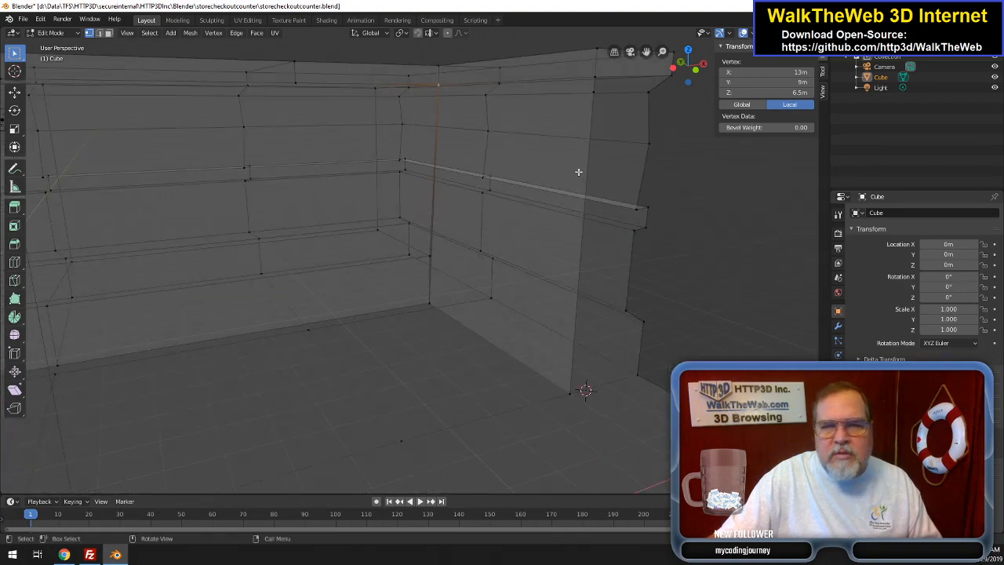
{"action": "left_click_drag", "start_coordinate": [683, 62], "coordinate": [659, 87]}
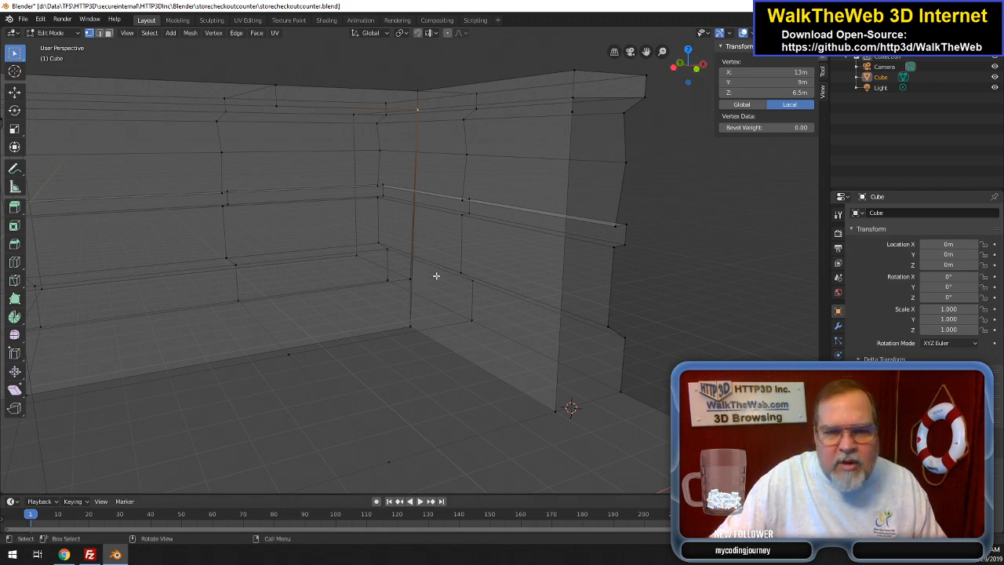
{"action": "key", "text": "z"}
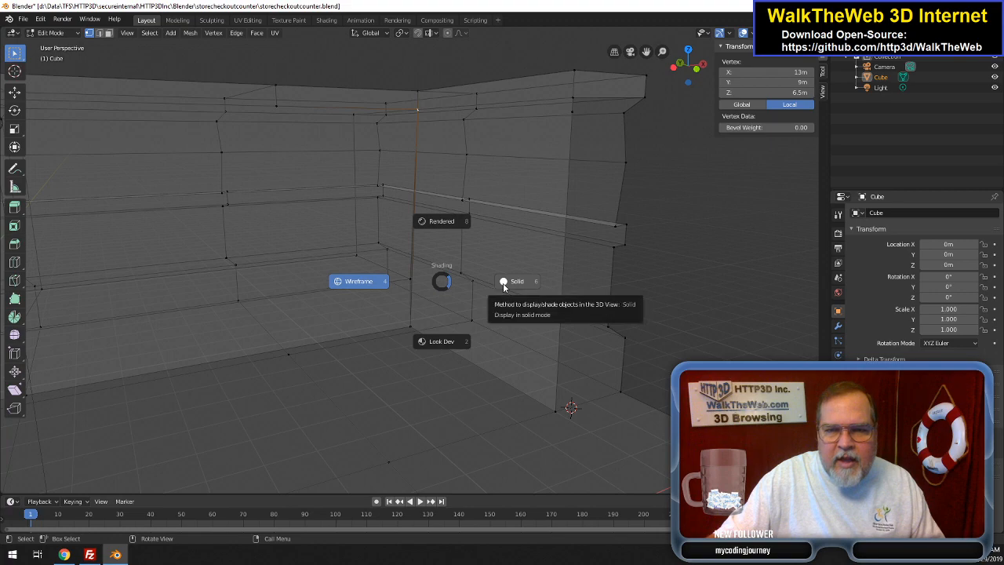
{"action": "key", "text": "Escape"}
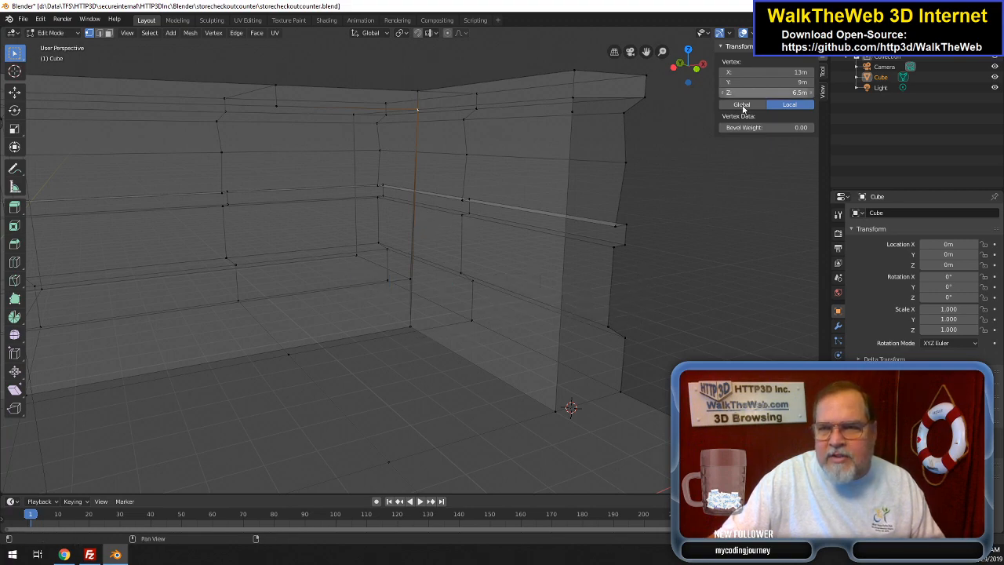
- Set the X coordinate of the opposite inner side wall's bottom front vertex to 13 m, and select that wall's bottom rear corner vertex
{"action": "mouse_move", "coordinate": [692, 78]}
{"action": "left_mouse_down"}
{"action": "mouse_move", "coordinate": [718, 79]}
{"action": "mouse_move", "coordinate": [608, 85]}
{"action": "mouse_move", "coordinate": [580, 118]}
{"action": "mouse_move", "coordinate": [571, 113]}
{"action": "left_mouse_up"}
{"action": "left_click", "coordinate": [201, 440]}
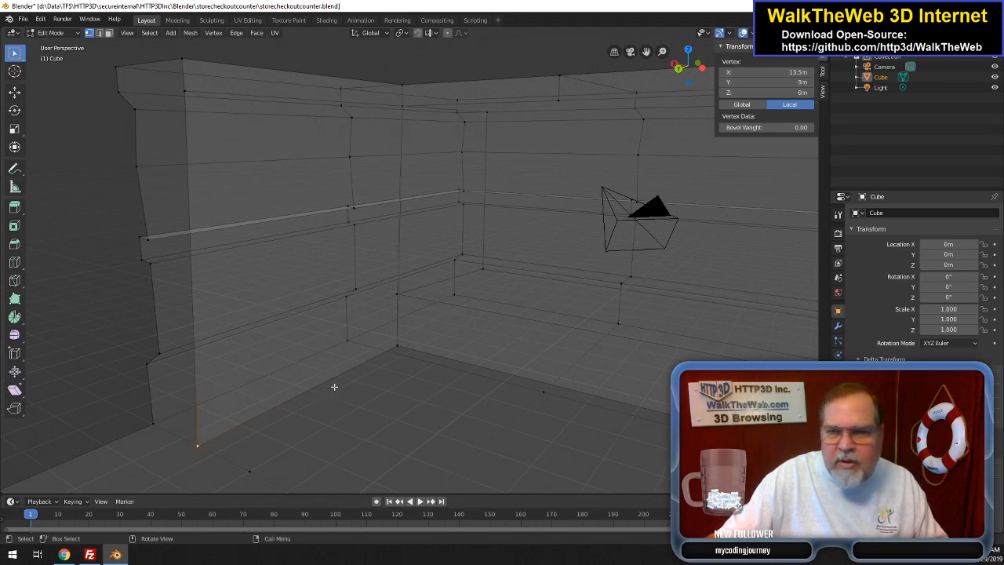
{"action": "left_click", "coordinate": [785, 72]}
{"action": "type", "text": "1"}
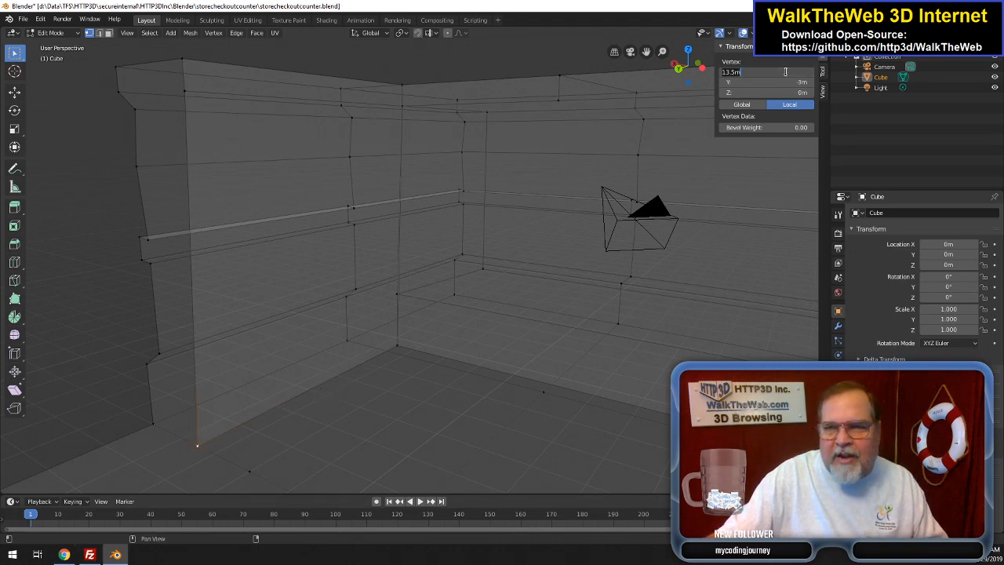
{"action": "type", "text": "3"}
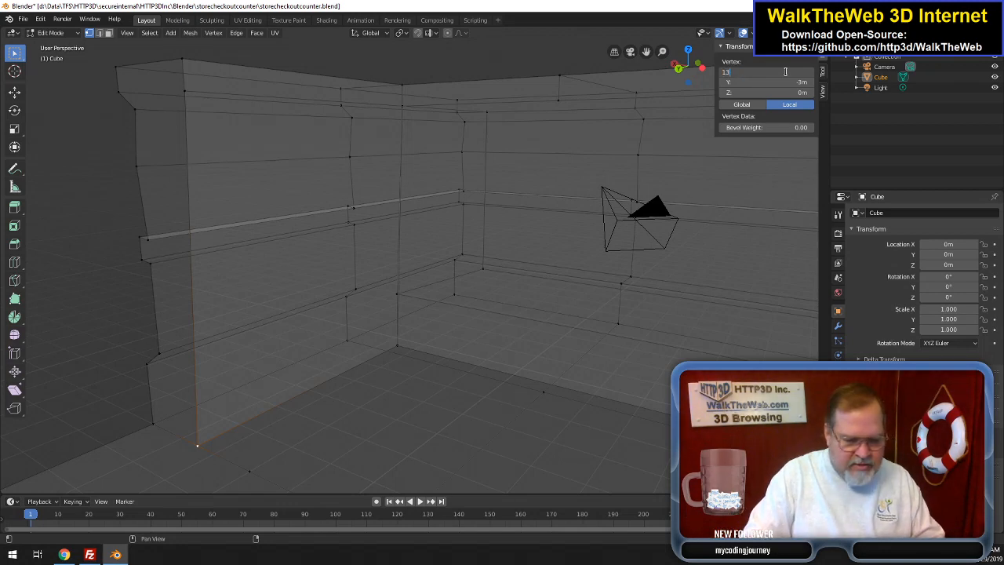
{"action": "key", "text": "Return"}
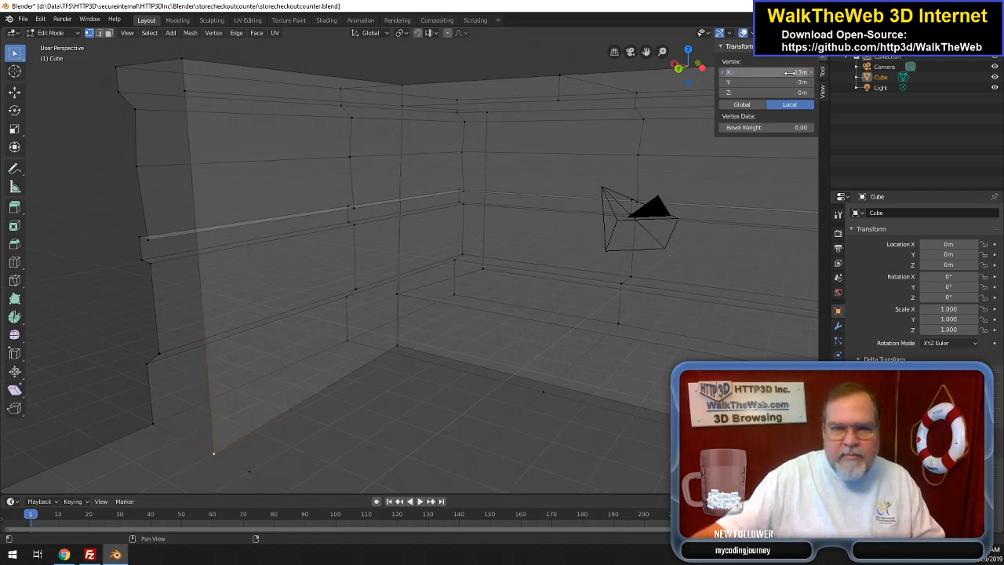
{"action": "left_click", "coordinate": [398, 344]}
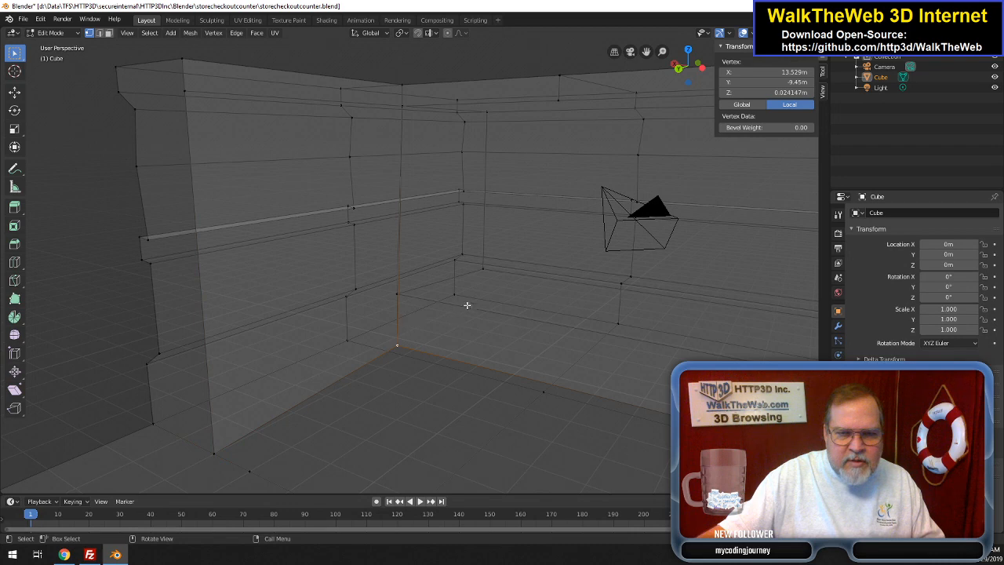
- Set the X coordinate of the inner corner's floor vertex and the vertex directly above it to 13 m
{"action": "left_click", "coordinate": [775, 72]}
{"action": "type", "text": "13"}
{"action": "key", "text": "Return"}
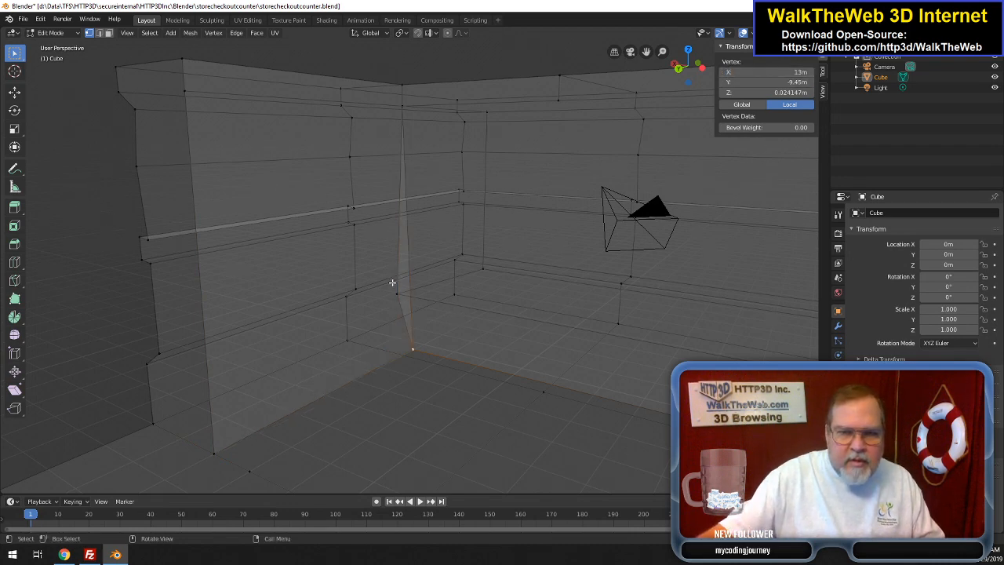
{"action": "left_click", "coordinate": [393, 290]}
{"action": "left_click", "coordinate": [753, 73]}
{"action": "key", "text": "Return"}
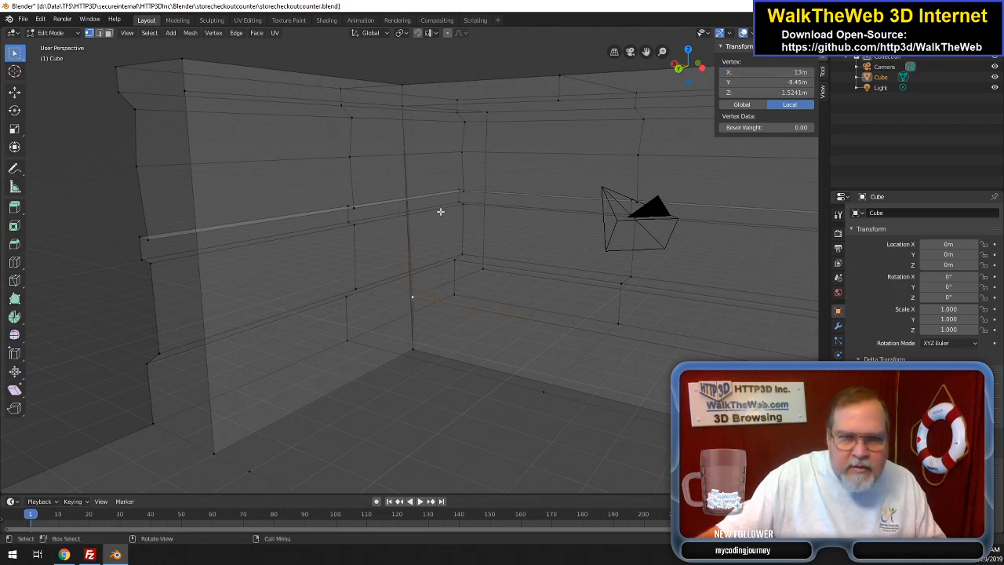
- Check the coordinates of the top, lower and floor vertices along the inner corner and the front wall's end edge
{"action": "left_click", "coordinate": [405, 102]}
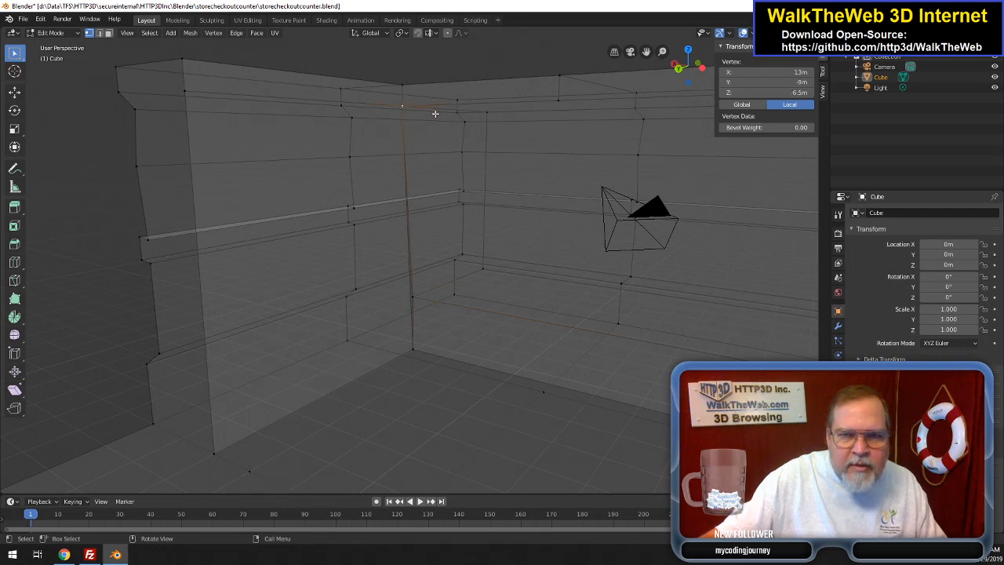
{"action": "left_click", "coordinate": [403, 85]}
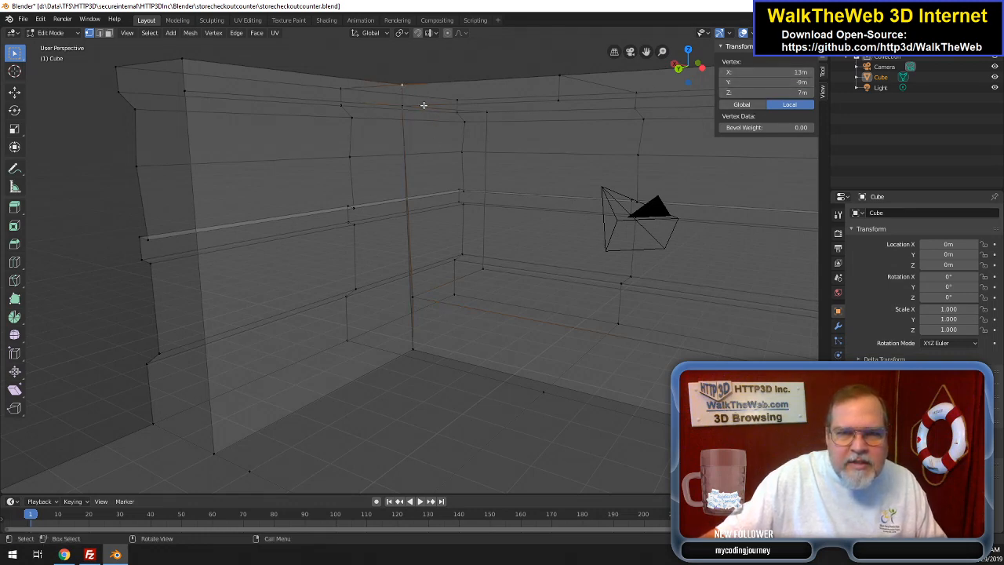
{"action": "left_click", "coordinate": [197, 66]}
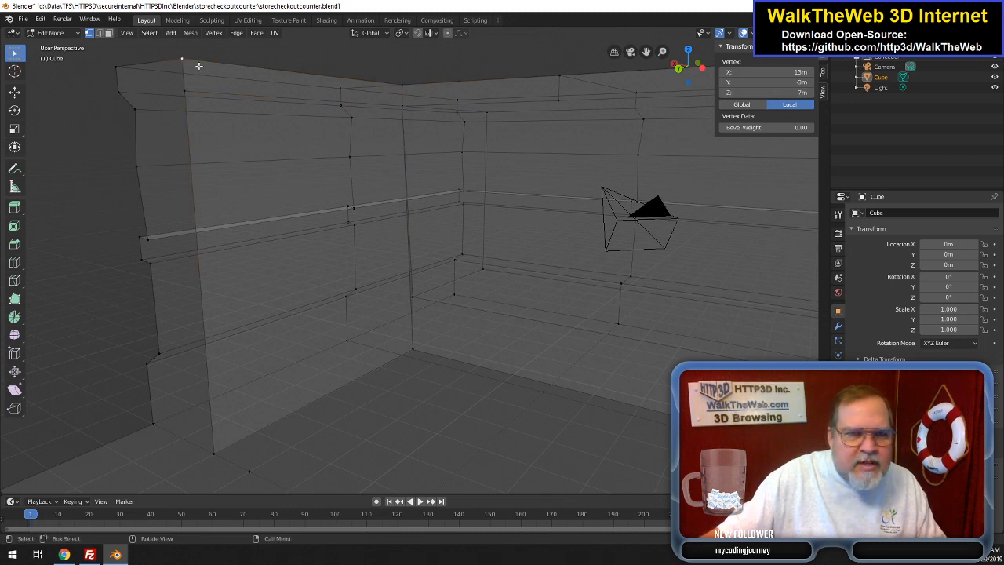
{"action": "left_click", "coordinate": [213, 444]}
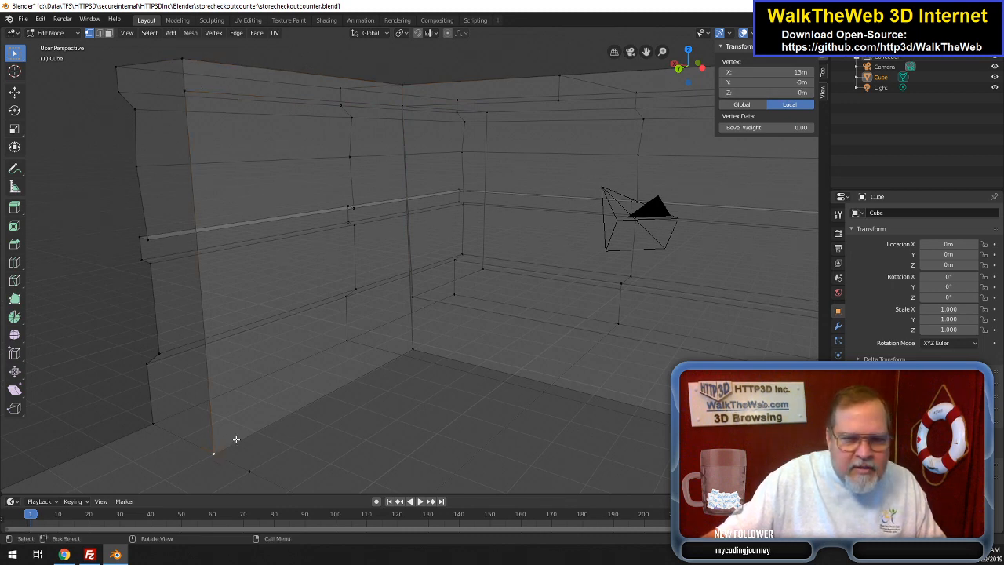
{"action": "left_click", "coordinate": [419, 301]}
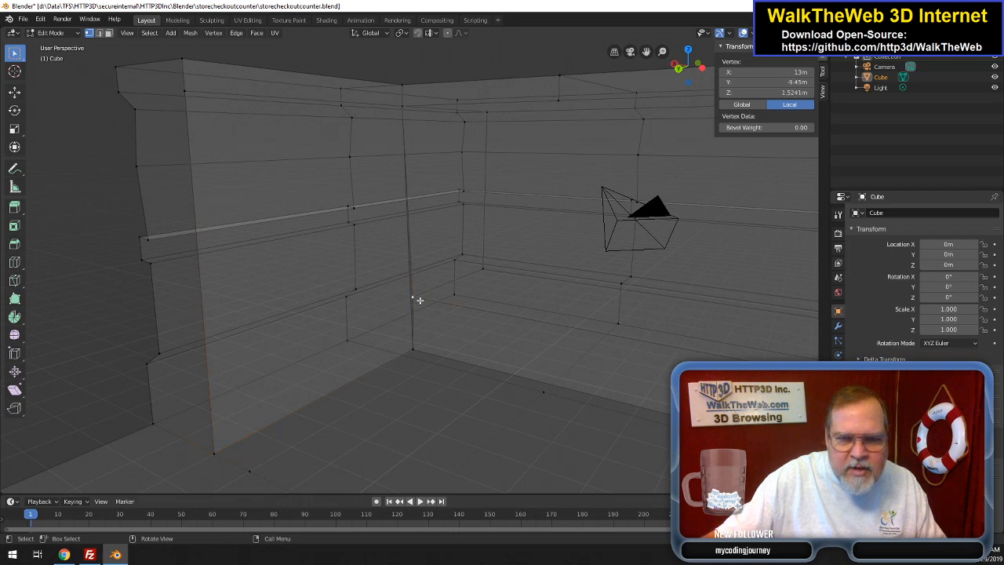
{"action": "left_click", "coordinate": [416, 346]}
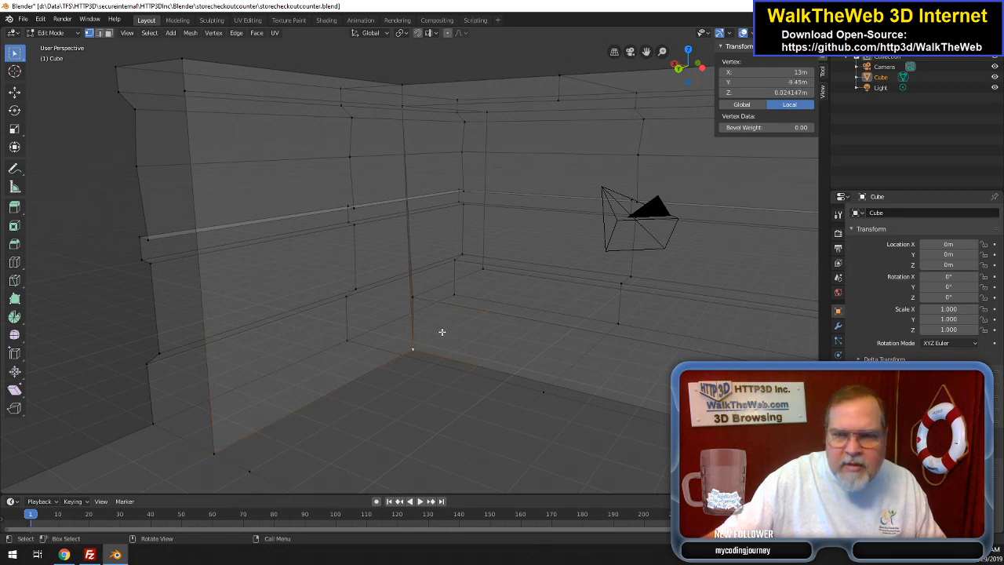
- Set X to 13 m for the lower and upper vertices of the vertical edge just behind the inner corner
{"action": "left_click", "coordinate": [482, 272]}
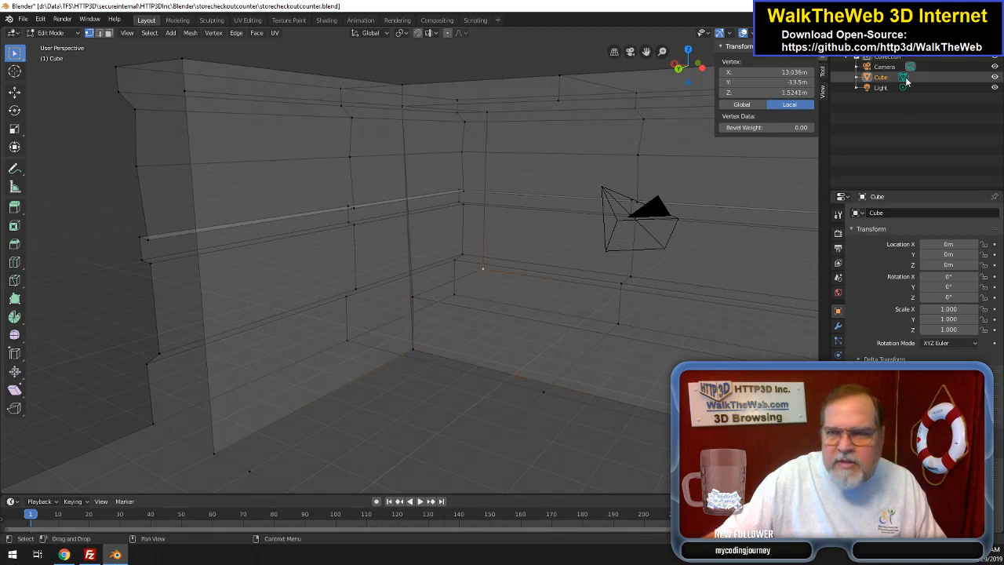
{"action": "left_click", "coordinate": [793, 74]}
{"action": "type", "text": "13"}
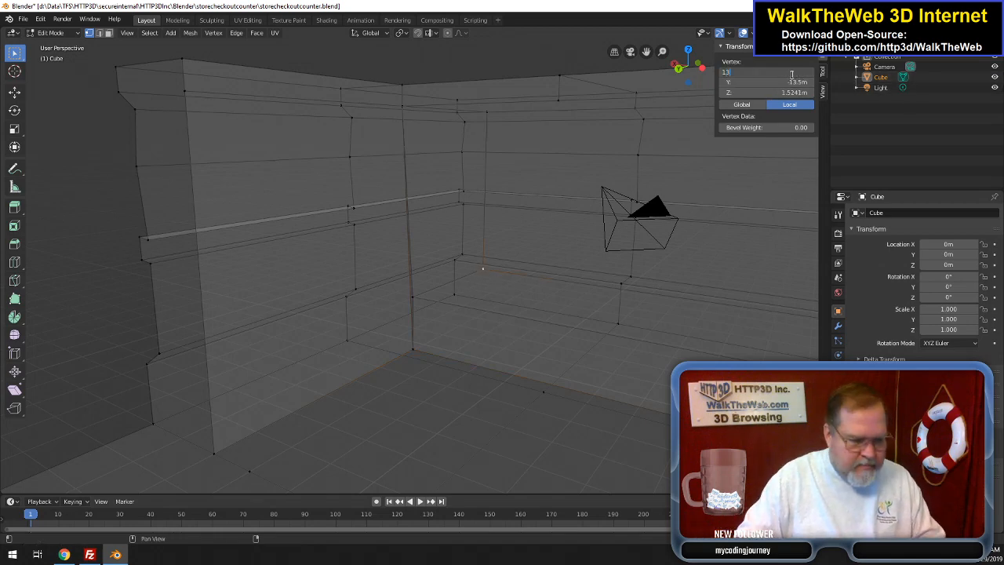
{"action": "key", "text": "Return"}
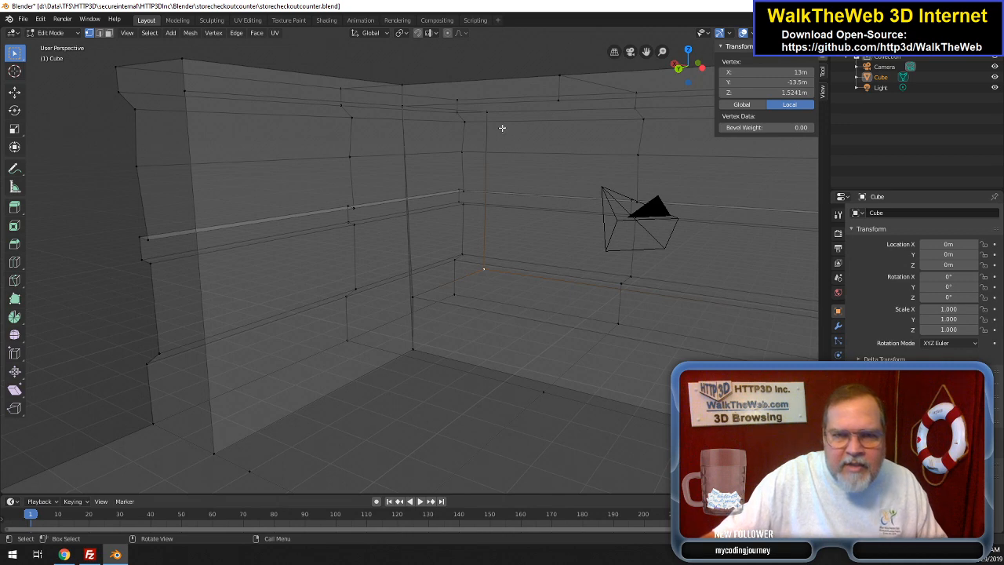
{"action": "left_click", "coordinate": [491, 116]}
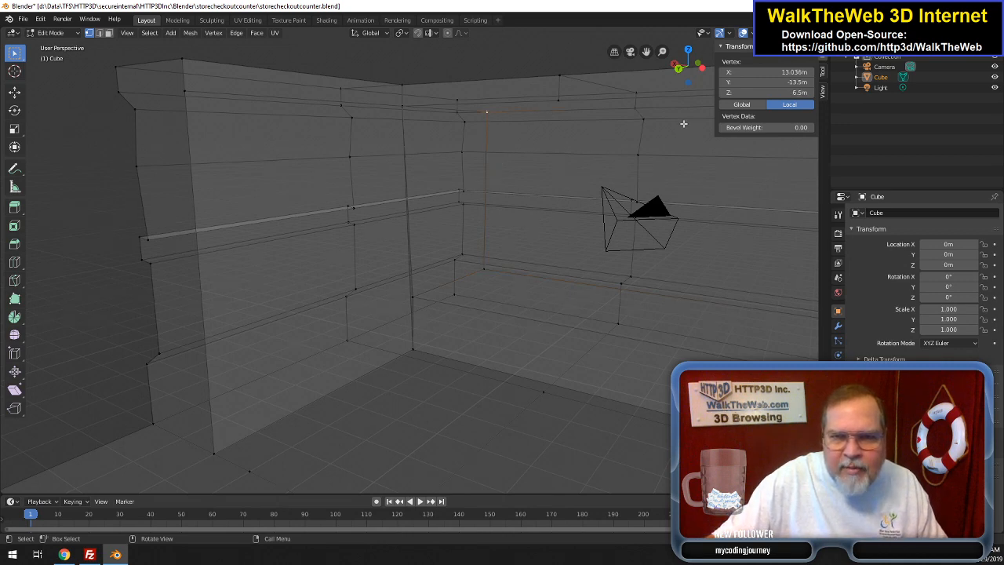
{"action": "left_click", "coordinate": [790, 73]}
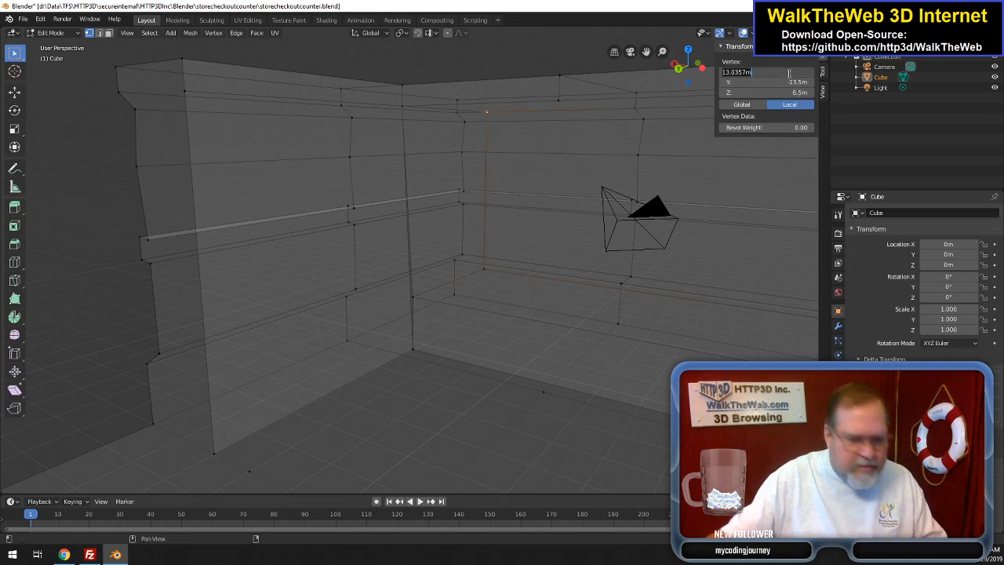
{"action": "type", "text": "13m"}
{"action": "key", "text": "Return"}
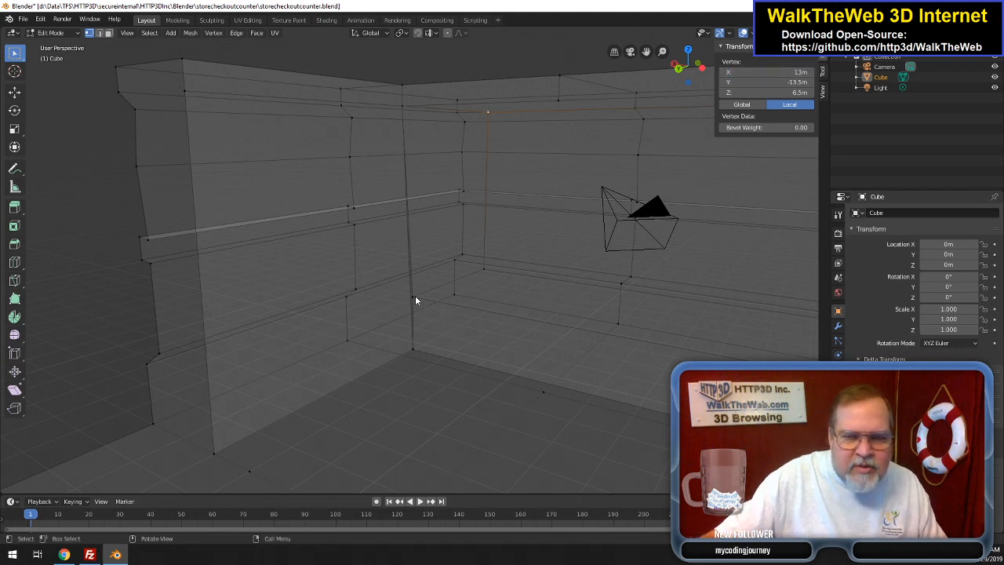
- Compare the corner and front wall vertices, and set the inner corner's floor vertex to Z 0 m
{"action": "left_click", "coordinate": [398, 110]}
{"action": "left_click", "coordinate": [407, 351]}
{"action": "left_click", "coordinate": [398, 105]}
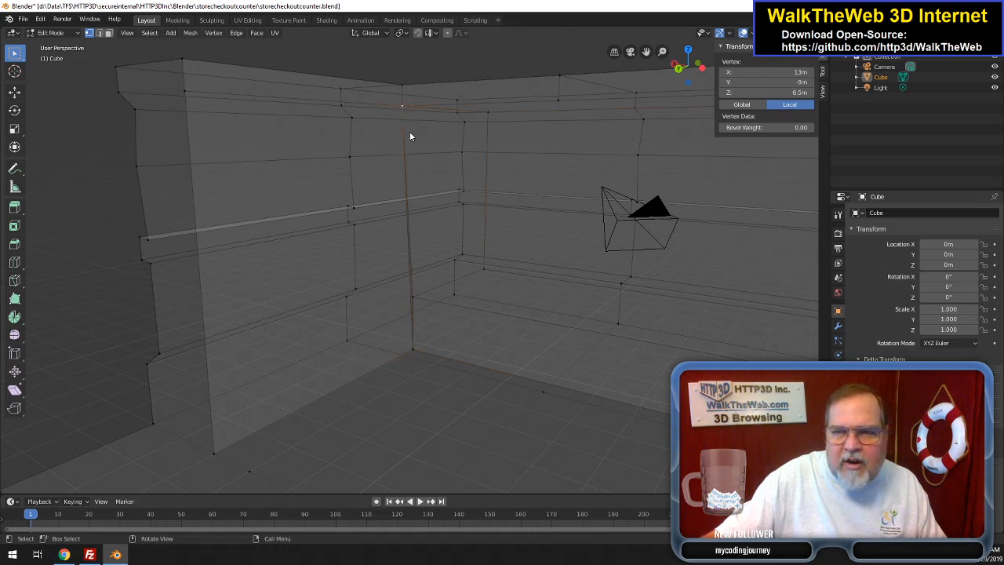
{"action": "left_click", "coordinate": [408, 352]}
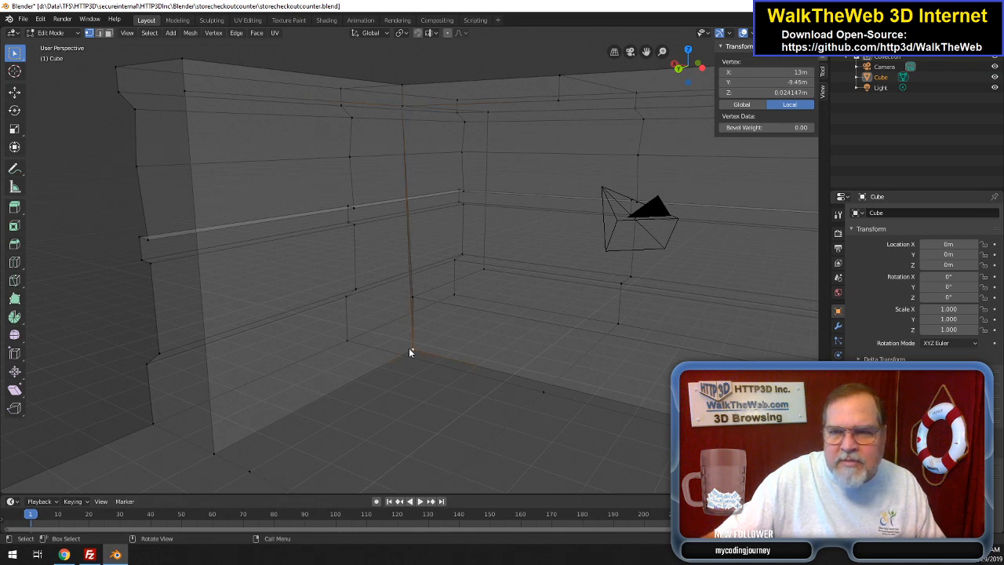
{"action": "left_click", "coordinate": [223, 437]}
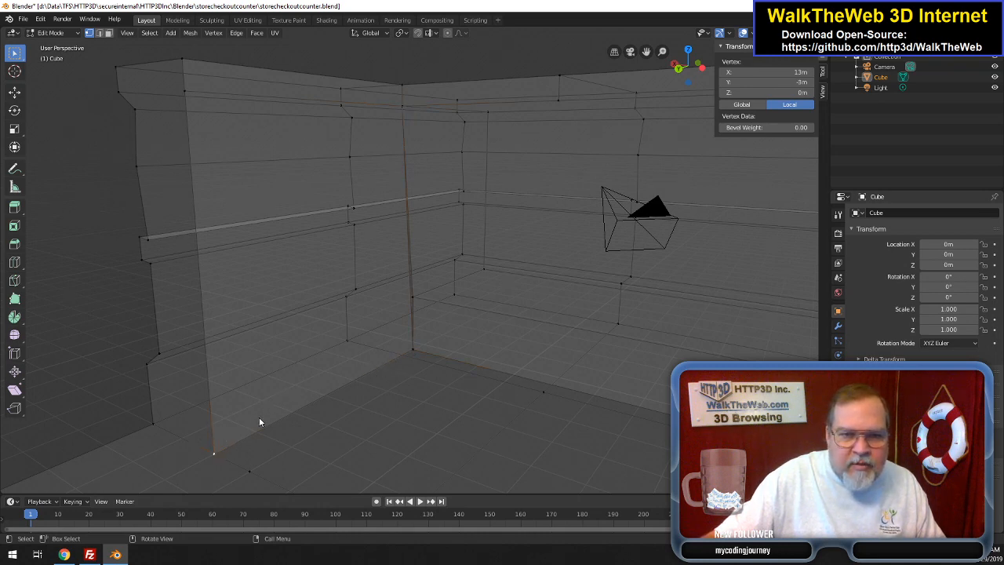
{"action": "left_click", "coordinate": [402, 352]}
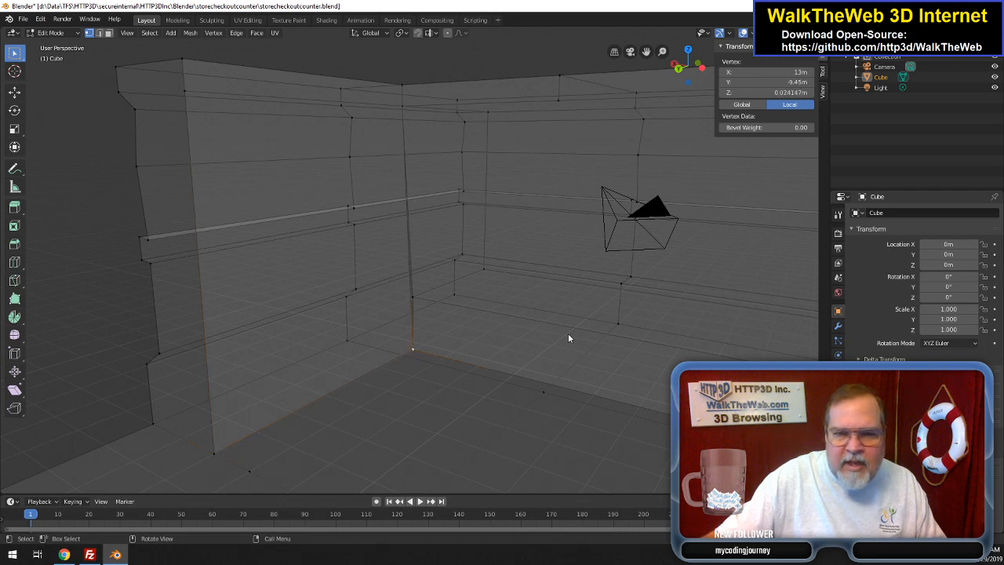
{"action": "left_click", "coordinate": [781, 96]}
{"action": "type", "text": "0"}
{"action": "key", "text": "Return"}
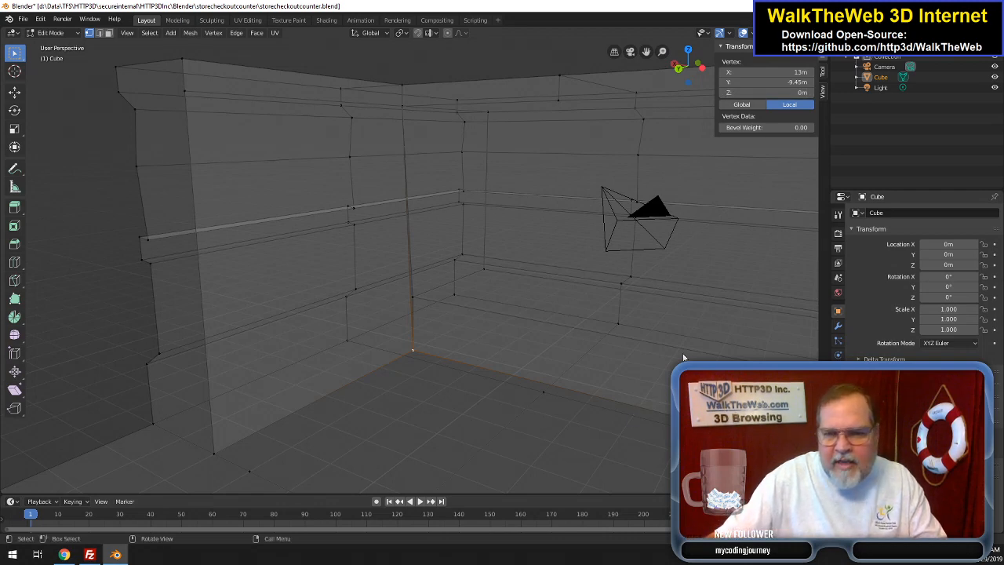
- Set Z to 0 m for the two intermediate floor-line vertices along the adjoining long wall
{"action": "left_click_drag", "start_coordinate": [700, 68], "coordinate": [808, 68]}
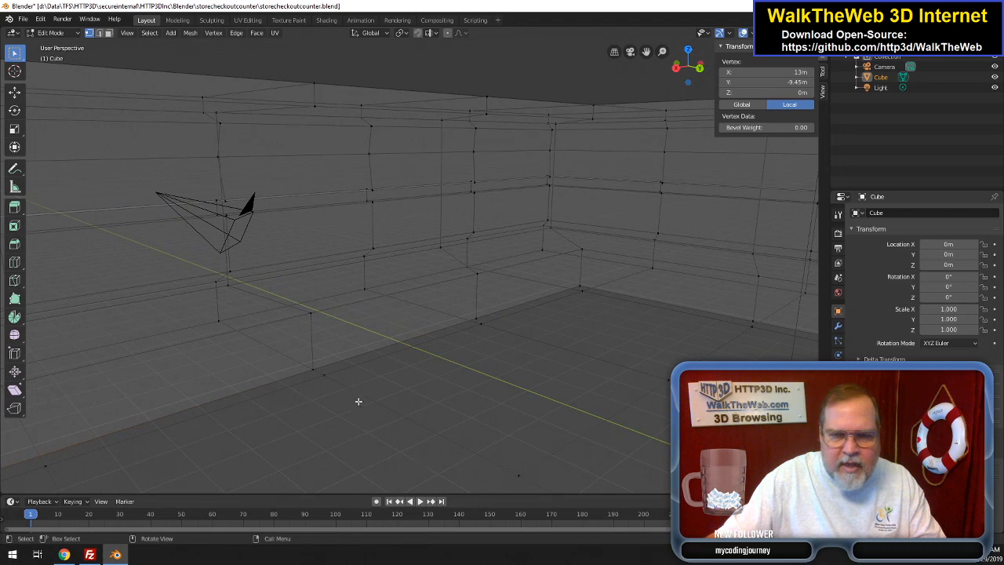
{"action": "left_click", "coordinate": [314, 367]}
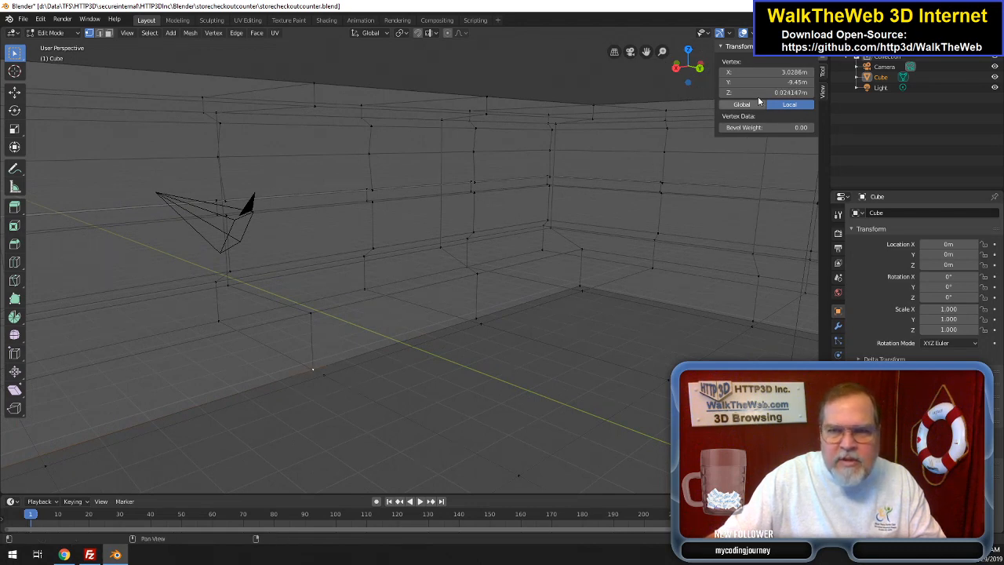
{"action": "left_click", "coordinate": [754, 92]}
{"action": "type", "text": "9"}
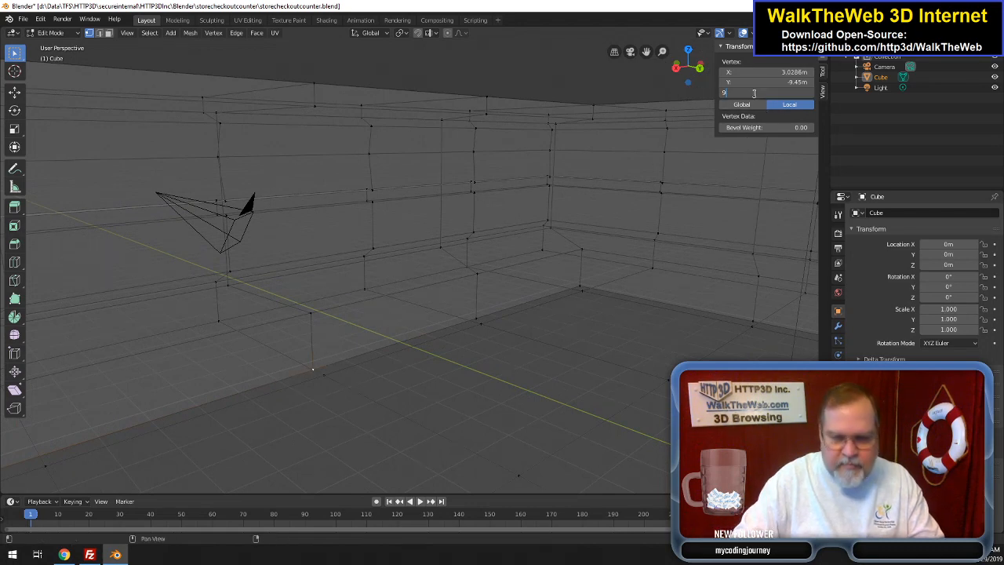
{"action": "key", "text": "Return"}
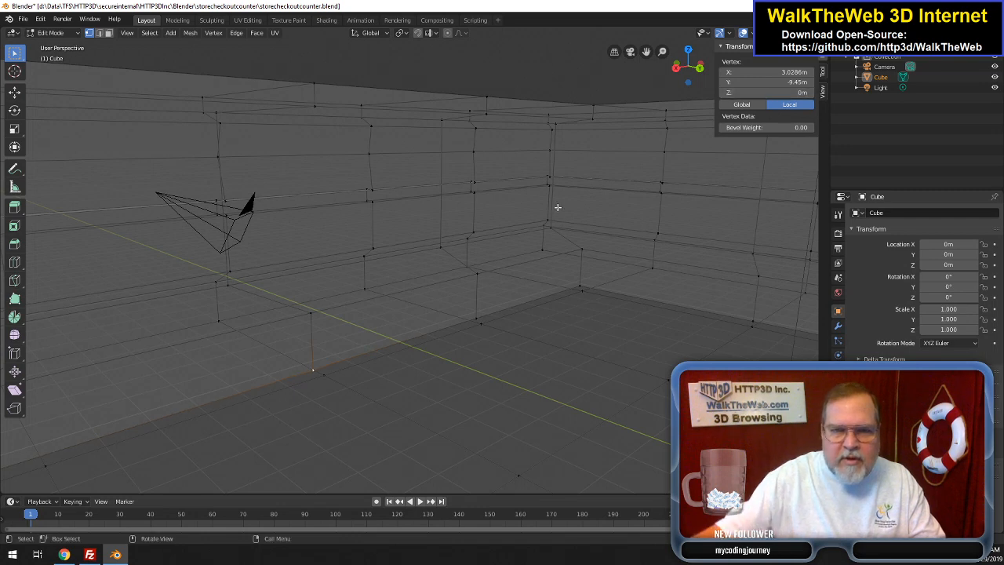
{"action": "left_click", "coordinate": [476, 316]}
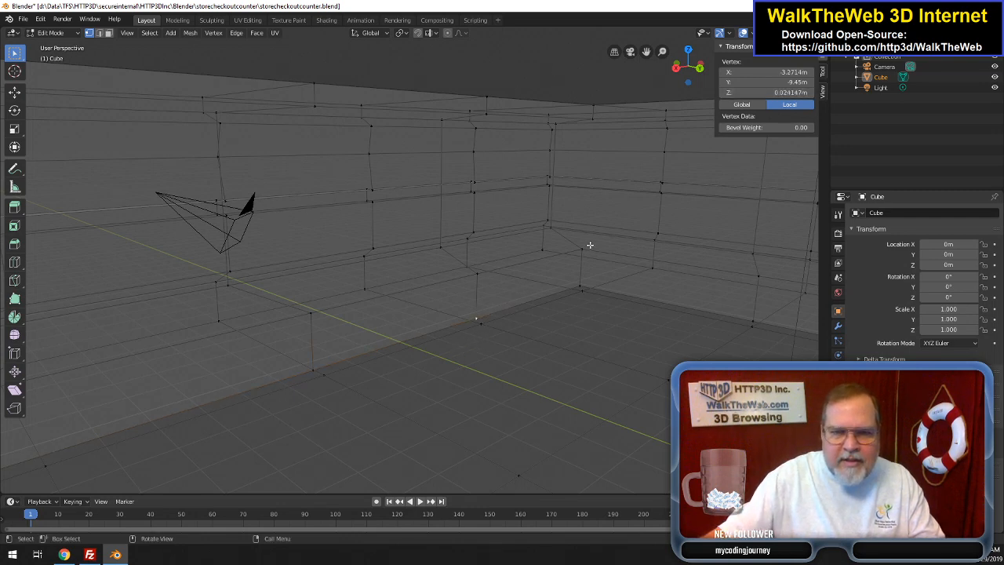
{"action": "left_click", "coordinate": [784, 93]}
{"action": "type", "text": "0"}
{"action": "key", "text": "Return"}
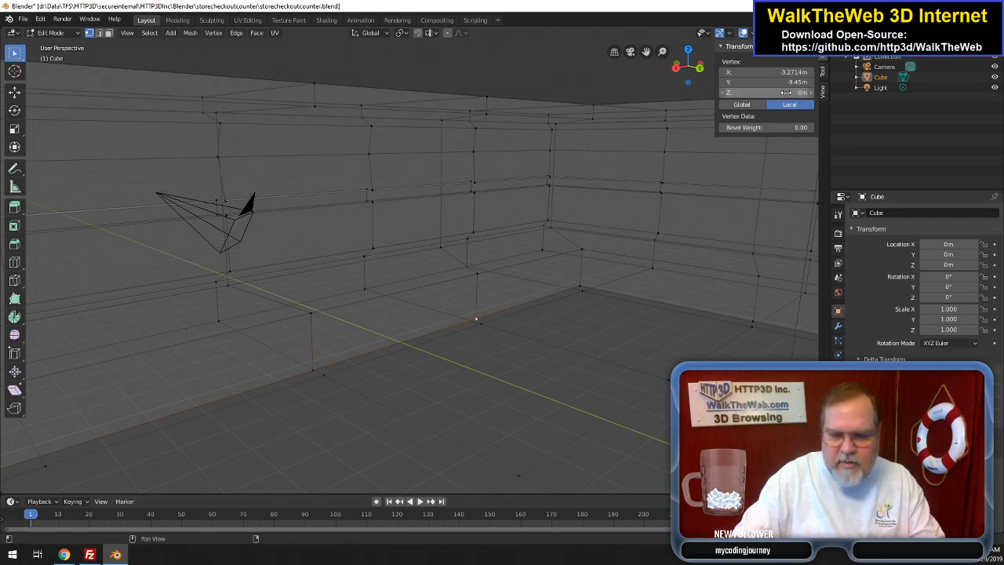
- Set Z to 0 m for the far corner's floor vertex and the first floor-line vertex along the end wall
{"action": "left_click", "coordinate": [580, 283]}
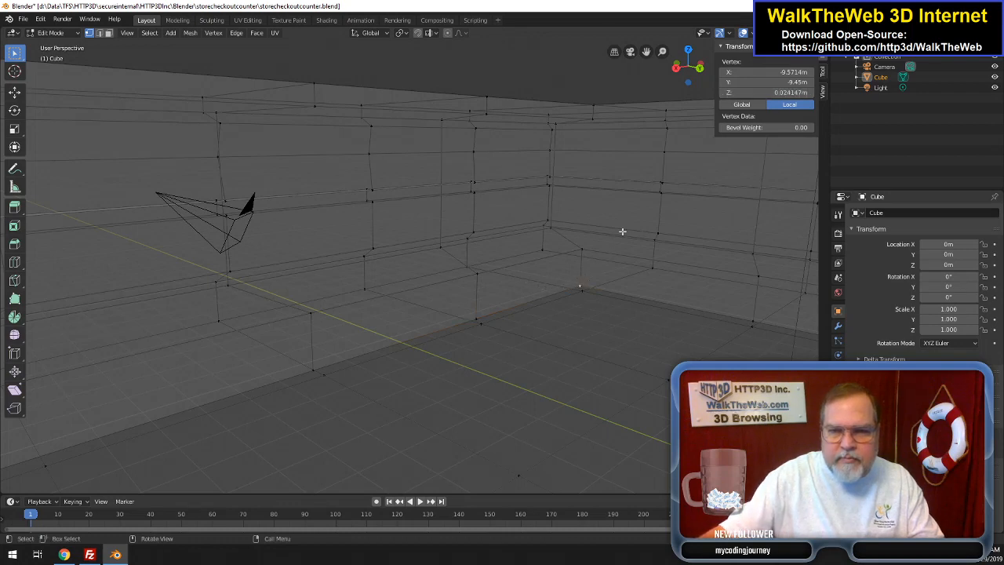
{"action": "left_click", "coordinate": [779, 94]}
{"action": "type", "text": "0"}
{"action": "key", "text": "Return"}
{"action": "left_click", "coordinate": [754, 319]}
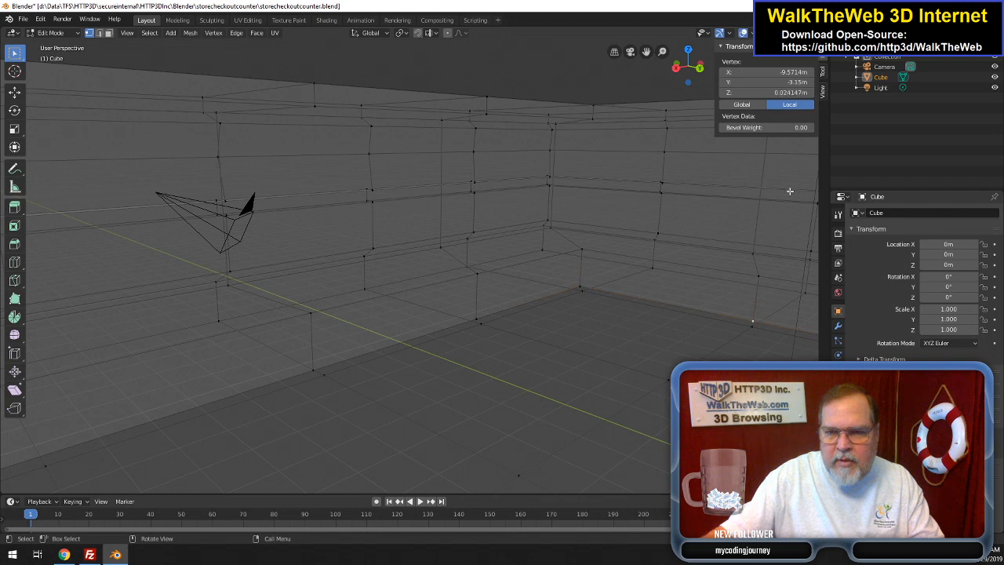
{"action": "left_click", "coordinate": [779, 94]}
{"action": "type", "text": "0"}
{"action": "key", "text": "Return"}
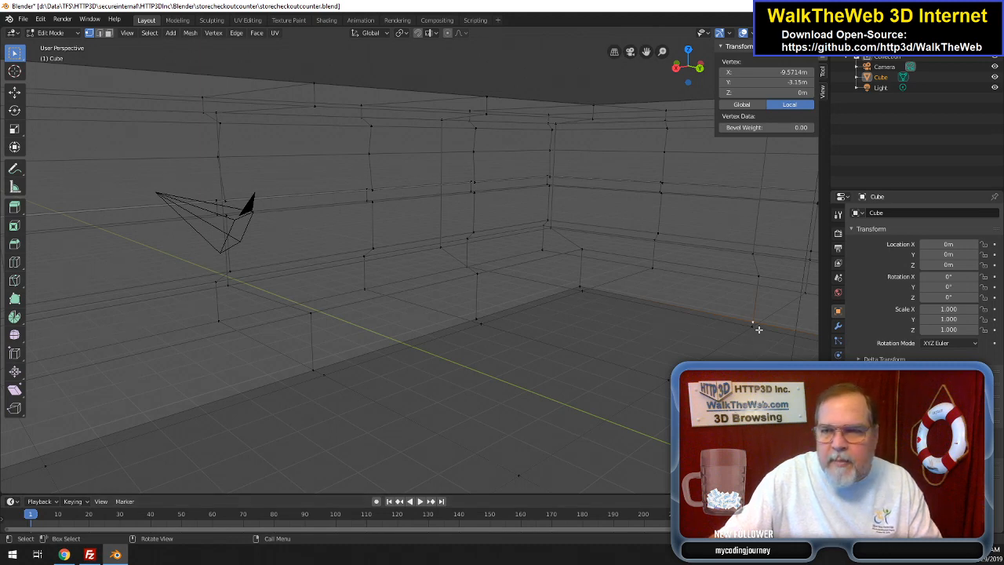
- Set Z to 0 m for the end wall's second intermediate floor-line vertex and its other corner's floor vertex
{"action": "left_click_drag", "start_coordinate": [688, 64], "coordinate": [786, 129]}
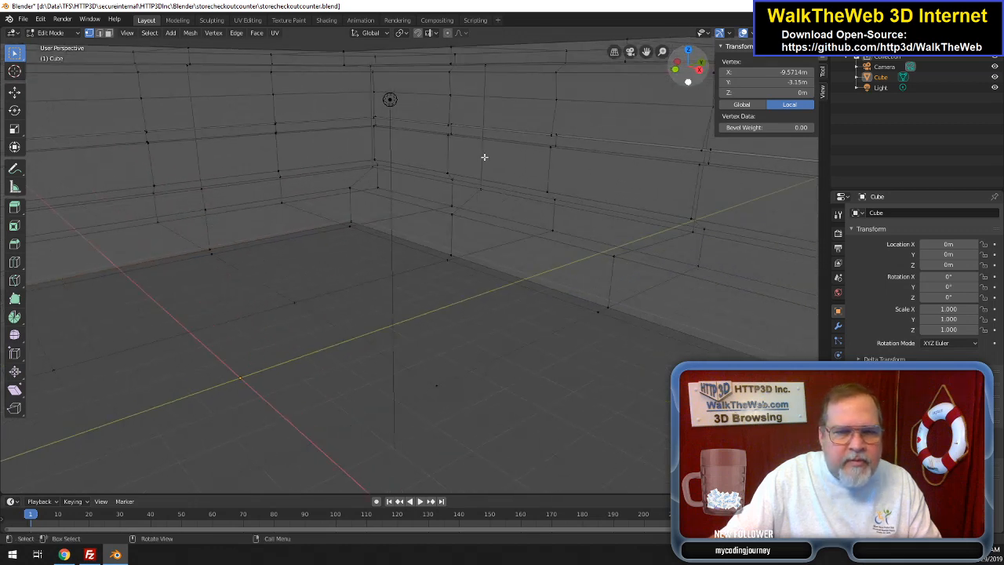
{"action": "left_click", "coordinate": [209, 245]}
{"action": "double_click", "coordinate": [790, 92]}
{"action": "key", "text": "ctrl+a"}
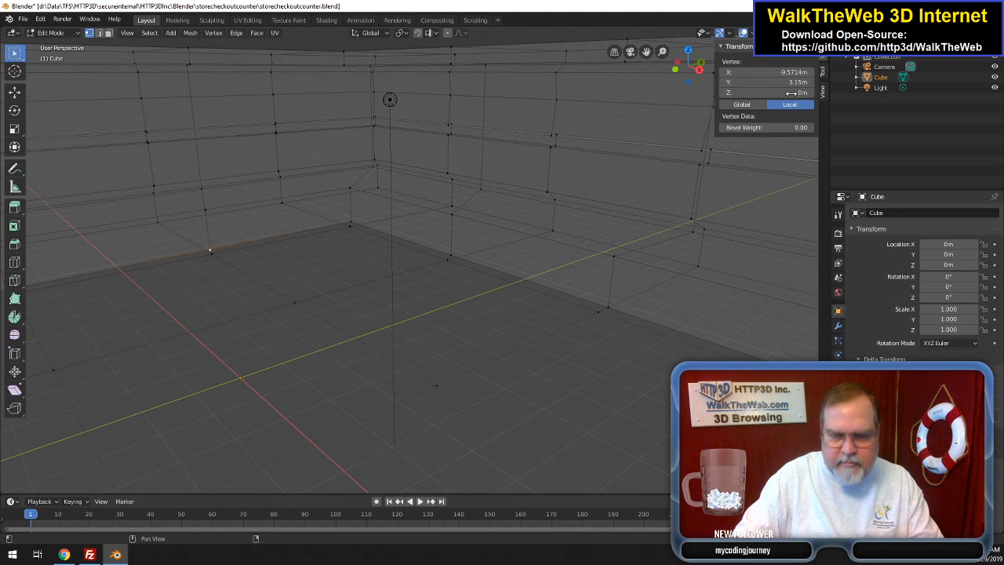
{"action": "type", "text": "0"}
{"action": "key", "text": "Return"}
{"action": "left_click", "coordinate": [351, 222]}
{"action": "double_click", "coordinate": [790, 92]}
{"action": "key", "text": "ctrl+a"}
{"action": "type", "text": "0"}
{"action": "key", "text": "Return"}
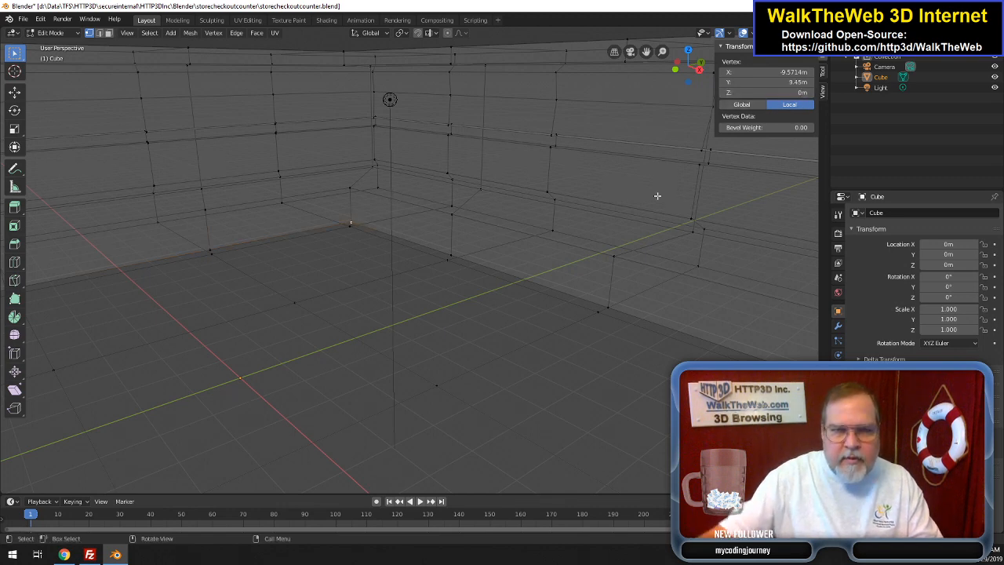
- Set Z to 0 m for the two intermediate floor-line vertices along the opposite long wall
{"action": "left_click", "coordinate": [451, 255]}
{"action": "double_click", "coordinate": [790, 92]}
{"action": "key", "text": "ctrl+a"}
{"action": "type", "text": "0"}
{"action": "key", "text": "Return"}
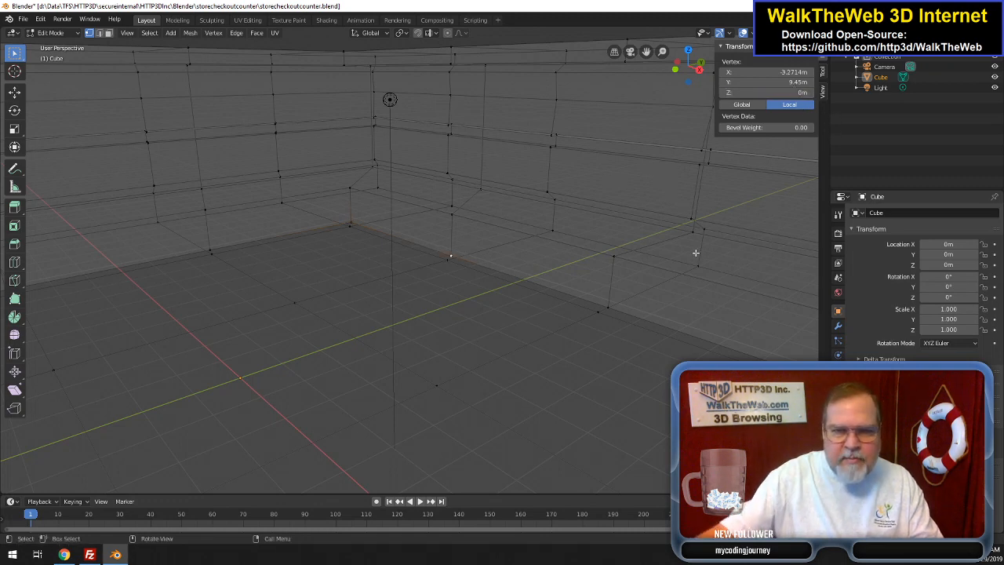
{"action": "left_click", "coordinate": [608, 307]}
{"action": "double_click", "coordinate": [787, 92]}
{"action": "key", "text": "ctrl+a"}
{"action": "type", "text": "0"}
{"action": "key", "text": "Return"}
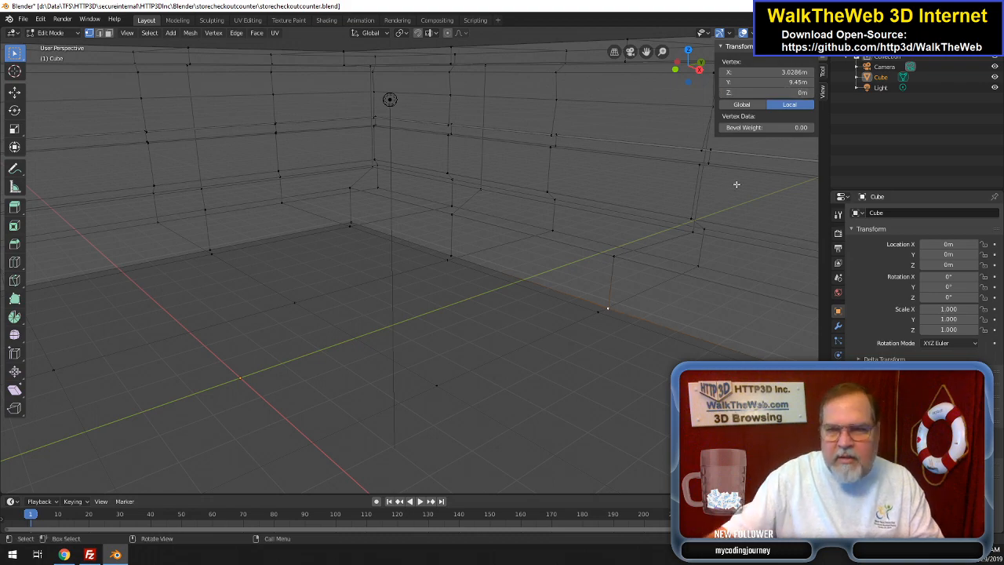
- Select the floor vertex at the front corner of the opposite long wall and check its coordinates
{"action": "left_click_drag", "start_coordinate": [701, 82], "coordinate": [692, 93]}
{"action": "left_click", "coordinate": [573, 276]}
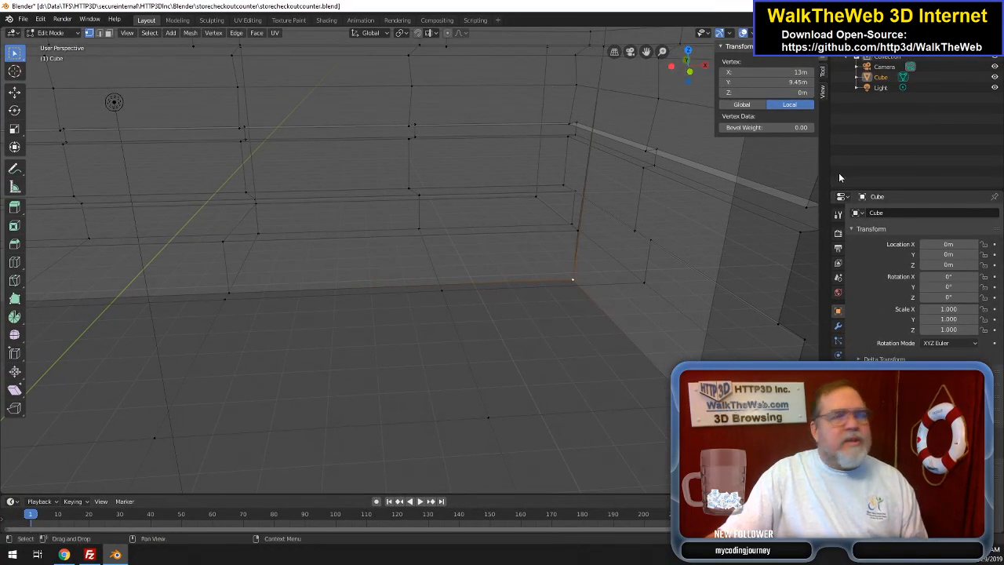
{"action": "left_click_drag", "start_coordinate": [704, 76], "coordinate": [578, 160]}
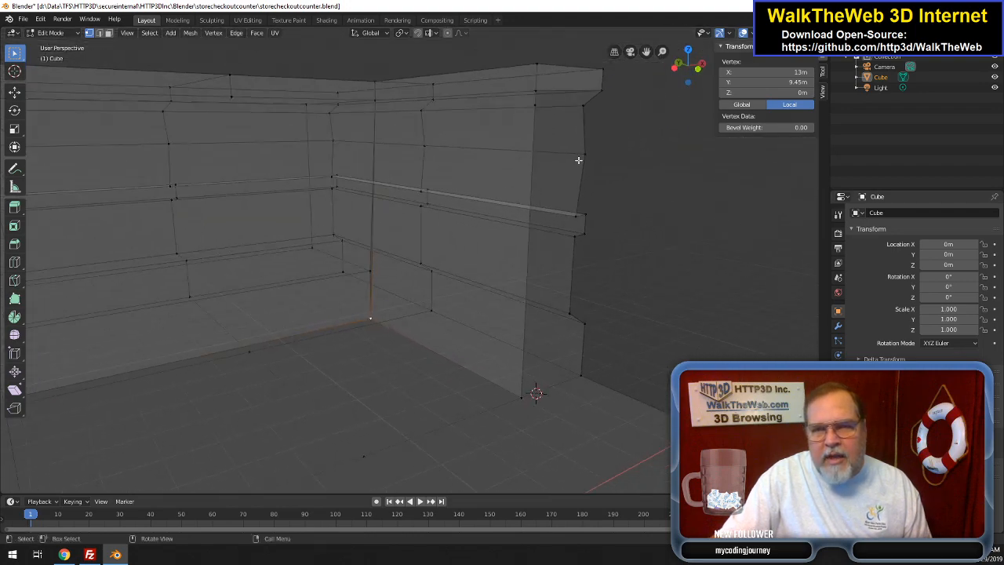
- Fill a face between the four vertices forming the sloped underside of the top overhang at the counter's open end
{"action": "left_click", "coordinate": [534, 105]}
{"action": "left_click", "coordinate": [582, 104]}
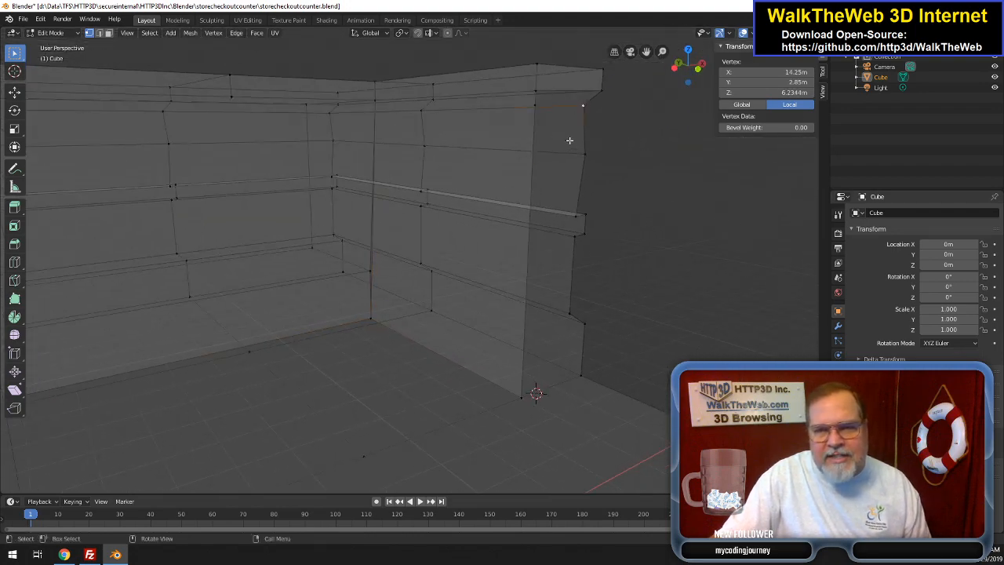
{"action": "left_click", "coordinate": [534, 104], "text": "shift"}
{"action": "left_click", "coordinate": [536, 90], "text": "shift"}
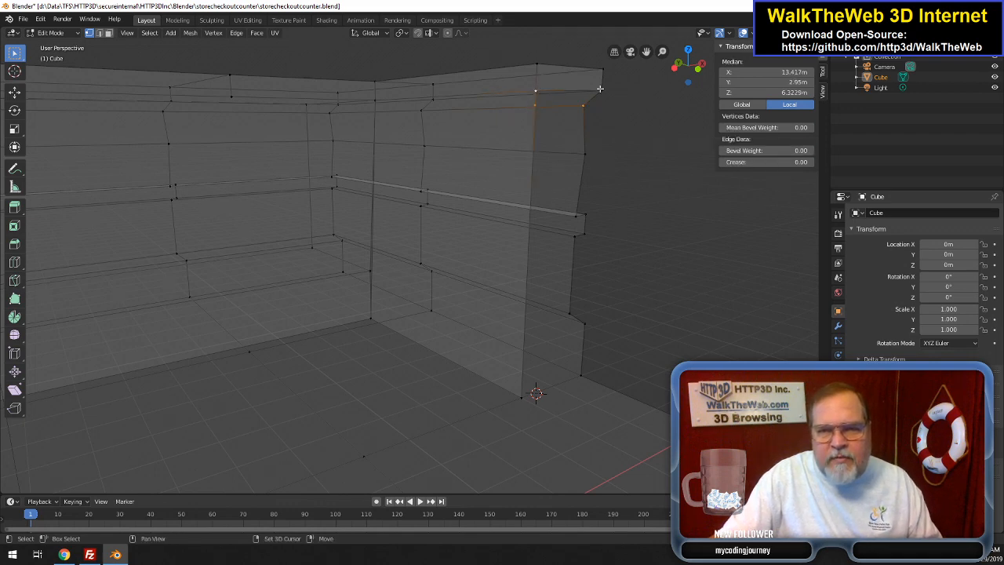
{"action": "left_click", "coordinate": [601, 91], "text": "shift"}
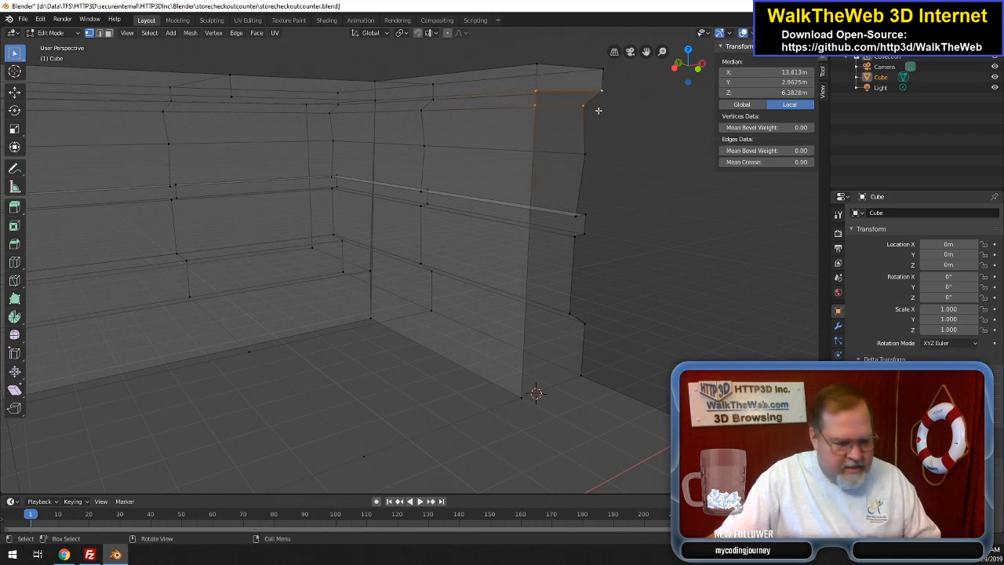
{"action": "key", "text": "f"}
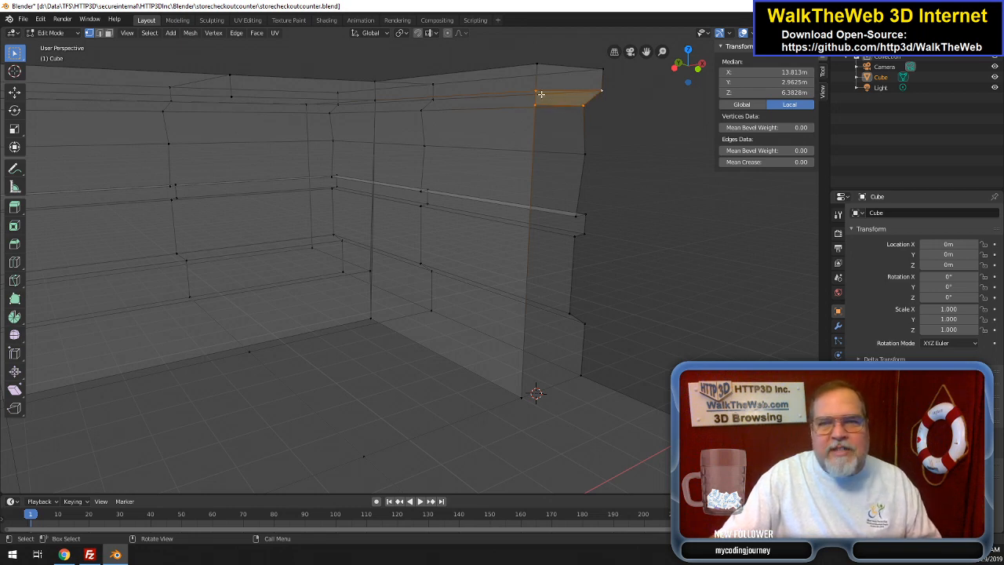
- Copy the Z coordinate of the outer profile vertex below the overhang, and subdivide the open end's inner vertical edge
{"action": "left_click", "coordinate": [583, 155]}
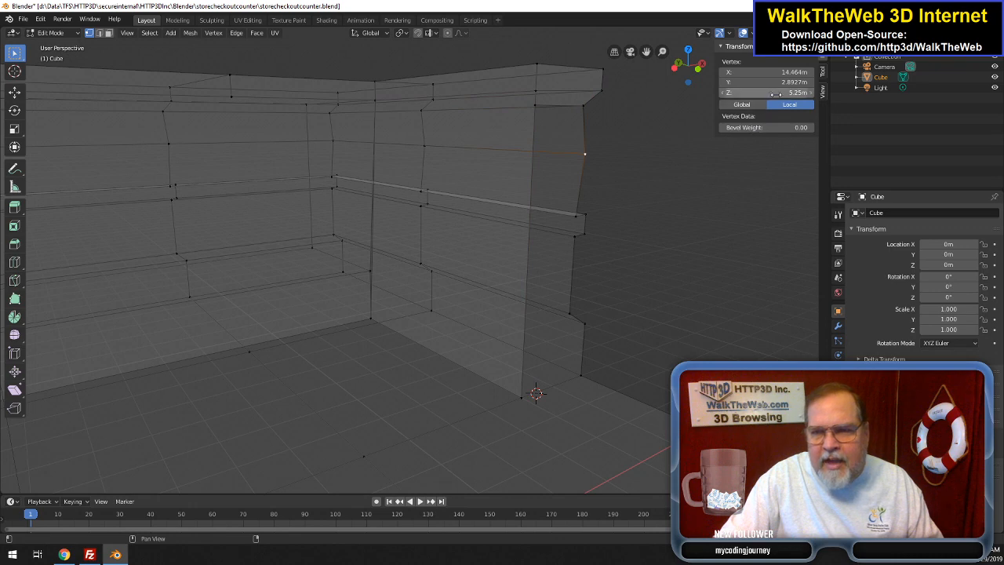
{"action": "left_click", "coordinate": [776, 94]}
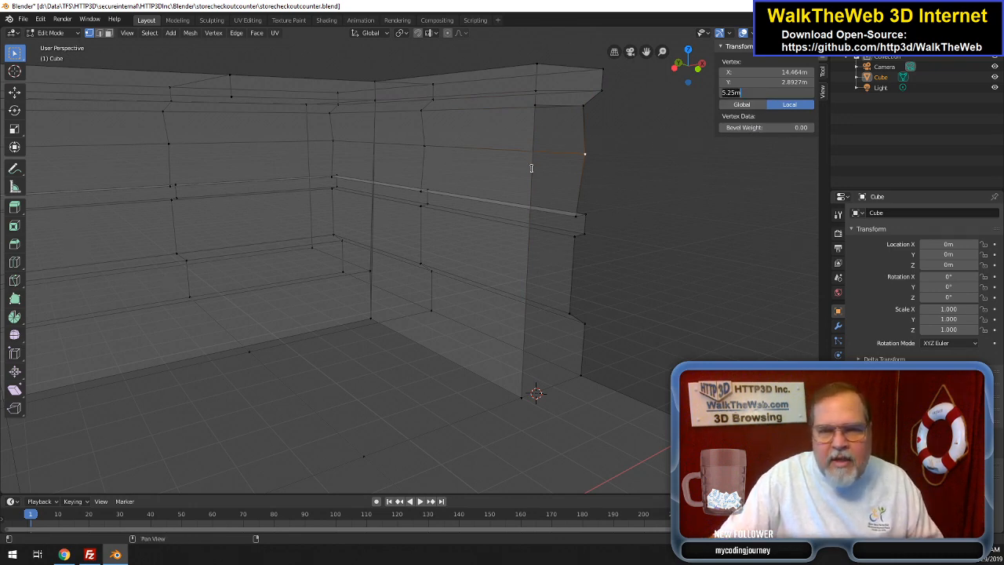
{"action": "key", "text": "Return"}
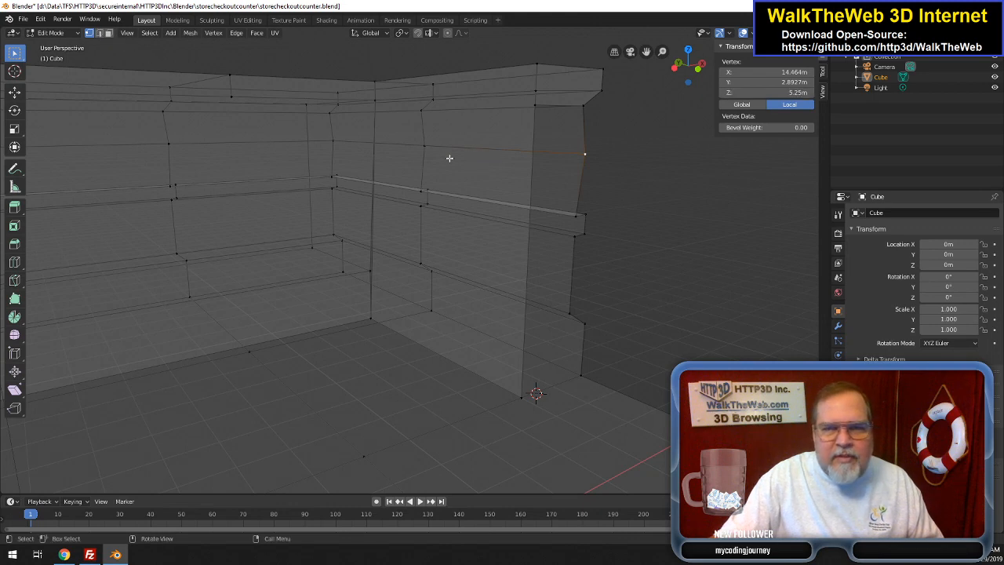
{"action": "left_click", "coordinate": [99, 32]}
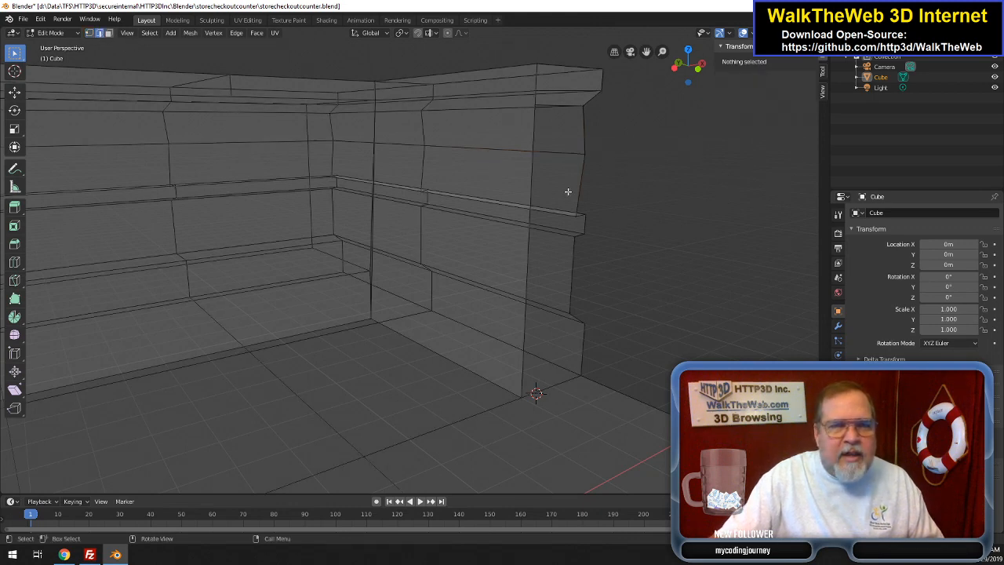
{"action": "left_click", "coordinate": [529, 199]}
{"action": "right_click", "coordinate": [528, 190]}
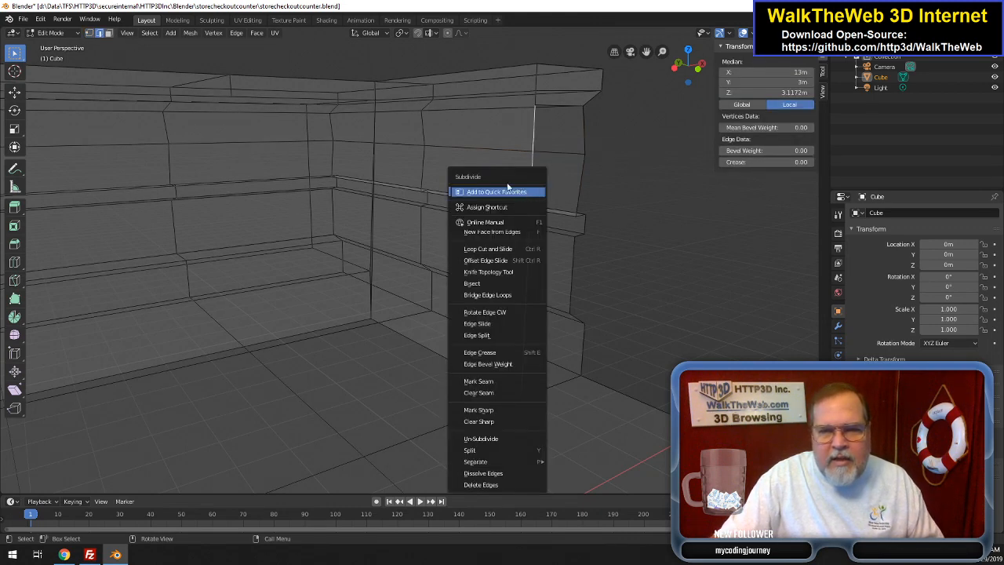
{"action": "key", "text": "Escape"}
{"action": "right_click", "coordinate": [531, 171]}
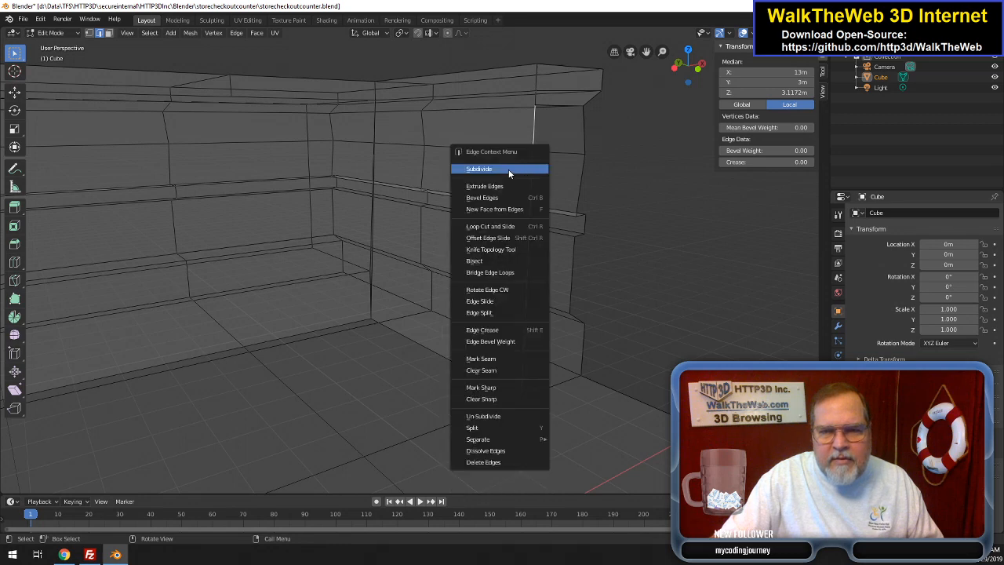
{"action": "left_click", "coordinate": [509, 170]}
- Set Z to 5.25 m for the new midpoint vertex on the open end's inner vertical edge
{"action": "key", "text": "1"}
{"action": "left_click", "coordinate": [530, 260]}
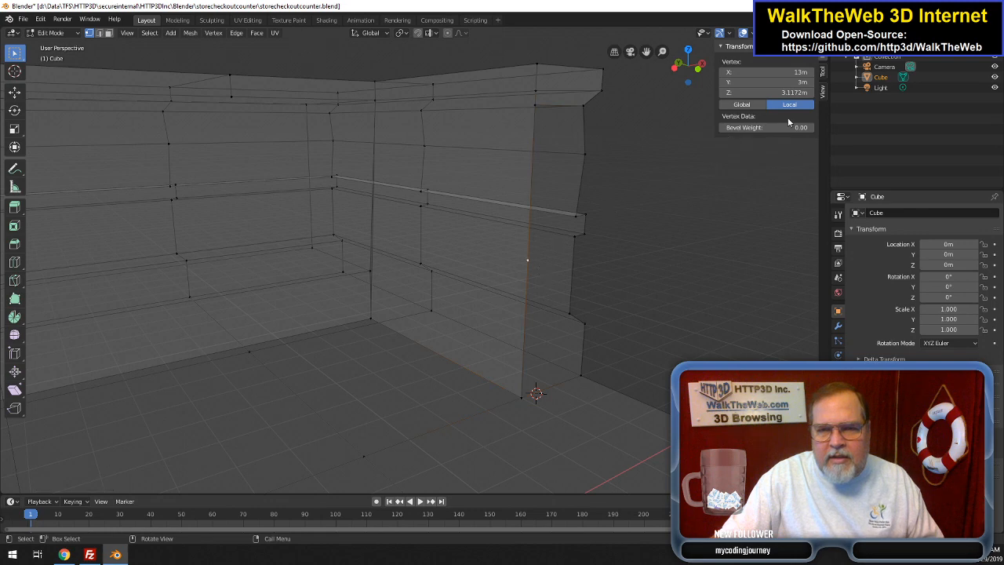
{"action": "left_click", "coordinate": [772, 93]}
{"action": "type", "text": "5.25m"}
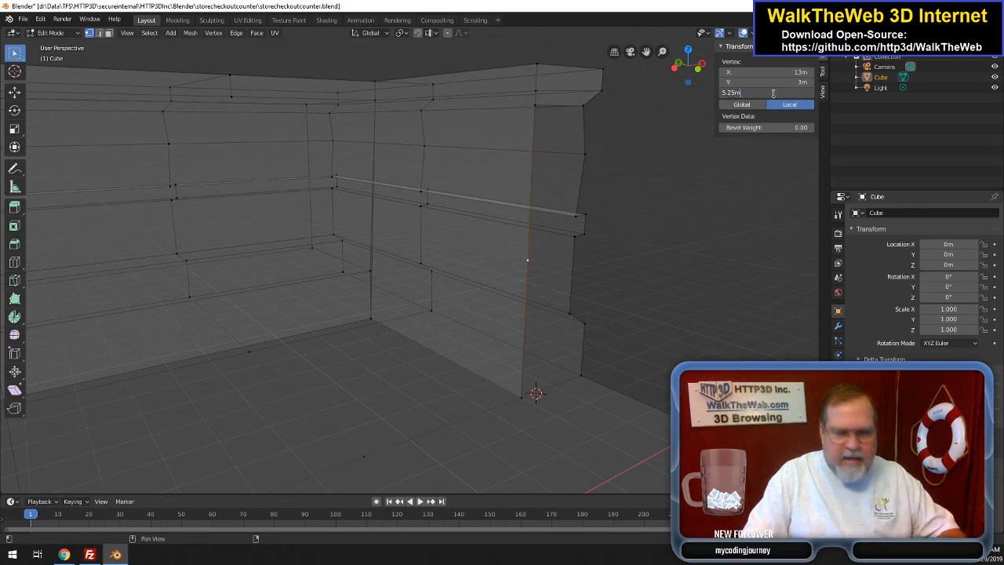
{"action": "key", "text": "Return"}
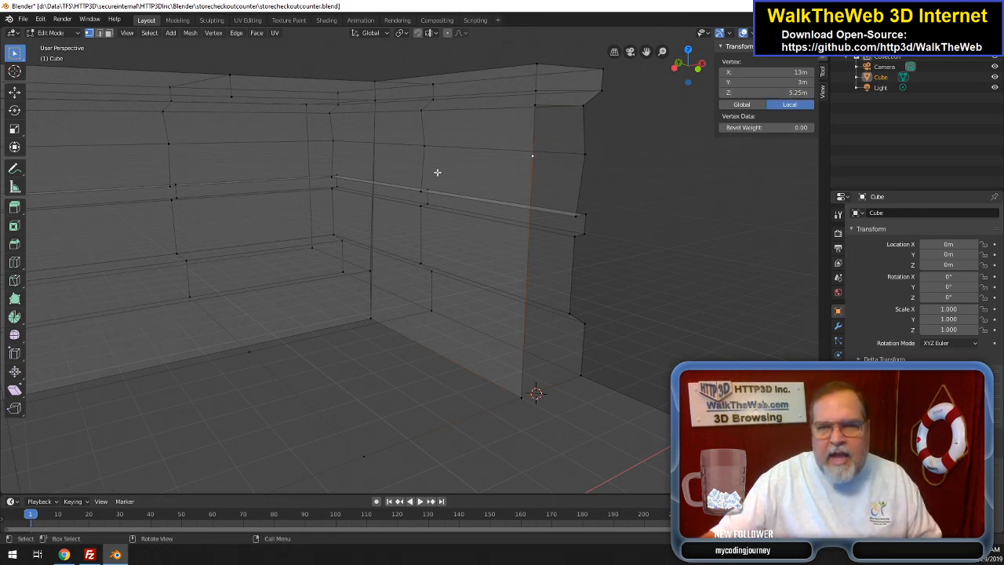
- Fill a face between the 5.25 m vertex pair and the two vertices directly above it on the open end
{"action": "left_click", "coordinate": [584, 154], "text": "shift"}
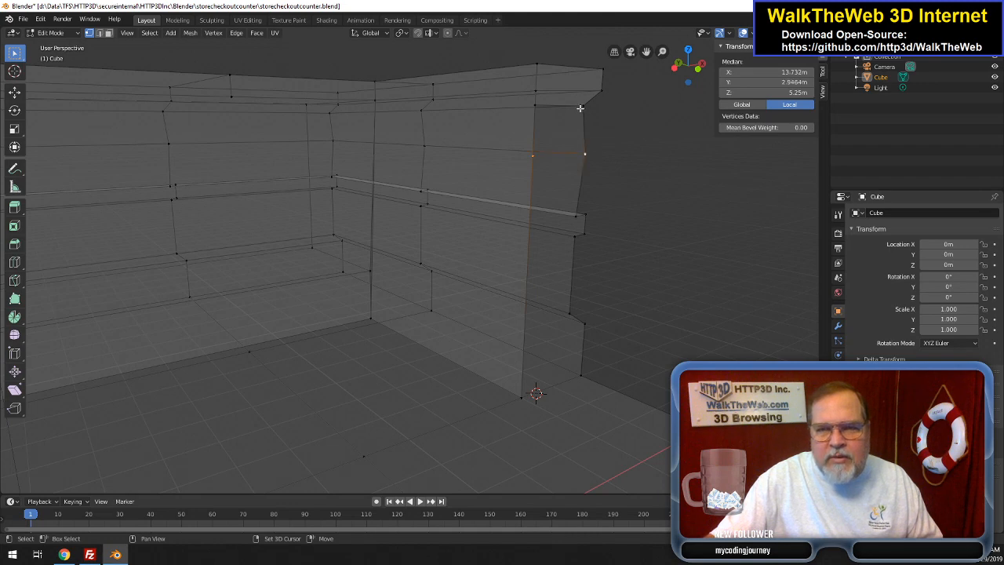
{"action": "left_click", "coordinate": [581, 107], "text": "shift"}
{"action": "left_click", "coordinate": [536, 105], "text": "shift"}
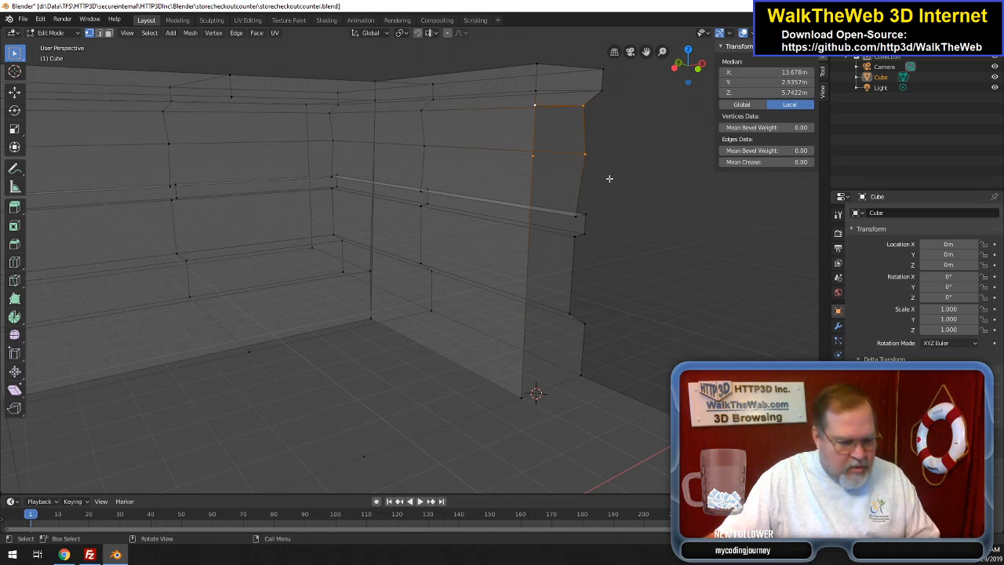
{"action": "key", "text": "f"}
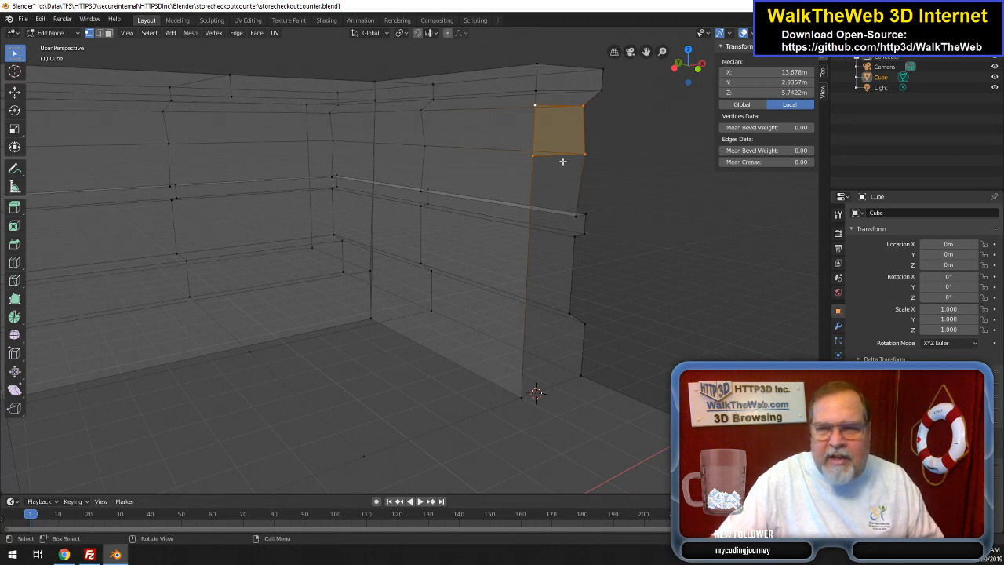
- Copy the Z coordinate of the profile vertex where the ledge's upper side meets the wall, and subdivide the remaining inner vertical edge
{"action": "left_click", "coordinate": [575, 217]}
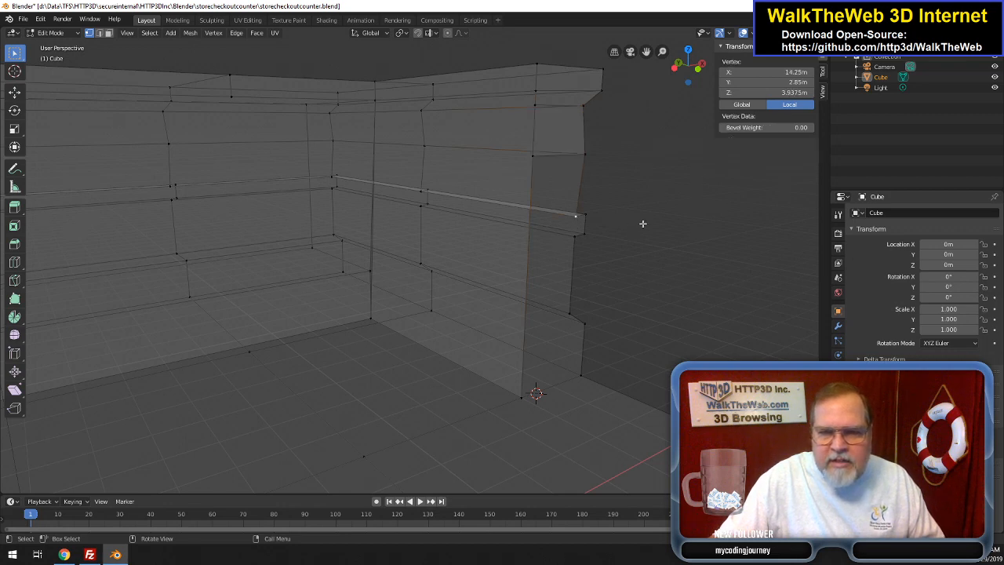
{"action": "left_click", "coordinate": [786, 93]}
{"action": "key", "text": "ctrl+c"}
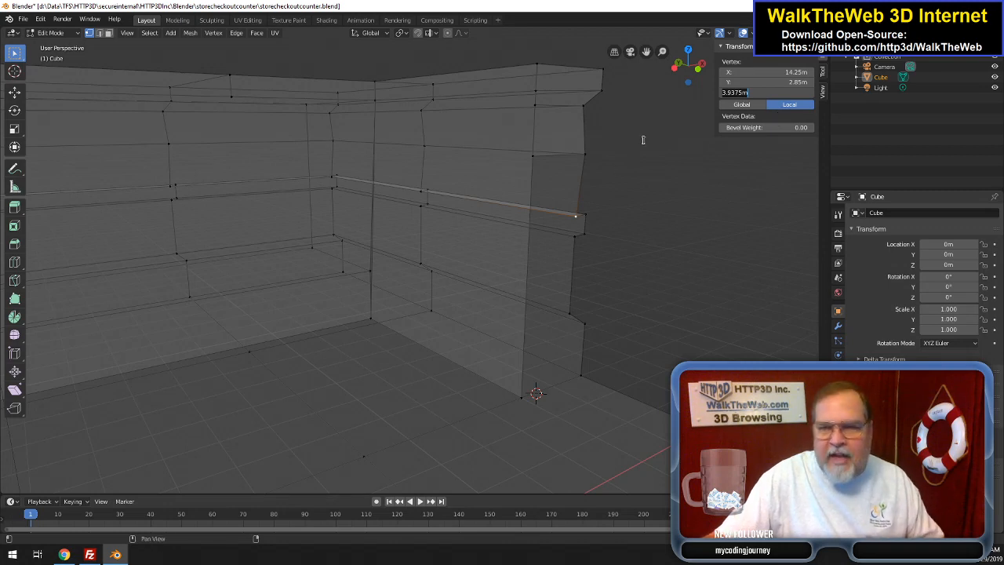
{"action": "left_click", "coordinate": [98, 33]}
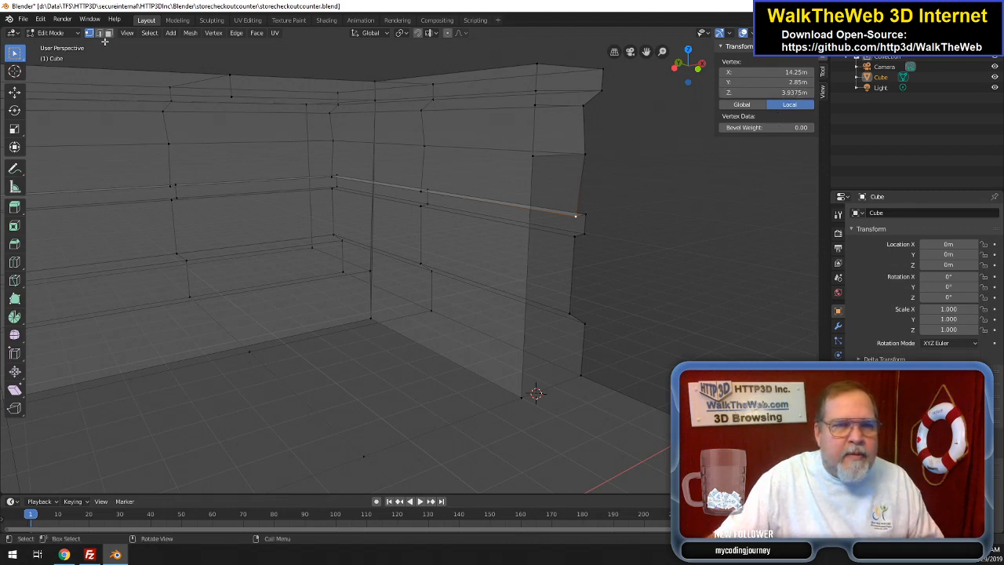
{"action": "left_click", "coordinate": [528, 249]}
{"action": "right_click", "coordinate": [521, 257]}
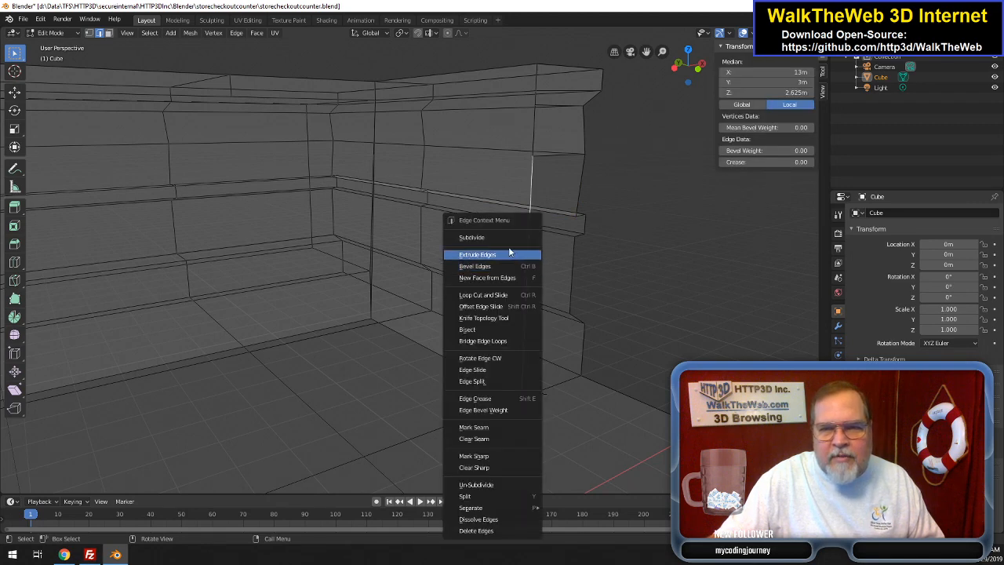
{"action": "left_click", "coordinate": [507, 239]}
- Set Z to 3.9375 m for the new vertex on the inner vertical edge, level with the ledge's upper side
{"action": "left_click", "coordinate": [89, 33]}
{"action": "left_click", "coordinate": [524, 280]}
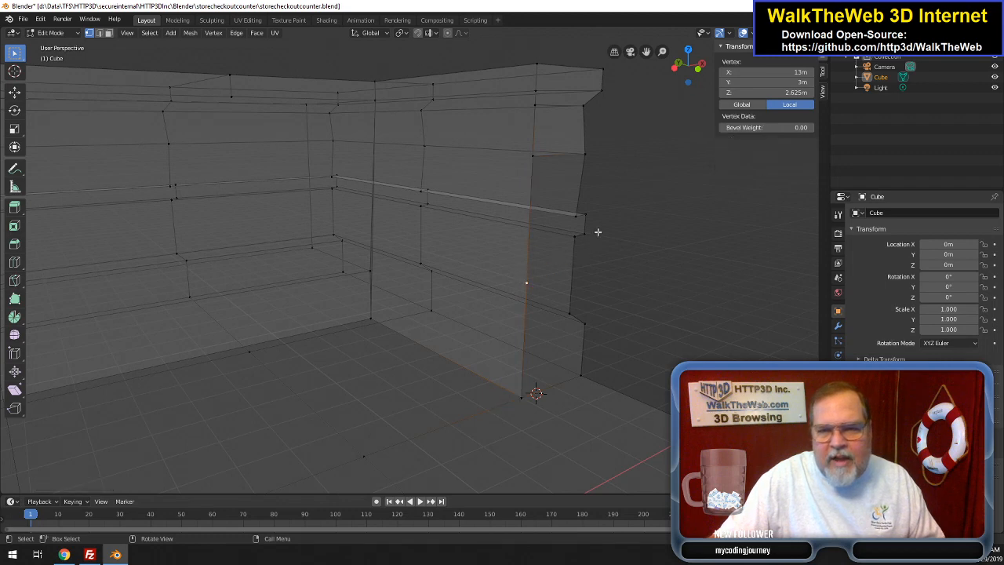
{"action": "left_click", "coordinate": [781, 91]}
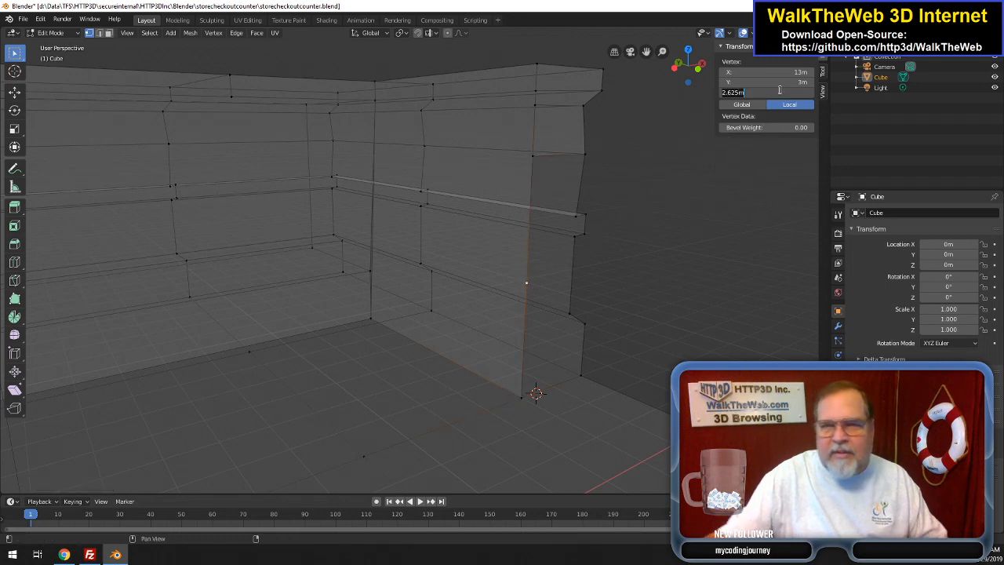
{"action": "key", "text": "ctrl+v"}
{"action": "key", "text": "Return"}
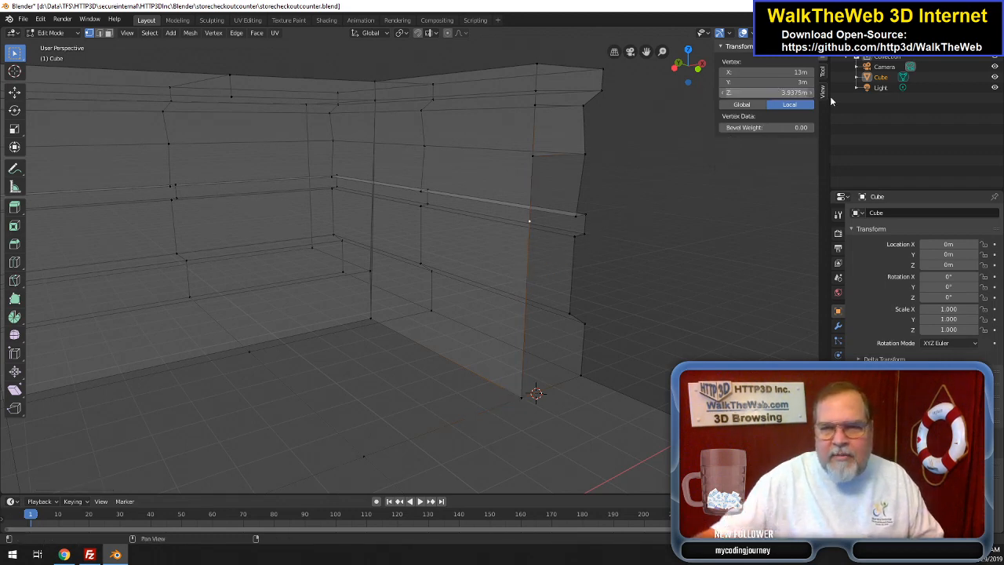
- Fill the end face between the 3.9375 m and 5.25 m vertex pairs
{"action": "left_click", "coordinate": [572, 214], "text": "shift"}
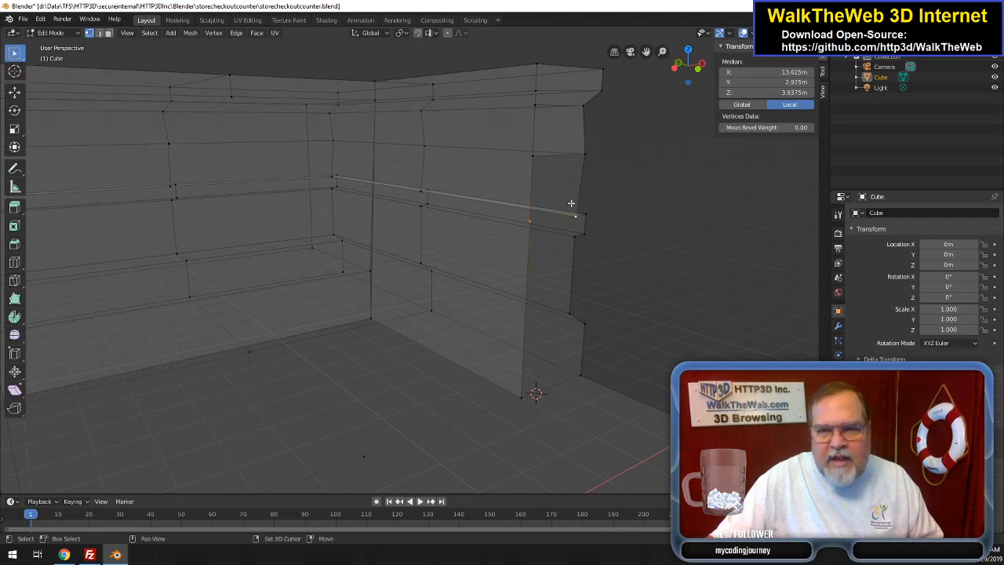
{"action": "left_click", "coordinate": [581, 159], "text": "shift"}
{"action": "left_click", "coordinate": [531, 156], "text": "shift"}
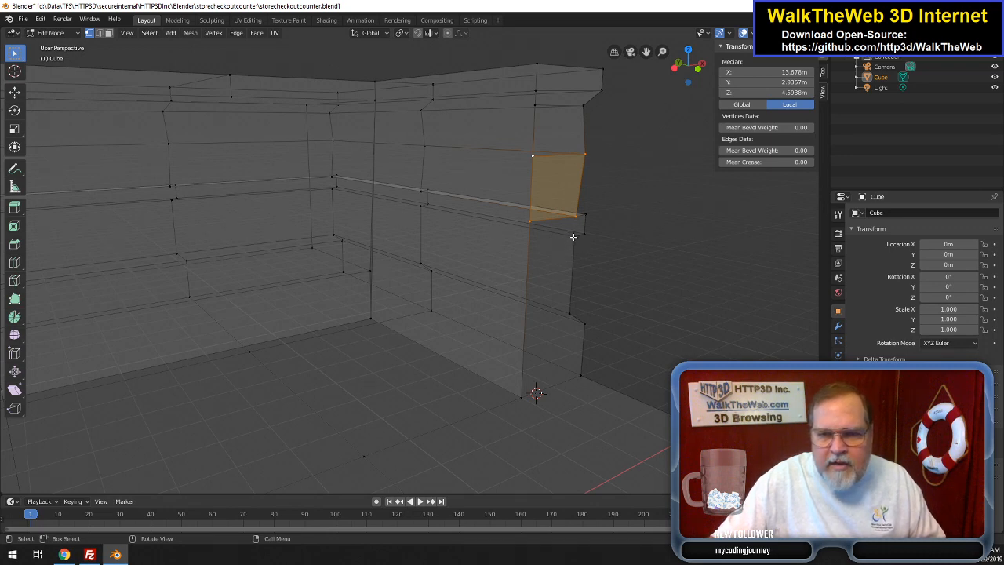
- Copy the Z coordinate of the profile vertex where the ledge's underside meets the wall, and subdivide the inner edge's lowest segment
{"action": "left_click", "coordinate": [573, 236]}
{"action": "left_click", "coordinate": [787, 92]}
{"action": "type", "text": "3.5m"}
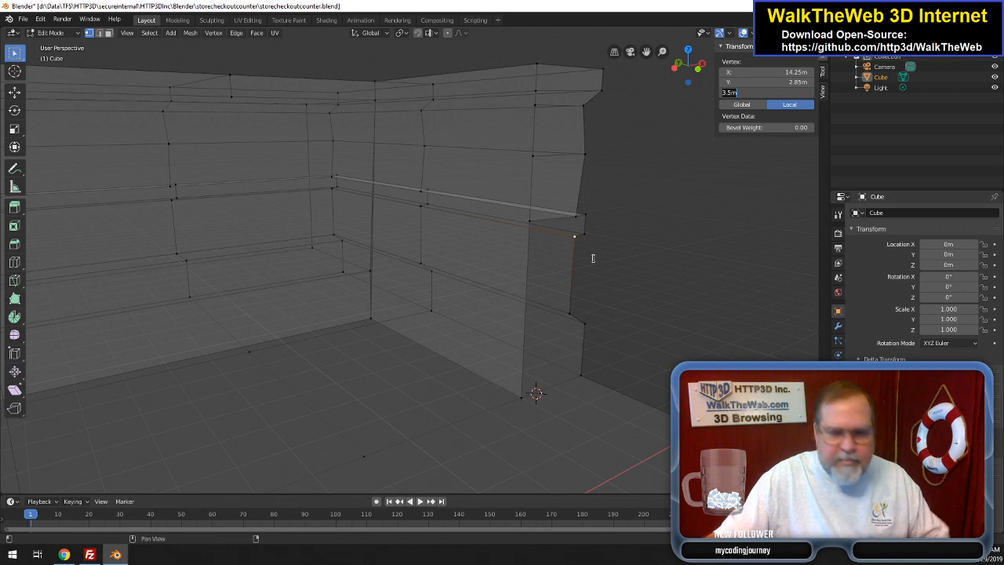
{"action": "key", "text": "Return"}
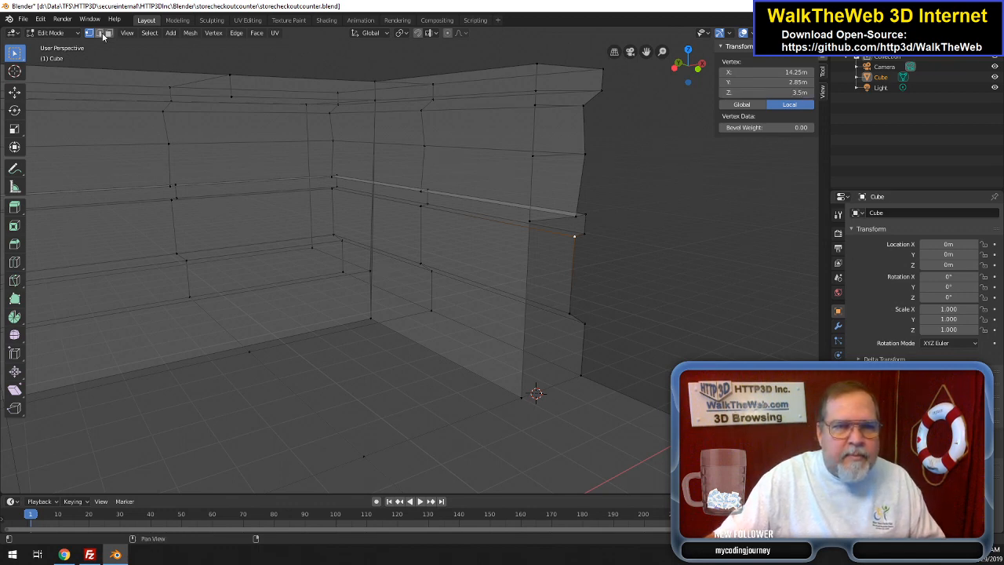
{"action": "left_click", "coordinate": [99, 33]}
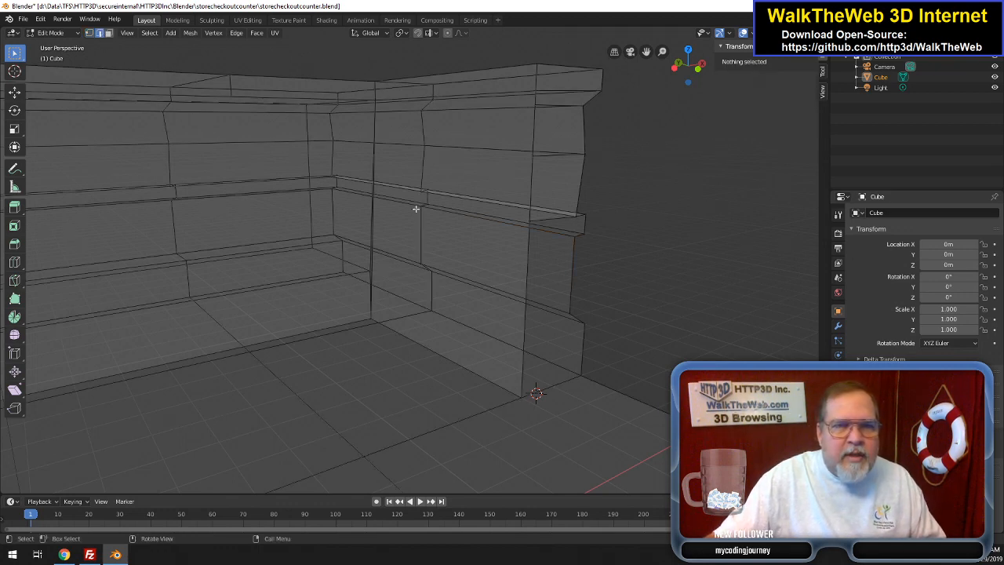
{"action": "left_click", "coordinate": [530, 197]}
{"action": "left_click", "coordinate": [521, 261]}
{"action": "right_click", "coordinate": [512, 256]}
{"action": "left_click", "coordinate": [459, 238]}
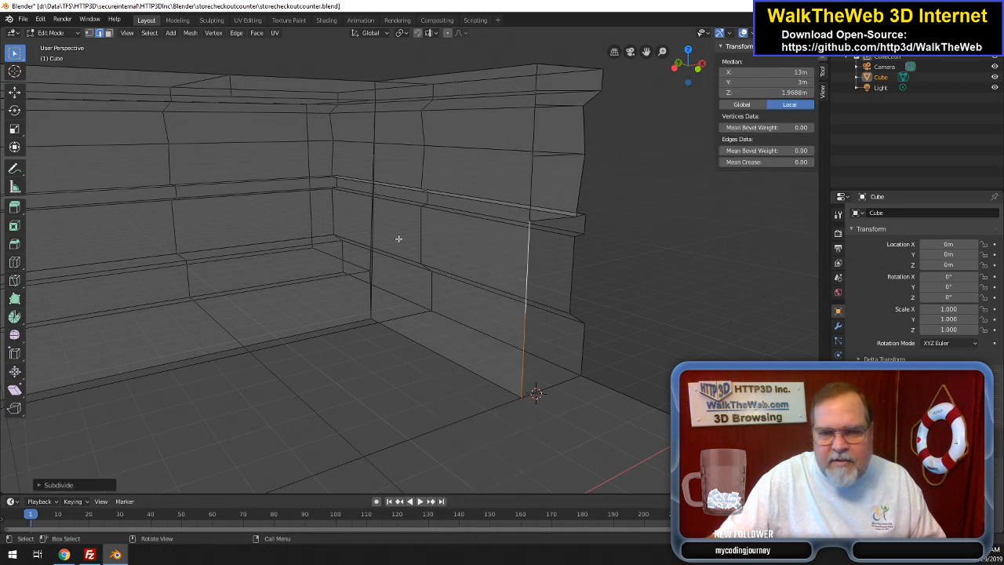
- Set Z to 3.5 m for the newest vertex on the inner vertical edge, level with the ledge's underside
{"action": "key", "text": "1"}
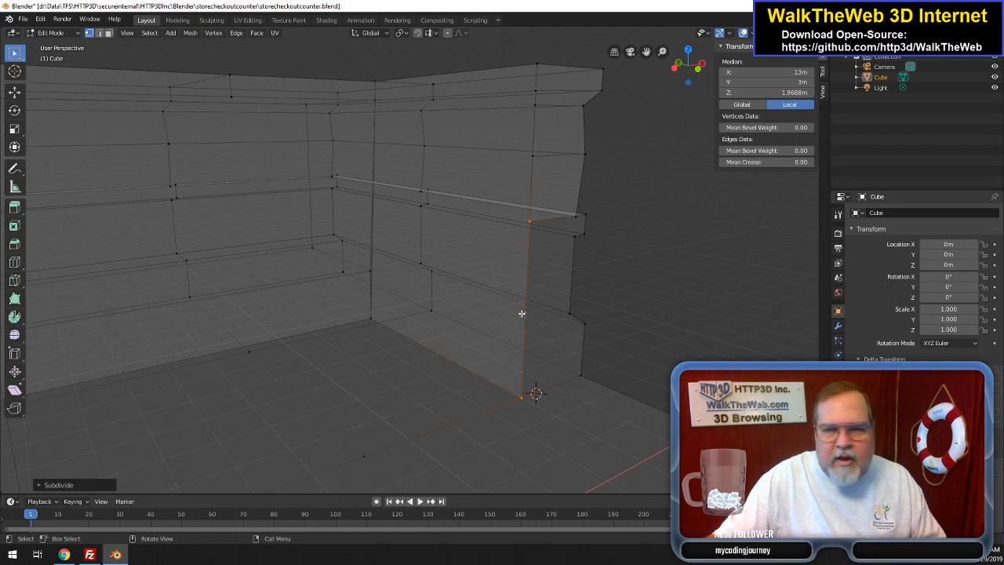
{"action": "left_click", "coordinate": [524, 313]}
{"action": "left_click", "coordinate": [771, 93]}
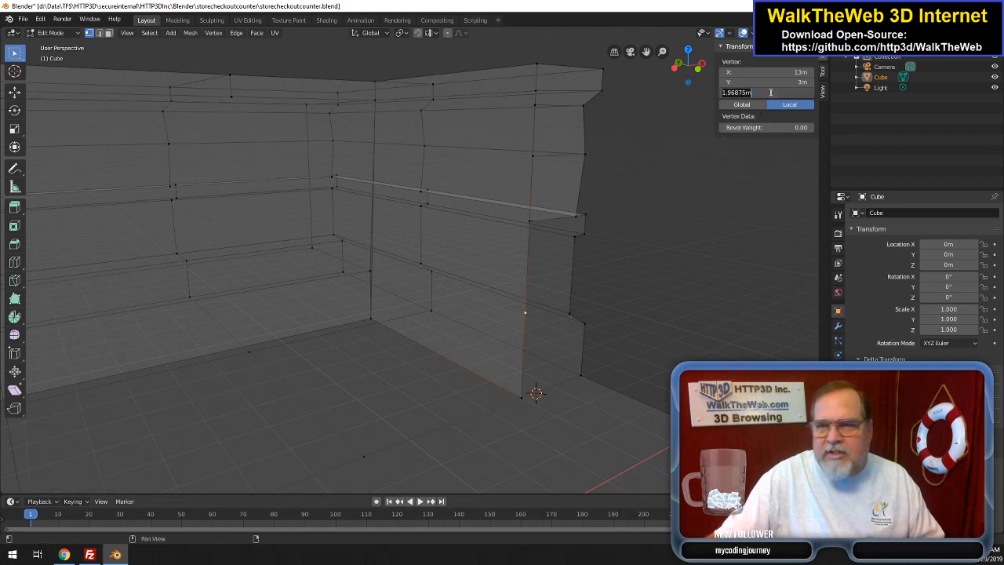
{"action": "type", "text": "3.5m"}
{"action": "key", "text": "Return"}
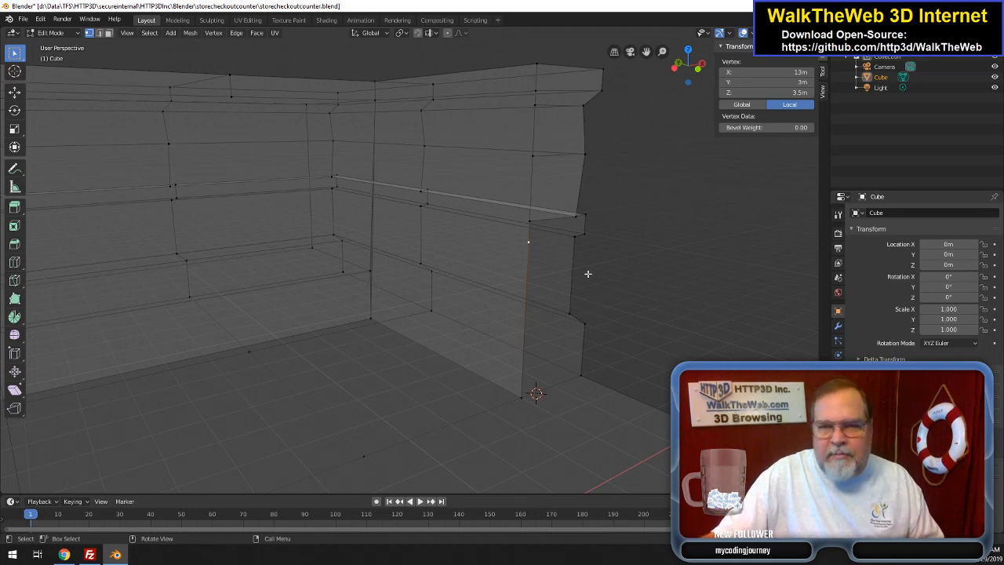
- Fill the ledge's end face between its two outer corner vertices and the 3.5 m and 3.9375 m inner edge vertices
{"action": "left_click", "coordinate": [584, 232], "text": "shift"}
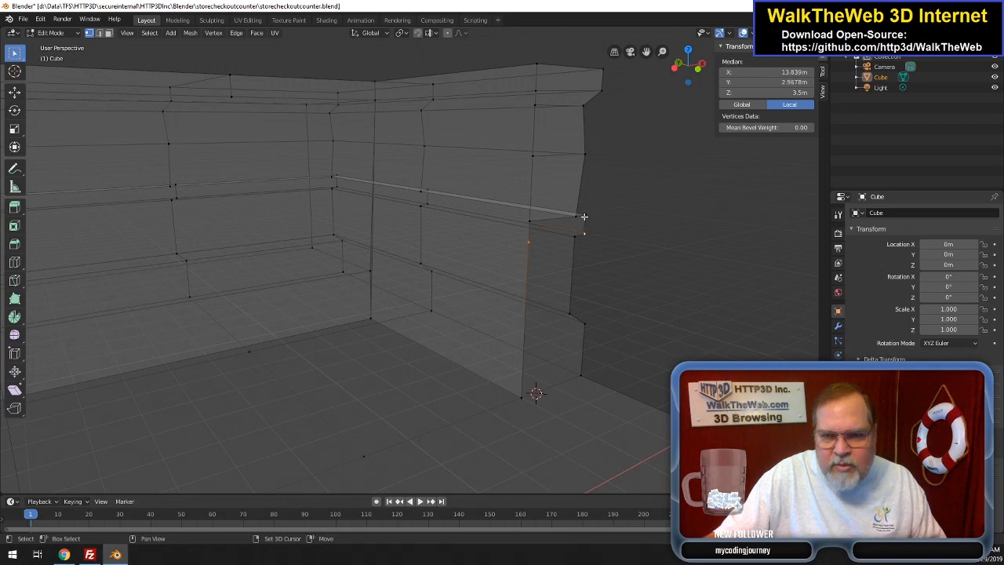
{"action": "left_click", "coordinate": [585, 216], "text": "shift"}
{"action": "left_click", "coordinate": [531, 222], "text": "shift"}
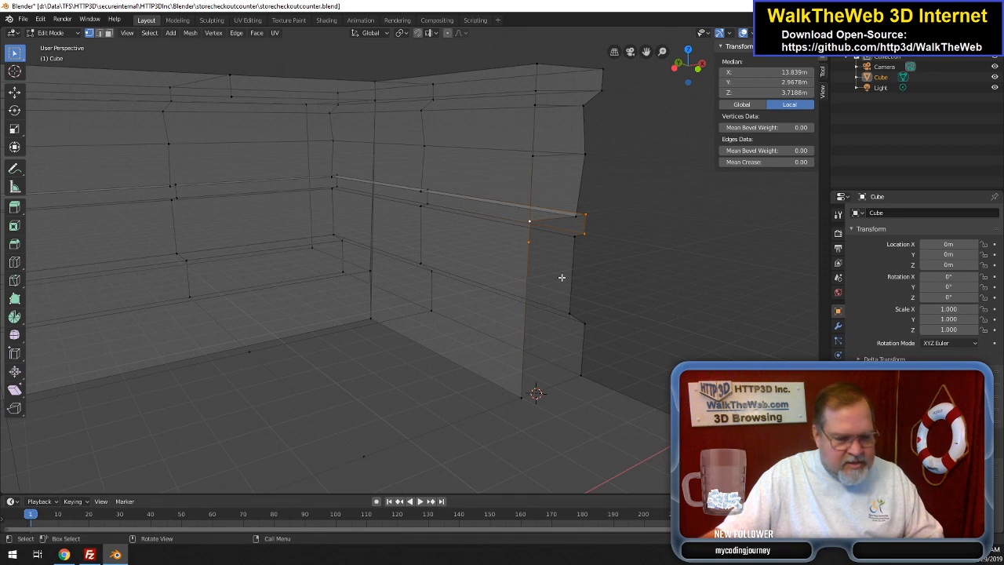
{"action": "key", "text": "f"}
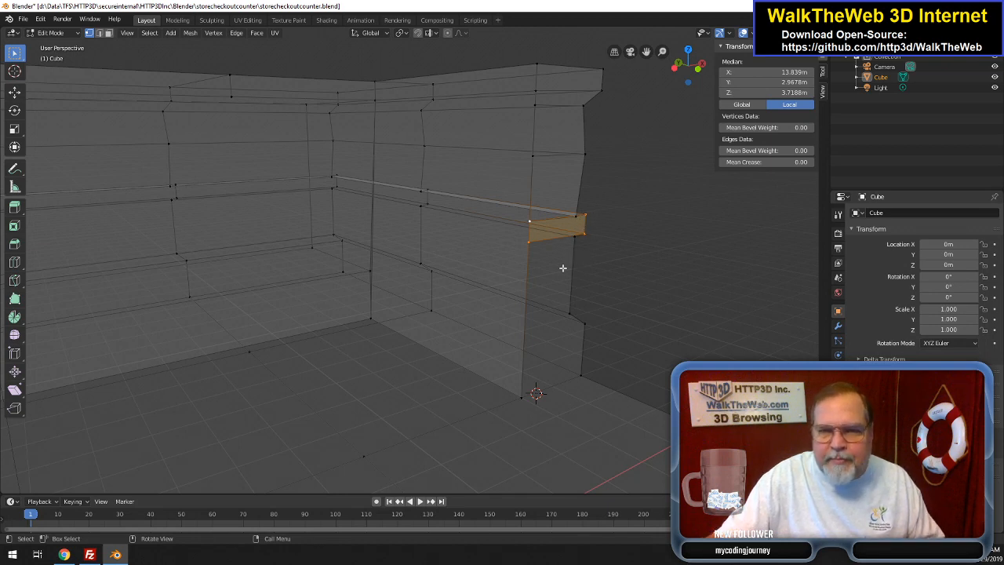
- Copy the Z coordinate of the profile vertex at the top of the base's slope, and subdivide the inner vertical edge's lowest segment
{"action": "left_click", "coordinate": [568, 312]}
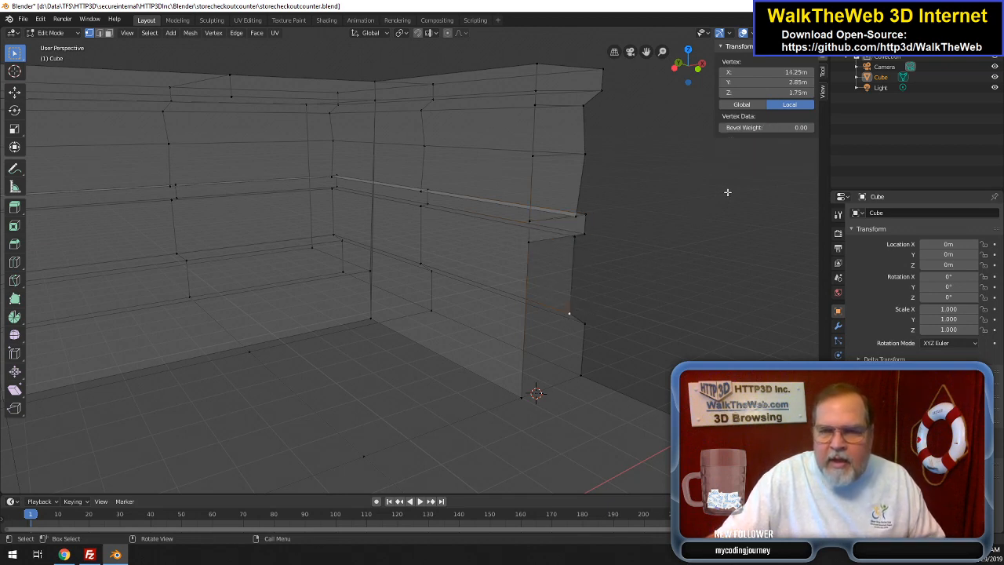
{"action": "left_click", "coordinate": [784, 91]}
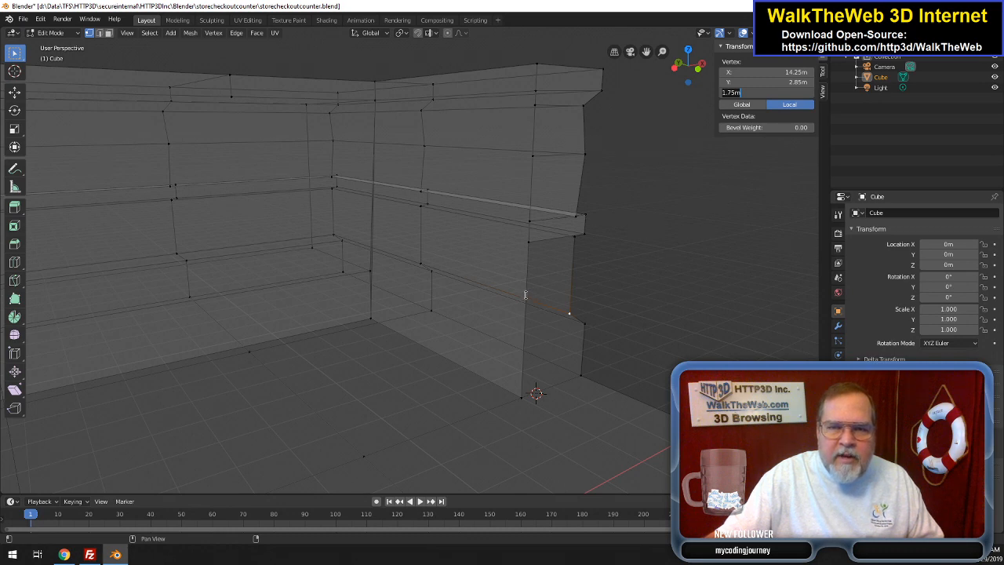
{"action": "left_click", "coordinate": [103, 36]}
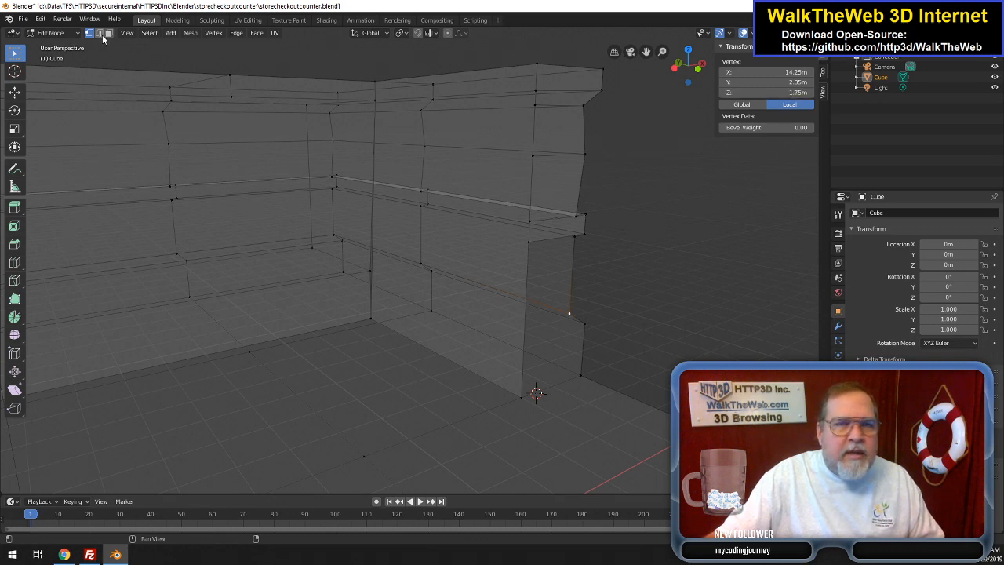
{"action": "left_click", "coordinate": [100, 33]}
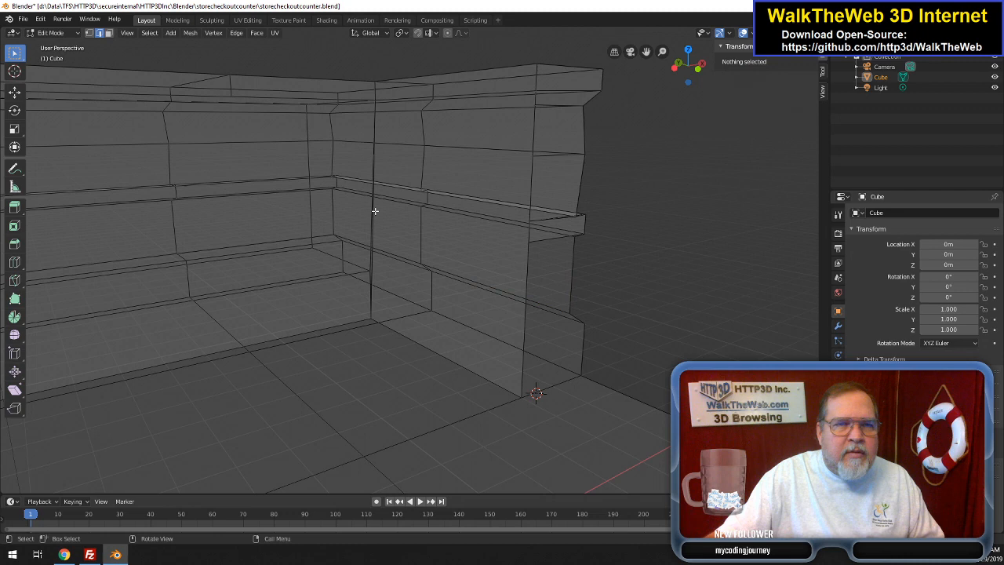
{"action": "left_click", "coordinate": [526, 288]}
{"action": "right_click", "coordinate": [528, 288]}
{"action": "left_click", "coordinate": [505, 240]}
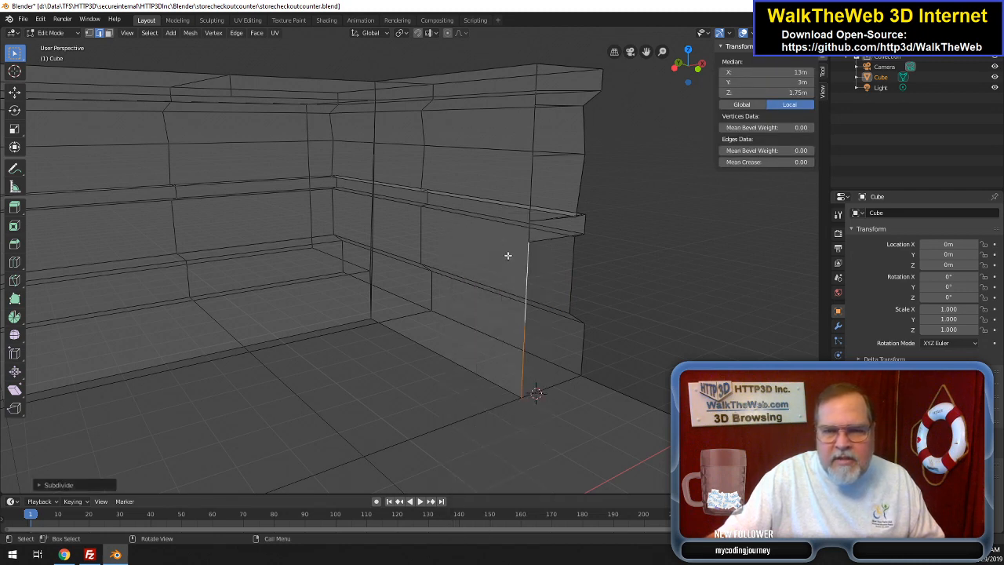
- Subdivide the lower half of the newly split inner edge segment once more
{"action": "left_click", "coordinate": [521, 343]}
{"action": "left_click", "coordinate": [519, 341]}
{"action": "right_click", "coordinate": [520, 340]}
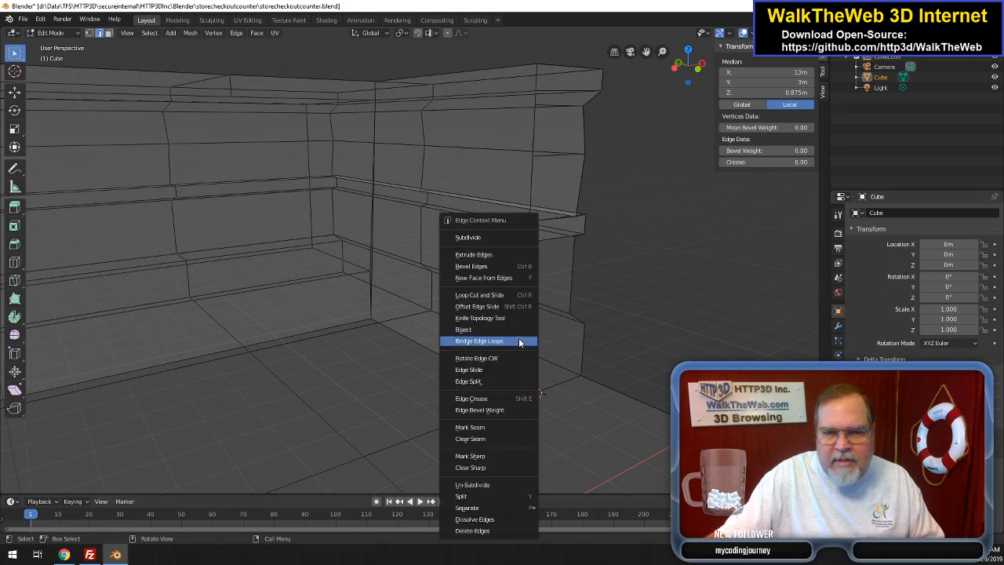
{"action": "left_click", "coordinate": [495, 239]}
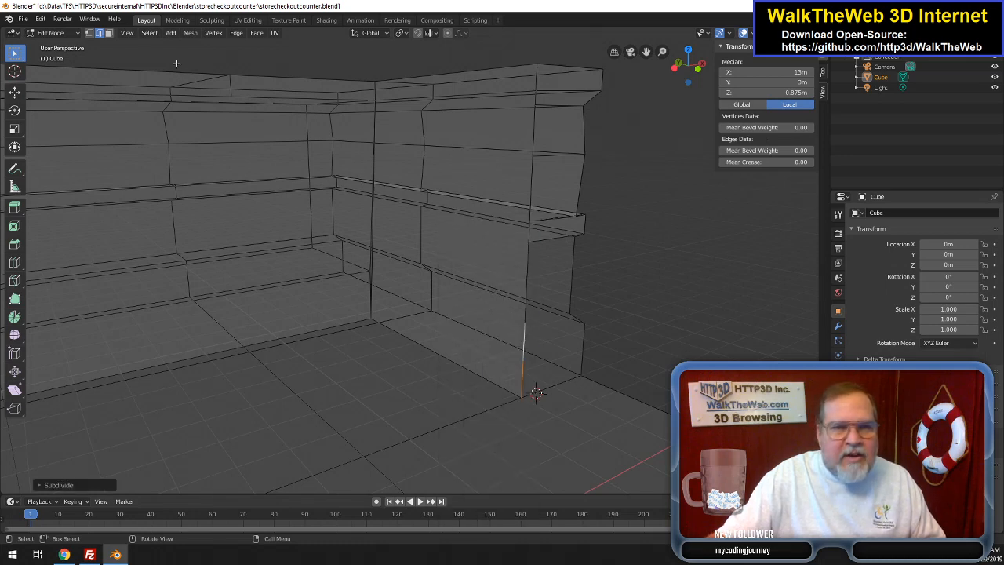
- Set Z to 1.75 m for the upper of the two new inner edge vertices, level with the top of the base's slope
{"action": "left_click", "coordinate": [89, 32]}
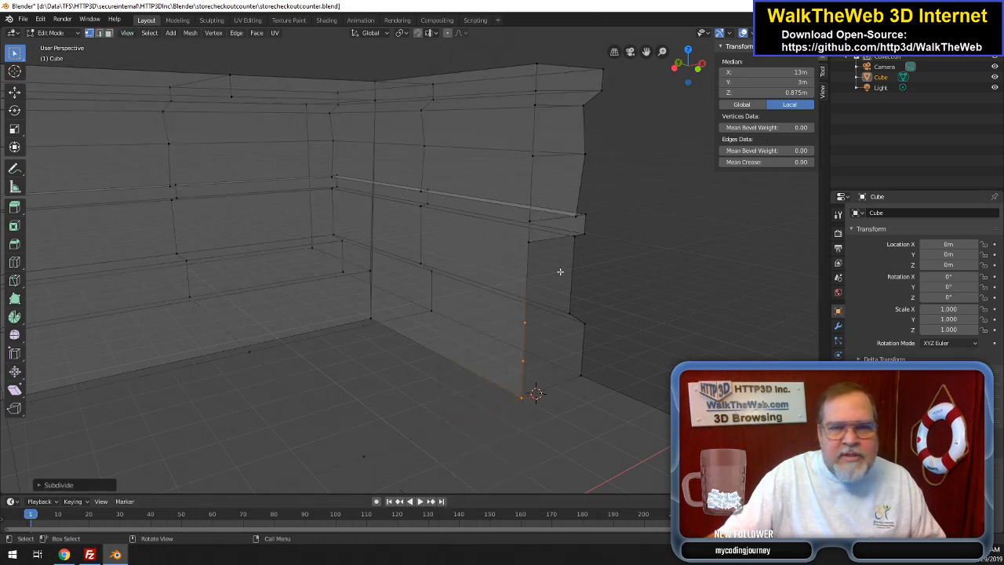
{"action": "left_click", "coordinate": [525, 321]}
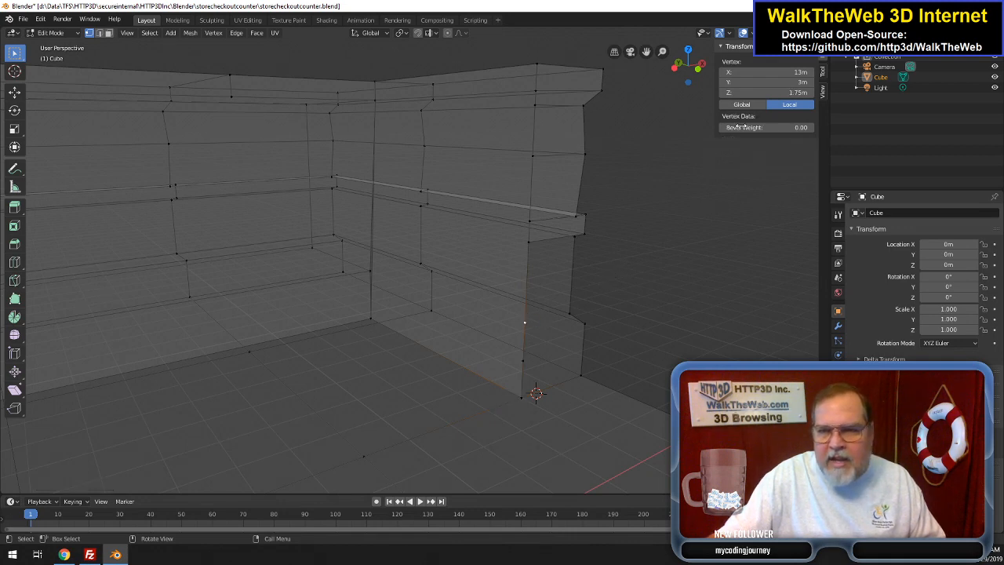
{"action": "left_click", "coordinate": [769, 91]}
{"action": "left_click", "coordinate": [768, 92]}
{"action": "key", "text": "Return"}
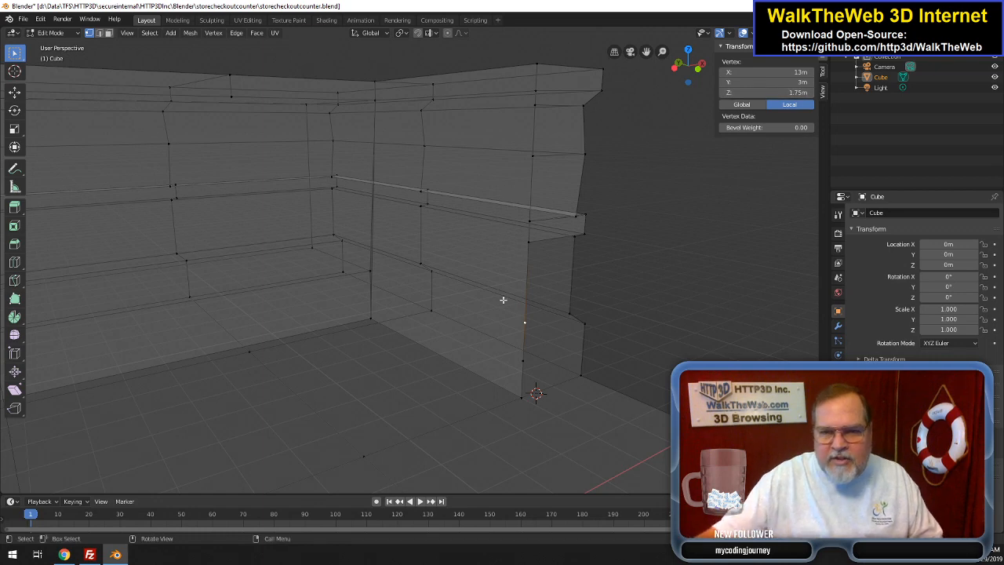
- Fill the end face below the ledge between the 1.75 m and 3.5 m vertex pairs
{"action": "left_click", "coordinate": [566, 312], "text": "shift"}
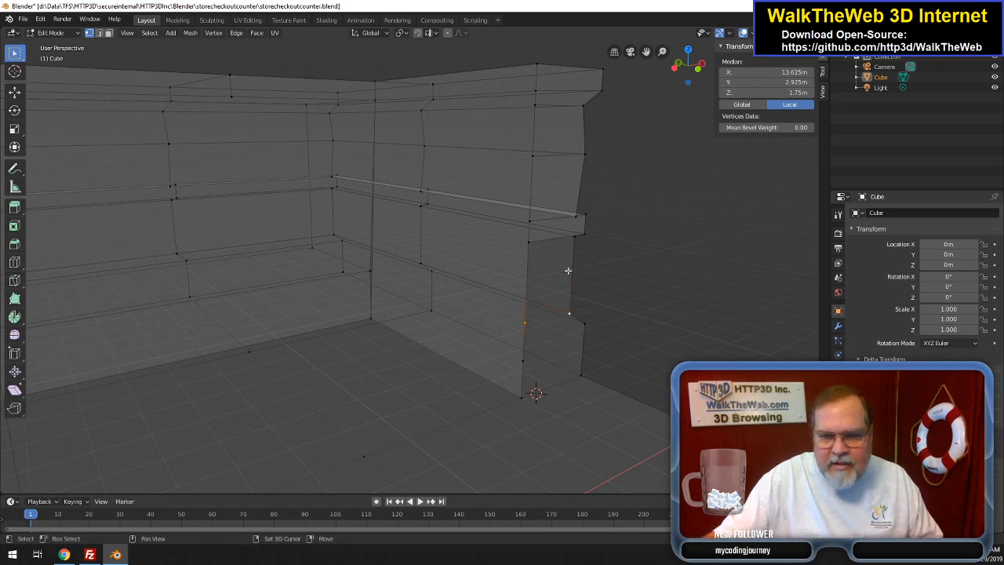
{"action": "left_click", "coordinate": [573, 236], "text": "shift"}
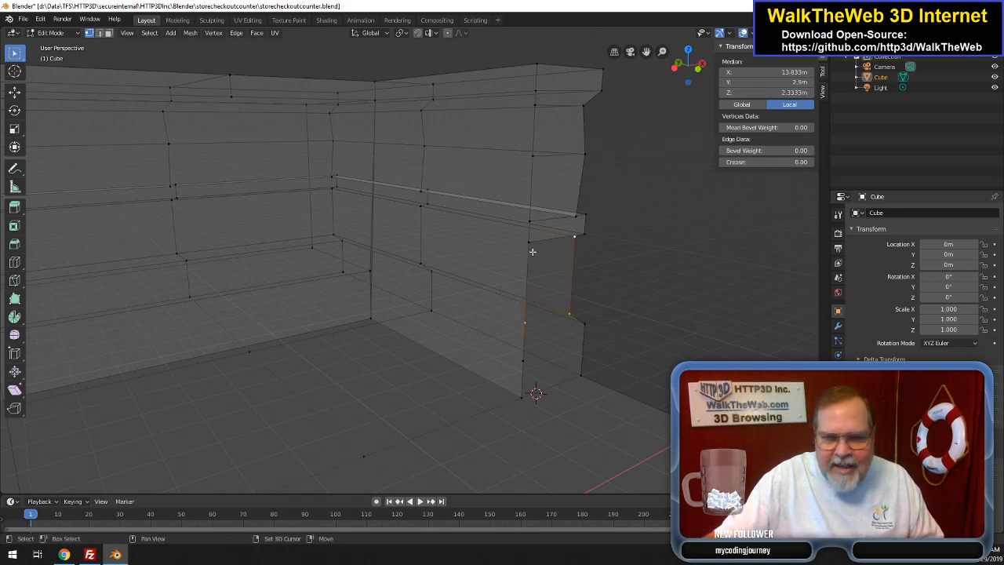
{"action": "left_click", "coordinate": [531, 244], "text": "shift"}
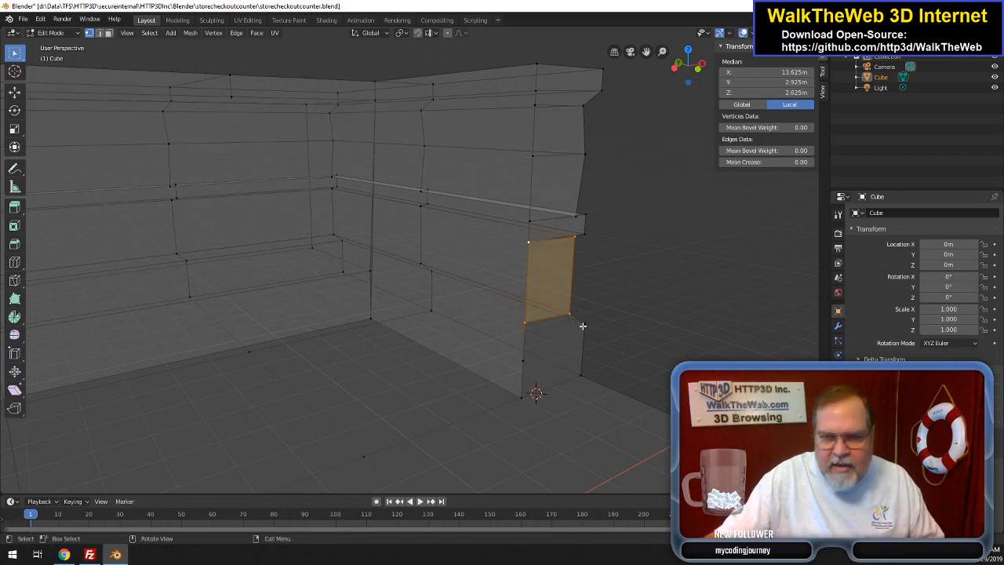
- Copy the Z coordinate of the base's upper outer corner and set the remaining new inner edge vertex to Z 1.3125 m
{"action": "left_click", "coordinate": [590, 324]}
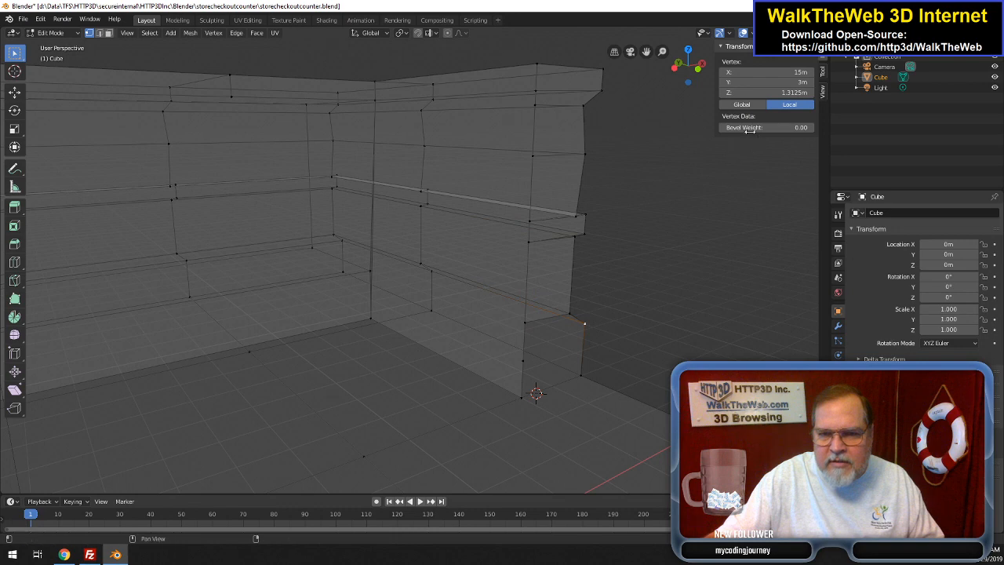
{"action": "left_click", "coordinate": [771, 92]}
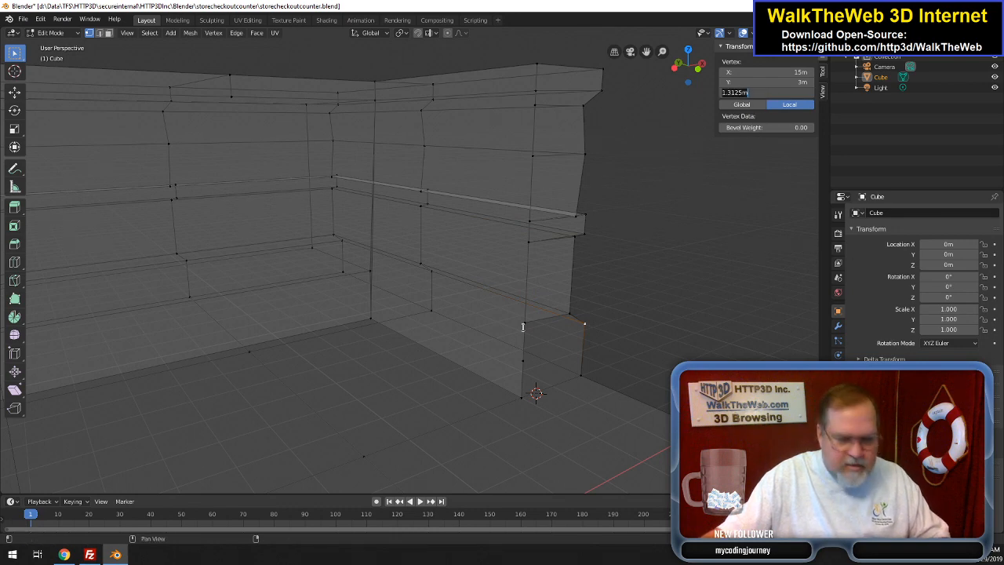
{"action": "key", "text": "Return"}
{"action": "left_click", "coordinate": [521, 362]}
{"action": "left_click", "coordinate": [769, 92]}
{"action": "type", "text": "1.3125"}
{"action": "key", "text": "Return"}
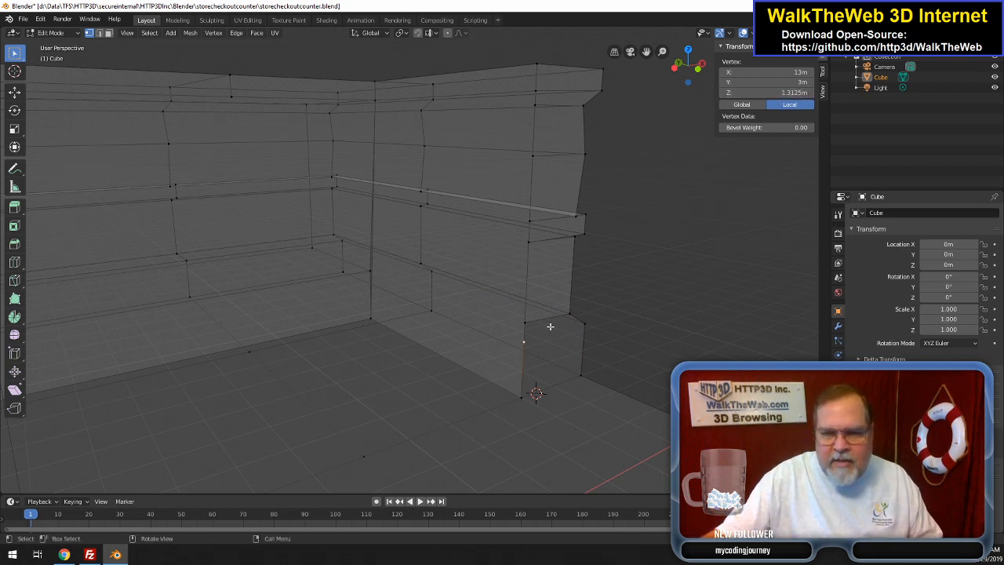
- Fill the sloped end face between the 1.3125 m and 1.75 m vertex pairs
{"action": "left_click", "coordinate": [584, 324], "text": "shift"}
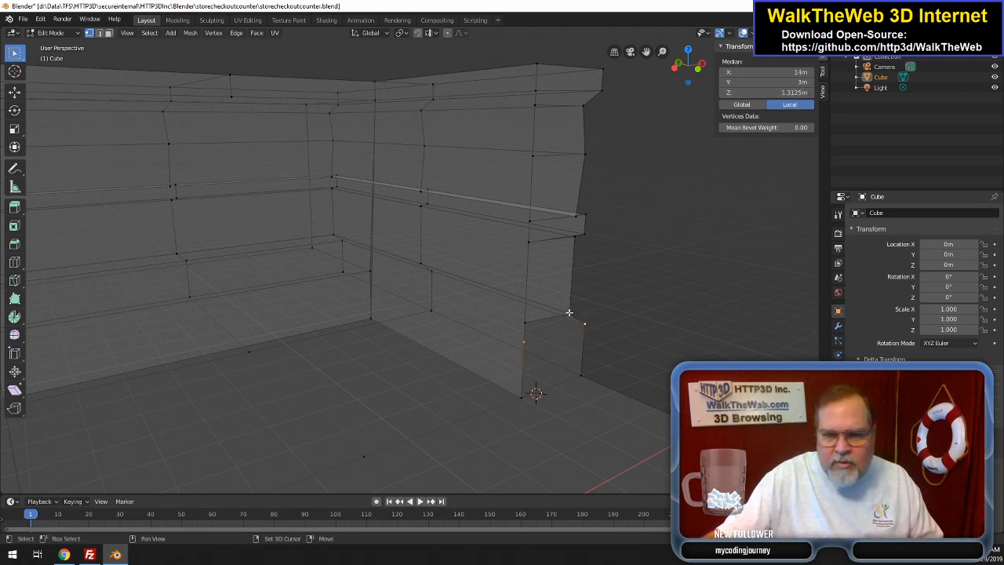
{"action": "left_click", "coordinate": [569, 313], "text": "shift"}
{"action": "left_click", "coordinate": [523, 323], "text": "shift"}
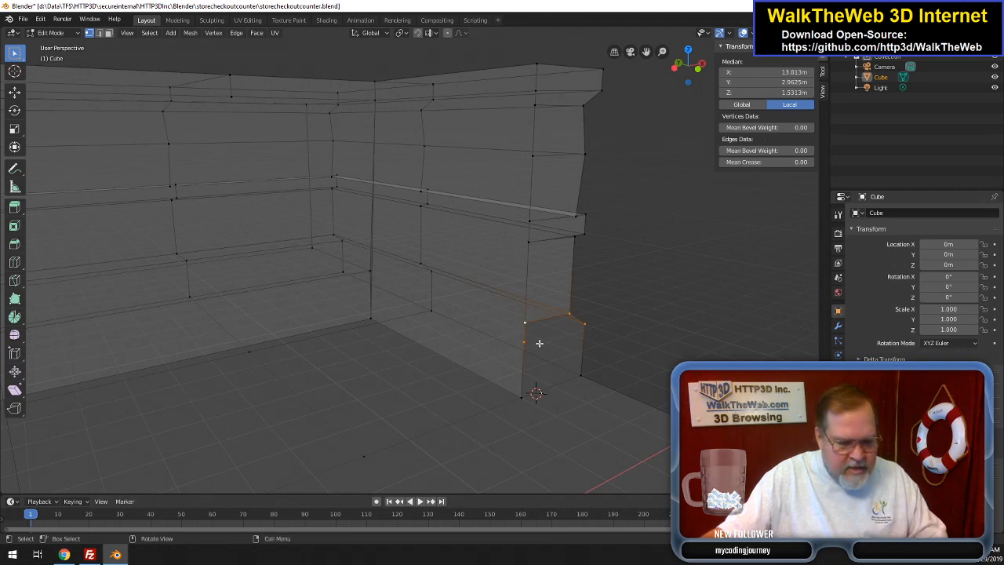
{"action": "key", "text": "f"}
- Fill the base's end face between the 1.3125 m vertex pair and the two floor corner vertices
{"action": "left_click", "coordinate": [524, 346]}
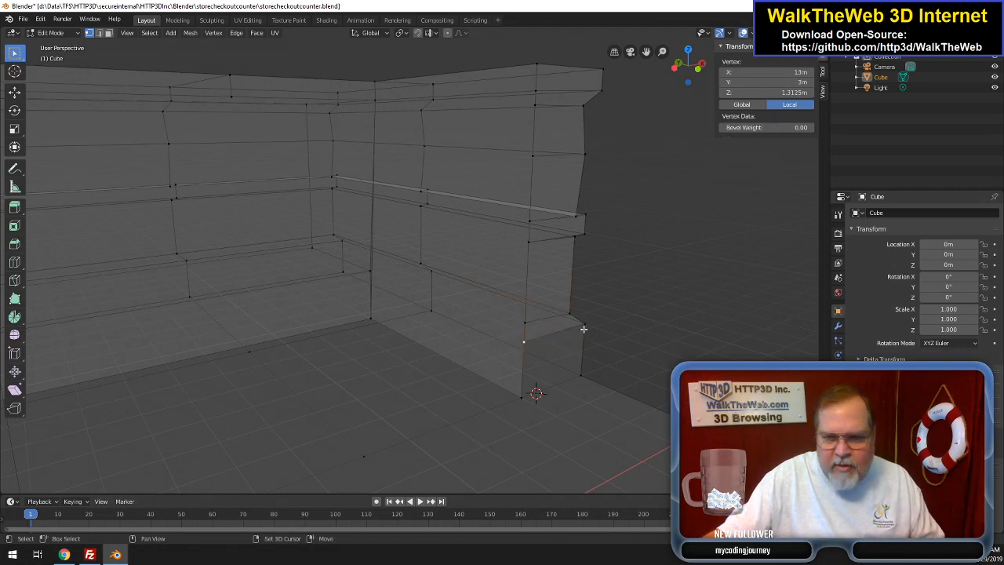
{"action": "left_click", "coordinate": [583, 326], "text": "shift"}
{"action": "left_click", "coordinate": [578, 376], "text": "shift"}
{"action": "left_click", "coordinate": [522, 397], "text": "shift"}
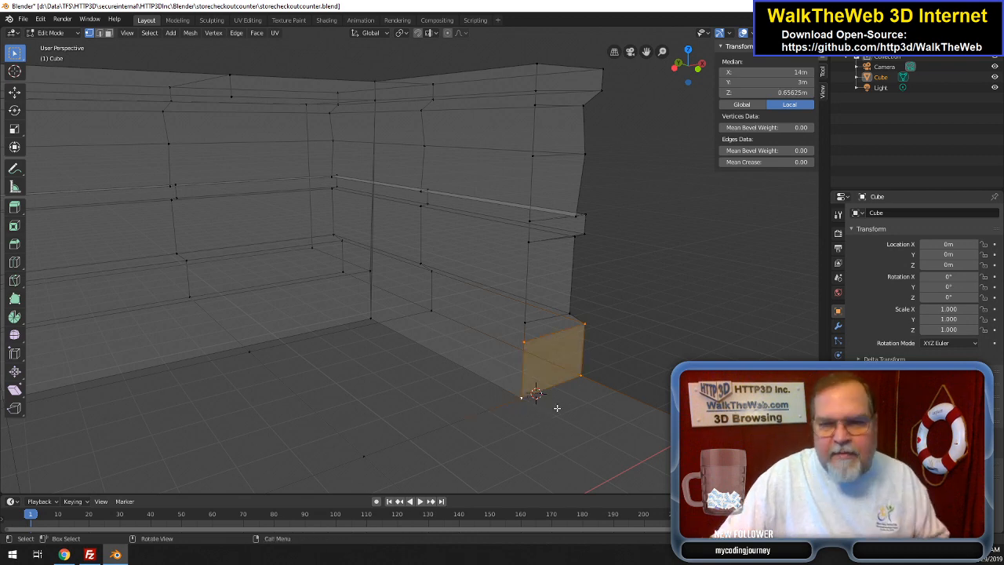
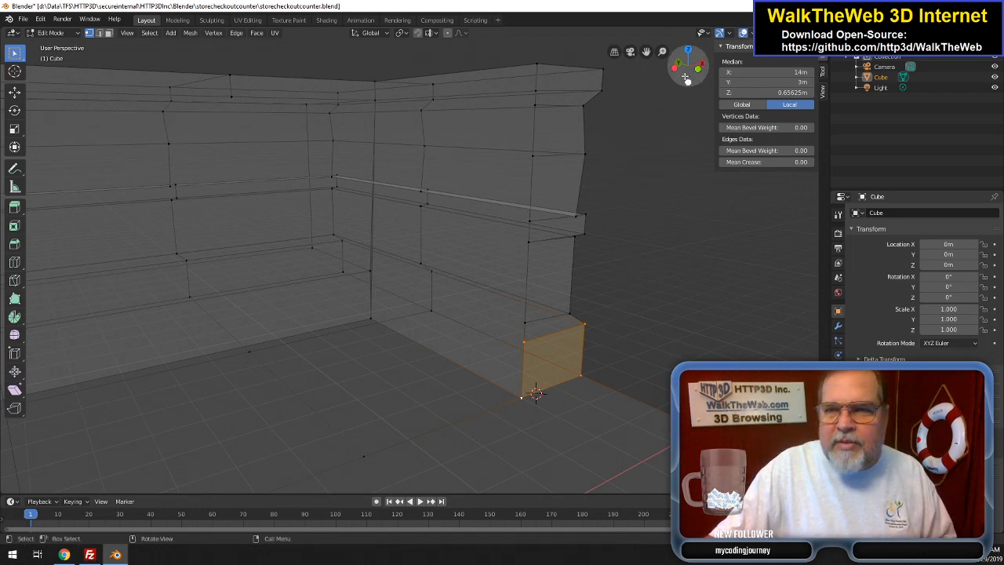
- Fill the topmost end face at the counter's opposite open end, using its two outer and two inner corner vertices
{"action": "left_click_drag", "start_coordinate": [687, 63], "coordinate": [688, 64]}
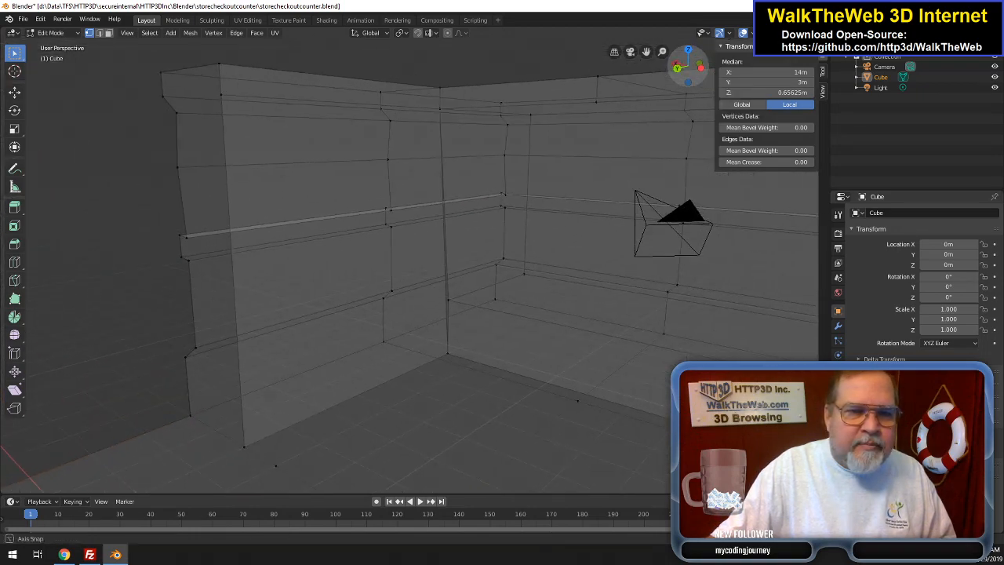
{"action": "left_click_drag", "start_coordinate": [647, 52], "coordinate": [799, 52]}
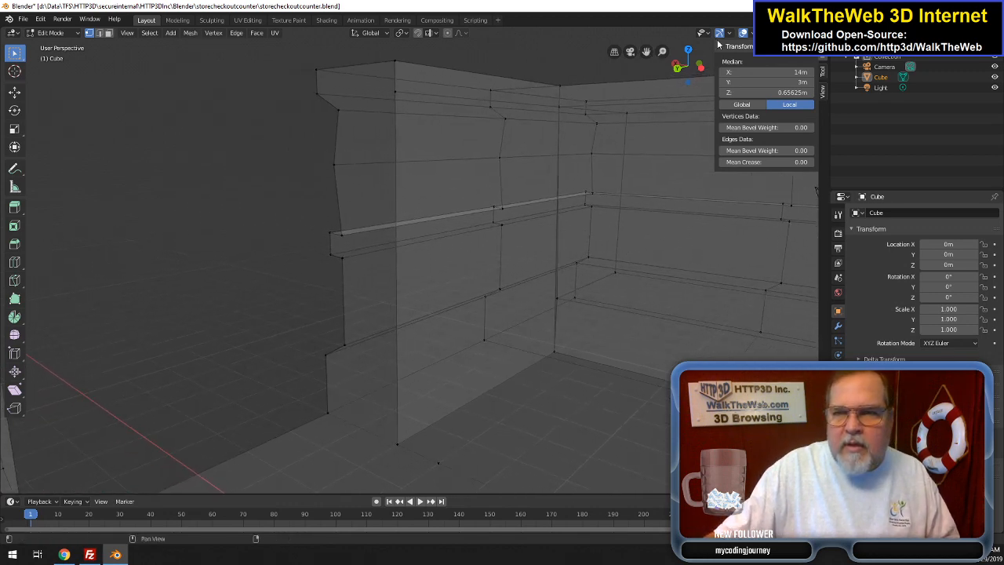
{"action": "left_click_drag", "start_coordinate": [646, 52], "coordinate": [647, 44]}
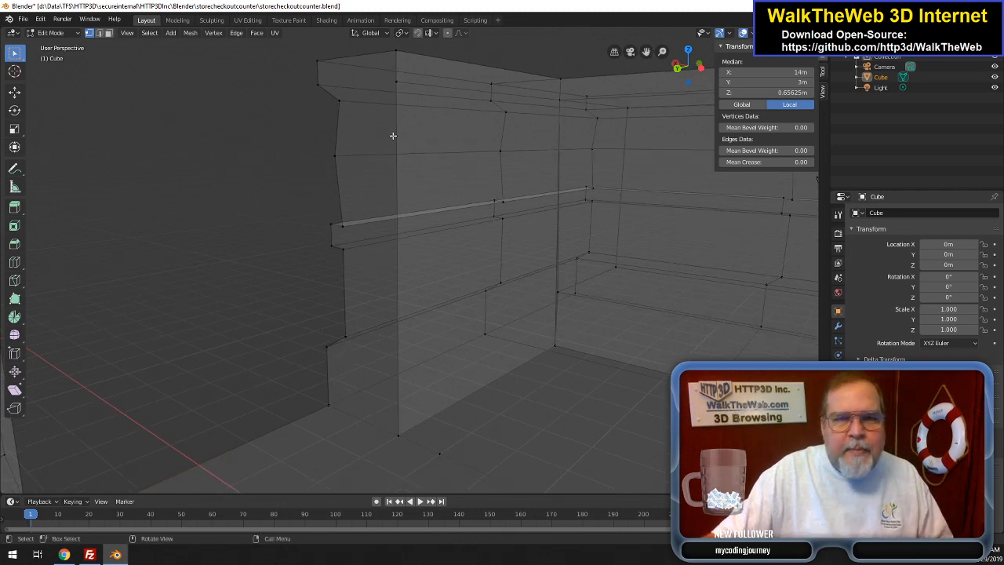
{"action": "left_click", "coordinate": [320, 84]}
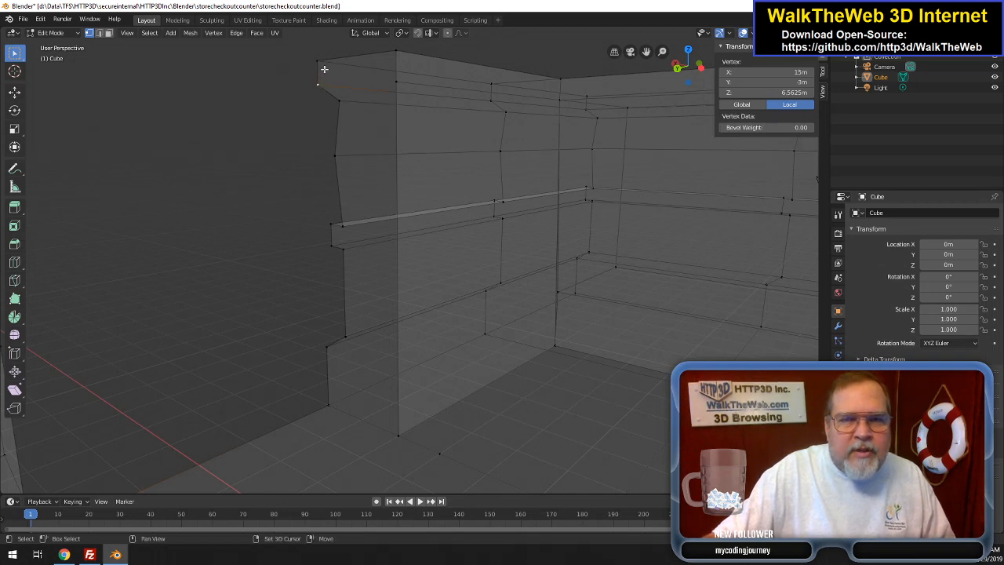
{"action": "left_click", "coordinate": [396, 52], "text": "shift"}
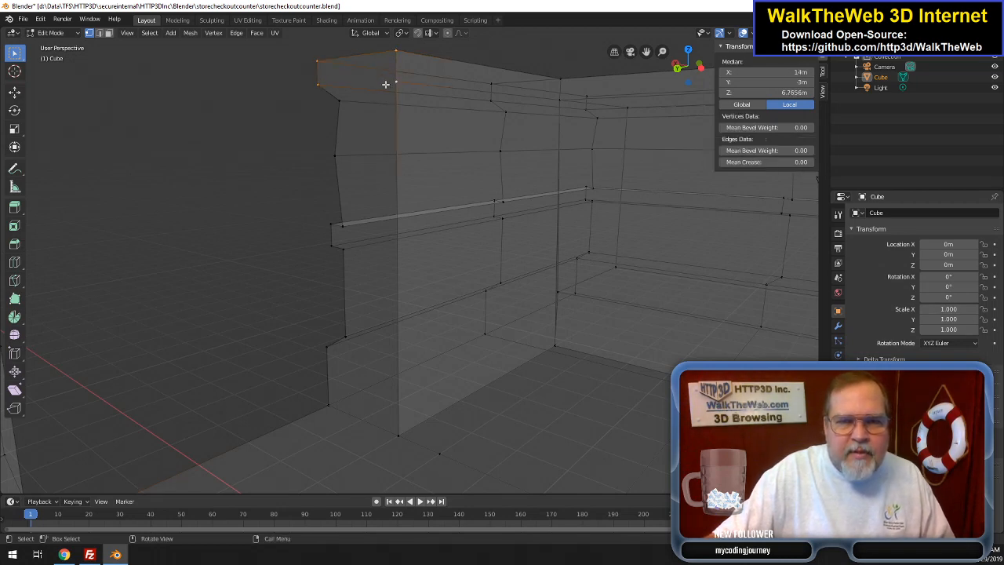
{"action": "left_click", "coordinate": [385, 84], "text": "shift"}
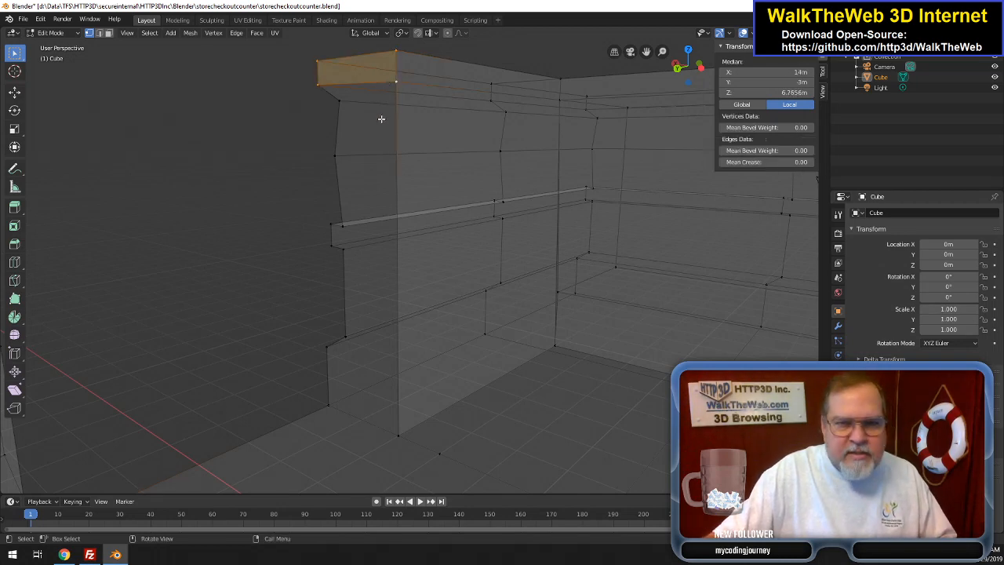
- Subdivide the long inner vertical edge below the top face at the opposite end
{"action": "left_click", "coordinate": [340, 102]}
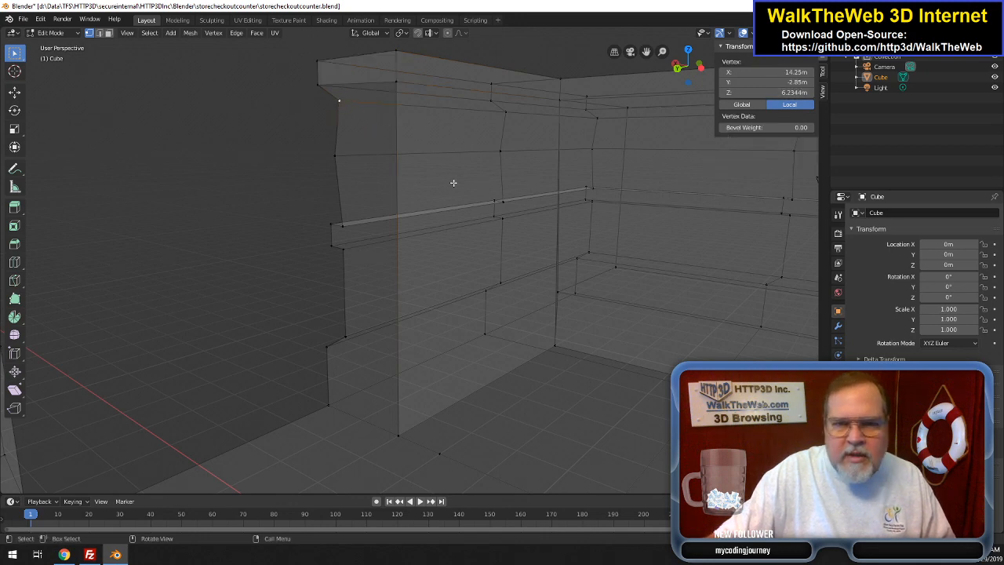
{"action": "left_click", "coordinate": [98, 33]}
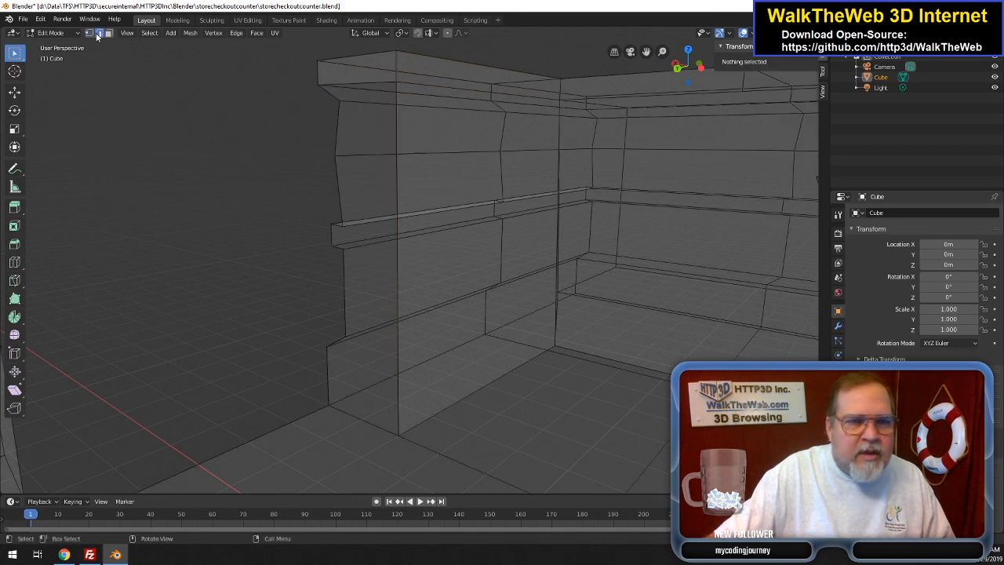
{"action": "left_click", "coordinate": [404, 188]}
{"action": "right_click", "coordinate": [404, 187]}
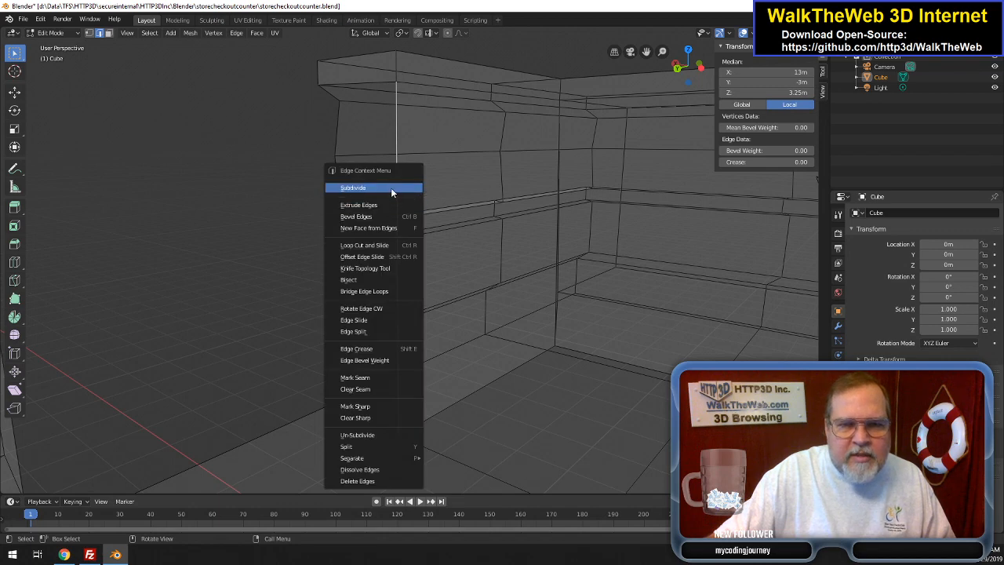
{"action": "left_click", "coordinate": [391, 188]}
- Subdivide the lower half of that inner vertical edge into four segments and return to vertex selection mode
{"action": "left_click", "coordinate": [413, 288]}
{"action": "right_click", "coordinate": [412, 288]}
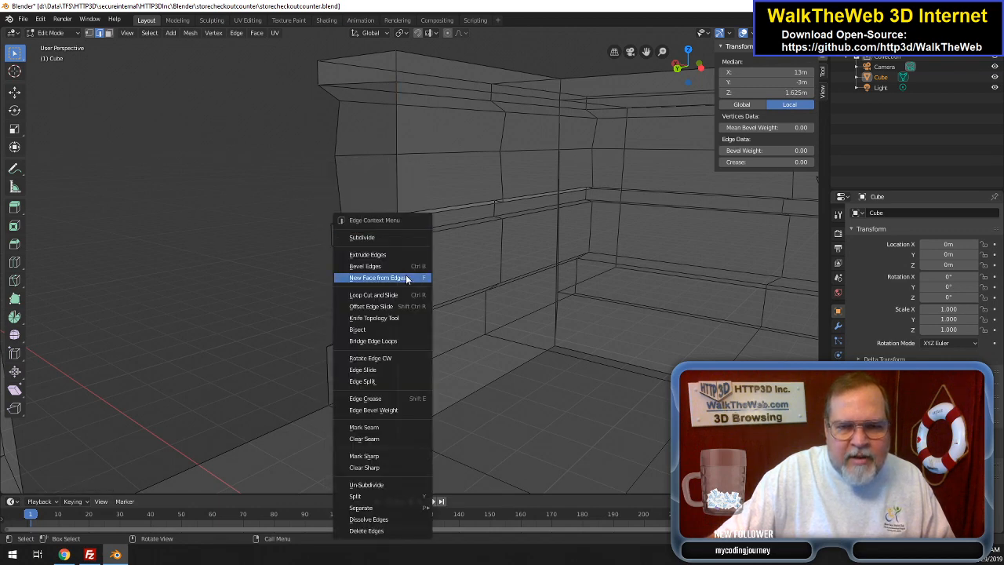
{"action": "left_click", "coordinate": [393, 239]}
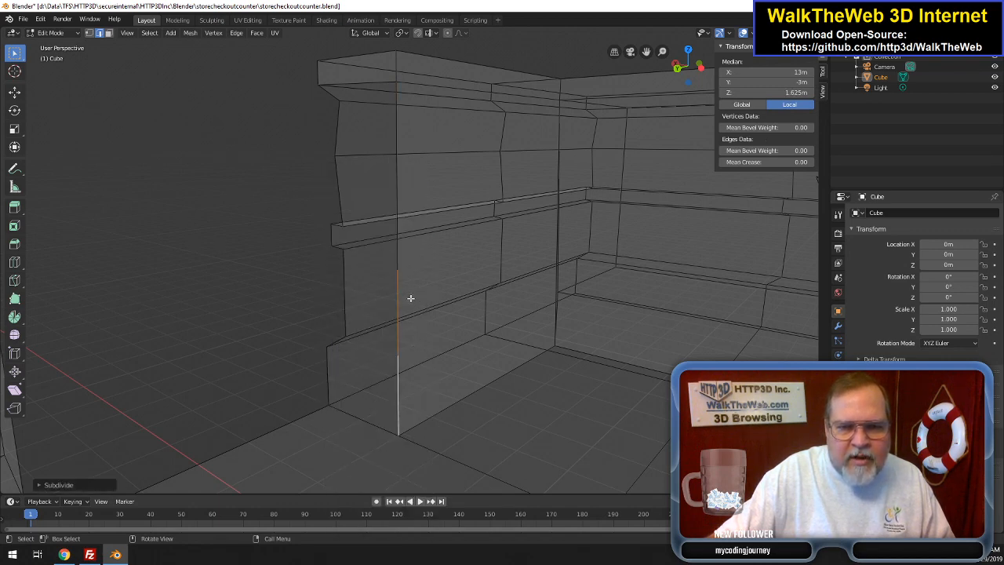
{"action": "right_click", "coordinate": [410, 298]}
{"action": "left_click", "coordinate": [396, 219]}
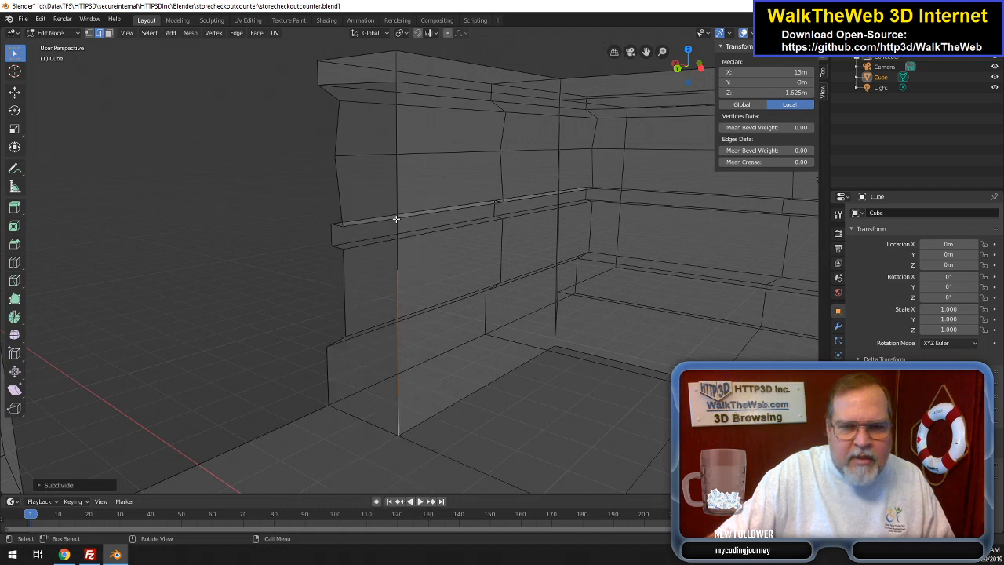
{"action": "left_click", "coordinate": [415, 334]}
{"action": "right_click", "coordinate": [414, 338]}
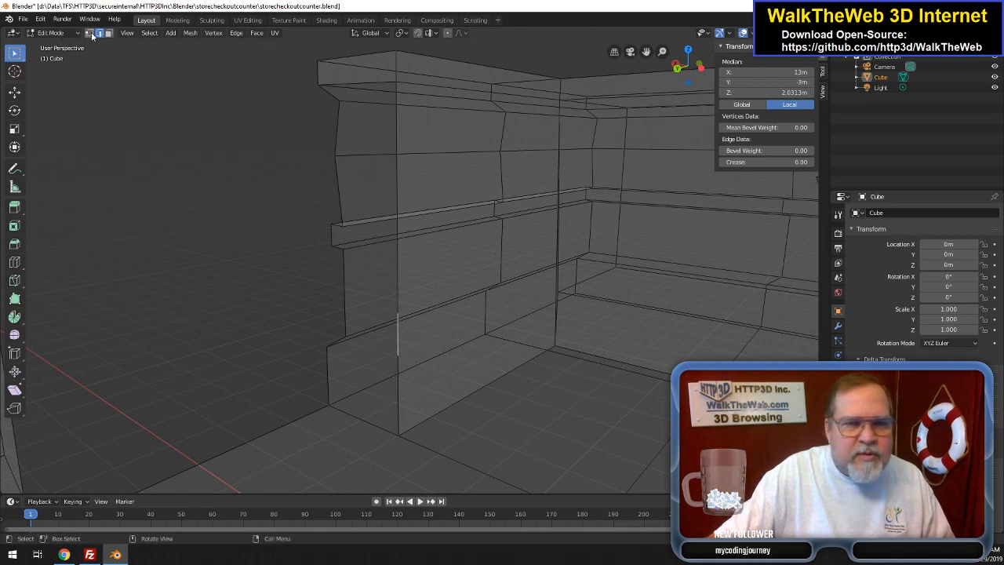
{"action": "left_click", "coordinate": [88, 32]}
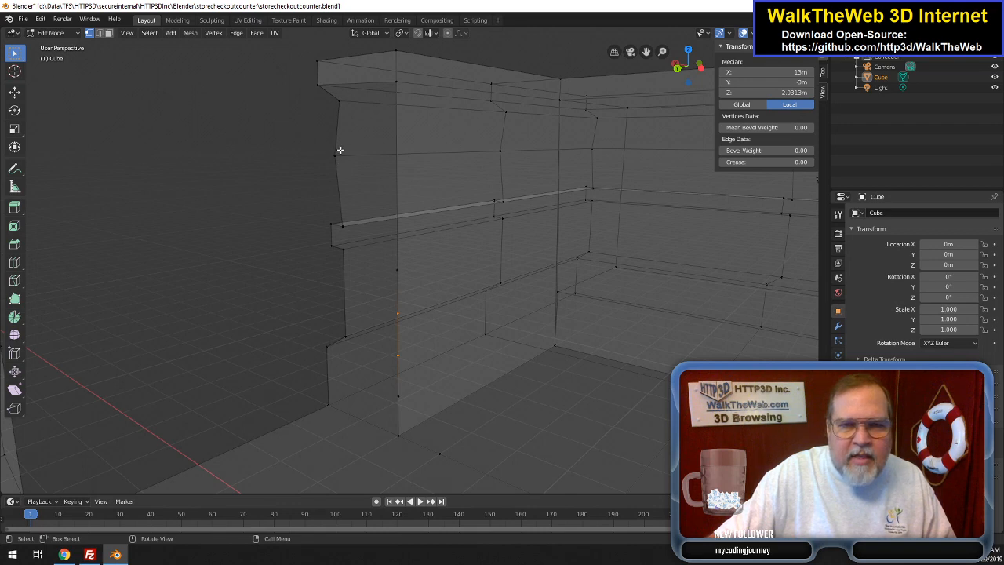
- Set the highest new inner-edge vertex's Z to 6.23438 m and fill the sloped end face directly beneath the top block
{"action": "left_click", "coordinate": [339, 100]}
{"action": "left_click", "coordinate": [756, 93]}
{"action": "key", "text": "ctrl+c"}
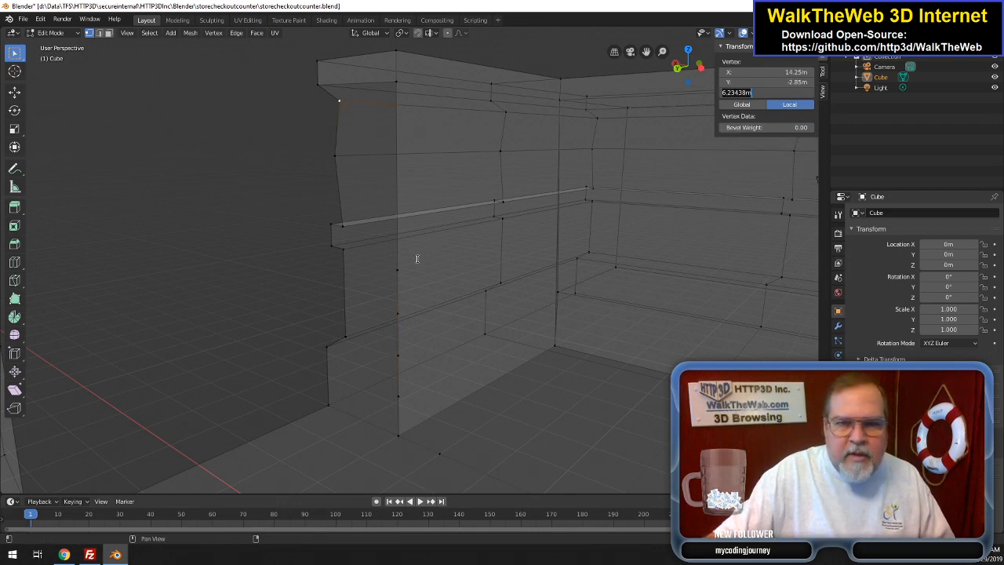
{"action": "key", "text": "Return"}
{"action": "left_click", "coordinate": [396, 270]}
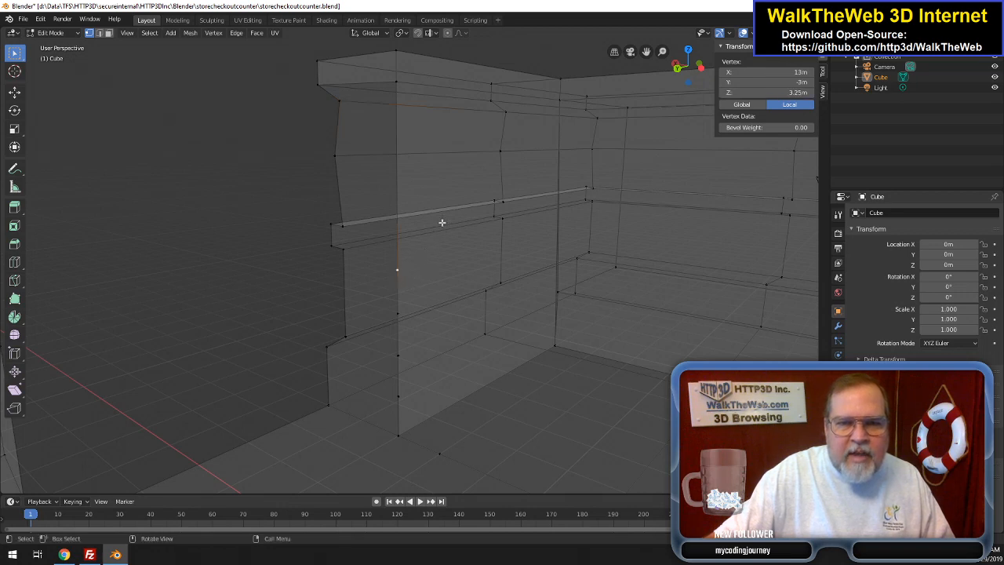
{"action": "left_click", "coordinate": [763, 93]}
{"action": "key", "text": "ctrl+v"}
{"action": "key", "text": "Return"}
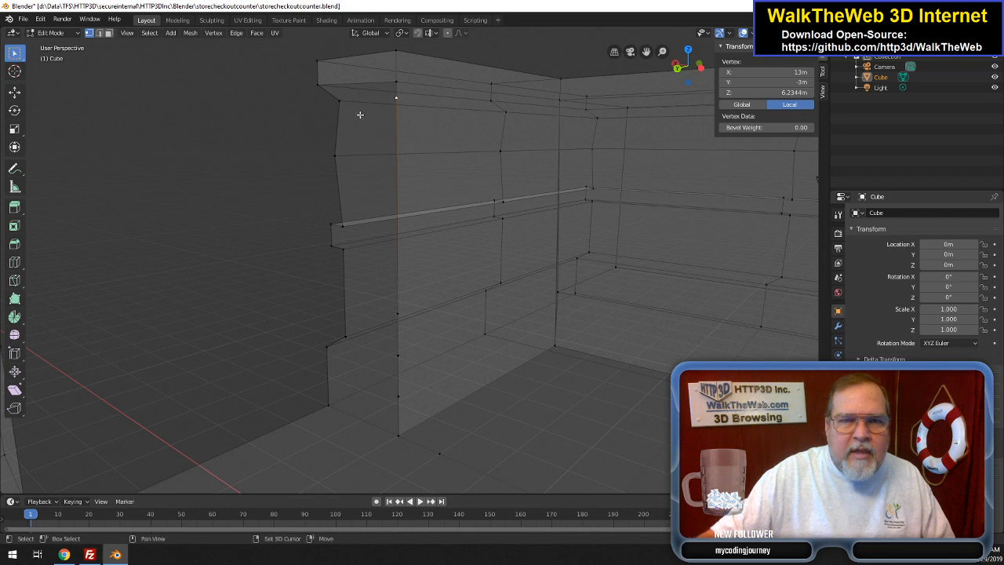
{"action": "left_click", "coordinate": [340, 100], "text": "shift"}
{"action": "left_click", "coordinate": [395, 82], "text": "shift"}
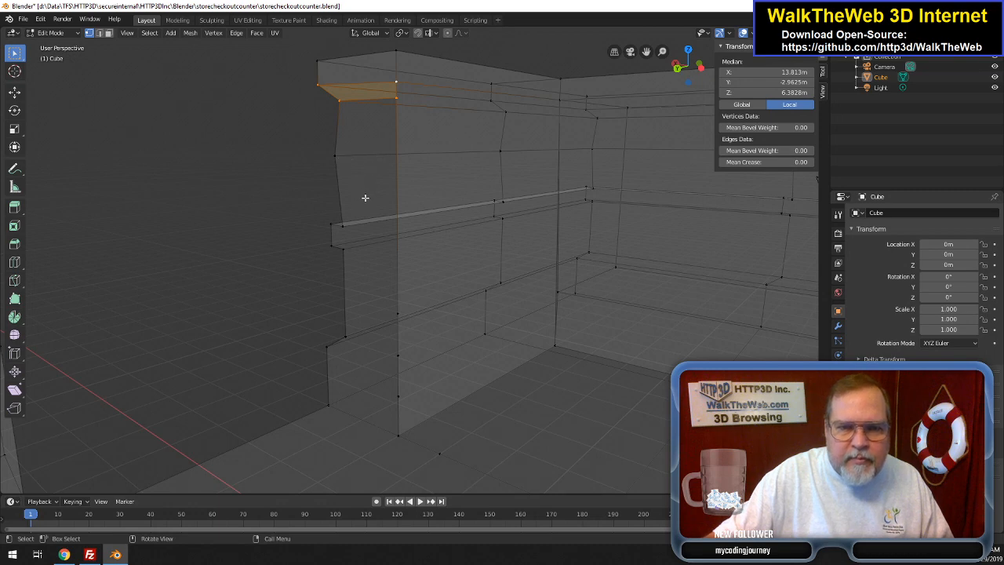
- Set the Z of the next vertex down the inner edge to 5.25 m, matching the outer profile vertex
{"action": "left_click", "coordinate": [336, 157]}
{"action": "left_click", "coordinate": [777, 92]}
{"action": "key", "text": "Return"}
{"action": "left_click", "coordinate": [397, 314]}
{"action": "left_click", "coordinate": [764, 94]}
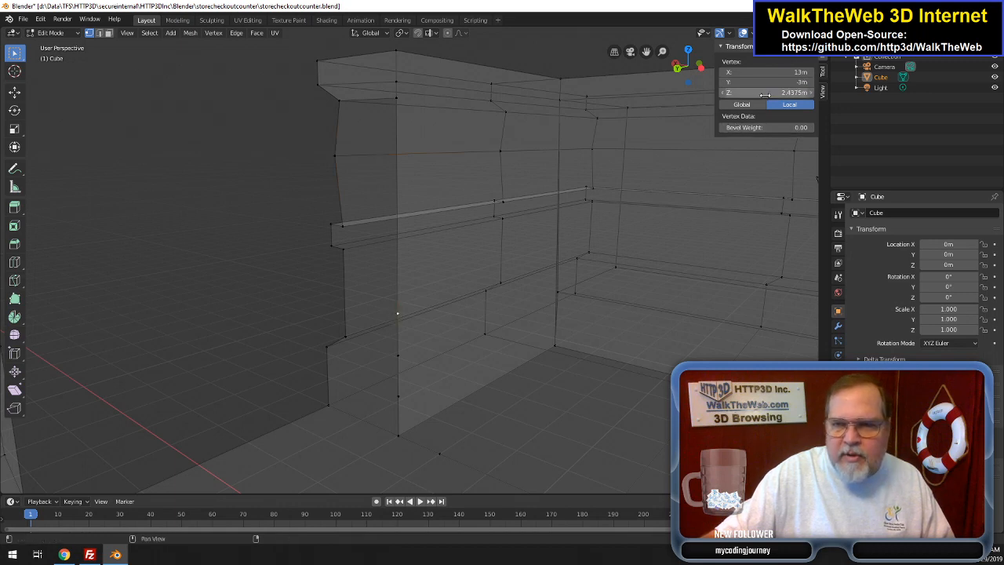
{"action": "type", "text": "5.25m"}
{"action": "key", "text": "Return"}
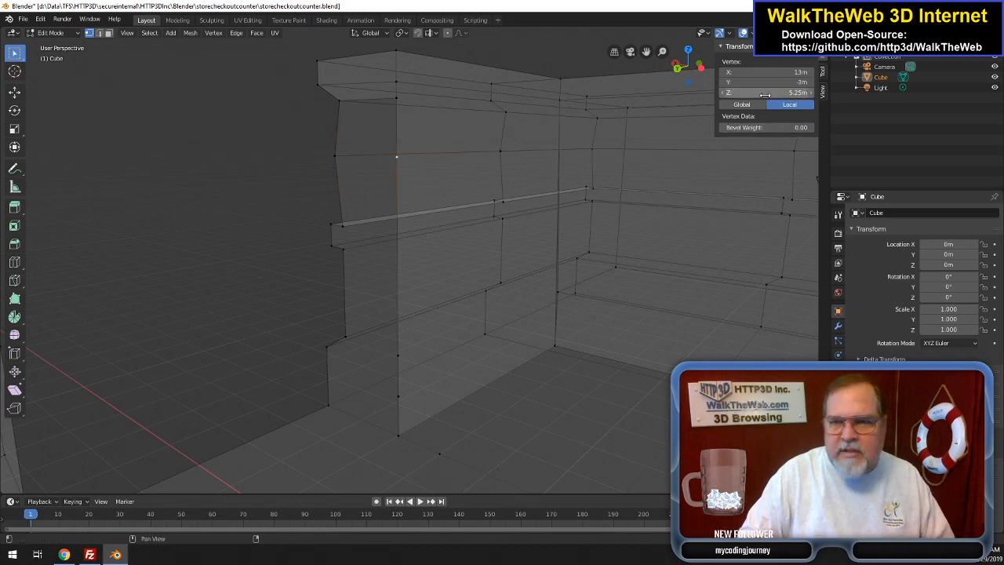
- Fill the end face between the 5.25 m vertex pair and the vertex pair above it
{"action": "left_click", "coordinate": [335, 156], "text": "shift"}
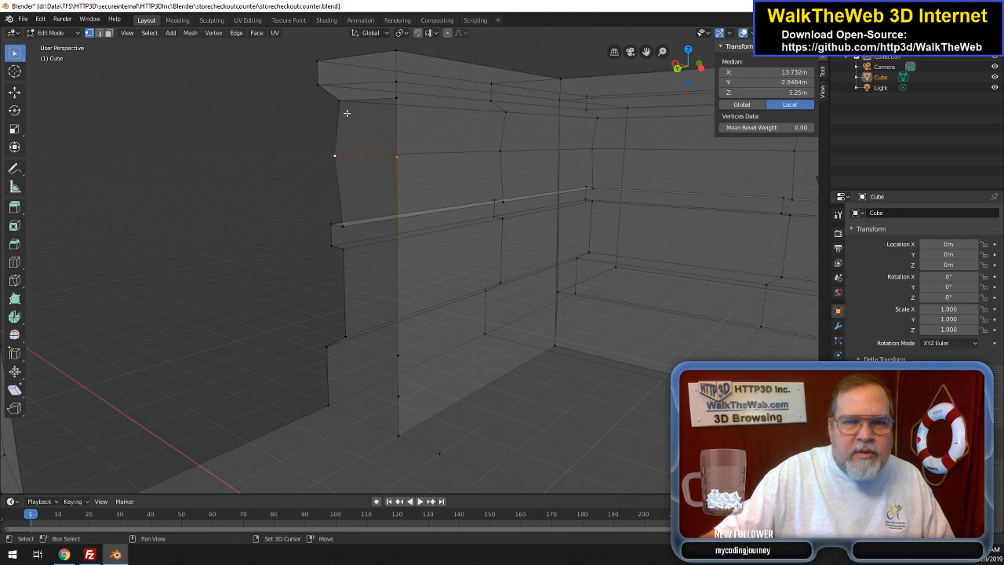
{"action": "left_click", "coordinate": [344, 106], "text": "shift"}
{"action": "left_click", "coordinate": [397, 103], "text": "shift"}
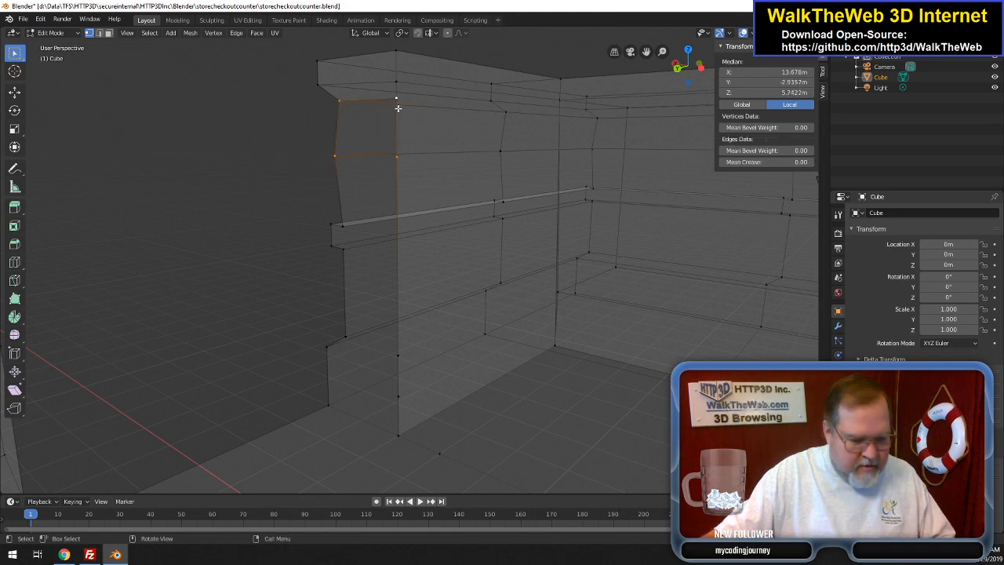
{"action": "key", "text": "f"}
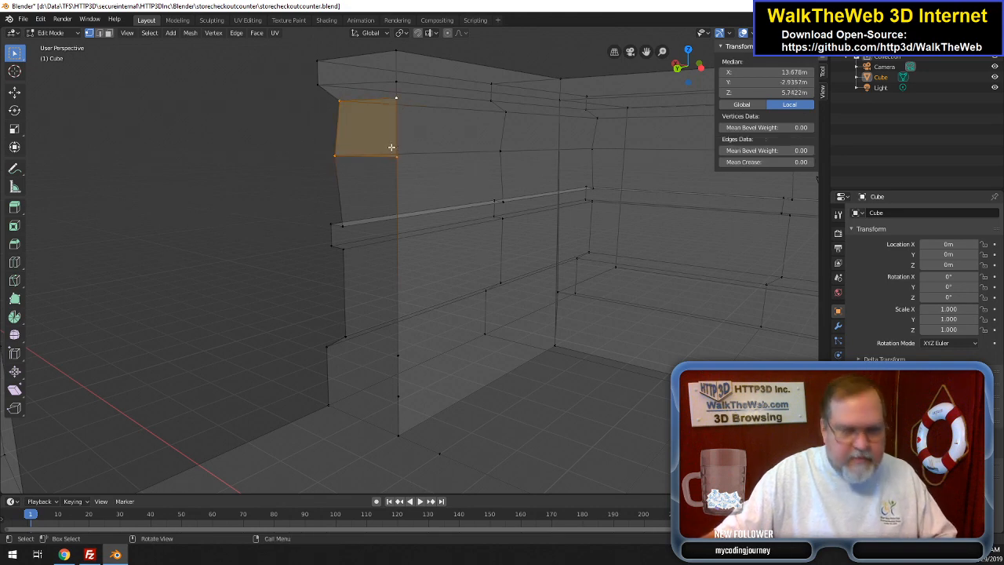
- Set the Z of the next inner-edge vertex to 3.9375 m, matching the upper level of the outer ledge
{"action": "left_click", "coordinate": [342, 225]}
{"action": "left_click", "coordinate": [774, 94]}
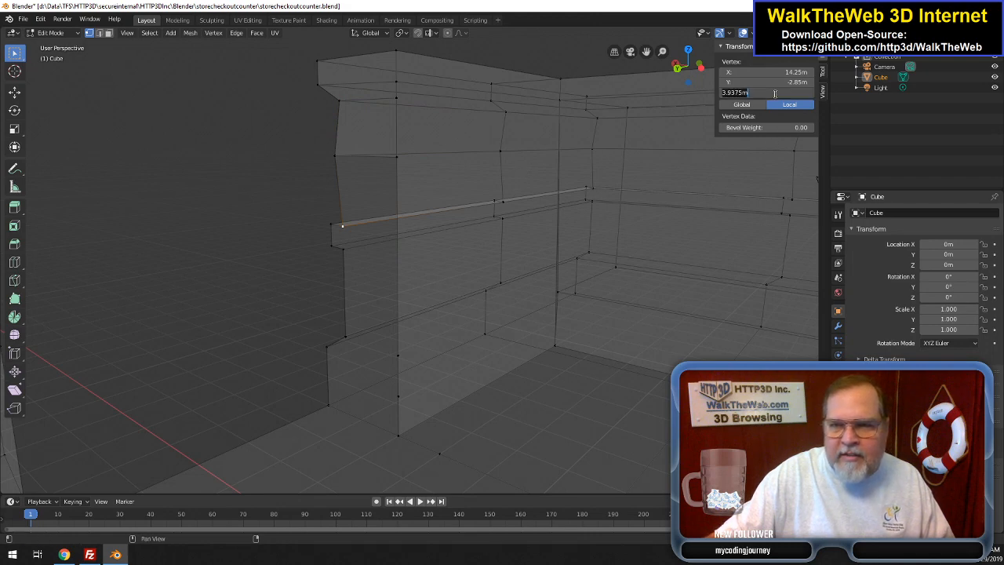
{"action": "key", "text": "Return"}
{"action": "left_click", "coordinate": [395, 354]}
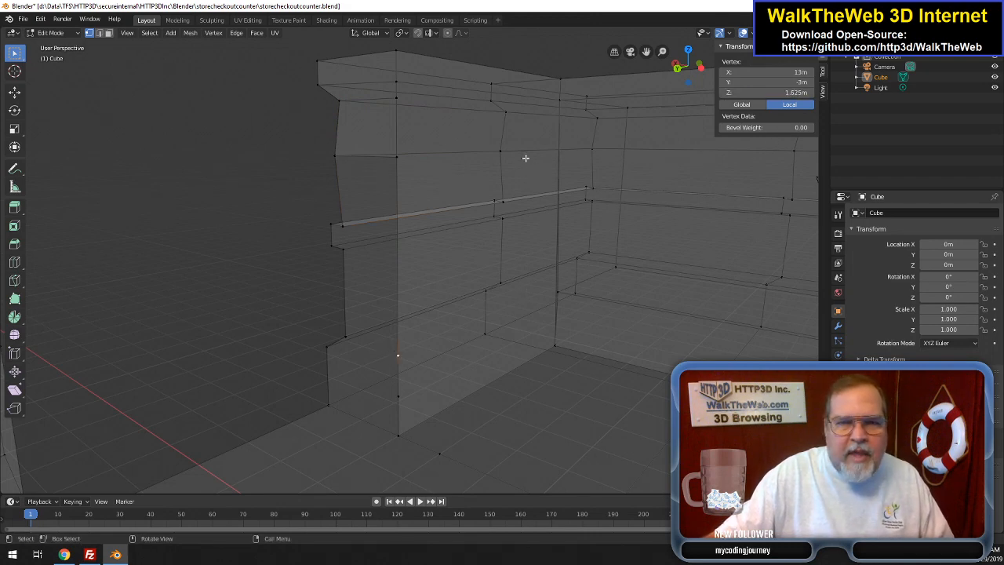
{"action": "left_click_drag", "start_coordinate": [778, 92], "coordinate": [776, 92]}
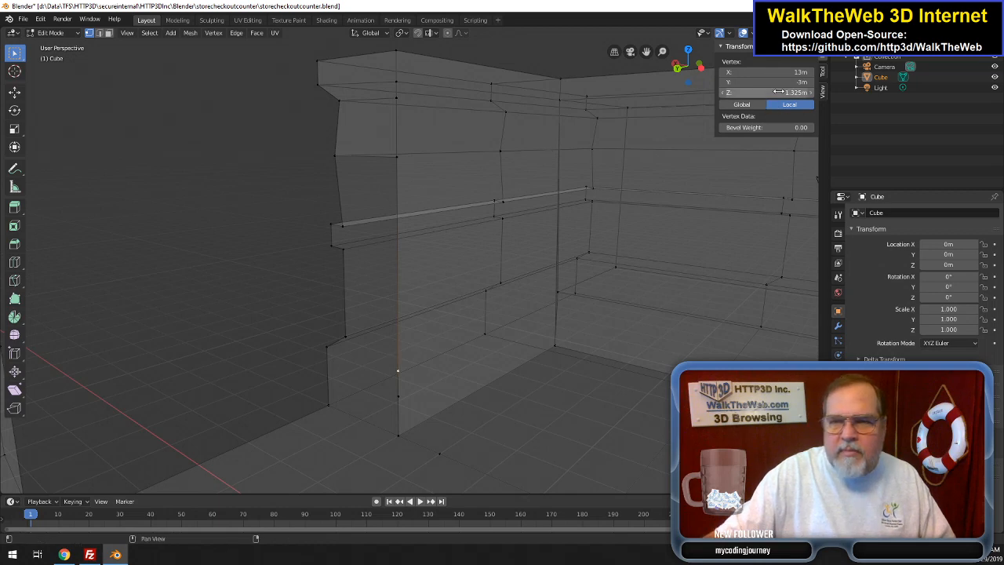
{"action": "key", "text": "ctrl+v"}
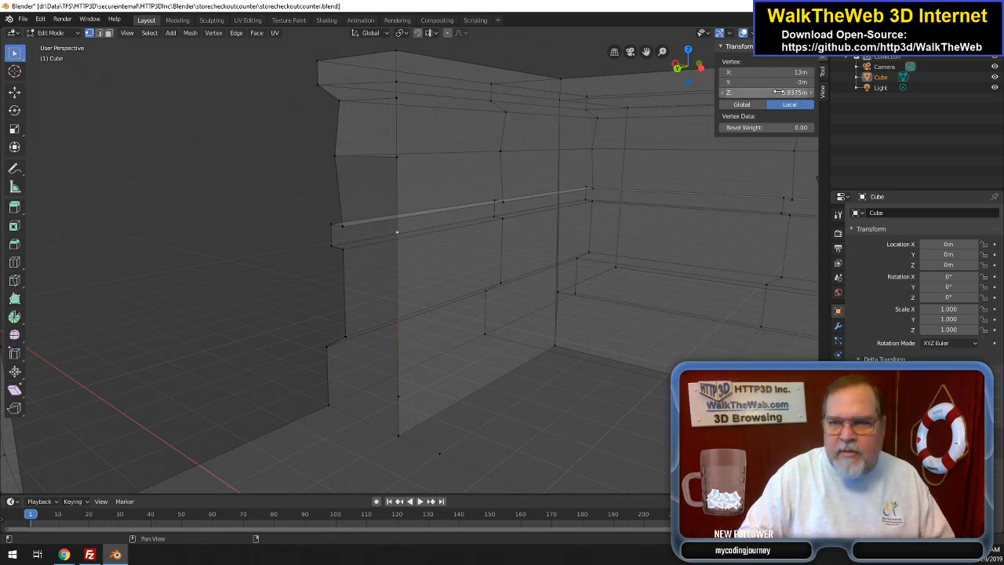
{"action": "left_click", "coordinate": [778, 91]}
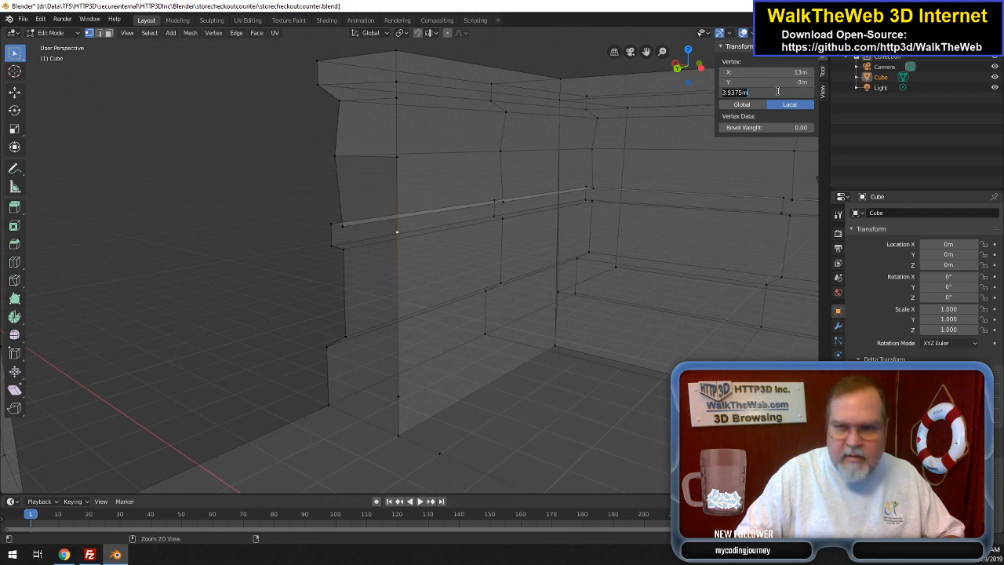
{"action": "key", "text": "Return"}
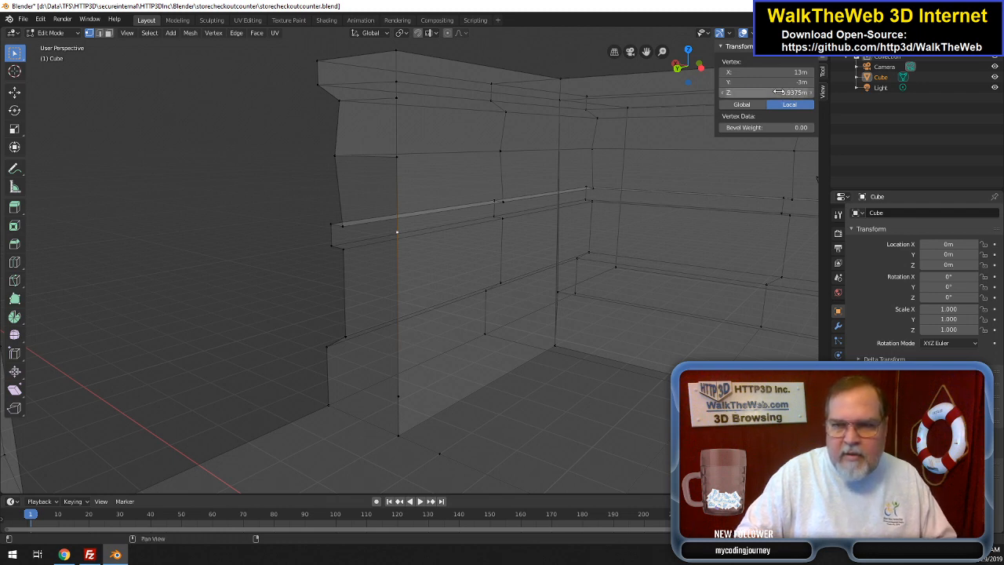
- Fill the end face between the 3.9375 m and 5.25 m vertex pairs
{"action": "left_click", "coordinate": [343, 226], "text": "shift"}
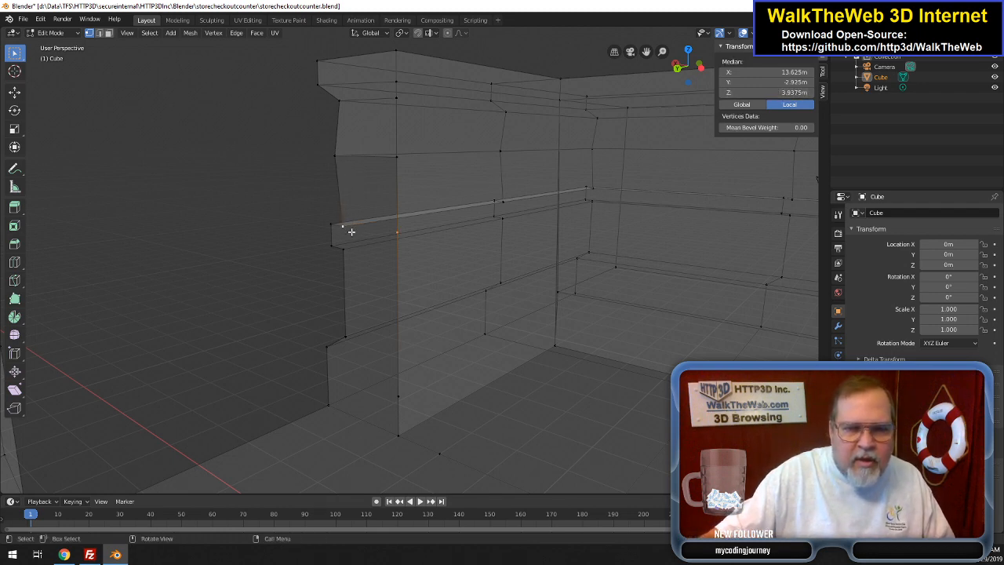
{"action": "left_click", "coordinate": [349, 161], "text": "shift"}
{"action": "left_click", "coordinate": [397, 158], "text": "shift"}
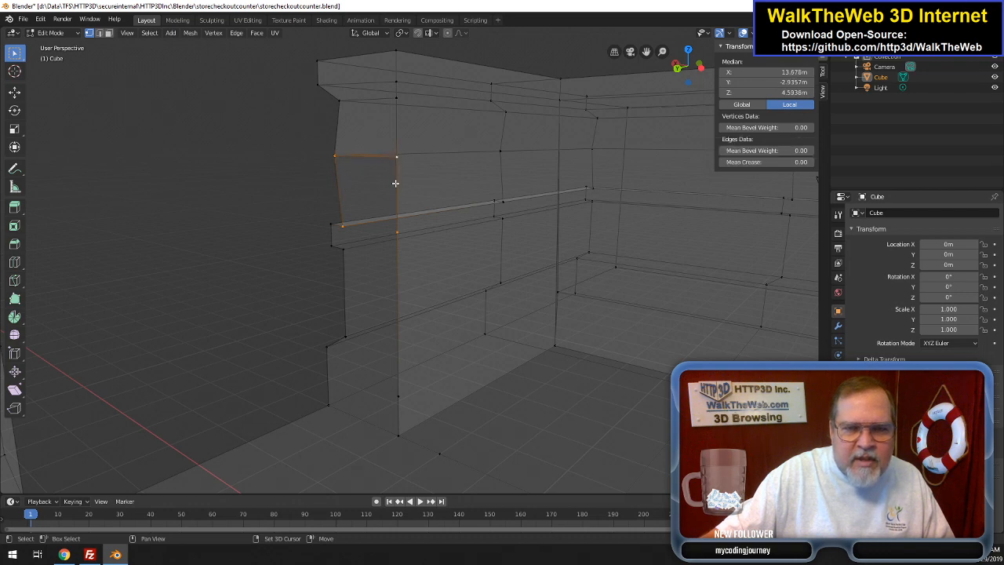
- Set the Z of the lowest new inner-edge vertex to 3.5 m, matching the underside of the outer ledge
{"action": "left_click", "coordinate": [353, 251]}
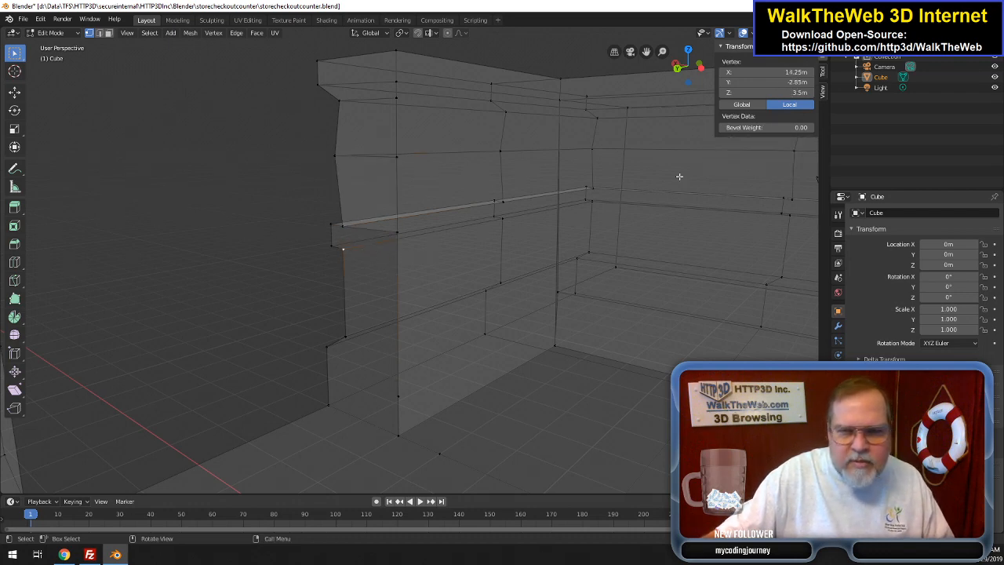
{"action": "left_click", "coordinate": [775, 92]}
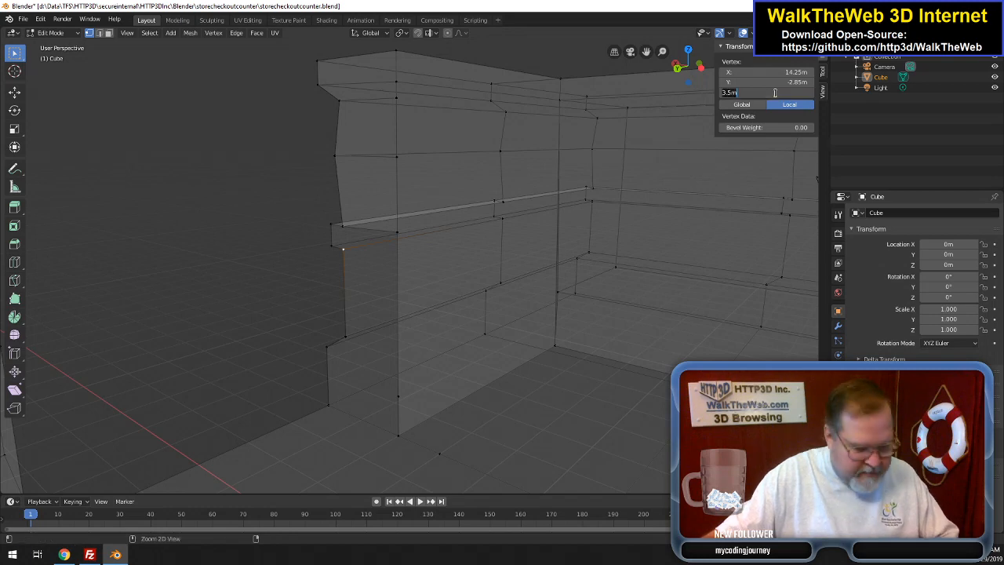
{"action": "key", "text": "Return"}
{"action": "left_click", "coordinate": [397, 398]}
{"action": "left_click", "coordinate": [751, 93]}
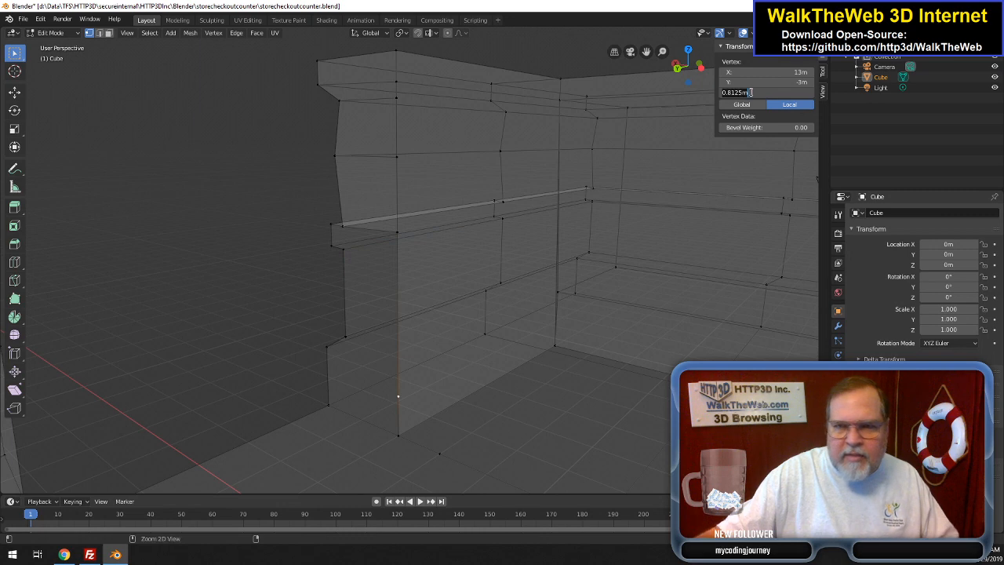
{"action": "type", "text": "3.5m"}
{"action": "key", "text": "Return"}
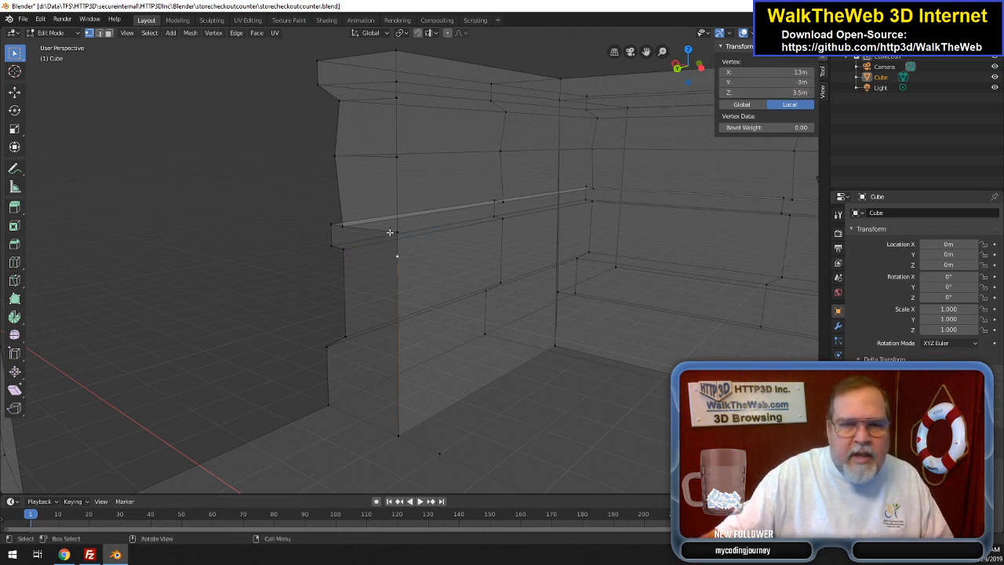
- Fill the ledge's end face using its two outermost vertices and the 3.5 m and 3.9375 m inner vertices
{"action": "left_click", "coordinate": [333, 244], "text": "shift"}
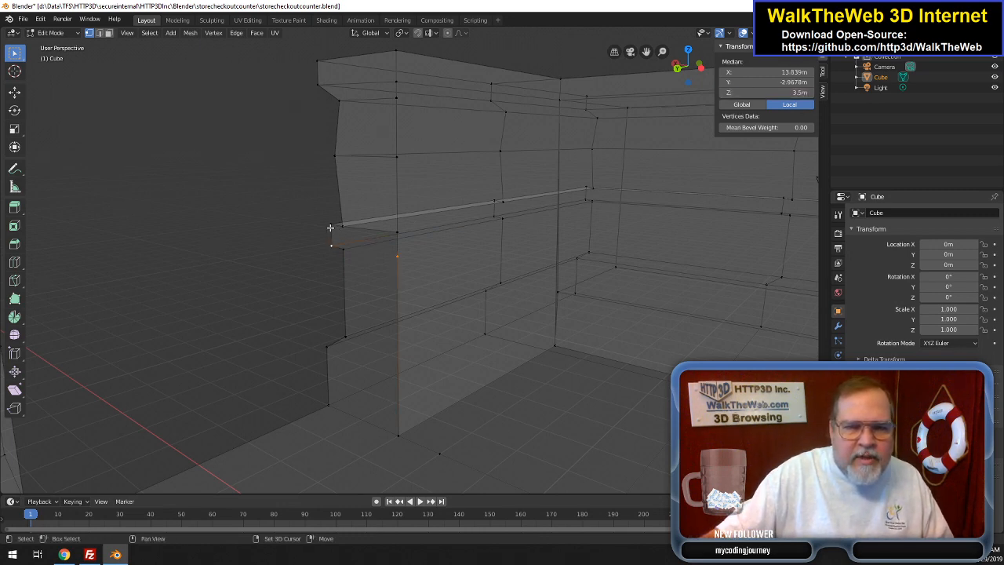
{"action": "left_click", "coordinate": [330, 227], "text": "shift"}
{"action": "left_click", "coordinate": [398, 233], "text": "shift"}
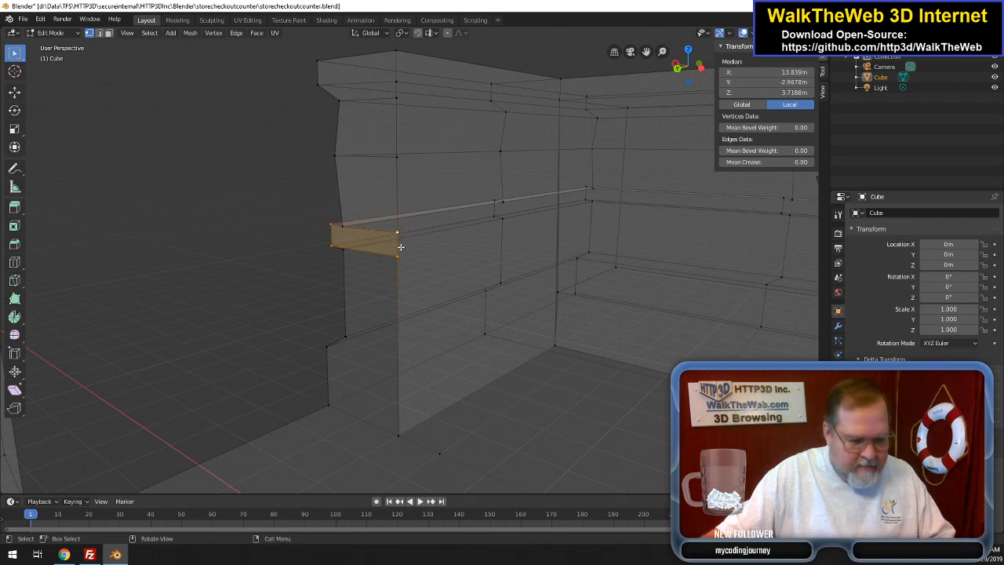
- Subdivide the inner edge below the ledge, subdivide its lower half again, and return to vertex selection mode
{"action": "left_click", "coordinate": [100, 34]}
{"action": "left_click", "coordinate": [391, 354]}
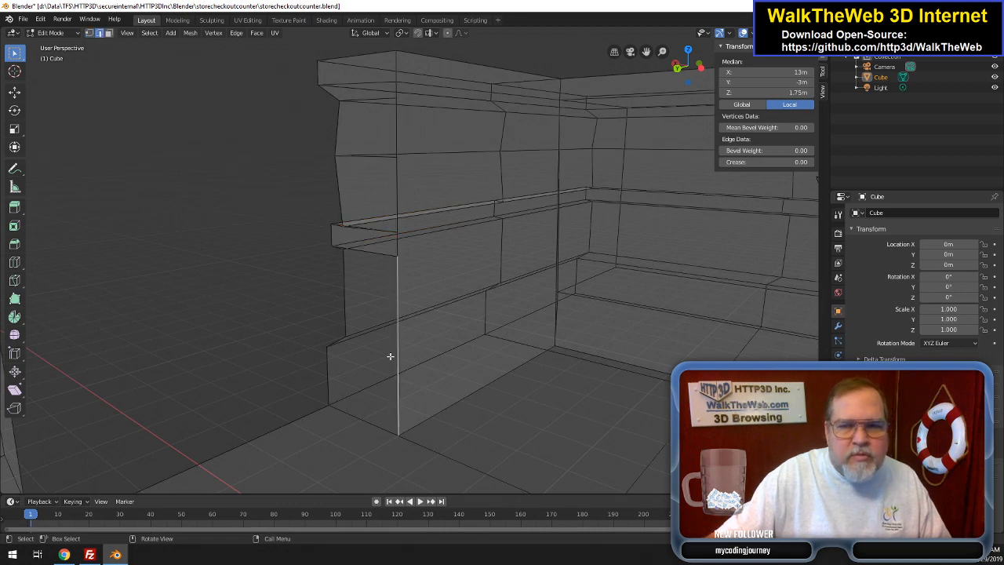
{"action": "right_click", "coordinate": [392, 359]}
{"action": "left_click", "coordinate": [372, 237]}
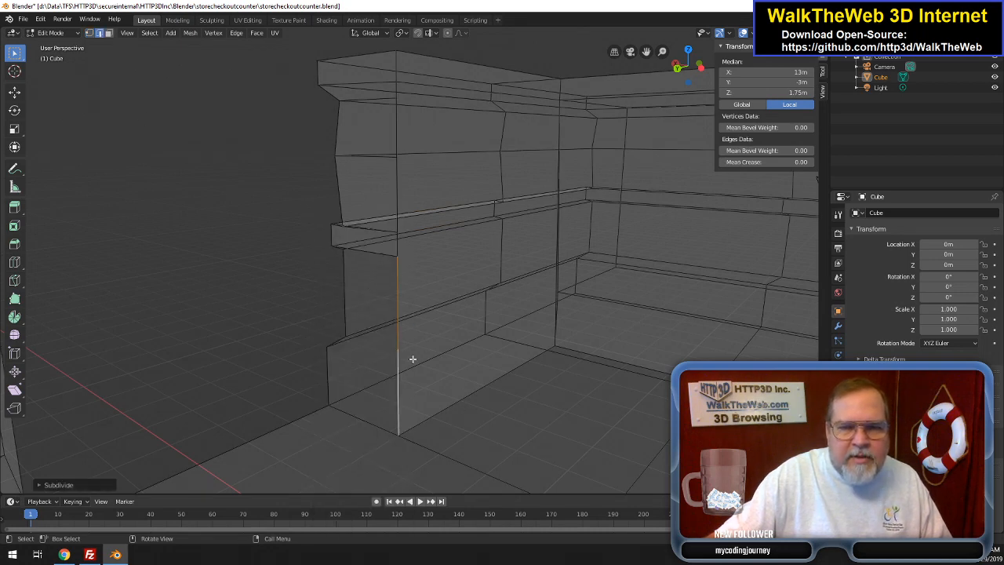
{"action": "left_click", "coordinate": [404, 366]}
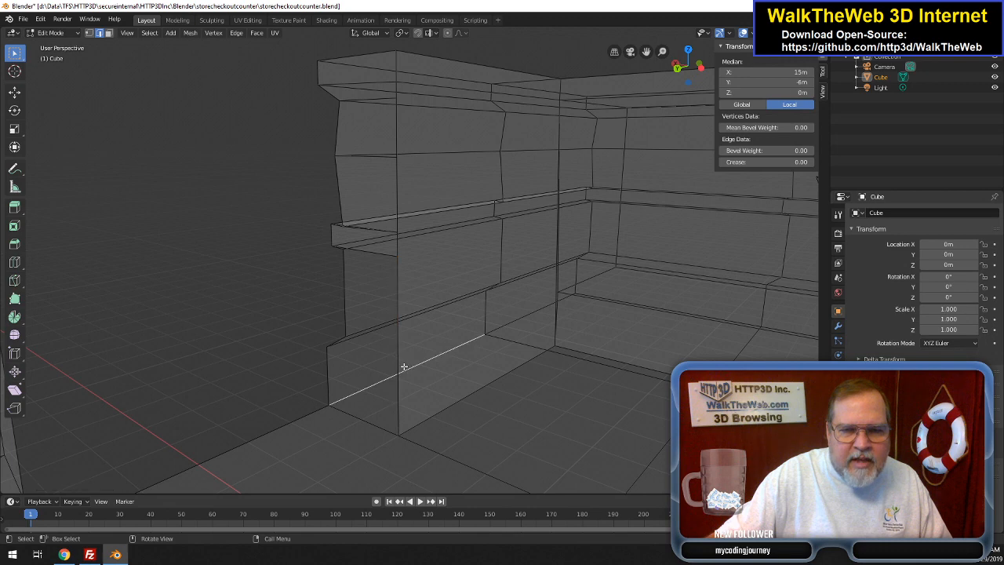
{"action": "left_click", "coordinate": [399, 390]}
{"action": "right_click", "coordinate": [373, 237]}
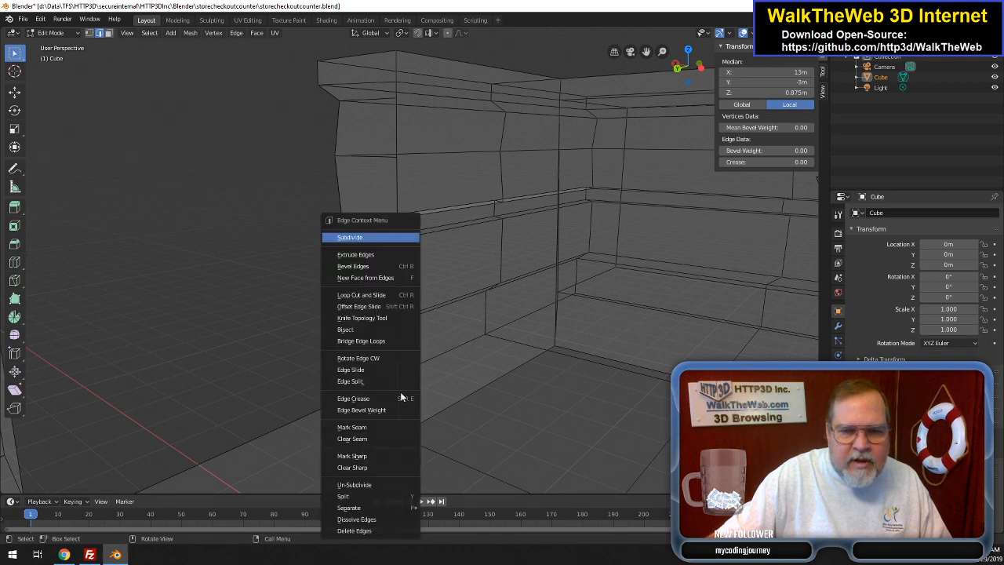
{"action": "left_click", "coordinate": [373, 237]}
{"action": "key", "text": "1"}
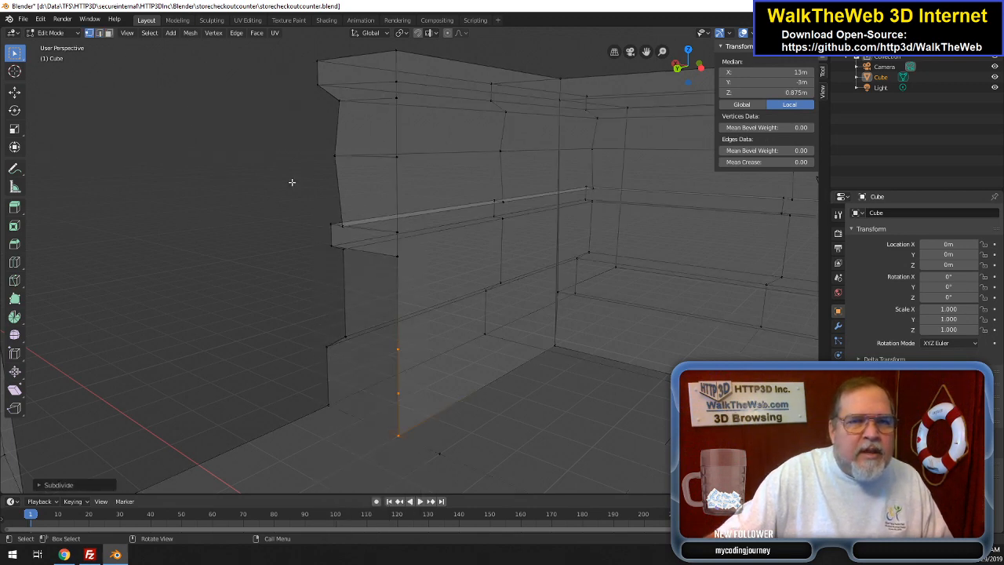
- Fill the end face below the ledge between the 1.75 m and 3.5 m vertex pairs
{"action": "left_click", "coordinate": [346, 338]}
{"action": "left_click", "coordinate": [769, 93]}
{"action": "key", "text": "Return"}
{"action": "left_click", "coordinate": [398, 349]}
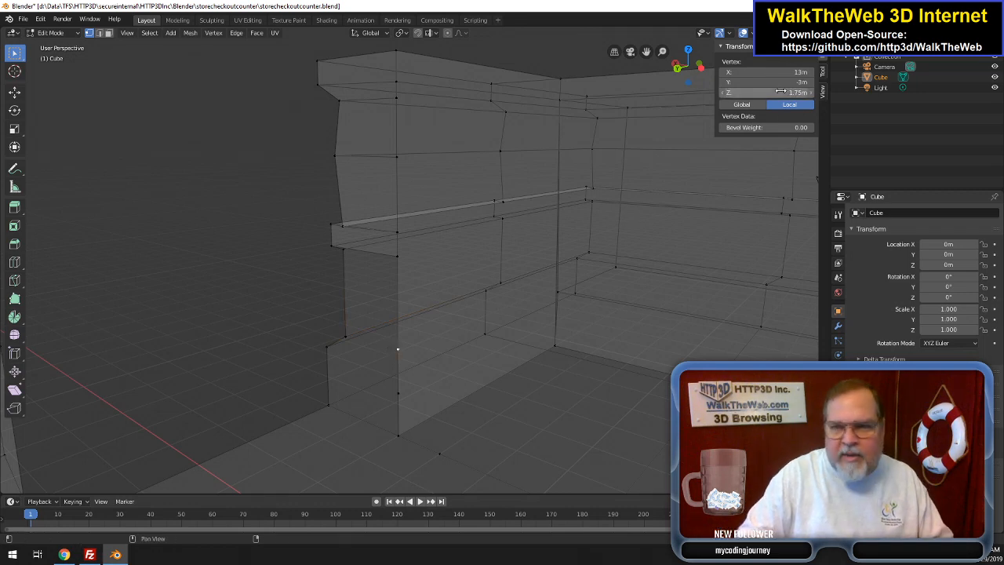
{"action": "left_click", "coordinate": [343, 339], "text": "shift"}
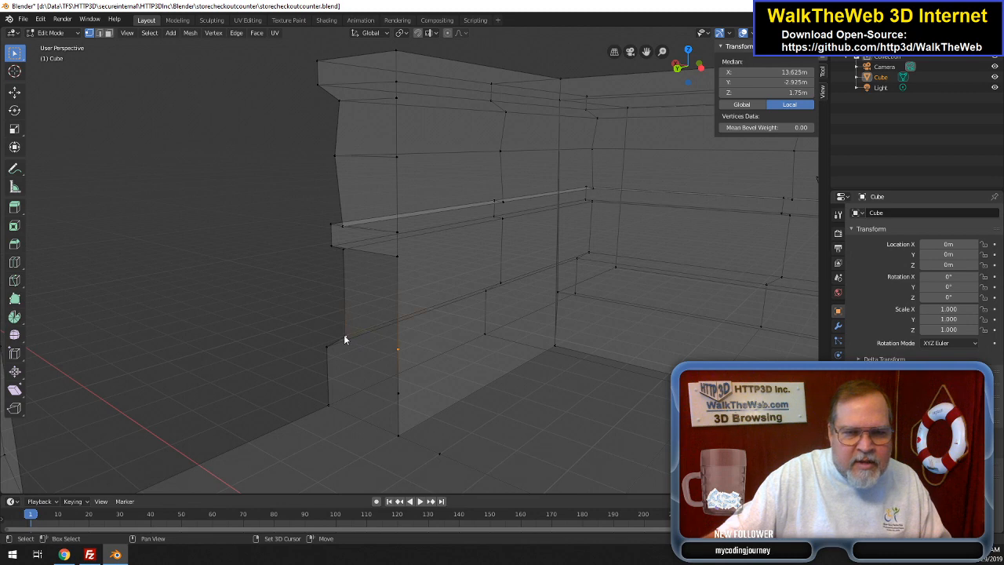
{"action": "left_click", "coordinate": [344, 251], "text": "shift"}
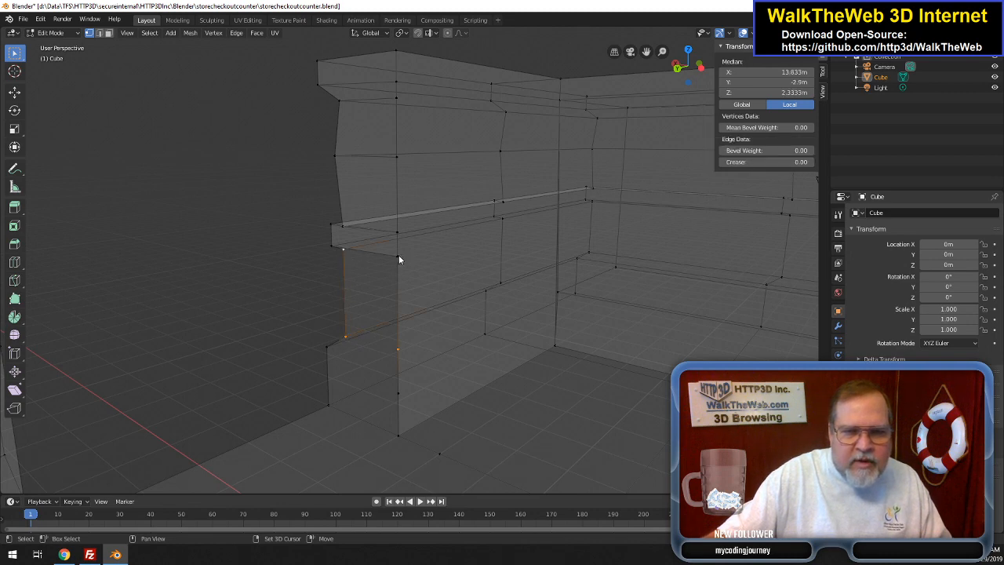
{"action": "left_click", "coordinate": [392, 281], "text": "shift"}
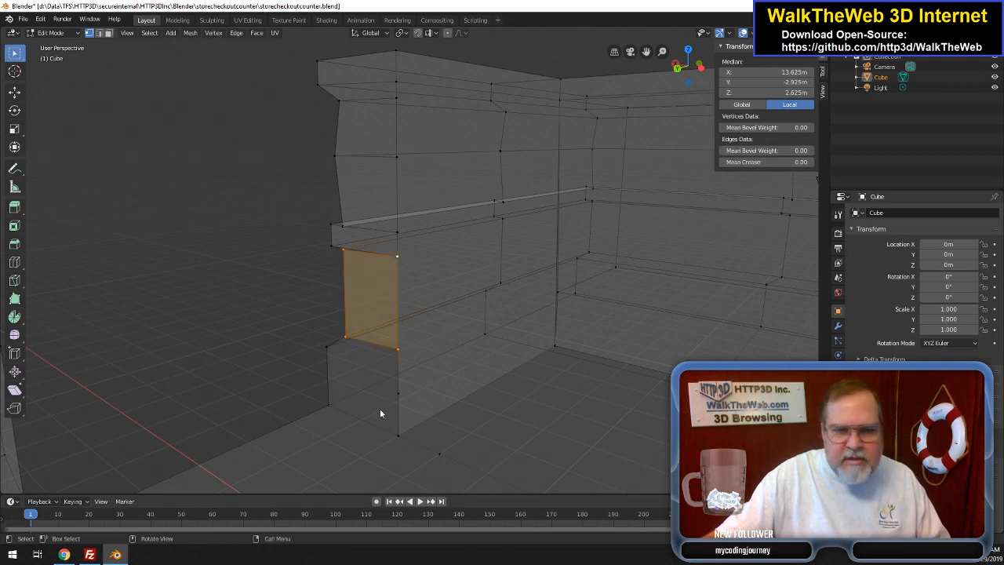
- Set the Z of the remaining inner-edge vertex above the floor to 1.3125 m, matching the outer base corner
{"action": "left_click", "coordinate": [335, 352]}
{"action": "left_click", "coordinate": [783, 92]}
{"action": "key", "text": "ctrl+c"}
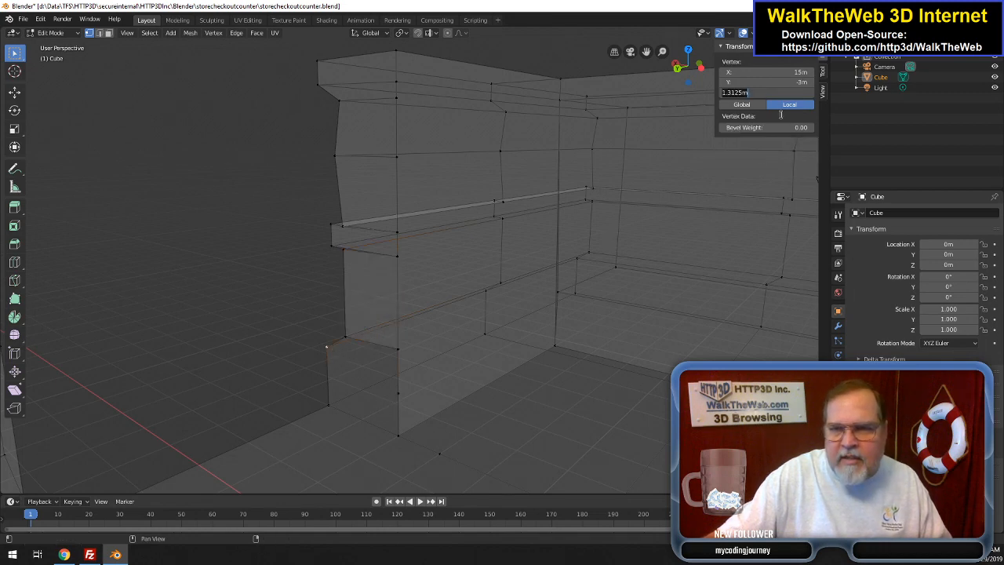
{"action": "left_click", "coordinate": [397, 389]}
{"action": "left_click", "coordinate": [397, 391]}
{"action": "left_click", "coordinate": [785, 93]}
{"action": "key", "text": "ctrl+v"}
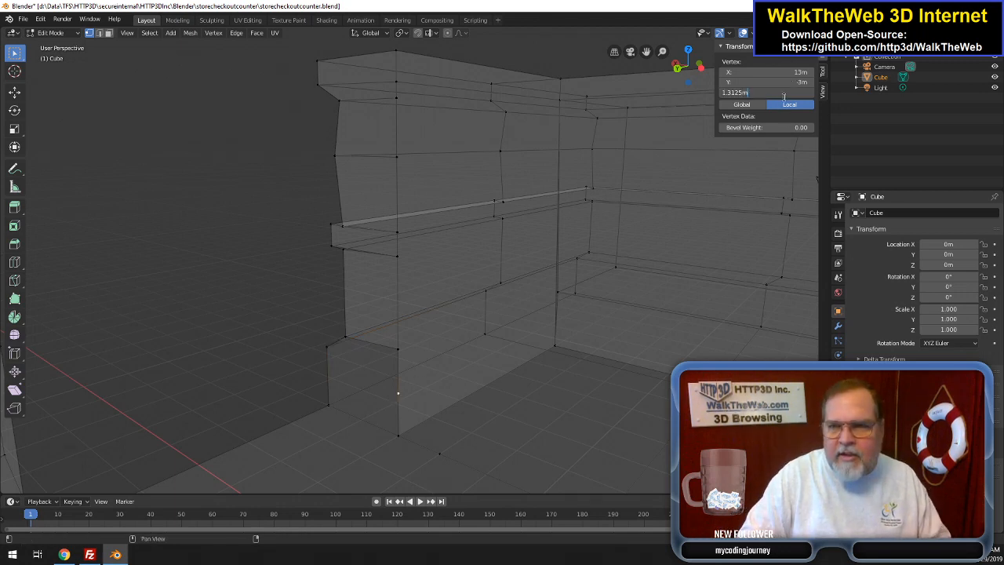
{"action": "key", "text": "Return"}
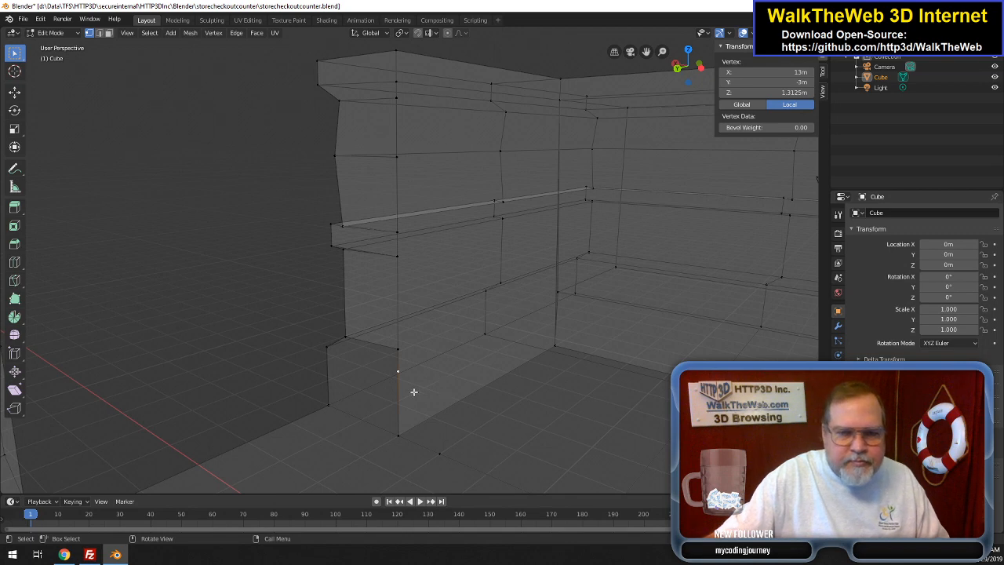
- Fill the sloped end face above the base between the 1.3125 m and 1.75 m vertex pairs
{"action": "left_click", "coordinate": [326, 349], "text": "shift"}
{"action": "left_click", "coordinate": [348, 340], "text": "shift"}
{"action": "left_click", "coordinate": [397, 349], "text": "shift"}
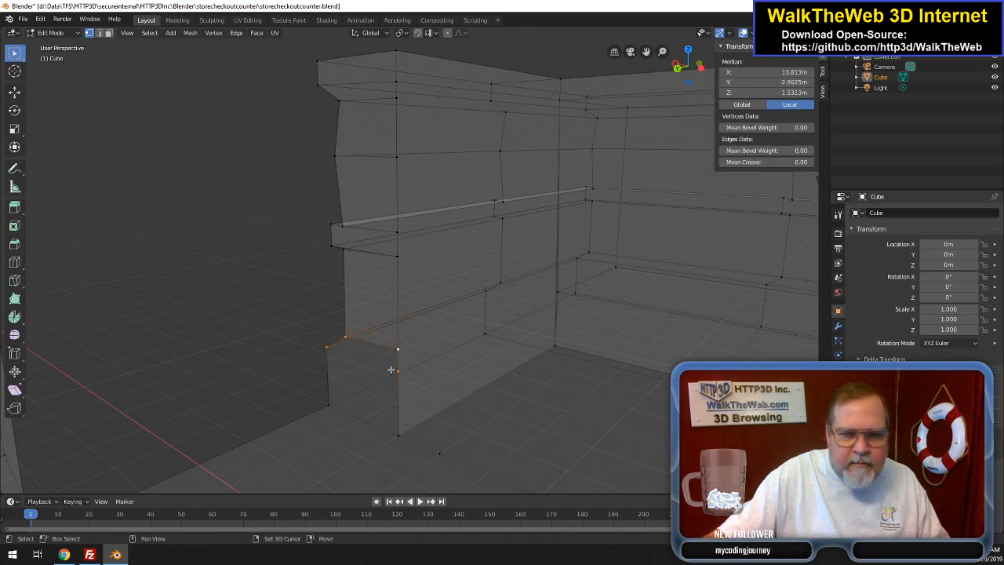
{"action": "key", "text": "f"}
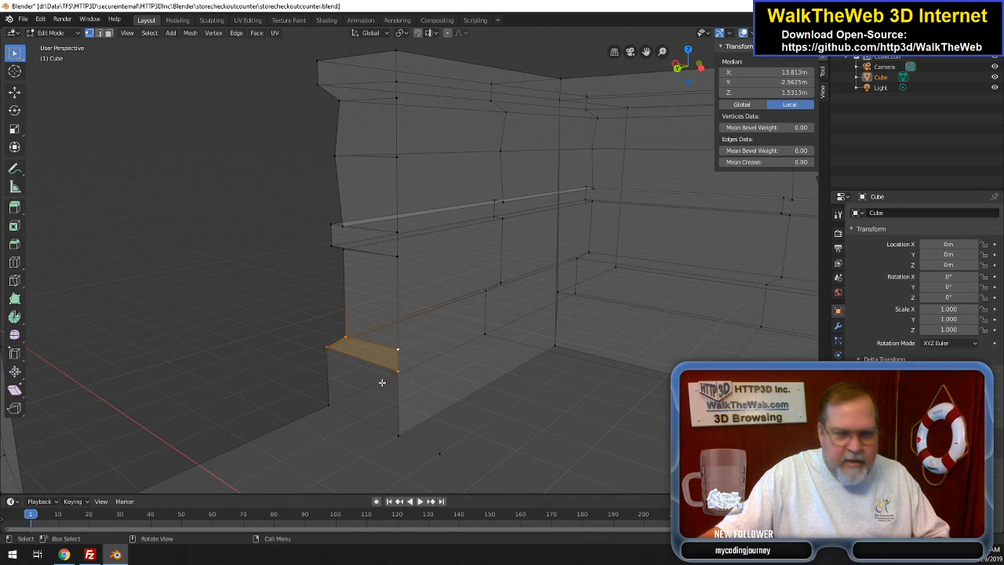
- Fill the base's end face between the two floor vertices and the 1.3125 m vertex pair
{"action": "left_click", "coordinate": [395, 431]}
{"action": "left_click", "coordinate": [329, 403], "text": "shift"}
{"action": "left_click", "coordinate": [328, 349], "text": "shift"}
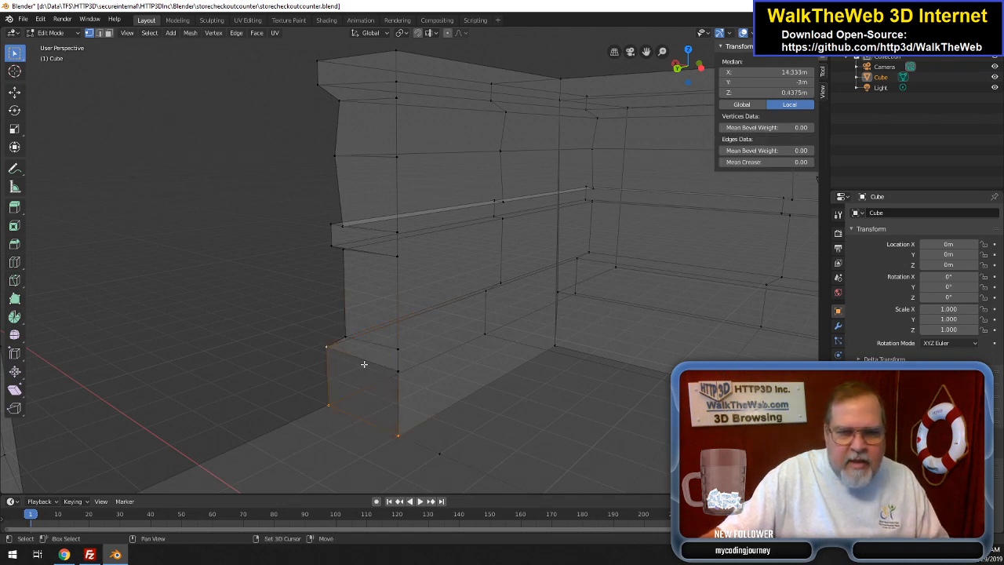
{"action": "left_click", "coordinate": [397, 371], "text": "shift"}
{"action": "key", "text": "f"}
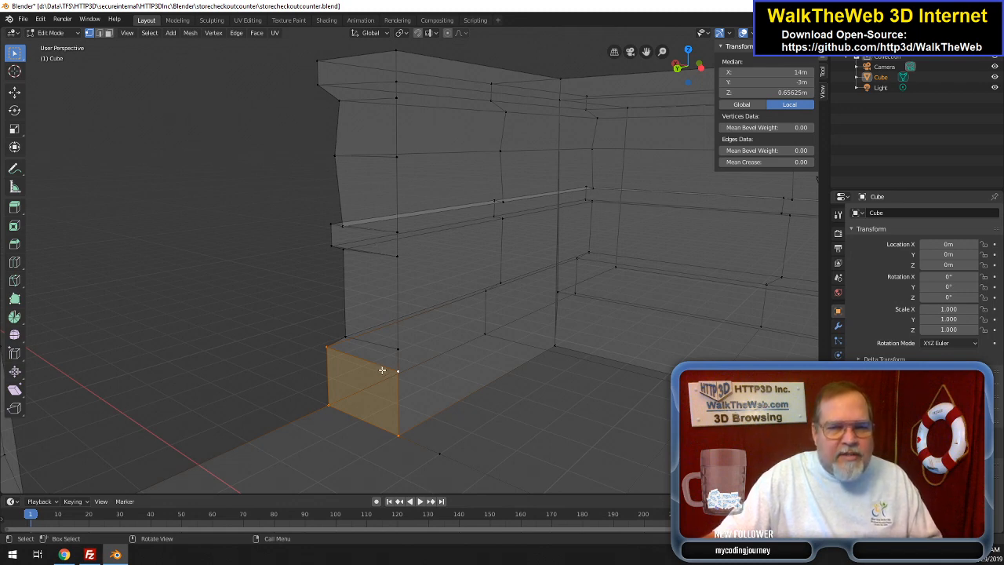
- Select the 1.75 m vertex pairs and the 5.25 m vertex pairs on both counter ends
{"action": "left_click", "coordinate": [372, 349]}
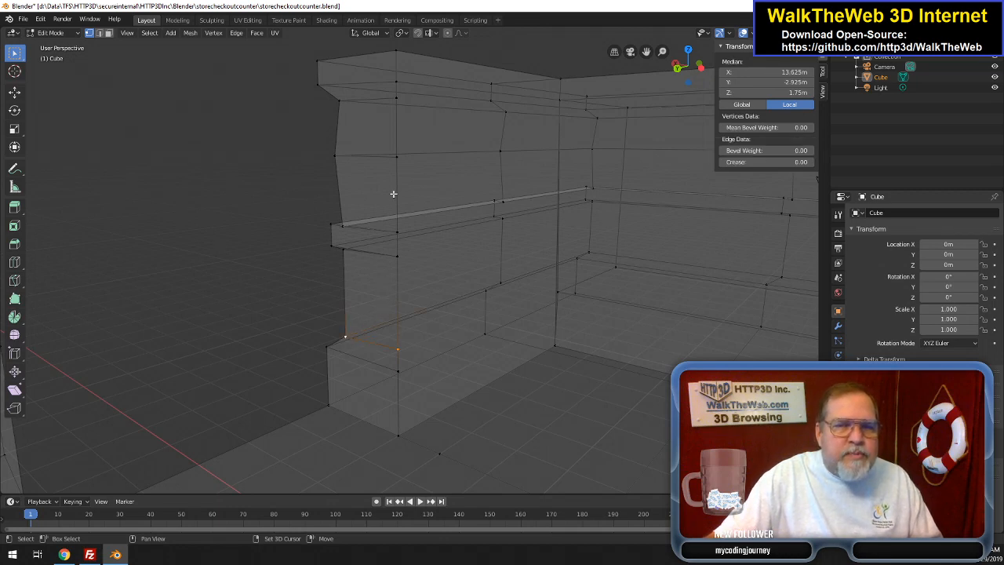
{"action": "left_click", "coordinate": [394, 166], "text": "shift"}
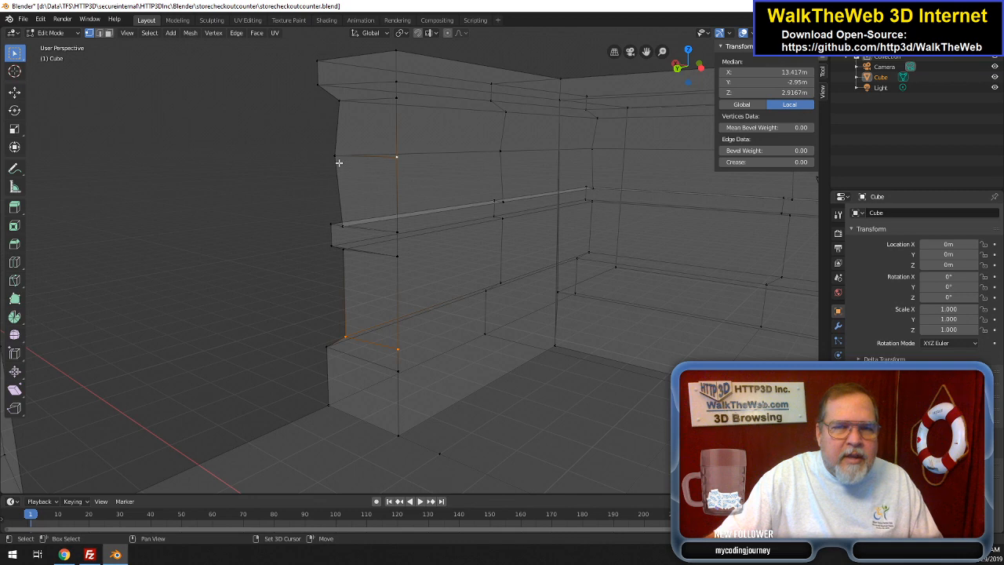
{"action": "left_click", "coordinate": [344, 165], "text": "shift"}
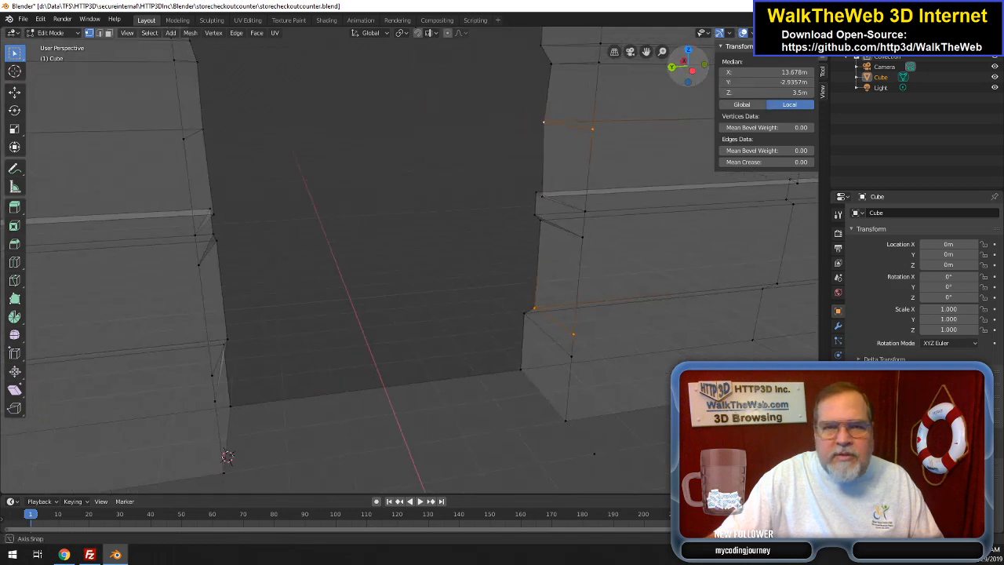
{"action": "left_click_drag", "start_coordinate": [688, 69], "coordinate": [648, 80]}
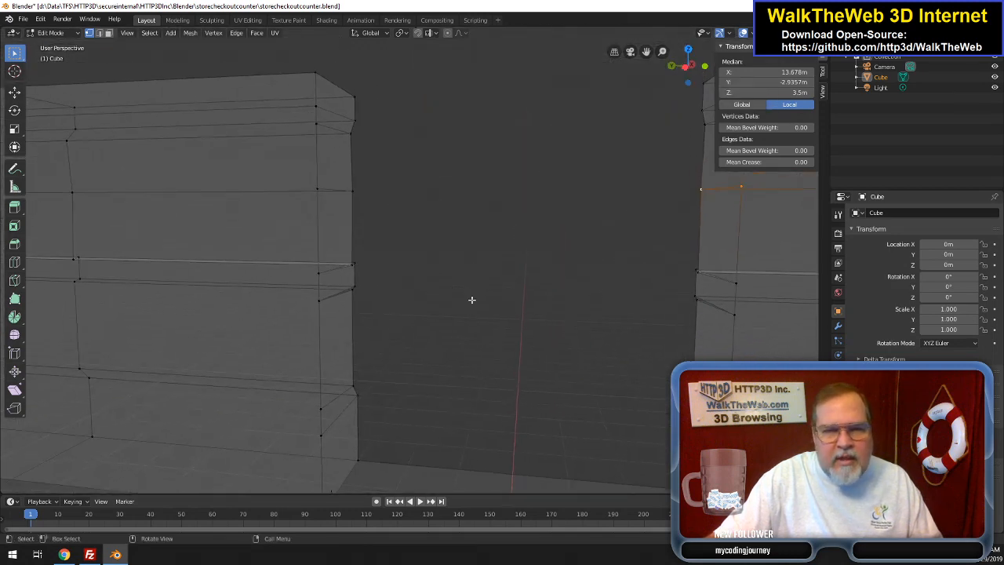
{"action": "left_click", "coordinate": [324, 200], "text": "shift"}
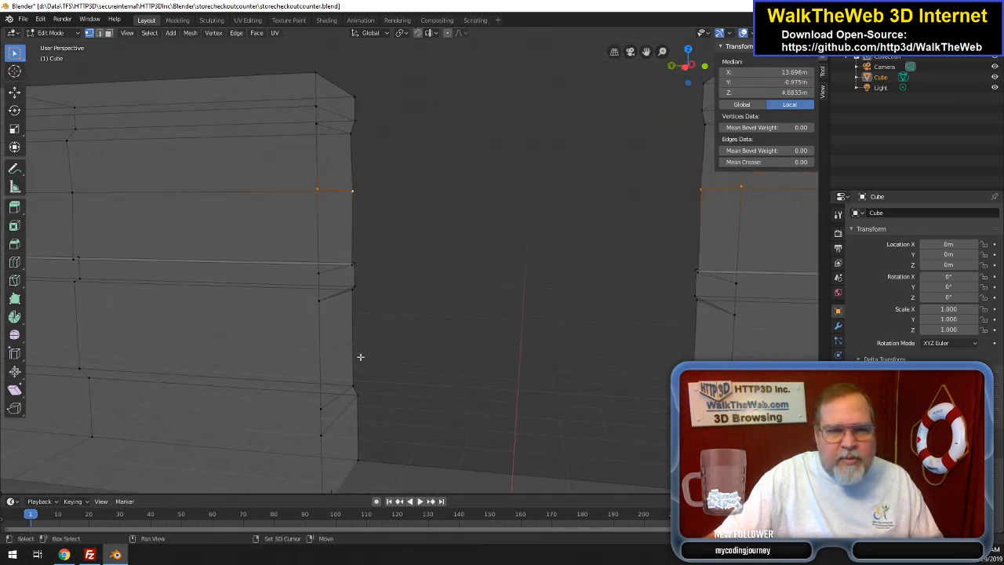
{"action": "left_click", "coordinate": [320, 407], "text": "shift"}
{"action": "left_click", "coordinate": [353, 383], "text": "shift"}
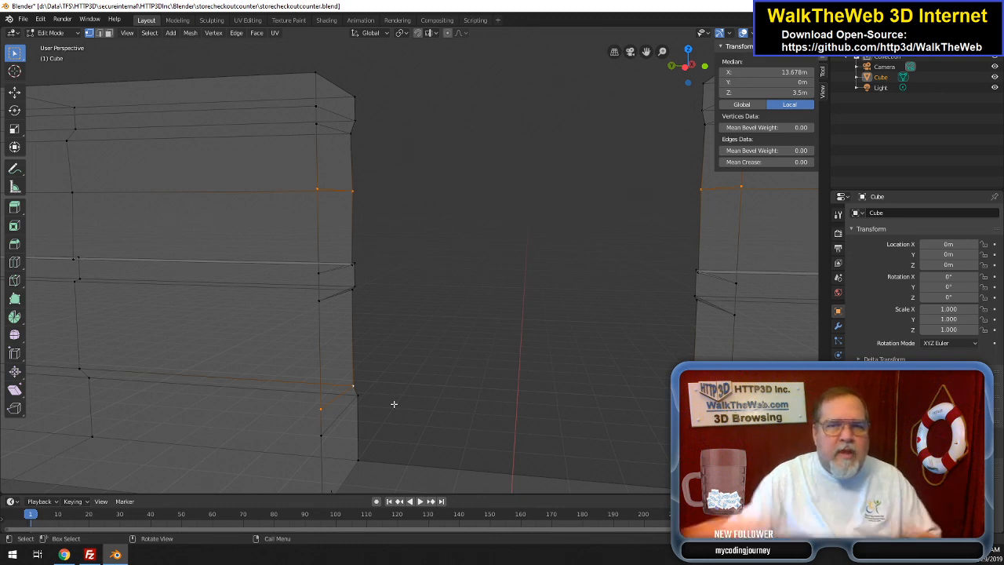
- Swap the 5.25 m pairs in the selection for the vertex pairs just beneath the top overhang on both ends
{"action": "left_click", "coordinate": [735, 196], "text": "shift"}
{"action": "left_click", "coordinate": [349, 206], "text": "shift"}
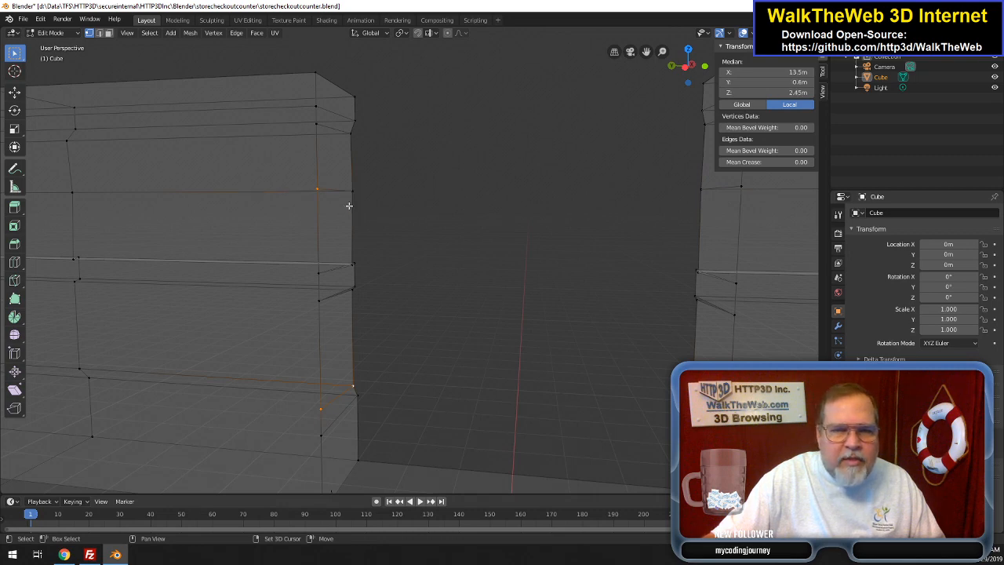
{"action": "left_click", "coordinate": [320, 134], "text": "shift"}
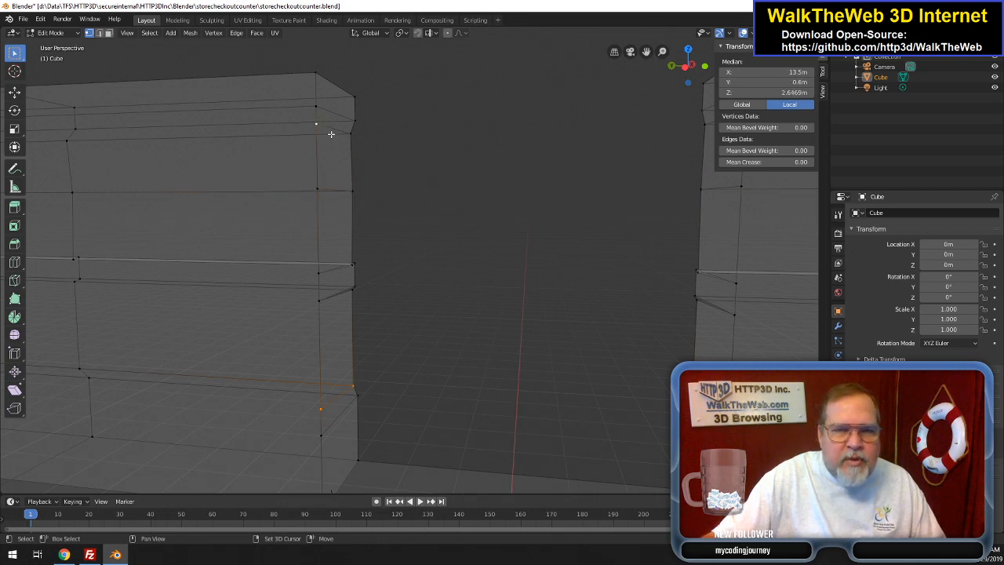
{"action": "left_click", "coordinate": [344, 144], "text": "shift"}
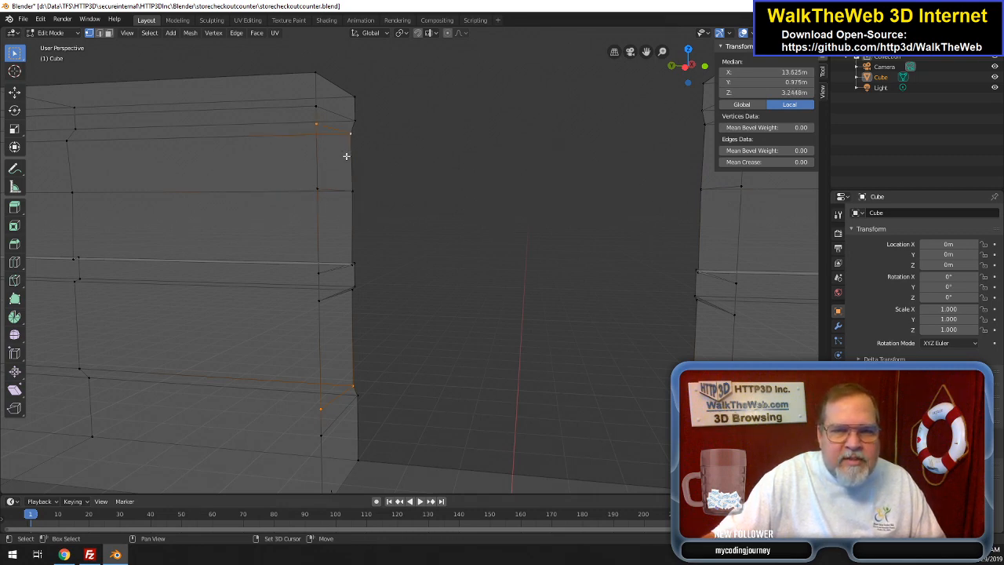
{"action": "left_click", "coordinate": [705, 129], "text": "shift"}
{"action": "left_click_drag", "start_coordinate": [692, 64], "coordinate": [698, 75]}
{"action": "left_click", "coordinate": [671, 119], "text": "shift"}
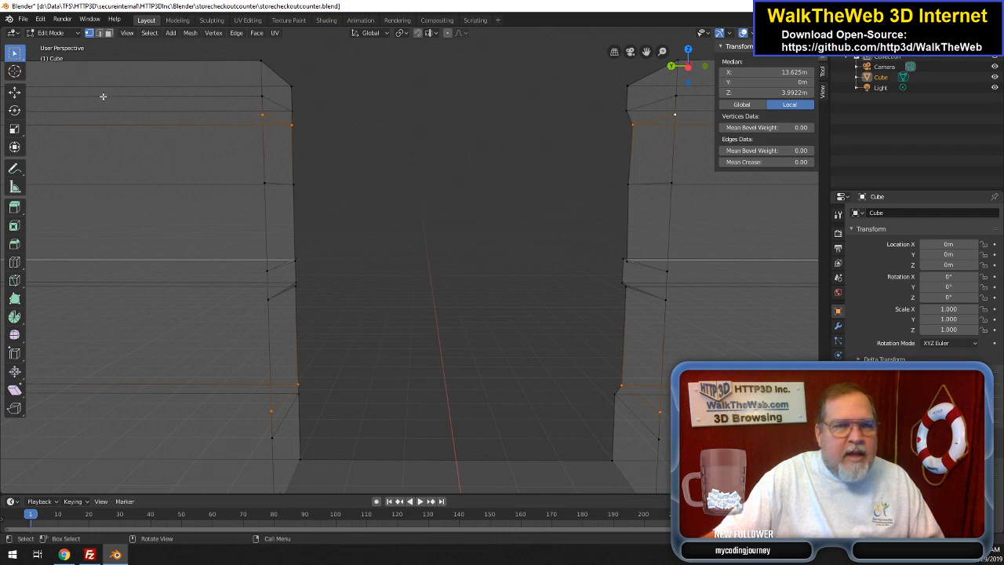
- Snap the 3D cursor to the selection and scale the selected vertex pairs by 1.1 along Y
{"action": "left_click", "coordinate": [190, 32]}
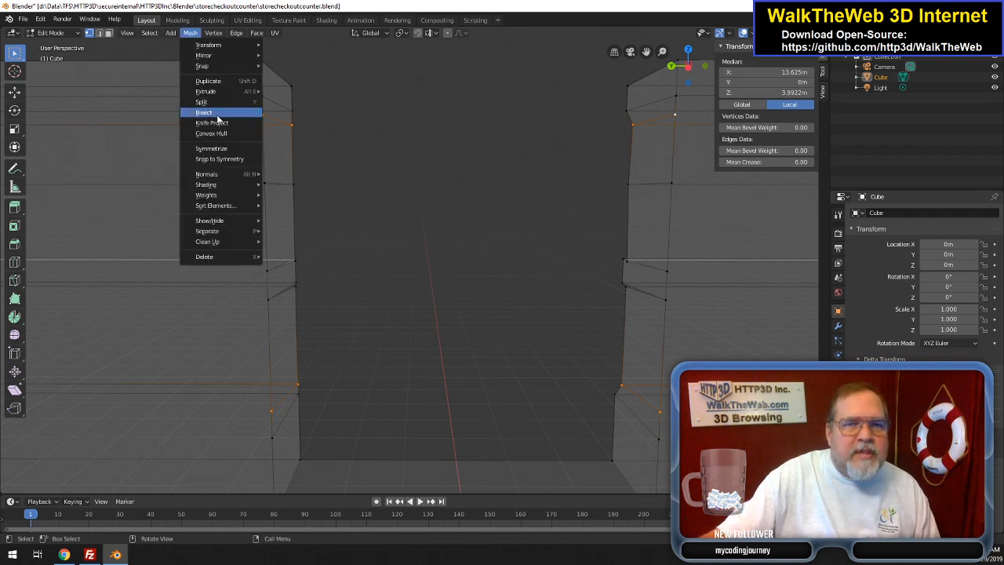
{"action": "mouse_move", "coordinate": [230, 67]}
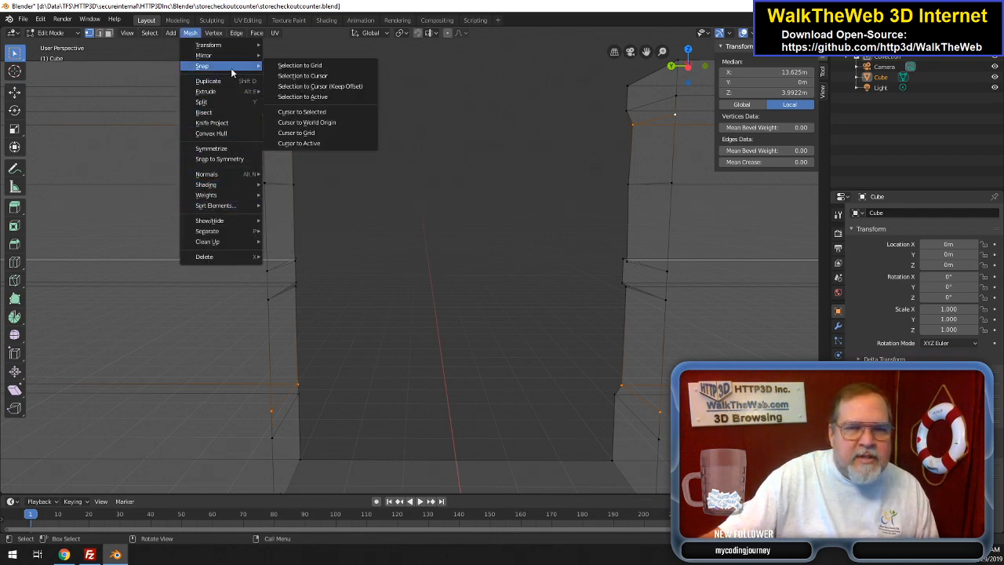
{"action": "left_click", "coordinate": [322, 111]}
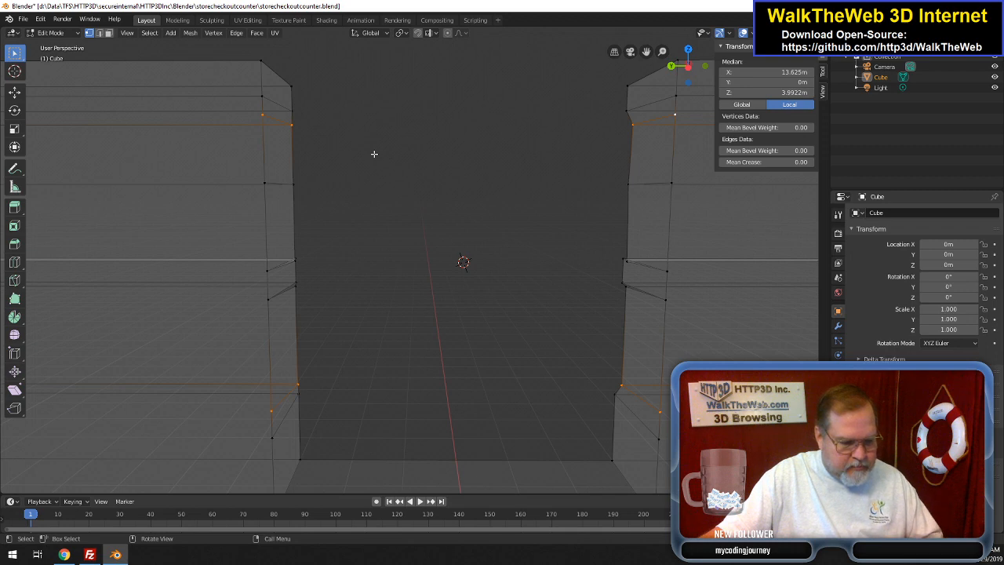
{"action": "key", "text": "s"}
{"action": "key", "text": "y"}
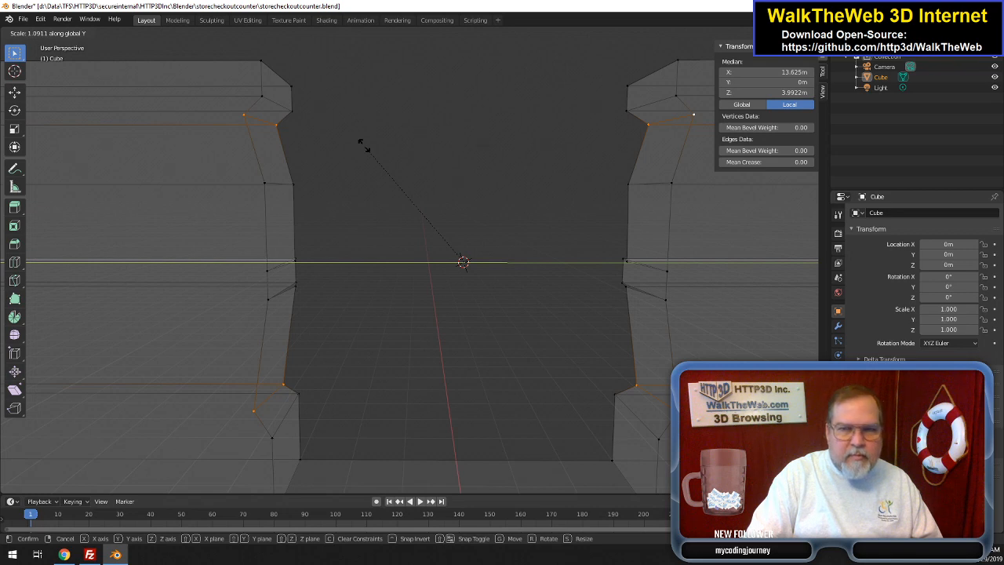
{"action": "type", "text": "1.1"}
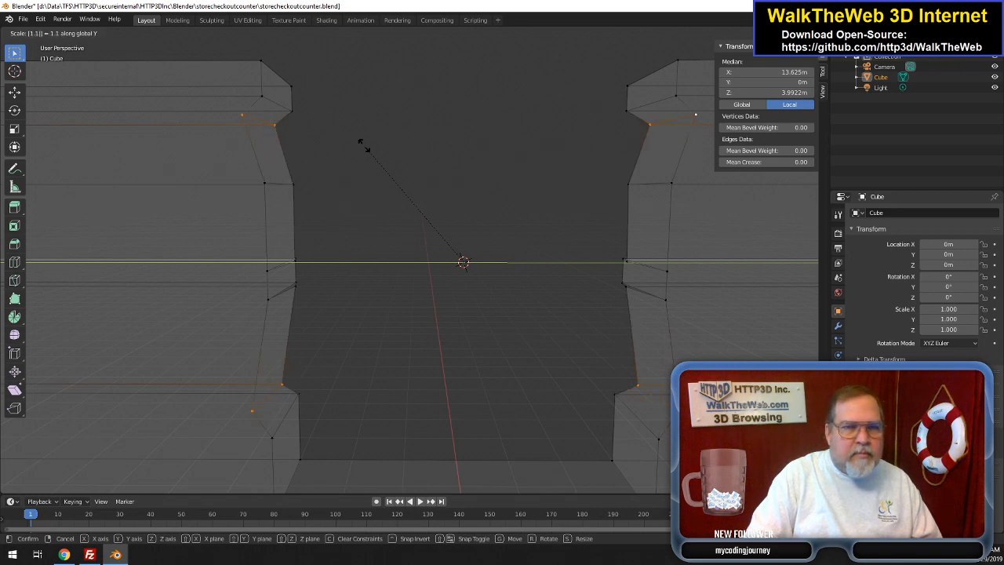
{"action": "key", "text": "Return"}
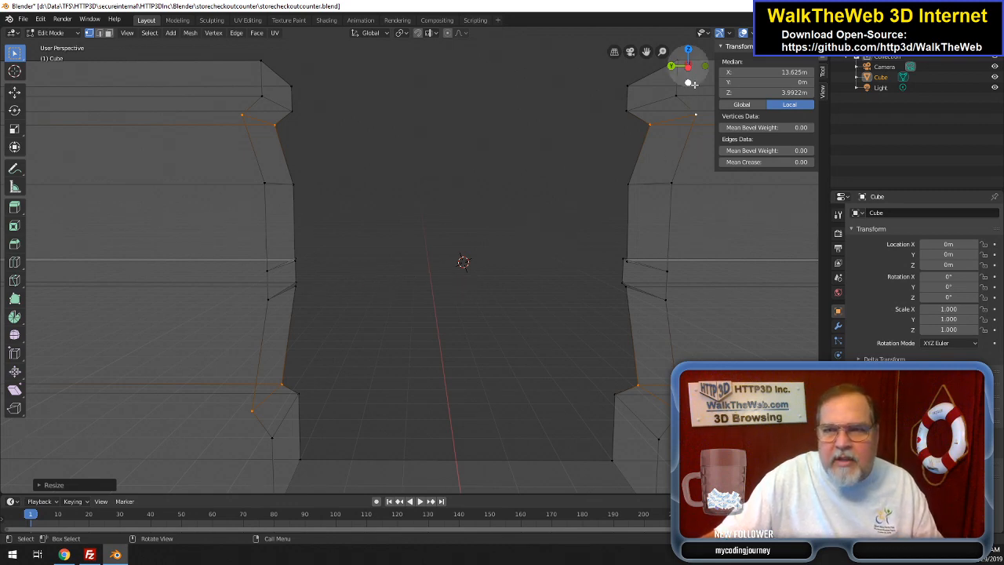
- Switch to face selection and extrude the ledge's end face on the positive-Y end by -0.13 m along Y
{"action": "mouse_move", "coordinate": [689, 70]}
{"action": "left_mouse_down"}
{"action": "mouse_move", "coordinate": [637, 81]}
{"action": "mouse_move", "coordinate": [698, 79]}
{"action": "left_mouse_up"}
{"action": "left_click", "coordinate": [109, 32]}
{"action": "left_click", "coordinate": [369, 245]}
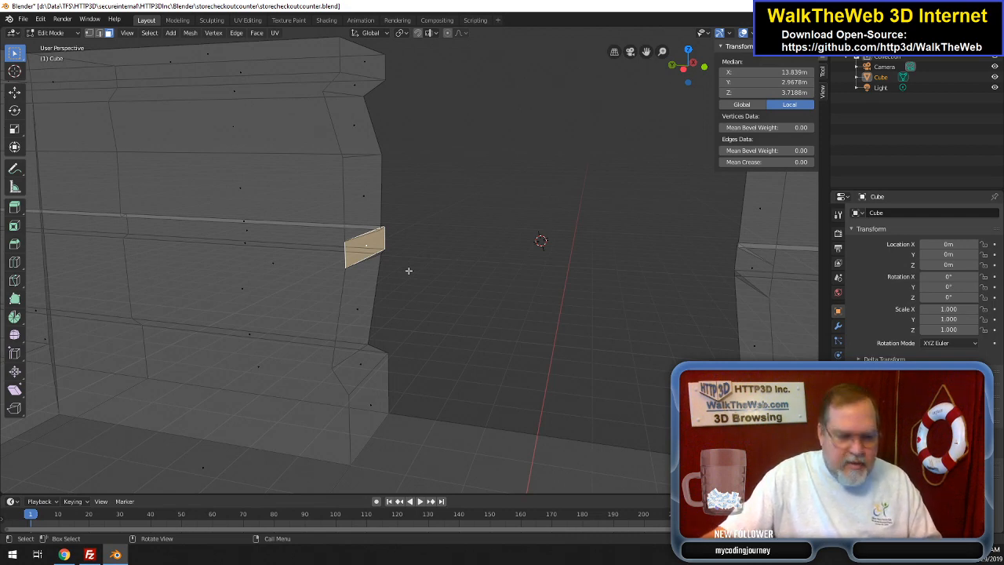
{"action": "key", "text": "g"}
{"action": "key", "text": "y"}
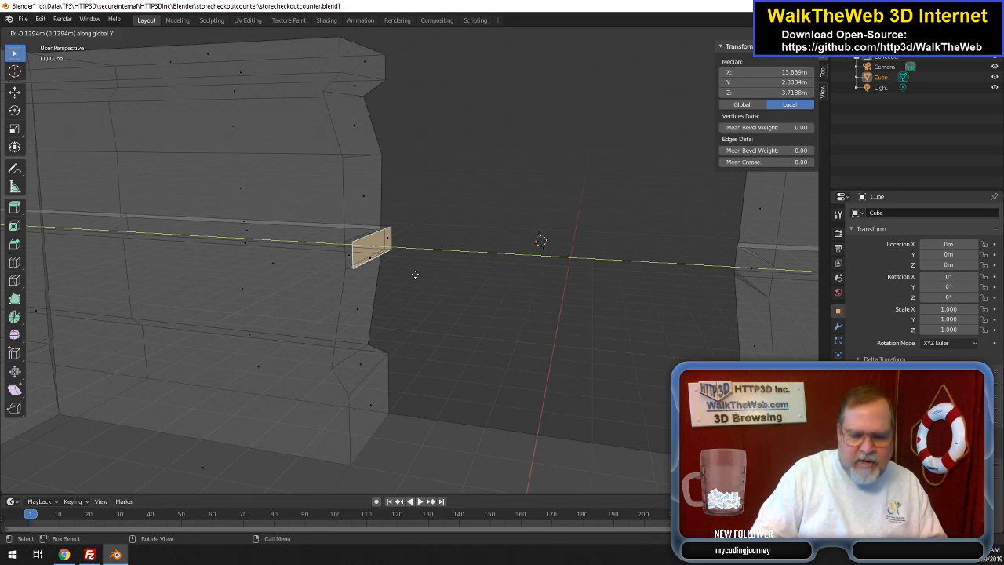
{"action": "type", "text": "-.13"}
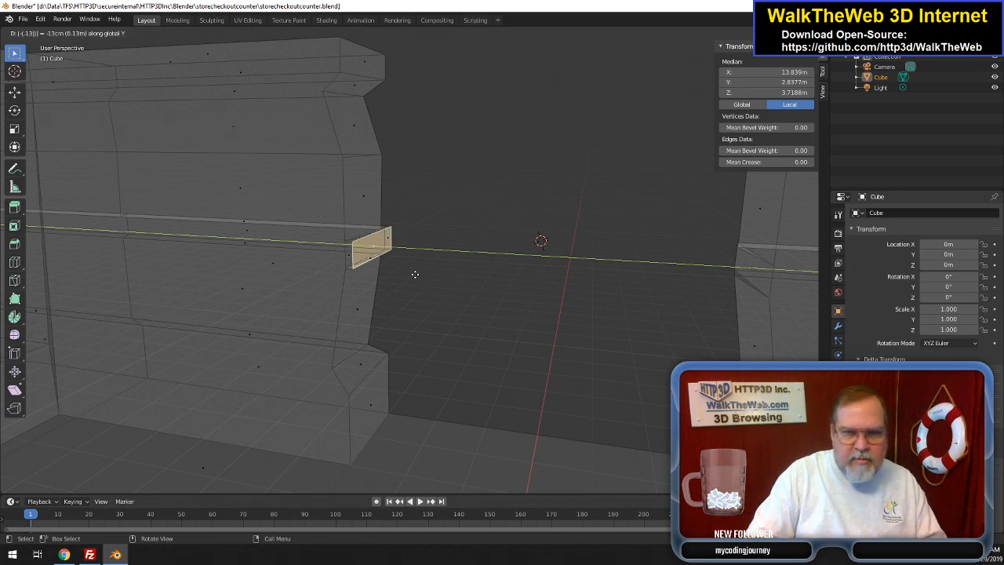
{"action": "key", "text": "Return"}
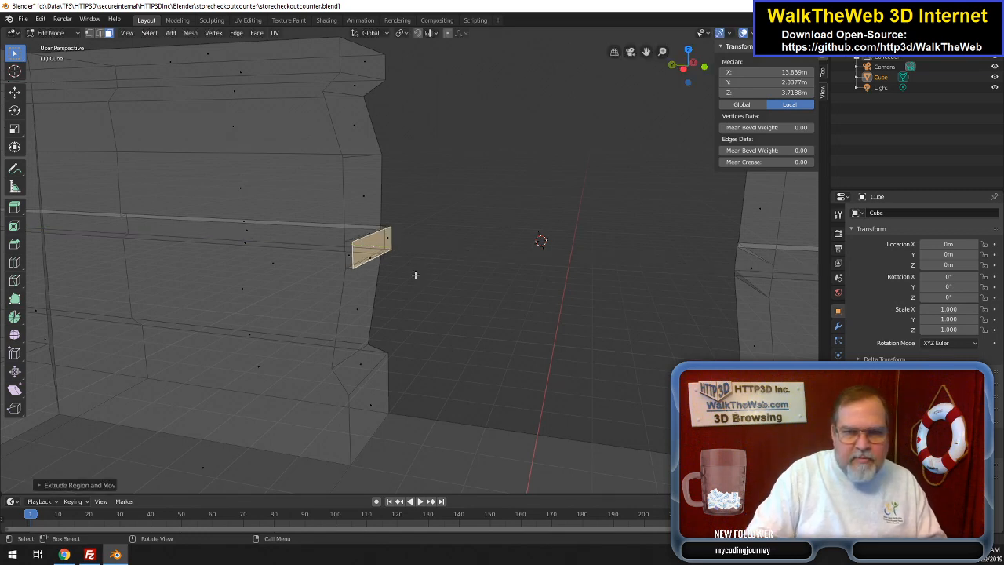
- Extrude the ledge's end face on the opposite counter end outward by 0.13 m
{"action": "left_click", "coordinate": [761, 270]}
{"action": "key", "text": "e"}
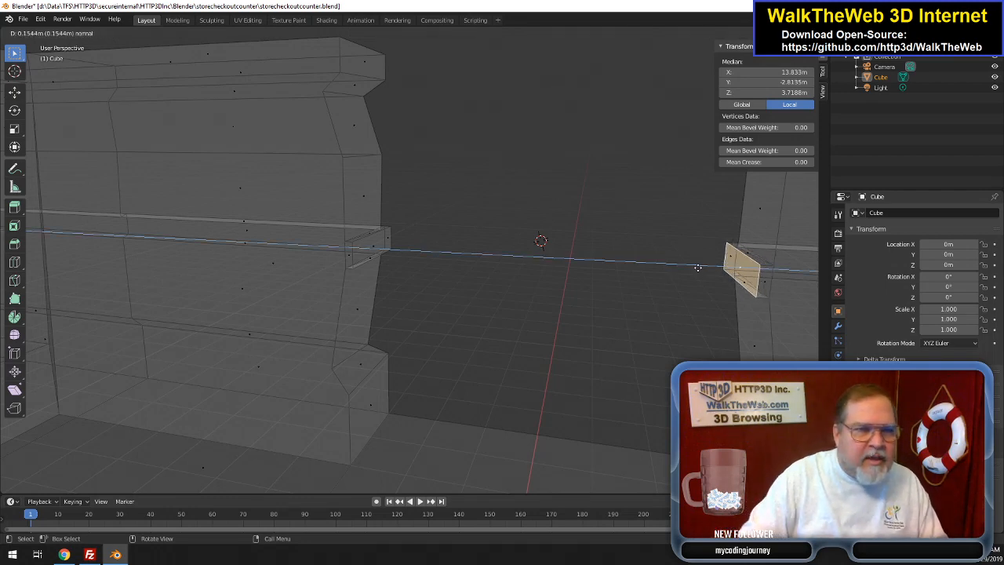
{"action": "type", "text": ".13"}
{"action": "key", "text": "Return"}
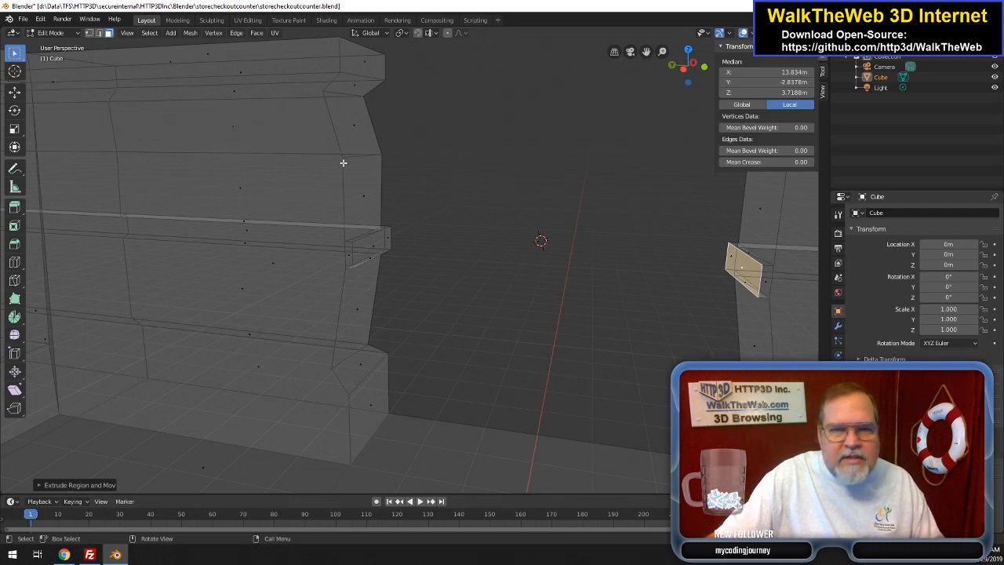
- Return to vertex selection and scale the 5.25 m vertex pairs of both ends along Y by about 1.028
{"action": "key", "text": "alt+a"}
{"action": "left_click", "coordinate": [89, 33]}
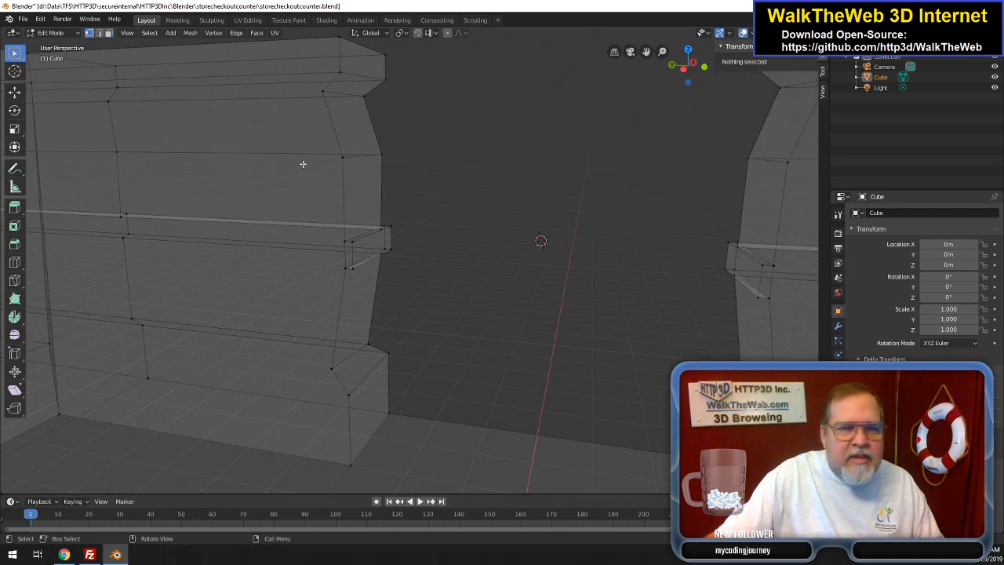
{"action": "left_click", "coordinate": [345, 160]}
{"action": "left_click", "coordinate": [380, 159], "text": "shift"}
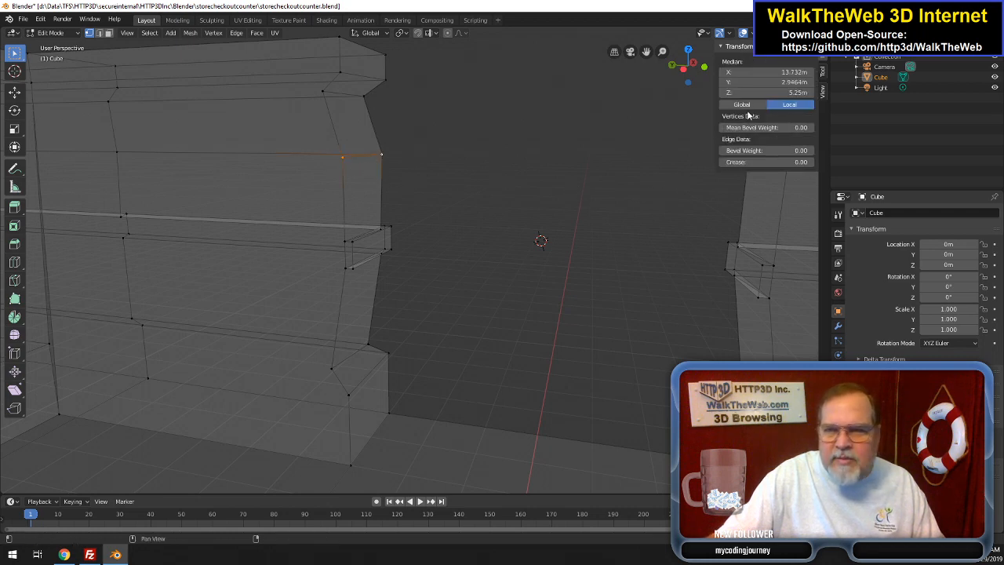
{"action": "left_click_drag", "start_coordinate": [699, 73], "coordinate": [605, 166]}
{"action": "left_click", "coordinate": [587, 167], "text": "shift"}
{"action": "key", "text": "s"}
{"action": "key", "text": "y"}
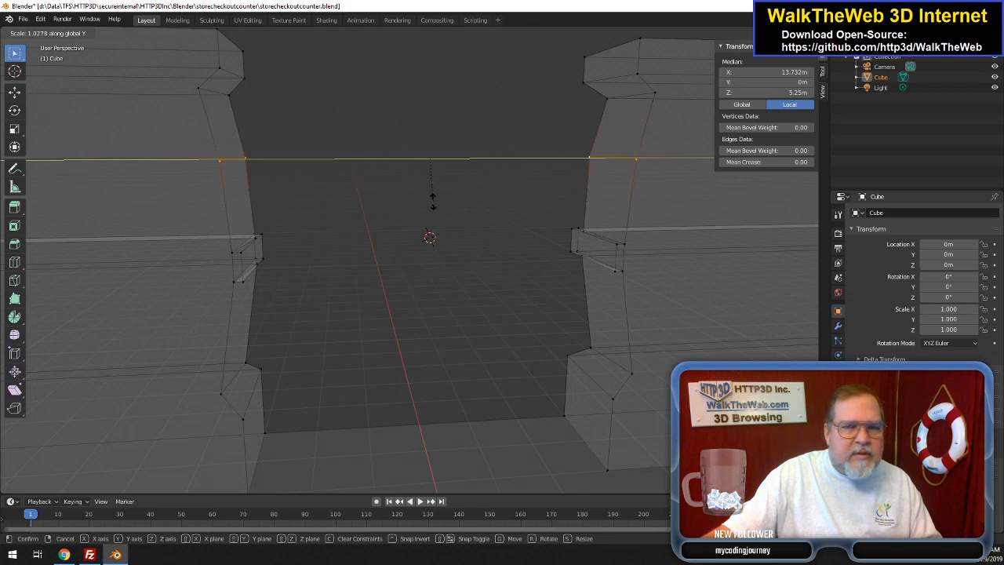
{"action": "left_click", "coordinate": [432, 200]}
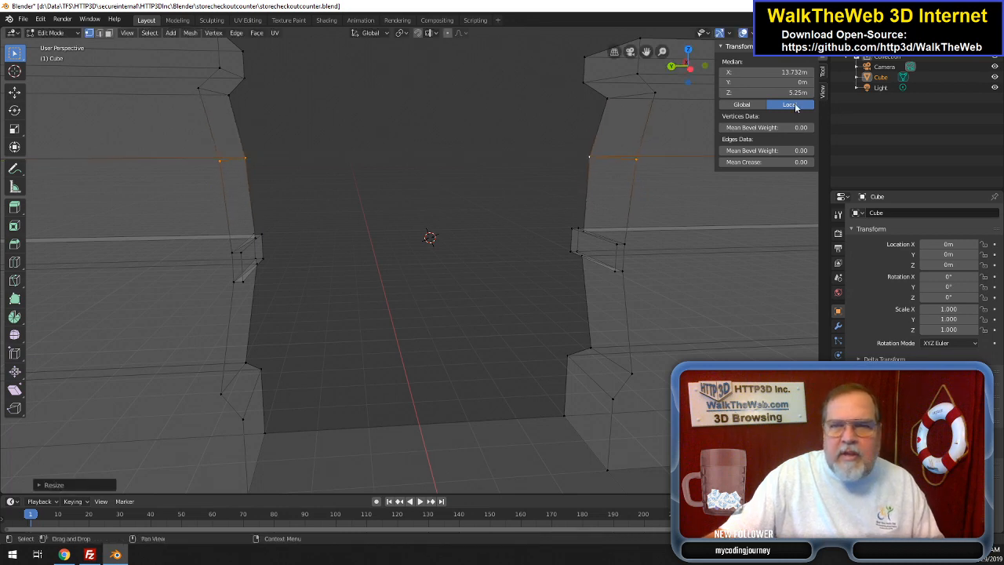
- Select the vertices where the middle ledge meets the wall on both end faces and scale them by 1.15 along Y
{"action": "left_click_drag", "start_coordinate": [703, 73], "coordinate": [551, 77]}
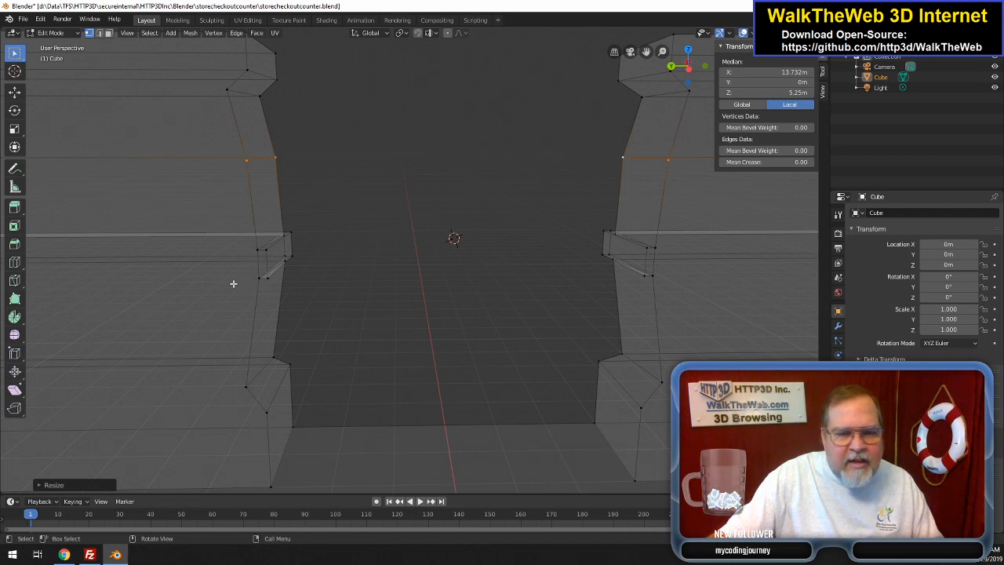
{"action": "left_click", "coordinate": [653, 275]}
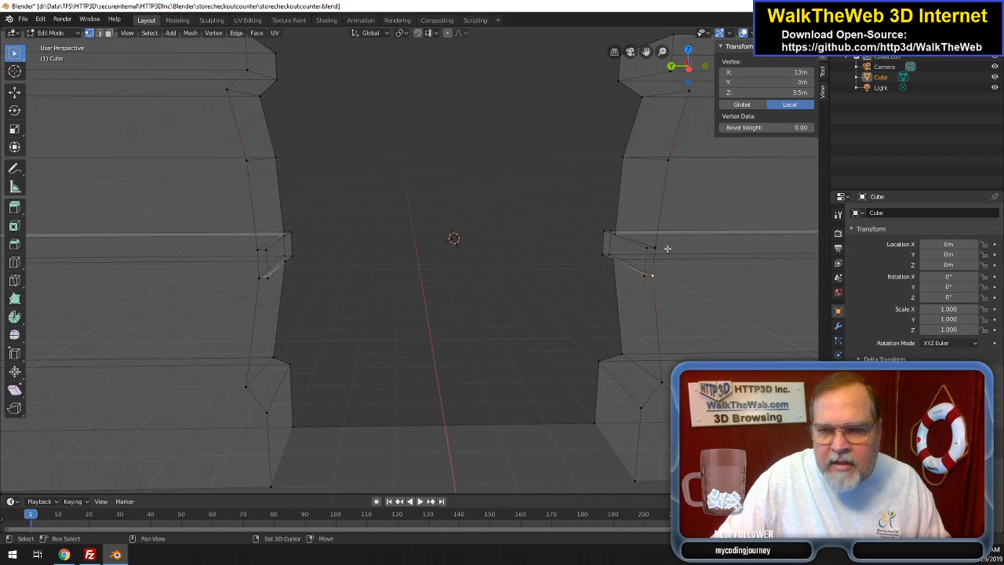
{"action": "left_click", "coordinate": [613, 252], "text": "shift"}
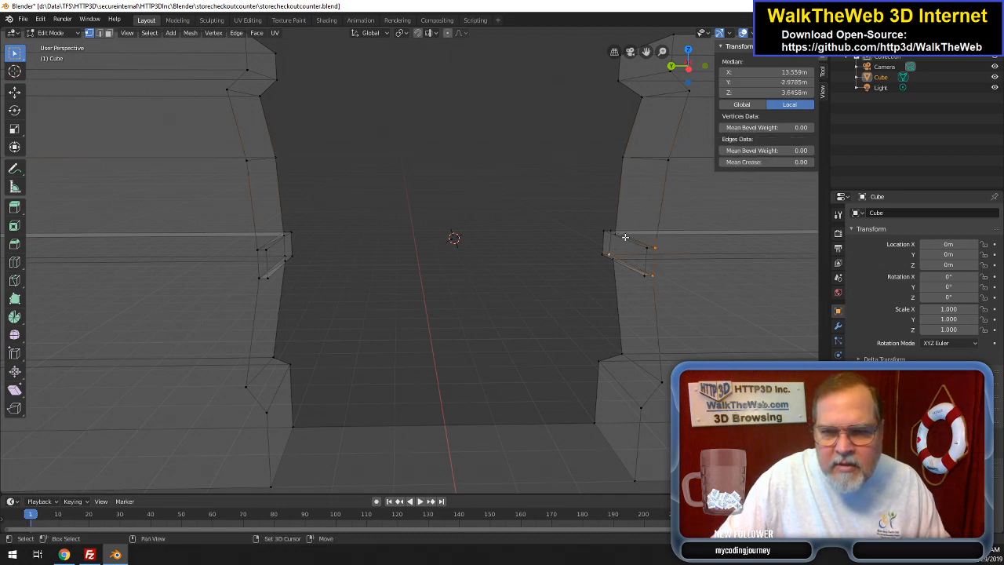
{"action": "left_click", "coordinate": [612, 230], "text": "shift"}
{"action": "left_click", "coordinate": [617, 234], "text": "shift"}
{"action": "left_click", "coordinate": [613, 256], "text": "shift"}
{"action": "left_click", "coordinate": [260, 276], "text": "shift"}
{"action": "left_click", "coordinate": [259, 250], "text": "shift"}
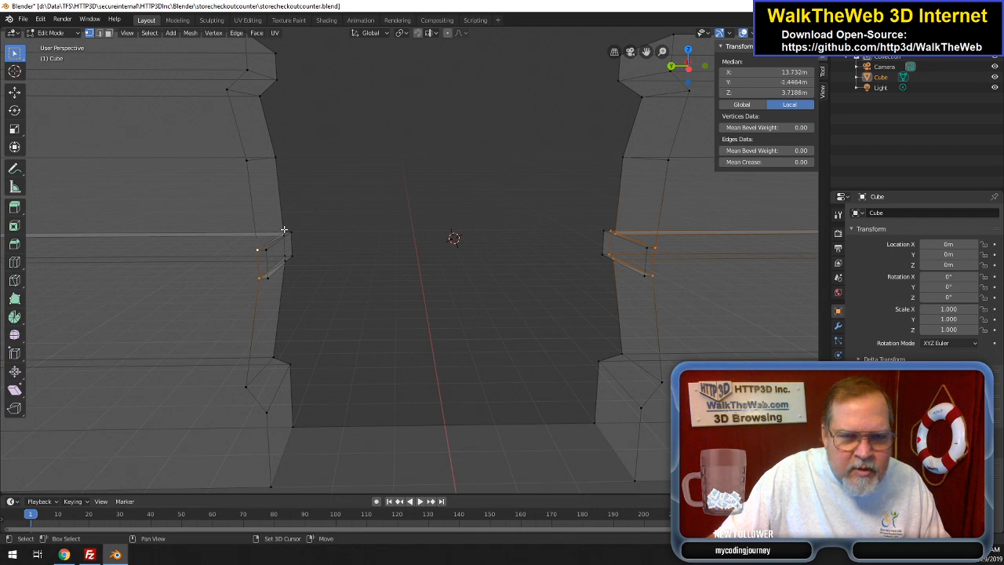
{"action": "left_click", "coordinate": [283, 232], "text": "shift"}
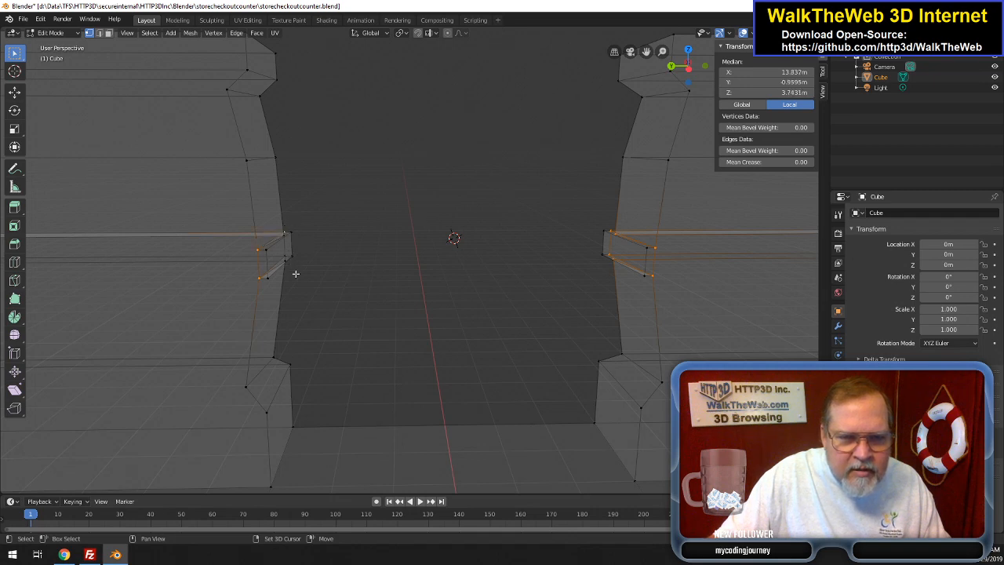
{"action": "left_click", "coordinate": [286, 261], "text": "shift"}
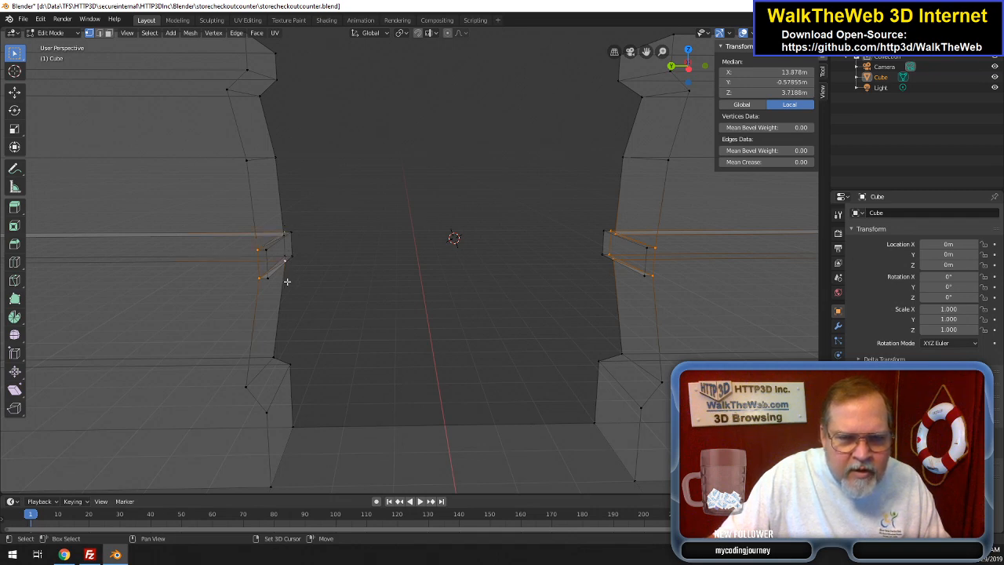
{"action": "left_click", "coordinate": [283, 258], "text": "shift"}
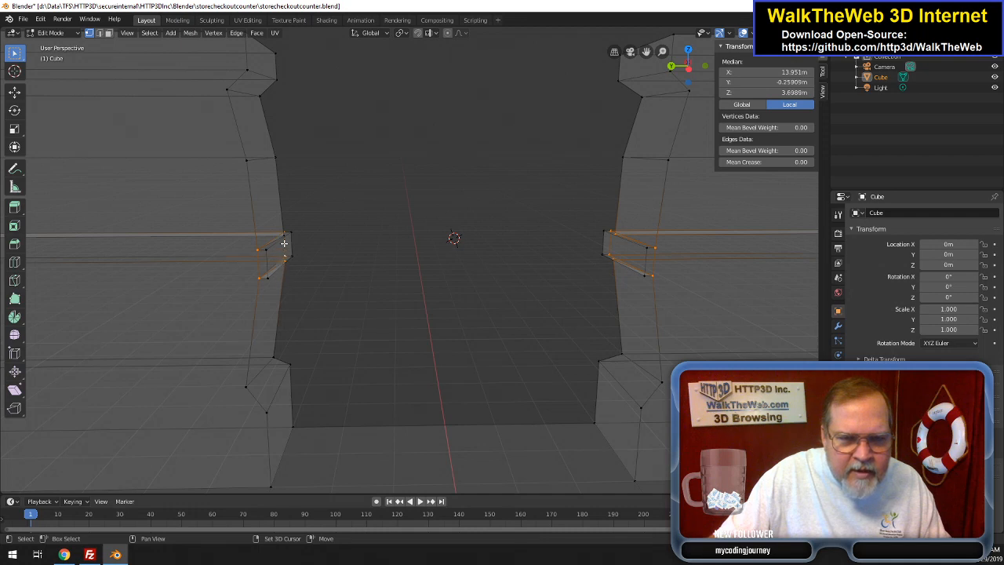
{"action": "left_click", "coordinate": [284, 237], "text": "shift"}
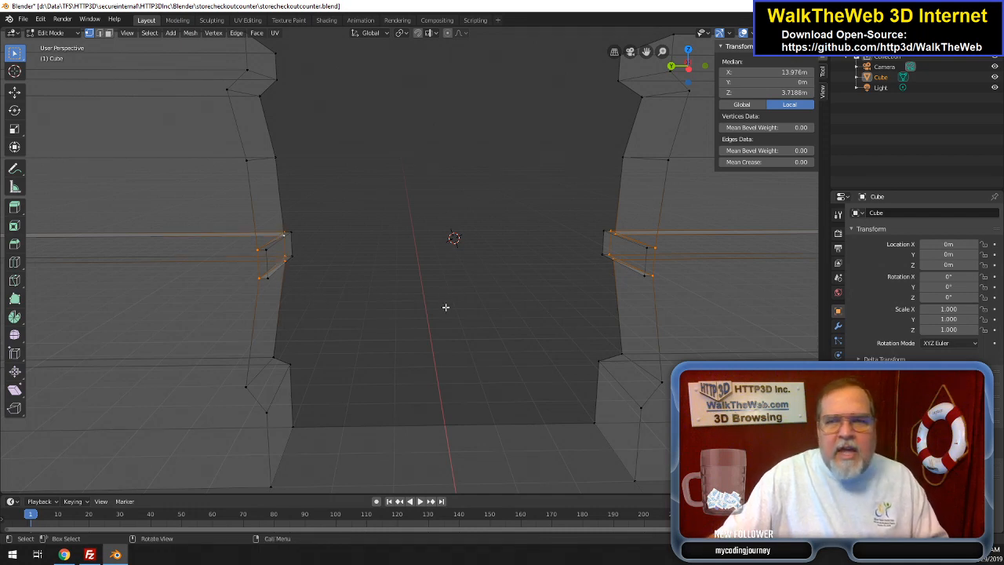
{"action": "key", "text": "s"}
{"action": "key", "text": "y"}
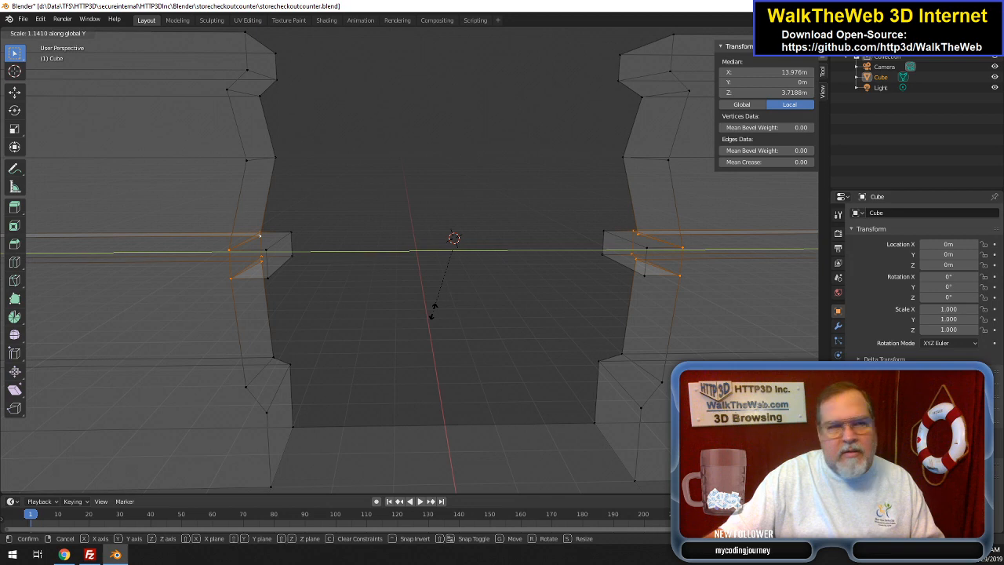
{"action": "type", "text": "1.15"}
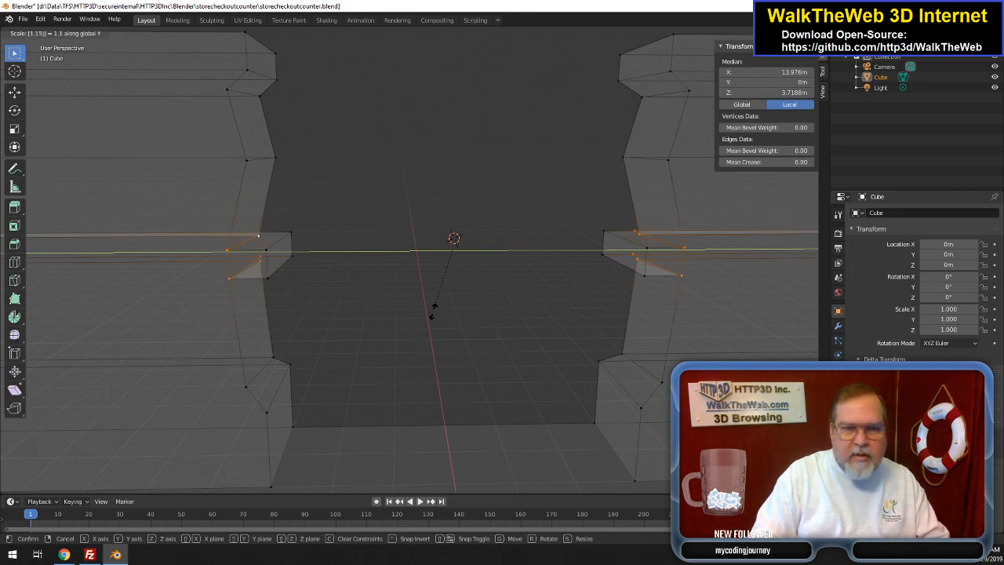
{"action": "key", "text": "Return"}
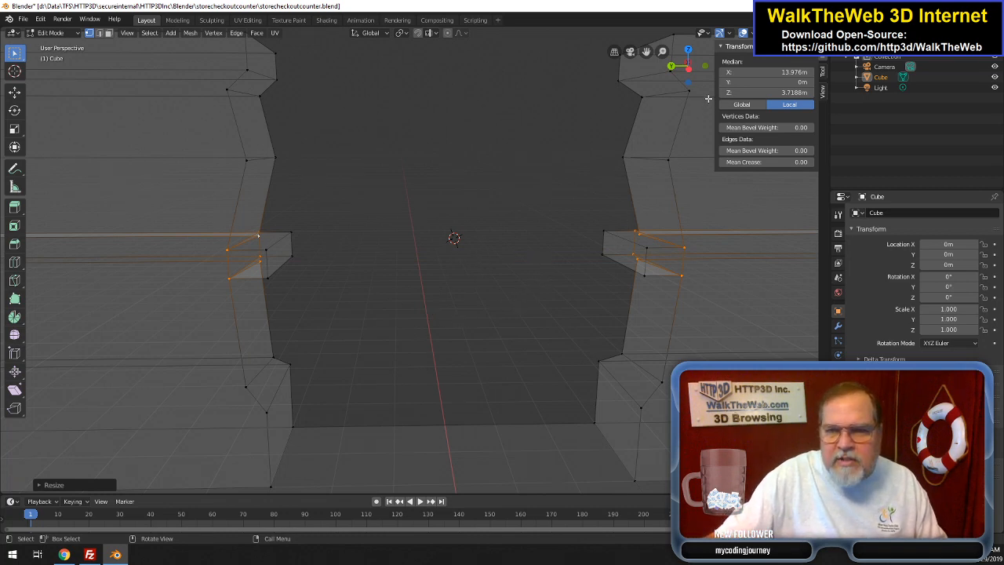
- Select the corner vertices of the middle ledge's outer end faces on both counter ends and scale them by 1.1 along Y
{"action": "left_click_drag", "start_coordinate": [688, 71], "coordinate": [627, 72]}
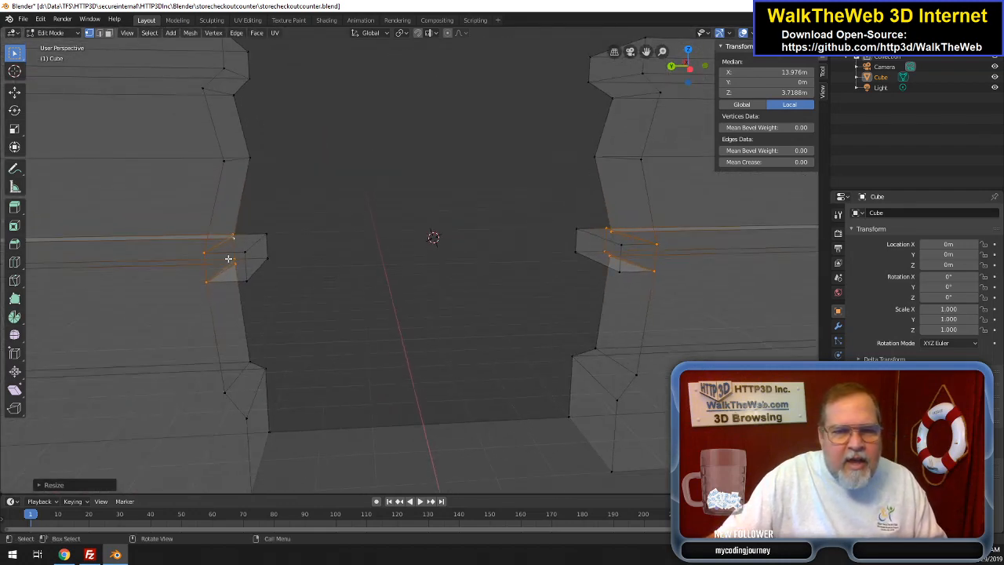
{"action": "left_click", "coordinate": [244, 252]}
{"action": "left_click", "coordinate": [247, 280], "text": "shift"}
{"action": "left_click", "coordinate": [267, 258], "text": "shift"}
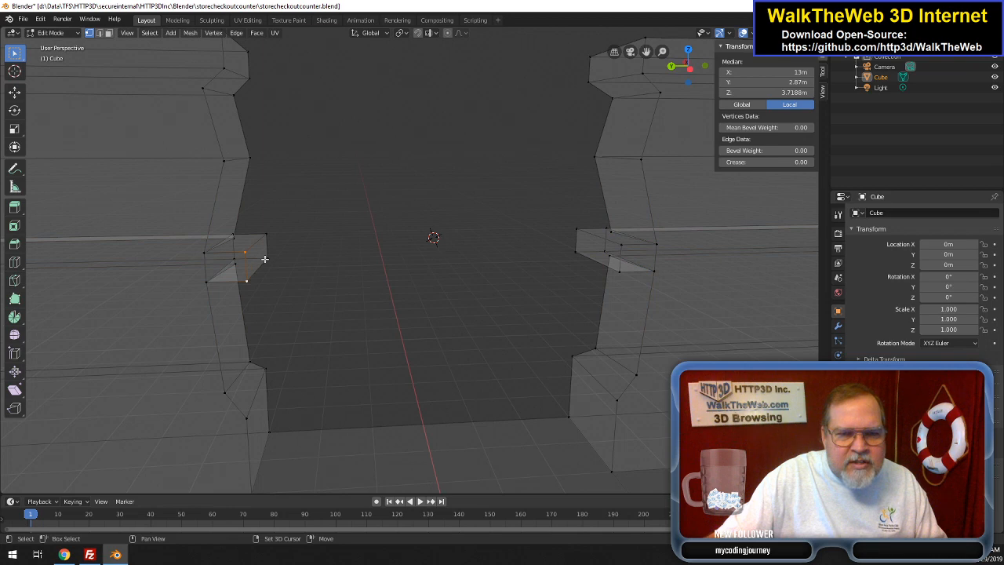
{"action": "left_click", "coordinate": [287, 246], "text": "shift"}
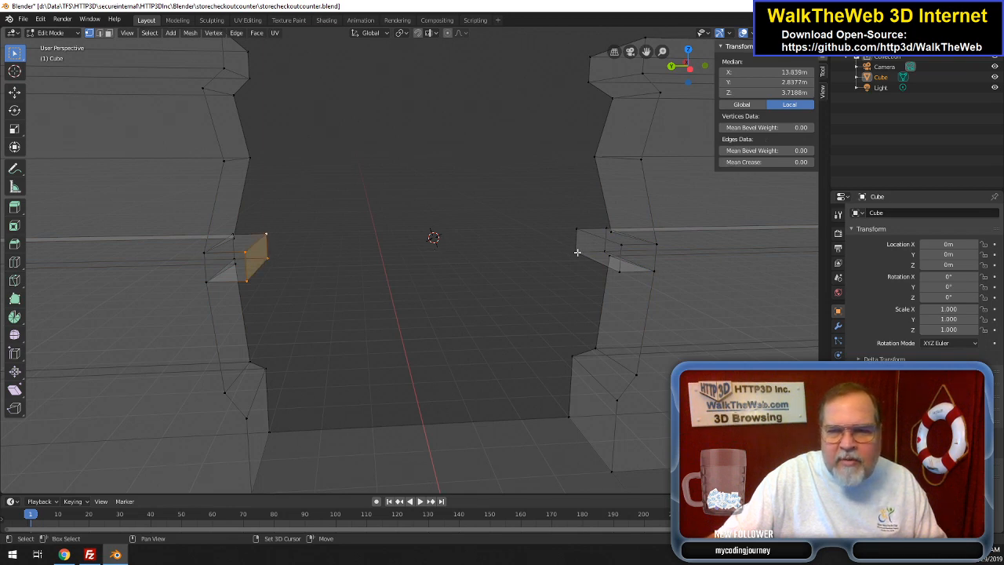
{"action": "left_click", "coordinate": [578, 231], "text": "shift"}
{"action": "left_click", "coordinate": [622, 243], "text": "shift"}
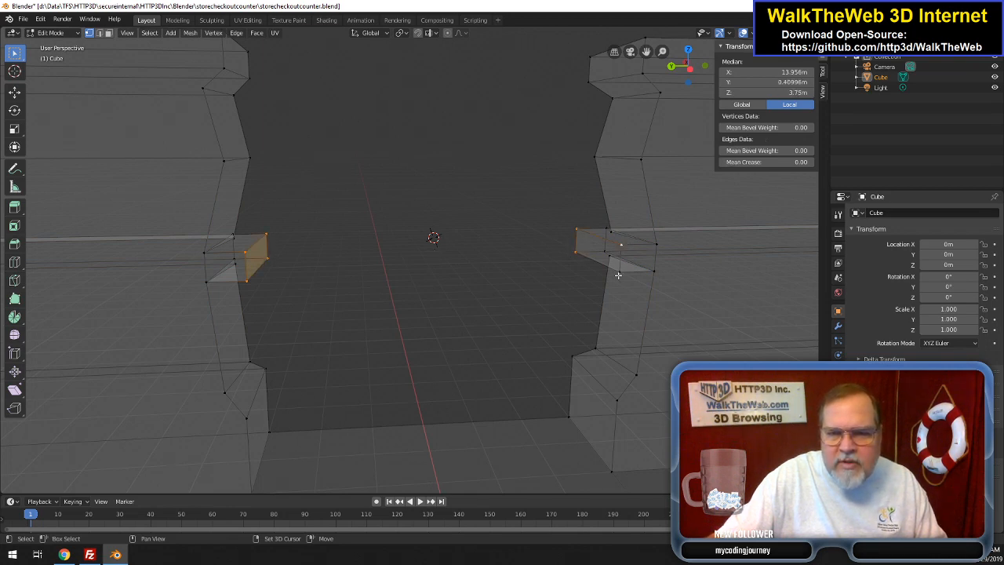
{"action": "left_click", "coordinate": [619, 269], "text": "shift"}
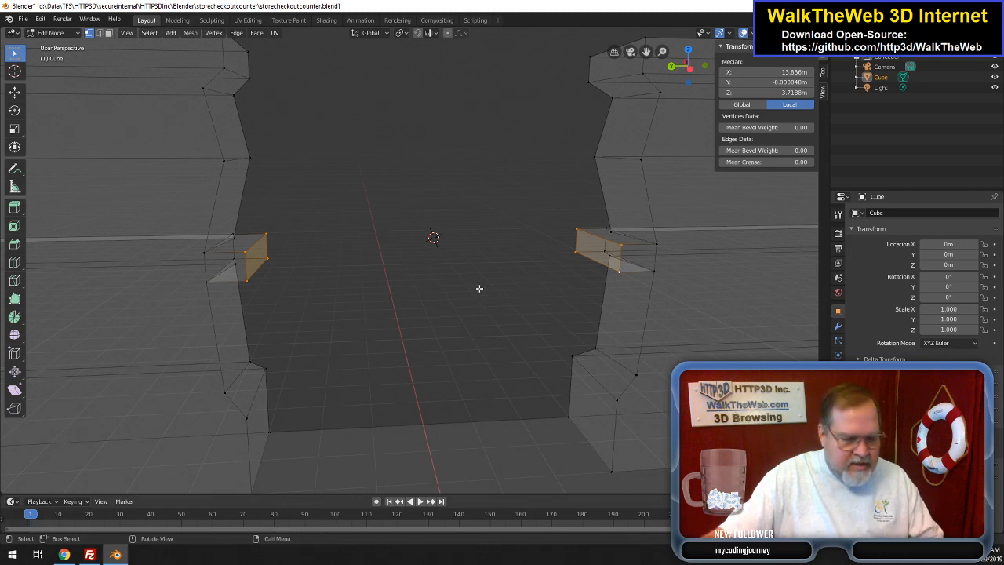
{"action": "key", "text": "s"}
{"action": "key", "text": "y"}
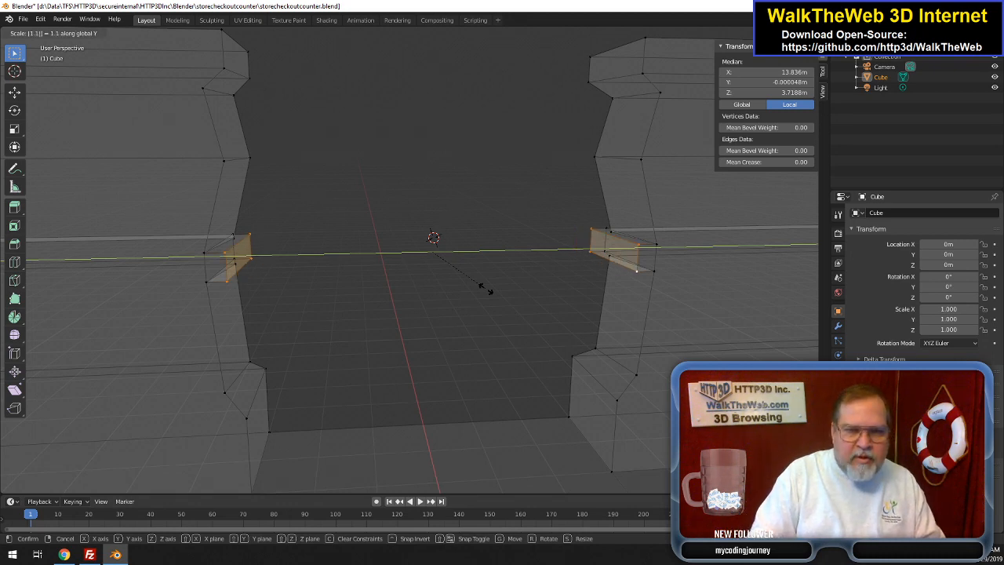
{"action": "left_click", "coordinate": [482, 287]}
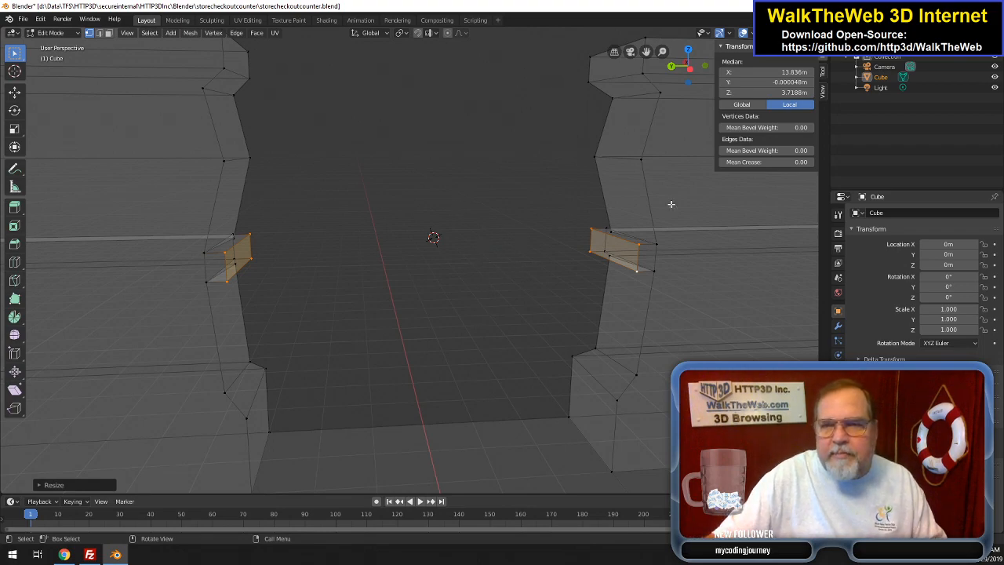
- Switch the viewport to solid shading, clear the selection and inspect the shaped counter ends from inside and outside
{"action": "left_click_drag", "start_coordinate": [699, 75], "coordinate": [556, 70]}
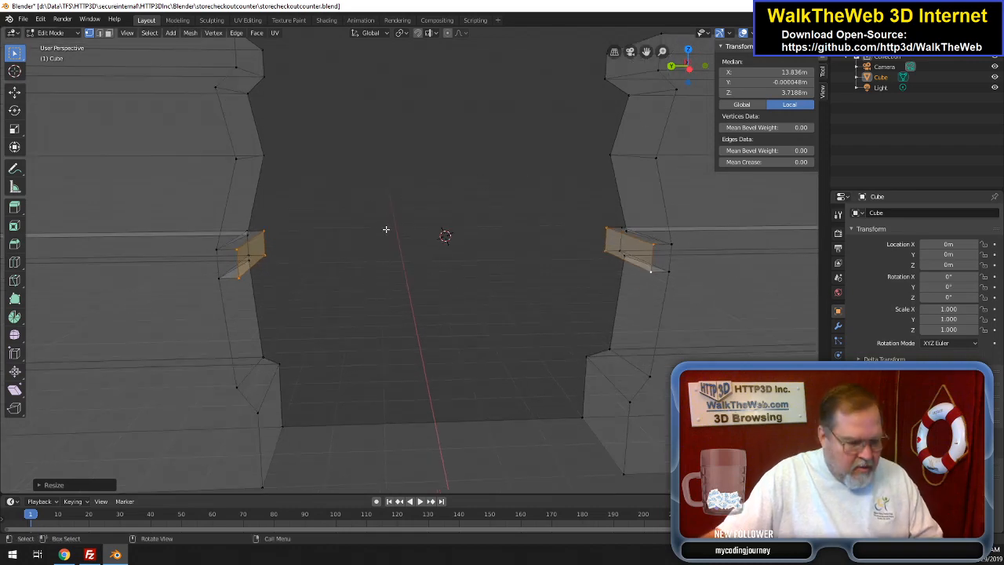
{"action": "key", "text": "z"}
{"action": "left_click", "coordinate": [459, 227]}
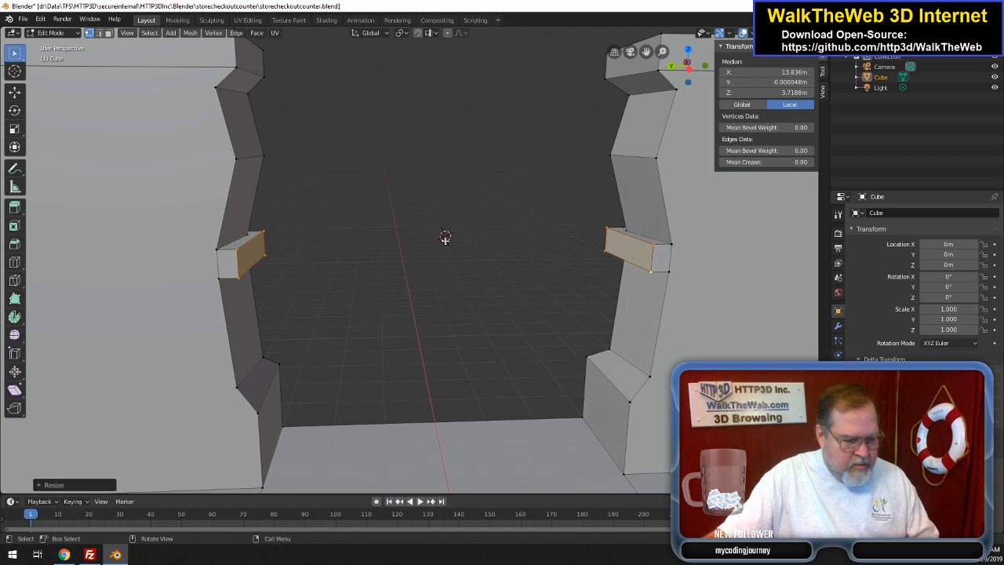
{"action": "left_click", "coordinate": [445, 240]}
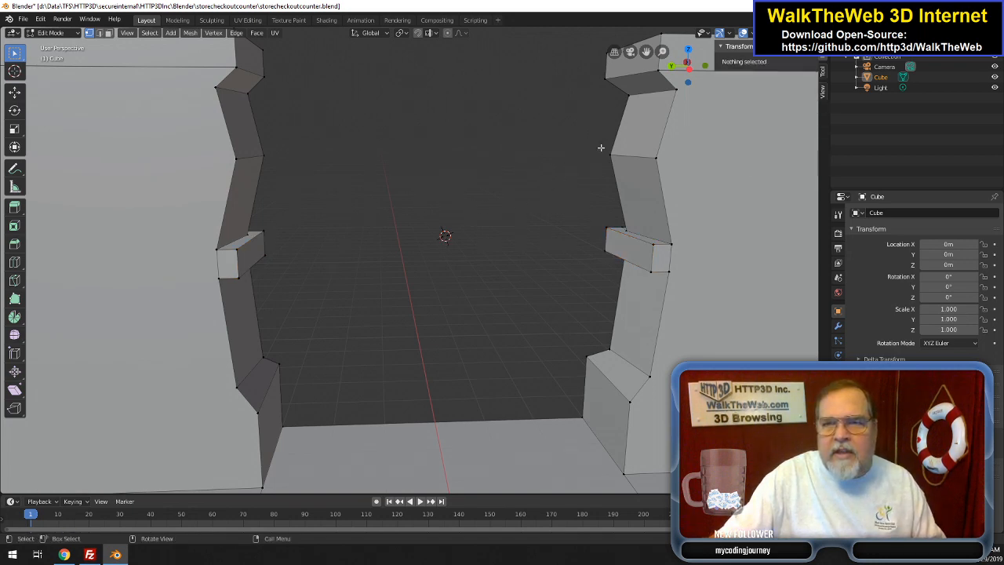
{"action": "left_click_drag", "start_coordinate": [695, 69], "coordinate": [724, 107]}
{"action": "scroll", "coordinate": [484, 212], "scroll_direction": "down", "scroll_amount": 6}
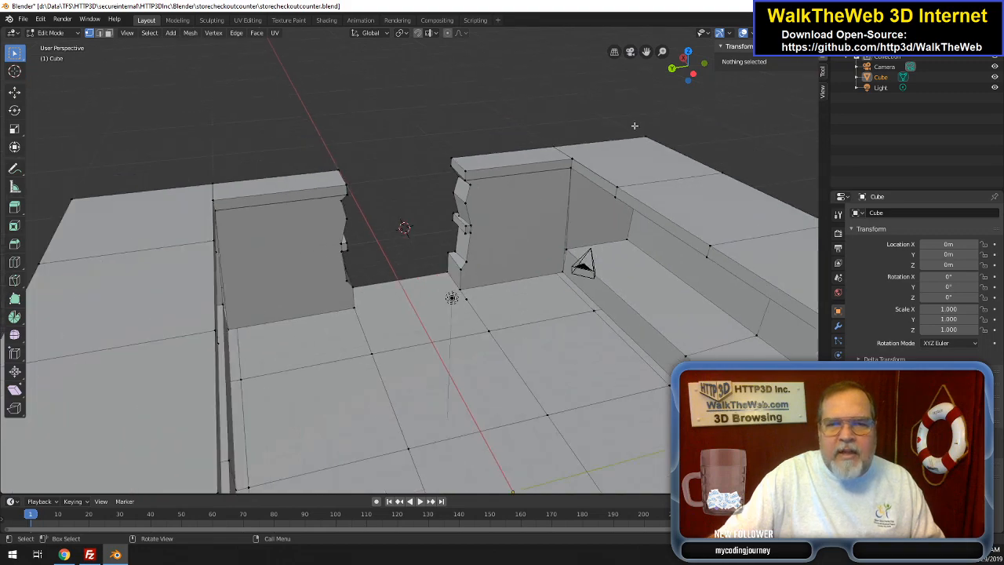
{"action": "left_click_drag", "start_coordinate": [690, 79], "coordinate": [667, 66]}
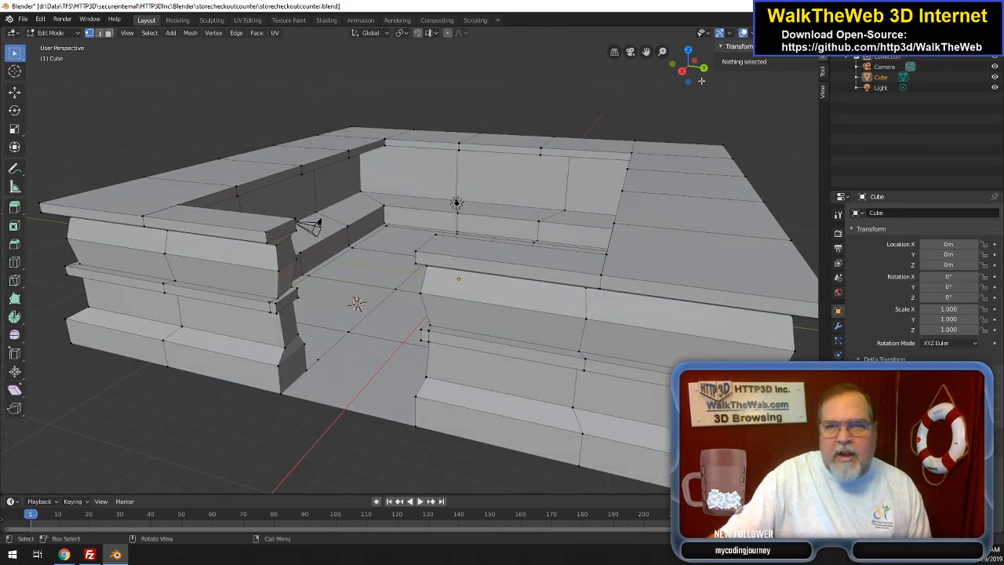
{"action": "left_click_drag", "start_coordinate": [689, 79], "coordinate": [730, 60]}
{"action": "left_click_drag", "start_coordinate": [422, 284], "coordinate": [510, 277]}
{"action": "left_click_drag", "start_coordinate": [691, 69], "coordinate": [573, 69]}
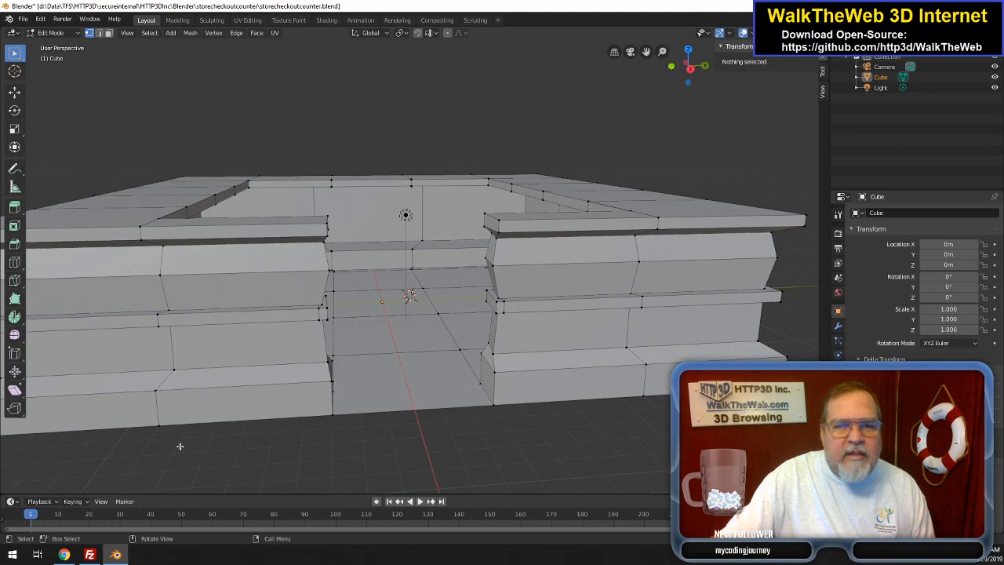
- Switch to Chrome and view the existing checkout counter in the LivingWell911 3D store for comparison
{"action": "left_click", "coordinate": [64, 554]}
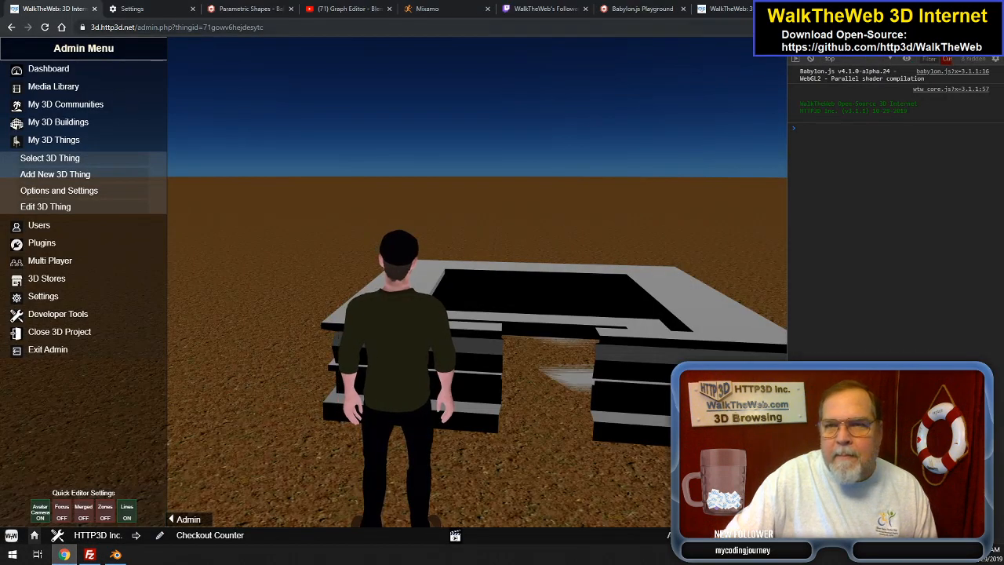
{"action": "left_click", "coordinate": [729, 8]}
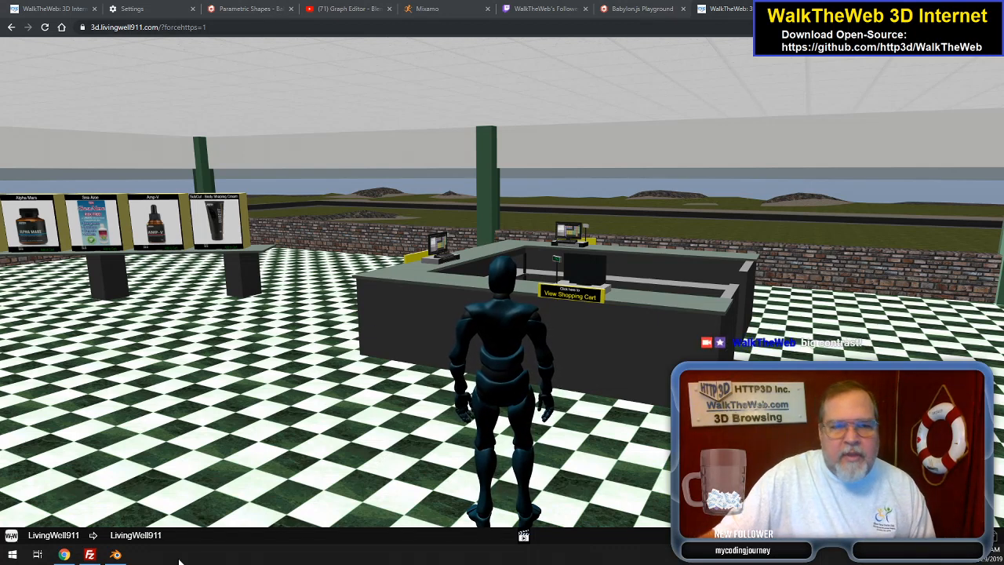
{"action": "left_click", "coordinate": [66, 555]}
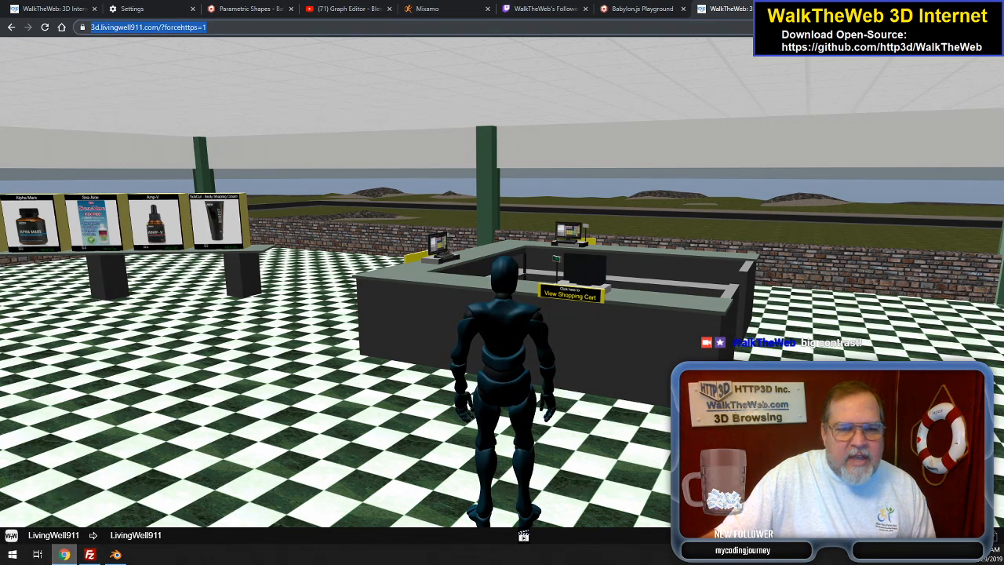
- Return to Blender, save the file, and save it again in Object Mode
{"action": "left_click", "coordinate": [115, 554]}
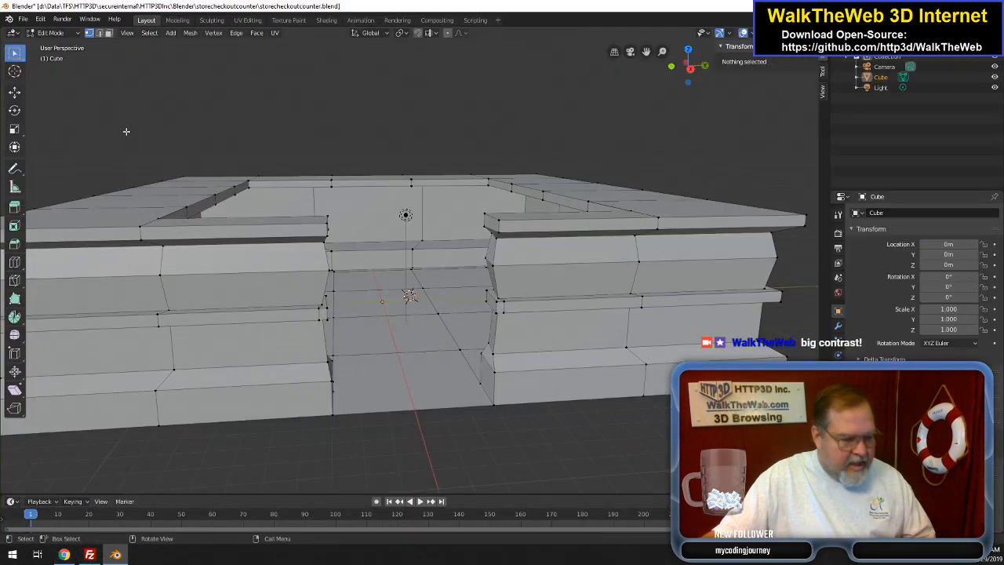
{"action": "left_click", "coordinate": [23, 19]}
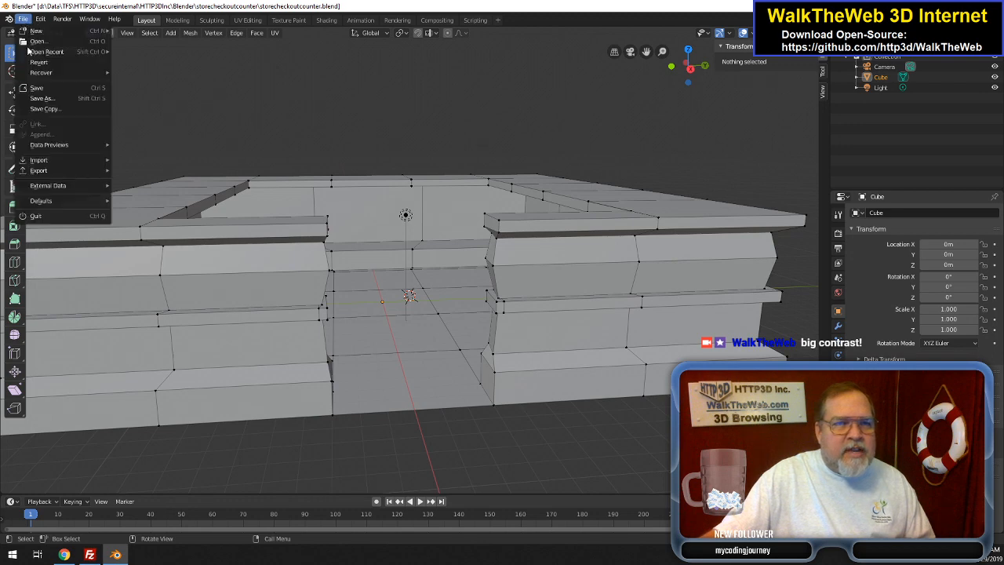
{"action": "left_click", "coordinate": [47, 89]}
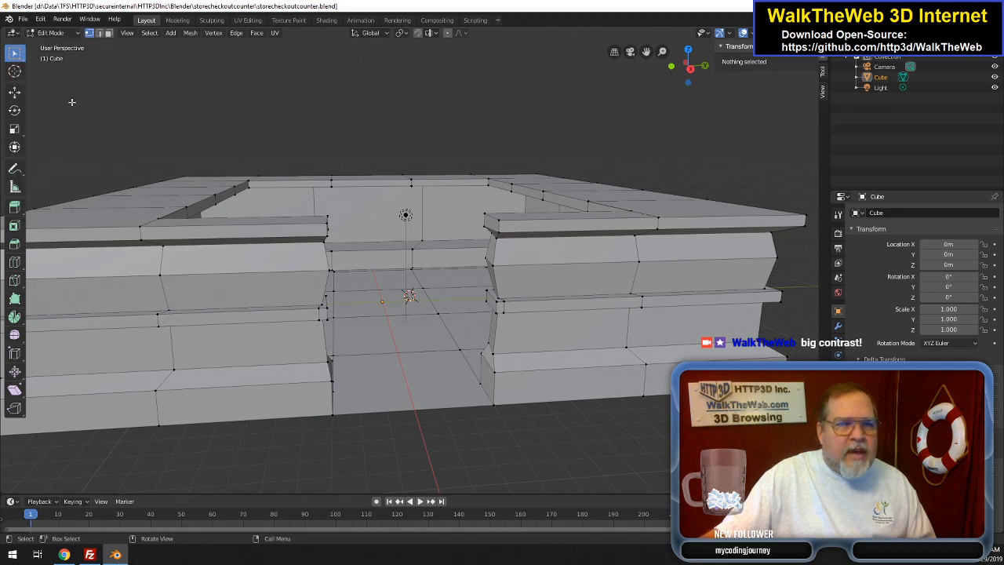
{"action": "key", "text": "Tab"}
{"action": "left_click", "coordinate": [23, 19]}
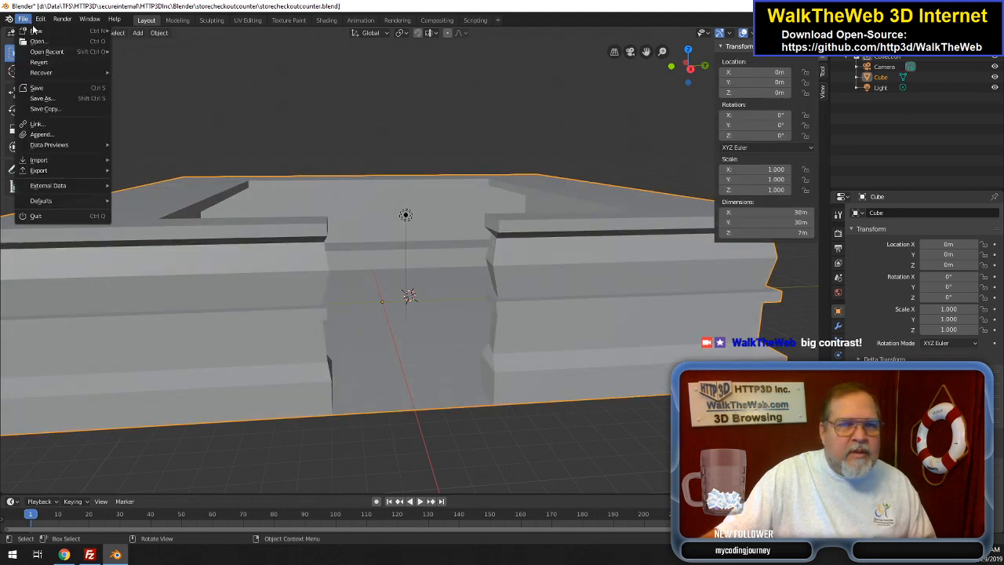
{"action": "left_click", "coordinate": [53, 90]}
- Export the scene in Babylon.js format over the existing storecheckoutcounter.babylon file
{"action": "left_click", "coordinate": [23, 19]}
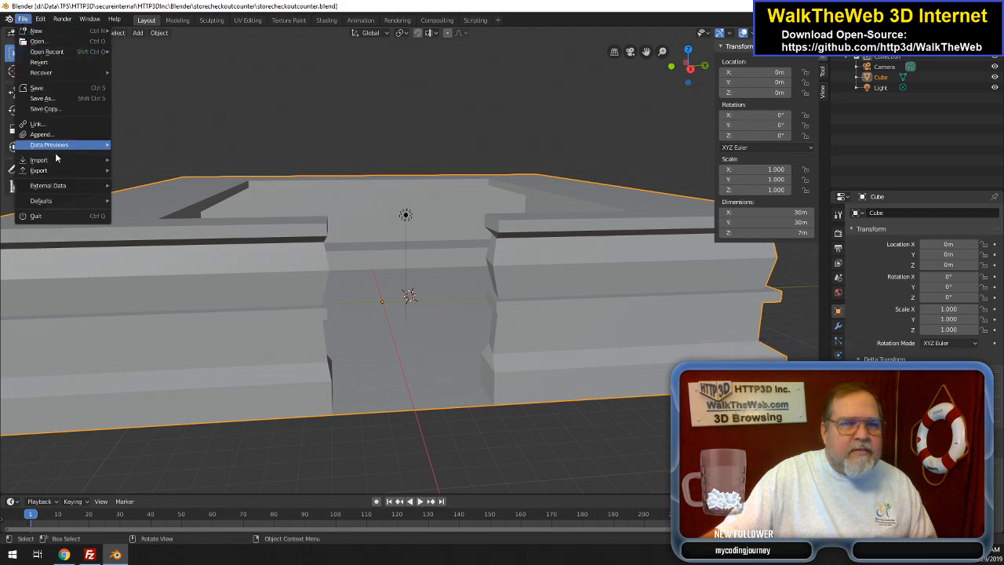
{"action": "mouse_move", "coordinate": [65, 174]}
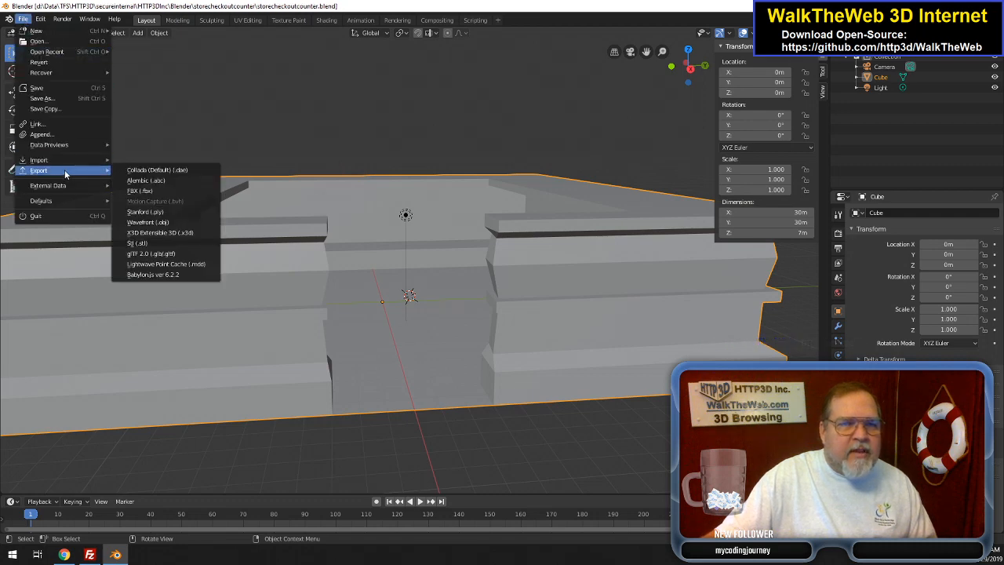
{"action": "left_click", "coordinate": [165, 275]}
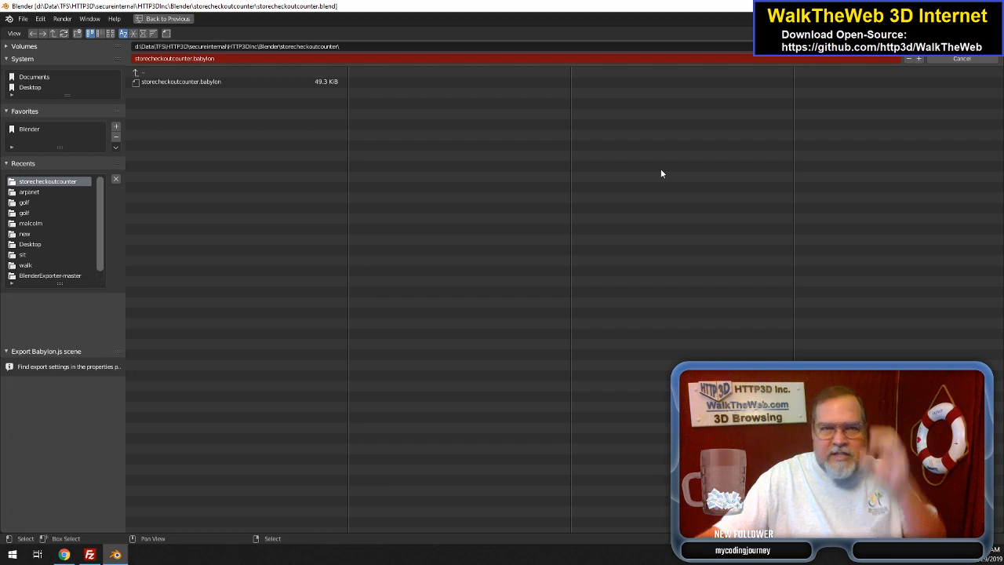
{"action": "left_click", "coordinate": [962, 47]}
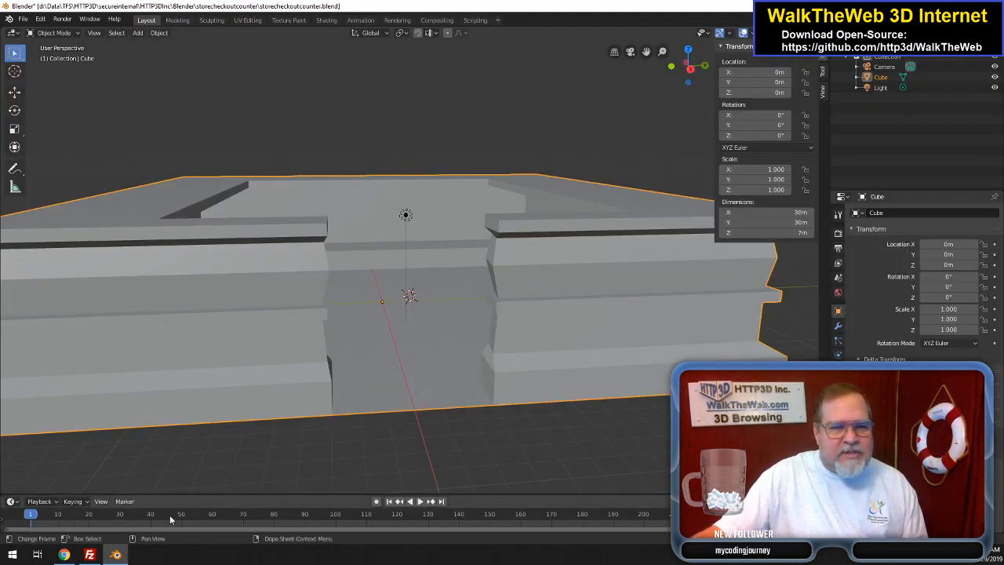
- Switch to FileZilla and upload storecheckoutcounter.babylon and its manifest to the server's storecheckoutcounter folder, overwriting the existing copies, and repeat the upload
{"action": "left_click", "coordinate": [89, 554]}
{"action": "right_click", "coordinate": [200, 286]}
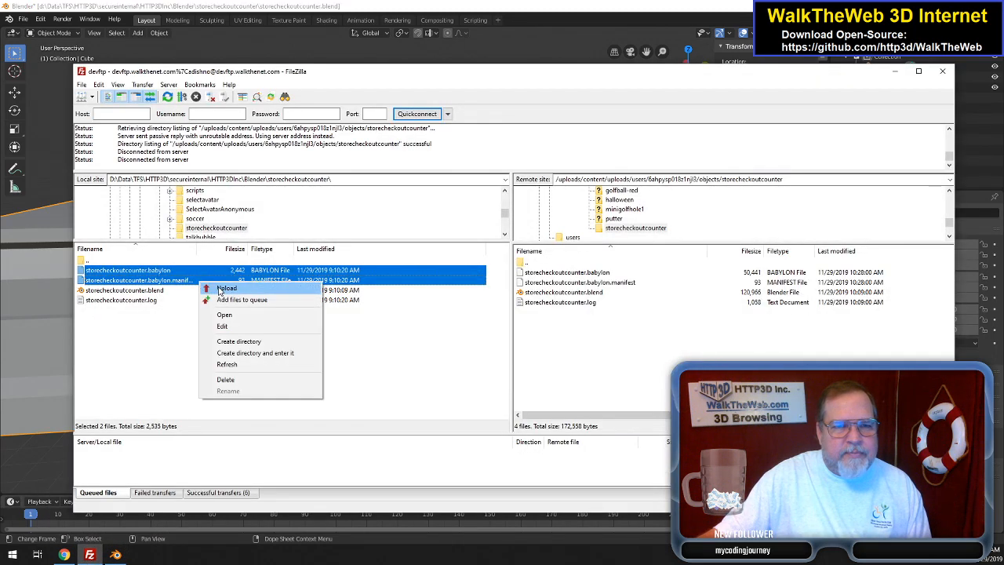
{"action": "left_click", "coordinate": [216, 290]}
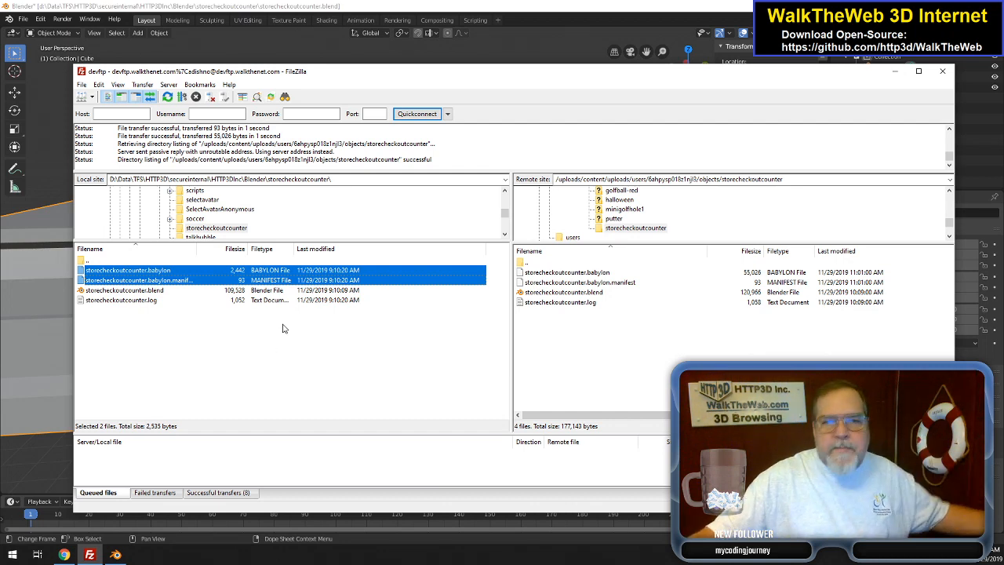
{"action": "right_click", "coordinate": [298, 284]}
{"action": "left_click", "coordinate": [307, 285]}
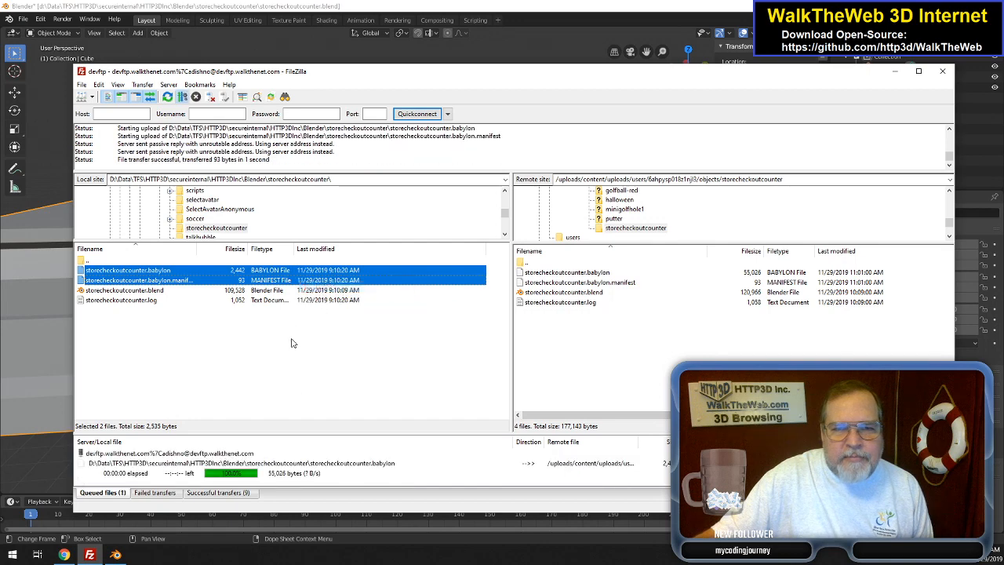
- Switch to Chrome and clear the browsing data from the browser settings
{"action": "left_click", "coordinate": [63, 555]}
{"action": "key", "text": "ctrl+2"}
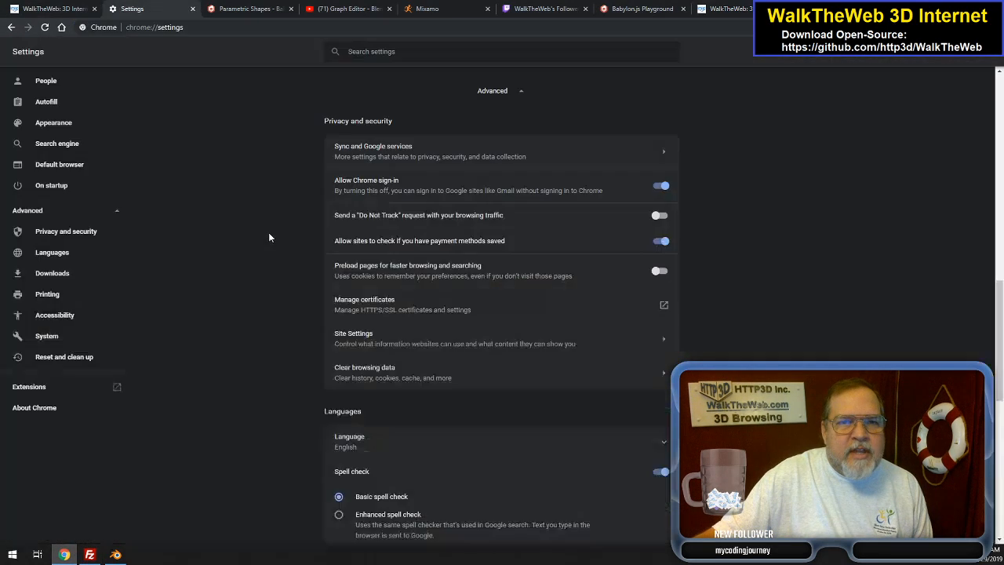
{"action": "left_click", "coordinate": [443, 375]}
{"action": "left_click", "coordinate": [585, 357]}
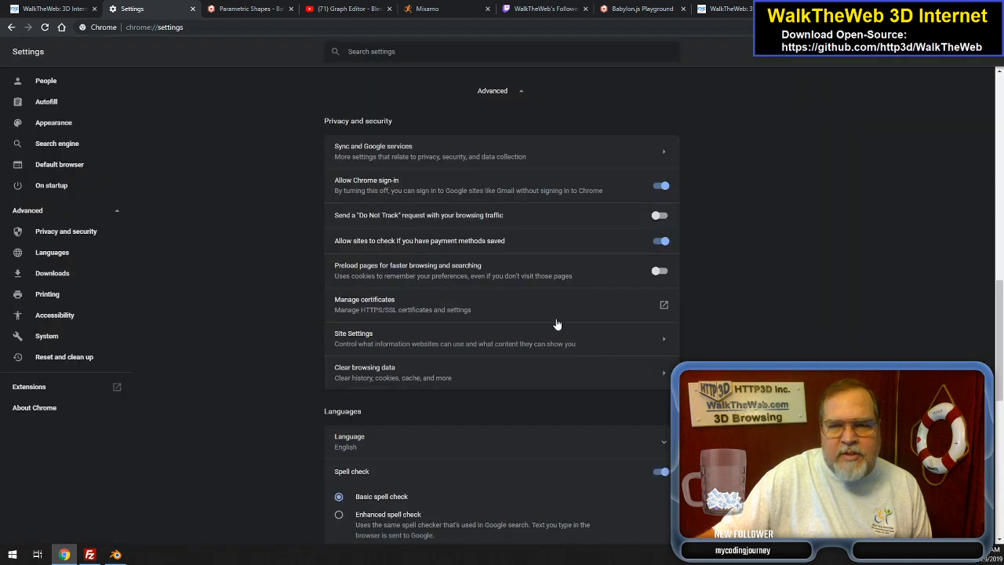
- Reload the WalkTheWeb admin page that shows the Checkout Counter 3D thing
{"action": "left_click", "coordinate": [53, 8]}
{"action": "left_click", "coordinate": [254, 27]}
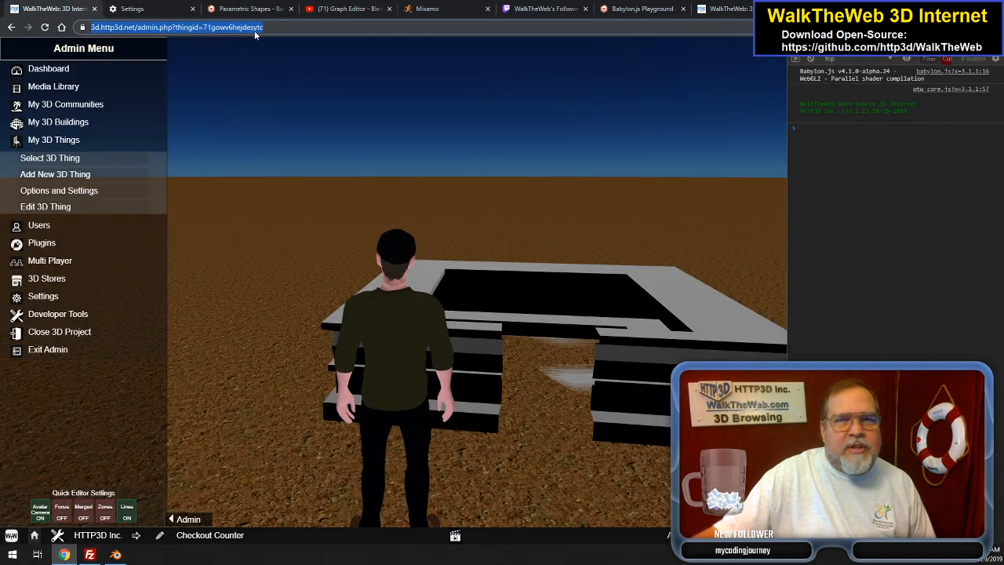
{"action": "key", "text": "Return"}
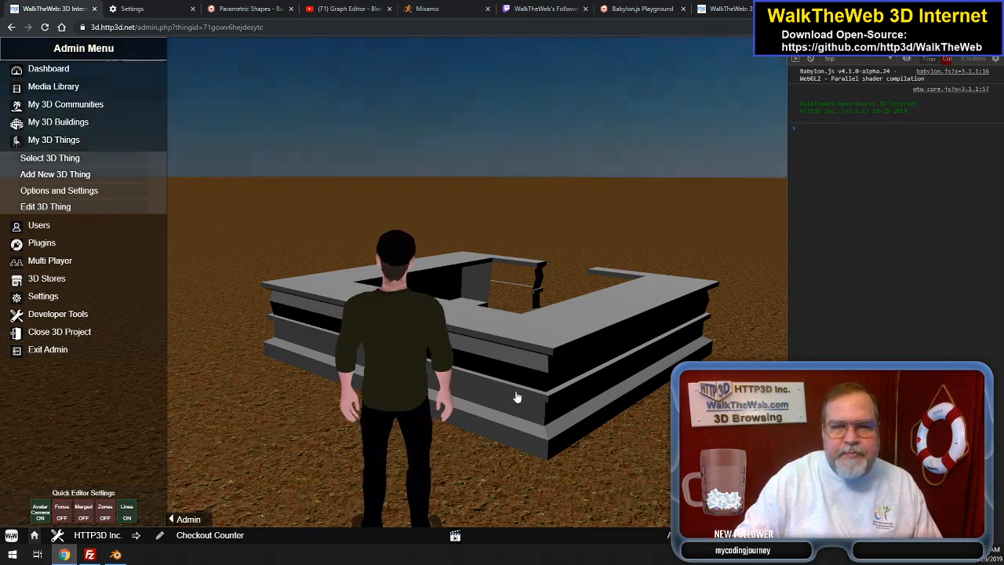
- Walk the avatar around the outside of the checkout counter and examine its sides and the shaped ends at the opening
{"action": "key", "text": "Right"}
{"action": "key", "text": "Up"}
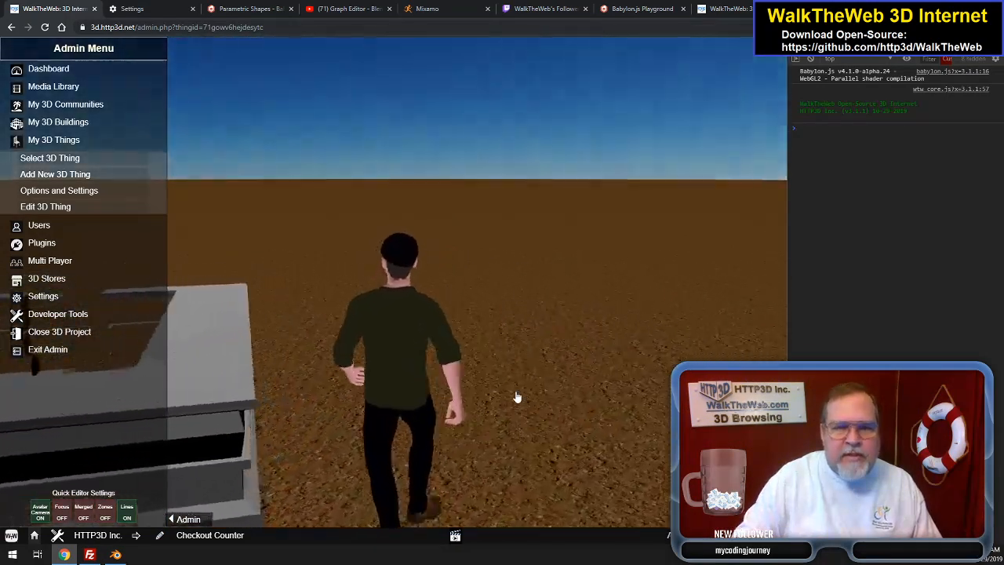
{"action": "key", "text": "Up"}
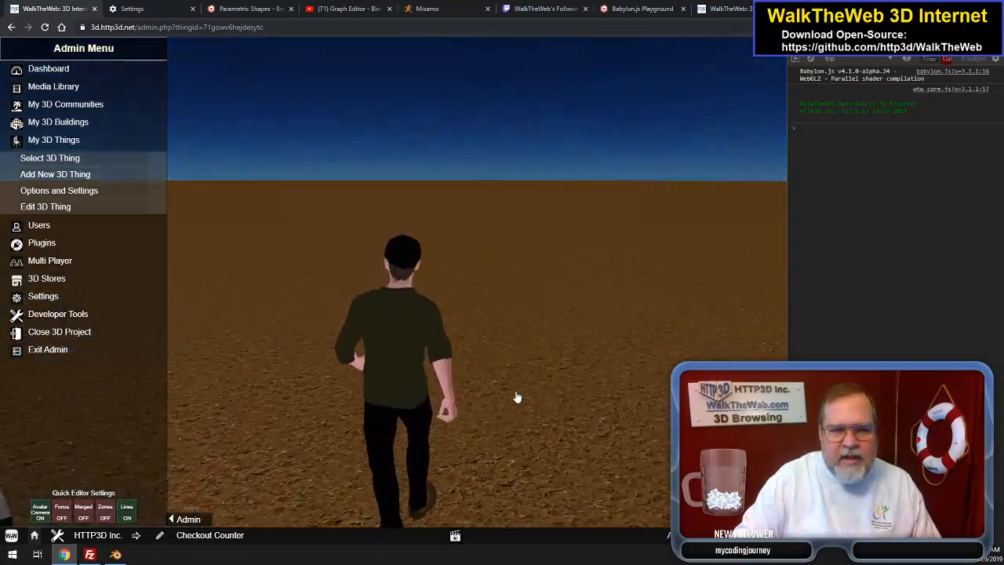
{"action": "key", "text": "Left"}
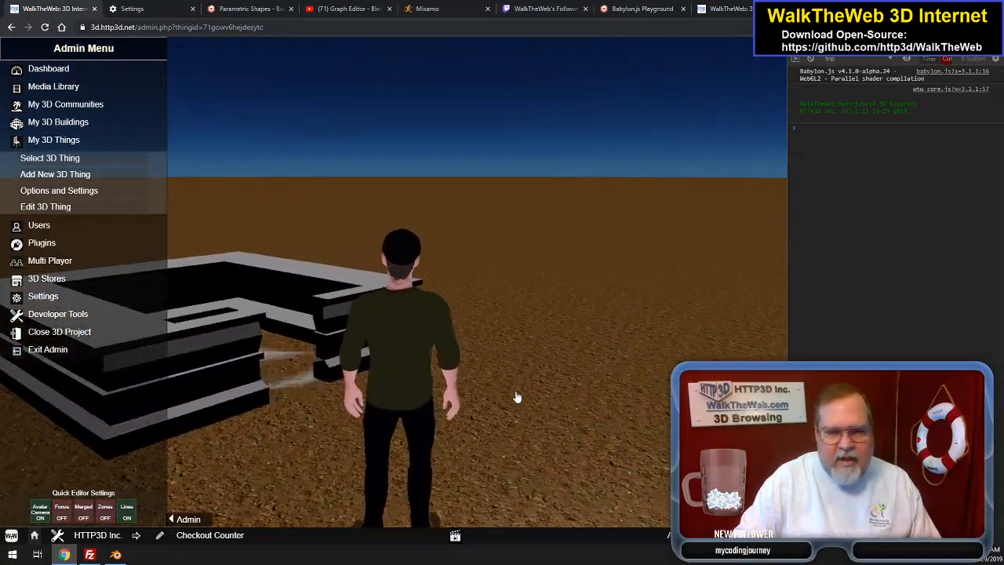
{"action": "key", "text": "Left"}
{"action": "key", "text": "Left"}
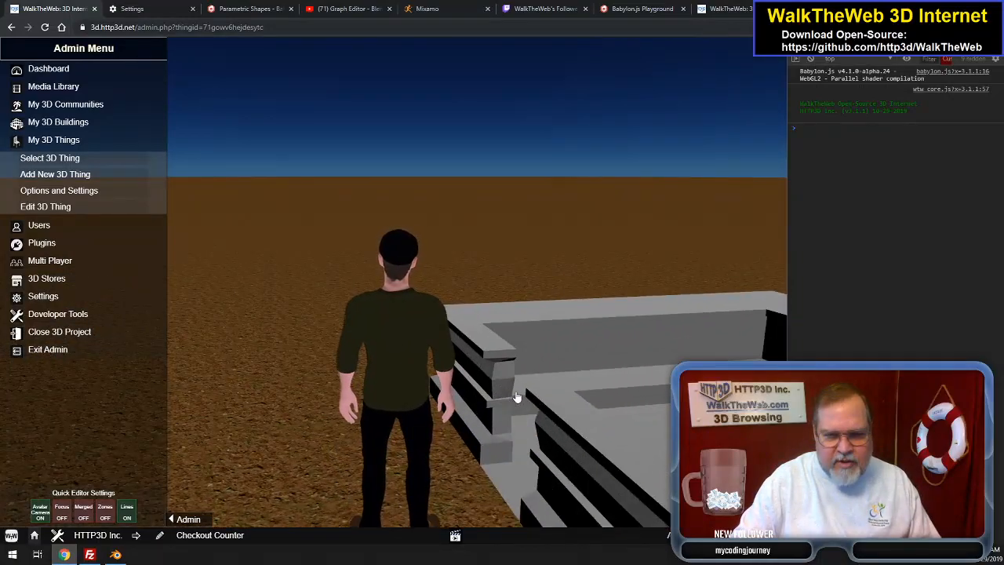
{"action": "key", "text": "Right"}
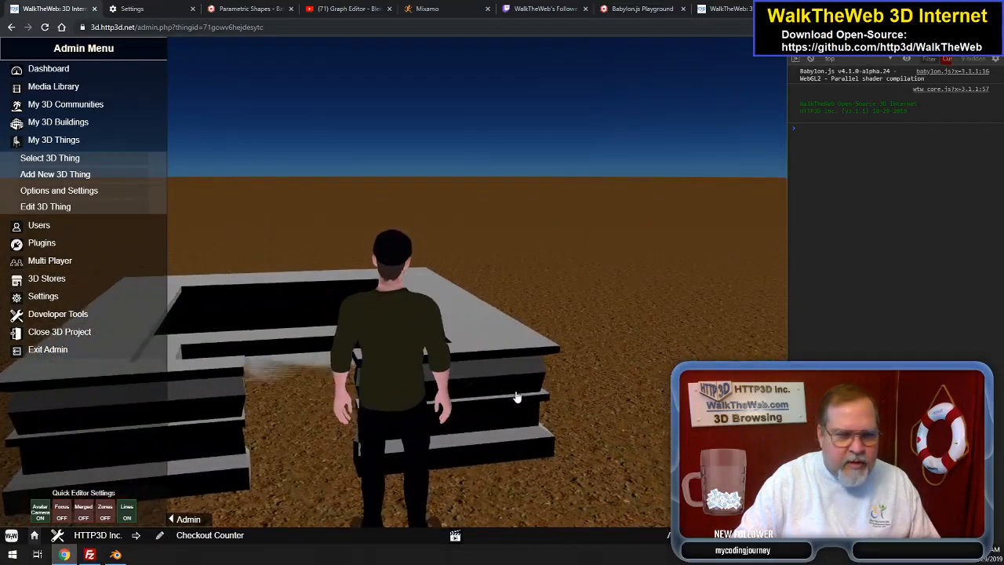
{"action": "key", "text": "Right"}
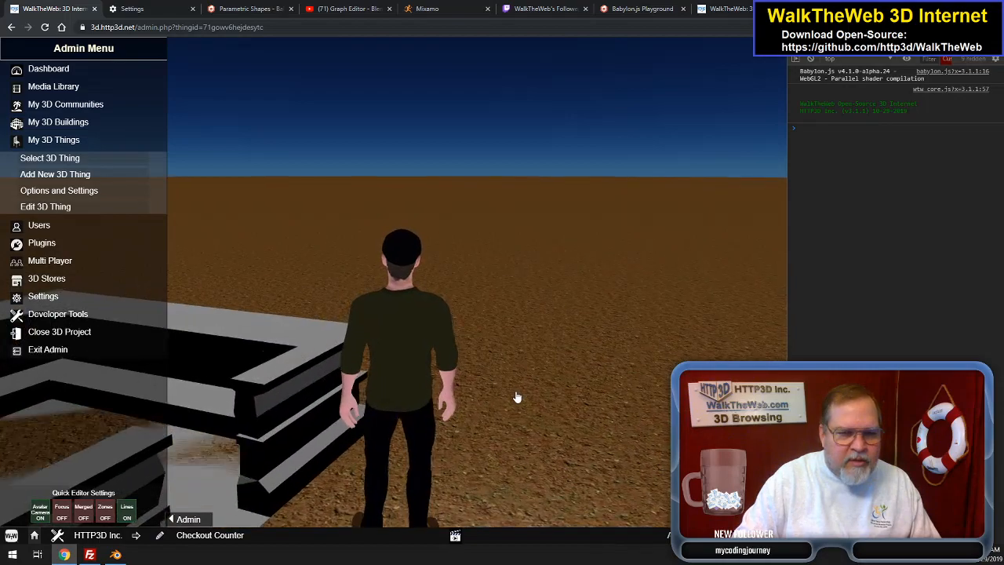
{"action": "key", "text": "Down"}
{"action": "key", "text": "Left"}
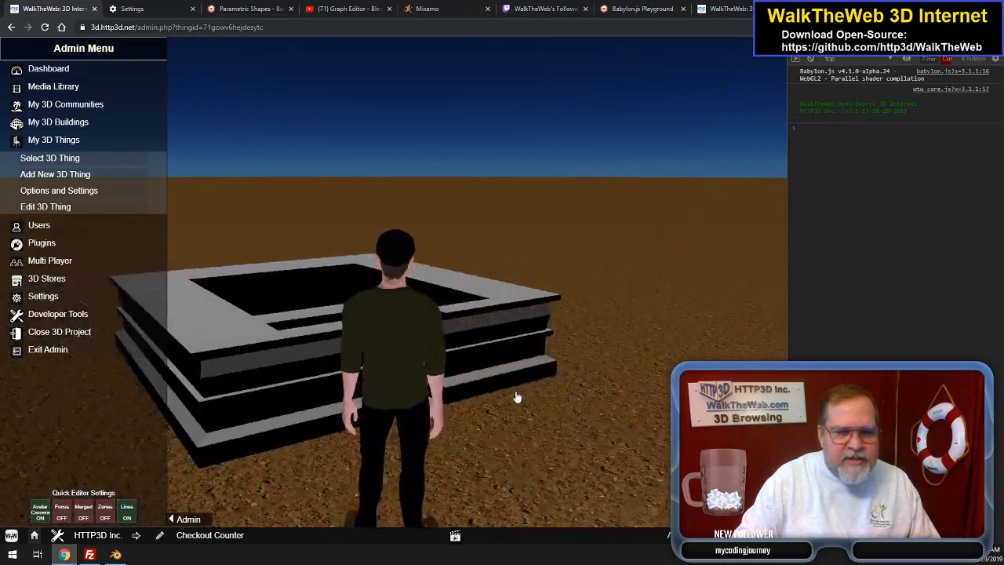
{"action": "key", "text": "Right"}
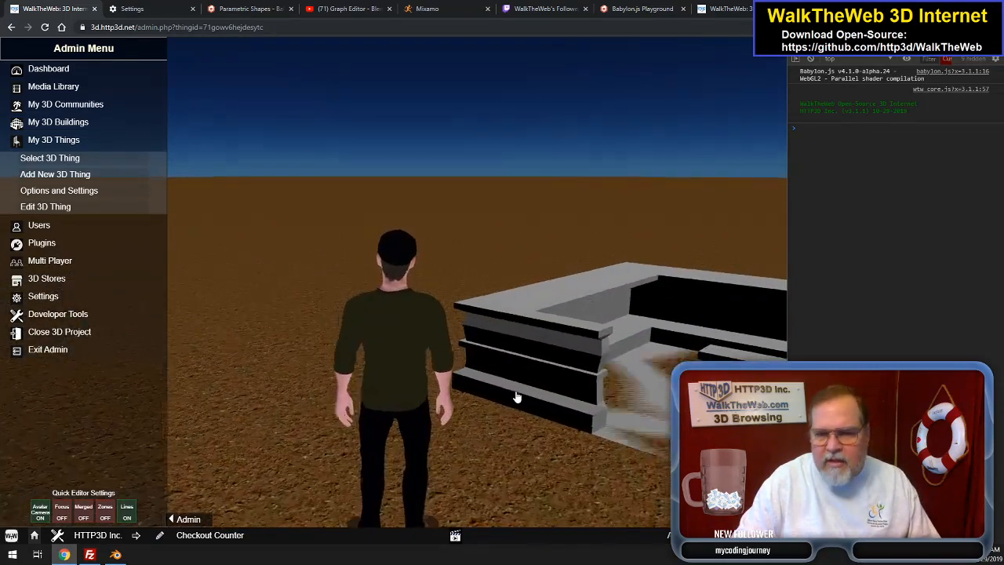
{"action": "key", "text": "Up"}
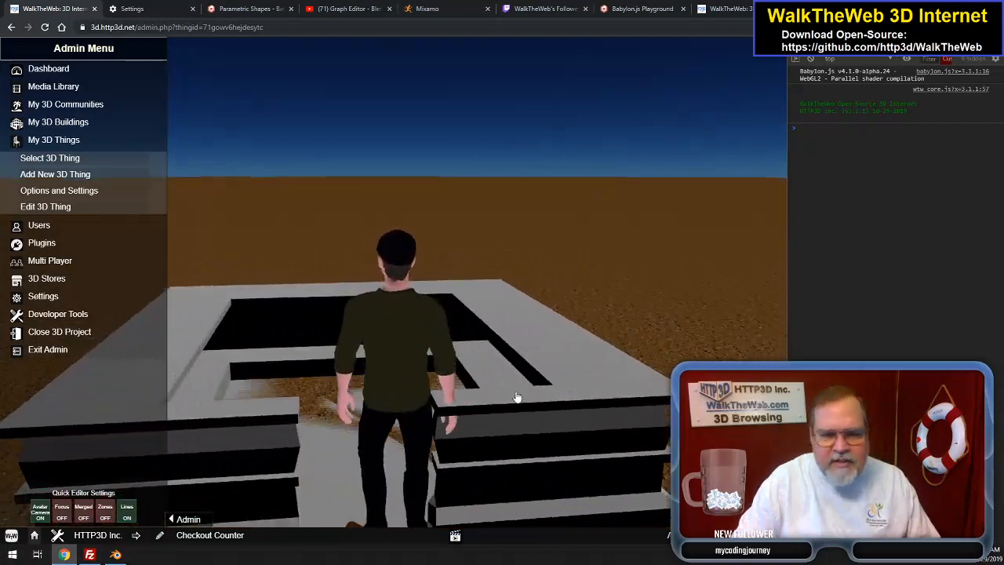
{"action": "key", "text": "Left"}
{"action": "key", "text": "Right"}
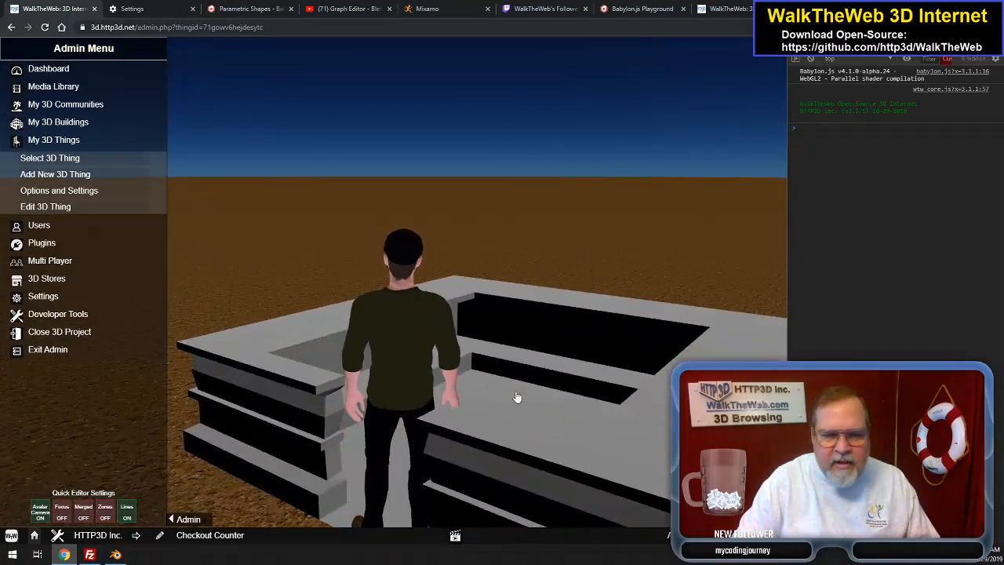
{"action": "key", "text": "Right"}
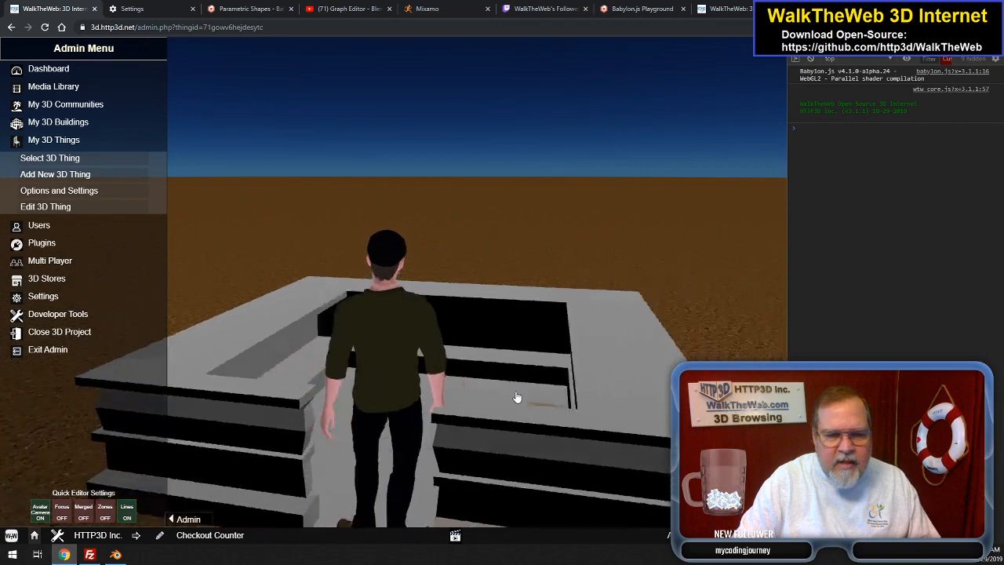
{"action": "key", "text": "Left"}
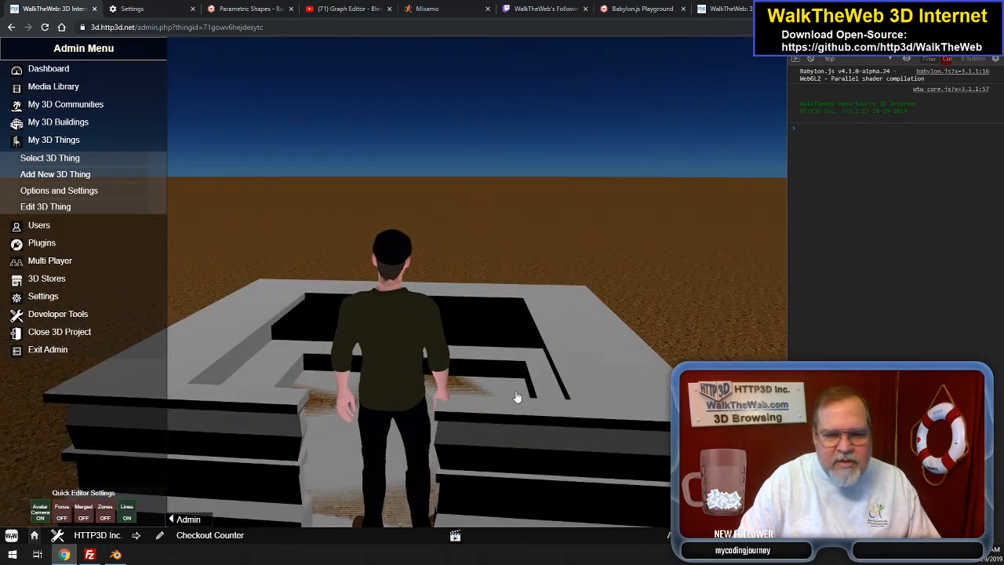
{"action": "key", "text": "Left"}
{"action": "key", "text": "Right"}
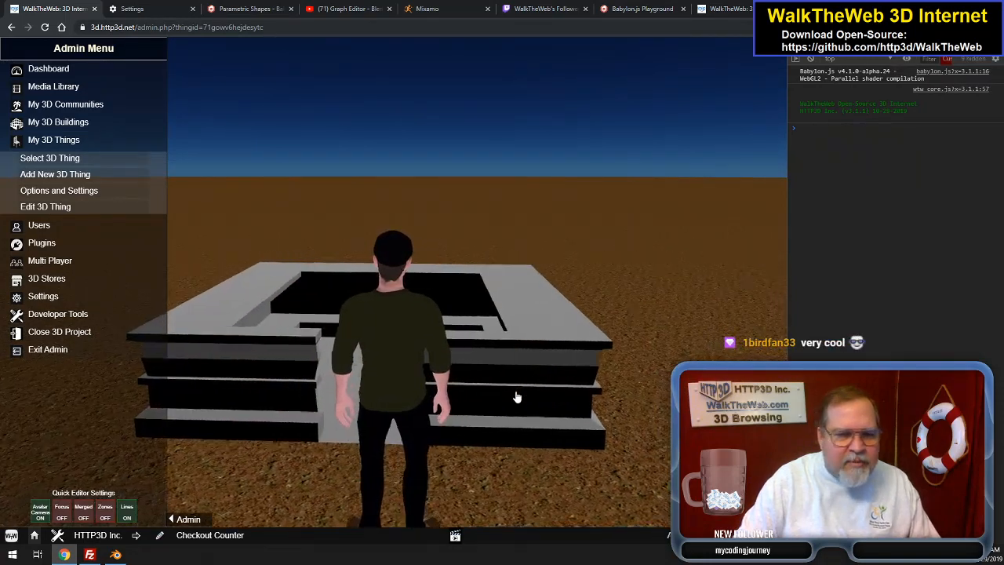
{"action": "key", "text": "Right"}
{"action": "key", "text": "Right"}
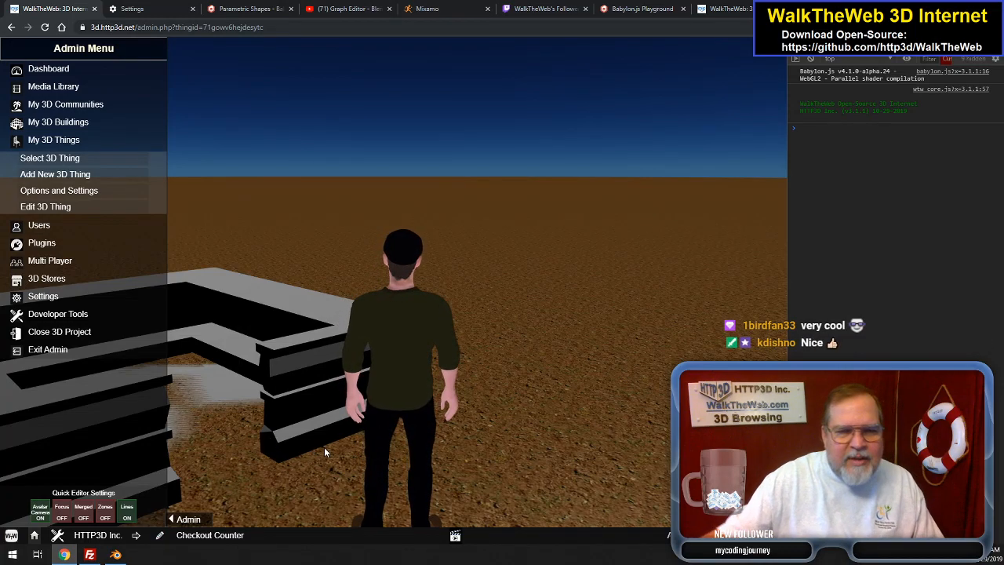
{"action": "key", "text": "Left"}
{"action": "key", "text": "Left"}
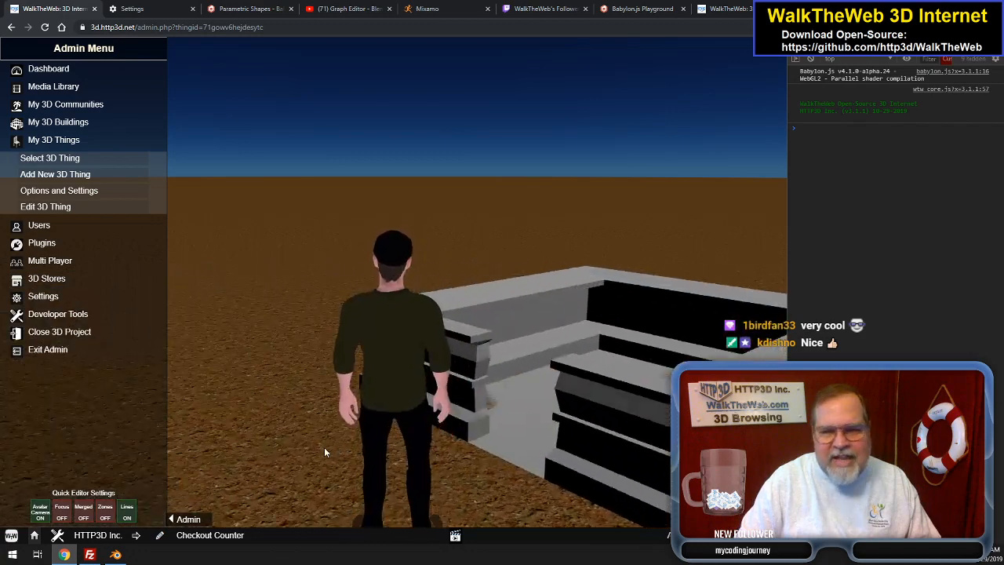
{"action": "key", "text": "Left"}
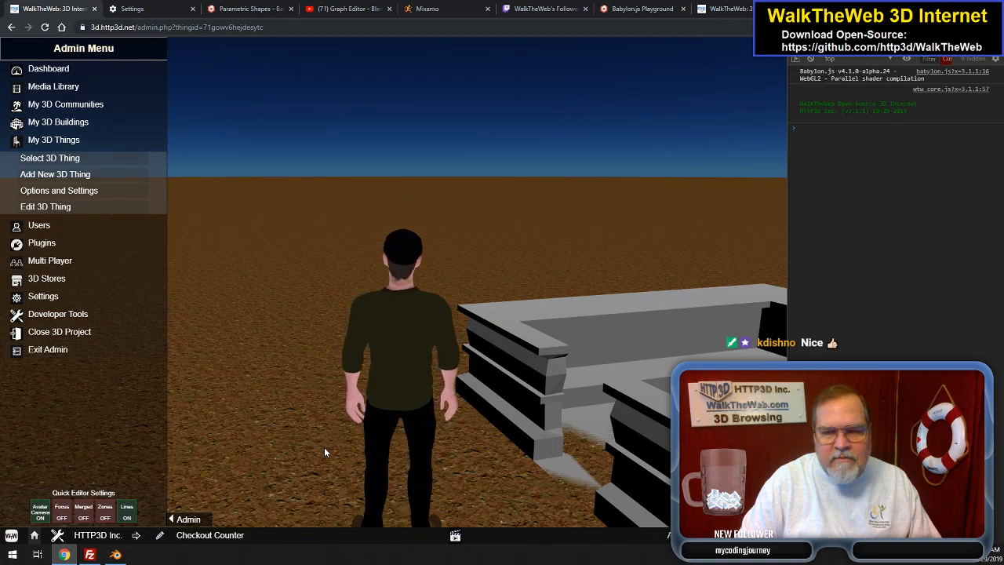
- Walk the avatar into the checkout counter and examine the inner walls on both sides of the opening
{"action": "key", "text": "Right"}
{"action": "key", "text": "Up"}
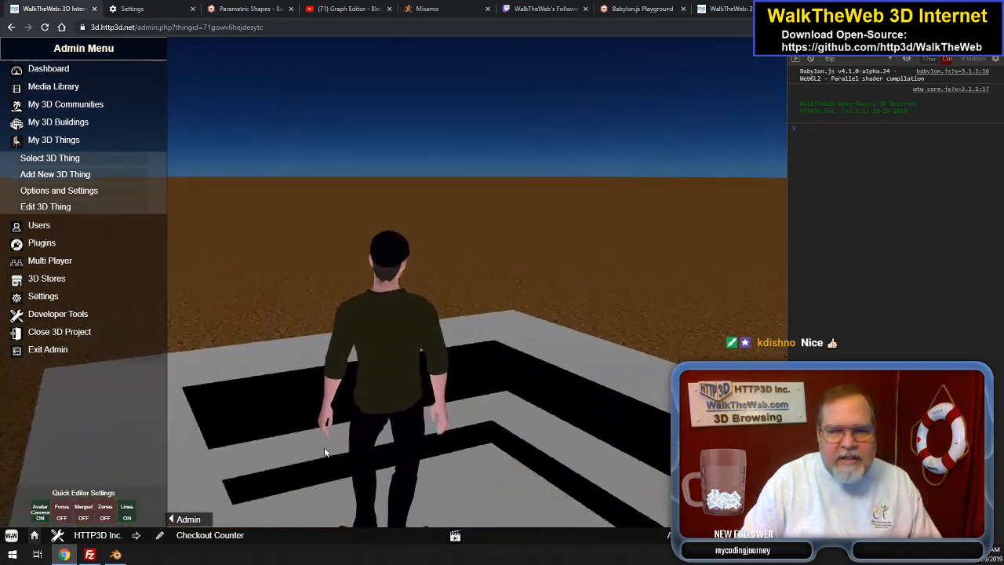
{"action": "key", "text": "Left"}
{"action": "key", "text": "Right"}
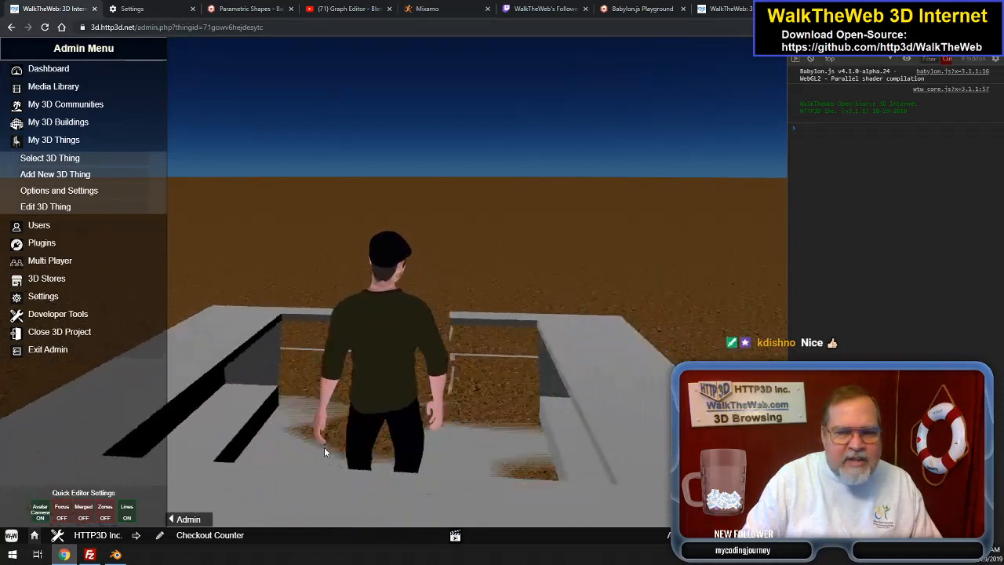
{"action": "key", "text": "Left"}
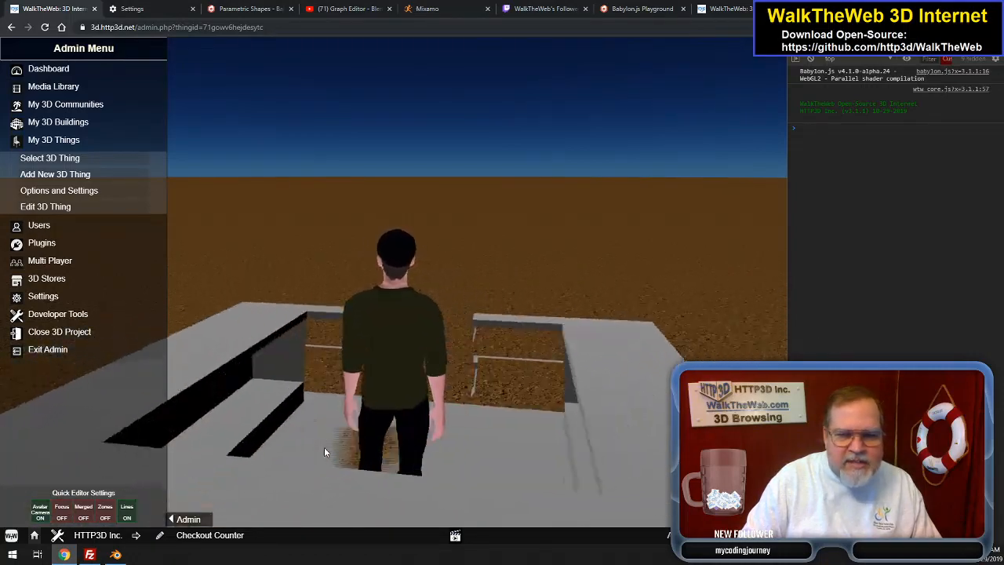
{"action": "key", "text": "Right"}
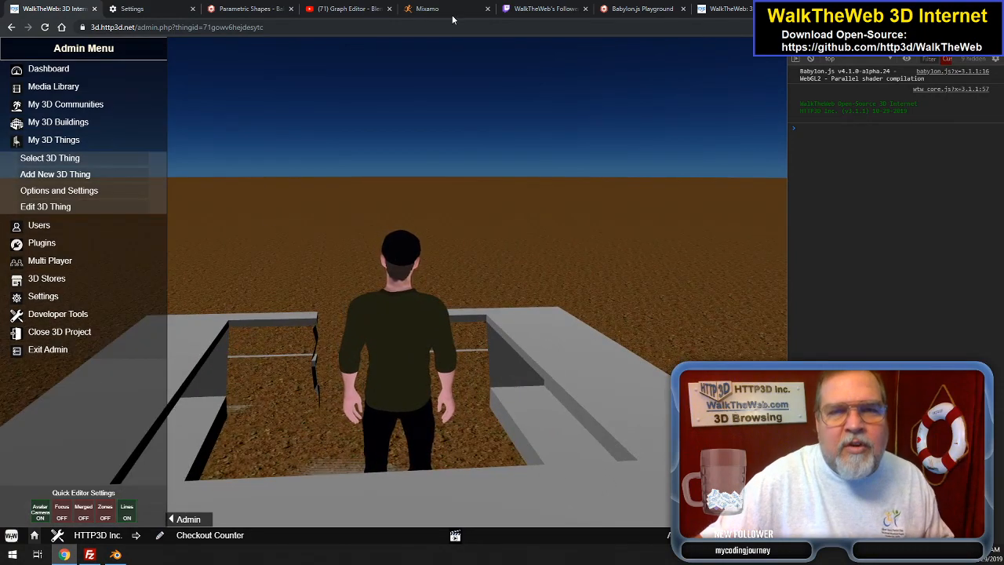
- Return to Blender and display the face normals of the counter mesh in Edit Mode with face selection, viewed from inside
{"action": "left_click", "coordinate": [118, 557]}
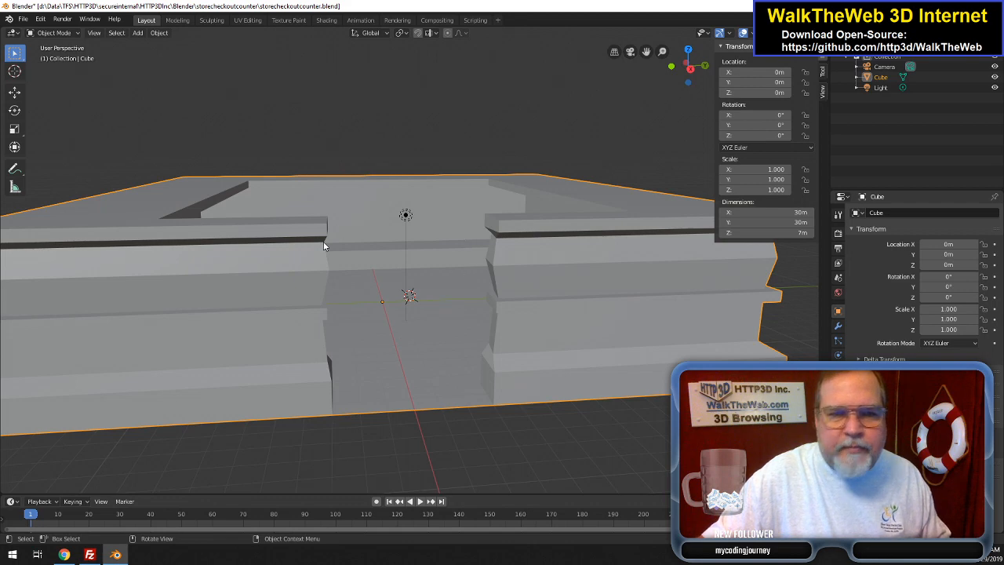
{"action": "key", "text": "Tab"}
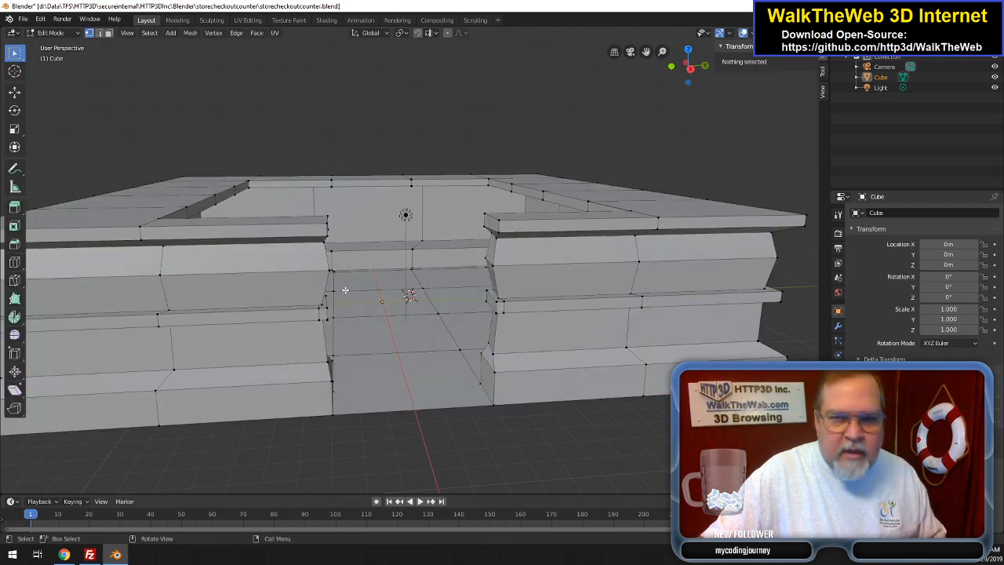
{"action": "left_click", "coordinate": [108, 33]}
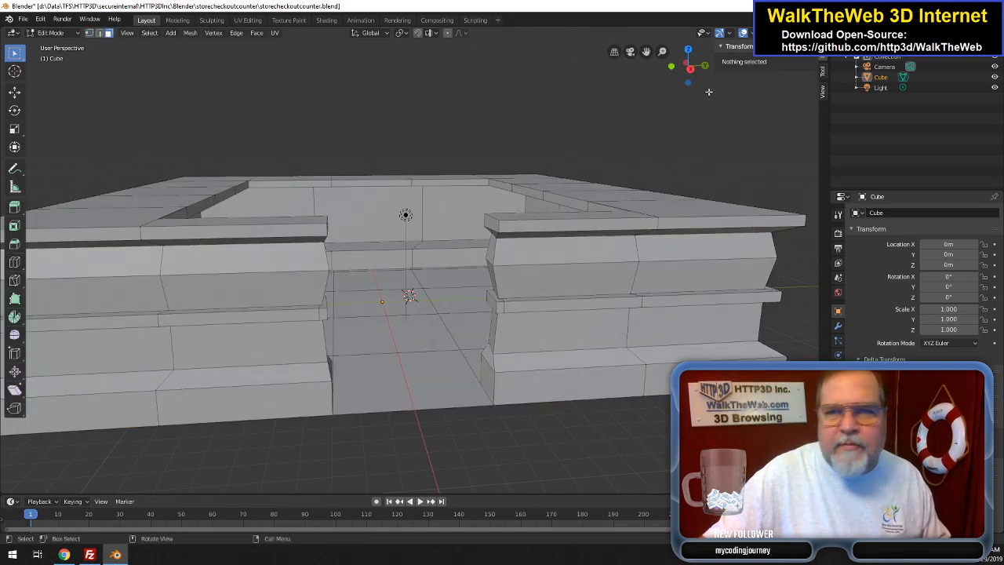
{"action": "left_click_drag", "start_coordinate": [696, 73], "coordinate": [930, 74]}
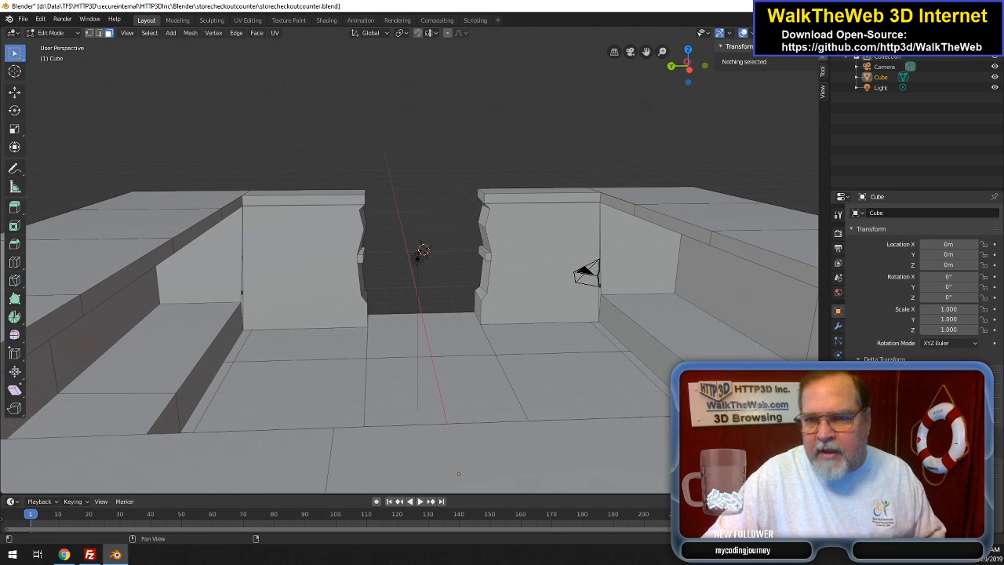
{"action": "left_click", "coordinate": [751, 32]}
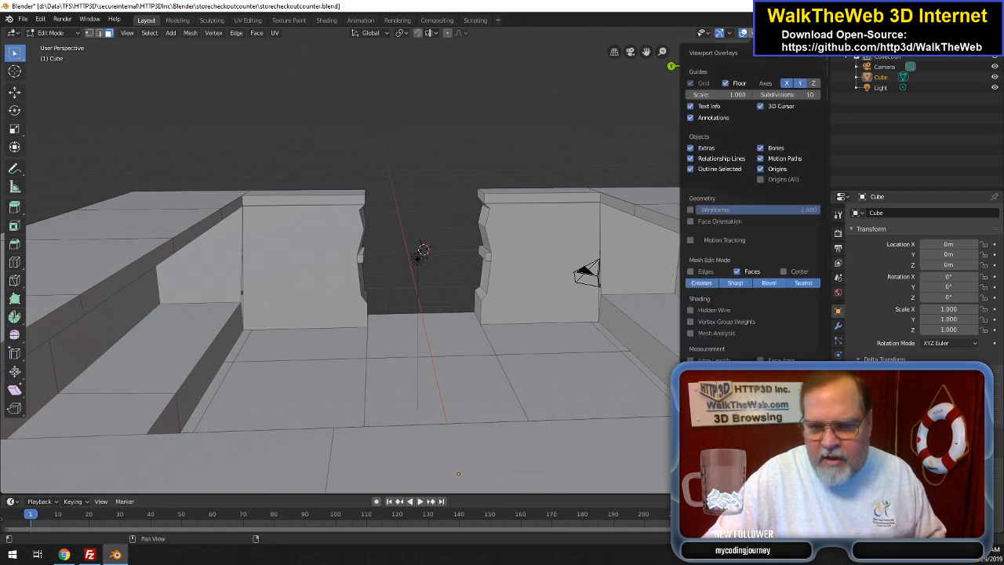
{"action": "left_click", "coordinate": [712, 398]}
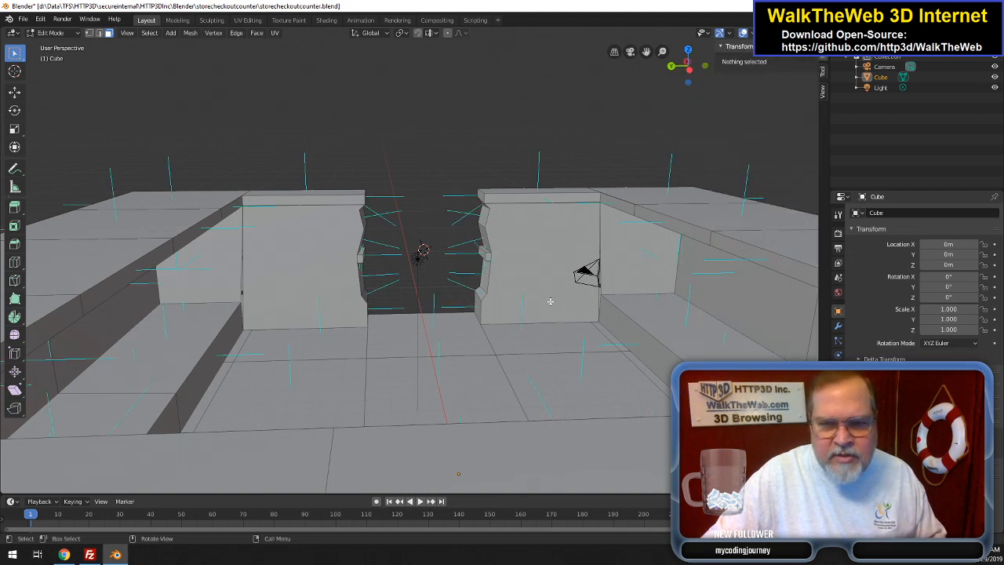
- Flip the normals of the two inner wall faces on either side of the counter's opening
{"action": "left_click", "coordinate": [555, 259]}
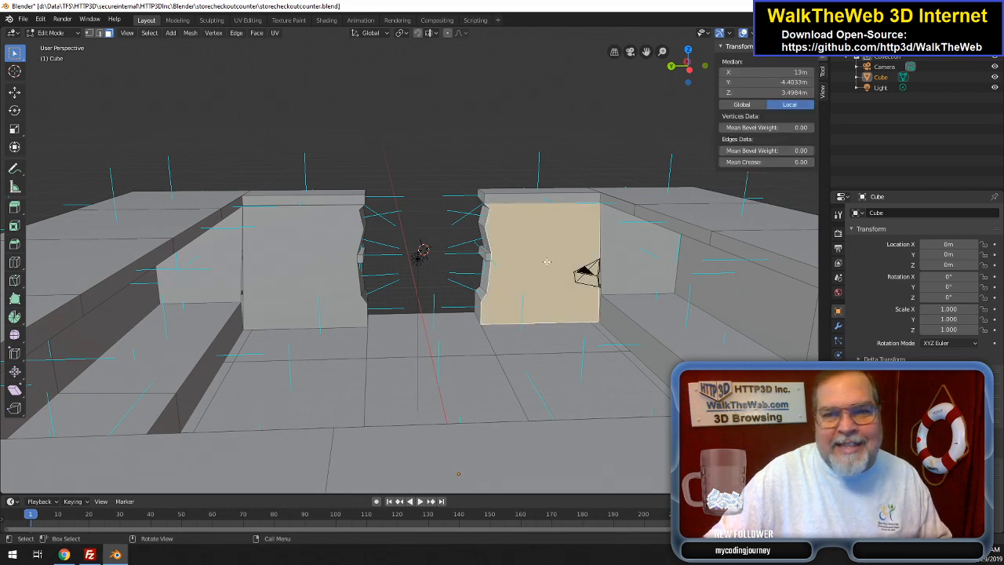
{"action": "left_click", "coordinate": [307, 259], "text": "shift"}
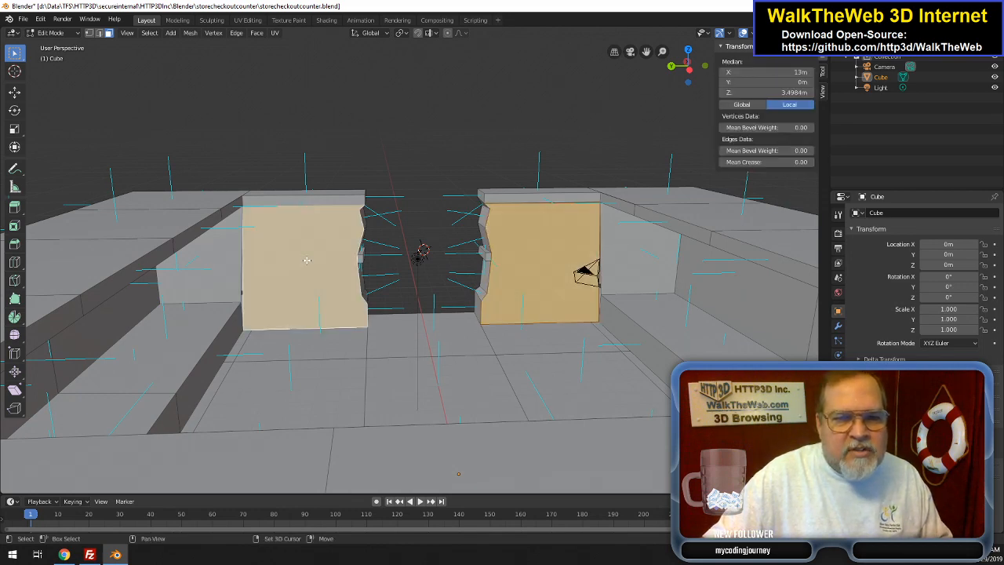
{"action": "left_click", "coordinate": [190, 32]}
{"action": "mouse_move", "coordinate": [227, 175]}
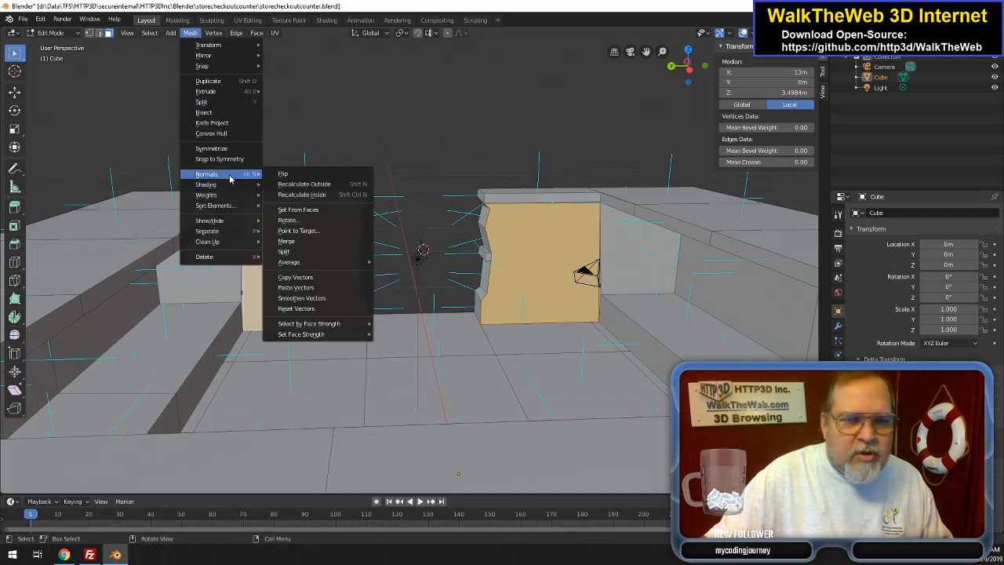
{"action": "left_click", "coordinate": [306, 175]}
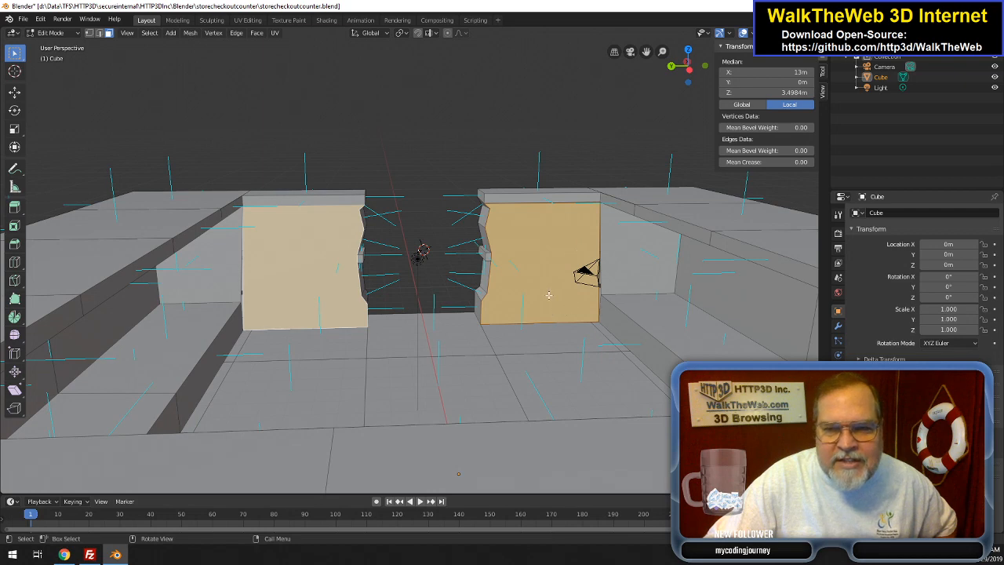
- Show the counter in wireframe with vertex selection and check the coordinates of the corner vertices on both inner walls
{"action": "scroll", "coordinate": [548, 295], "scroll_direction": "up", "scroll_amount": 4}
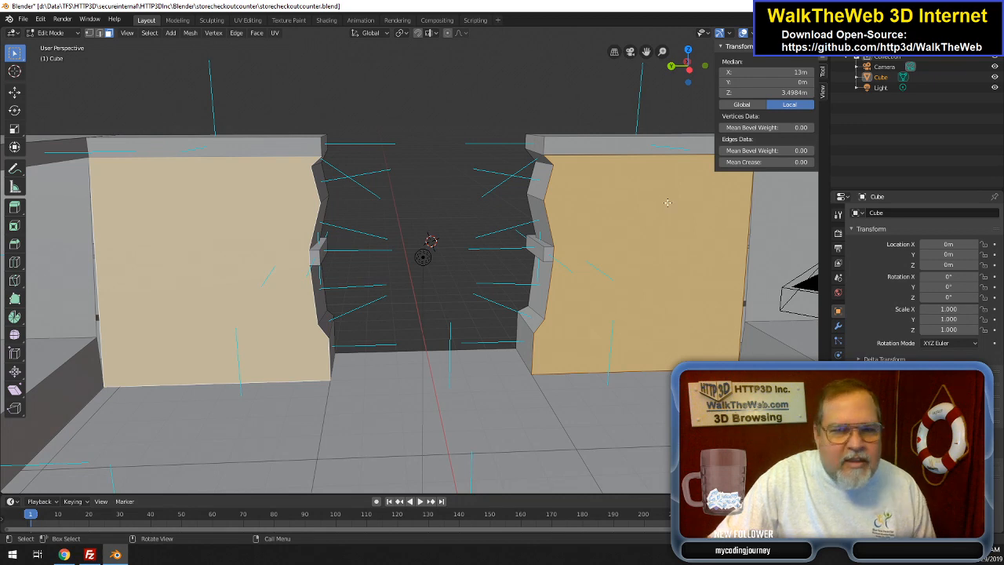
{"action": "key", "text": "z"}
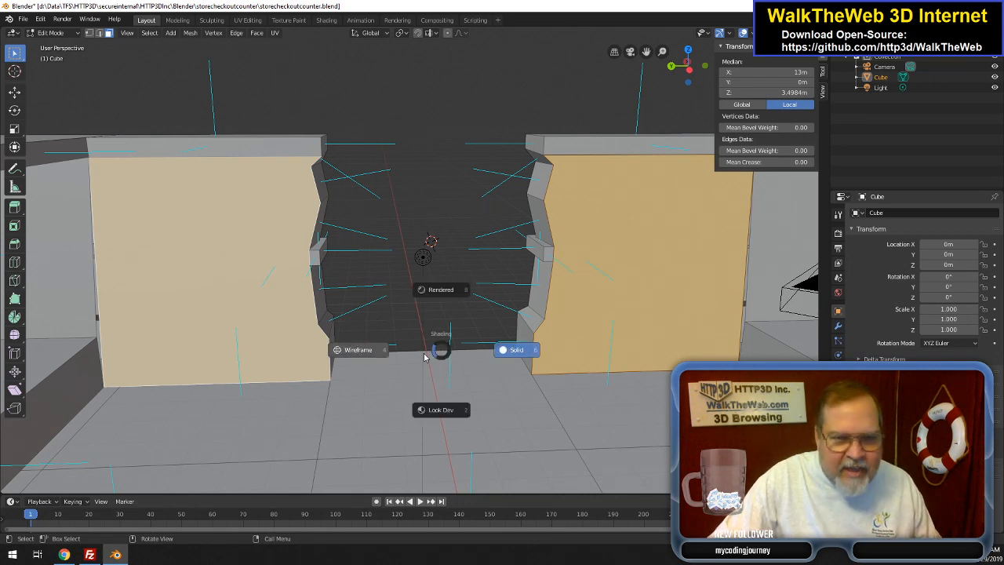
{"action": "left_click", "coordinate": [368, 350]}
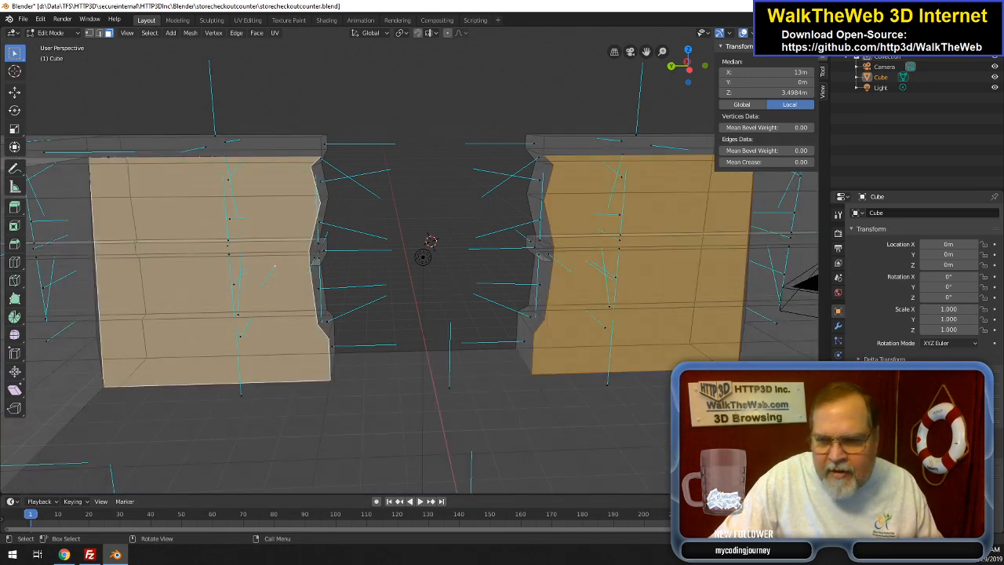
{"action": "left_click", "coordinate": [89, 34]}
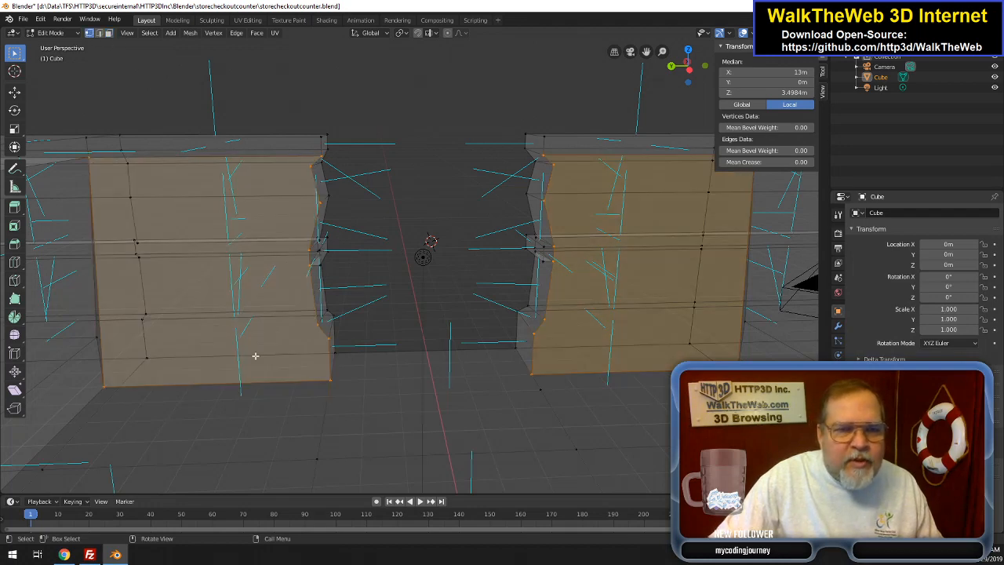
{"action": "left_click", "coordinate": [102, 386]}
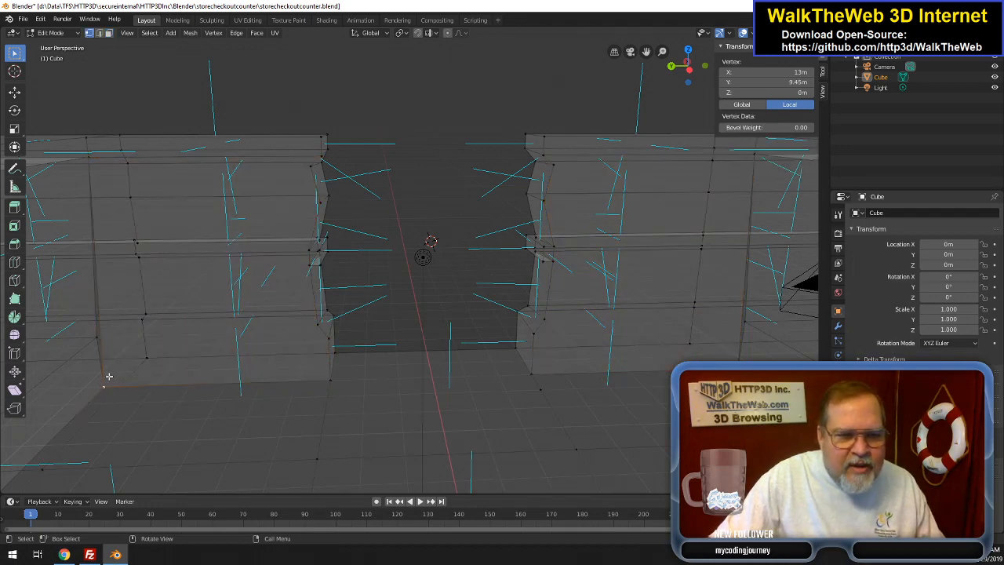
{"action": "left_click", "coordinate": [96, 338]}
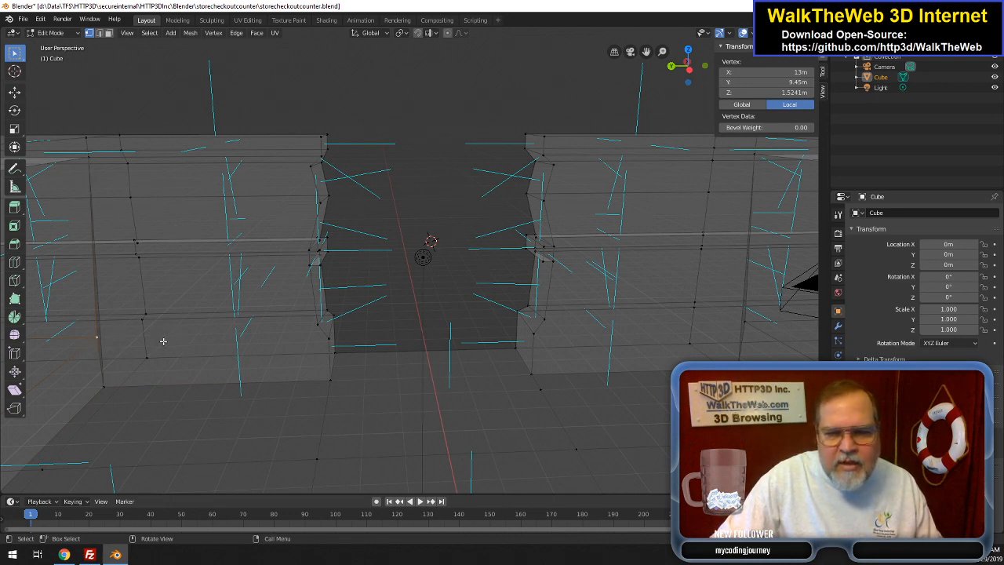
{"action": "left_click", "coordinate": [754, 155]}
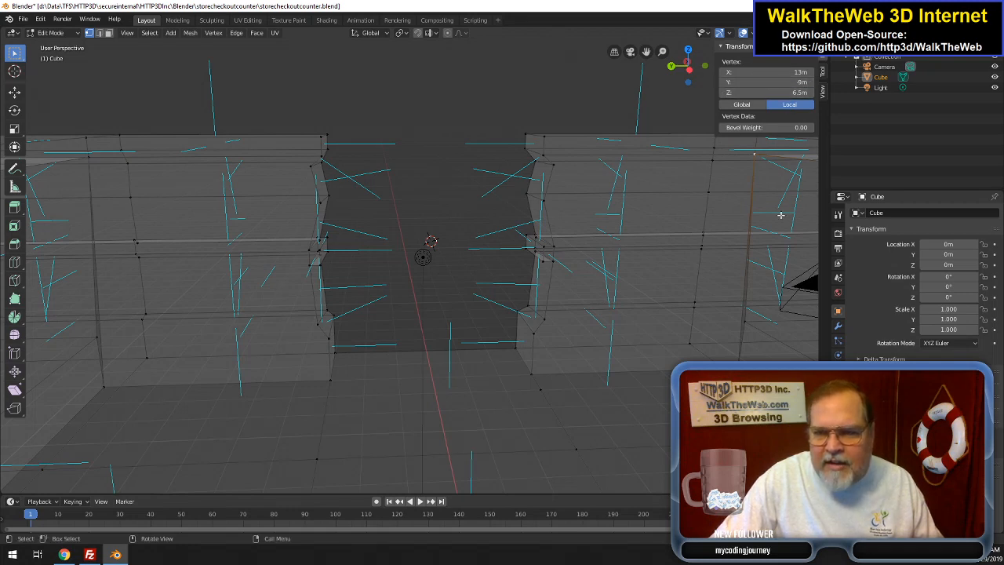
- Try setting the Y coordinate of the shelf-height corner vertex at the inner wall's outer edge to -9 m, and undo it
{"action": "left_click", "coordinate": [746, 322]}
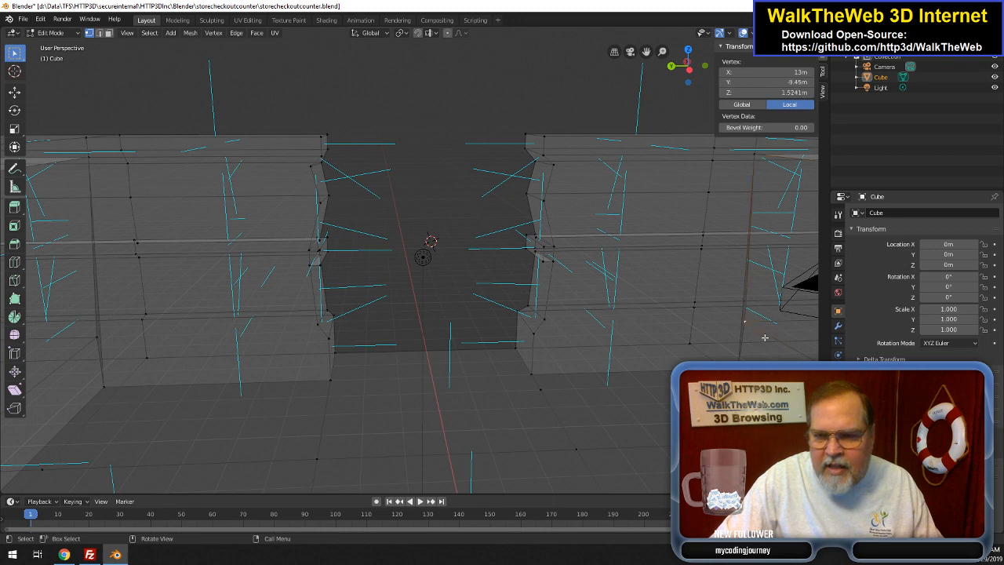
{"action": "left_click", "coordinate": [785, 82]}
{"action": "left_click", "coordinate": [737, 82]}
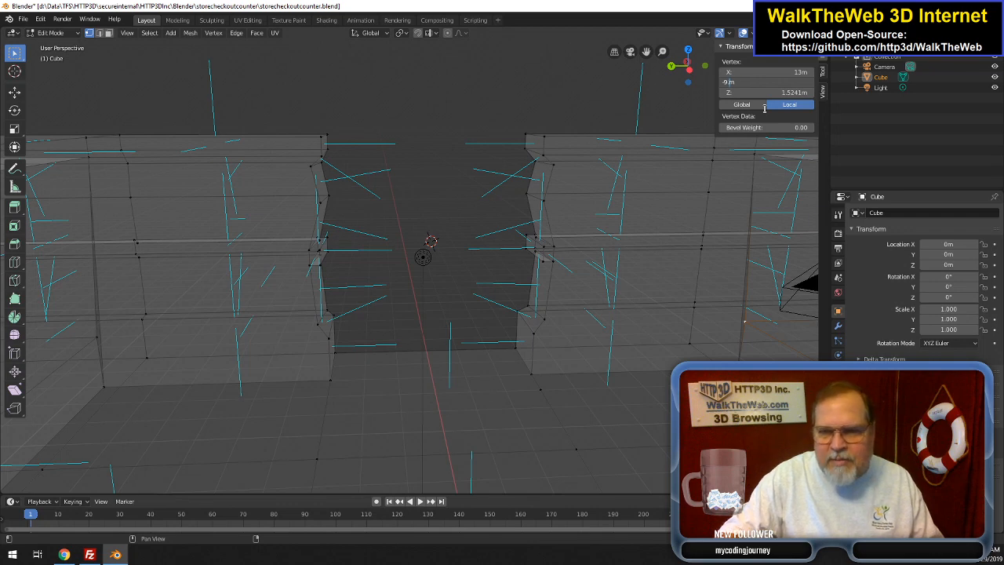
{"action": "key", "text": "Return"}
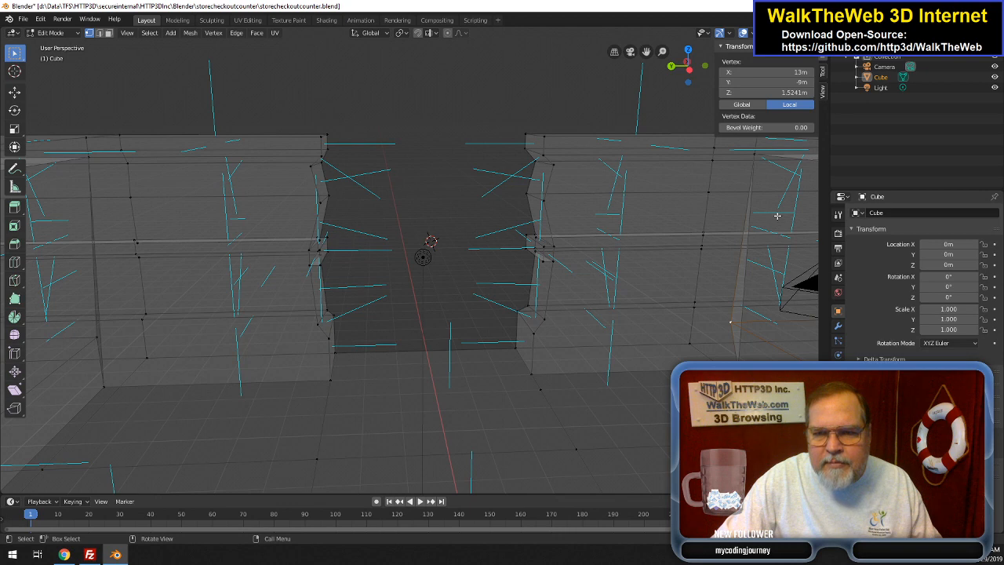
{"action": "key", "text": "ctrl+z"}
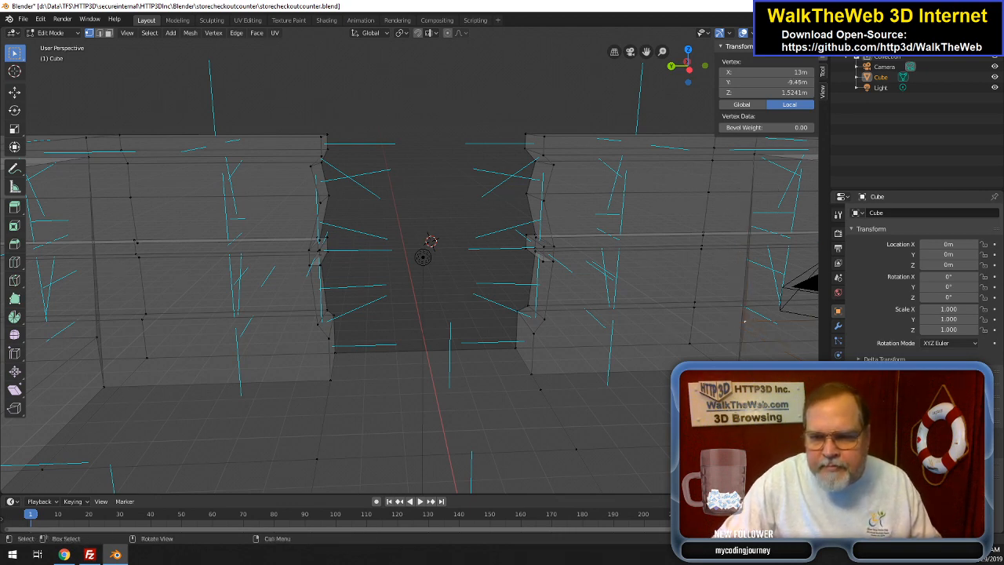
- Check the coordinates of the same wall edge's bottom and top corner vertices and hide the face normals
{"action": "left_click", "coordinate": [741, 368]}
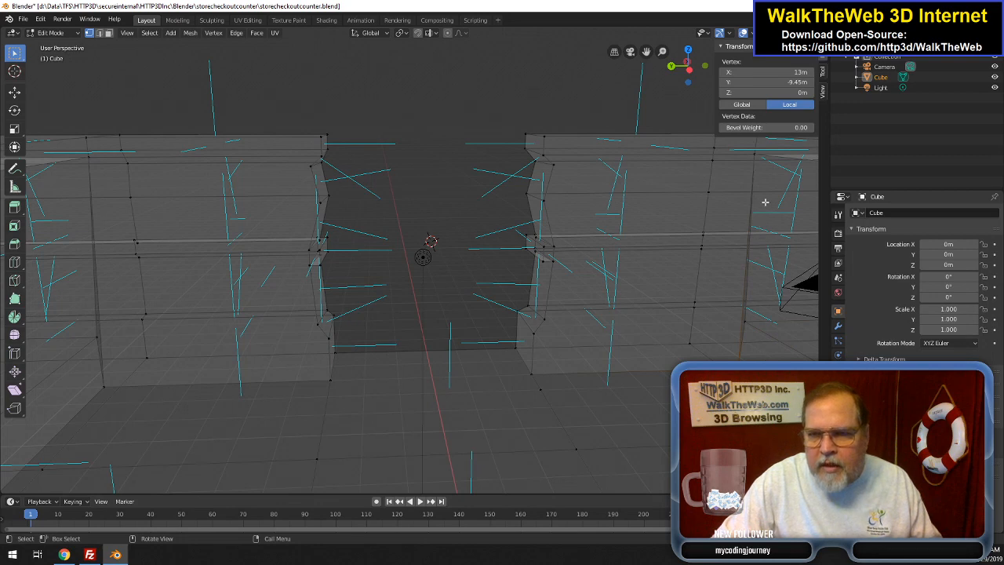
{"action": "left_click", "coordinate": [753, 155]}
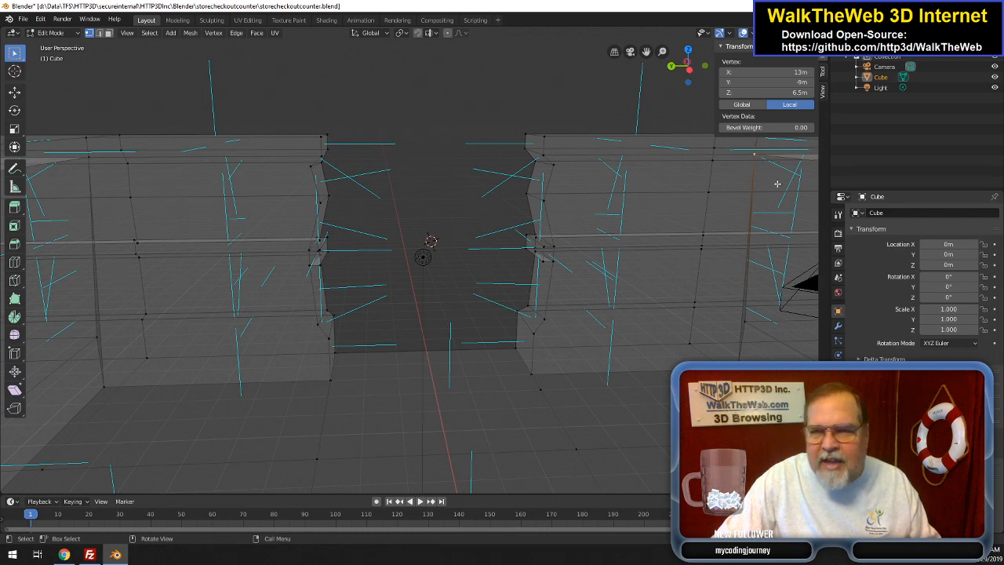
{"action": "left_click_drag", "start_coordinate": [687, 82], "coordinate": [707, 52]}
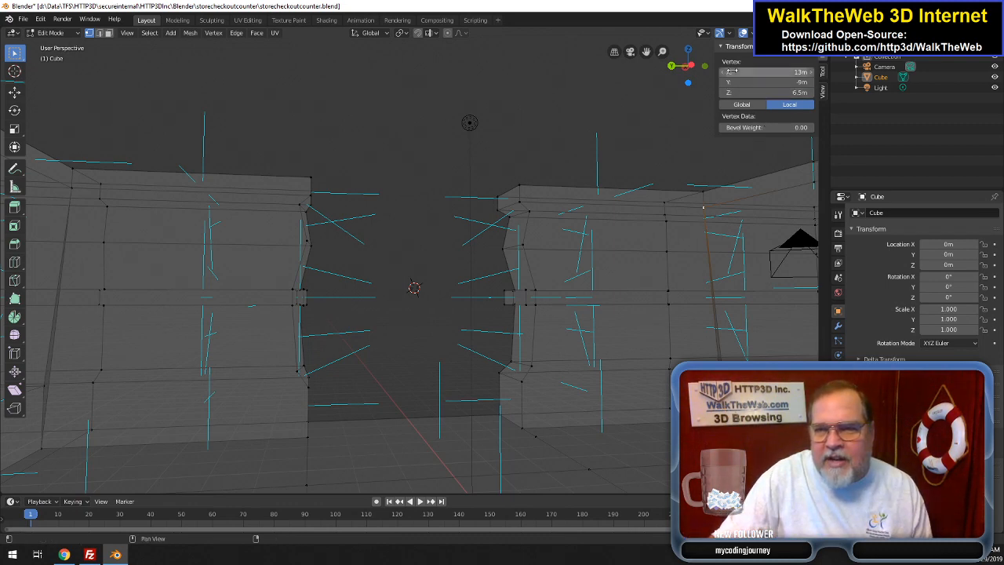
{"action": "left_click", "coordinate": [751, 33]}
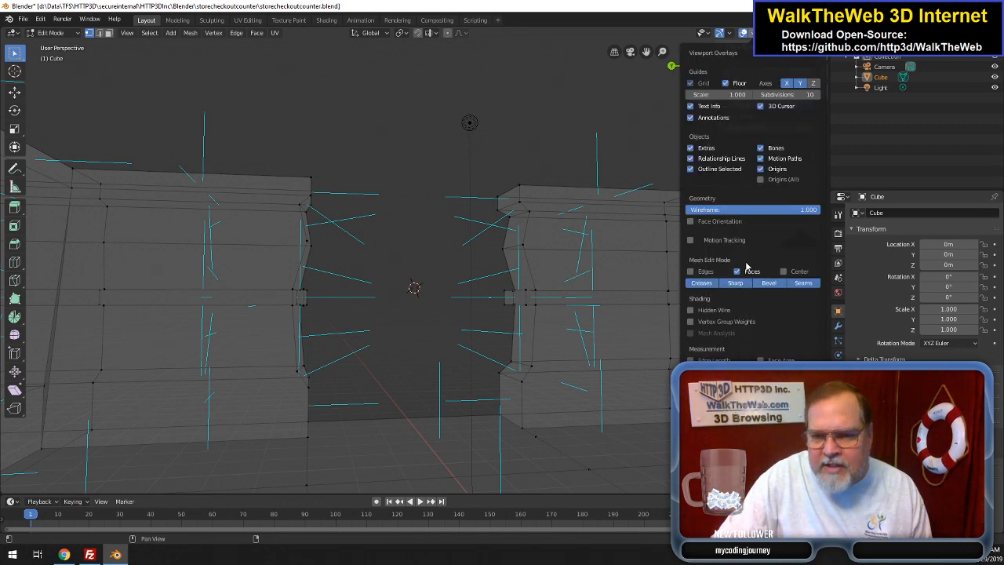
{"action": "left_click", "coordinate": [711, 398]}
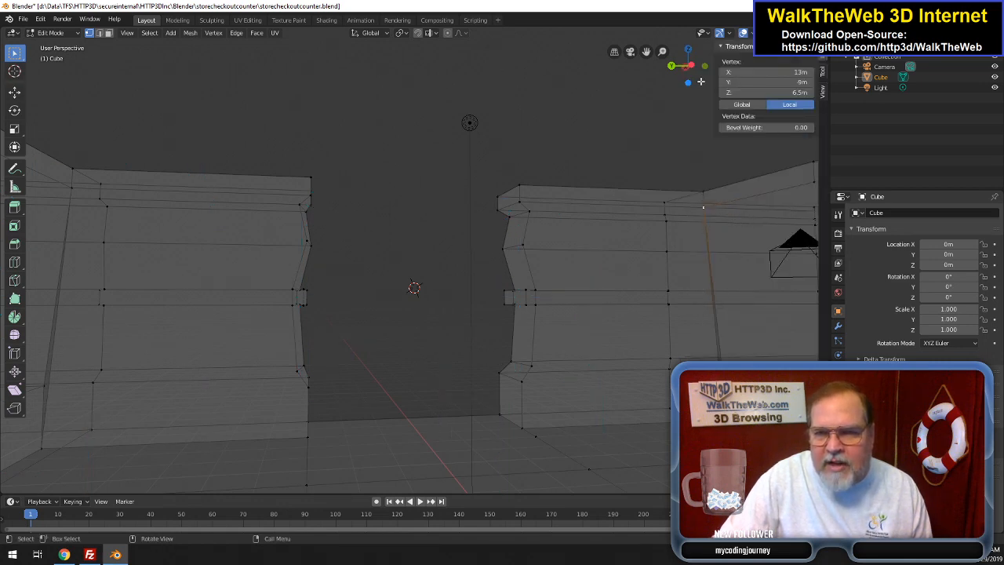
- Switch to edge selection and examine the edges beneath the countertop where the inner wall beside the opening meets the side counter
{"action": "left_click_drag", "start_coordinate": [646, 52], "coordinate": [484, 37]}
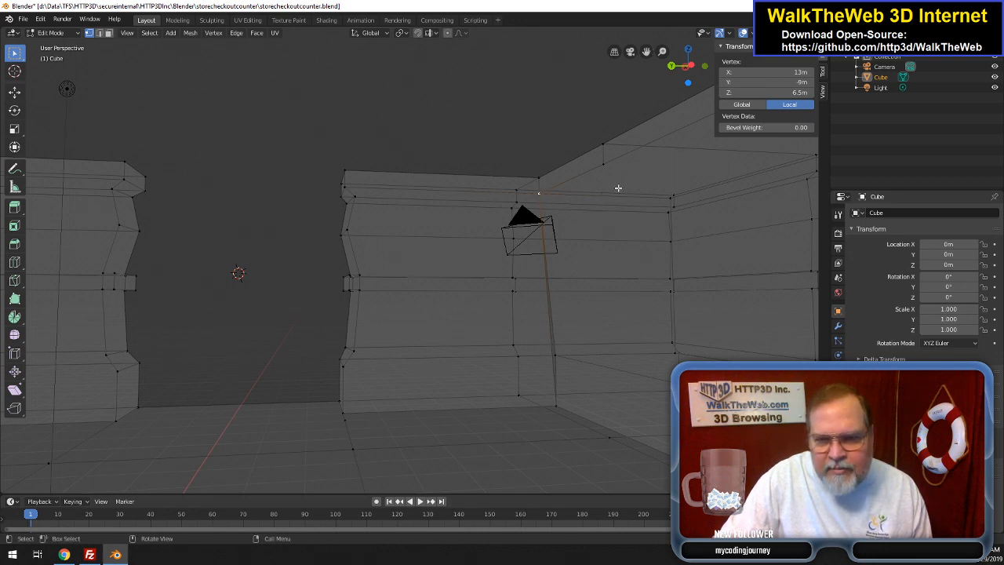
{"action": "scroll", "coordinate": [618, 188], "scroll_direction": "up", "scroll_amount": 2}
{"action": "scroll", "coordinate": [621, 184], "scroll_direction": "down", "scroll_amount": 2}
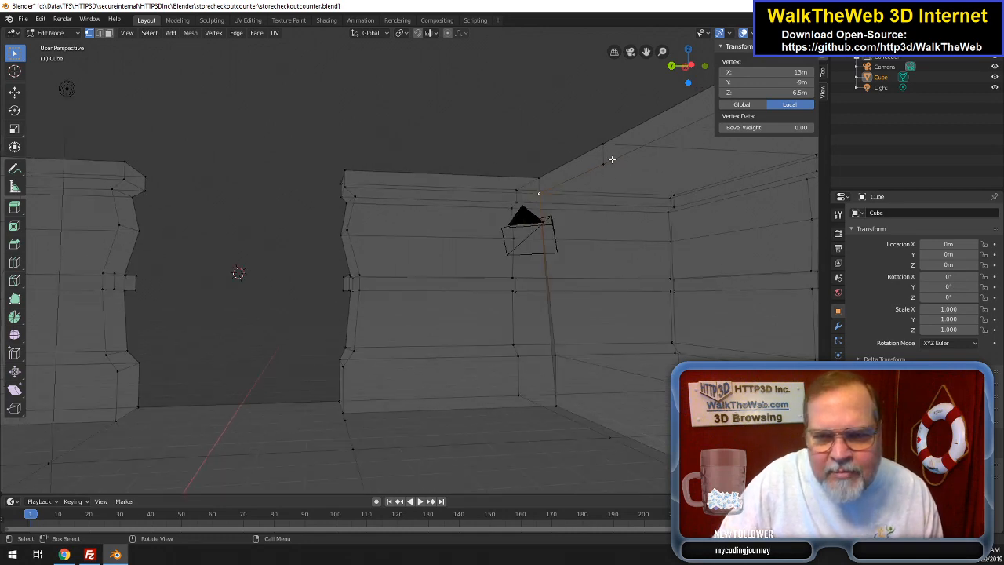
{"action": "left_click_drag", "start_coordinate": [690, 73], "coordinate": [650, 78]}
{"action": "left_click_drag", "start_coordinate": [479, 492], "coordinate": [605, 462]}
{"action": "left_click_drag", "start_coordinate": [647, 52], "coordinate": [614, 137]}
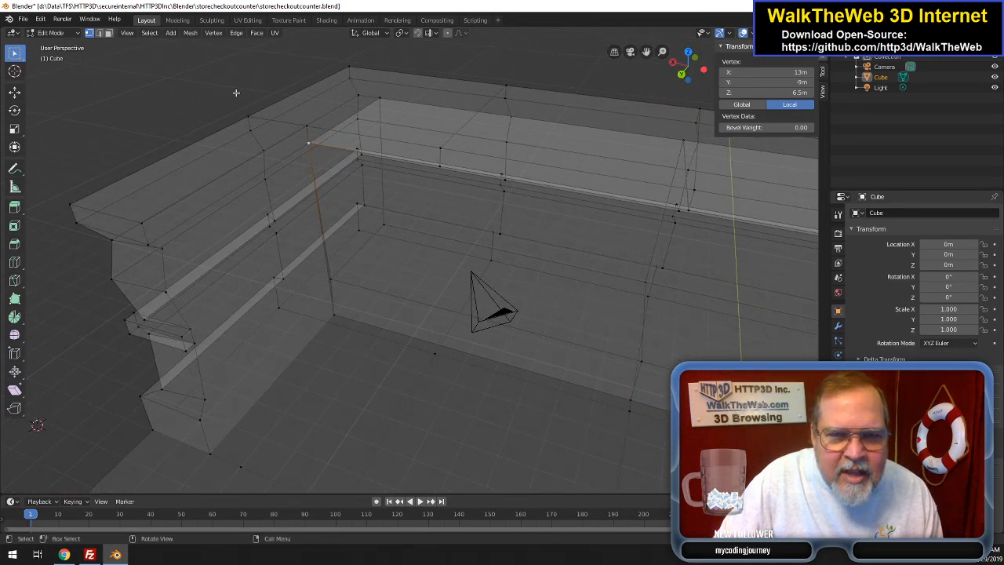
{"action": "left_click", "coordinate": [99, 33]}
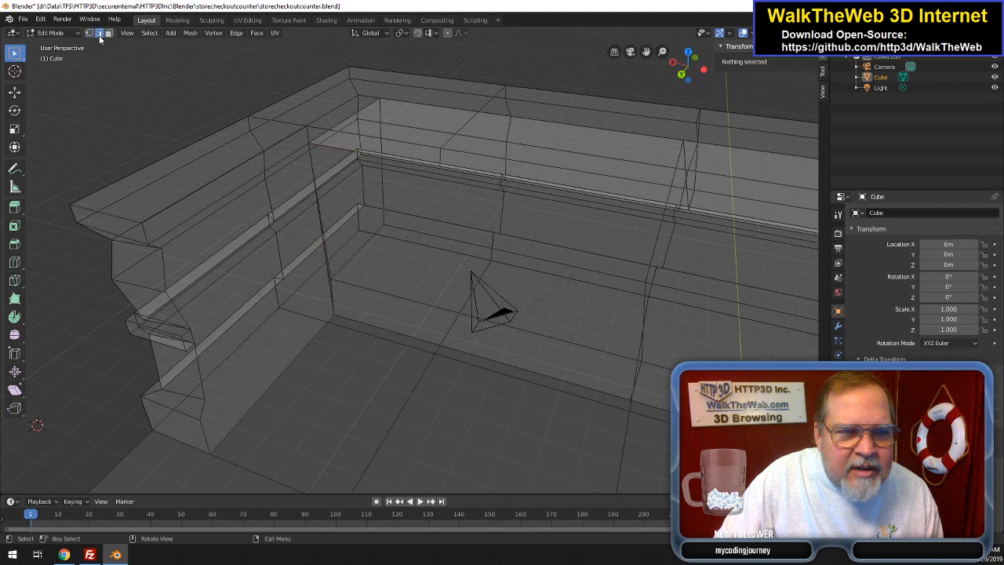
{"action": "left_click", "coordinate": [321, 137]}
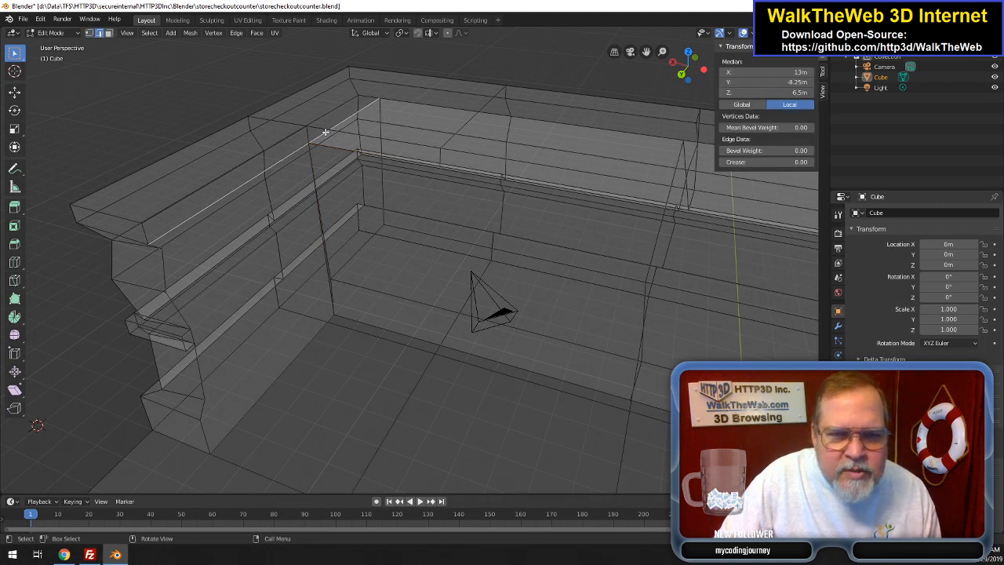
{"action": "left_click", "coordinate": [332, 147]}
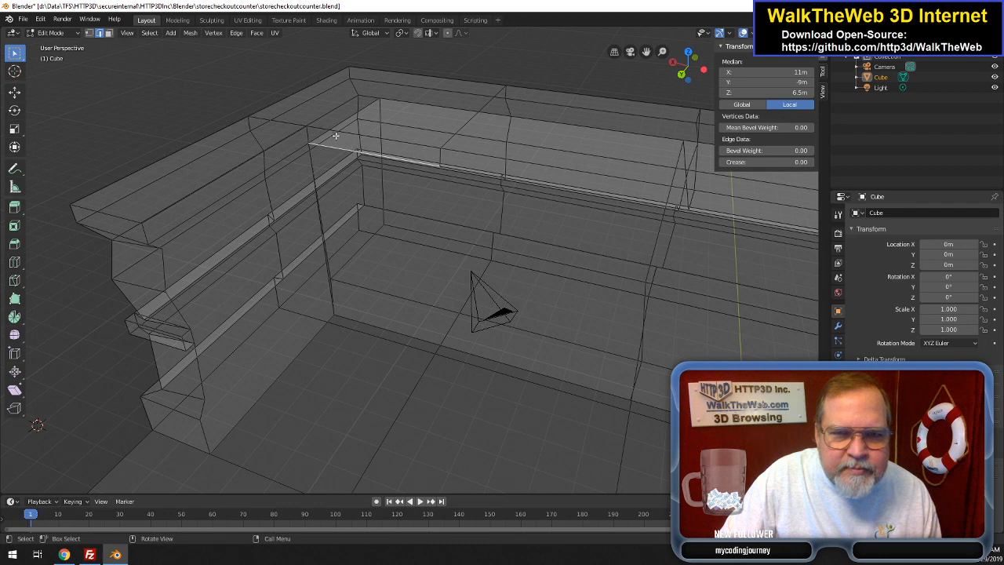
{"action": "left_click", "coordinate": [340, 120]}
{"action": "left_click", "coordinate": [339, 127]}
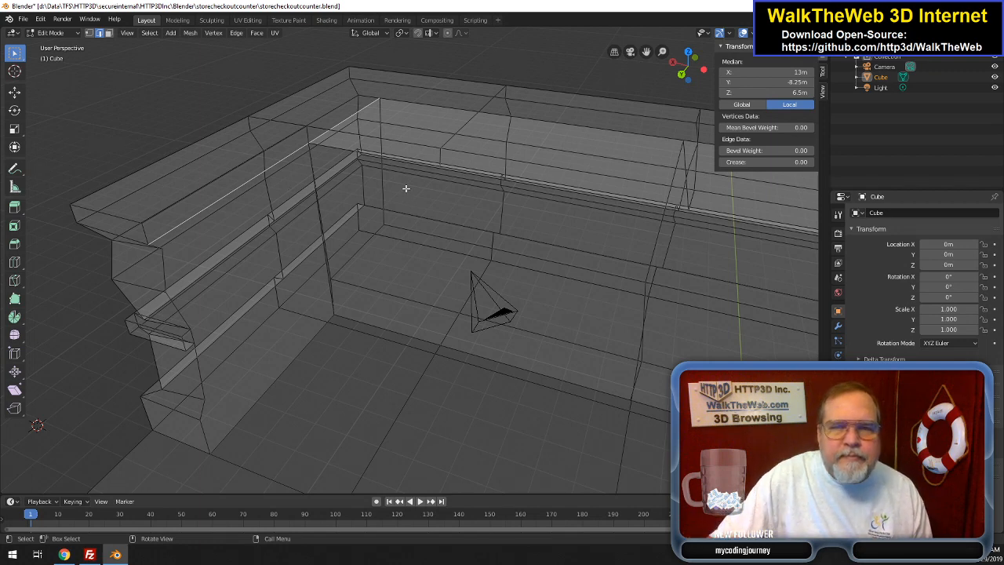
- Examine the edges under the side countertop and the shelf's front corner edges from a low view inside the counter
{"action": "mouse_move", "coordinate": [700, 78]}
{"action": "left_mouse_down"}
{"action": "mouse_move", "coordinate": [684, 55]}
{"action": "mouse_move", "coordinate": [689, 73]}
{"action": "left_mouse_up"}
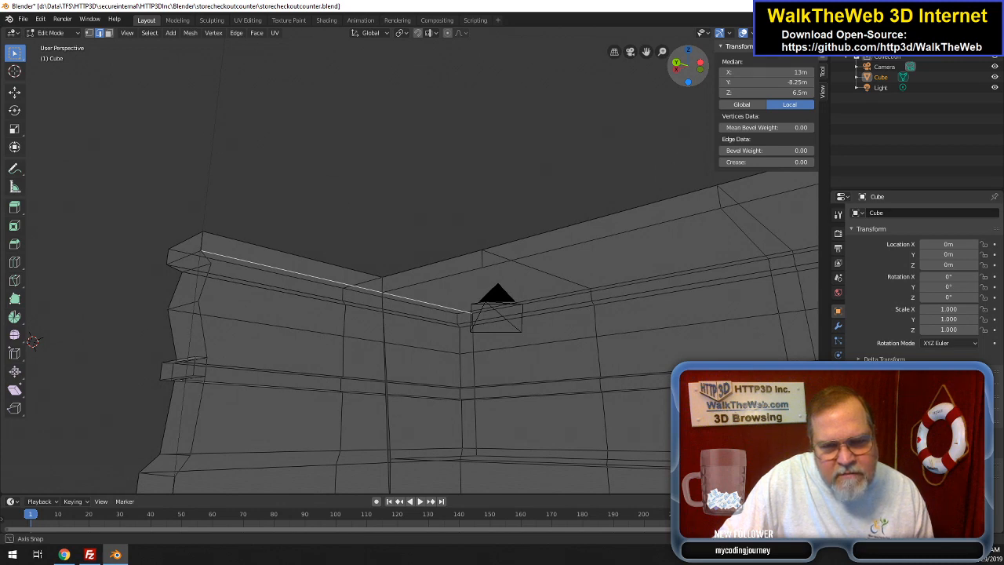
{"action": "left_click_drag", "start_coordinate": [688, 73], "coordinate": [725, 77]}
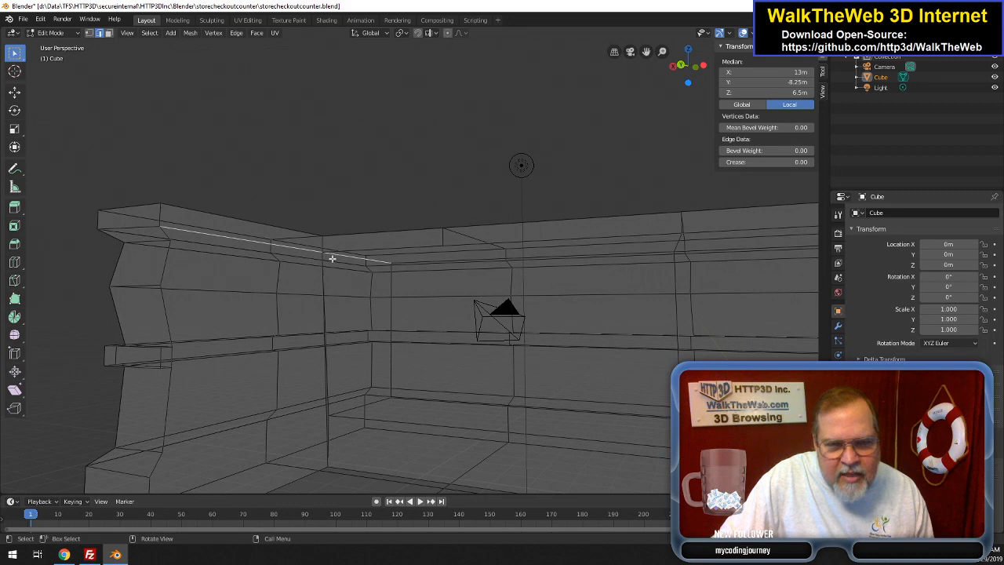
{"action": "left_click", "coordinate": [576, 245]}
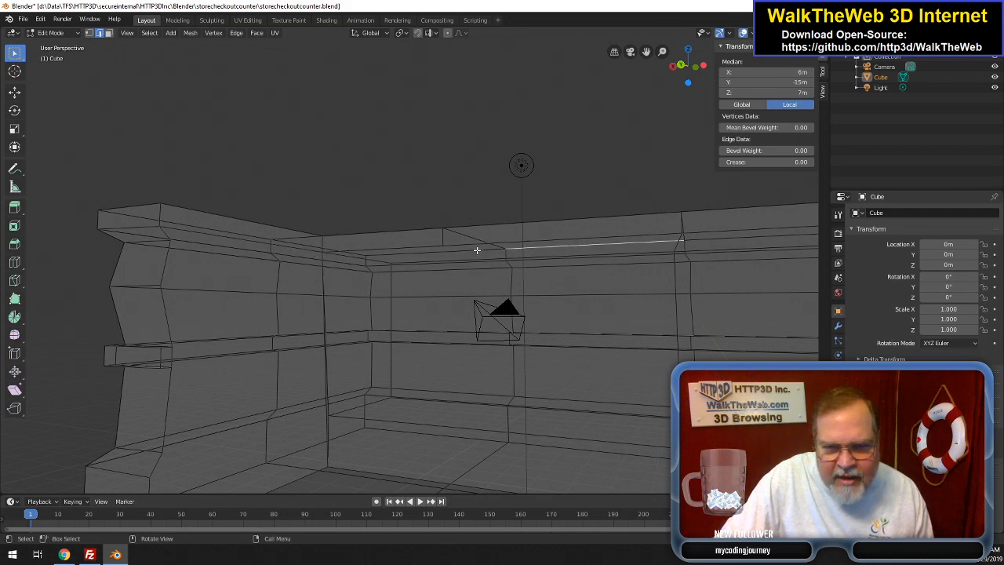
{"action": "left_click", "coordinate": [405, 255]}
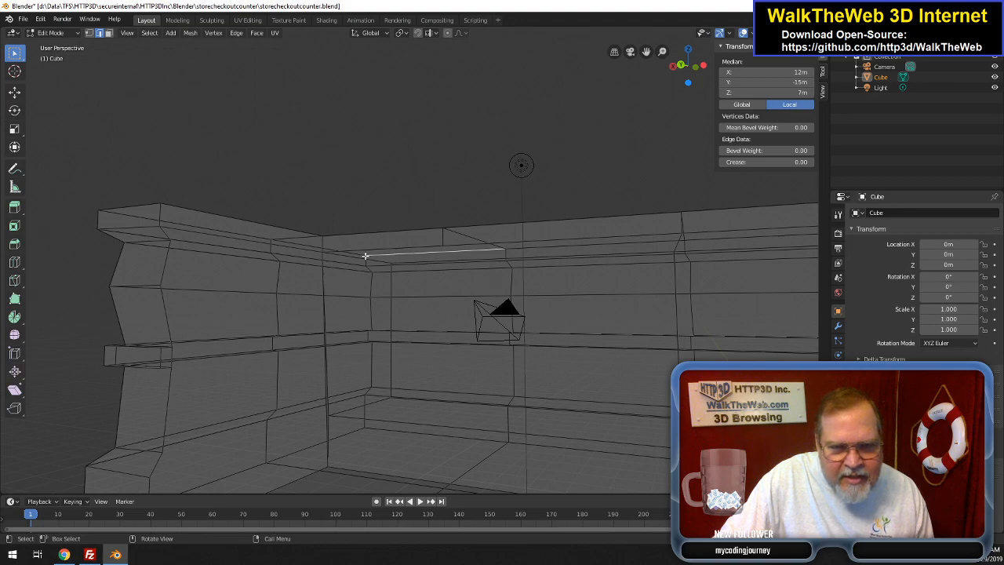
{"action": "left_click_drag", "start_coordinate": [688, 68], "coordinate": [681, 63]}
{"action": "left_click", "coordinate": [615, 222]}
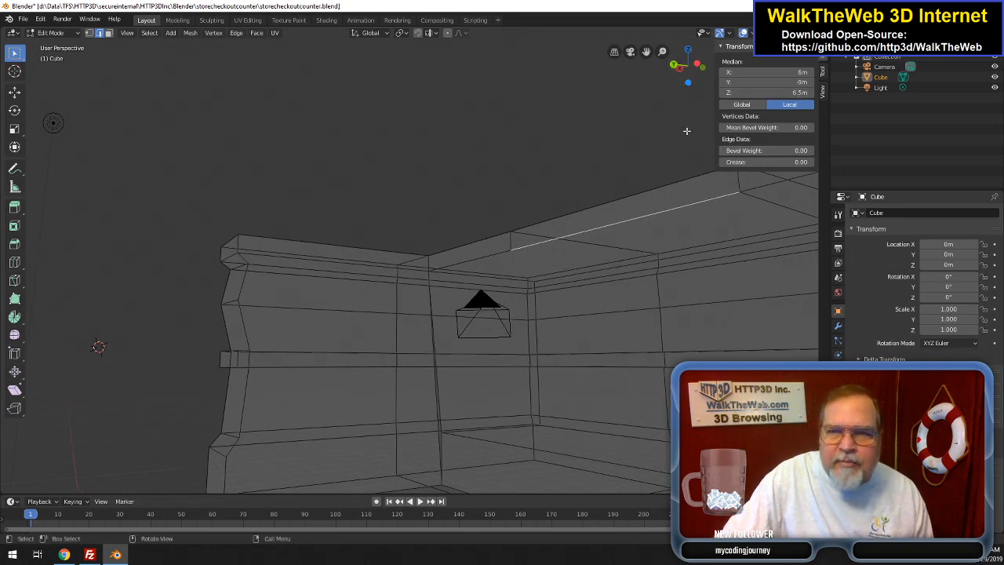
{"action": "left_click_drag", "start_coordinate": [689, 70], "coordinate": [630, 69]}
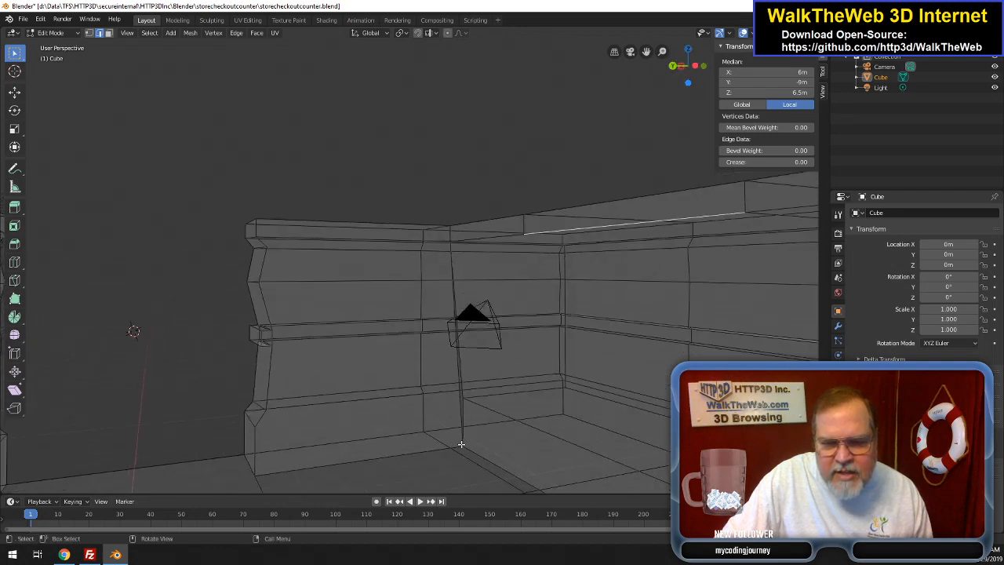
{"action": "left_click", "coordinate": [464, 409]}
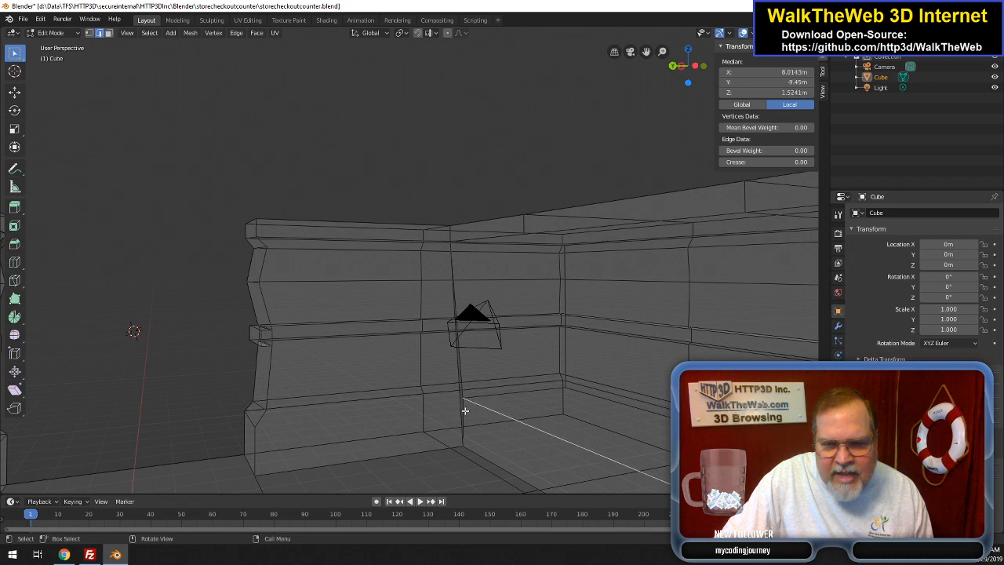
{"action": "left_click", "coordinate": [465, 423]}
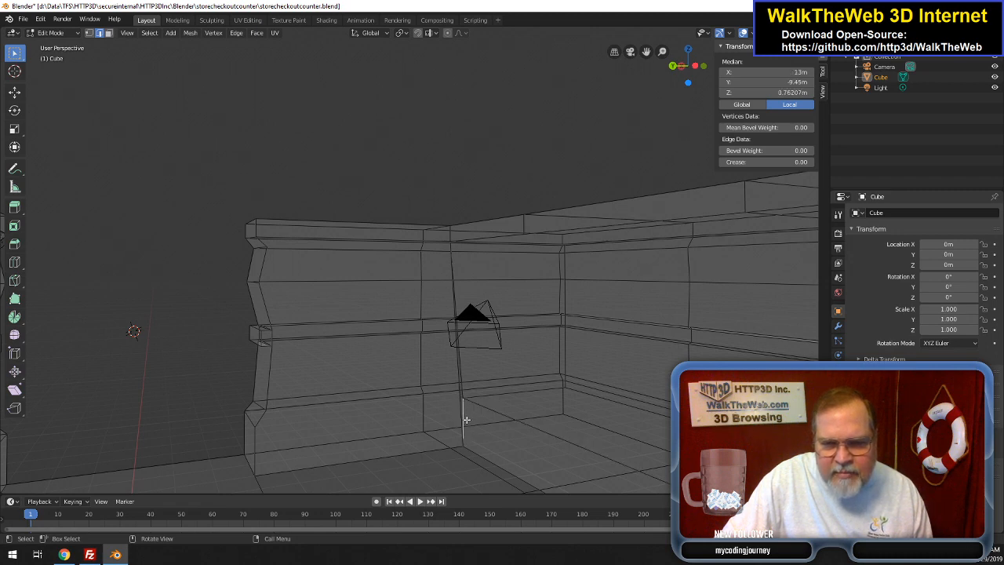
- Examine the vertical and floor edges at the inner wall corner where the low shelf meets it
{"action": "left_click", "coordinate": [466, 447]}
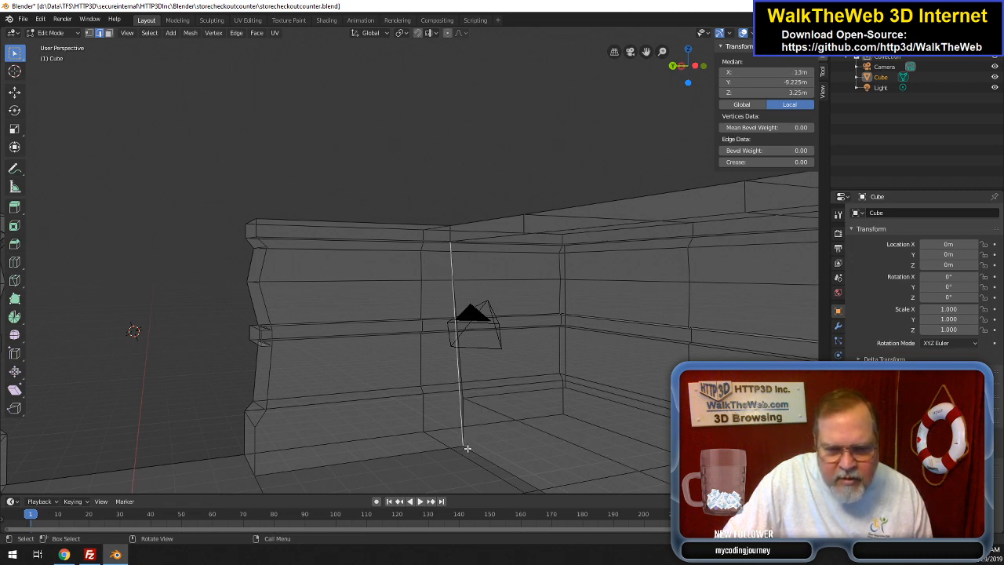
{"action": "left_click", "coordinate": [469, 425]}
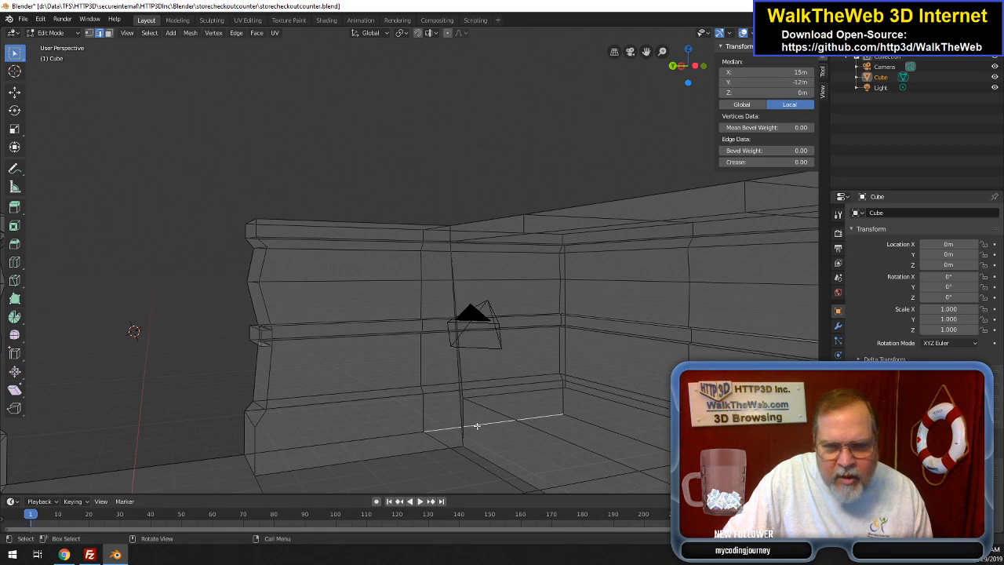
{"action": "left_click", "coordinate": [465, 422]}
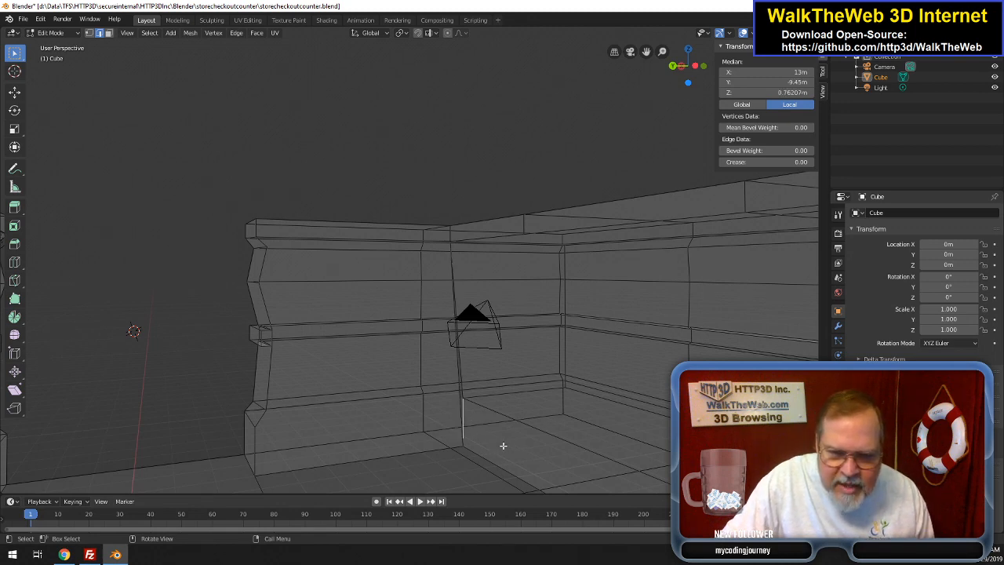
{"action": "left_click_drag", "start_coordinate": [701, 76], "coordinate": [598, 102]}
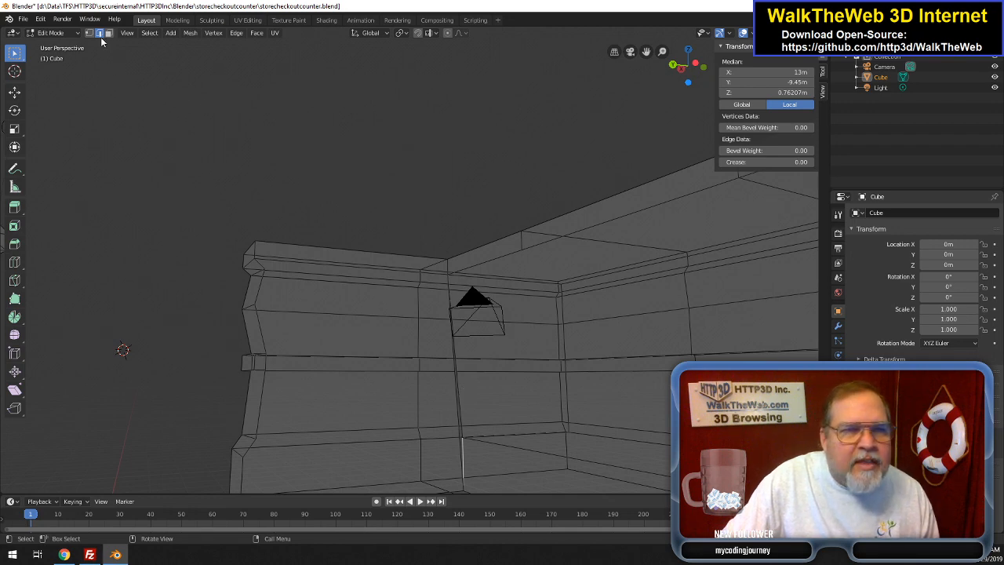
- Subdivide the inner wall corner's vertical edge between shelf height and the underside of the countertop
{"action": "left_click", "coordinate": [463, 402]}
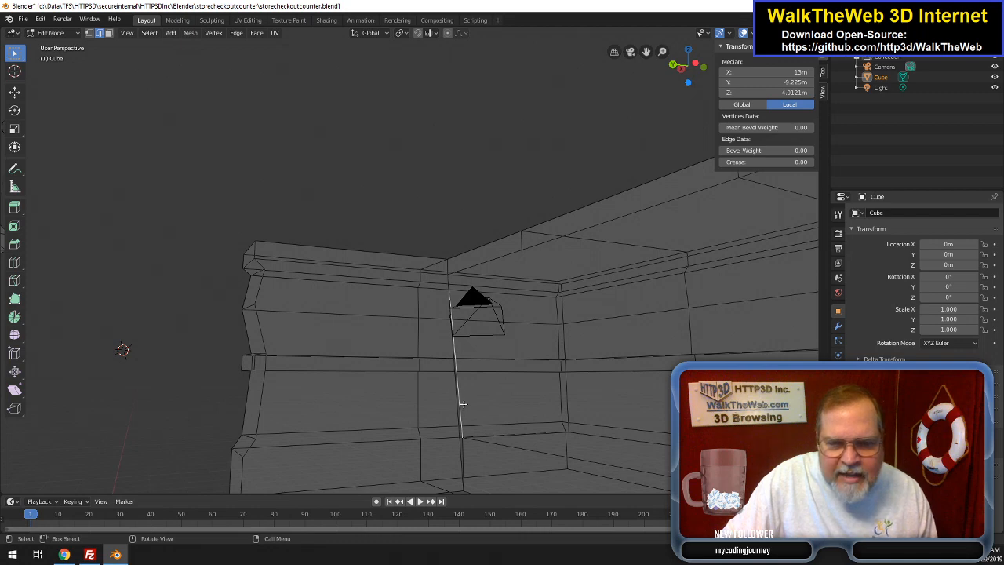
{"action": "right_click", "coordinate": [463, 404]}
{"action": "left_click", "coordinate": [432, 240]}
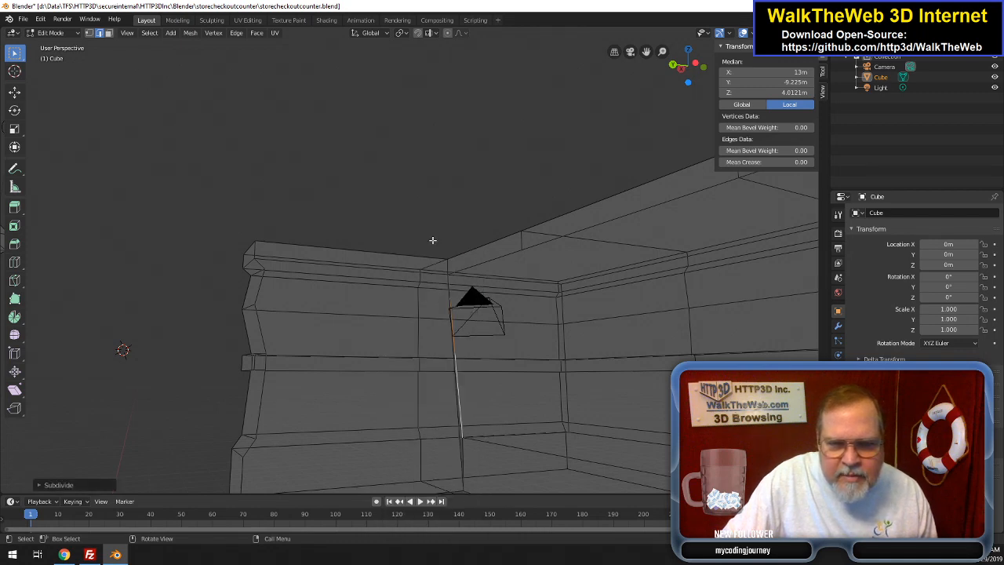
- In vertex selection, set the subdivided edge's midpoint vertex to the shelf corner vertex's Y coordinate, -9.45 m
{"action": "left_click", "coordinate": [90, 33]}
{"action": "left_click", "coordinate": [466, 437]}
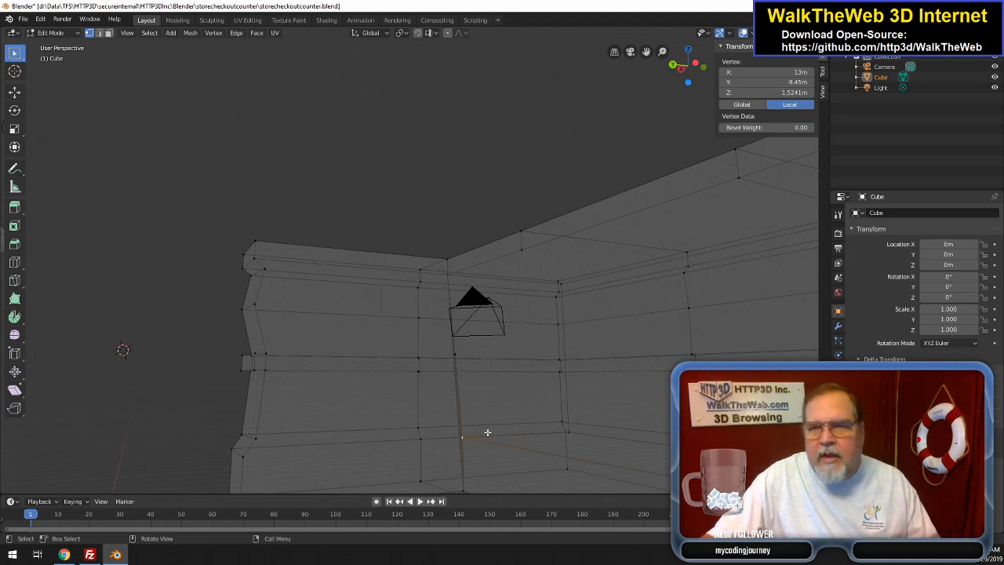
{"action": "left_click", "coordinate": [777, 83]}
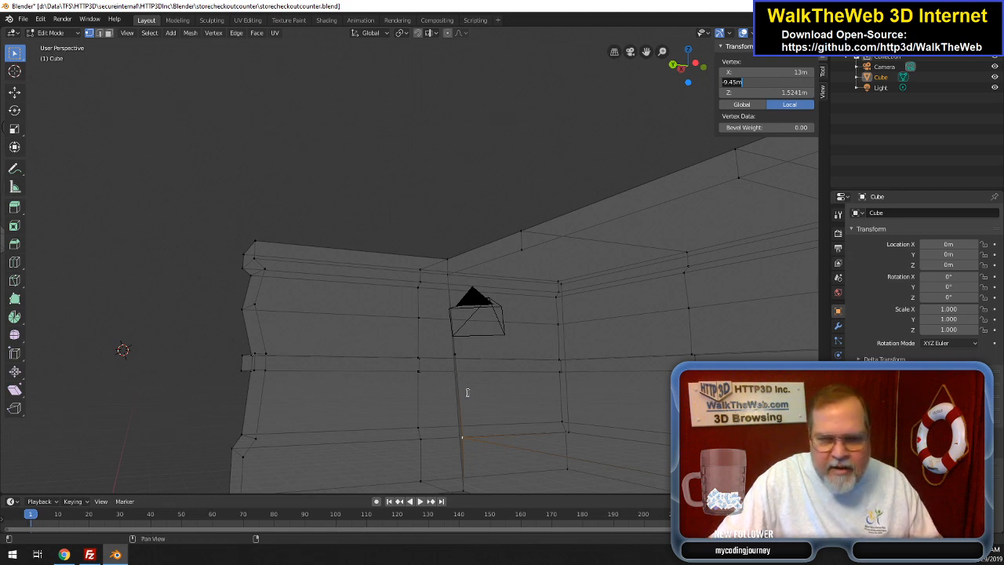
{"action": "left_click", "coordinate": [455, 353]}
{"action": "left_click", "coordinate": [456, 353]}
{"action": "left_click", "coordinate": [768, 83]}
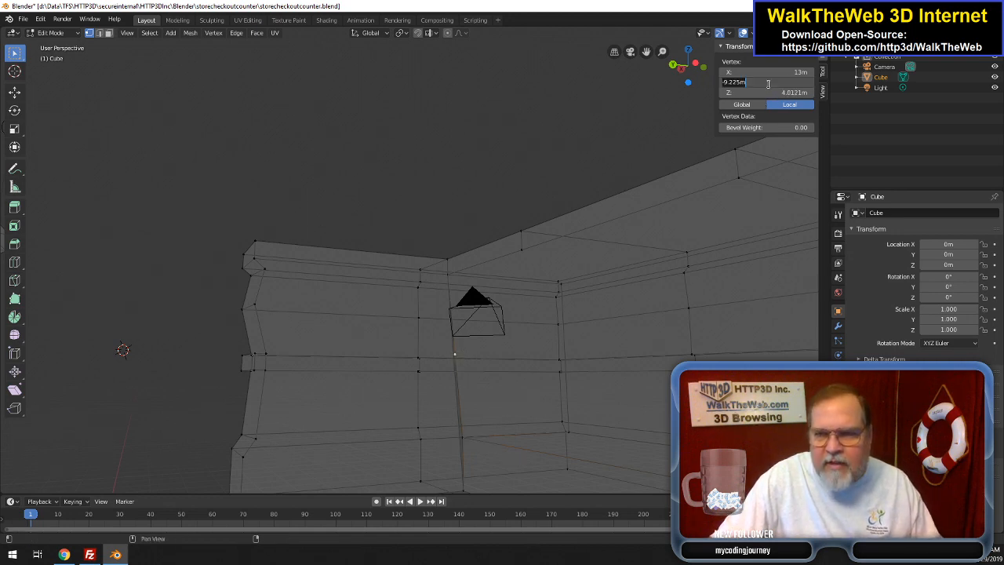
{"action": "type", "text": "-9.45"}
{"action": "key", "text": "Return"}
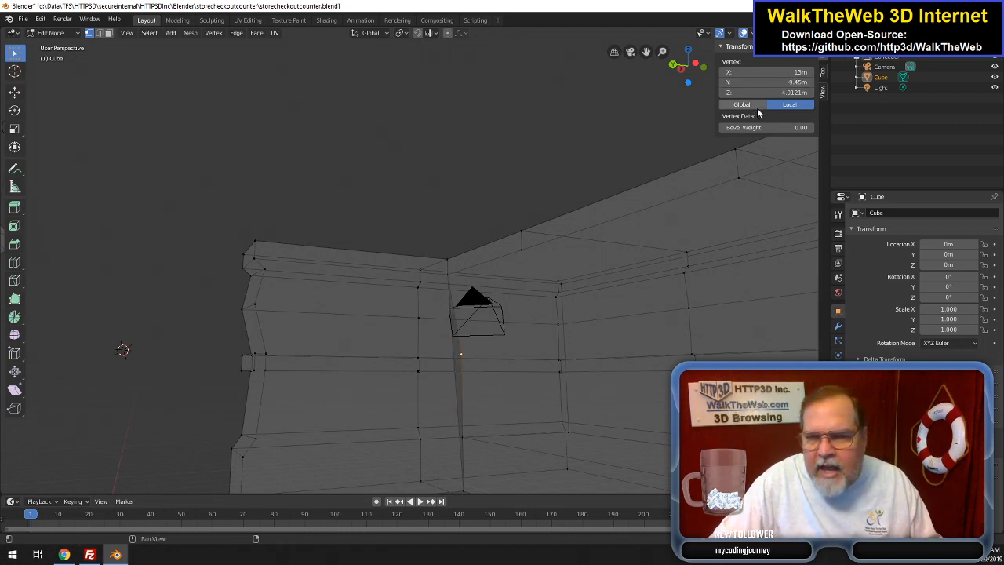
- Raise the same midpoint vertex to the wall's top corner height by setting its Z coordinate to 6.5 m
{"action": "left_click", "coordinate": [449, 275]}
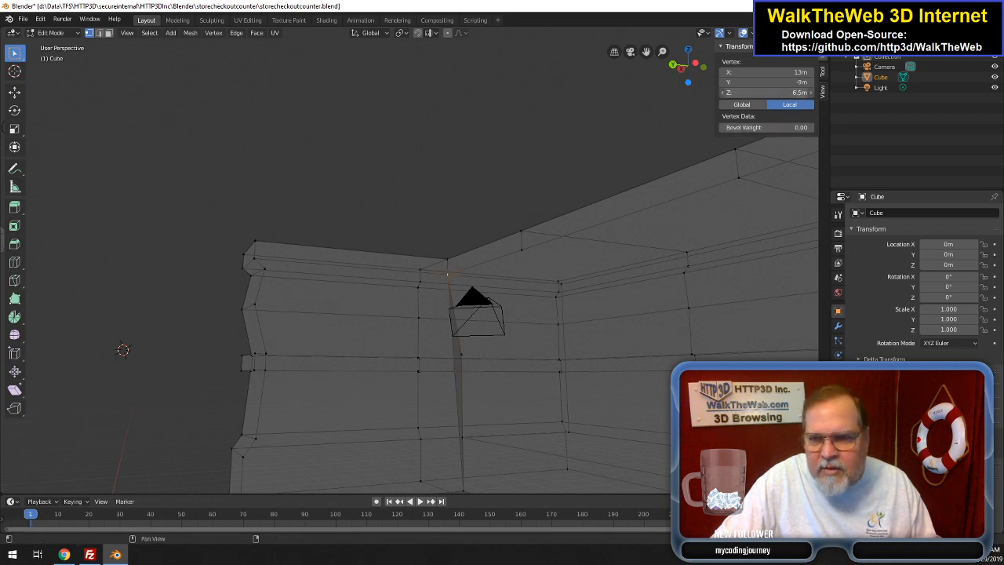
{"action": "left_click", "coordinate": [784, 92]}
{"action": "left_click", "coordinate": [467, 357]}
{"action": "left_click", "coordinate": [461, 353]}
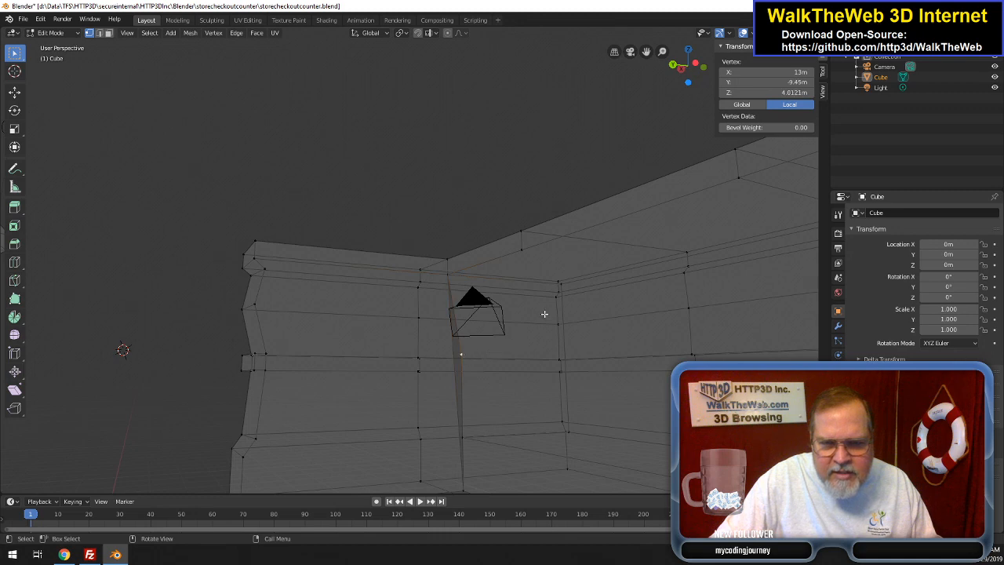
{"action": "left_click", "coordinate": [763, 92]}
{"action": "type", "text": "6.5m"}
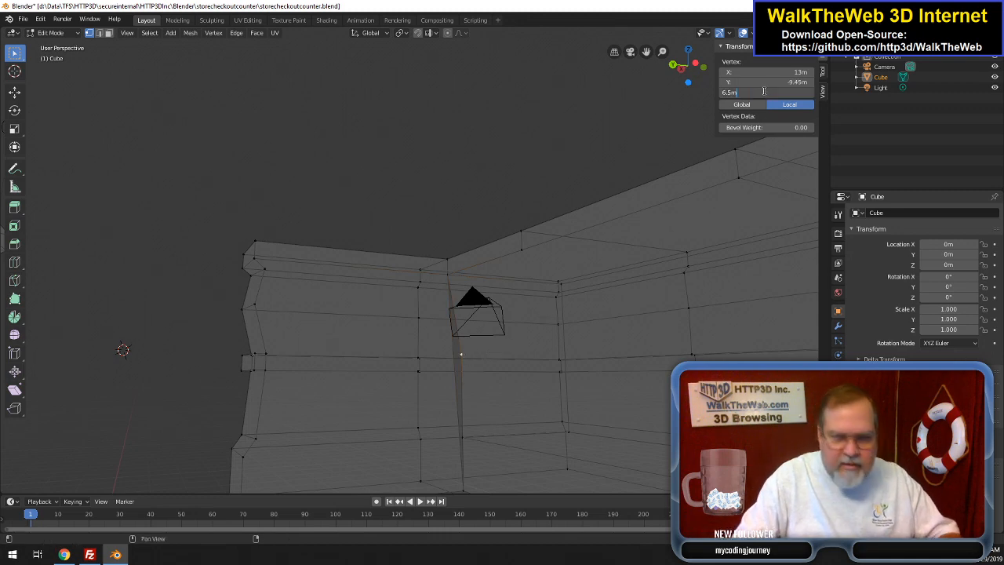
{"action": "key", "text": "Return"}
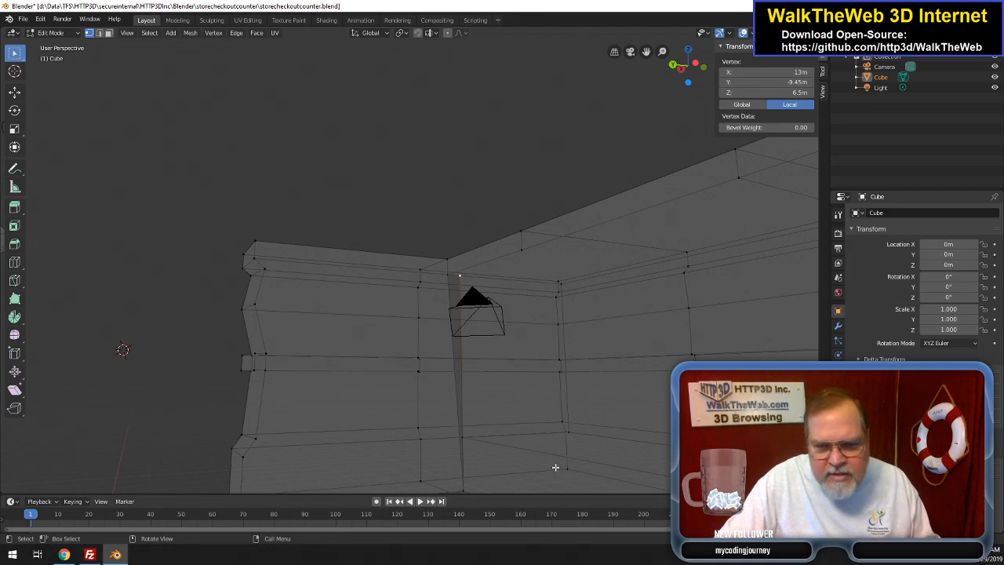
- In face selection, delete only the inner wall face above shelf height beside the corner, keeping its edges and vertices
{"action": "left_click", "coordinate": [108, 32]}
{"action": "left_click", "coordinate": [520, 395]}
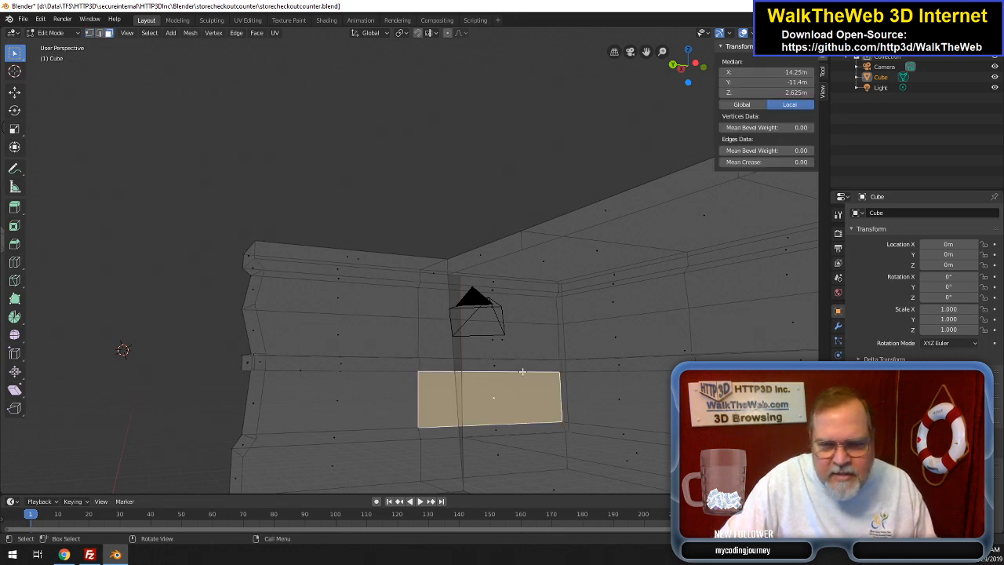
{"action": "left_click", "coordinate": [531, 350]}
{"action": "left_click", "coordinate": [499, 346]}
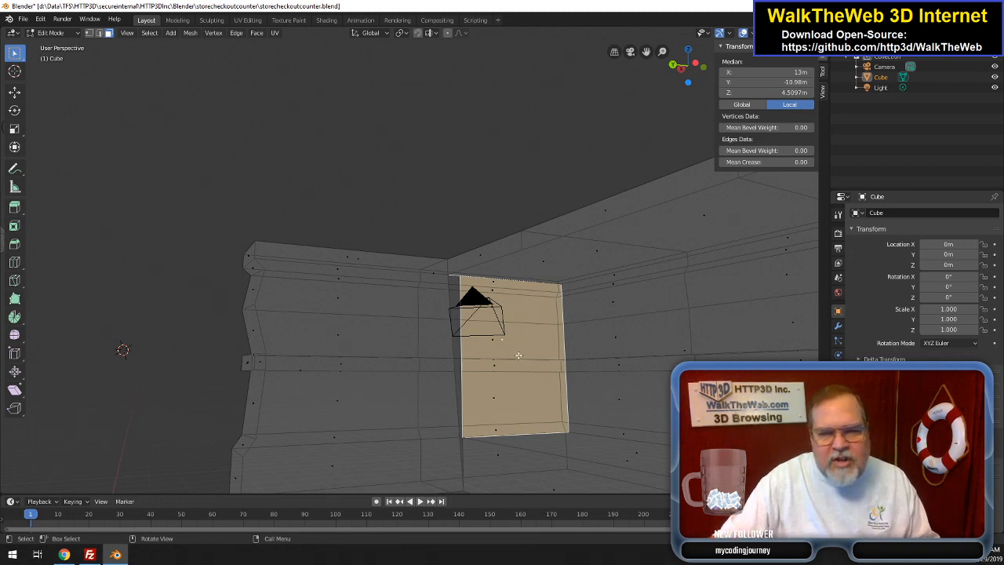
{"action": "left_click_drag", "start_coordinate": [700, 76], "coordinate": [757, 55]}
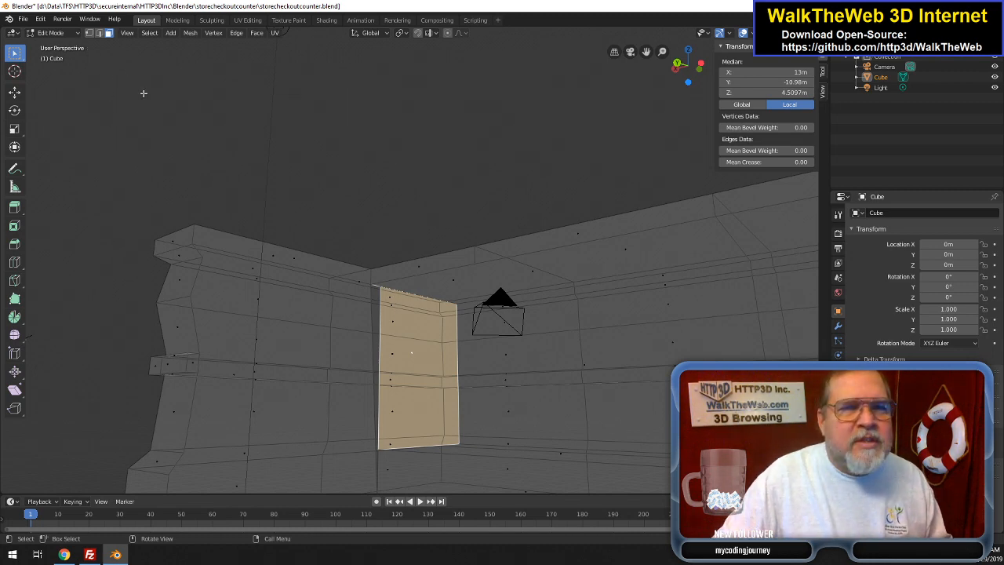
{"action": "key", "text": "x"}
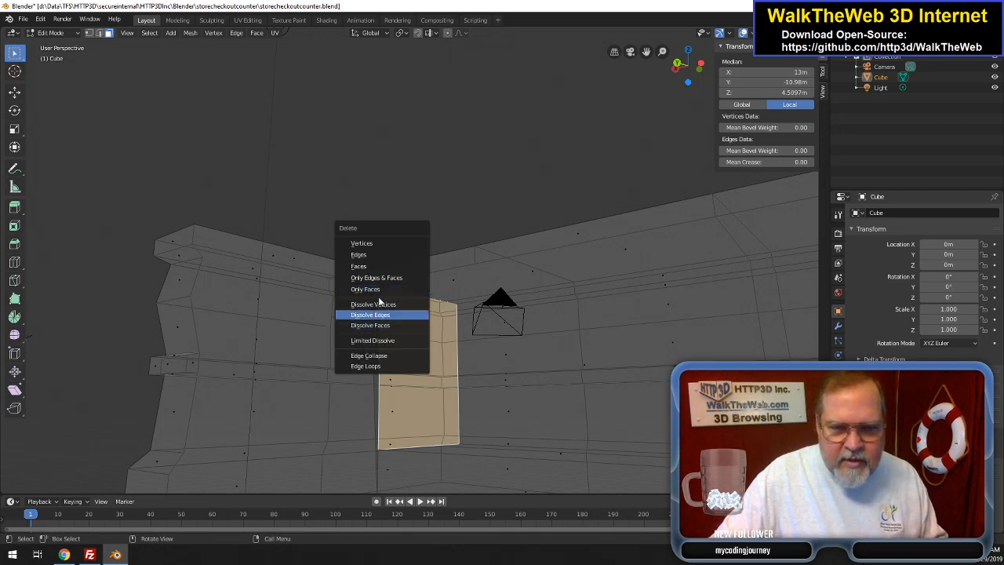
{"action": "left_click", "coordinate": [378, 289]}
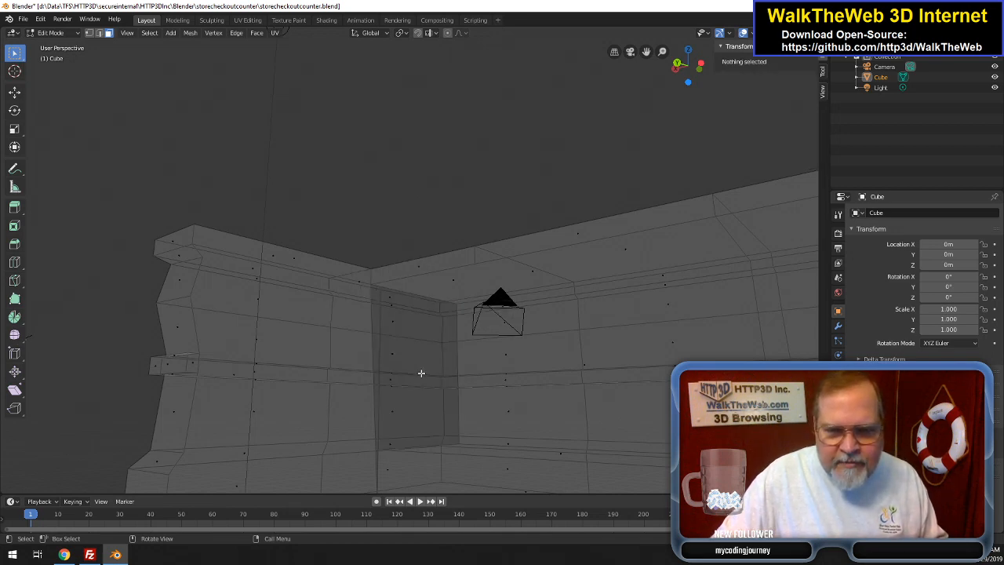
- Fill a new rectangular face between the two shelf-height vertices and the two upper vertices of the removed wall section
{"action": "left_click", "coordinate": [89, 33]}
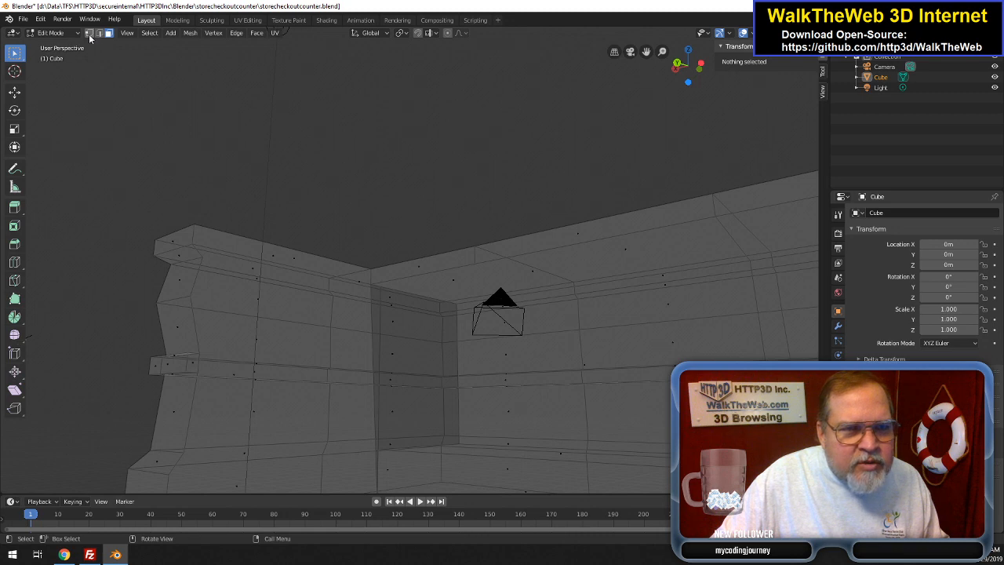
{"action": "left_click", "coordinate": [377, 448]}
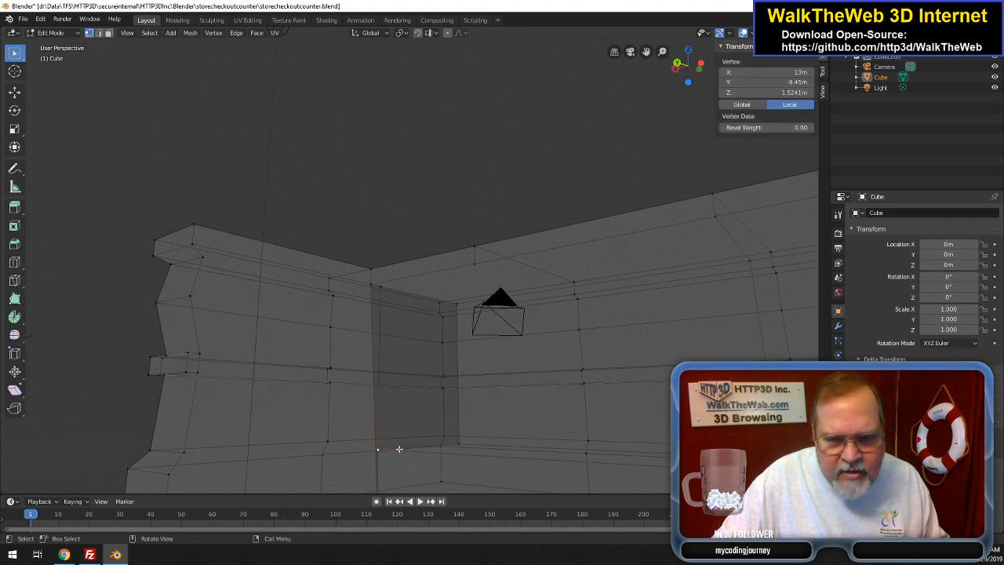
{"action": "left_click", "coordinate": [464, 441], "text": "shift"}
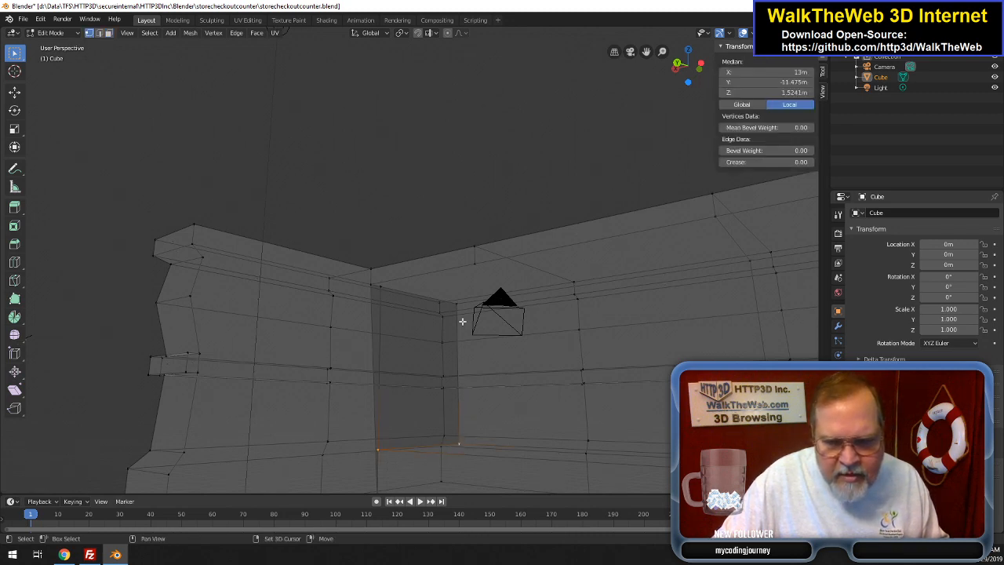
{"action": "left_click", "coordinate": [458, 300], "text": "shift"}
{"action": "left_click", "coordinate": [380, 286], "text": "shift"}
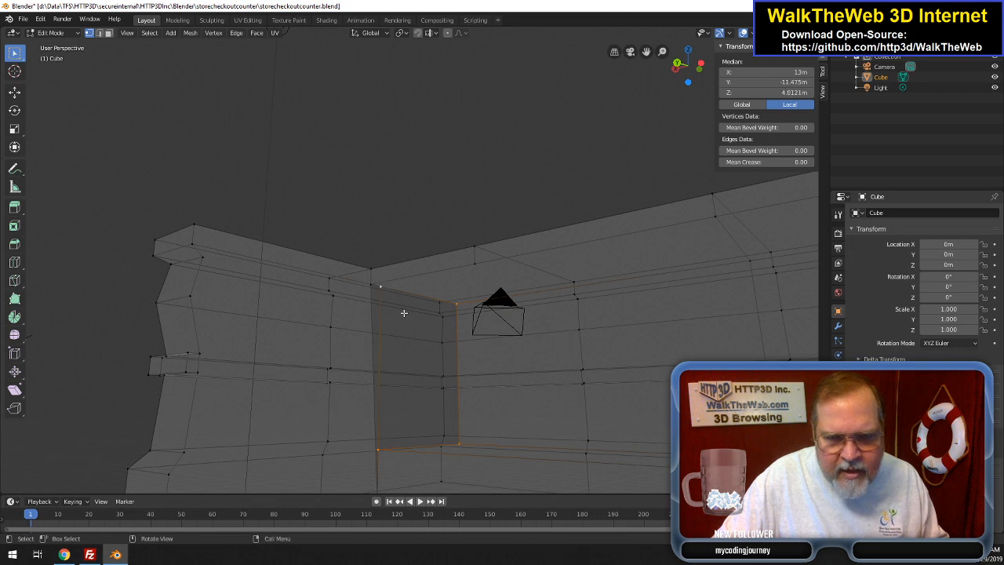
{"action": "key", "text": "f"}
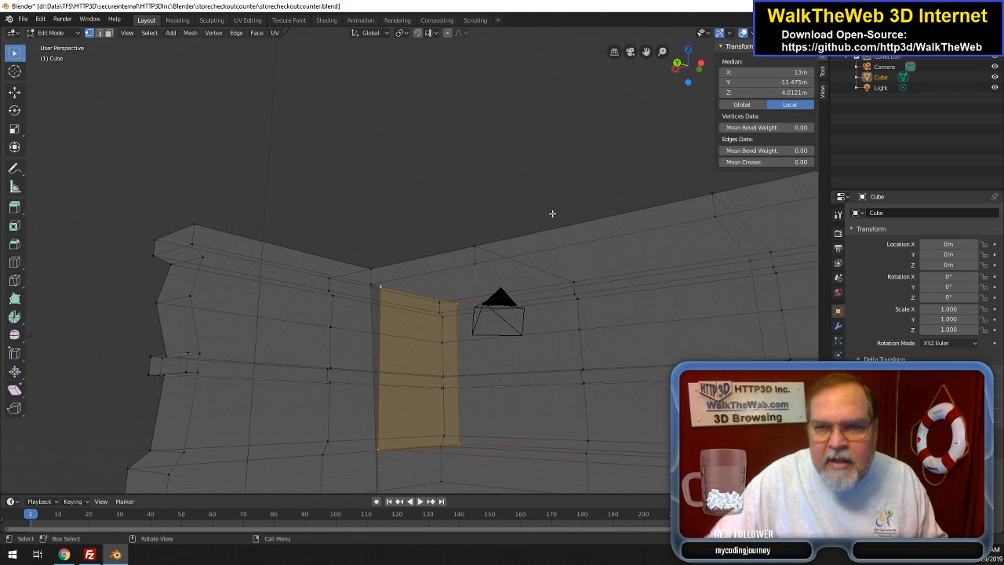
- Examine the new wall face from several angles and the horizontal edges of the counter section beside the opening in edge selection
{"action": "left_click_drag", "start_coordinate": [689, 78], "coordinate": [743, 82]}
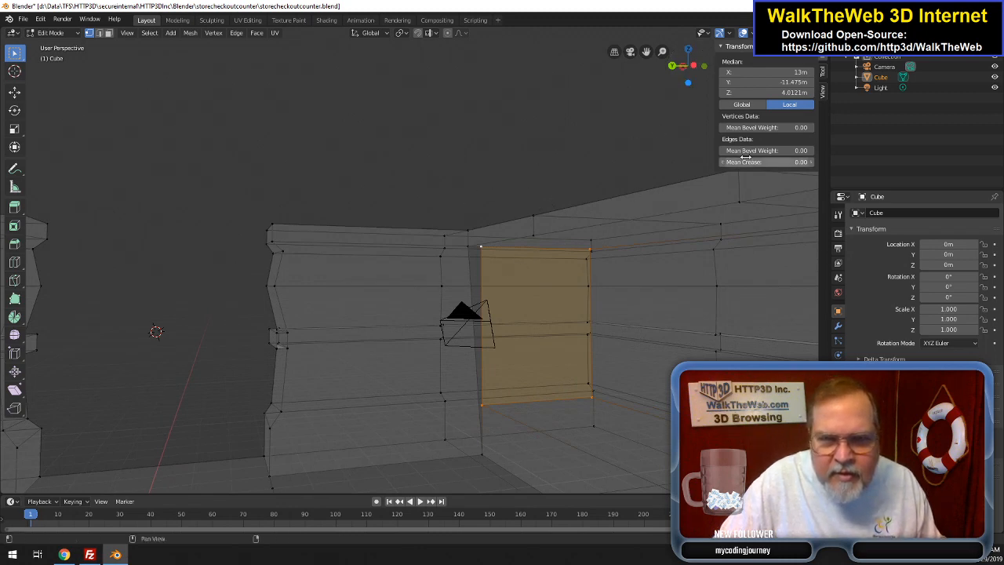
{"action": "left_click_drag", "start_coordinate": [687, 64], "coordinate": [628, 50]}
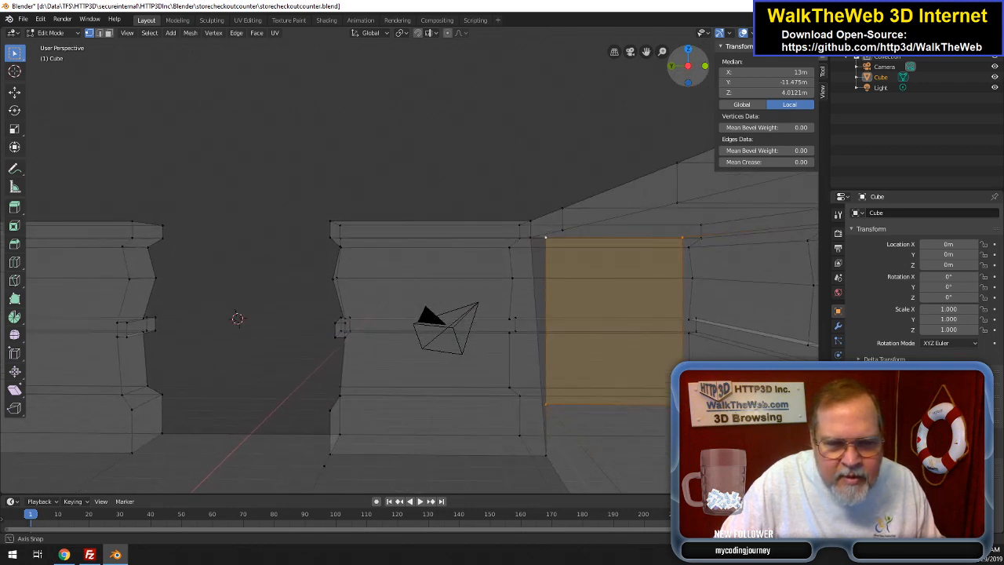
{"action": "left_click_drag", "start_coordinate": [628, 49], "coordinate": [633, 55]}
{"action": "left_click_drag", "start_coordinate": [697, 80], "coordinate": [697, 80]}
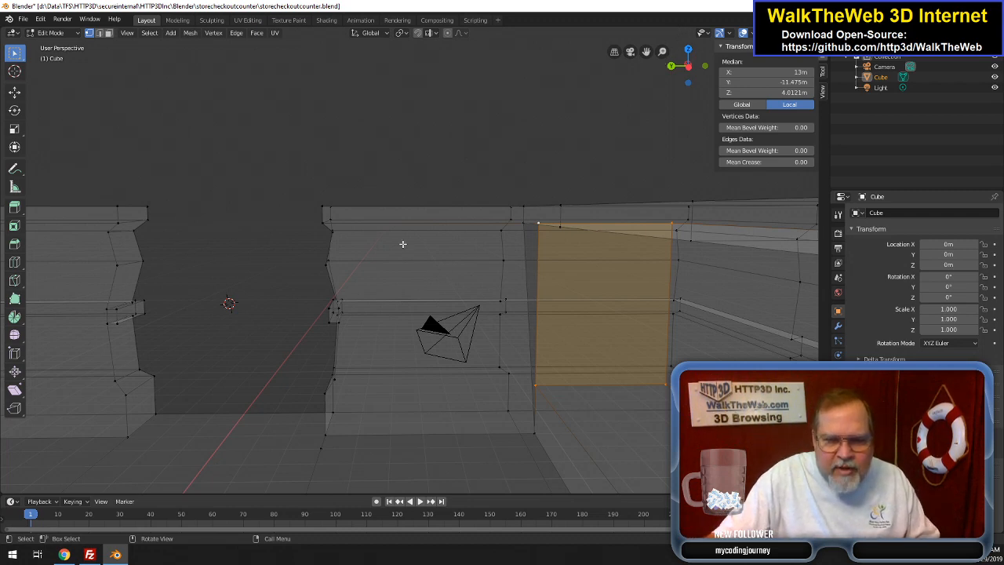
{"action": "key", "text": "2"}
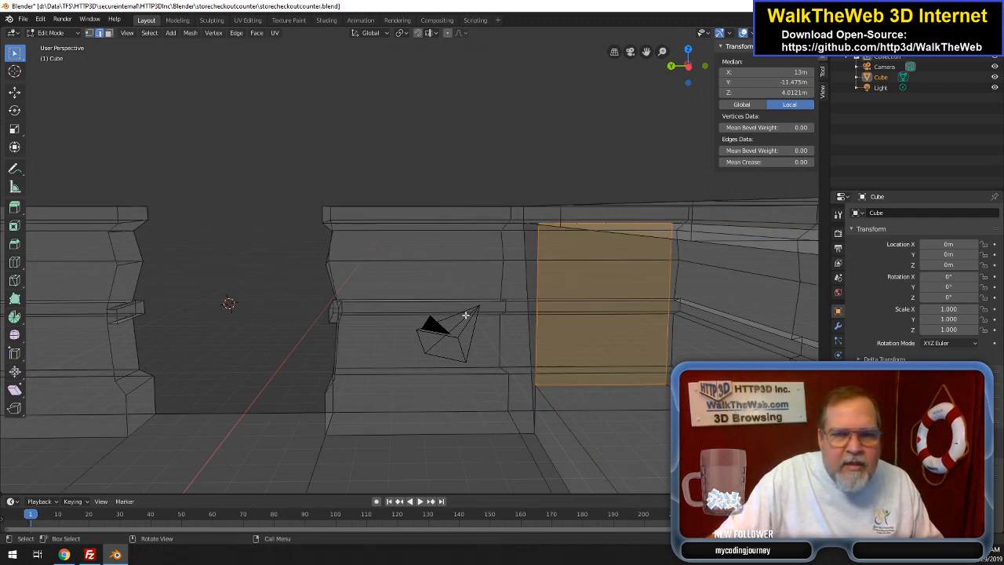
{"action": "left_click", "coordinate": [408, 226]}
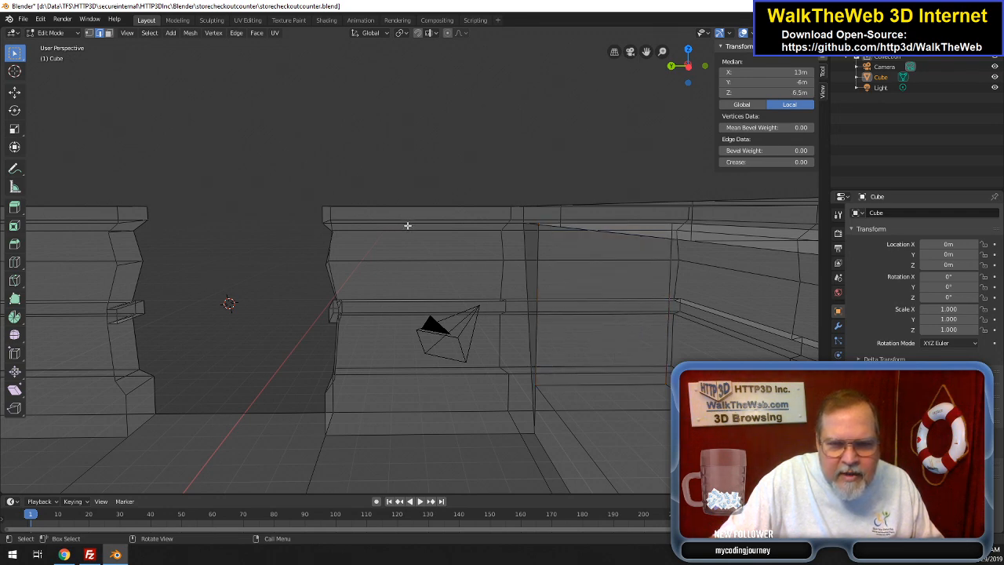
{"action": "left_click", "coordinate": [397, 224]}
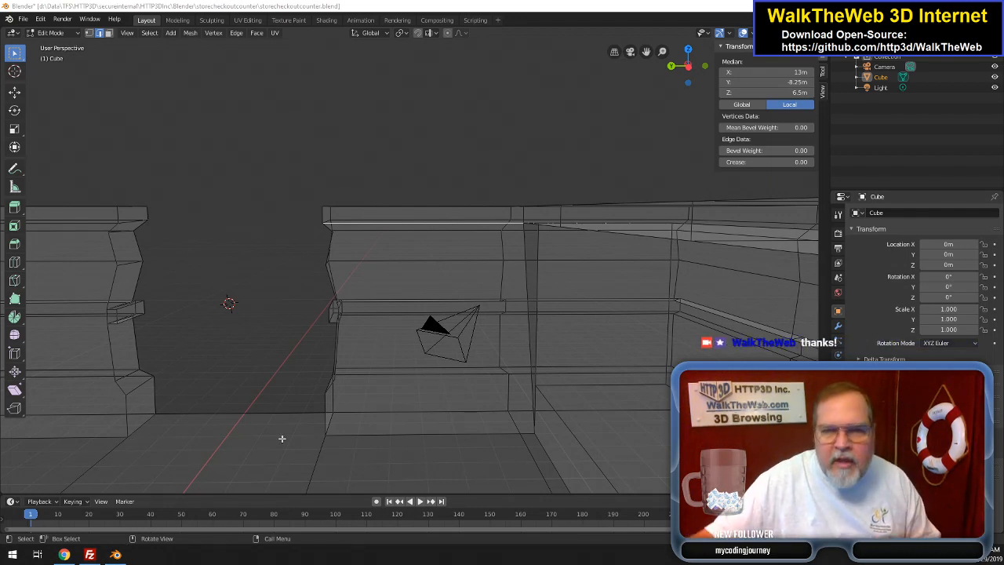
{"action": "left_click", "coordinate": [438, 229]}
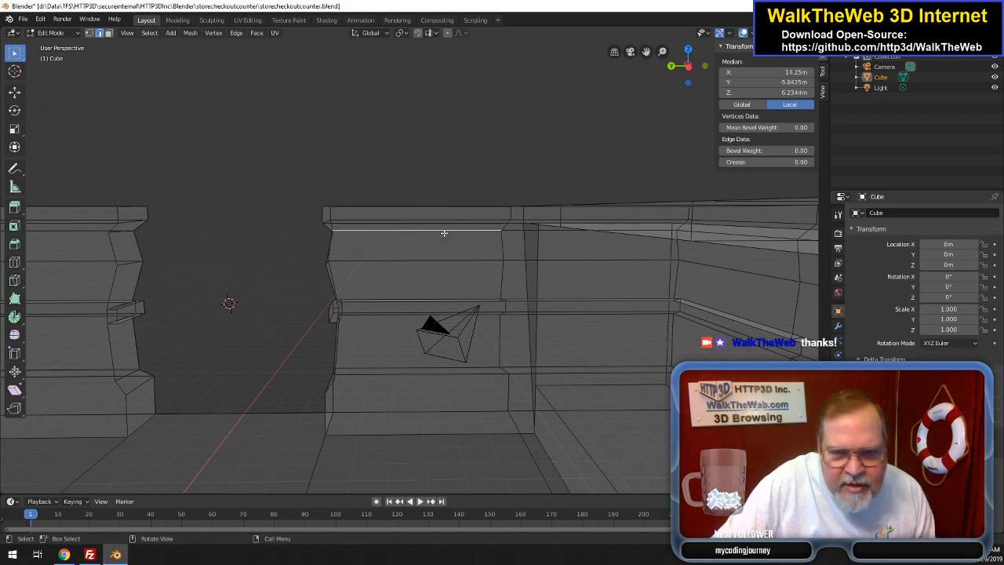
{"action": "left_click", "coordinate": [458, 260]}
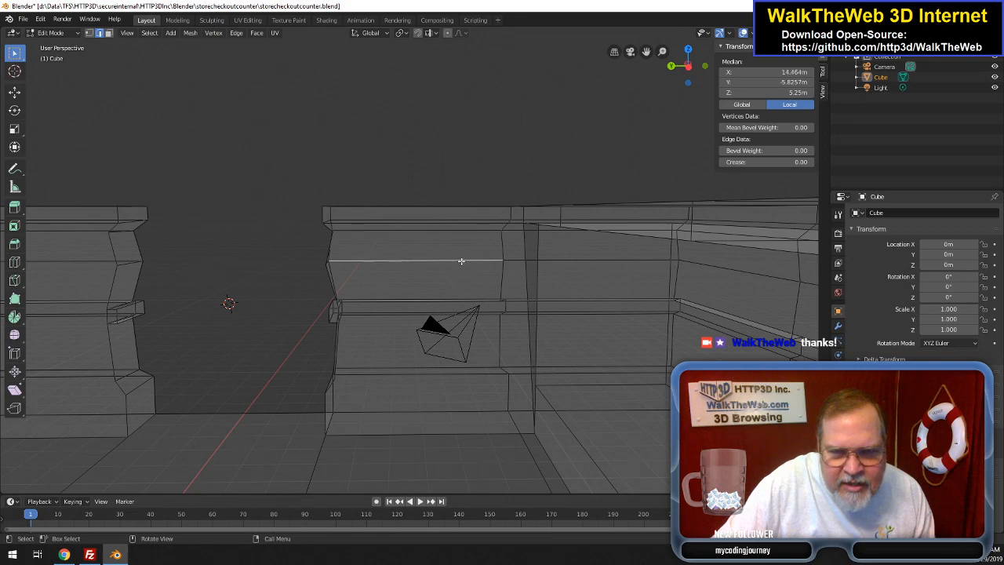
{"action": "left_click_drag", "start_coordinate": [688, 67], "coordinate": [679, 104]}
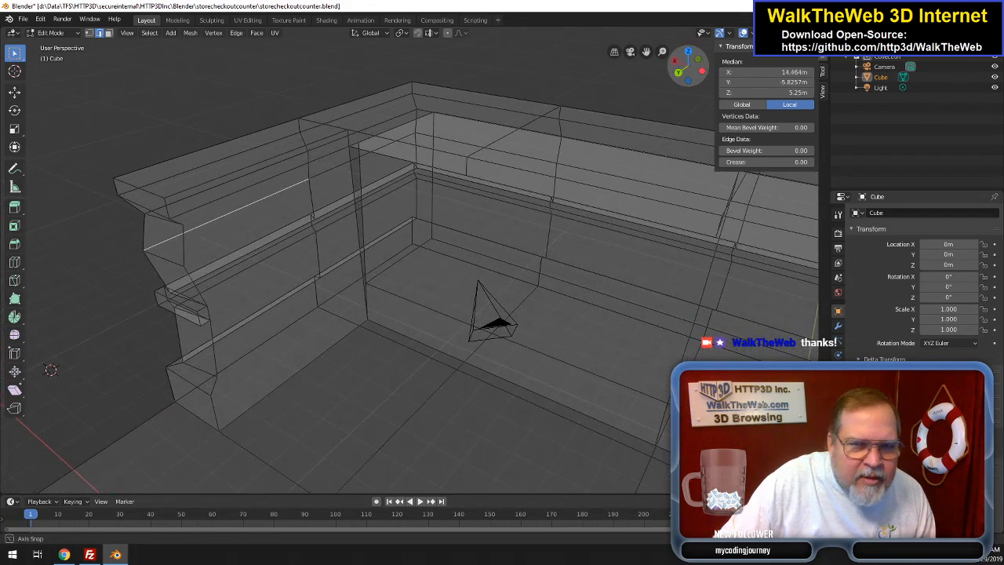
- Try to subdivide the counter section's upper inner wall edge and its floor edge together, and undo the subdivision
{"action": "left_click", "coordinate": [282, 173]}
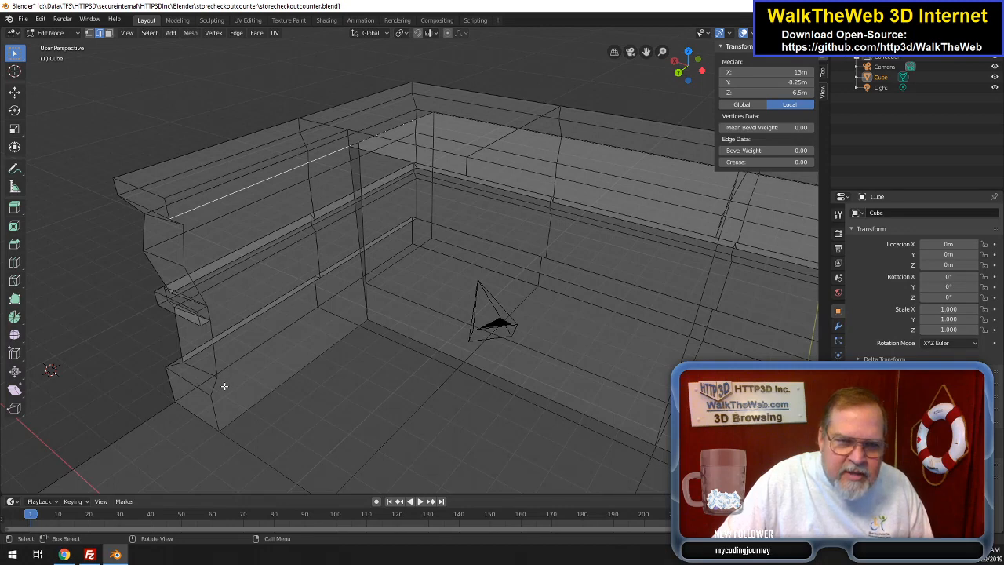
{"action": "left_click", "coordinate": [244, 417], "text": "shift"}
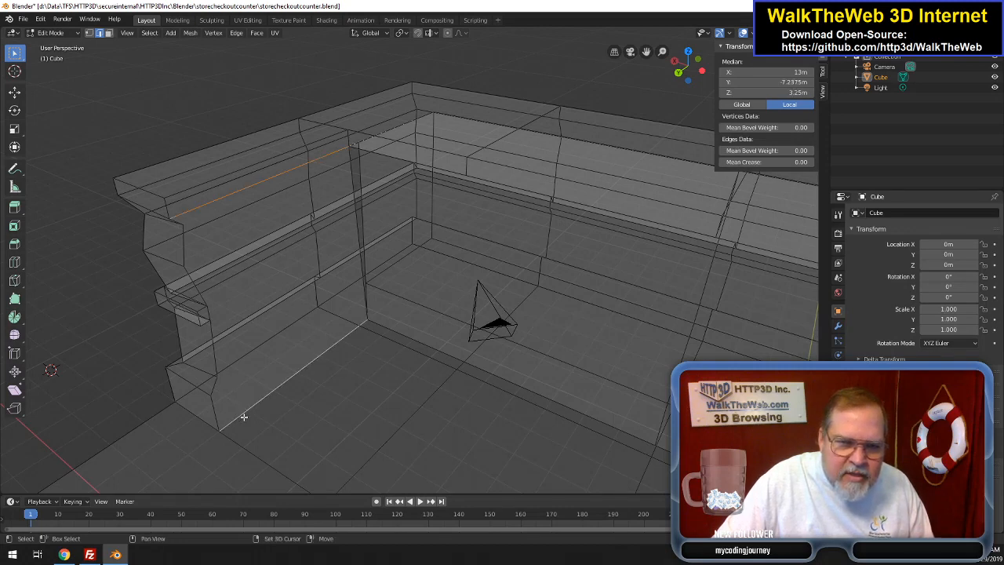
{"action": "right_click", "coordinate": [244, 416]}
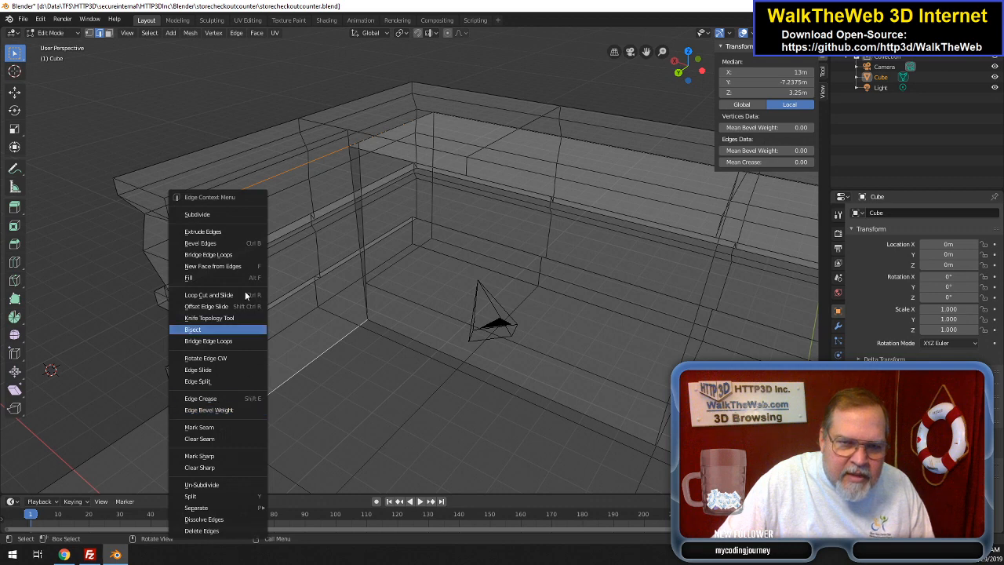
{"action": "left_click", "coordinate": [230, 215]}
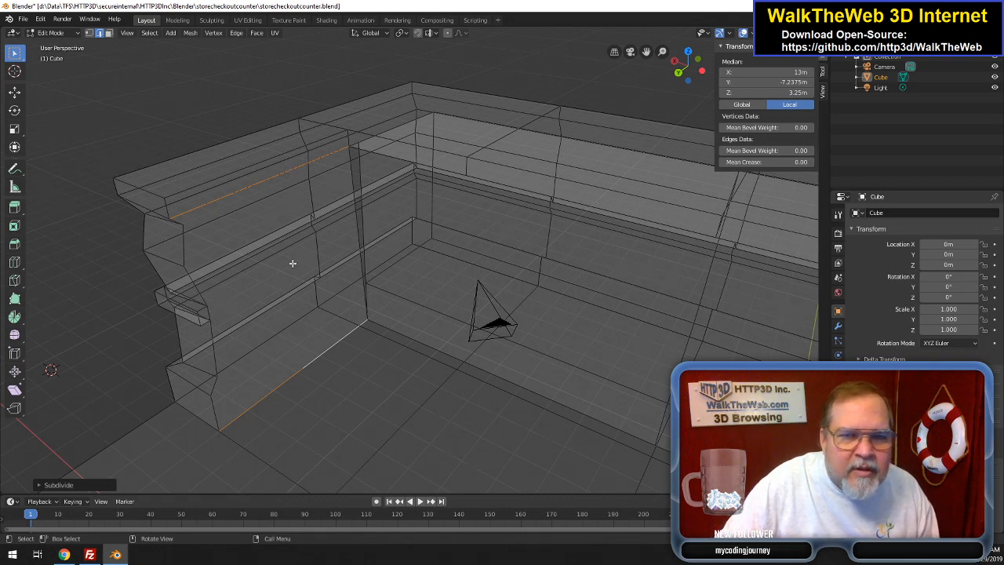
{"action": "key", "text": "ctrl+z"}
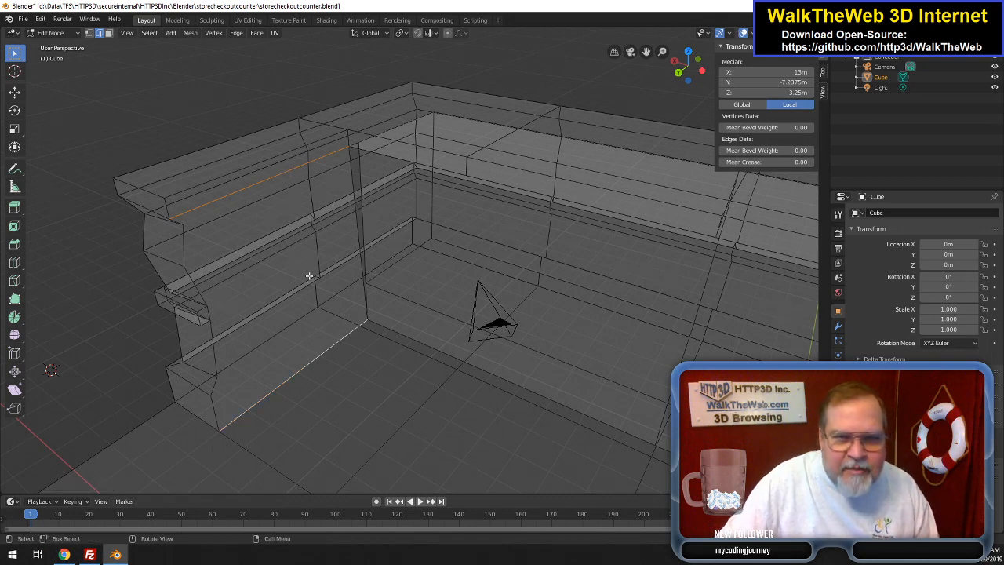
- Subdivide the upper inner wall edge and the floor edge below it separately, adding a midpoint vertex to each
{"action": "left_click", "coordinate": [301, 354], "text": "shift"}
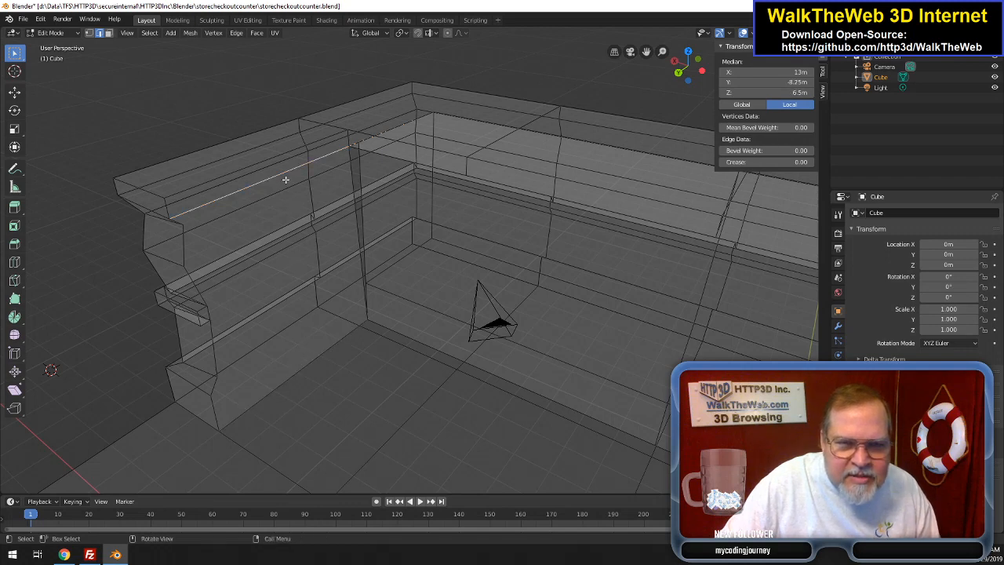
{"action": "right_click", "coordinate": [240, 190]}
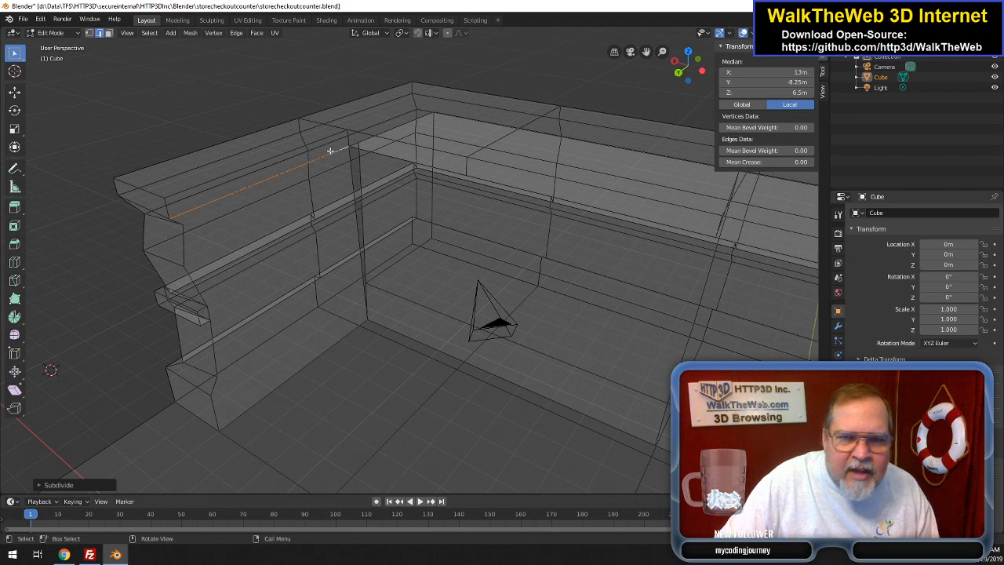
{"action": "left_click", "coordinate": [299, 363]}
{"action": "right_click", "coordinate": [298, 362]}
{"action": "left_click", "coordinate": [287, 239]}
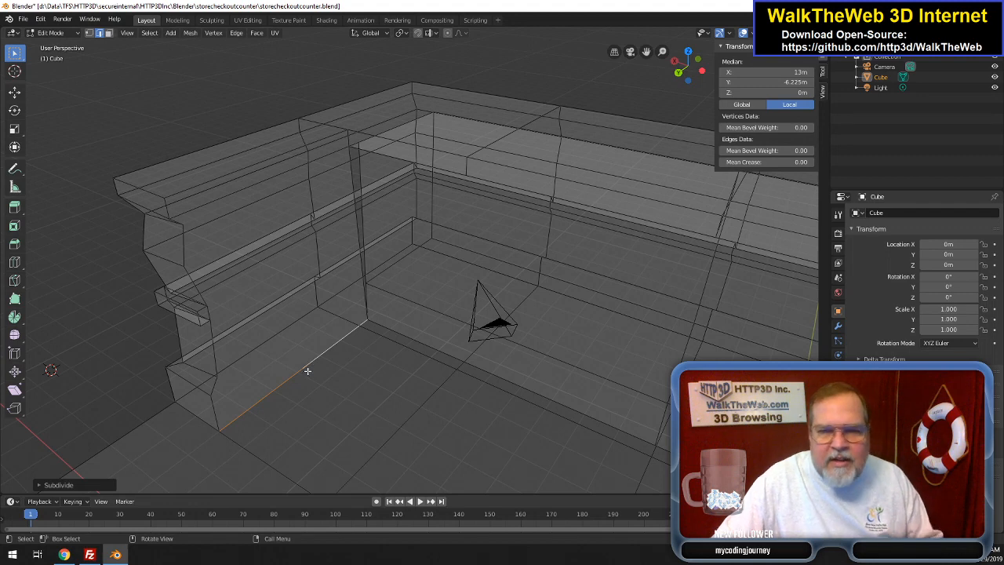
- In vertex selection, move the floor edge's new midpoint vertex 2.2 m along the Y axis toward the wall's open end
{"action": "left_click", "coordinate": [90, 33]}
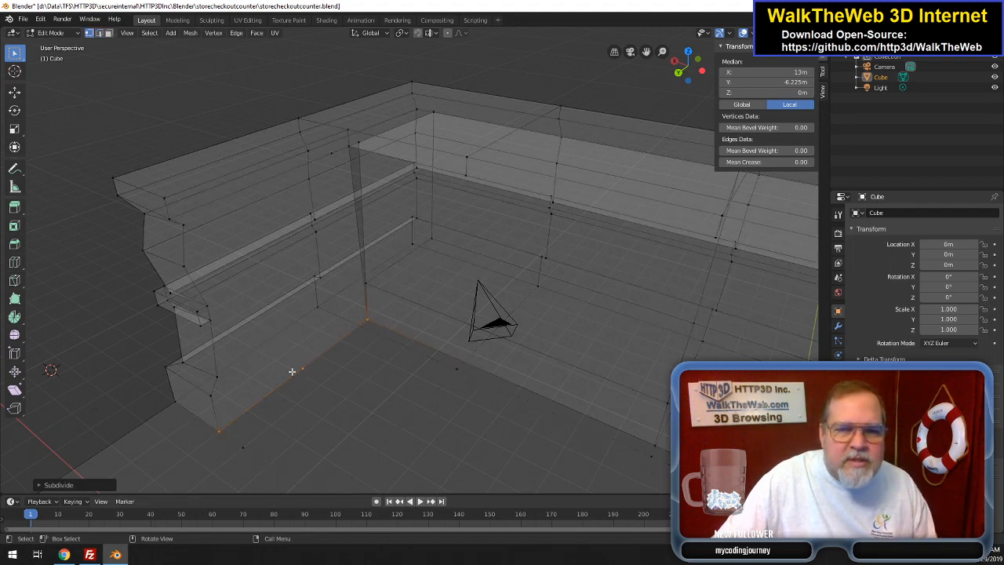
{"action": "left_click", "coordinate": [303, 369]}
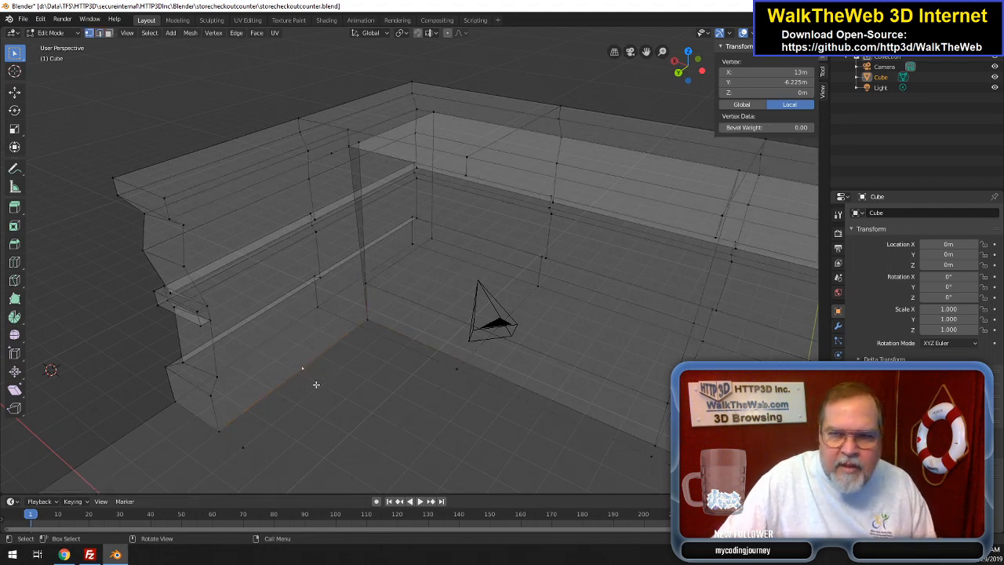
{"action": "key", "text": "g"}
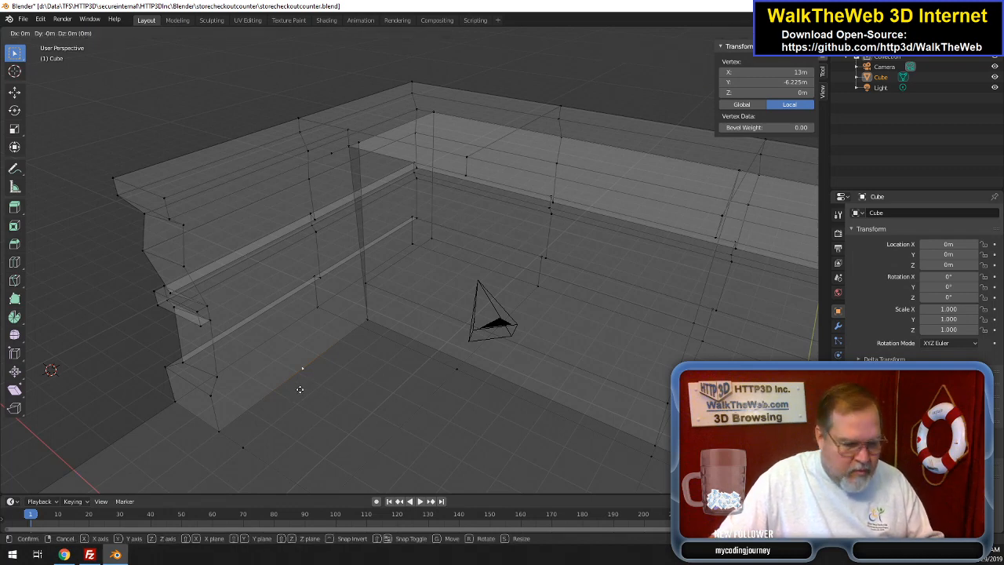
{"action": "key", "text": "y"}
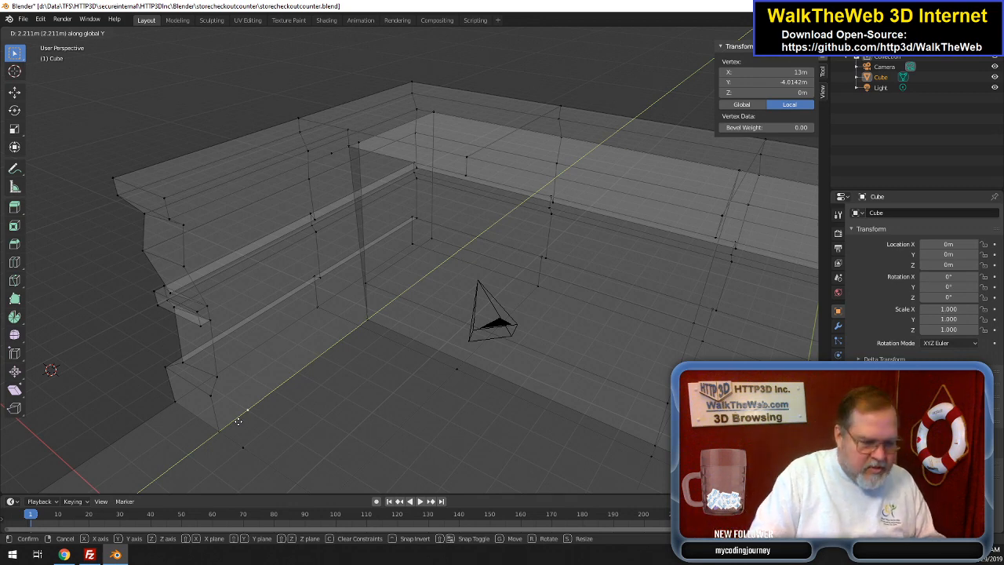
{"action": "type", "text": "2.2"}
{"action": "key", "text": "Return"}
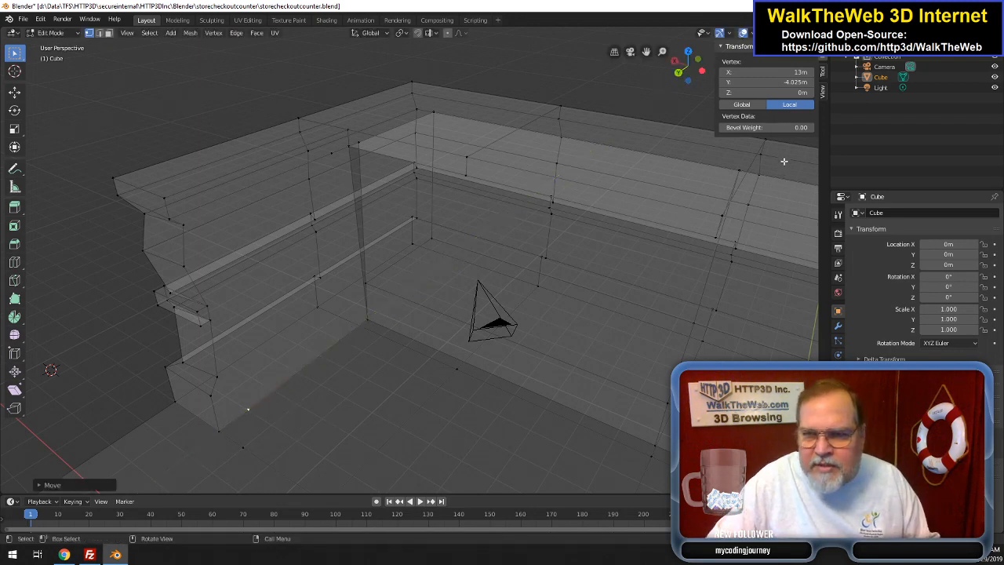
- Set the Y coordinate of the vertex beneath the short wing's countertop to -4.025 m, copied from the matching floor vertex
{"action": "left_click", "coordinate": [766, 82]}
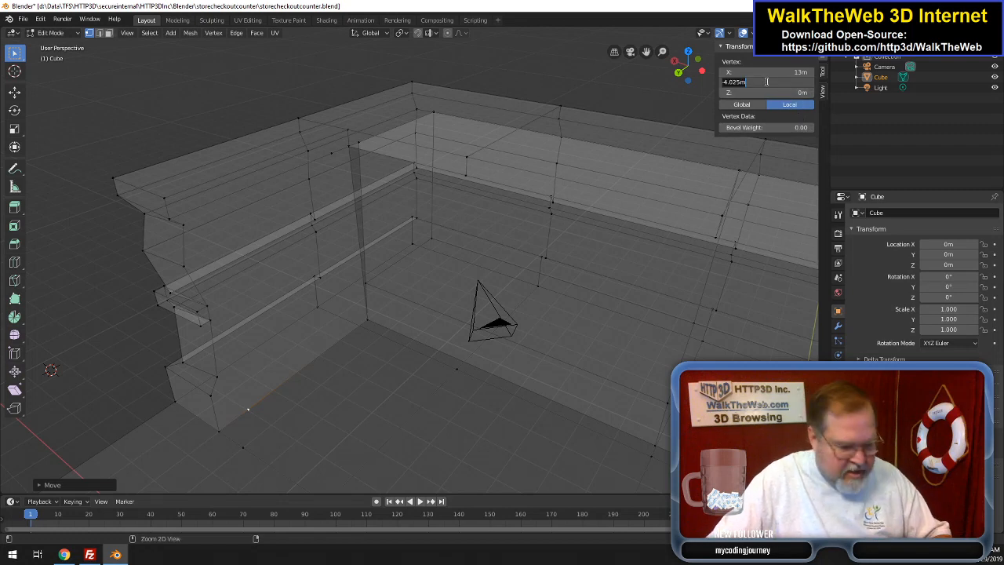
{"action": "left_click", "coordinate": [333, 154]}
{"action": "left_click", "coordinate": [336, 161]}
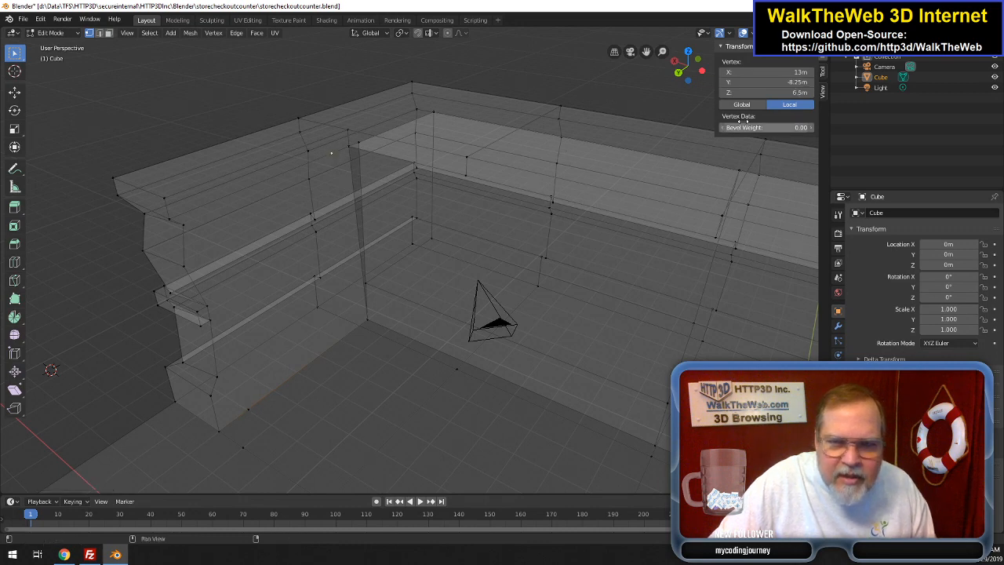
{"action": "left_click", "coordinate": [774, 82]}
{"action": "type", "text": "-4.025m"}
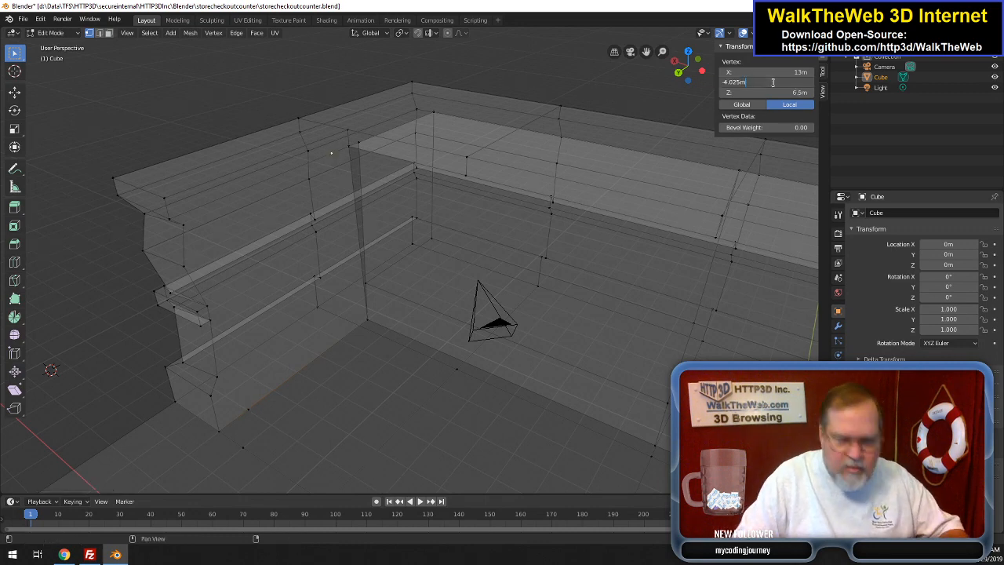
{"action": "key", "text": "Return"}
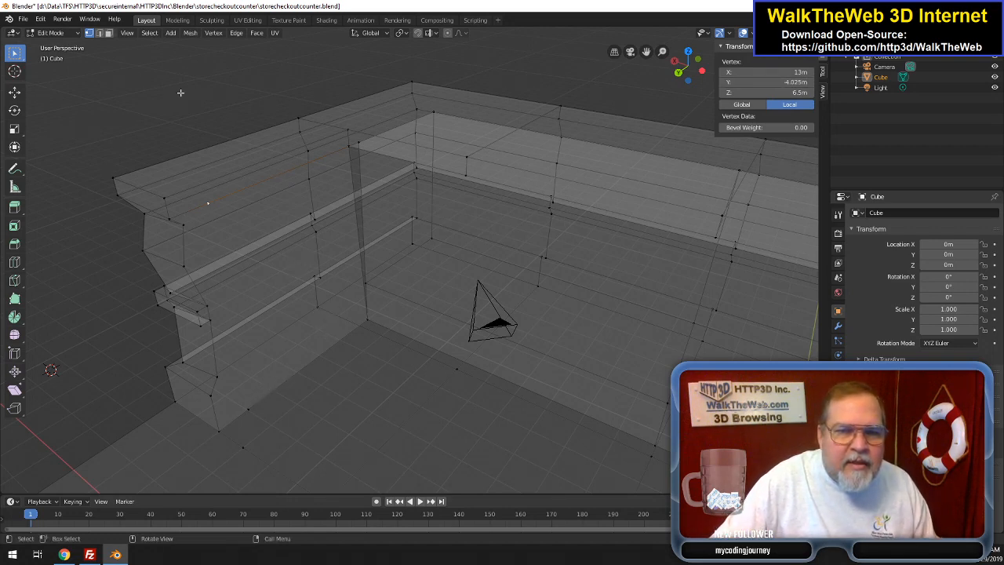
- Switch to face selection, try to pick the short wing's large inner side face in wireframe shading, and clear the selection
{"action": "left_click", "coordinate": [108, 33]}
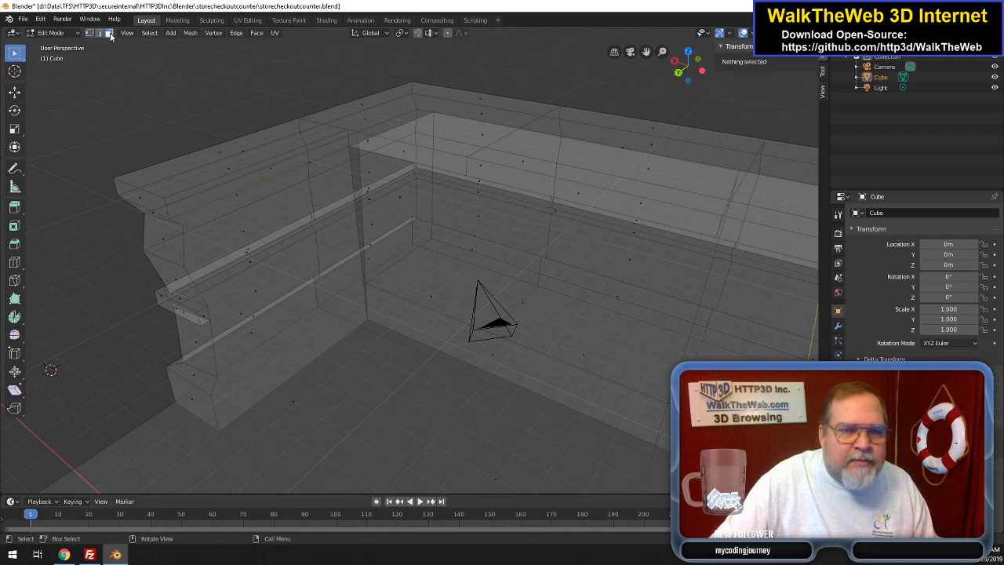
{"action": "left_click", "coordinate": [263, 288]}
{"action": "left_click", "coordinate": [336, 258]}
{"action": "left_click", "coordinate": [292, 215]}
{"action": "left_click", "coordinate": [265, 216]}
{"action": "left_click", "coordinate": [252, 248]}
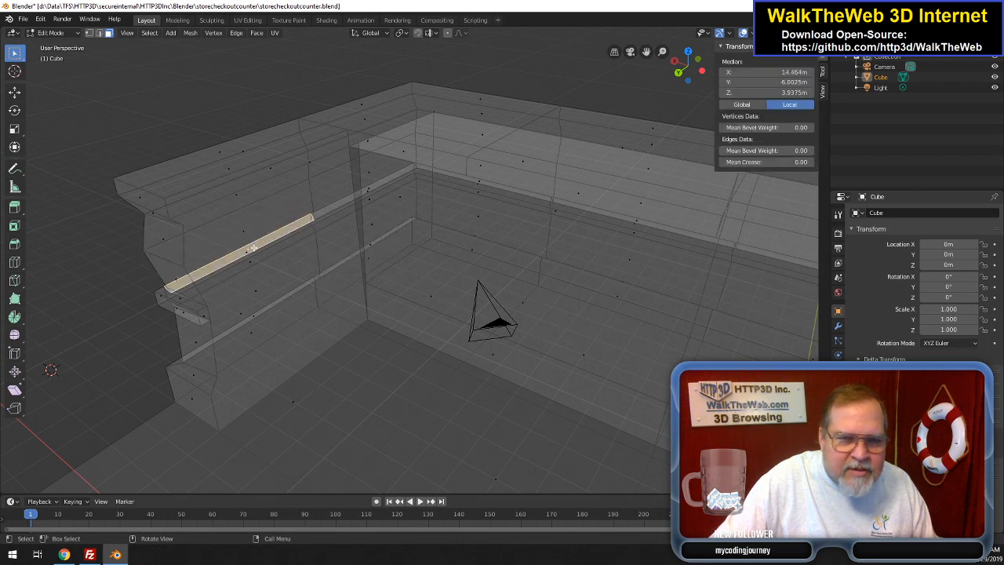
{"action": "left_click", "coordinate": [248, 256]}
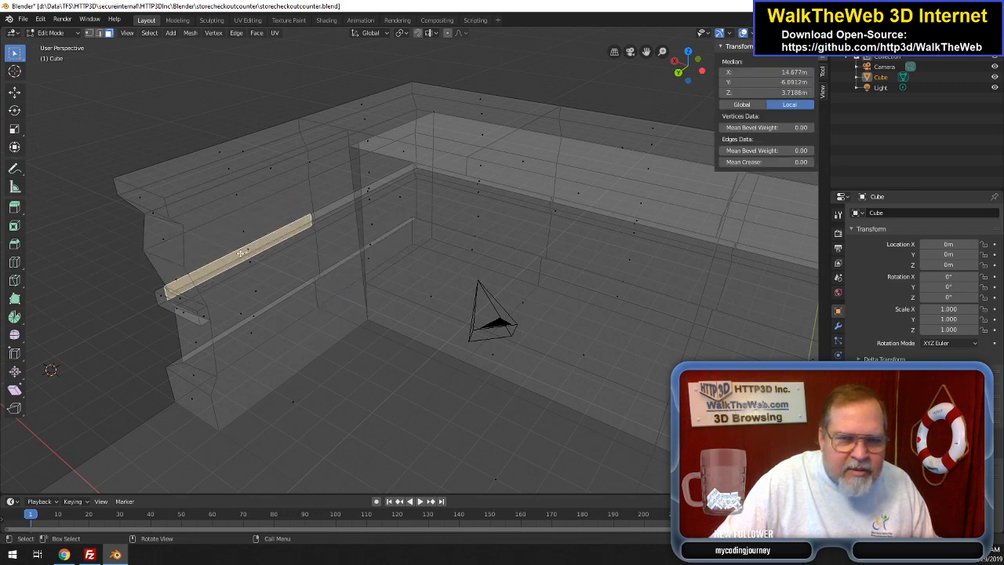
{"action": "left_click", "coordinate": [273, 280]}
{"action": "left_click", "coordinate": [283, 333]}
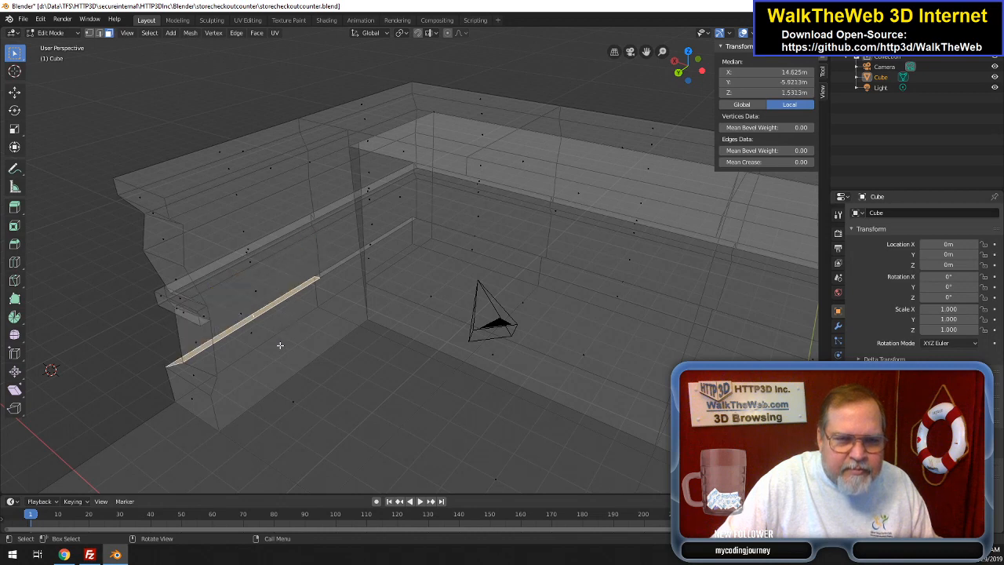
{"action": "key", "text": "alt+a"}
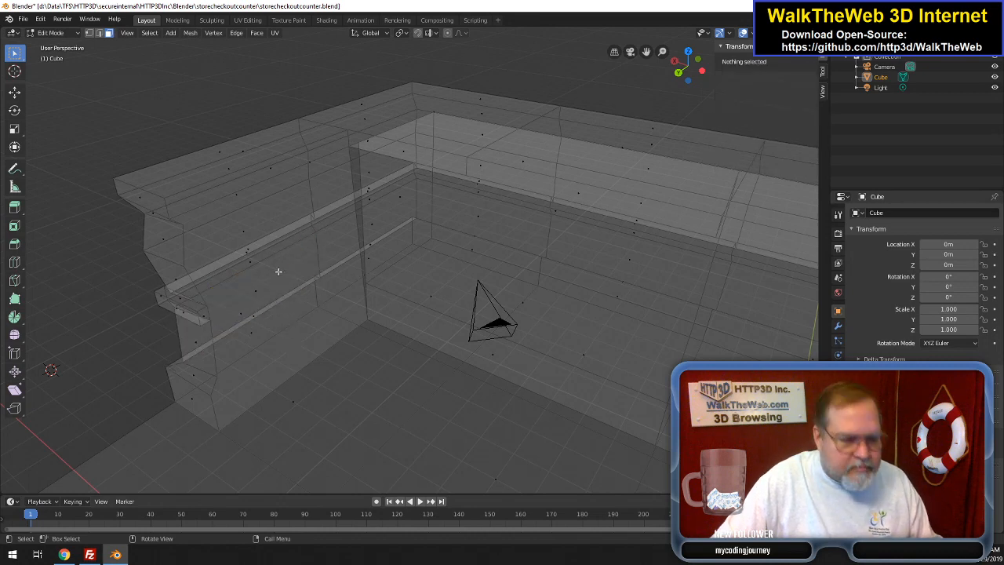
- Switch to solid shading and delete the short wing's large inner side face with Only Faces
{"action": "key", "text": "z"}
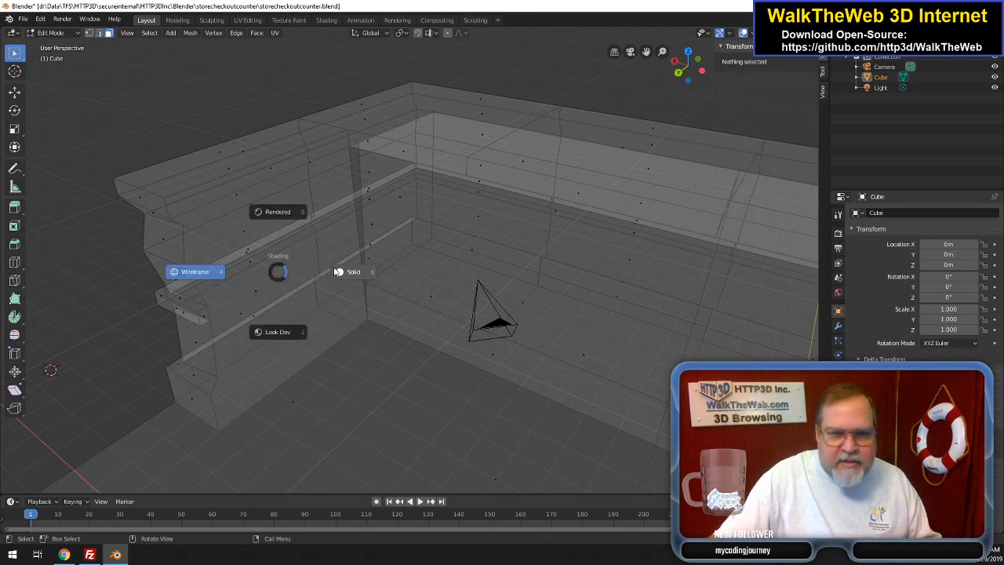
{"action": "left_click", "coordinate": [306, 273]}
{"action": "left_click", "coordinate": [267, 284]}
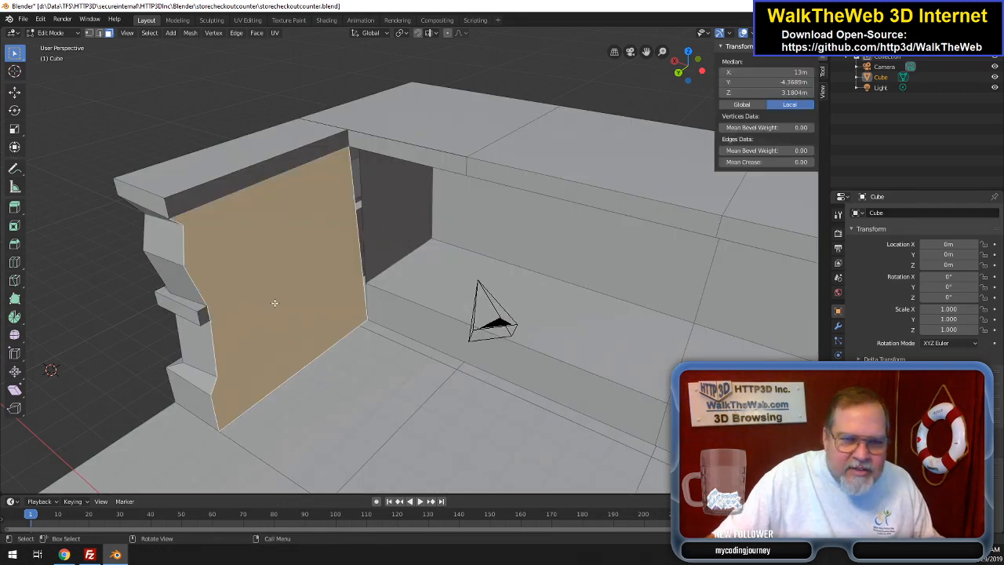
{"action": "key", "text": "x"}
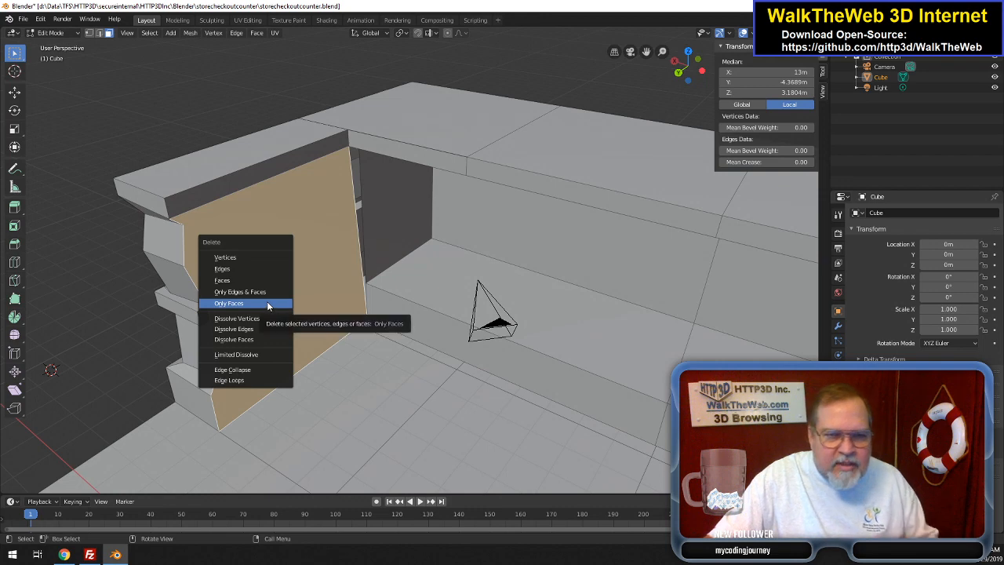
{"action": "left_click", "coordinate": [261, 302]}
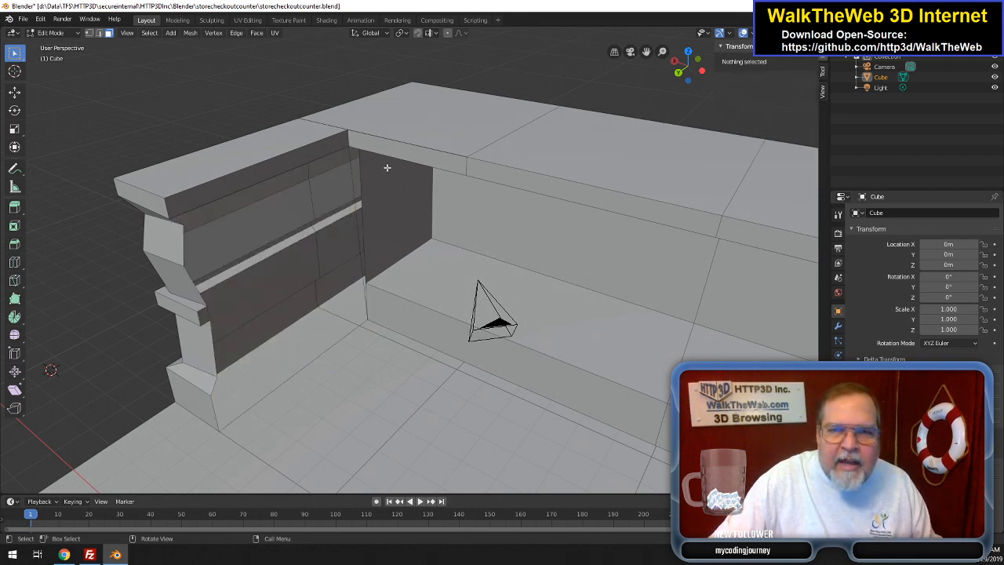
- Switch to vertex selection and select the vertices along the wing's end profile, from the -4.025 m vertex under the countertop to its floor counterpart
{"action": "left_click_drag", "start_coordinate": [689, 68], "coordinate": [682, 53]}
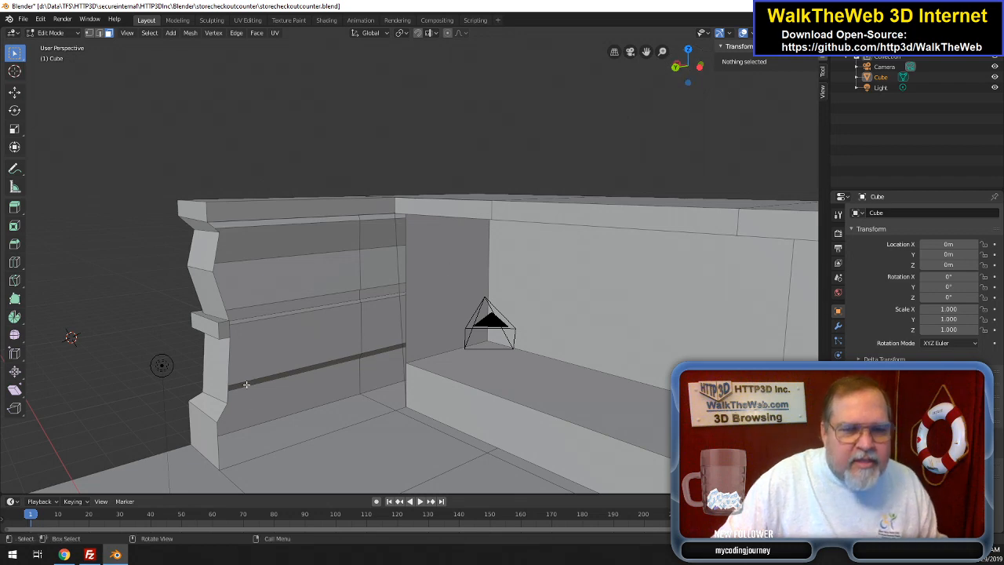
{"action": "left_click", "coordinate": [91, 34]}
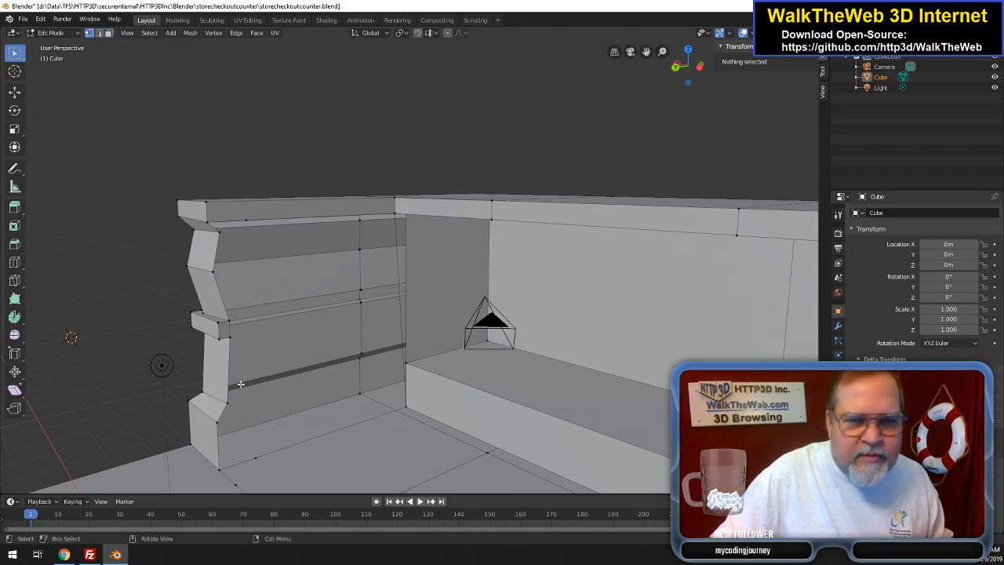
{"action": "left_click", "coordinate": [244, 221]}
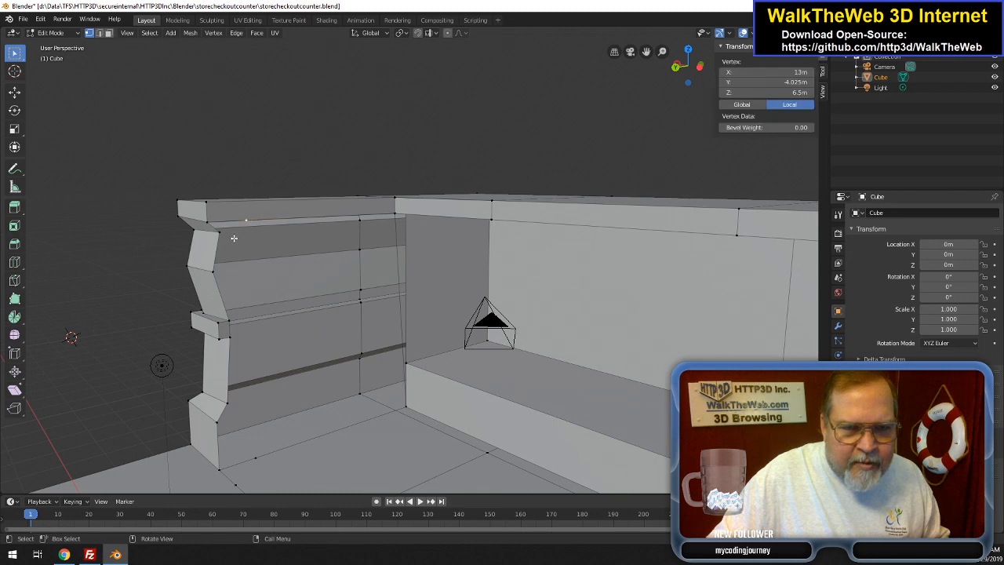
{"action": "left_click", "coordinate": [215, 229], "text": "shift"}
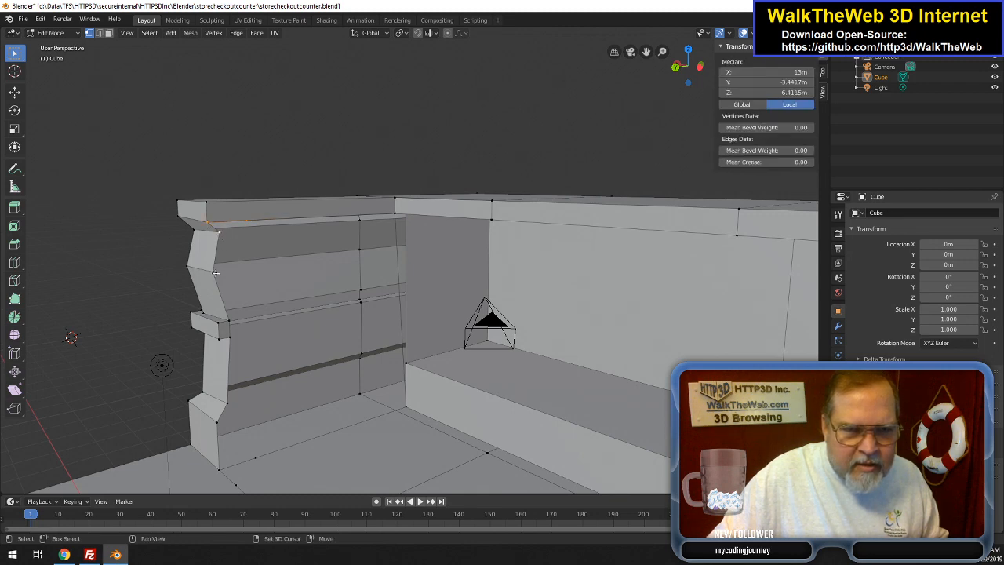
{"action": "left_click", "coordinate": [210, 272], "text": "shift"}
{"action": "left_click", "coordinate": [228, 321], "text": "shift"}
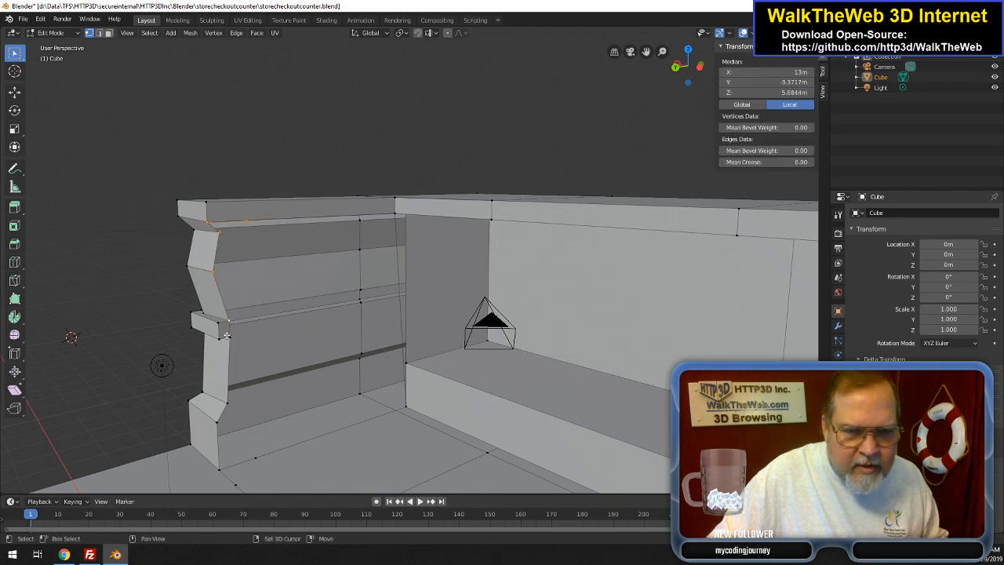
{"action": "left_click", "coordinate": [218, 339], "text": "shift"}
{"action": "left_click", "coordinate": [219, 340], "text": "shift"}
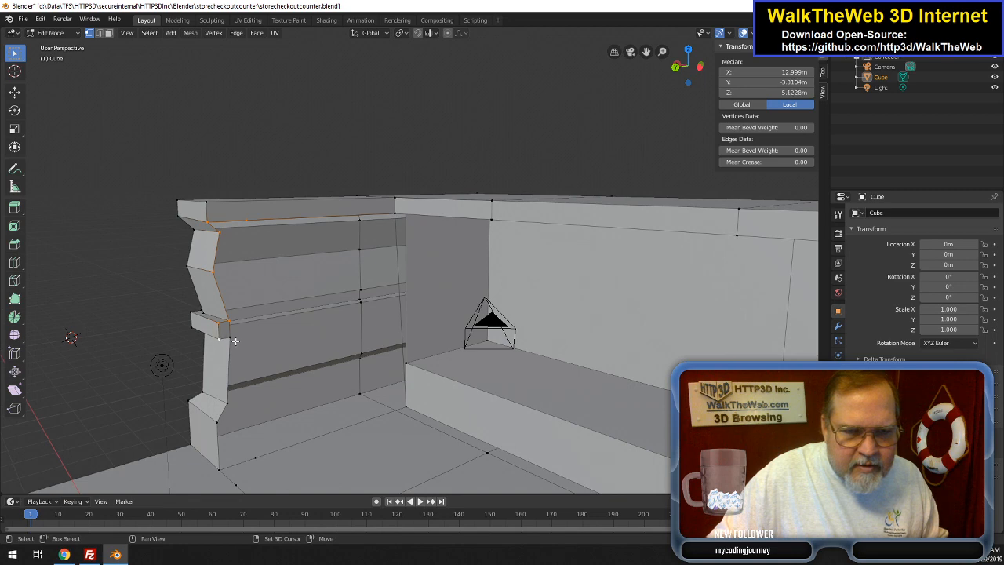
{"action": "left_click", "coordinate": [232, 339], "text": "shift"}
{"action": "left_click", "coordinate": [227, 402], "text": "shift"}
{"action": "left_click", "coordinate": [217, 422], "text": "shift"}
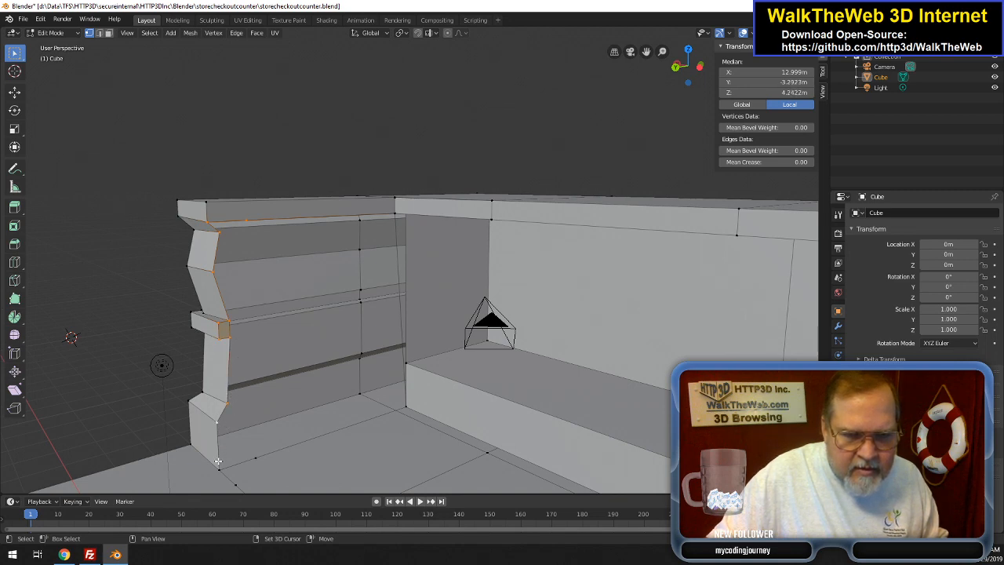
{"action": "left_click", "coordinate": [219, 467], "text": "shift"}
{"action": "left_click", "coordinate": [255, 457], "text": "shift"}
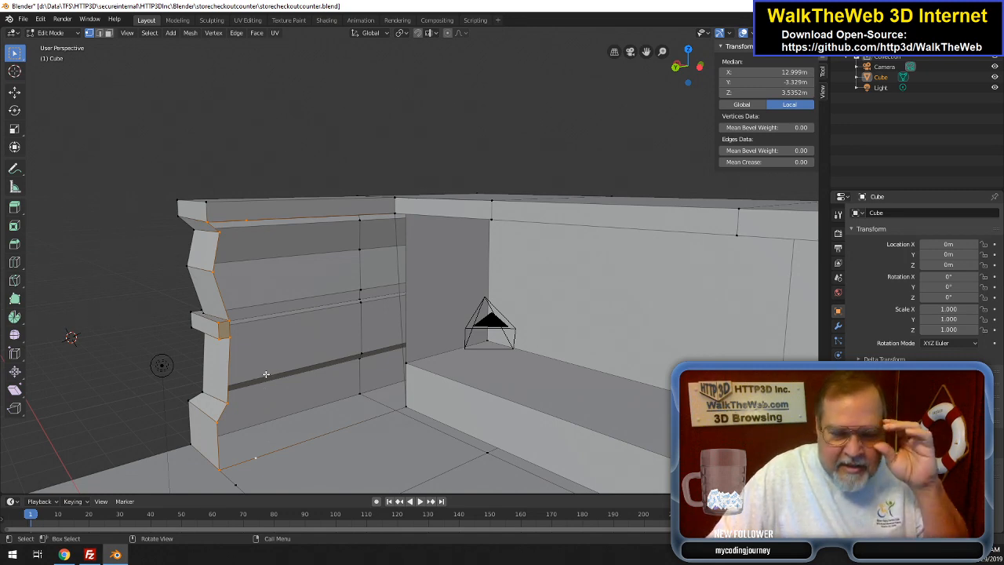
- Connect the floor vertex and the vertex directly above it under the countertop with a vertical edge
{"action": "left_click", "coordinate": [257, 456]}
{"action": "left_click", "coordinate": [247, 216], "text": "shift"}
{"action": "right_click", "coordinate": [245, 215]}
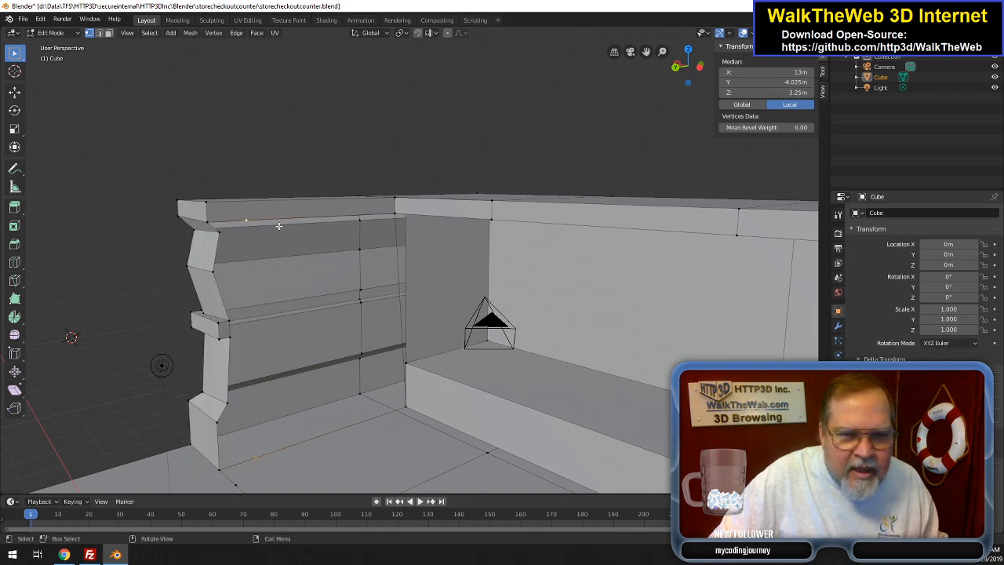
{"action": "key", "text": "j"}
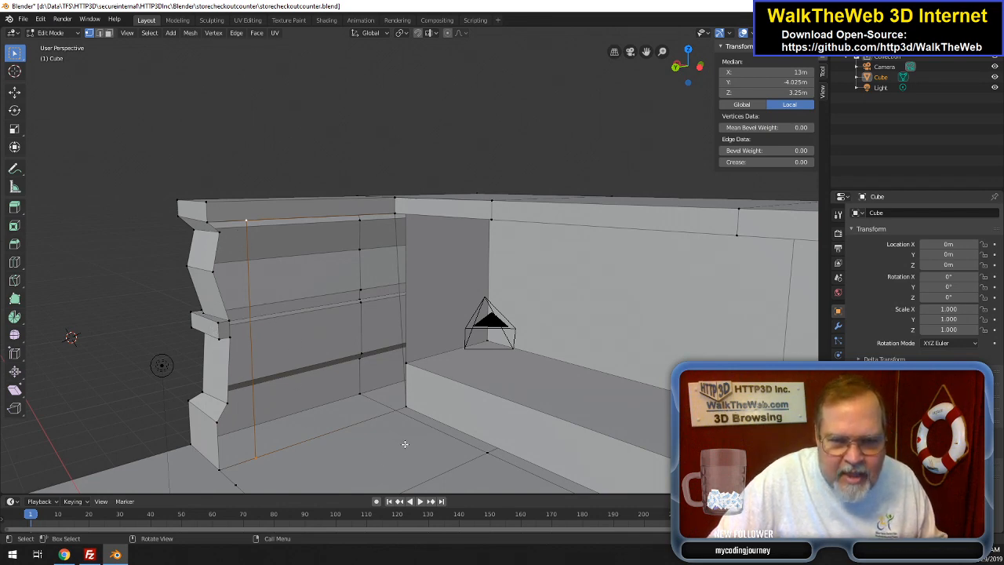
- Fill a rectangular face between the new vertical edge and the counter's inside corner using the four corner vertices
{"action": "left_click", "coordinate": [409, 407]}
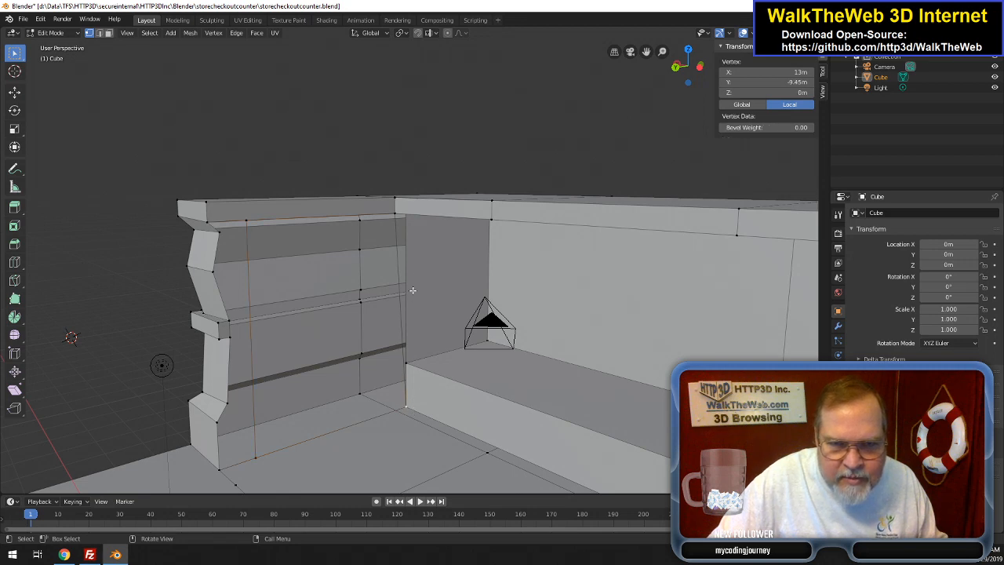
{"action": "left_click", "coordinate": [256, 457], "text": "shift"}
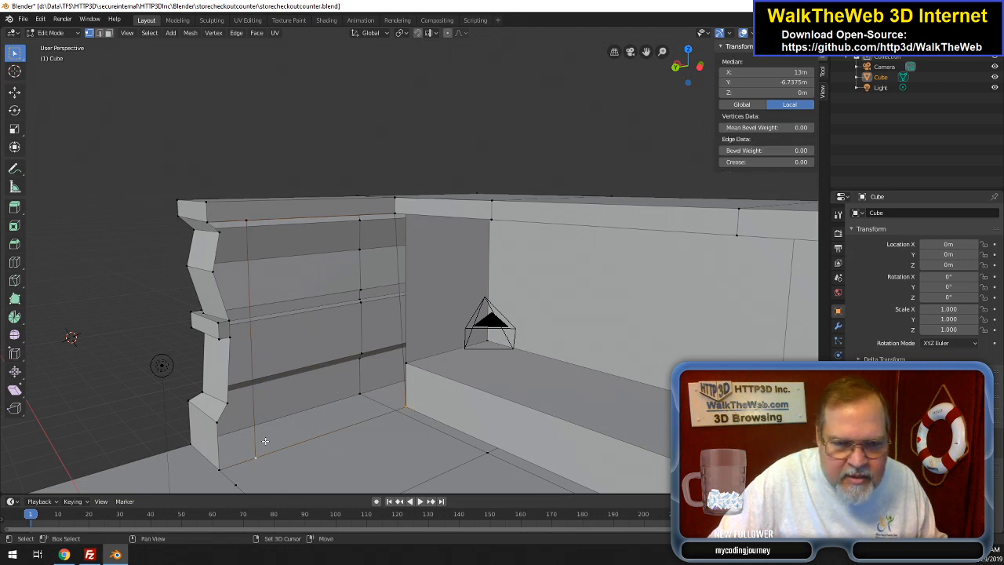
{"action": "left_click", "coordinate": [244, 219], "text": "shift"}
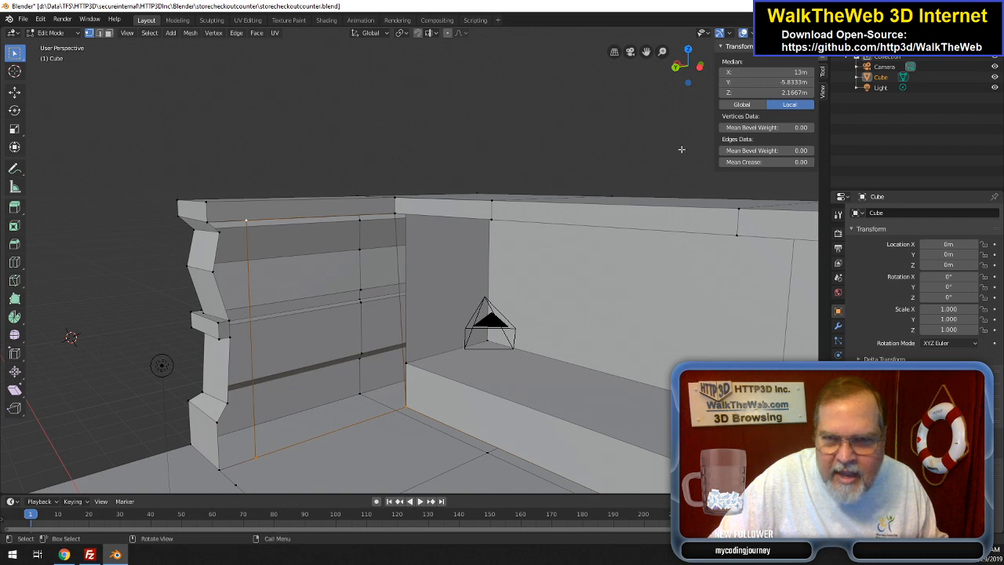
{"action": "left_click_drag", "start_coordinate": [688, 66], "coordinate": [682, 75]}
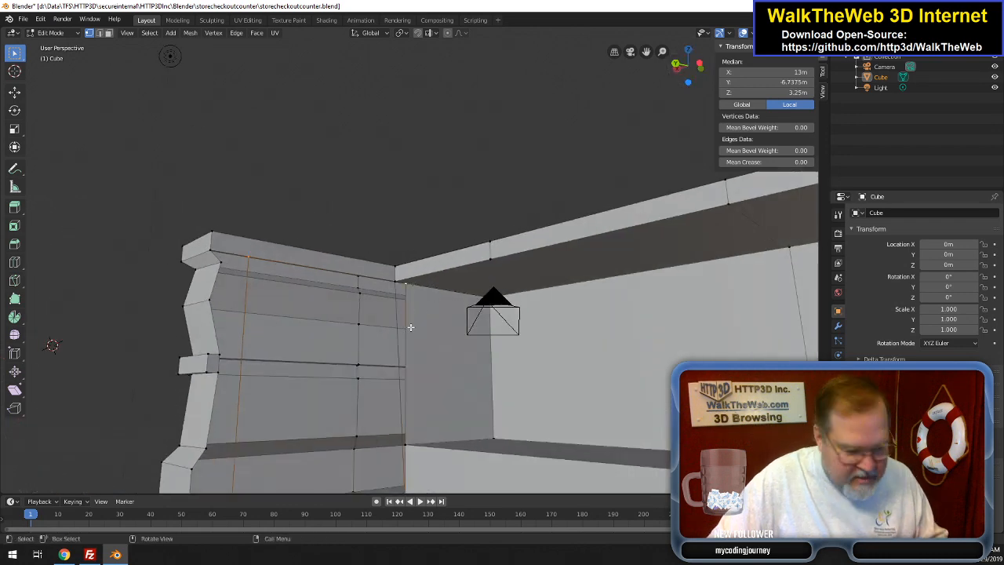
{"action": "left_click", "coordinate": [408, 325], "text": "shift"}
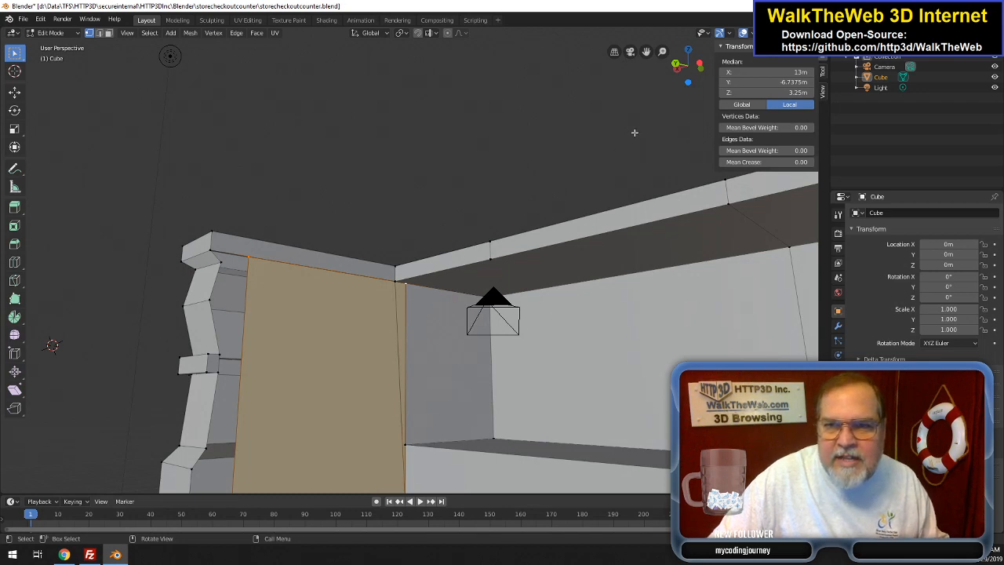
- Switch to edge selection and delete the leftover slanted edge near the counter's inside corner
{"action": "left_click_drag", "start_coordinate": [690, 76], "coordinate": [677, 99]}
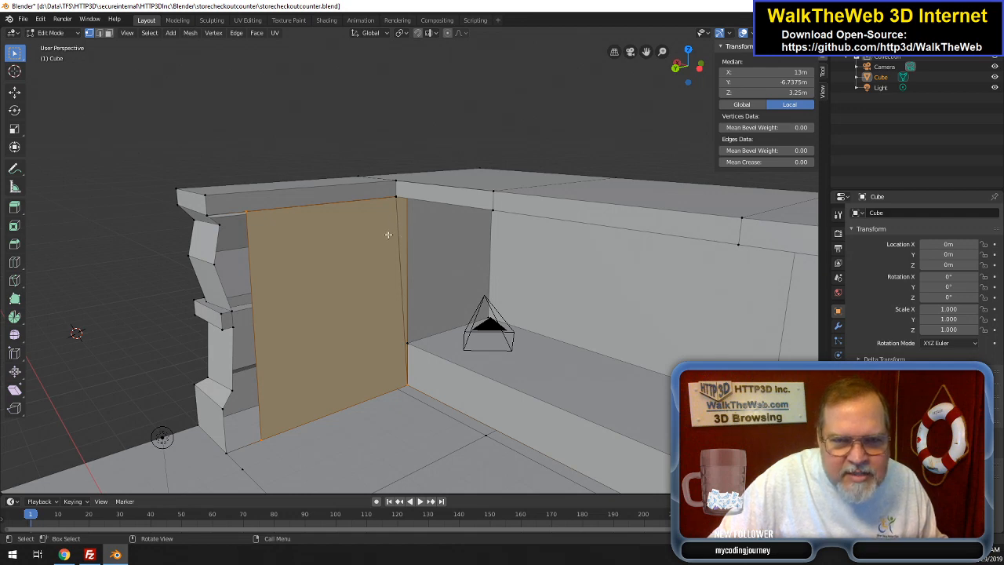
{"action": "left_click", "coordinate": [99, 32]}
{"action": "left_click", "coordinate": [399, 271]}
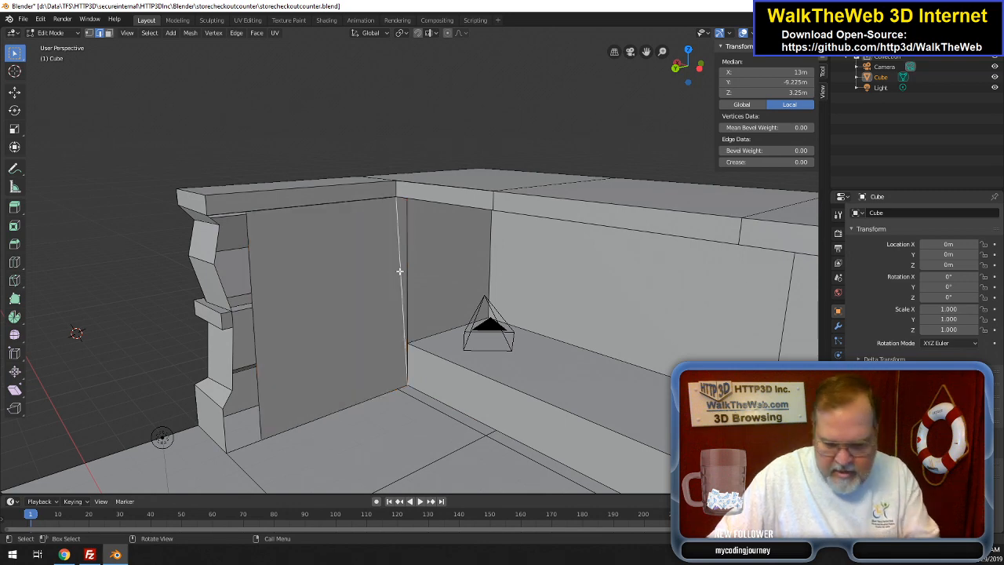
{"action": "key", "text": "x"}
{"action": "left_click", "coordinate": [390, 260]}
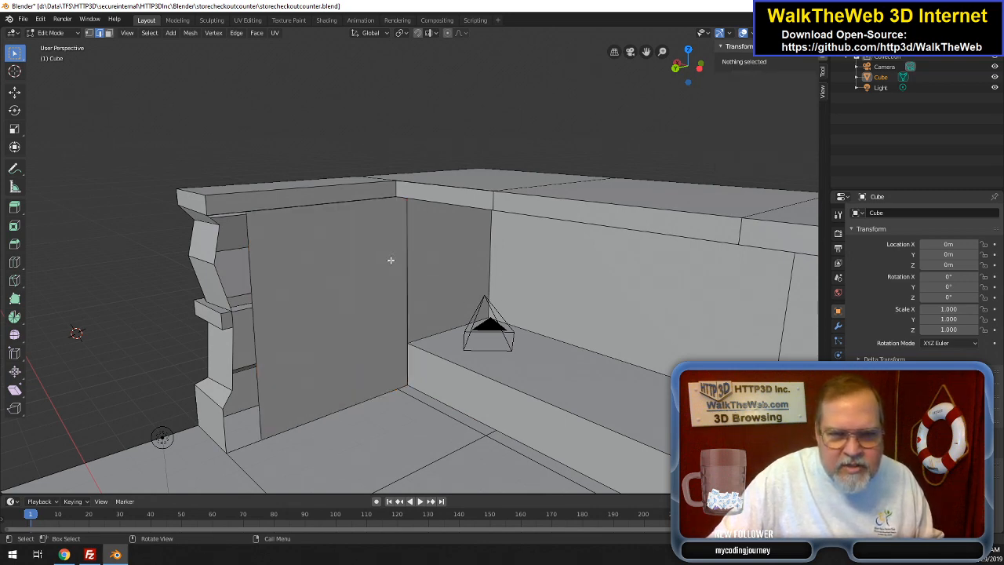
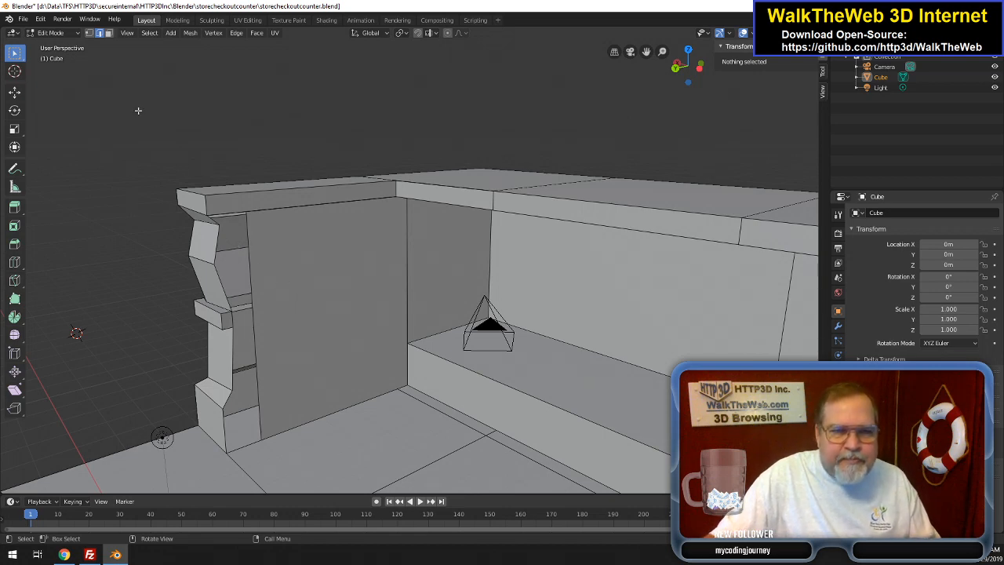
- In edge selection, subdivide the wing's vertical edge beside the open end profile twice into four equal segments
{"action": "left_click", "coordinate": [90, 33]}
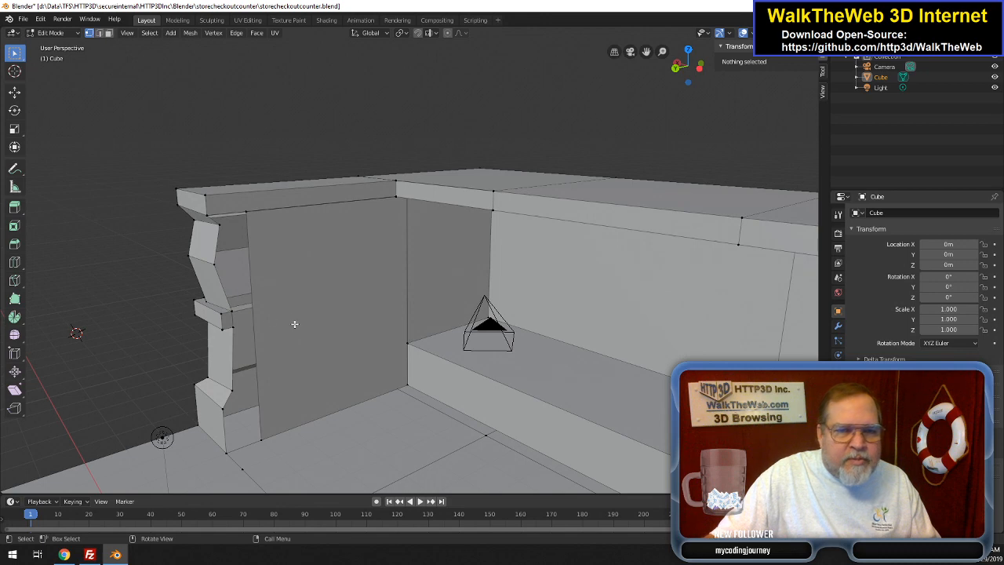
{"action": "left_click", "coordinate": [100, 34]}
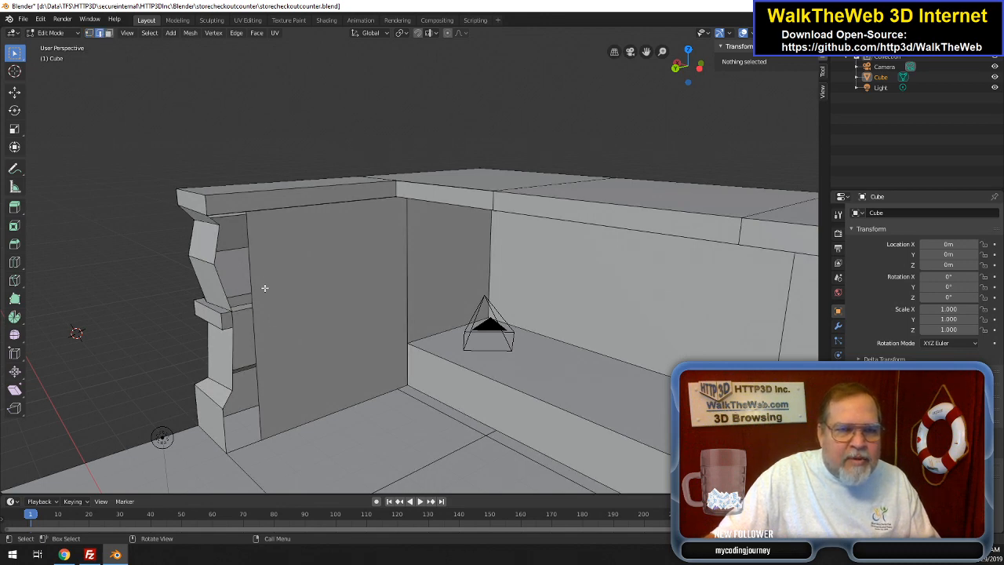
{"action": "left_click", "coordinate": [269, 324]}
{"action": "right_click", "coordinate": [265, 322]}
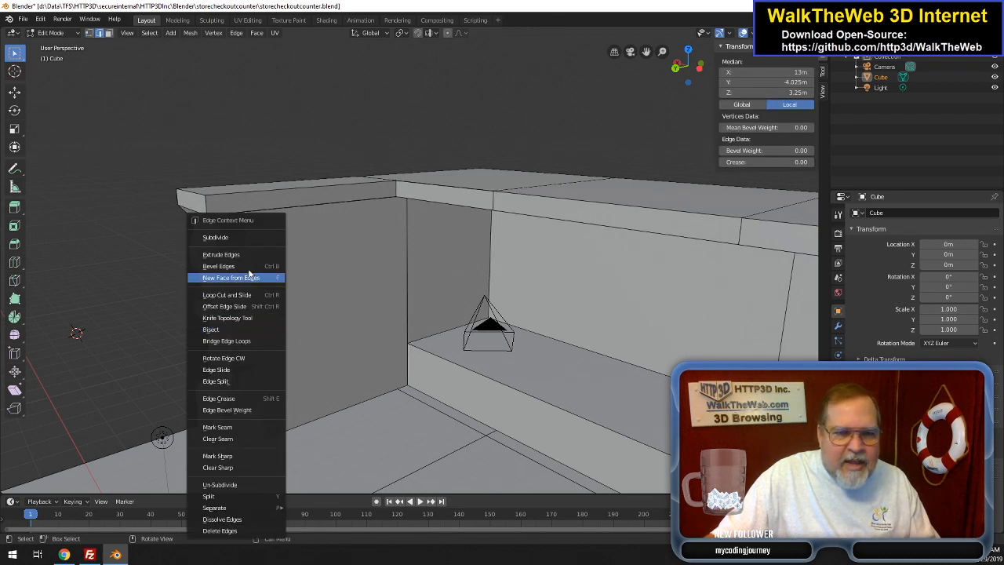
{"action": "left_click", "coordinate": [235, 238]}
{"action": "right_click", "coordinate": [260, 292]}
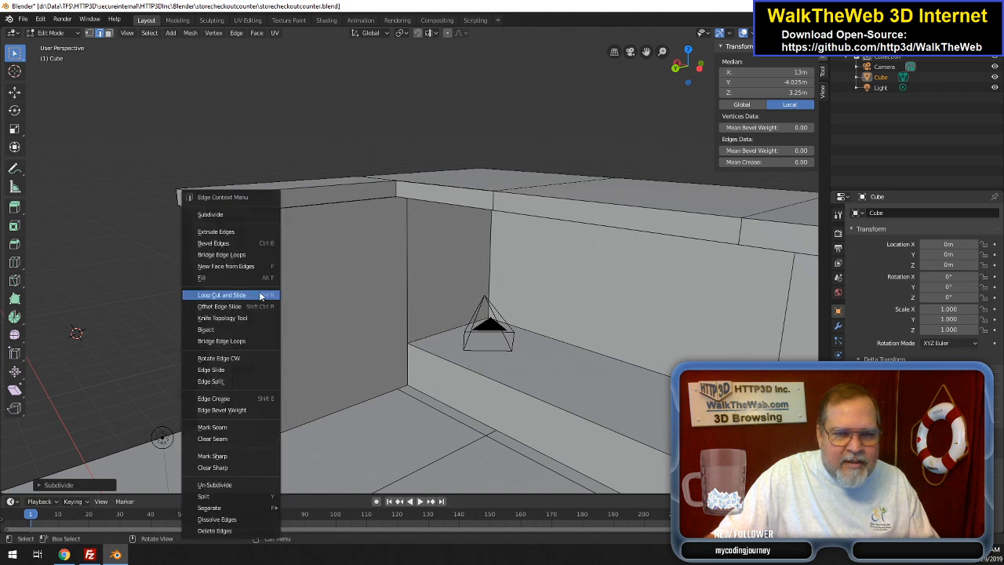
{"action": "left_click", "coordinate": [236, 217]}
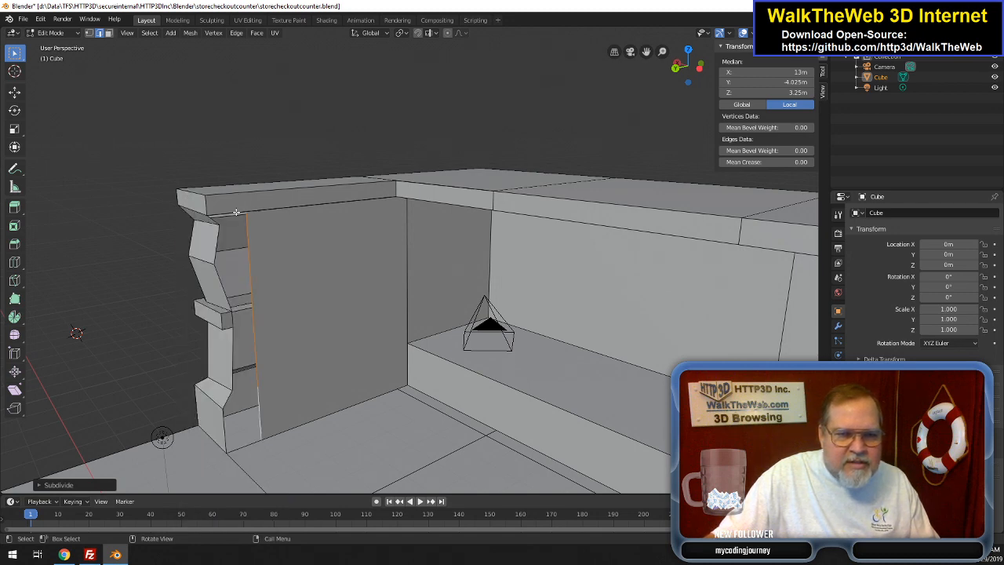
- Subdivide the two middle segments of the vertical edge once each to add more vertices
{"action": "left_click", "coordinate": [265, 246]}
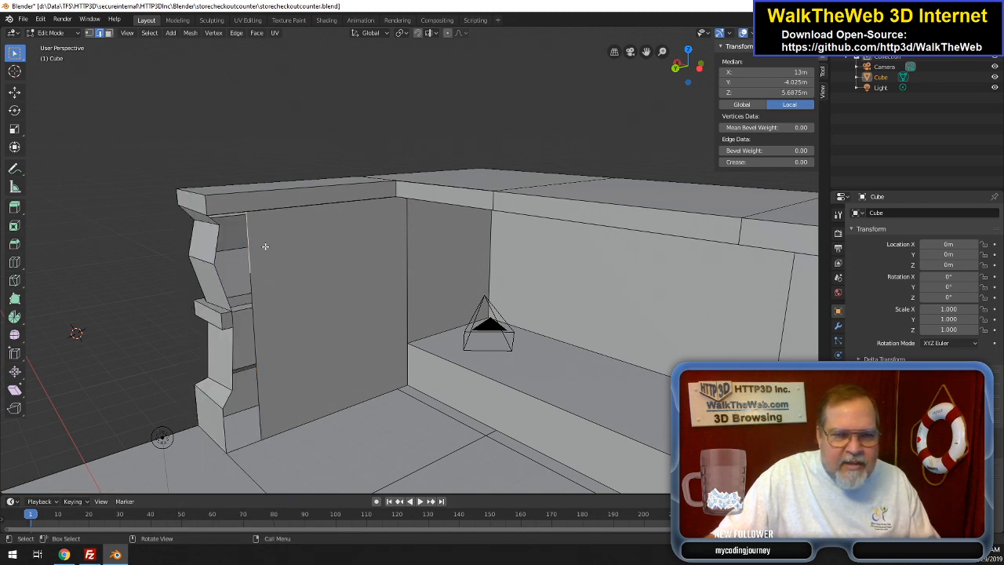
{"action": "left_click", "coordinate": [275, 363]}
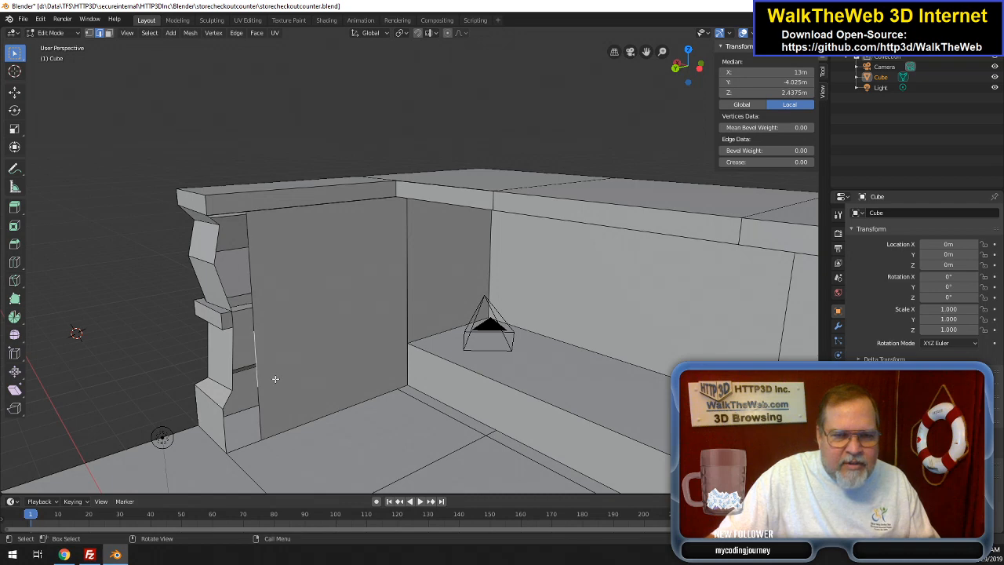
{"action": "right_click", "coordinate": [276, 380]}
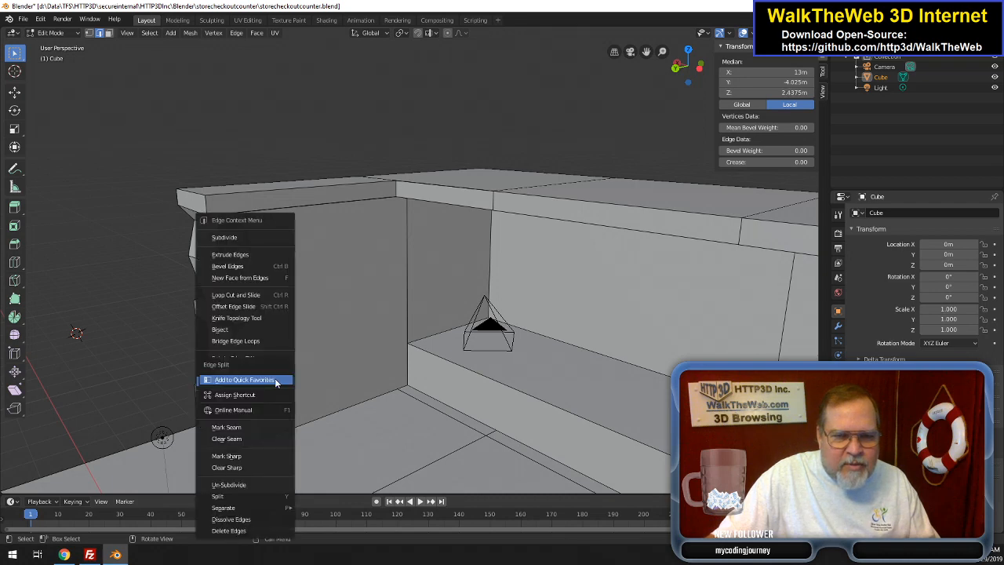
{"action": "left_click", "coordinate": [245, 238]}
{"action": "left_click", "coordinate": [261, 272]}
{"action": "right_click", "coordinate": [261, 272]}
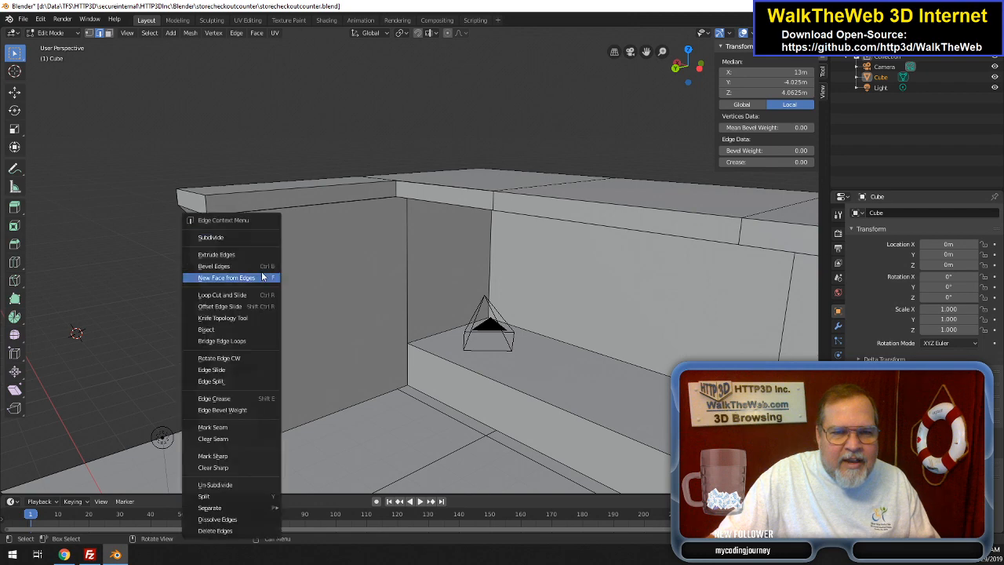
{"action": "left_click", "coordinate": [253, 238]}
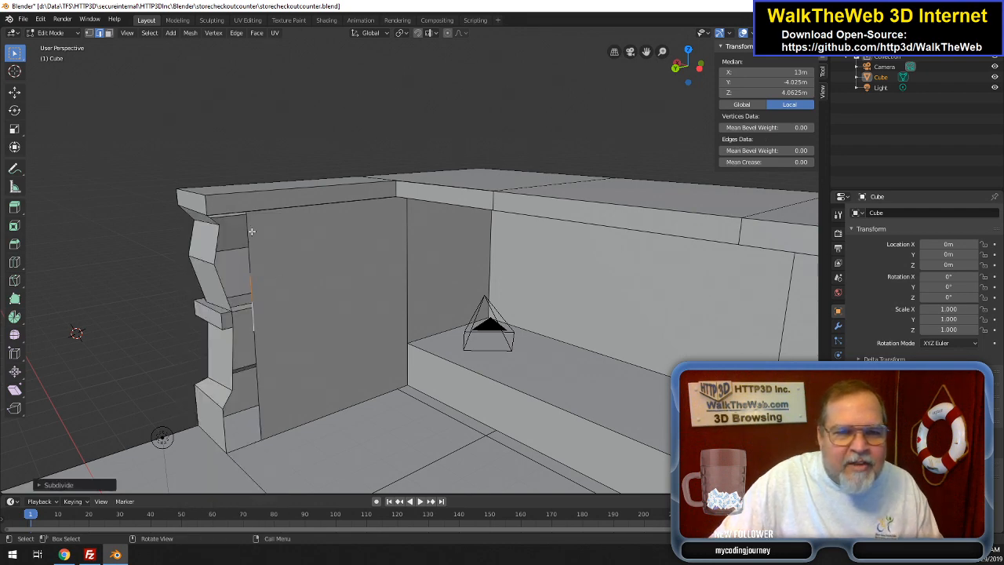
- Set the highest new edge vertex's Z to the upper profile vertex's 6.23438 m and fill the face directly under the countertop
{"action": "left_click", "coordinate": [242, 248]}
{"action": "left_click", "coordinate": [89, 32]}
{"action": "left_click", "coordinate": [248, 279]}
{"action": "left_click", "coordinate": [215, 226]}
{"action": "left_click", "coordinate": [776, 91]}
{"action": "key", "text": "ctrl+c"}
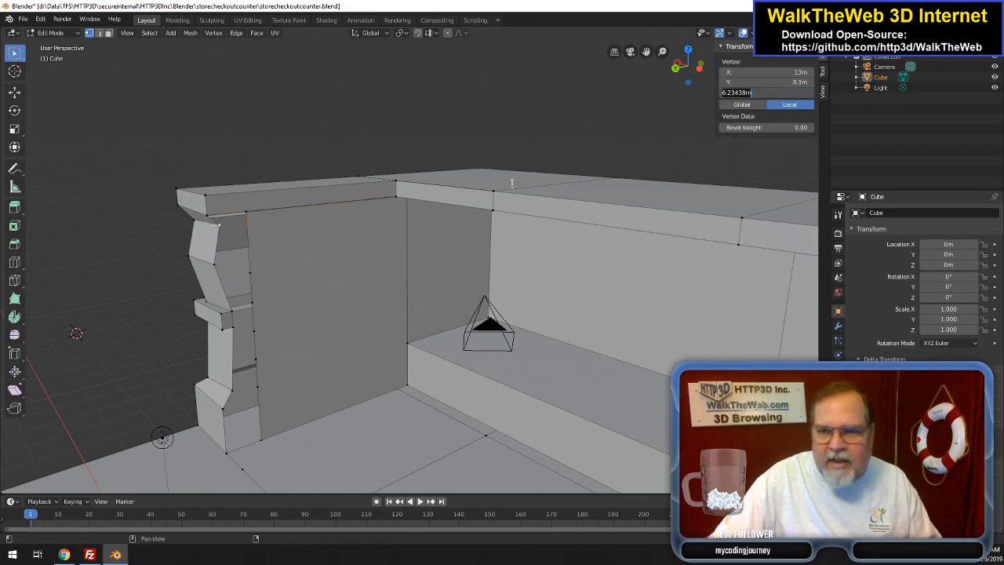
{"action": "left_click", "coordinate": [254, 271]}
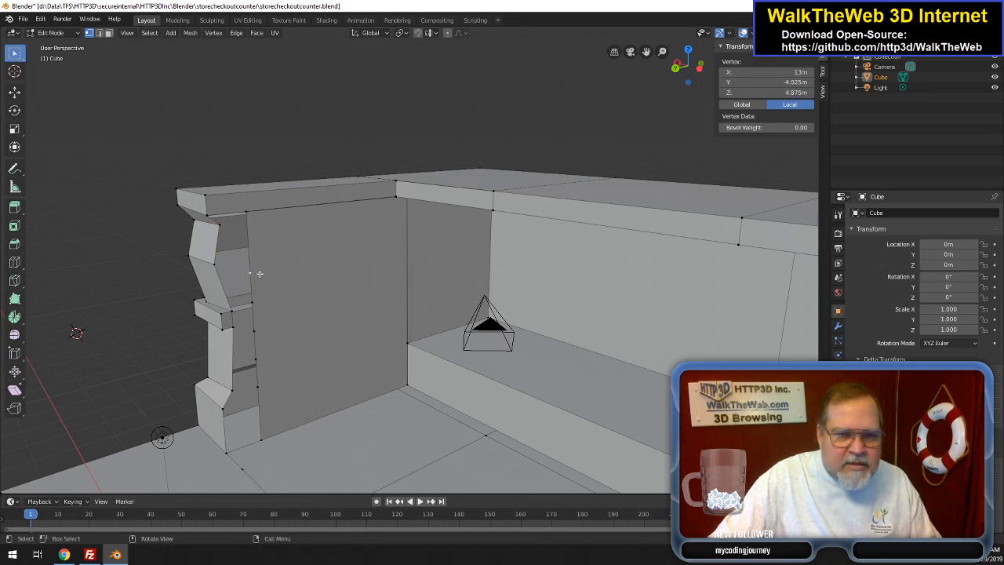
{"action": "left_click", "coordinate": [761, 91]}
{"action": "key", "text": "ctrl+v"}
{"action": "key", "text": "Return"}
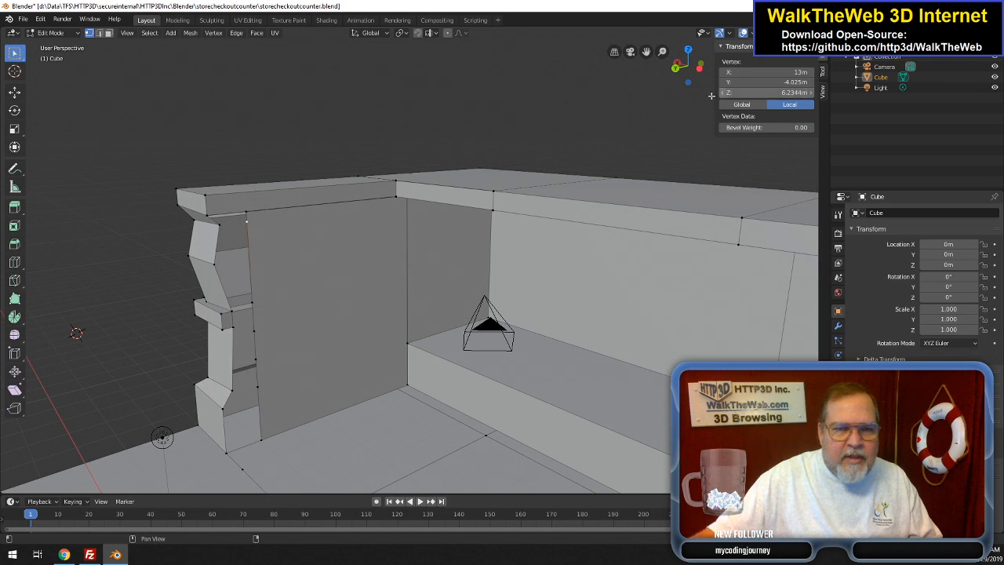
{"action": "left_click", "coordinate": [205, 215], "text": "shift"}
{"action": "left_click", "coordinate": [256, 217], "text": "shift"}
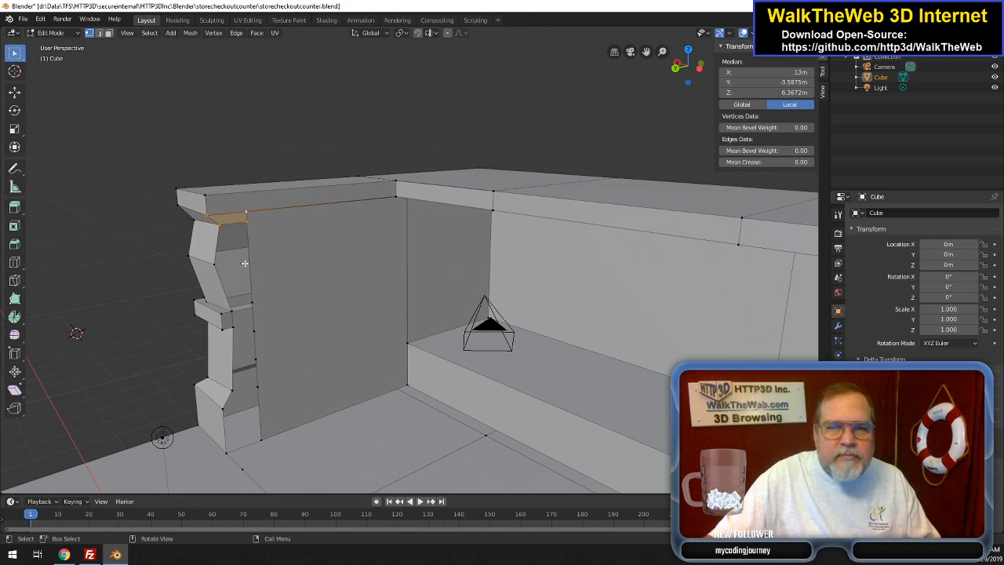
- Set the next edge vertex's Z to the matching profile vertex's 5.25 m and fill the face between it and the face above's lower corners
{"action": "left_click", "coordinate": [255, 299]}
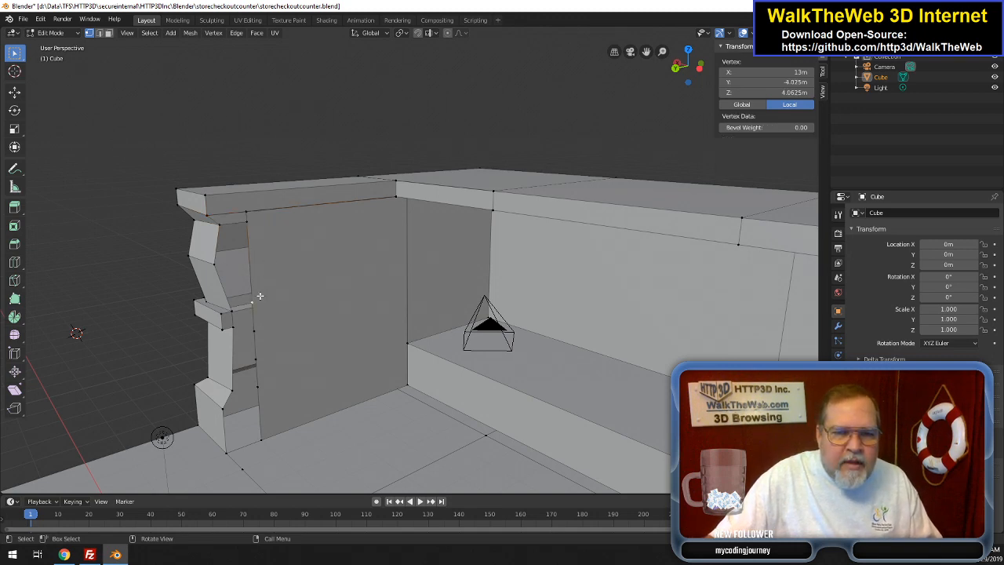
{"action": "left_click", "coordinate": [212, 264]}
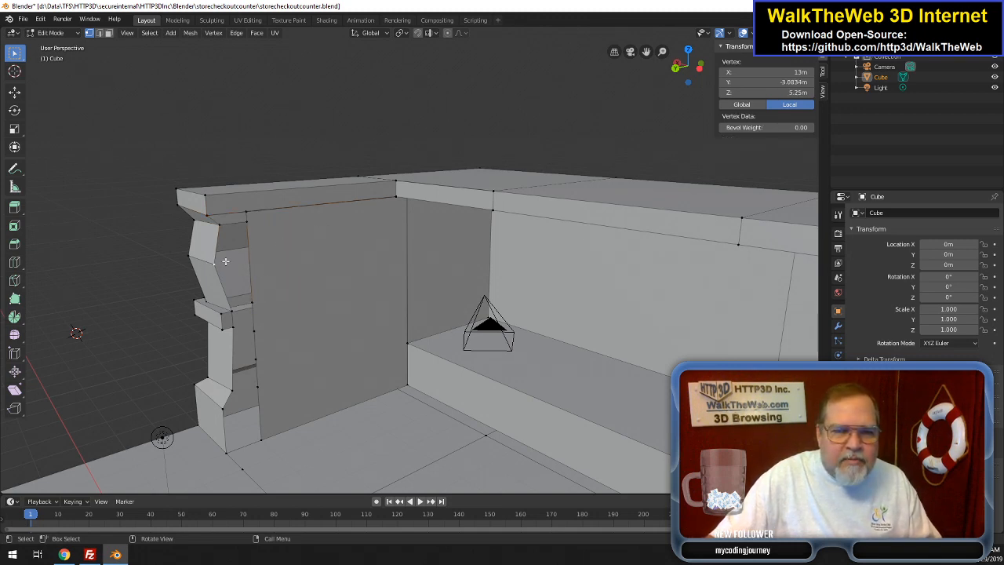
{"action": "left_click", "coordinate": [765, 92]}
{"action": "key", "text": "ctrl+c"}
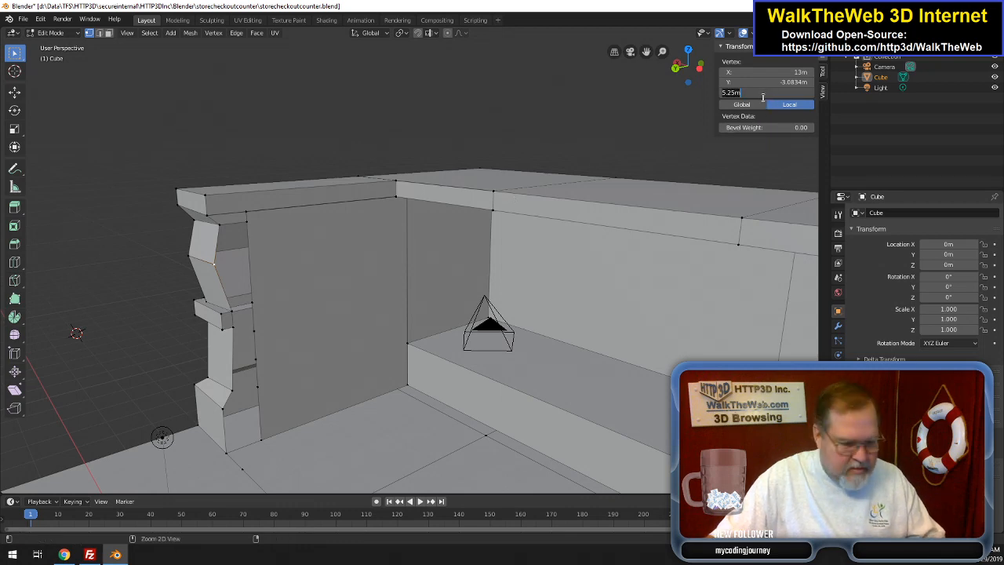
{"action": "key", "text": "Return"}
{"action": "left_click", "coordinate": [253, 301]}
{"action": "left_click", "coordinate": [763, 93]}
{"action": "key", "text": "ctrl+v"}
{"action": "key", "text": "Return"}
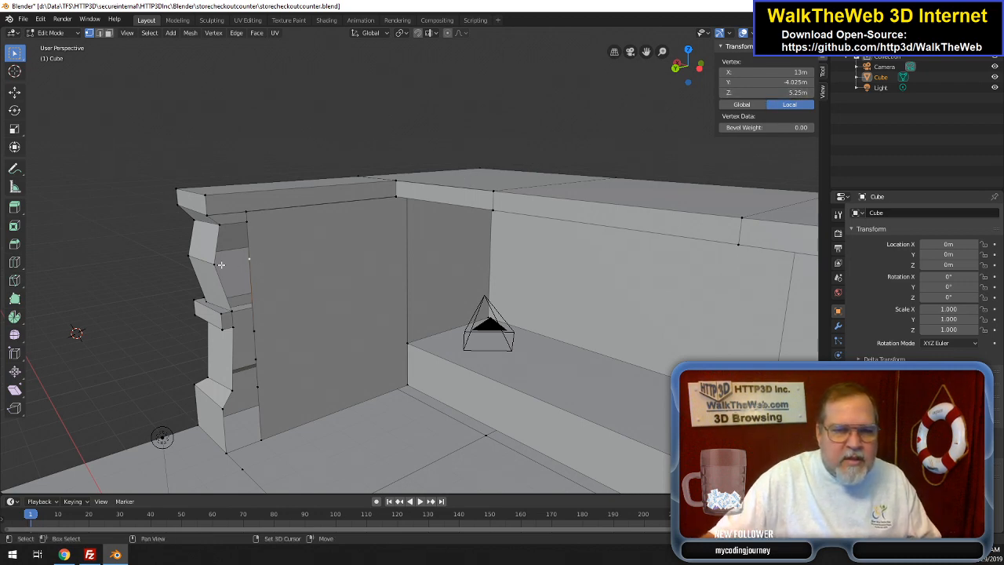
{"action": "left_click", "coordinate": [248, 222], "text": "shift"}
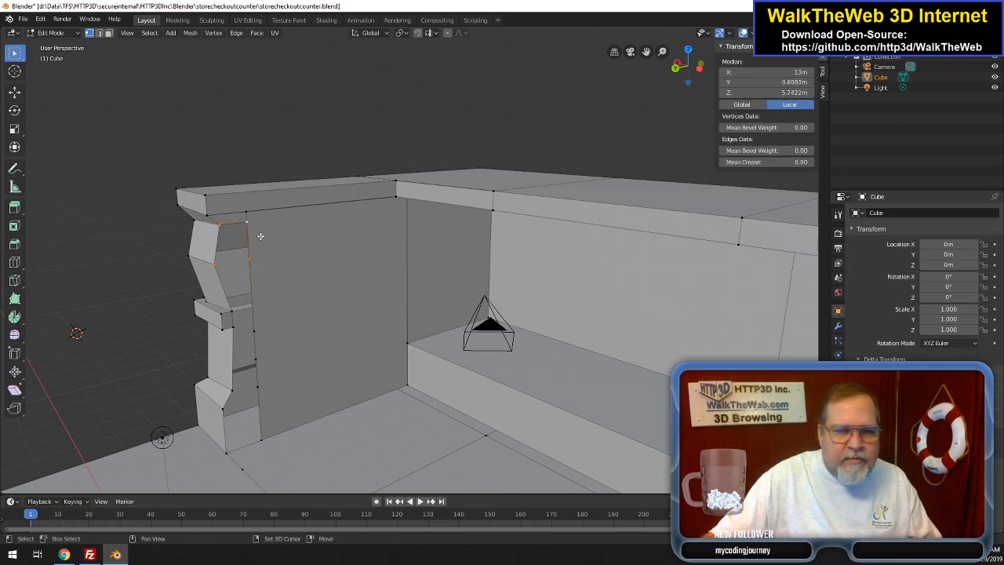
{"action": "key", "text": "f"}
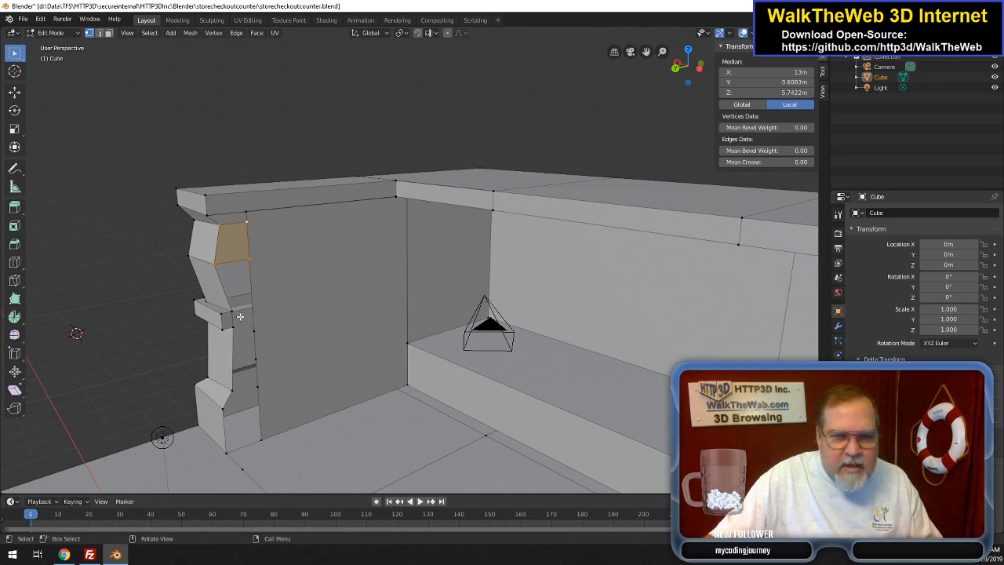
- Set the next lower edge vertex's Z to 3.9375 m, matching the profile vertex at the top of the middle ledge
{"action": "left_click", "coordinate": [230, 310]}
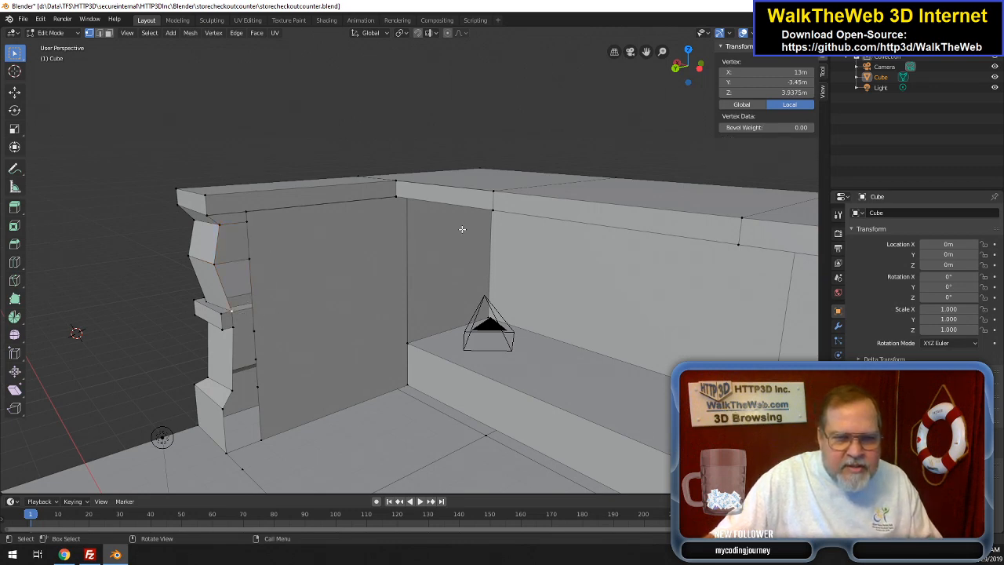
{"action": "left_click", "coordinate": [747, 92]}
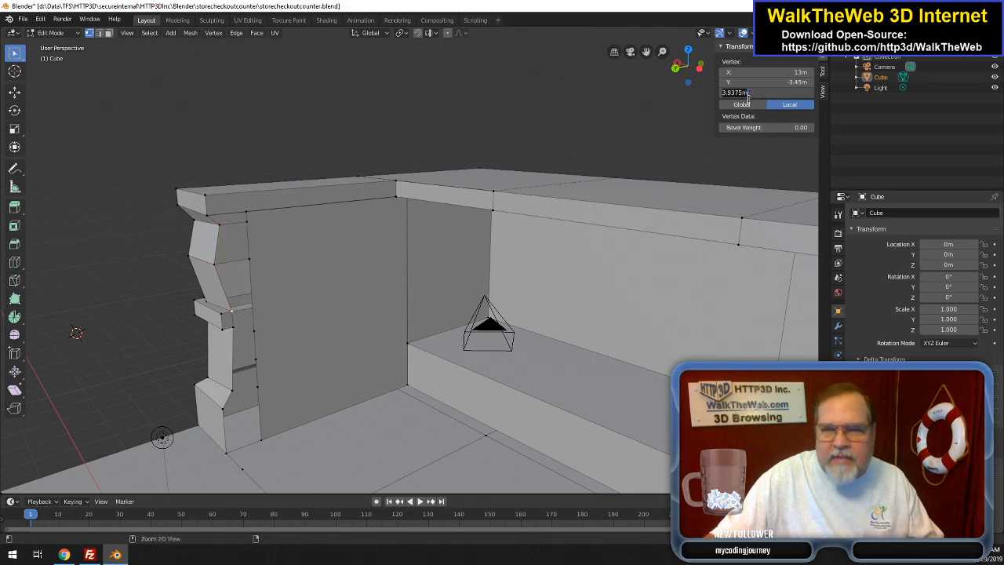
{"action": "key", "text": "Return"}
{"action": "left_click", "coordinate": [263, 331]}
{"action": "left_click", "coordinate": [765, 93]}
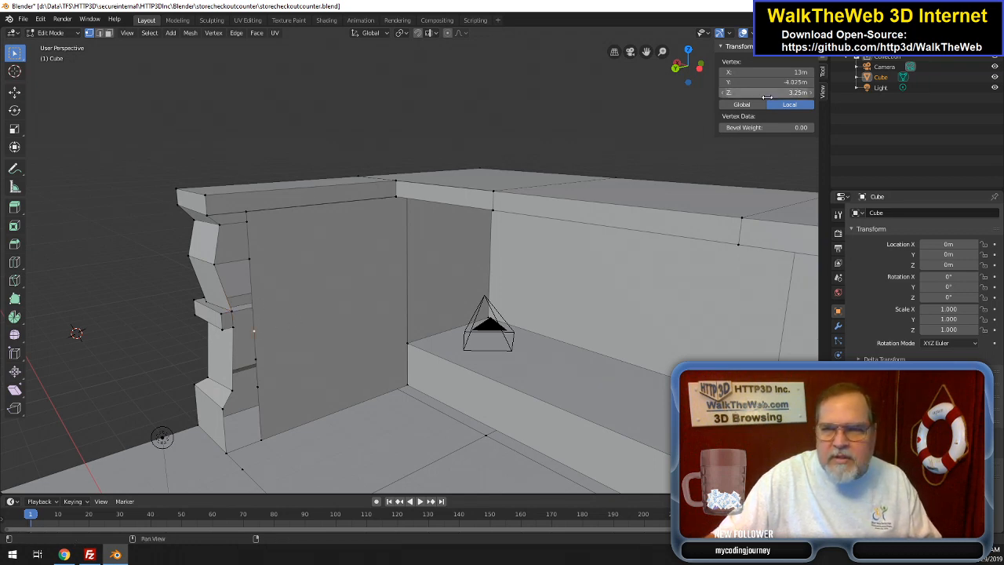
{"action": "type", "text": "3.9375"}
{"action": "key", "text": "Return"}
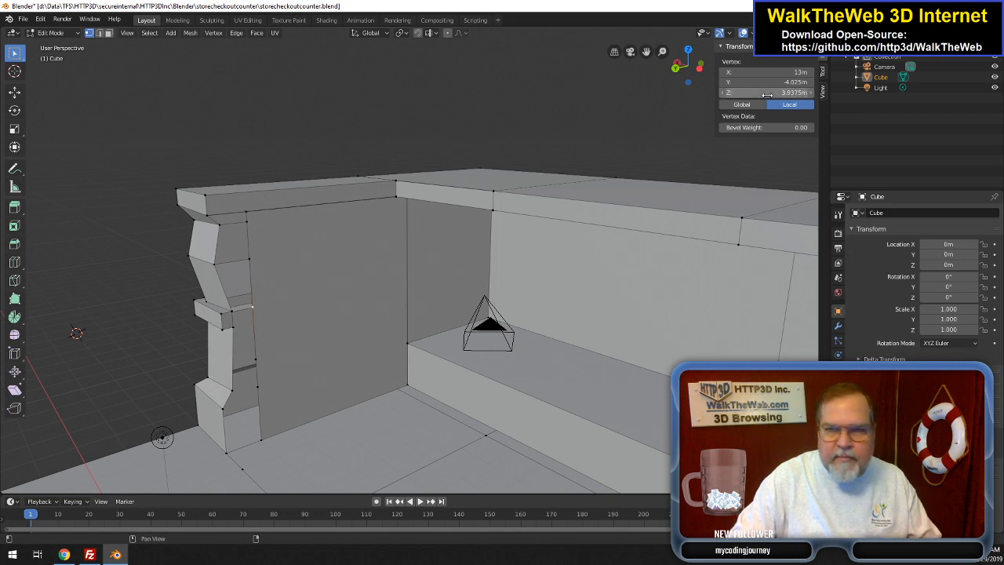
- Fill the slanted side face between the 5.25 m vertices and the top of the middle ledge
{"action": "left_click", "coordinate": [219, 313], "text": "shift"}
{"action": "left_click", "coordinate": [225, 313], "text": "shift"}
{"action": "left_click", "coordinate": [216, 261], "text": "shift"}
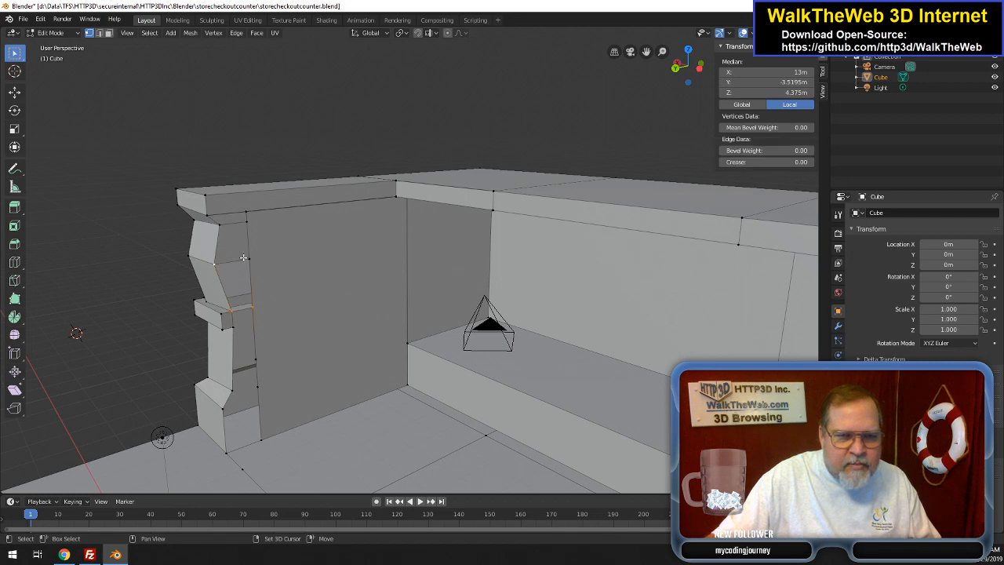
{"action": "left_click", "coordinate": [259, 264], "text": "shift"}
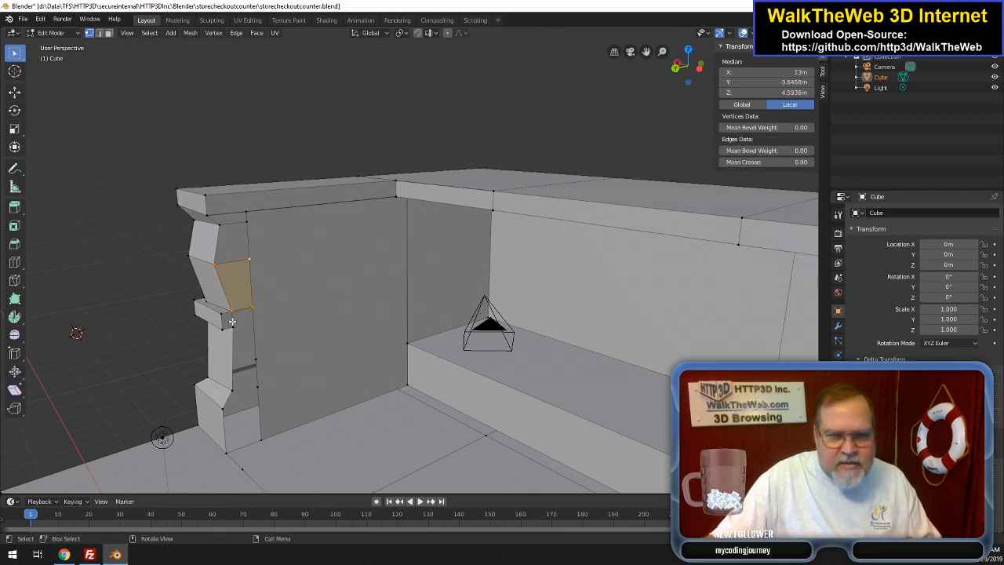
- Set the edge vertex below the ledge's Z to 3.5 m, matching the profile vertex under the middle ledge
{"action": "left_click", "coordinate": [247, 323]}
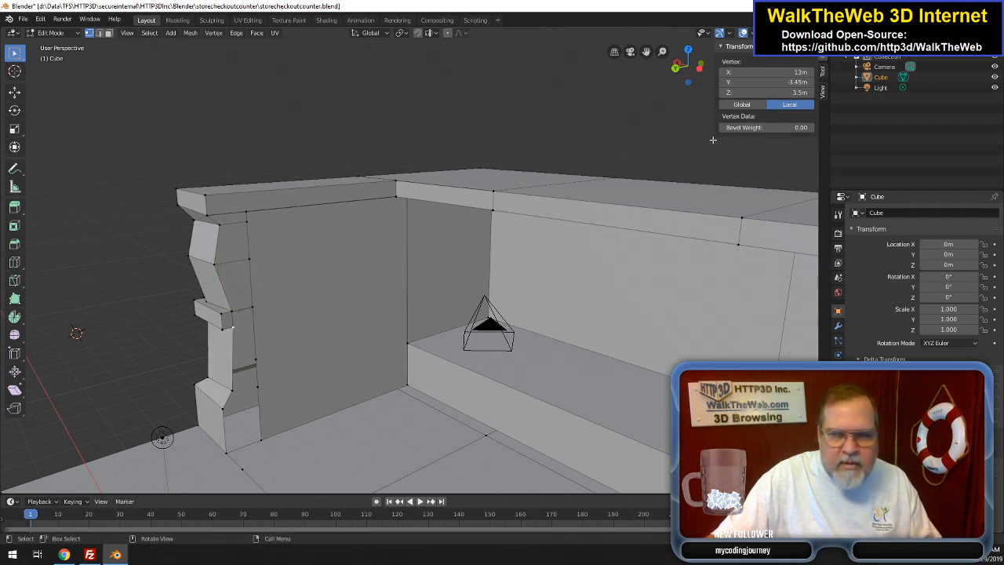
{"action": "left_click", "coordinate": [766, 93]}
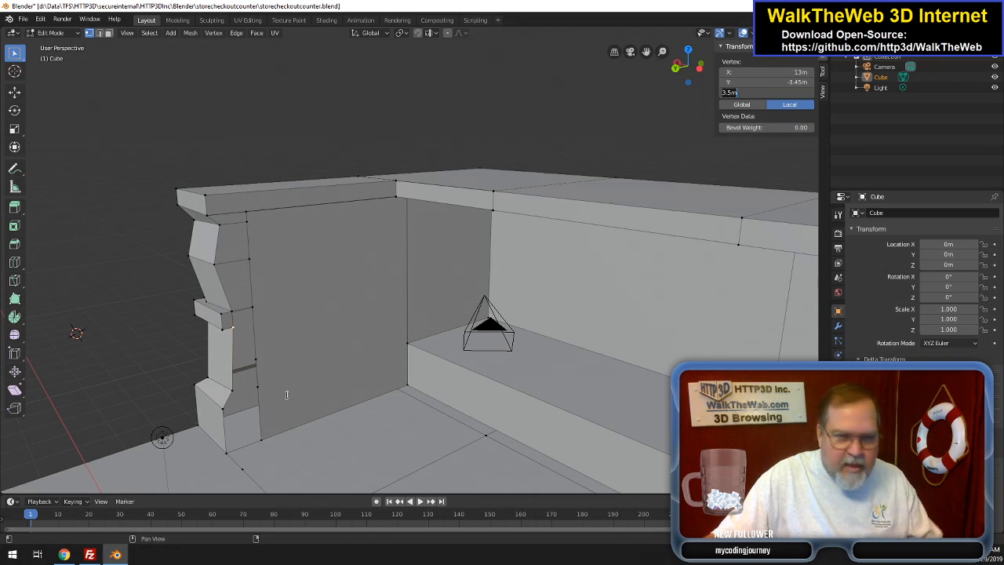
{"action": "left_click", "coordinate": [258, 360]}
{"action": "left_click", "coordinate": [258, 360]}
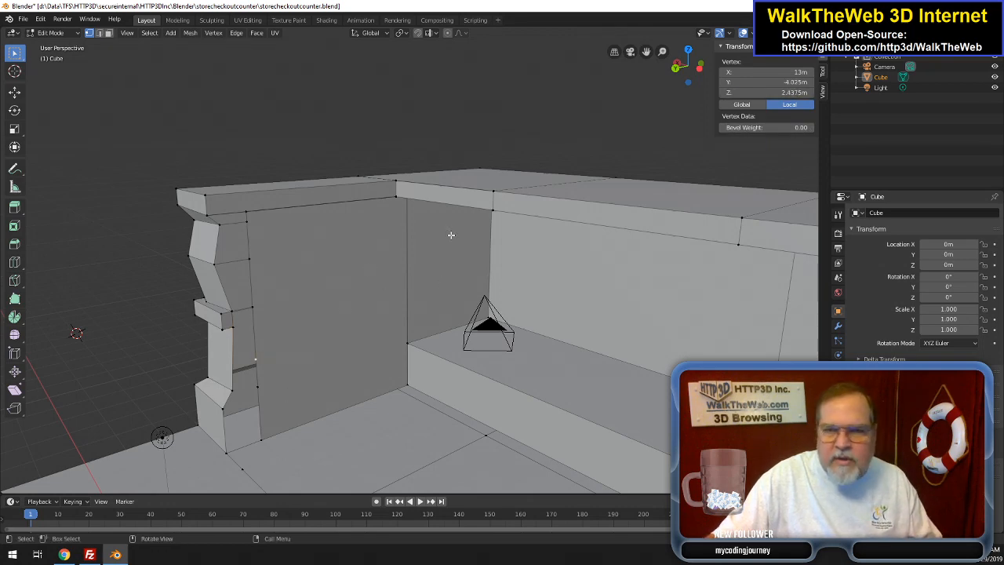
{"action": "left_click", "coordinate": [762, 92]}
{"action": "type", "text": "3.5m"}
{"action": "key", "text": "Return"}
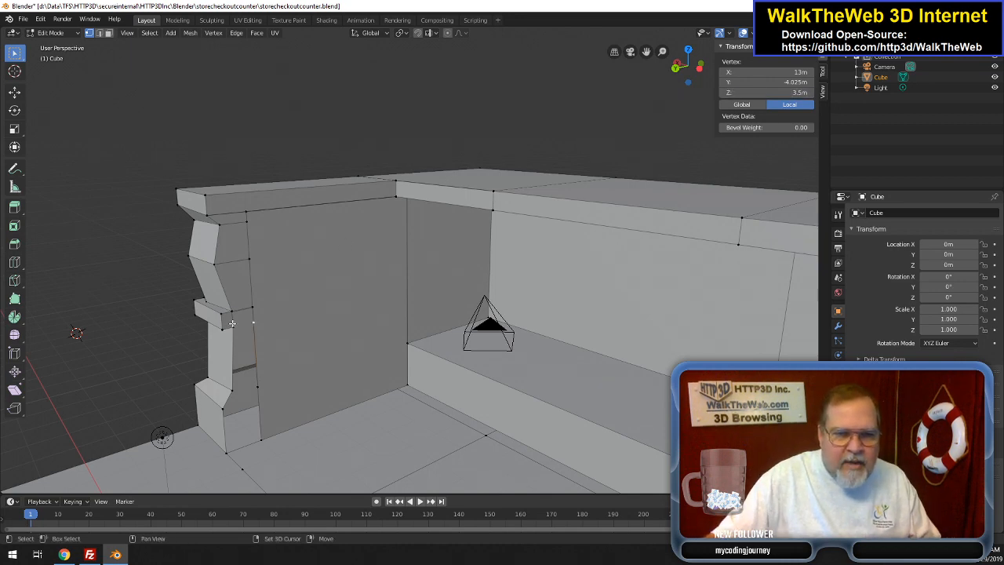
- Fill the side face of the middle ledge from its outer profile vertices to the vertical edge
{"action": "left_click", "coordinate": [260, 311], "text": "shift"}
{"action": "left_click", "coordinate": [252, 307], "text": "shift"}
{"action": "key", "text": "f"}
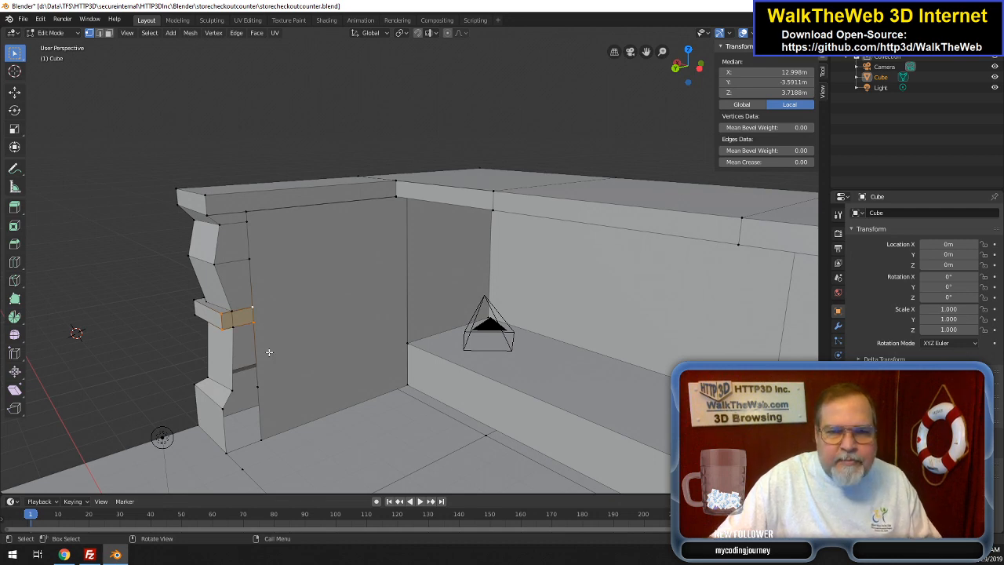
- Set the lowest subdivided edge vertex's Z to 1.75 m, matching the profile vertex at the top of the base
{"action": "left_click", "coordinate": [233, 387]}
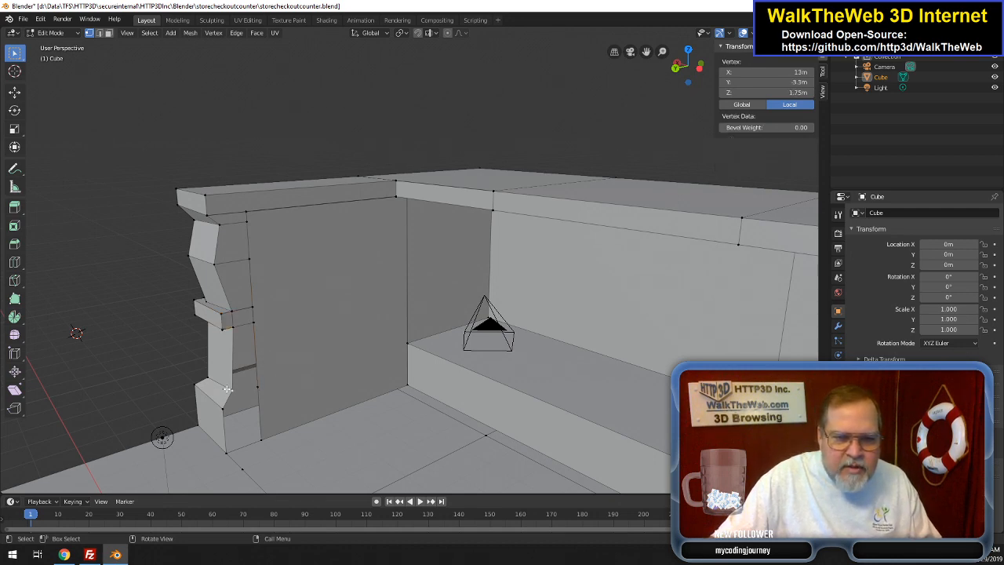
{"action": "left_click", "coordinate": [266, 384]}
{"action": "left_click", "coordinate": [226, 388]}
{"action": "left_click", "coordinate": [782, 93]}
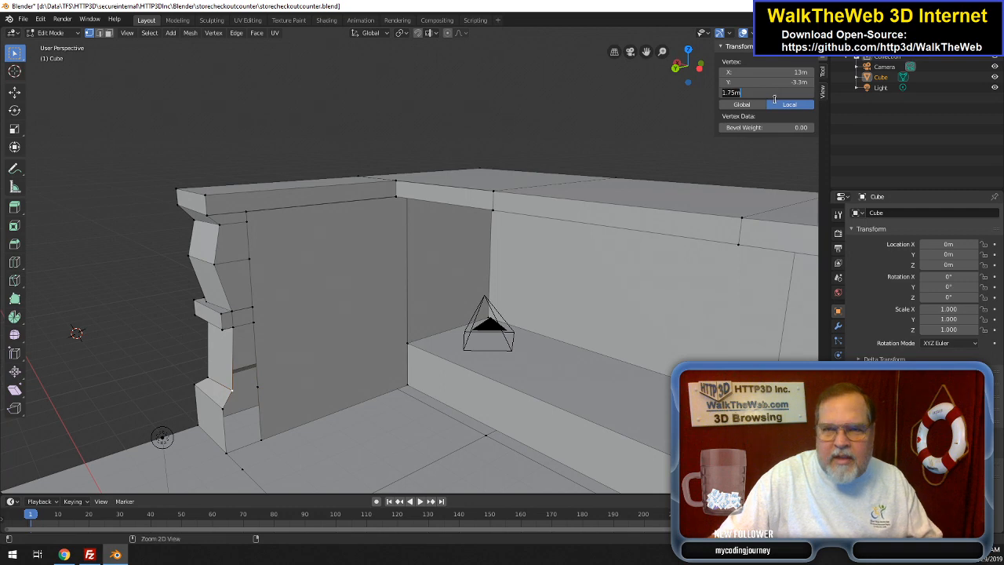
{"action": "left_click", "coordinate": [266, 382]}
{"action": "left_click", "coordinate": [262, 385]}
{"action": "left_click", "coordinate": [761, 93]}
{"action": "type", "text": "1.75m"}
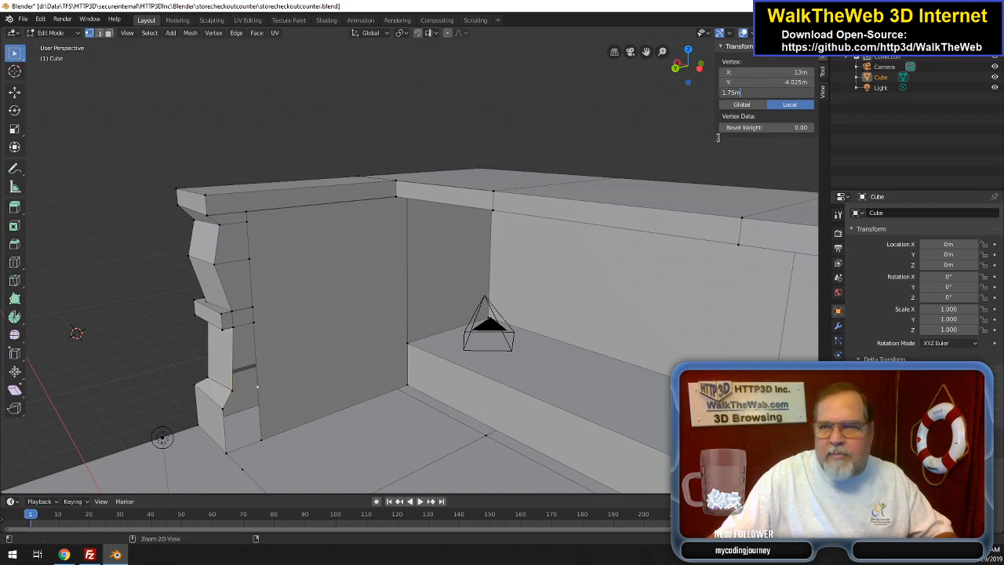
{"action": "key", "text": "Return"}
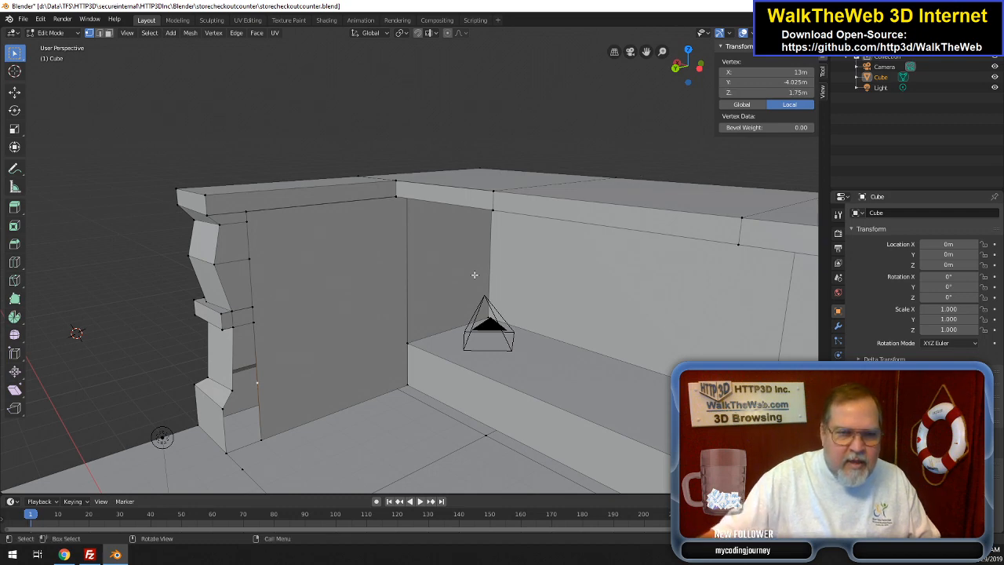
- Fill the side face between the underside of the middle ledge and the 1.75 m vertices at the top of the base
{"action": "left_click", "coordinate": [232, 389], "text": "shift"}
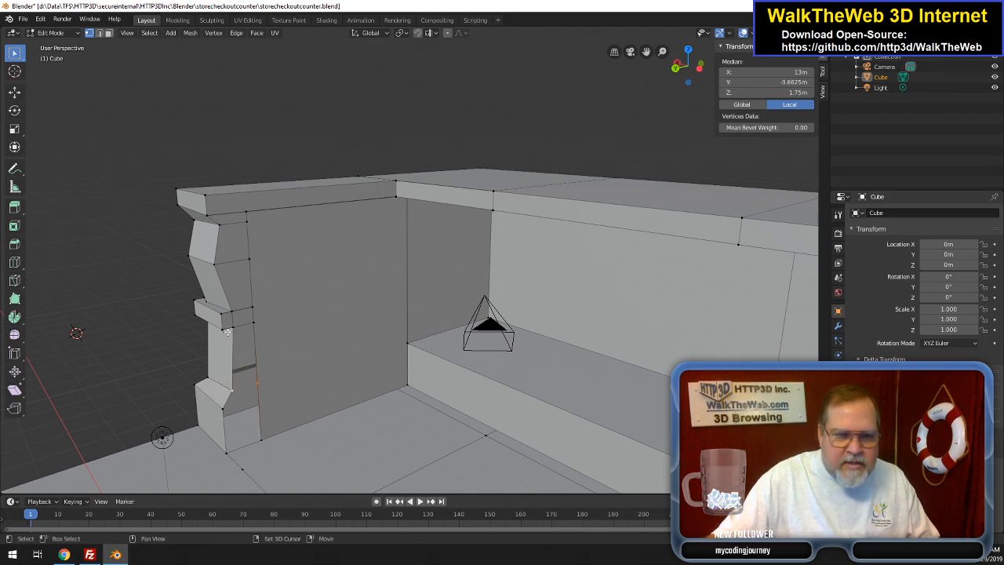
{"action": "left_click", "coordinate": [230, 328], "text": "shift"}
{"action": "left_click", "coordinate": [258, 322], "text": "shift"}
{"action": "key", "text": "f"}
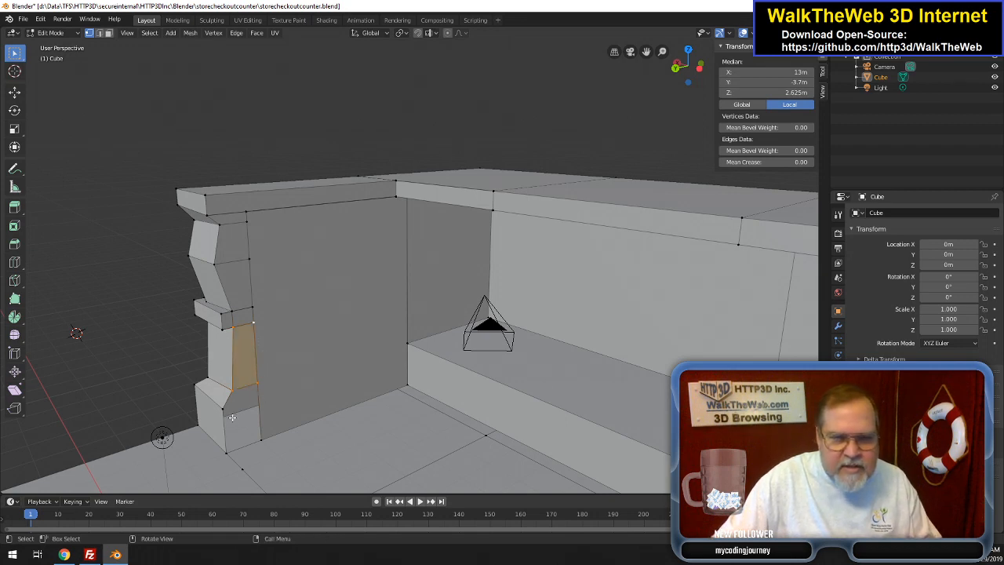
- Subdivide the lowest segment of the short wing's vertical edge, between the 1.75 m vertex and the floor
{"action": "left_click", "coordinate": [221, 414]}
{"action": "left_click", "coordinate": [260, 420]}
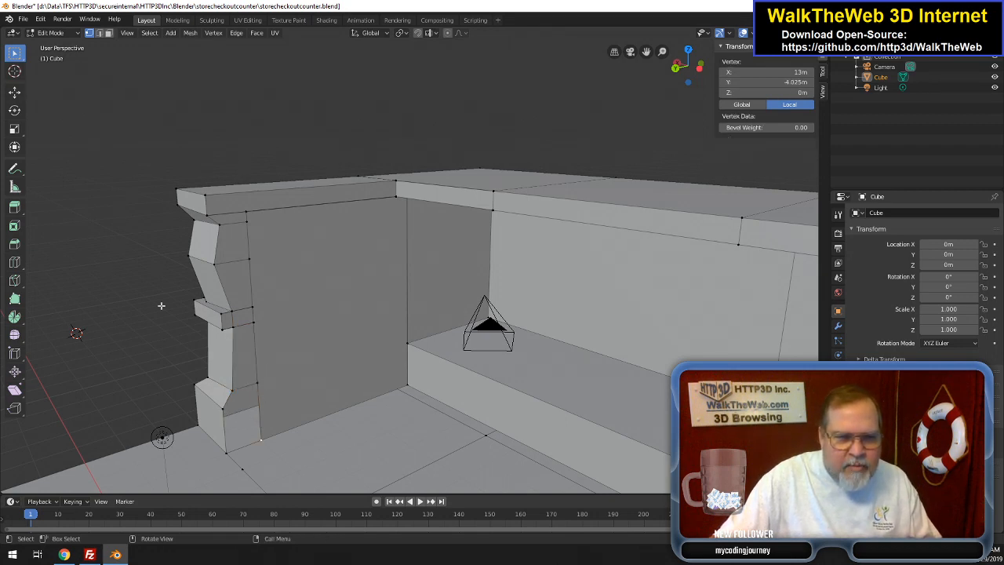
{"action": "left_click", "coordinate": [98, 32]}
{"action": "left_click", "coordinate": [262, 425]}
{"action": "right_click", "coordinate": [262, 427]}
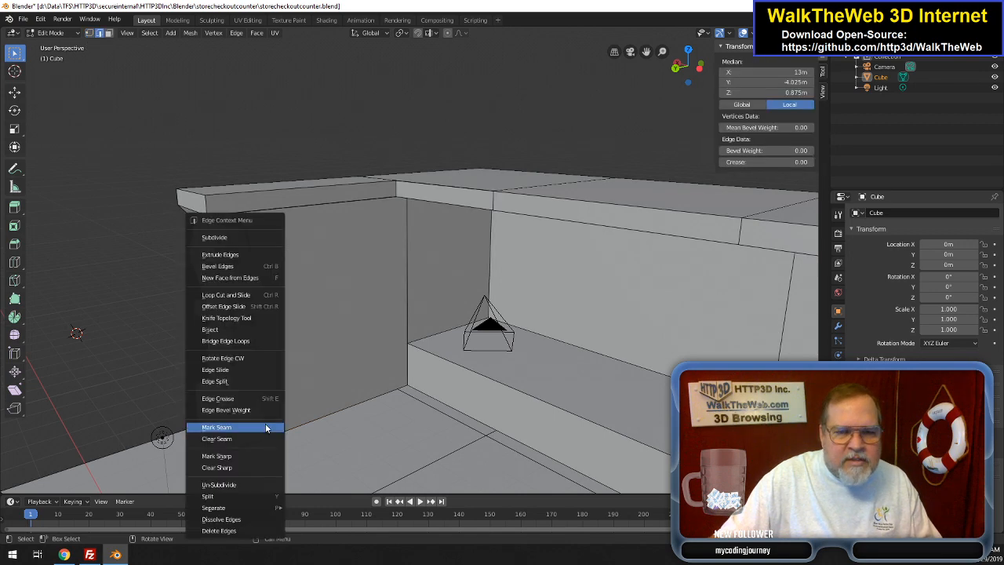
{"action": "left_click", "coordinate": [241, 238]}
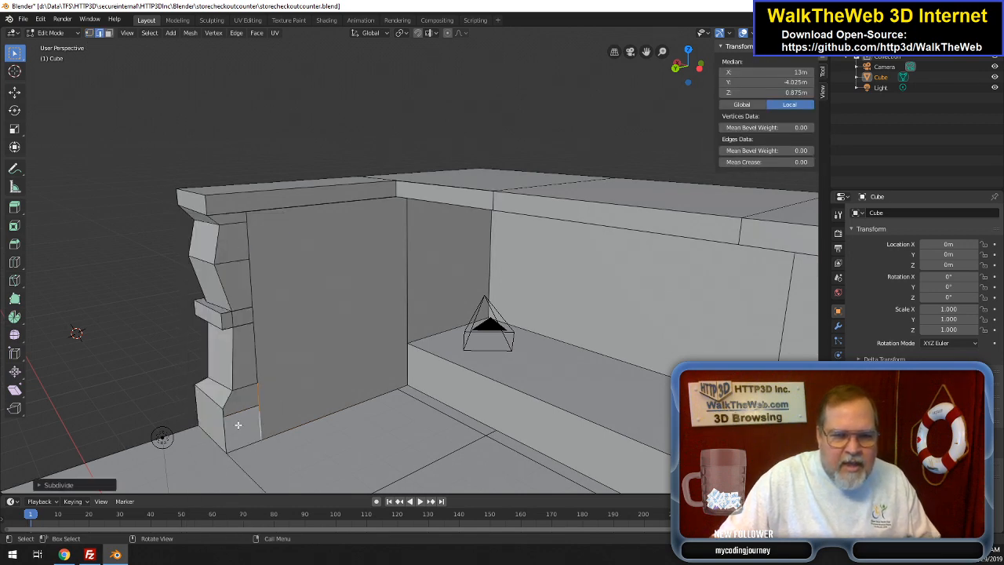
- Set the new lowest edge vertex's Z to 1.3125 m, matching the profile vertex at the base's outer corner
{"action": "left_click", "coordinate": [89, 32]}
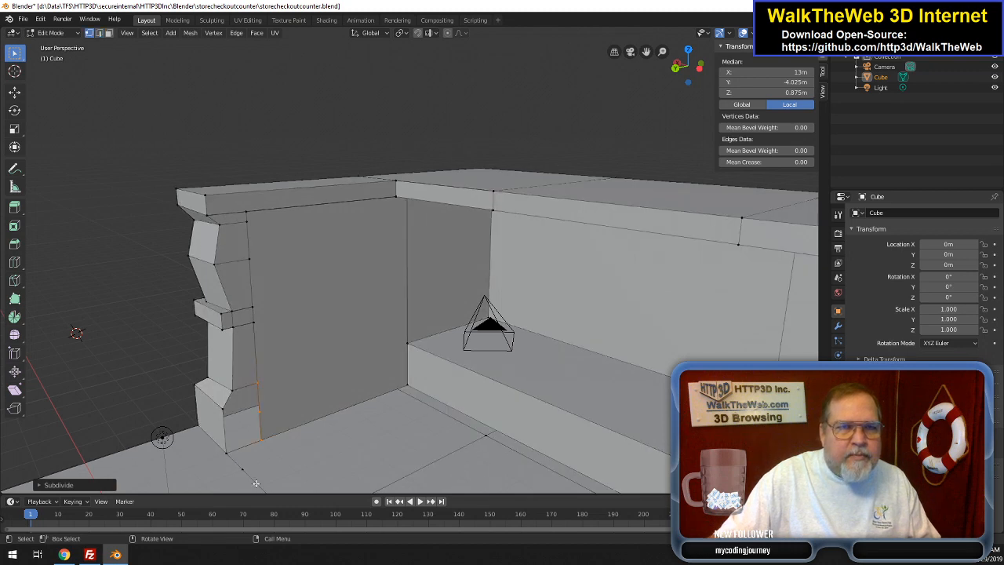
{"action": "left_click", "coordinate": [261, 410]}
{"action": "left_click", "coordinate": [219, 411]}
{"action": "left_click", "coordinate": [776, 93]}
{"action": "key", "text": "ctrl+c"}
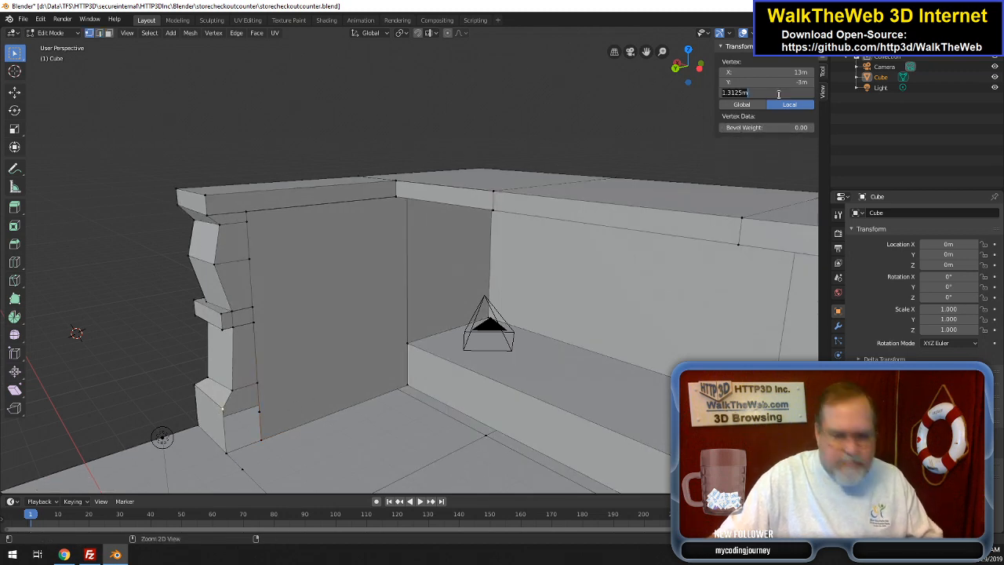
{"action": "type", "text": "0.875"}
{"action": "key", "text": "Return"}
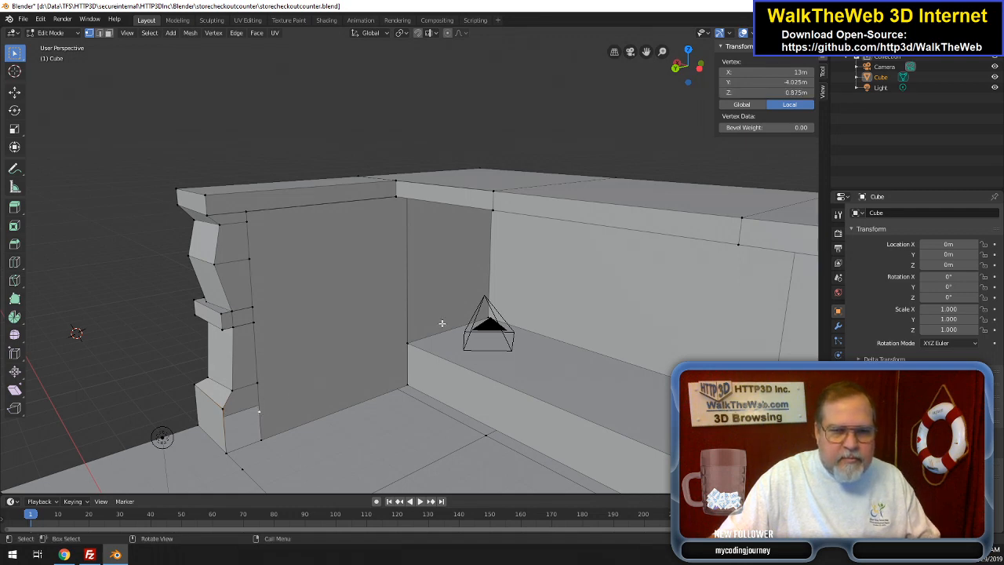
{"action": "left_click", "coordinate": [777, 93]}
{"action": "key", "text": "ctrl+v"}
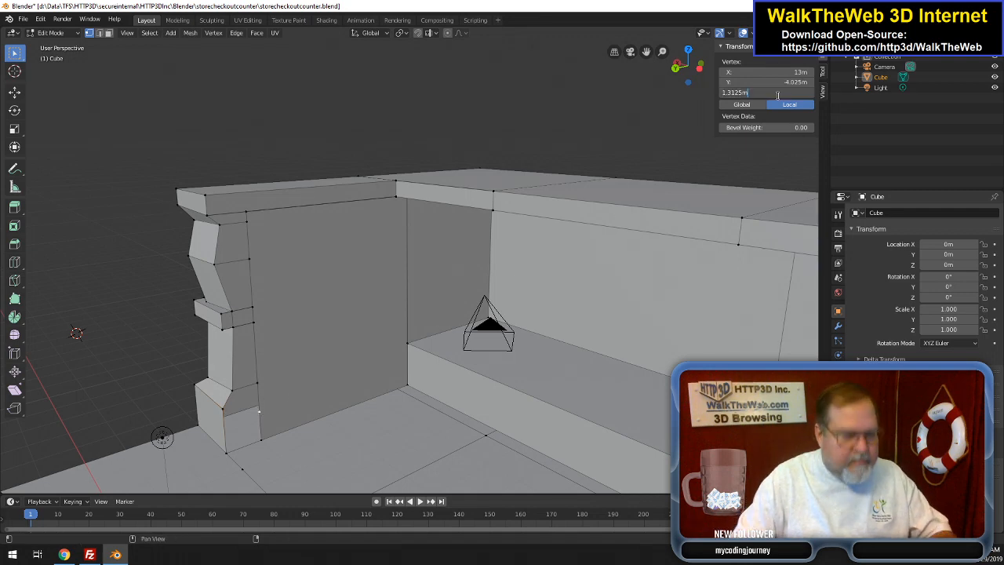
{"action": "key", "text": "Return"}
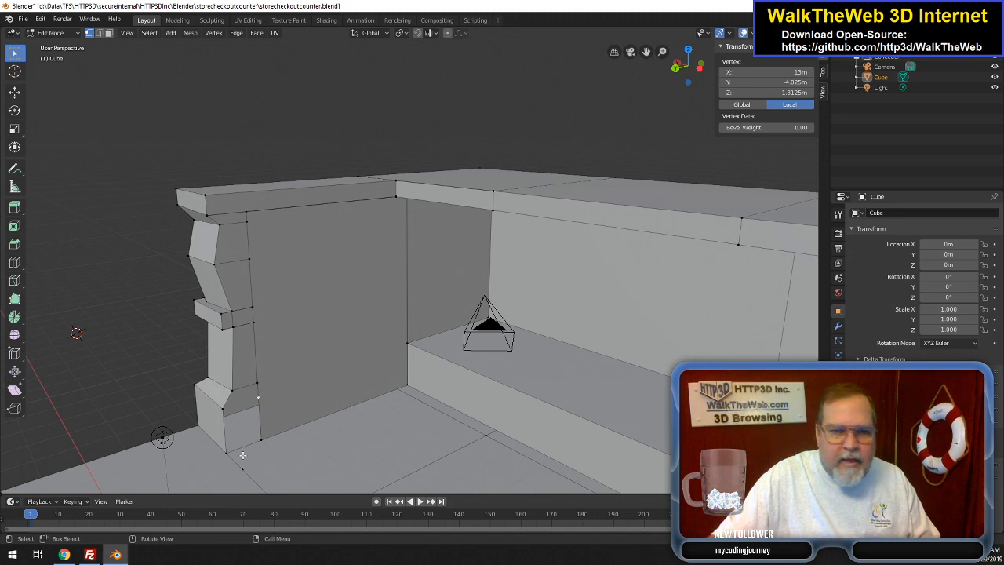
- Fill the slanted side face of the base between the 1.3125 m and 1.75 m vertices
{"action": "left_click", "coordinate": [230, 402], "text": "shift"}
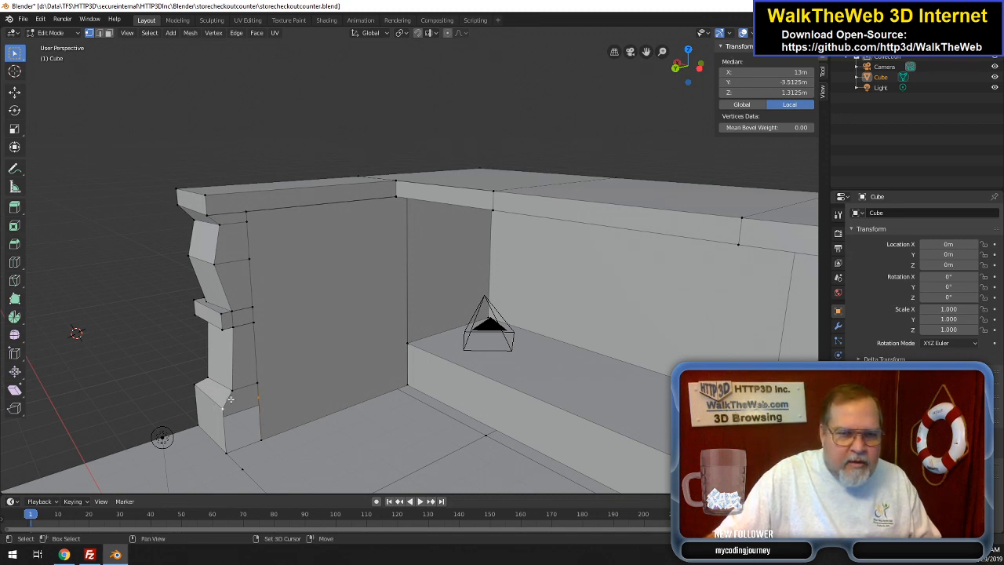
{"action": "left_click", "coordinate": [232, 387], "text": "shift"}
{"action": "left_click", "coordinate": [265, 383], "text": "shift"}
{"action": "key", "text": "f"}
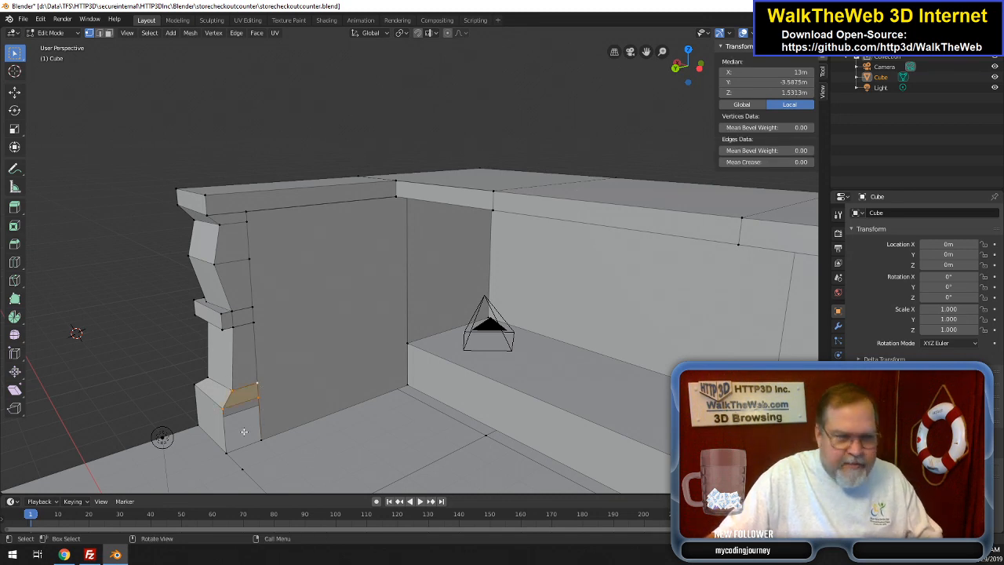
- Fill the bottom side face of the base from the 1.3125 m vertices down to the floor vertices
{"action": "left_click", "coordinate": [221, 411]}
{"action": "left_click", "coordinate": [262, 403], "text": "shift"}
{"action": "left_click", "coordinate": [265, 436], "text": "shift"}
{"action": "left_click", "coordinate": [227, 452], "text": "shift"}
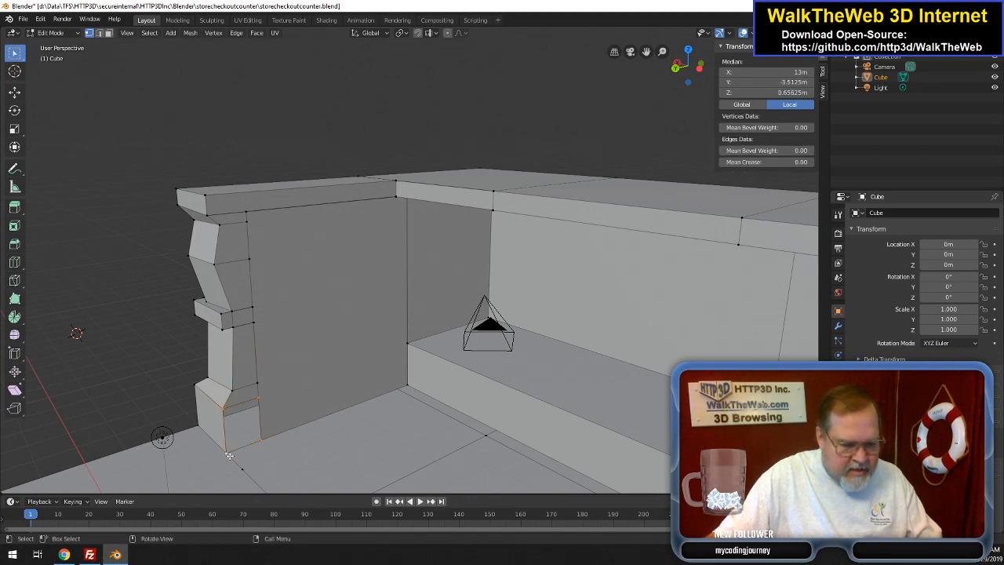
{"action": "key", "text": "f"}
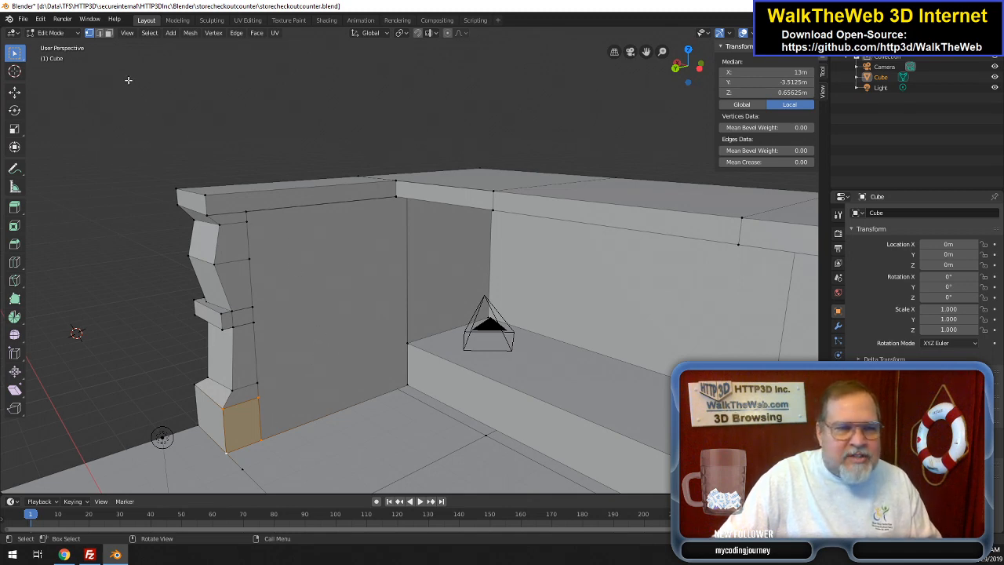
- Delete only the face of the short wing's large inner panel, keeping its edges and vertices
{"action": "left_click", "coordinate": [109, 33]}
{"action": "left_click", "coordinate": [321, 291]}
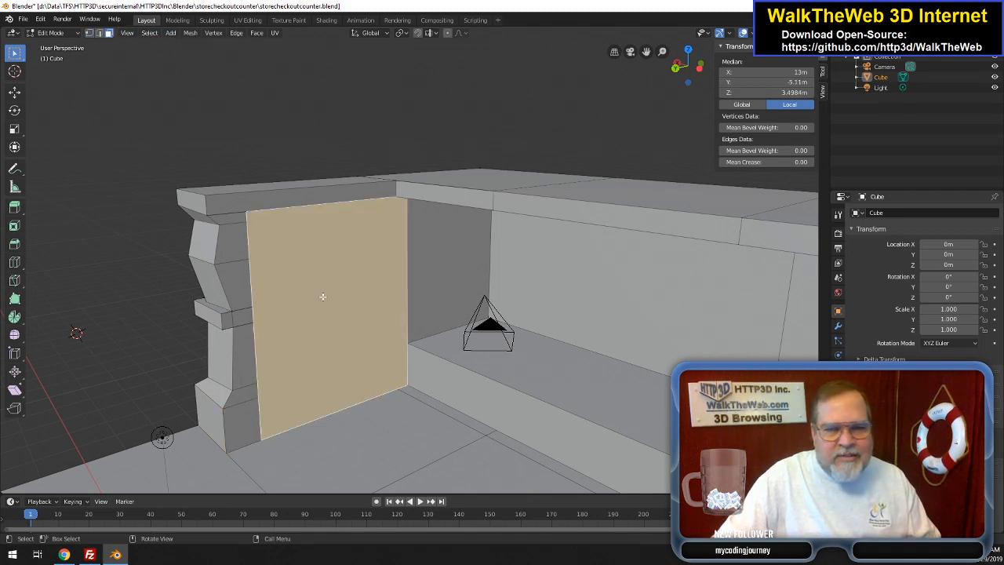
{"action": "key", "text": "x"}
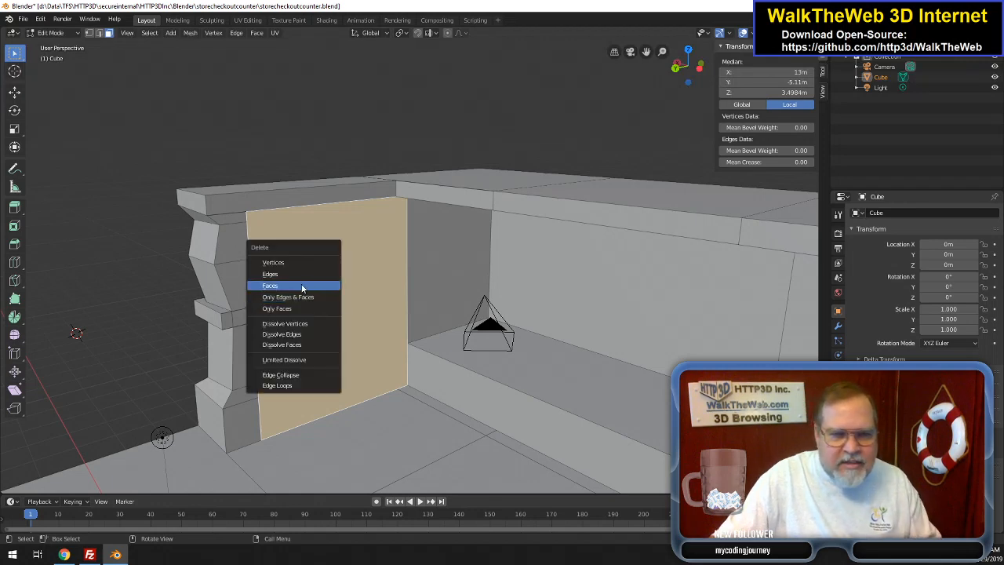
{"action": "left_click", "coordinate": [292, 309]}
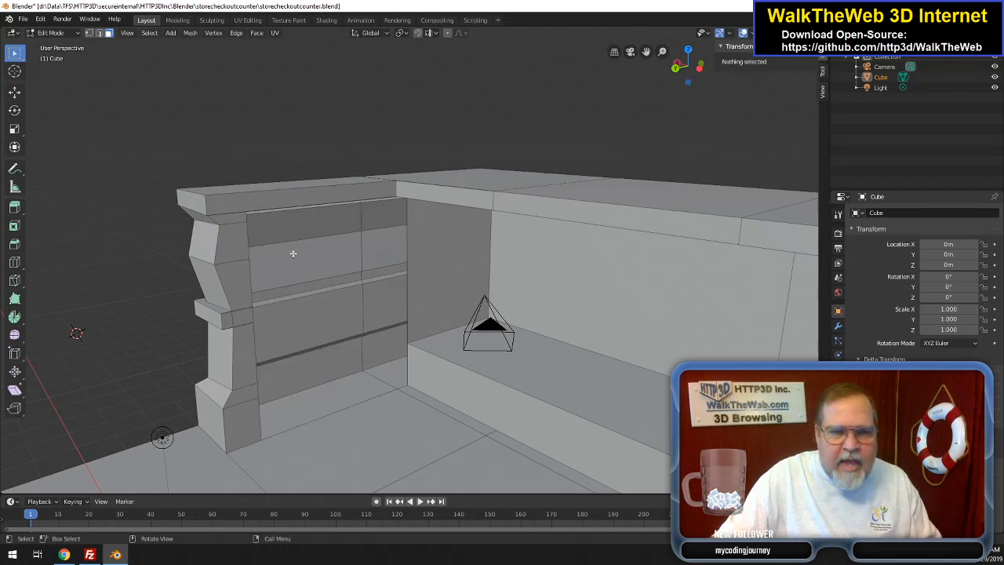
- Fill a clean inner panel face on the short wing from its two floor corners and two upper corners
{"action": "left_click", "coordinate": [88, 34]}
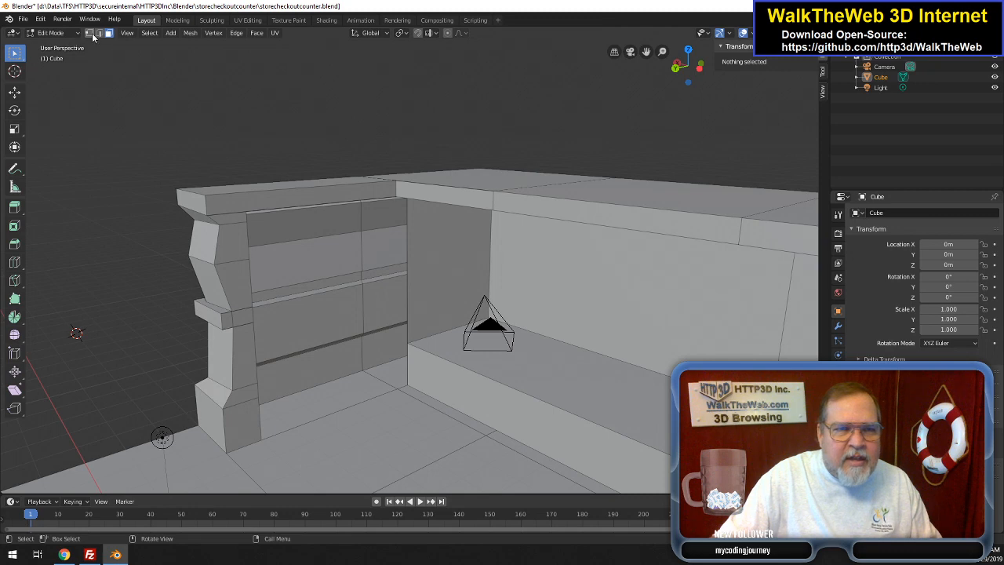
{"action": "left_click", "coordinate": [261, 441]}
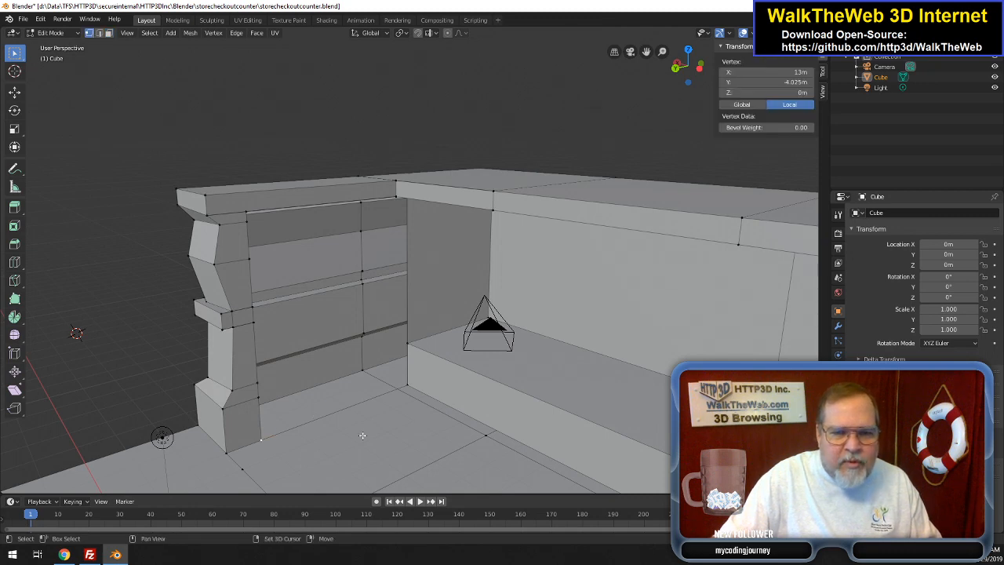
{"action": "left_click", "coordinate": [409, 386], "text": "shift"}
{"action": "left_click", "coordinate": [245, 209], "text": "shift"}
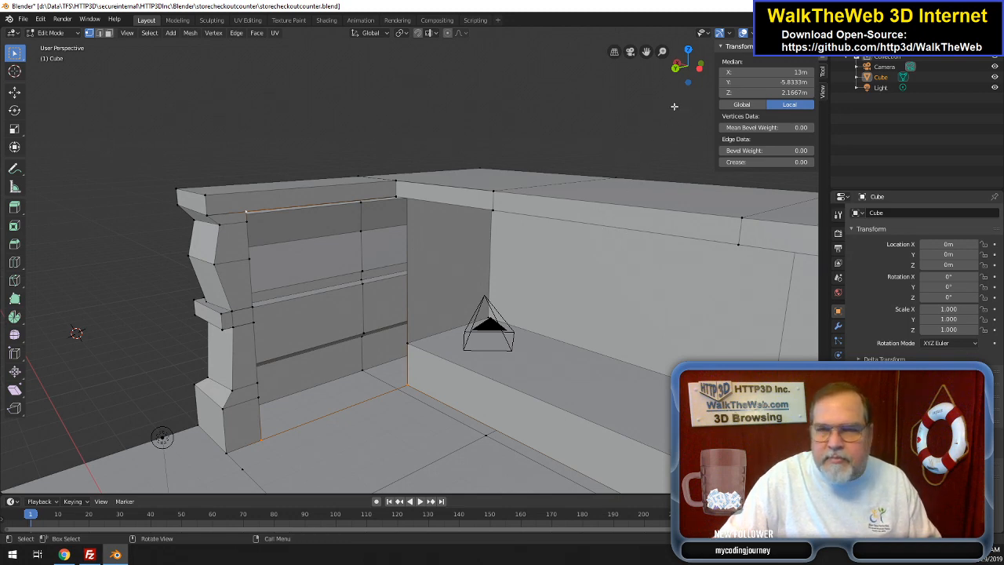
{"action": "left_click_drag", "start_coordinate": [691, 79], "coordinate": [674, 42]}
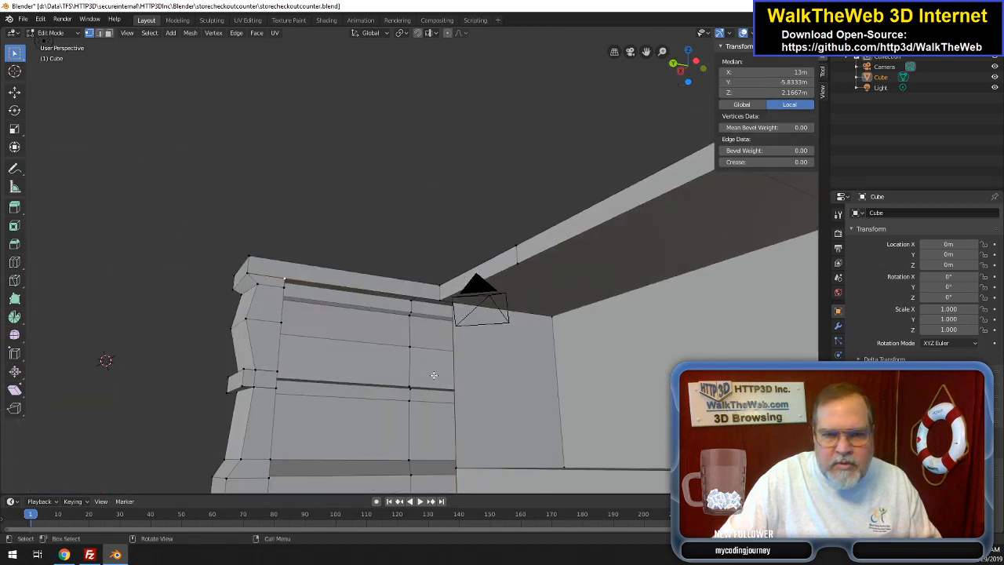
{"action": "left_click", "coordinate": [453, 306], "text": "shift"}
{"action": "key", "text": "f"}
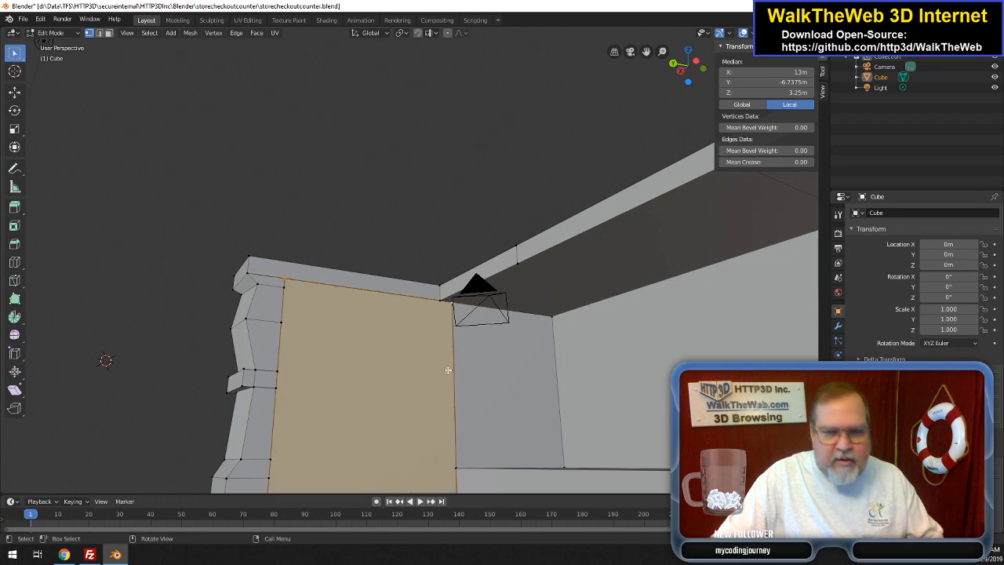
- Turn on the face normals overlay to show the direction of the counter's faces
{"action": "left_click_drag", "start_coordinate": [696, 77], "coordinate": [671, 69]}
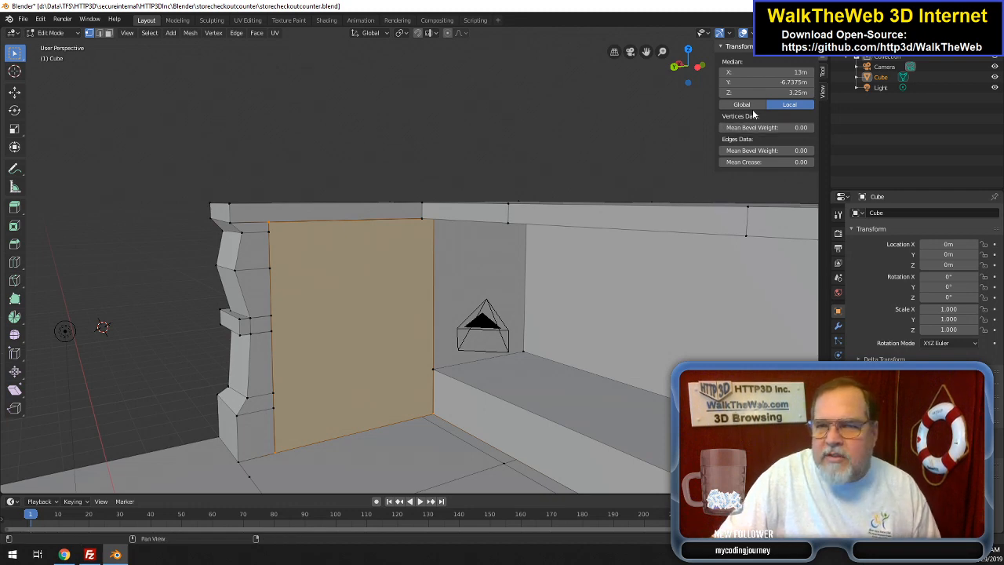
{"action": "left_click", "coordinate": [747, 34]}
{"action": "left_click", "coordinate": [743, 33]}
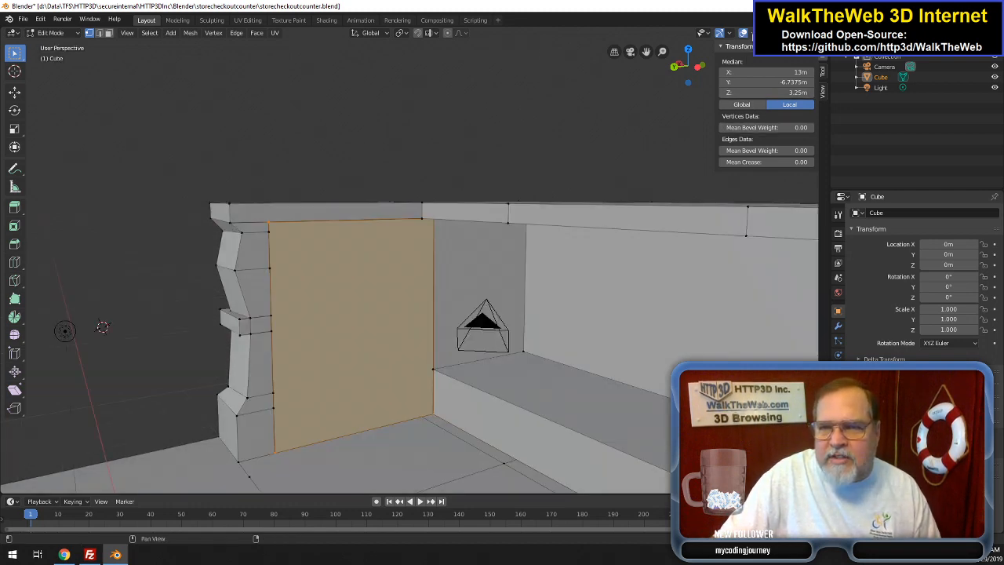
{"action": "left_click", "coordinate": [752, 33]}
{"action": "left_click", "coordinate": [712, 398]}
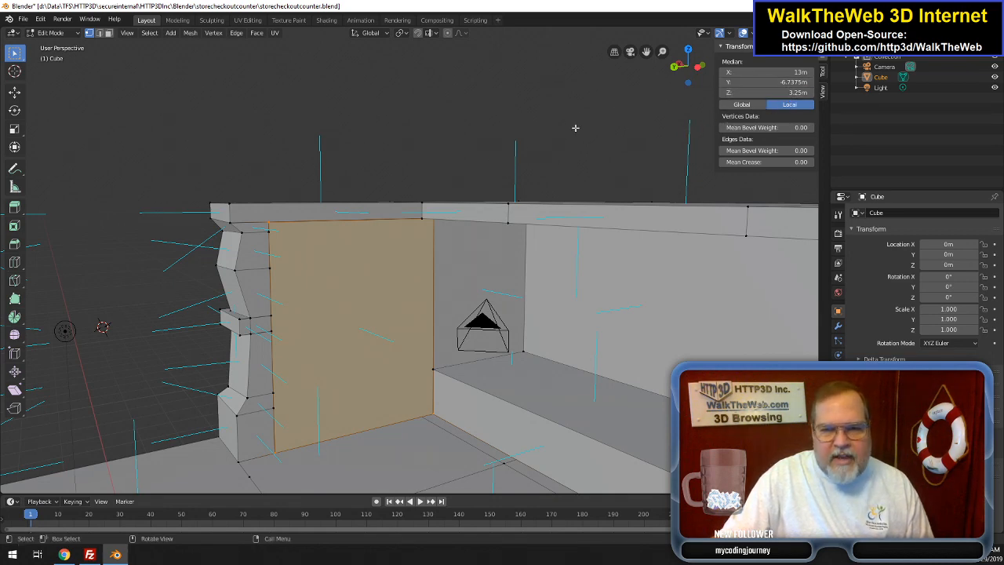
- Delete only the inner panel face above the low shelf on the opposite wing, keeping its edges and vertices
{"action": "left_click_drag", "start_coordinate": [694, 74], "coordinate": [631, 85]}
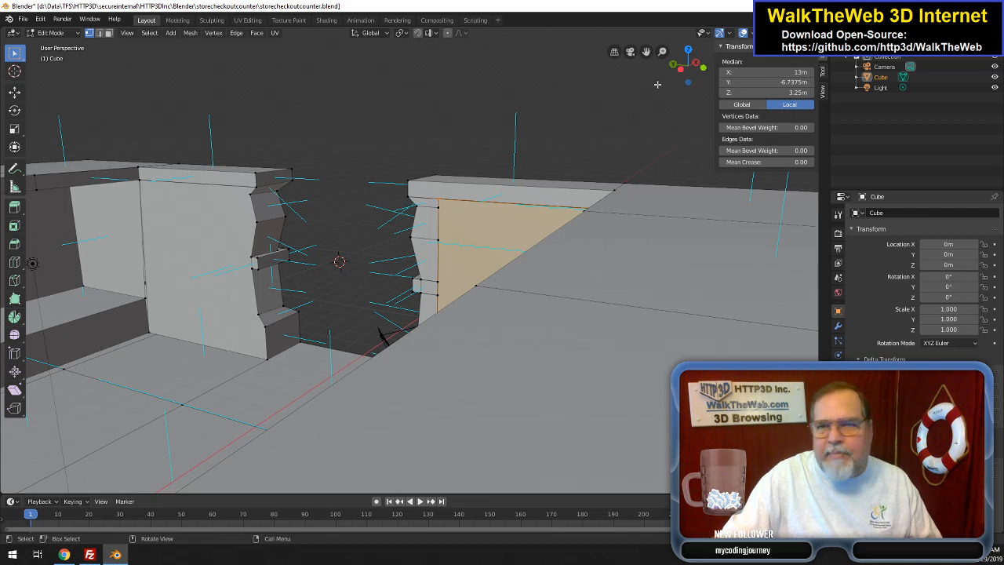
{"action": "left_click_drag", "start_coordinate": [646, 52], "coordinate": [965, 48]}
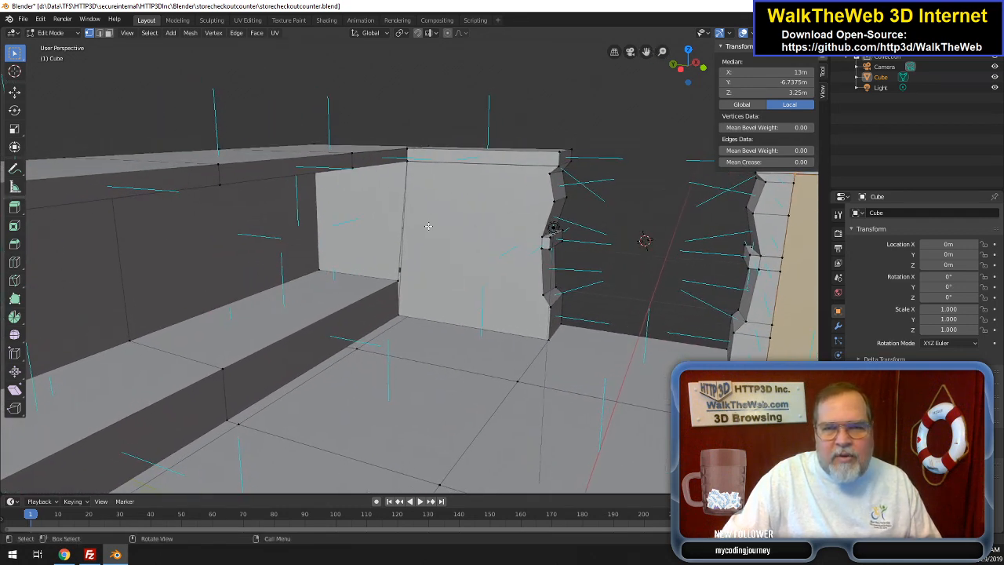
{"action": "scroll", "coordinate": [429, 203], "scroll_direction": "up", "scroll_amount": 1}
{"action": "scroll", "coordinate": [428, 203], "scroll_direction": "up", "scroll_amount": 2}
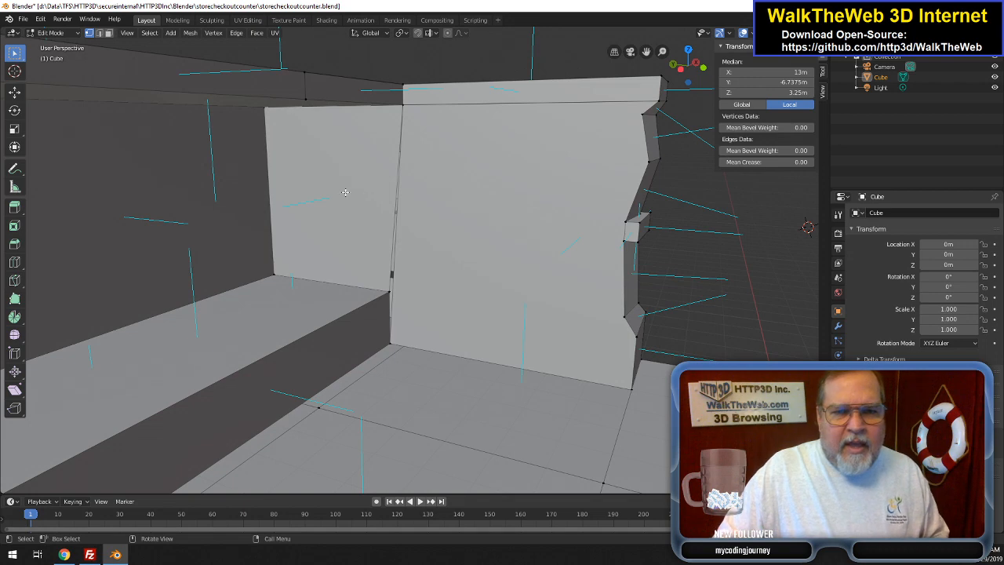
{"action": "left_click", "coordinate": [108, 32]}
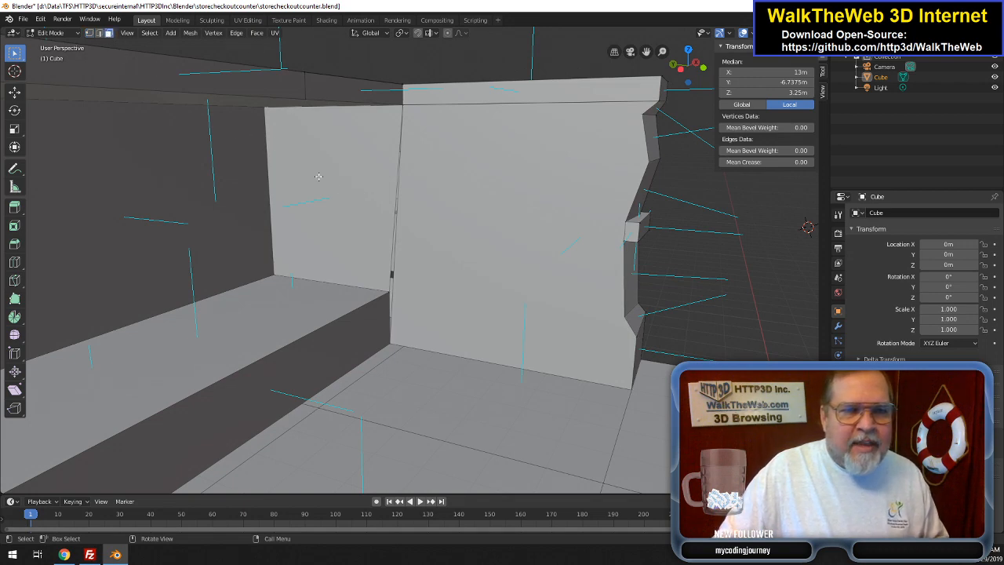
{"action": "left_click", "coordinate": [318, 176]}
{"action": "key", "text": "x"}
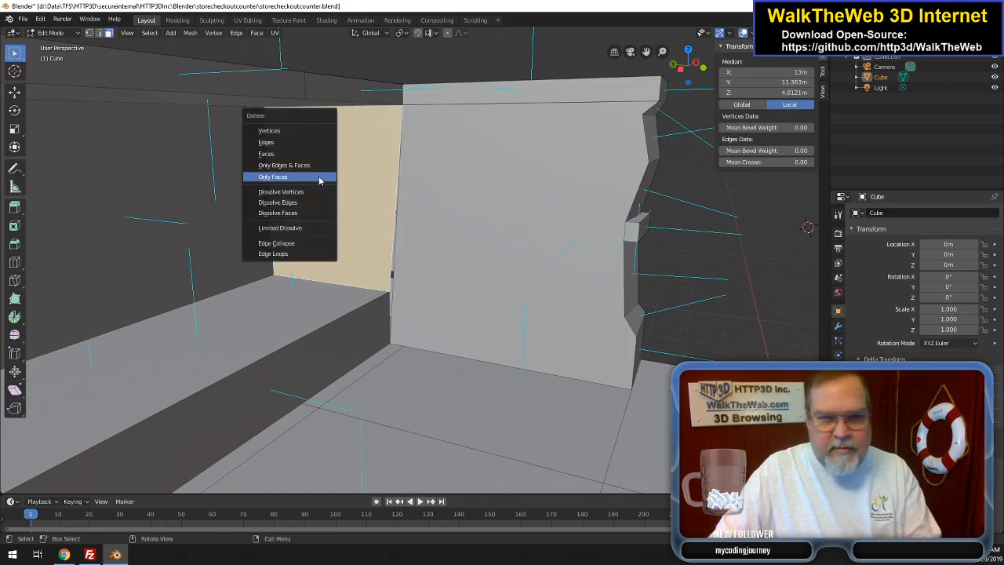
{"action": "left_click", "coordinate": [288, 179]}
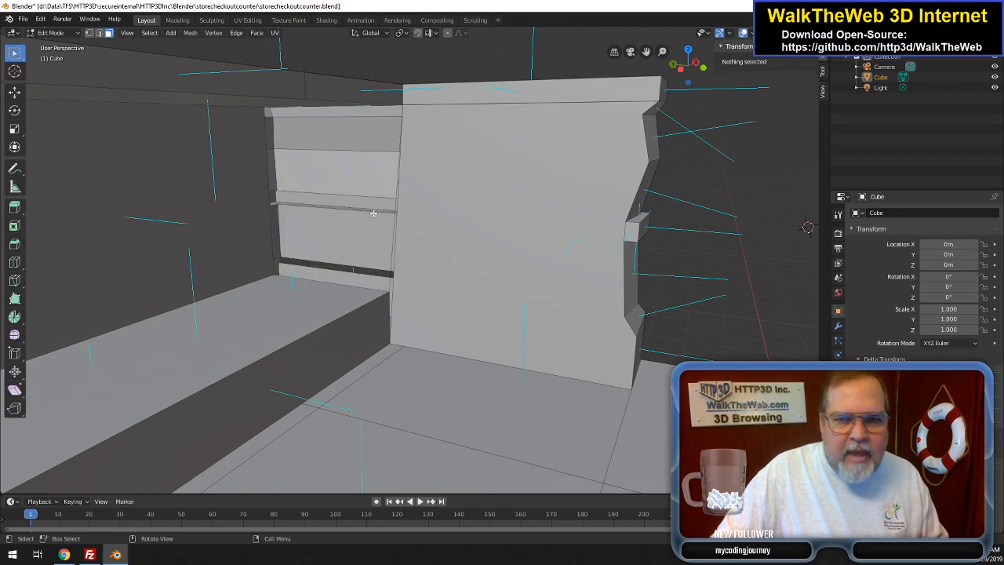
- Subdivide the vertical edge between the opened panel above the shelf and the opposite wing's end panel, and return to vertex selection
{"action": "left_click", "coordinate": [99, 32]}
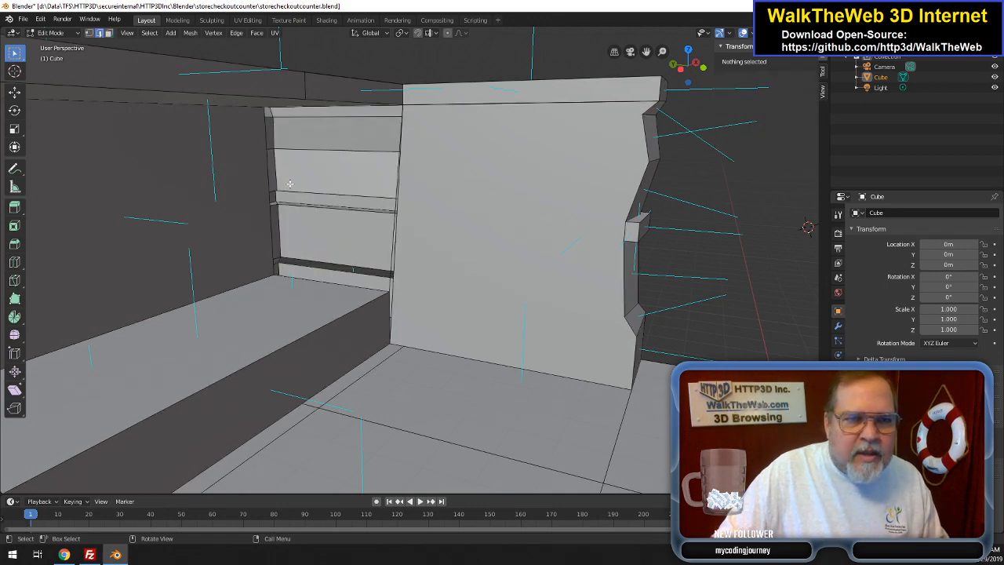
{"action": "left_click", "coordinate": [394, 190]}
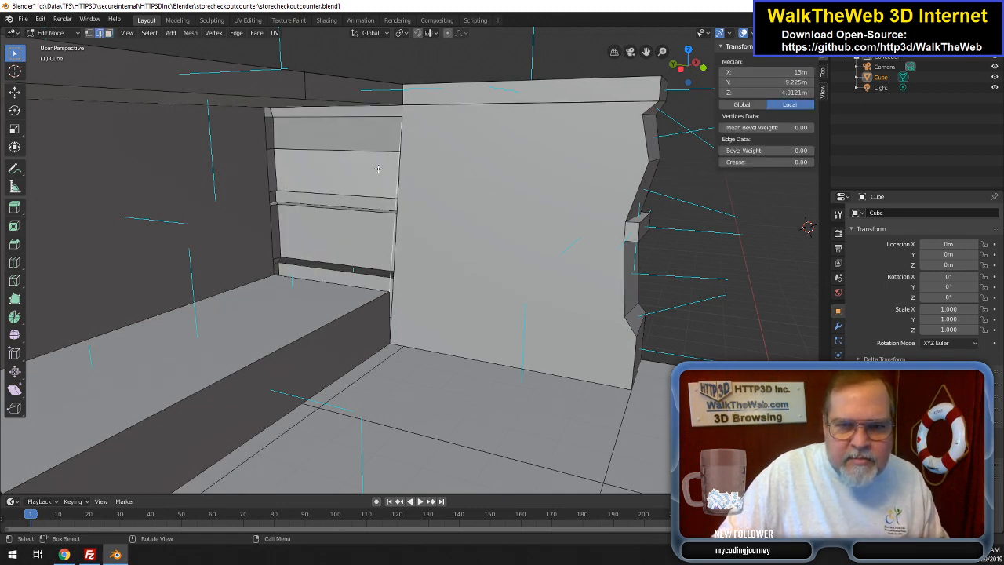
{"action": "right_click", "coordinate": [384, 184]}
{"action": "left_click", "coordinate": [384, 186]}
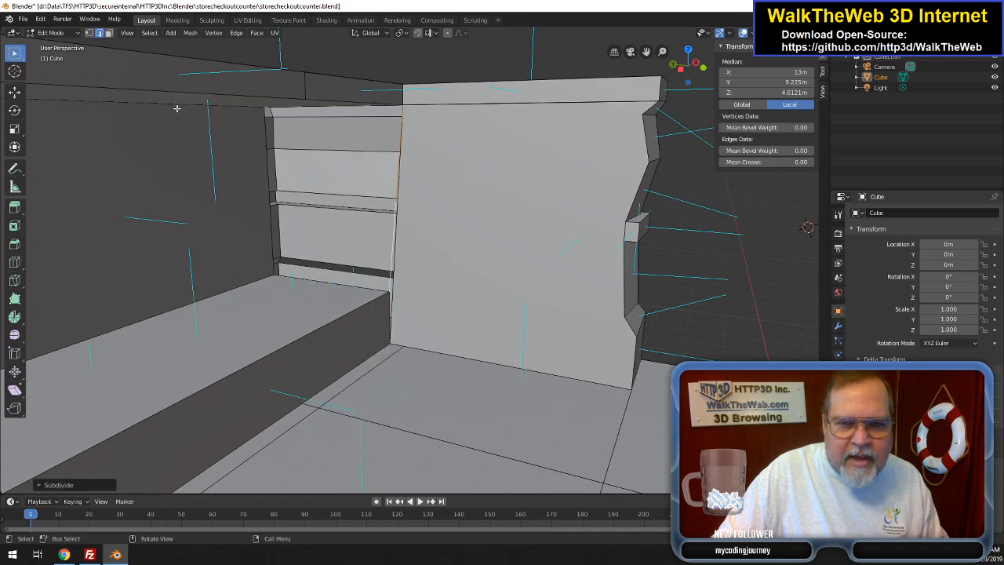
{"action": "left_click", "coordinate": [89, 32]}
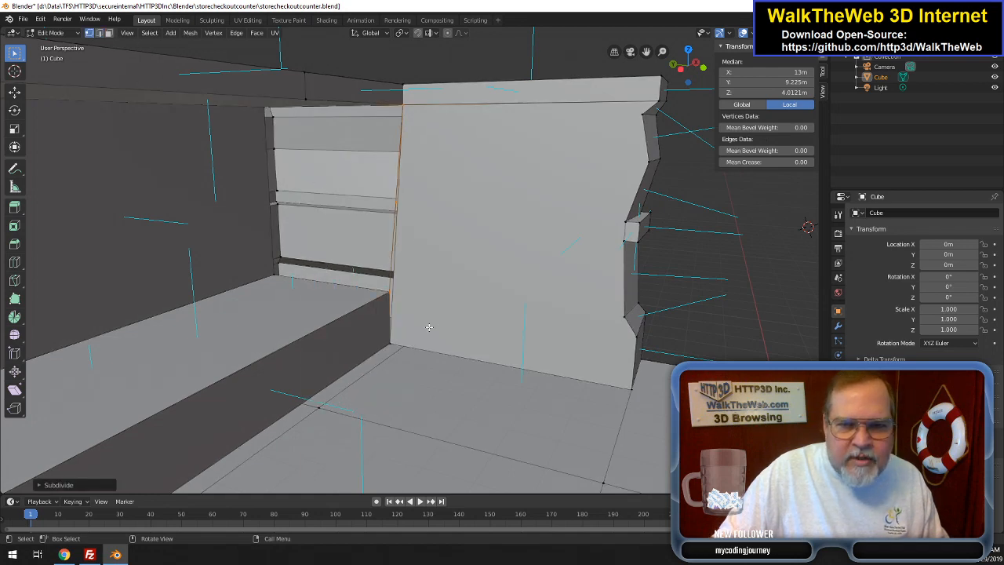
- Set the Y of the new midpoint vertex on the vertical edge to 9.45 m, matching the shelf's corner vertex
{"action": "left_click", "coordinate": [385, 296]}
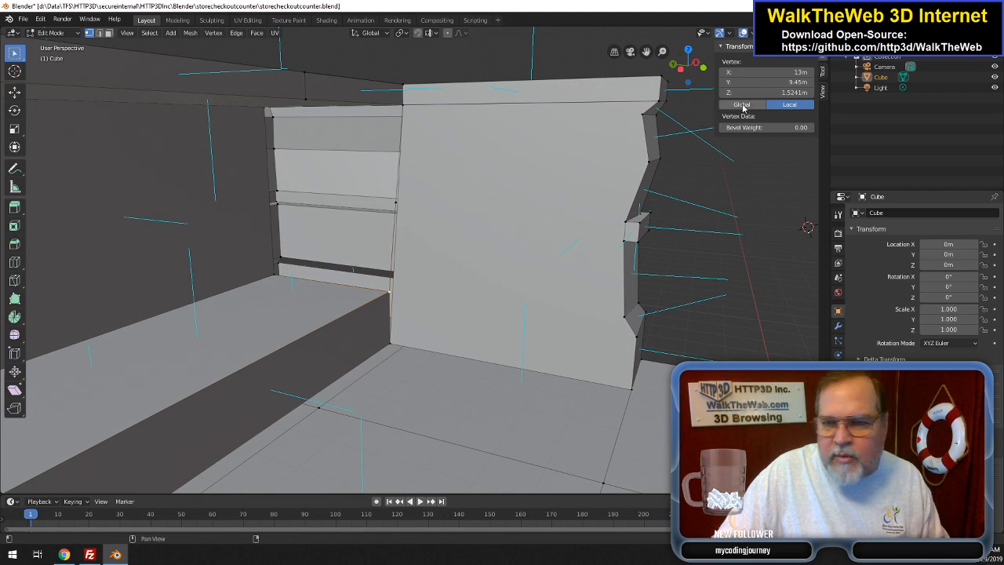
{"action": "left_click", "coordinate": [772, 83]}
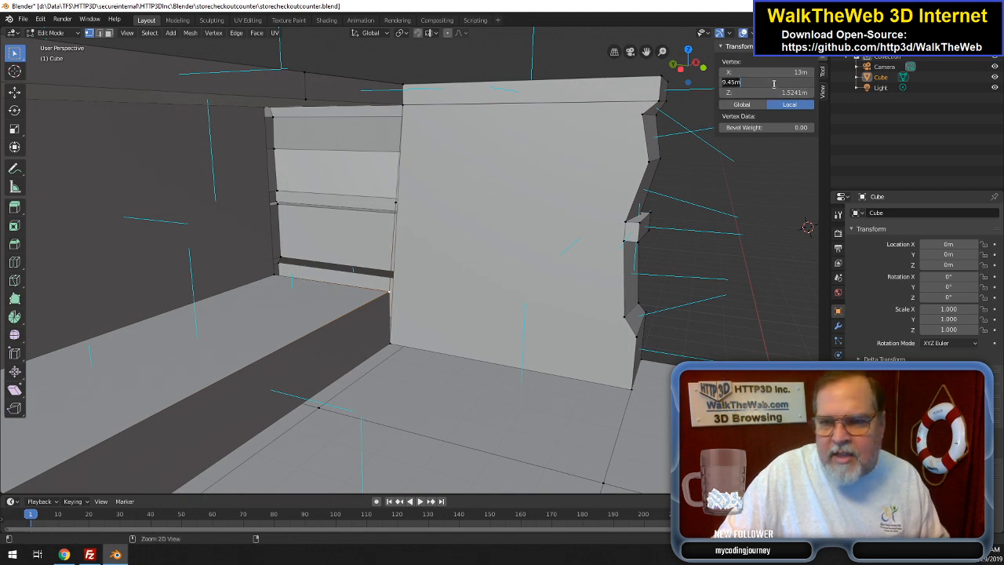
{"action": "left_click", "coordinate": [396, 205]}
{"action": "left_click", "coordinate": [395, 204]}
{"action": "left_click", "coordinate": [756, 83]}
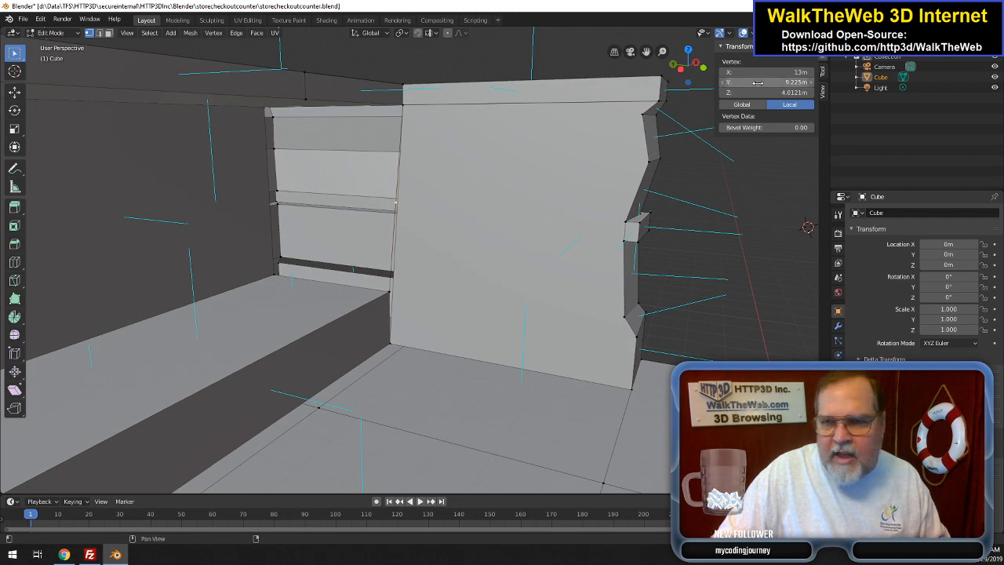
{"action": "type", "text": "9.45"}
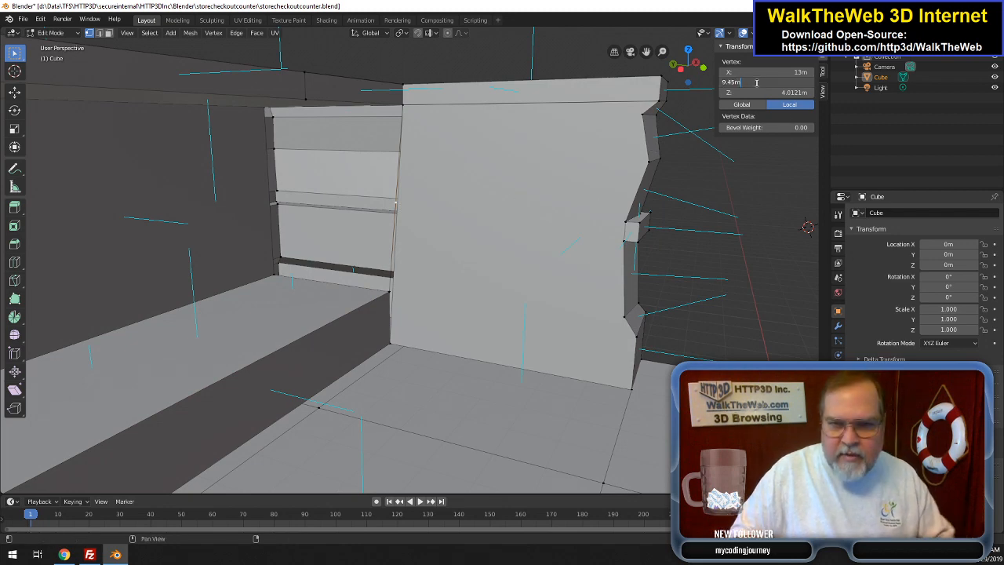
{"action": "key", "text": "Return"}
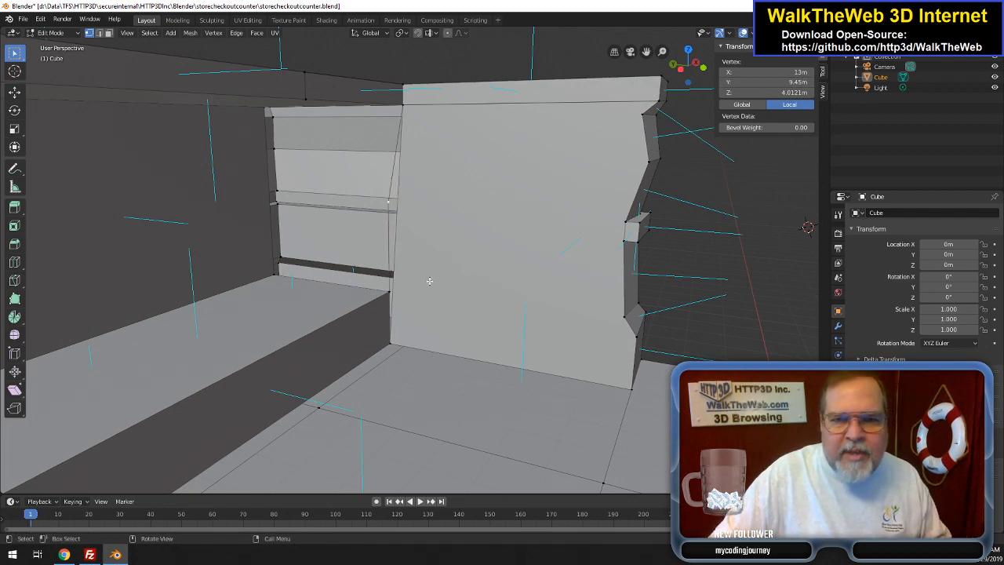
- Set the midpoint vertex's Z to 6.5 m, matching the upper corner vertex of the end panel
{"action": "left_click", "coordinate": [408, 110]}
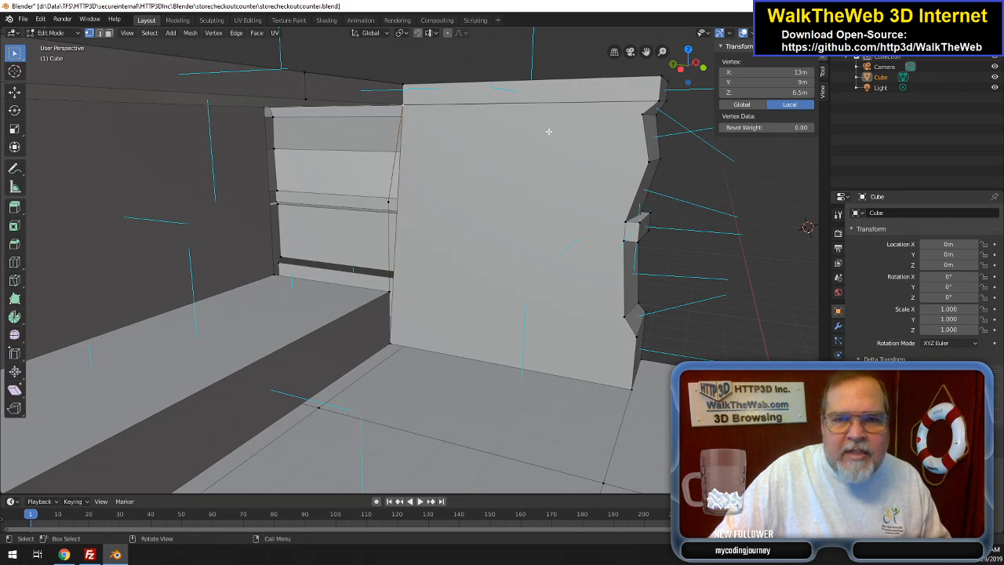
{"action": "left_click", "coordinate": [784, 95]}
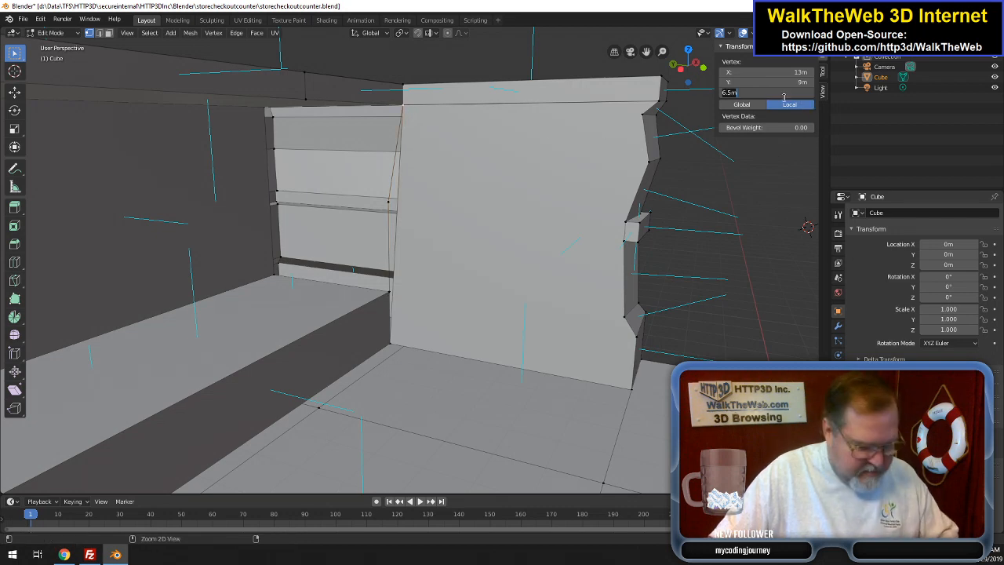
{"action": "key", "text": "Return"}
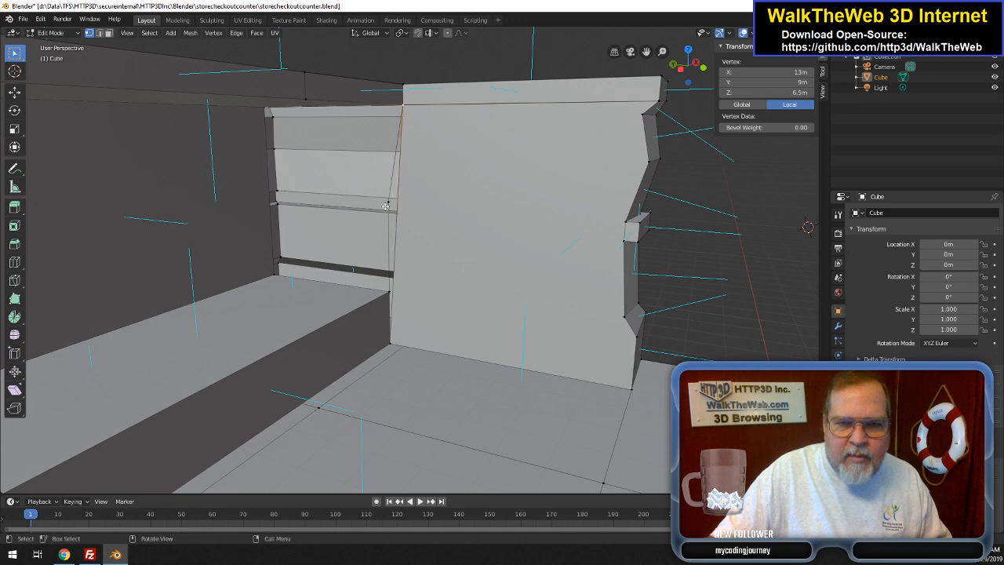
{"action": "left_click", "coordinate": [389, 201]}
{"action": "left_click", "coordinate": [752, 92]}
{"action": "type", "text": "6.5"}
{"action": "key", "text": "Return"}
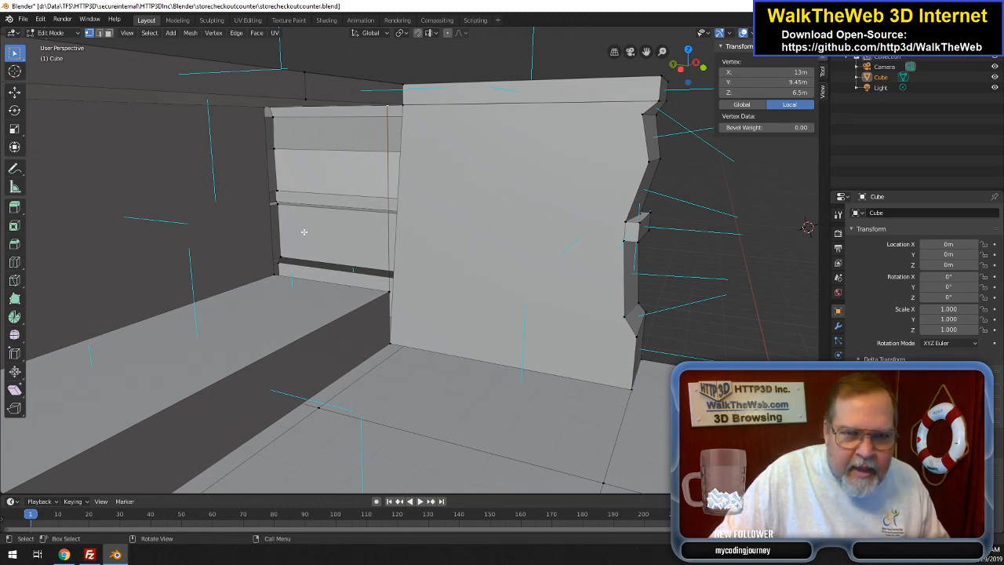
- Fill the inner panel face above the low shelf from its two shelf-level corners and two upper corners
{"action": "left_click", "coordinate": [383, 293]}
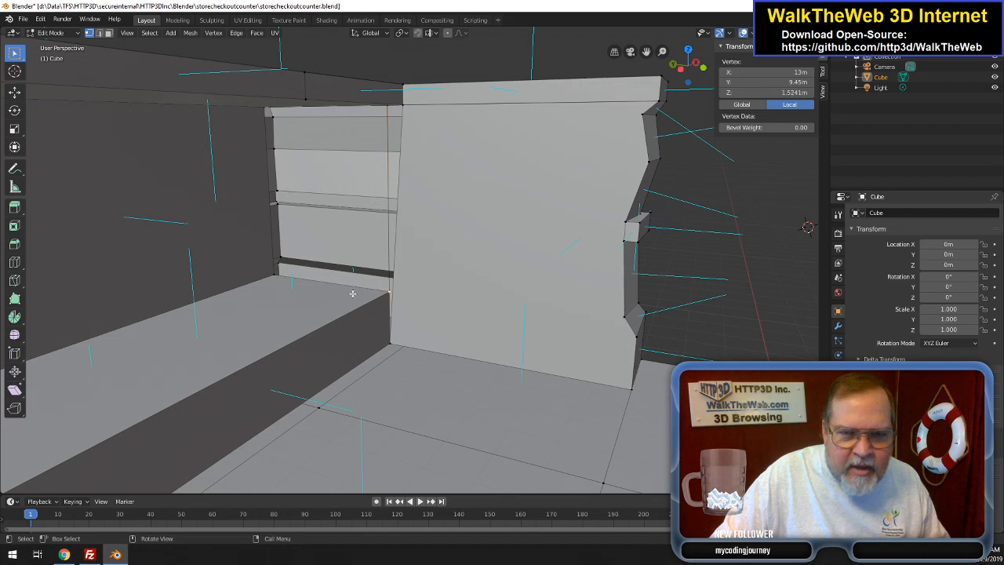
{"action": "left_click", "coordinate": [271, 276], "text": "shift"}
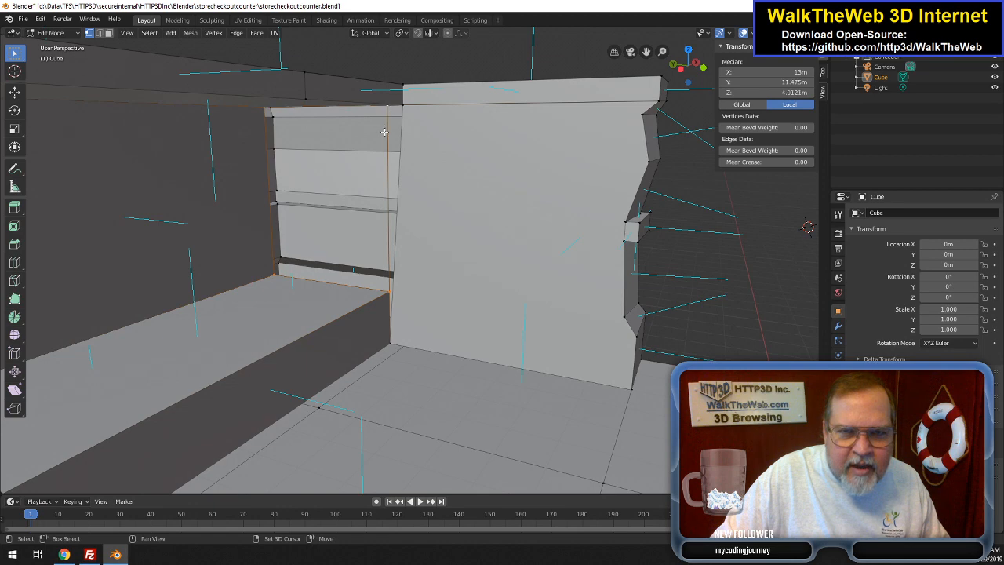
{"action": "key", "text": "f"}
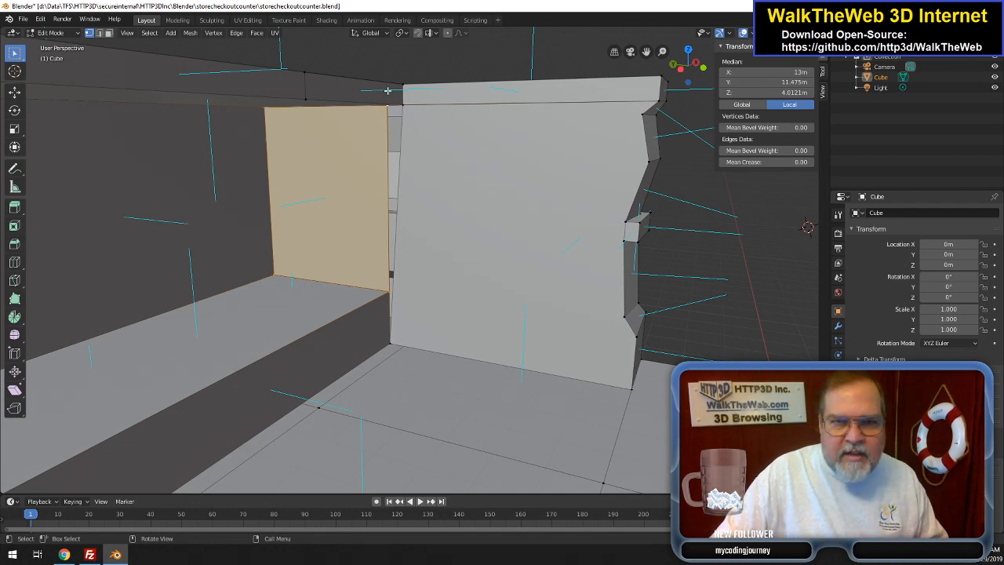
- Delete only the large inner end panel face beside the filled panel, keeping its edges and vertices
{"action": "left_click", "coordinate": [108, 33]}
{"action": "left_click", "coordinate": [546, 222]}
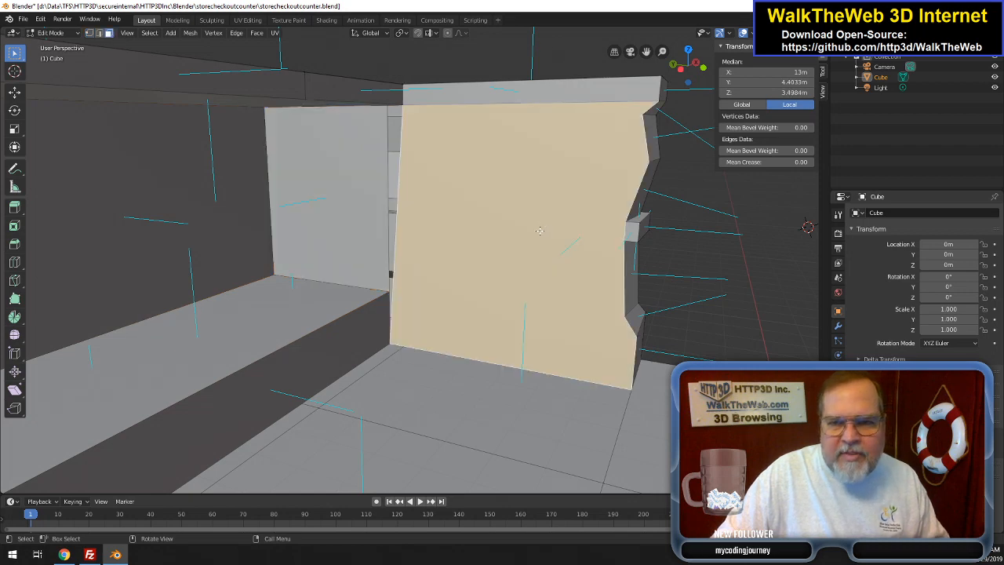
{"action": "key", "text": "x"}
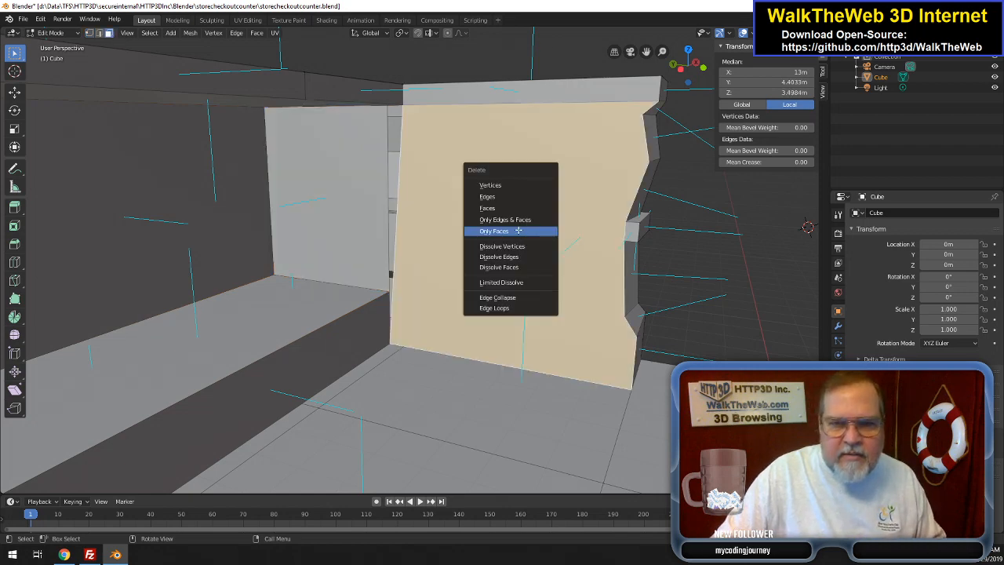
{"action": "left_click", "coordinate": [518, 231]}
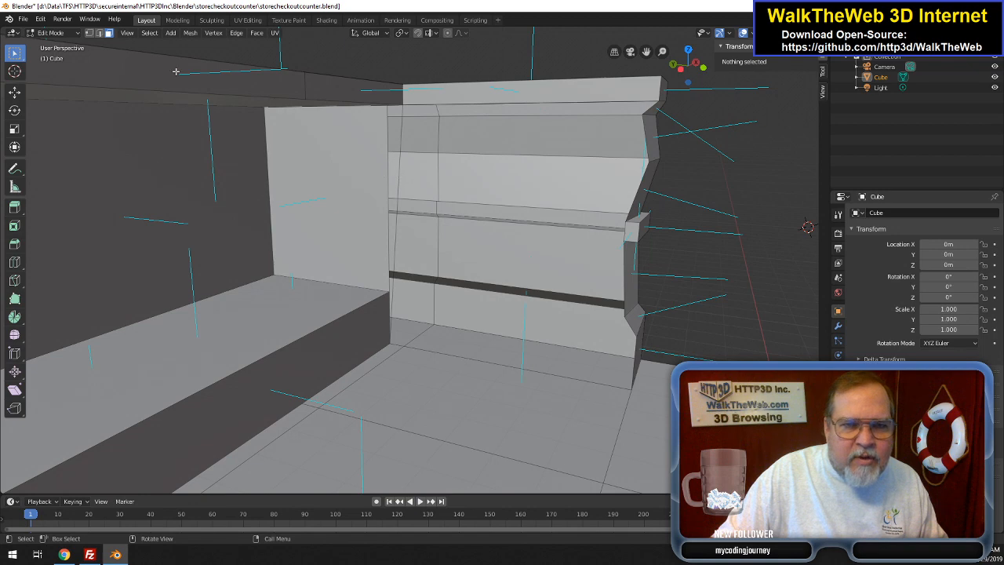
- Delete the leftover slanted vertical edge between the filled panel and the opened end panel, using Only Edges & Faces
{"action": "left_click", "coordinate": [99, 33]}
{"action": "left_click", "coordinate": [400, 182]}
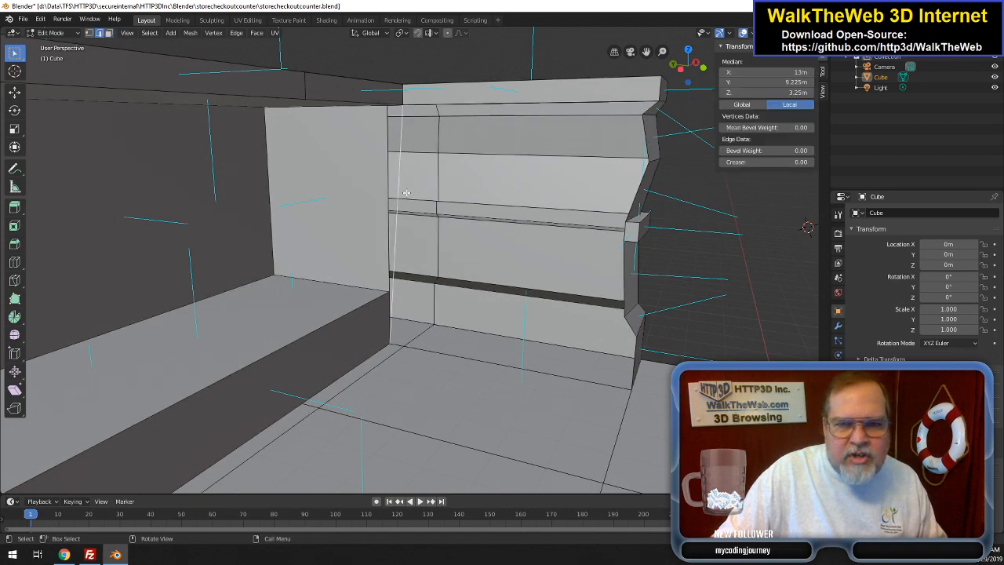
{"action": "key", "text": "x"}
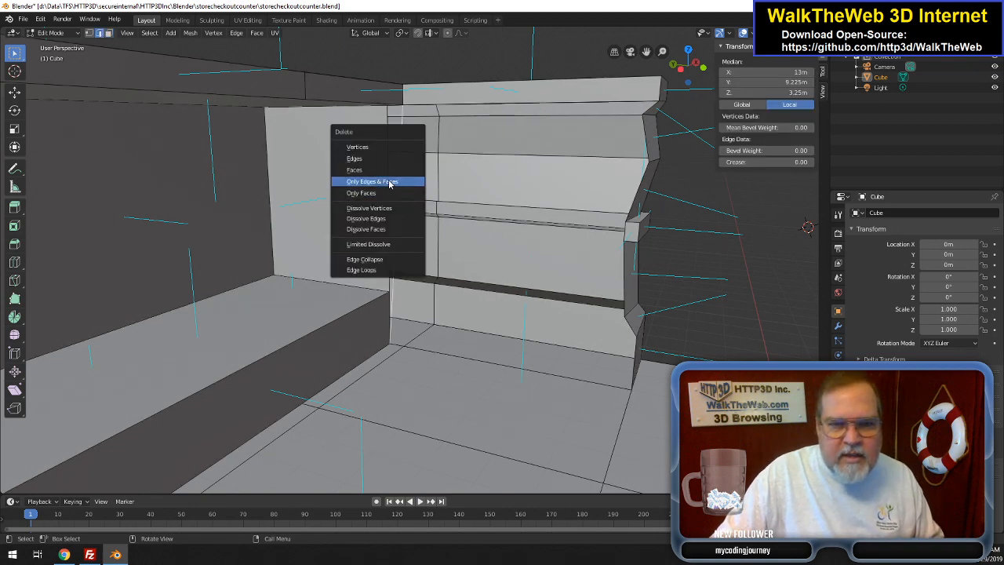
{"action": "left_click", "coordinate": [382, 182]}
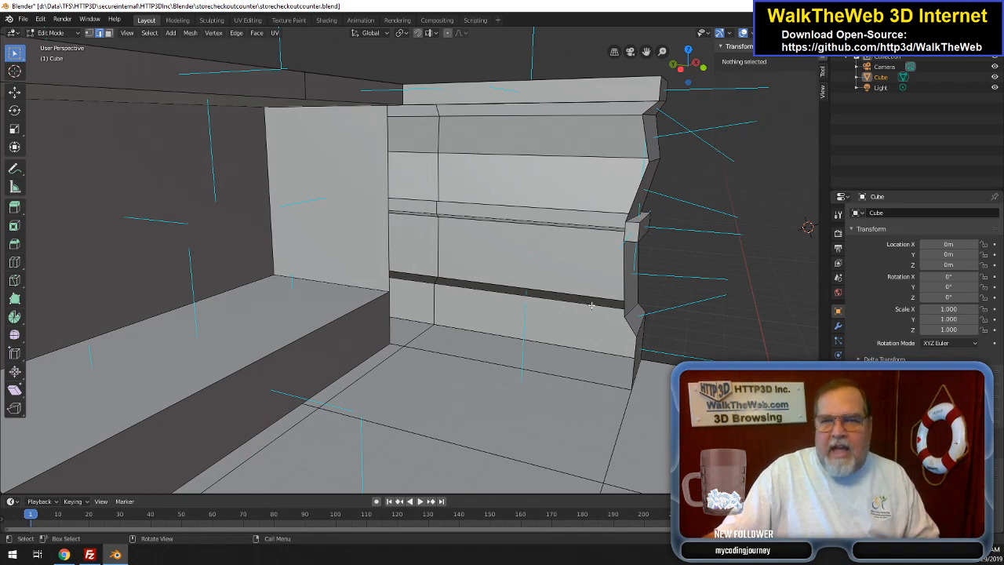
- Subdivide the floor edge and the upper edge of the opened end panel, and return to vertex selection
{"action": "left_click", "coordinate": [538, 371]}
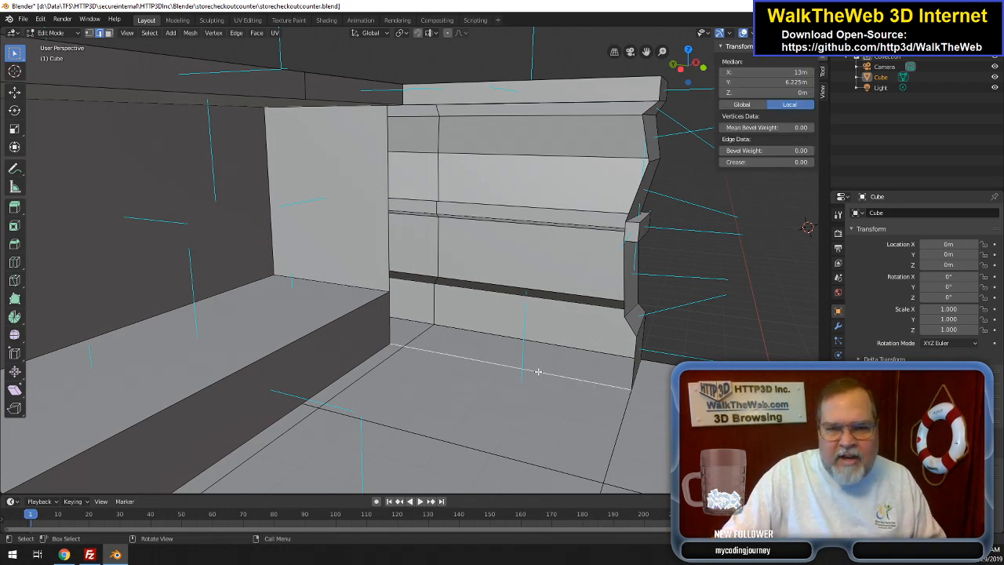
{"action": "right_click", "coordinate": [538, 369]}
{"action": "left_click", "coordinate": [521, 239]}
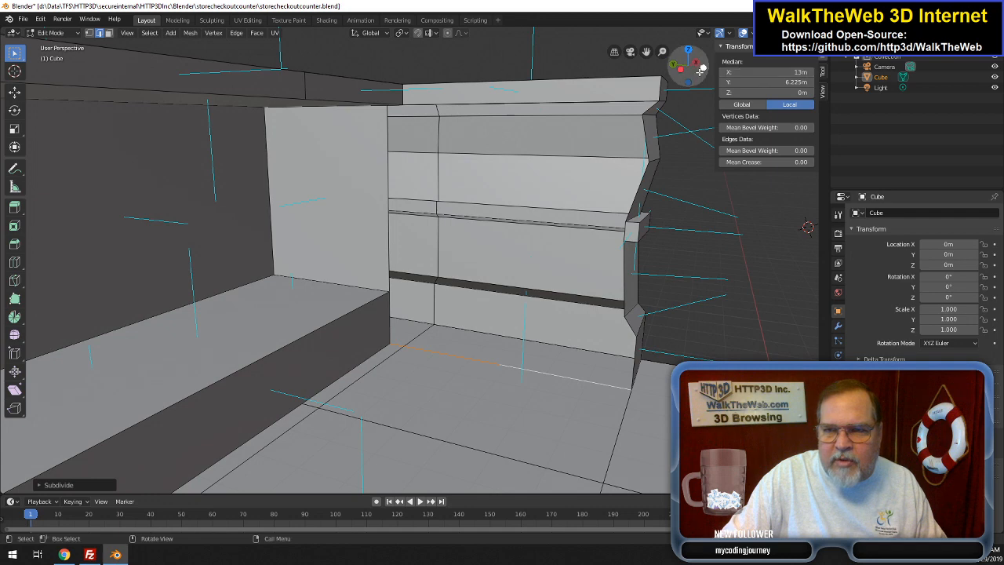
{"action": "left_click_drag", "start_coordinate": [698, 73], "coordinate": [451, 231]}
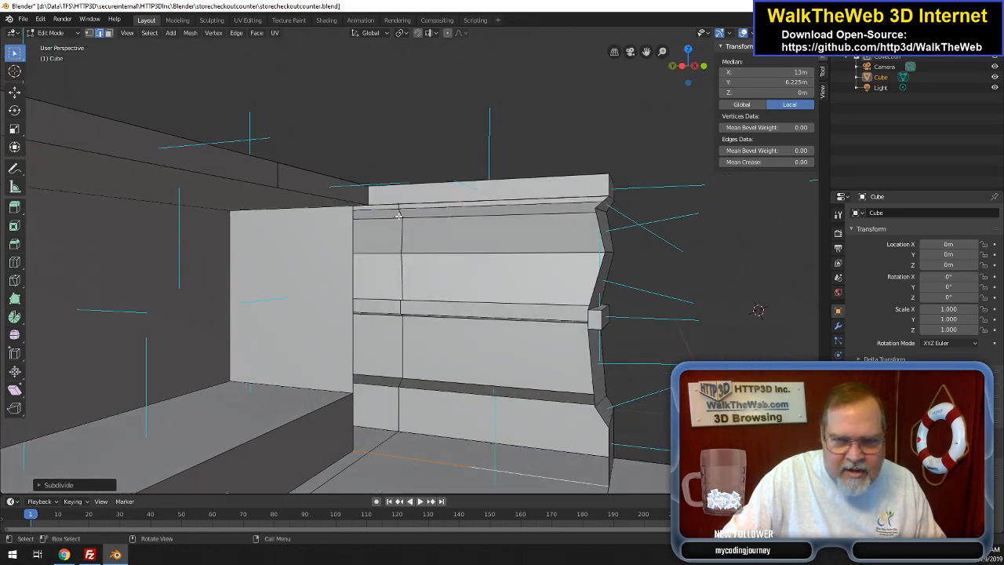
{"action": "left_click", "coordinate": [424, 204]}
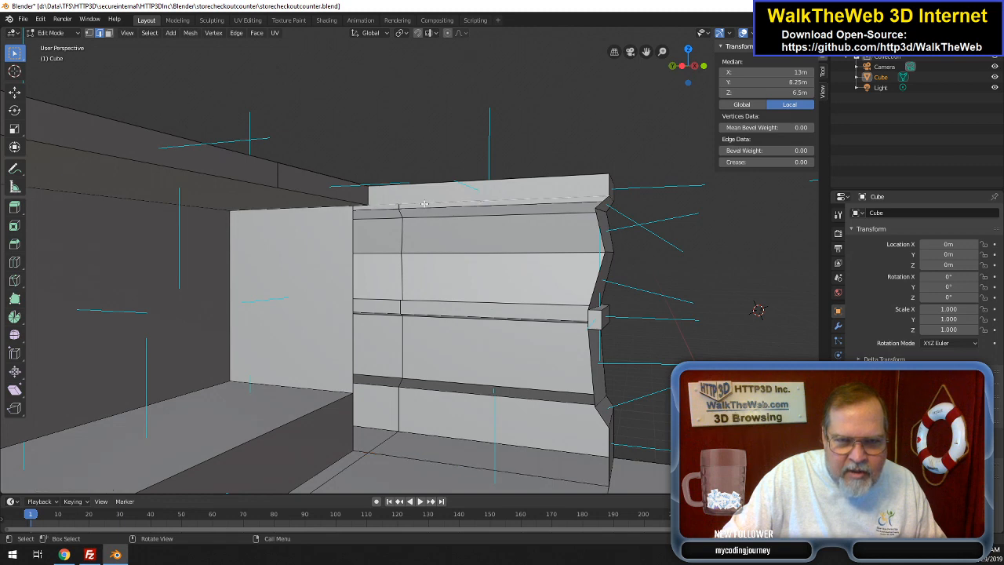
{"action": "right_click", "coordinate": [424, 204]}
{"action": "left_click", "coordinate": [419, 212]}
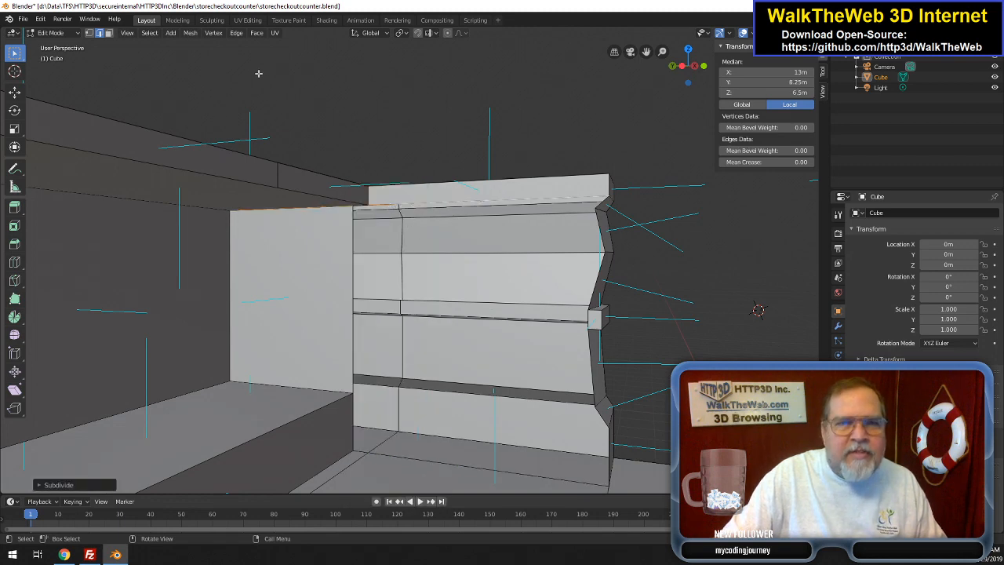
{"action": "left_click", "coordinate": [90, 32]}
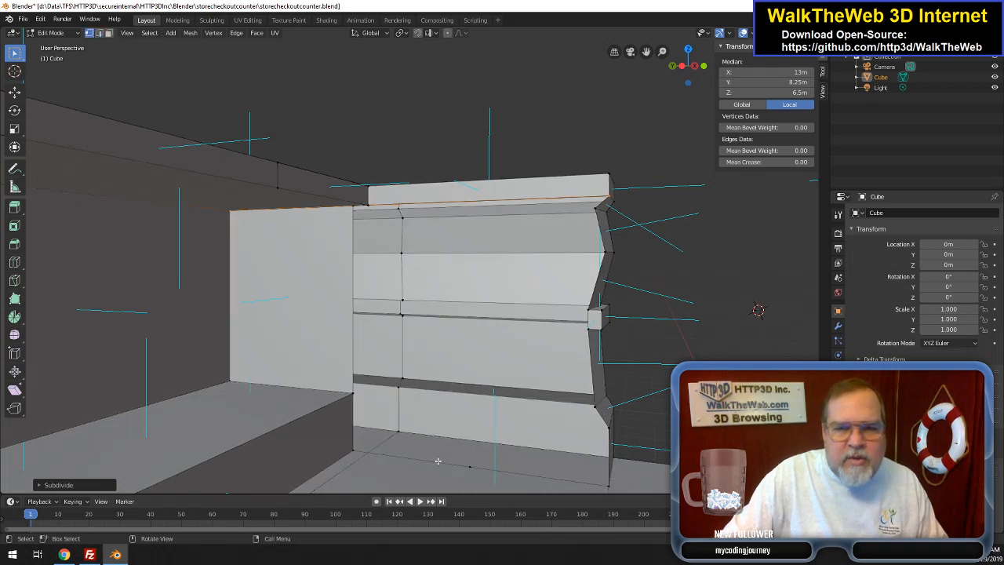
- Move the floor edge's new midpoint vertex -2.2 m along the Y axis, toward the end profile
{"action": "left_click", "coordinate": [470, 466]}
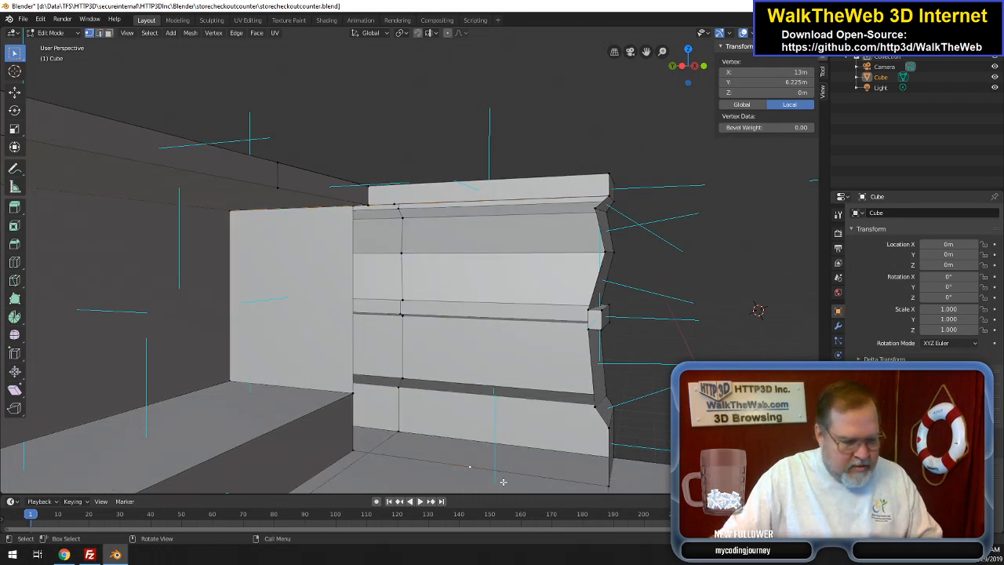
{"action": "key", "text": "g"}
{"action": "key", "text": "y"}
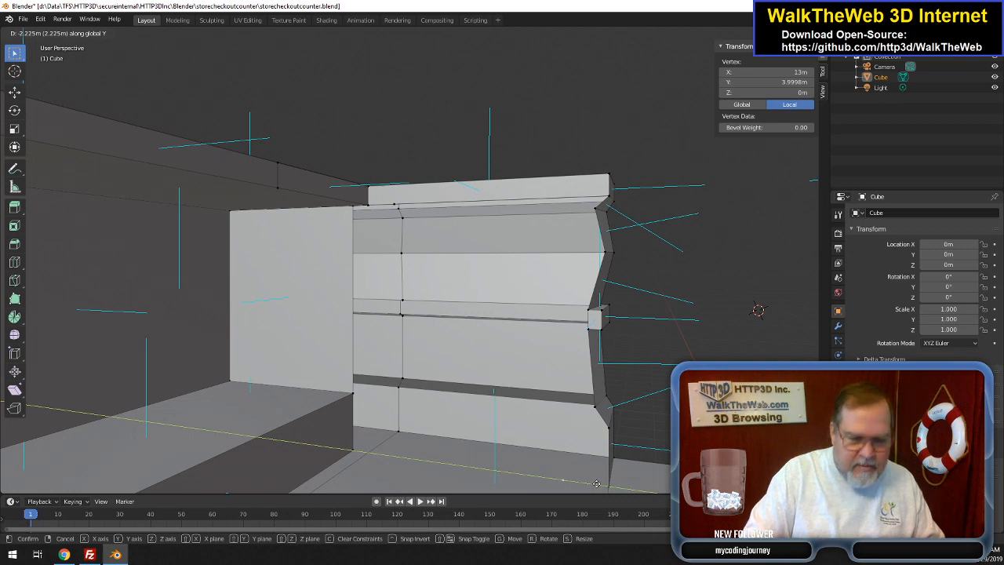
{"action": "type", "text": "-2"}
{"action": "key", "text": "BackSpace"}
{"action": "type", "text": ".2"}
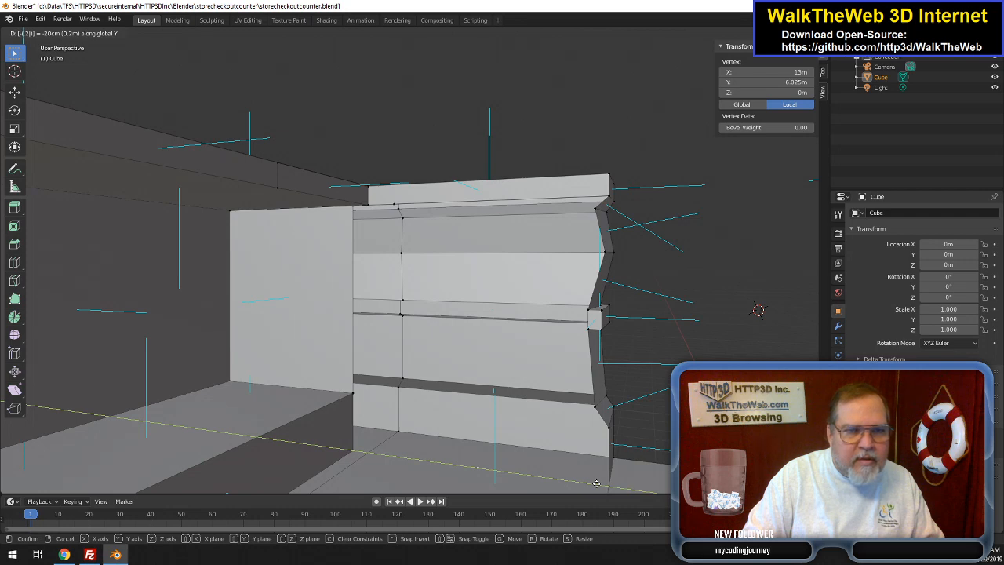
{"action": "key", "text": "BackSpace"}
{"action": "key", "text": "BackSpace"}
{"action": "key", "text": "BackSpace"}
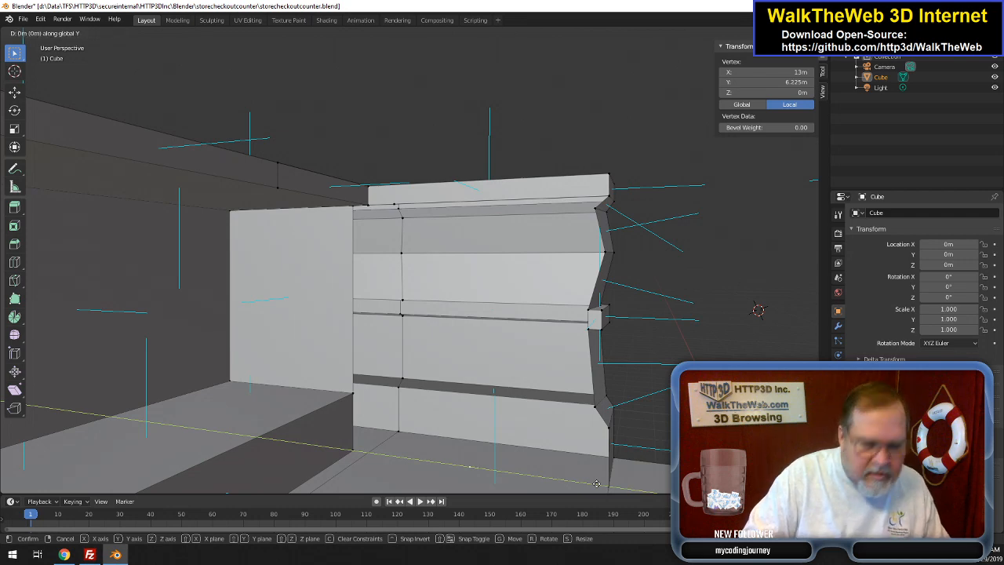
{"action": "type", "text": "2.2"}
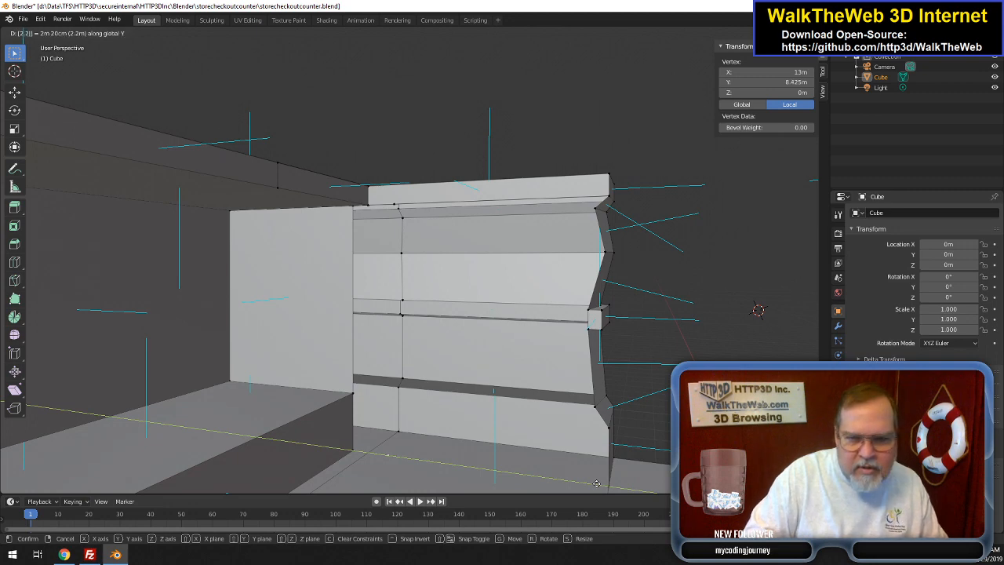
{"action": "key", "text": "BackSpace"}
{"action": "key", "text": "BackSpace"}
{"action": "key", "text": "BackSpace"}
{"action": "type", "text": "-2.2"}
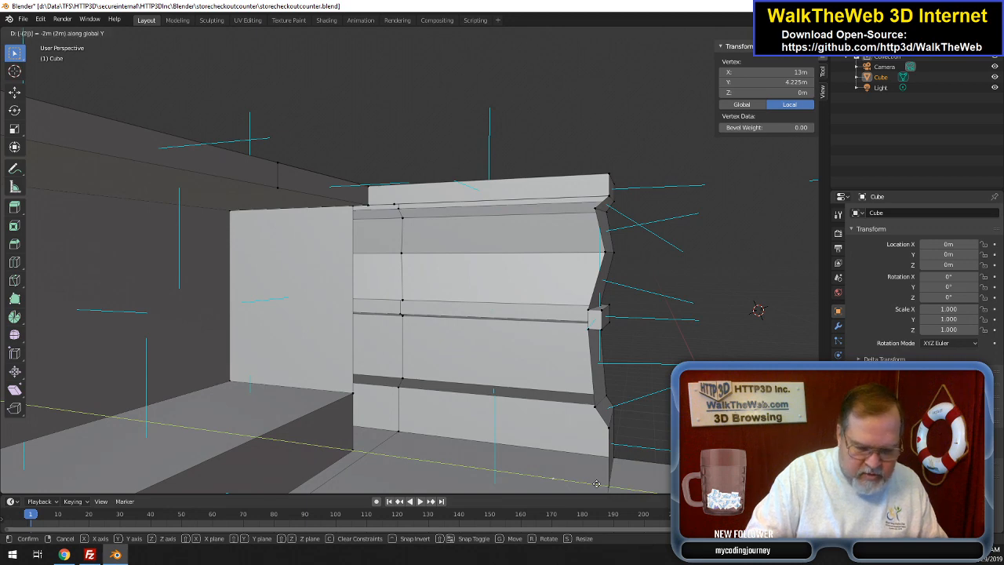
{"action": "key", "text": "Return"}
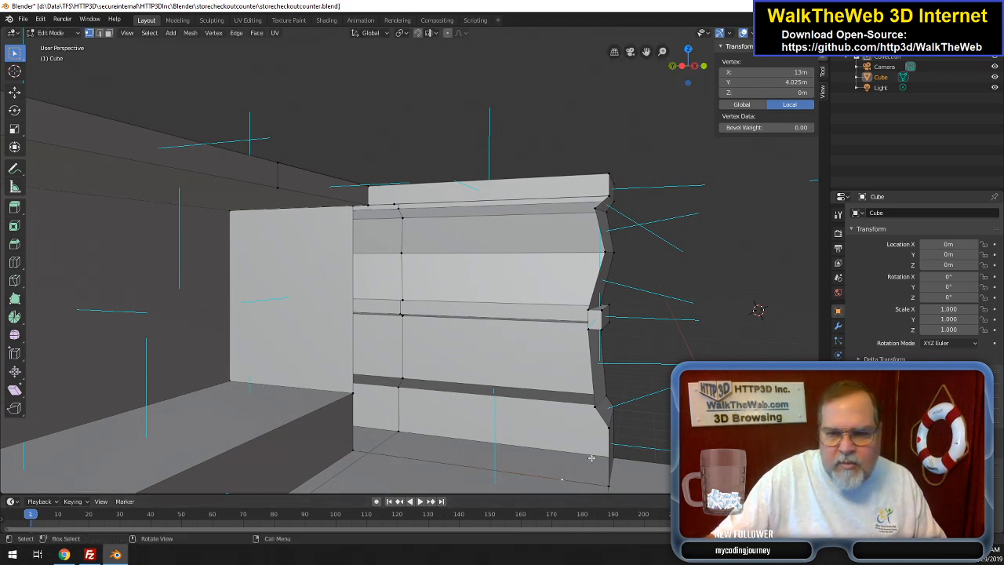
- Set the Y of the upper edge's midpoint vertex to 4.025 m, matching the moved floor vertex
{"action": "left_click", "coordinate": [772, 83]}
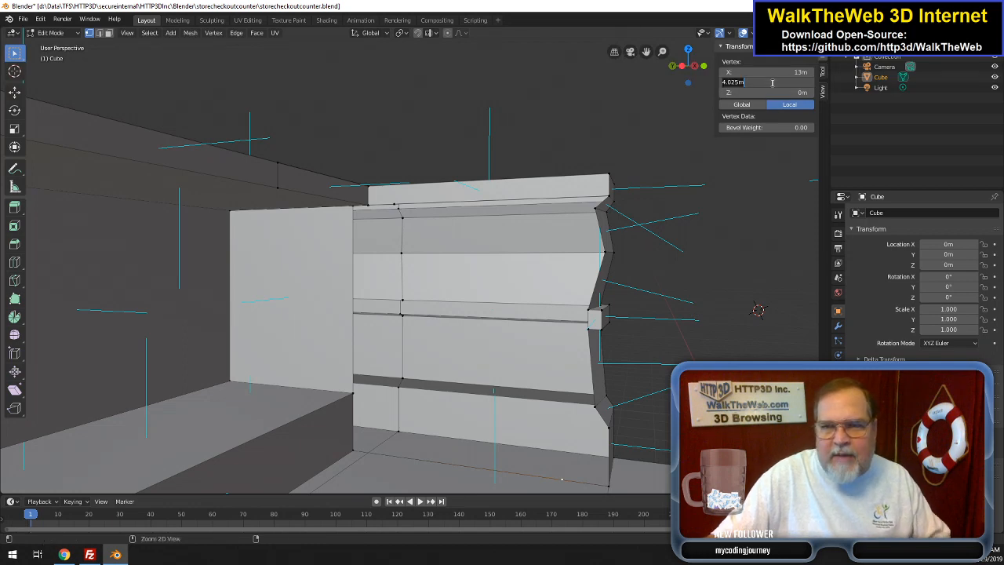
{"action": "key", "text": "Return"}
{"action": "left_click", "coordinate": [393, 206]}
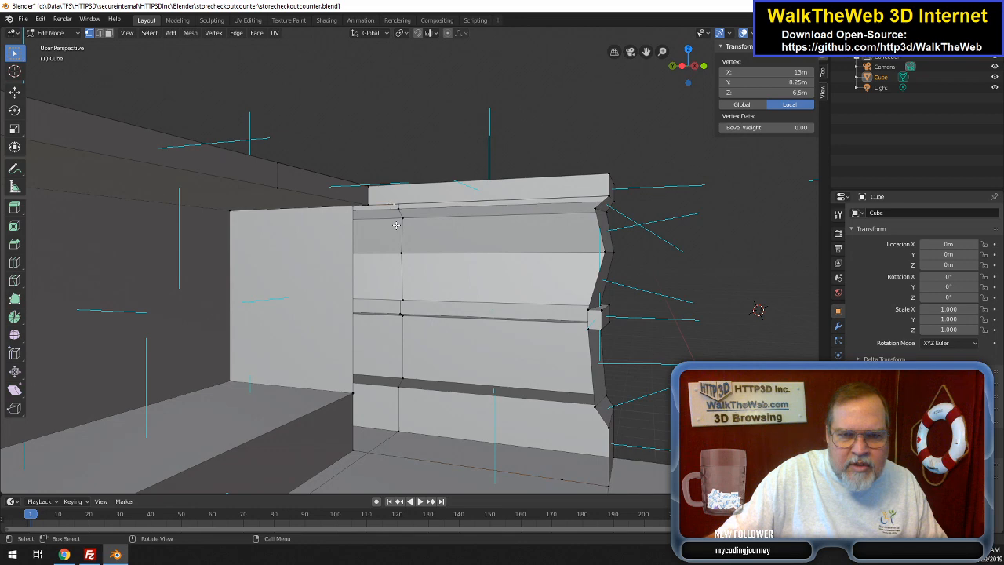
{"action": "left_click", "coordinate": [755, 83]}
{"action": "type", "text": "4.025"}
{"action": "key", "text": "Return"}
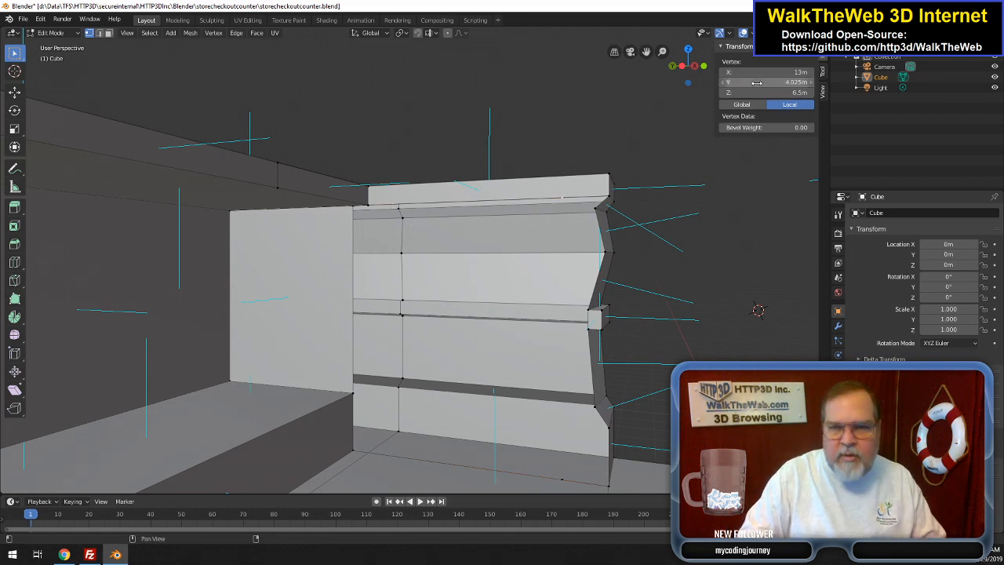
- Connect the upper and floor midpoint vertices of the opened end panel with a vertical edge
{"action": "left_click", "coordinate": [562, 478], "text": "shift"}
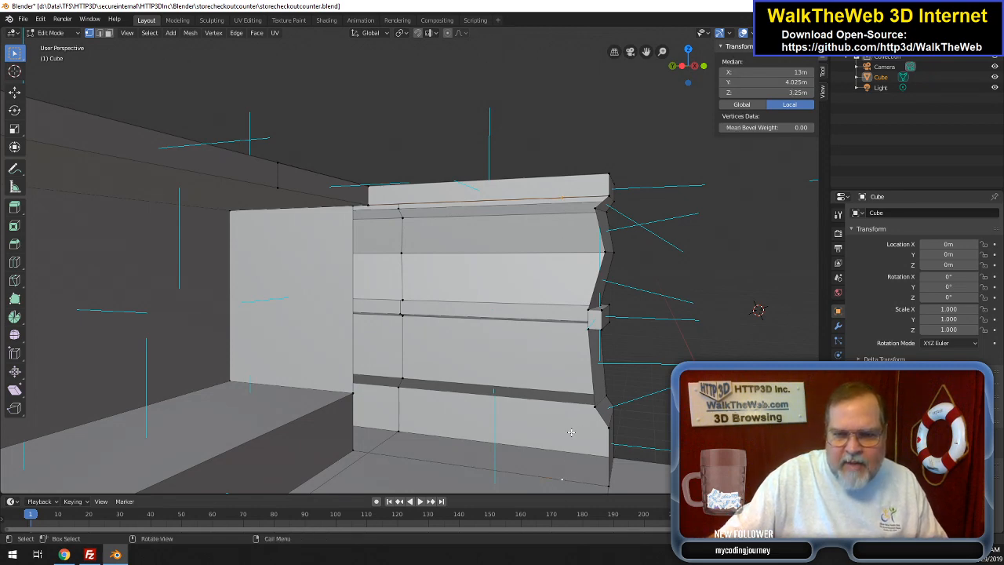
{"action": "key", "text": "f"}
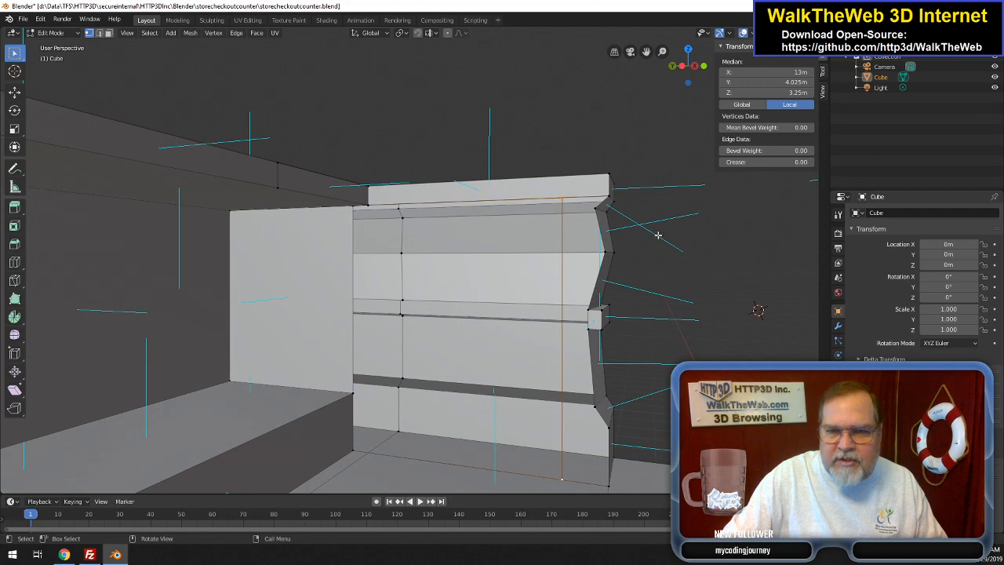
- Subdivide the new vertical edge three times into eight segments, and return to vertex selection
{"action": "left_click_drag", "start_coordinate": [688, 67], "coordinate": [758, 88]}
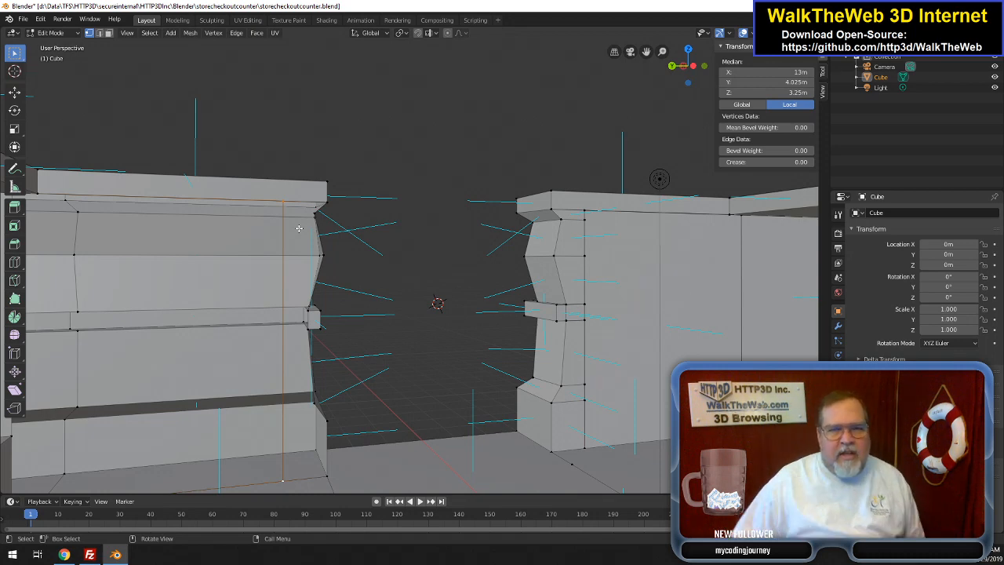
{"action": "left_click_drag", "start_coordinate": [694, 79], "coordinate": [703, 78]}
{"action": "left_click_drag", "start_coordinate": [647, 52], "coordinate": [753, 26]}
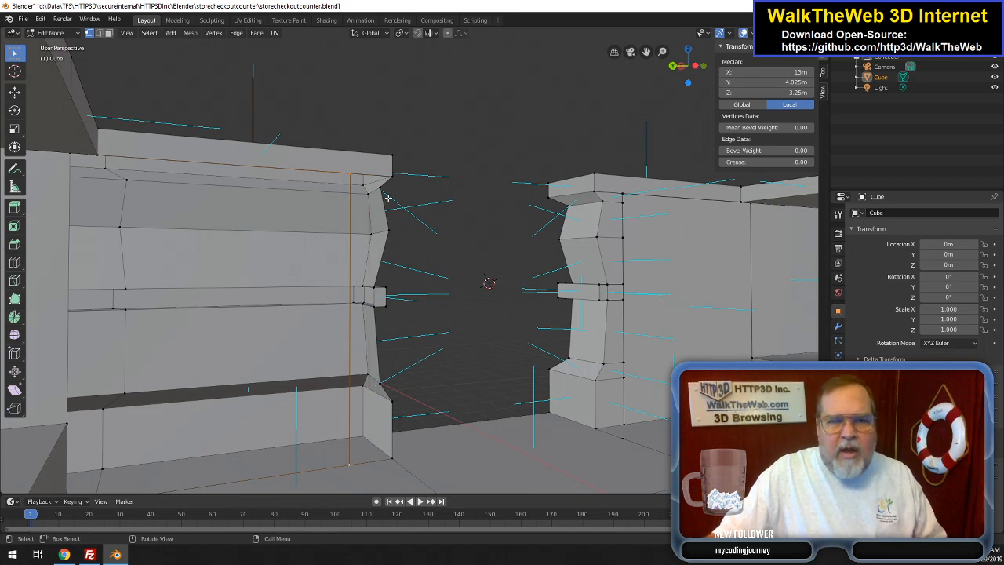
{"action": "left_click", "coordinate": [347, 240]}
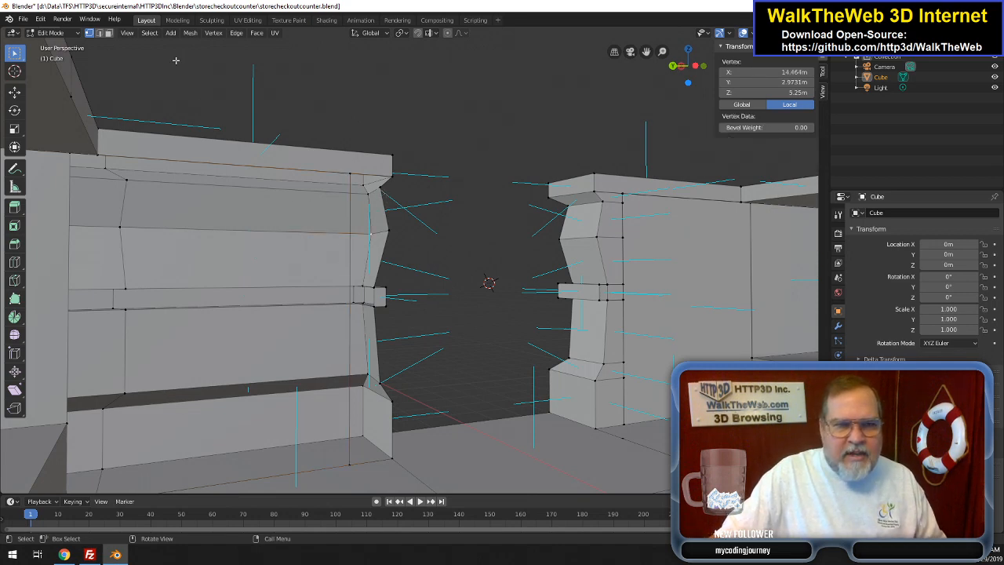
{"action": "left_click", "coordinate": [99, 32]}
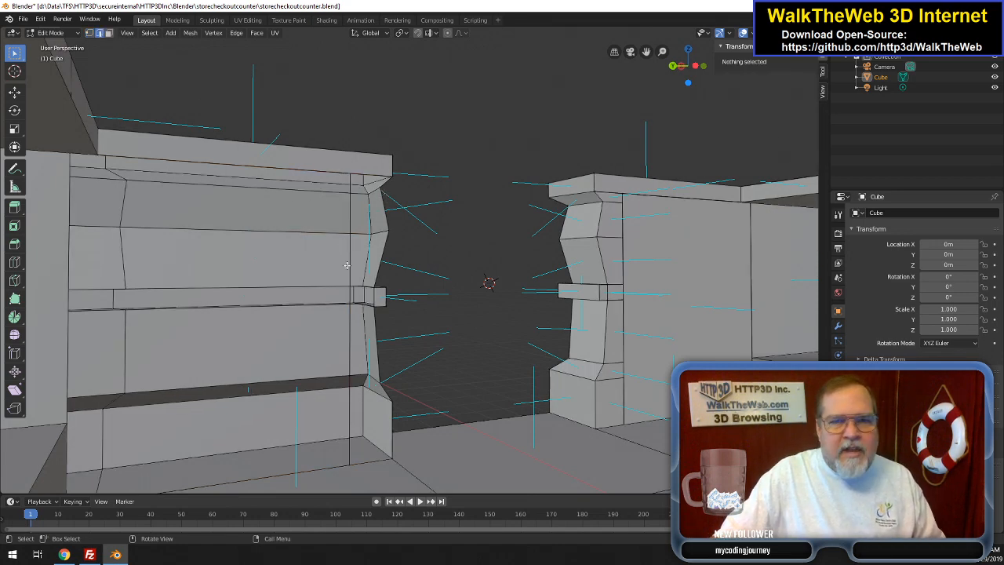
{"action": "left_click", "coordinate": [347, 265]}
{"action": "right_click", "coordinate": [347, 265]}
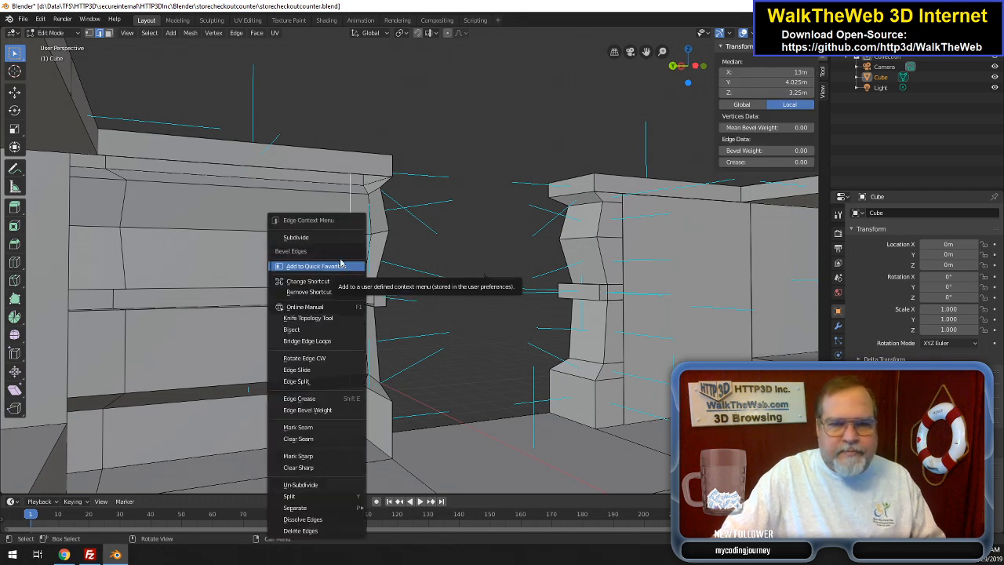
{"action": "left_click", "coordinate": [335, 238]}
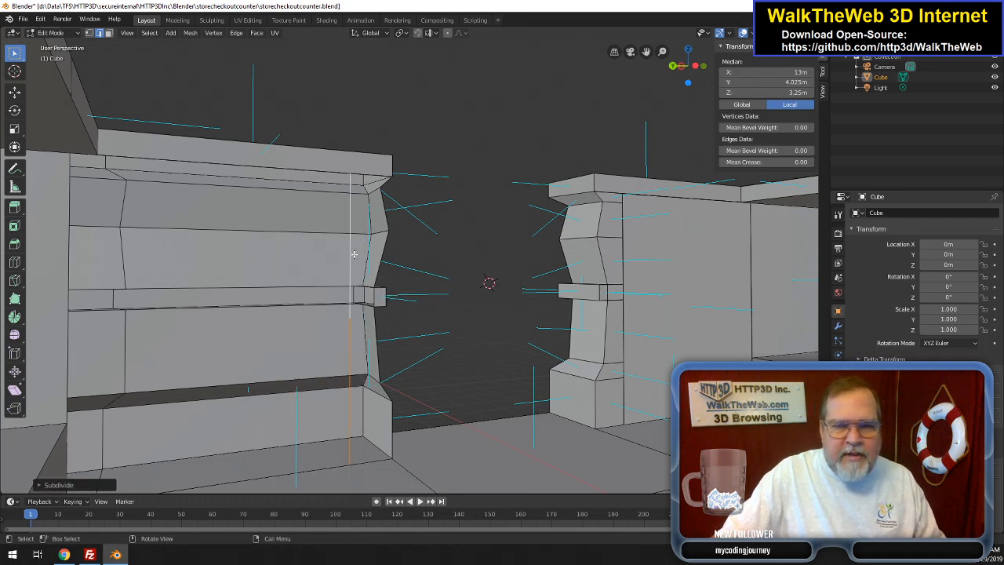
{"action": "right_click", "coordinate": [350, 260]}
{"action": "left_click", "coordinate": [321, 213]}
{"action": "right_click", "coordinate": [346, 261]}
{"action": "left_click", "coordinate": [321, 214]}
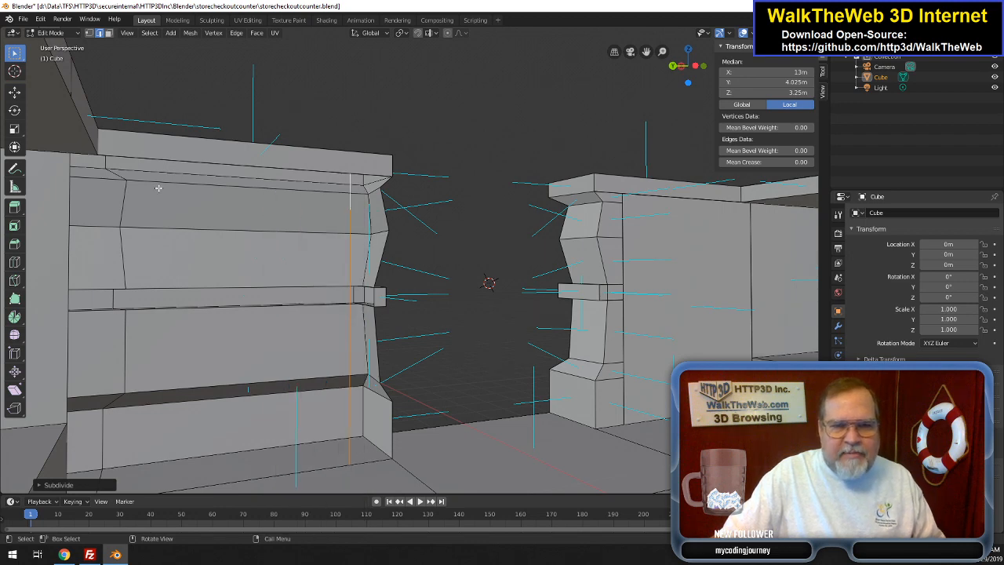
{"action": "left_click", "coordinate": [90, 33]}
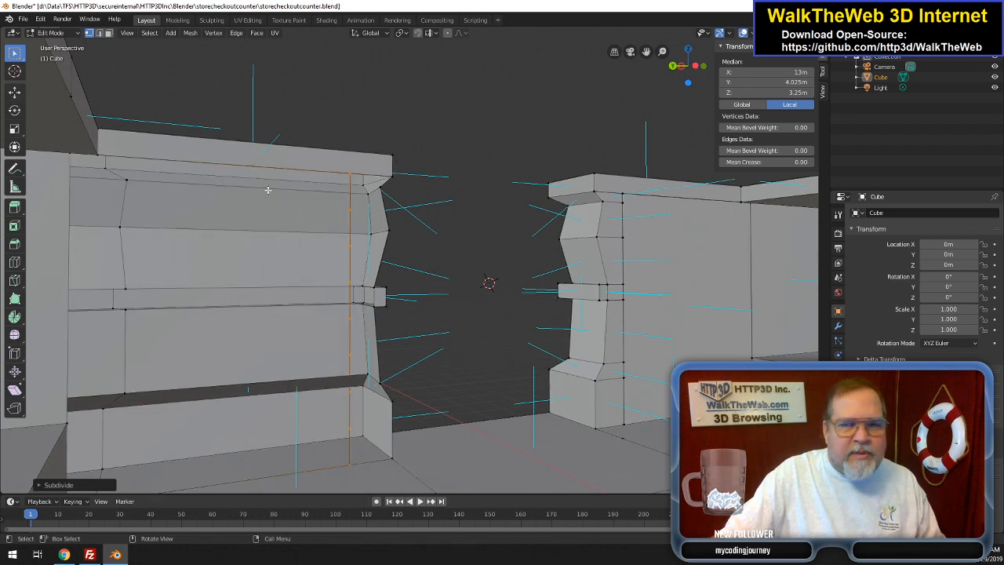
- Set the Z of the vertical edge's highest inner vertex to 6.23438 m, and fill the face between it and the profile under the countertop
{"action": "left_click", "coordinate": [390, 228]}
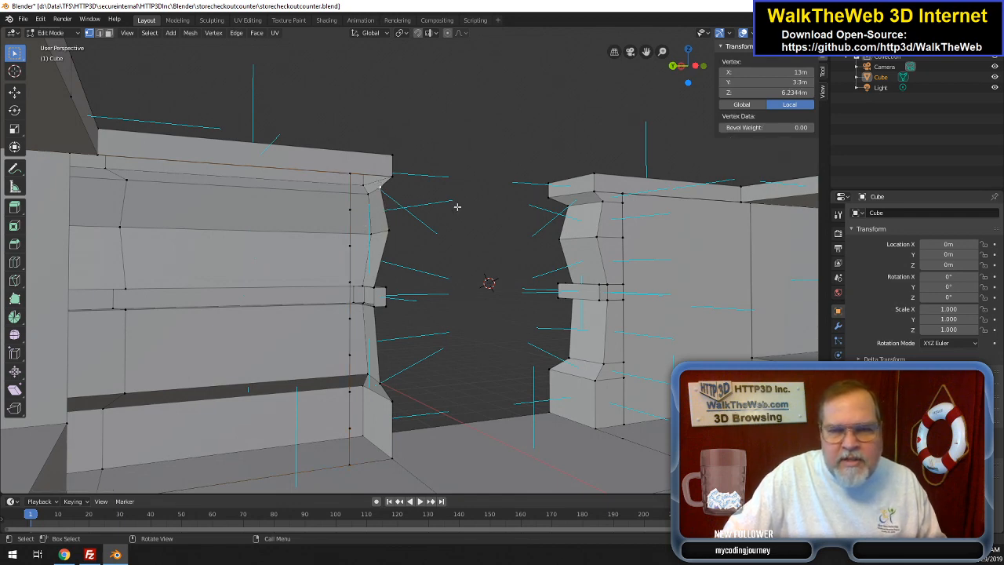
{"action": "left_click", "coordinate": [769, 91]}
{"action": "key", "text": "ctrl+c"}
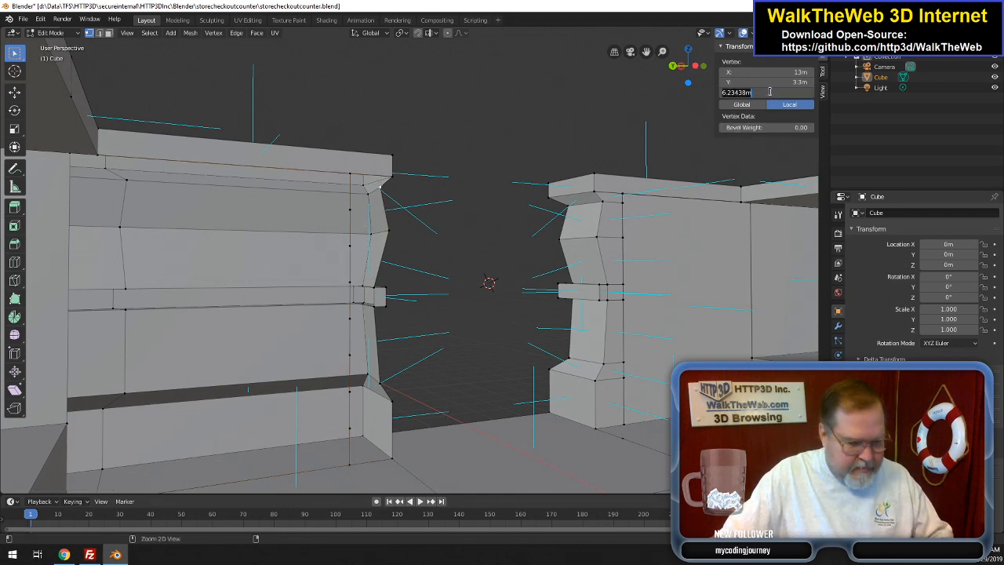
{"action": "left_click", "coordinate": [348, 212]}
{"action": "left_click", "coordinate": [350, 208]}
{"action": "left_click", "coordinate": [765, 93]}
{"action": "key", "text": "ctrl+v"}
{"action": "key", "text": "Return"}
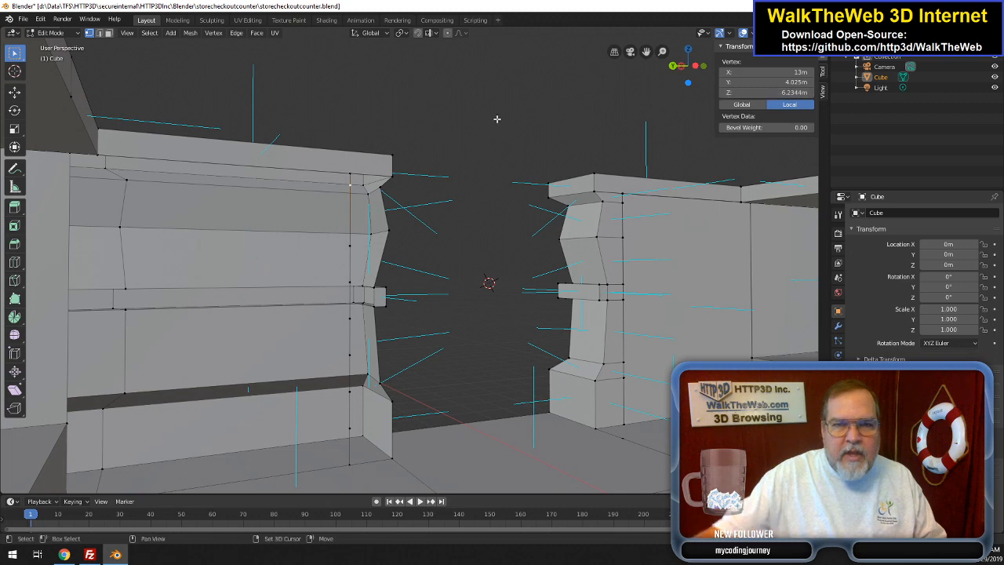
{"action": "left_click", "coordinate": [388, 177], "text": "shift"}
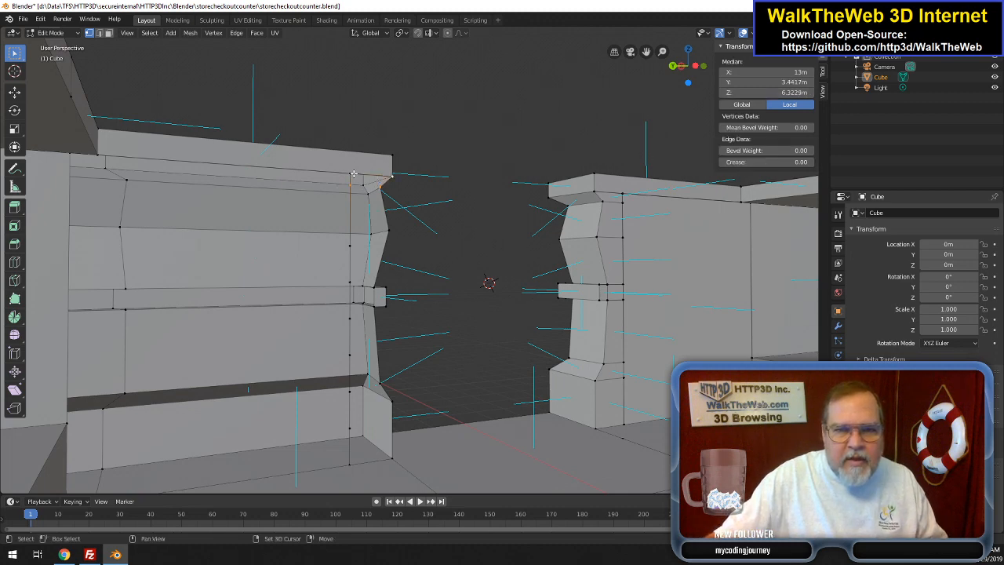
{"action": "left_click", "coordinate": [351, 174], "text": "shift"}
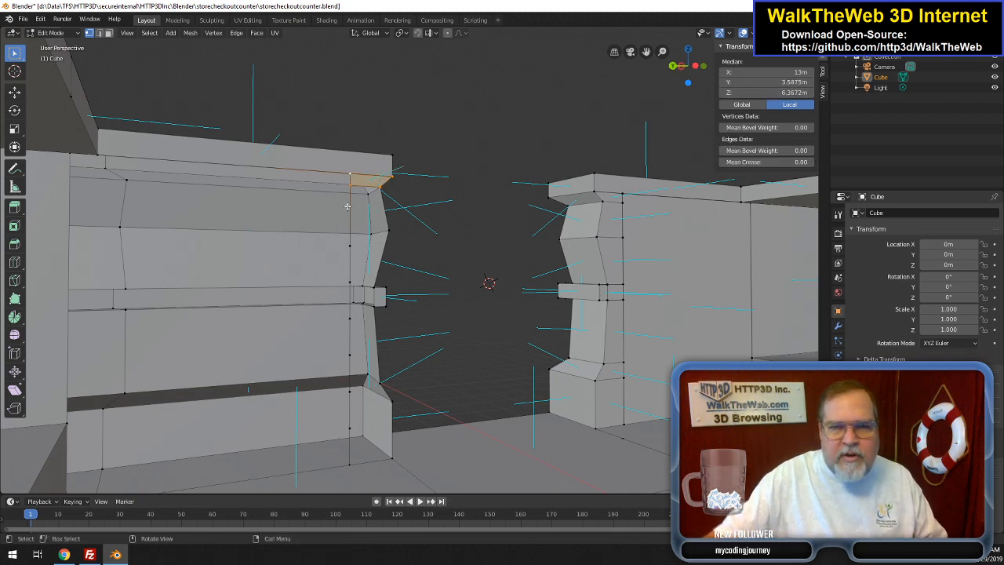
- Set the Z of the second inner vertex down the vertical edge to 5.25 m, matching the end profile's outermost bulge vertex
{"action": "left_click", "coordinate": [389, 231]}
{"action": "left_click", "coordinate": [761, 92]}
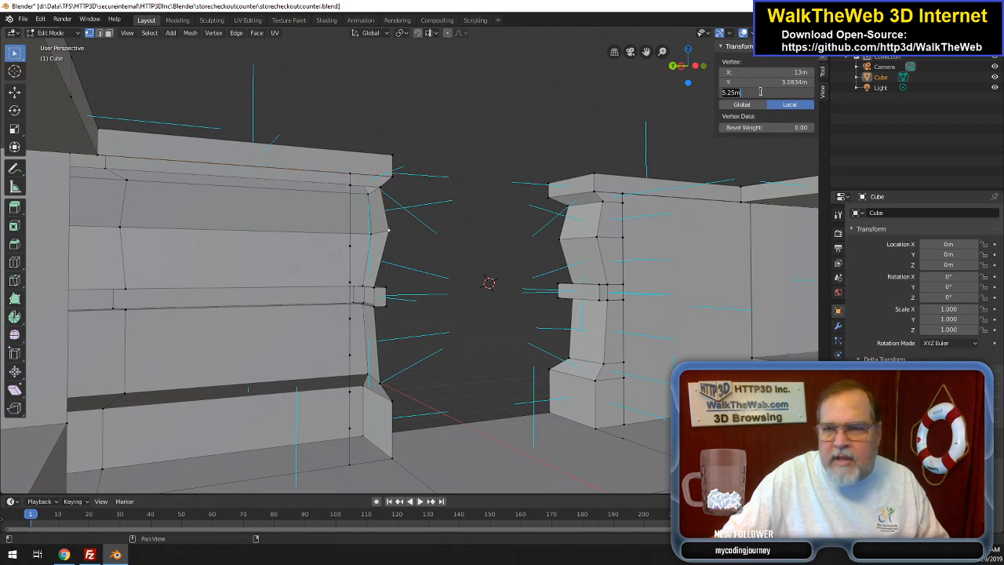
{"action": "key", "text": "Return"}
{"action": "left_click", "coordinate": [350, 248]}
{"action": "left_click", "coordinate": [761, 92]}
{"action": "type", "text": "5.25"}
{"action": "key", "text": "Return"}
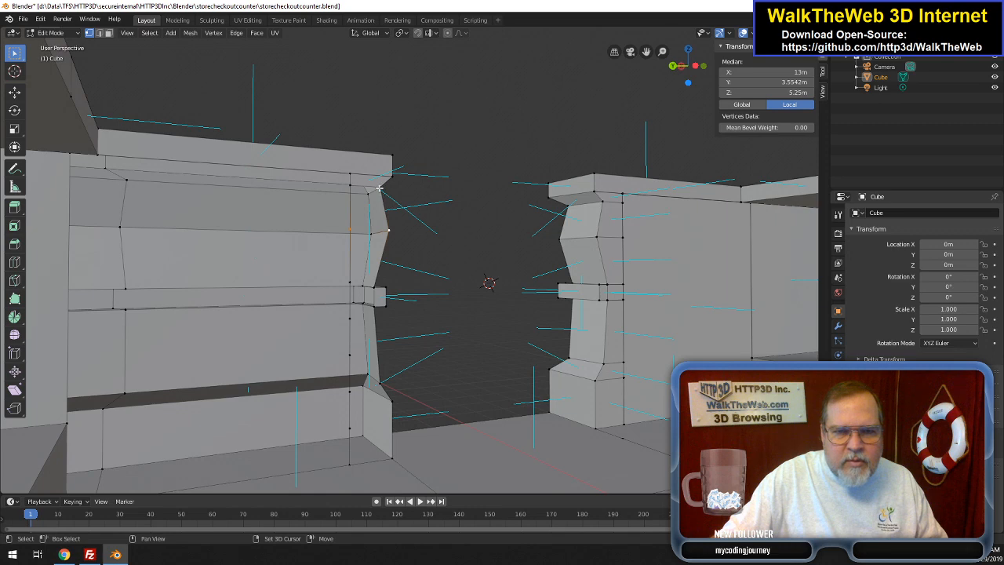
- Fill the face between the vertical edge and the upper half of the end profile's bulge
{"action": "left_click", "coordinate": [353, 184], "text": "shift"}
{"action": "left_click", "coordinate": [353, 184], "text": "shift"}
{"action": "key", "text": "f"}
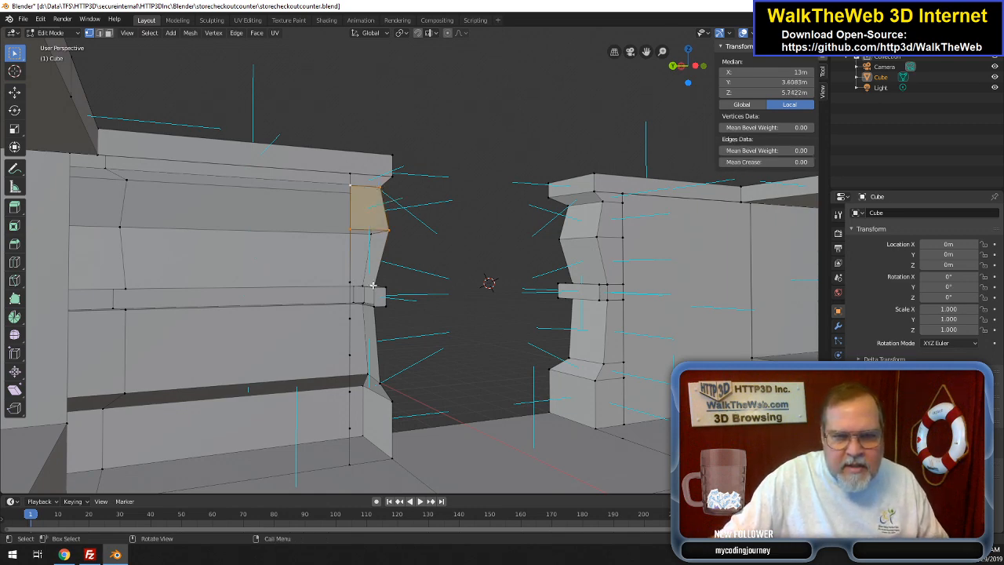
- Set the Z of the third inner vertex down the vertical edge to 3.9375 m, matching the upper side of the end profile's trim
{"action": "left_click", "coordinate": [374, 286]}
{"action": "left_click", "coordinate": [764, 93]}
{"action": "key", "text": "ctrl+c"}
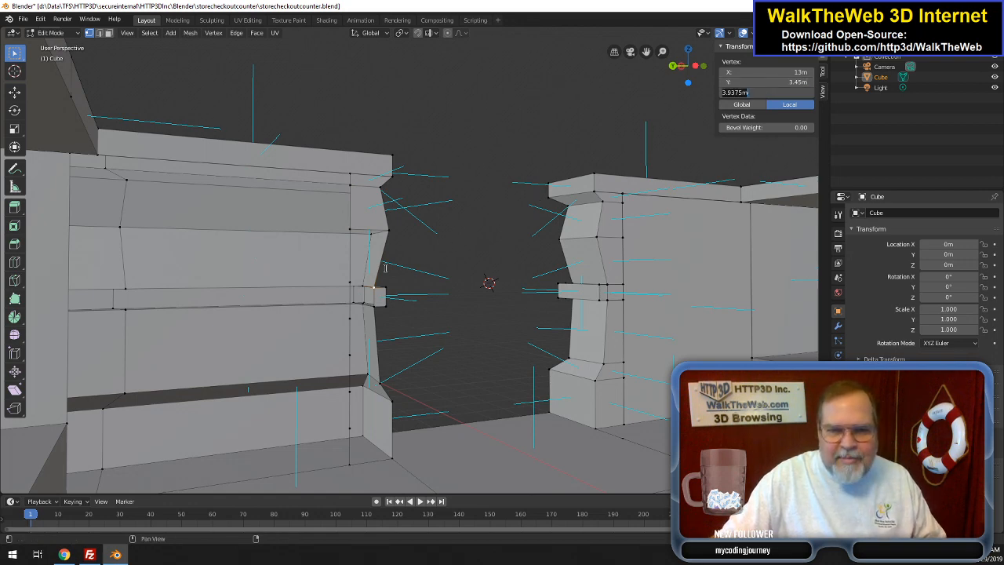
{"action": "left_click", "coordinate": [348, 282]}
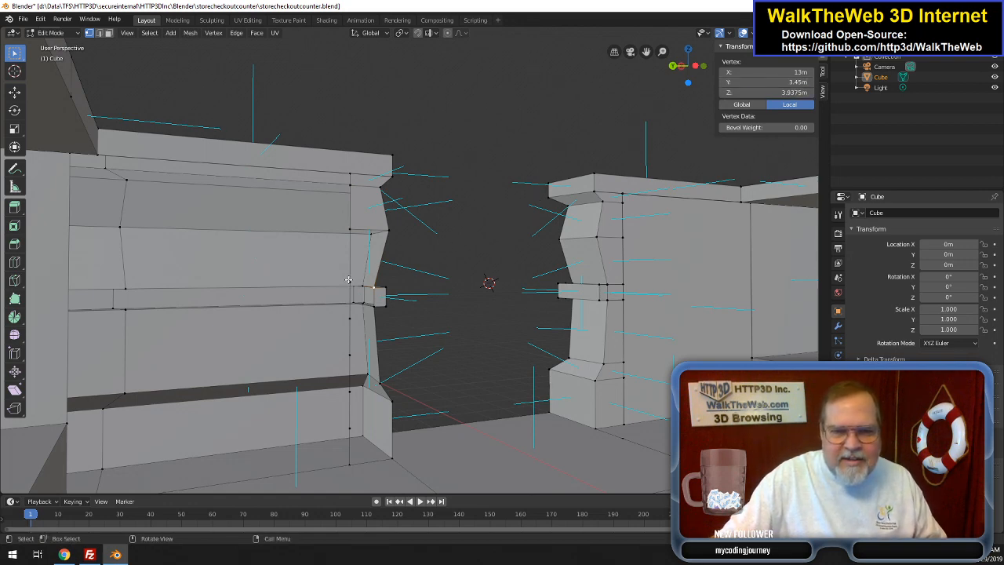
{"action": "left_click", "coordinate": [764, 92]}
{"action": "key", "text": "ctrl+v"}
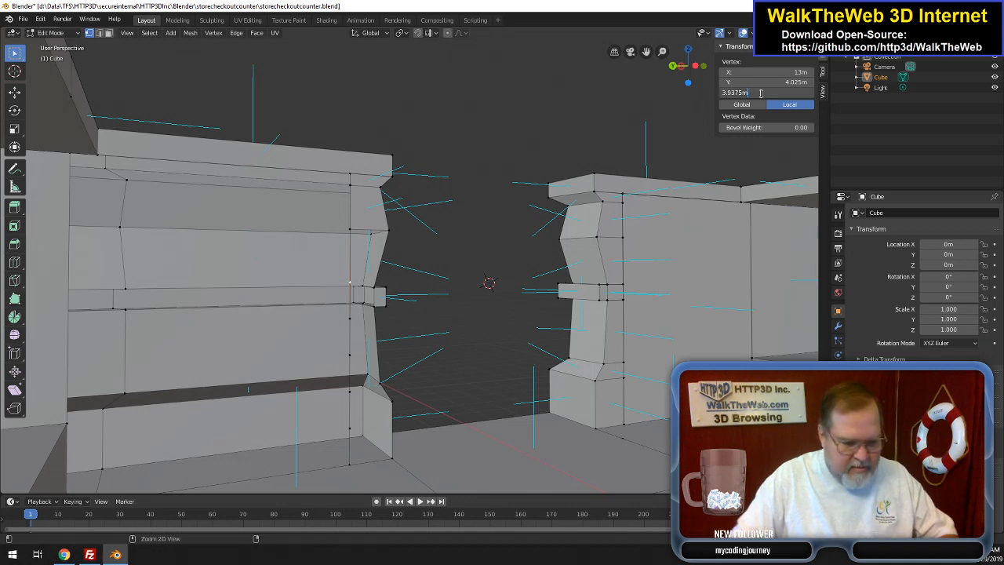
{"action": "key", "text": "Return"}
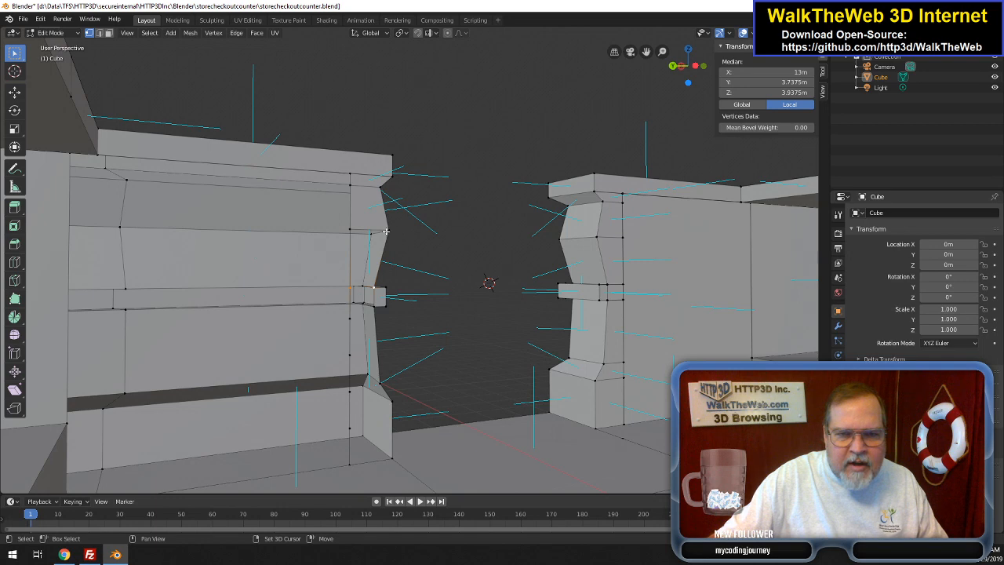
- Fill the face between the vertical edge and the lower half of the bulge, down to the trim
{"action": "left_click", "coordinate": [351, 231], "text": "shift"}
{"action": "left_click", "coordinate": [364, 239], "text": "shift"}
{"action": "left_click", "coordinate": [367, 278], "text": "shift"}
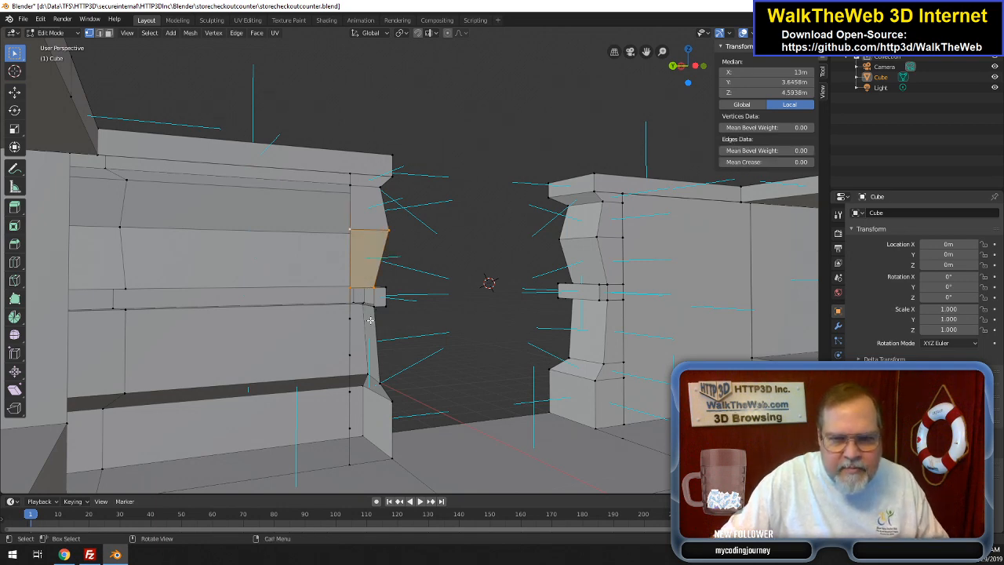
- Set the Z of the fourth inner vertex down the vertical edge to 3.5 m, matching the underside of the trim
{"action": "left_click", "coordinate": [375, 307]}
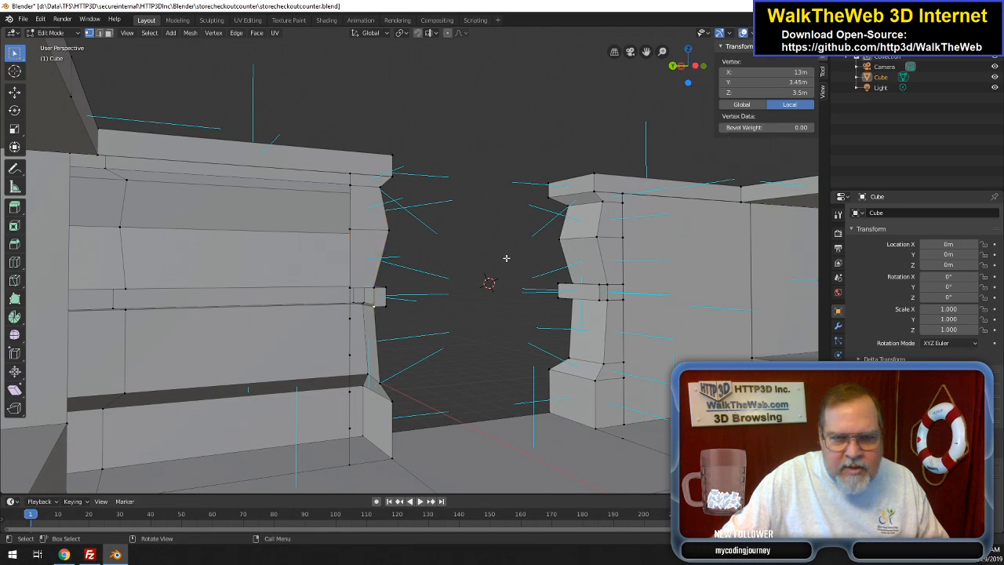
{"action": "left_click", "coordinate": [758, 92]}
{"action": "type", "text": "3.5m"}
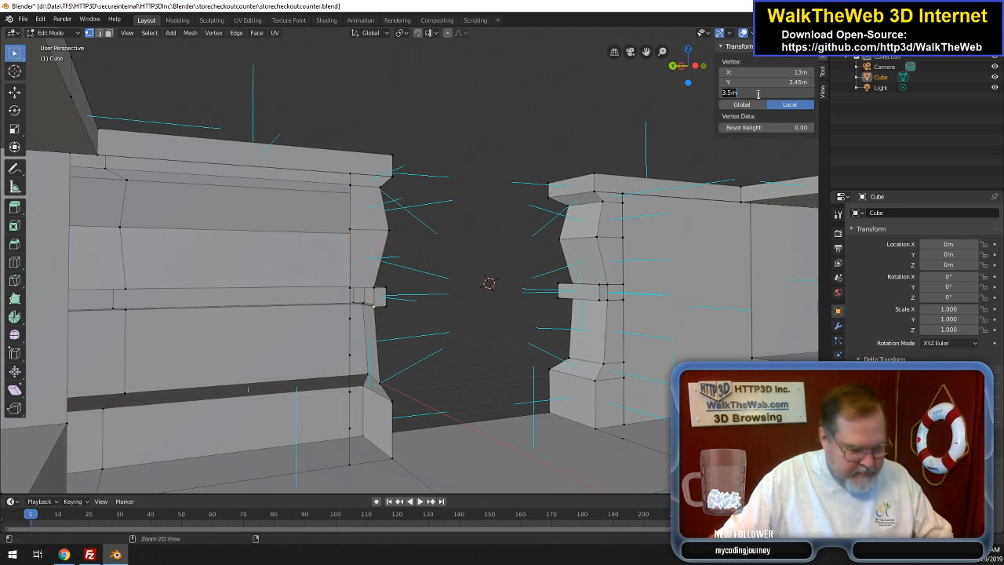
{"action": "key", "text": "Return"}
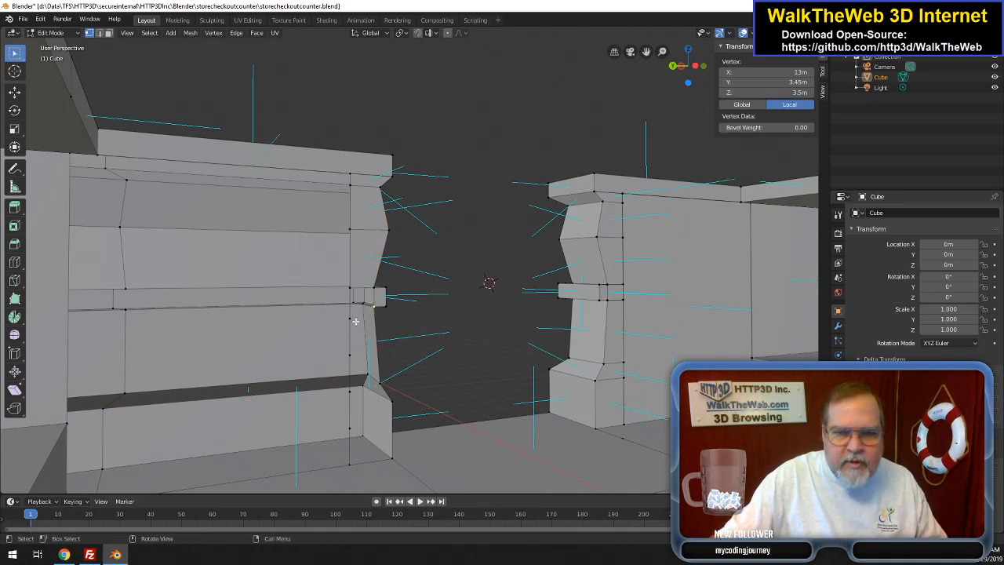
{"action": "left_click", "coordinate": [768, 92]}
{"action": "key", "text": "Return"}
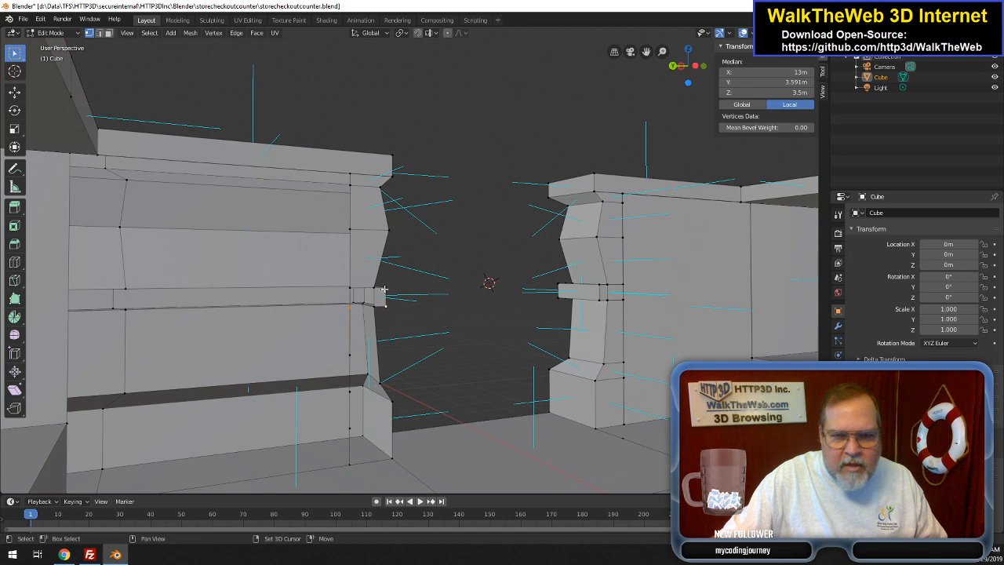
- Fill the face between the vertical edge and the protruding trim block's end
{"action": "left_click", "coordinate": [352, 289], "text": "shift"}
{"action": "left_click", "coordinate": [368, 299], "text": "shift"}
{"action": "key", "text": "f"}
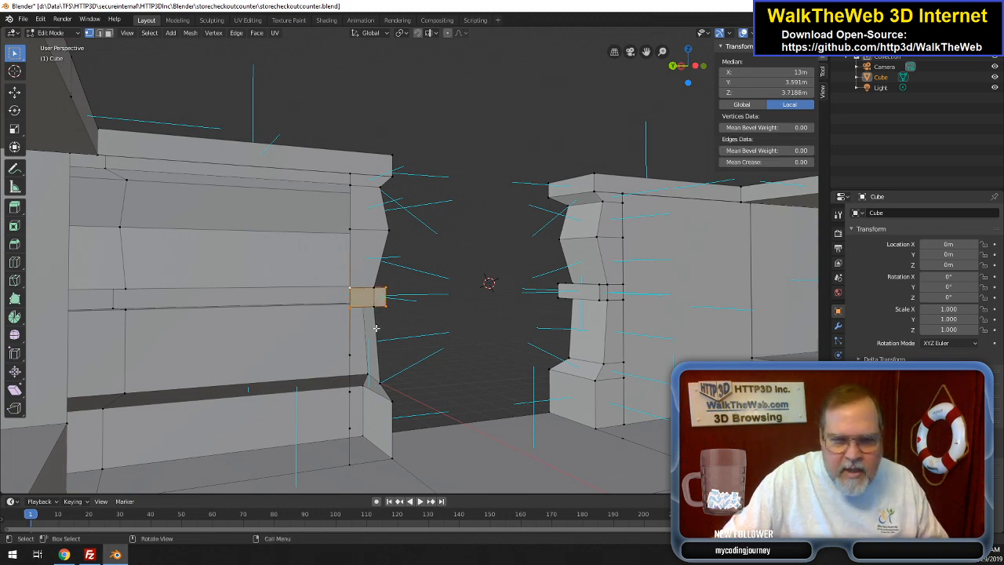
- Merge the two vertices just below the trim on the vertical edge into the upper one, using Merge Vertices At Last
{"action": "left_click", "coordinate": [376, 384]}
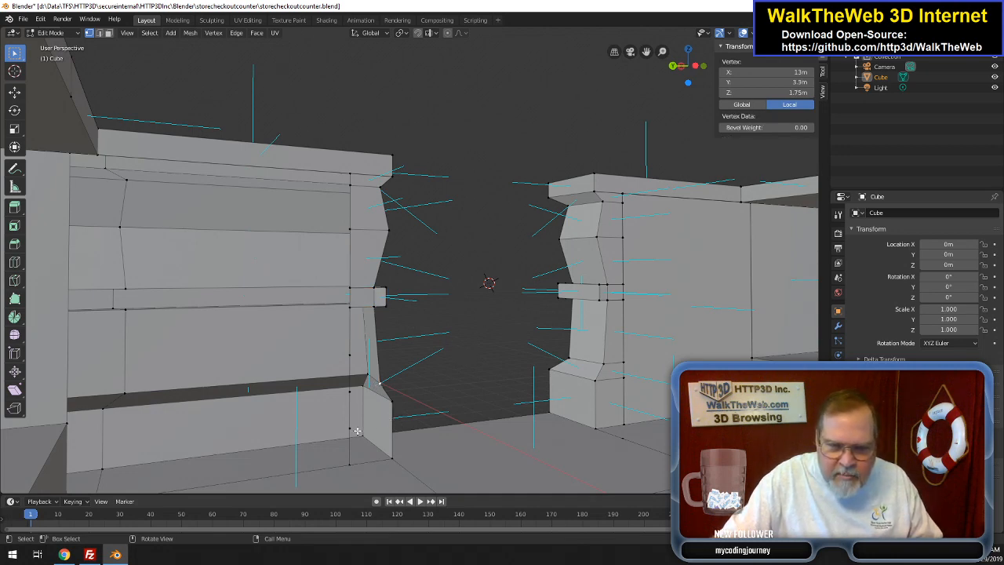
{"action": "left_click", "coordinate": [350, 390]}
{"action": "left_click", "coordinate": [347, 356], "text": "shift"}
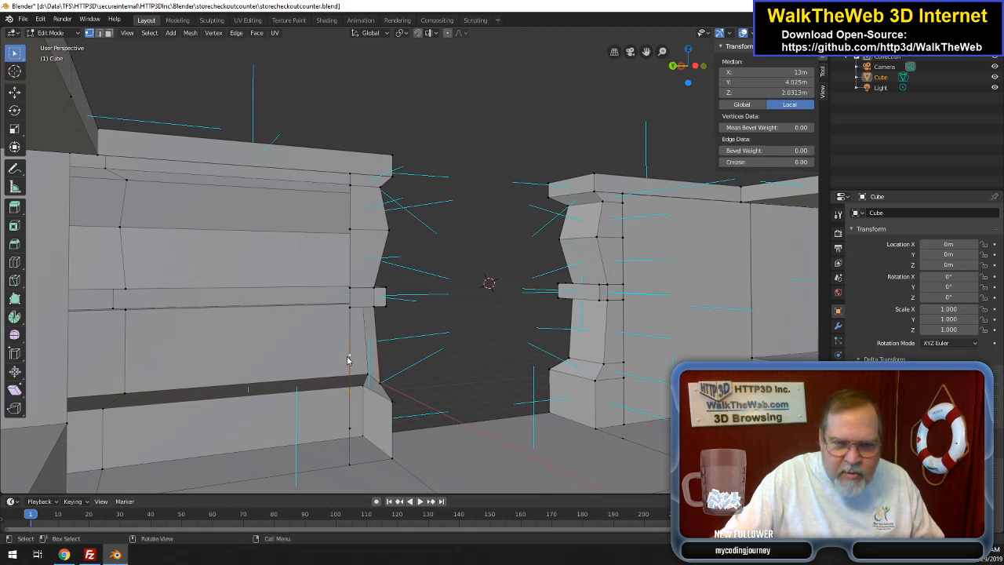
{"action": "right_click", "coordinate": [346, 356]}
{"action": "mouse_move", "coordinate": [333, 486]}
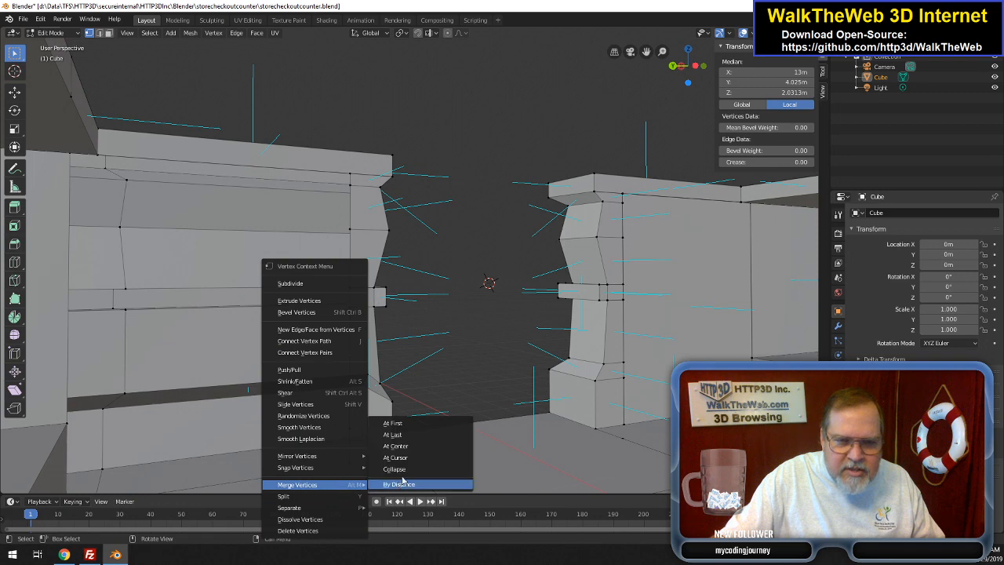
{"action": "left_click", "coordinate": [397, 436]}
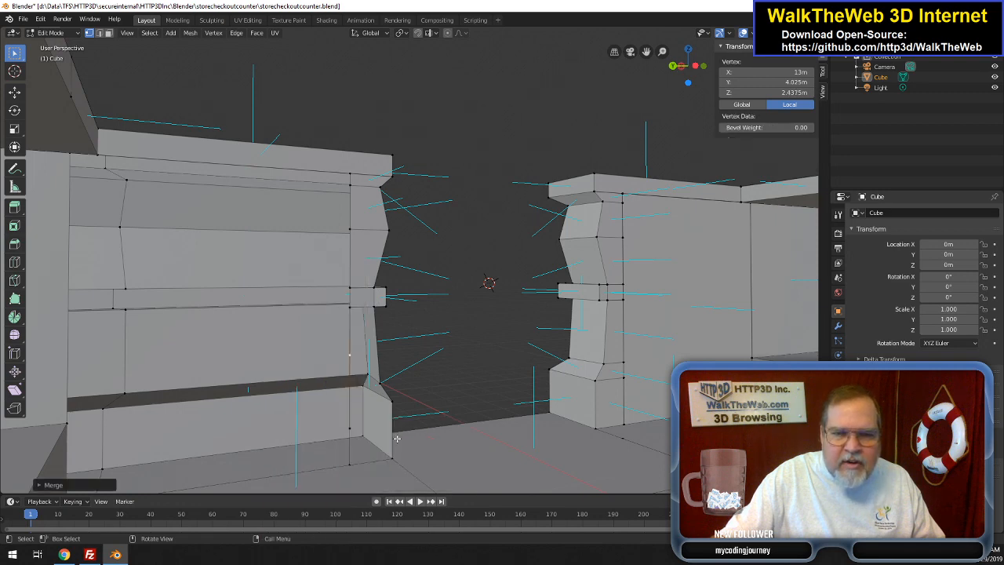
- Set the Z of the next vertex below the trim on the vertical edge to 1.75 m, matching the profile's lower inward corner
{"action": "left_click", "coordinate": [382, 384]}
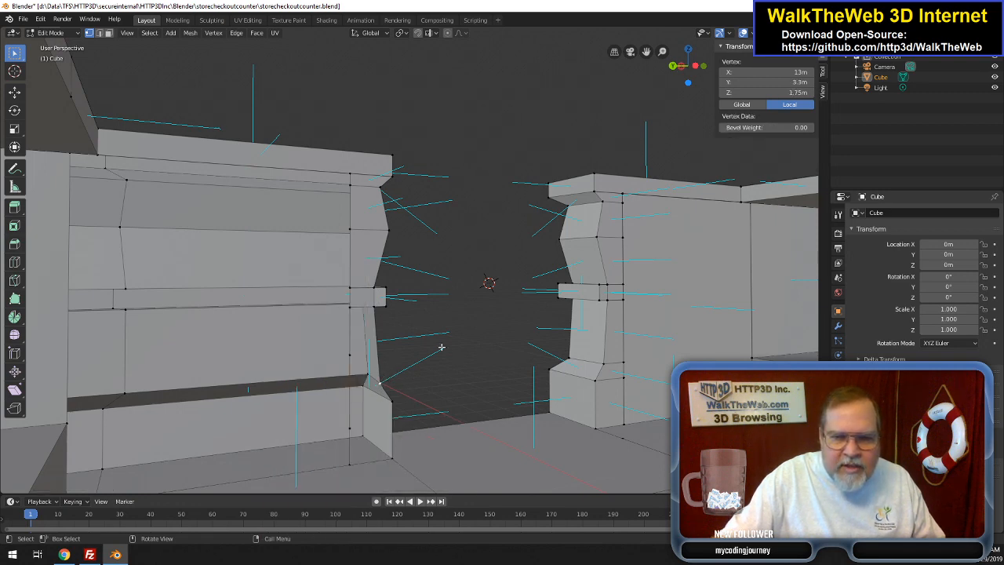
{"action": "left_click", "coordinate": [766, 92]}
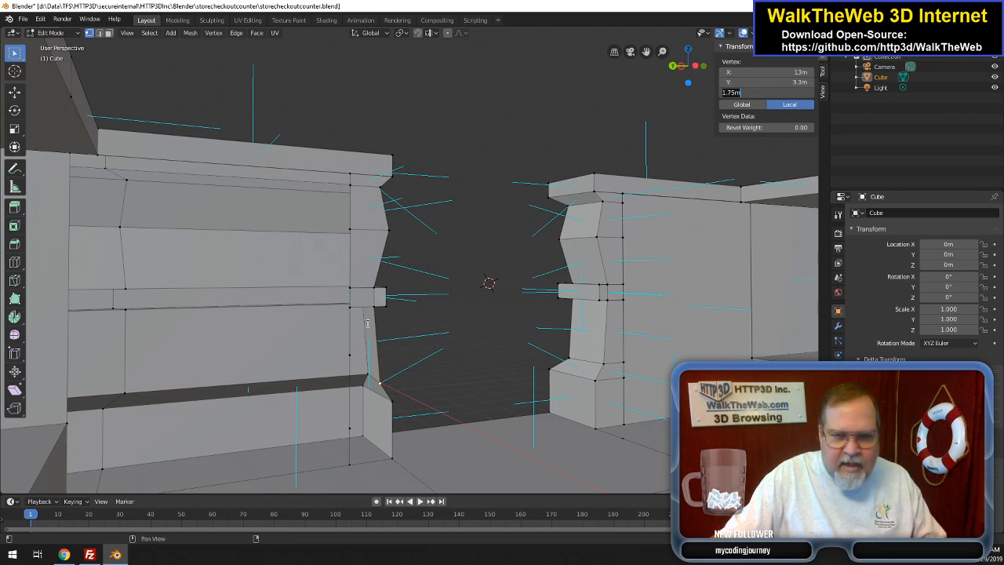
{"action": "left_click", "coordinate": [351, 352]}
{"action": "left_click", "coordinate": [351, 355]}
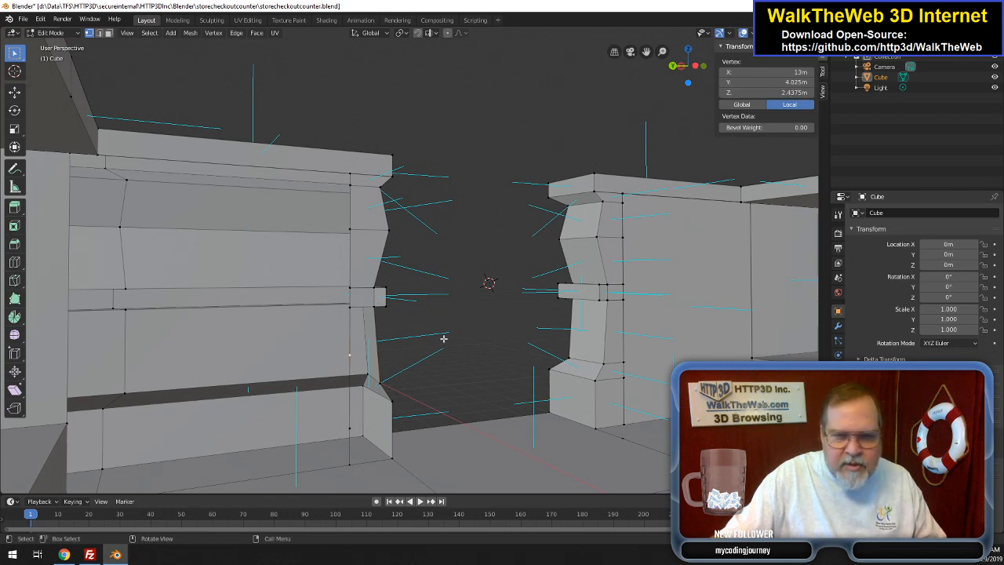
{"action": "left_click", "coordinate": [754, 92]}
{"action": "type", "text": "1.75m"}
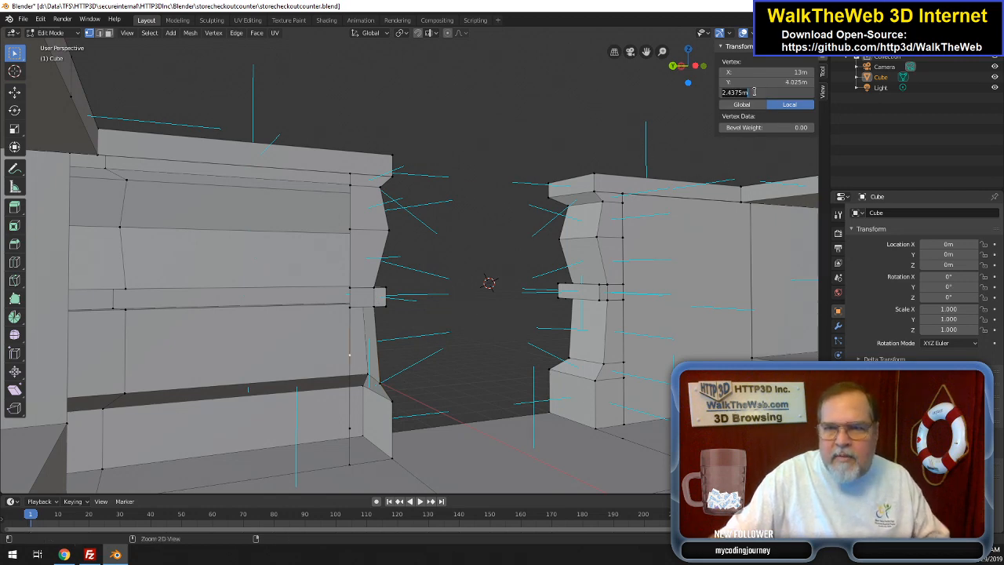
{"action": "key", "text": "Return"}
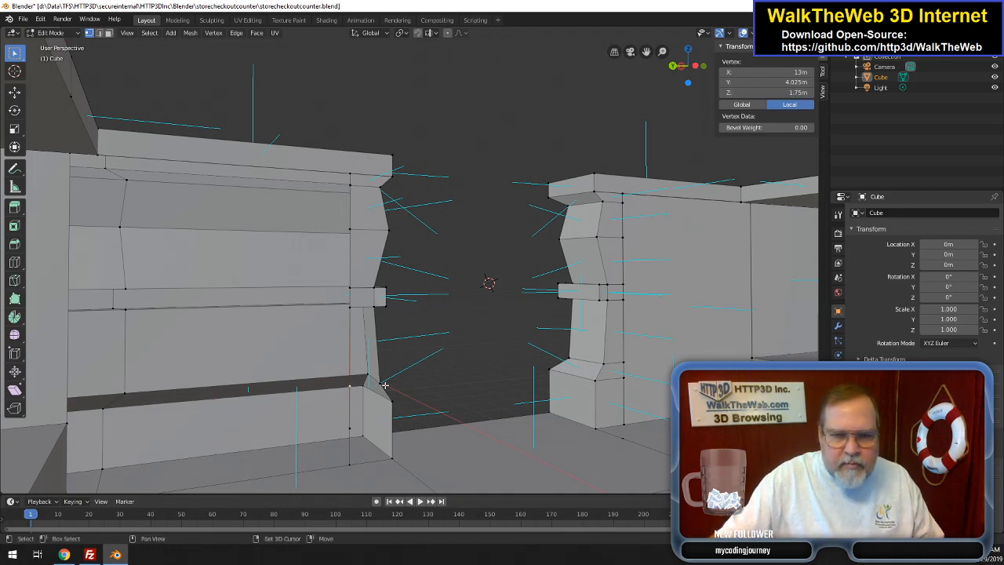
- Fill the face between the vertical edge and the profile, from the trim's underside down to the lower inward corner
{"action": "left_click", "coordinate": [354, 312], "text": "shift"}
{"action": "left_click", "coordinate": [353, 309], "text": "shift"}
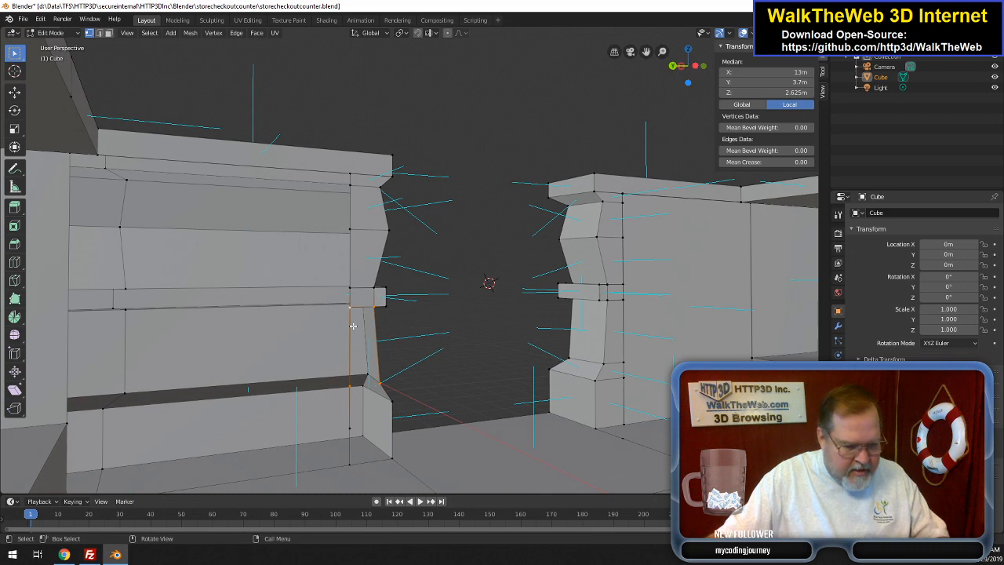
{"action": "key", "text": "f"}
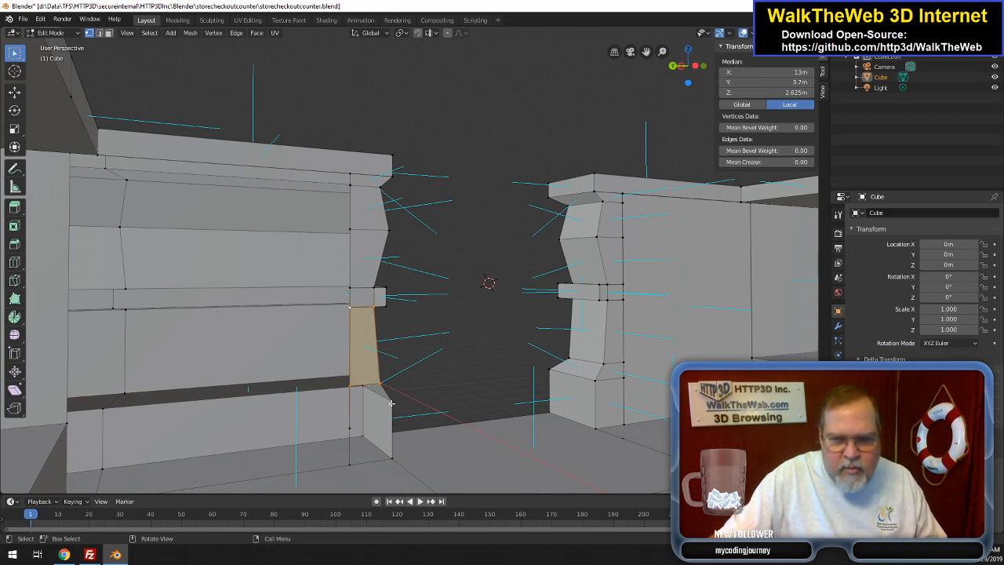
- Set the Z of the next vertex down the vertical edge to 1.3125 m, matching the upper outer corner of the base
{"action": "left_click", "coordinate": [391, 401]}
{"action": "left_click", "coordinate": [761, 94]}
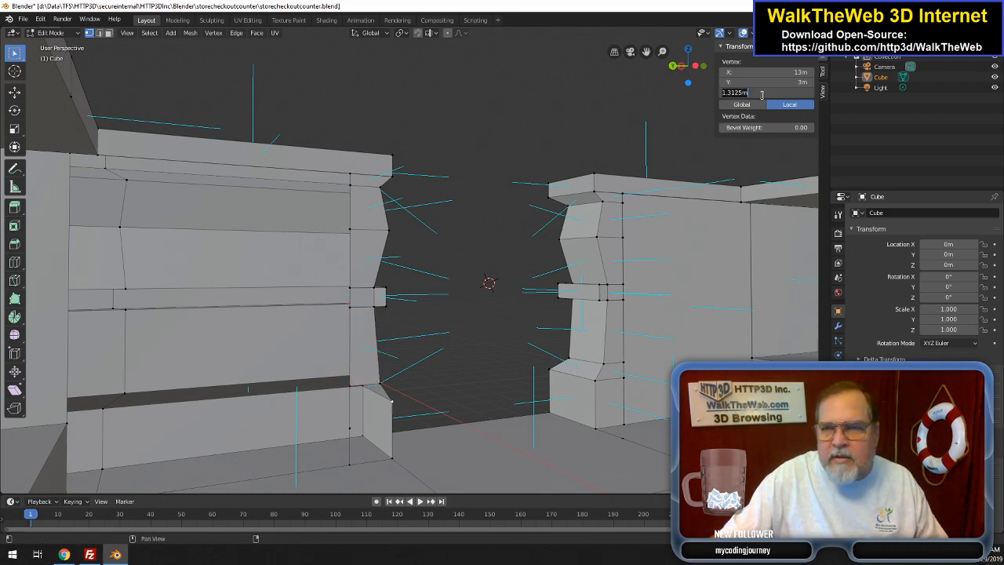
{"action": "left_click", "coordinate": [350, 432]}
{"action": "left_click", "coordinate": [350, 430]}
{"action": "left_click", "coordinate": [747, 93]}
{"action": "type", "text": "1.3125m"}
{"action": "key", "text": "Return"}
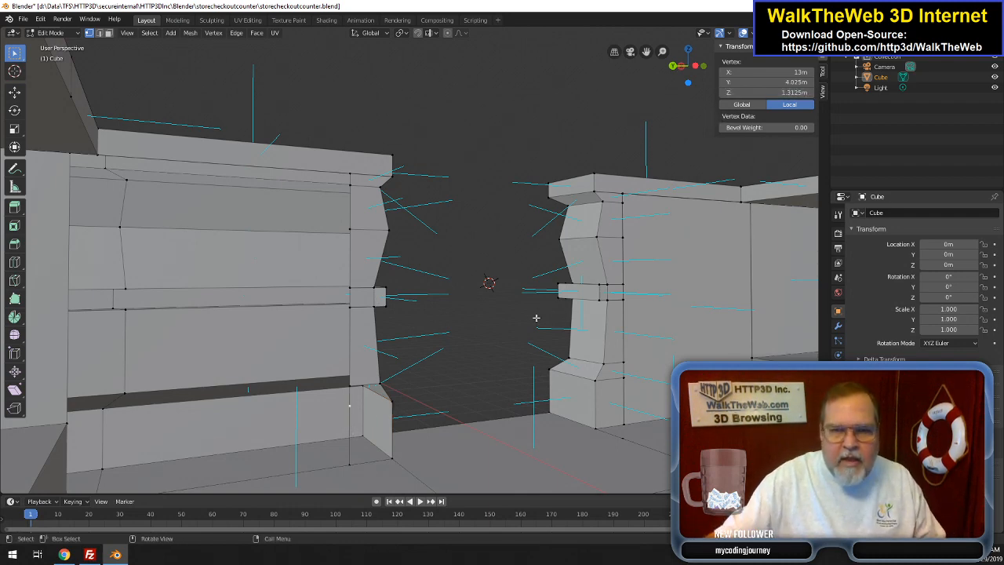
- Fill the sloped section's side face above the base and the base block's side face down to the floor
{"action": "left_click", "coordinate": [379, 385], "text": "shift"}
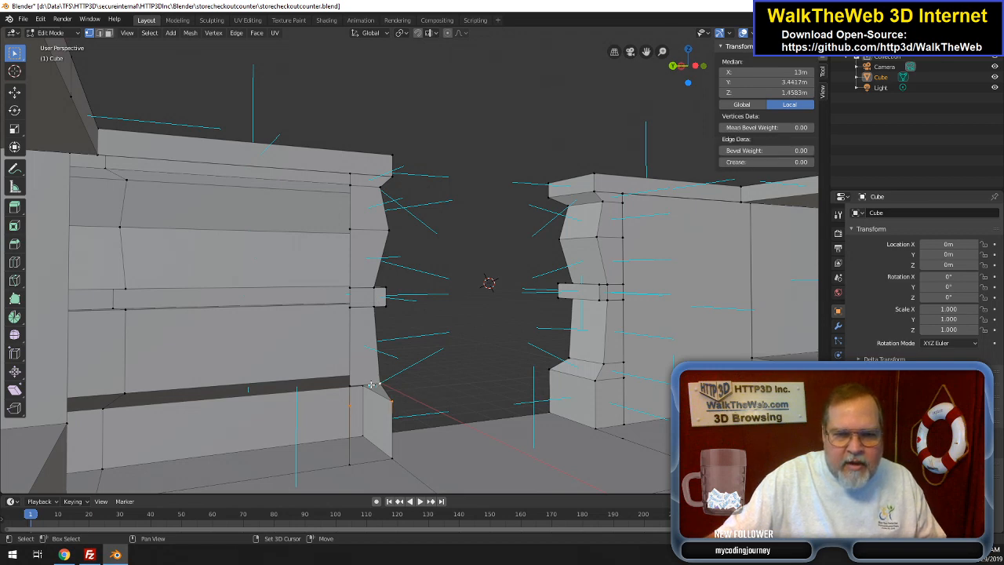
{"action": "left_click", "coordinate": [360, 401], "text": "shift"}
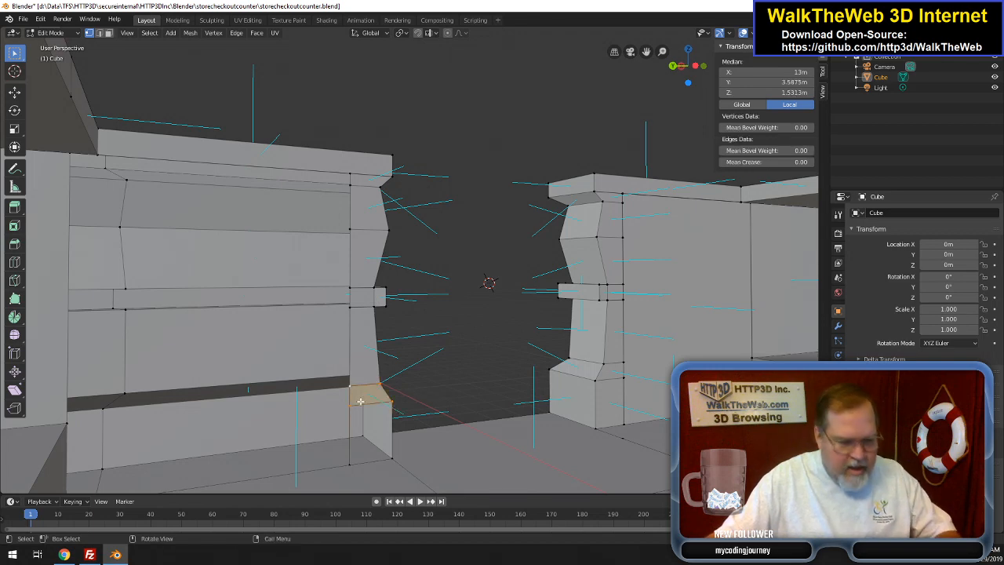
{"action": "left_click", "coordinate": [348, 412]}
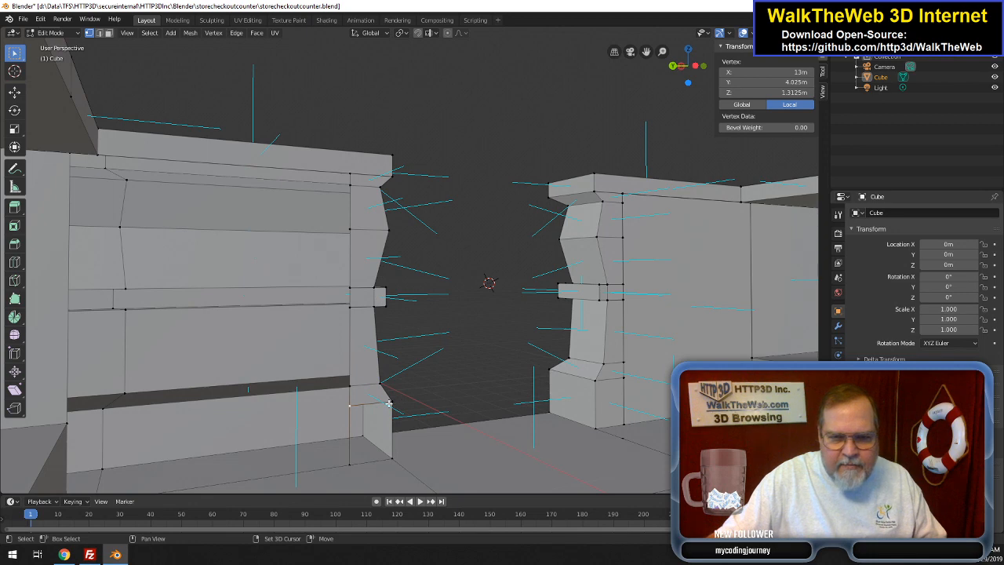
{"action": "left_click", "coordinate": [393, 404], "text": "shift"}
{"action": "left_click", "coordinate": [388, 458], "text": "shift"}
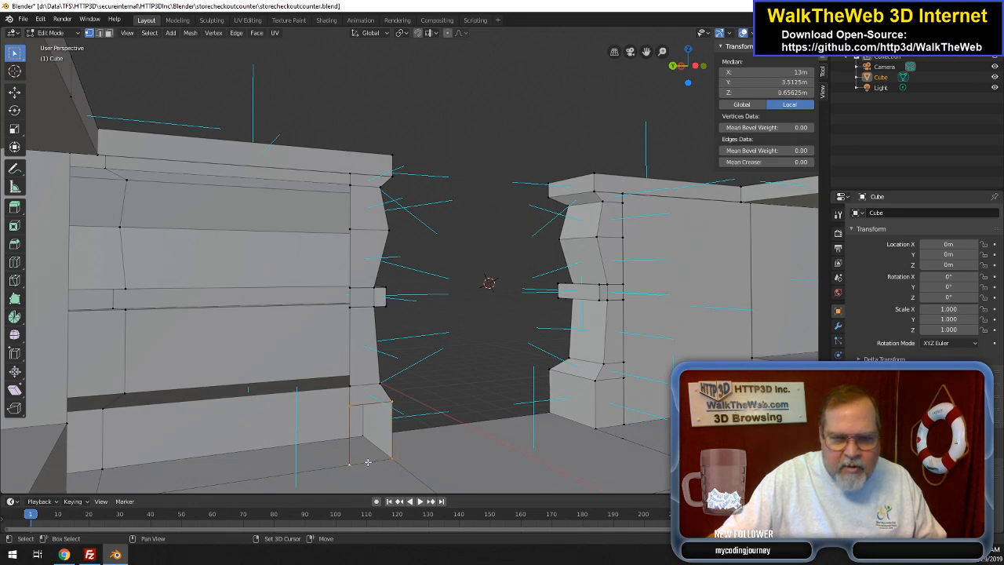
{"action": "left_click", "coordinate": [353, 464], "text": "shift"}
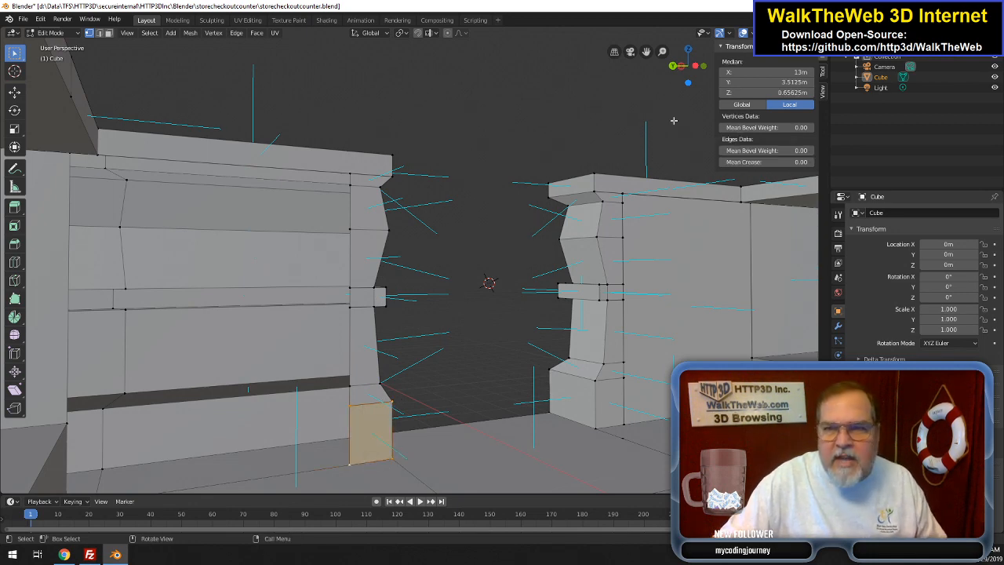
- Fill one large inner side face between the vertical edge and the far corner, from the floor up to the countertop's underside
{"action": "left_click_drag", "start_coordinate": [685, 64], "coordinate": [624, 108]}
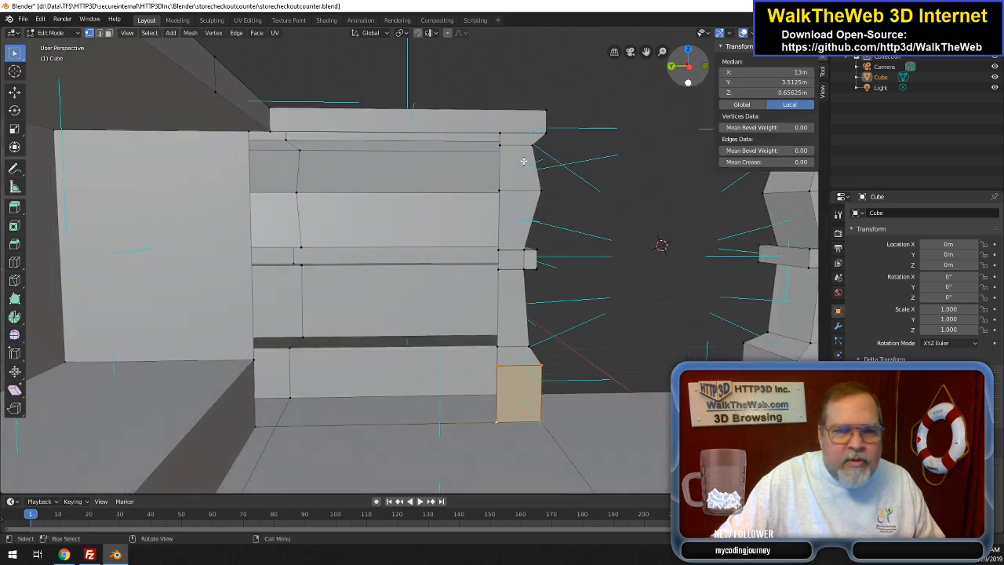
{"action": "left_click", "coordinate": [254, 427]}
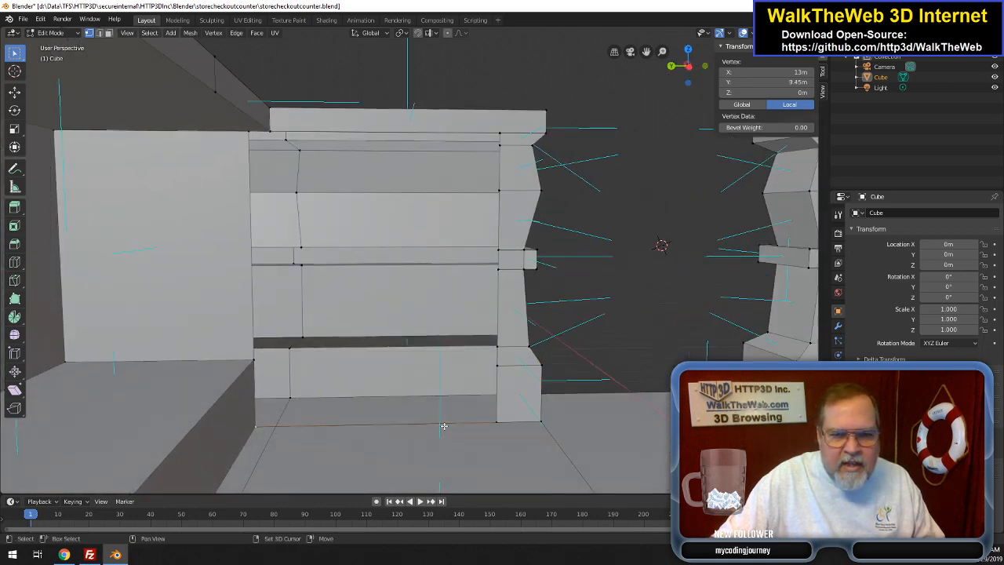
{"action": "left_click", "coordinate": [496, 424], "text": "shift"}
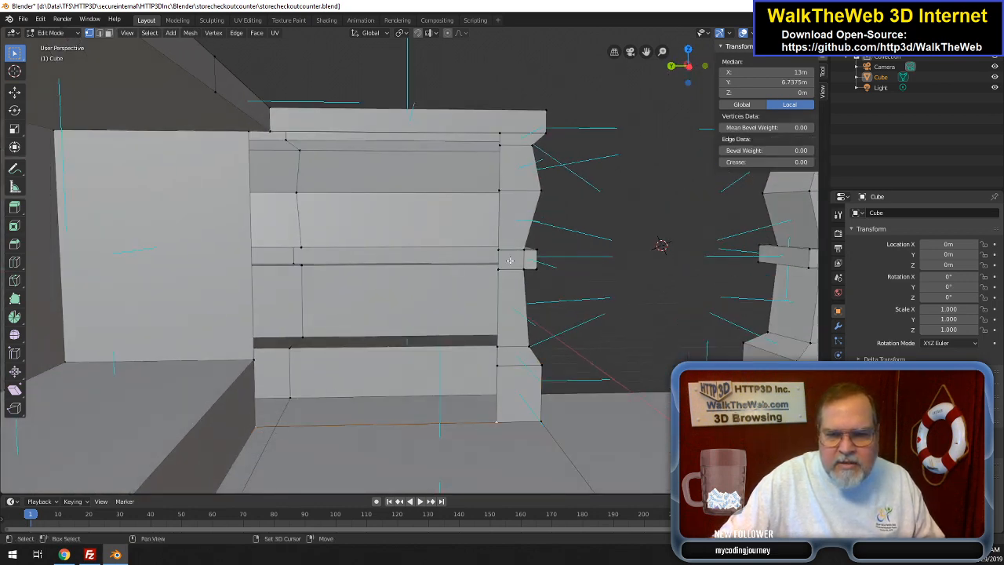
{"action": "left_click", "coordinate": [501, 133], "text": "shift"}
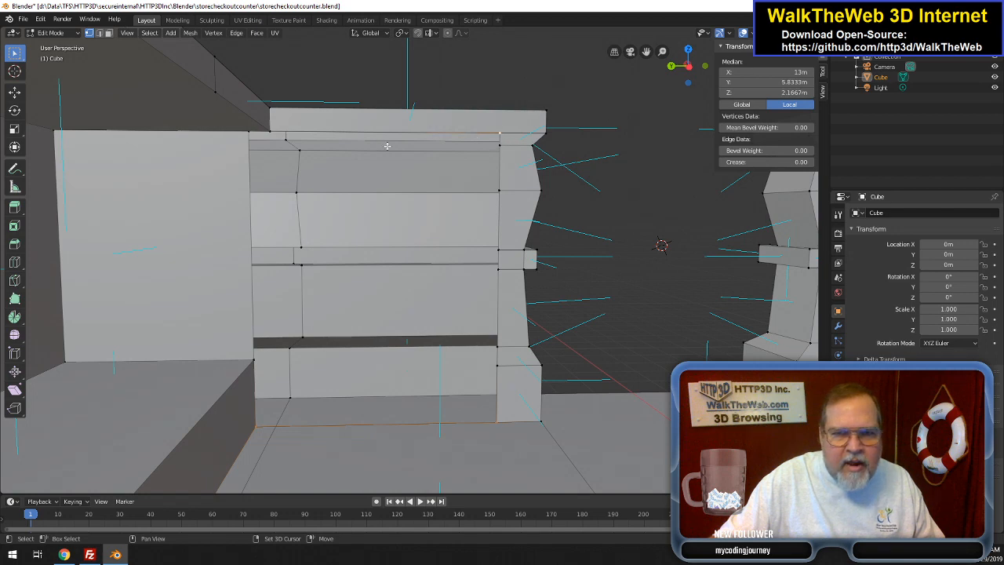
{"action": "left_click", "coordinate": [248, 132], "text": "shift"}
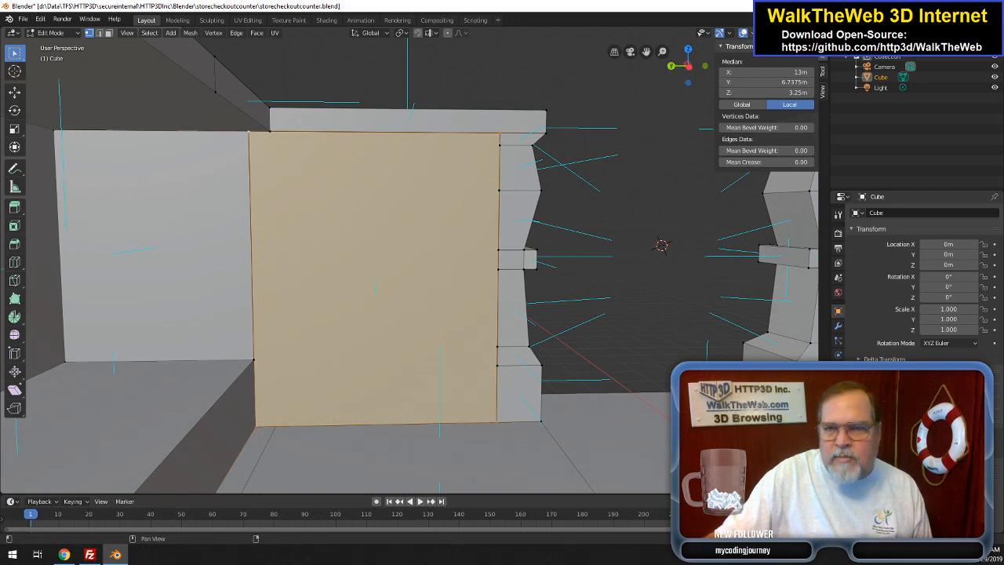
- Flip the normal of the wide face on the side of the same wing's trim block
{"action": "left_click", "coordinate": [751, 32]}
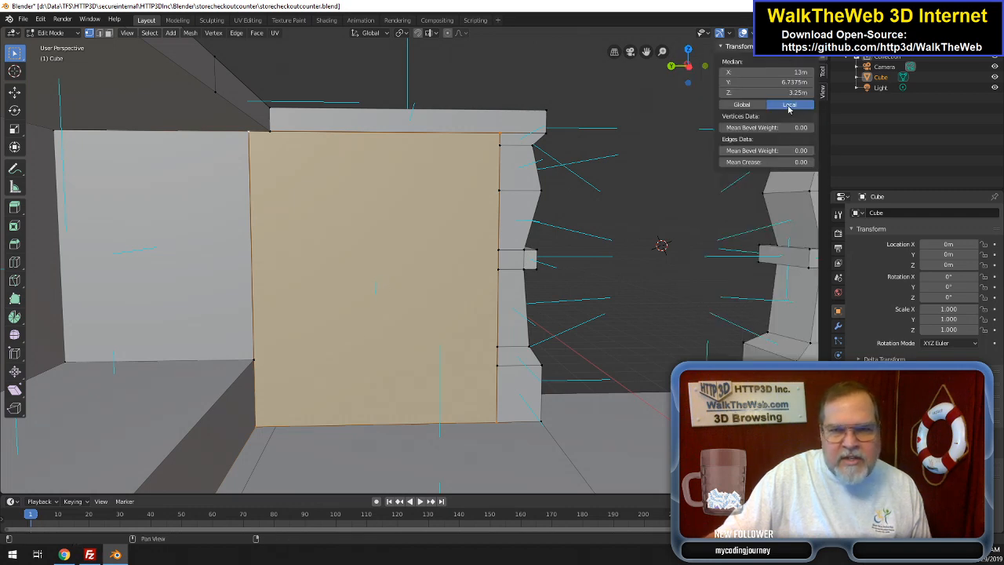
{"action": "left_click_drag", "start_coordinate": [698, 75], "coordinate": [653, 79]}
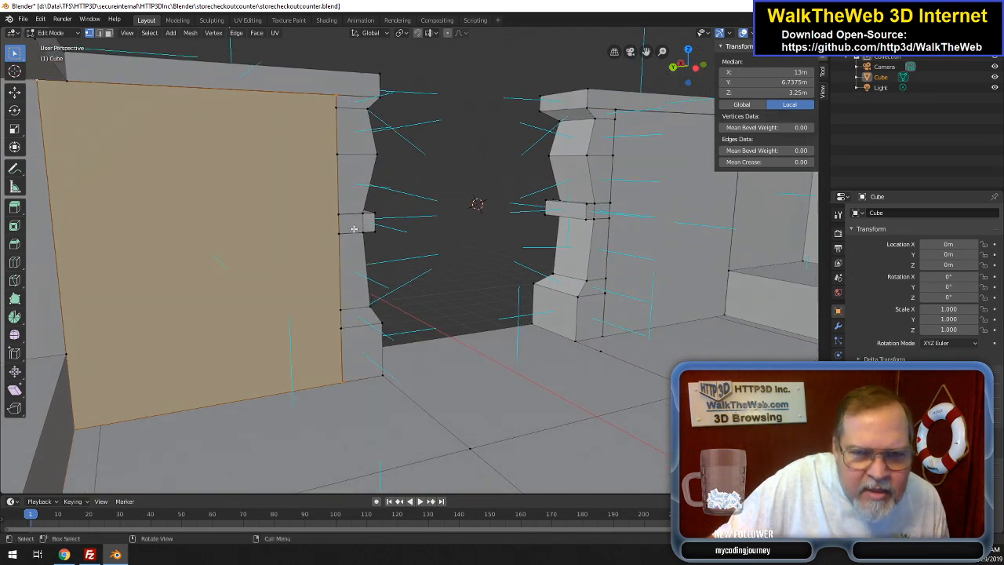
{"action": "key", "text": "alt+a"}
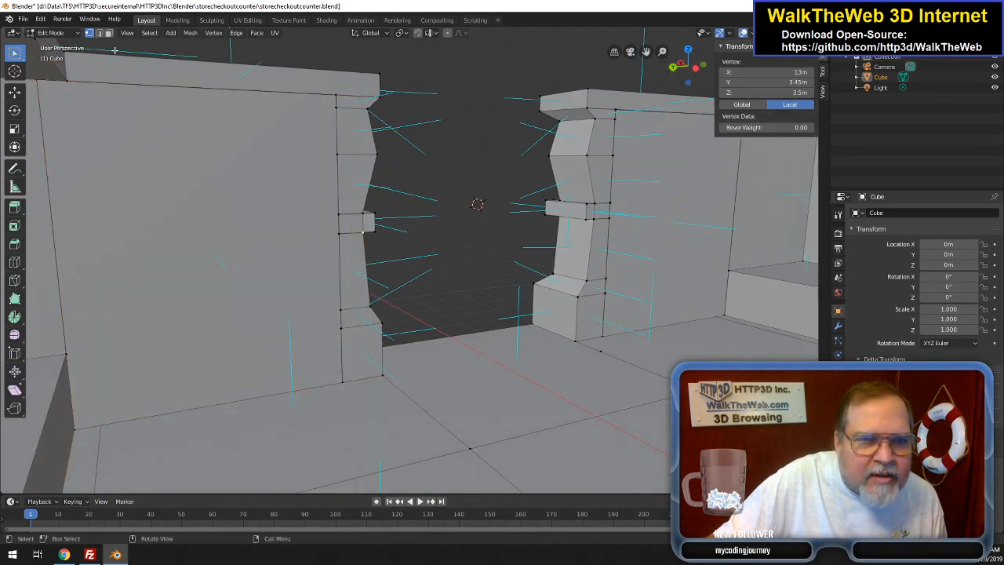
{"action": "left_click", "coordinate": [355, 227]}
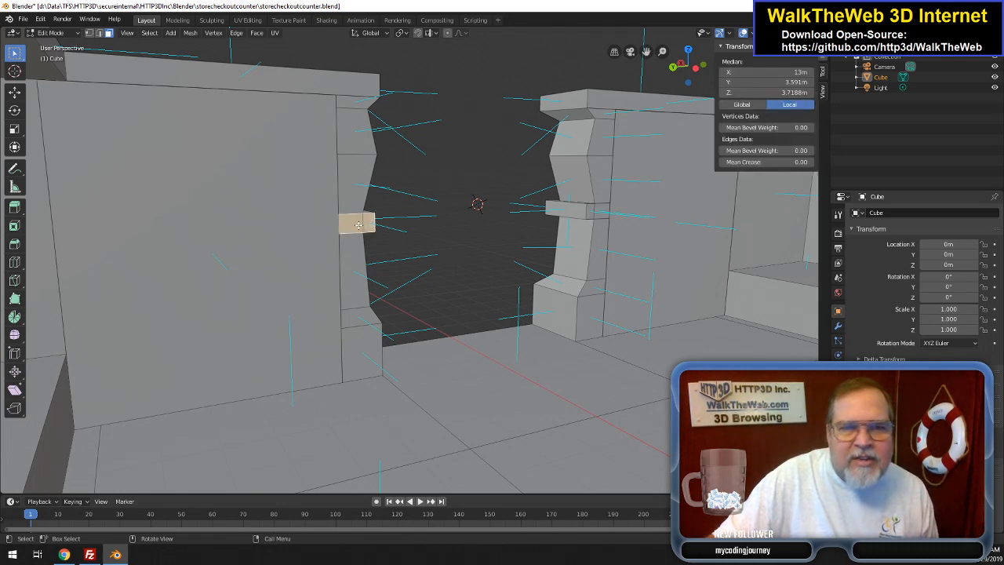
{"action": "left_click", "coordinate": [190, 32]}
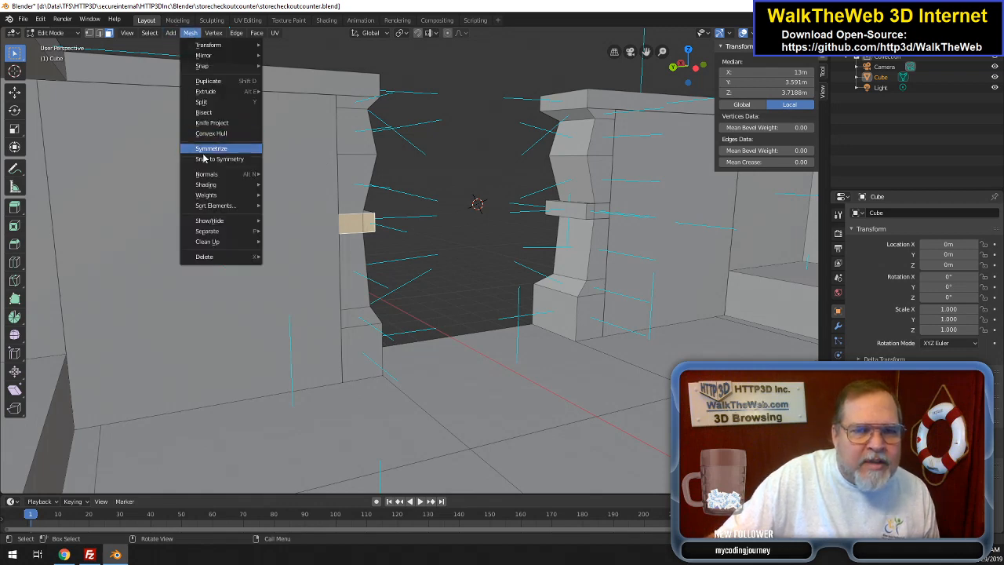
{"action": "mouse_move", "coordinate": [217, 174]}
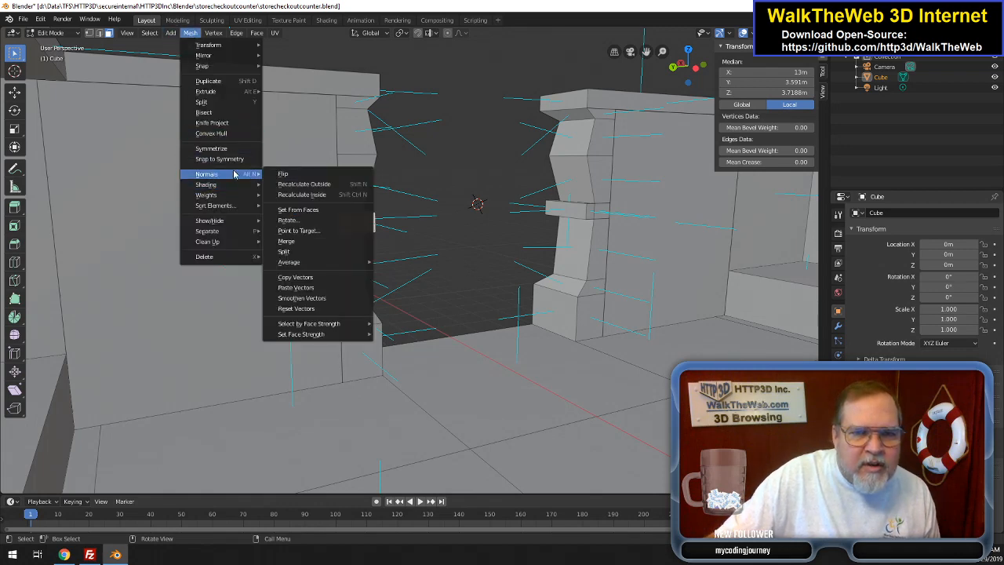
{"action": "left_click", "coordinate": [282, 173]}
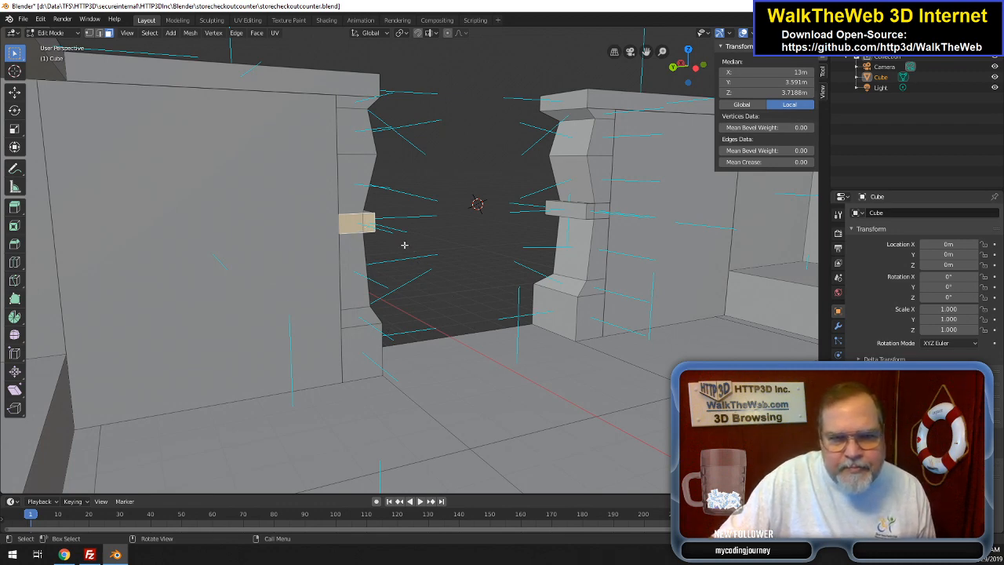
- Delete only the small overlapping face at the protruding end of the trim block's side, keeping its edges and vertices
{"action": "left_click", "coordinate": [370, 222]}
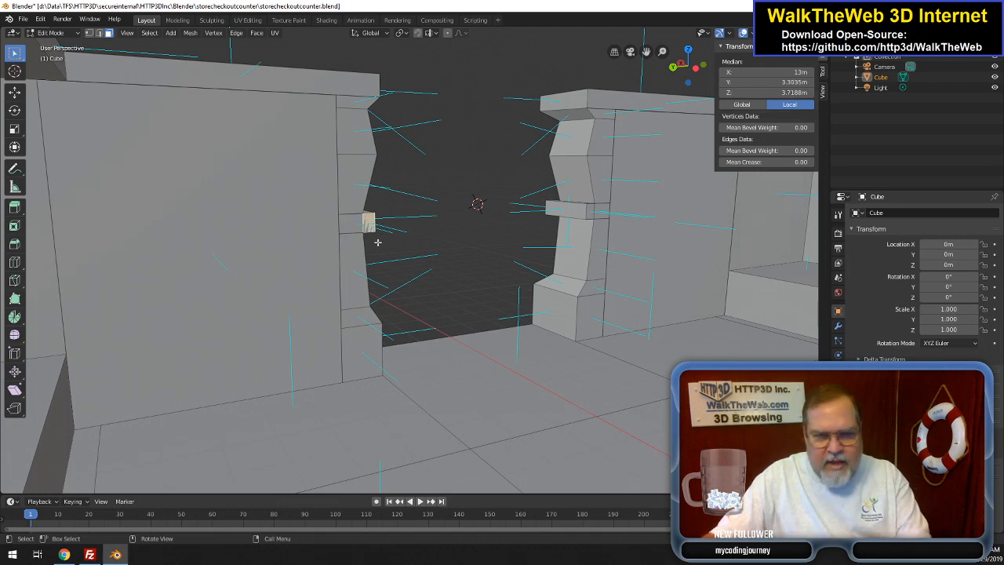
{"action": "key", "text": "x"}
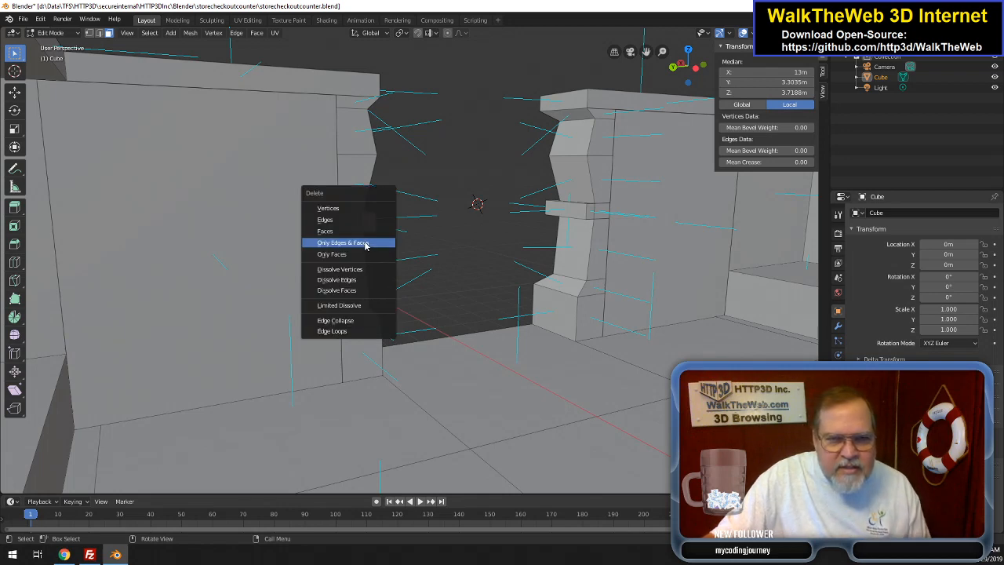
{"action": "left_click", "coordinate": [342, 254]}
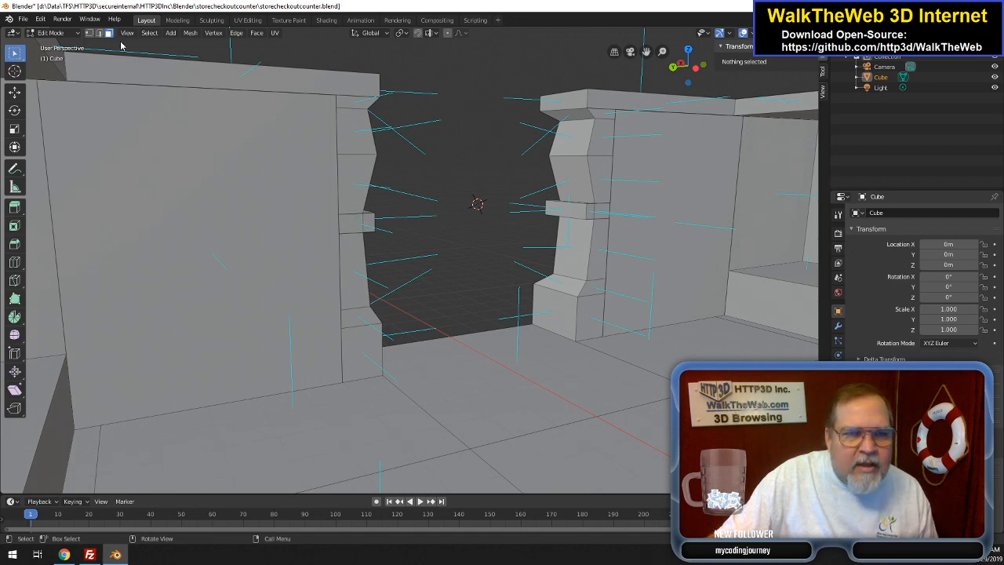
- Delete the wide overlapping face on the side of the opposite wing's trim block
{"action": "left_click", "coordinate": [589, 213]}
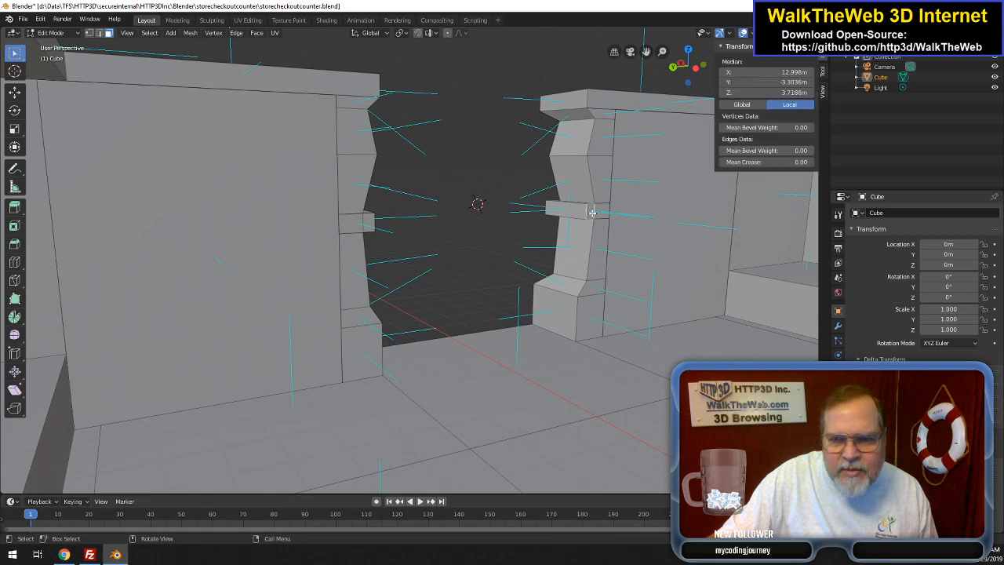
{"action": "left_click", "coordinate": [590, 211]}
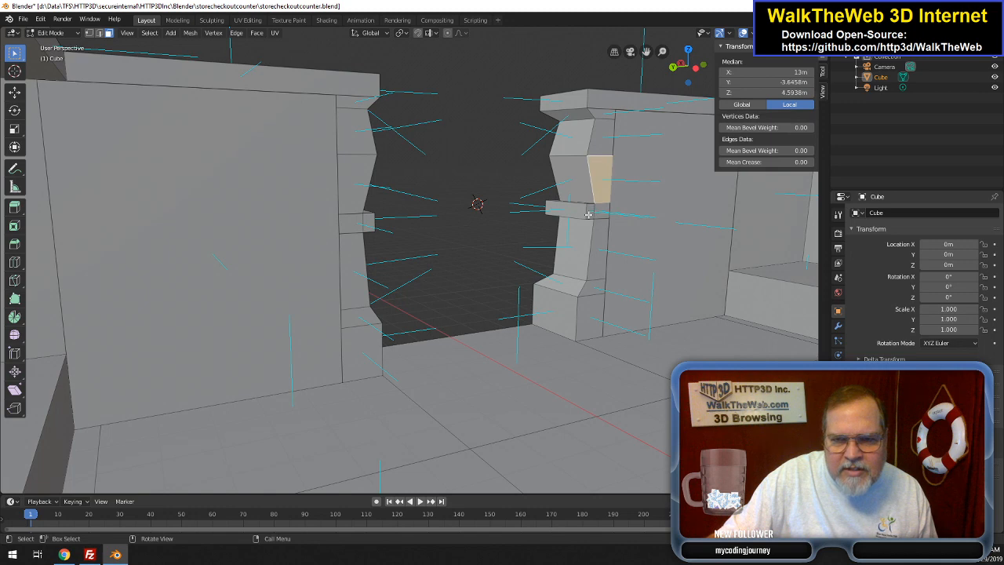
{"action": "left_click", "coordinate": [596, 195]}
{"action": "left_click", "coordinate": [590, 211]}
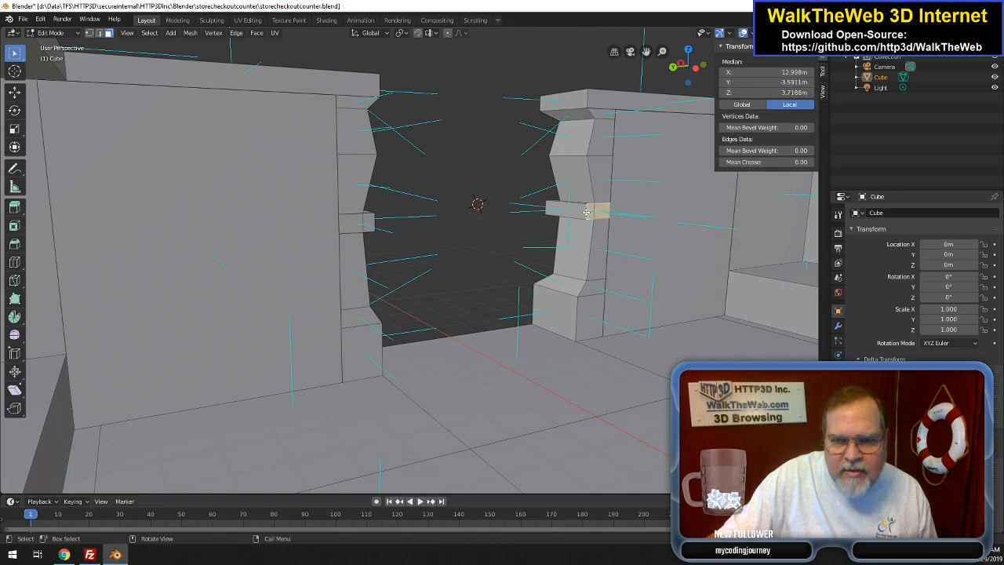
{"action": "left_click", "coordinate": [586, 212]}
{"action": "left_click", "coordinate": [604, 213]}
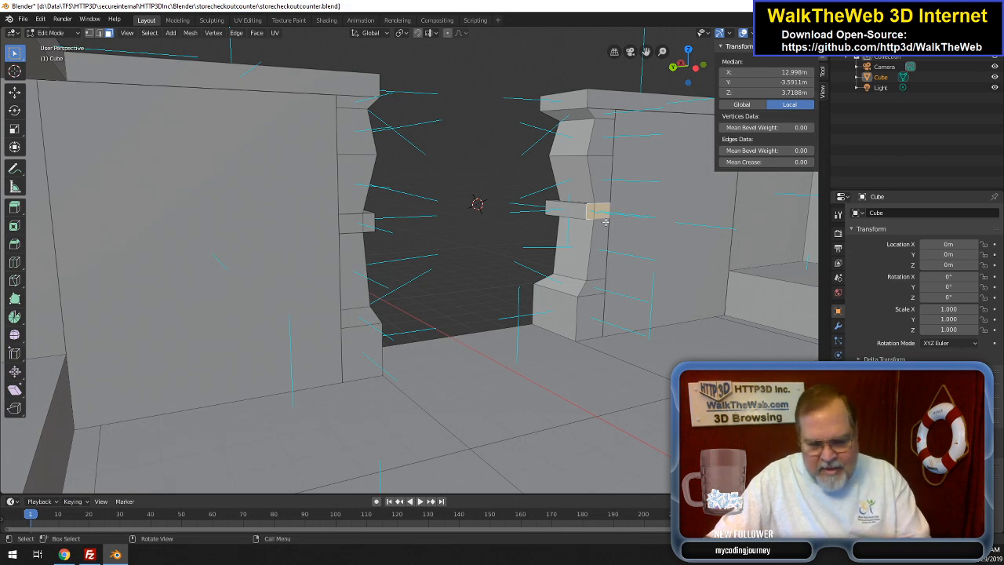
{"action": "key", "text": "x"}
{"action": "left_click", "coordinate": [604, 221]}
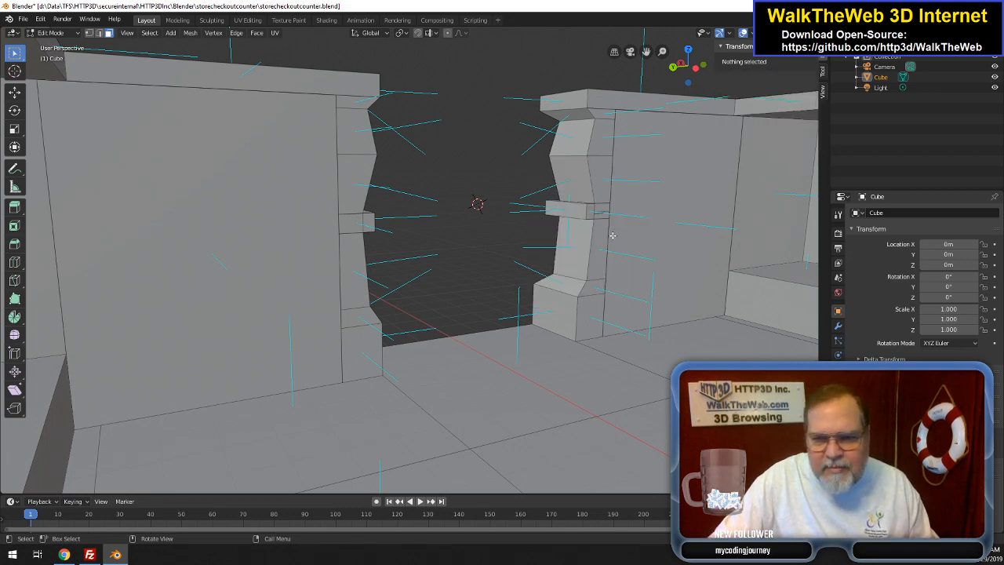
- Delete the small overlapping face at the protruding end of the opposite wing's trim block and fill one face across the block's whole side
{"action": "left_click", "coordinate": [592, 210]}
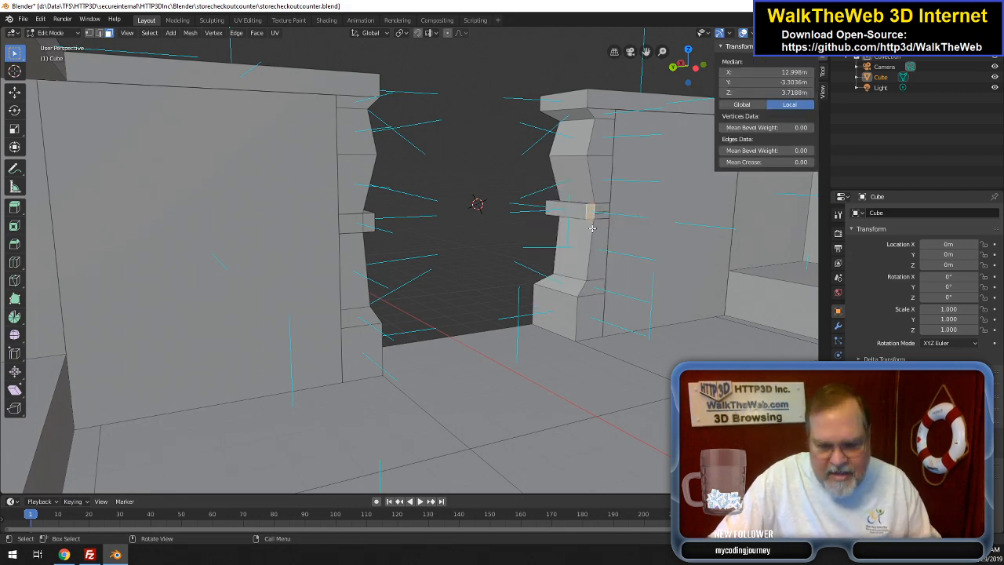
{"action": "key", "text": "x"}
{"action": "left_click", "coordinate": [571, 230]}
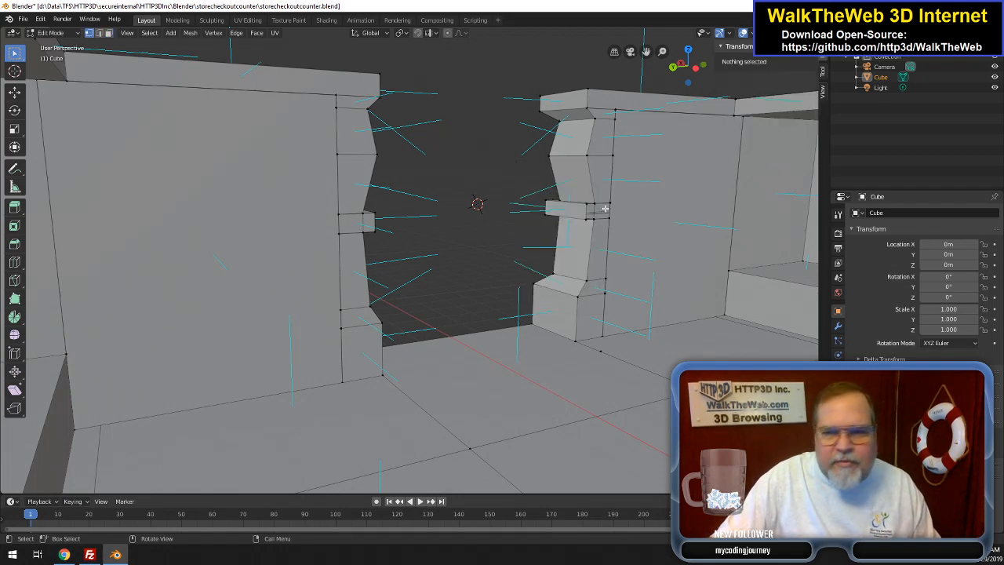
{"action": "left_click", "coordinate": [610, 206], "text": "shift"}
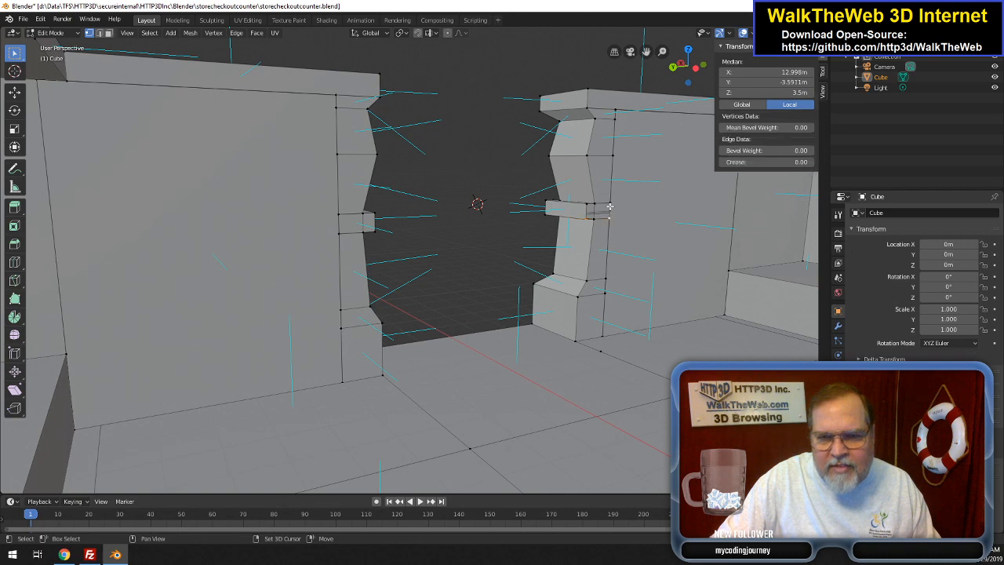
{"action": "left_click", "coordinate": [598, 220], "text": "shift"}
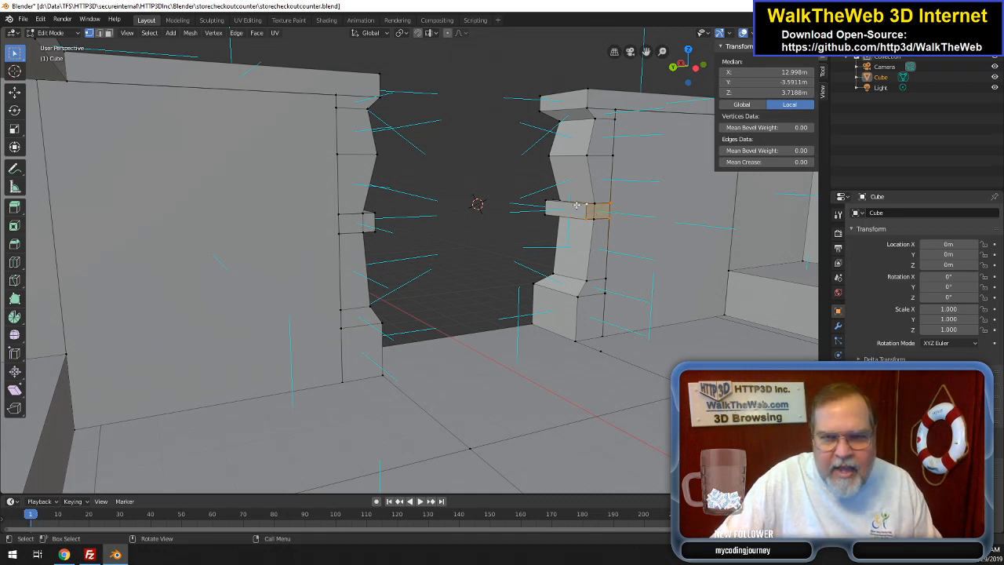
- Delete the leftover vertical edge crossing the side face of the trim block on each wing
{"action": "left_click", "coordinate": [100, 33]}
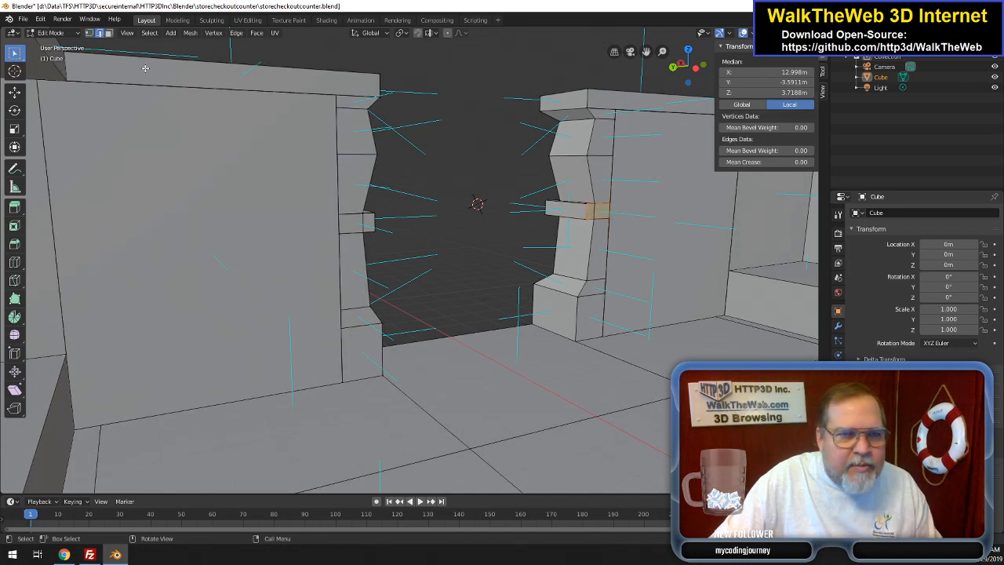
{"action": "left_click", "coordinate": [594, 212], "text": "shift"}
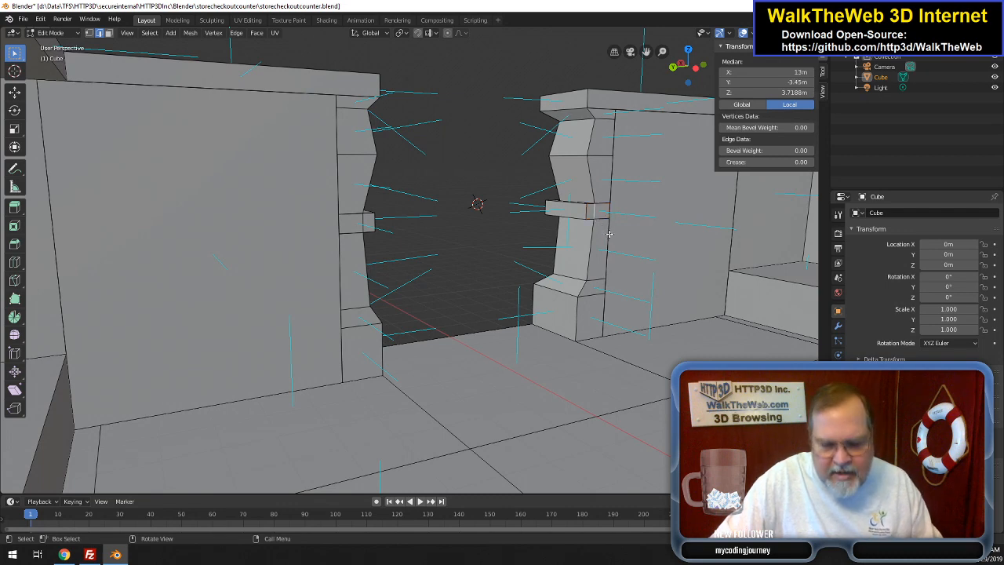
{"action": "right_click", "coordinate": [609, 233]}
{"action": "left_click", "coordinate": [586, 223]}
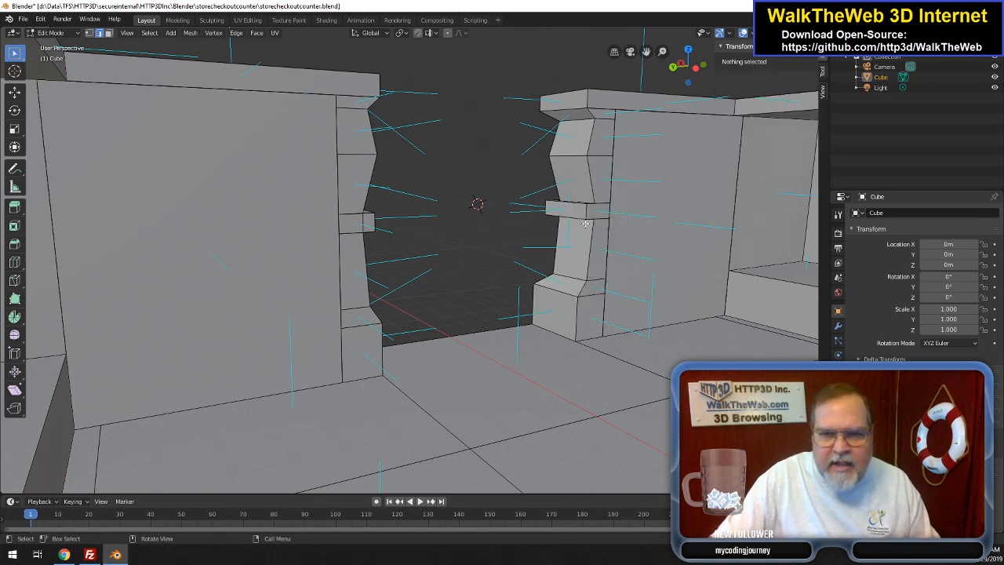
{"action": "left_click", "coordinate": [361, 231]}
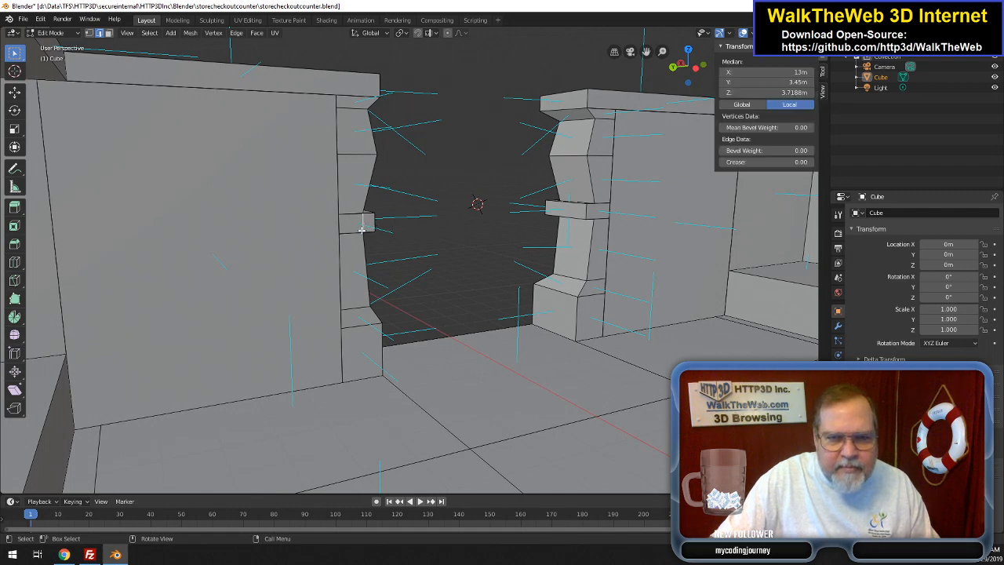
{"action": "key", "text": "x"}
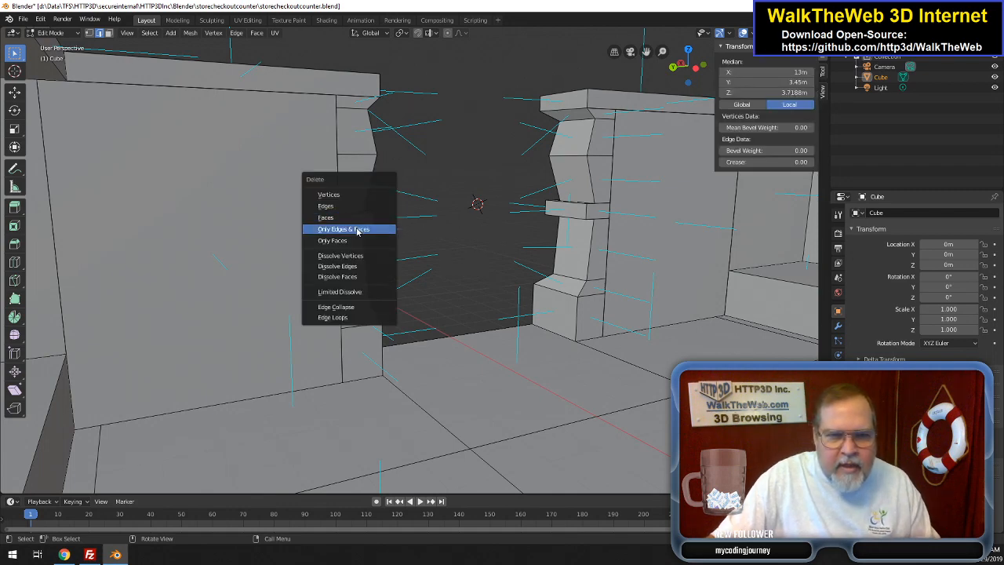
{"action": "left_click", "coordinate": [357, 229]}
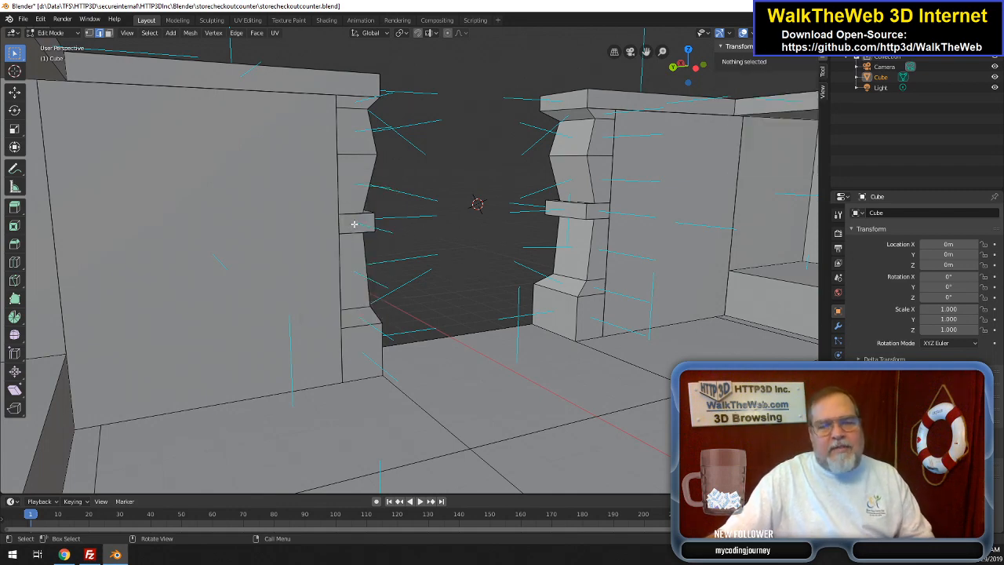
- Select faces on both wings' trim blocks to check how their sides are divided
{"action": "left_click", "coordinate": [354, 225]}
{"action": "left_click", "coordinate": [108, 34]}
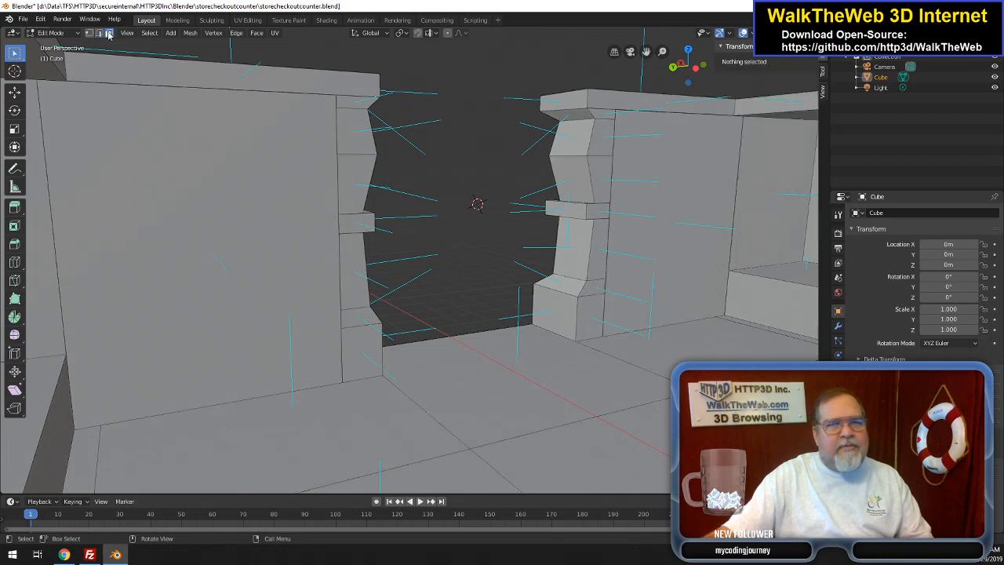
{"action": "left_click", "coordinate": [359, 219]}
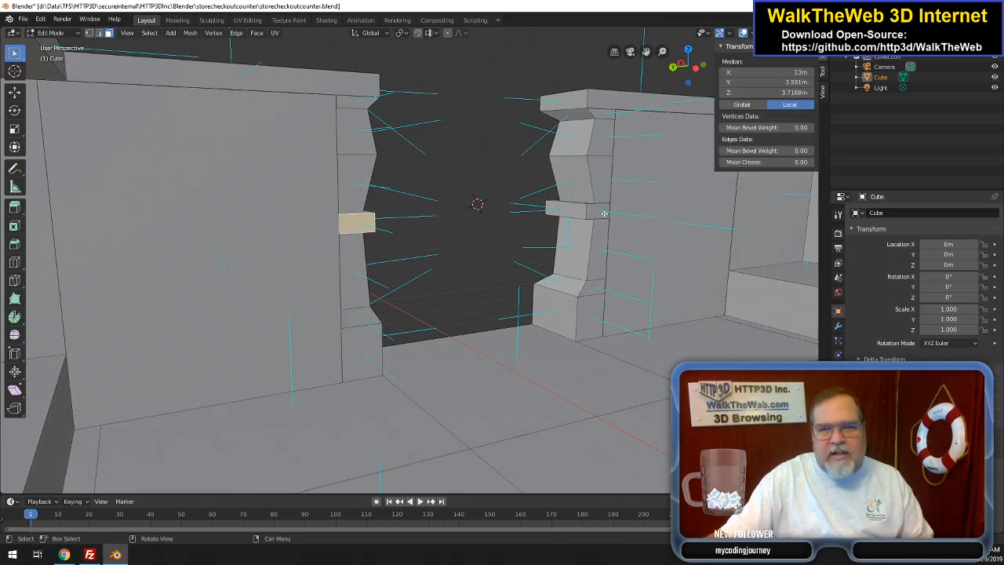
{"action": "left_click", "coordinate": [604, 214]}
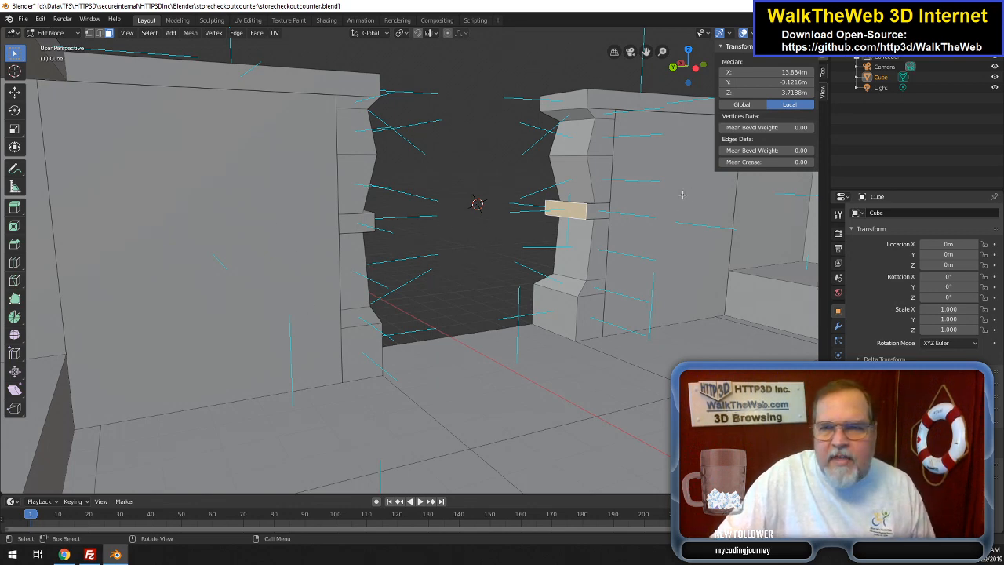
- Turn off the face normals display in the viewport overlays
{"action": "left_click_drag", "start_coordinate": [696, 73], "coordinate": [696, 91]}
{"action": "left_click_drag", "start_coordinate": [648, 52], "coordinate": [441, 39]}
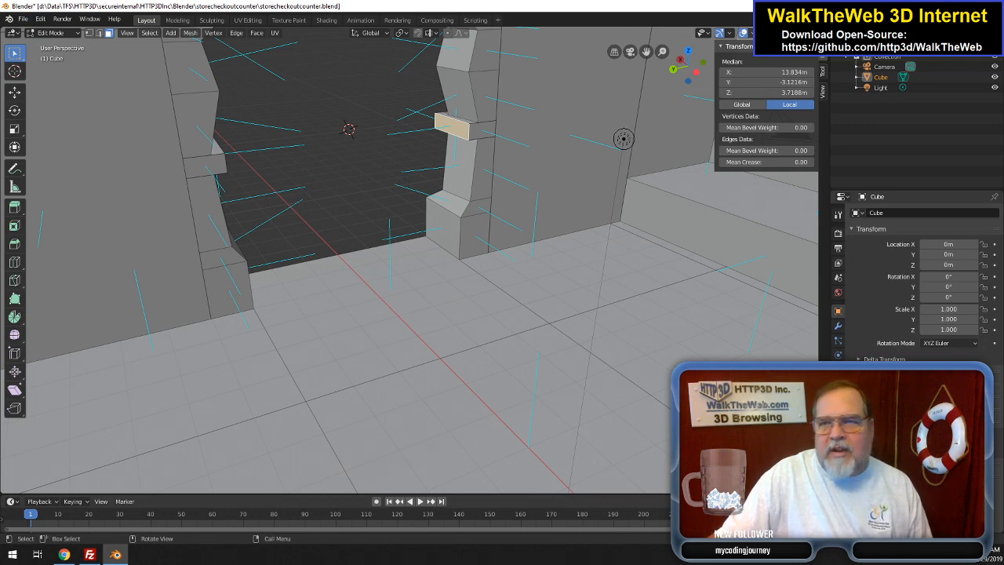
{"action": "left_click", "coordinate": [751, 33]}
{"action": "left_click", "coordinate": [719, 399]}
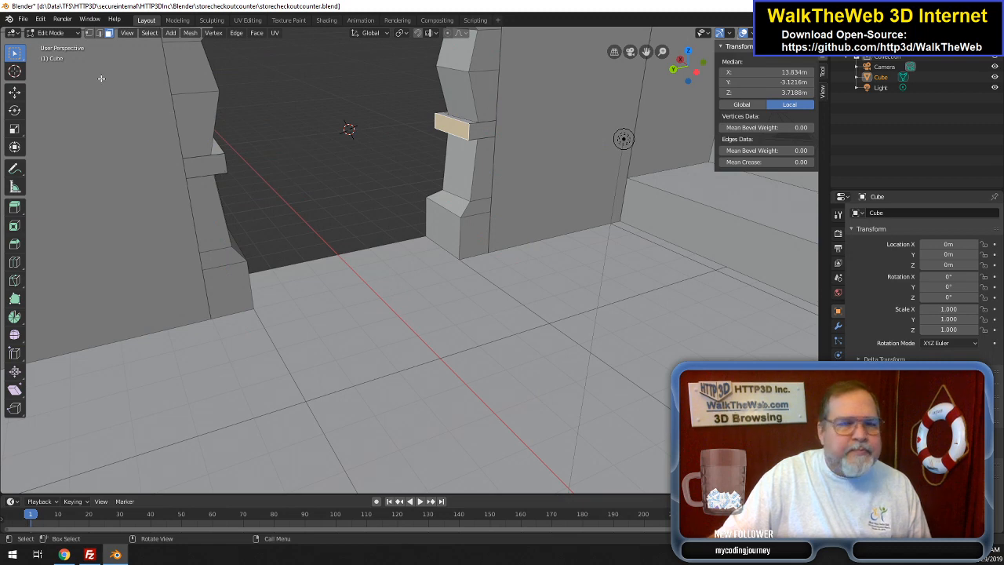
- Return the counter to Object Mode and save the Blender file
{"action": "left_click", "coordinate": [22, 19]}
{"action": "left_click", "coordinate": [35, 85]}
{"action": "left_click", "coordinate": [23, 18]}
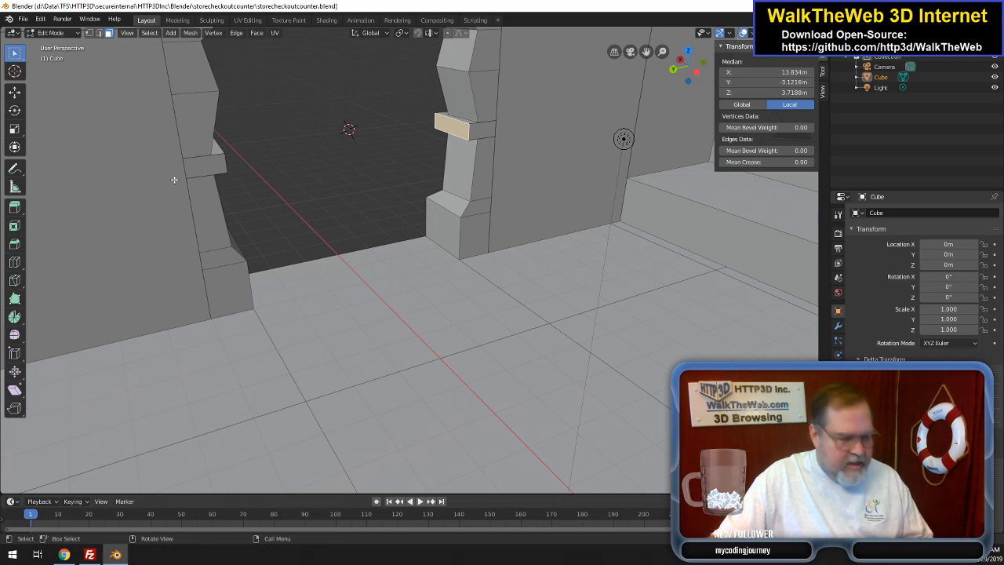
{"action": "key", "text": "Tab"}
{"action": "scroll", "coordinate": [355, 195], "scroll_direction": "down", "scroll_amount": 5}
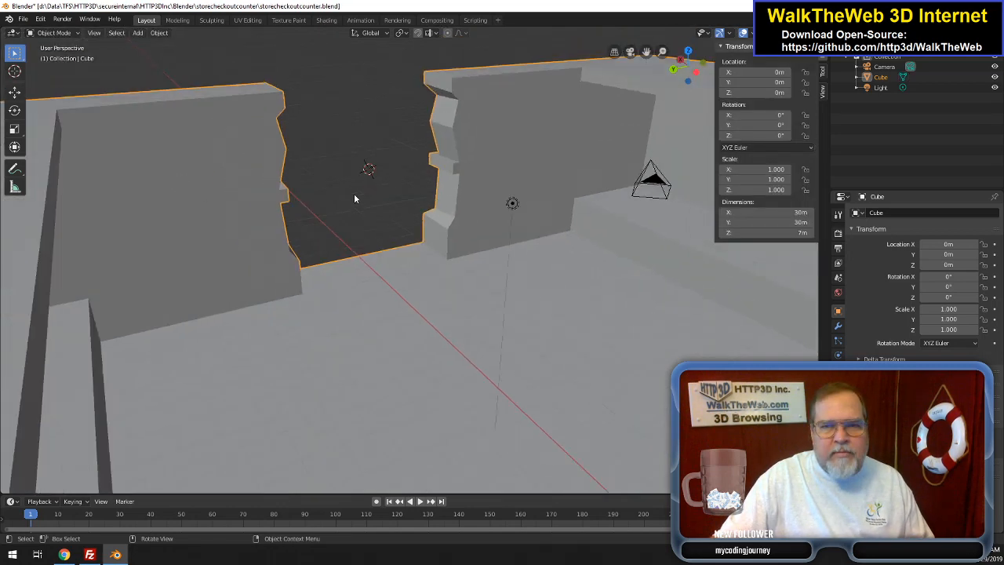
{"action": "left_click", "coordinate": [23, 18]}
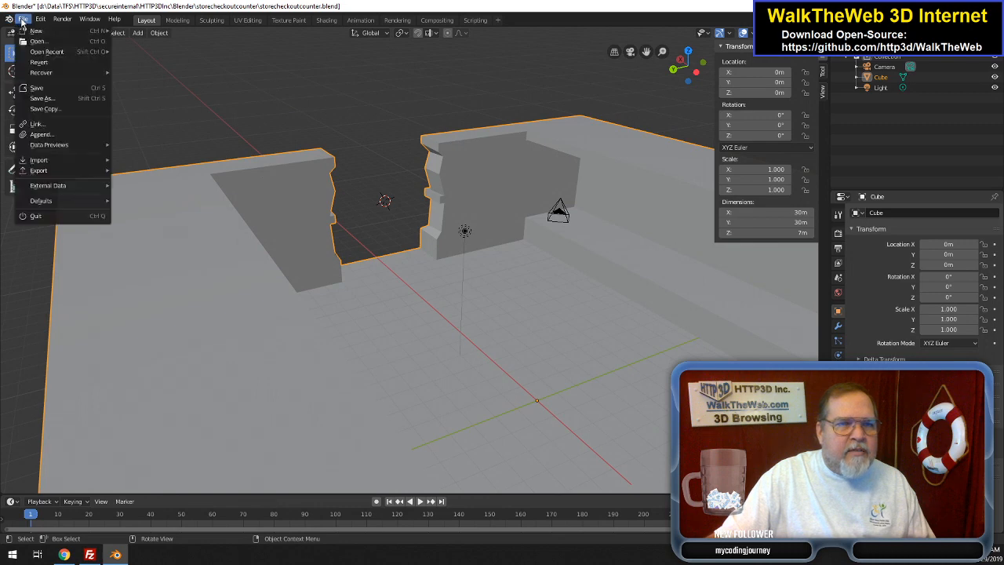
{"action": "left_click", "coordinate": [62, 85]}
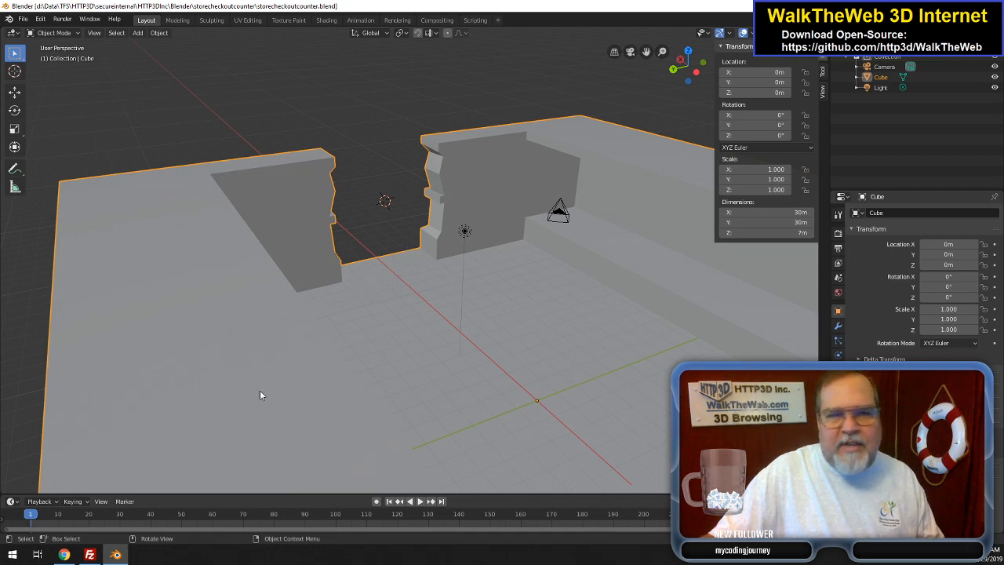
- Export the scene in Babylon.js format as storecheckoutcounter.babylon, overwriting the existing file
{"action": "left_click", "coordinate": [23, 18]}
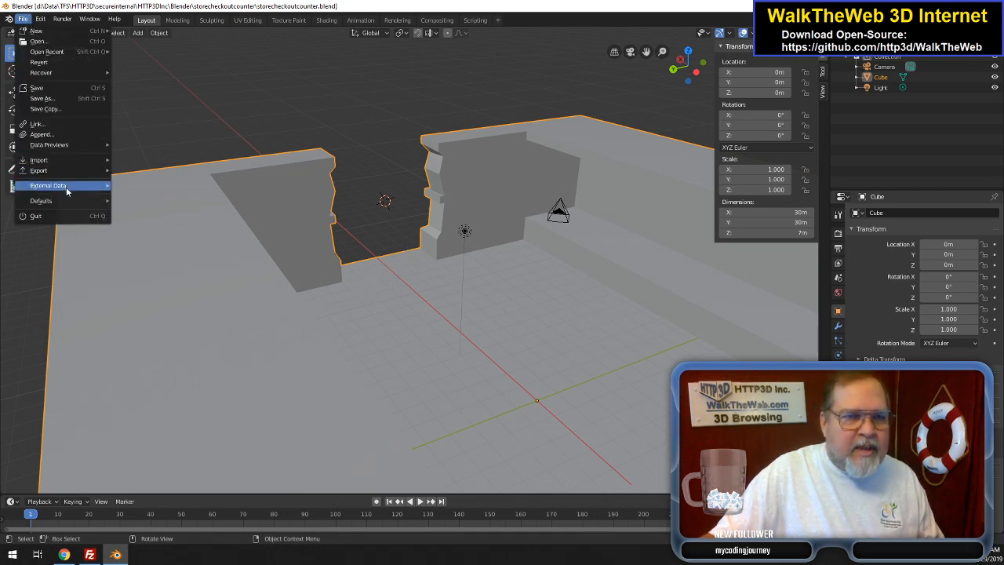
{"action": "mouse_move", "coordinate": [68, 192]}
{"action": "mouse_move", "coordinate": [82, 171]}
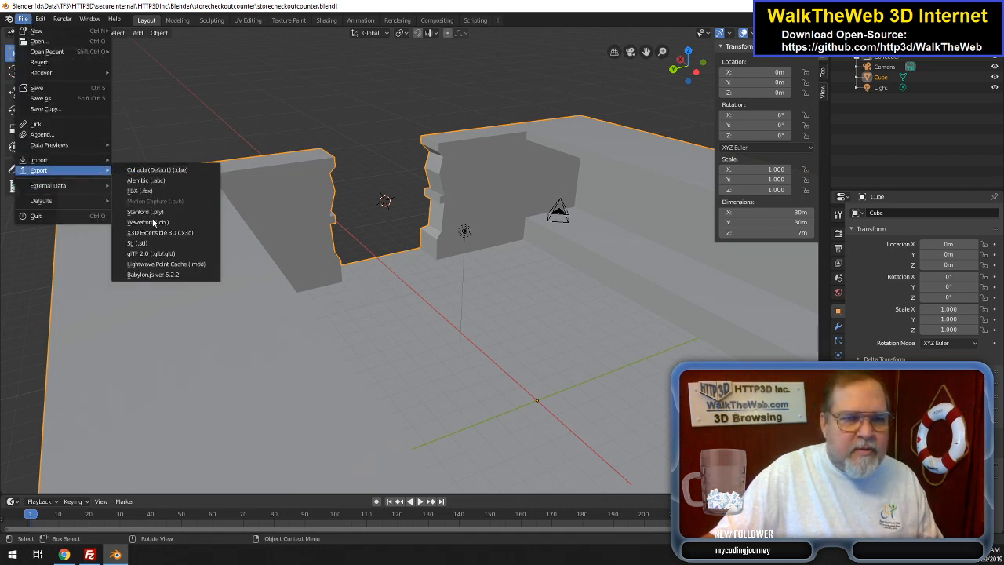
{"action": "left_click", "coordinate": [144, 278]}
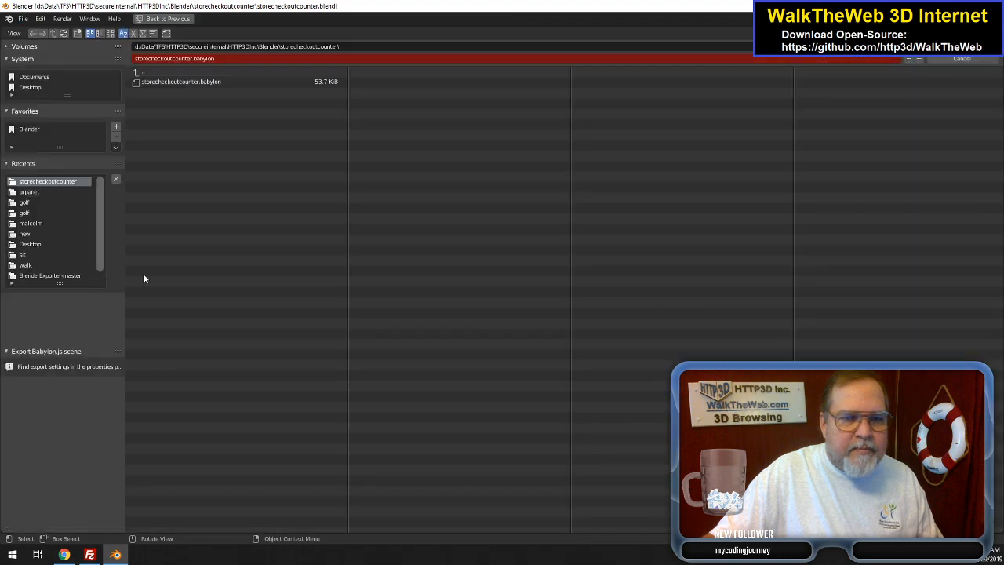
{"action": "left_click", "coordinate": [955, 63]}
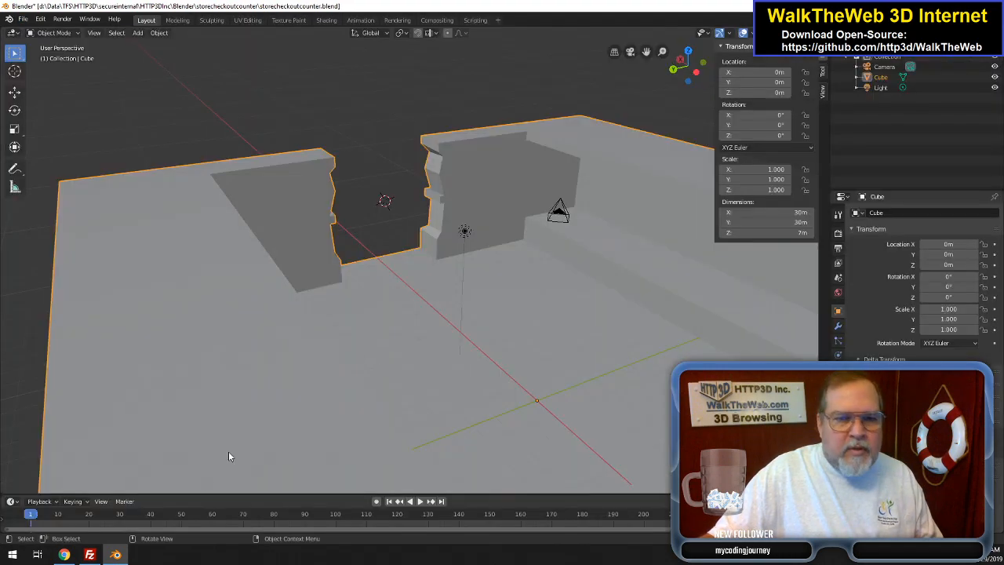
- Switch to FileZilla and upload storecheckoutcounter.babylon and its manifest to the remote storecheckoutcounter folder
{"action": "left_click", "coordinate": [90, 555]}
{"action": "right_click", "coordinate": [233, 268]}
{"action": "left_click", "coordinate": [266, 279]}
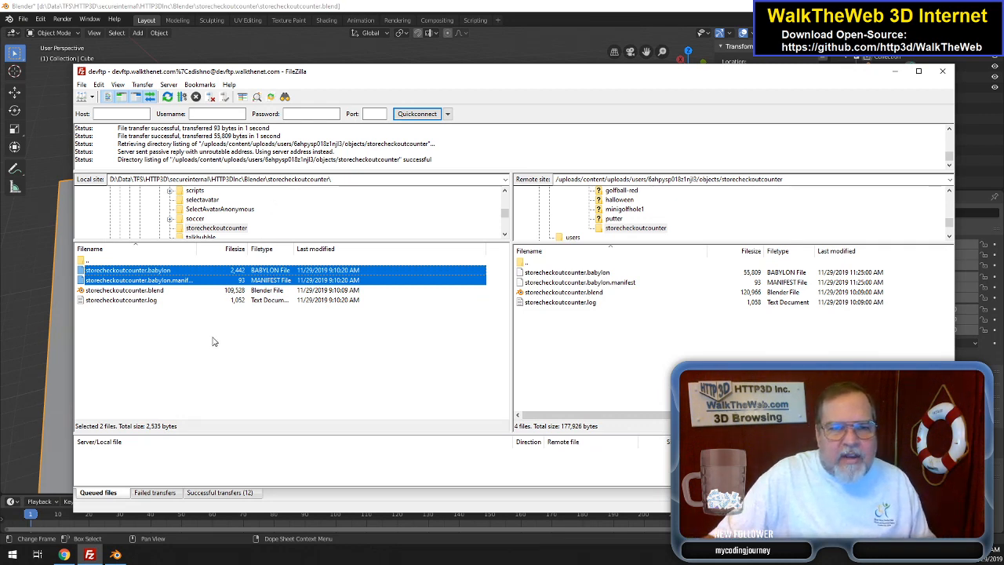
{"action": "right_click", "coordinate": [385, 281]}
{"action": "left_click", "coordinate": [409, 287]}
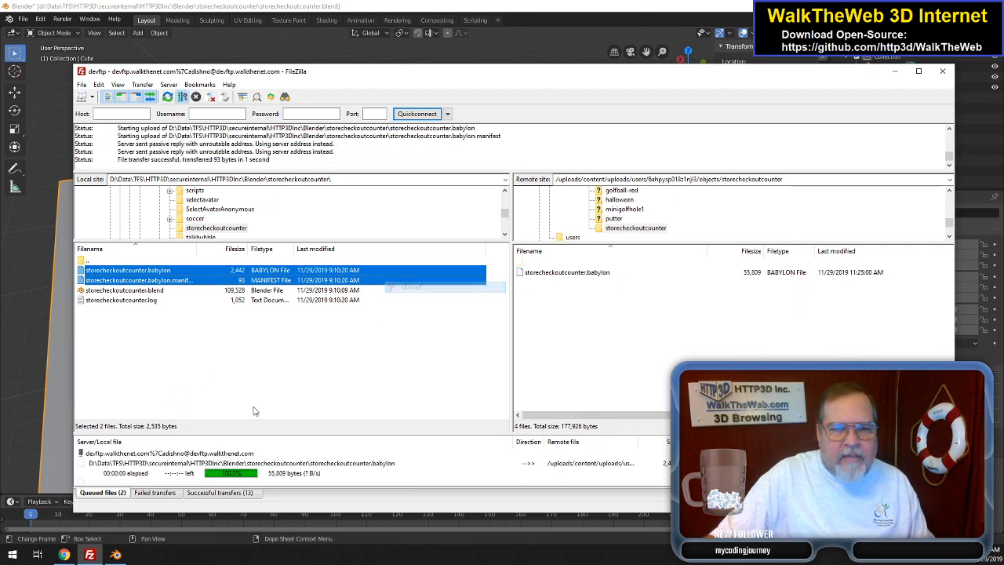
{"action": "left_click", "coordinate": [91, 556]}
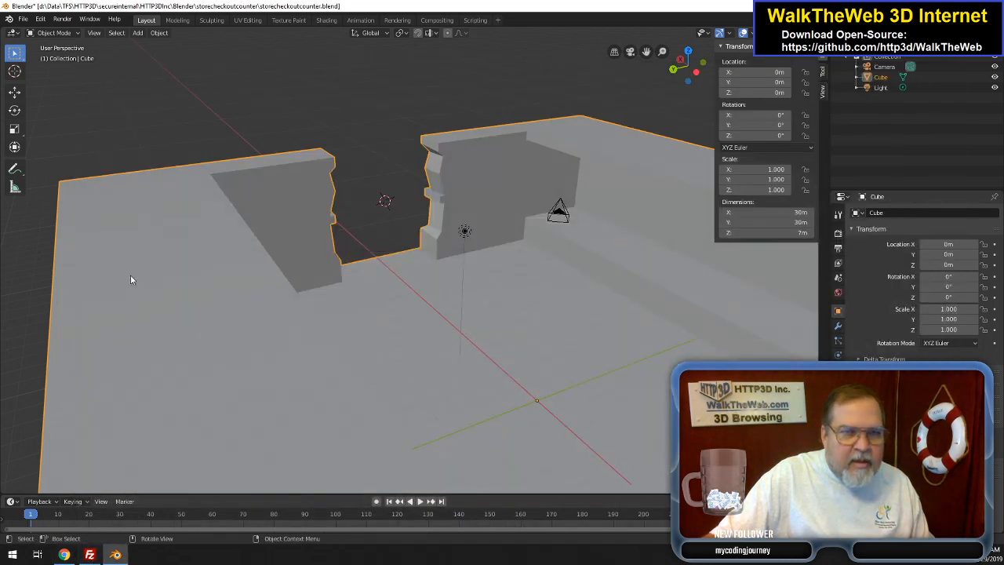
- Switch to Chrome and clear only the cached images and files for all time
{"action": "left_click", "coordinate": [65, 555]}
{"action": "left_click", "coordinate": [132, 9]}
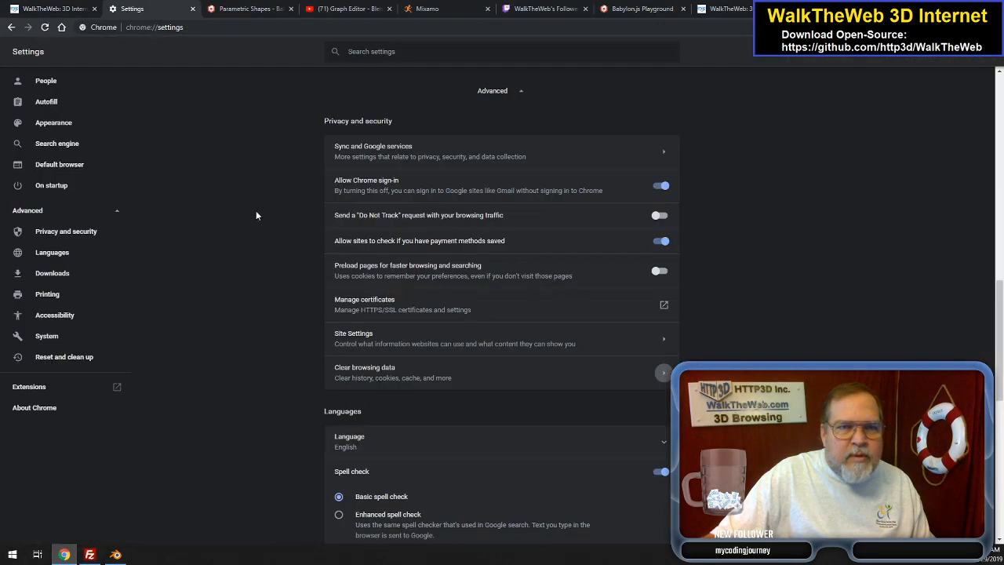
{"action": "left_click", "coordinate": [415, 381]}
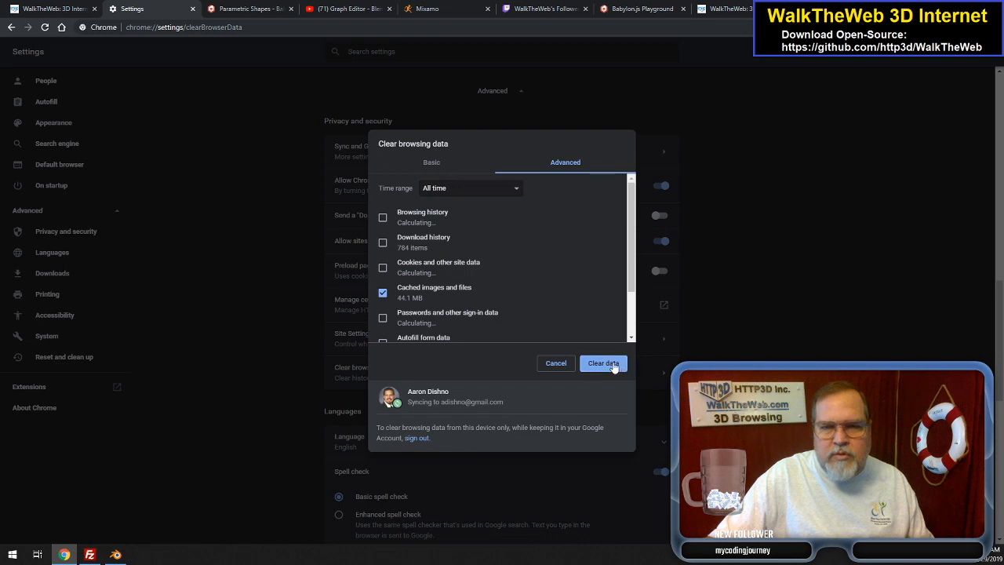
{"action": "left_click", "coordinate": [614, 365]}
- Reload the WalkTheWeb admin page of the Checkout Counter thing
{"action": "left_click", "coordinate": [55, 9]}
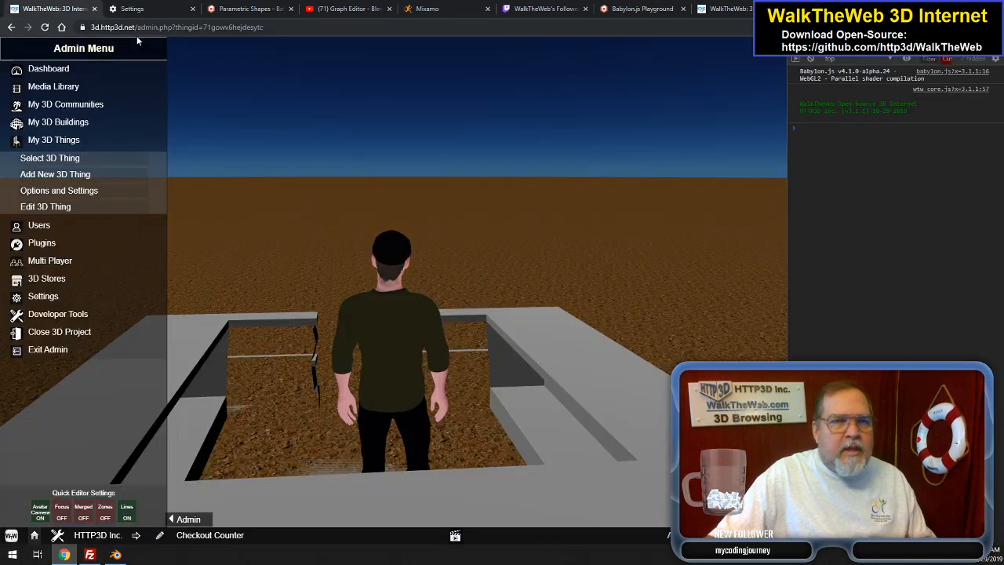
{"action": "left_click", "coordinate": [170, 31]}
{"action": "key", "text": "Return"}
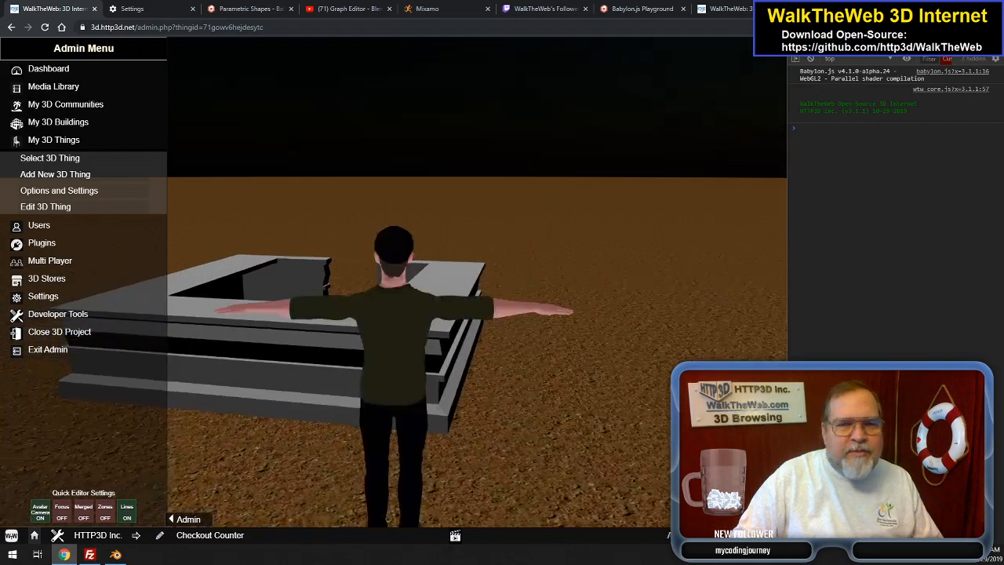
- Walk the avatar around the reloaded checkout counter and examine its wings and entrance from several sides
{"action": "key", "text": "Up"}
{"action": "key", "text": "Right"}
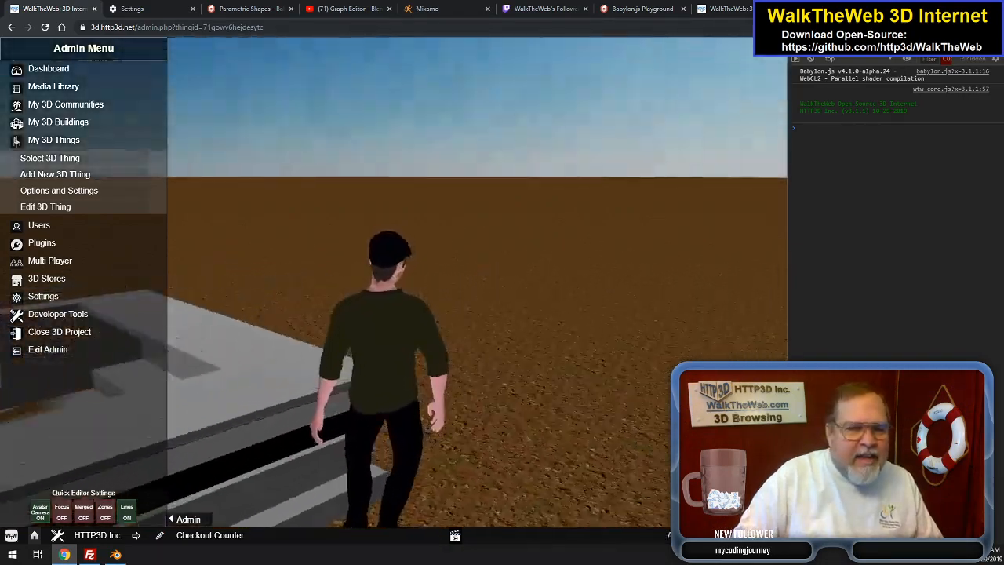
{"action": "key", "text": "Right"}
{"action": "key", "text": "Down"}
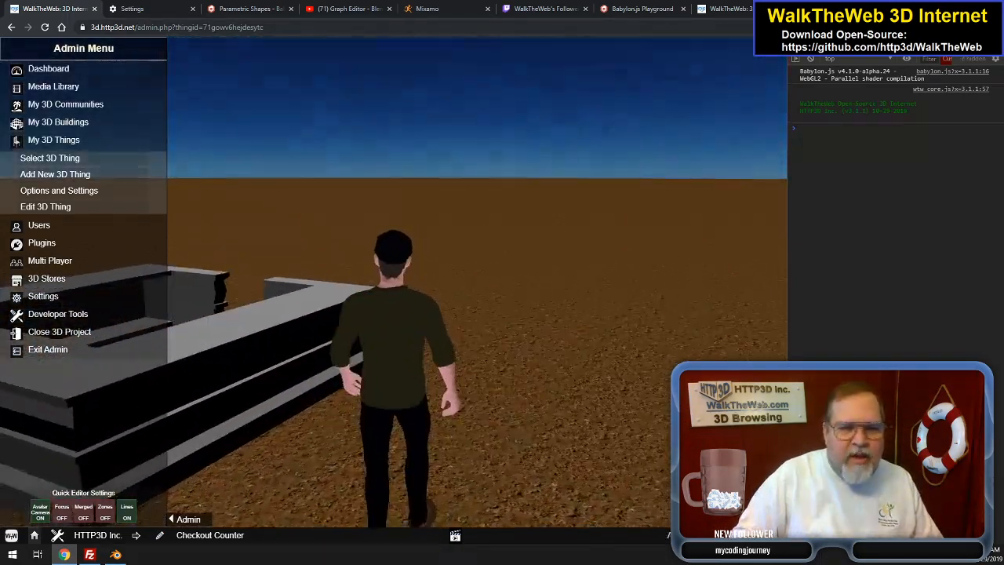
{"action": "key", "text": "Up"}
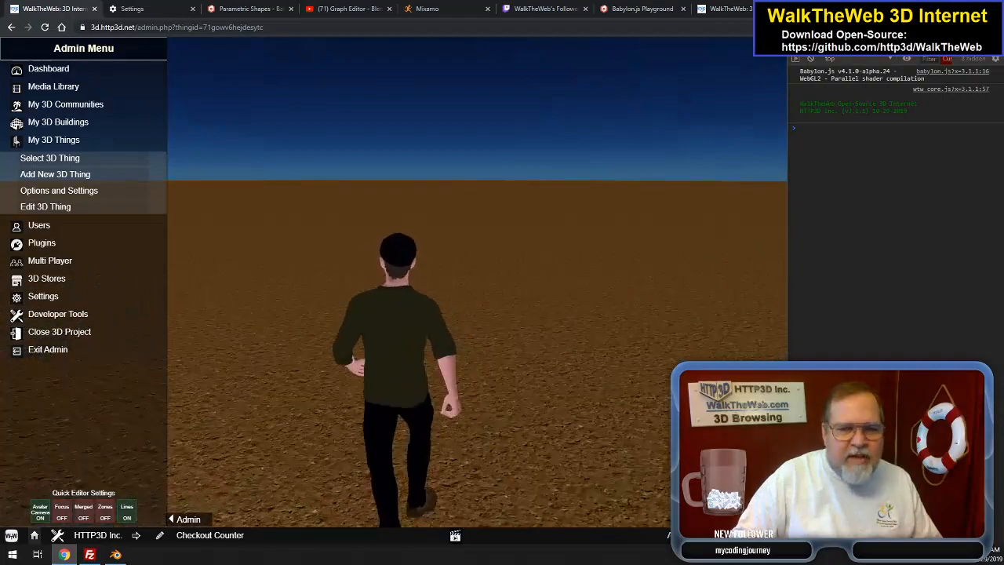
{"action": "key", "text": "Left"}
{"action": "key", "text": "Down"}
{"action": "key", "text": "Up"}
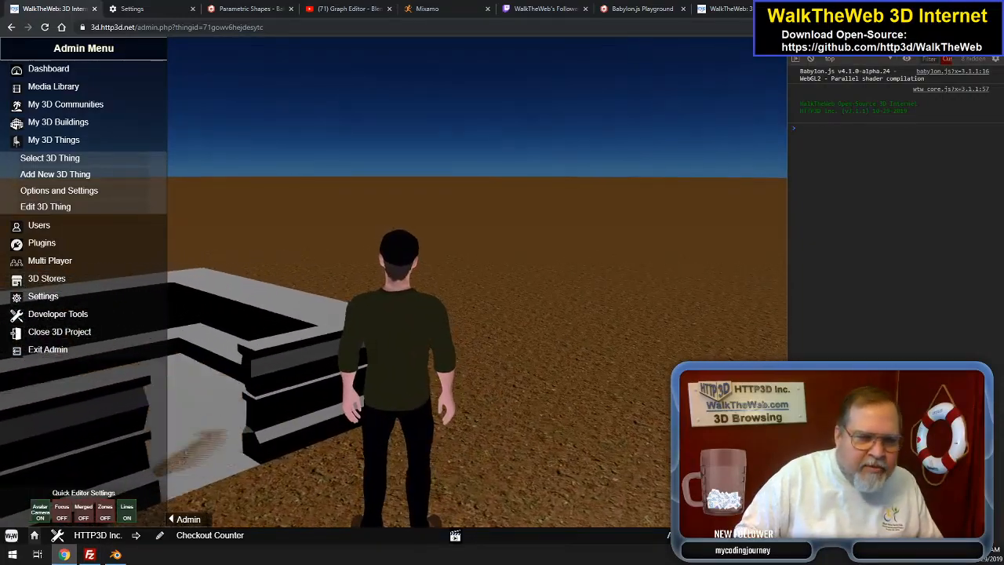
{"action": "key", "text": "Left"}
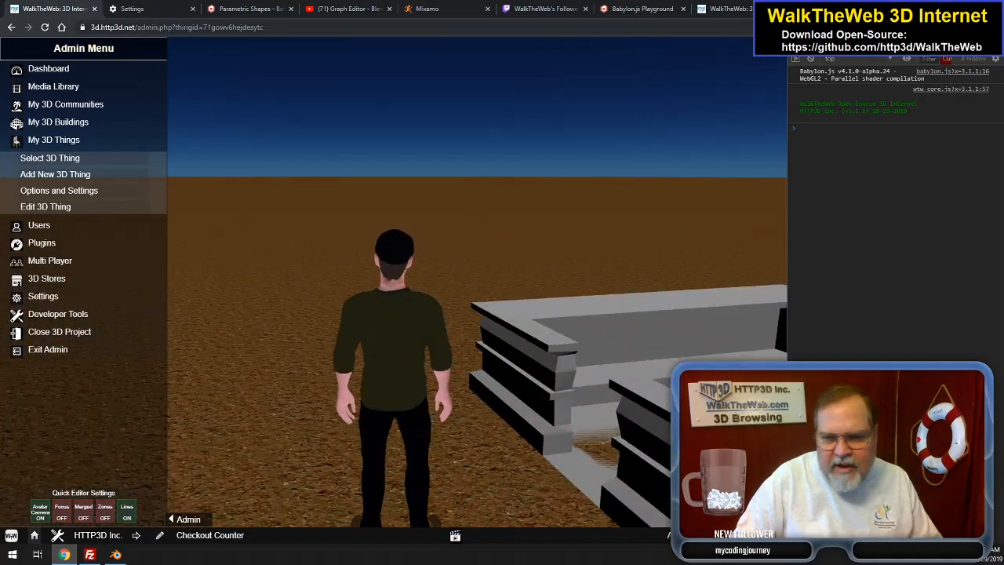
{"action": "key", "text": "Right"}
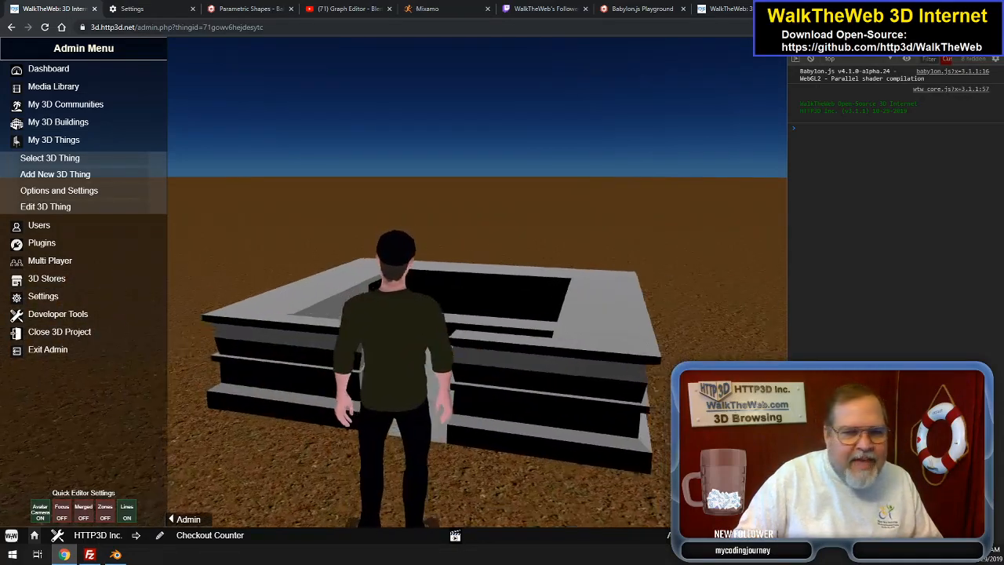
{"action": "key", "text": "Left"}
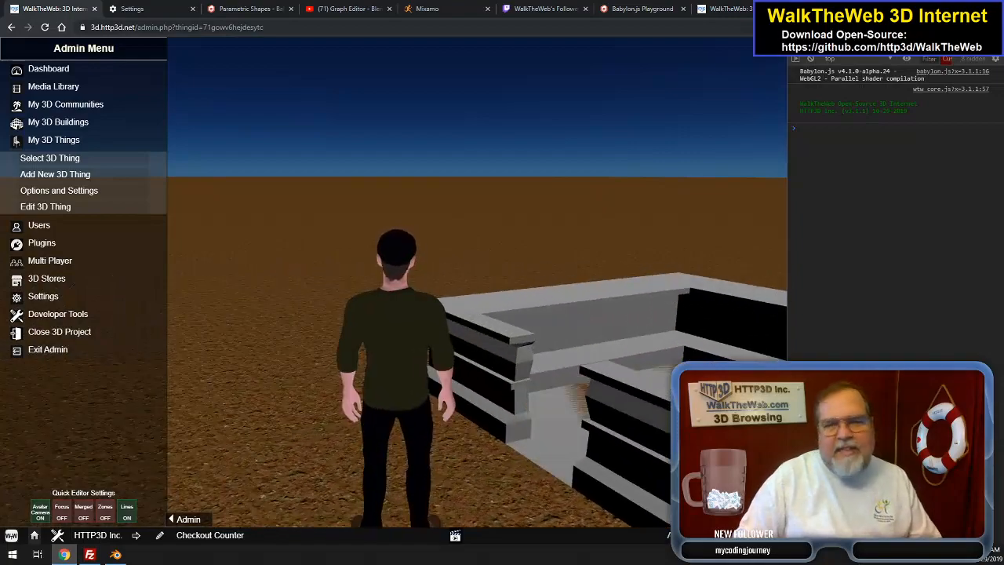
{"action": "key", "text": "Right"}
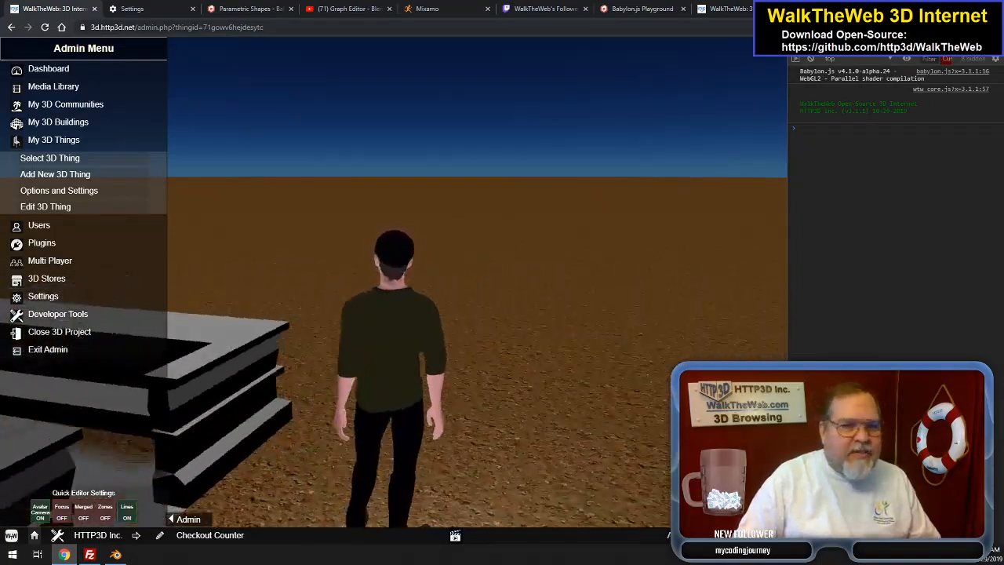
{"action": "key", "text": "Left"}
{"action": "key", "text": "Left"}
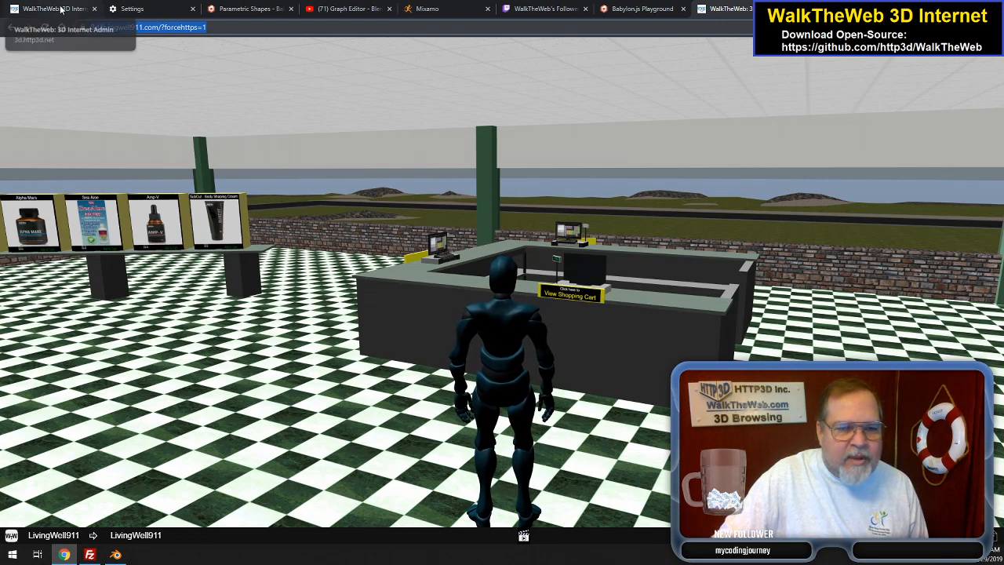
- Switch to Blender and open the counter mesh for editing, with the shelf along the inner wall in view
{"action": "left_click", "coordinate": [115, 555]}
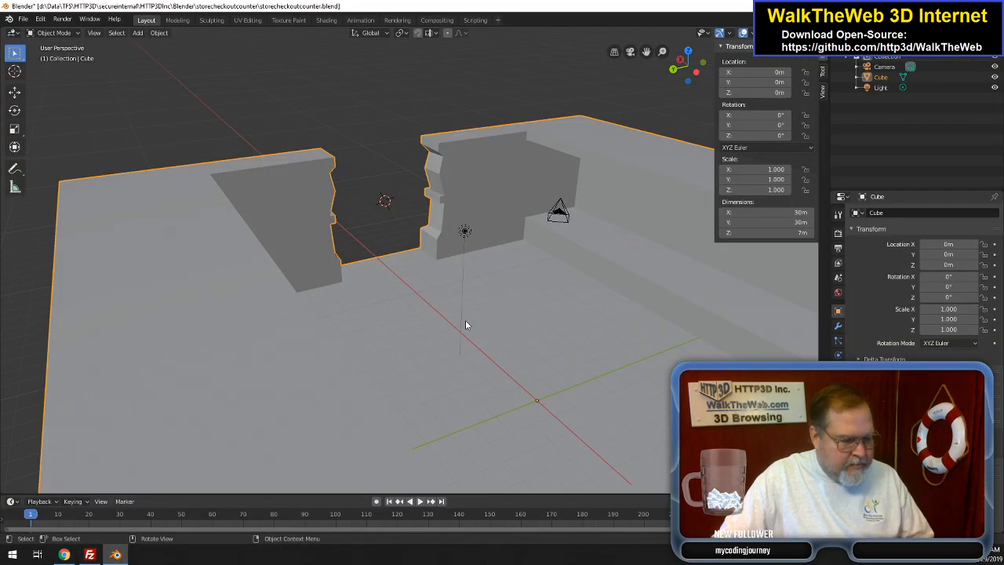
{"action": "key", "text": "Tab"}
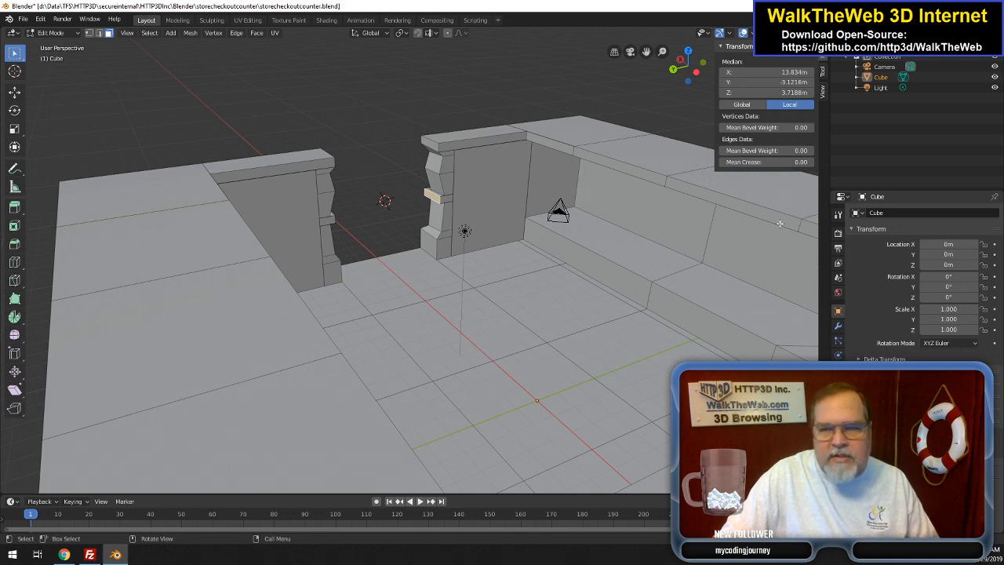
{"action": "left_click_drag", "start_coordinate": [690, 71], "coordinate": [755, 69]}
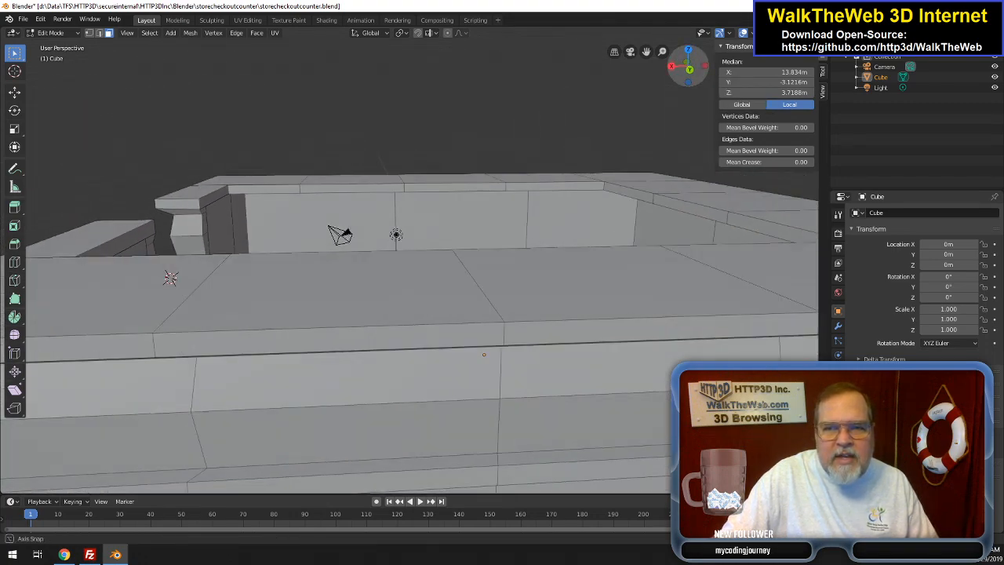
{"action": "scroll", "coordinate": [578, 226], "scroll_direction": "up", "scroll_amount": 3}
{"action": "scroll", "coordinate": [578, 226], "scroll_direction": "up", "scroll_amount": 3}
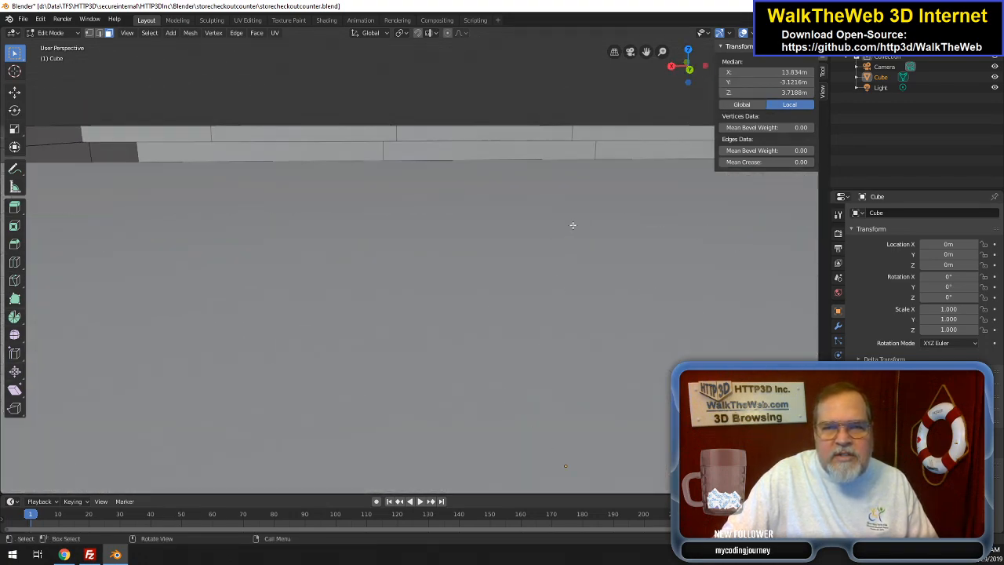
{"action": "left_click_drag", "start_coordinate": [646, 51], "coordinate": [646, 75]}
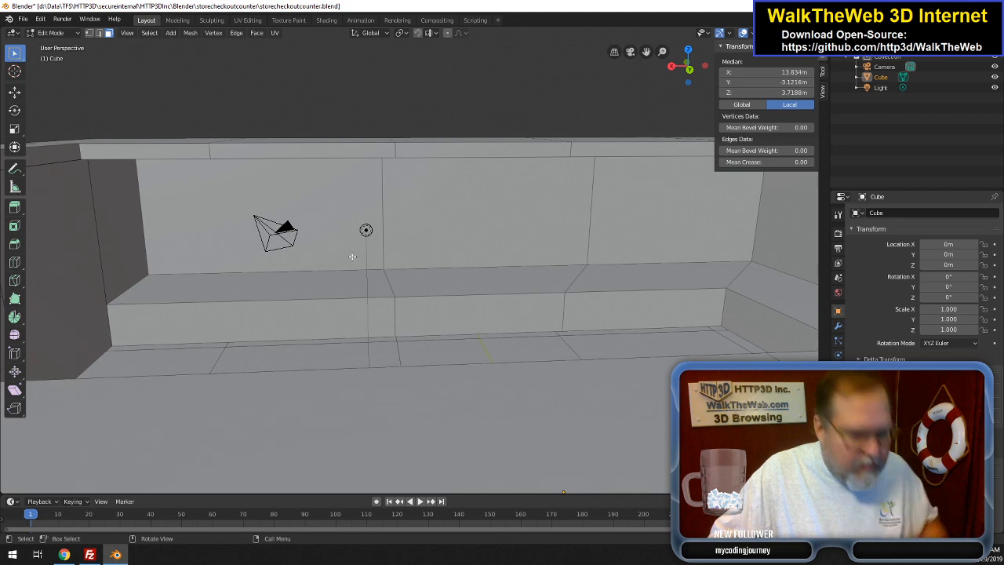
- Examine the counter's vertices around the inner shelf in wireframe shading, and return to solid shading
{"action": "key", "text": "Tab"}
{"action": "key", "text": "Tab"}
{"action": "key", "text": "z"}
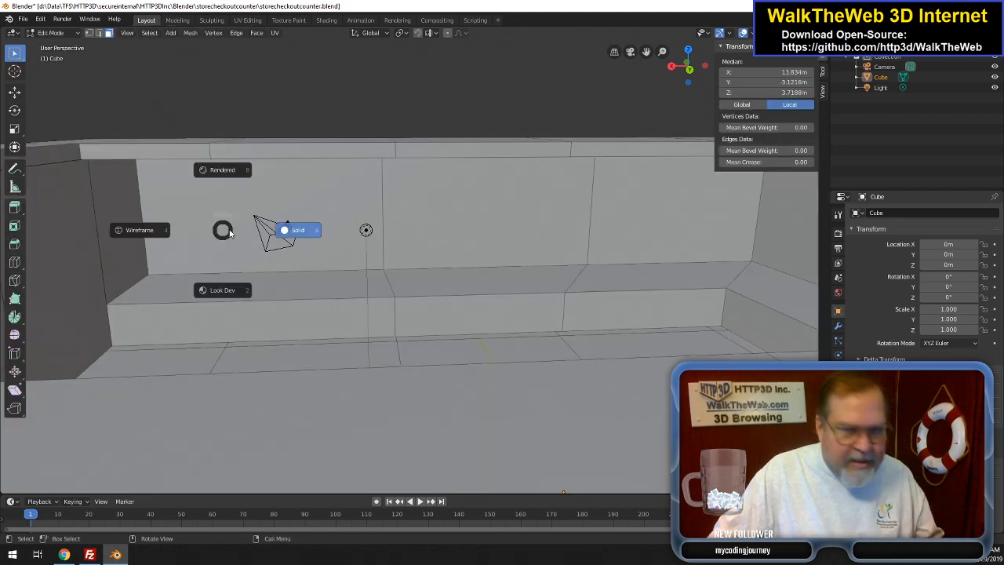
{"action": "left_click", "coordinate": [164, 230]}
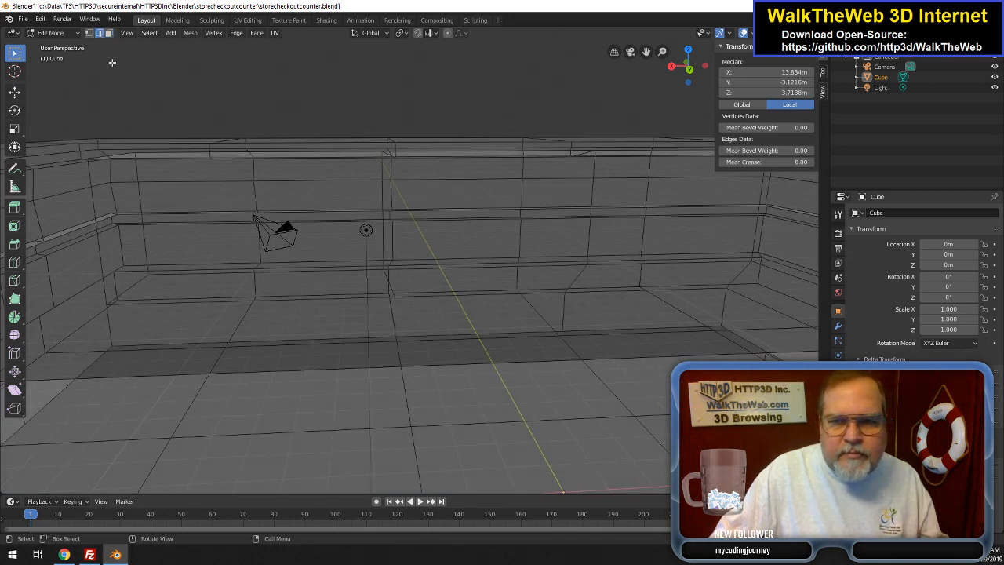
{"action": "left_click", "coordinate": [89, 35]}
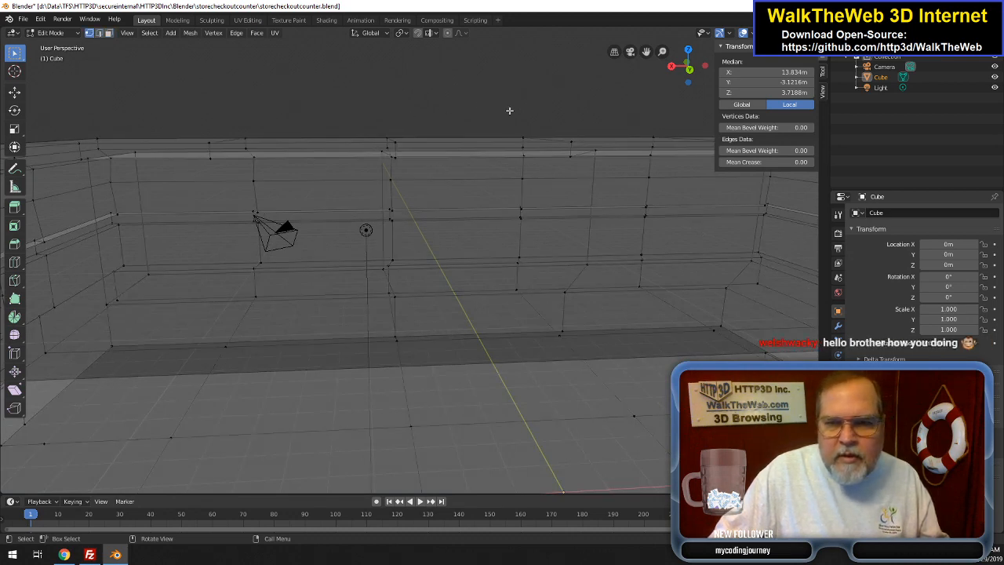
{"action": "left_click_drag", "start_coordinate": [679, 62], "coordinate": [700, 74]}
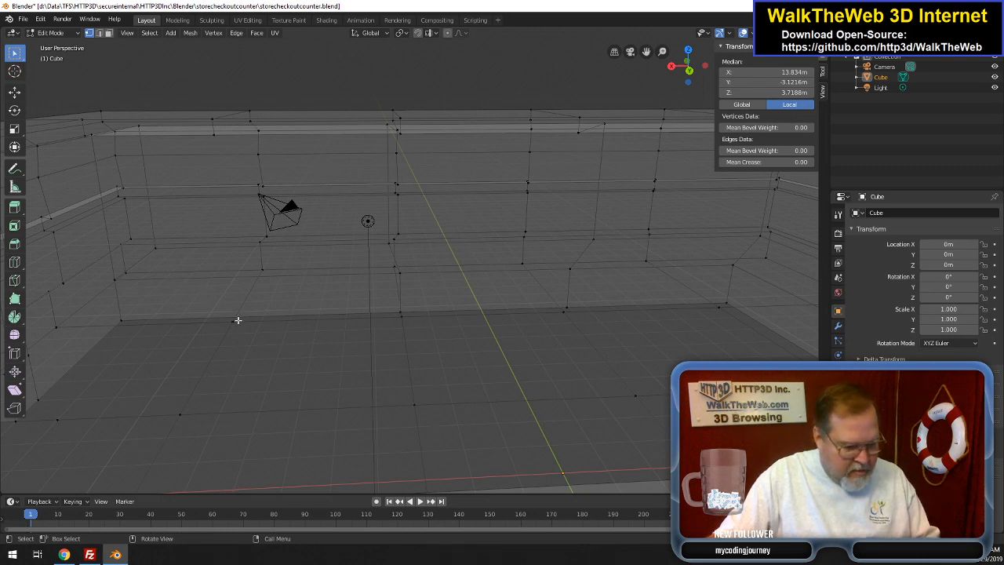
{"action": "key", "text": "z"}
{"action": "left_click", "coordinate": [312, 320]}
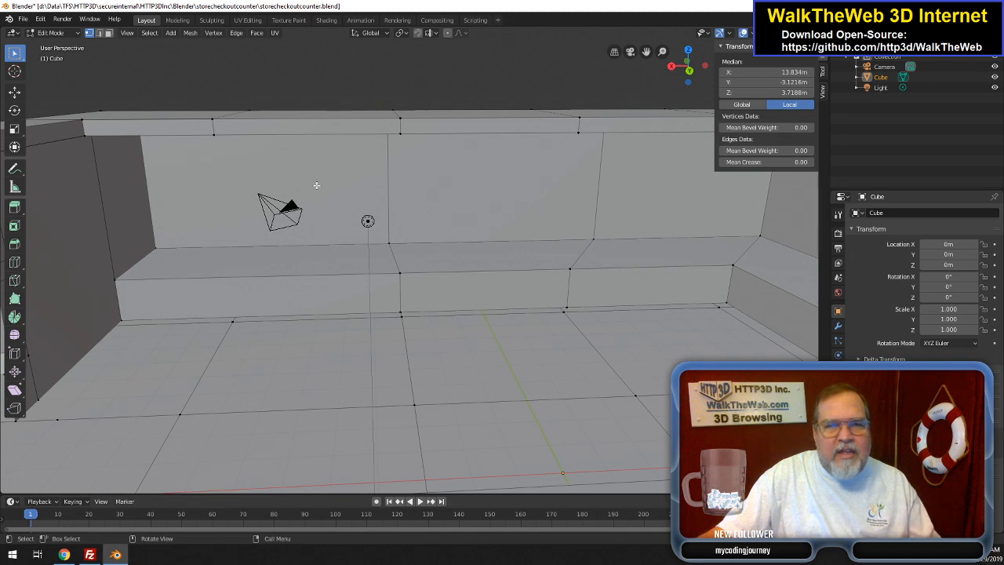
- Dissolve the three adjoining faces of the inner wall above the shelf into one face
{"action": "left_click", "coordinate": [108, 33]}
{"action": "left_click", "coordinate": [304, 179]}
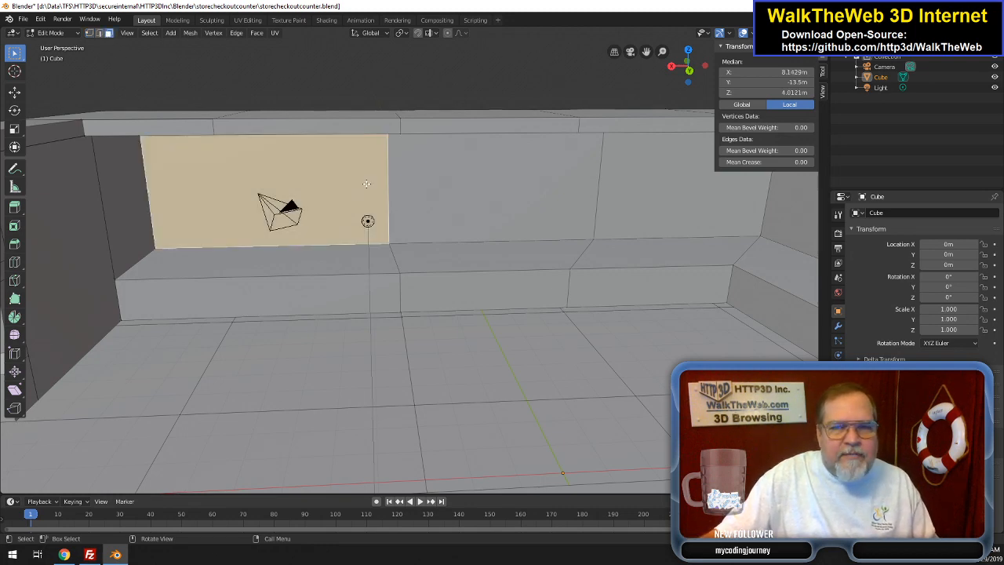
{"action": "left_click", "coordinate": [549, 182], "text": "shift"}
{"action": "left_click", "coordinate": [656, 186], "text": "shift"}
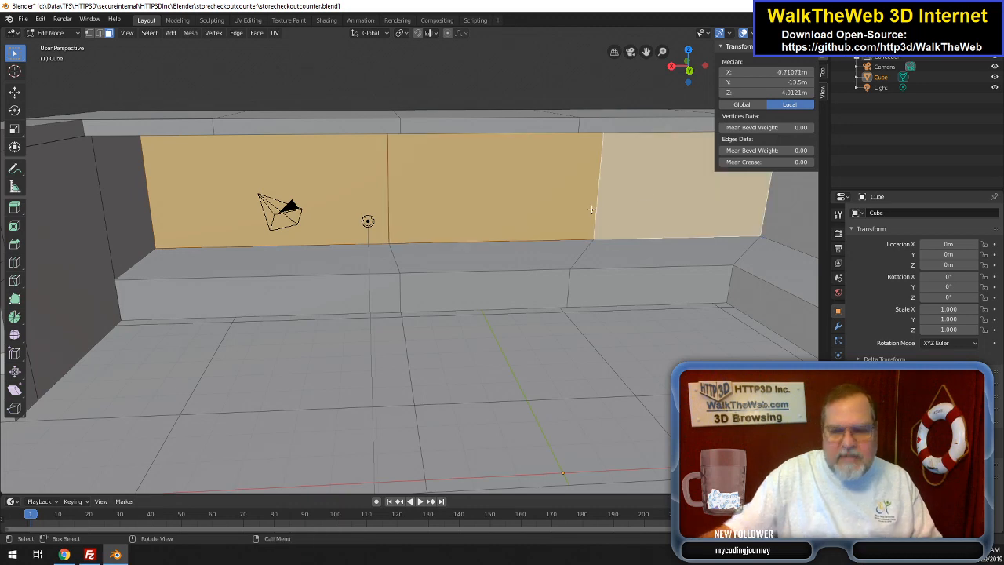
{"action": "key", "text": "x"}
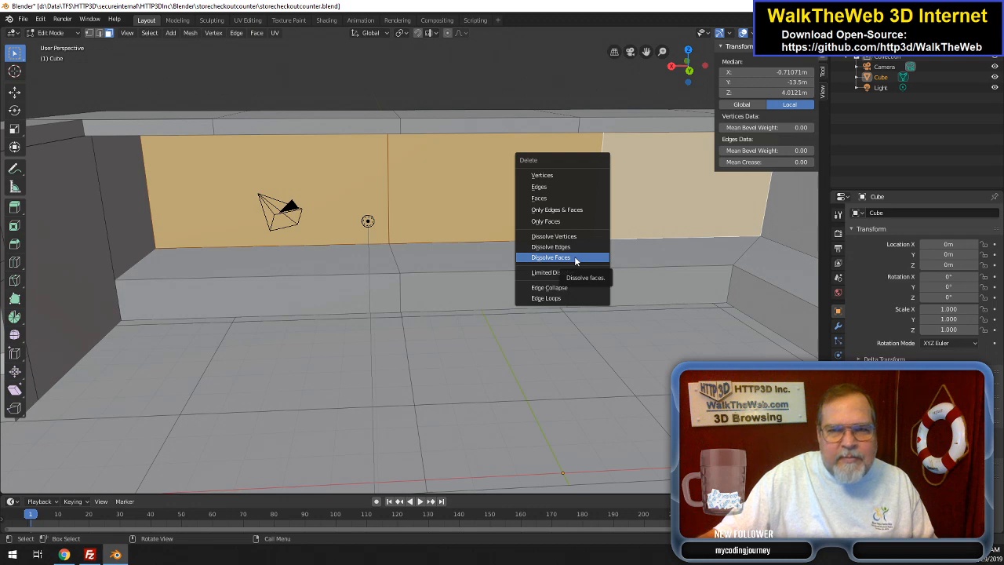
{"action": "left_click", "coordinate": [575, 258]}
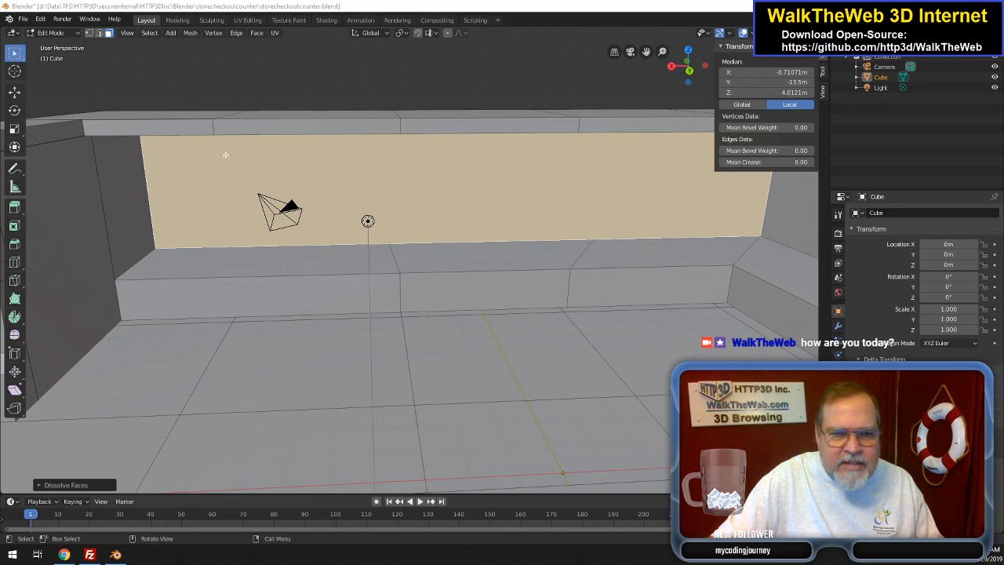
- Merge the intermediate vertices on the lower front edge of the inner shelf into its far corner vertex, using At Last
{"action": "key", "text": "1"}
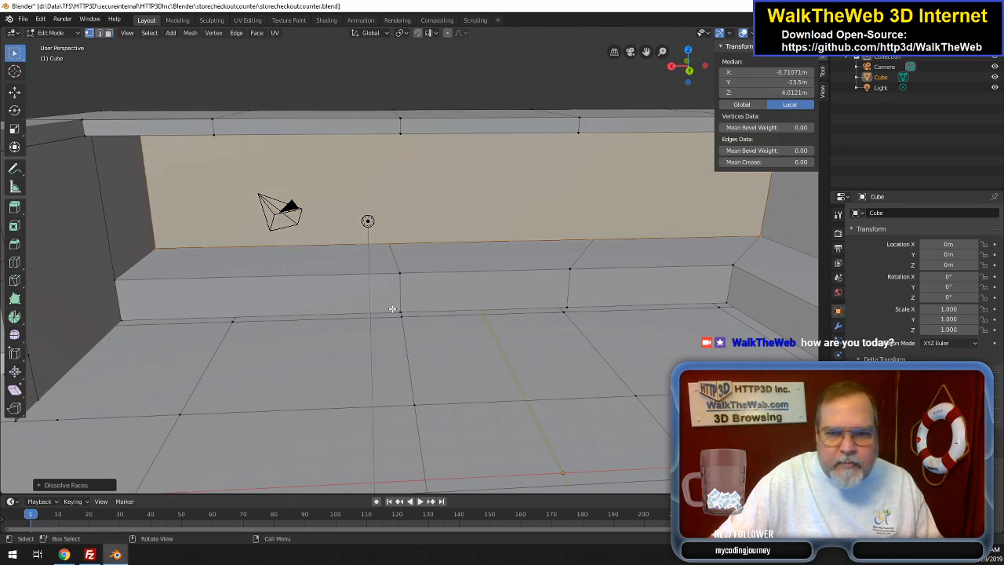
{"action": "left_click", "coordinate": [395, 310]}
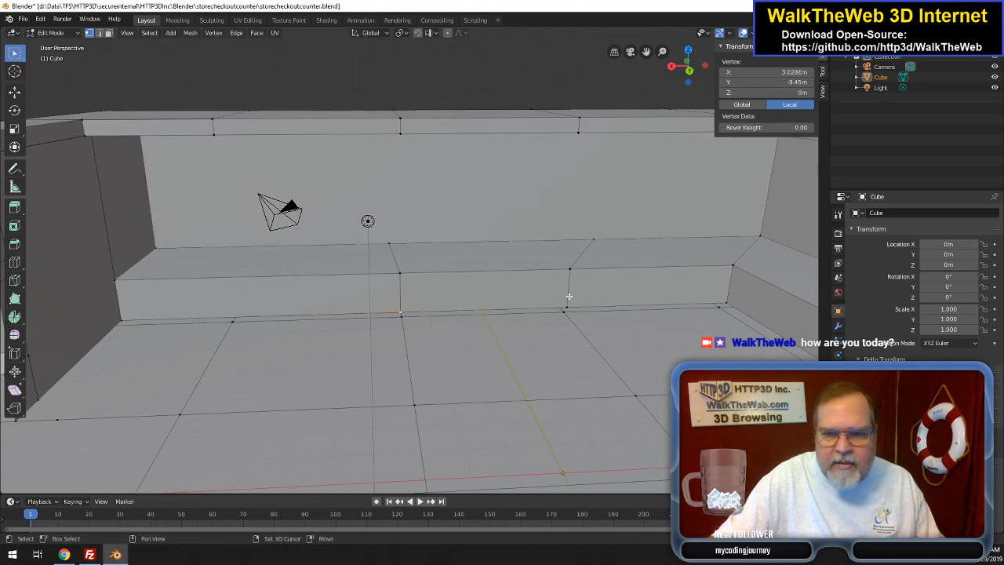
{"action": "left_click", "coordinate": [569, 296], "text": "shift"}
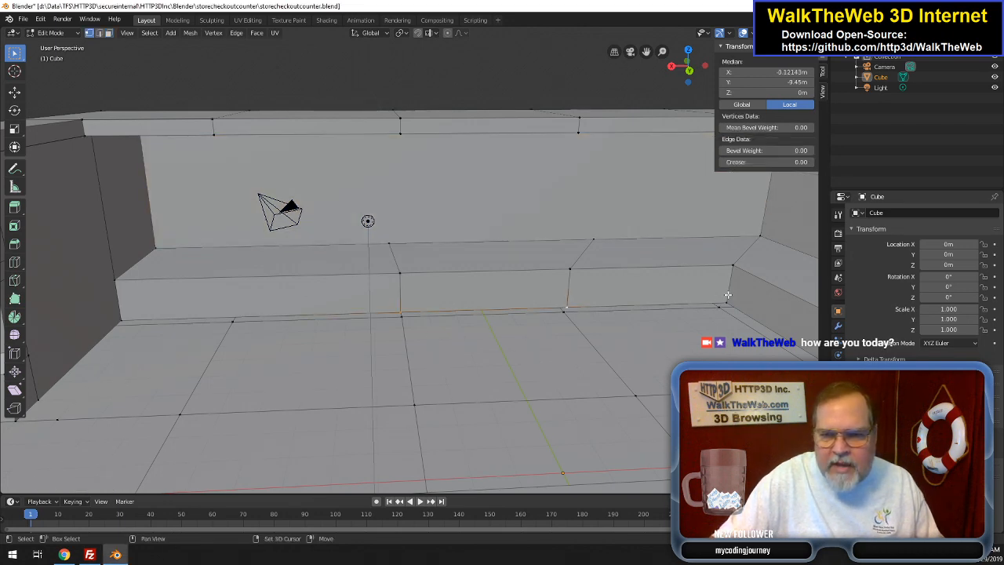
{"action": "right_click", "coordinate": [702, 269]}
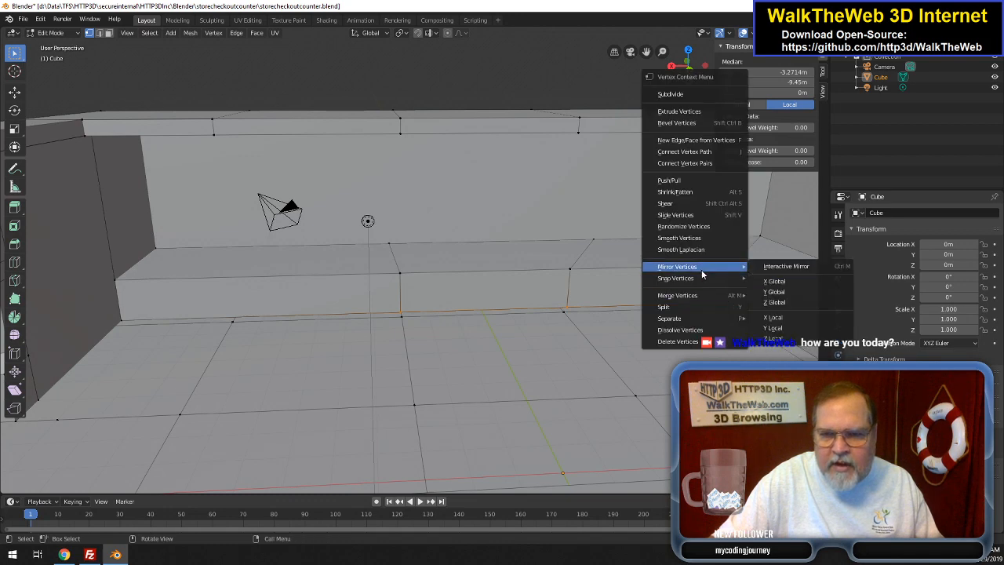
{"action": "mouse_move", "coordinate": [706, 297]}
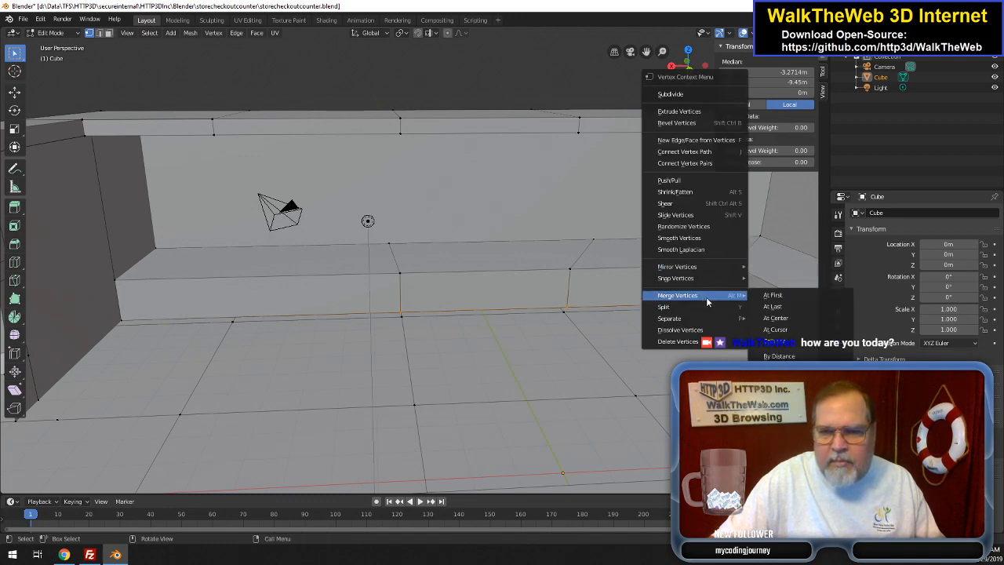
{"action": "left_click", "coordinate": [785, 306]}
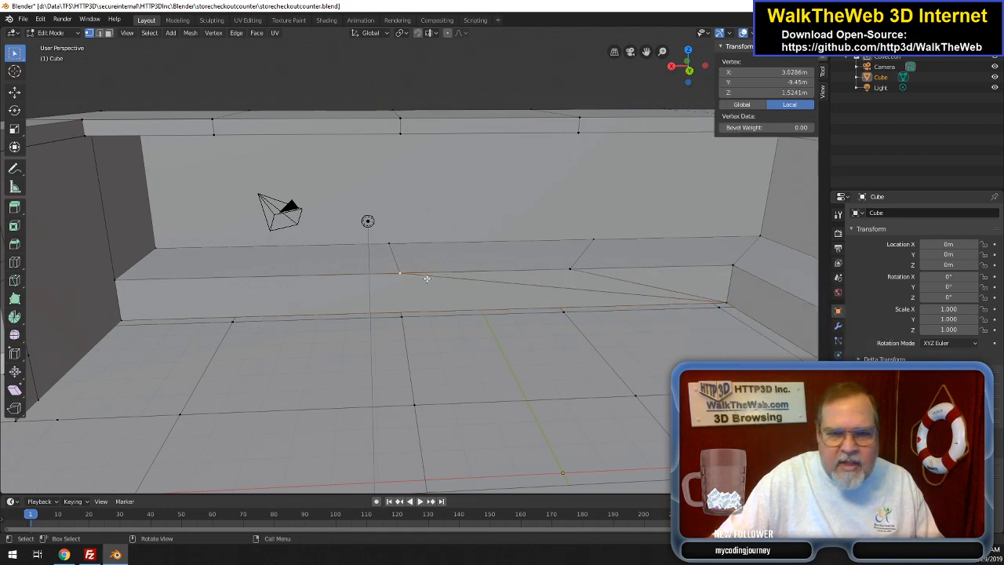
- Merge the intermediate vertices on the shelf's upper front edge into the far corner vertex, using At Last
{"action": "left_click", "coordinate": [572, 270], "text": "shift"}
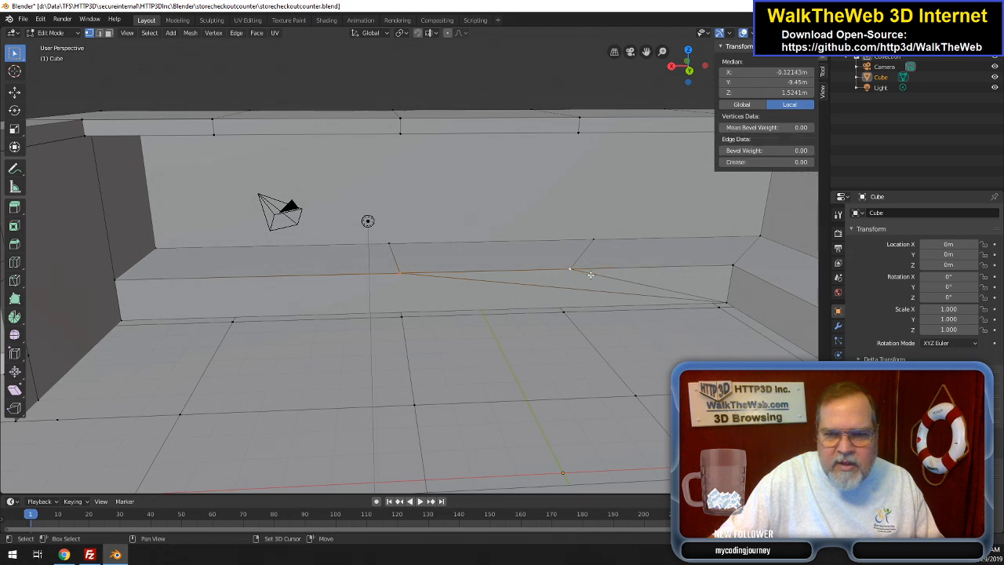
{"action": "right_click", "coordinate": [728, 268]}
{"action": "mouse_move", "coordinate": [711, 270]}
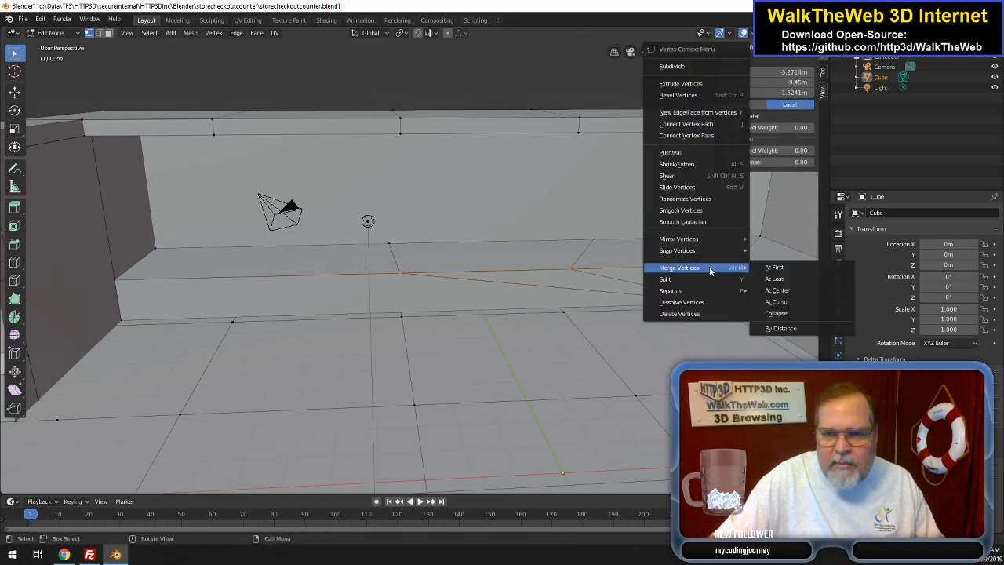
{"action": "left_click", "coordinate": [784, 280]}
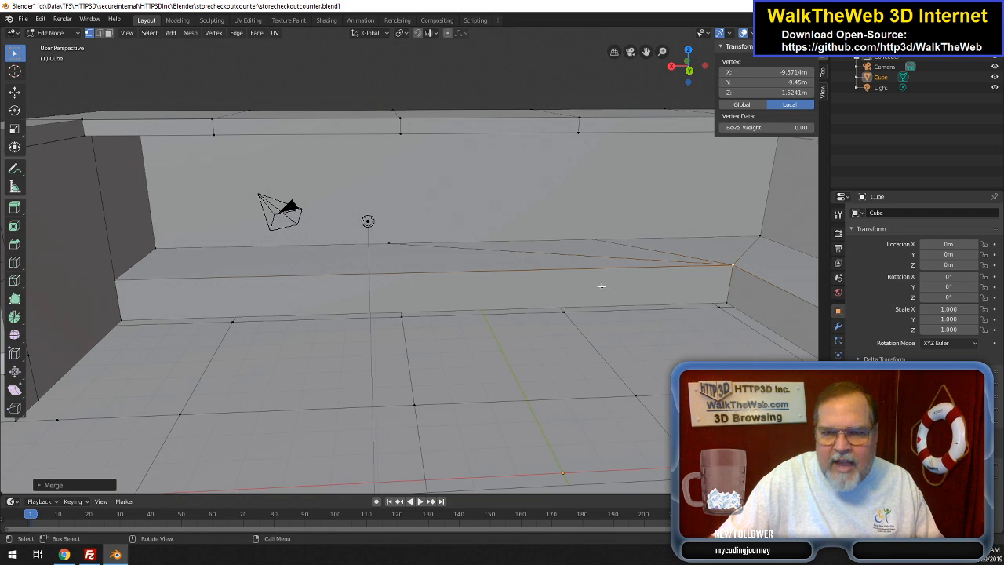
- Merge the first intermediate vertex on the shelf's rear edge into the next one, using At Last, and select the upper front corner vertex
{"action": "left_click", "coordinate": [389, 244], "text": "shift"}
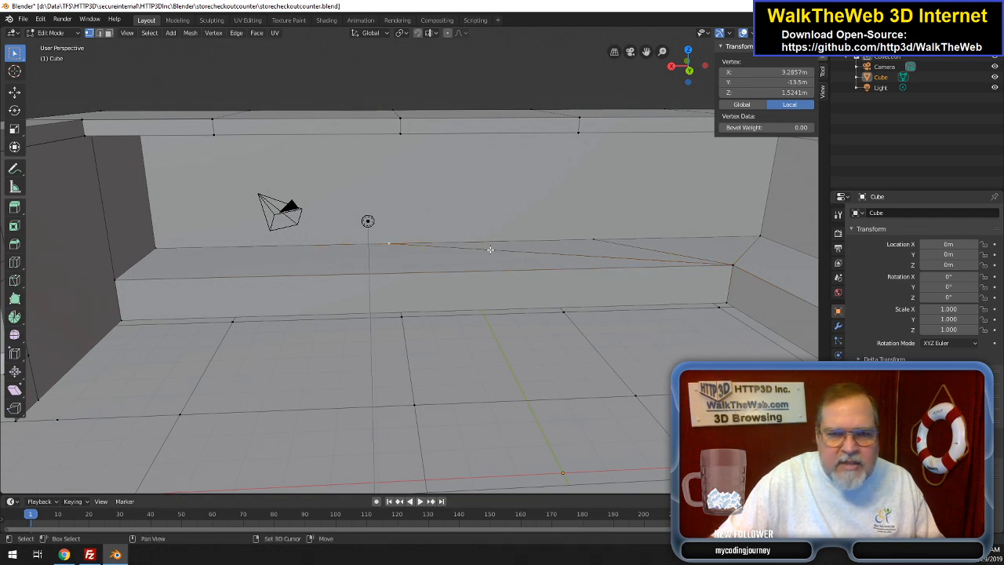
{"action": "left_click", "coordinate": [590, 242], "text": "shift"}
{"action": "right_click", "coordinate": [597, 241]}
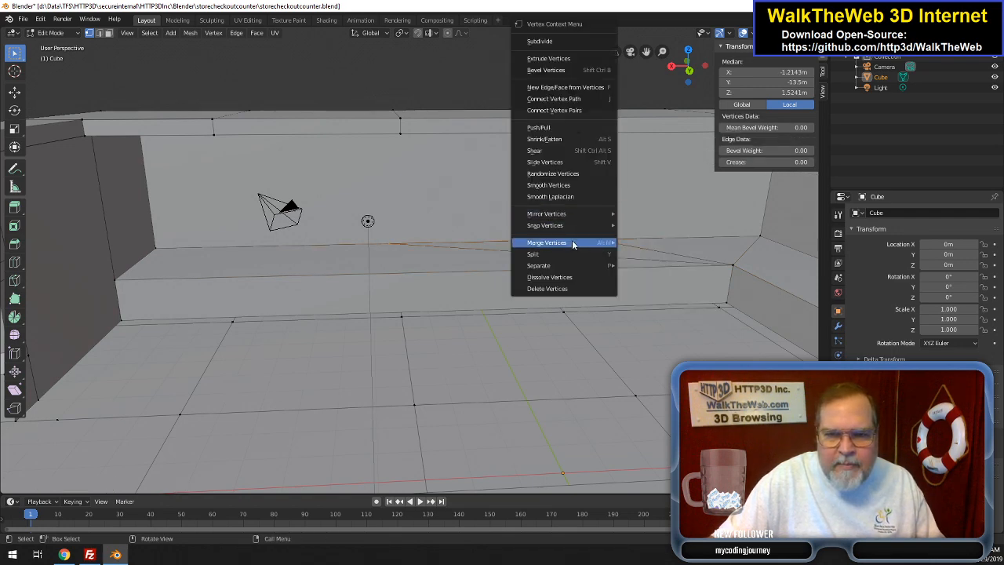
{"action": "mouse_move", "coordinate": [581, 242]}
{"action": "left_click", "coordinate": [657, 255]}
{"action": "left_click", "coordinate": [731, 266]}
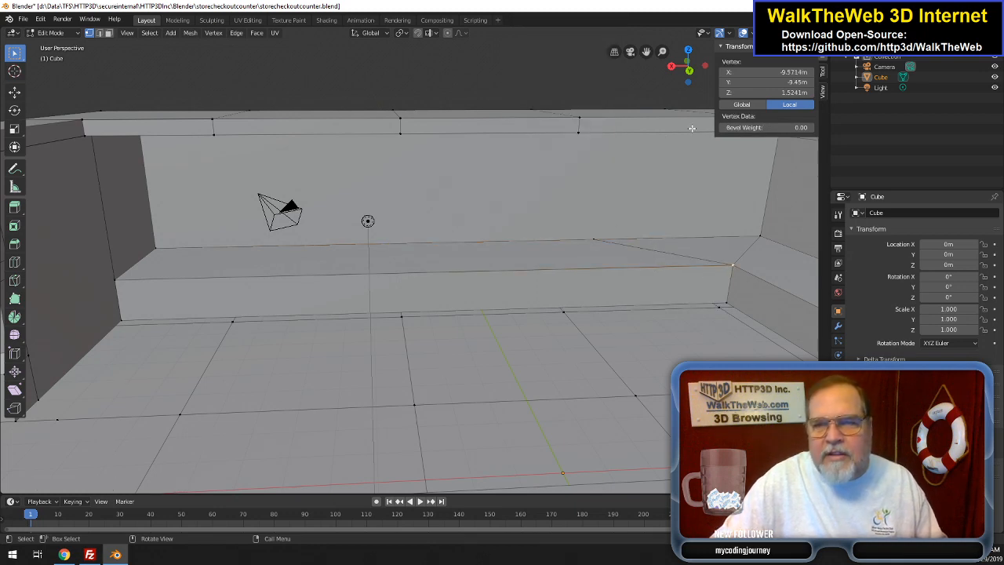
- Copy the X coordinate of the shelf's upper front corner vertex, -9.57143 m, to the remaining intermediate vertex on its rear edge
{"action": "left_click", "coordinate": [747, 74]}
{"action": "key", "text": "ctrl+c"}
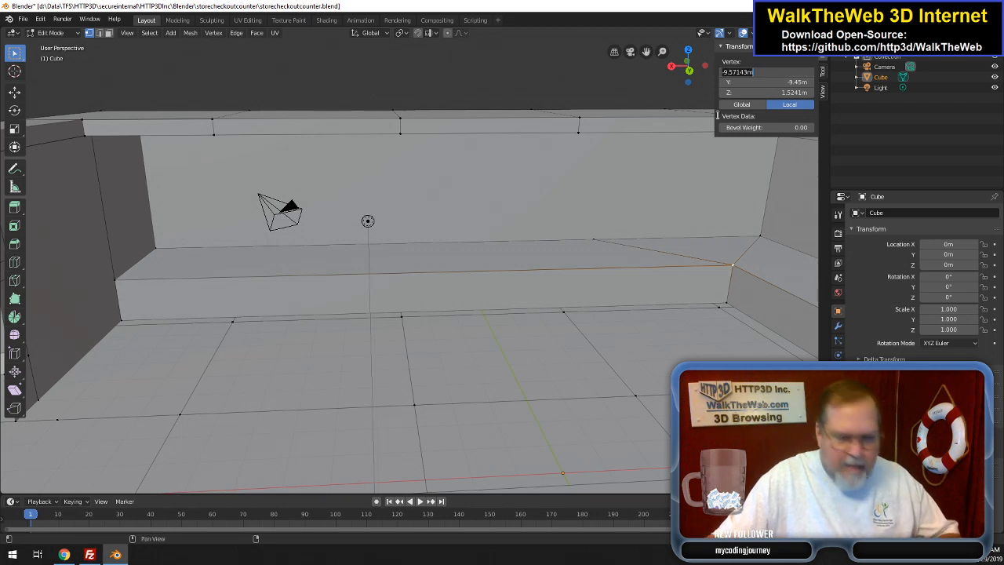
{"action": "left_click", "coordinate": [588, 240]}
{"action": "left_click", "coordinate": [594, 241]}
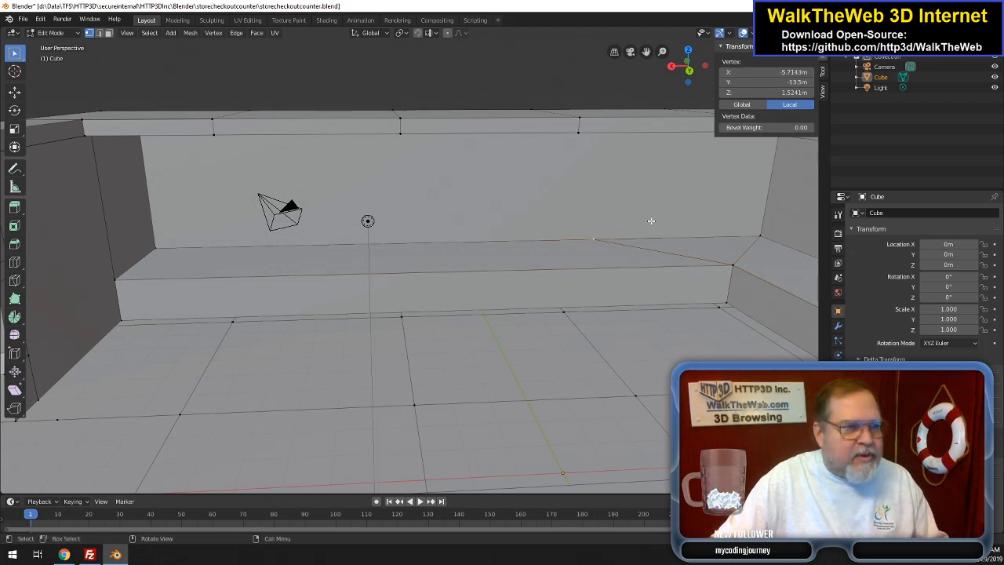
{"action": "left_click", "coordinate": [766, 73]}
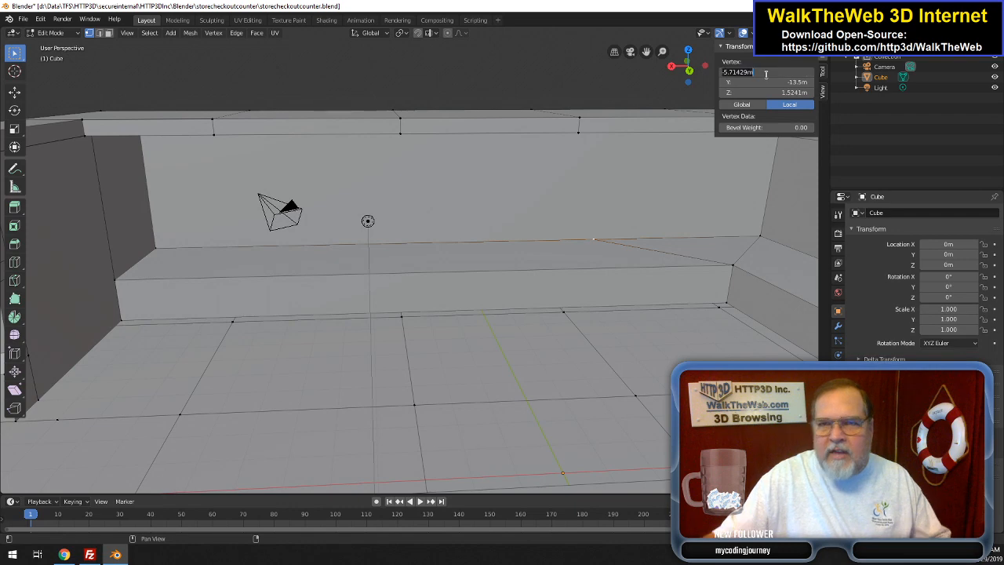
{"action": "key", "text": "ctrl+v"}
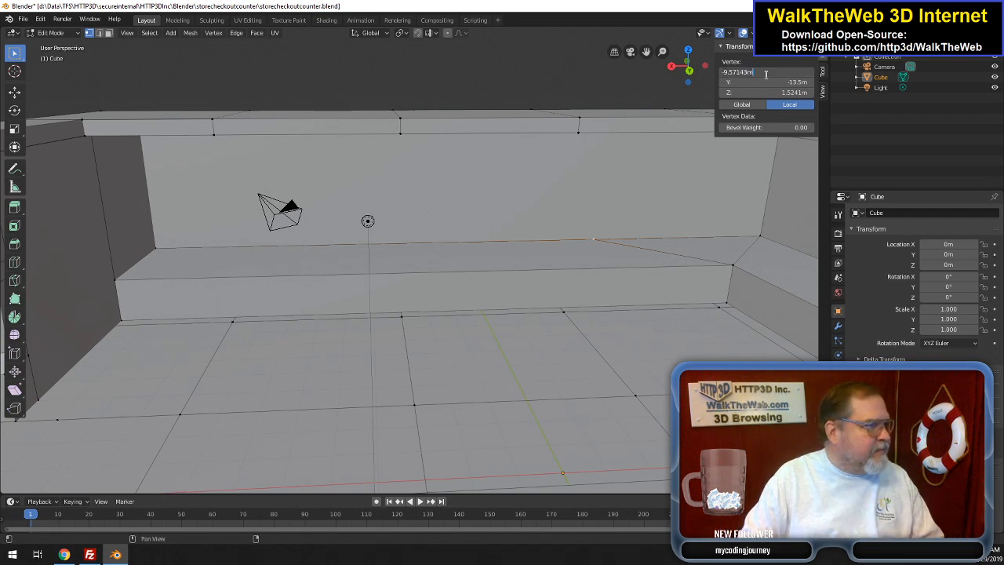
{"action": "key", "text": "Return"}
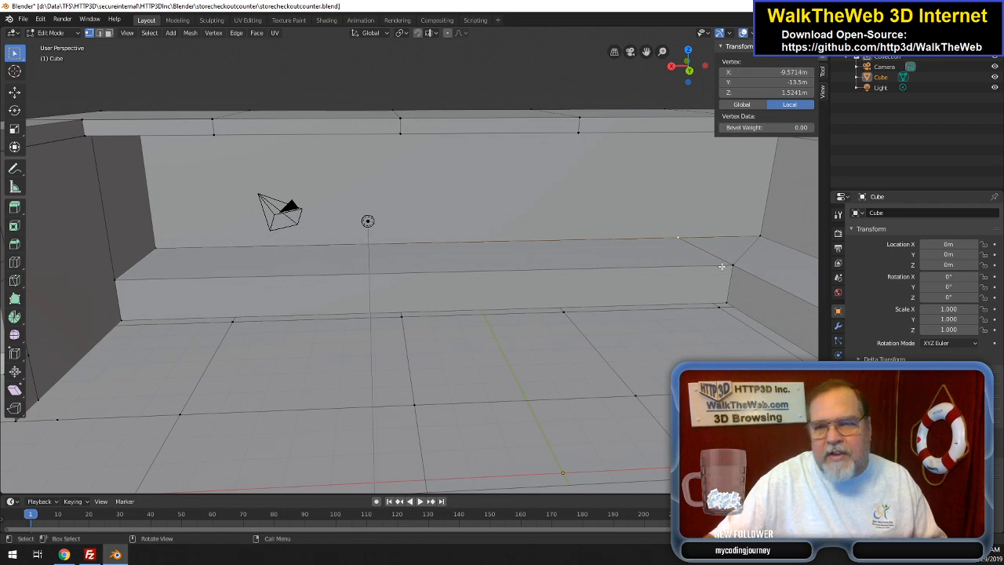
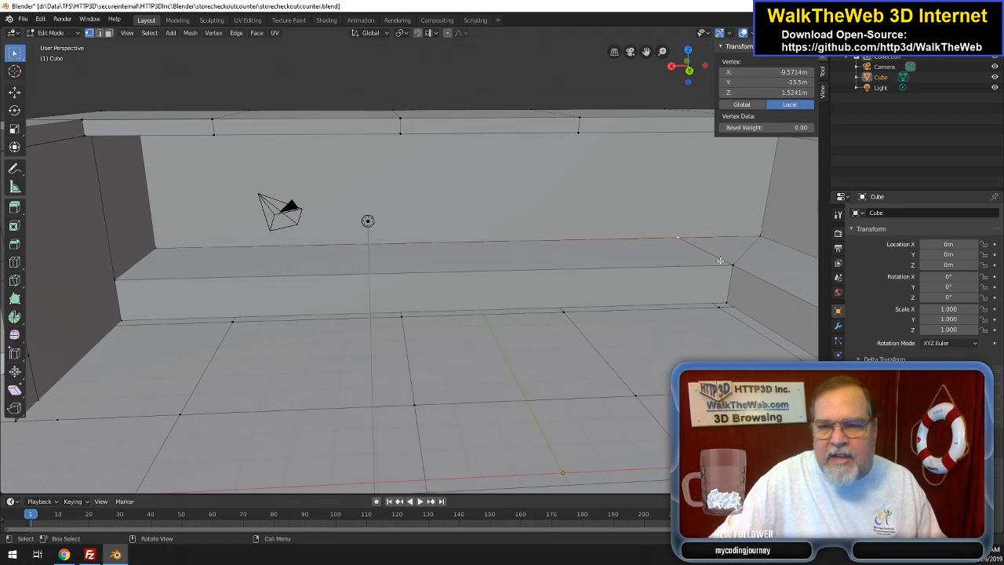
- Subdivide the short diagonal edge joining the front and rear corners of the shelf's top surface
{"action": "left_click", "coordinate": [99, 32]}
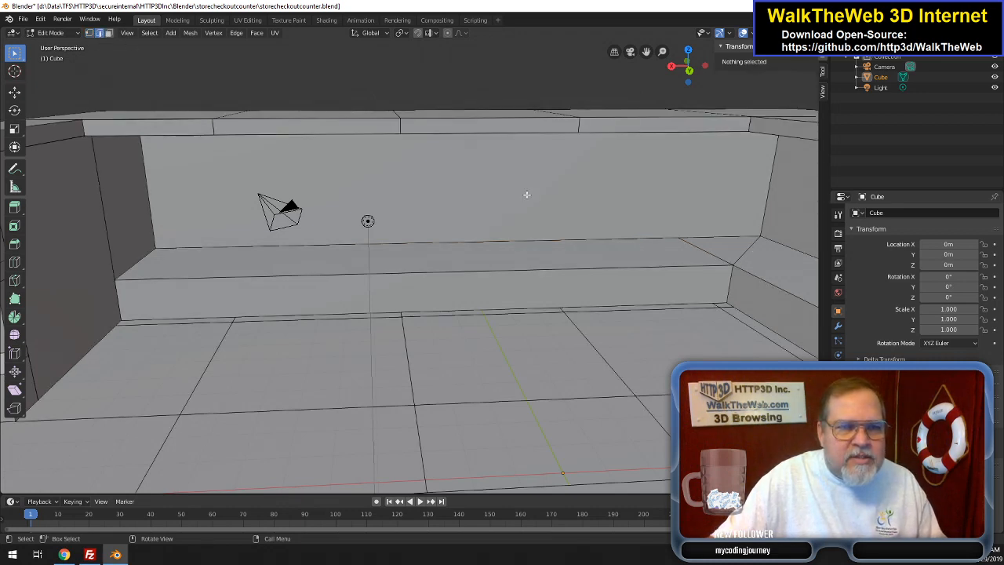
{"action": "left_click", "coordinate": [751, 249]}
{"action": "right_click", "coordinate": [753, 249]}
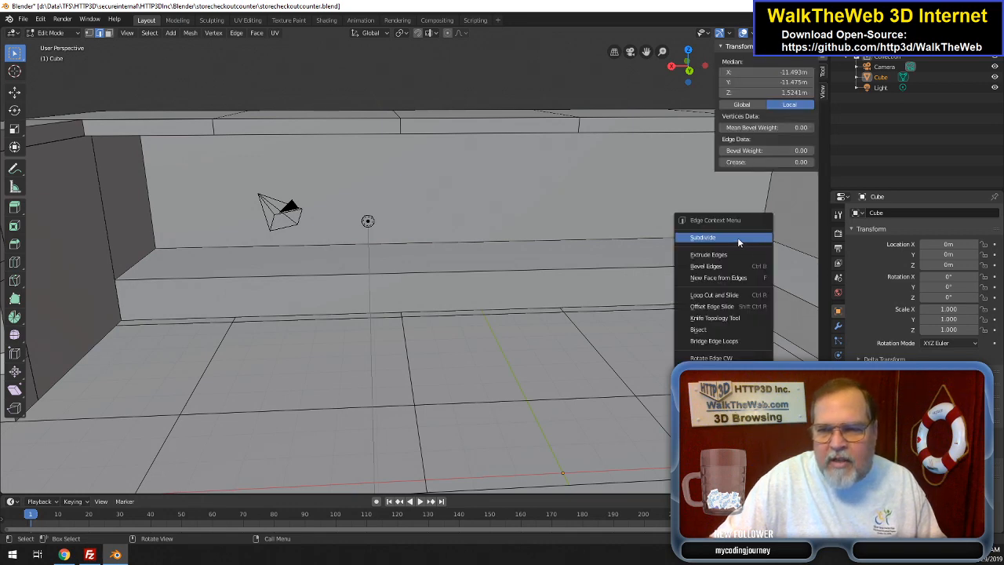
{"action": "left_click", "coordinate": [737, 239]}
- Merge the midpoint vertex of the shelf's diagonal corner edge into the intermediate vertex on the shelf's rear edge
{"action": "left_click", "coordinate": [89, 32]}
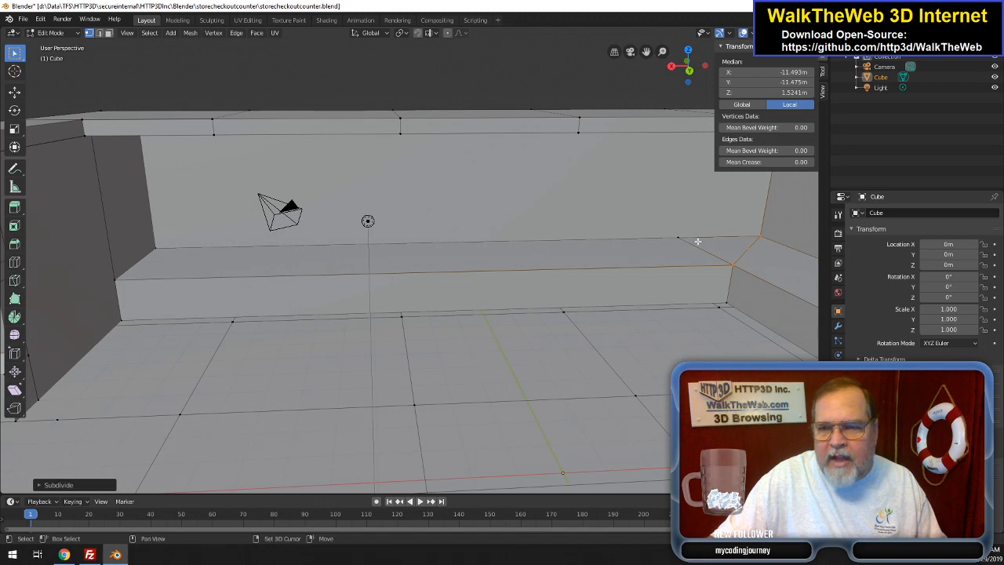
{"action": "left_click", "coordinate": [678, 237], "text": "shift"}
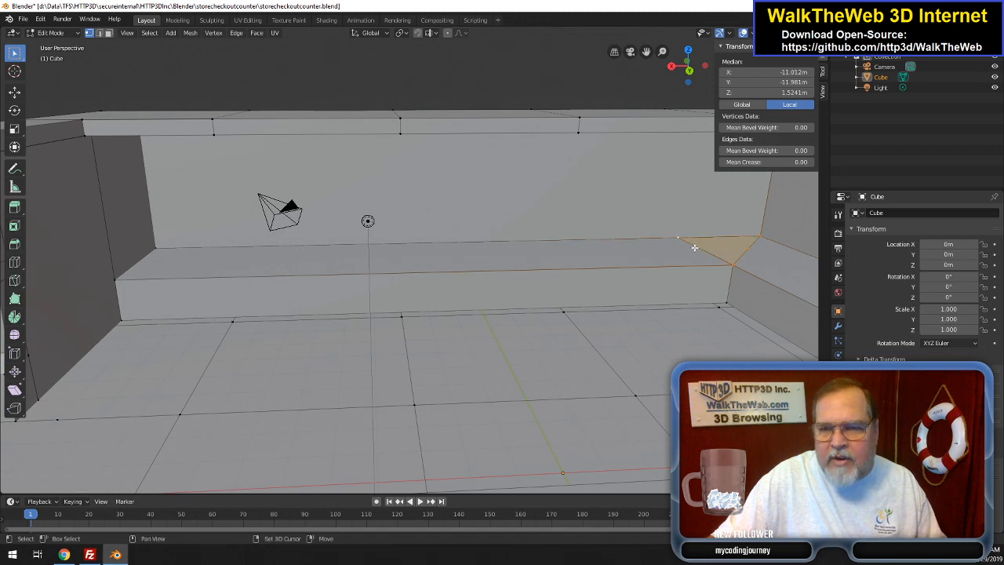
{"action": "left_click", "coordinate": [748, 250]}
{"action": "left_click", "coordinate": [688, 244], "text": "shift"}
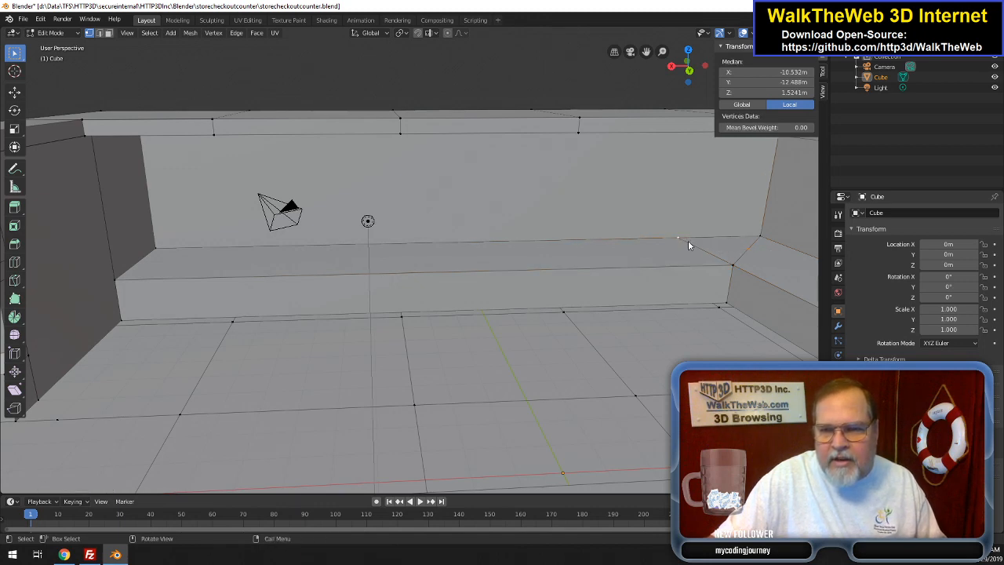
{"action": "right_click", "coordinate": [660, 243]}
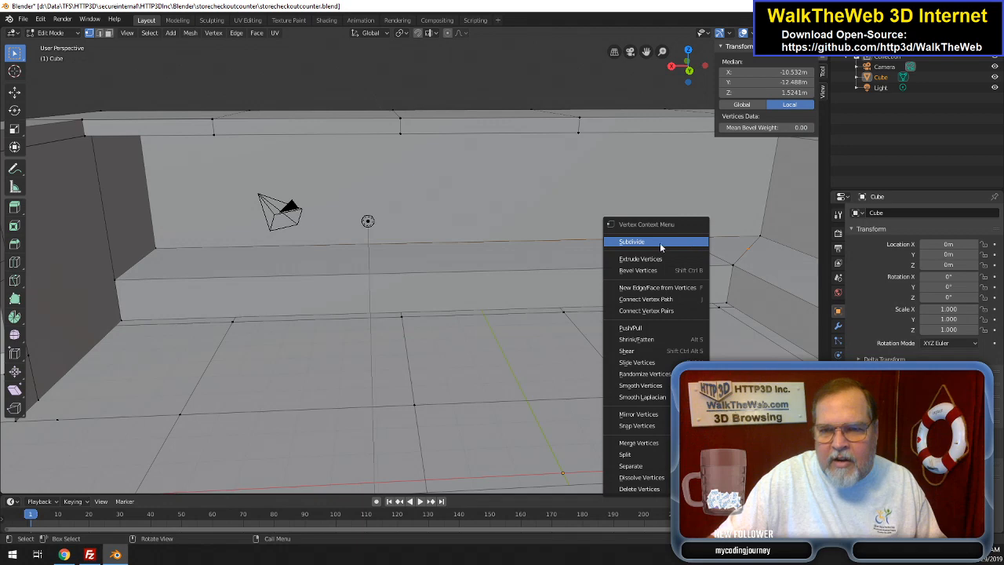
{"action": "left_click", "coordinate": [639, 443]}
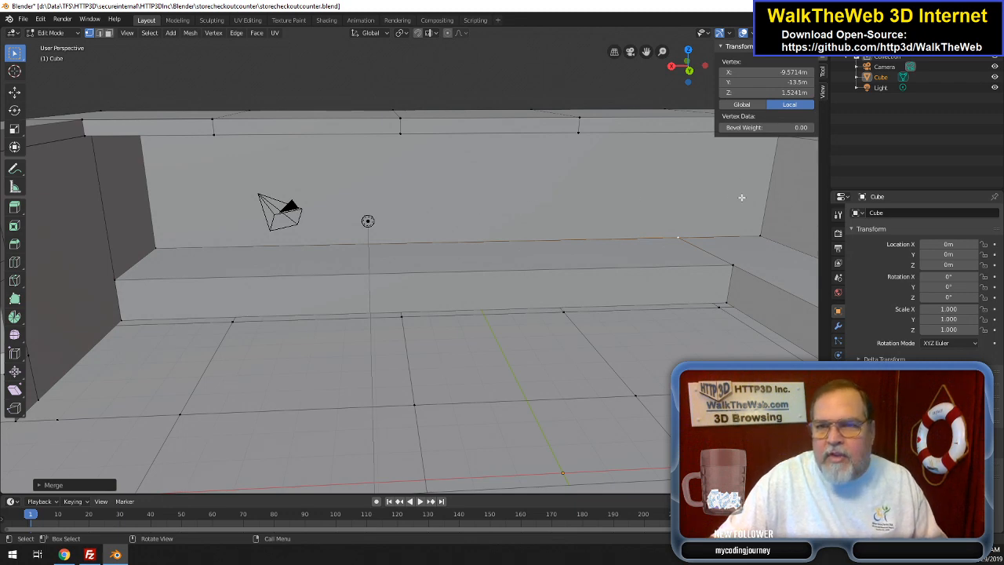
- Merge the two intermediate vertices on the rear edge of the countertop's underside into the one nearer the far corner, using At Last
{"action": "left_click_drag", "start_coordinate": [700, 78], "coordinate": [689, 4]}
{"action": "left_click_drag", "start_coordinate": [646, 52], "coordinate": [645, 48]}
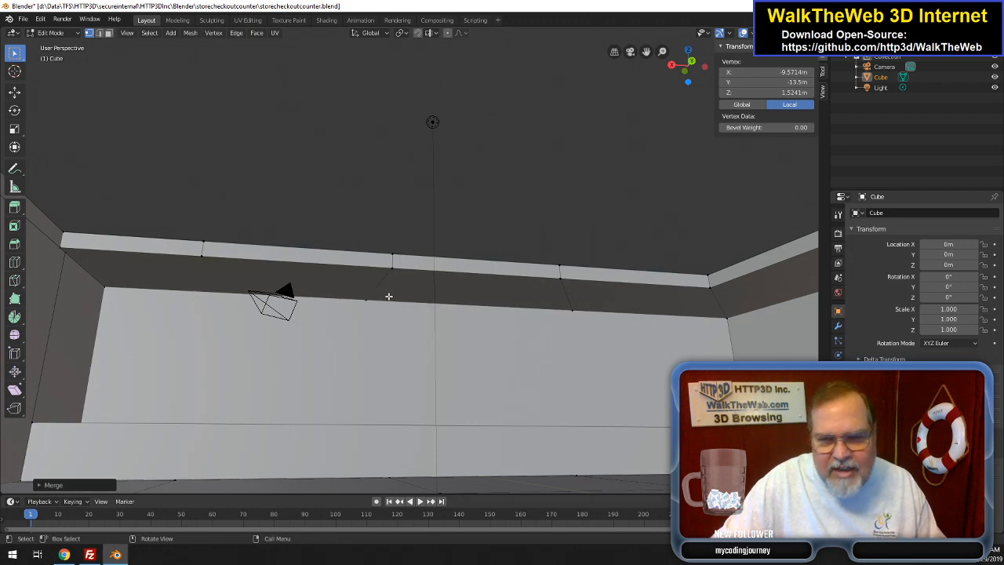
{"action": "left_click", "coordinate": [364, 301]}
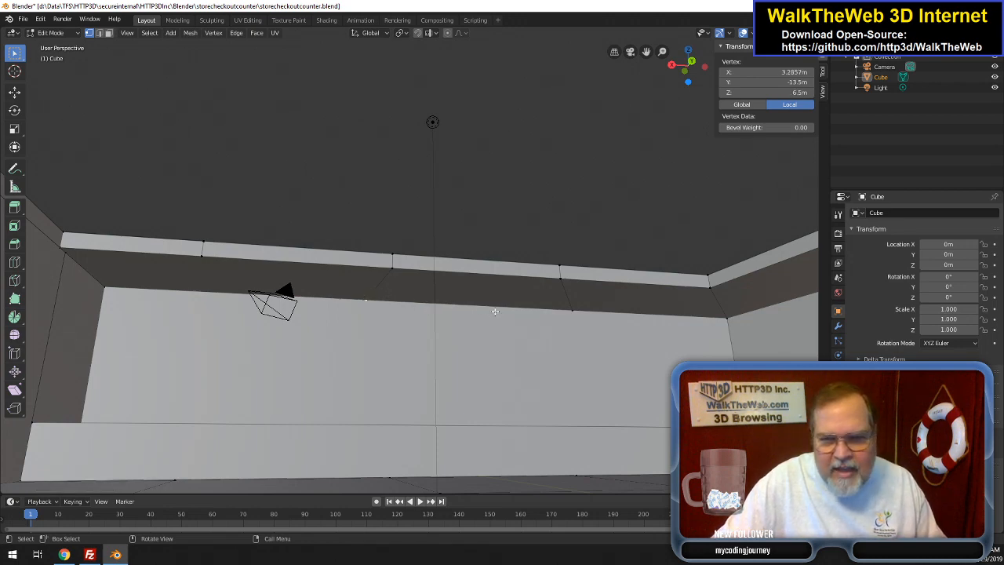
{"action": "left_click", "coordinate": [572, 309], "text": "shift"}
{"action": "right_click", "coordinate": [571, 310]}
{"action": "mouse_move", "coordinate": [549, 291]}
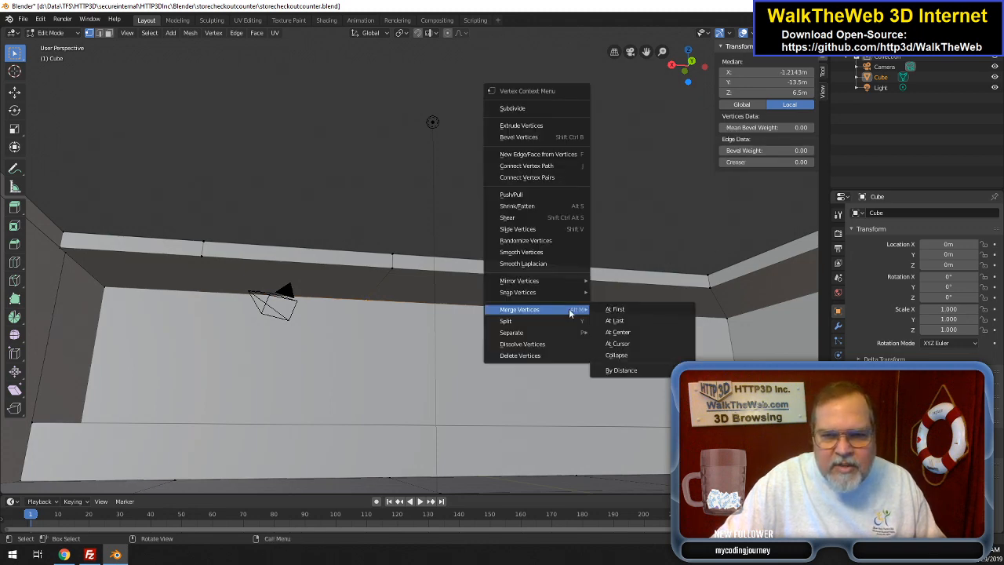
{"action": "mouse_move", "coordinate": [546, 310]}
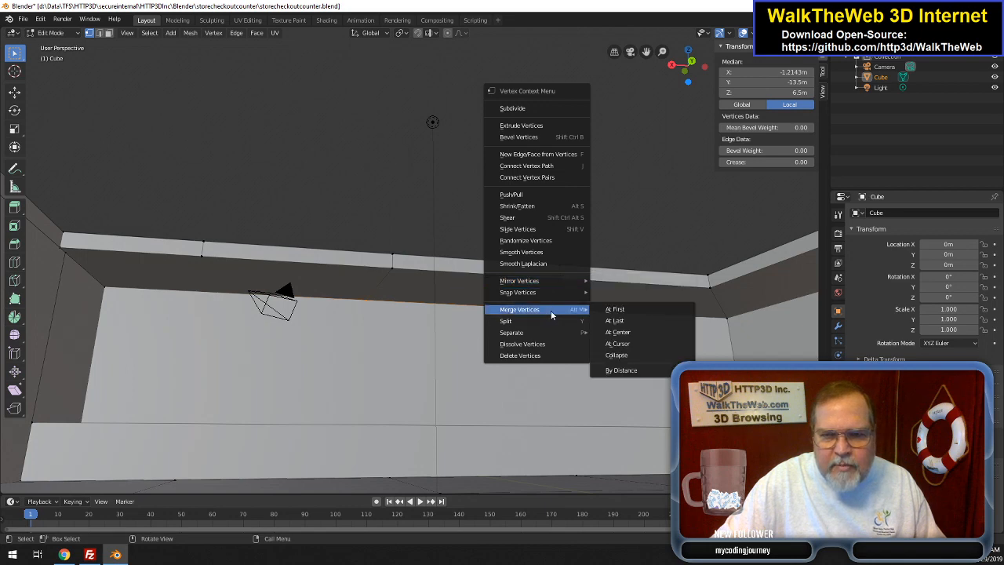
{"action": "left_click", "coordinate": [616, 322]}
- Merge the two nearest intermediate vertices on the countertop's lower front edge into the far corner vertex, using At Last
{"action": "left_click", "coordinate": [393, 272]}
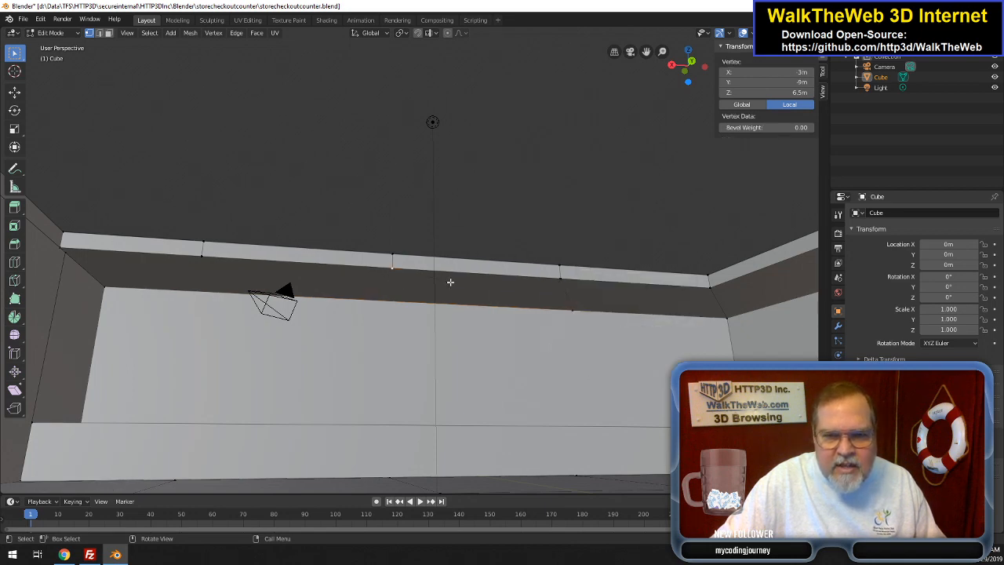
{"action": "left_click", "coordinate": [560, 279], "text": "shift"}
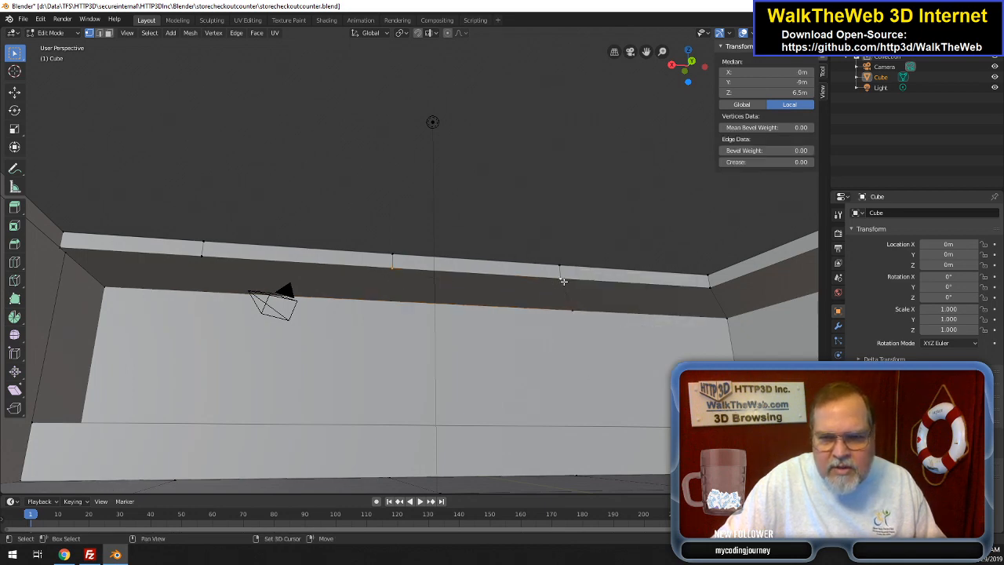
{"action": "right_click", "coordinate": [710, 291]}
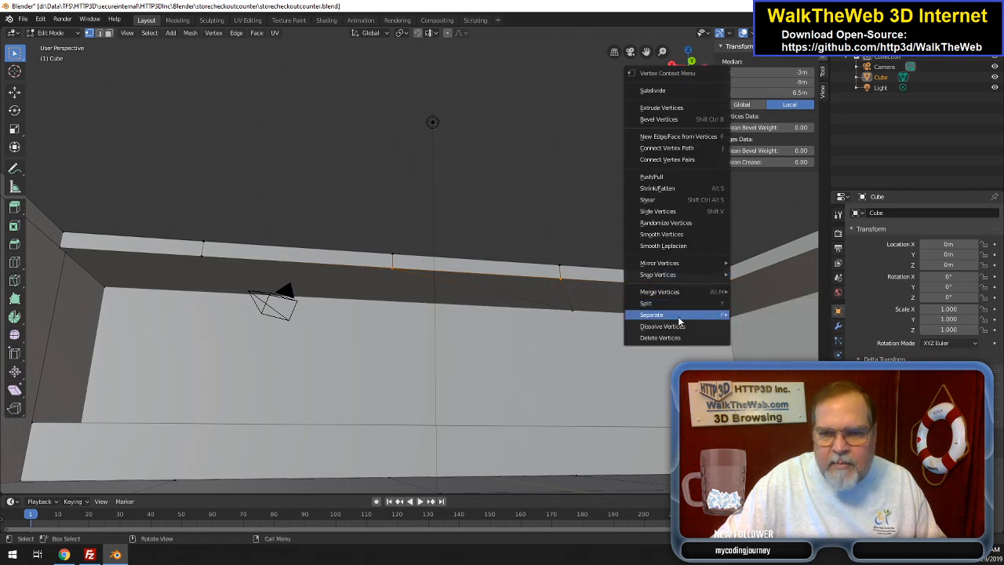
{"action": "mouse_move", "coordinate": [687, 292]}
{"action": "left_click", "coordinate": [773, 305]}
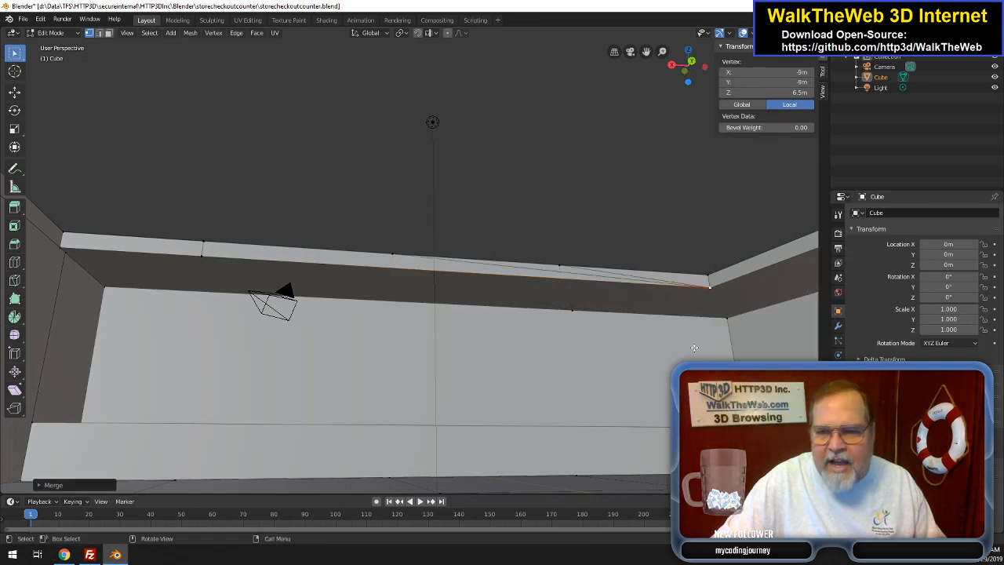
- Set the X coordinate of the underside's remaining rear-edge vertex to -9 m, matching the front corner vertex
{"action": "left_click", "coordinate": [711, 291]}
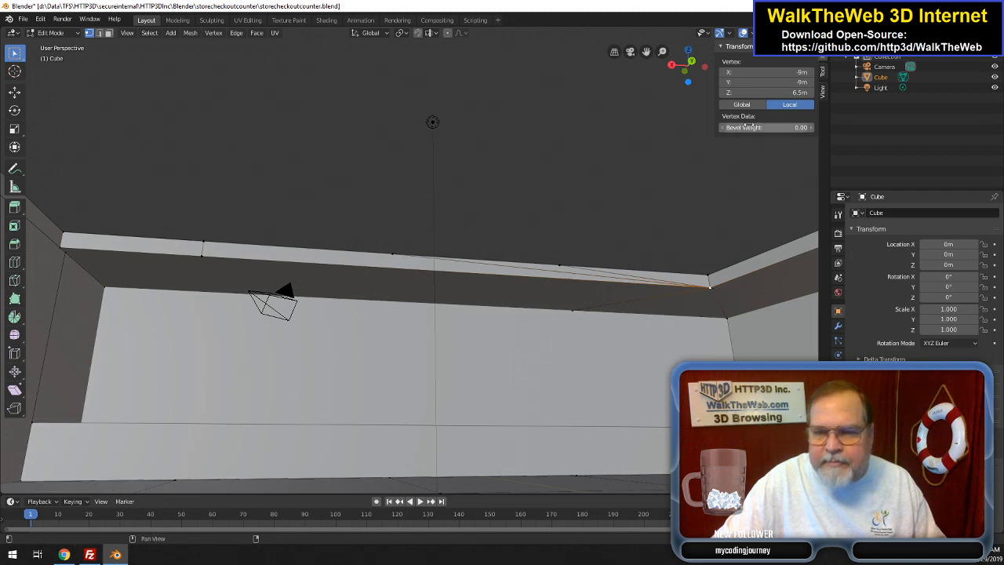
{"action": "left_click", "coordinate": [760, 72]}
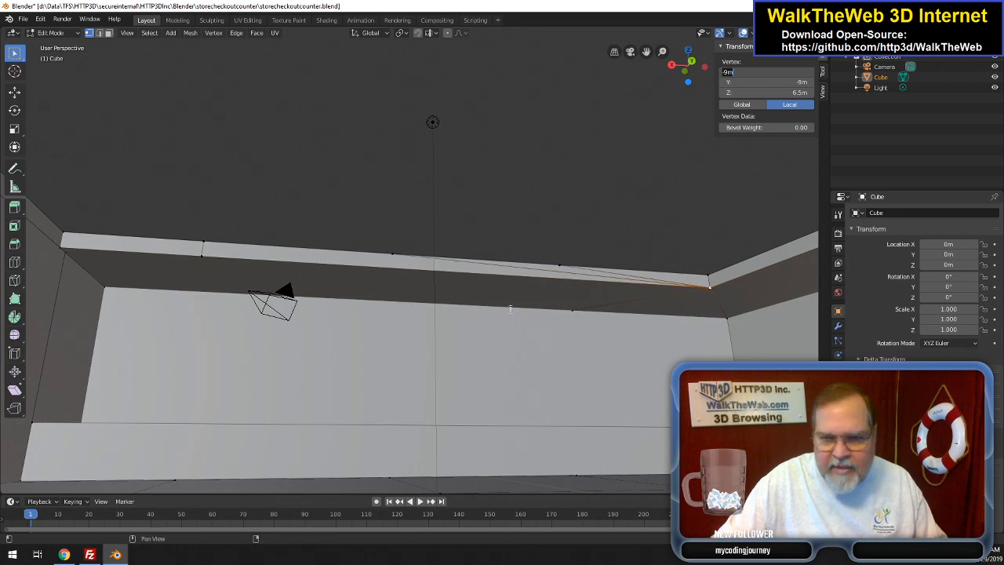
{"action": "key", "text": "Return"}
{"action": "left_click", "coordinate": [572, 310]}
{"action": "left_click", "coordinate": [764, 73]}
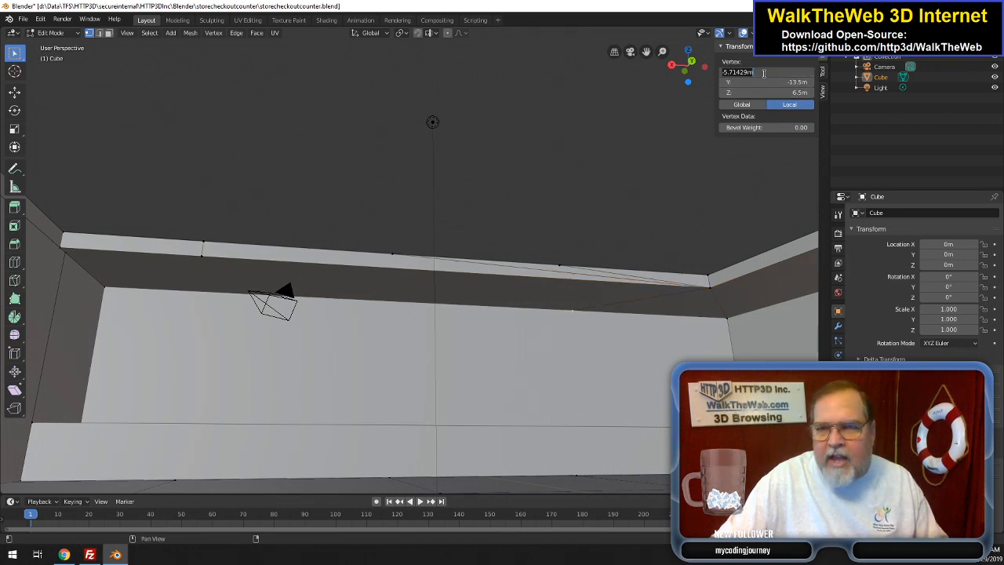
{"action": "type", "text": "-9m"}
{"action": "key", "text": "Return"}
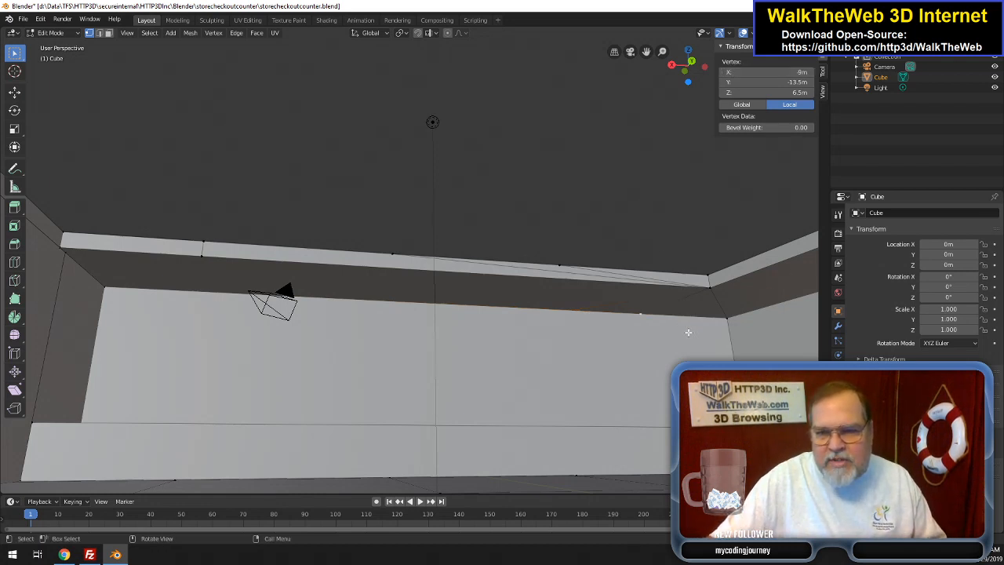
- Subdivide the diagonal corner edge on the underside of the countertop
{"action": "left_click", "coordinate": [99, 33]}
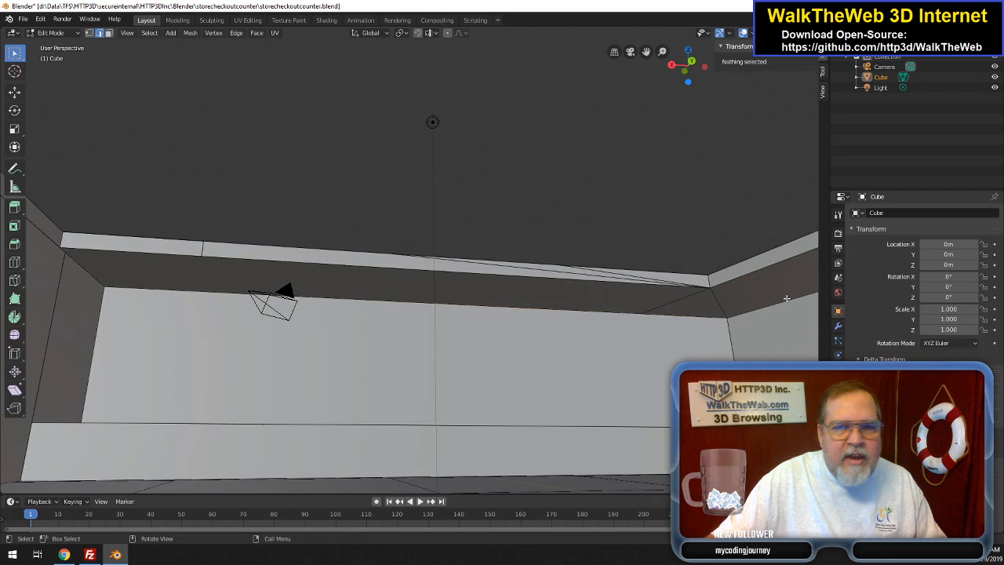
{"action": "left_click", "coordinate": [721, 303]}
{"action": "right_click", "coordinate": [720, 306]}
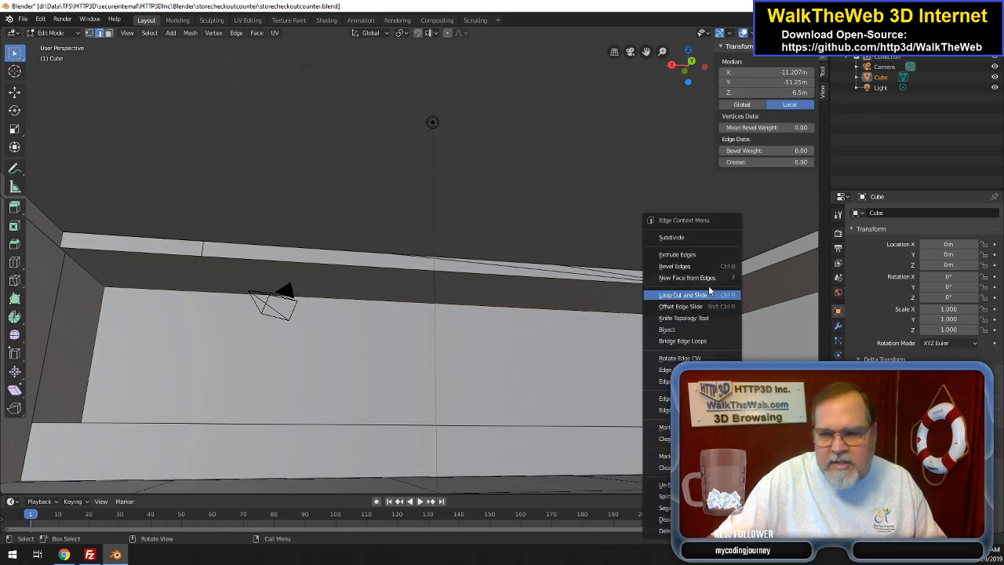
{"action": "left_click", "coordinate": [697, 238]}
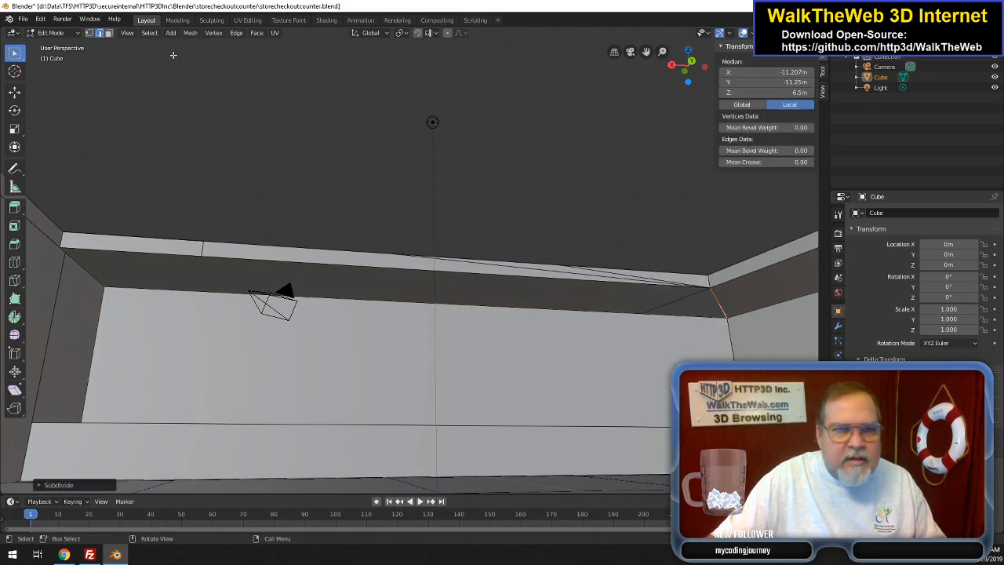
- Merge the midpoint vertex of the underside's diagonal corner edge into the intermediate vertex on the underside's rear edge
{"action": "left_click", "coordinate": [89, 34]}
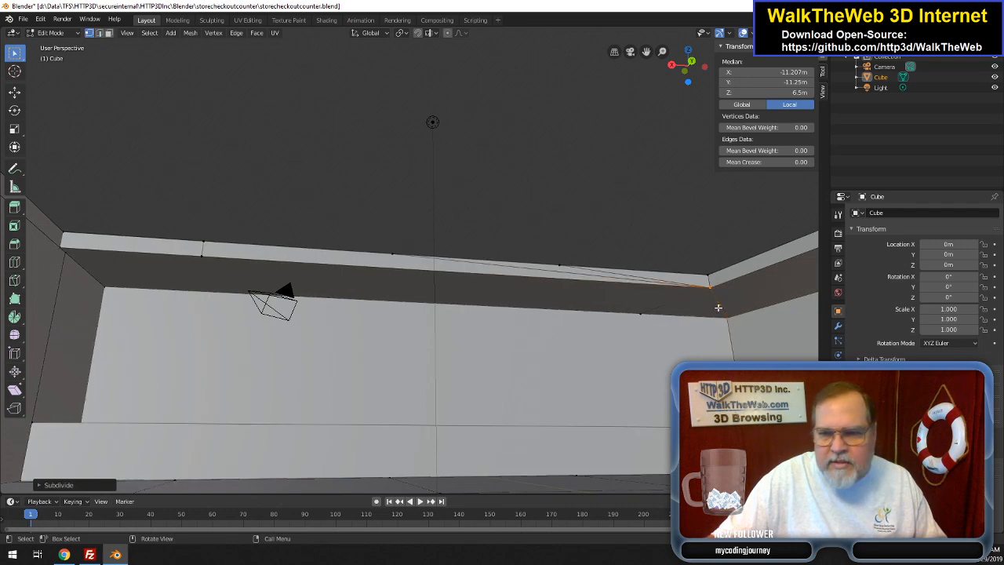
{"action": "left_click", "coordinate": [719, 305]}
{"action": "right_click", "coordinate": [635, 319]}
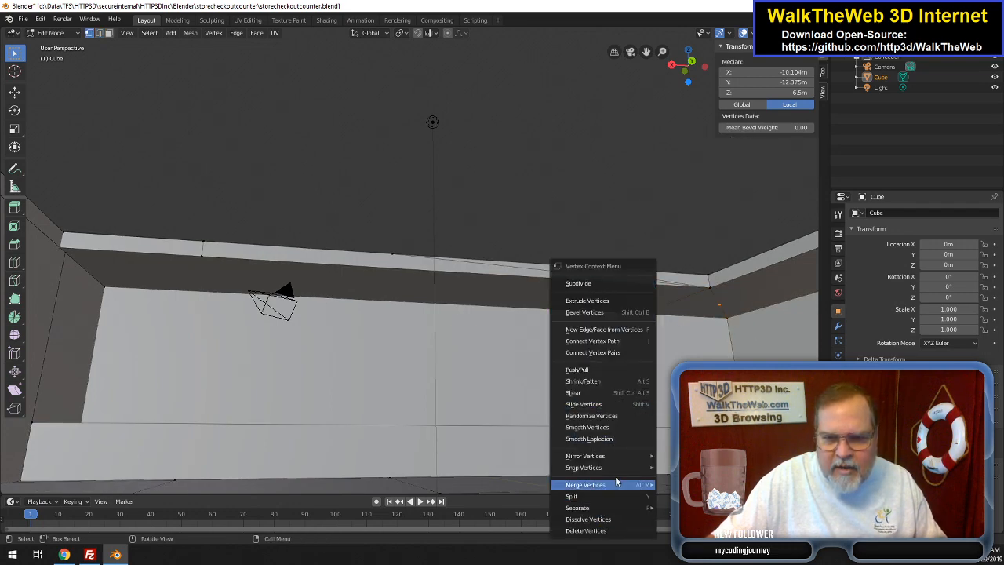
{"action": "left_click", "coordinate": [681, 434]}
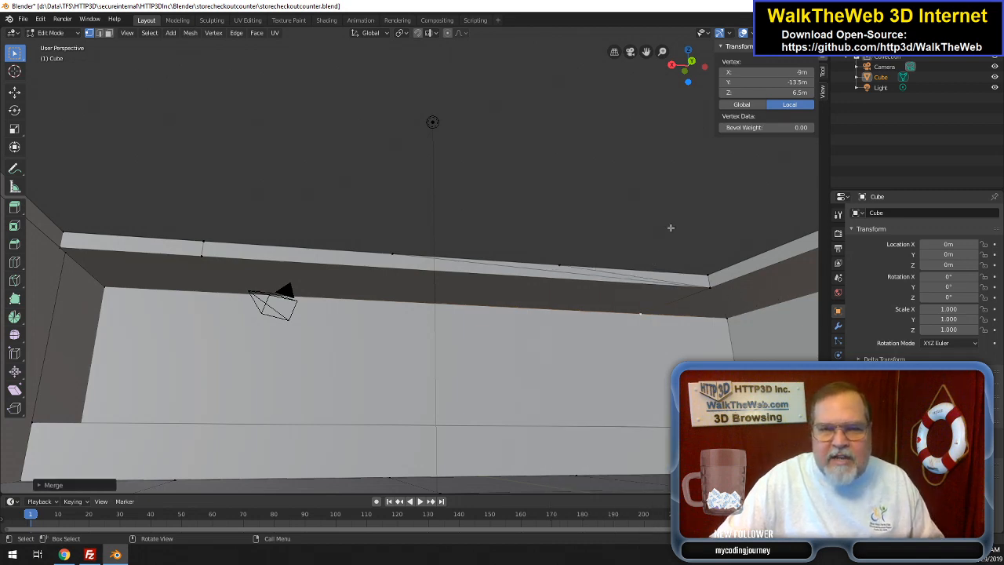
- Merge the remaining intermediate vertex on the countertop's lower front edge into the far corner vertex
{"action": "mouse_move", "coordinate": [688, 63]}
{"action": "left_mouse_down"}
{"action": "mouse_move", "coordinate": [690, 88]}
{"action": "mouse_move", "coordinate": [690, 80]}
{"action": "left_mouse_up"}
{"action": "left_click_drag", "start_coordinate": [645, 56], "coordinate": [527, 328]}
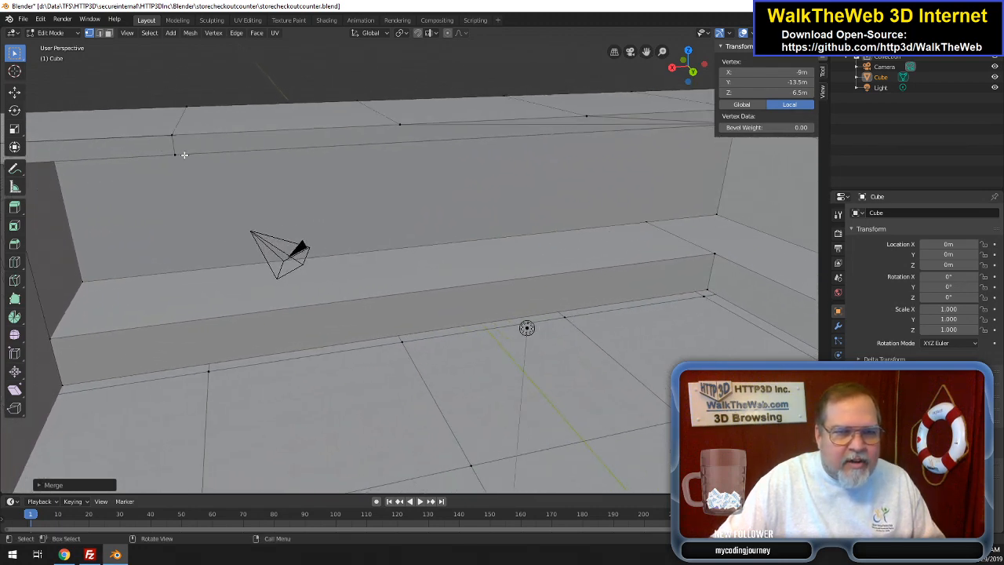
{"action": "left_click_drag", "start_coordinate": [688, 64], "coordinate": [719, 28]}
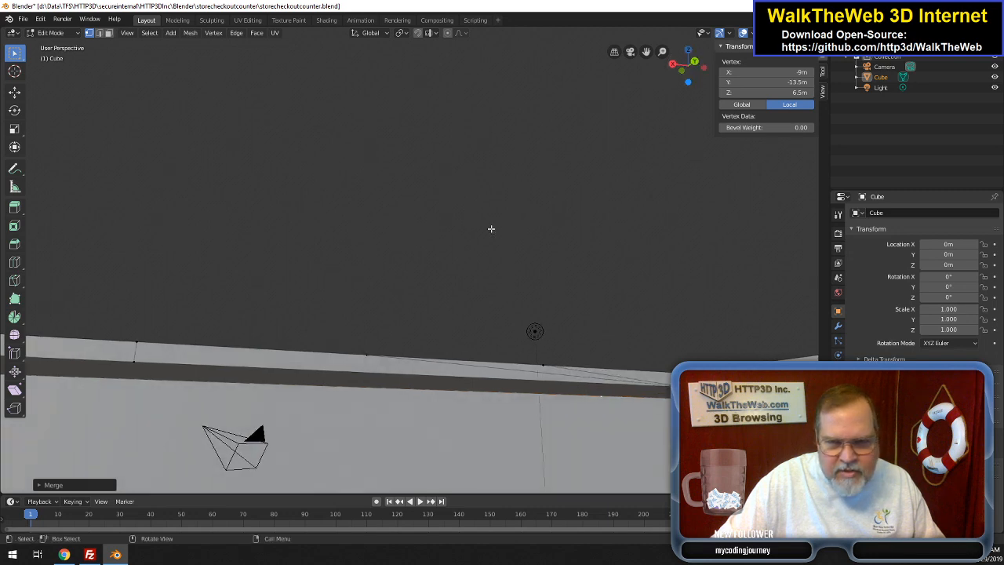
{"action": "left_click", "coordinate": [138, 363]}
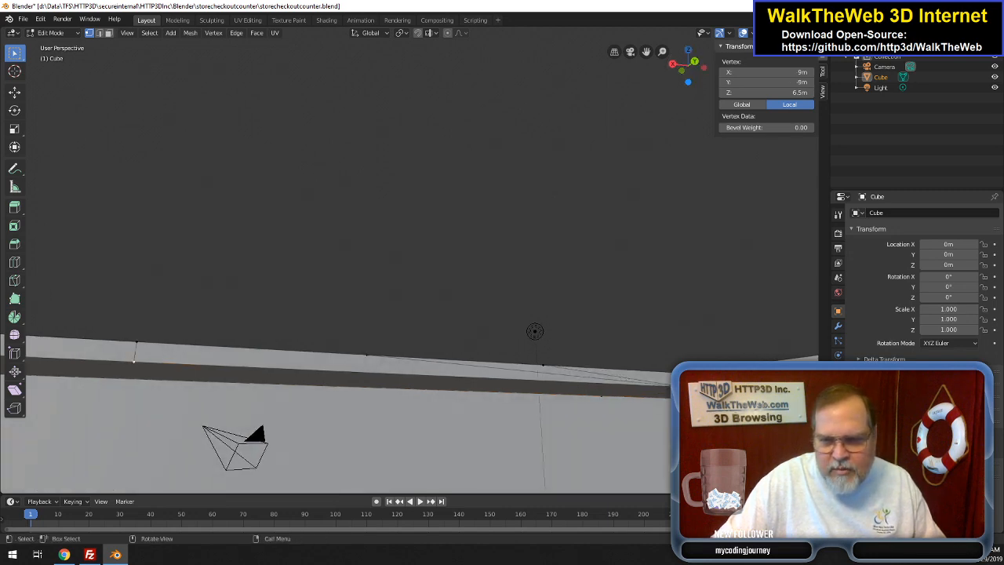
{"action": "left_click", "coordinate": [674, 385], "text": "shift"}
{"action": "right_click", "coordinate": [671, 384]}
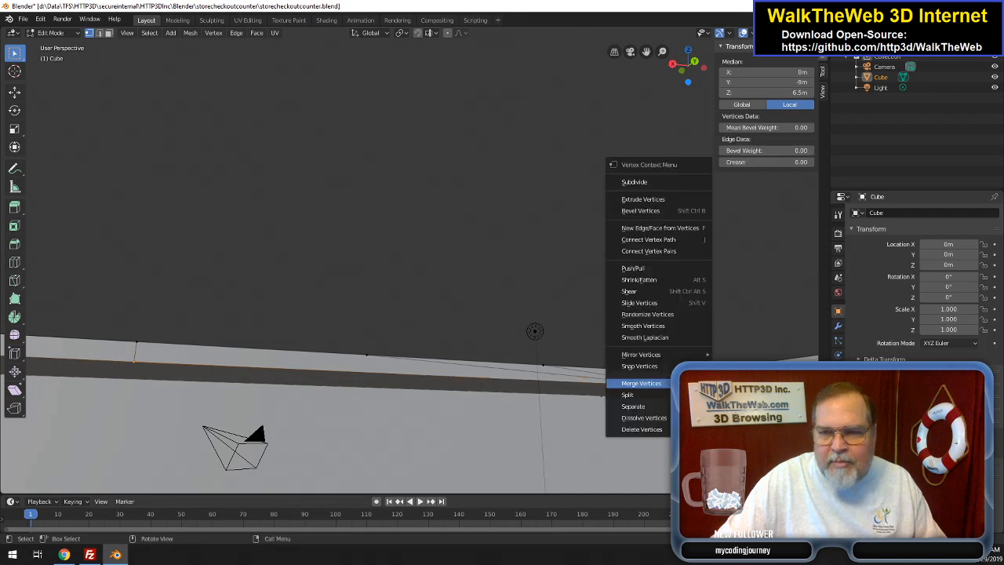
{"action": "mouse_move", "coordinate": [684, 356]}
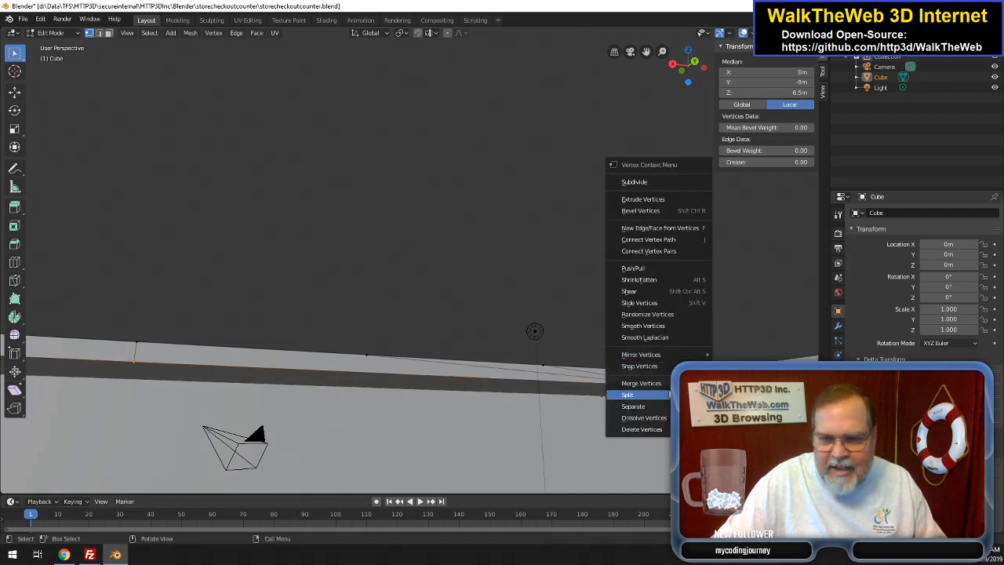
{"action": "left_click", "coordinate": [728, 395]}
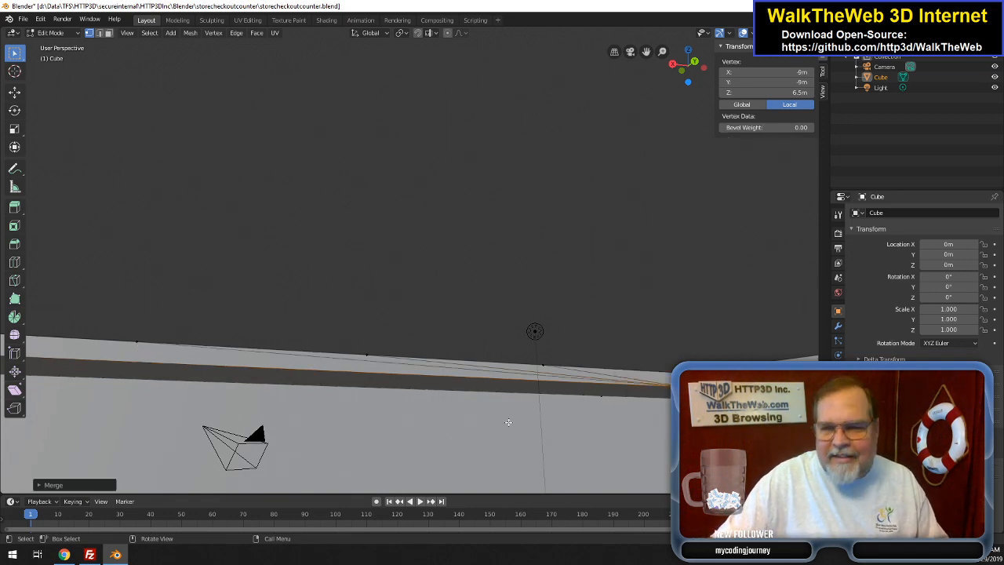
{"action": "left_click_drag", "start_coordinate": [690, 78], "coordinate": [681, 106]}
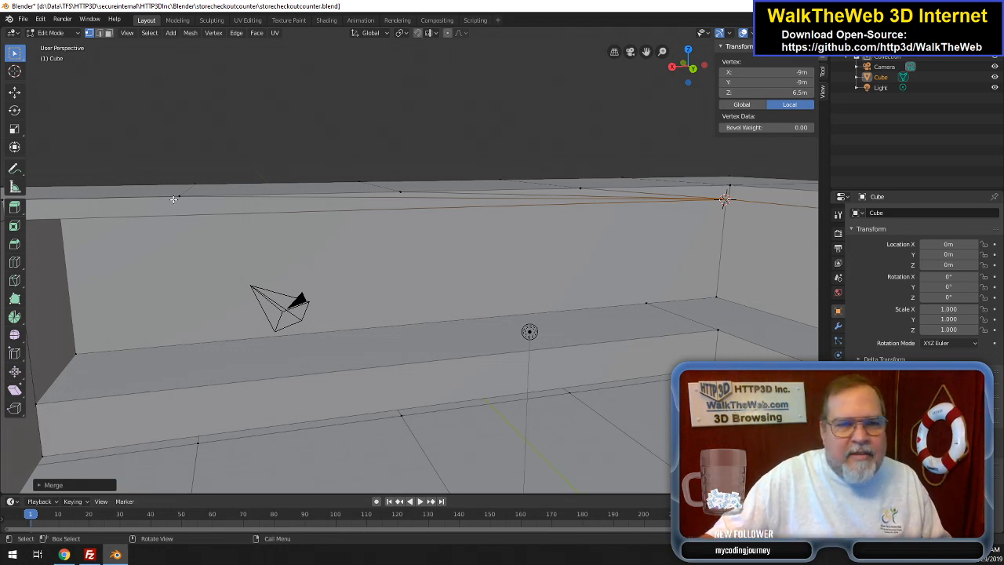
{"action": "left_click", "coordinate": [400, 192], "text": "shift"}
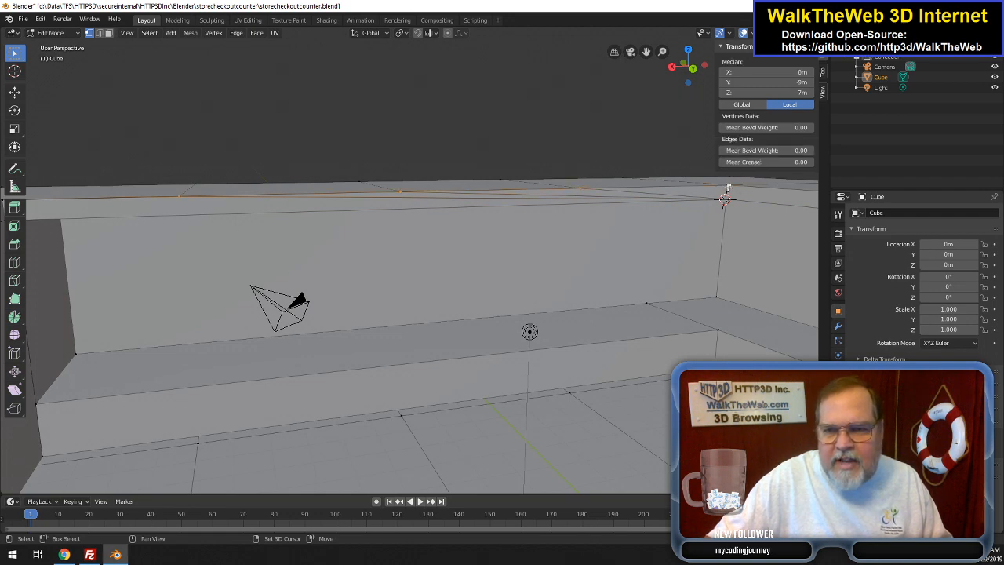
{"action": "right_click", "coordinate": [728, 192]}
{"action": "mouse_move", "coordinate": [694, 218]}
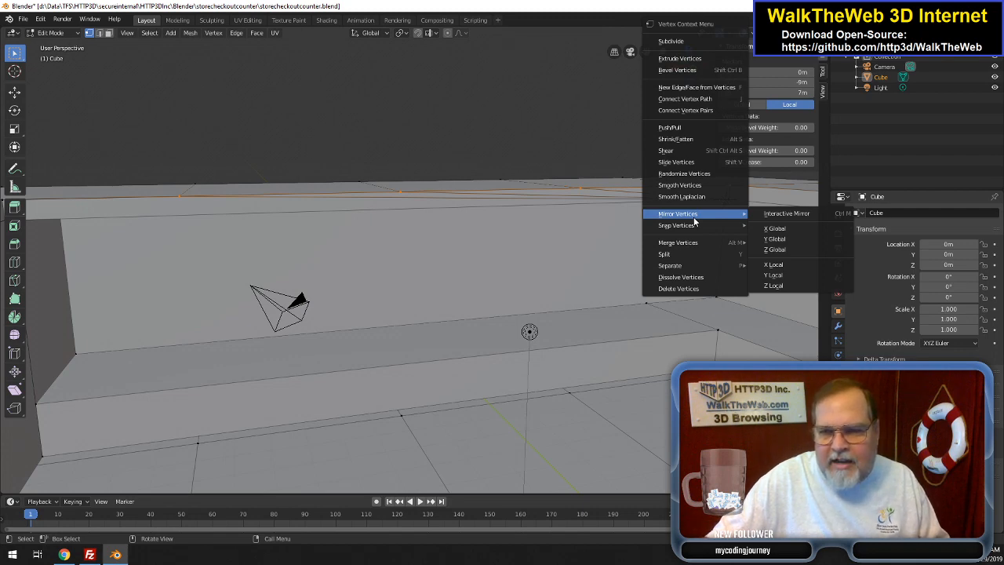
{"action": "mouse_move", "coordinate": [665, 226]}
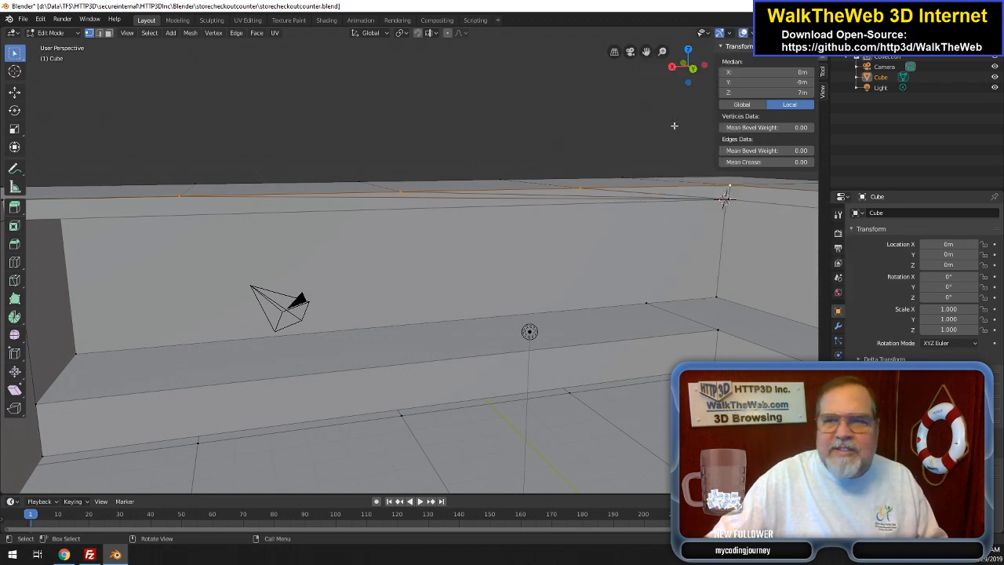
{"action": "mouse_move", "coordinate": [683, 73]}
{"action": "left_mouse_down"}
{"action": "mouse_move", "coordinate": [700, 69]}
{"action": "mouse_move", "coordinate": [673, 69]}
{"action": "left_mouse_up"}
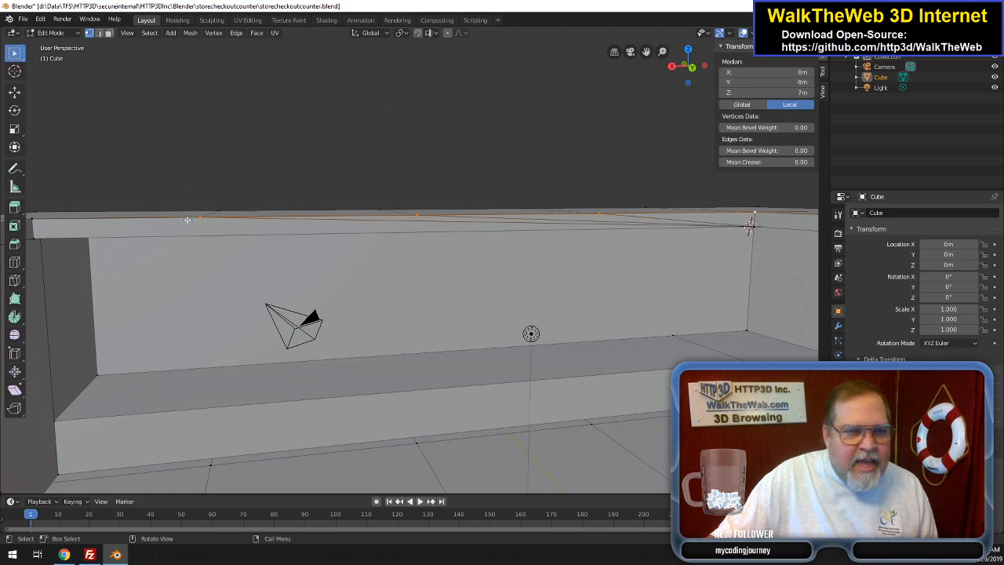
- Delete the long sliver faces along the countertop's front edge with Only Faces, keeping their edges
{"action": "left_click", "coordinate": [109, 33]}
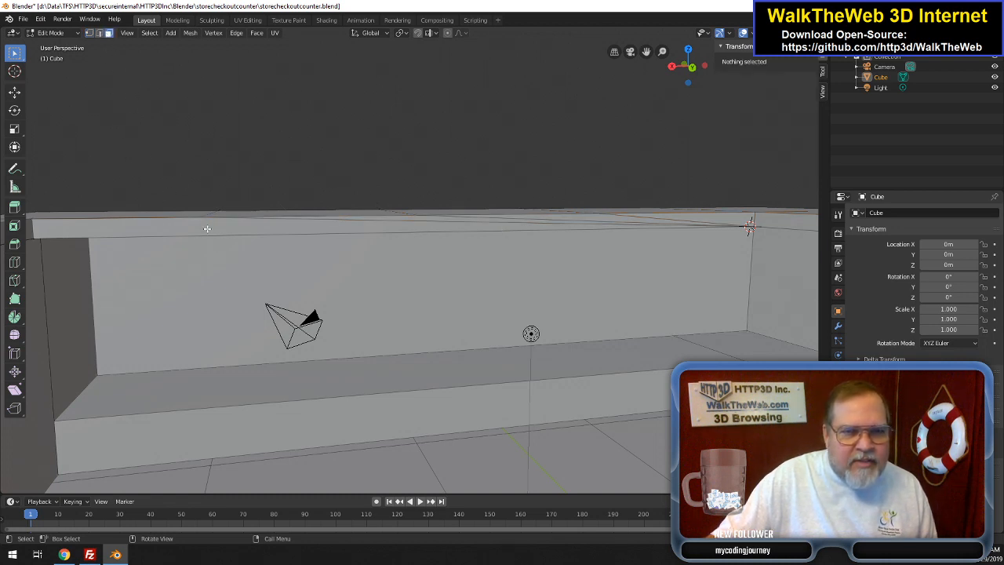
{"action": "left_click", "coordinate": [311, 232]}
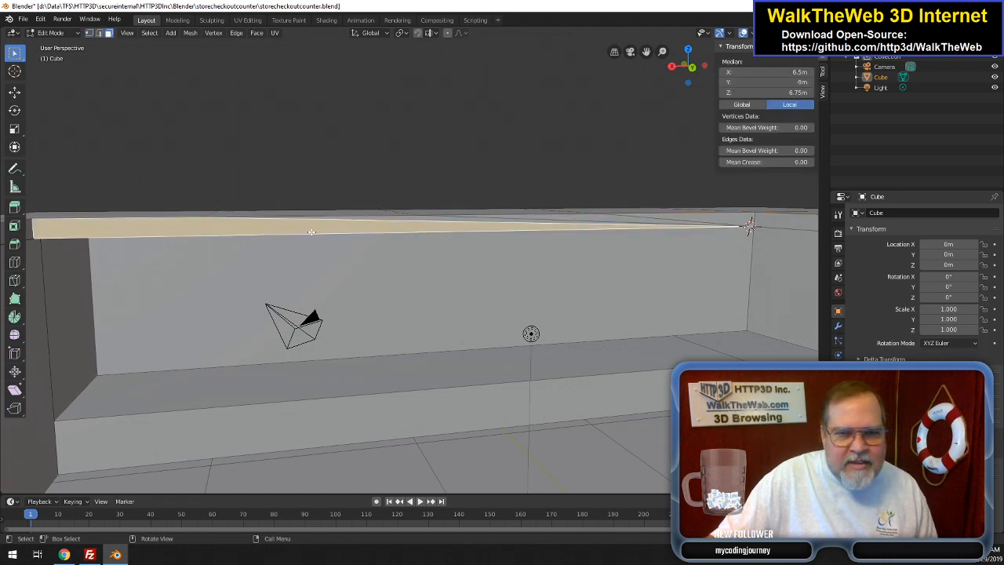
{"action": "left_click", "coordinate": [439, 217], "text": "shift"}
{"action": "left_click", "coordinate": [721, 221], "text": "shift"}
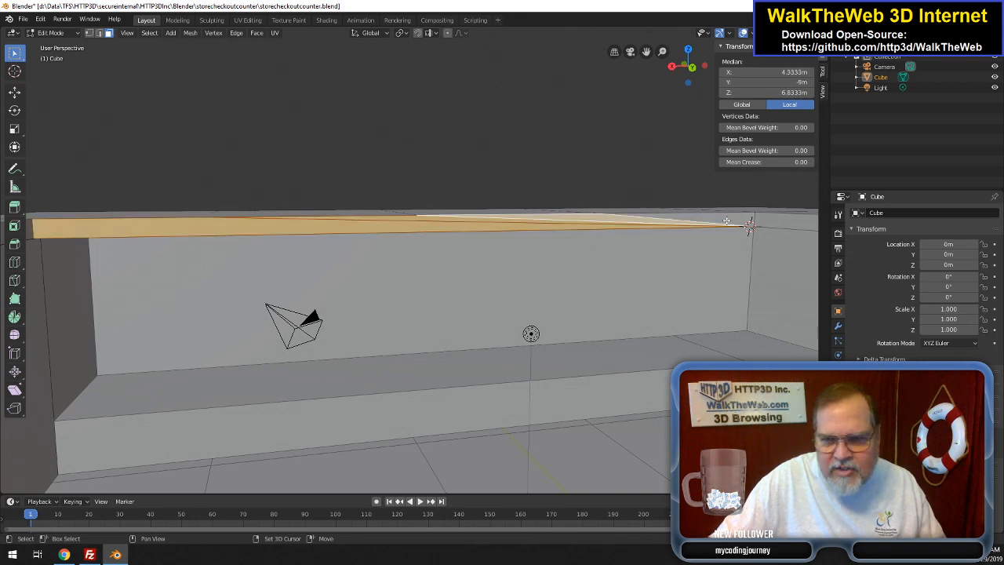
{"action": "left_click", "coordinate": [749, 225], "text": "shift"}
{"action": "key", "text": "x"}
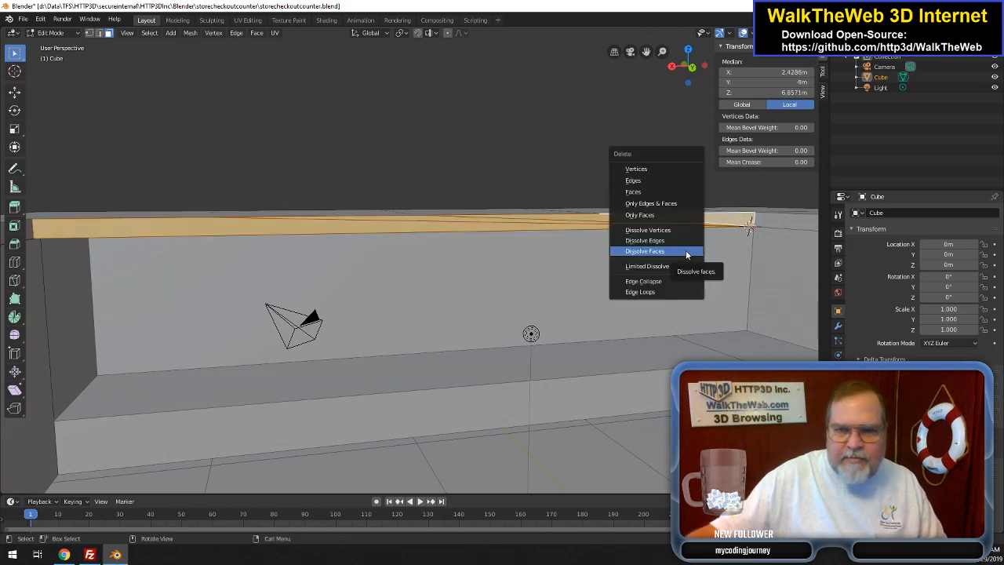
{"action": "left_click", "coordinate": [651, 214]}
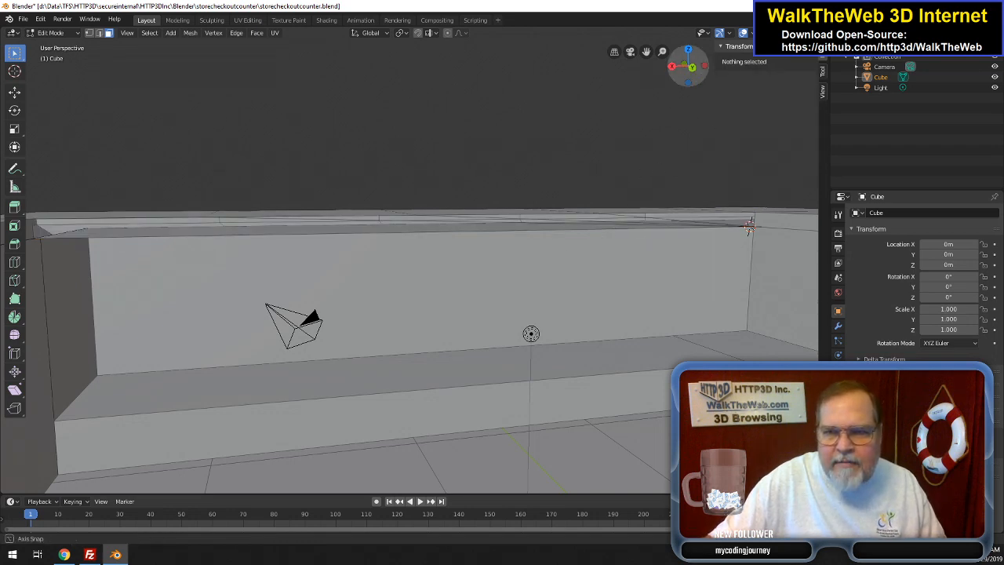
- Delete the three leftover diagonal edges across the countertop's open front with Only Edges & Faces
{"action": "left_click_drag", "start_coordinate": [688, 66], "coordinate": [692, 76]}
{"action": "left_click", "coordinate": [662, 170]}
{"action": "left_click", "coordinate": [100, 32]}
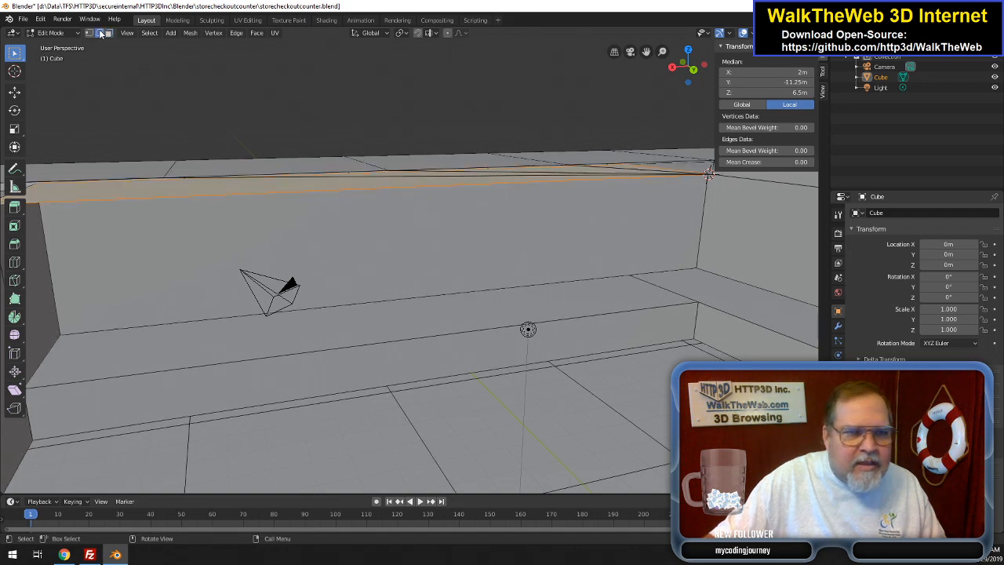
{"action": "left_click", "coordinate": [378, 178]}
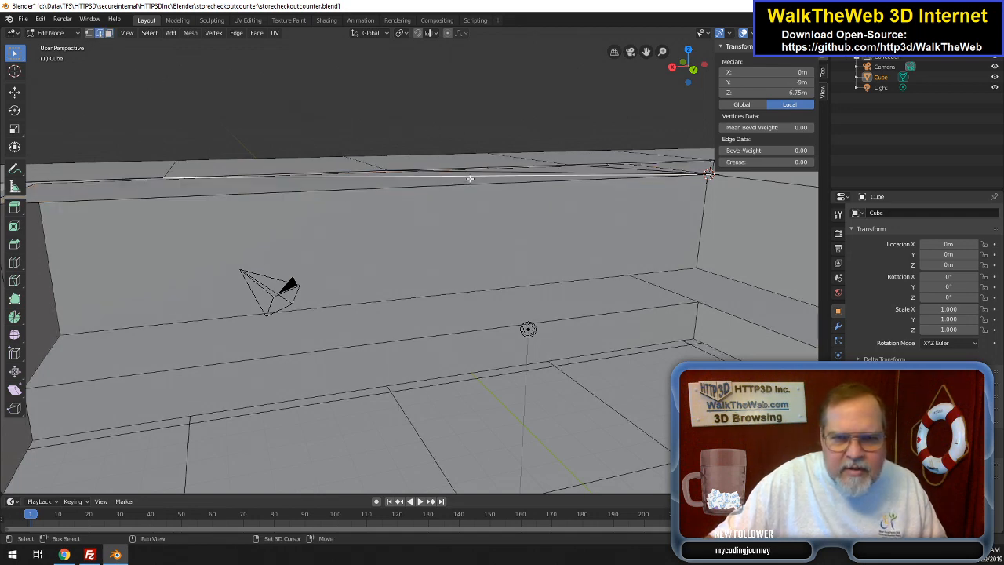
{"action": "left_click", "coordinate": [509, 174], "text": "shift"}
{"action": "left_click", "coordinate": [626, 169], "text": "shift"}
{"action": "key", "text": "x"}
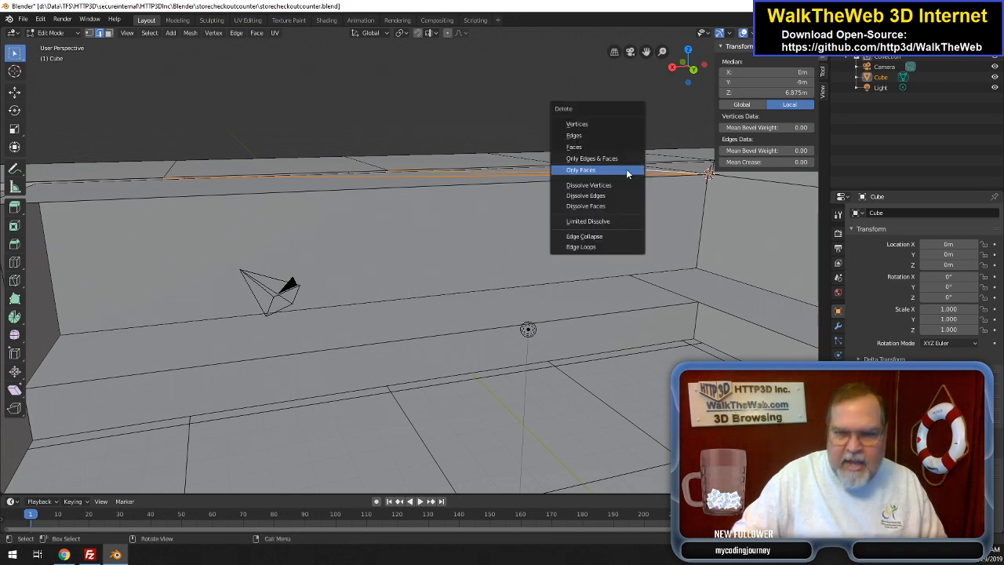
{"action": "left_click", "coordinate": [618, 158]}
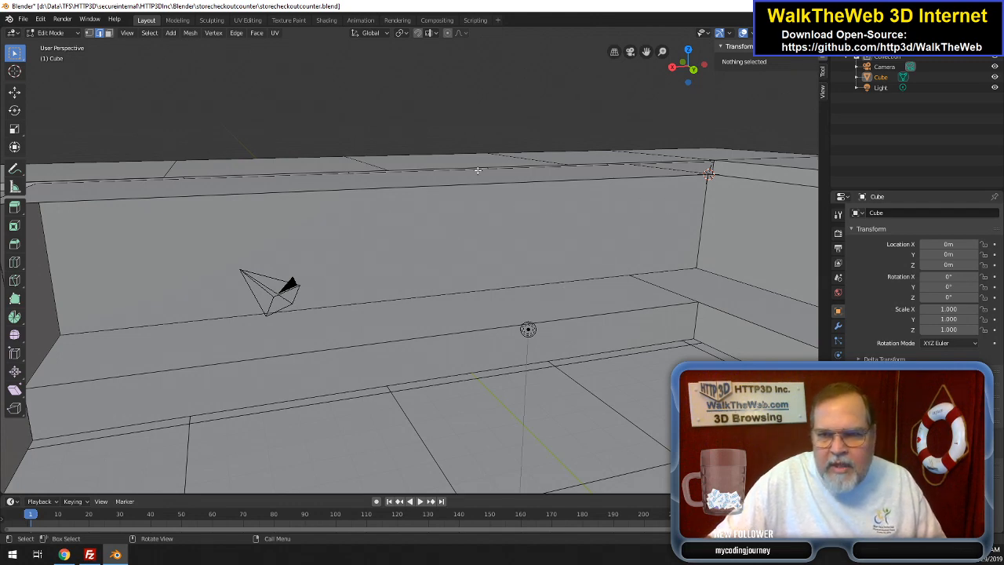
- Switch to vertex selection for editing the vertices along the countertop's upper front edge
{"action": "left_click_drag", "start_coordinate": [693, 69], "coordinate": [689, 69]}
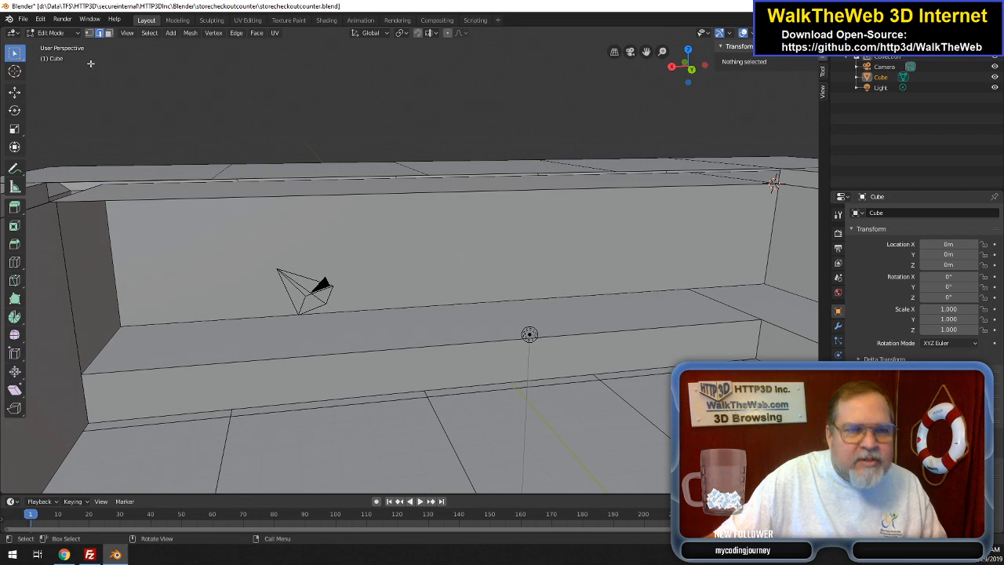
{"action": "left_click", "coordinate": [88, 32]}
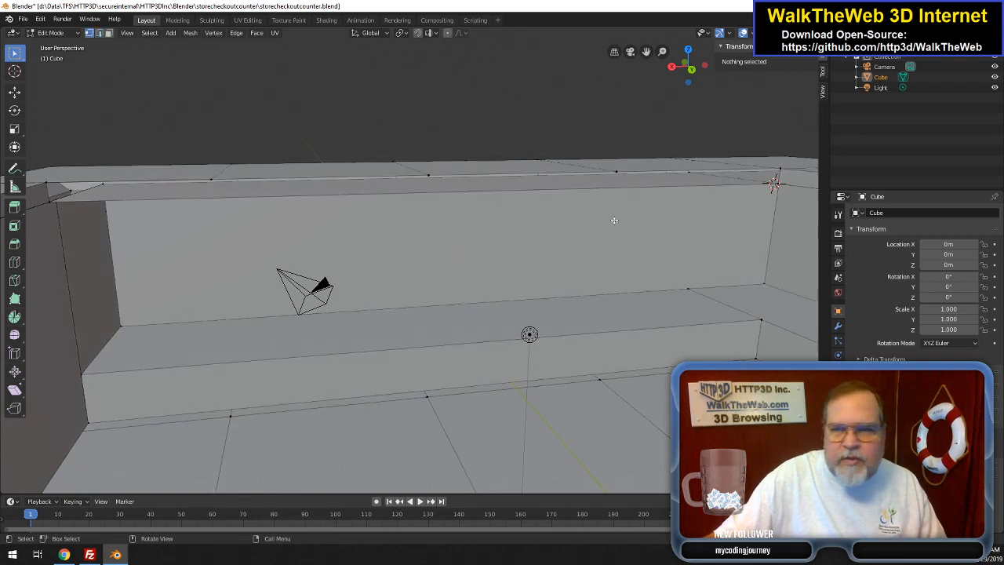
- Fill the open strip along the counter's top rim with one new face from its four corner vertices
{"action": "left_click", "coordinate": [775, 184]}
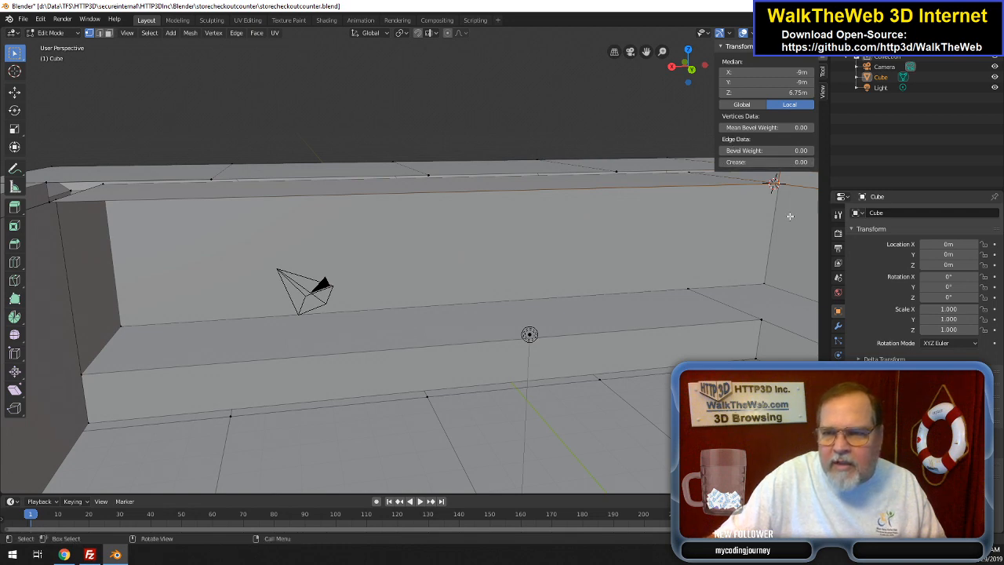
{"action": "left_click_drag", "start_coordinate": [700, 77], "coordinate": [702, 86]}
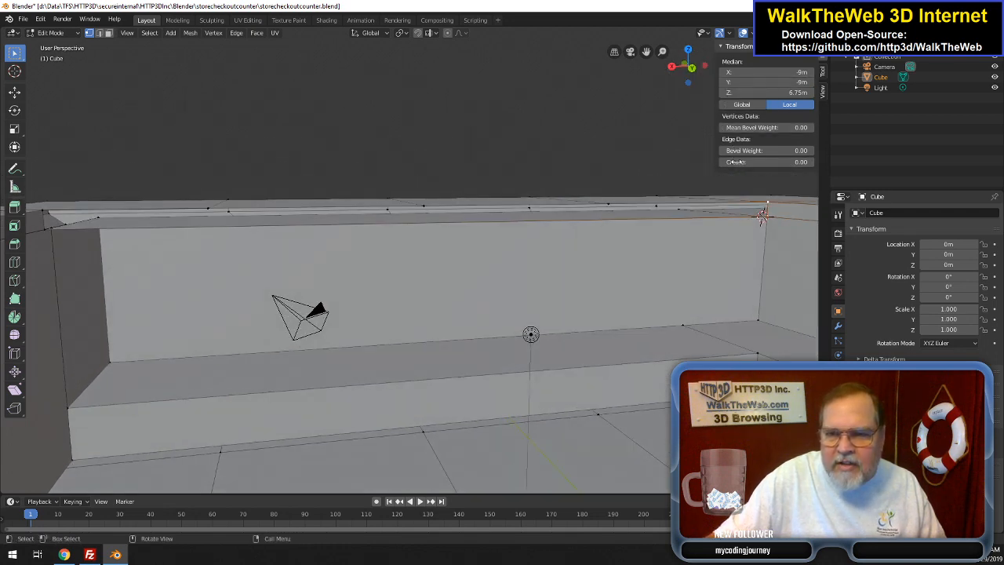
{"action": "left_click", "coordinate": [43, 229], "text": "shift"}
{"action": "left_click", "coordinate": [41, 212], "text": "shift"}
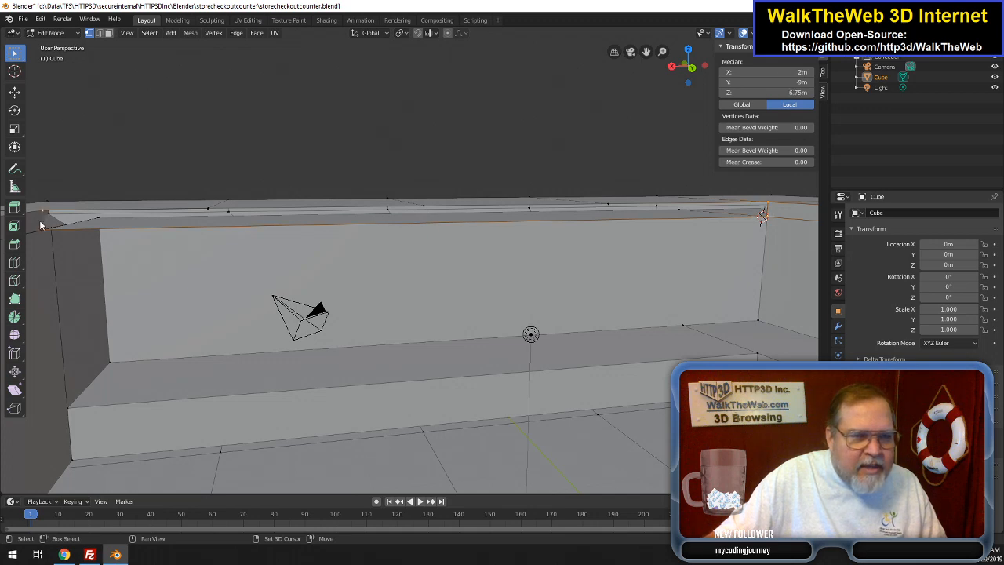
{"action": "key", "text": "f"}
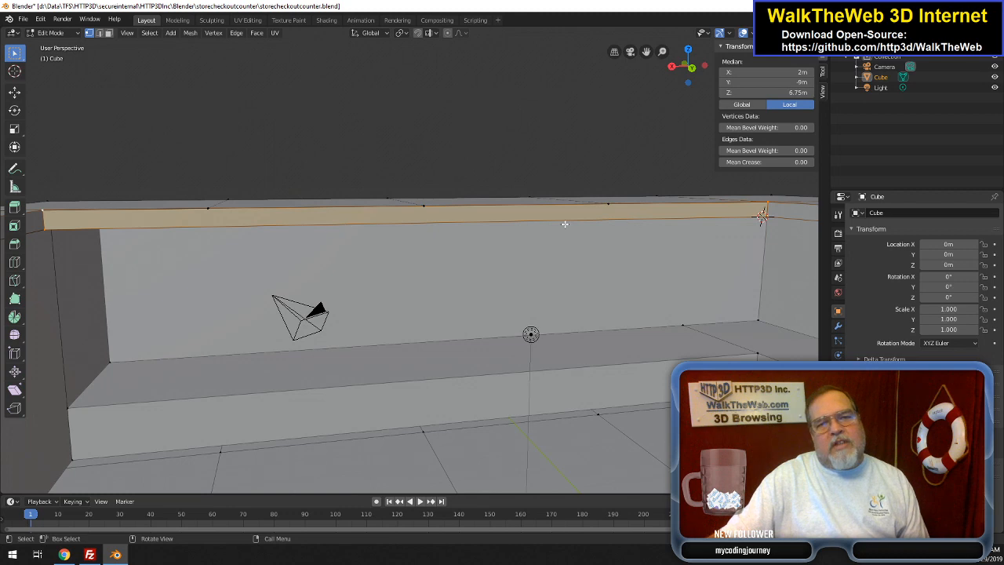
- Merge the two intermediate vertices on the end-side ledge's front edge into the positive-Y corner vertex, using At Last
{"action": "left_click_drag", "start_coordinate": [682, 63], "coordinate": [682, 90]}
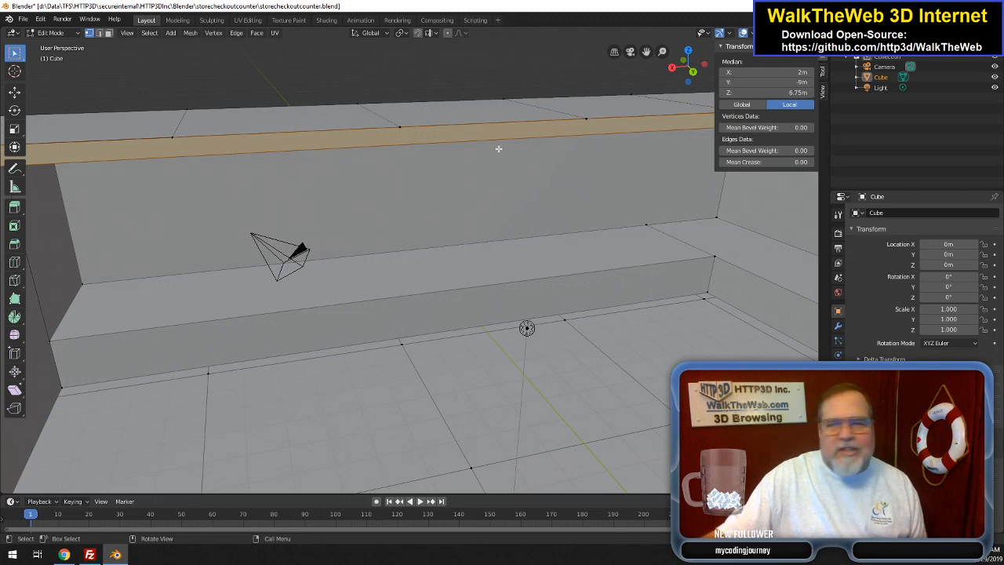
{"action": "left_click_drag", "start_coordinate": [681, 75], "coordinate": [645, 161]}
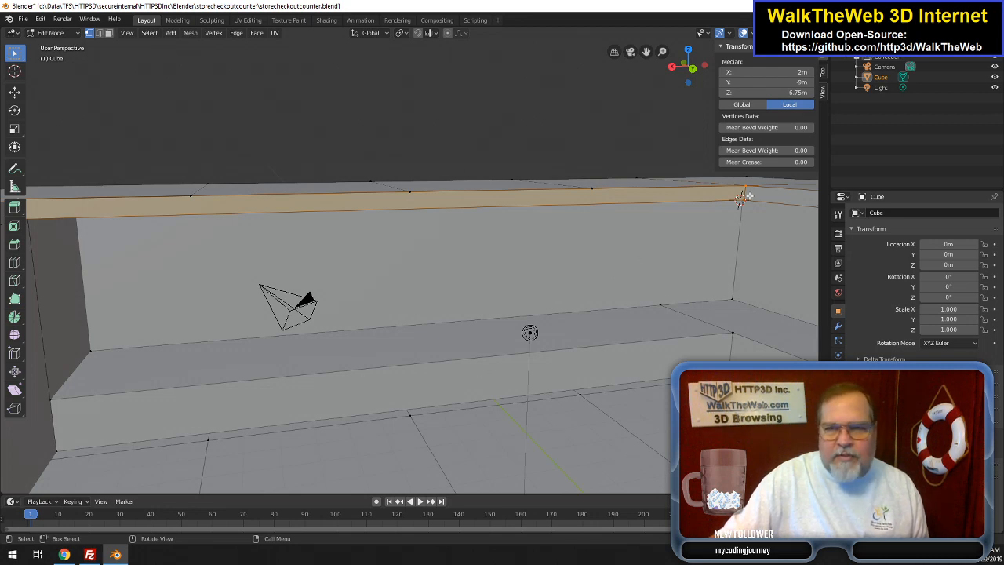
{"action": "mouse_move", "coordinate": [689, 75]}
{"action": "left_mouse_down"}
{"action": "mouse_move", "coordinate": [144, 182]}
{"action": "mouse_move", "coordinate": [694, 75]}
{"action": "left_mouse_up"}
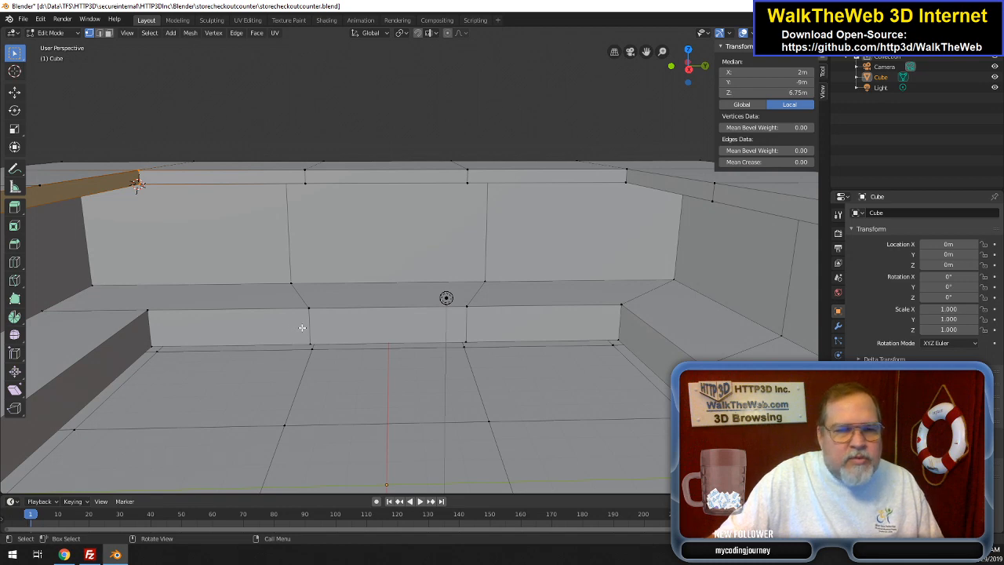
{"action": "left_click", "coordinate": [476, 309]}
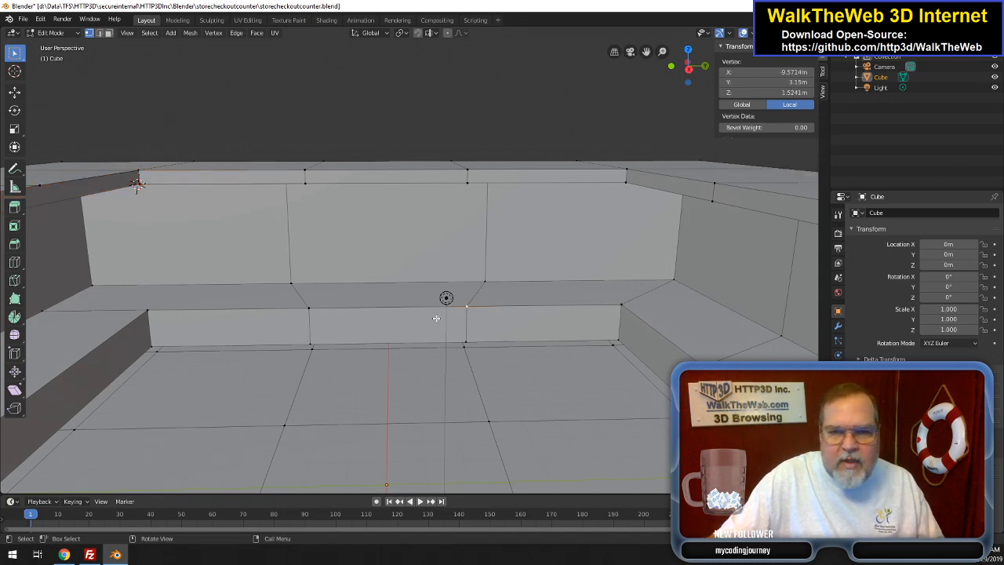
{"action": "left_click", "coordinate": [149, 312], "text": "shift"}
{"action": "right_click", "coordinate": [149, 311]}
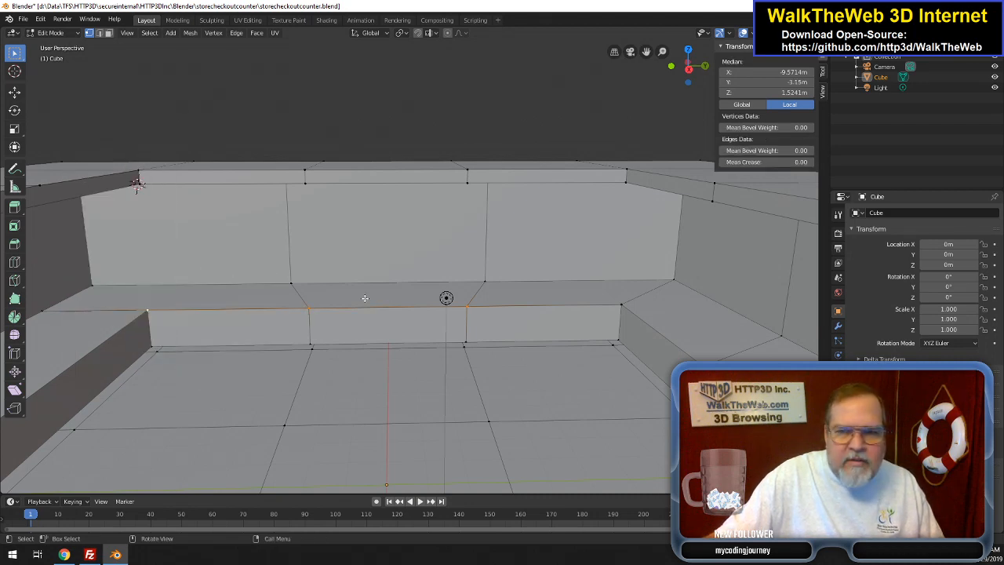
{"action": "left_click", "coordinate": [304, 311]}
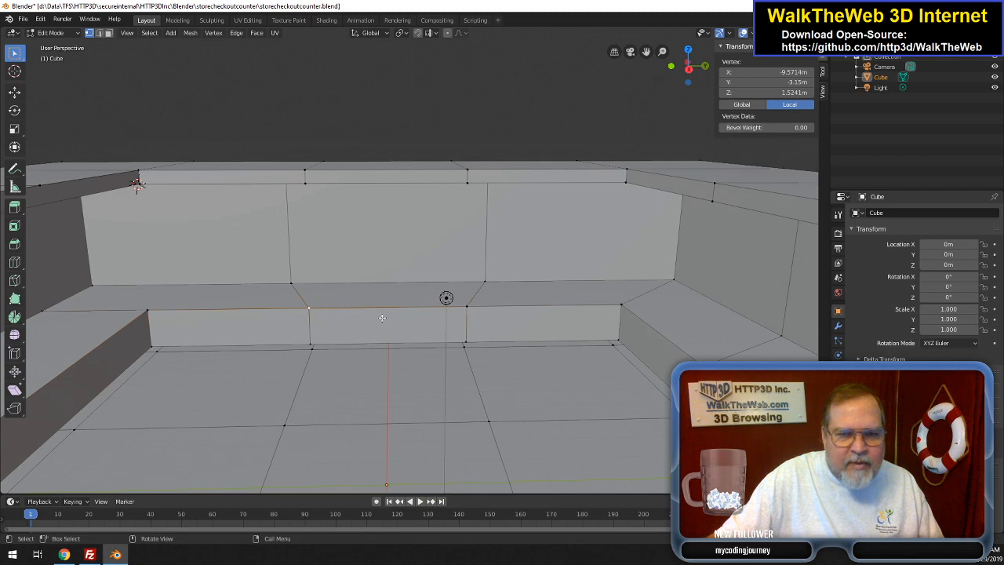
{"action": "left_click", "coordinate": [475, 311], "text": "shift"}
{"action": "left_click", "coordinate": [616, 306], "text": "shift"}
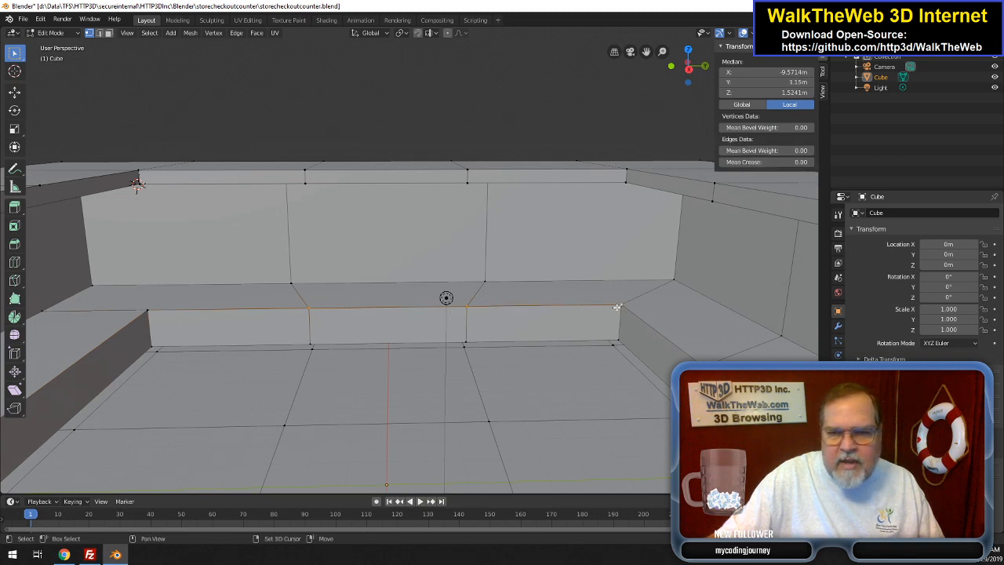
{"action": "right_click", "coordinate": [616, 308]}
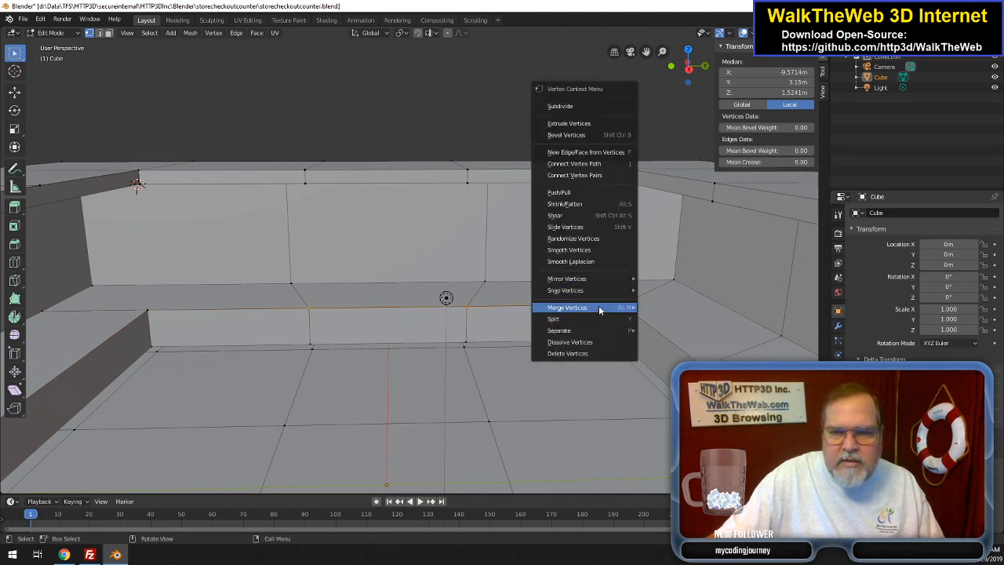
{"action": "mouse_move", "coordinate": [603, 310]}
{"action": "left_click", "coordinate": [664, 319]}
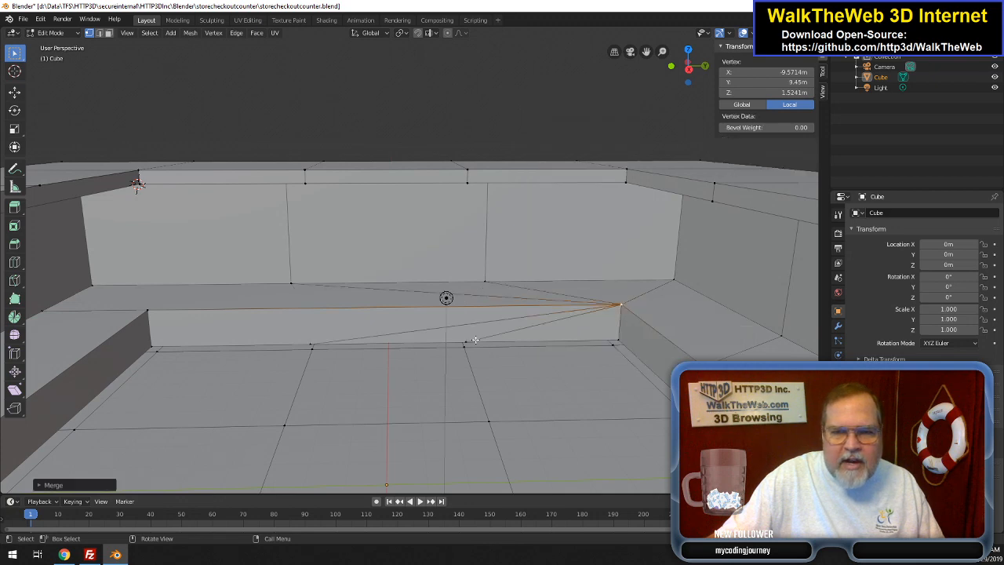
- Merge the two intermediate vertices on the bottom edge of the same ledge's riser into its positive-Y corner, using At Last
{"action": "left_click", "coordinate": [490, 337], "text": "shift"}
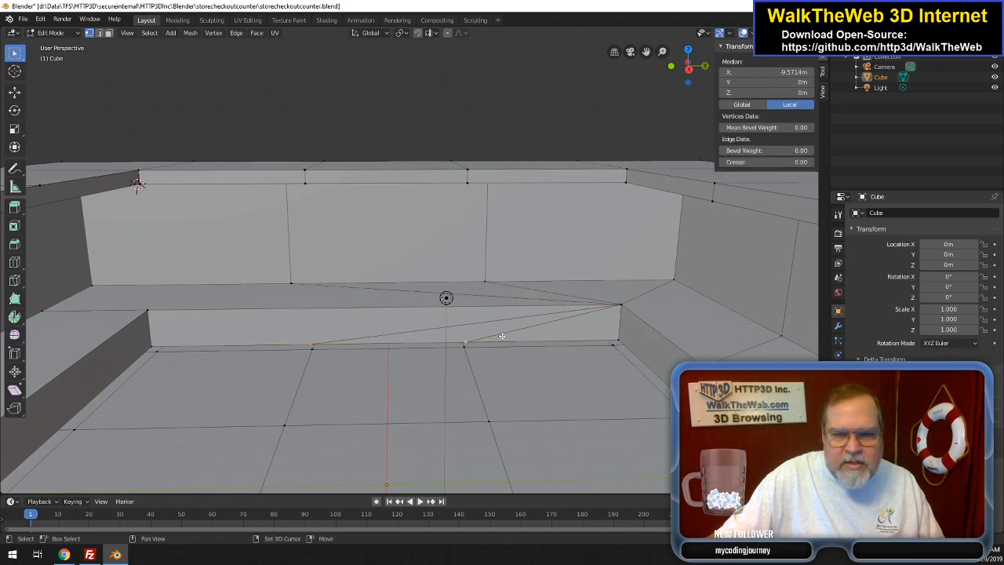
{"action": "right_click", "coordinate": [615, 335]}
{"action": "mouse_move", "coordinate": [612, 335]}
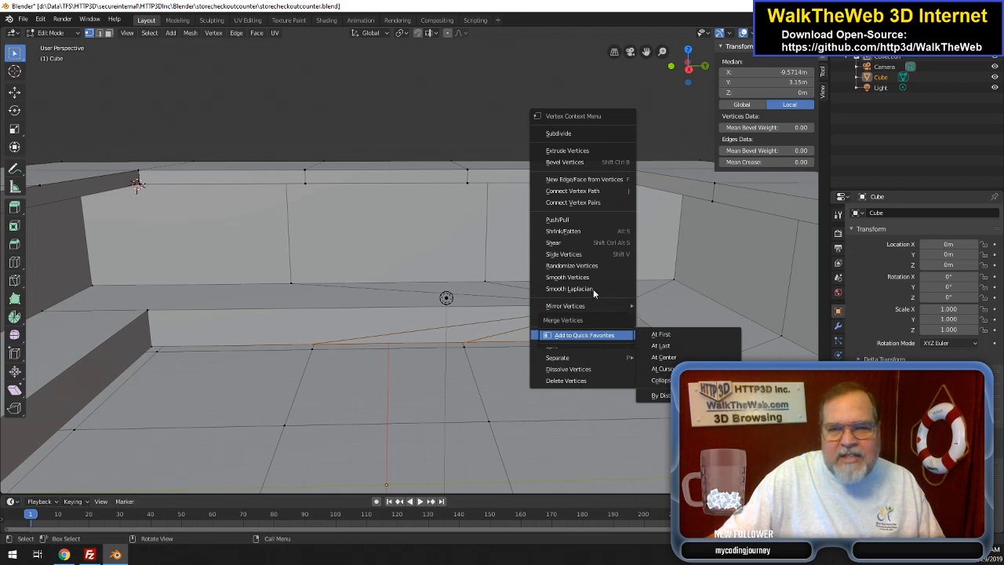
{"action": "left_click", "coordinate": [666, 349]}
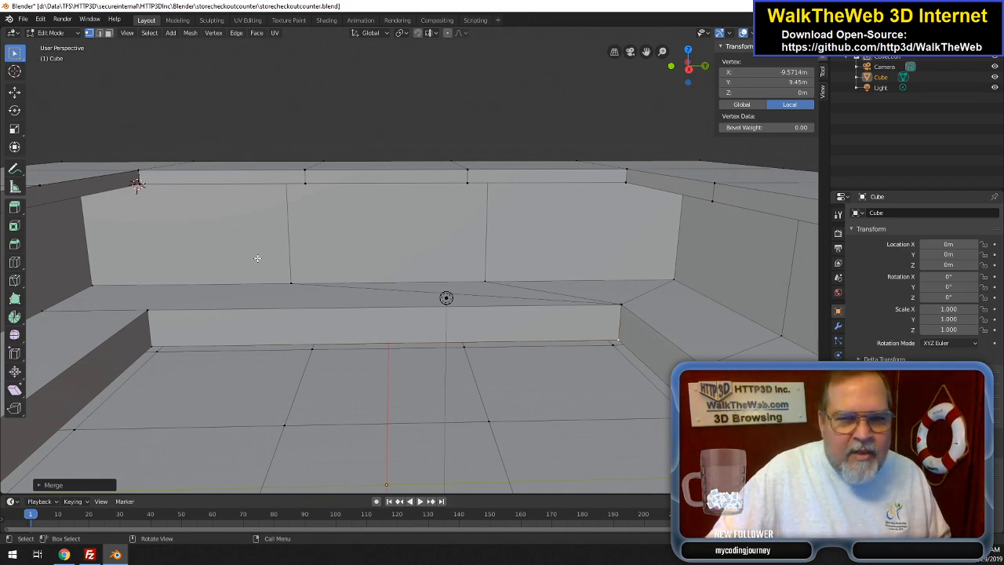
- Merge the two intermediate vertices where the end wall meets the ledge into the wall's positive-Y corner vertex, using At Last
{"action": "left_click", "coordinate": [285, 287]}
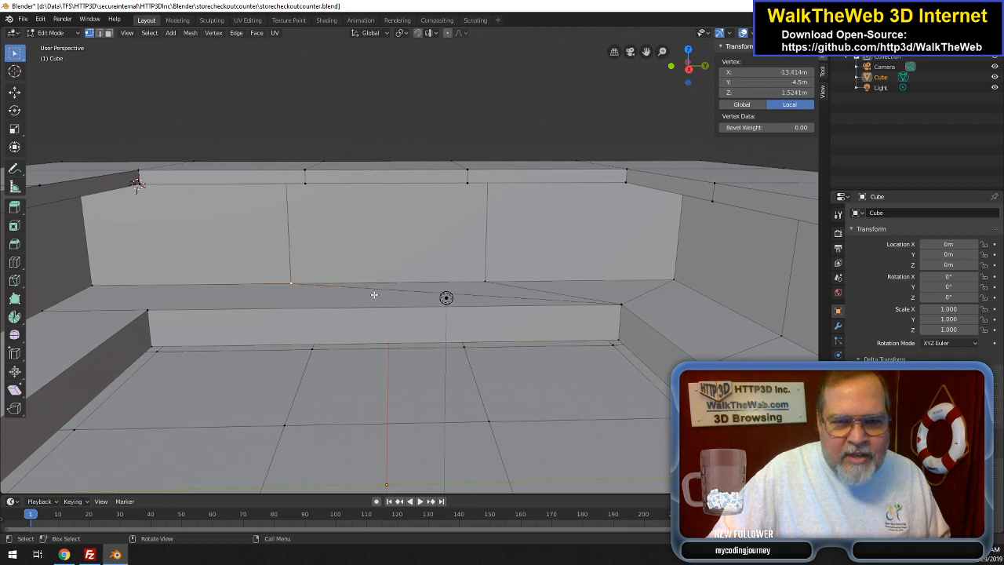
{"action": "left_click", "coordinate": [482, 289], "text": "shift"}
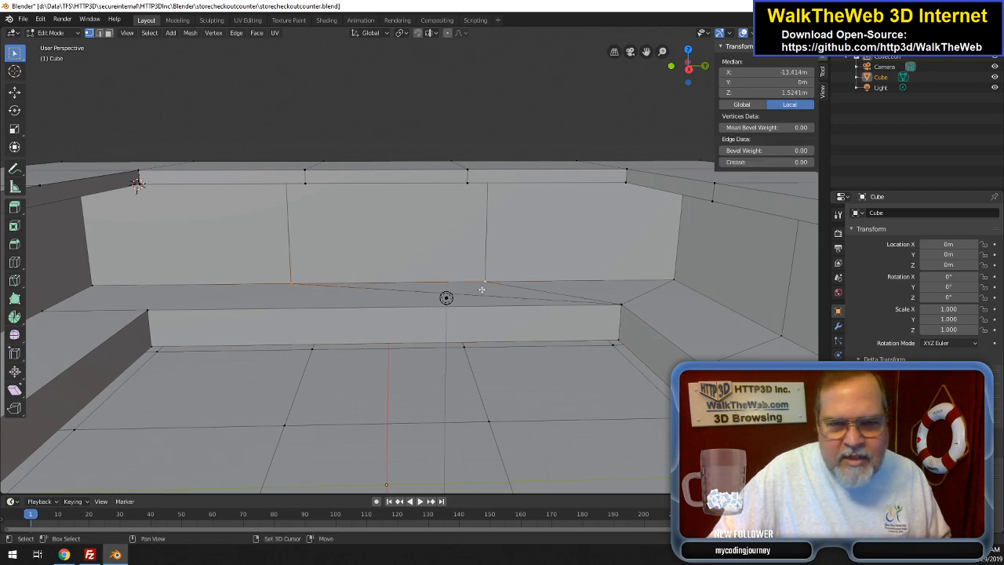
{"action": "left_click", "coordinate": [665, 280], "text": "shift"}
{"action": "right_click", "coordinate": [665, 280]}
{"action": "mouse_move", "coordinate": [665, 280]}
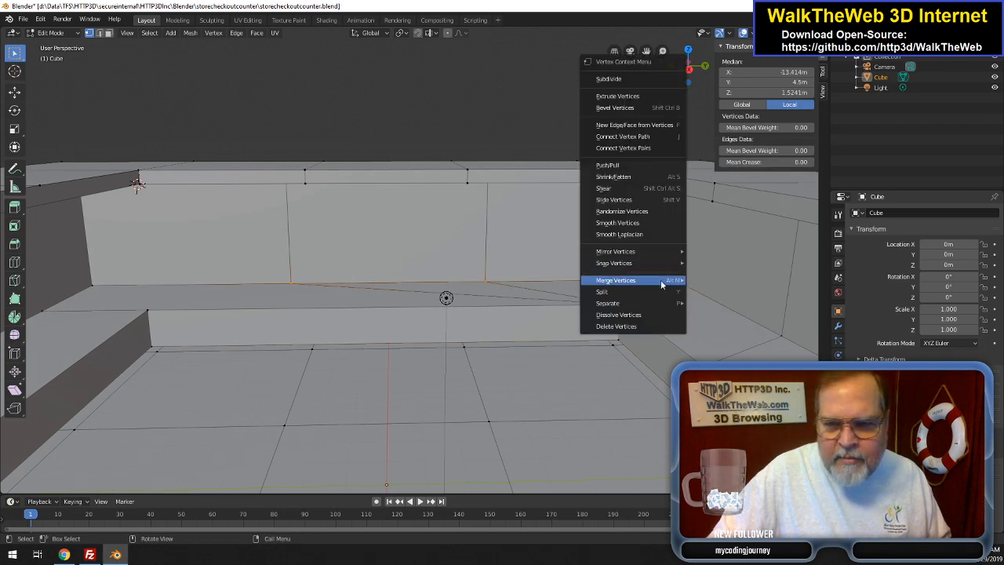
{"action": "left_click", "coordinate": [714, 280]}
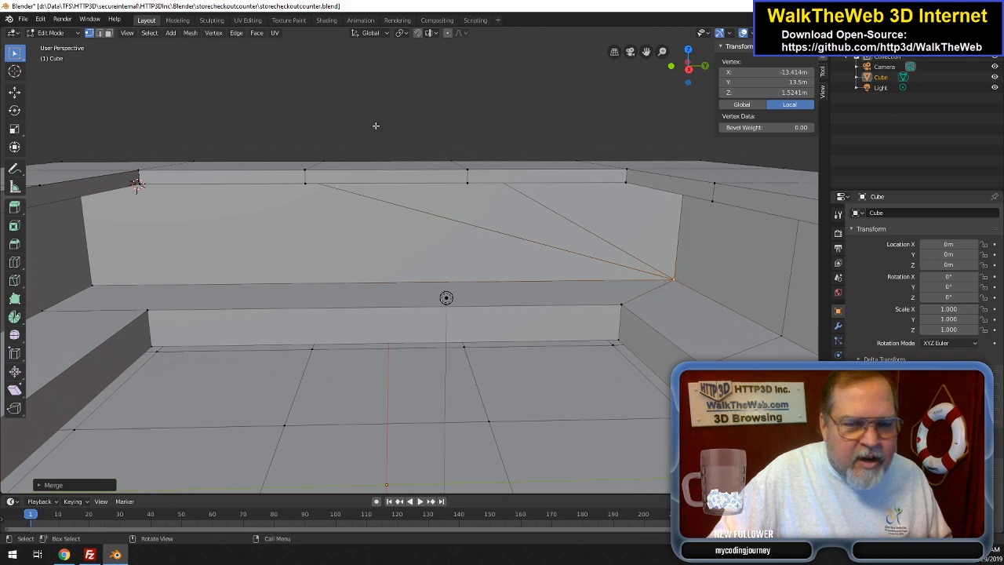
- Delete the three faces of the end wall above the ledge with Only Faces
{"action": "left_click_drag", "start_coordinate": [696, 76], "coordinate": [696, 53]}
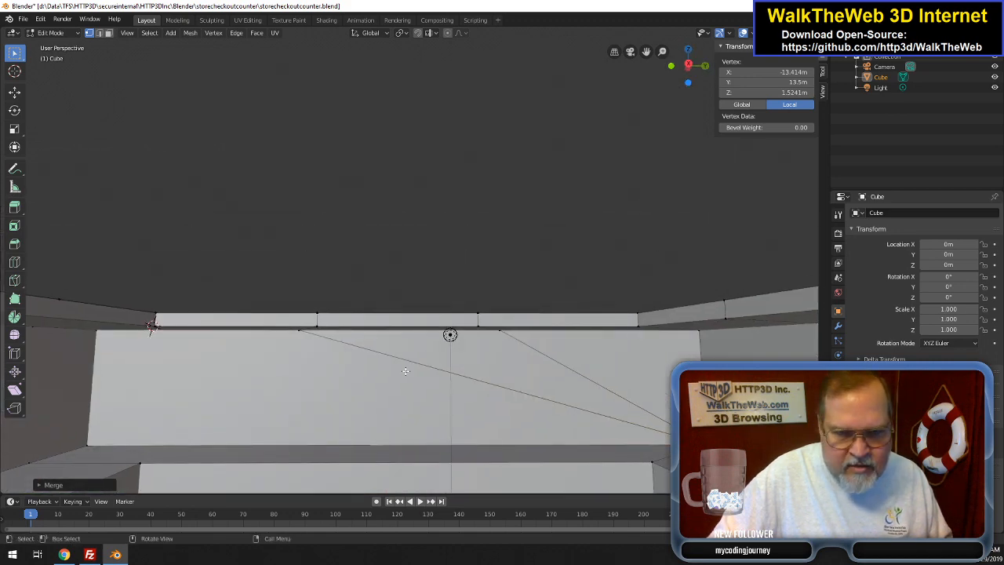
{"action": "left_click", "coordinate": [108, 33]}
{"action": "left_click", "coordinate": [334, 399]}
{"action": "left_click", "coordinate": [609, 359], "text": "shift"}
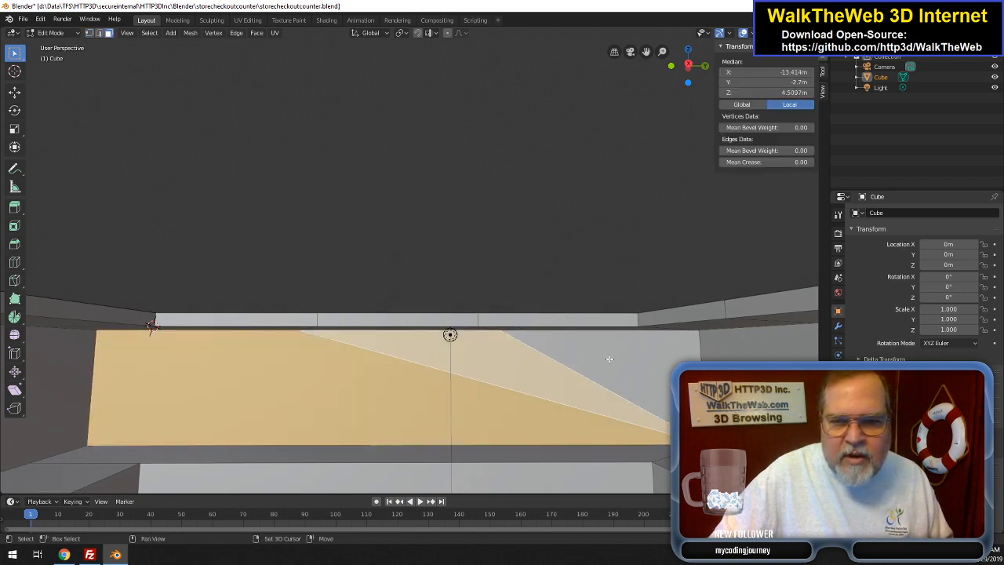
{"action": "key", "text": "x"}
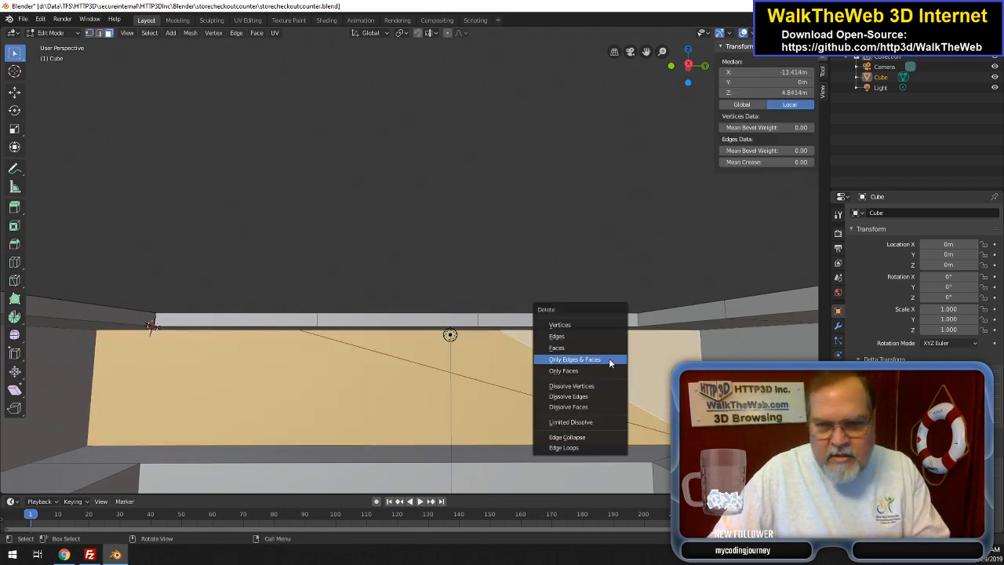
{"action": "left_click", "coordinate": [581, 373]}
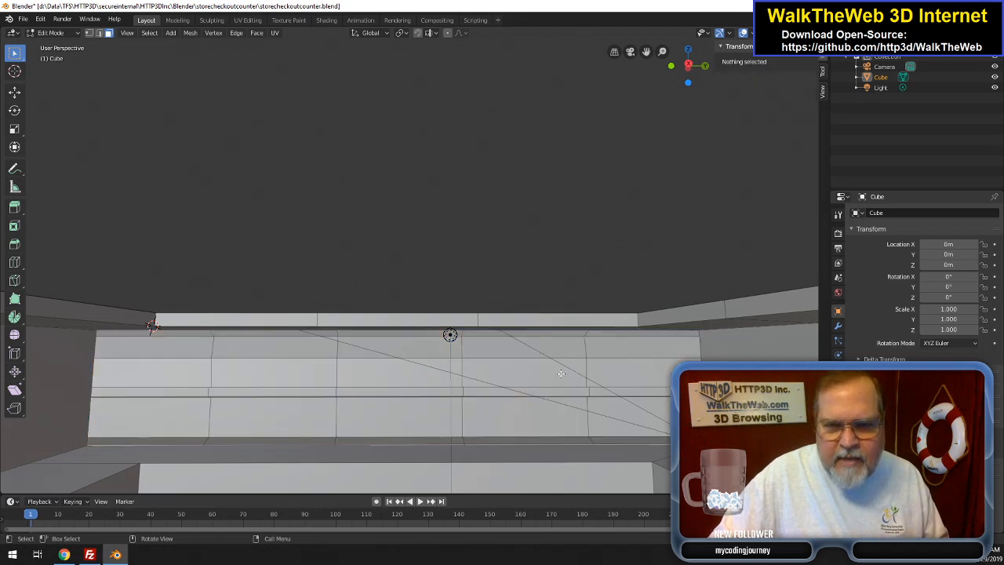
- Delete the two leftover diagonal edges across the end wall opening with Only Edges & Faces
{"action": "left_click", "coordinate": [99, 32]}
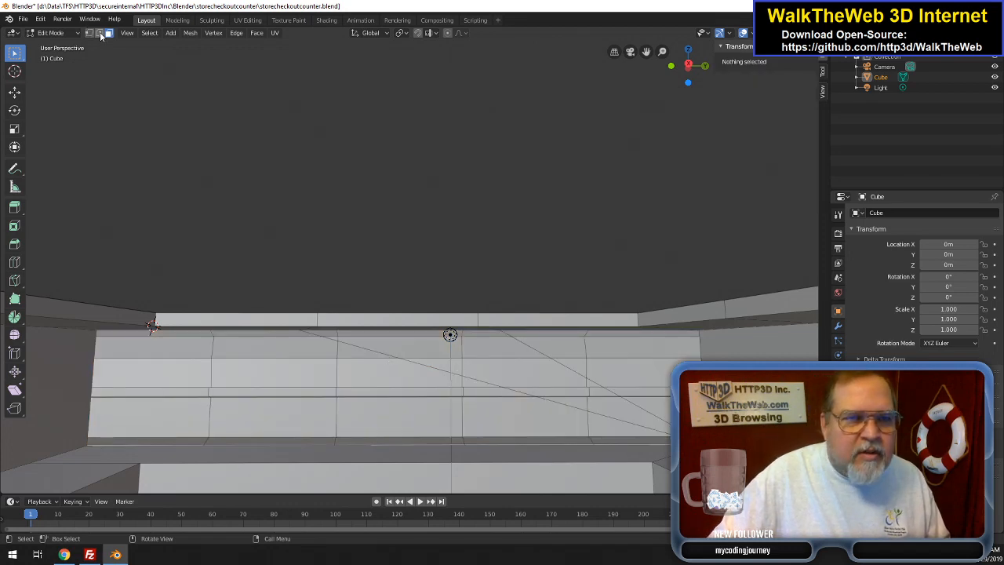
{"action": "left_click", "coordinate": [577, 367]}
{"action": "left_click", "coordinate": [573, 370], "text": "shift"}
{"action": "key", "text": "x"}
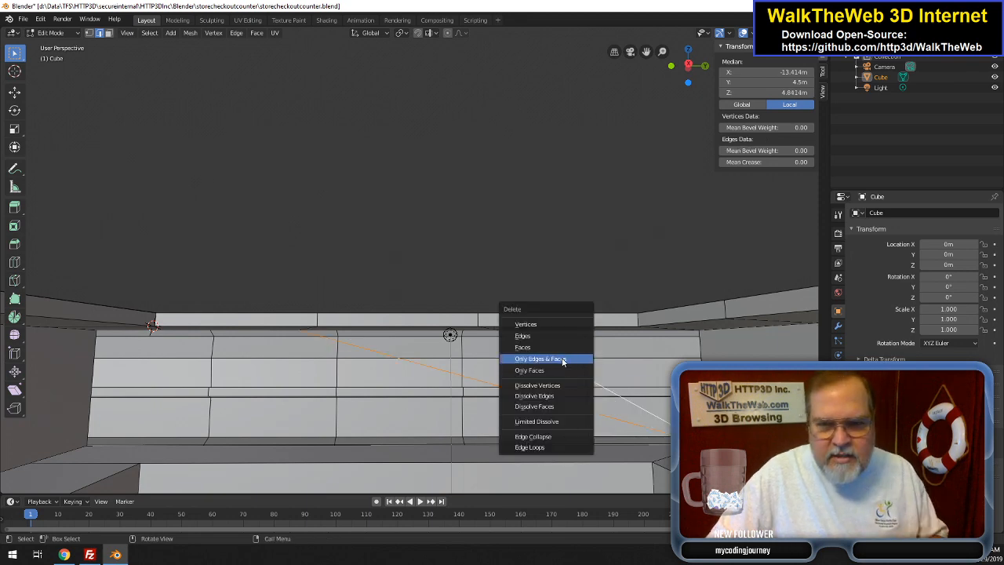
{"action": "left_click", "coordinate": [563, 360]}
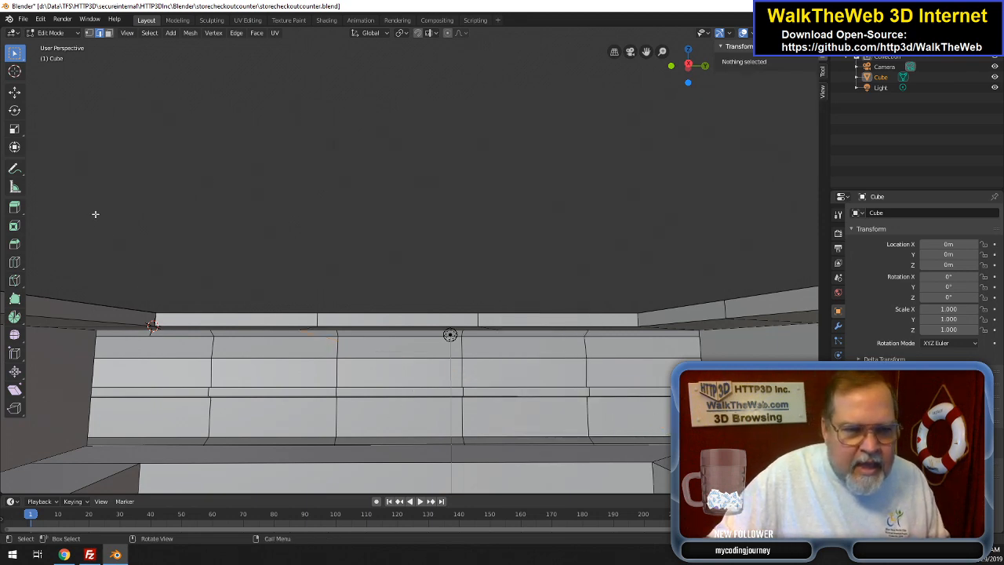
- Fill the end wall opening with a single face from its four corner vertices
{"action": "left_click", "coordinate": [89, 32]}
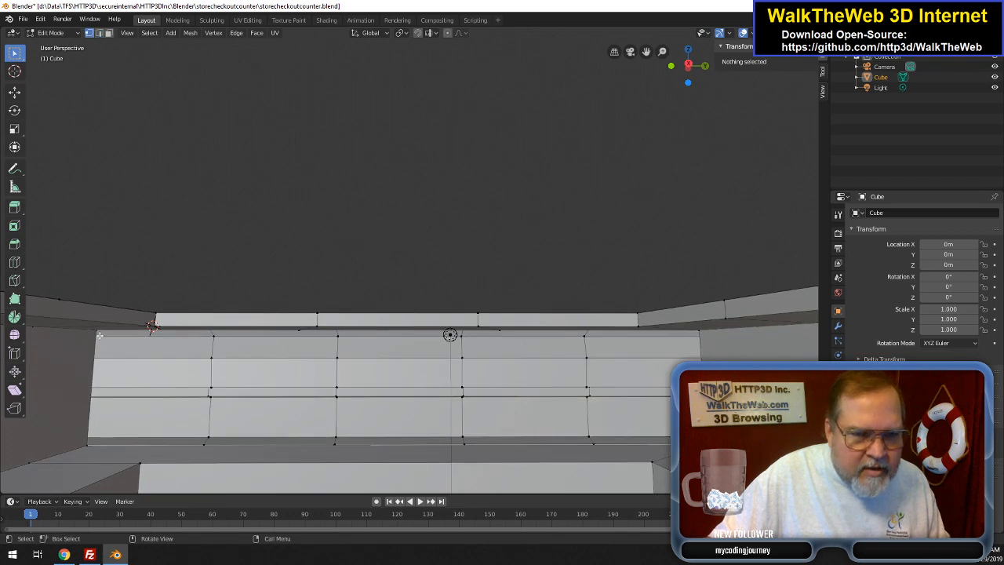
{"action": "left_click", "coordinate": [97, 335]}
{"action": "left_click", "coordinate": [87, 445], "text": "shift"}
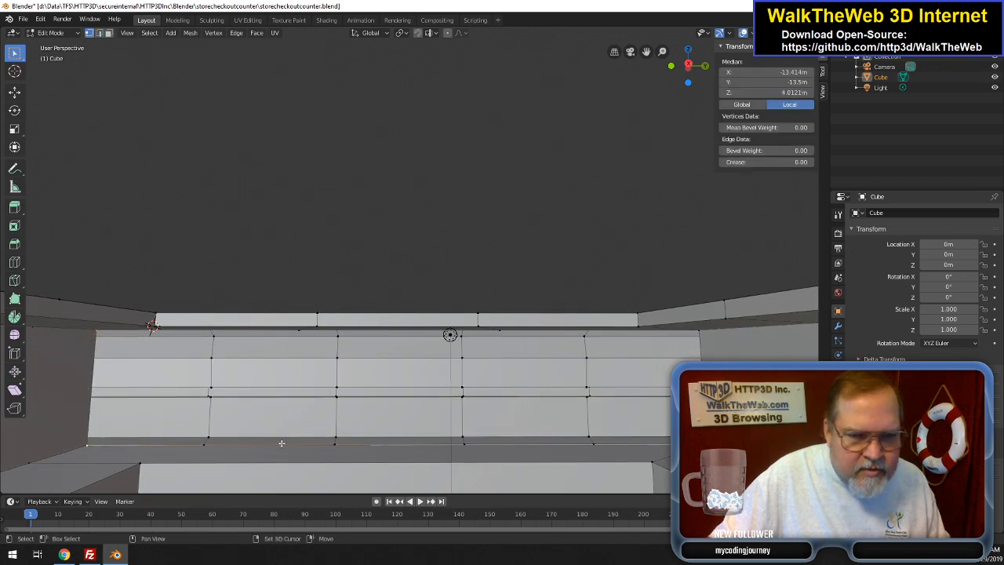
{"action": "left_click", "coordinate": [701, 330], "text": "shift"}
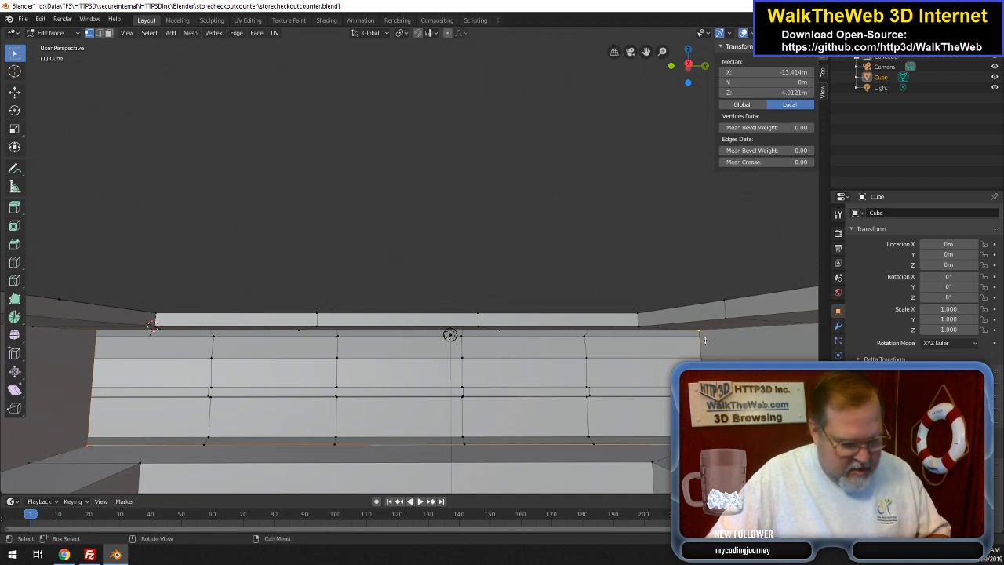
{"action": "key", "text": "f"}
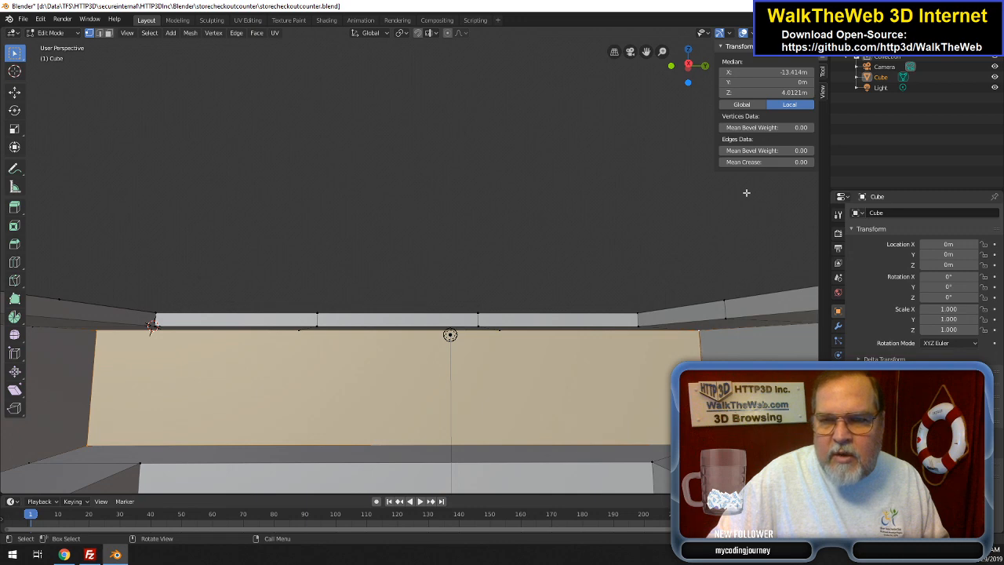
- Merge the two intermediate vertices on the bottom edge of the positive-Y side's riser into the negative-X corner vertex, using At Last
{"action": "middle_click_drag", "start_coordinate": [449, 335], "coordinate": [674, 124]}
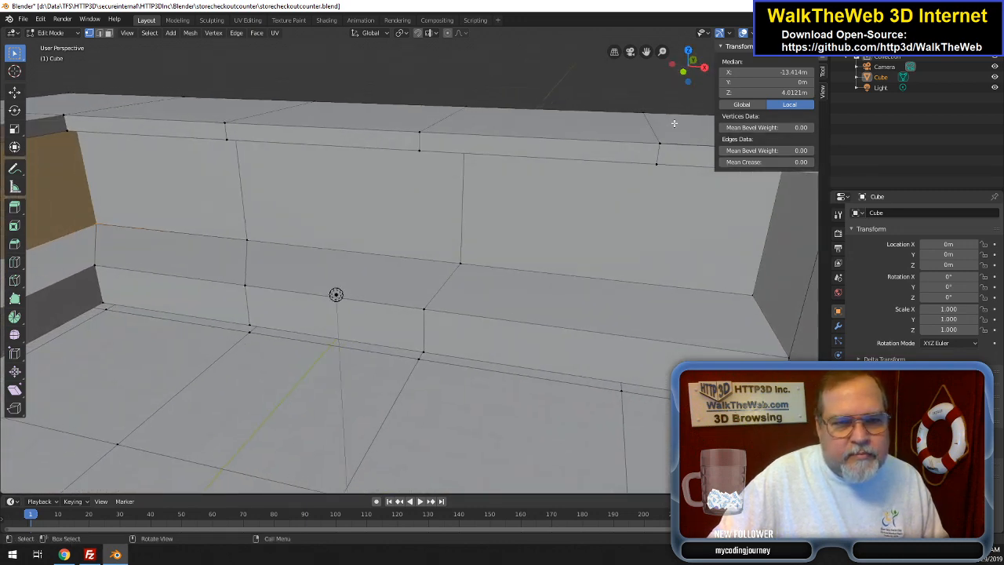
{"action": "left_click", "coordinate": [428, 350]}
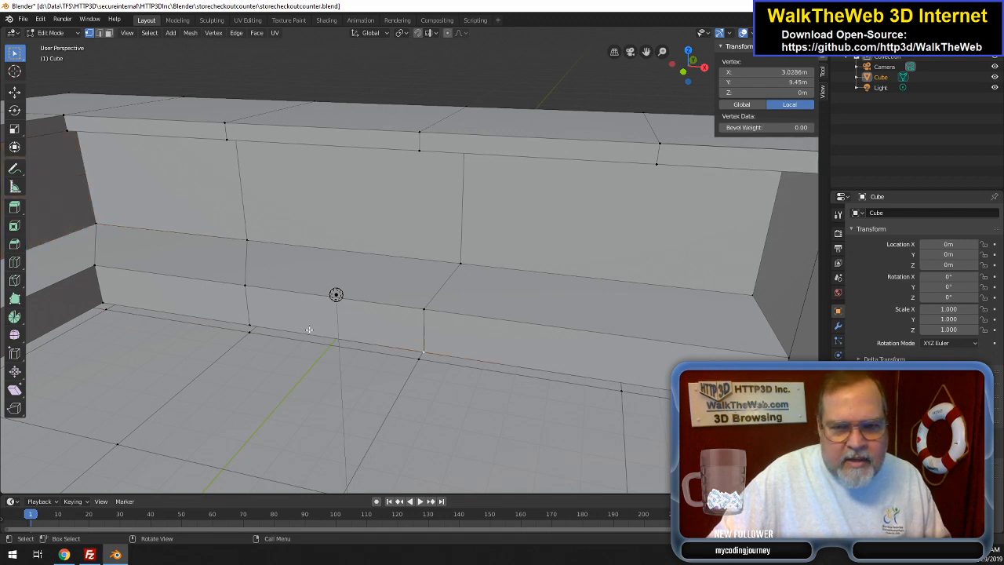
{"action": "left_click", "coordinate": [252, 324], "text": "shift"}
{"action": "left_click", "coordinate": [113, 300], "text": "shift"}
{"action": "left_click", "coordinate": [111, 306], "text": "shift"}
{"action": "left_click", "coordinate": [102, 299], "text": "shift"}
{"action": "right_click", "coordinate": [108, 296]}
{"action": "mouse_move", "coordinate": [110, 295]}
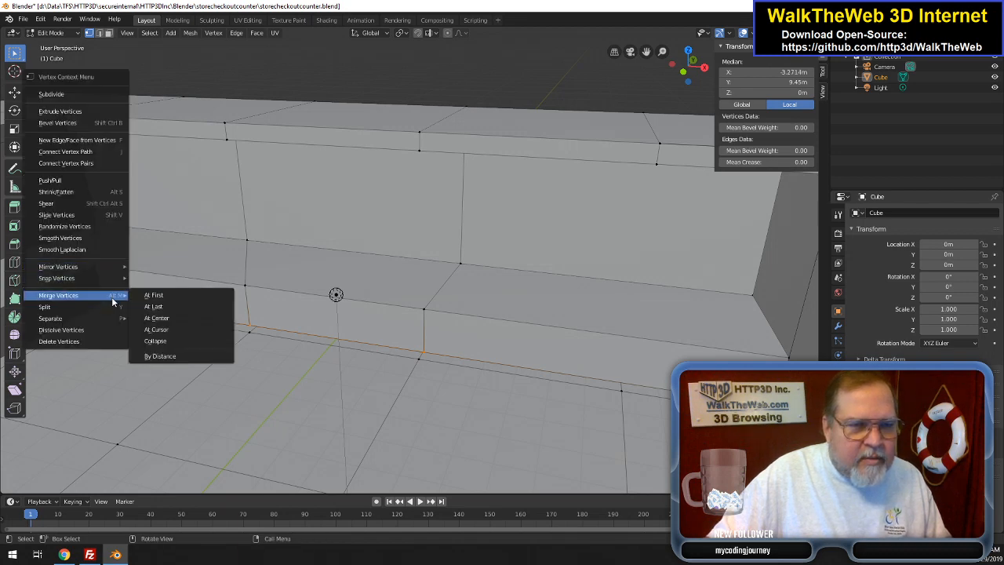
{"action": "left_click", "coordinate": [153, 306]}
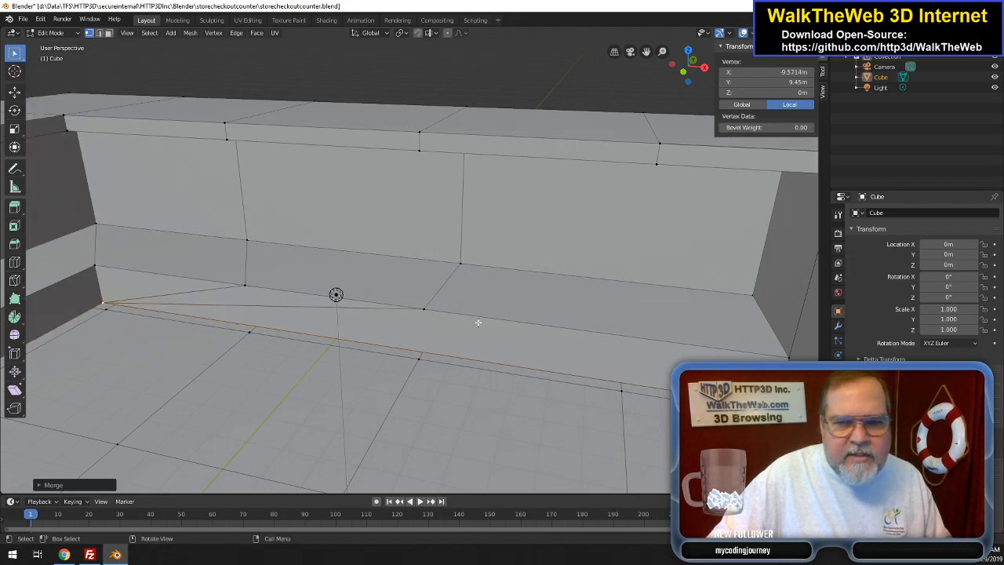
- Merge the two intermediate vertices on the top edge of the positive-Y side's riser into the negative-X corner vertex, using At Last
{"action": "left_click", "coordinate": [428, 310]}
{"action": "left_click", "coordinate": [248, 286], "text": "shift"}
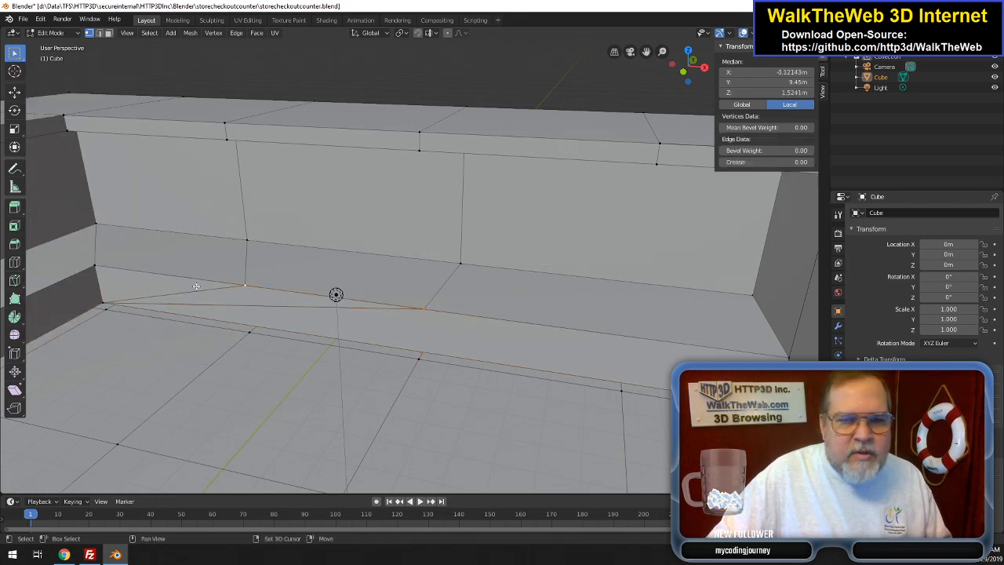
{"action": "right_click", "coordinate": [106, 268]}
{"action": "mouse_move", "coordinate": [106, 269]}
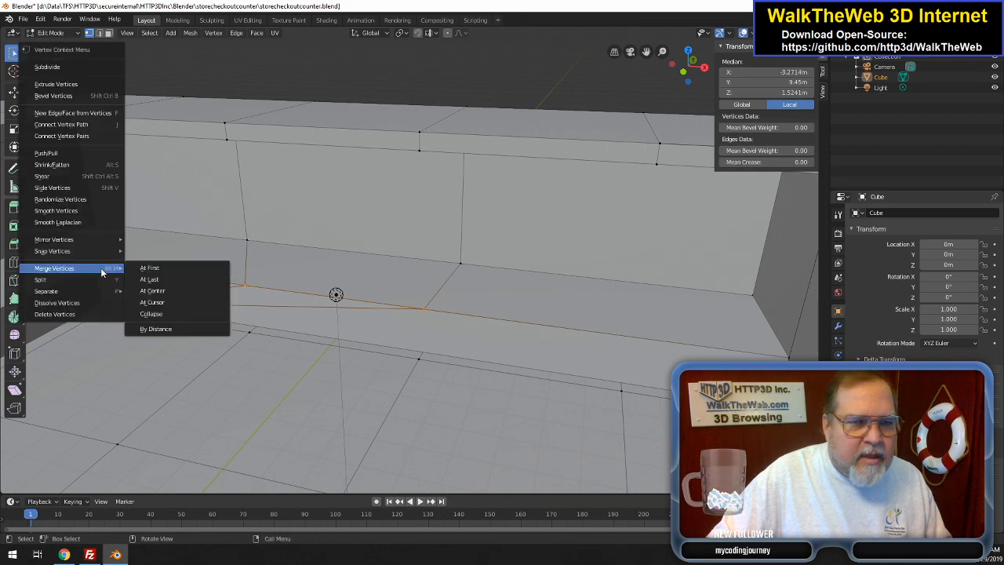
{"action": "left_click", "coordinate": [156, 281]}
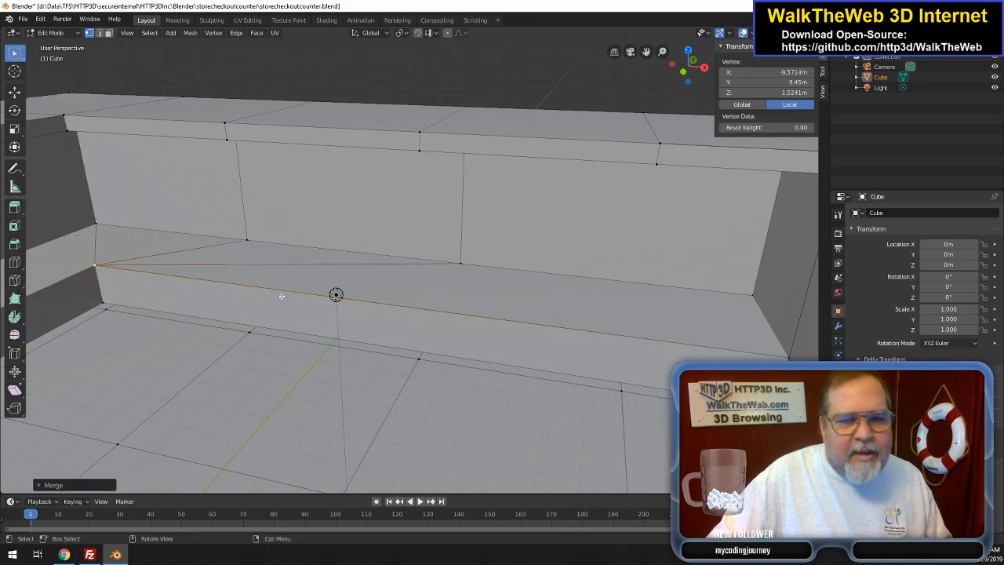
- Merge the two intermediate vertices on the ledge's back edge into the one nearer the negative-X corner, using At Last
{"action": "left_click", "coordinate": [458, 264], "text": "shift"}
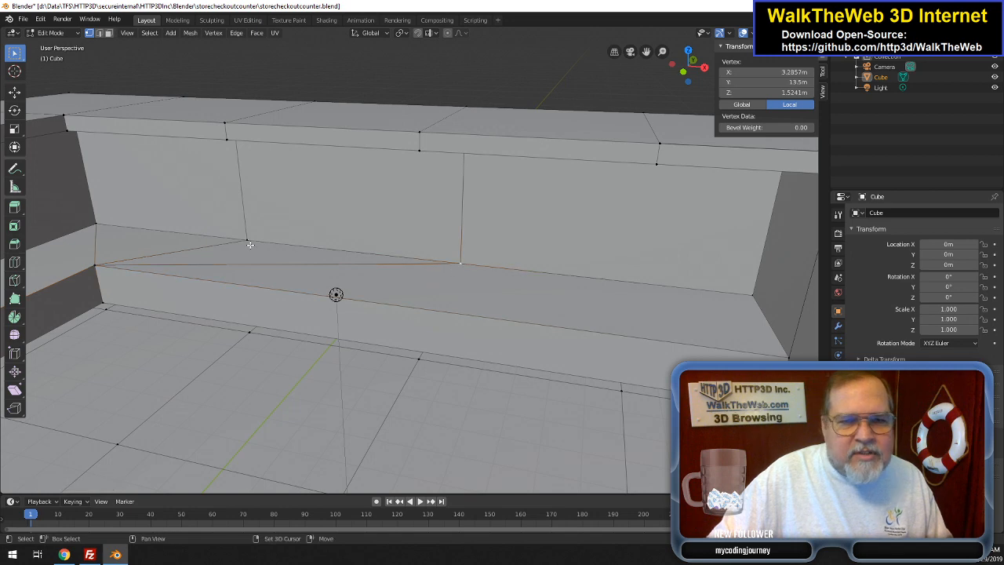
{"action": "left_click", "coordinate": [247, 240], "text": "shift"}
{"action": "left_click", "coordinate": [105, 228], "text": "shift"}
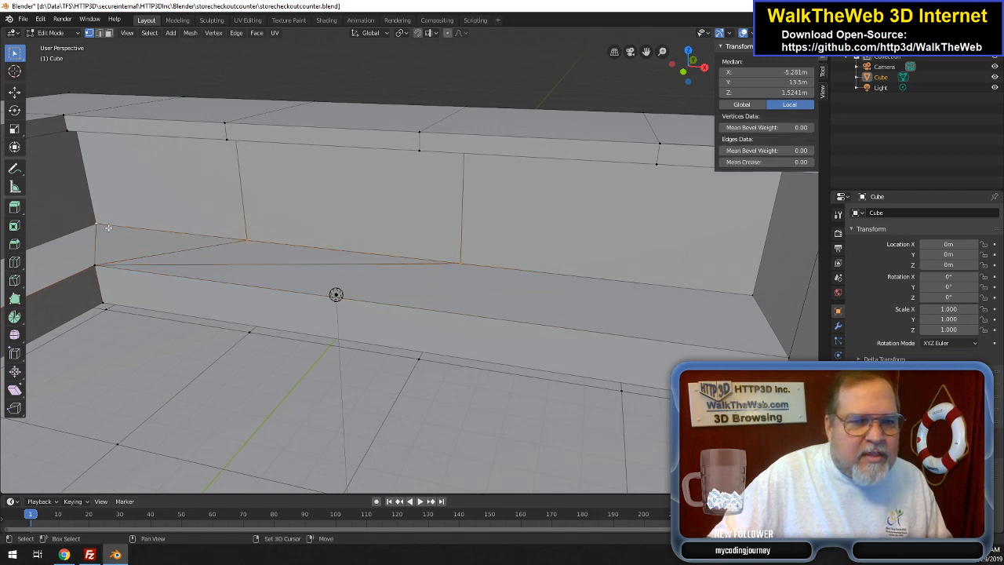
{"action": "left_click", "coordinate": [107, 228], "text": "shift"}
{"action": "key", "text": "ctrl+v"}
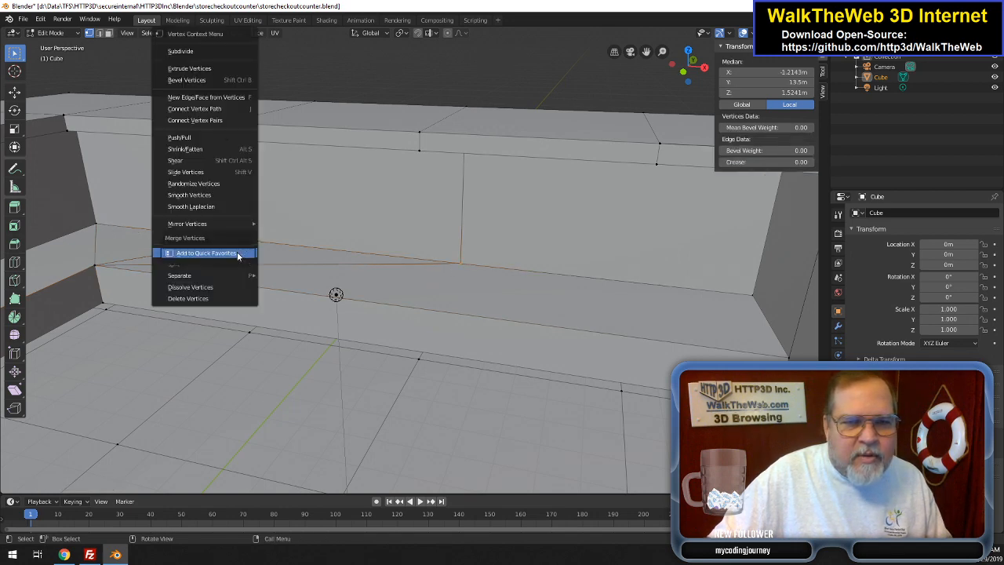
{"action": "mouse_move", "coordinate": [233, 253]}
{"action": "left_click", "coordinate": [291, 267]}
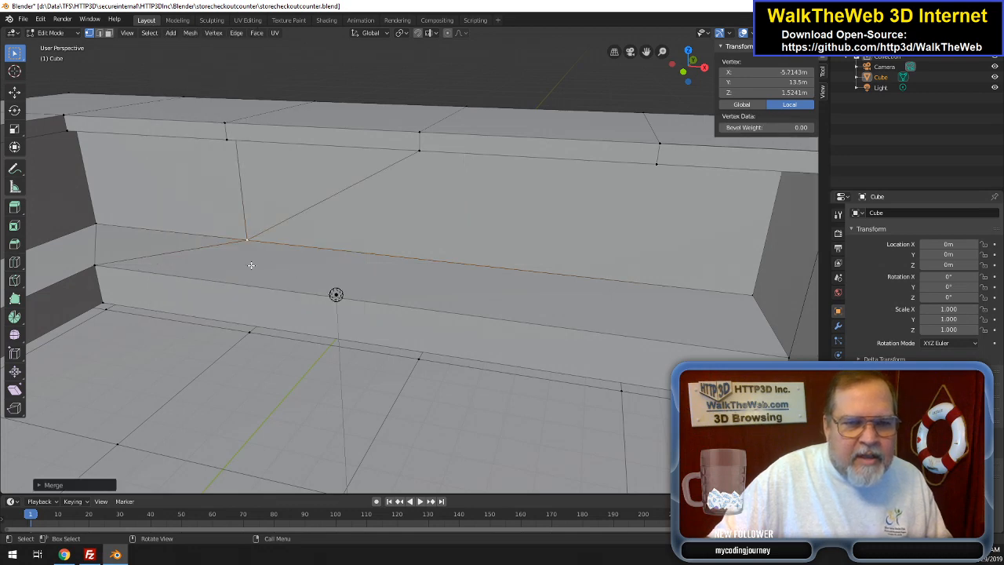
- Set the X coordinate of the remaining vertex on the ledge's back edge to -9.5714 m, matching the riser's top corner vertex
{"action": "left_click", "coordinate": [96, 264]}
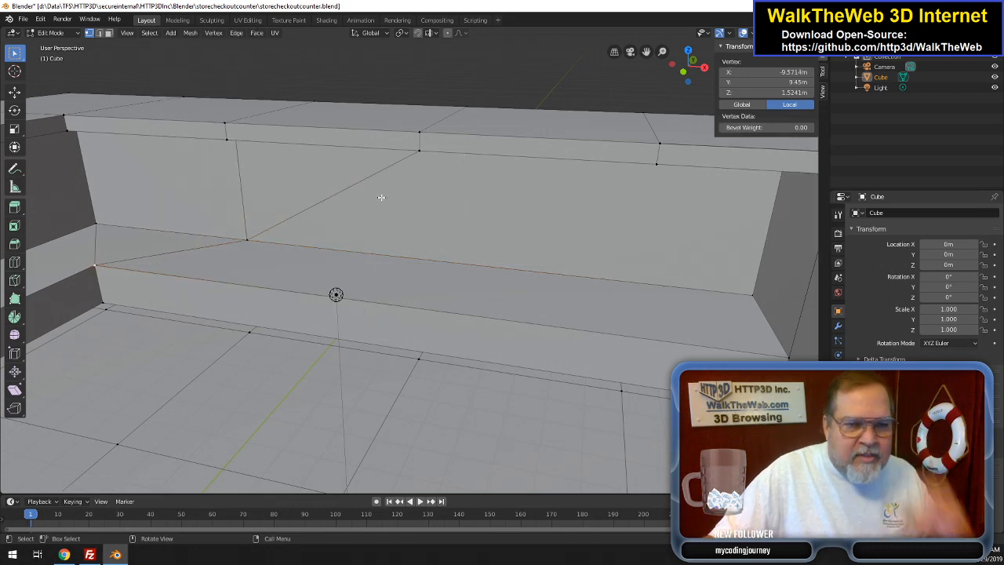
{"action": "left_click", "coordinate": [771, 72]}
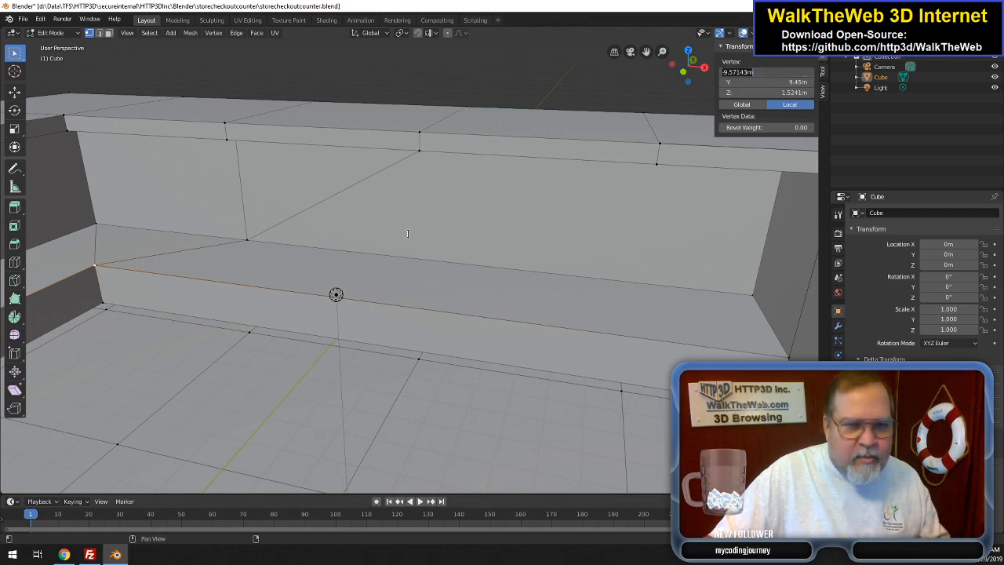
{"action": "left_click", "coordinate": [252, 242]}
{"action": "left_click", "coordinate": [248, 240]}
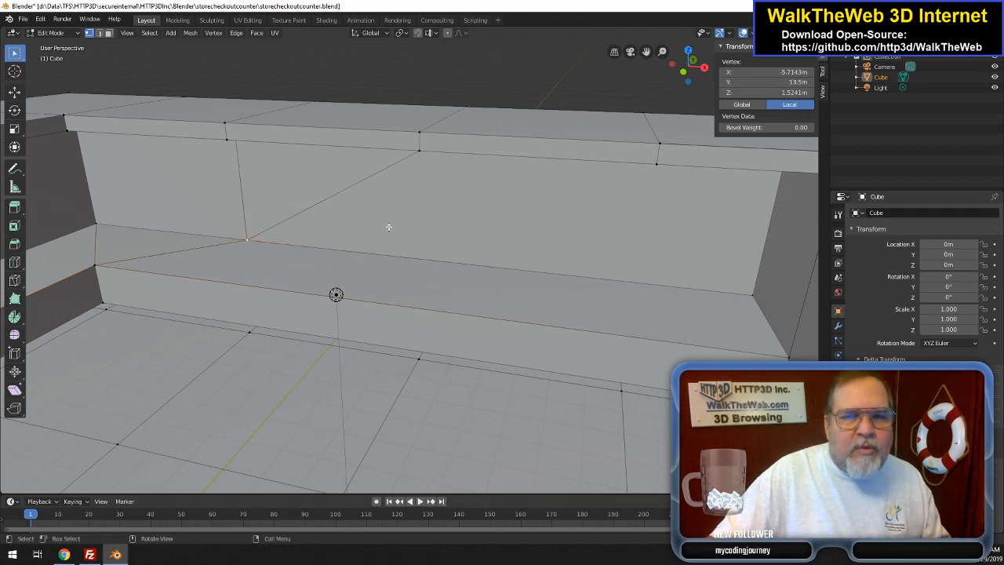
{"action": "left_click", "coordinate": [762, 73]}
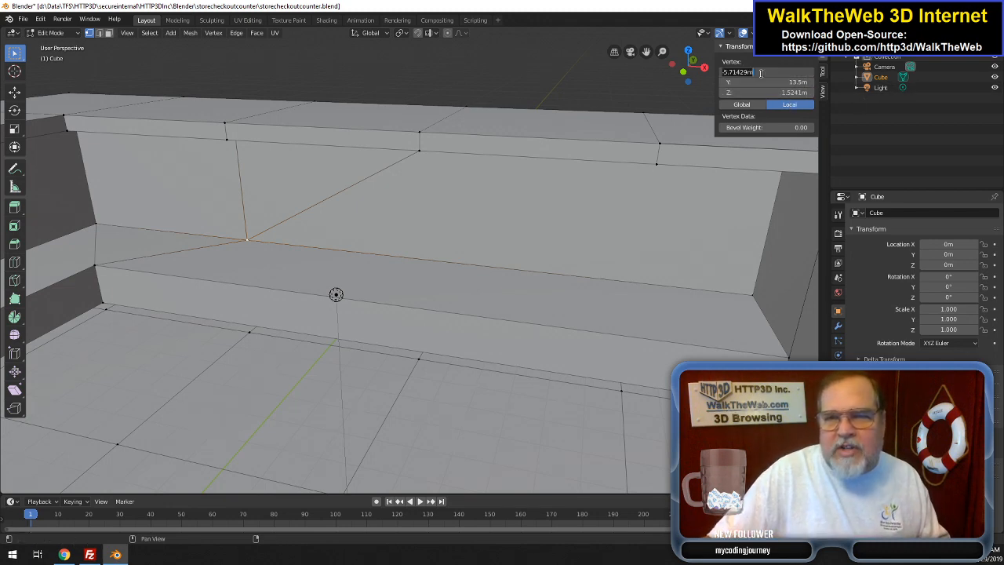
{"action": "key", "text": "Return"}
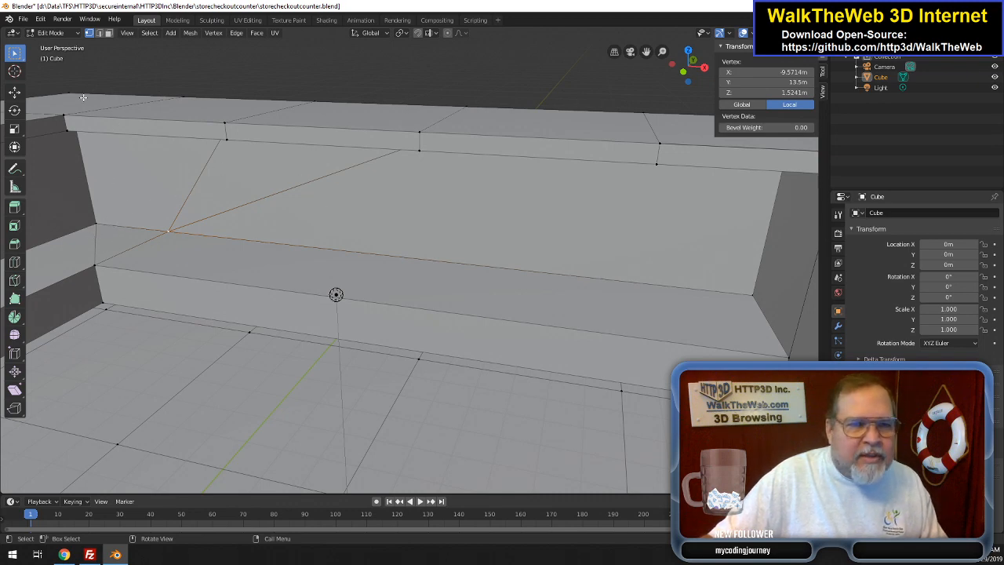
- Delete the three faces of the positive-Y side's wall above the ledge with Only Faces
{"action": "left_click_drag", "start_coordinate": [698, 79], "coordinate": [699, 46]}
{"action": "left_click", "coordinate": [108, 33]}
{"action": "left_click", "coordinate": [154, 366]}
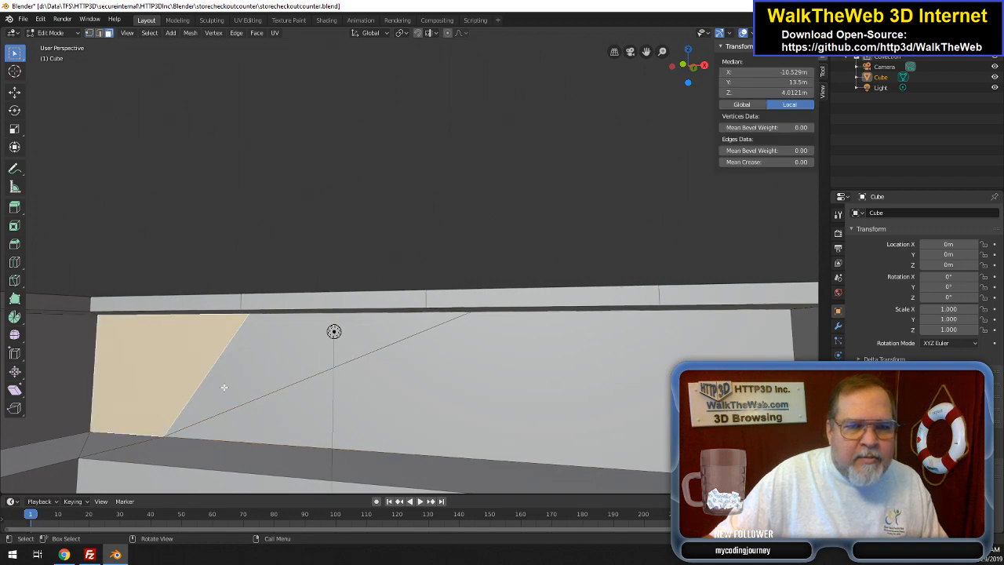
{"action": "left_click", "coordinate": [288, 365], "text": "shift"}
{"action": "left_click", "coordinate": [471, 393], "text": "shift"}
{"action": "key", "text": "x"}
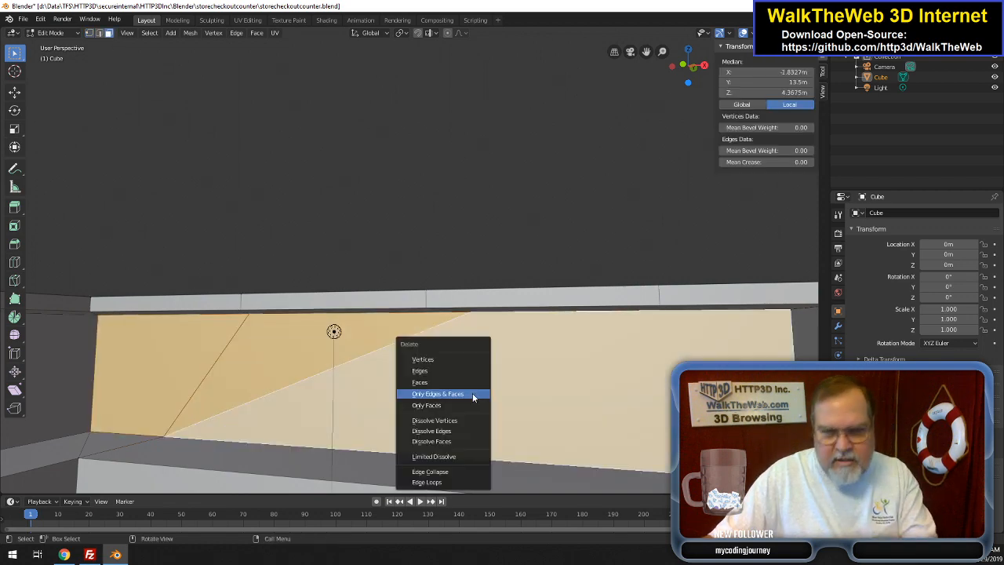
{"action": "left_click", "coordinate": [452, 404]}
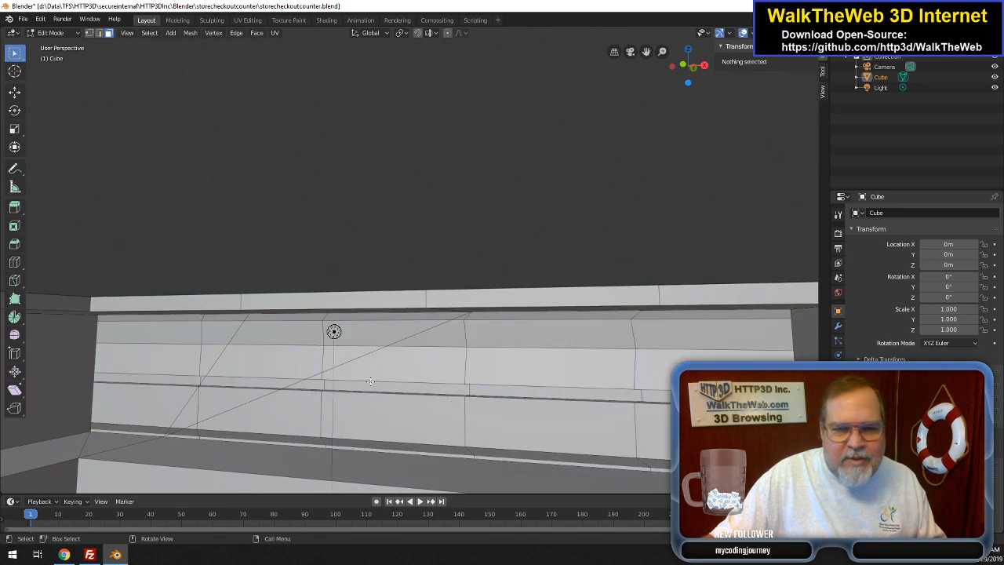
- Delete the two leftover diagonal edges across the positive-Y wall opening with Only Edges & Faces
{"action": "left_click", "coordinate": [100, 34]}
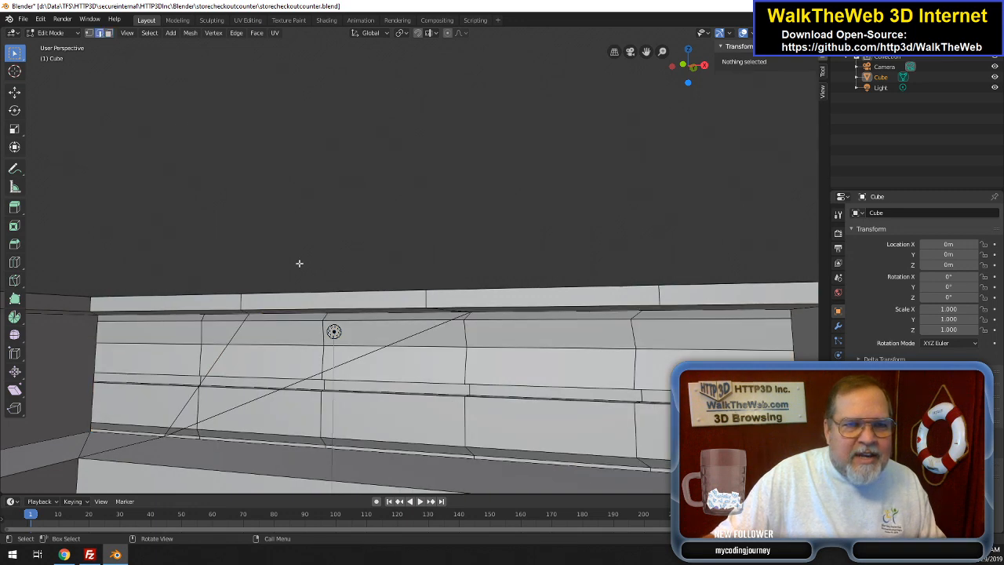
{"action": "left_click", "coordinate": [358, 354]}
{"action": "left_click", "coordinate": [238, 355], "text": "shift"}
{"action": "key", "text": "x"}
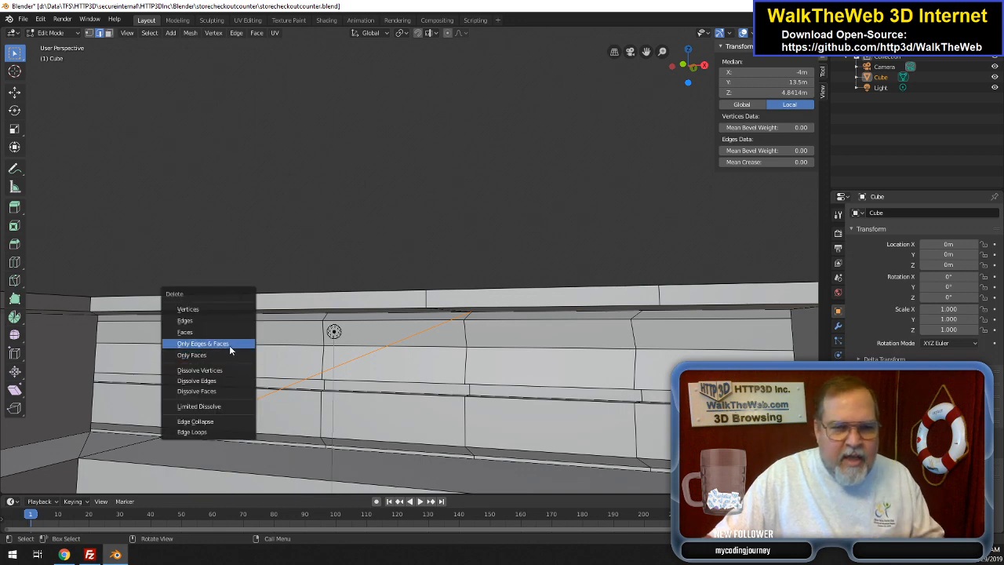
{"action": "left_click", "coordinate": [226, 342]}
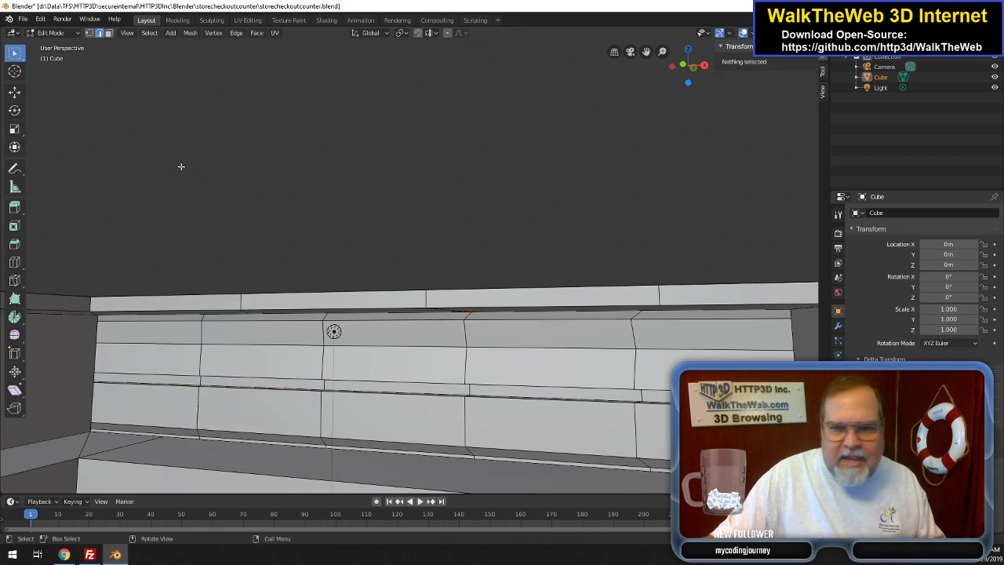
- Fill the positive-Y wall opening with a single face from its four corner vertices
{"action": "left_click", "coordinate": [88, 32]}
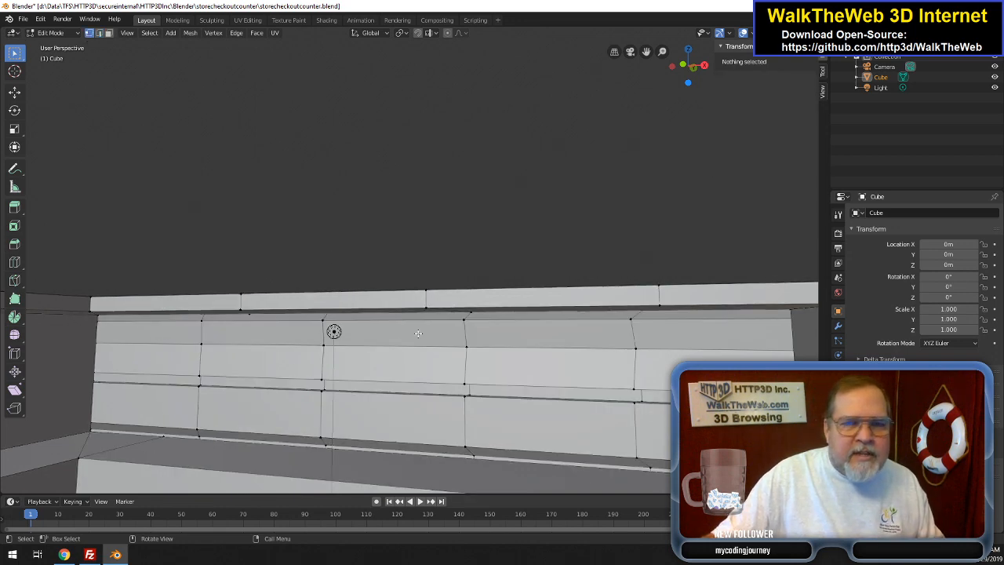
{"action": "left_click", "coordinate": [792, 311]}
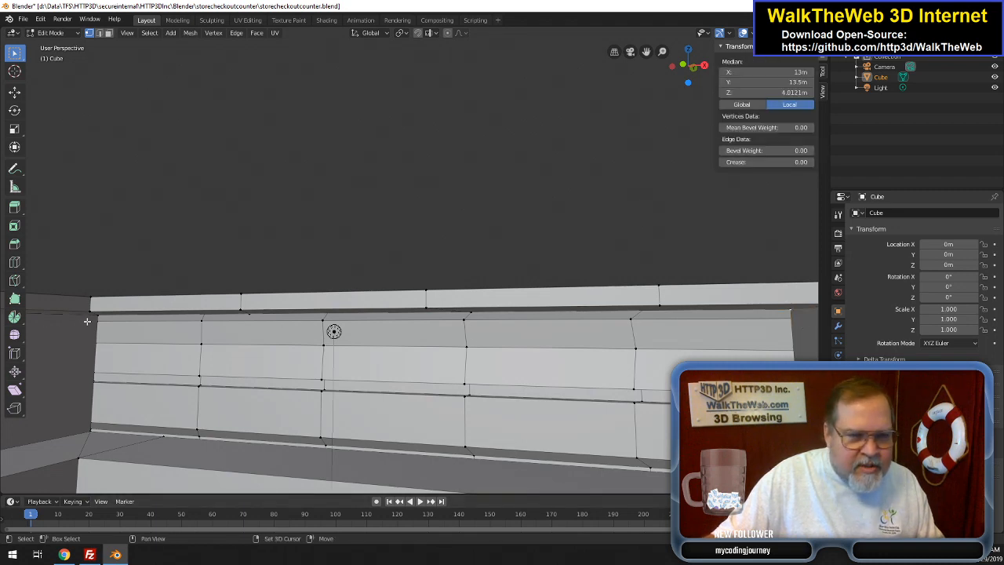
{"action": "left_click", "coordinate": [97, 316]}
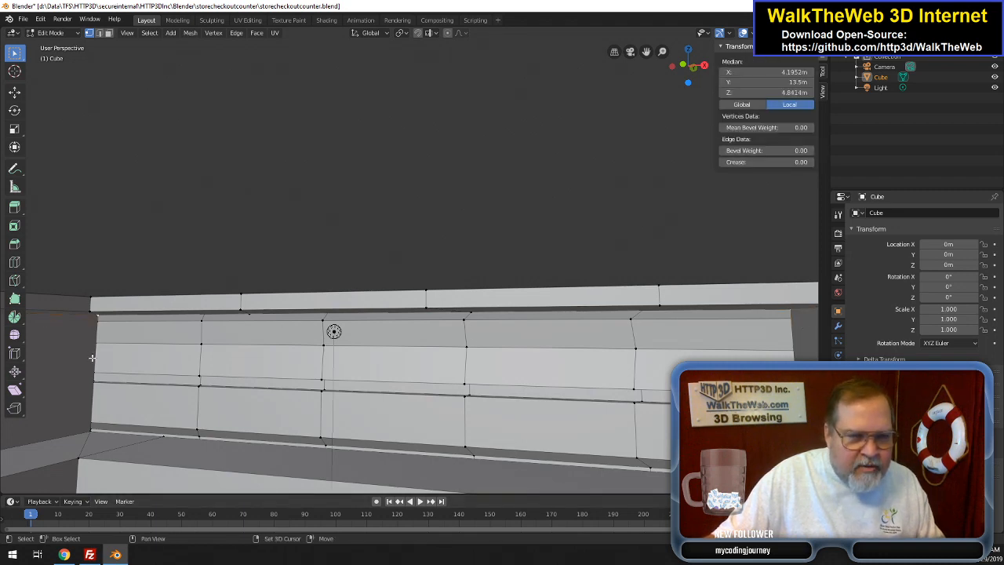
{"action": "left_click", "coordinate": [89, 431], "text": "shift"}
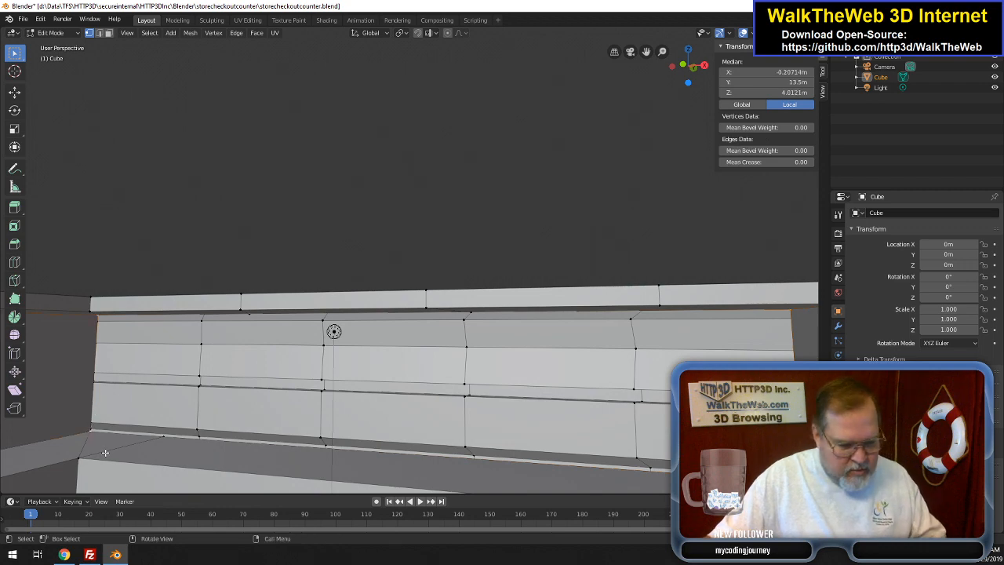
{"action": "key", "text": "f"}
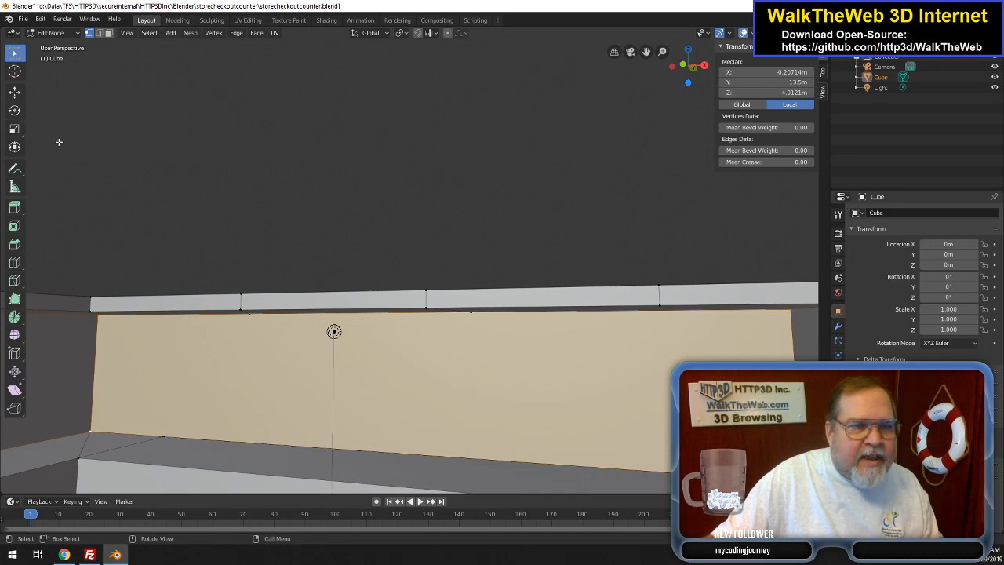
- Subdivide the short diagonal edge joining the wall corner and the riser corner on the ledge
{"action": "left_click_drag", "start_coordinate": [700, 81], "coordinate": [665, 88]}
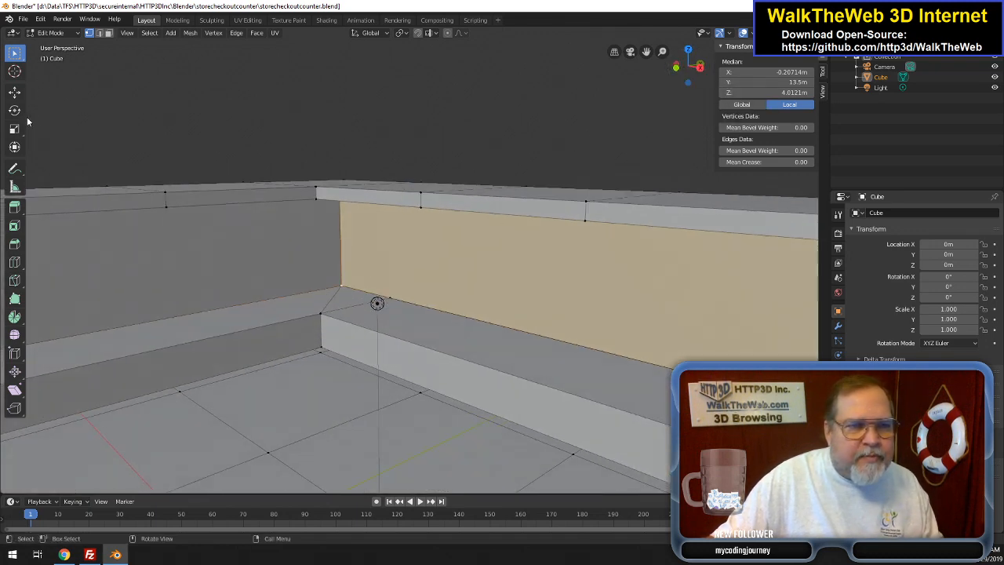
{"action": "left_click", "coordinate": [99, 33]}
{"action": "left_click", "coordinate": [336, 297]}
{"action": "right_click", "coordinate": [336, 299]}
{"action": "right_click", "coordinate": [338, 302]}
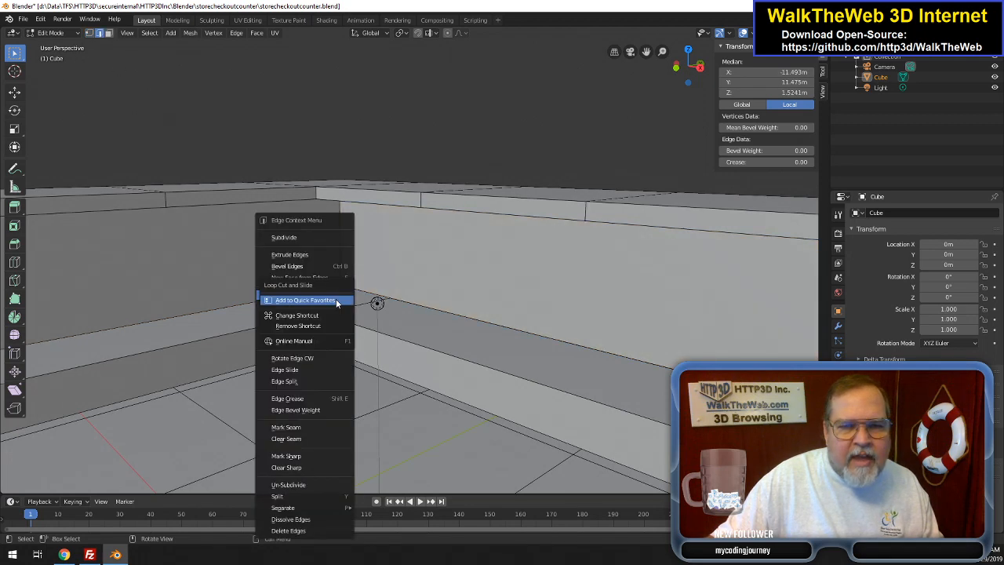
{"action": "left_click", "coordinate": [318, 238]}
- Merge the midpoint vertex of the ledge's diagonal corner edge into the nearby vertex on the ledge's back edge, using At Last
{"action": "left_click", "coordinate": [88, 32]}
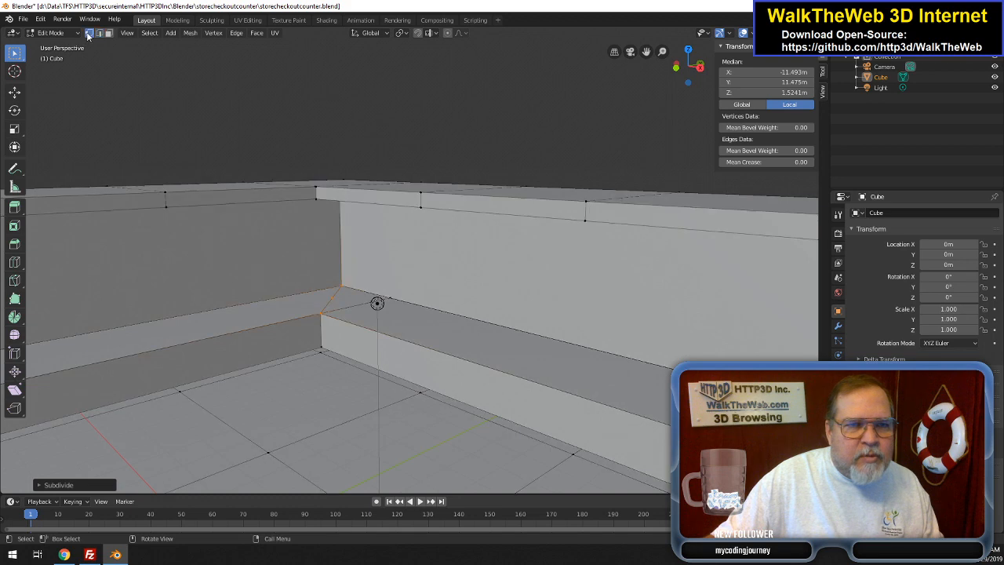
{"action": "left_click", "coordinate": [328, 299]}
{"action": "left_click", "coordinate": [392, 298], "text": "shift"}
{"action": "right_click", "coordinate": [351, 303]}
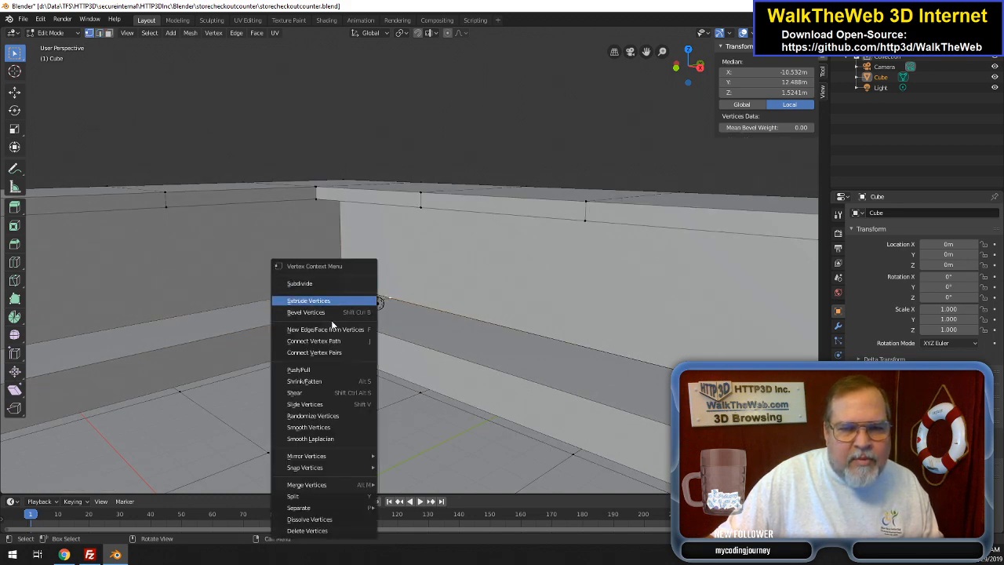
{"action": "mouse_move", "coordinate": [336, 485]}
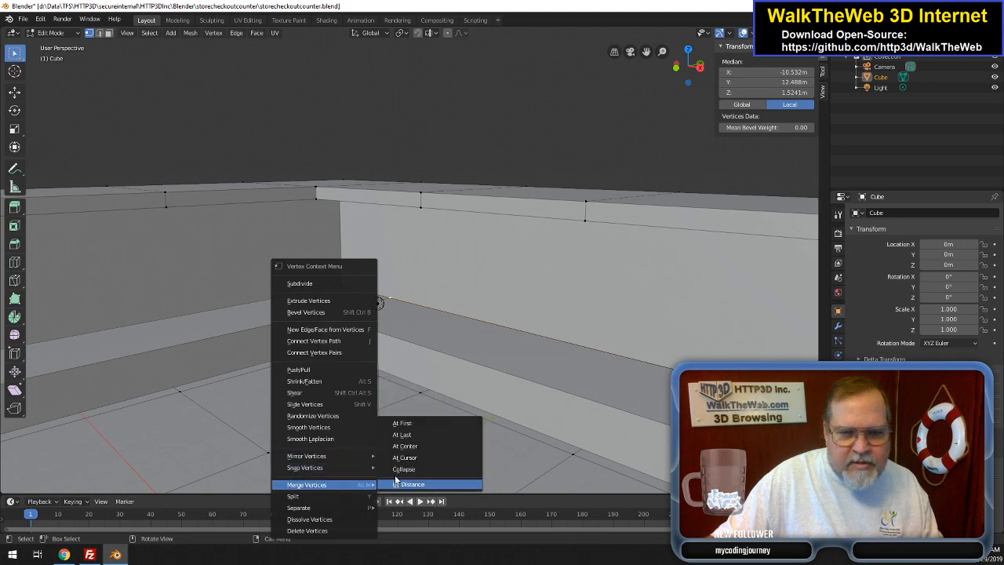
{"action": "left_click", "coordinate": [419, 437]}
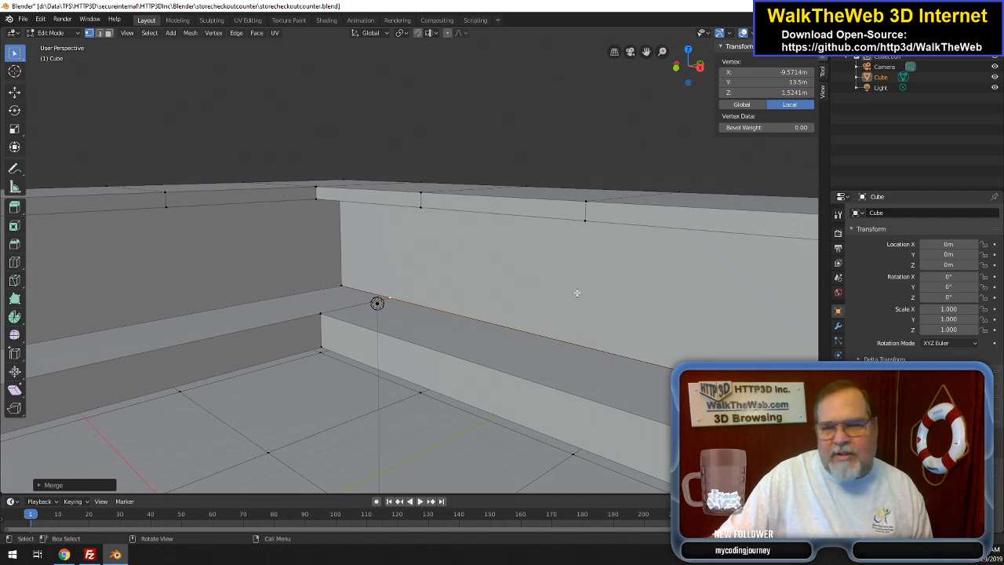
{"action": "left_click_drag", "start_coordinate": [689, 77], "coordinate": [625, 77]}
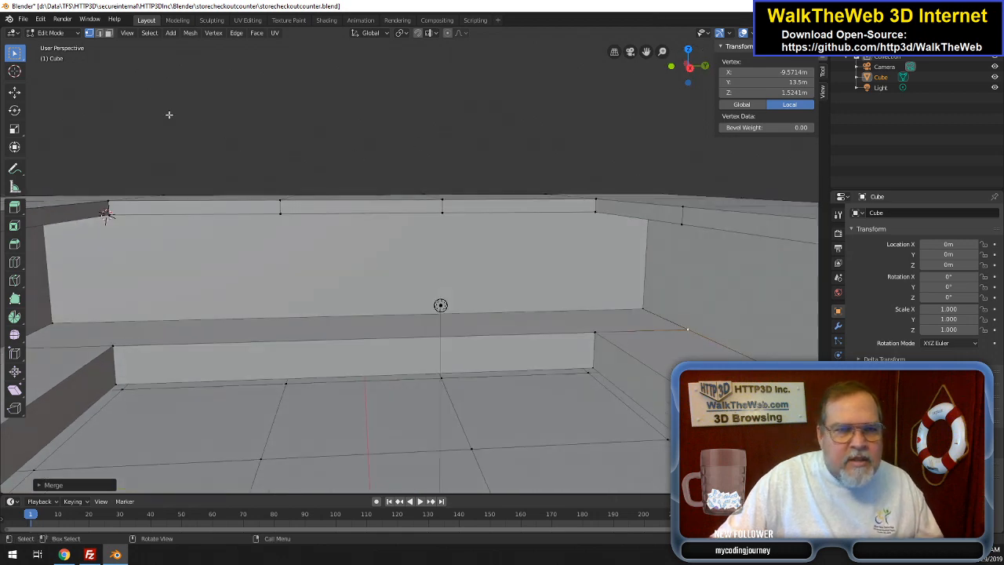
{"action": "left_click", "coordinate": [108, 32]}
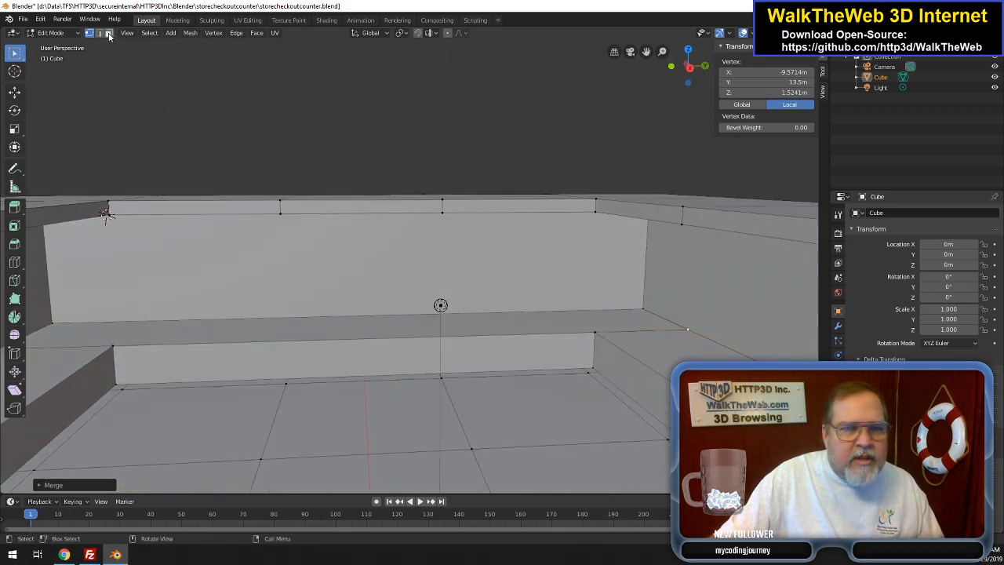
{"action": "left_click", "coordinate": [221, 213]}
{"action": "left_click", "coordinate": [369, 208], "text": "shift"}
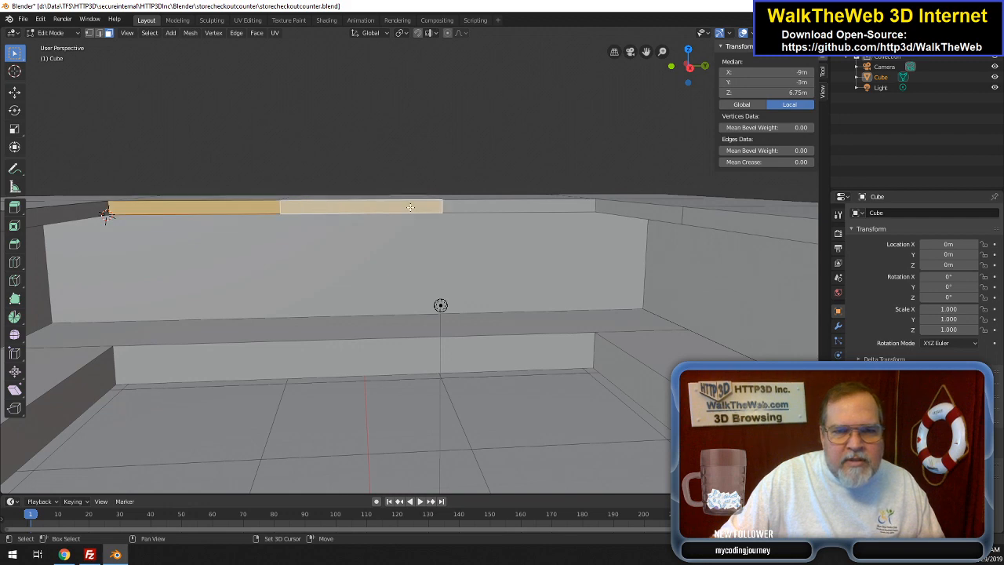
{"action": "left_click", "coordinate": [487, 206], "text": "shift"}
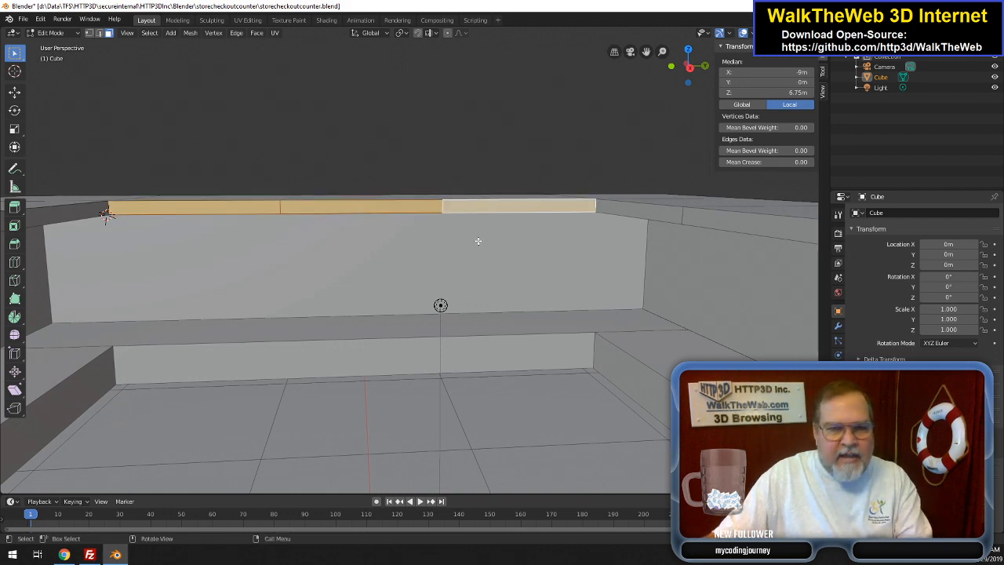
- Merge the two intermediate vertices along the top edge of the negative-X wall into its positive-Y corner vertex, using At Last
{"action": "left_click_drag", "start_coordinate": [691, 75], "coordinate": [690, 22]}
{"action": "left_click_drag", "start_coordinate": [646, 52], "coordinate": [650, 22]}
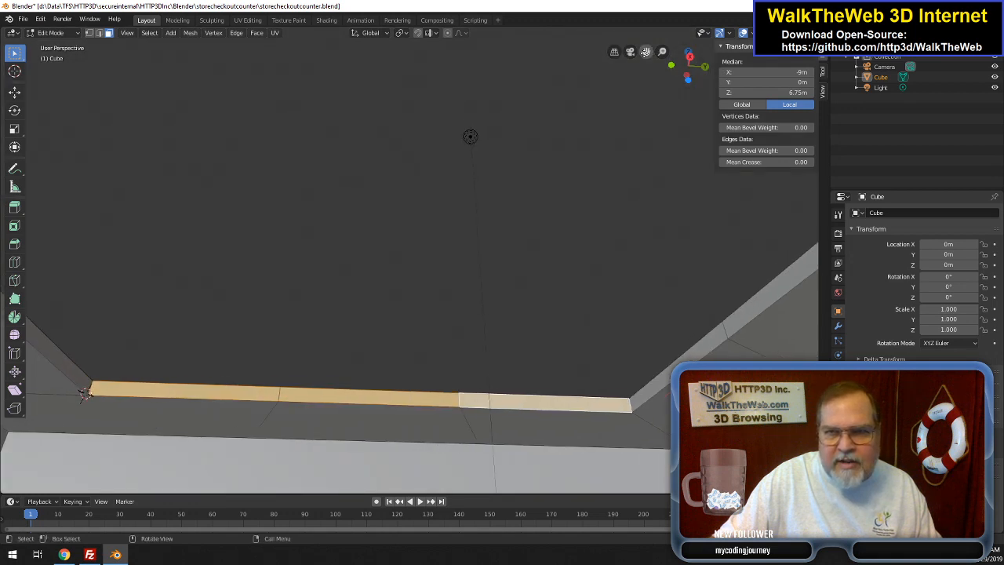
{"action": "left_click_drag", "start_coordinate": [689, 72], "coordinate": [690, 77]}
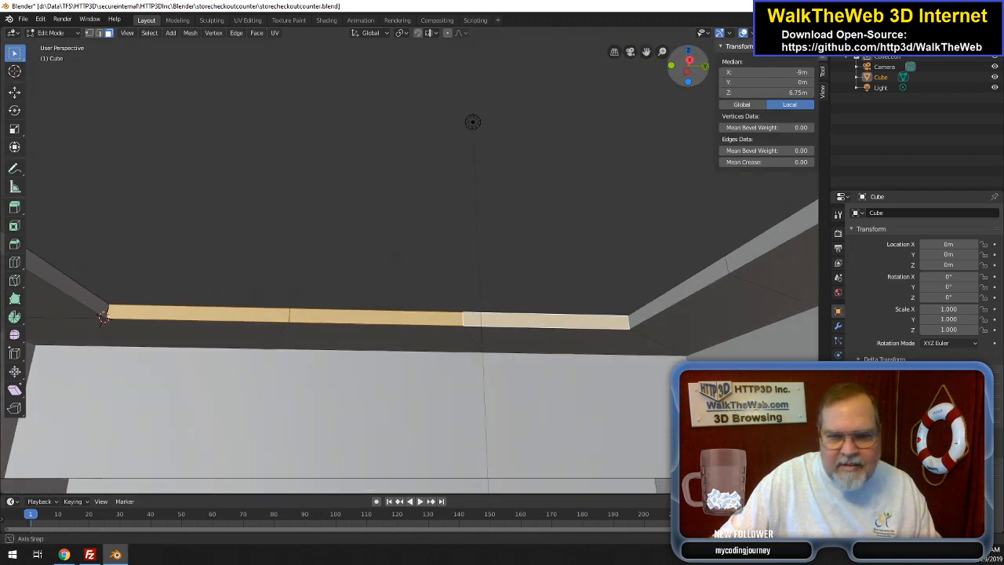
{"action": "left_click_drag", "start_coordinate": [646, 51], "coordinate": [662, 8]}
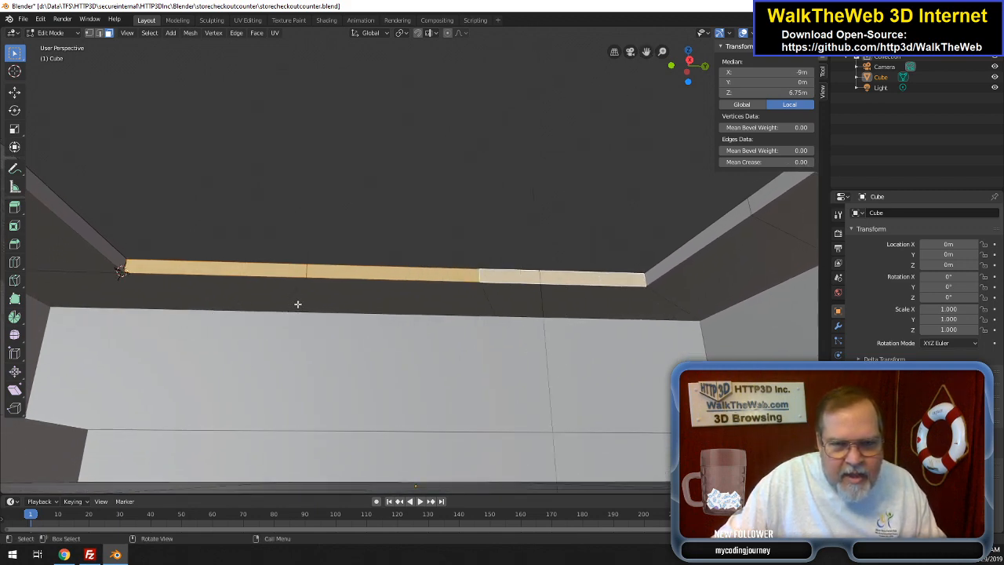
{"action": "left_click", "coordinate": [89, 32]}
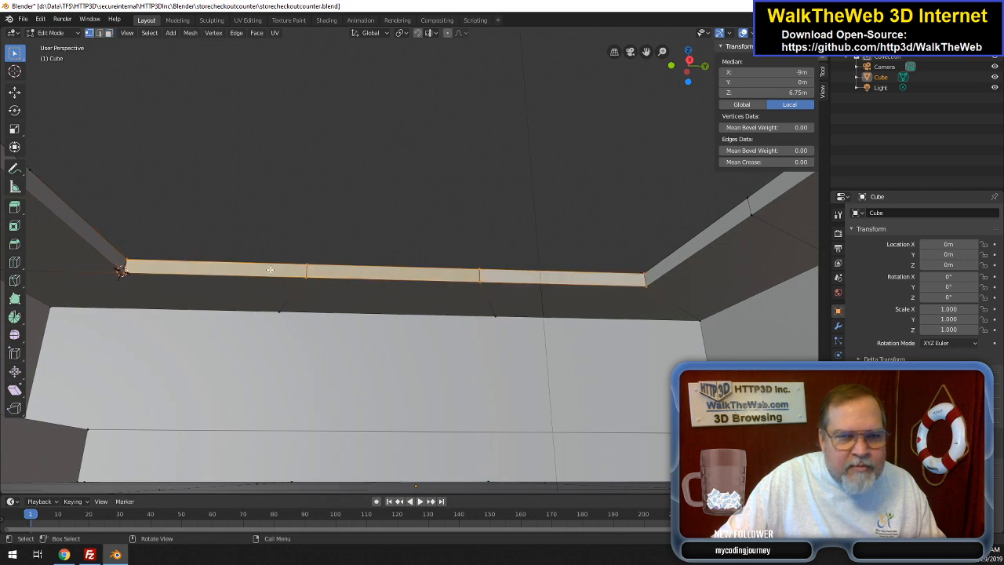
{"action": "left_click", "coordinate": [277, 312]}
{"action": "left_click", "coordinate": [494, 317], "text": "shift"}
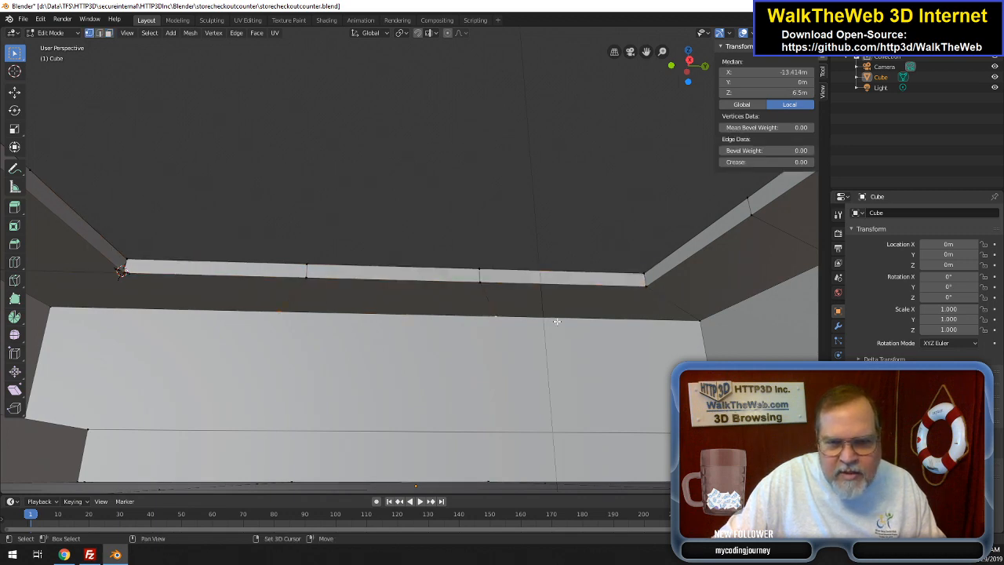
{"action": "left_click", "coordinate": [697, 322], "text": "shift"}
{"action": "right_click", "coordinate": [697, 321]}
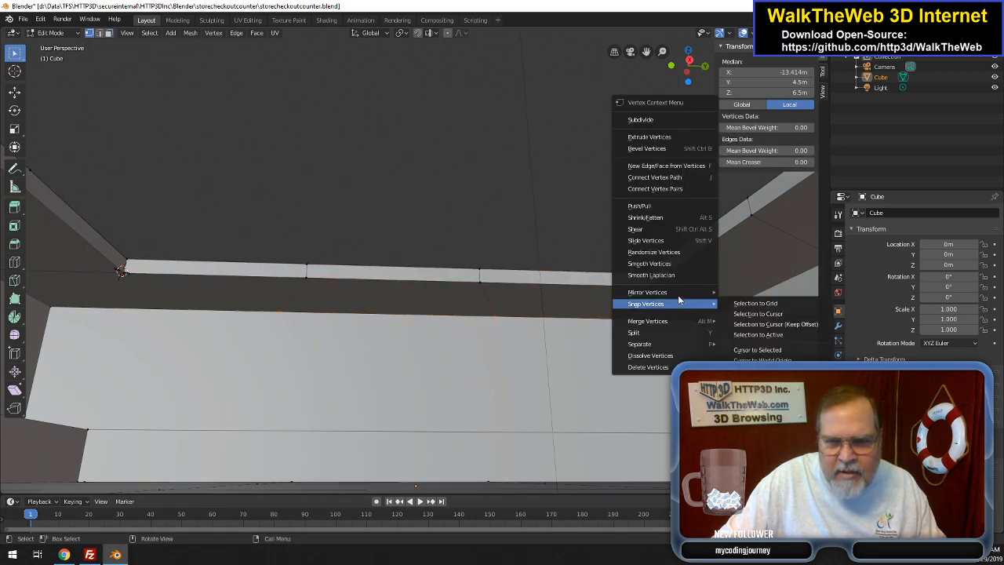
{"action": "mouse_move", "coordinate": [674, 321]}
{"action": "left_click", "coordinate": [735, 333]}
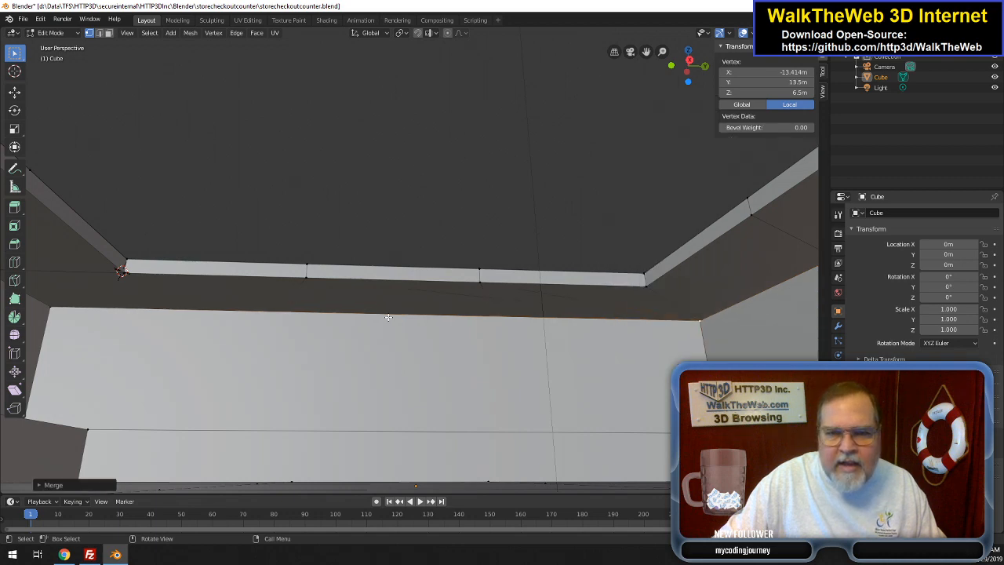
- Merge the two intermediate vertices on the lower edge of the negative-X rim into its positive-Y corner vertex, using At Last
{"action": "left_click", "coordinate": [299, 279]}
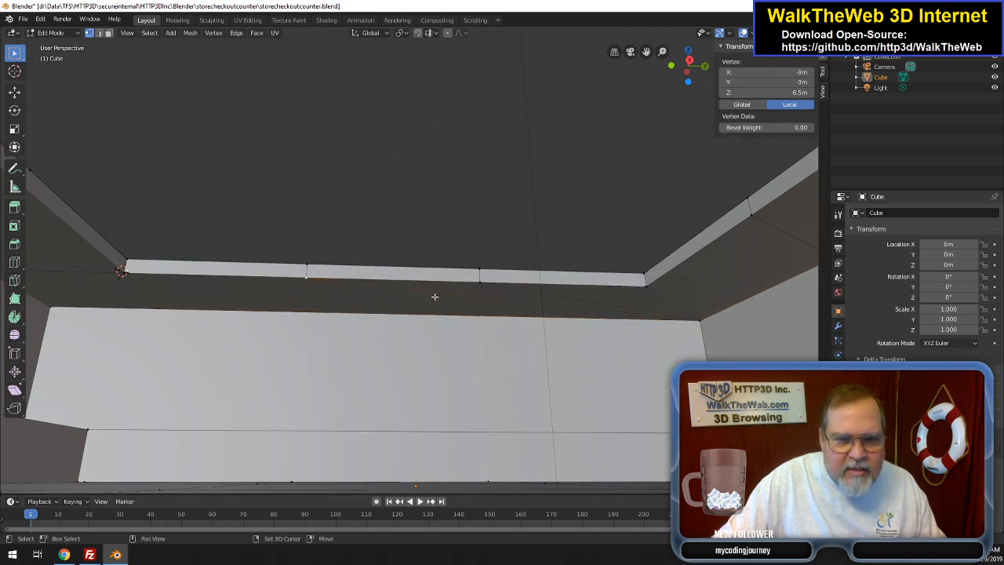
{"action": "left_click", "coordinate": [483, 283], "text": "shift"}
{"action": "left_click", "coordinate": [650, 291], "text": "shift"}
{"action": "right_click", "coordinate": [649, 291]}
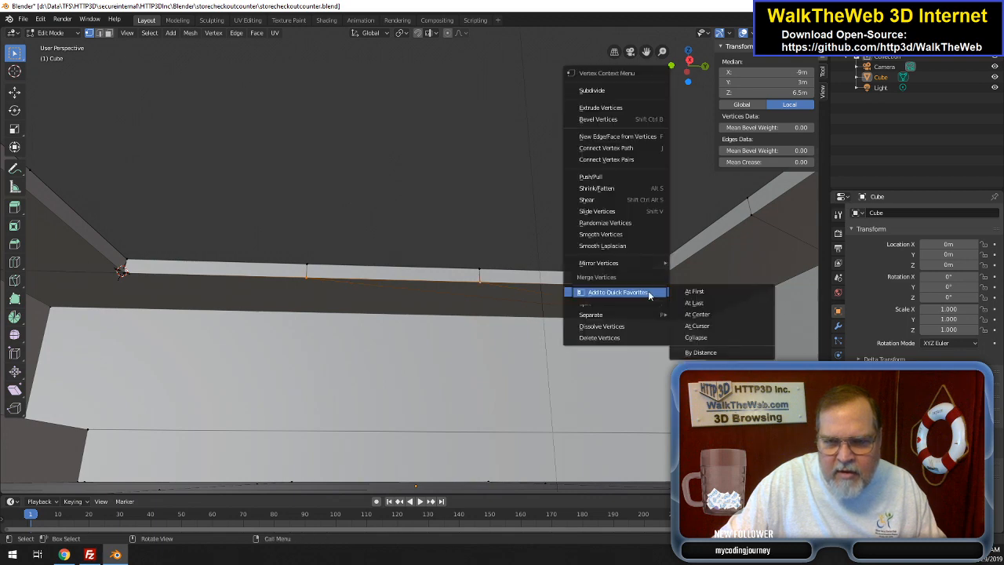
{"action": "left_click", "coordinate": [695, 303]}
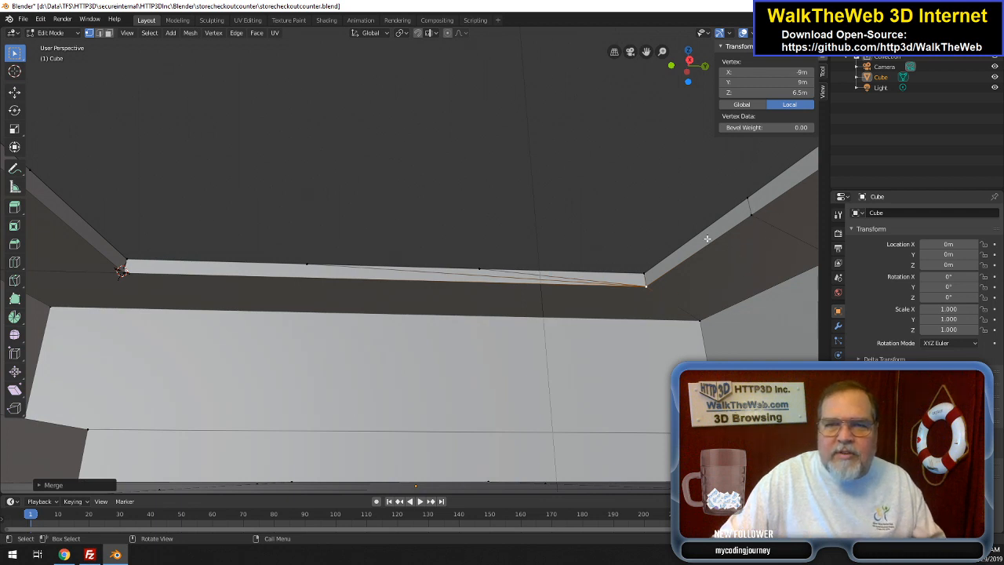
- Delete the faces of the negative-X inner rim strip, keeping its border edges
{"action": "left_click", "coordinate": [108, 33]}
{"action": "left_click", "coordinate": [328, 272]}
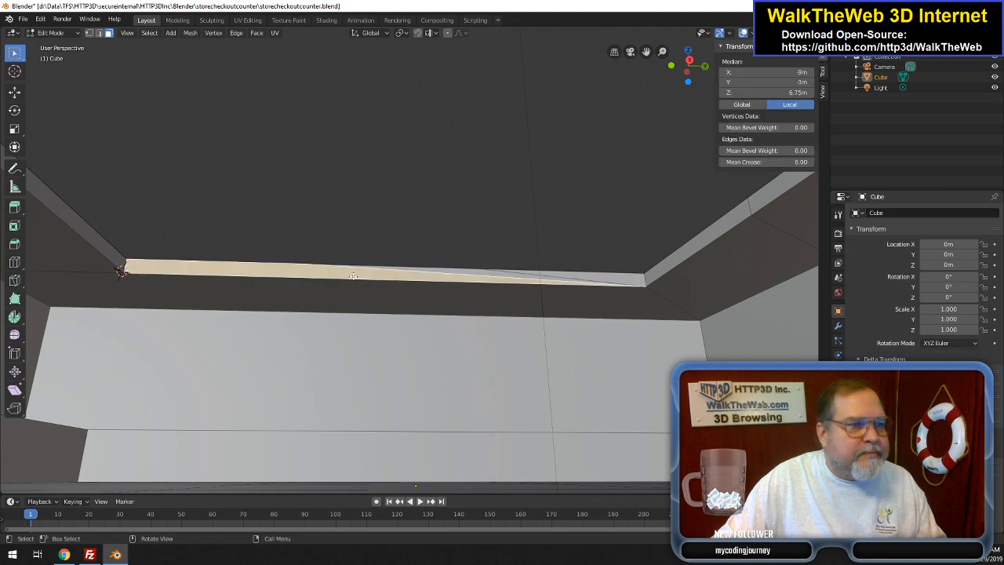
{"action": "left_click", "coordinate": [501, 273], "text": "shift"}
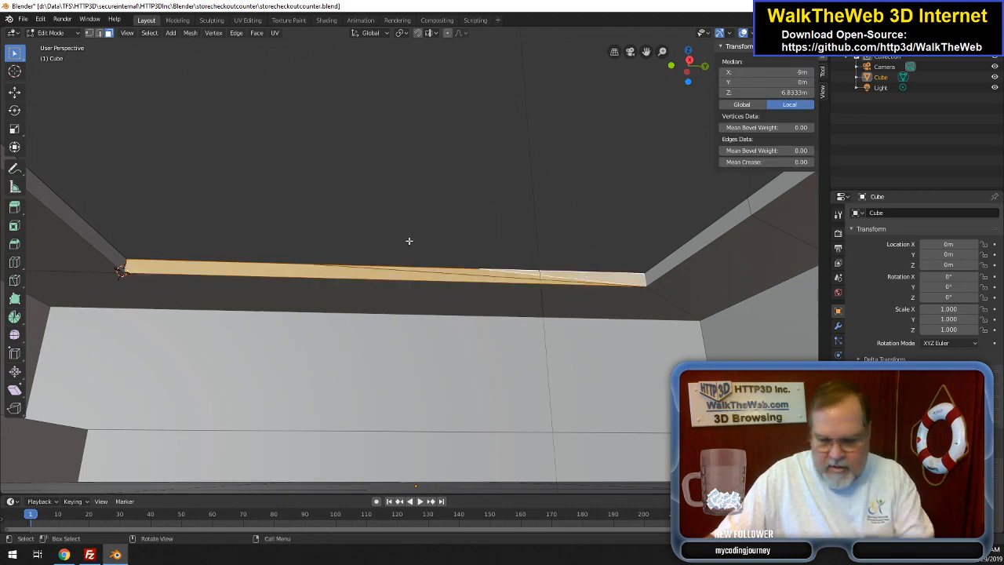
{"action": "key", "text": "x"}
{"action": "left_click", "coordinate": [386, 252]}
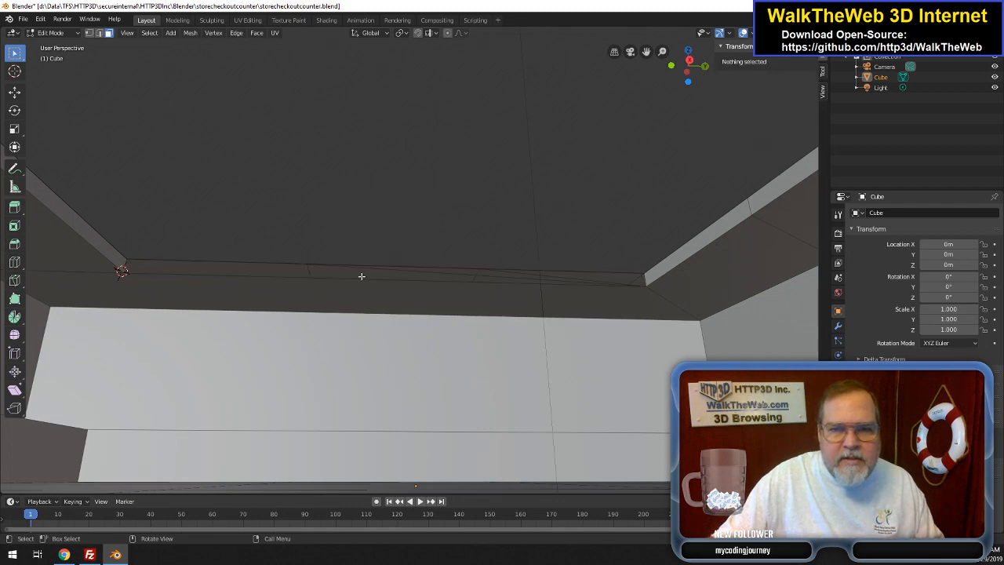
- Delete the two leftover diagonal edges across the negative-X rim opening with Only Edges & Faces
{"action": "key", "text": "2"}
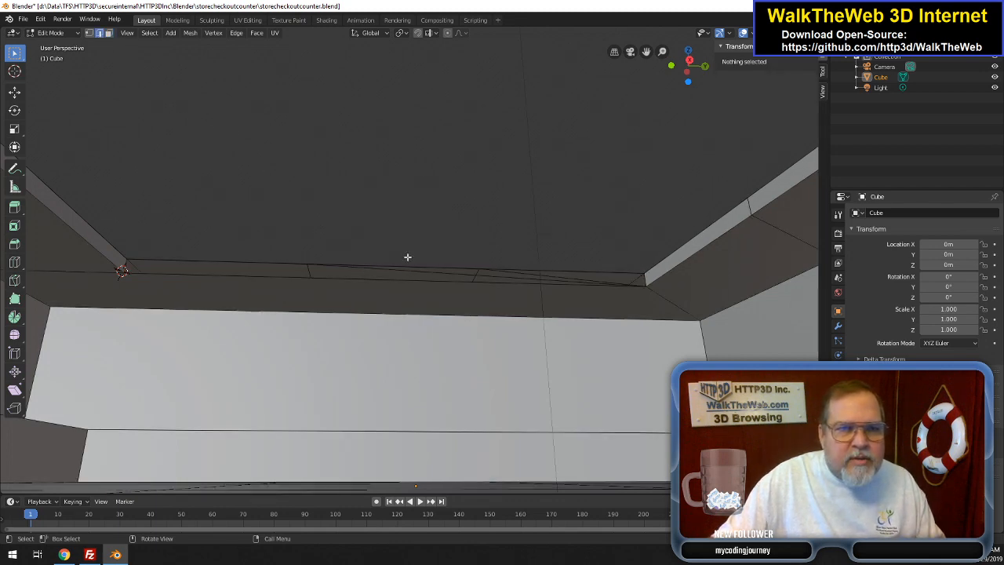
{"action": "left_click", "coordinate": [520, 280]}
{"action": "left_click", "coordinate": [526, 274], "text": "shift"}
{"action": "key", "text": "x"}
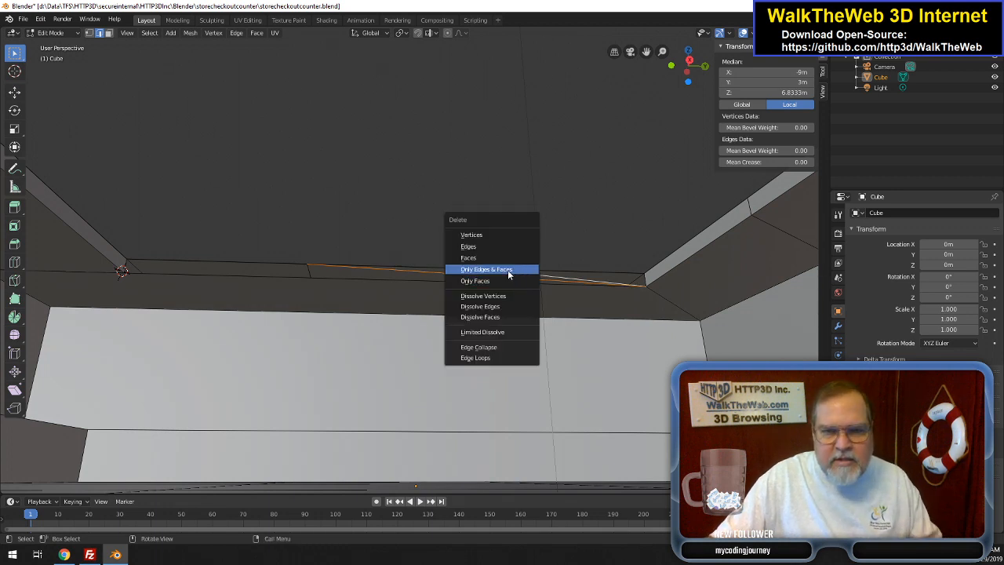
{"action": "left_click", "coordinate": [511, 271]}
- Fill the negative-X rim opening with a single face from its four corner vertices
{"action": "key", "text": "1"}
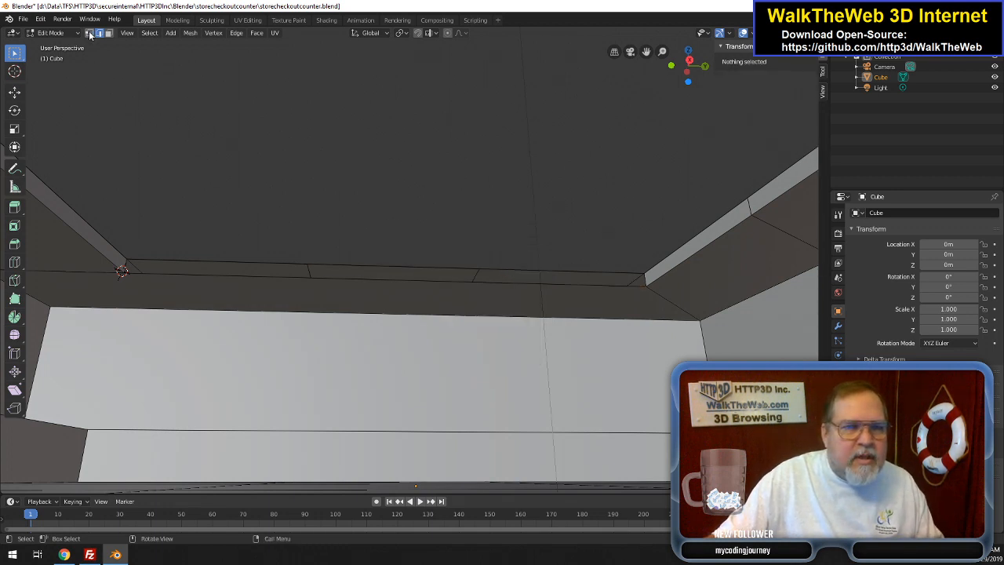
{"action": "left_click", "coordinate": [123, 272]}
{"action": "left_click", "coordinate": [126, 260], "text": "shift"}
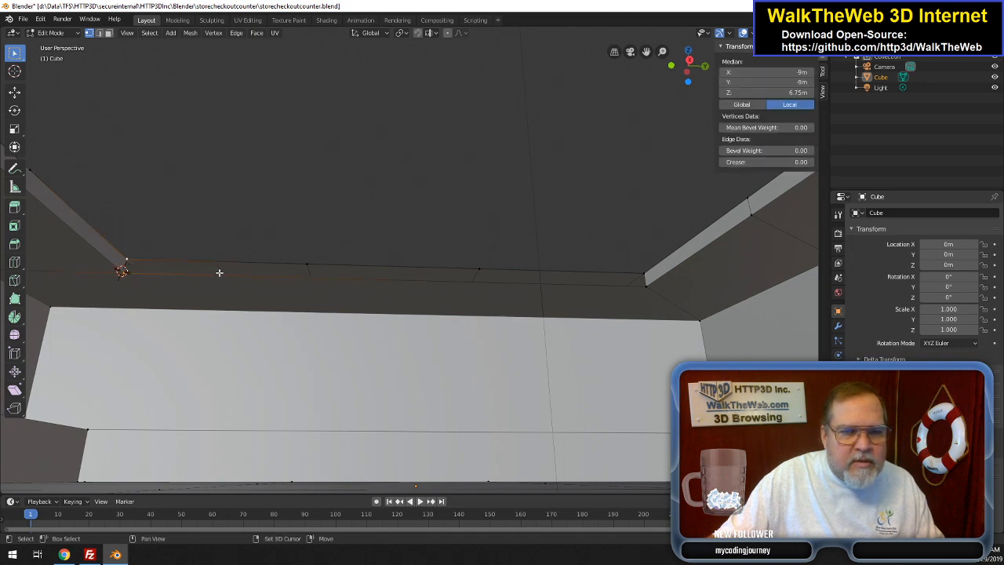
{"action": "left_click", "coordinate": [645, 285], "text": "shift"}
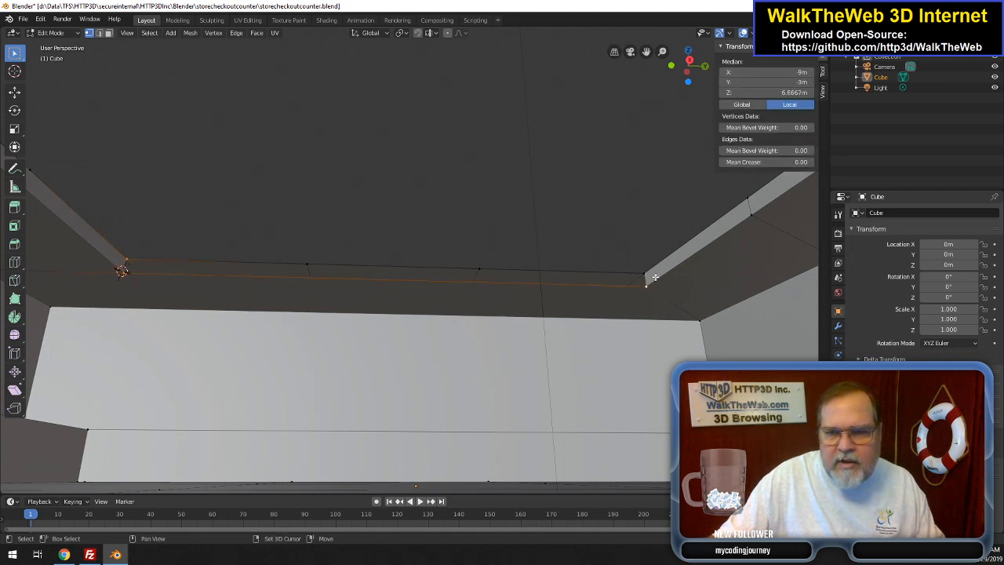
{"action": "left_click", "coordinate": [645, 275], "text": "shift"}
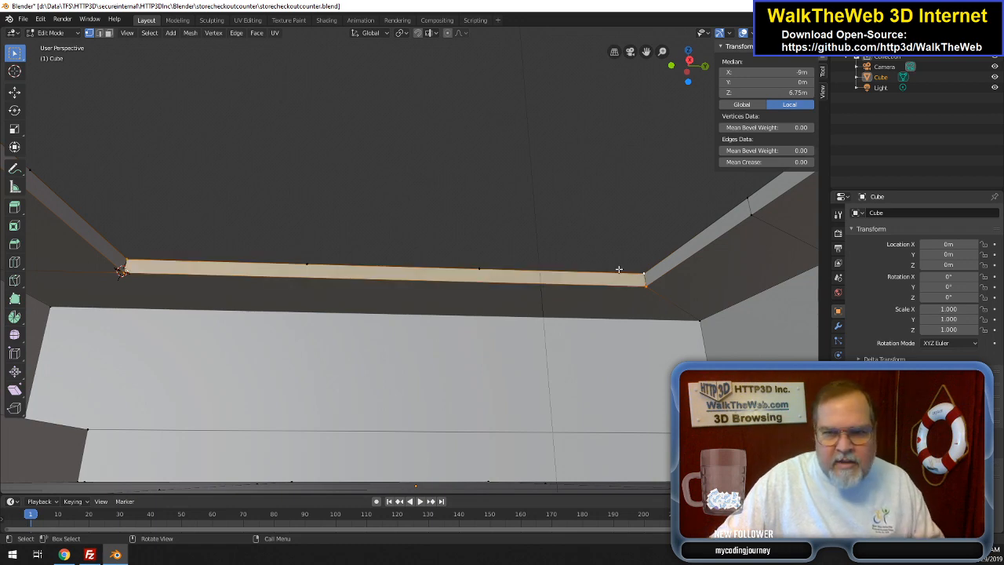
- Merge the three intermediate vertices on the lower edge of the positive-Y rim into its negative-X corner vertex, using At Last
{"action": "left_click_drag", "start_coordinate": [688, 67], "coordinate": [491, 64]}
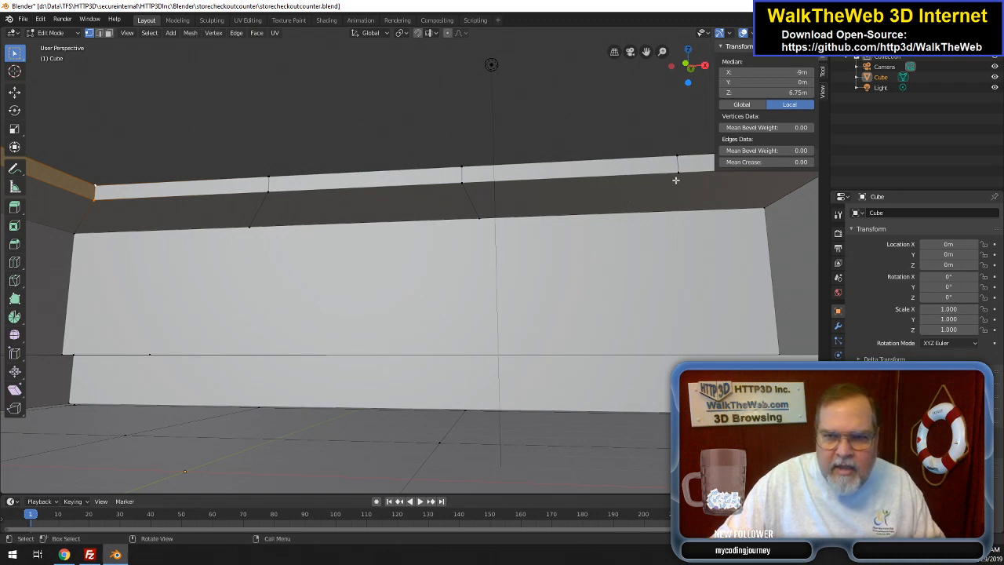
{"action": "left_click", "coordinate": [676, 179]}
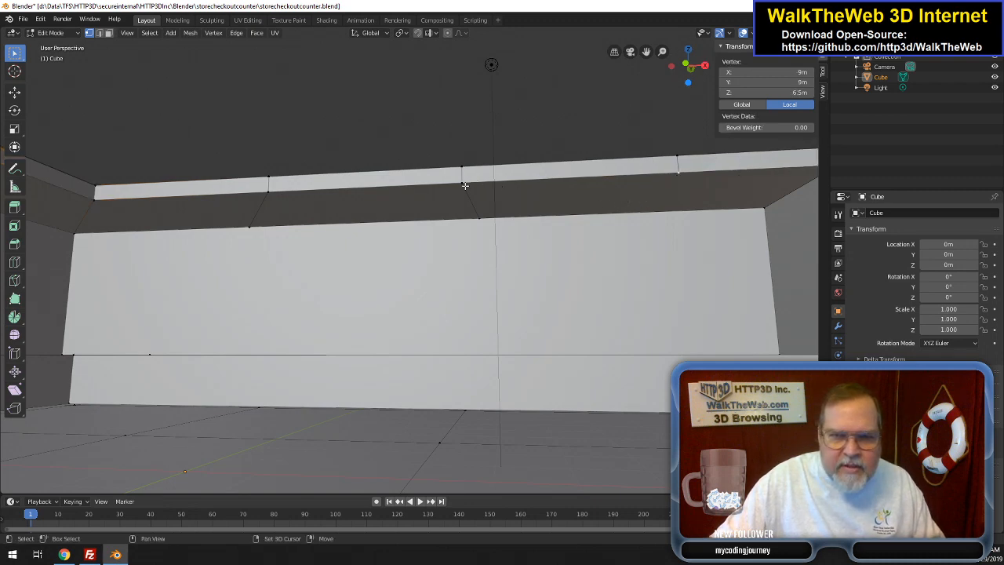
{"action": "left_click", "coordinate": [224, 198], "text": "shift"}
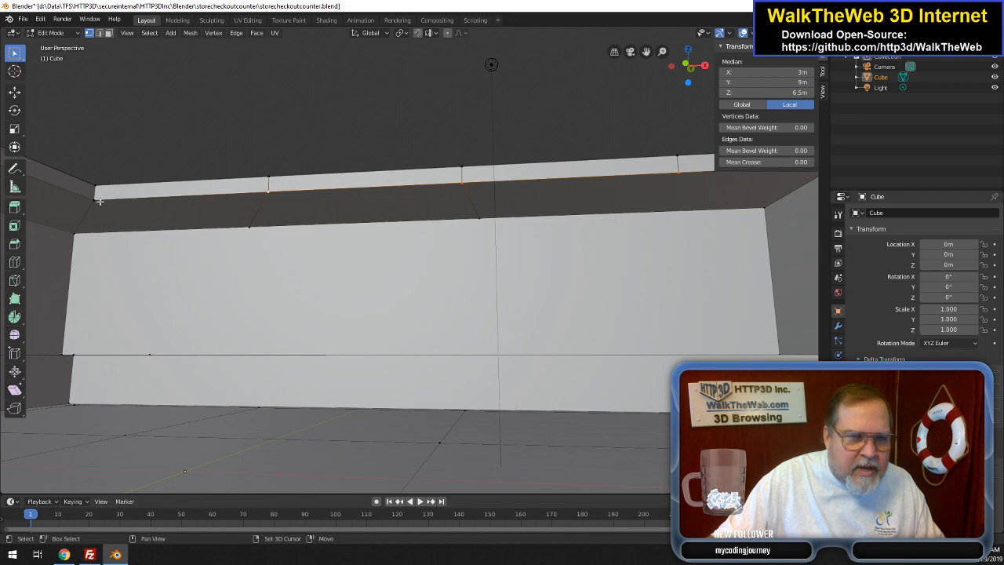
{"action": "right_click", "coordinate": [98, 202]}
{"action": "mouse_move", "coordinate": [86, 245]}
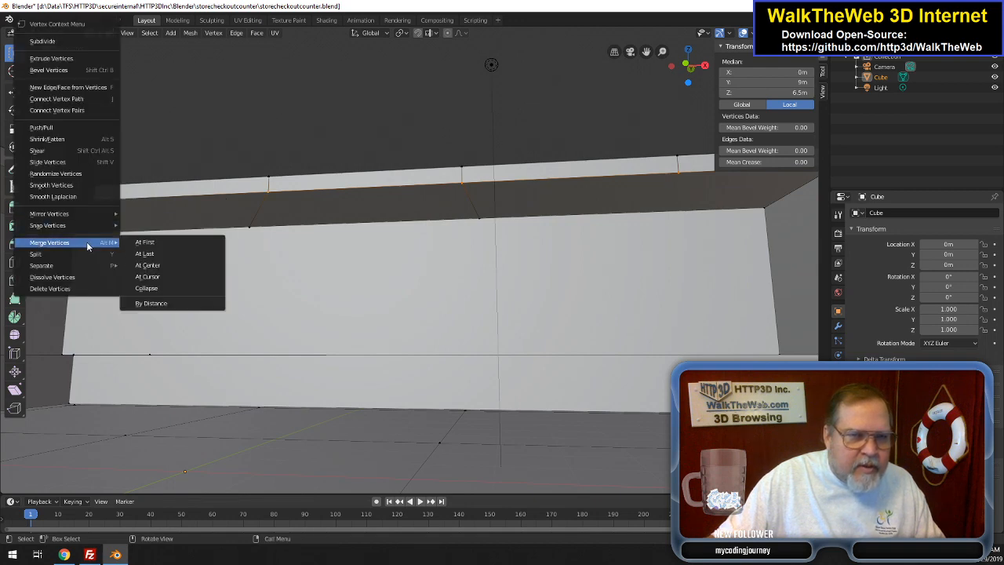
{"action": "left_click", "coordinate": [149, 255]}
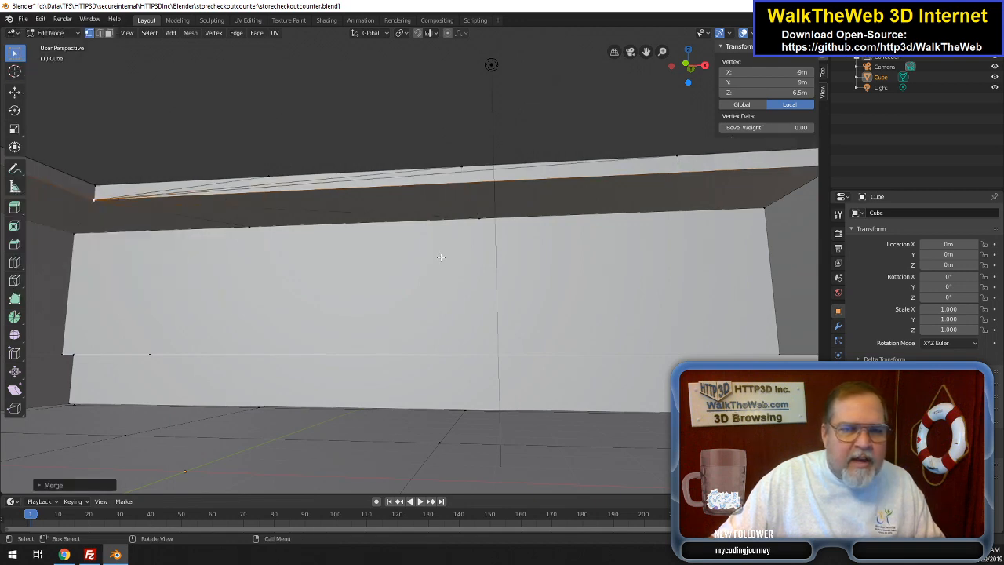
- Merge the two intermediate vertices on the positive-Y wall's top edge at the one nearer the negative-X corner, using At Last
{"action": "left_click", "coordinate": [477, 218]}
{"action": "left_click", "coordinate": [250, 226], "text": "shift"}
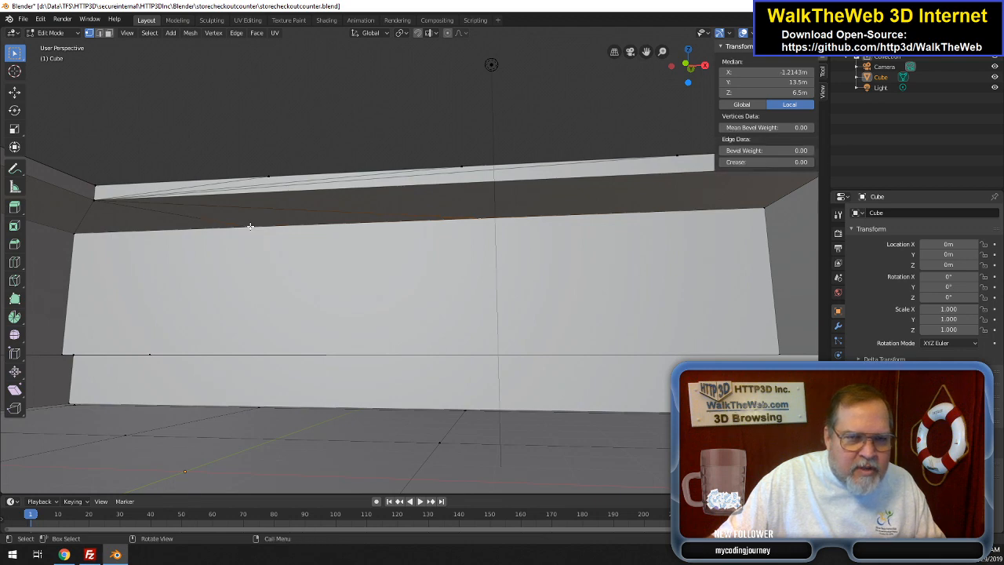
{"action": "right_click", "coordinate": [249, 226]}
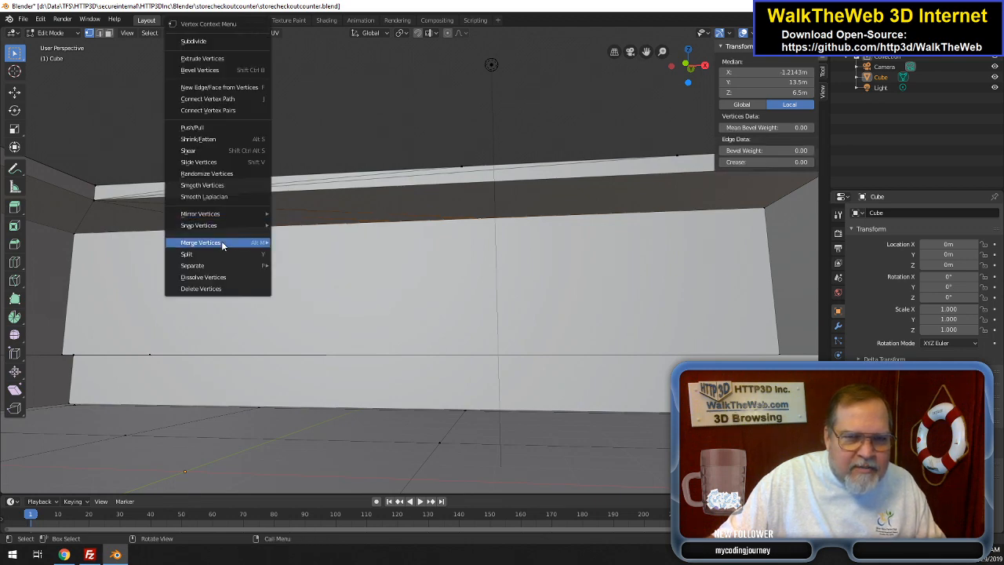
{"action": "mouse_move", "coordinate": [259, 242]}
{"action": "left_click", "coordinate": [296, 253]}
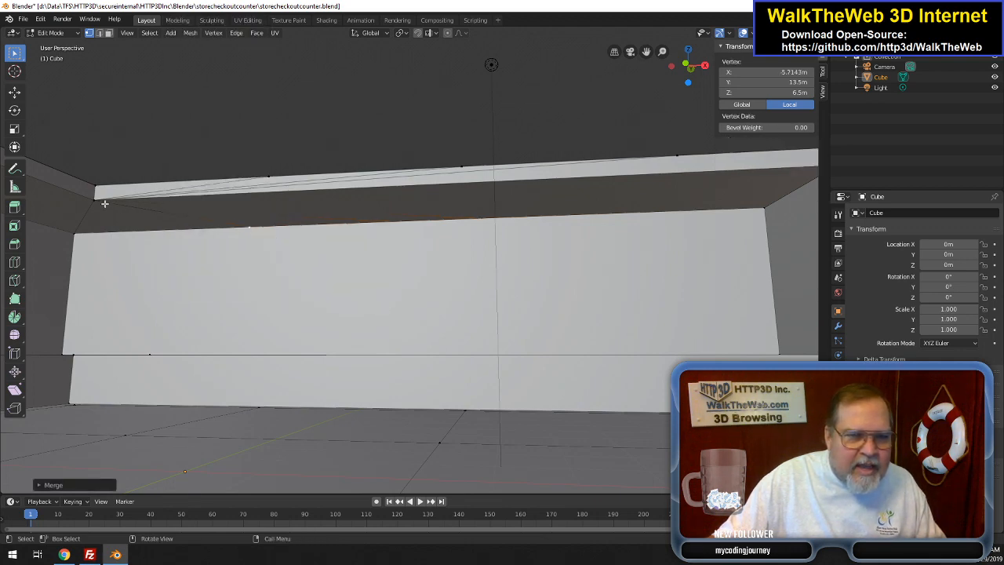
- Copy the X coordinate of the rim's lower corner vertex to the intermediate vertex on the positive-Y wall's top edge, setting it to -9 m
{"action": "left_click", "coordinate": [94, 200]}
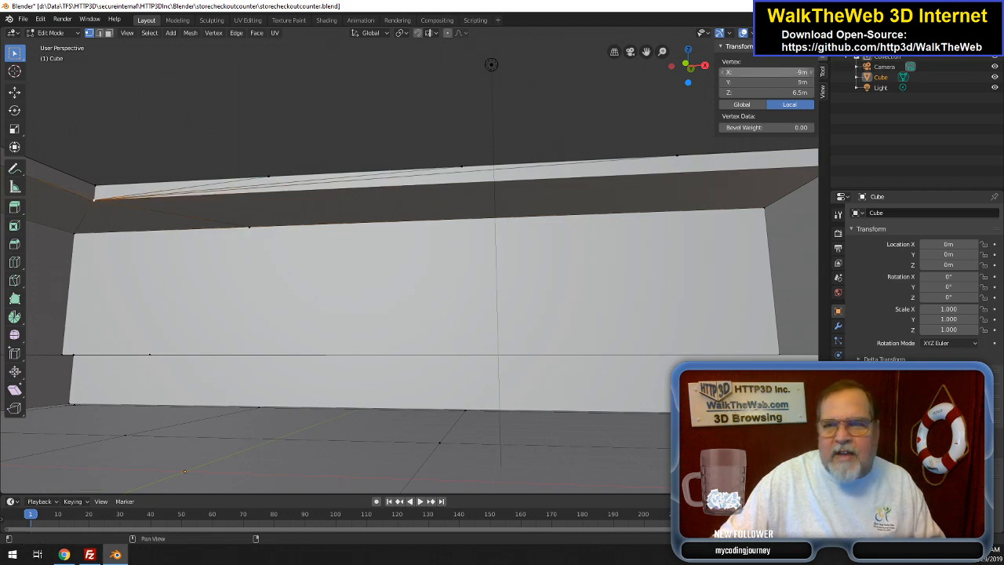
{"action": "left_click", "coordinate": [775, 71]}
{"action": "key", "text": "ctrl+c"}
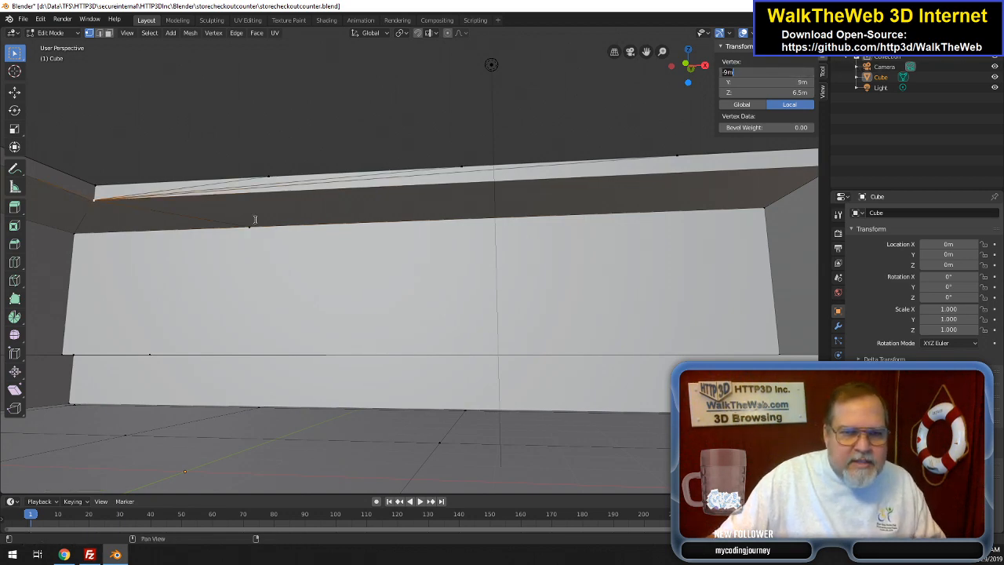
{"action": "left_click", "coordinate": [250, 227]}
{"action": "left_click", "coordinate": [250, 227]}
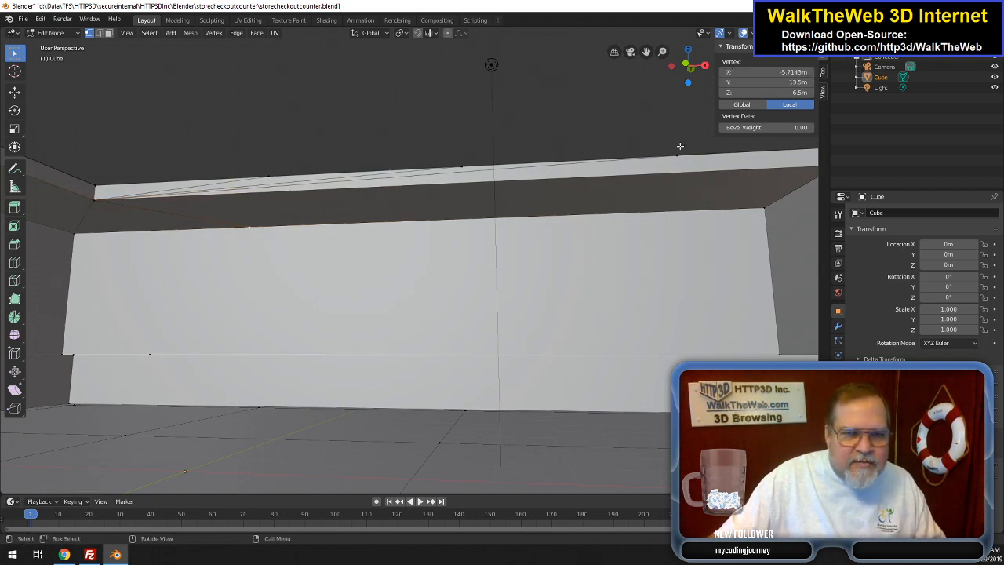
{"action": "left_click", "coordinate": [761, 72]}
{"action": "key", "text": "ctrl+v"}
{"action": "key", "text": "Return"}
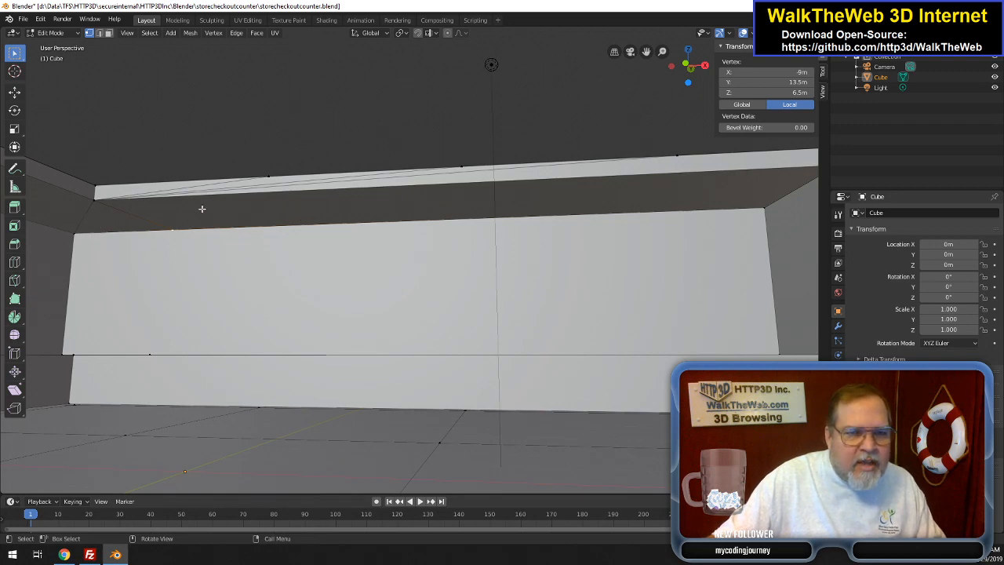
- Subdivide the diagonal overhang edge joining the rim's lower corner to the wall corner at negative X, positive Y
{"action": "left_click_drag", "start_coordinate": [695, 87], "coordinate": [796, 79]}
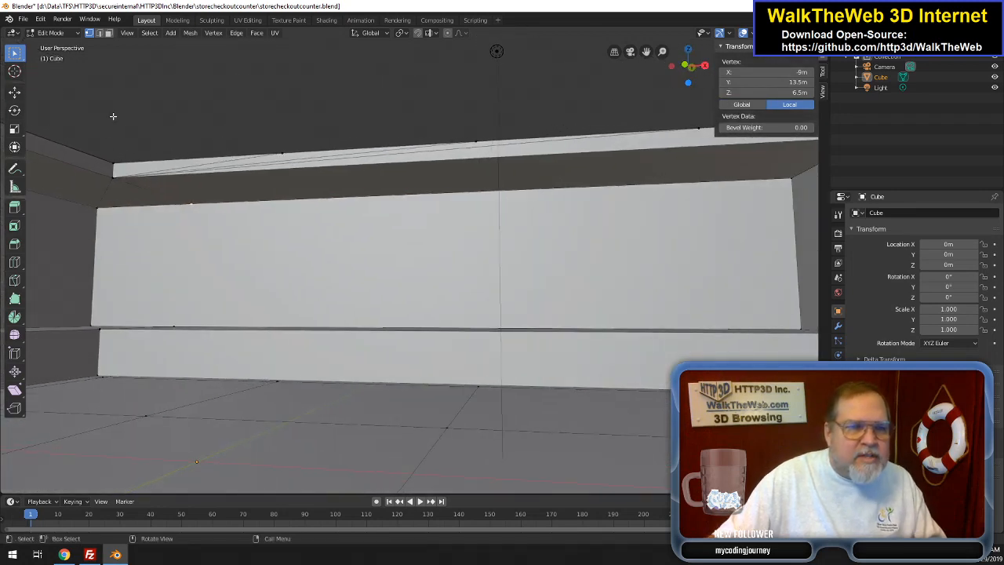
{"action": "left_click", "coordinate": [99, 33]}
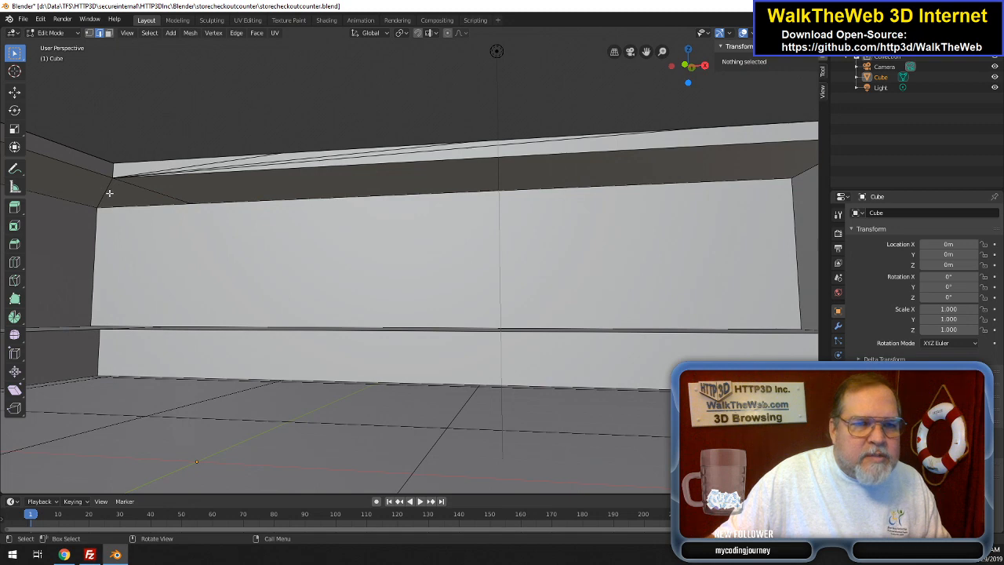
{"action": "left_click", "coordinate": [110, 193]}
{"action": "right_click", "coordinate": [109, 196]}
{"action": "left_click", "coordinate": [106, 196]}
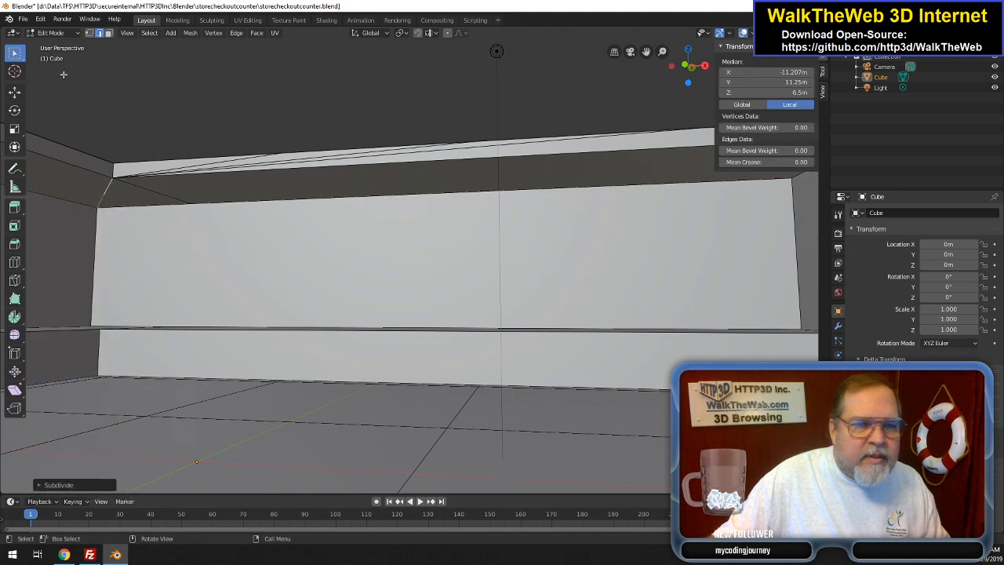
- Merge the midpoint vertex of the diagonal overhang edge into the intermediate vertex on the positive-Y wall's top edge, using At Last
{"action": "left_click", "coordinate": [89, 33]}
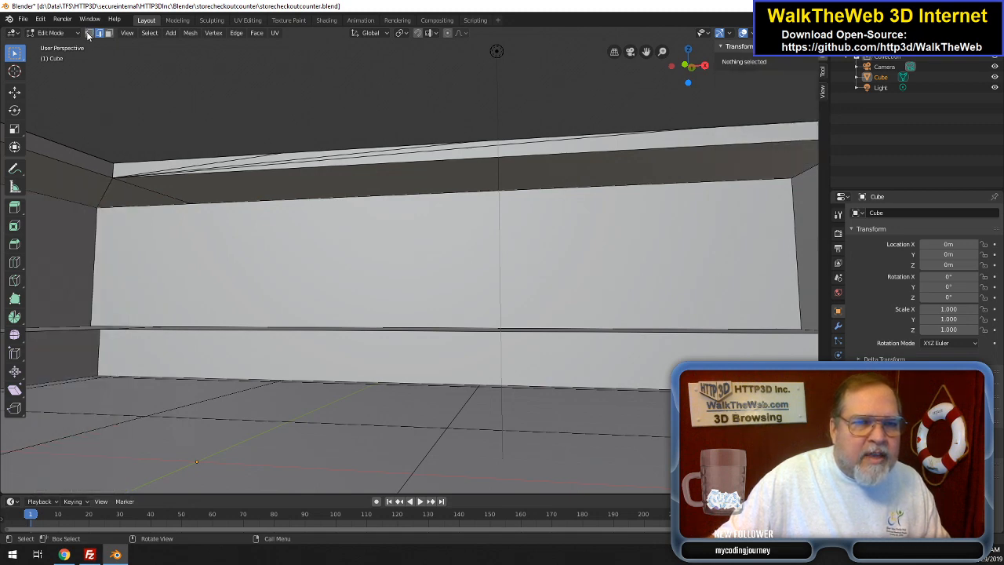
{"action": "left_click", "coordinate": [102, 194]}
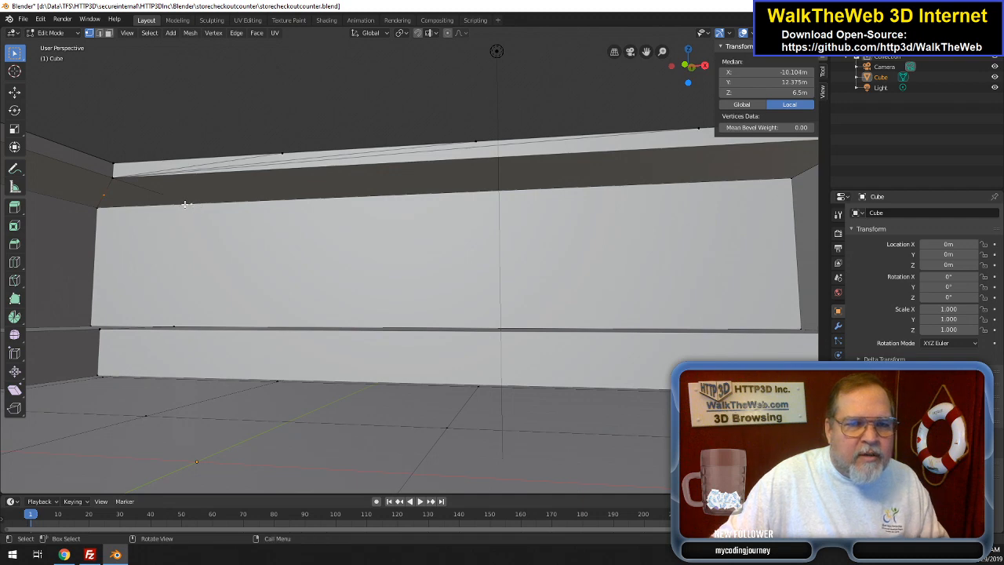
{"action": "right_click", "coordinate": [182, 205]}
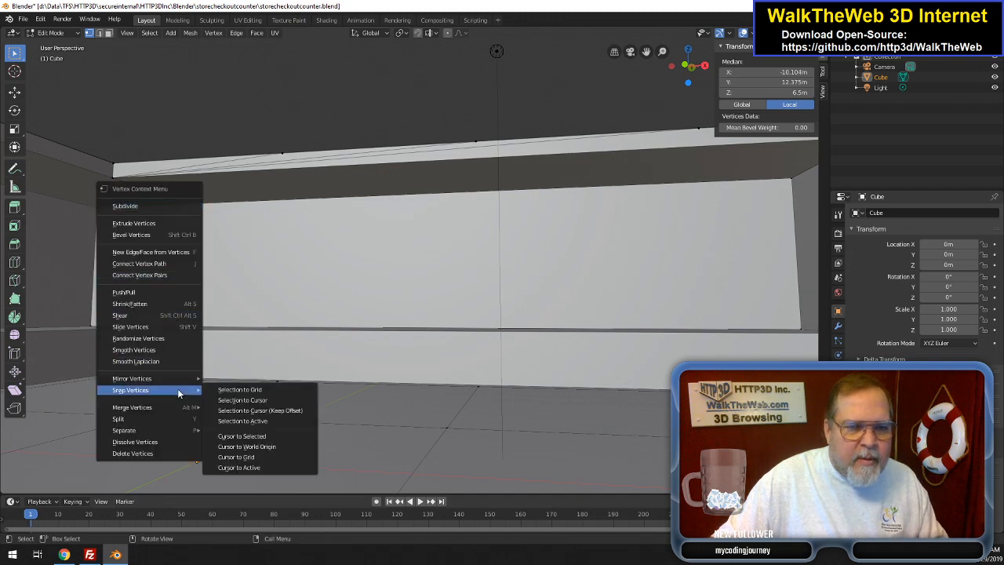
{"action": "mouse_move", "coordinate": [182, 407]}
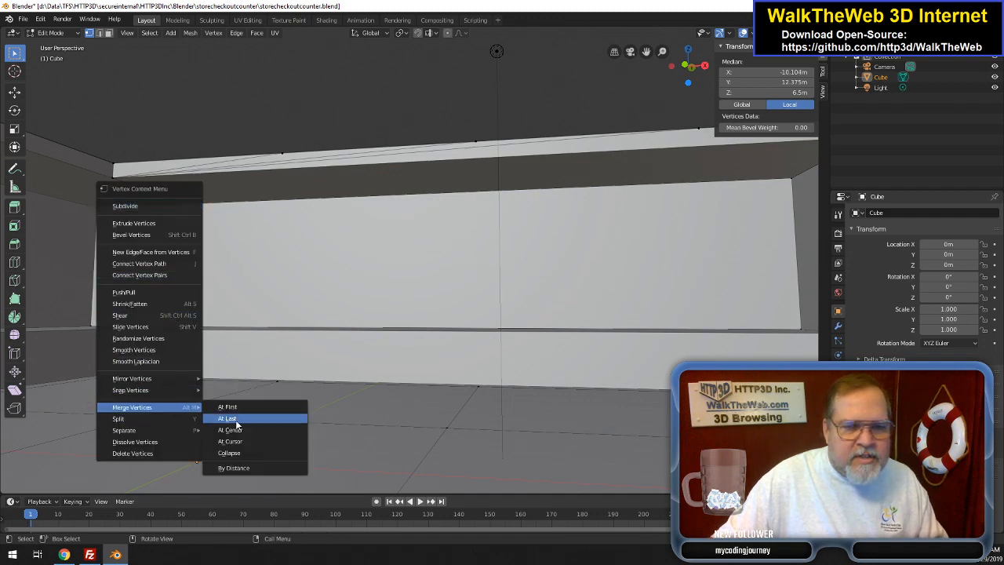
{"action": "left_click", "coordinate": [236, 417]}
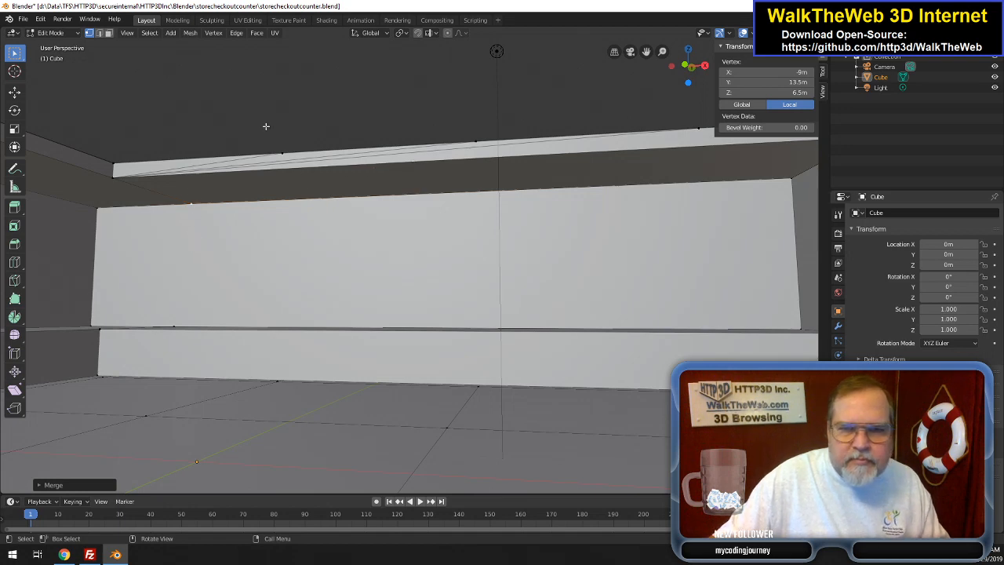
- Delete the triangular faces along the positive-Y rim with Only Faces
{"action": "left_click", "coordinate": [108, 32]}
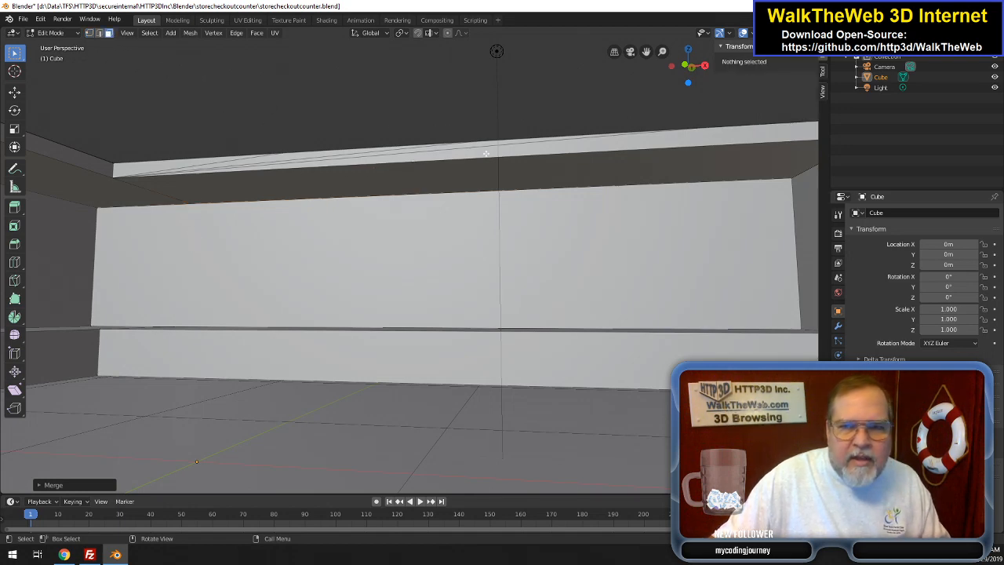
{"action": "left_click", "coordinate": [528, 152]}
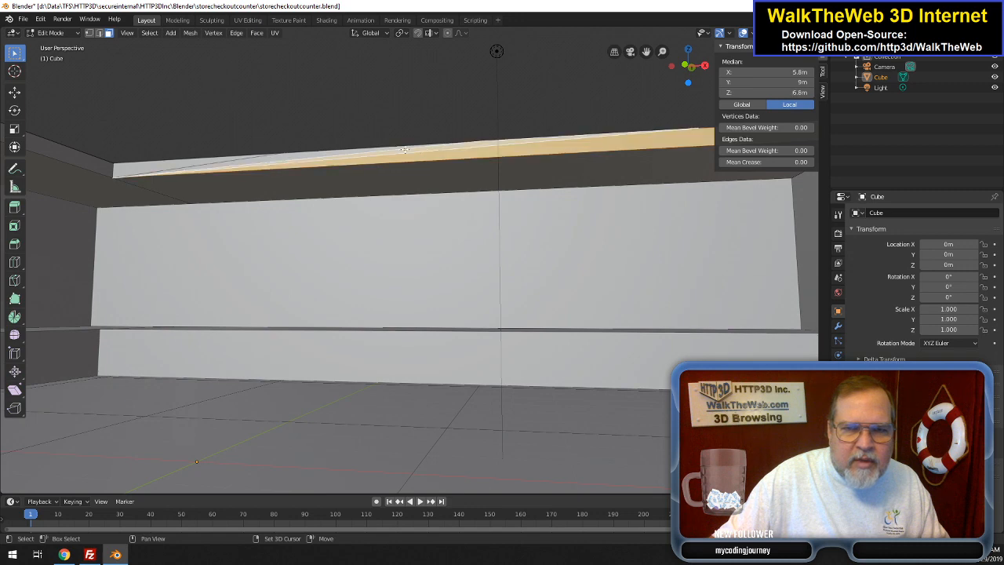
{"action": "left_click", "coordinate": [290, 157], "text": "shift"}
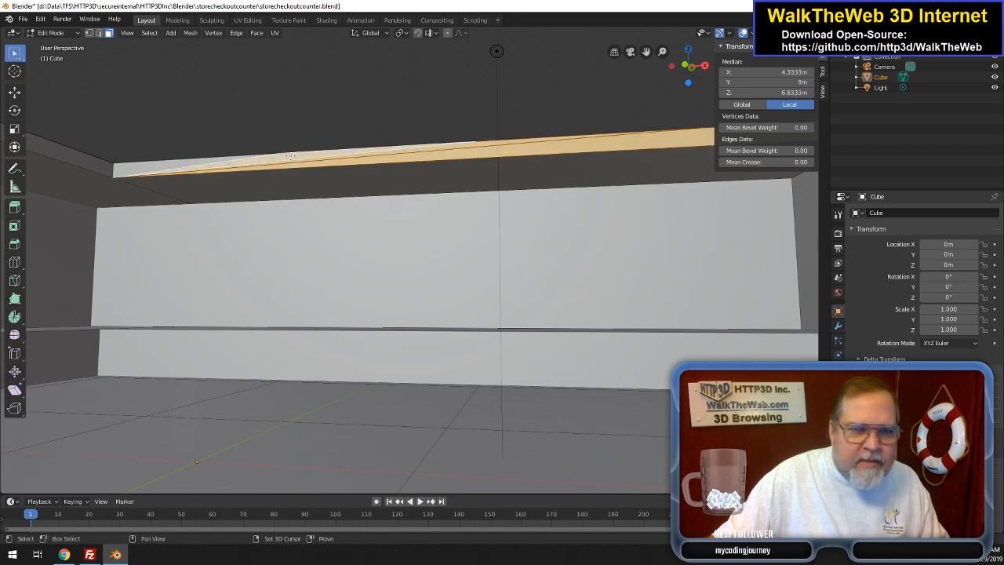
{"action": "left_click", "coordinate": [162, 166], "text": "shift"}
{"action": "key", "text": "x"}
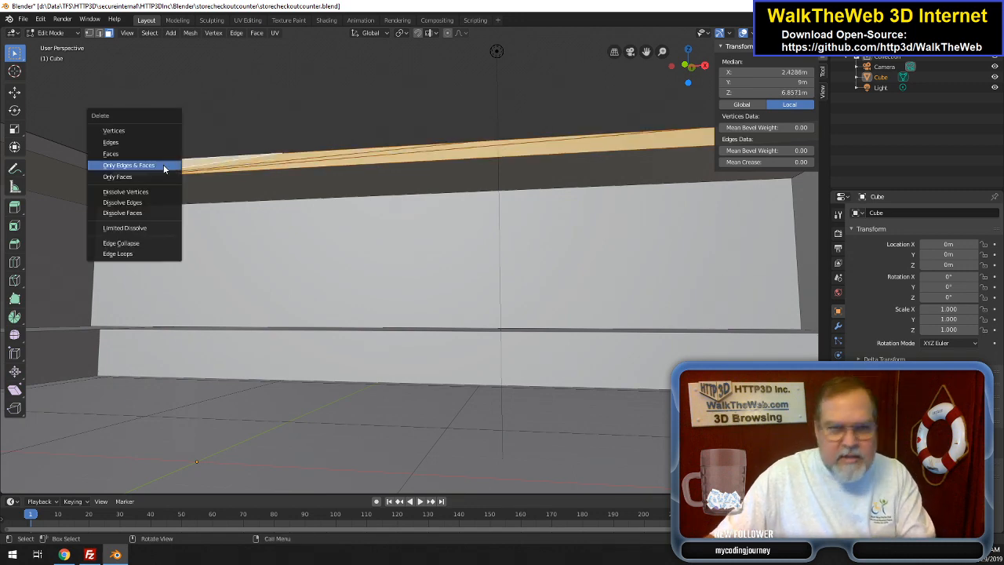
{"action": "left_click", "coordinate": [149, 177]}
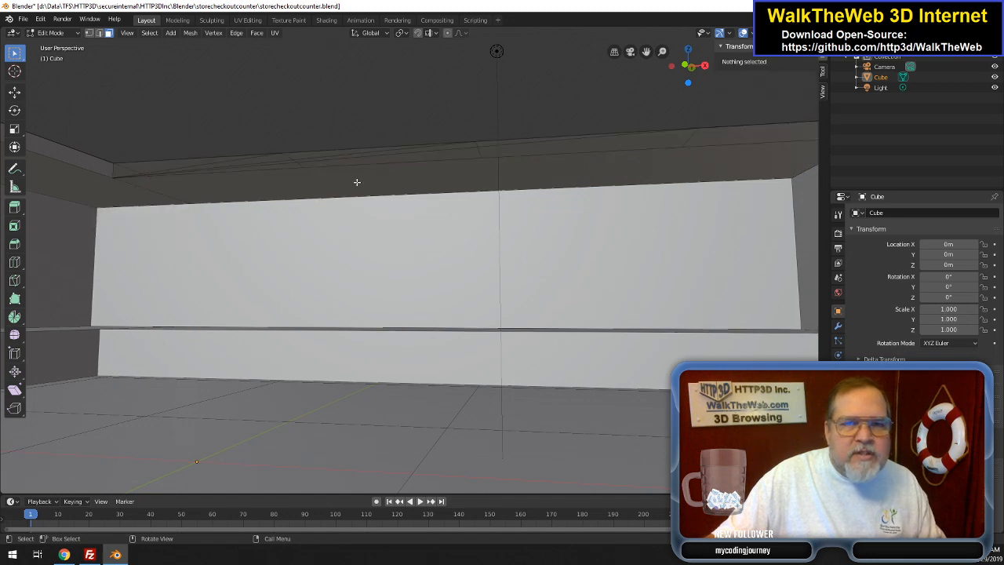
- Delete the leftover diagonal edges fanning across the positive-Y rim opening
{"action": "left_click", "coordinate": [99, 34]}
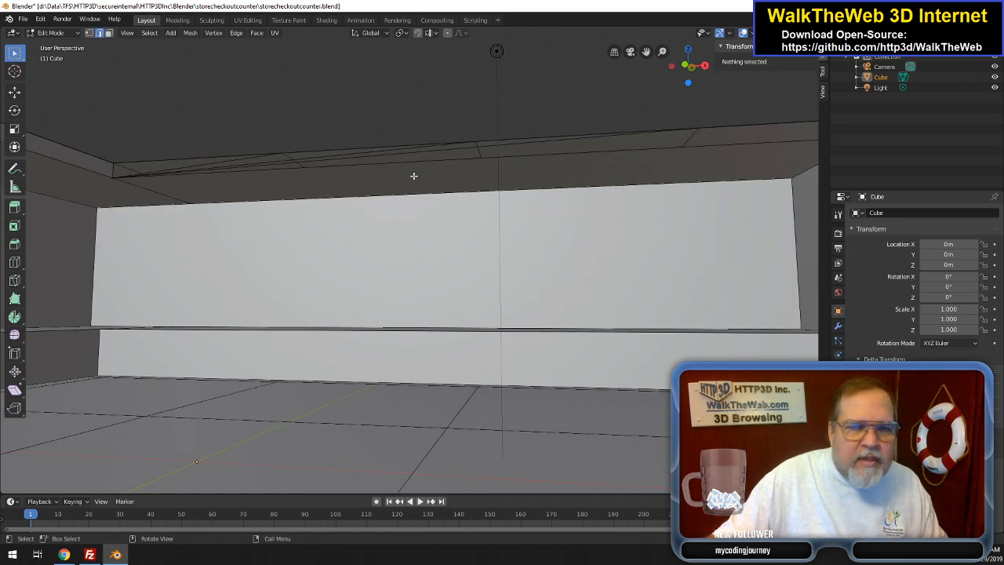
{"action": "left_click", "coordinate": [454, 151]}
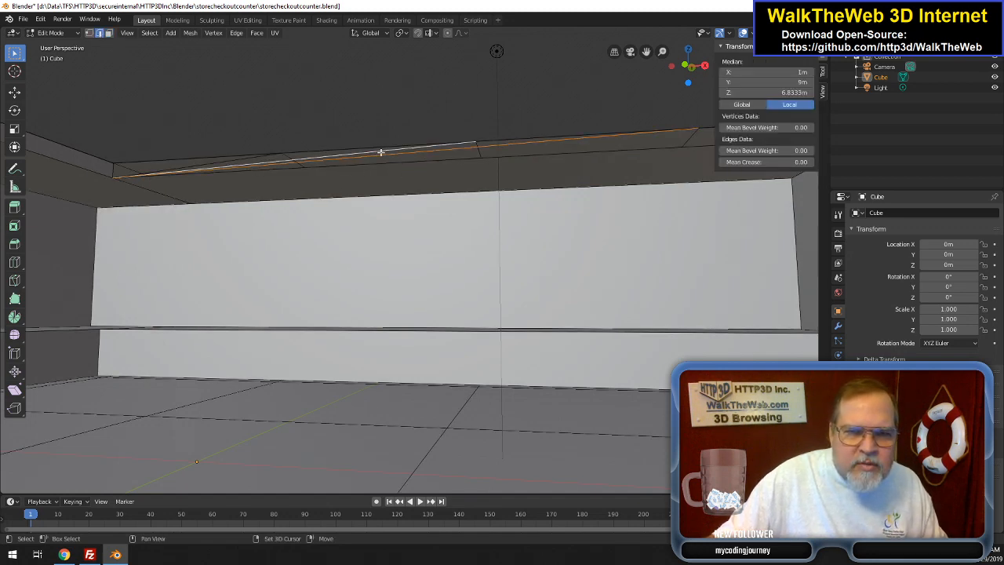
{"action": "left_click", "coordinate": [240, 160], "text": "shift"}
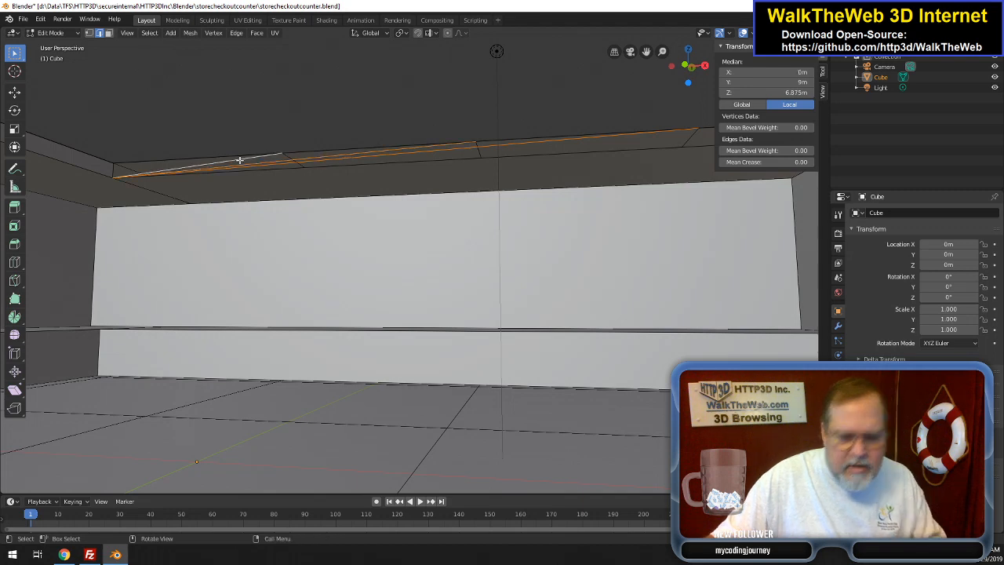
{"action": "key", "text": "x"}
{"action": "left_click", "coordinate": [238, 148]}
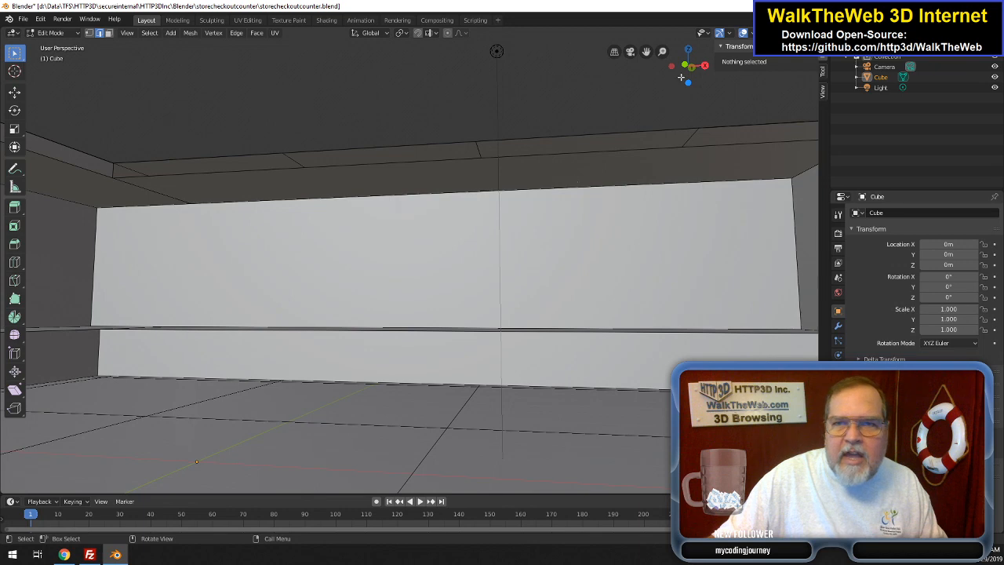
- Fill the positive-Y rim opening with a single face from its four corner vertices
{"action": "left_click_drag", "start_coordinate": [688, 72], "coordinate": [679, 74]}
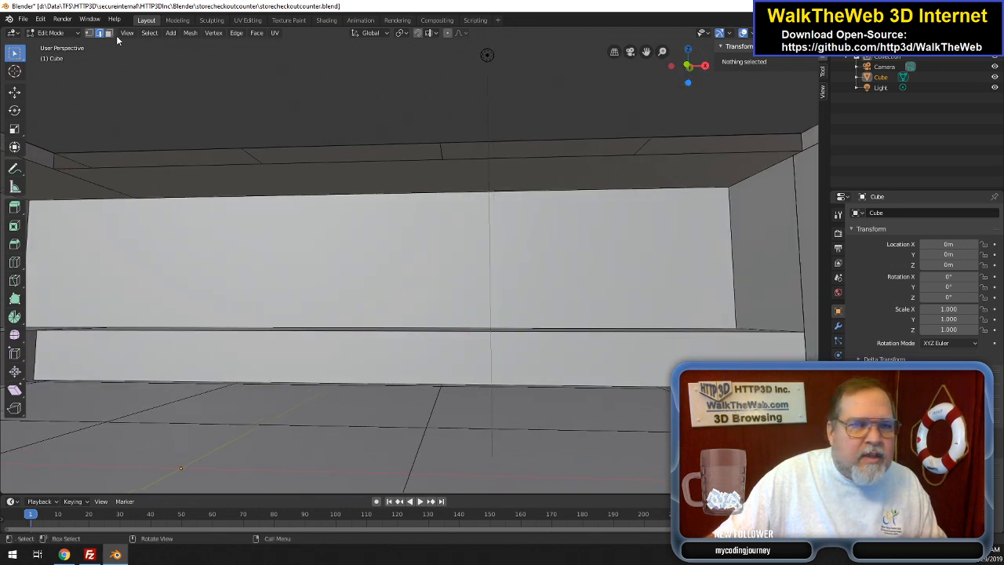
{"action": "left_click", "coordinate": [88, 32]}
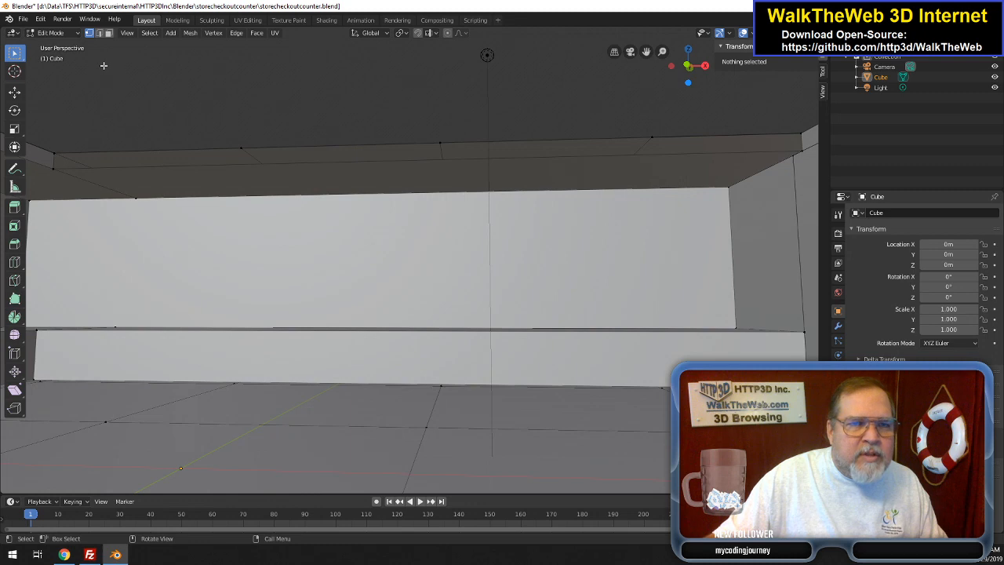
{"action": "left_click", "coordinate": [52, 168]}
{"action": "left_click", "coordinate": [53, 153], "text": "shift"}
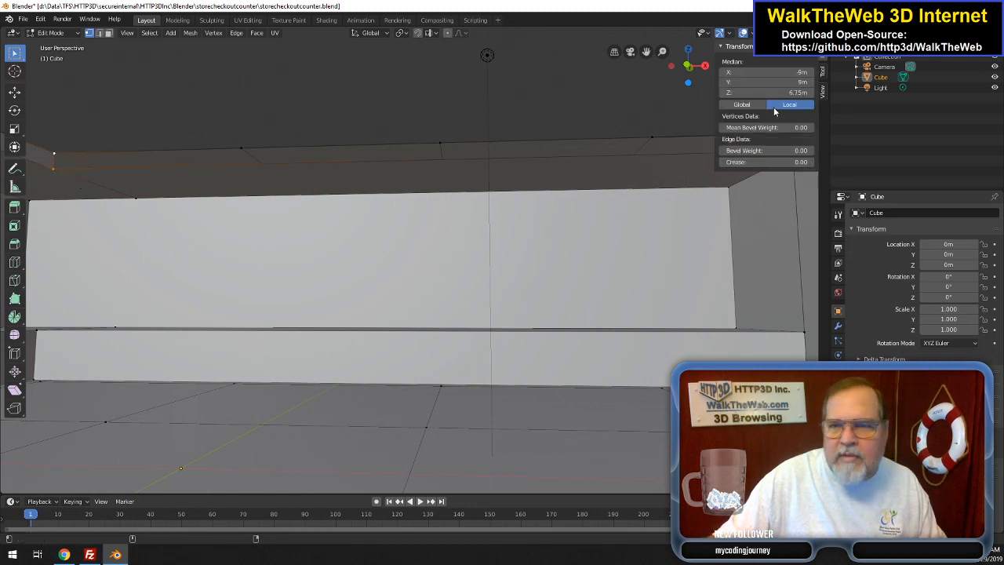
{"action": "left_click_drag", "start_coordinate": [694, 75], "coordinate": [692, 80]}
{"action": "left_click", "coordinate": [570, 188], "text": "shift"}
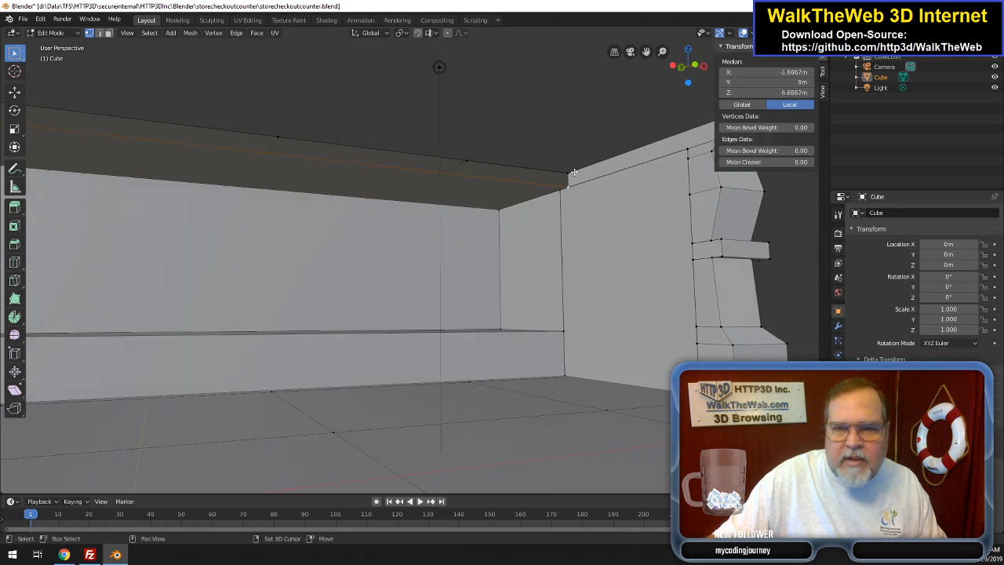
{"action": "left_click", "coordinate": [569, 174], "text": "shift"}
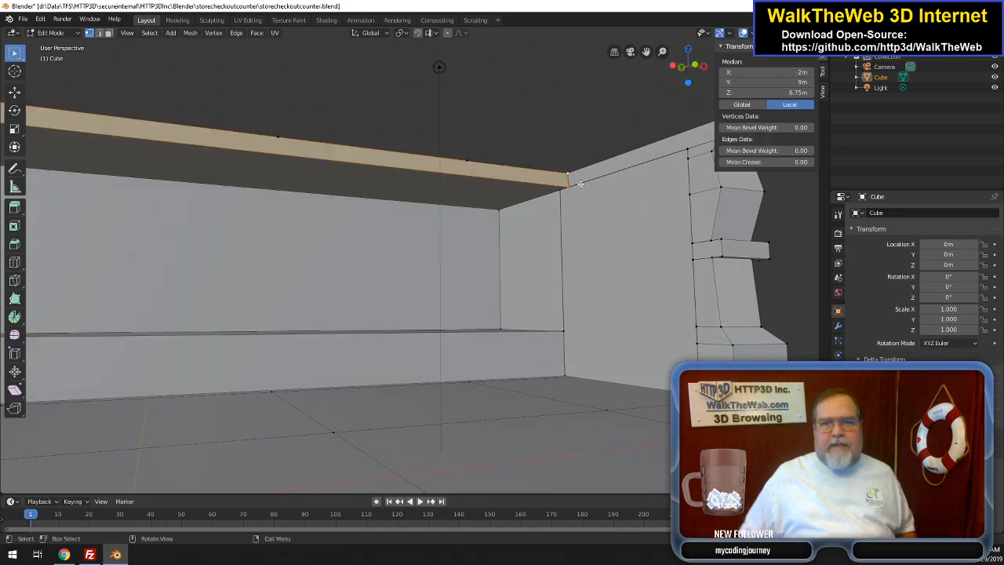
- Look over the whole counter from above and save the Blender file
{"action": "left_click_drag", "start_coordinate": [689, 68], "coordinate": [650, 95]}
{"action": "scroll", "coordinate": [651, 96], "scroll_direction": "down", "scroll_amount": 7}
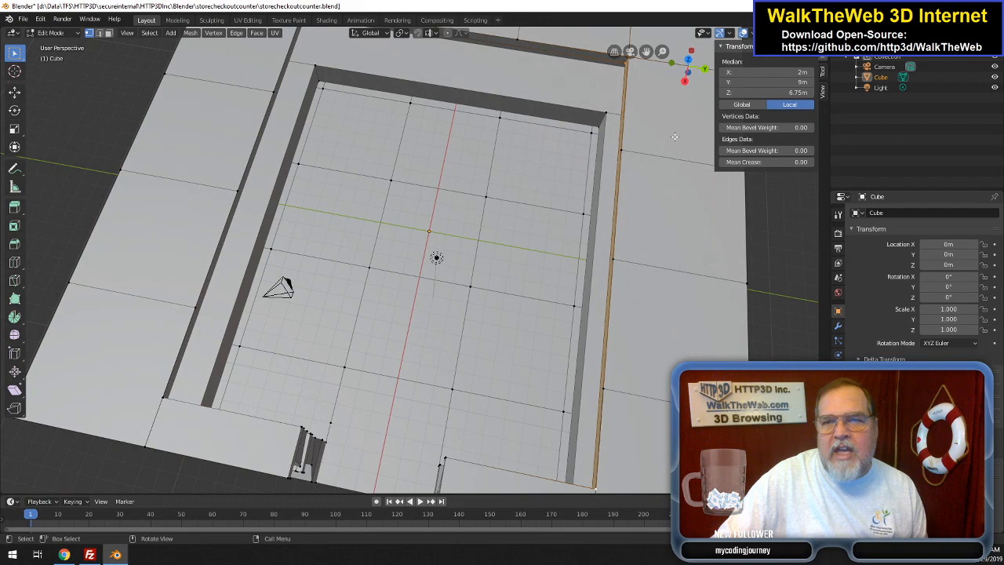
{"action": "left_click_drag", "start_coordinate": [694, 72], "coordinate": [728, 22]}
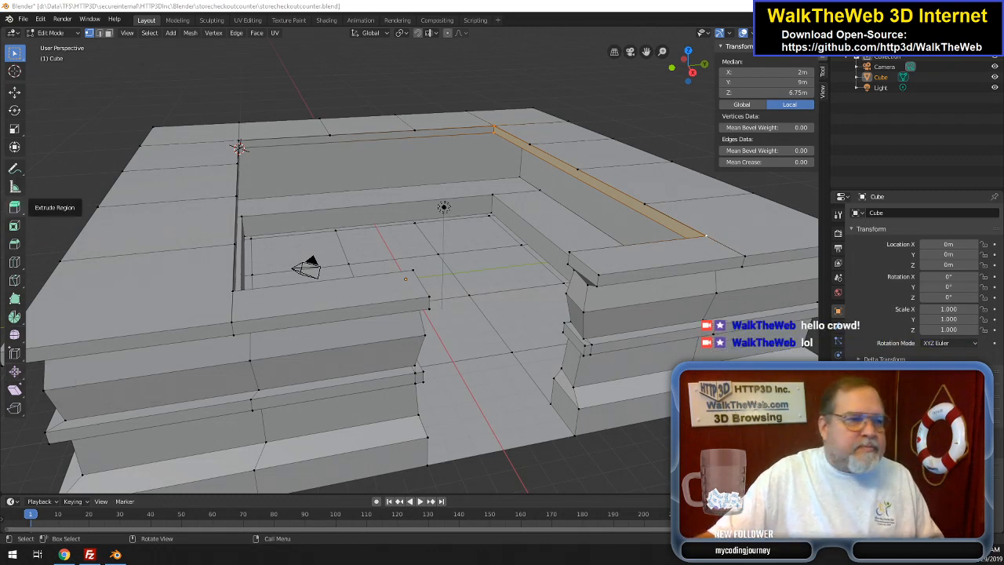
{"action": "left_click", "coordinate": [23, 19]}
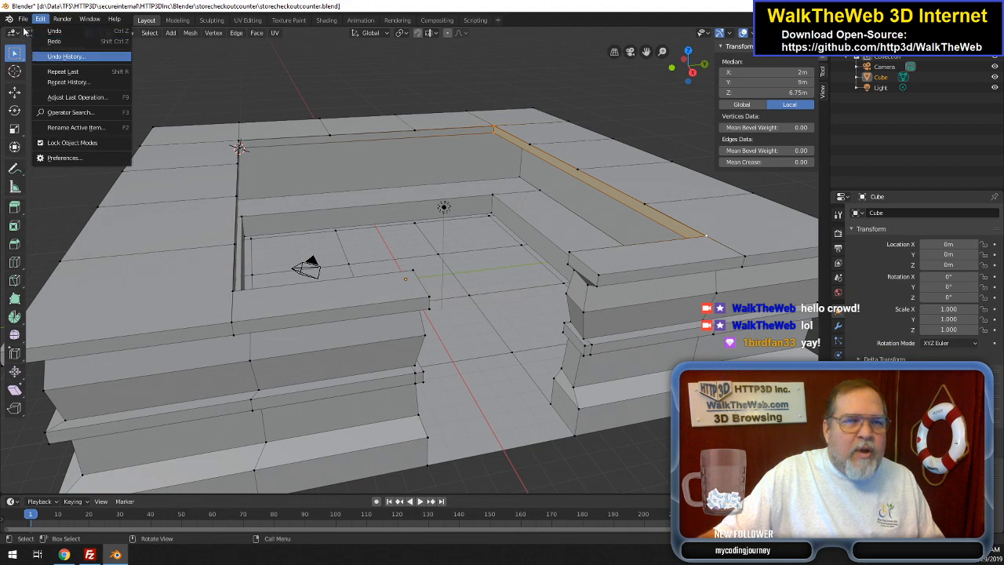
{"action": "left_click", "coordinate": [45, 88]}
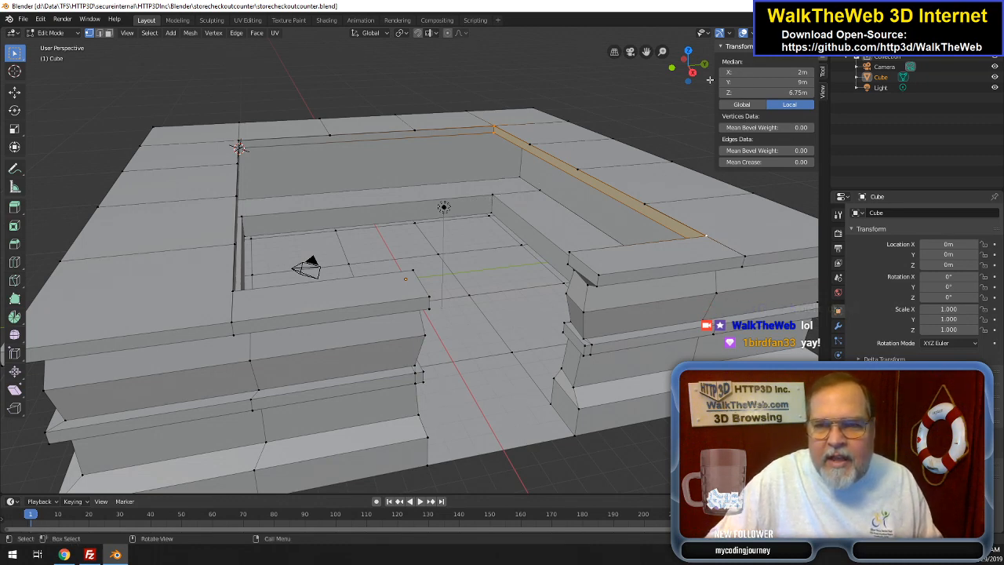
- Subdivide the two vertical end edges of the negative-X inner wall to split the wall into upper and lower halves
{"action": "mouse_move", "coordinate": [688, 67]}
{"action": "left_mouse_down"}
{"action": "mouse_move", "coordinate": [658, 56]}
{"action": "mouse_move", "coordinate": [692, 56]}
{"action": "mouse_move", "coordinate": [632, 66]}
{"action": "mouse_move", "coordinate": [690, 53]}
{"action": "mouse_move", "coordinate": [685, 69]}
{"action": "left_mouse_up"}
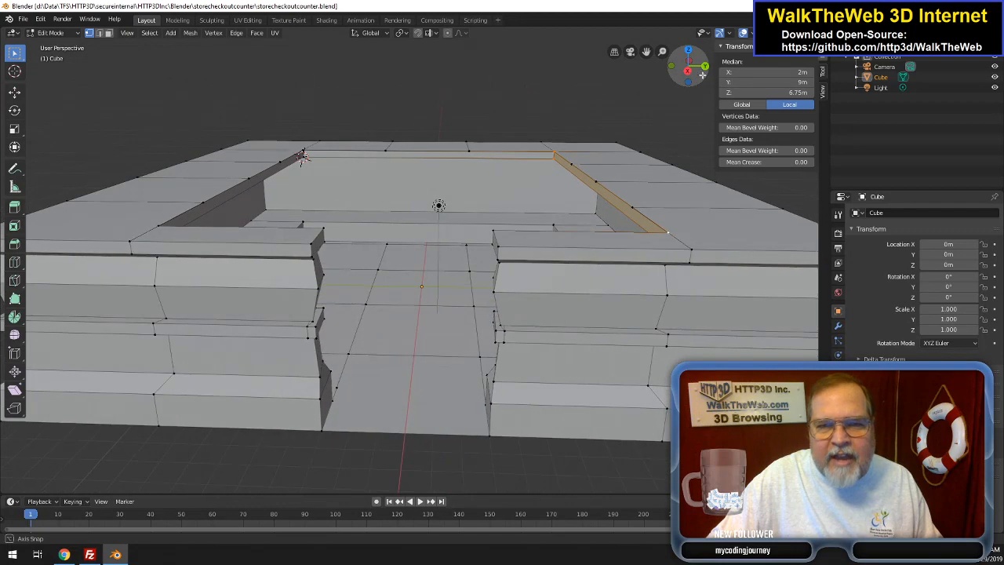
{"action": "scroll", "coordinate": [549, 174], "scroll_direction": "up", "scroll_amount": 6}
{"action": "scroll", "coordinate": [549, 175], "scroll_direction": "up", "scroll_amount": 1}
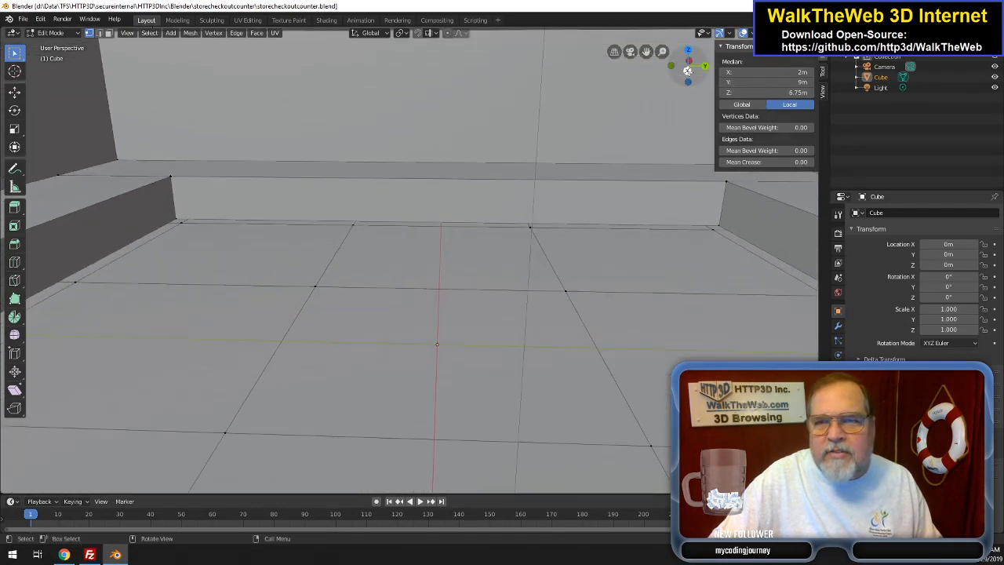
{"action": "left_click_drag", "start_coordinate": [647, 52], "coordinate": [698, 89]}
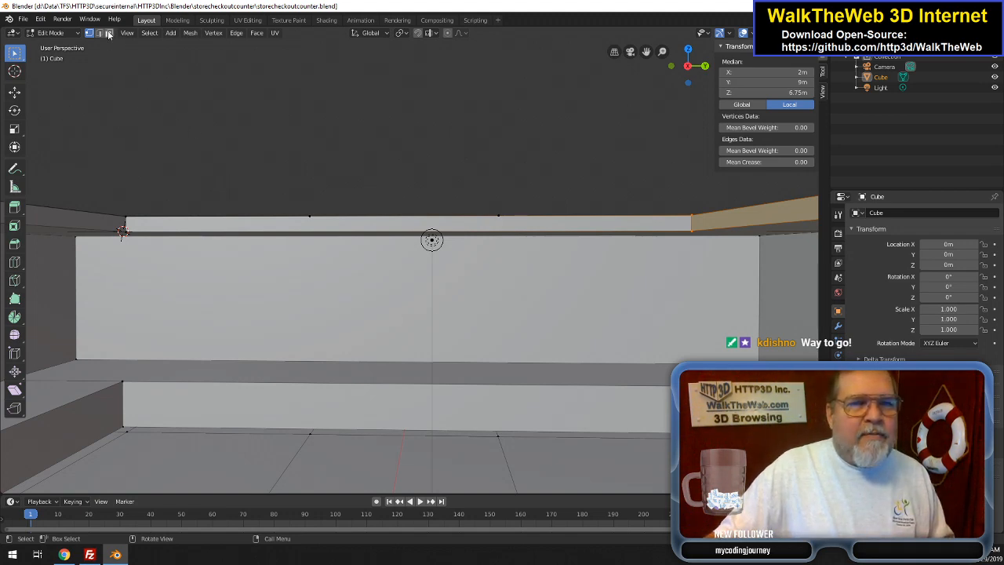
{"action": "left_click", "coordinate": [108, 33]}
{"action": "left_click", "coordinate": [426, 317]}
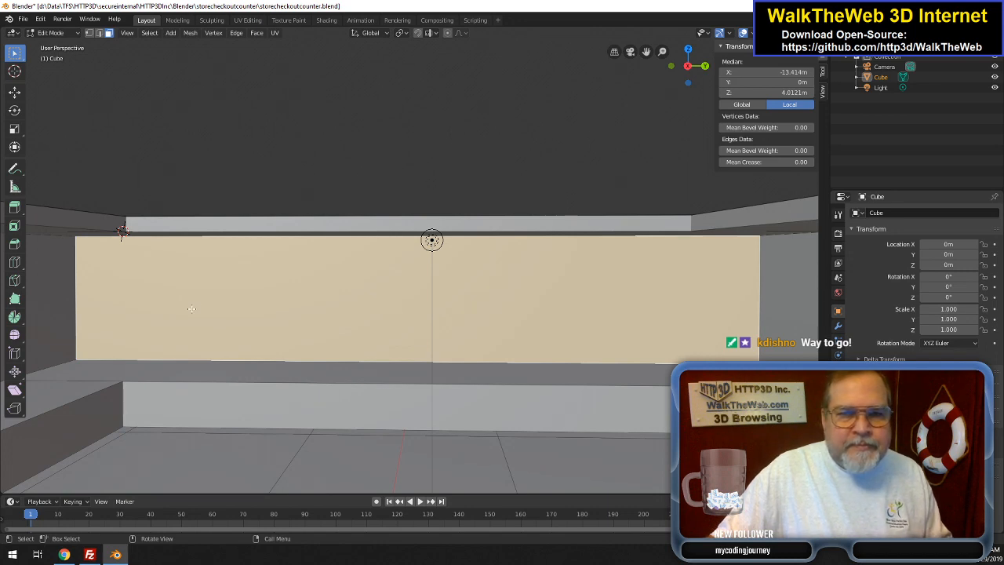
{"action": "left_click", "coordinate": [99, 33]}
{"action": "left_click", "coordinate": [79, 306]}
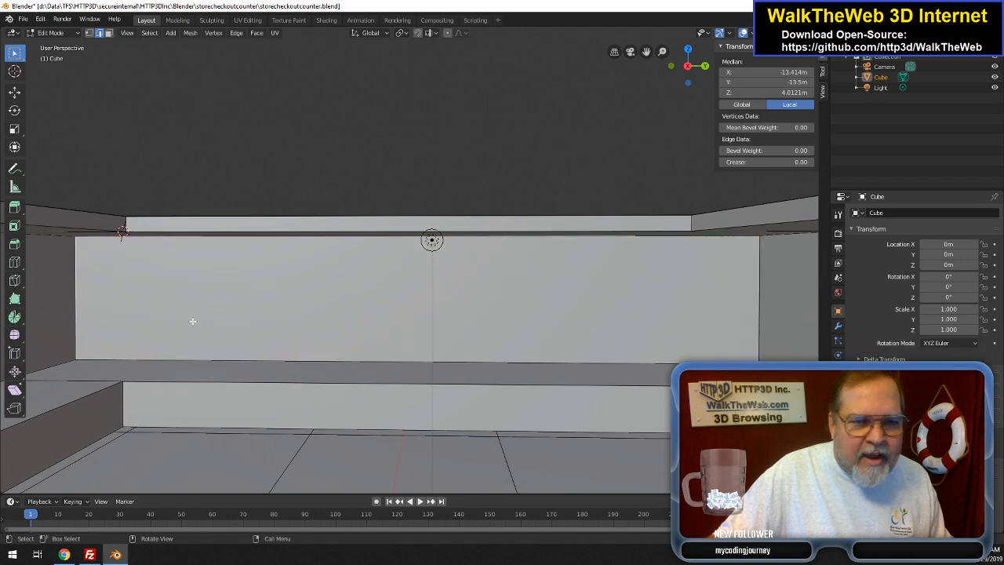
{"action": "left_click", "coordinate": [755, 307], "text": "alt"}
{"action": "right_click", "coordinate": [710, 307]}
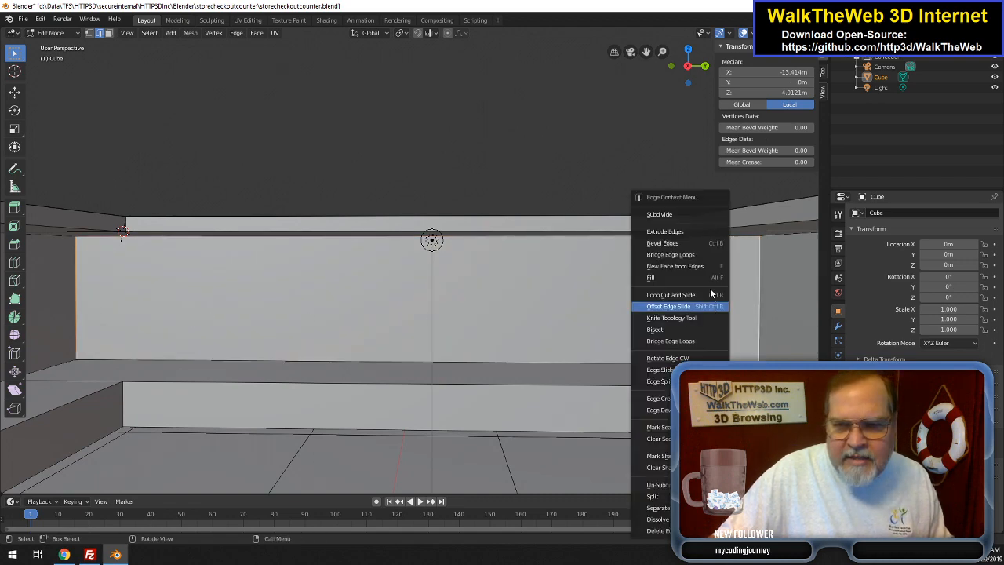
{"action": "left_click", "coordinate": [695, 215]}
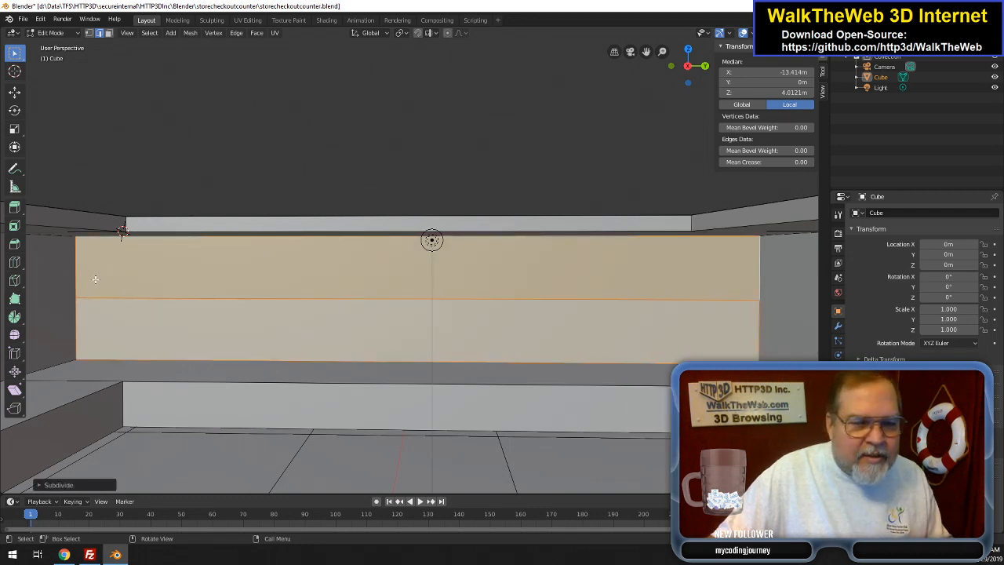
- Subdivide the two vertical end edges of the lower half of the negative-X inner wall to split it horizontally
{"action": "left_click", "coordinate": [92, 314]}
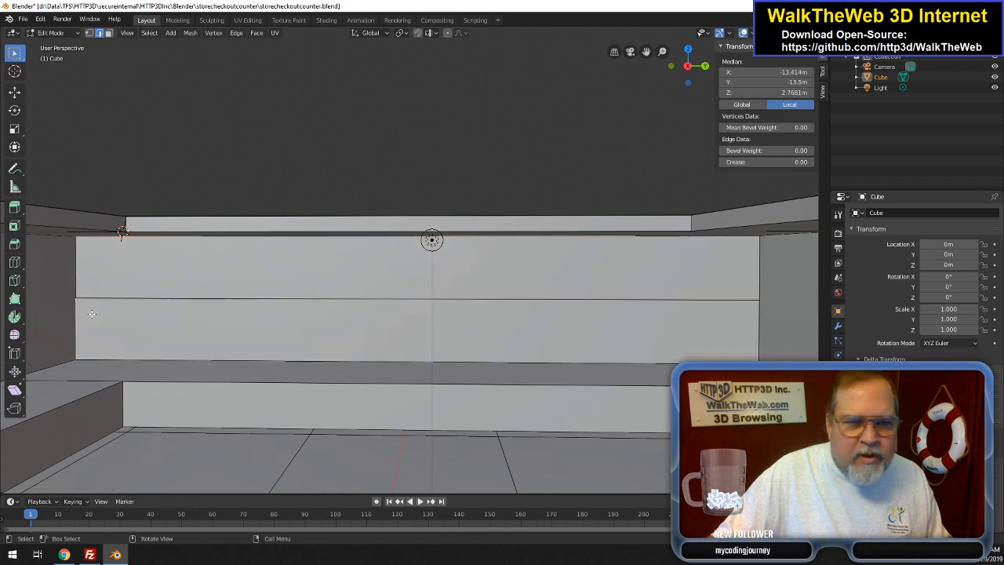
{"action": "left_click", "coordinate": [755, 327], "text": "alt"}
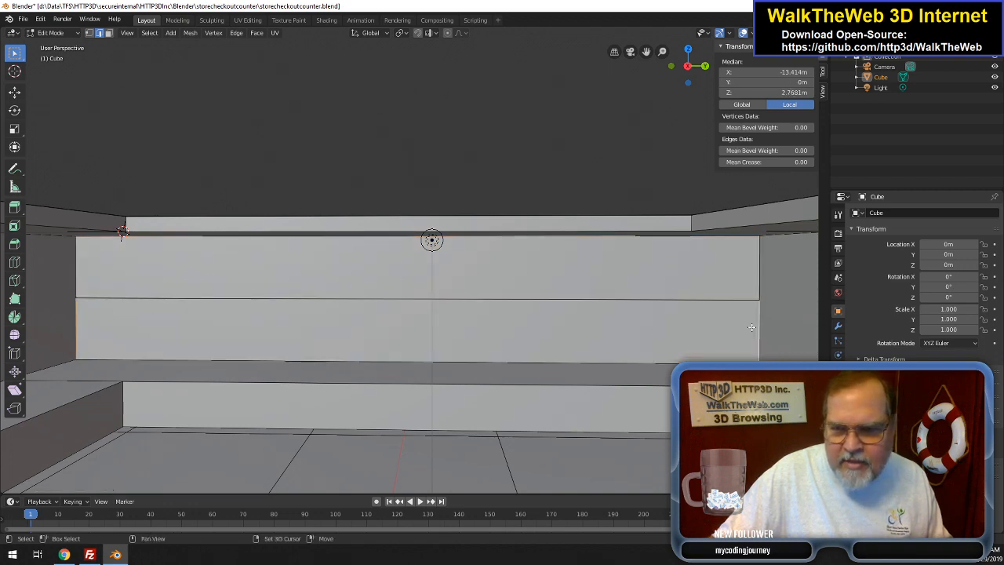
{"action": "right_click", "coordinate": [713, 317]}
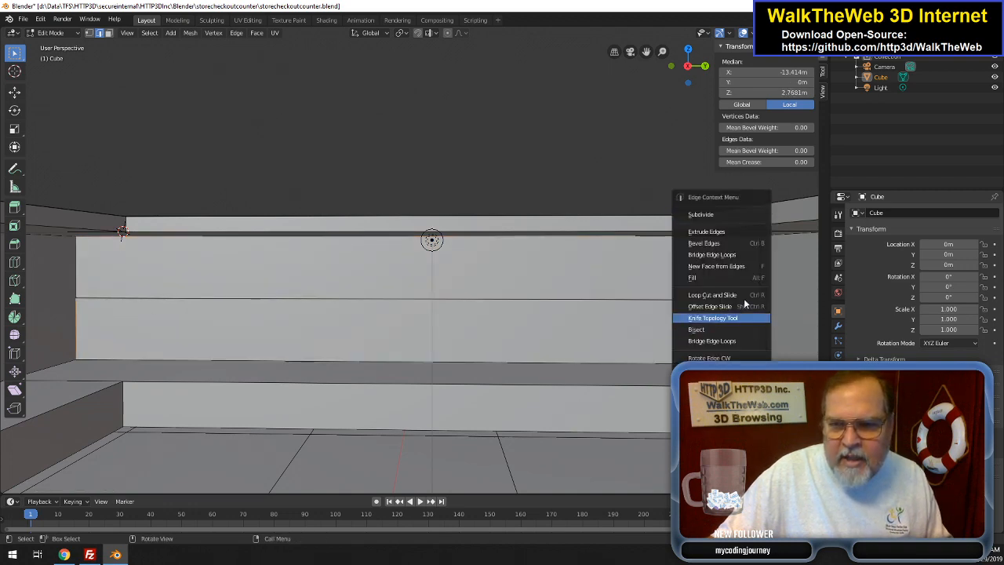
{"action": "left_click", "coordinate": [729, 214]}
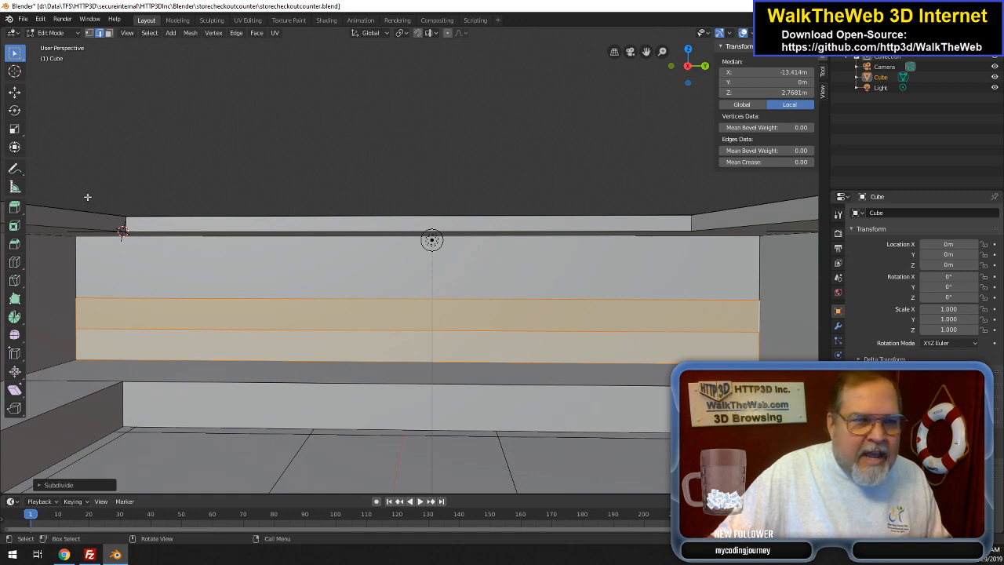
- Select the two end vertices of the lower dividing edge on the negative-X inner wall and move them 1 m up along Z
{"action": "left_click", "coordinate": [90, 32]}
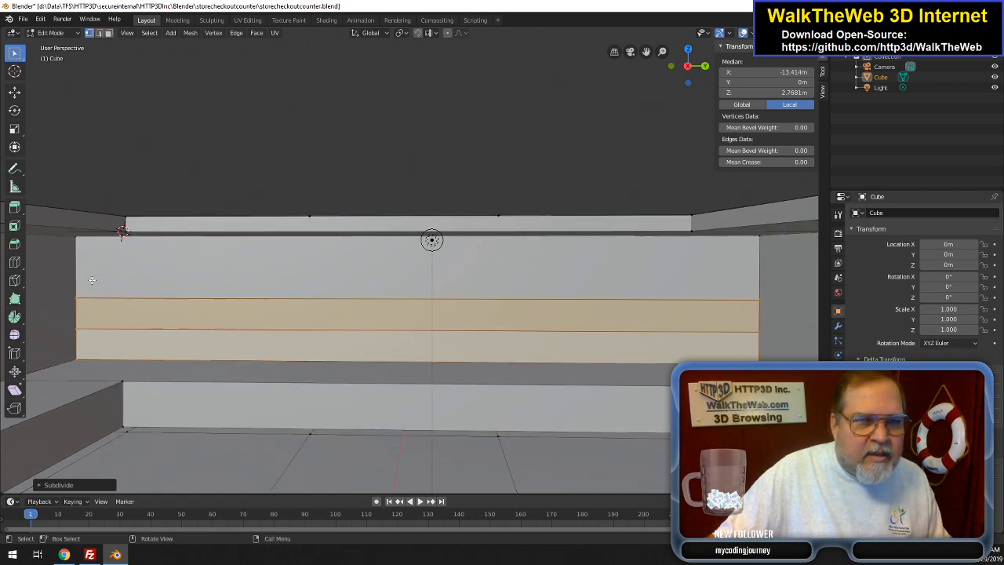
{"action": "left_click", "coordinate": [75, 331]}
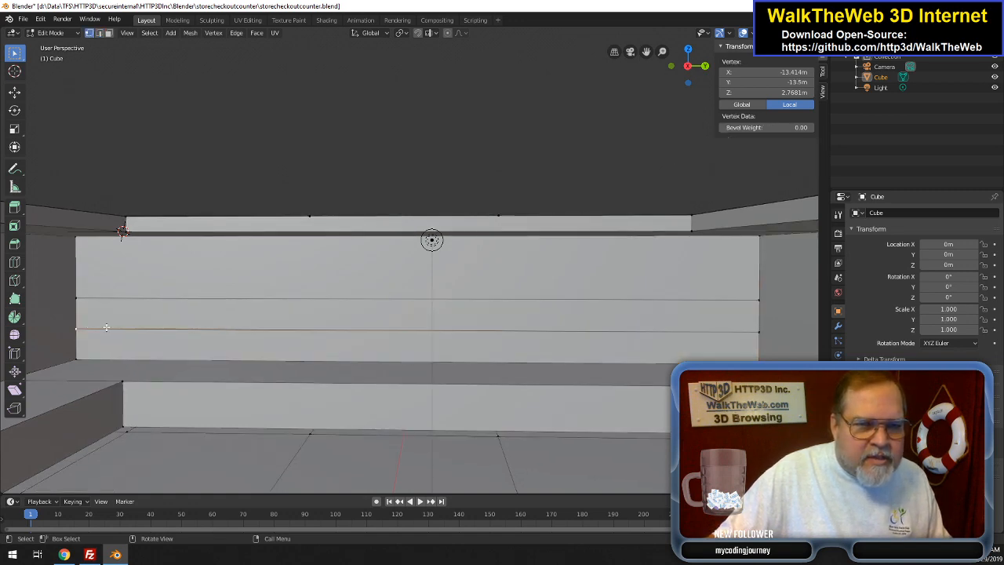
{"action": "left_click", "coordinate": [740, 339], "text": "shift"}
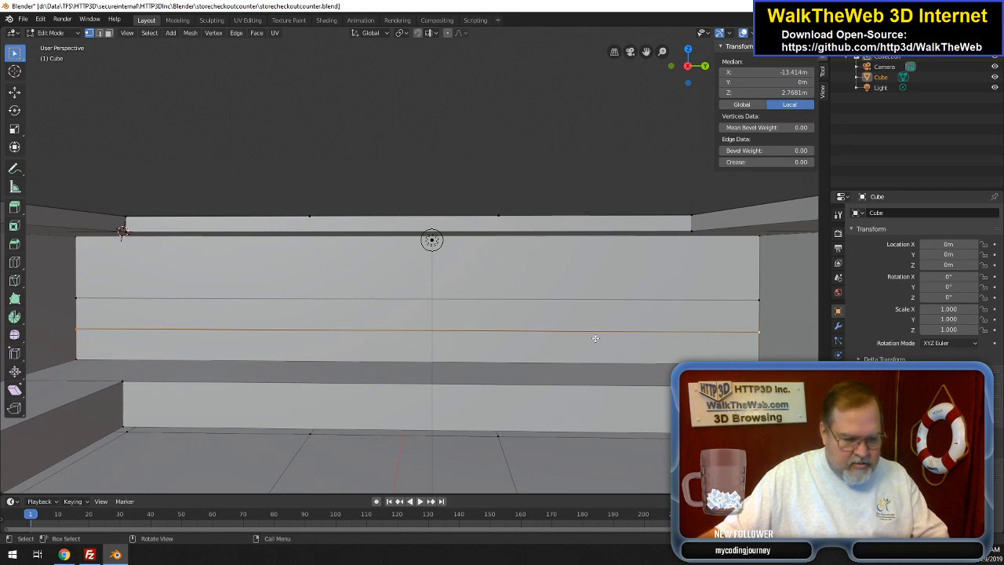
{"action": "key", "text": "g"}
{"action": "key", "text": "z"}
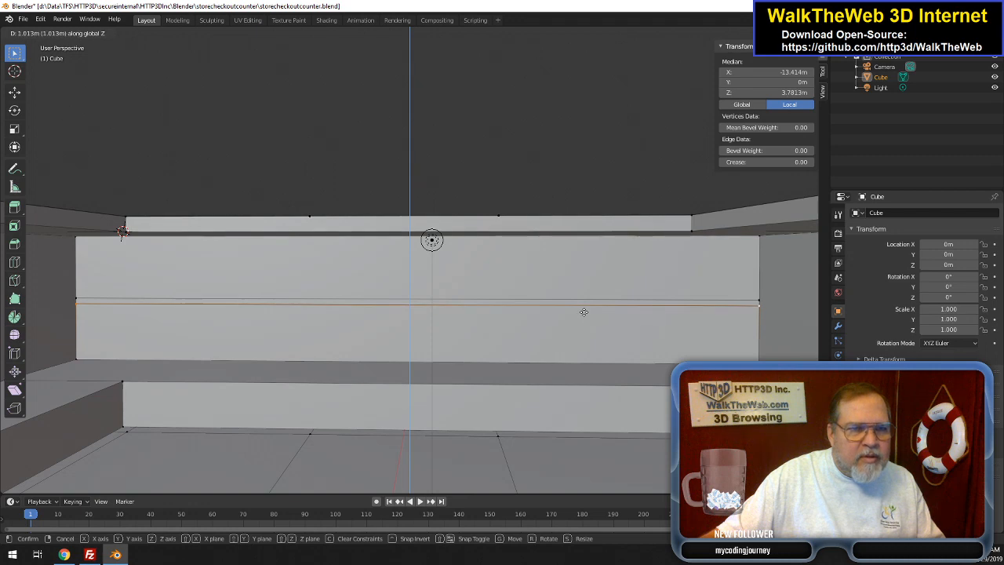
{"action": "type", "text": "1"}
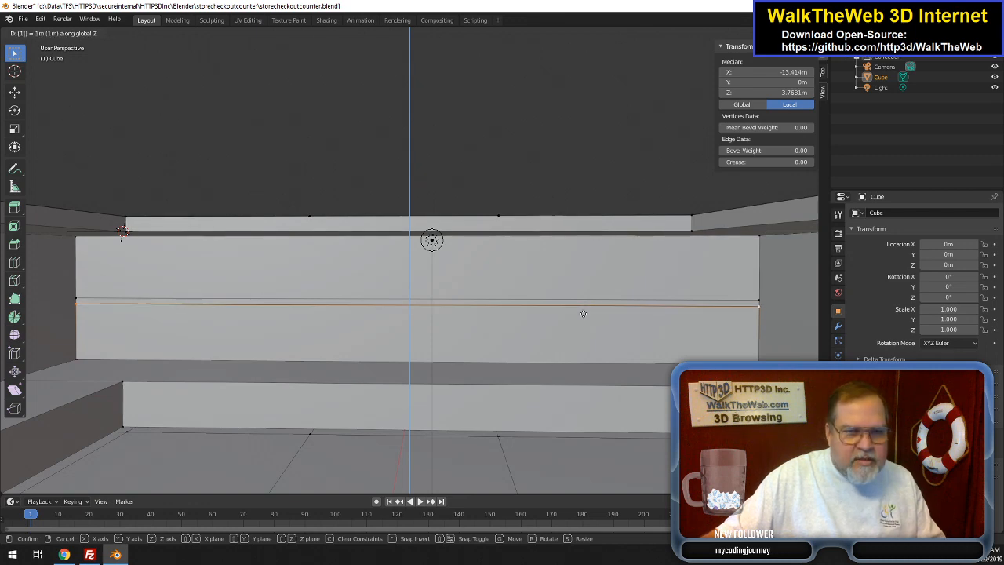
{"action": "key", "text": "Return"}
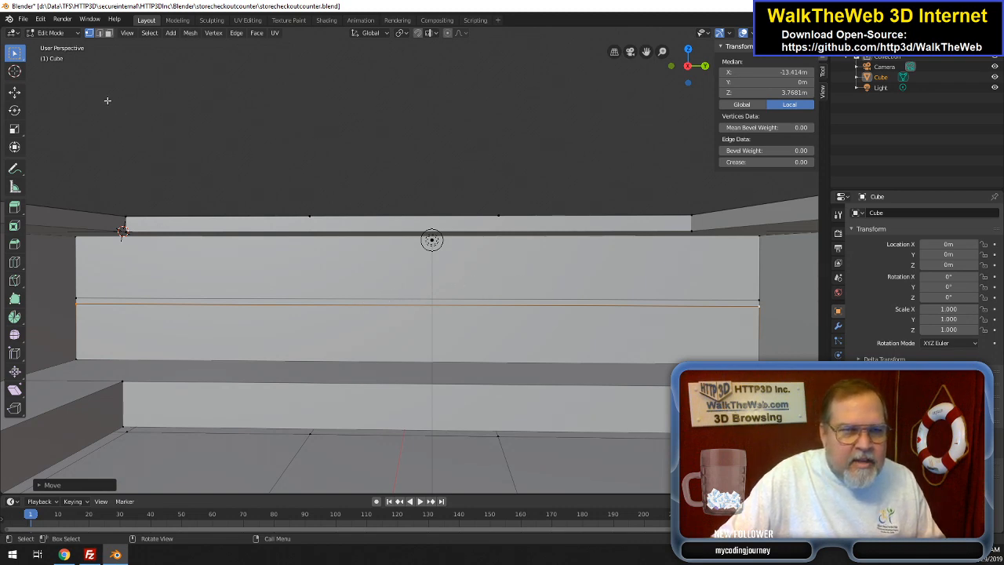
- Select the narrow strip face between the two horizontal dividing edges on the negative-X inner wall
{"action": "left_click", "coordinate": [109, 34]}
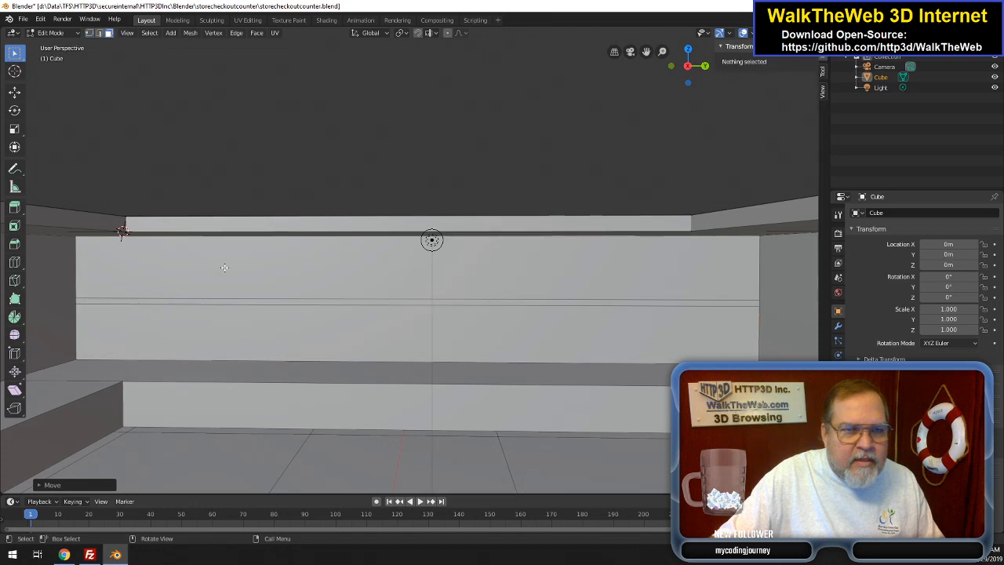
{"action": "left_click", "coordinate": [379, 303]}
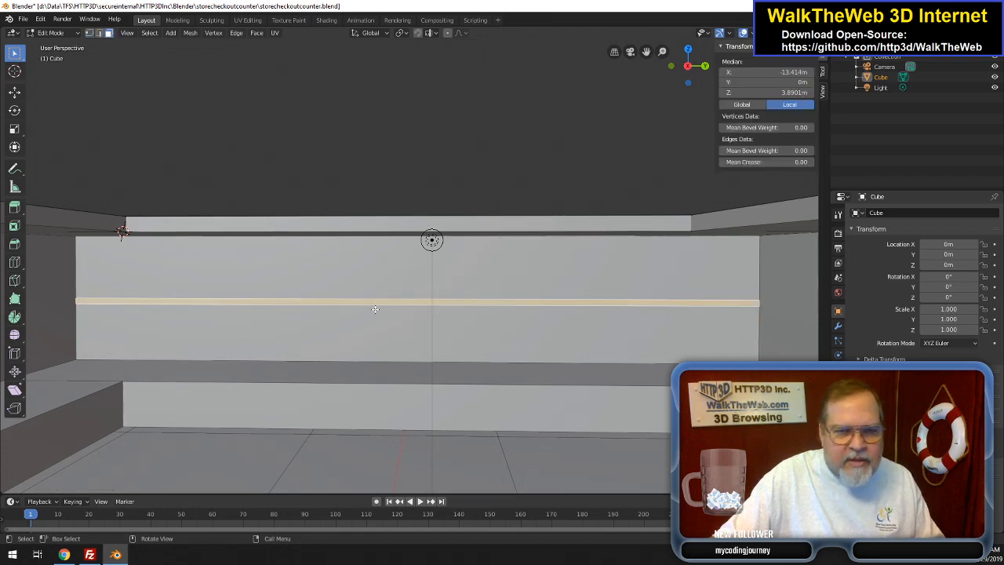
{"action": "key", "text": "e"}
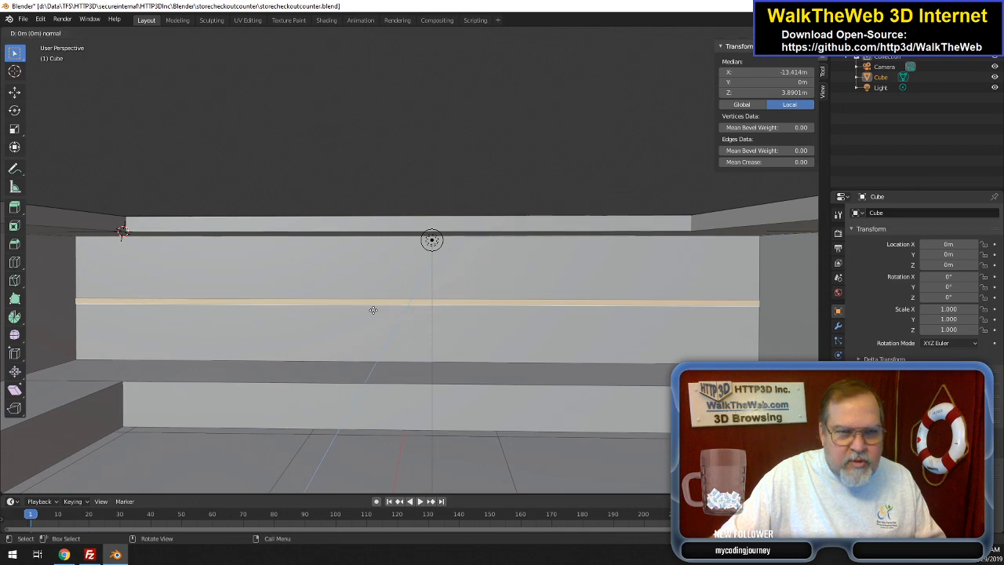
{"action": "right_click", "coordinate": [374, 310]}
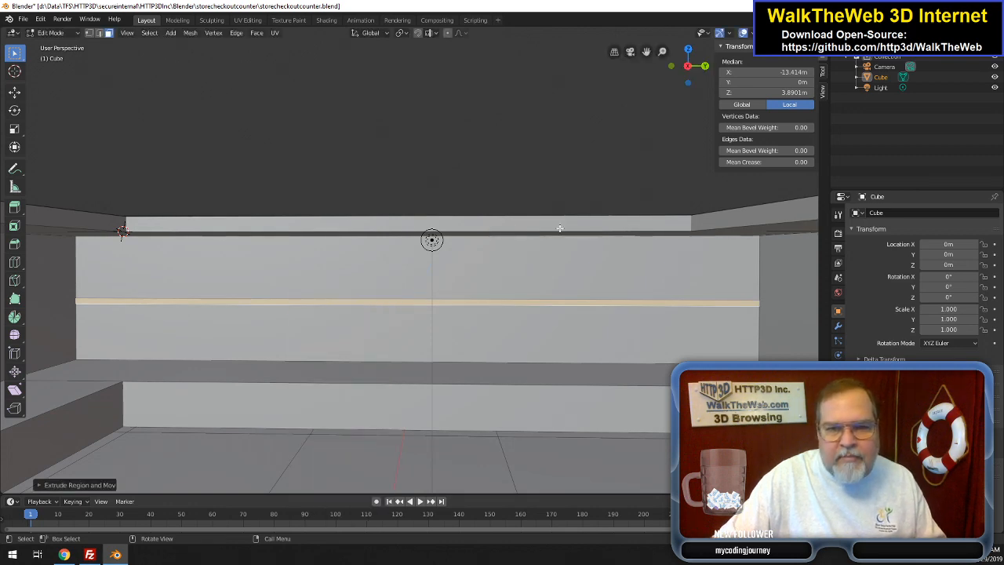
{"action": "key", "text": "ctrl+z"}
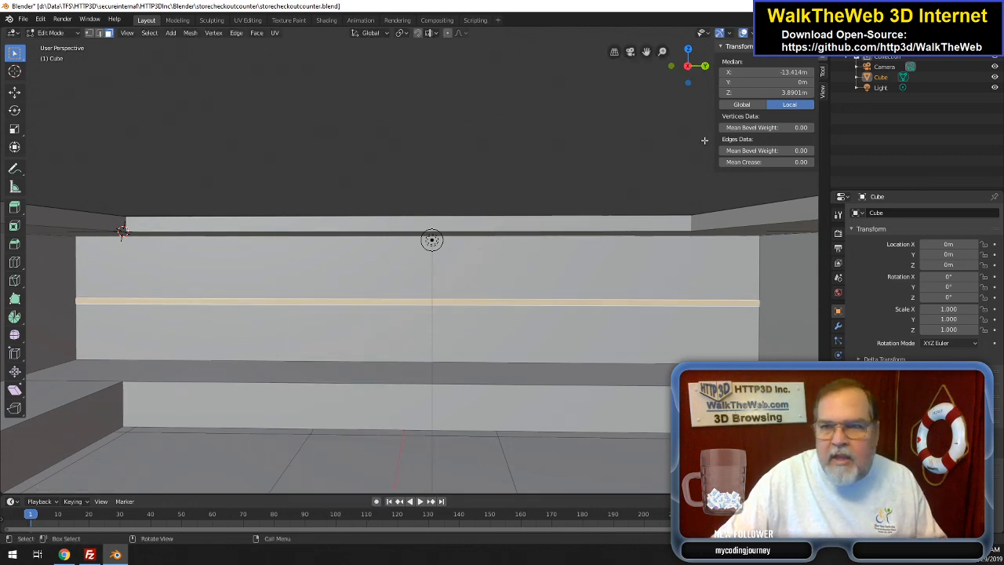
- Show the selected wall strip from an oblique angle in wireframe shading
{"action": "left_click_drag", "start_coordinate": [695, 71], "coordinate": [324, 108]}
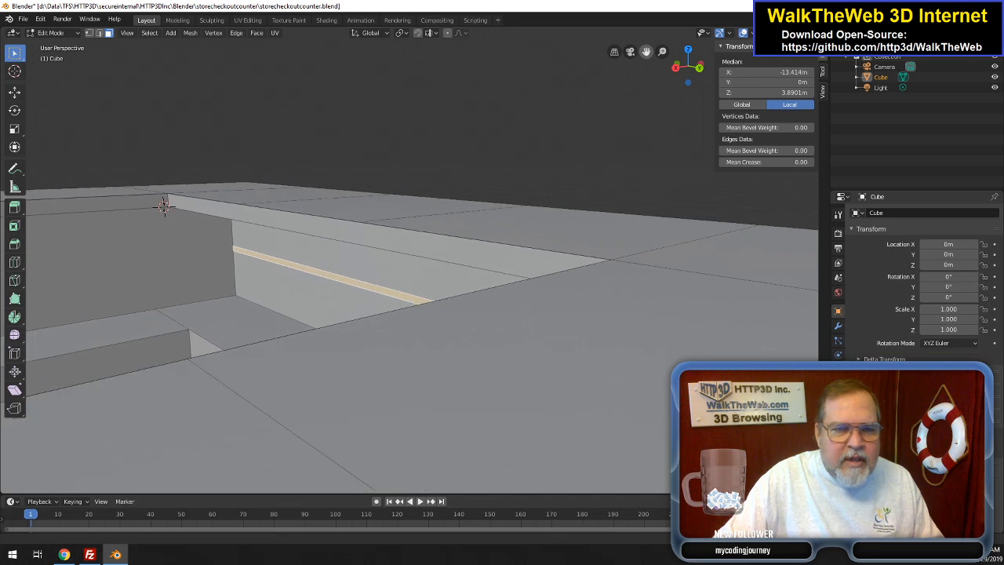
{"action": "mouse_move", "coordinate": [698, 81]}
{"action": "left_mouse_down"}
{"action": "mouse_move", "coordinate": [666, 105]}
{"action": "mouse_move", "coordinate": [662, 81]}
{"action": "mouse_move", "coordinate": [676, 92]}
{"action": "mouse_move", "coordinate": [695, 80]}
{"action": "left_mouse_up"}
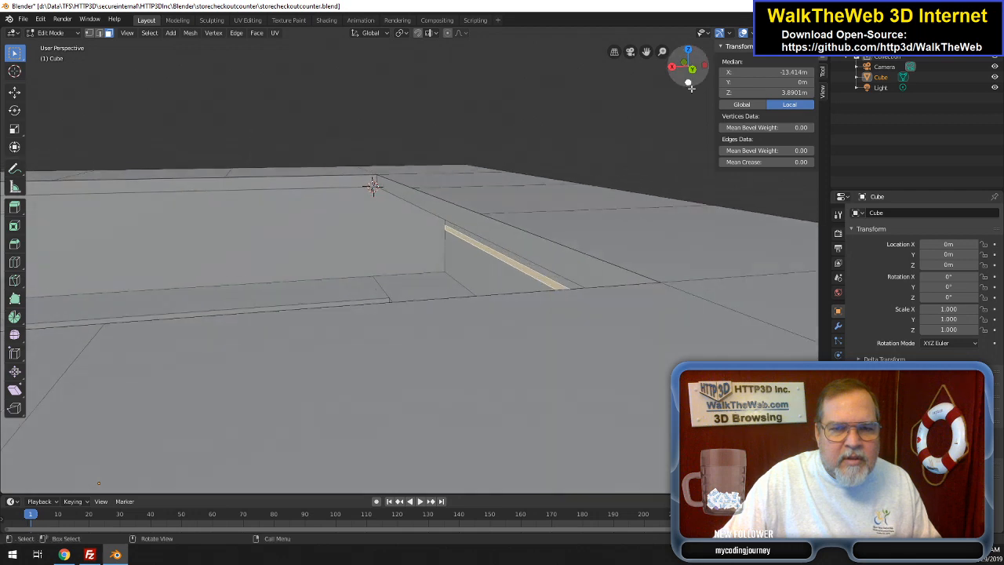
{"action": "key", "text": "z"}
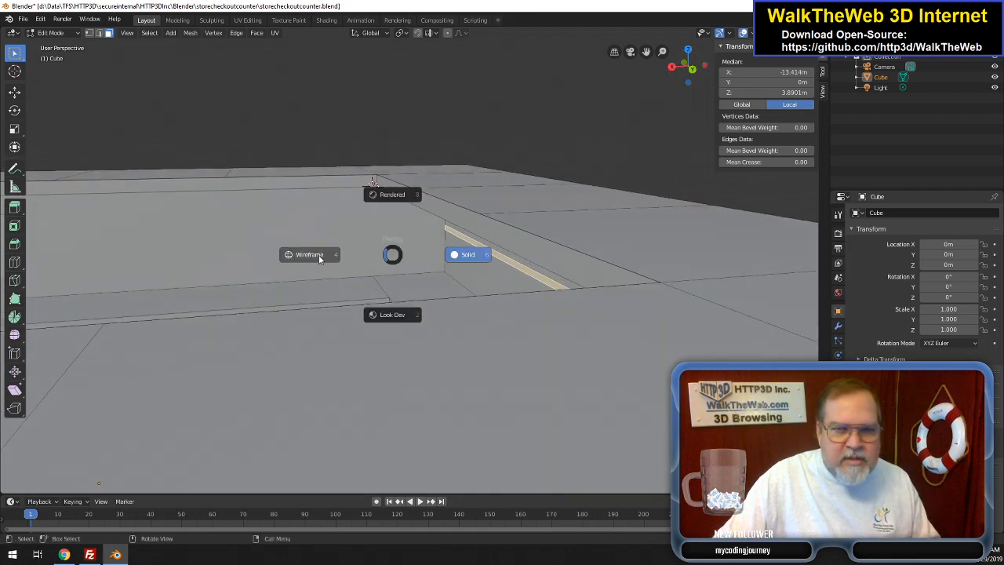
{"action": "left_click", "coordinate": [321, 254]}
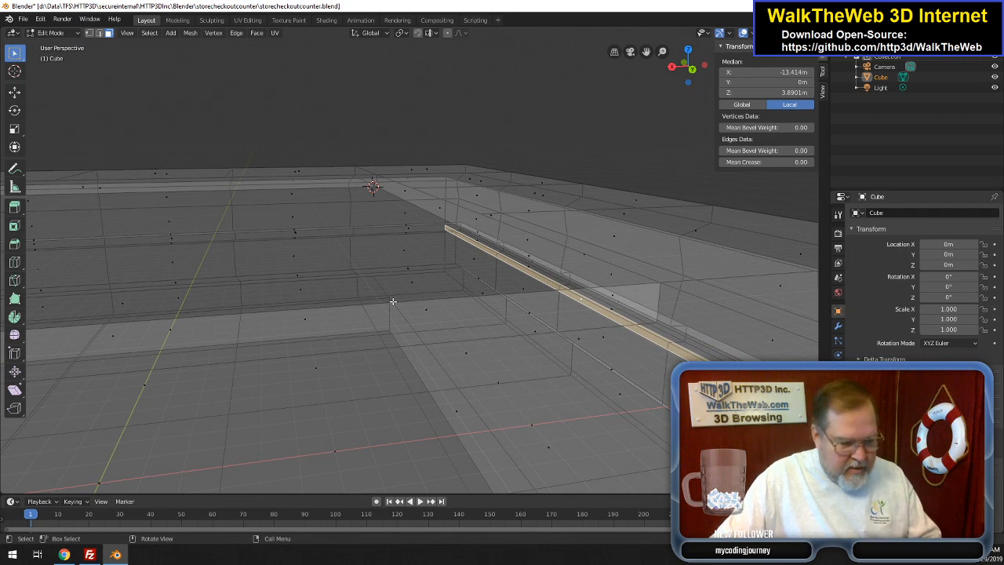
{"action": "key", "text": "g"}
{"action": "key", "text": "z"}
{"action": "key", "text": "z"}
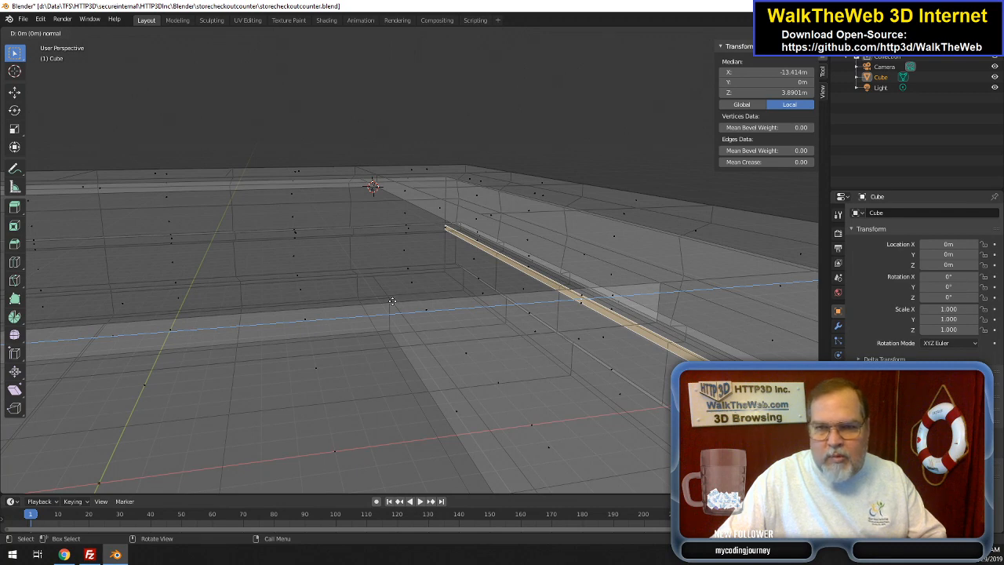
{"action": "key", "text": "y"}
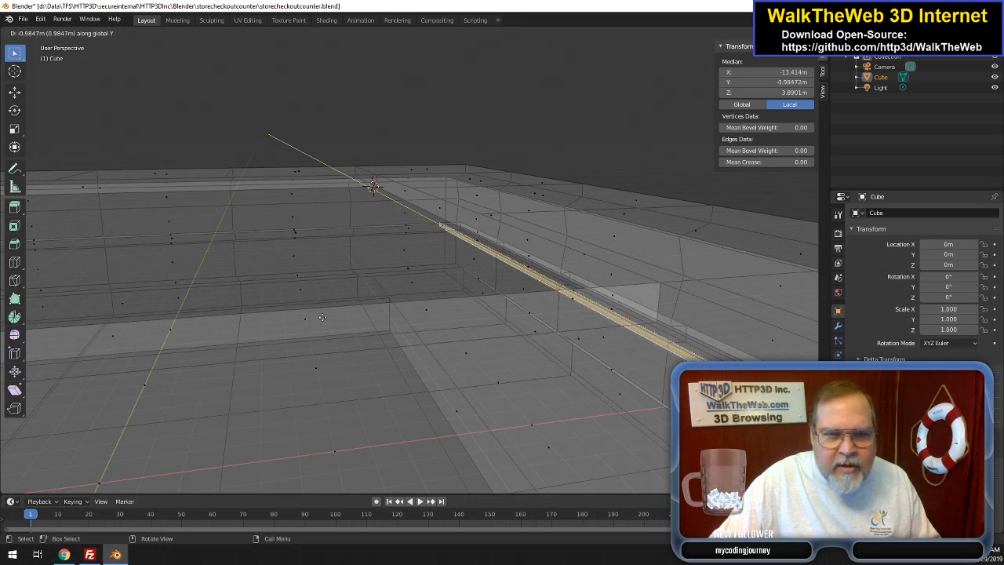
{"action": "key", "text": "Escape"}
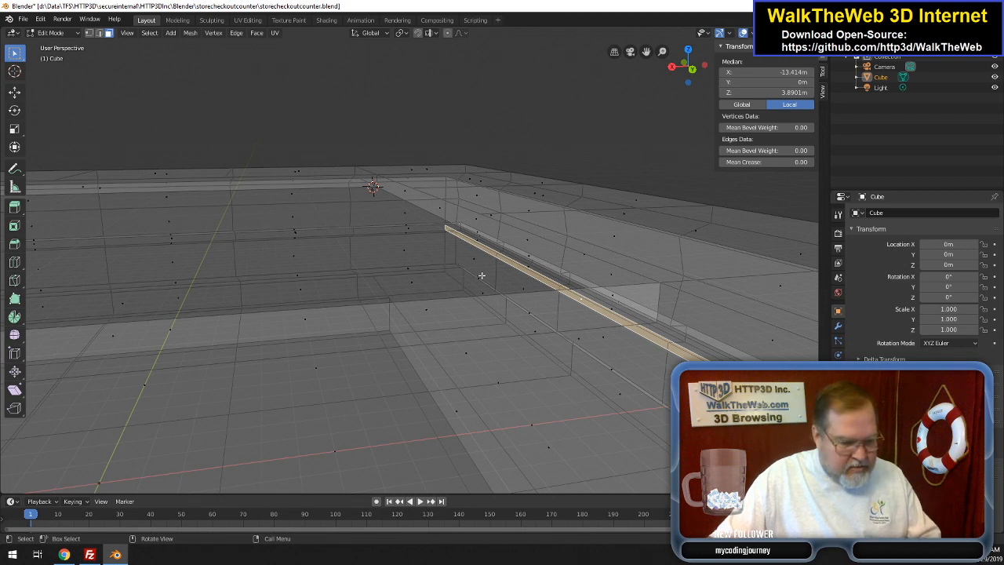
- Extrude the narrow strip face 2.95 m along X from the negative-X inner wall to form a shelf
{"action": "key", "text": "e"}
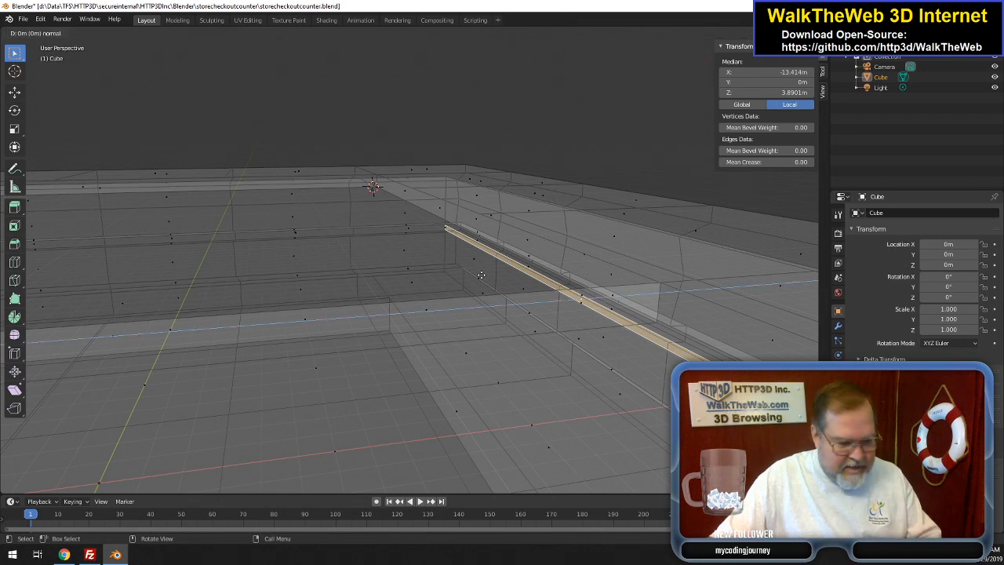
{"action": "key", "text": "x"}
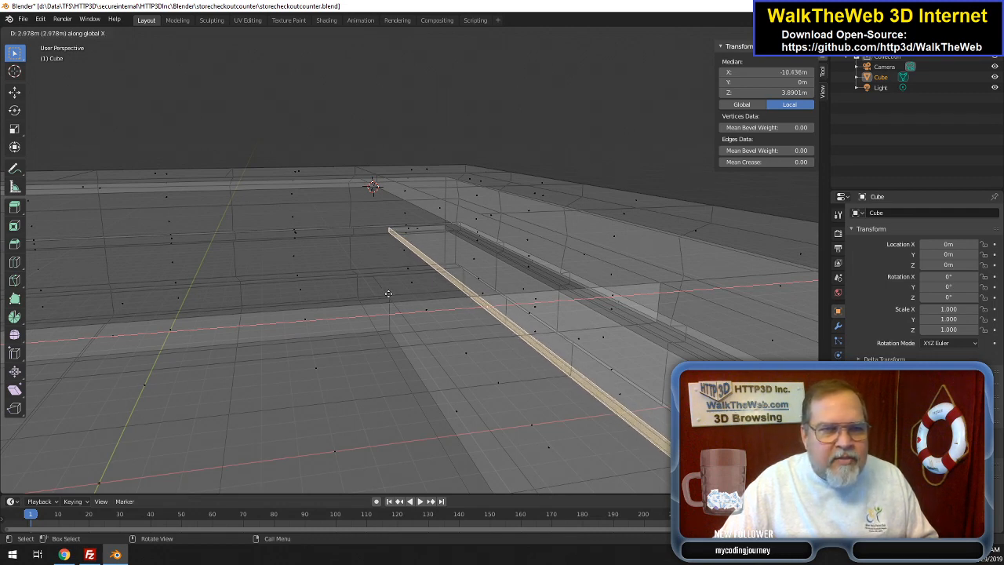
{"action": "type", "text": "2.9"}
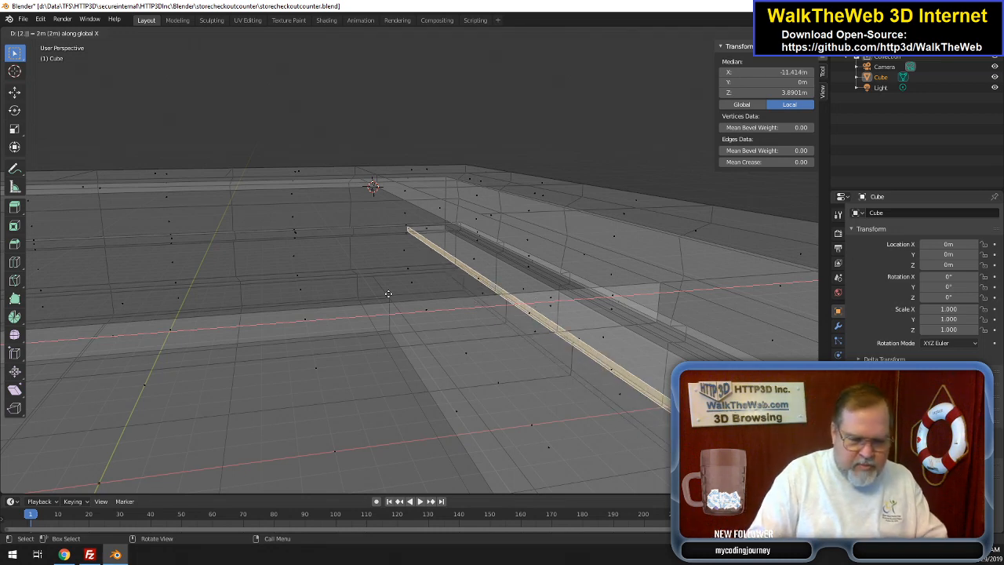
{"action": "type", "text": "5"}
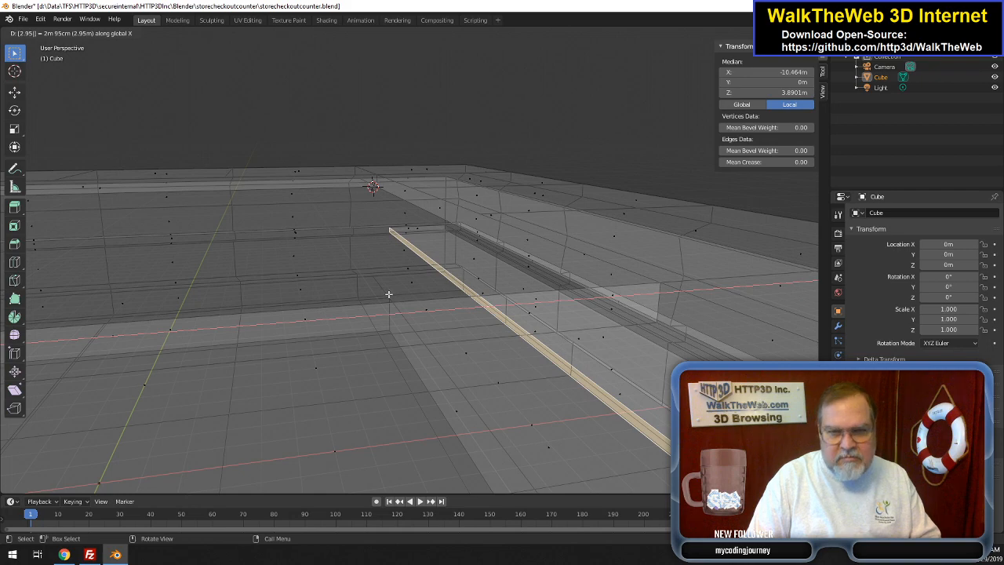
{"action": "key", "text": "Return"}
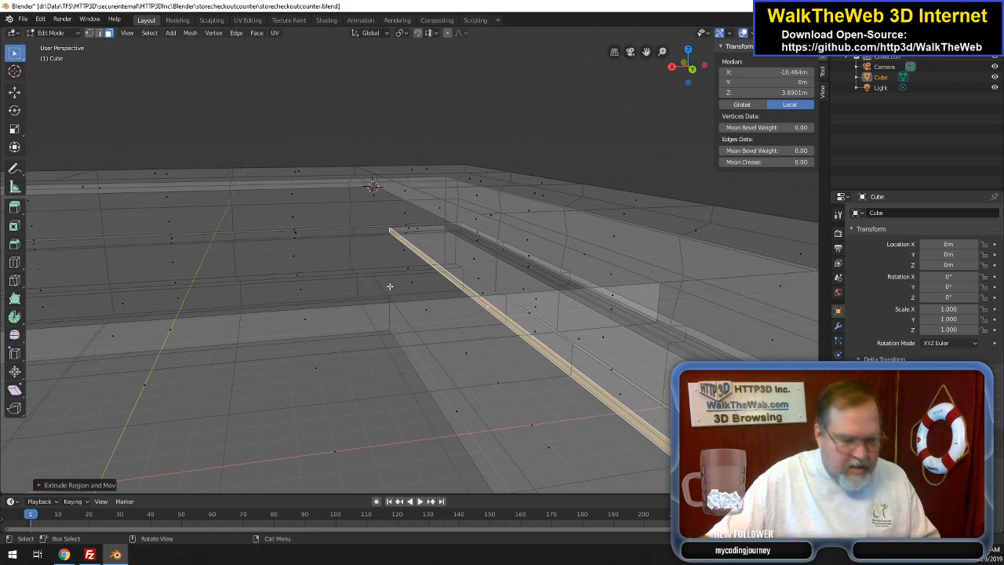
{"action": "left_click_drag", "start_coordinate": [701, 82], "coordinate": [661, 108]}
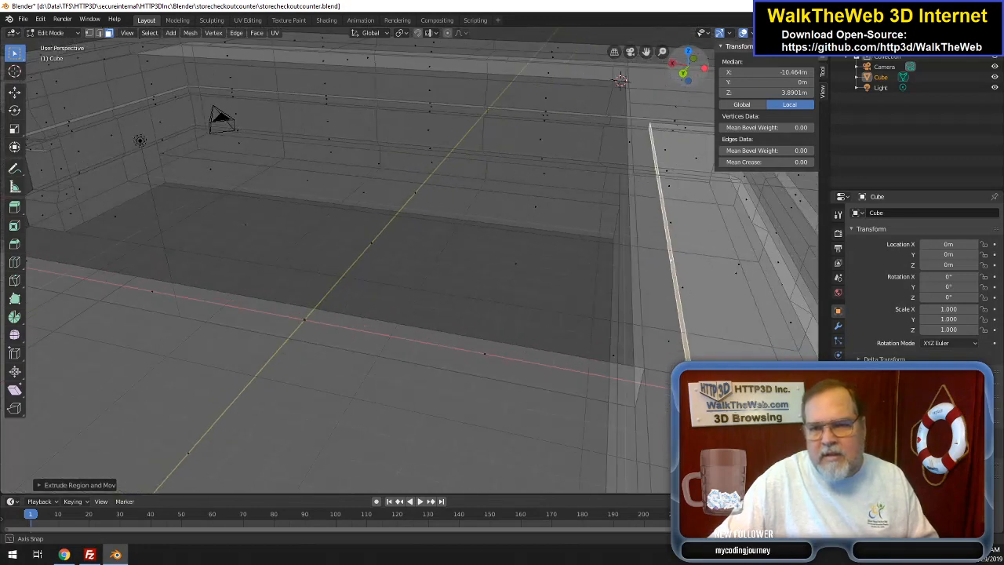
{"action": "left_click_drag", "start_coordinate": [621, 81], "coordinate": [654, 69]}
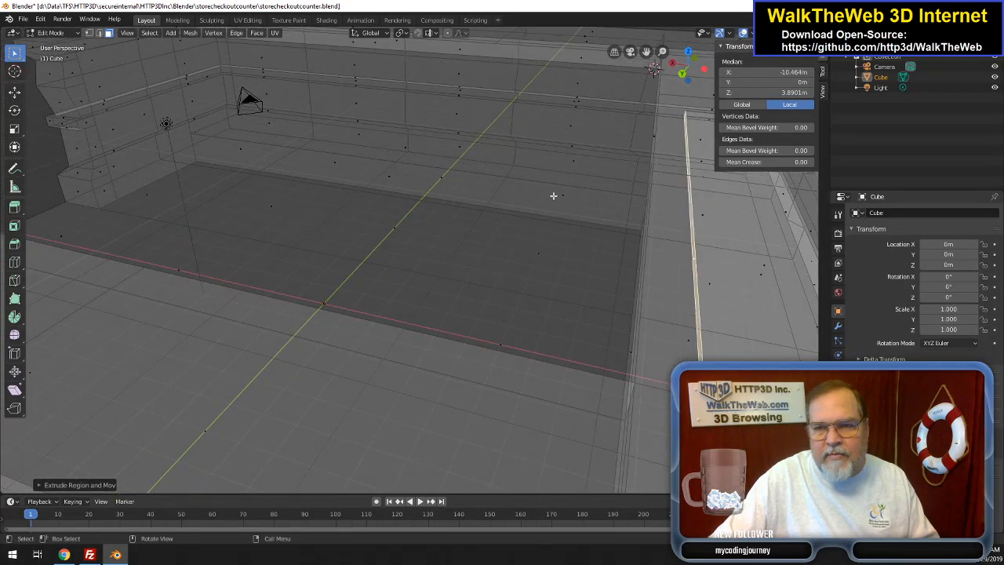
{"action": "key", "text": "g"}
{"action": "key", "text": "y"}
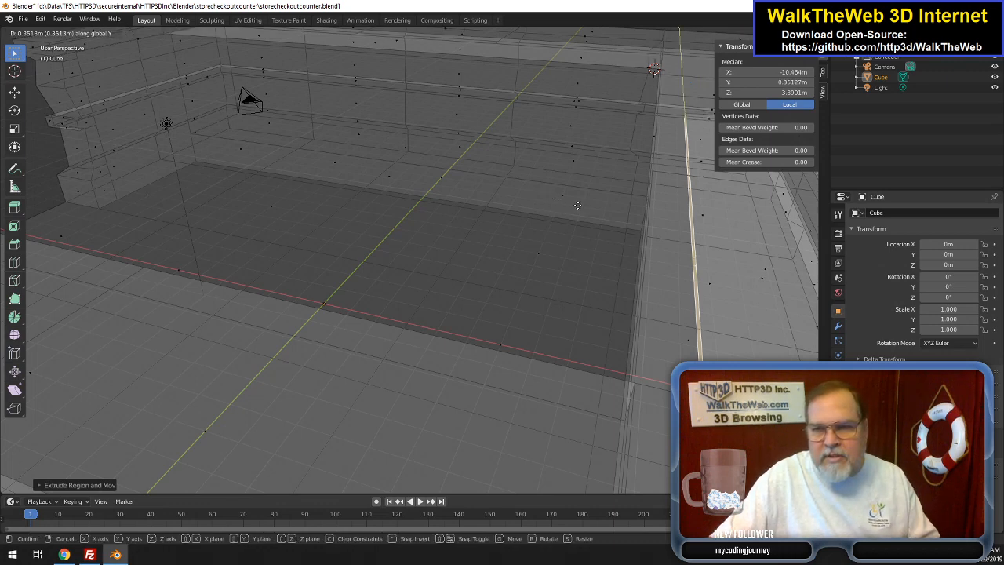
{"action": "key", "text": "Escape"}
- Move the shelf's front face a further 0.75 m along X
{"action": "key", "text": "g"}
{"action": "key", "text": "x"}
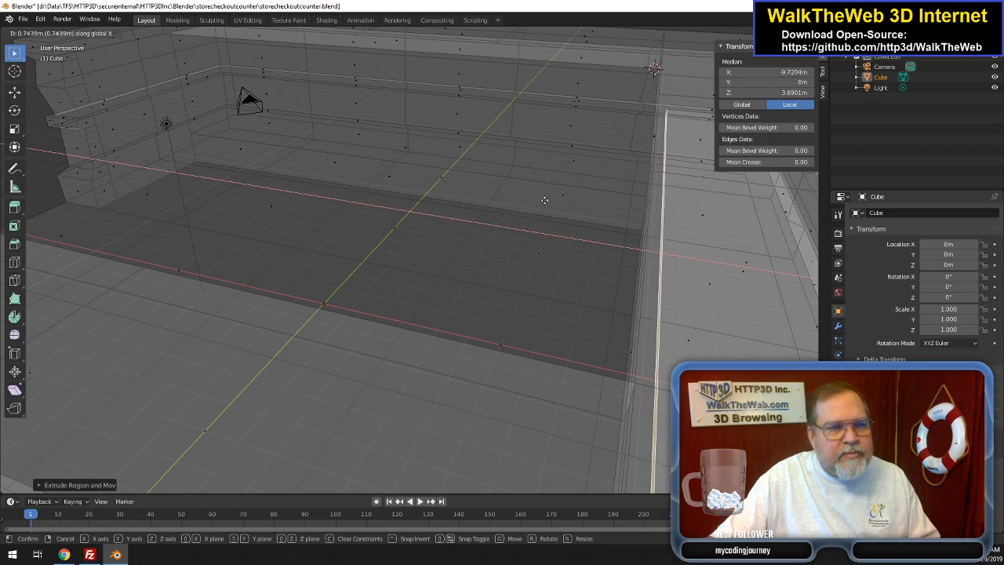
{"action": "type", "text": ".75"}
{"action": "key", "text": "Return"}
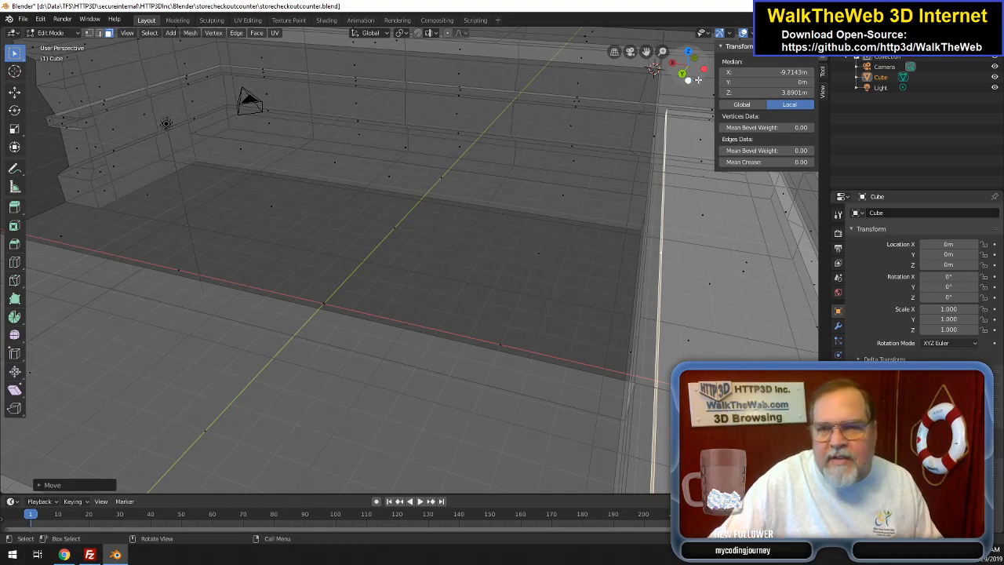
{"action": "left_click_drag", "start_coordinate": [655, 69], "coordinate": [652, 135]}
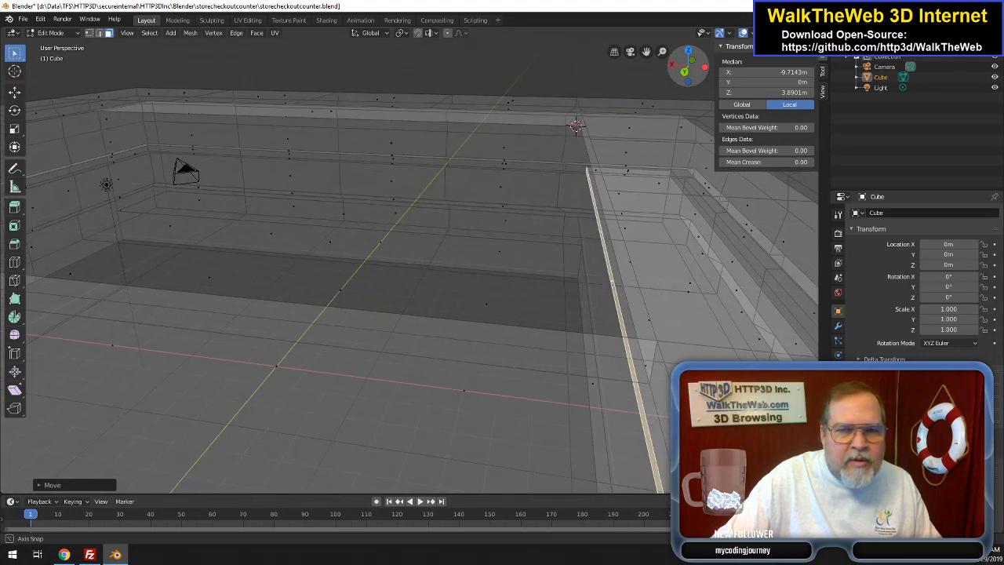
{"action": "middle_click_drag", "start_coordinate": [651, 135], "coordinate": [524, 182]}
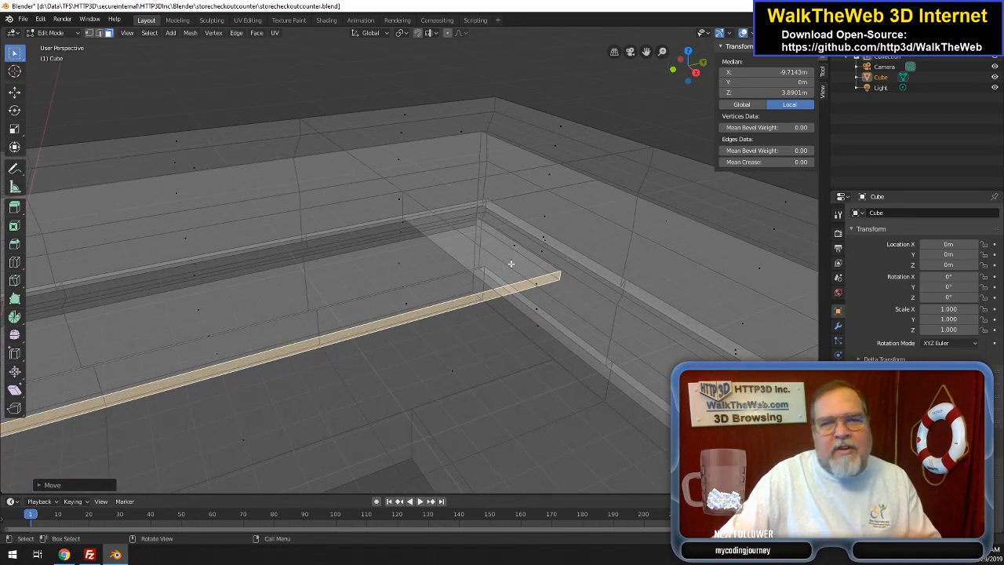
{"action": "left_click_drag", "start_coordinate": [685, 75], "coordinate": [671, 80]}
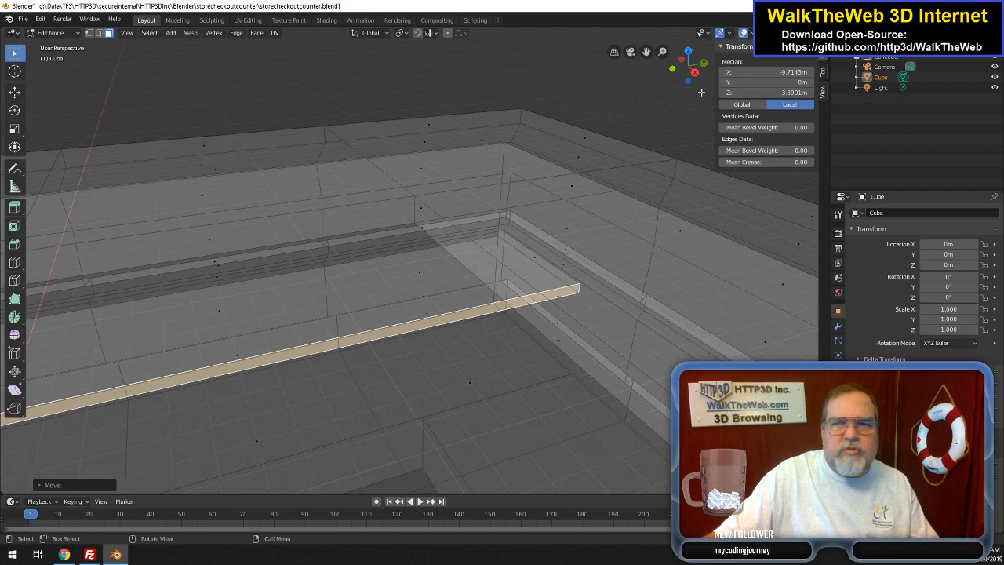
- Subdivide the upper front edge of the shelf in edge select mode, after clearing the face selection
{"action": "left_click_drag", "start_coordinate": [704, 76], "coordinate": [794, 22]}
{"action": "scroll", "coordinate": [547, 229], "scroll_direction": "down", "scroll_amount": 3}
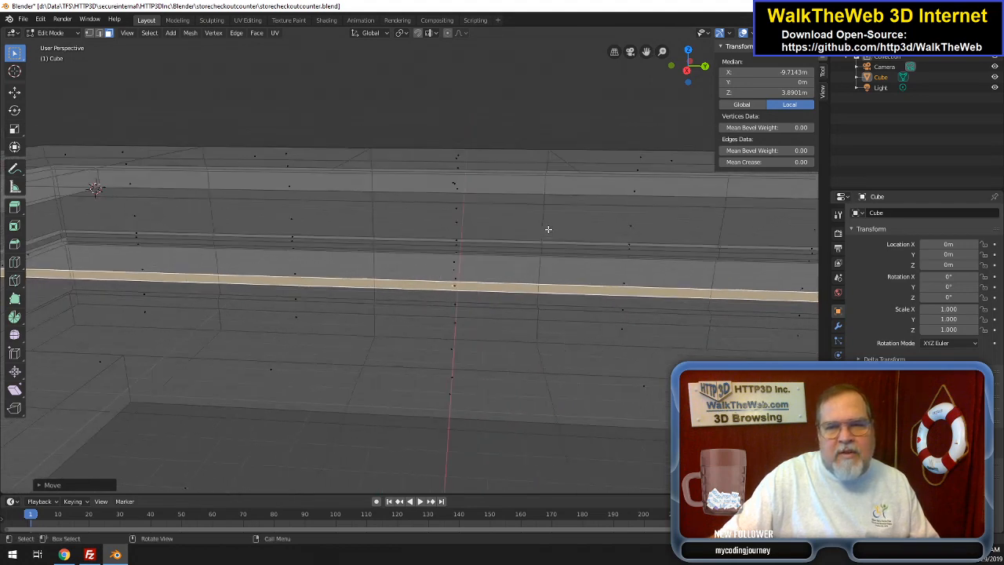
{"action": "mouse_move", "coordinate": [690, 68]}
{"action": "left_mouse_down"}
{"action": "mouse_move", "coordinate": [674, 71]}
{"action": "mouse_move", "coordinate": [694, 77]}
{"action": "left_mouse_up"}
{"action": "scroll", "coordinate": [581, 181], "scroll_direction": "down", "scroll_amount": 1}
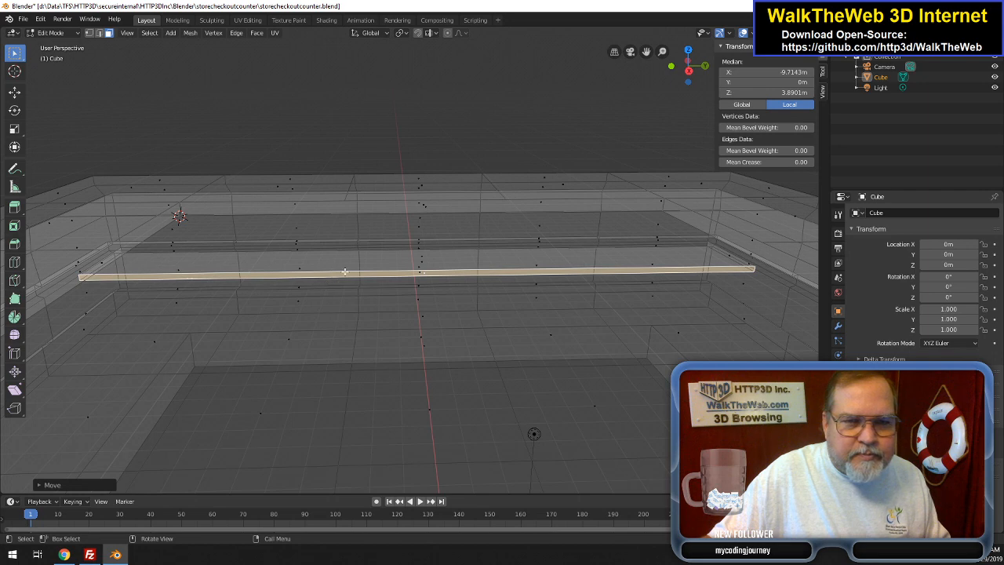
{"action": "key", "text": "alt+a"}
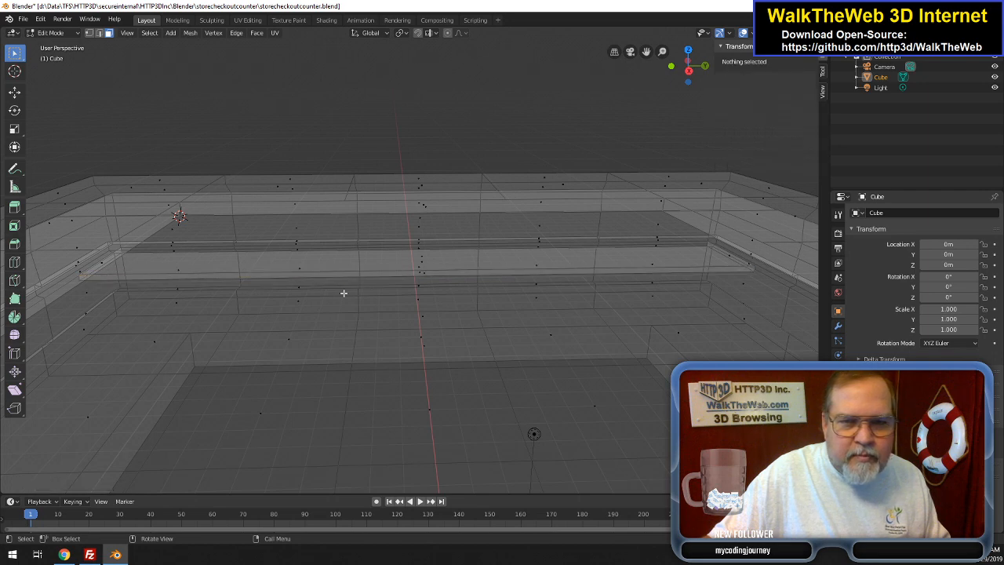
{"action": "left_click", "coordinate": [402, 269]}
{"action": "key", "text": "alt+a"}
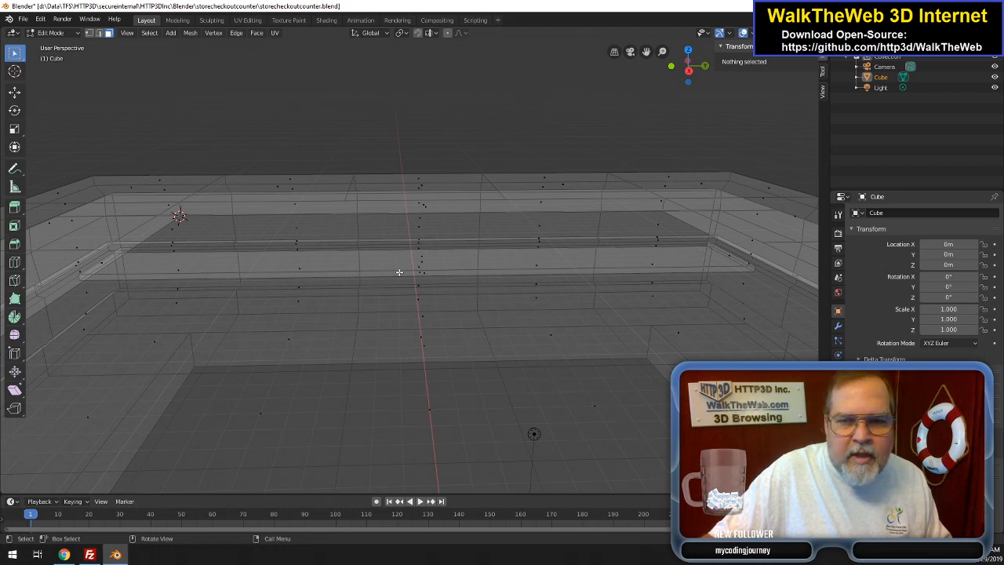
{"action": "left_click", "coordinate": [99, 32]}
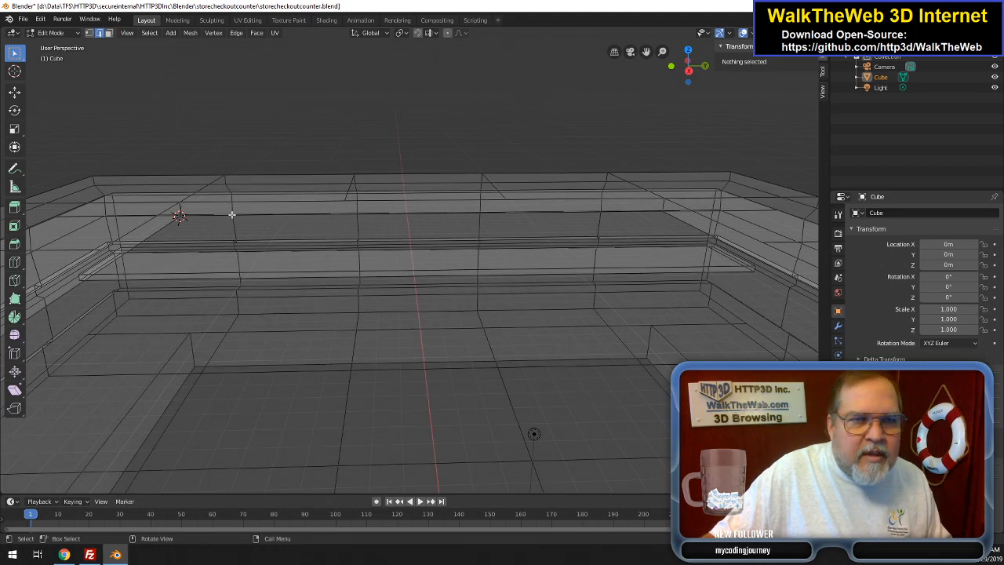
{"action": "left_click", "coordinate": [406, 271]}
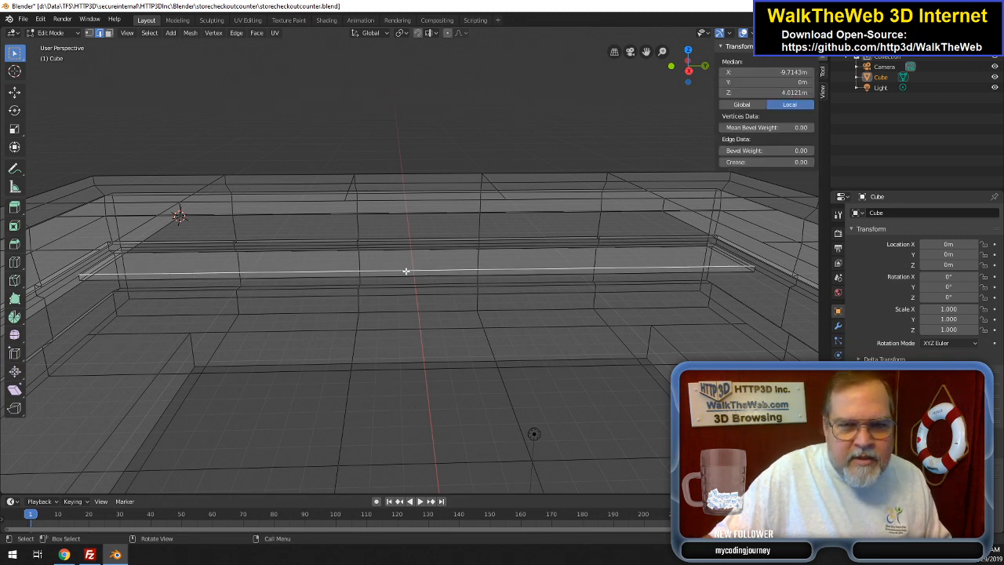
{"action": "right_click", "coordinate": [406, 270]}
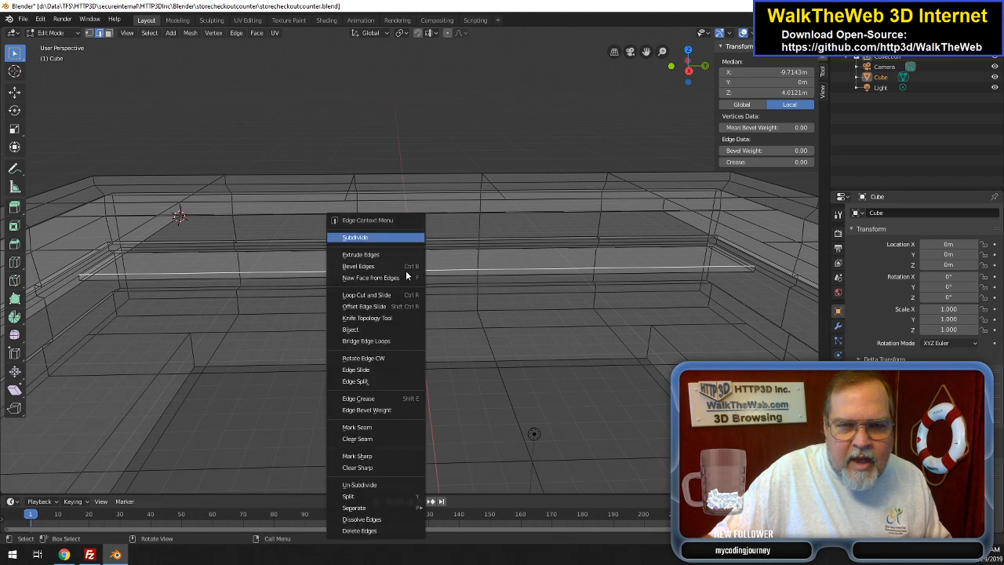
{"action": "left_click", "coordinate": [382, 237]}
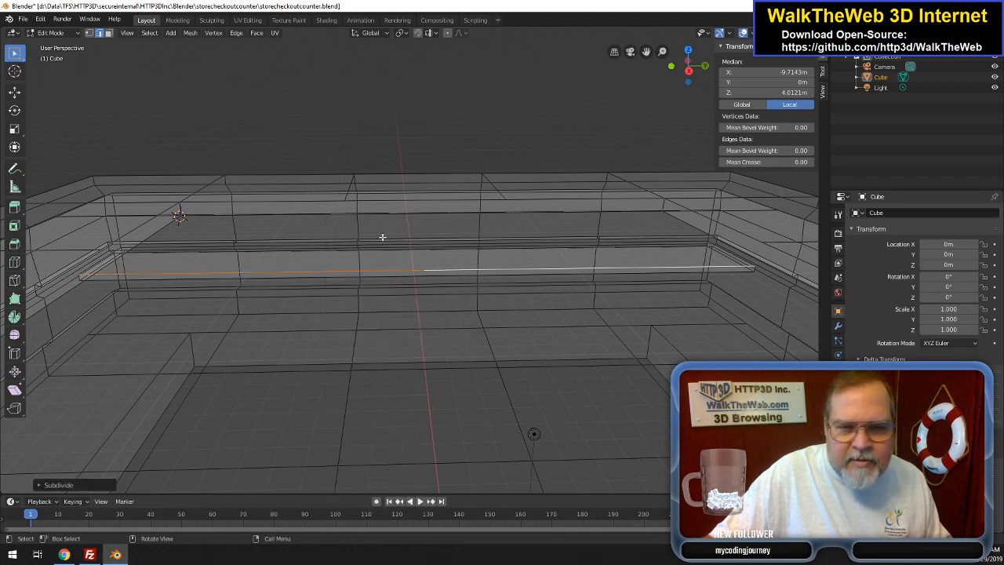
- Subdivide both halves of the shelf's upper front edge, starting with the negative-Y half
{"action": "left_click", "coordinate": [255, 272]}
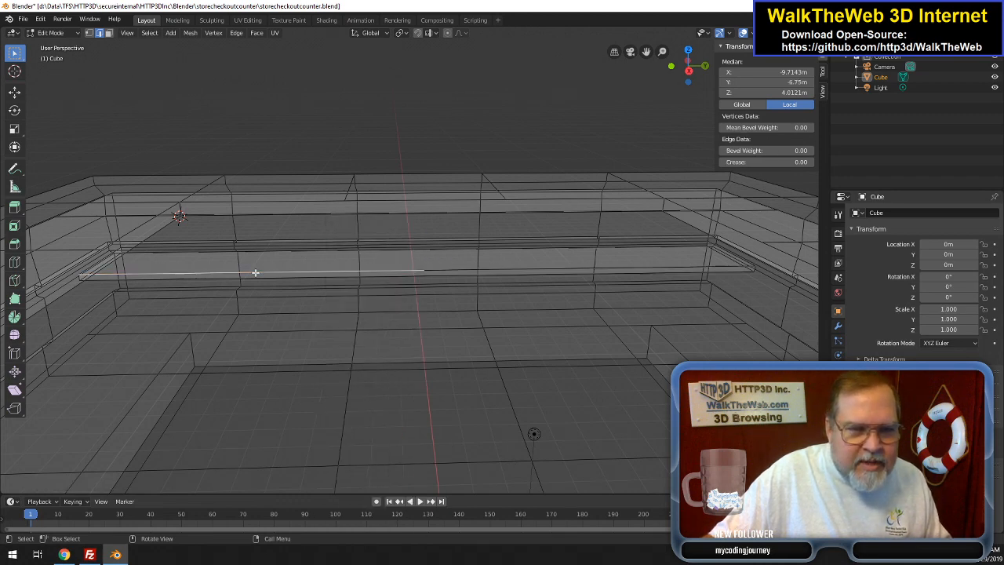
{"action": "right_click", "coordinate": [255, 272]}
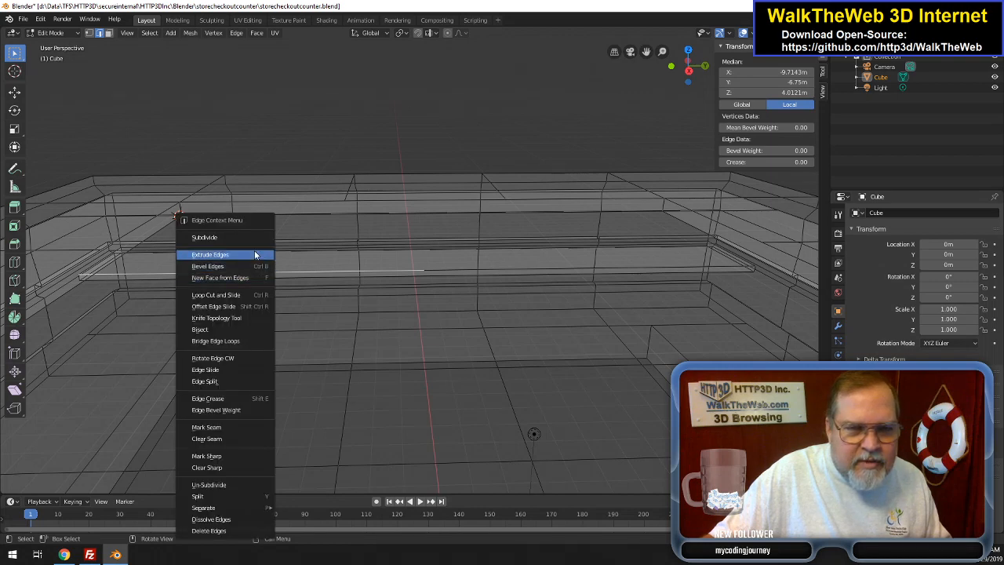
{"action": "left_click", "coordinate": [246, 239]}
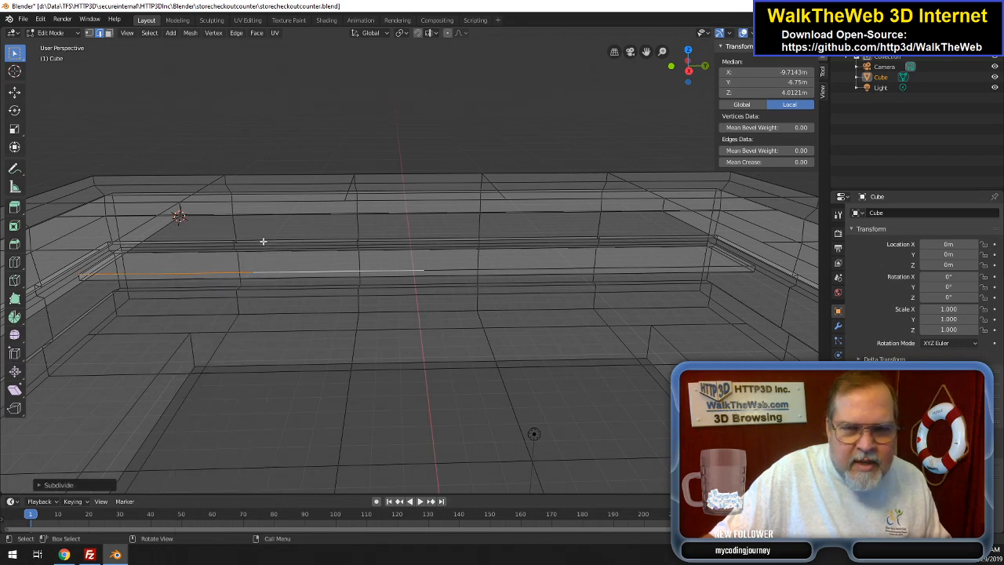
{"action": "left_click", "coordinate": [528, 269]}
{"action": "right_click", "coordinate": [528, 268]}
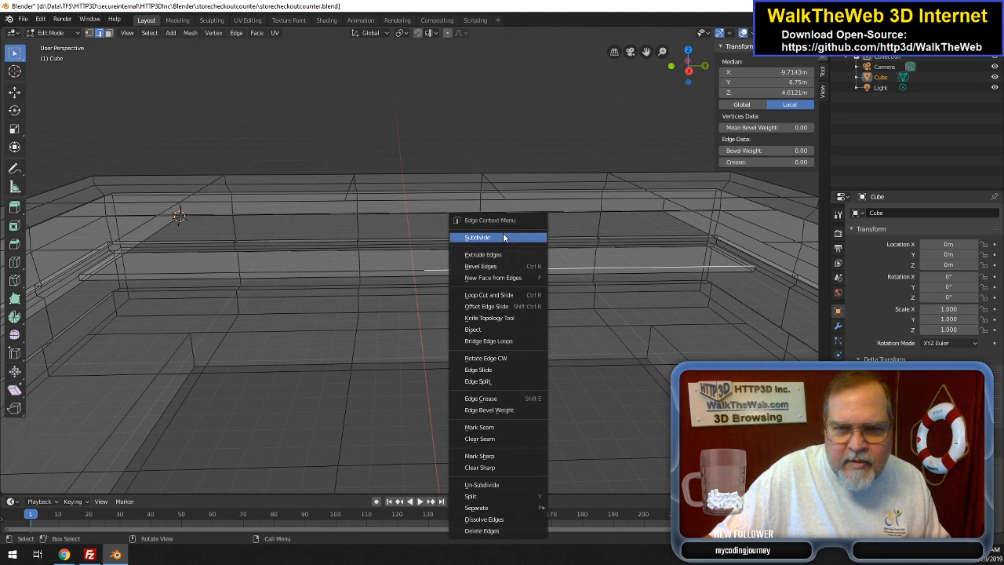
{"action": "left_click", "coordinate": [503, 233]}
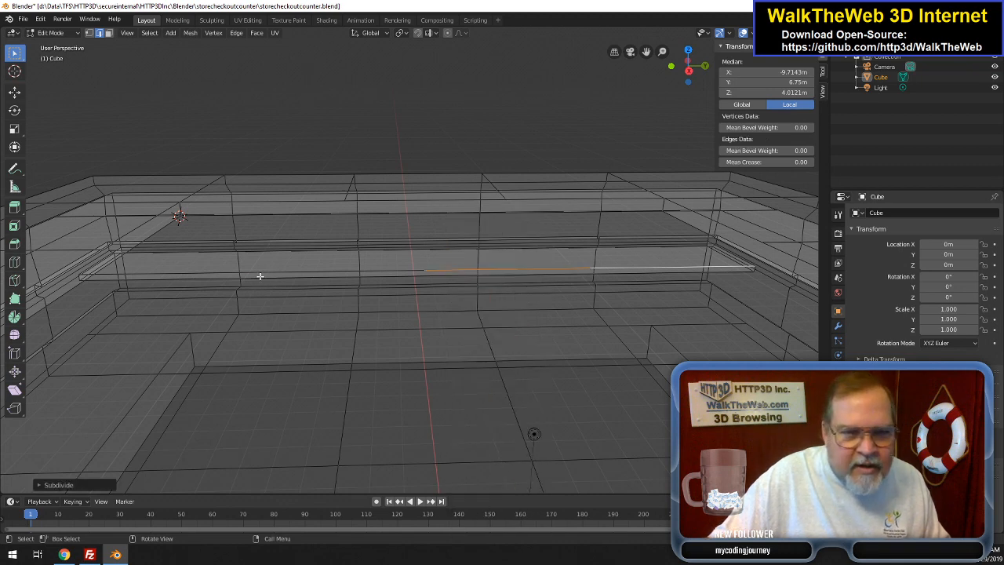
- Subdivide the full lower front edge of the shelf
{"action": "left_click", "coordinate": [323, 276]}
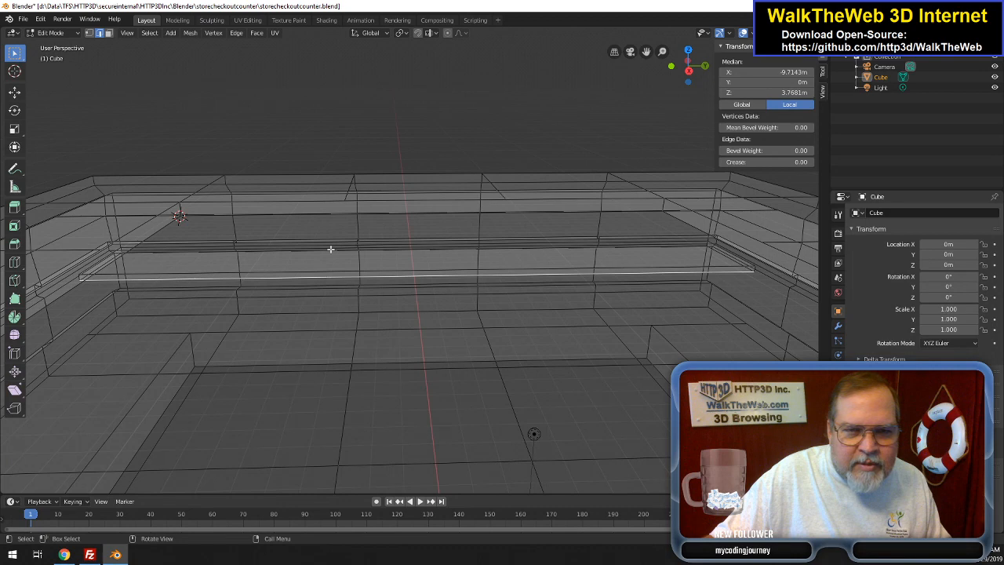
{"action": "right_click", "coordinate": [376, 276]}
{"action": "left_click", "coordinate": [350, 239]}
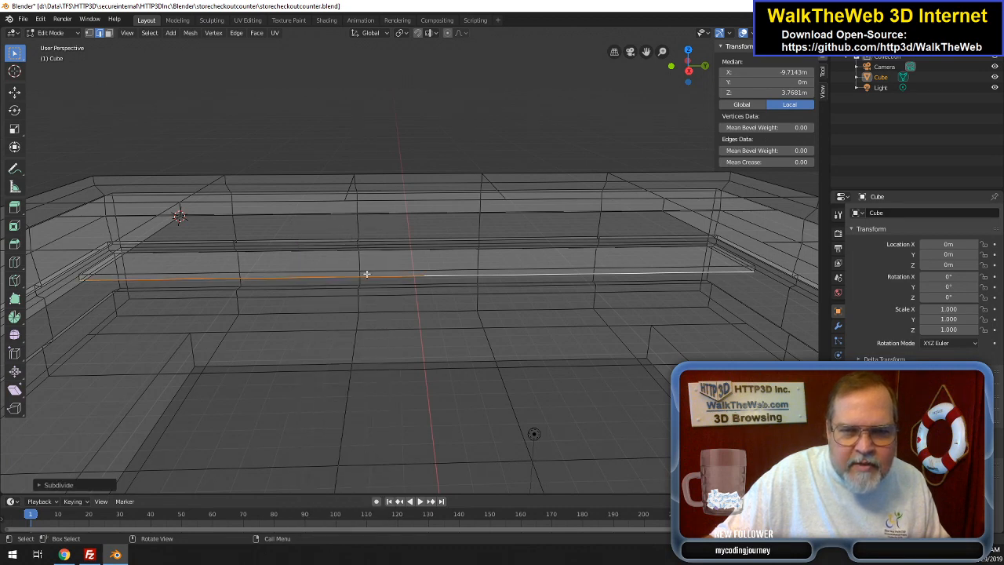
- Subdivide both halves of the shelf's lower front edge, starting with the negative-Y half
{"action": "left_click", "coordinate": [282, 278]}
{"action": "right_click", "coordinate": [281, 278]}
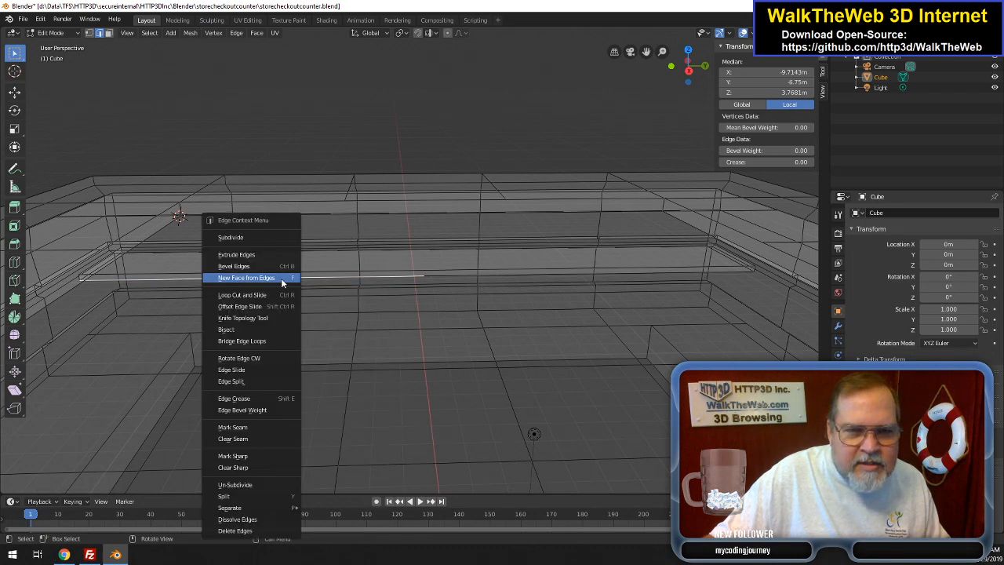
{"action": "left_click", "coordinate": [273, 239]}
{"action": "left_click", "coordinate": [545, 274]}
{"action": "right_click", "coordinate": [545, 274]}
{"action": "right_click", "coordinate": [545, 274]}
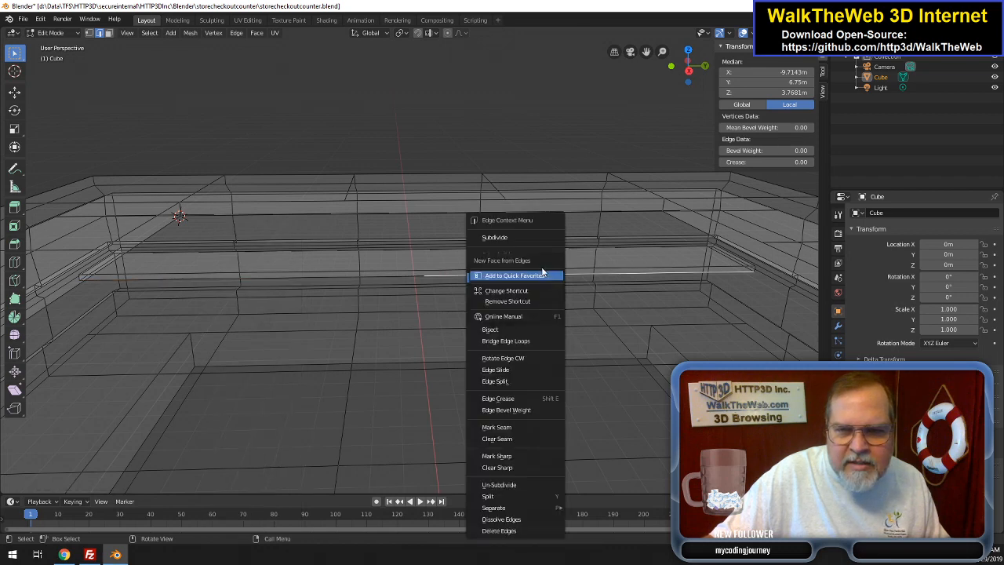
{"action": "key", "text": "Escape"}
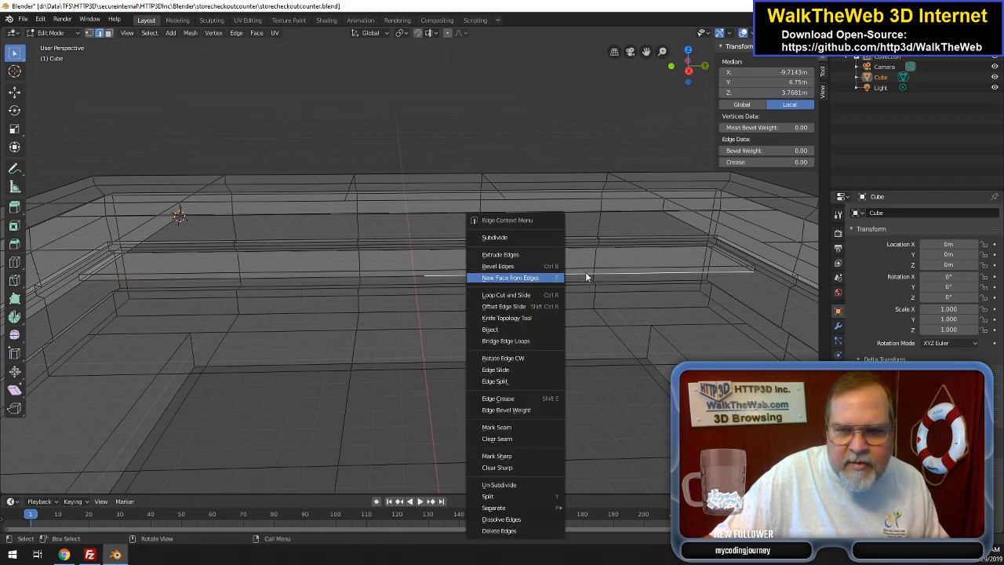
{"action": "left_click", "coordinate": [530, 237]}
- Merge the middle vertex of the shelf's lower front edge into the negative-Y quarter vertex, using At Last
{"action": "left_click", "coordinate": [89, 33]}
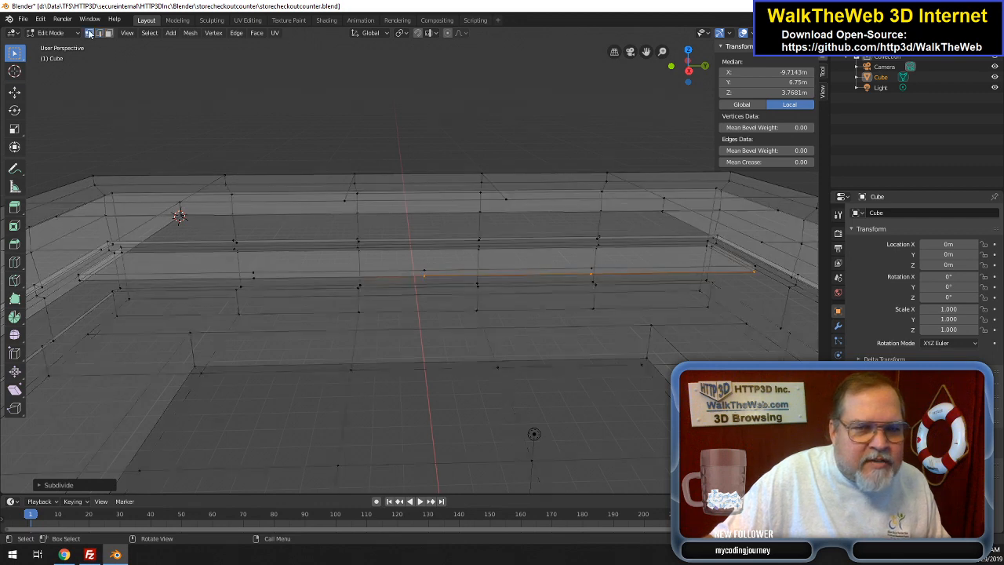
{"action": "left_click", "coordinate": [424, 275]}
{"action": "left_click", "coordinate": [252, 276], "text": "shift"}
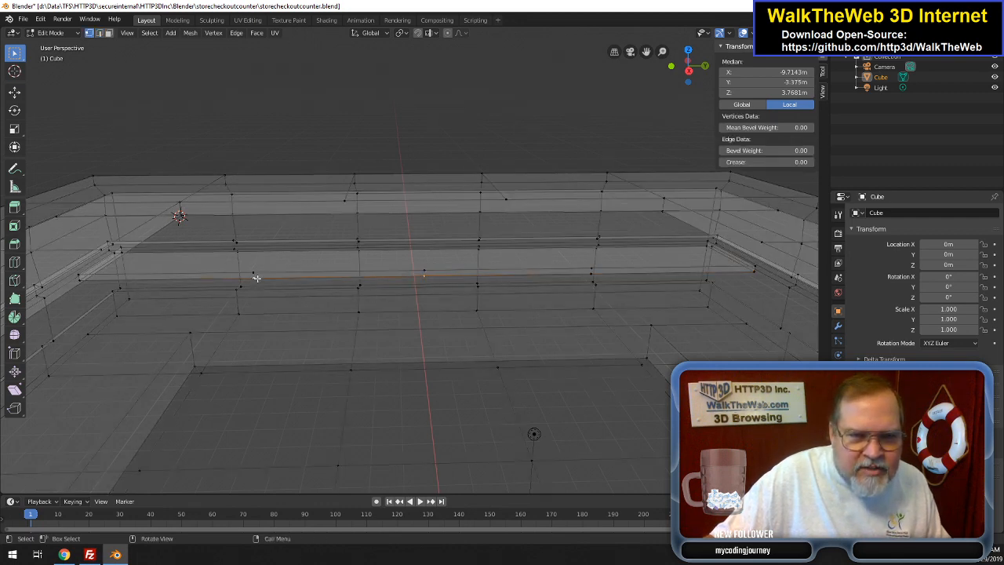
{"action": "right_click", "coordinate": [257, 278]}
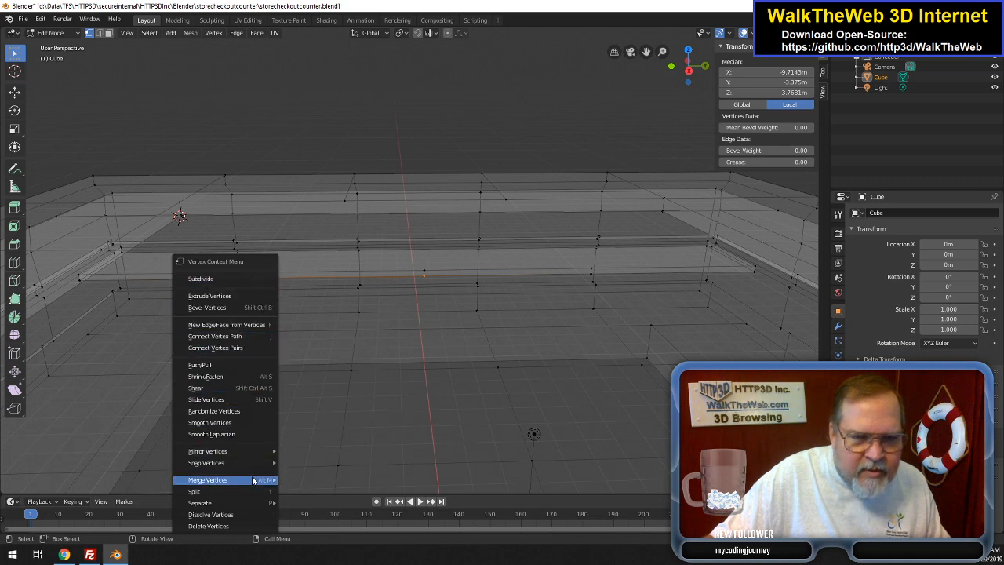
{"action": "mouse_move", "coordinate": [251, 479]}
{"action": "left_click", "coordinate": [331, 430]}
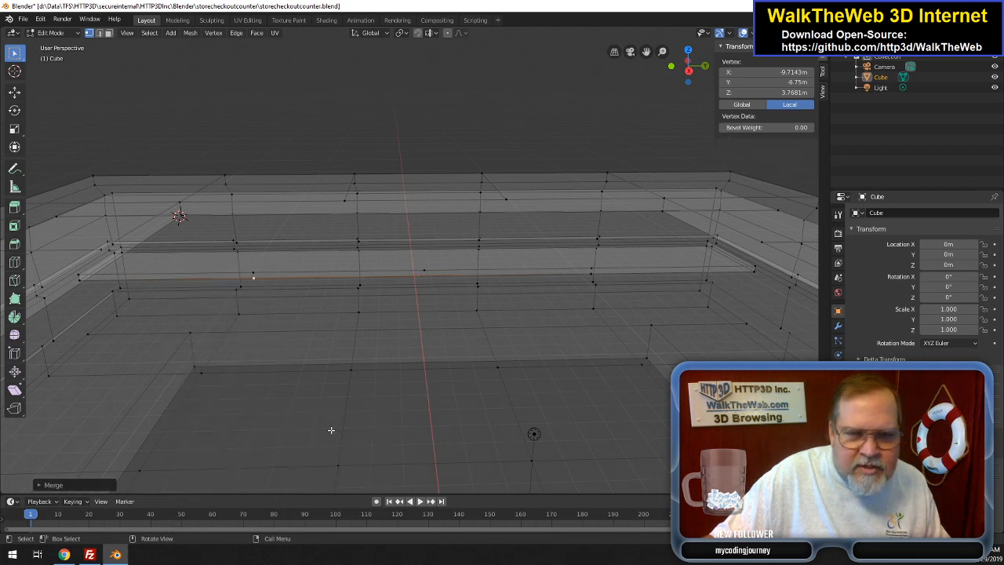
- Merge the middle vertex of the shelf's upper front edge into the negative-Y quarter vertex, using At Last
{"action": "left_click", "coordinate": [428, 270]}
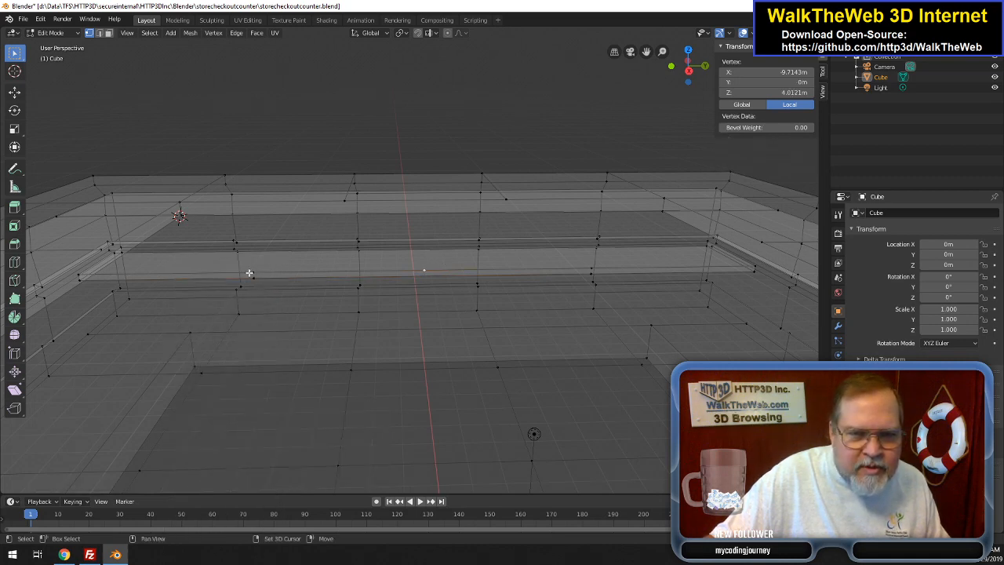
{"action": "left_click", "coordinate": [250, 272], "text": "shift"}
{"action": "right_click", "coordinate": [249, 272]}
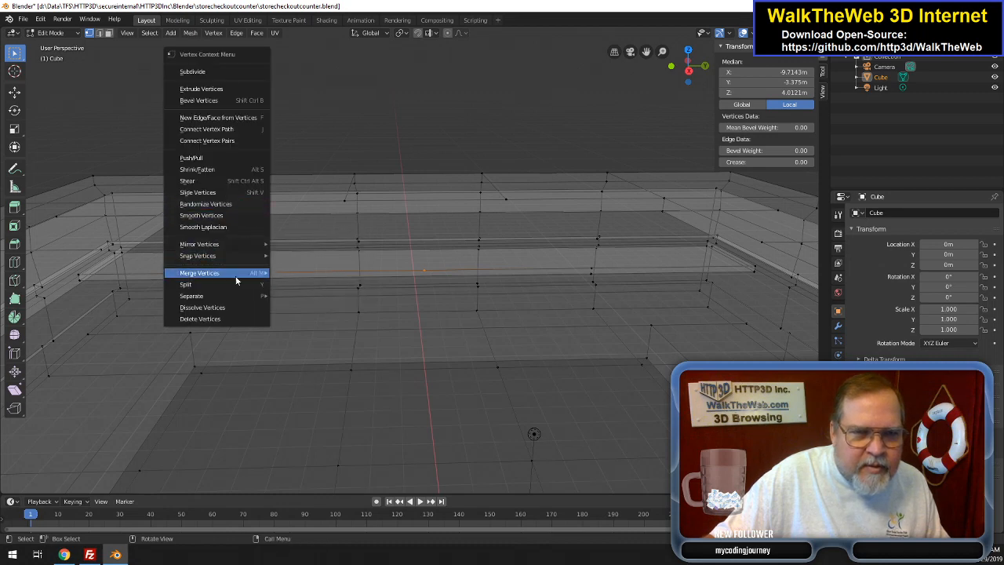
{"action": "mouse_move", "coordinate": [236, 273]}
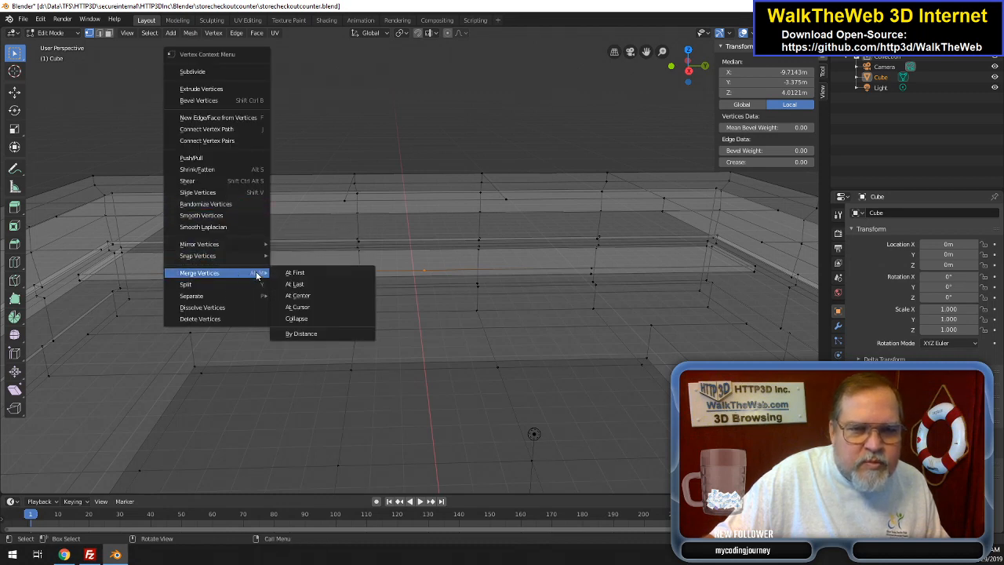
{"action": "left_click", "coordinate": [297, 284]}
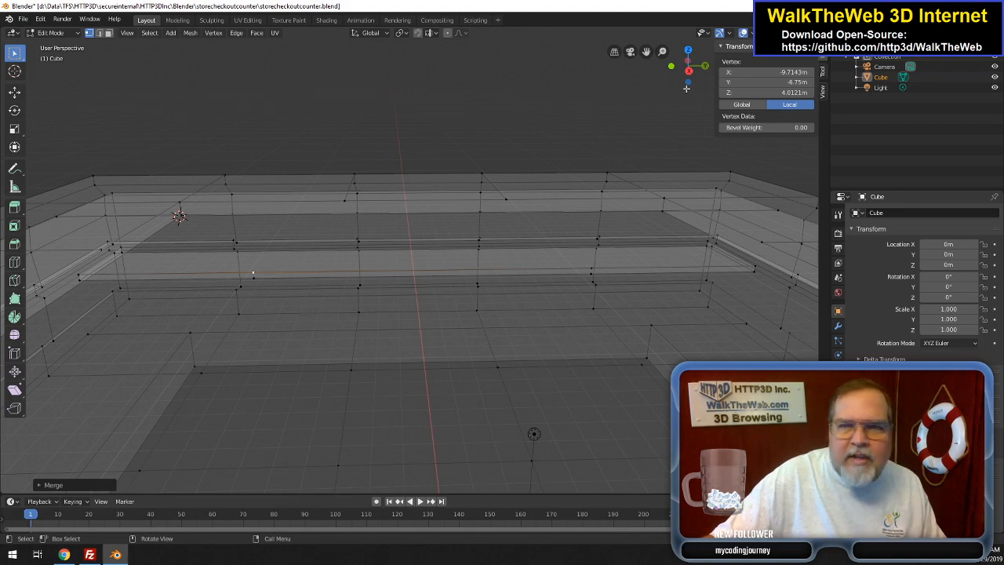
- Move the upper and lower dividing vertices on the negative-Y half of the shelf front -2.95 m along Y
{"action": "left_click_drag", "start_coordinate": [646, 51], "coordinate": [830, 53]}
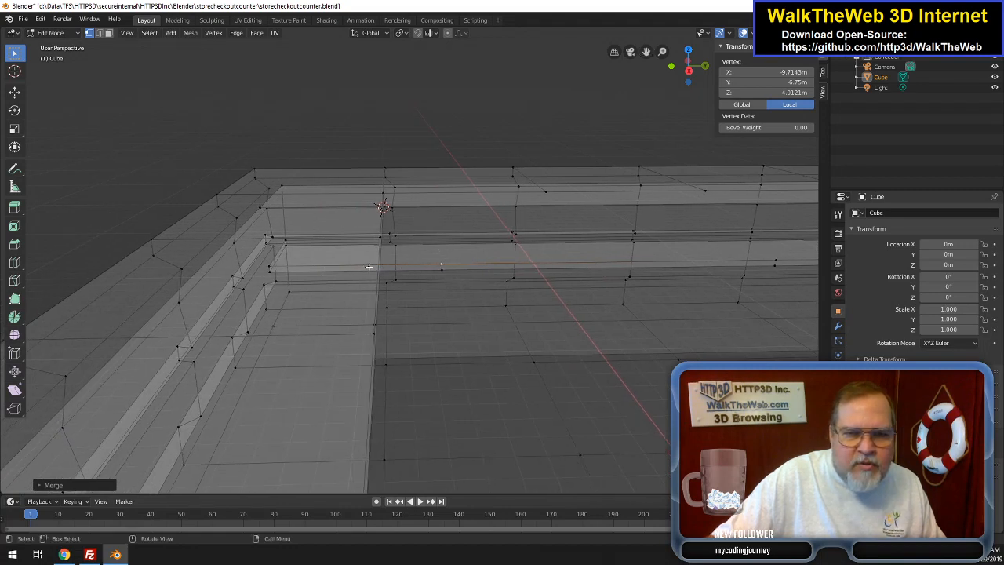
{"action": "left_click", "coordinate": [443, 270]}
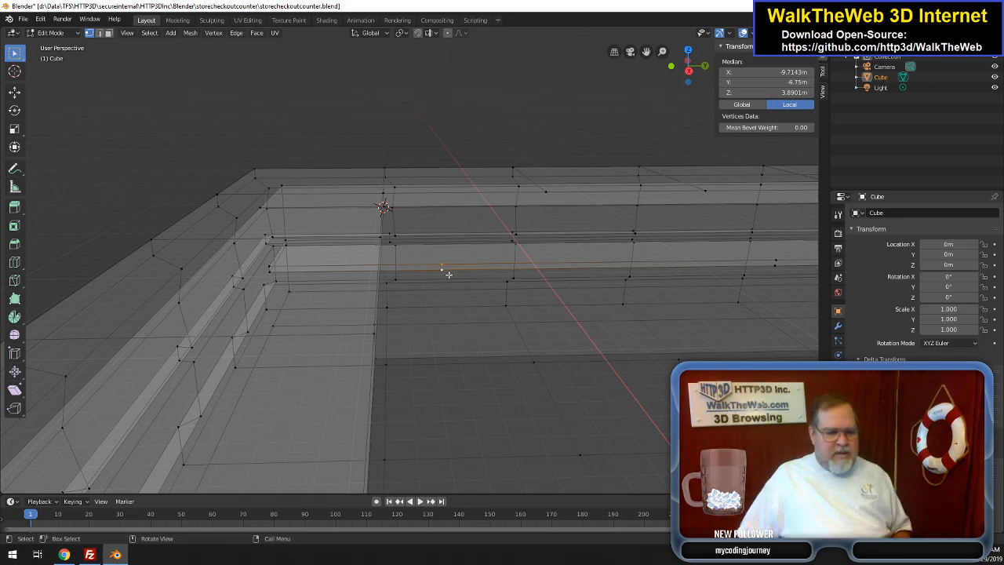
{"action": "key", "text": "g"}
{"action": "key", "text": "y"}
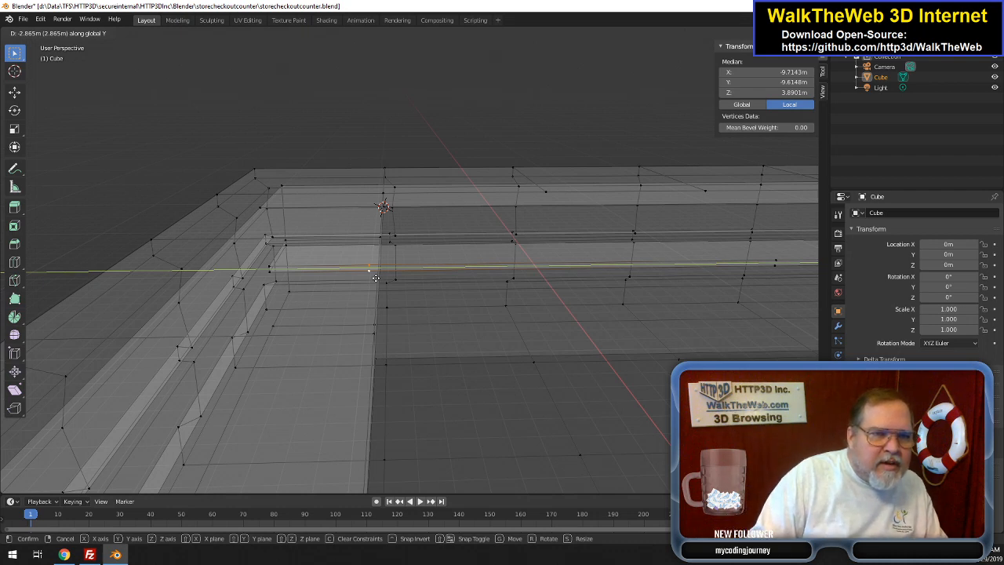
{"action": "type", "text": "-(2"}
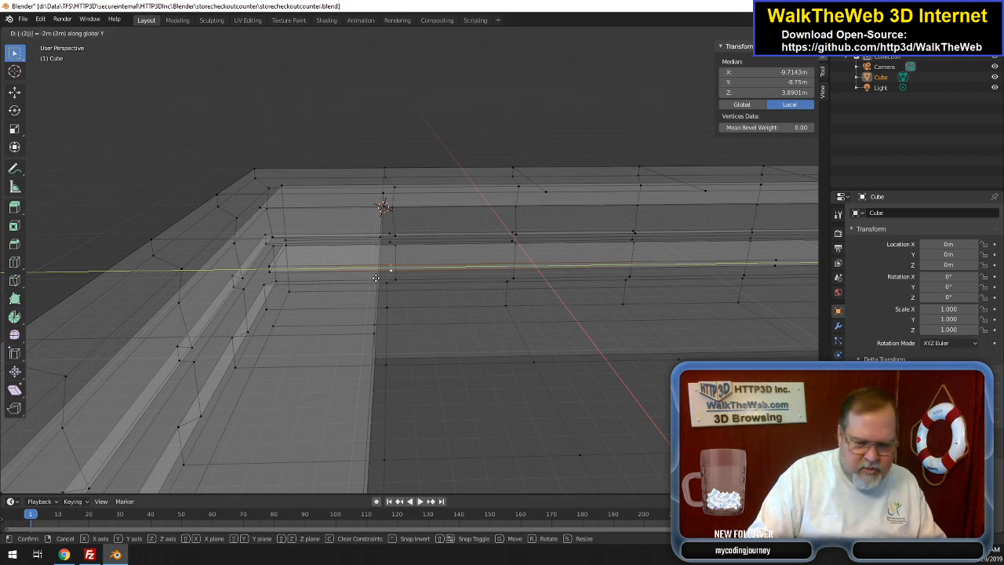
{"action": "type", "text": ".95"}
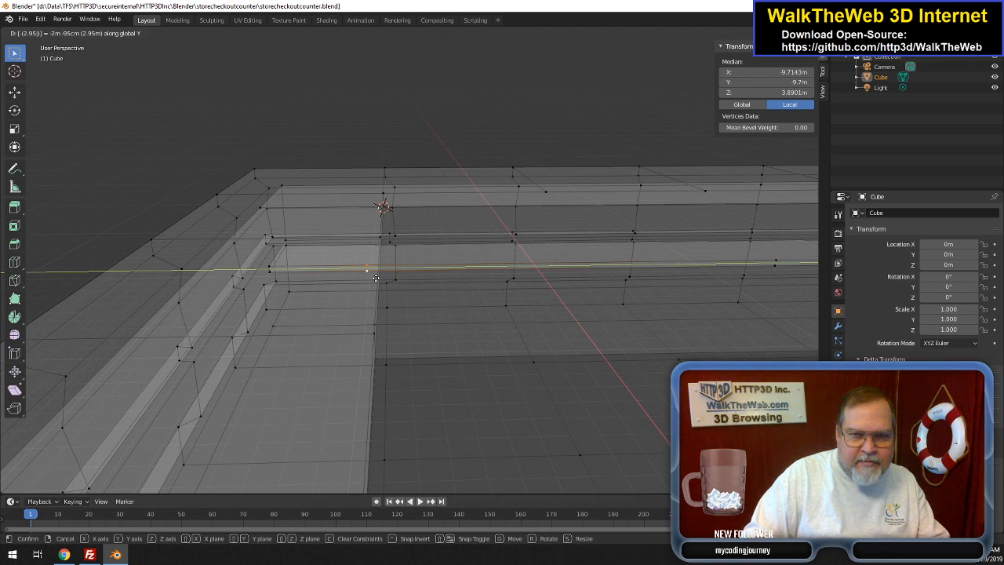
{"action": "key", "text": "Return"}
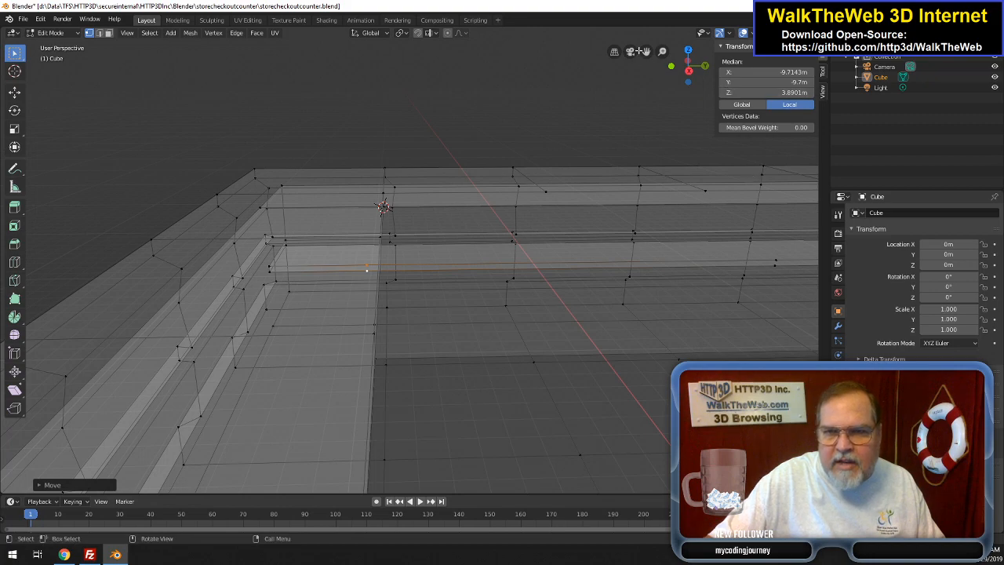
- Move the upper and lower dividing vertices on the positive-Y half of the shelf front 2.95 m along Y
{"action": "mouse_move", "coordinate": [647, 52]}
{"action": "left_mouse_down"}
{"action": "mouse_move", "coordinate": [16, 52]}
{"action": "mouse_move", "coordinate": [653, 51]}
{"action": "left_mouse_up"}
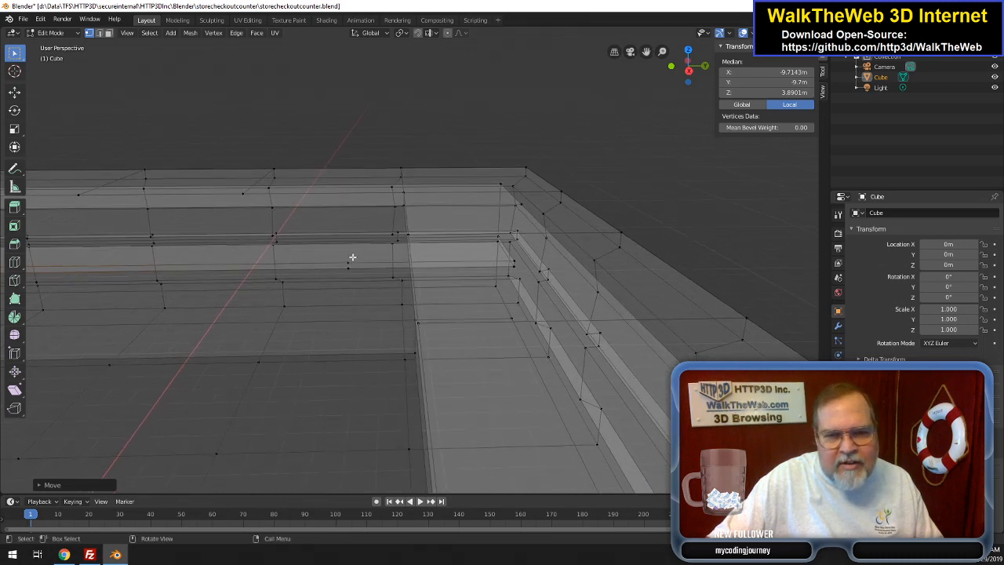
{"action": "left_click", "coordinate": [347, 267]}
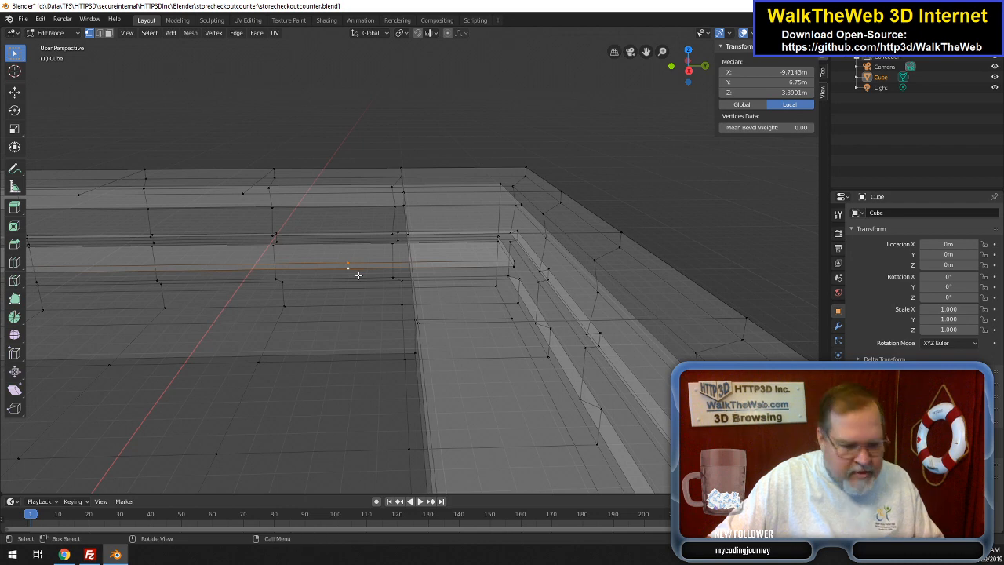
{"action": "key", "text": "g"}
{"action": "key", "text": "y"}
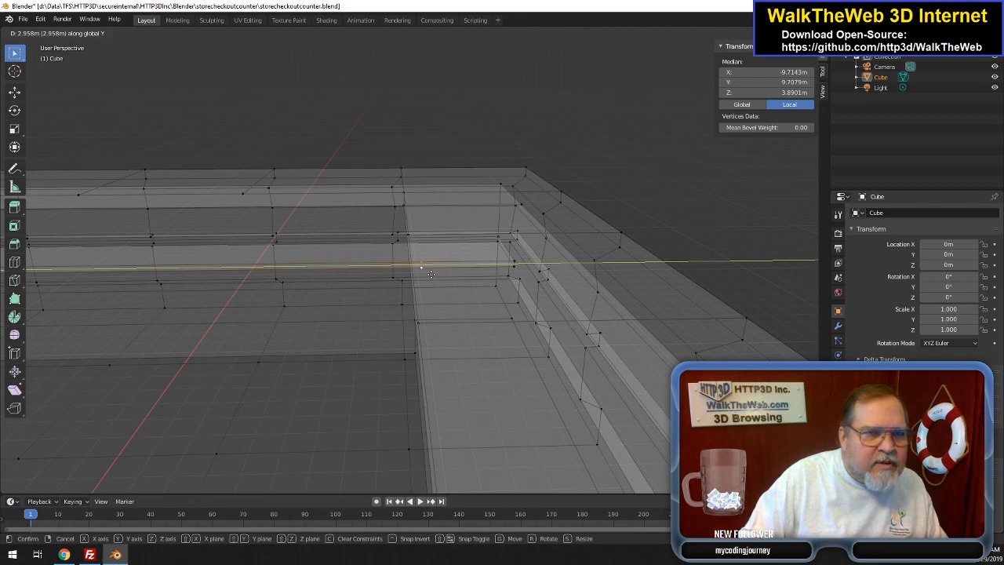
{"action": "type", "text": "2.95"}
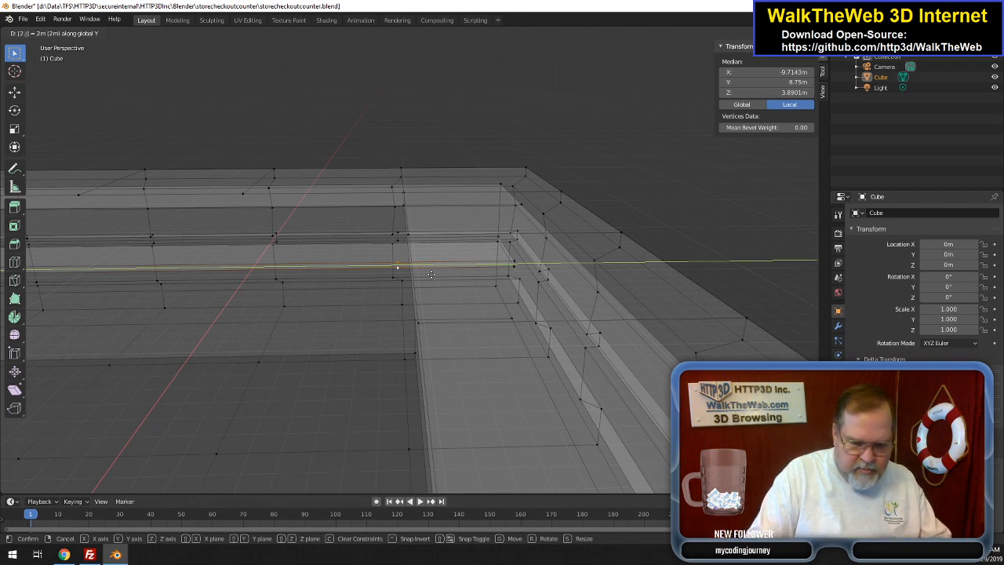
{"action": "key", "text": "Return"}
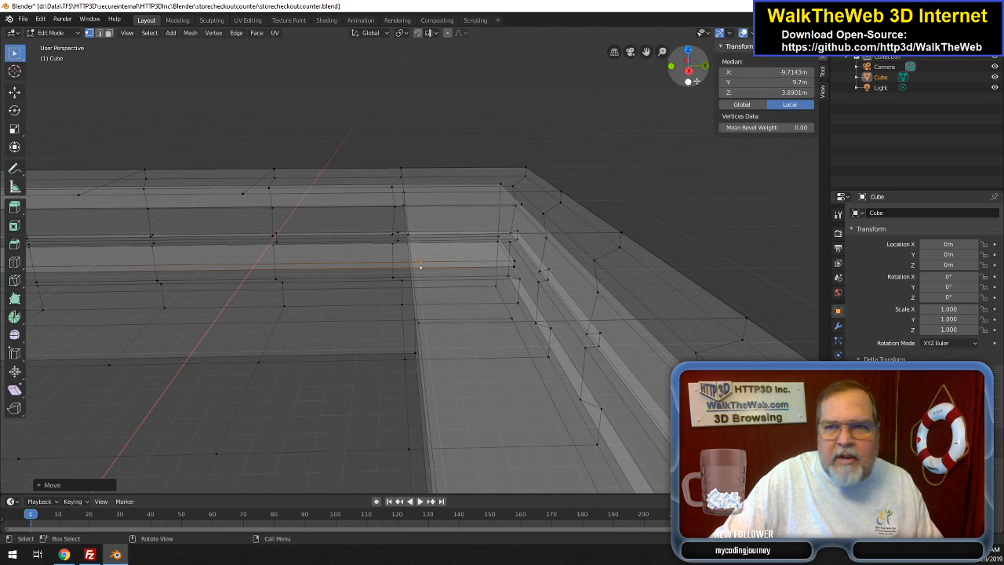
- Create a face from the two dividing vertices and two end corners at the positive-Y end of the shelf front
{"action": "mouse_move", "coordinate": [688, 68]}
{"action": "left_mouse_down"}
{"action": "mouse_move", "coordinate": [679, 59]}
{"action": "mouse_move", "coordinate": [706, 73]}
{"action": "mouse_move", "coordinate": [659, 69]}
{"action": "mouse_move", "coordinate": [681, 71]}
{"action": "left_mouse_up"}
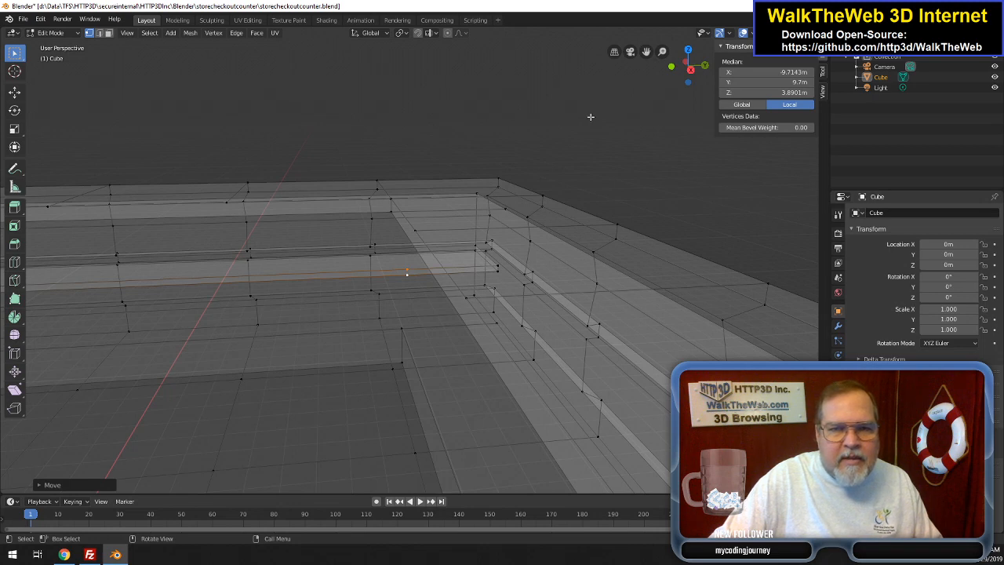
{"action": "left_click", "coordinate": [500, 269], "text": "shift"}
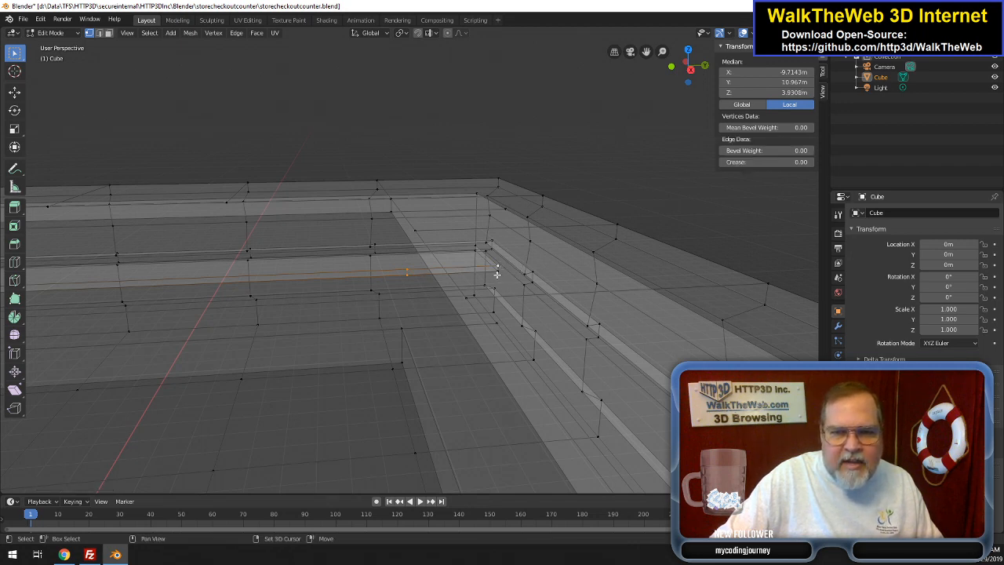
{"action": "left_click", "coordinate": [497, 271], "text": "shift"}
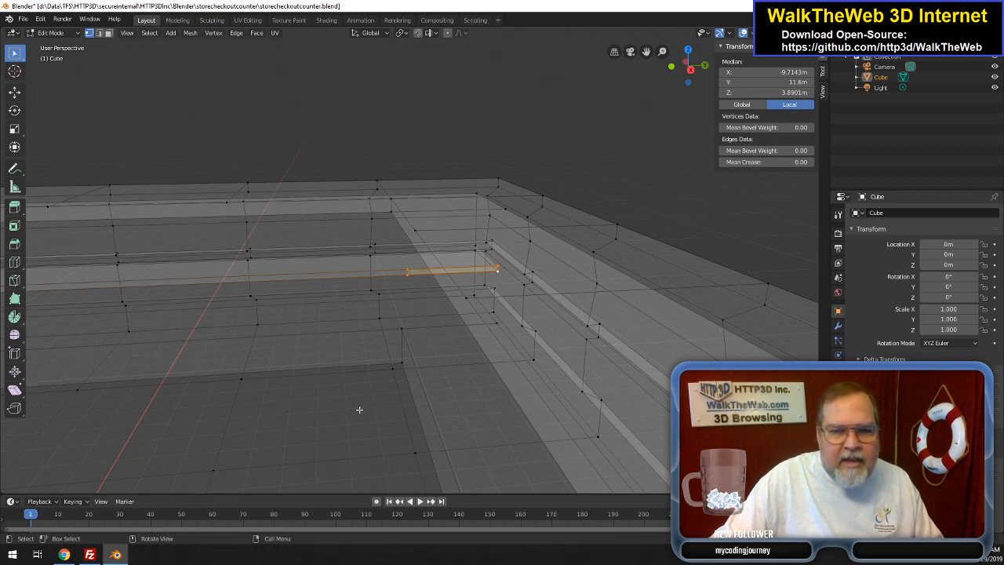
- Create a face from the two dividing vertices and two end corners at the negative-Y end of the shelf front
{"action": "left_click_drag", "start_coordinate": [647, 51], "coordinate": [674, 43]}
{"action": "left_click", "coordinate": [342, 268]}
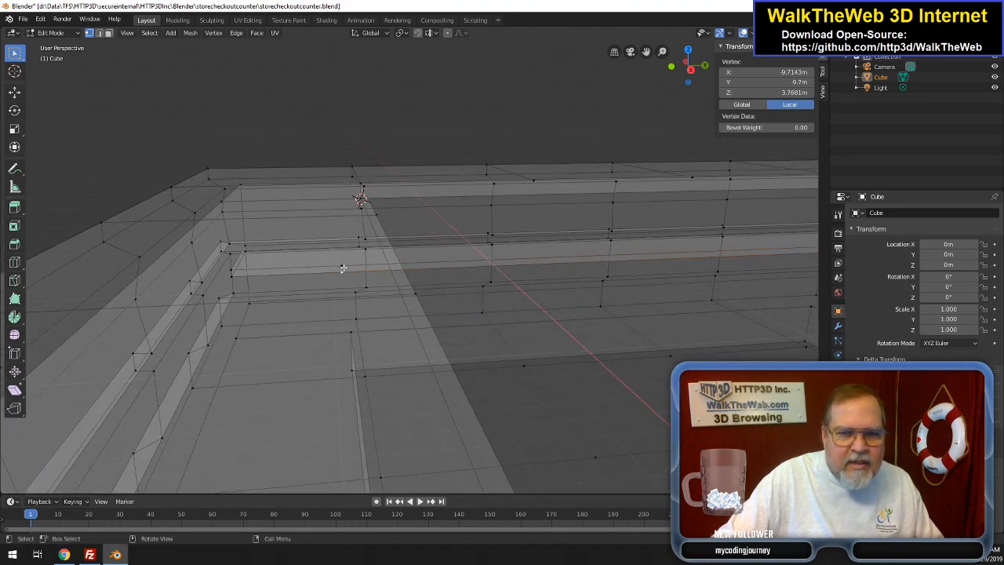
{"action": "left_click", "coordinate": [233, 270], "text": "shift"}
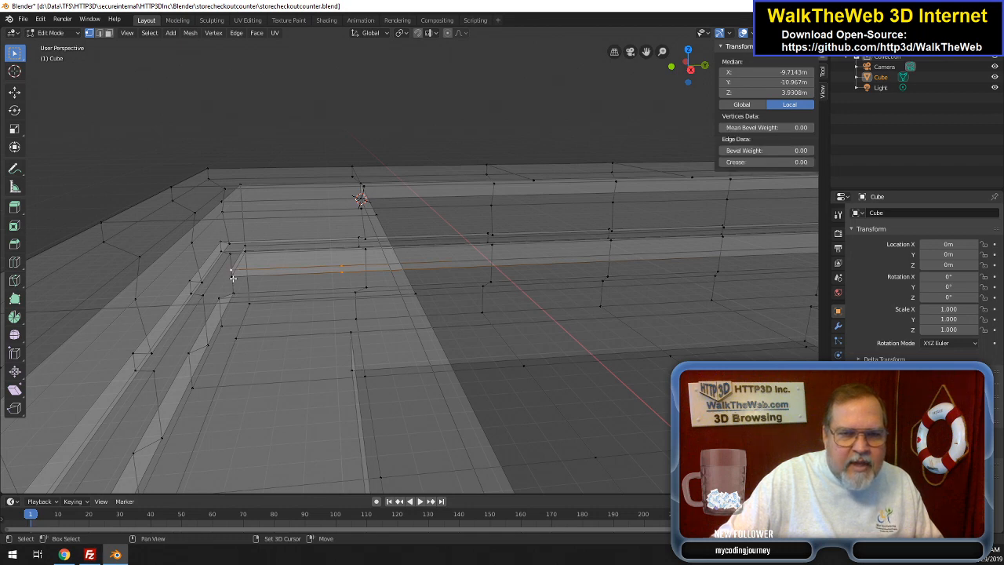
{"action": "left_click", "coordinate": [254, 281], "text": "shift"}
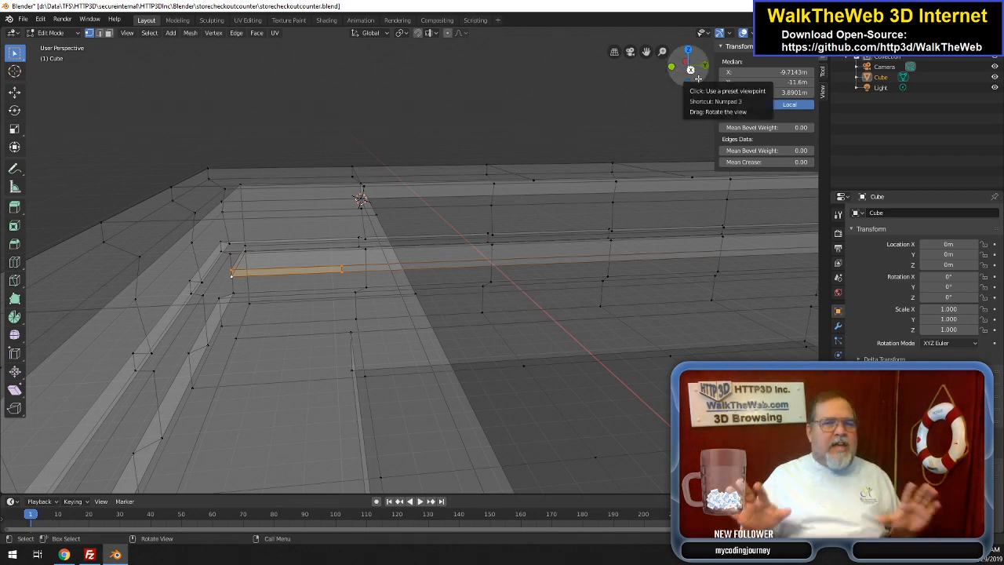
- Extrude the two end faces of the shelf front 22.75 m along X to form shelves along both side counters
{"action": "left_click", "coordinate": [108, 32]}
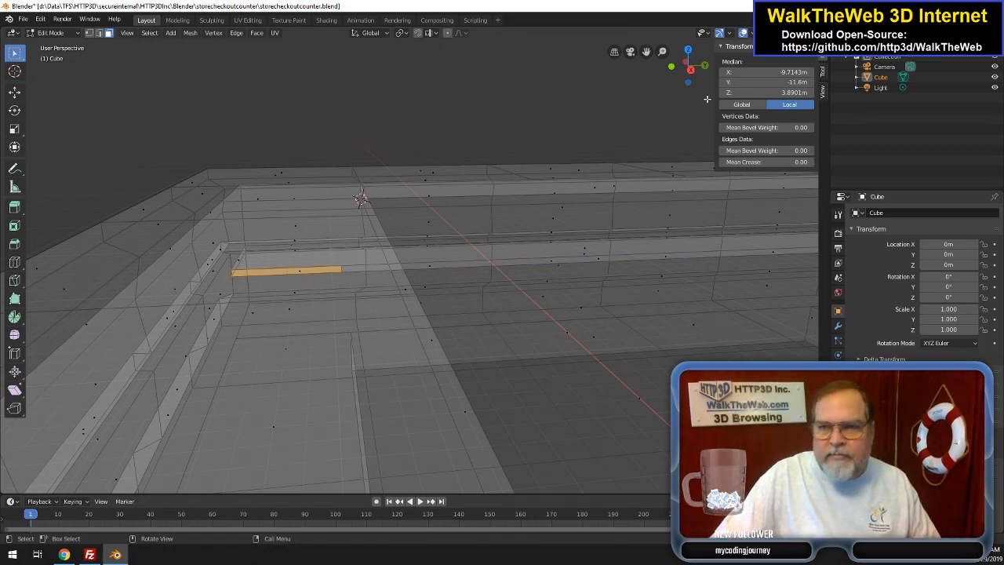
{"action": "left_click_drag", "start_coordinate": [689, 64], "coordinate": [686, 91]}
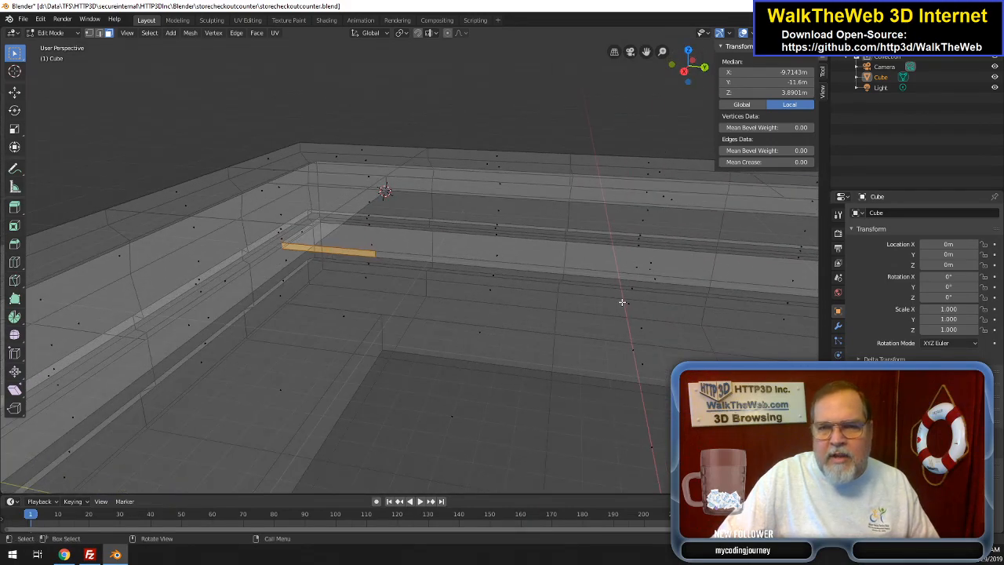
{"action": "scroll", "coordinate": [622, 302], "scroll_direction": "down", "scroll_amount": 3}
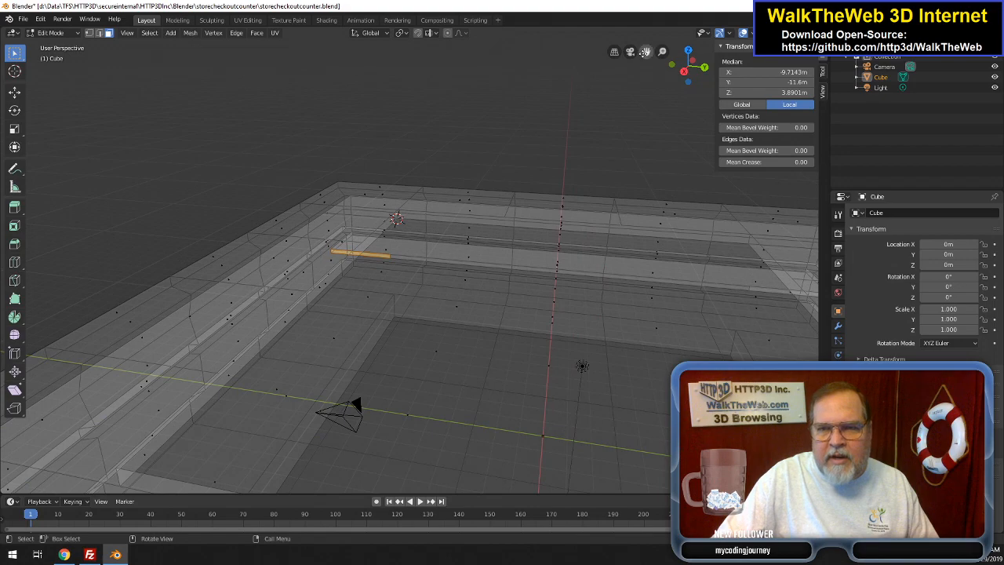
{"action": "left_click_drag", "start_coordinate": [645, 51], "coordinate": [664, 95]}
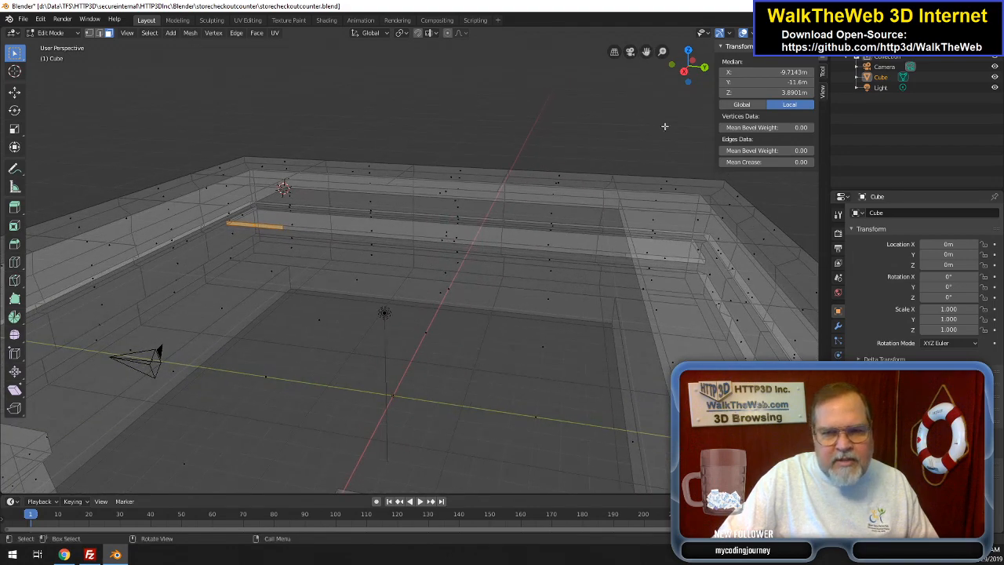
{"action": "left_click", "coordinate": [666, 258], "text": "shift"}
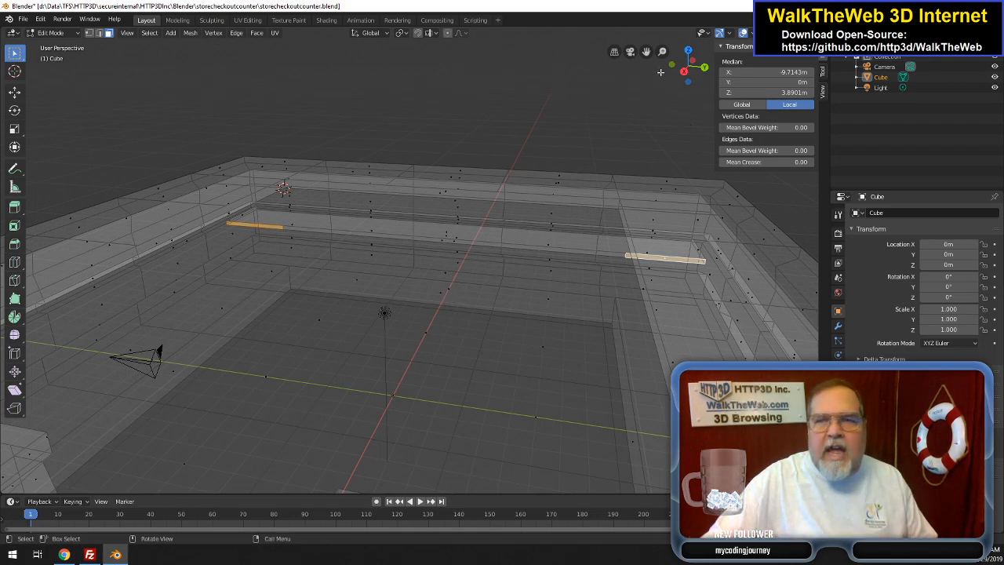
{"action": "left_click_drag", "start_coordinate": [699, 80], "coordinate": [605, 104]}
{"action": "left_click_drag", "start_coordinate": [646, 52], "coordinate": [280, 168]}
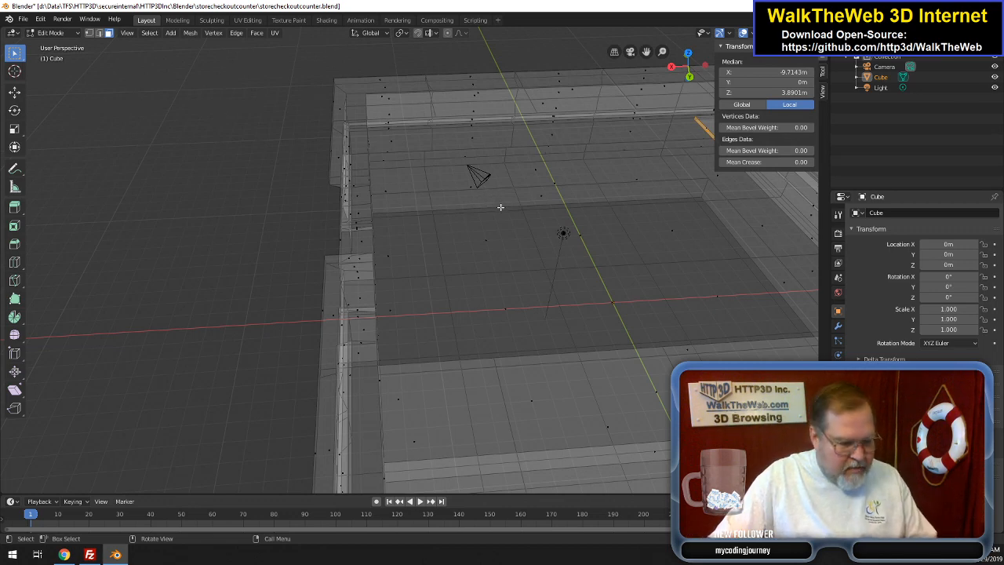
{"action": "key", "text": "g"}
{"action": "key", "text": "x"}
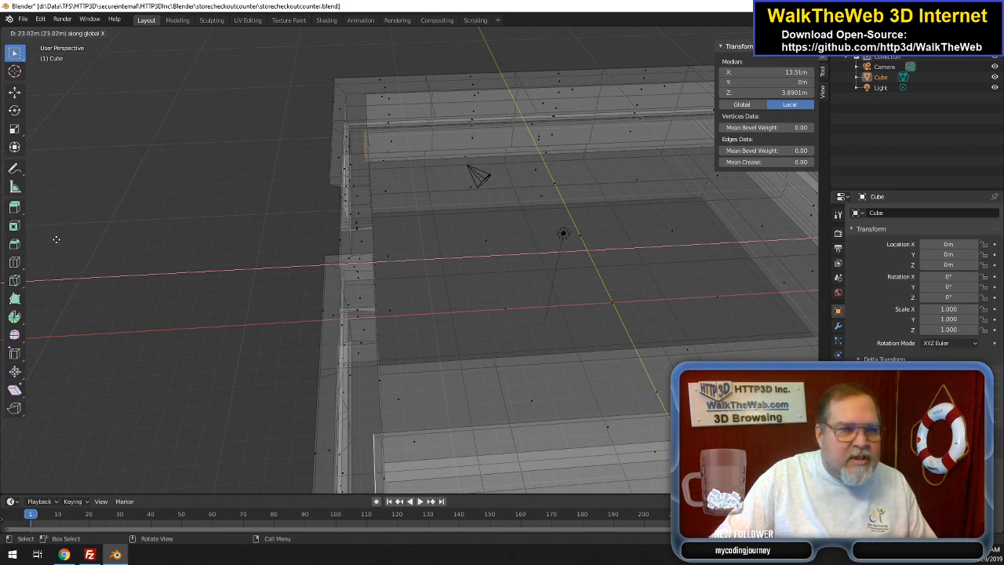
{"action": "type", "text": "23"}
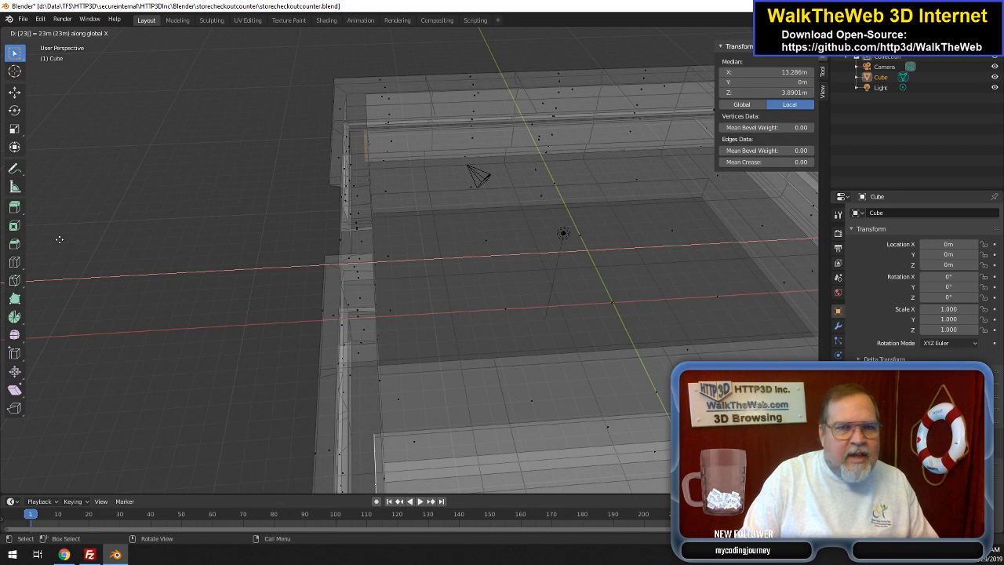
{"action": "key", "text": "BackSpace"}
{"action": "type", "text": "2.75"}
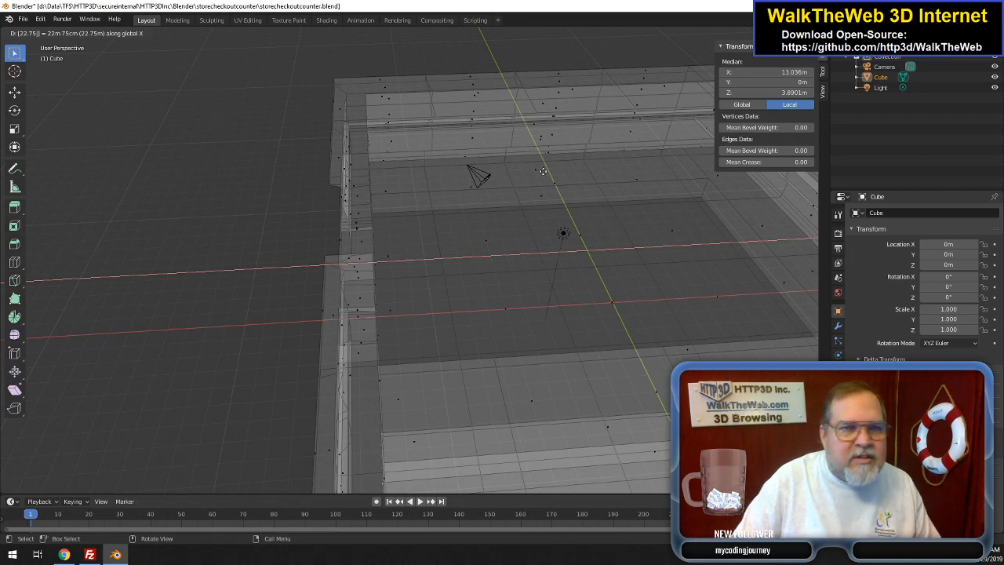
{"action": "key", "text": "Return"}
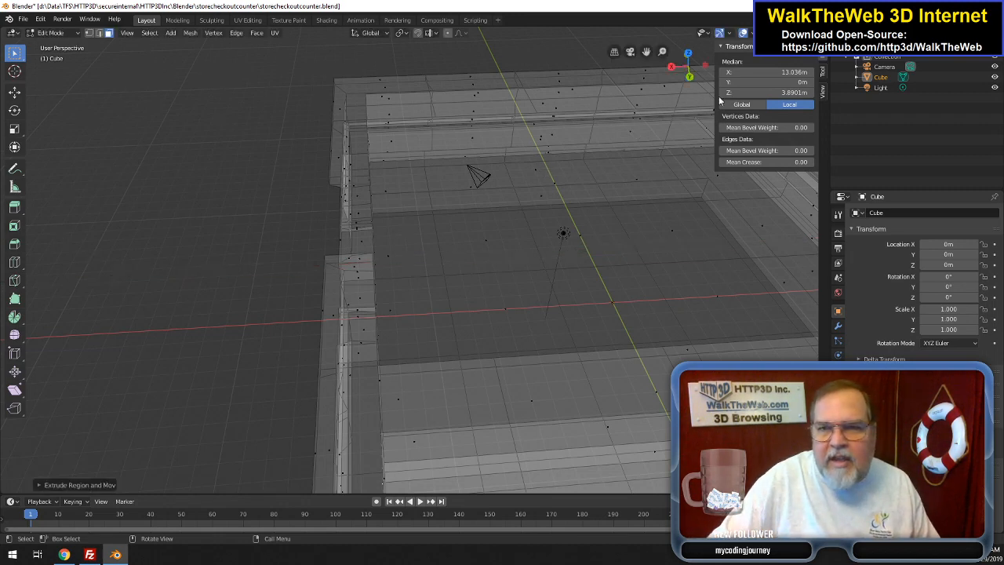
- Show the whole checkout counter in solid shading
{"action": "mouse_move", "coordinate": [687, 63]}
{"action": "left_mouse_down"}
{"action": "mouse_move", "coordinate": [678, 40]}
{"action": "mouse_move", "coordinate": [695, 27]}
{"action": "mouse_move", "coordinate": [714, 53]}
{"action": "mouse_move", "coordinate": [712, 77]}
{"action": "mouse_move", "coordinate": [688, 61]}
{"action": "left_mouse_up"}
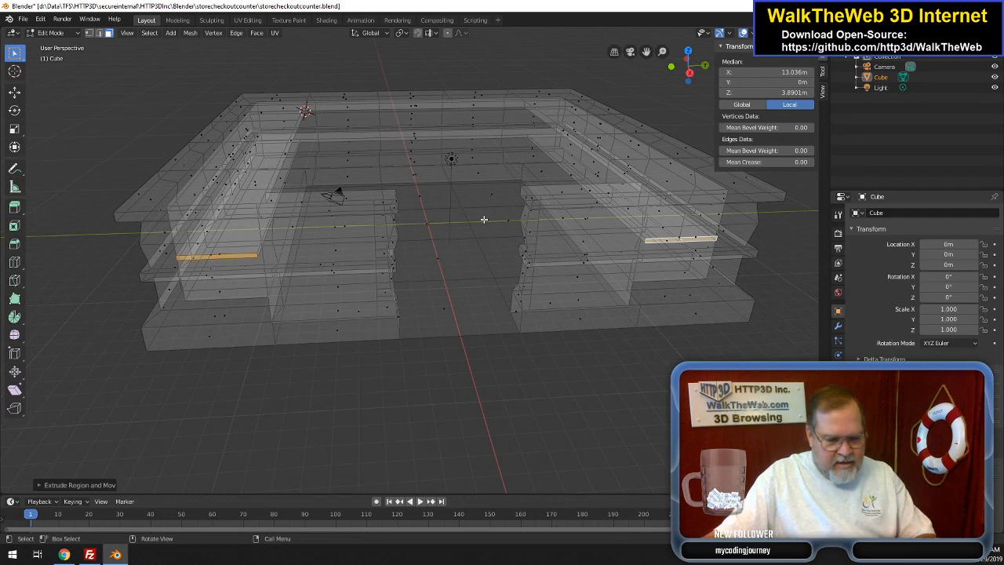
{"action": "key", "text": "z"}
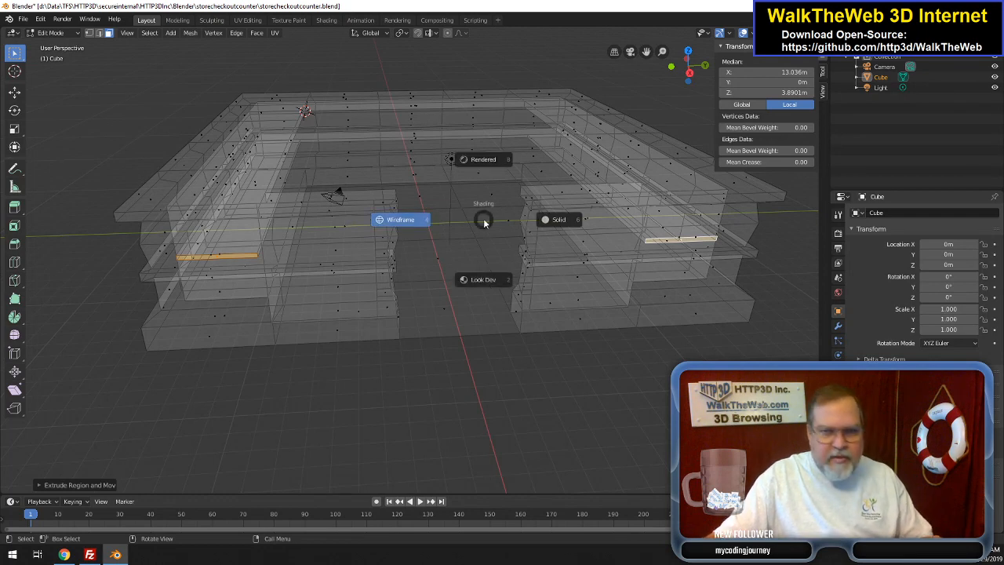
{"action": "left_click", "coordinate": [558, 221]}
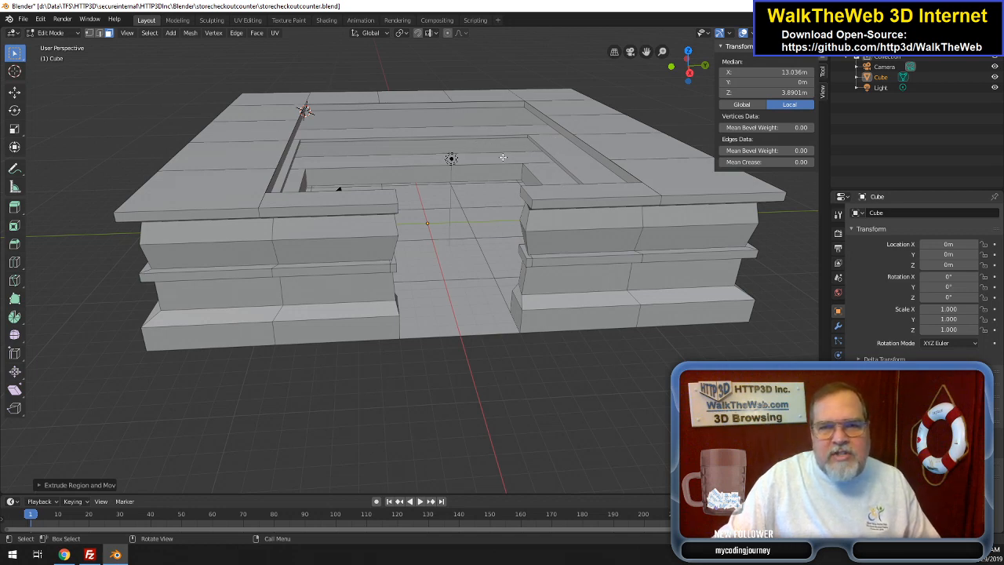
- Display the face normals in the viewport overlays and shorten their lines
{"action": "left_click_drag", "start_coordinate": [702, 72], "coordinate": [595, 95]}
{"action": "left_click_drag", "start_coordinate": [457, 166], "coordinate": [337, 189]}
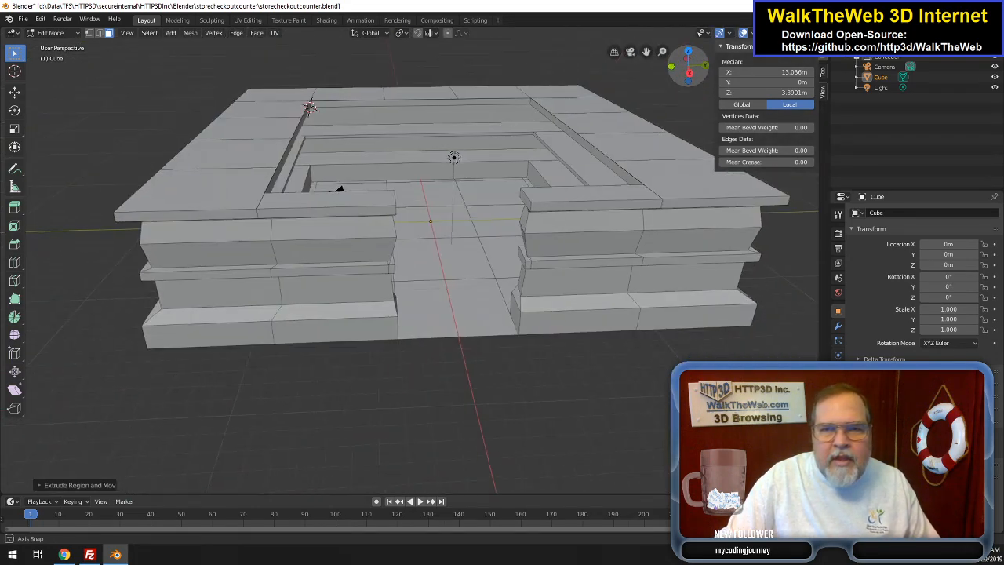
{"action": "left_click", "coordinate": [750, 33]}
{"action": "left_click", "coordinate": [713, 399]}
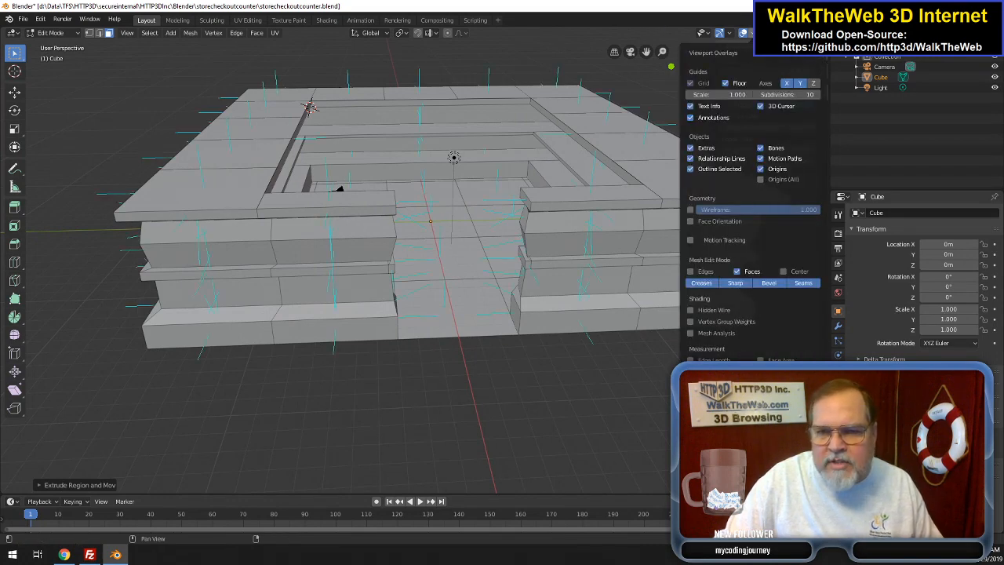
{"action": "mouse_move", "coordinate": [701, 76]}
{"action": "left_mouse_down"}
{"action": "mouse_move", "coordinate": [637, 77]}
{"action": "mouse_move", "coordinate": [632, 63]}
{"action": "mouse_move", "coordinate": [554, 84]}
{"action": "mouse_move", "coordinate": [654, 64]}
{"action": "mouse_move", "coordinate": [747, 74]}
{"action": "mouse_move", "coordinate": [706, 71]}
{"action": "left_mouse_up"}
{"action": "left_click_drag", "start_coordinate": [671, 135], "coordinate": [651, 127]}
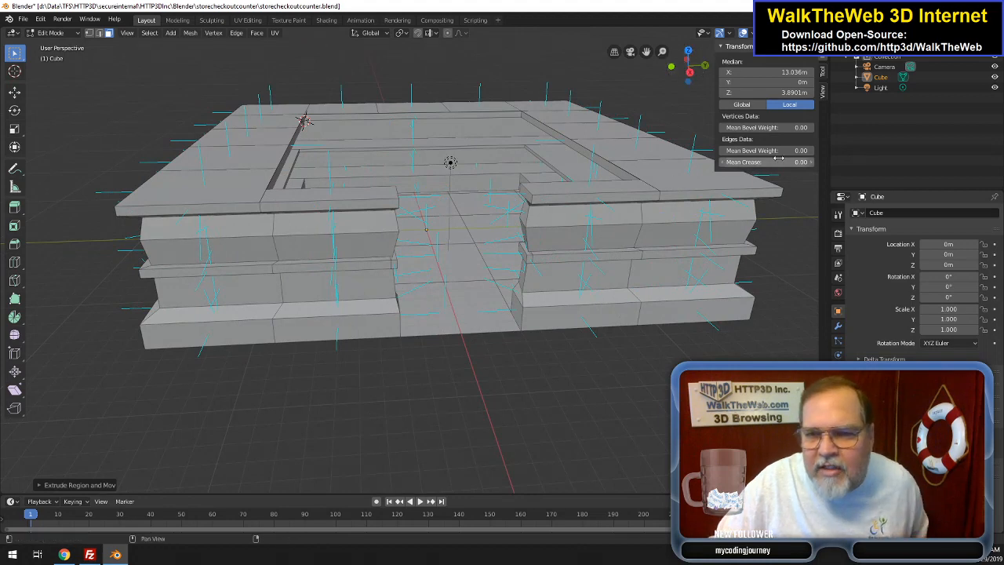
{"action": "left_click", "coordinate": [750, 33]}
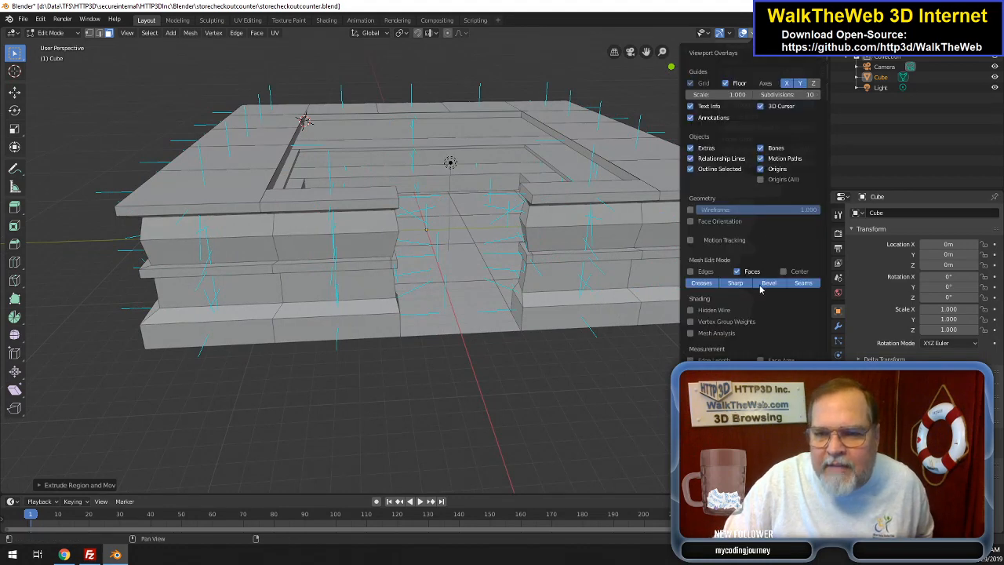
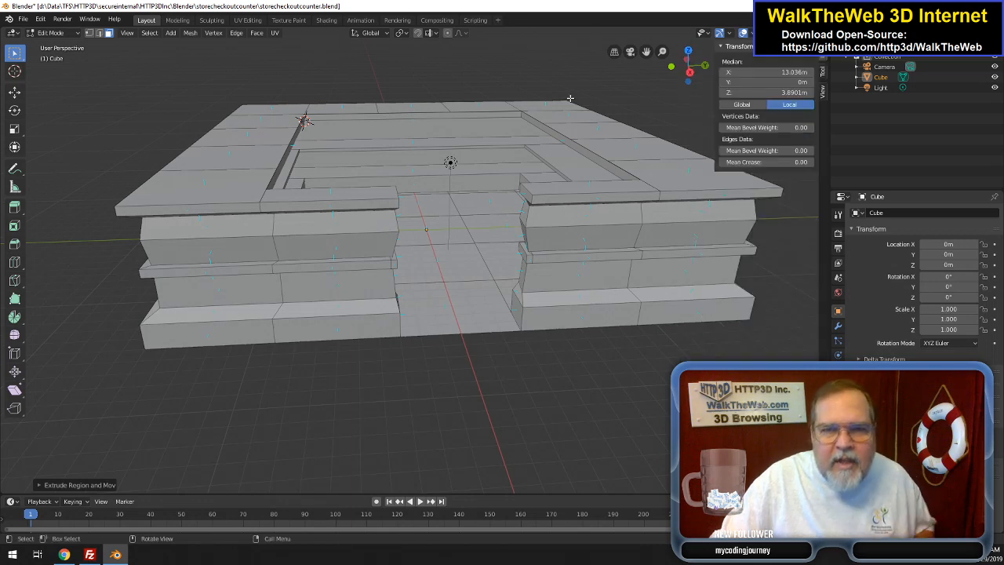
- Select the front and top faces of the shelves along both side counters
{"action": "scroll", "coordinate": [571, 93], "scroll_direction": "up", "scroll_amount": 6}
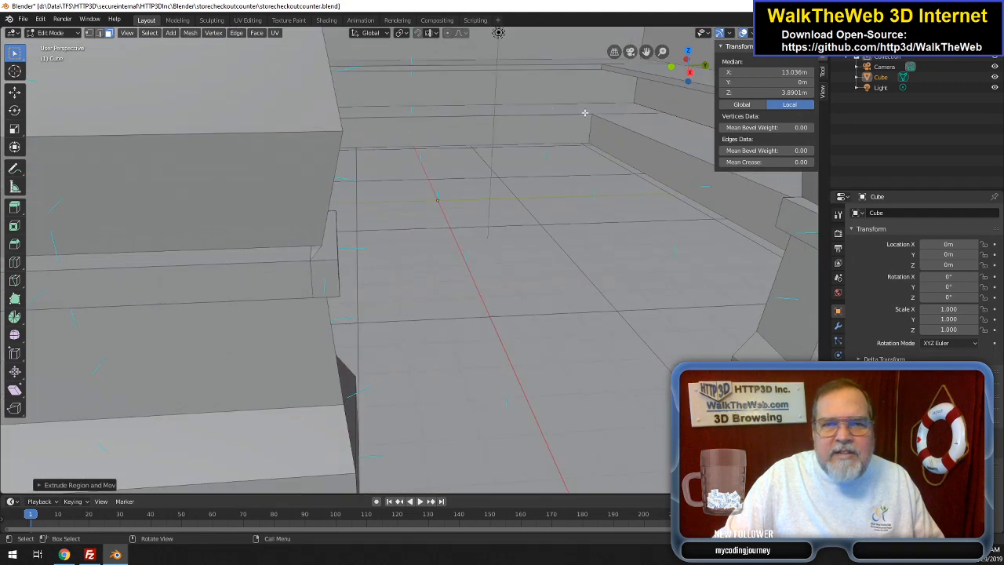
{"action": "left_click_drag", "start_coordinate": [646, 52], "coordinate": [608, 223]}
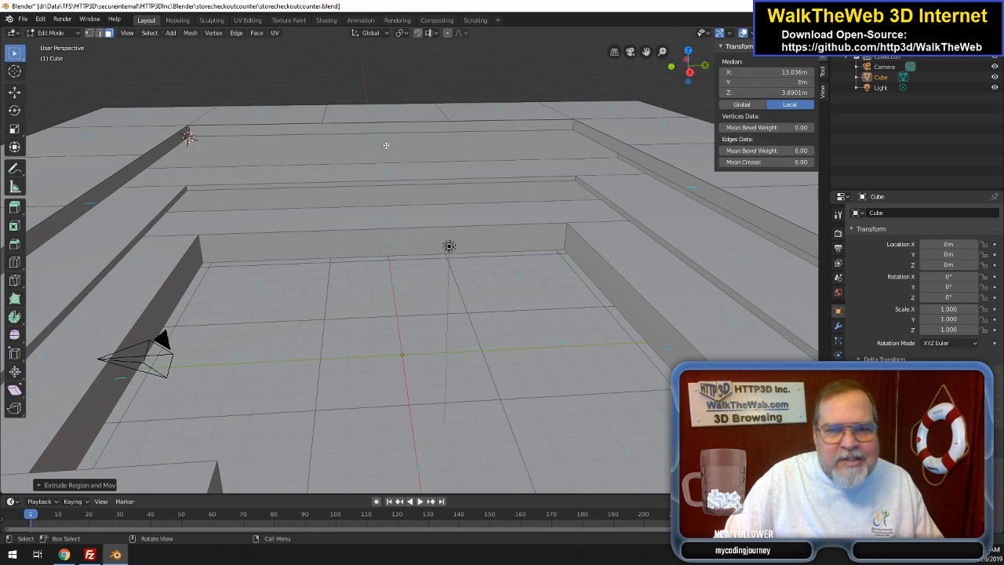
{"action": "left_click", "coordinate": [394, 182]}
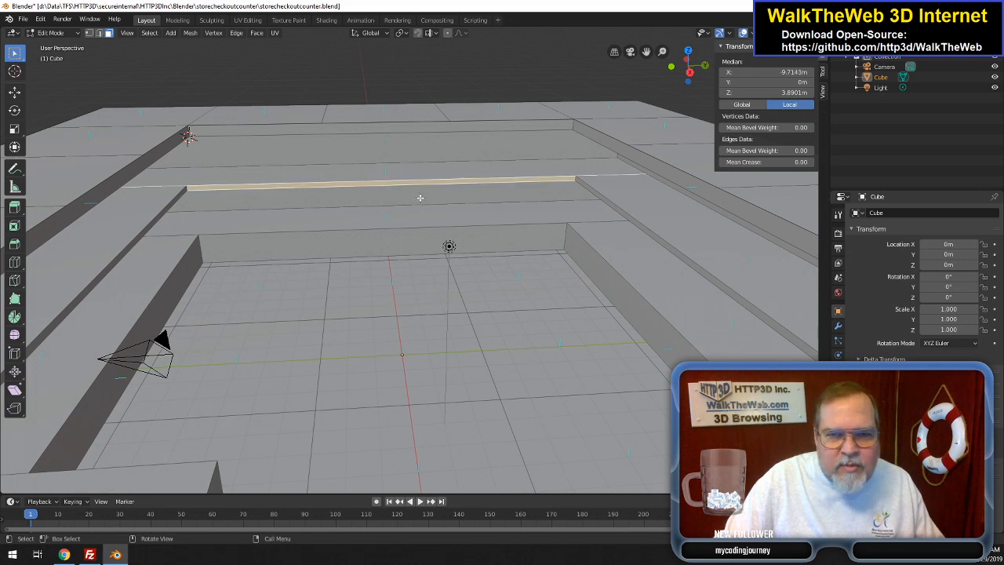
{"action": "left_click", "coordinate": [726, 290]}
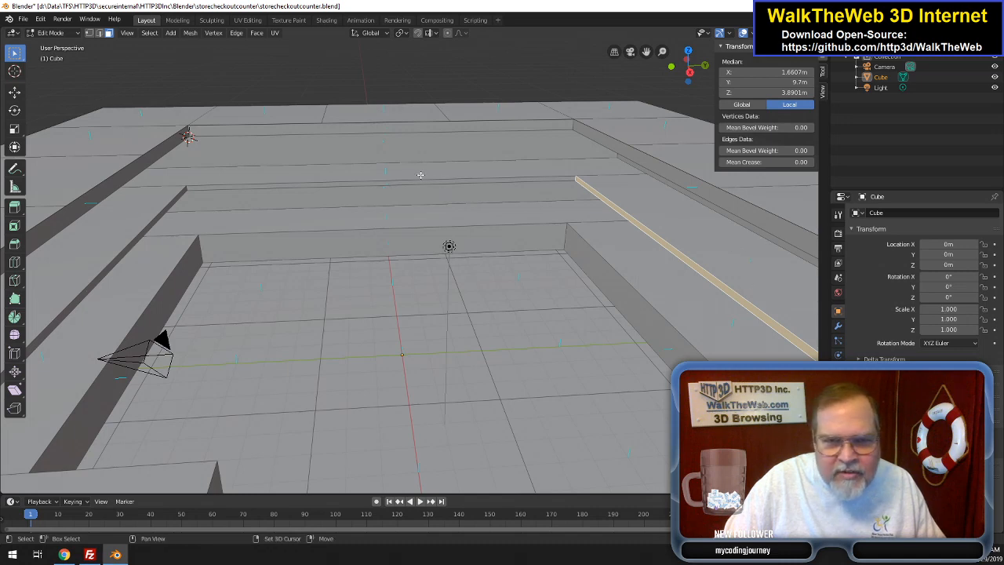
{"action": "left_click", "coordinate": [397, 183], "text": "shift"}
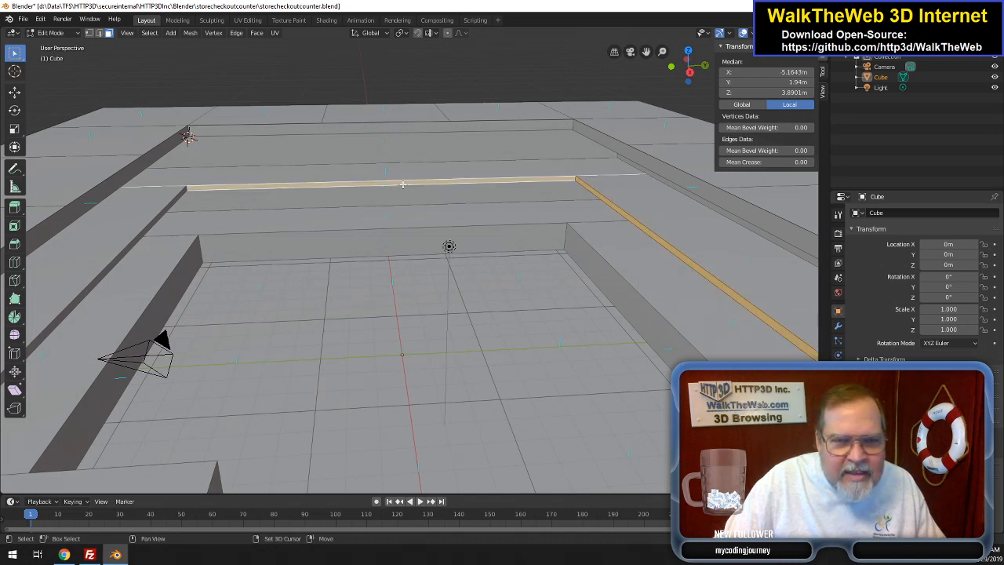
{"action": "left_click", "coordinate": [690, 265]}
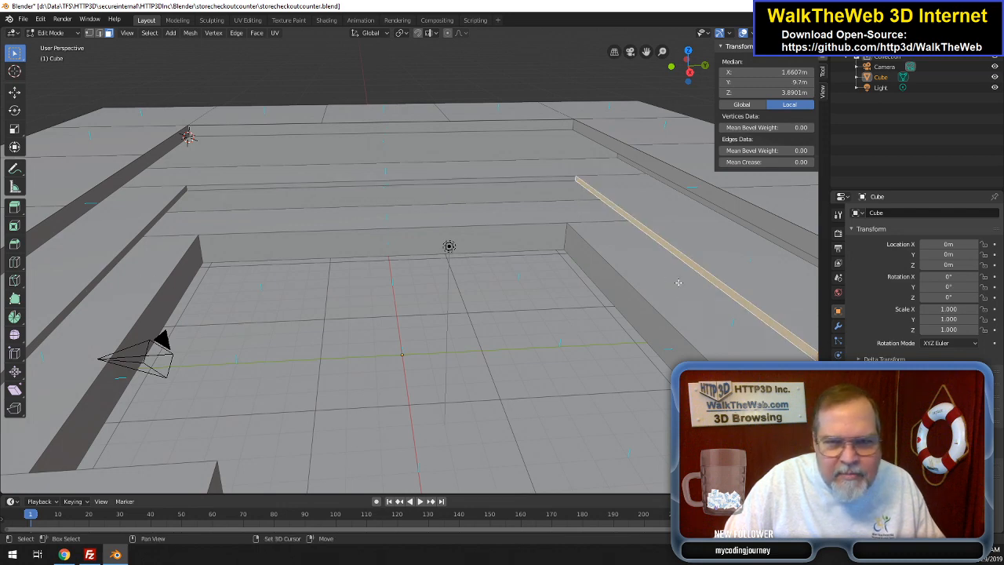
{"action": "left_click", "coordinate": [777, 272]}
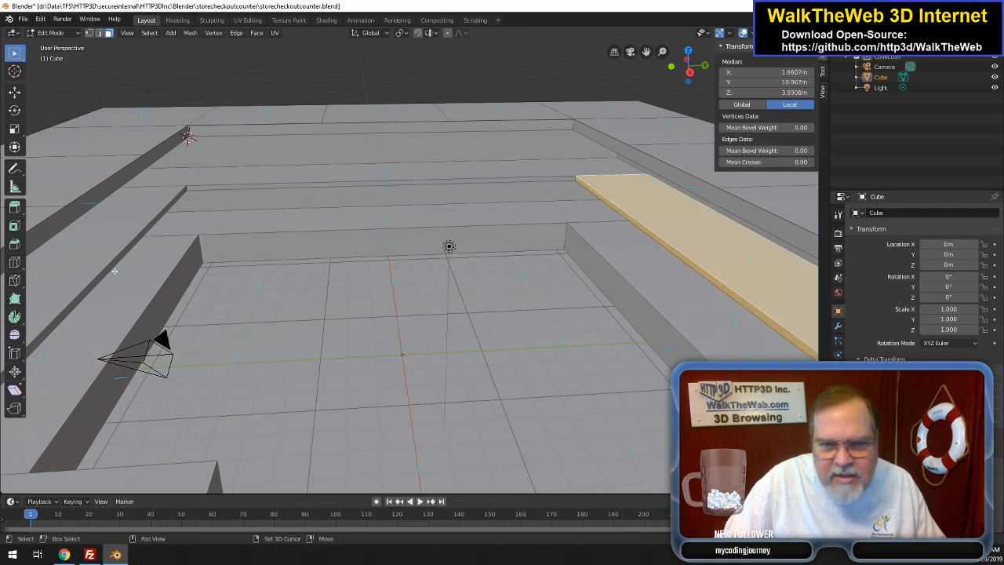
{"action": "left_click", "coordinate": [66, 313], "text": "shift"}
{"action": "left_click", "coordinate": [64, 289], "text": "shift"}
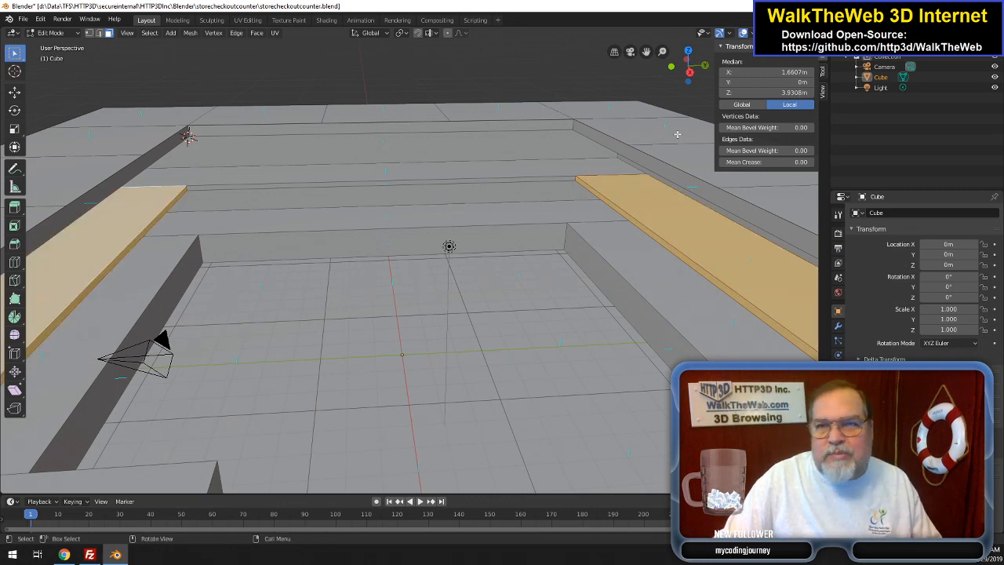
- Add the underside faces of both side shelves to the selection
{"action": "mouse_move", "coordinate": [690, 78]}
{"action": "left_mouse_down"}
{"action": "mouse_move", "coordinate": [701, 81]}
{"action": "mouse_move", "coordinate": [686, 83]}
{"action": "left_mouse_up"}
{"action": "left_click_drag", "start_coordinate": [647, 54], "coordinate": [647, 74]}
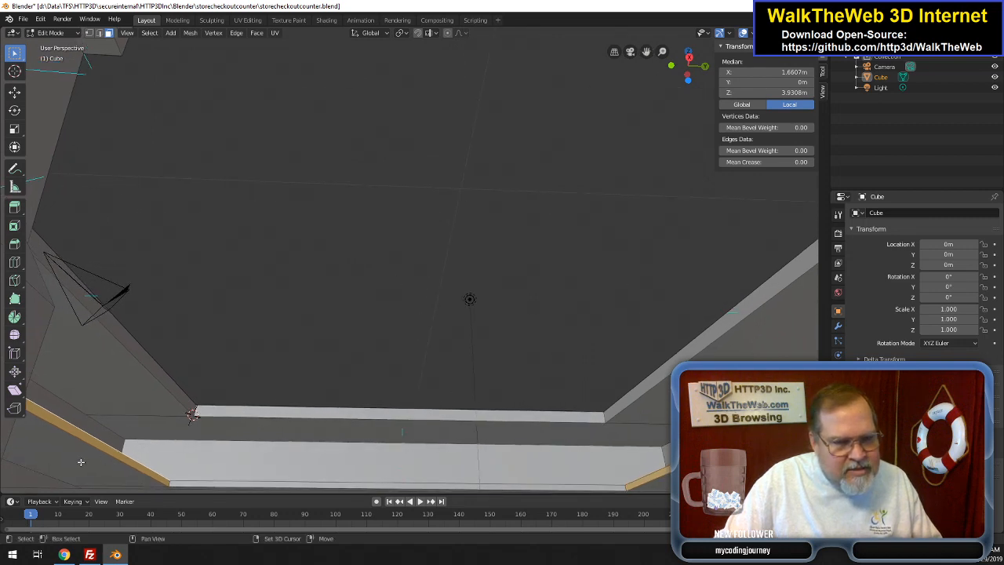
{"action": "left_click", "coordinate": [80, 462], "text": "shift"}
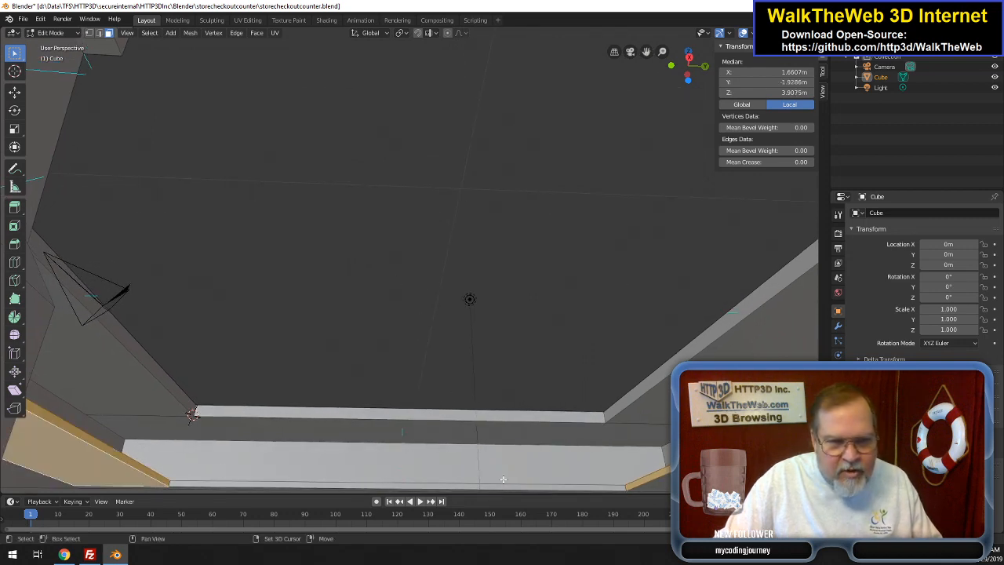
{"action": "left_click", "coordinate": [703, 470], "text": "shift"}
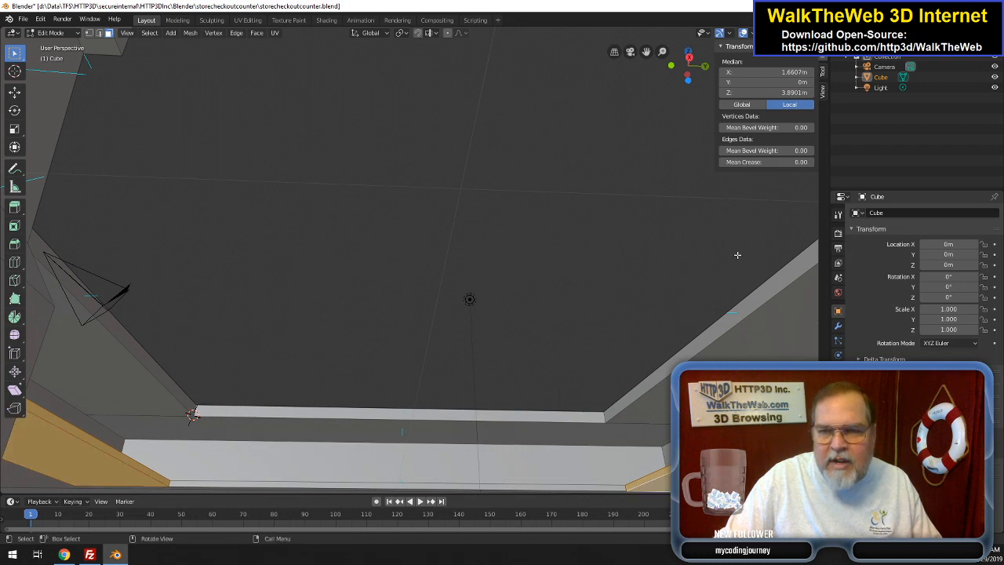
- Correct the normal direction of the selected front, top and underside faces of both side shelves
{"action": "left_click_drag", "start_coordinate": [690, 68], "coordinate": [773, 97]}
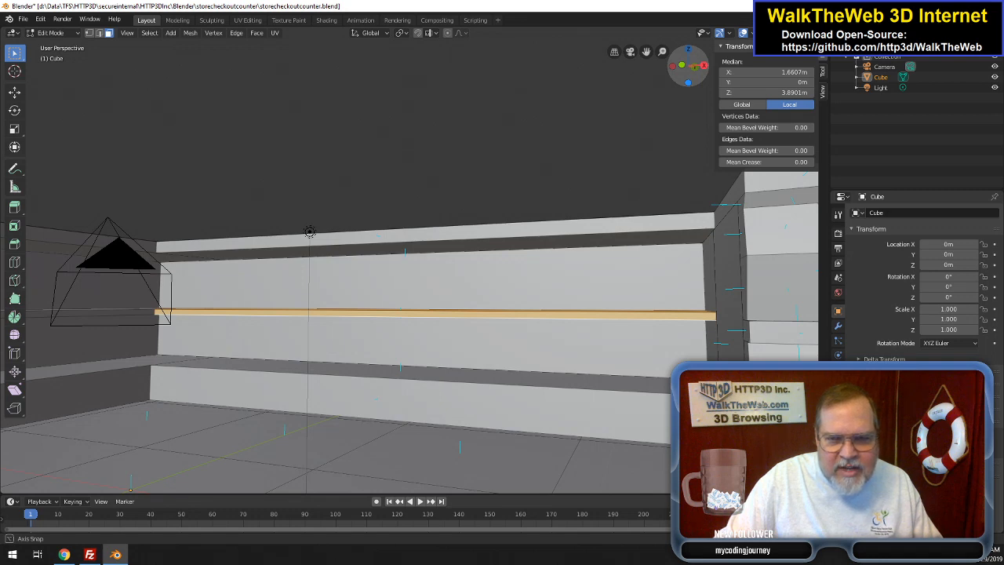
{"action": "left_click_drag", "start_coordinate": [774, 97], "coordinate": [657, 89]}
{"action": "scroll", "coordinate": [413, 263], "scroll_direction": "up", "scroll_amount": 1}
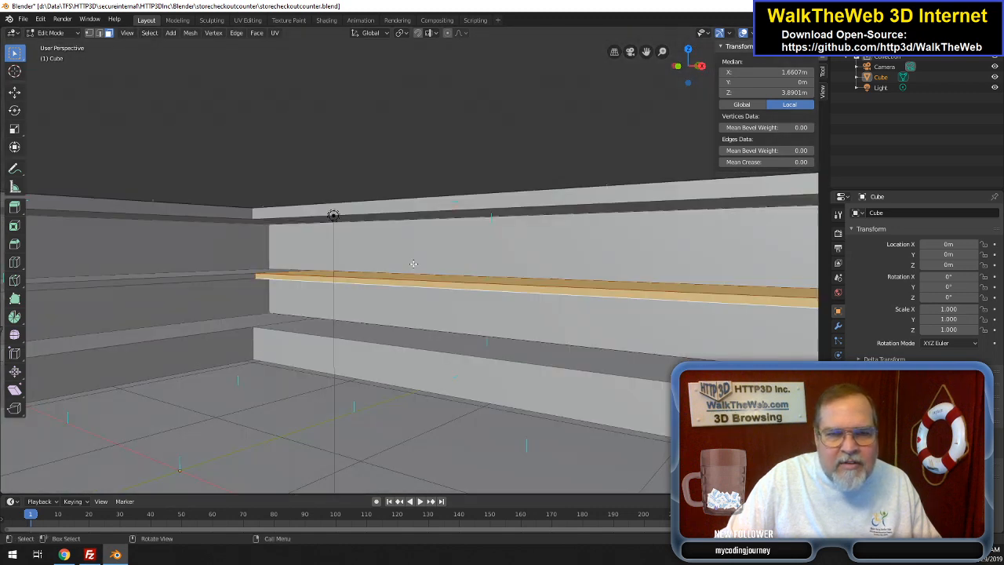
{"action": "left_click_drag", "start_coordinate": [647, 53], "coordinate": [540, 111]}
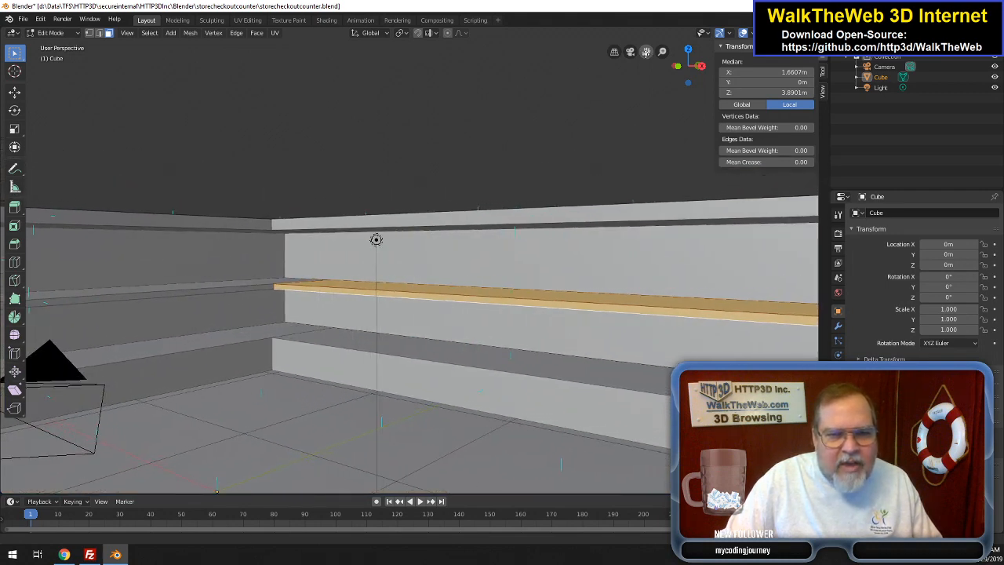
{"action": "left_click", "coordinate": [149, 33]}
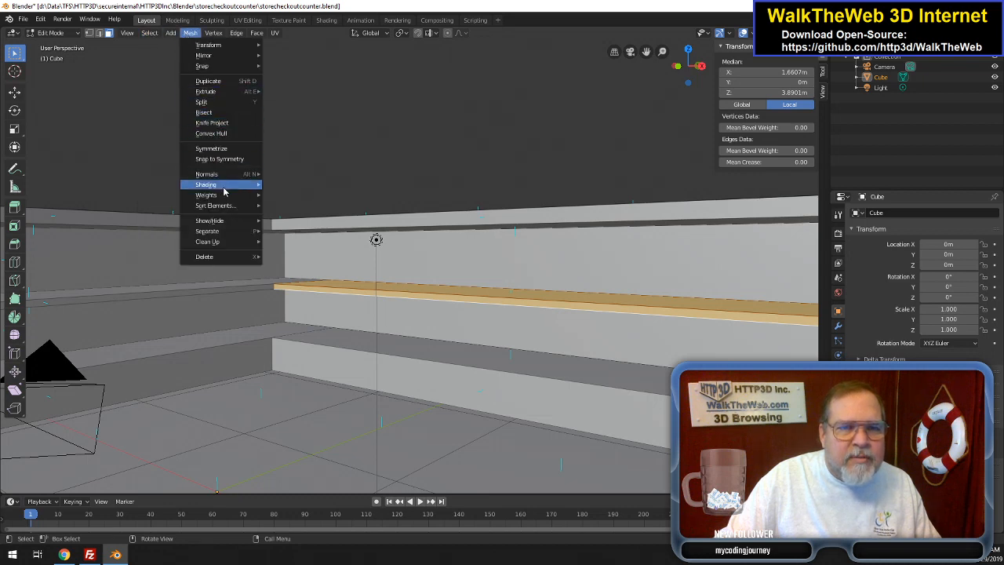
{"action": "mouse_move", "coordinate": [230, 175]}
{"action": "left_click", "coordinate": [299, 174]}
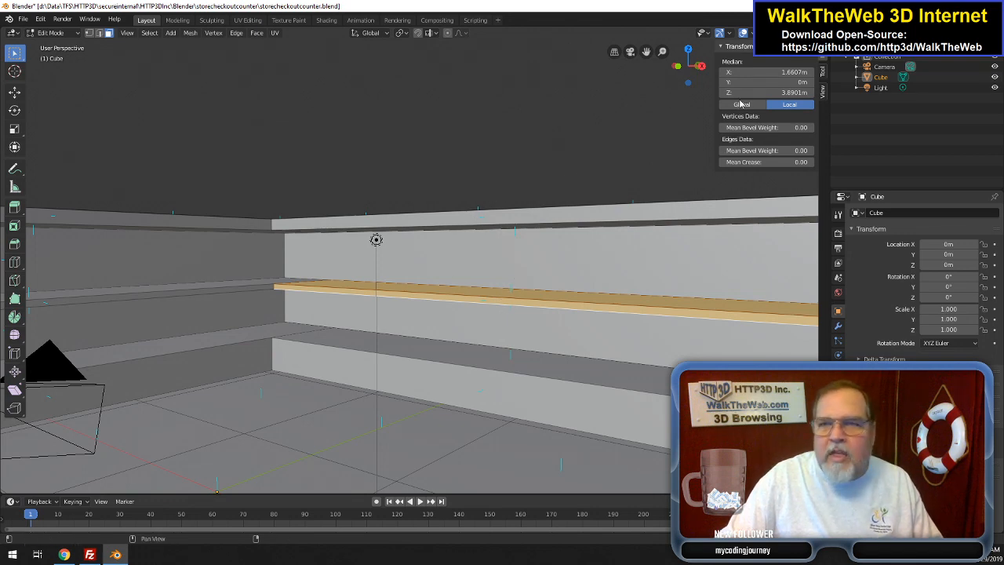
- Save the checkout counter file, switch to Object Mode and save it again
{"action": "left_click_drag", "start_coordinate": [690, 72], "coordinate": [734, 70]}
{"action": "scroll", "coordinate": [657, 117], "scroll_direction": "down", "scroll_amount": 5}
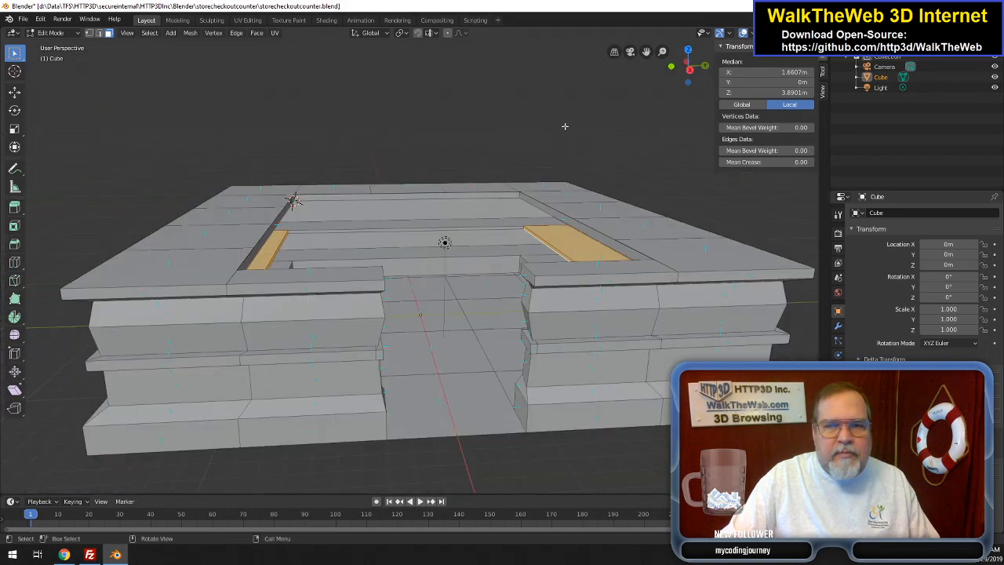
{"action": "left_click", "coordinate": [23, 19]}
{"action": "left_click", "coordinate": [44, 83]}
{"action": "left_click", "coordinate": [24, 19]}
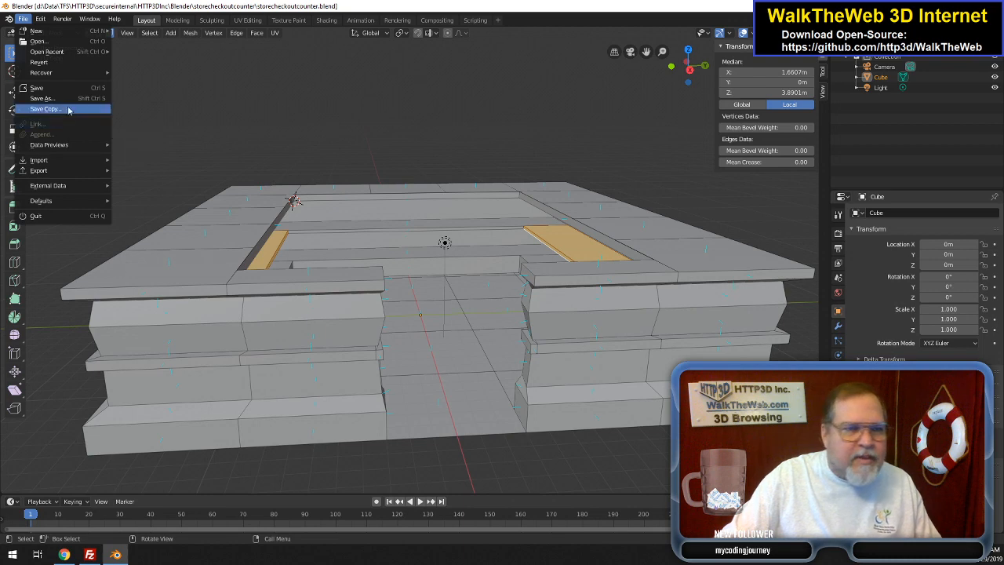
{"action": "left_click", "coordinate": [72, 93]}
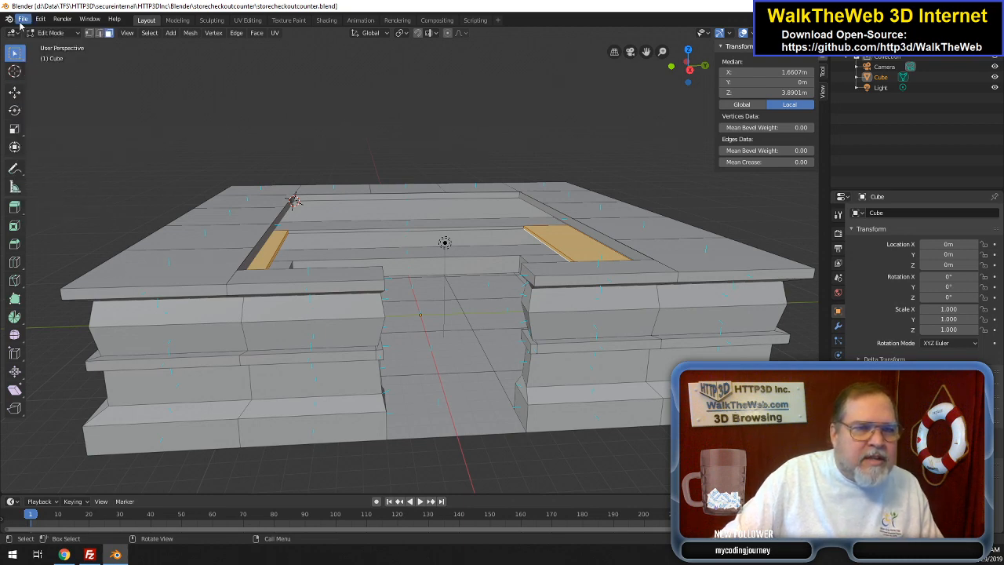
{"action": "key", "text": "Tab"}
{"action": "left_click", "coordinate": [23, 19]}
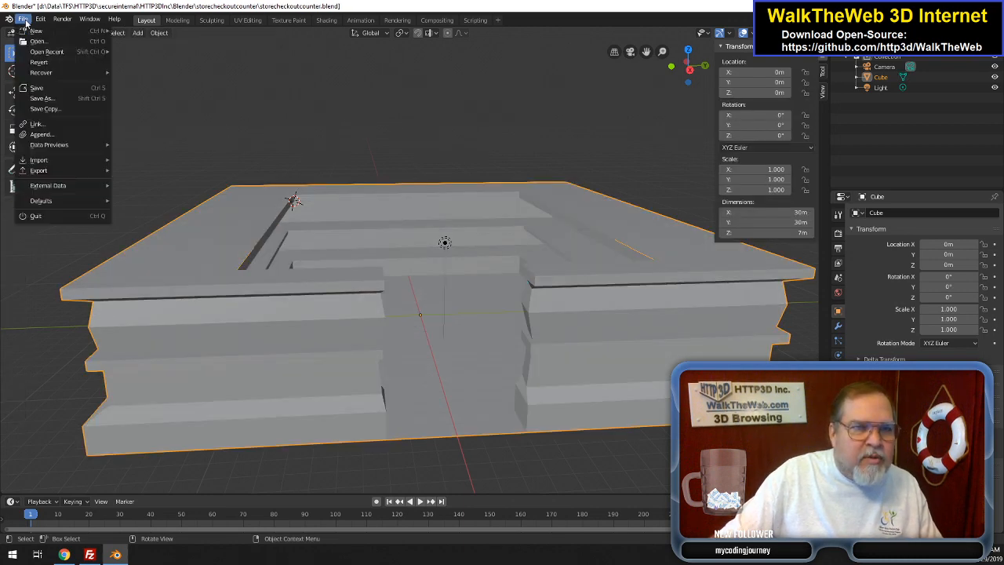
{"action": "left_click", "coordinate": [47, 94]}
- Export the scene in Babylon.js format, overwriting storecheckoutcounter.babylon
{"action": "left_click", "coordinate": [23, 19]}
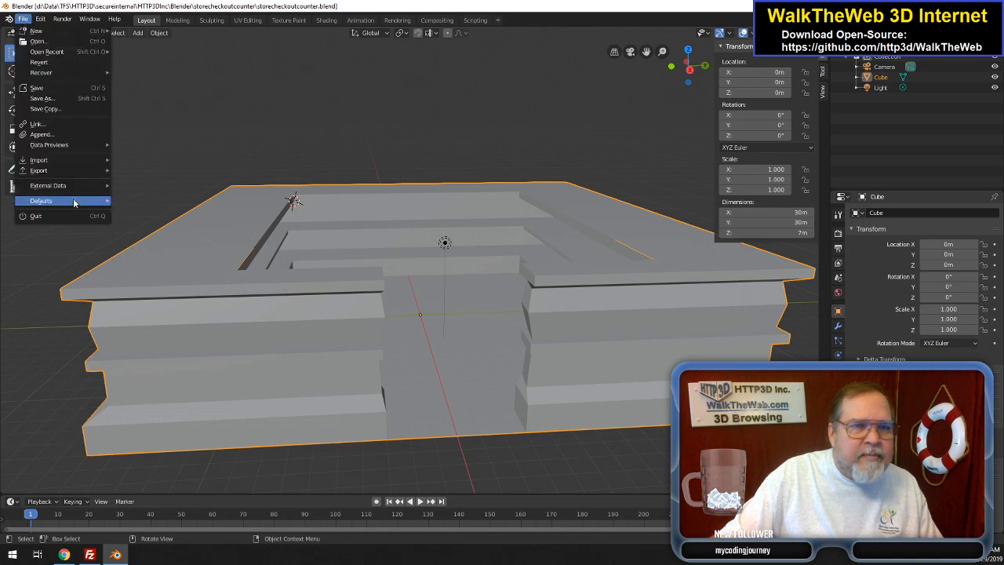
{"action": "mouse_move", "coordinate": [63, 171]}
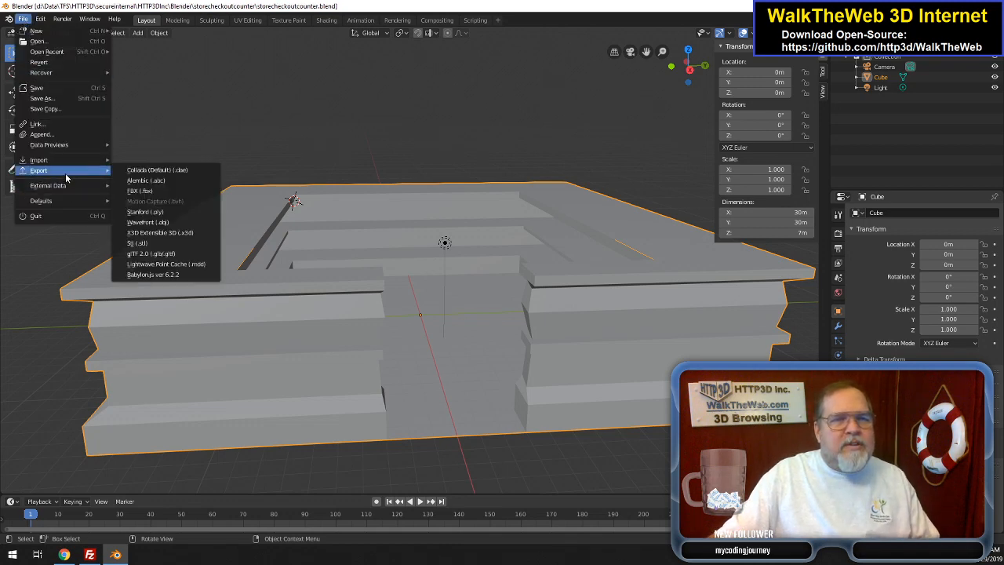
{"action": "left_click", "coordinate": [187, 275]}
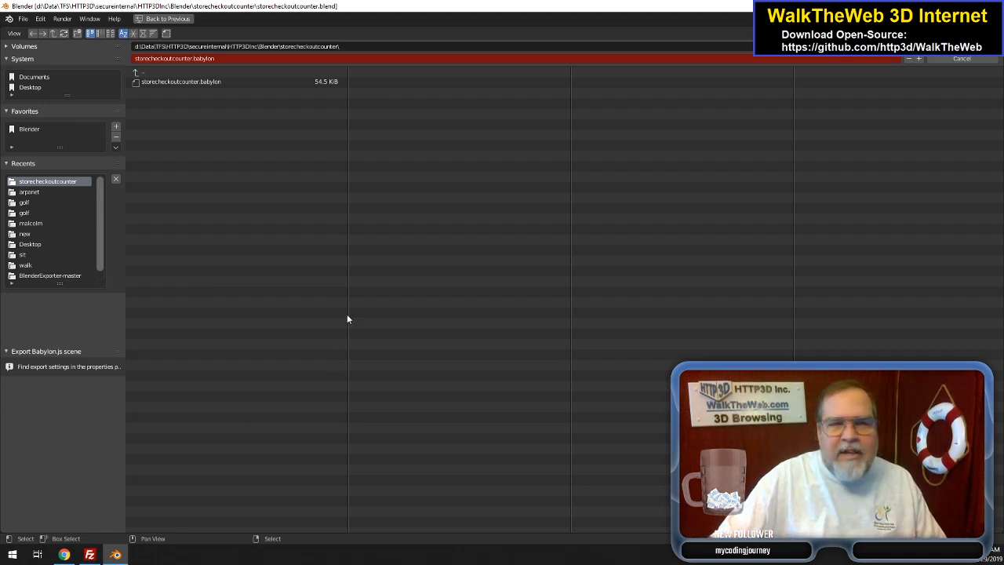
{"action": "left_click", "coordinate": [966, 59]}
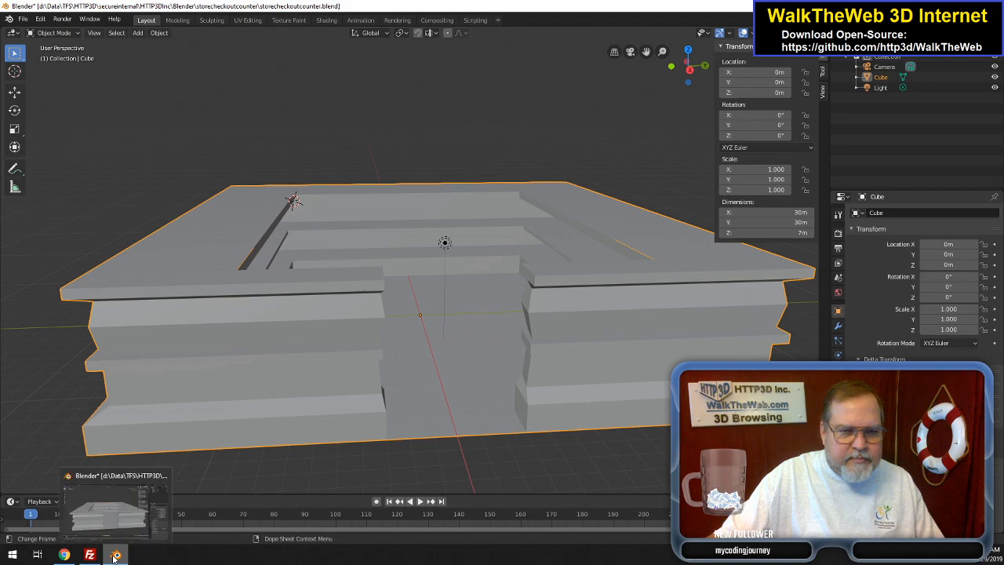
- In FileZilla, upload the storecheckoutcounter babylon, manifest, blend and log files to the remote storecheckoutcounter folder
{"action": "left_click", "coordinate": [89, 555]}
{"action": "right_click", "coordinate": [191, 270]}
{"action": "left_click", "coordinate": [214, 281]}
{"action": "left_click", "coordinate": [153, 291]}
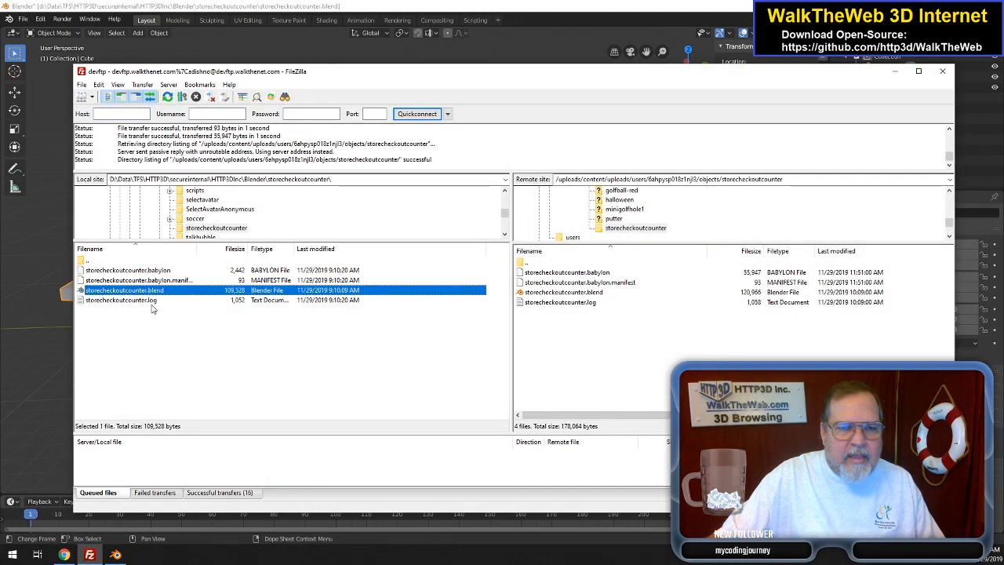
{"action": "left_click", "coordinate": [155, 302], "text": "shift"}
{"action": "right_click", "coordinate": [155, 302]}
{"action": "left_click", "coordinate": [177, 308]}
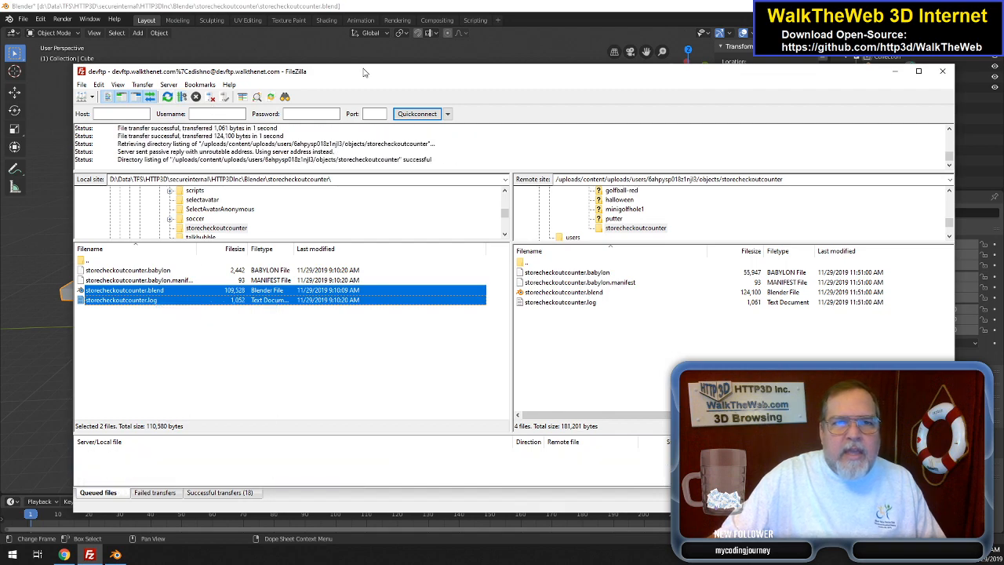
- Switch to Chrome and clear the browsing data from its privacy settings
{"action": "left_click", "coordinate": [63, 554]}
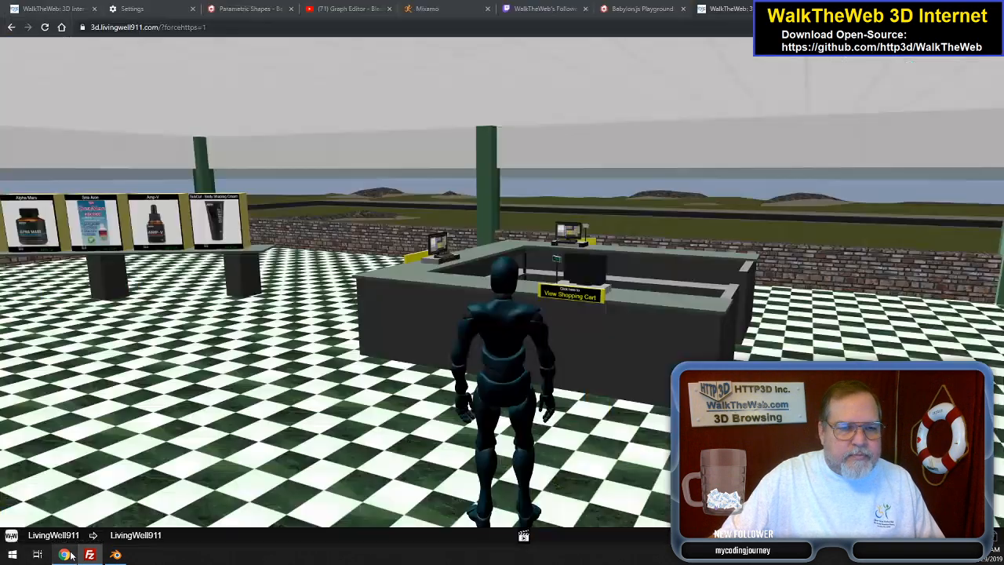
{"action": "left_click", "coordinate": [157, 7]}
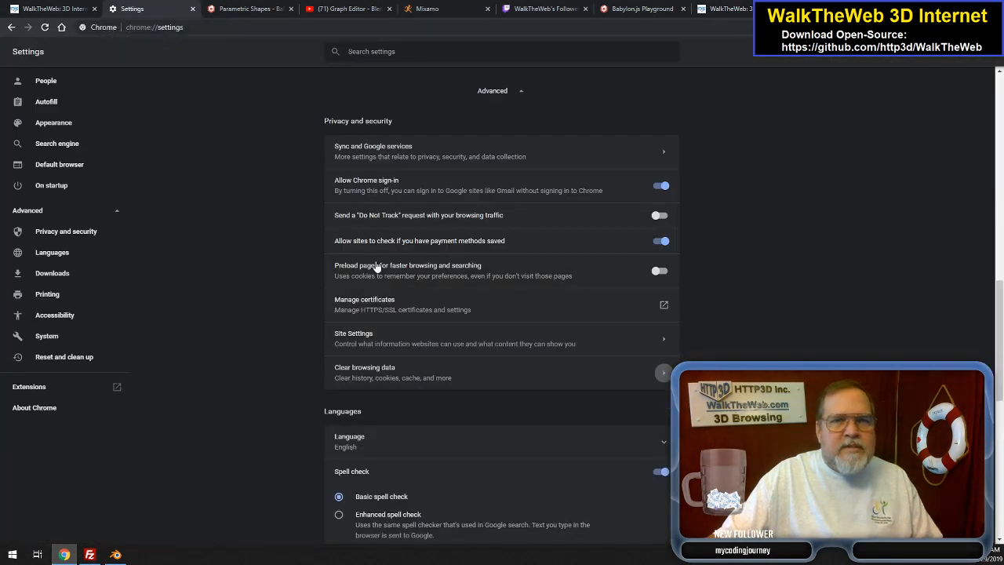
{"action": "left_click", "coordinate": [449, 374]}
{"action": "left_click", "coordinate": [603, 362]}
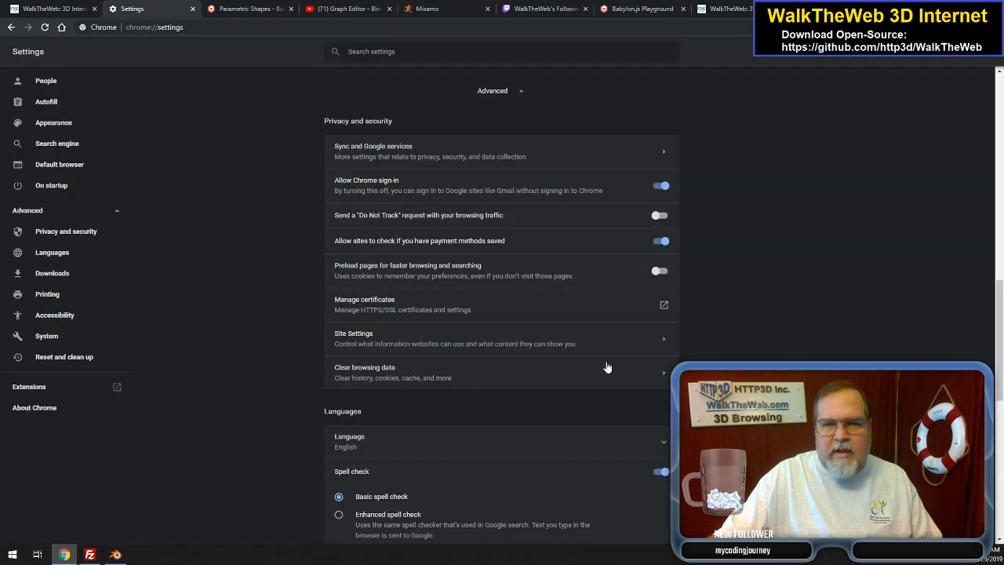
- Reload the WalkTheWeb admin page of the checkout counter 3D Thing
{"action": "left_click", "coordinate": [44, 8]}
{"action": "left_click", "coordinate": [276, 28]}
{"action": "key", "text": "Return"}
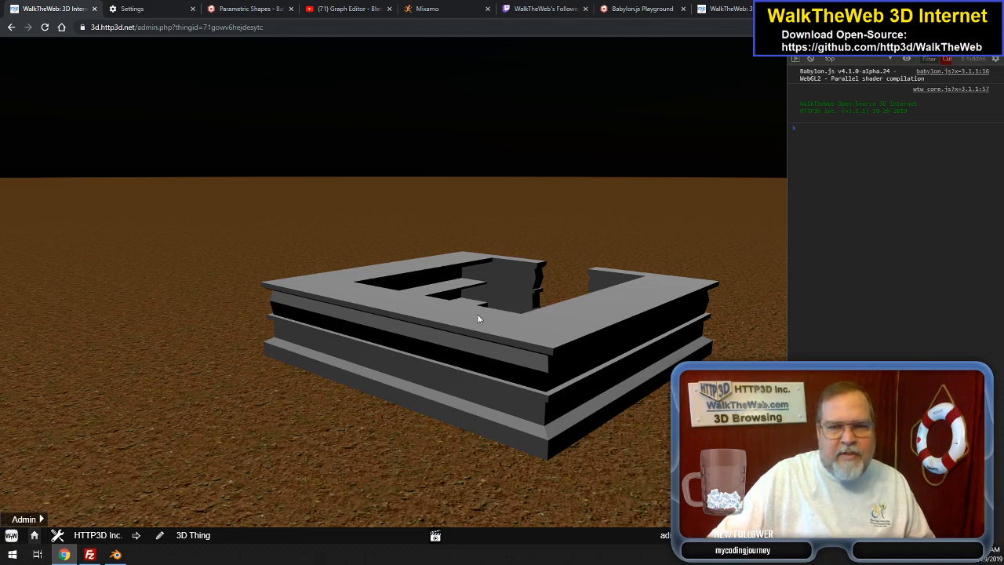
- Walk the avatar around the checkout counter and examine its top, interior shelves and outer walls from several sides
{"action": "mouse_move", "coordinate": [705, 197]}
{"action": "left_mouse_down"}
{"action": "mouse_move", "coordinate": [540, 202]}
{"action": "mouse_move", "coordinate": [792, 206]}
{"action": "mouse_move", "coordinate": [594, 209]}
{"action": "mouse_move", "coordinate": [695, 198]}
{"action": "left_mouse_up"}
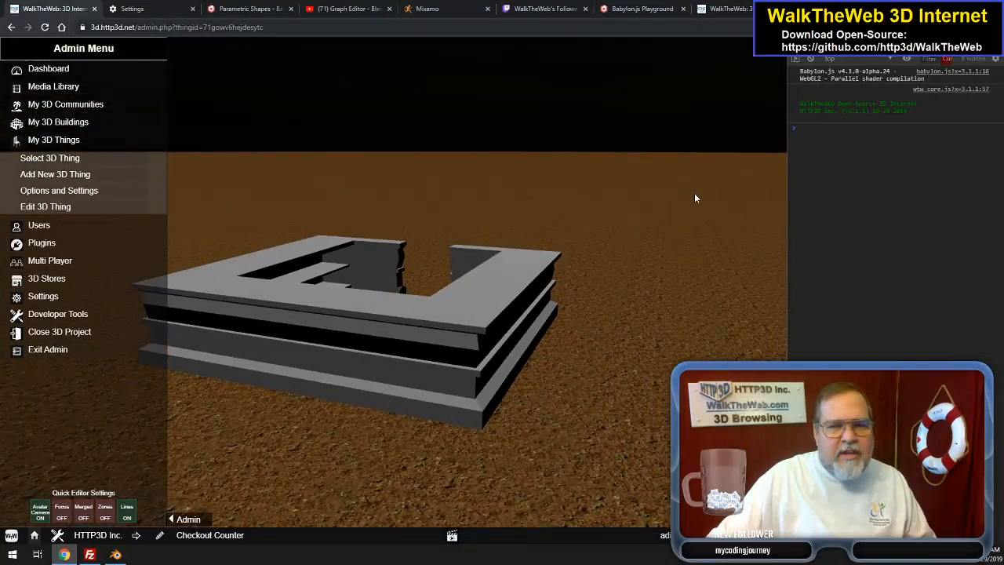
{"action": "key", "text": "Right"}
{"action": "key", "text": "Up"}
{"action": "key", "text": "Up"}
{"action": "key", "text": "Right"}
{"action": "key", "text": "Left"}
{"action": "key", "text": "Up"}
{"action": "key", "text": "Left"}
{"action": "key", "text": "Left"}
{"action": "key", "text": "Left"}
{"action": "key", "text": "Right"}
{"action": "key", "text": "Down"}
{"action": "key", "text": "Left"}
{"action": "key", "text": "Up"}
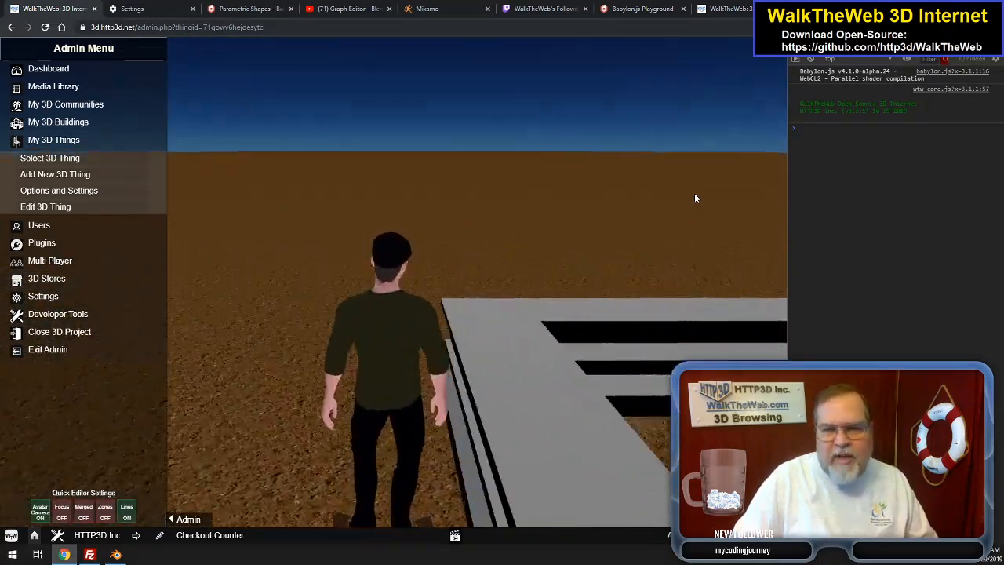
{"action": "key", "text": "Right"}
{"action": "key", "text": "Left"}
{"action": "key", "text": "Left"}
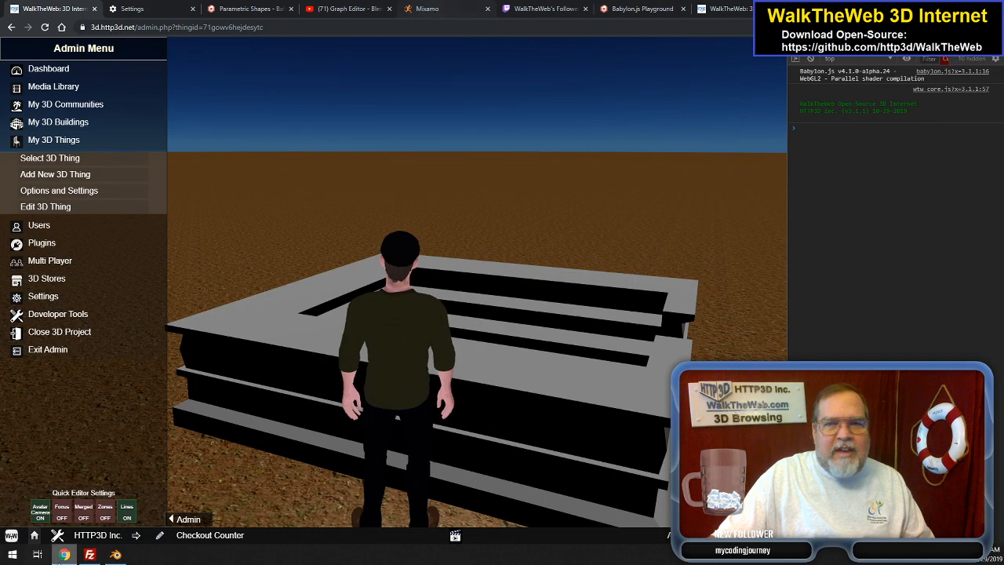
- Switch to Blender and add a Bevel modifier to the checkout counter object
{"action": "left_click", "coordinate": [115, 555]}
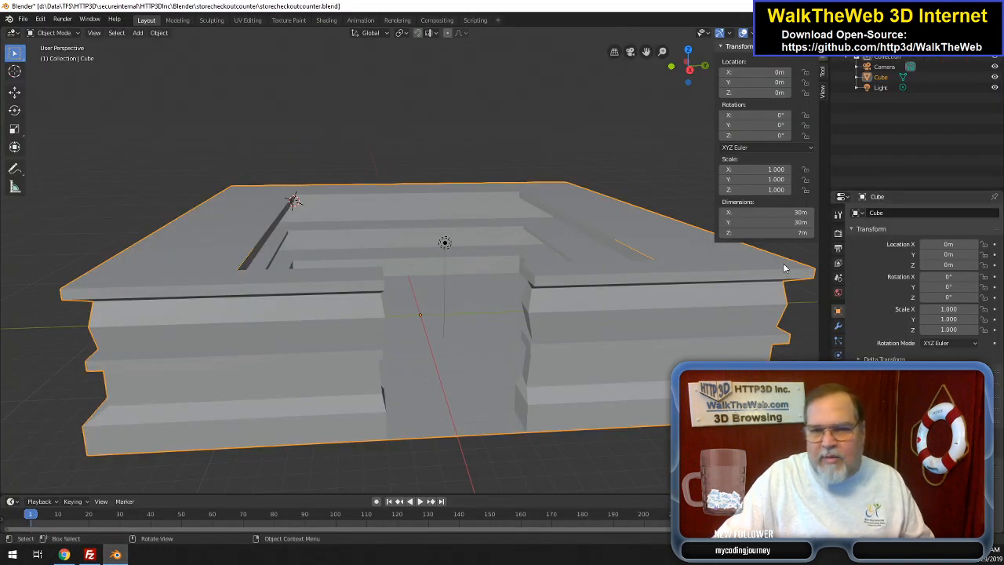
{"action": "left_click", "coordinate": [838, 327]}
{"action": "left_click", "coordinate": [905, 212]}
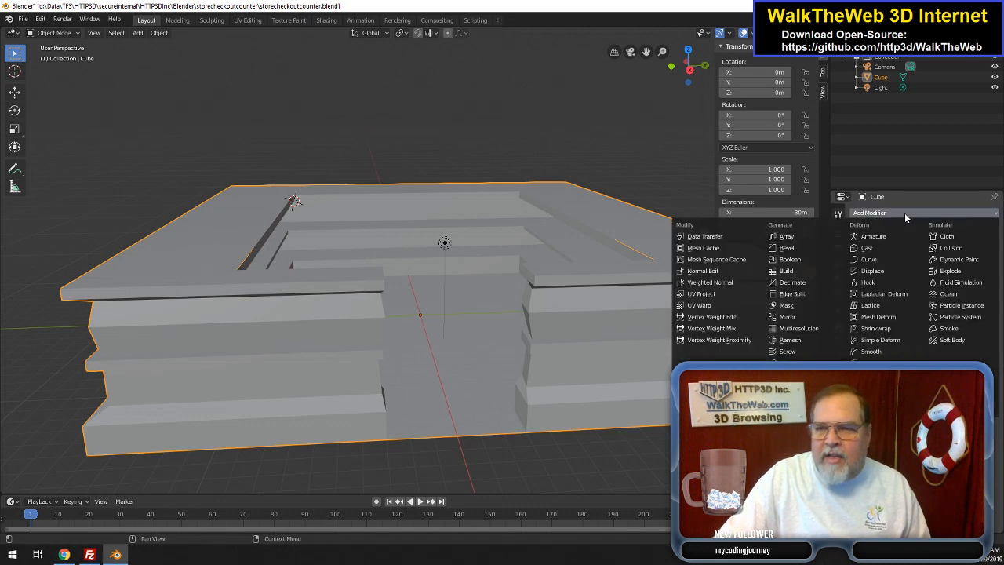
{"action": "left_click", "coordinate": [787, 248]}
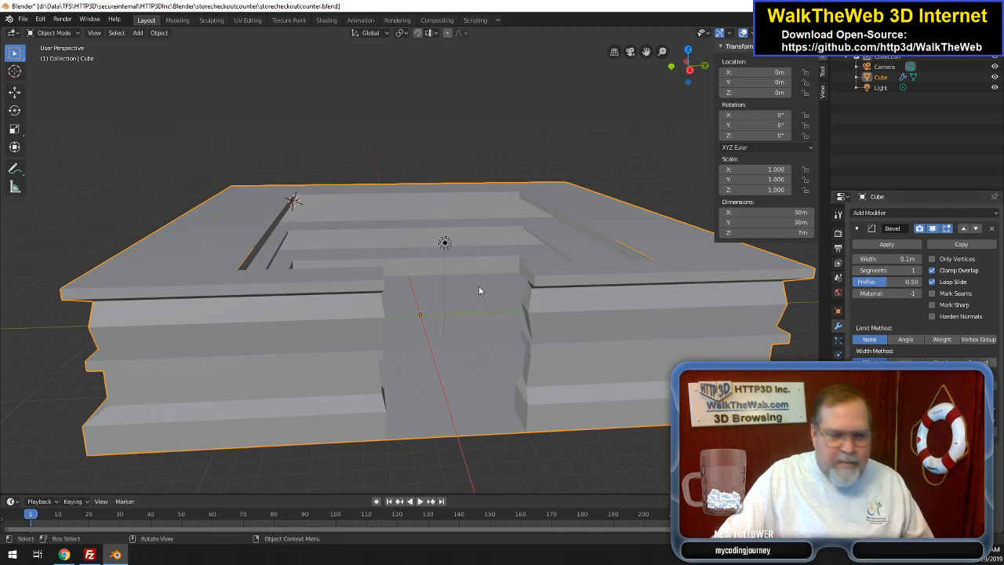
- Try the bevel in Edit Mode with a width of 0.15 m and 4 segments, and undo back to before the modifier
{"action": "key", "text": "Tab"}
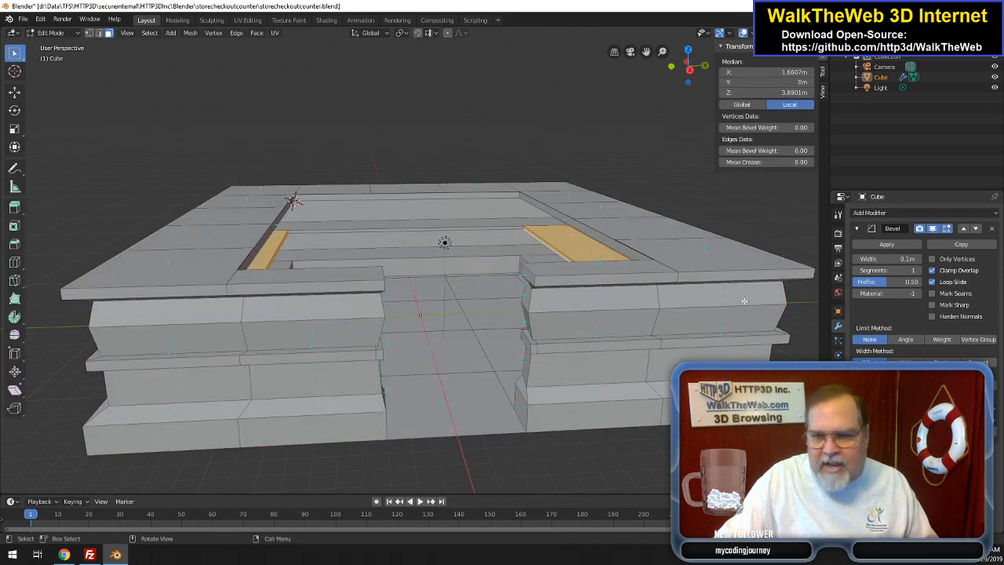
{"action": "left_click", "coordinate": [922, 261]}
{"action": "left_click", "coordinate": [921, 261]}
{"action": "left_click", "coordinate": [922, 261]}
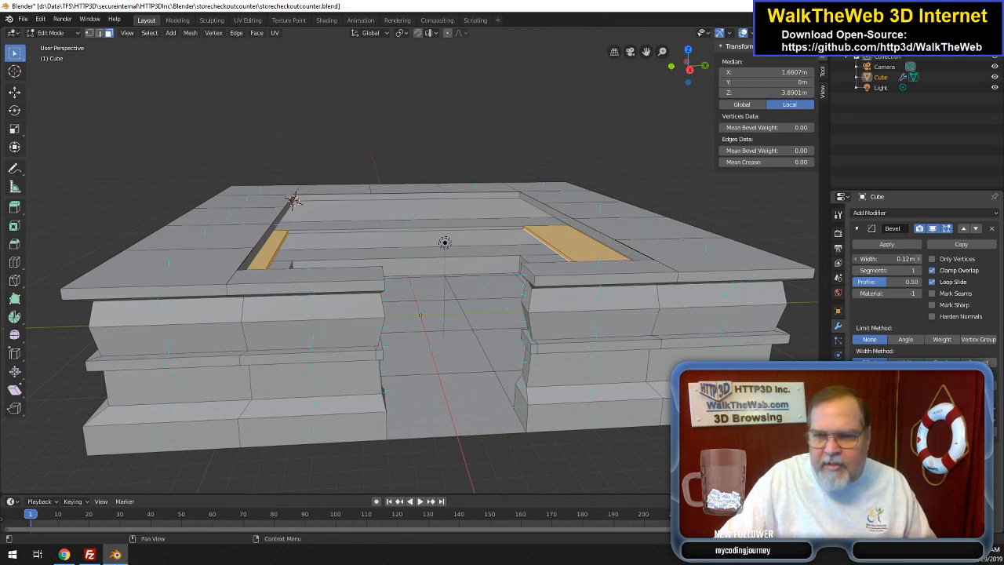
{"action": "left_click", "coordinate": [922, 260]}
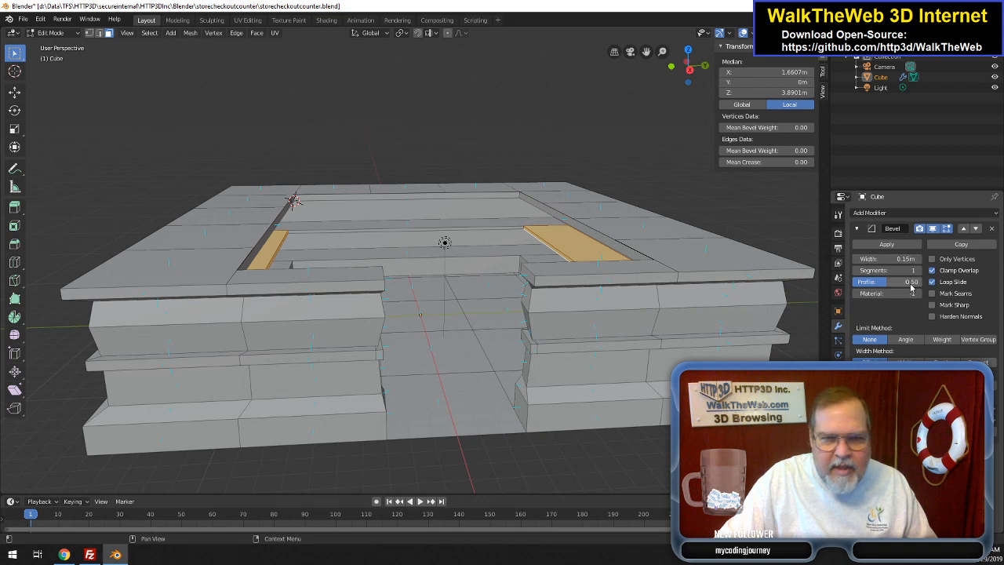
{"action": "left_click", "coordinate": [918, 271]}
{"action": "left_click", "coordinate": [919, 270]}
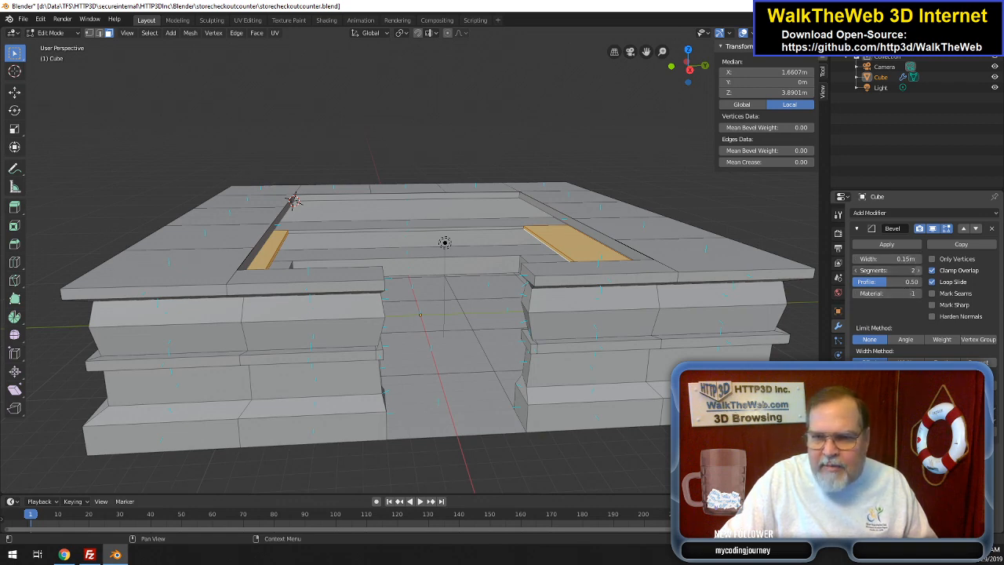
{"action": "left_click", "coordinate": [919, 271]}
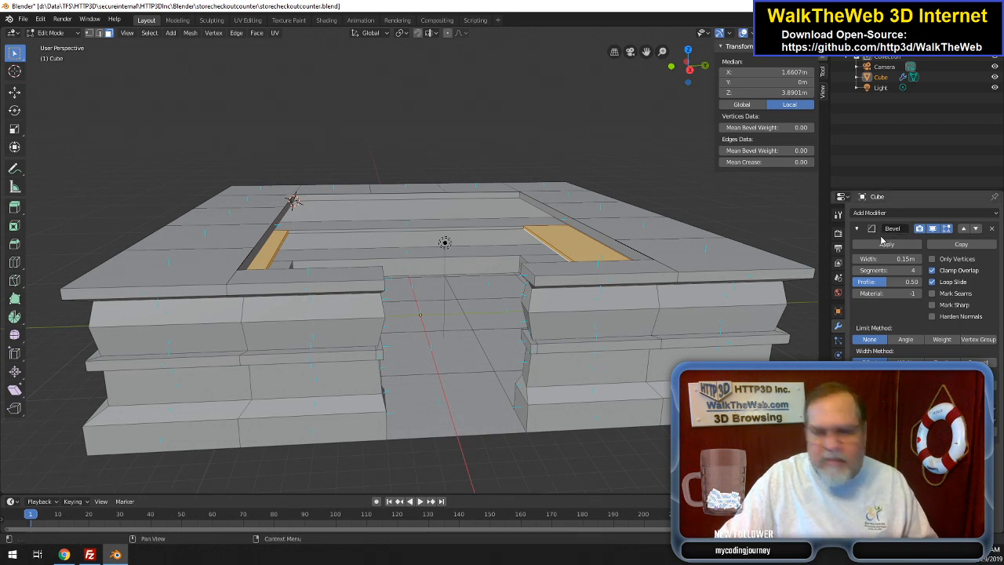
{"action": "key", "text": "ctrl+z"}
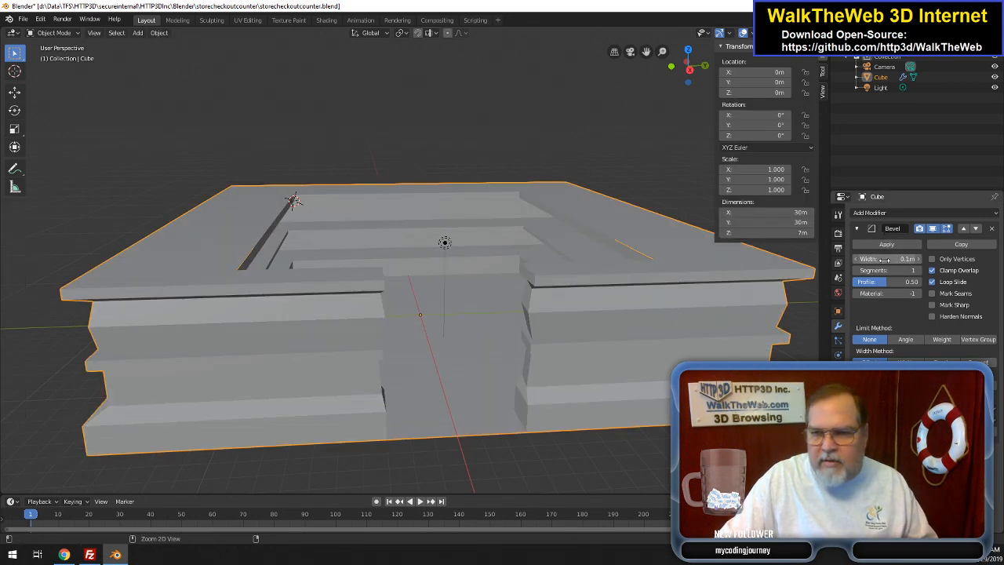
{"action": "key", "text": "ctrl+z"}
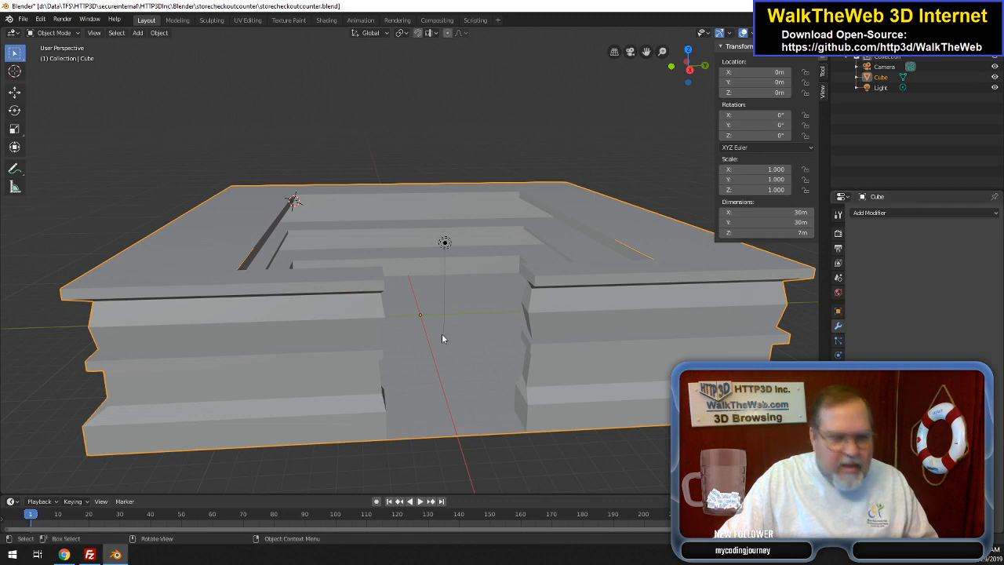
- Select the counter's whole mesh in Edit Mode and add a Bevel modifier
{"action": "key", "text": "Tab"}
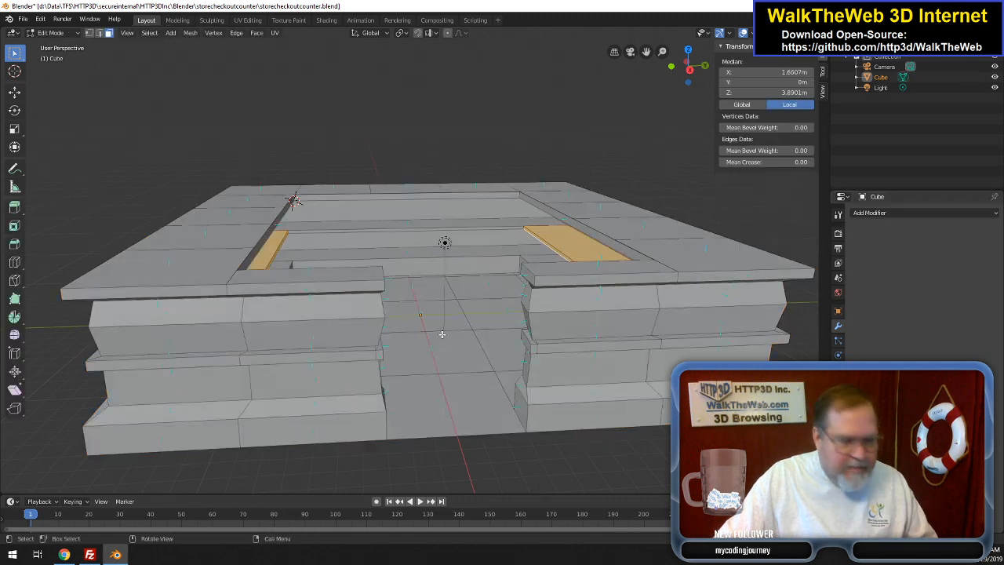
{"action": "left_click", "coordinate": [889, 213]}
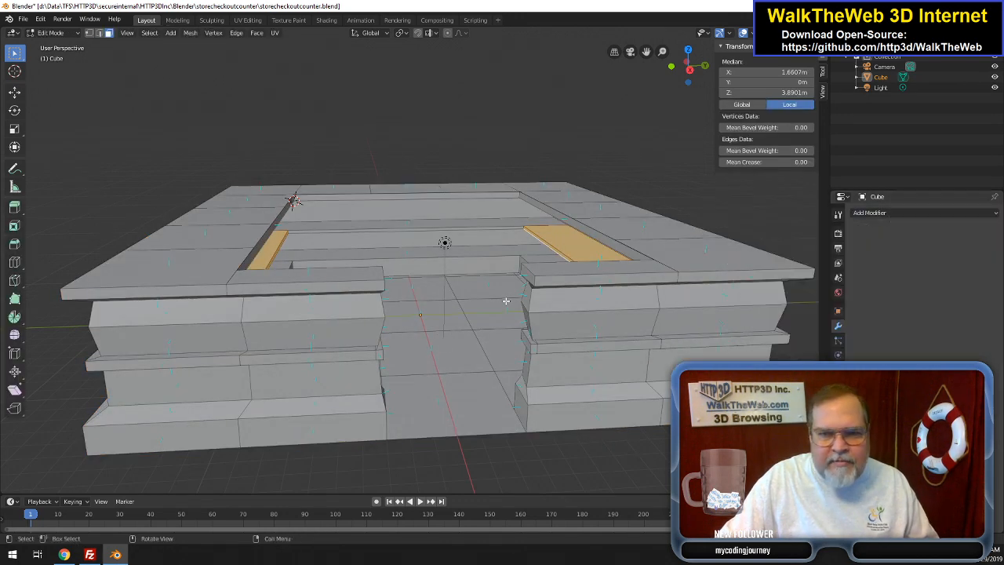
{"action": "key", "text": "a"}
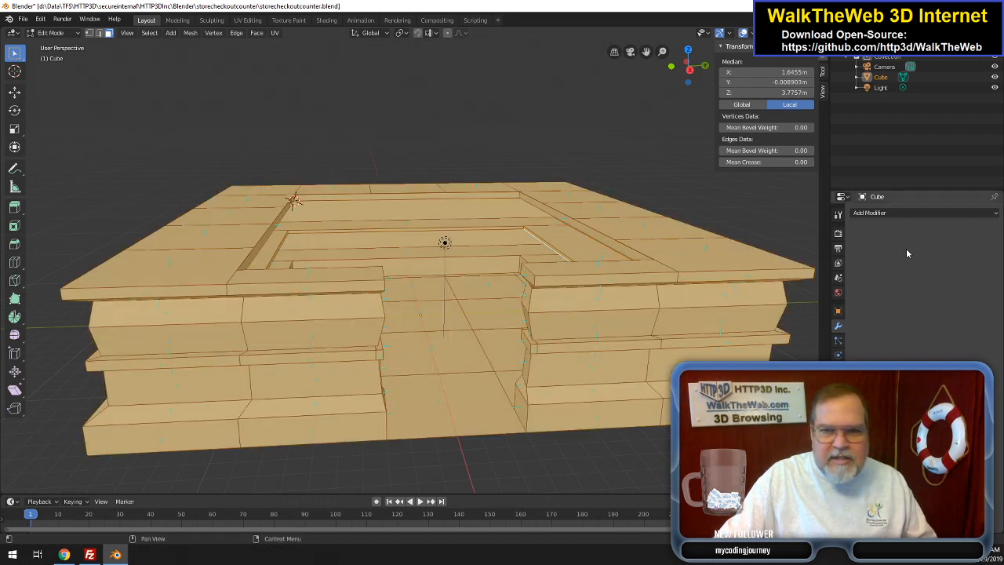
{"action": "left_click", "coordinate": [882, 214]}
{"action": "left_click", "coordinate": [813, 248]}
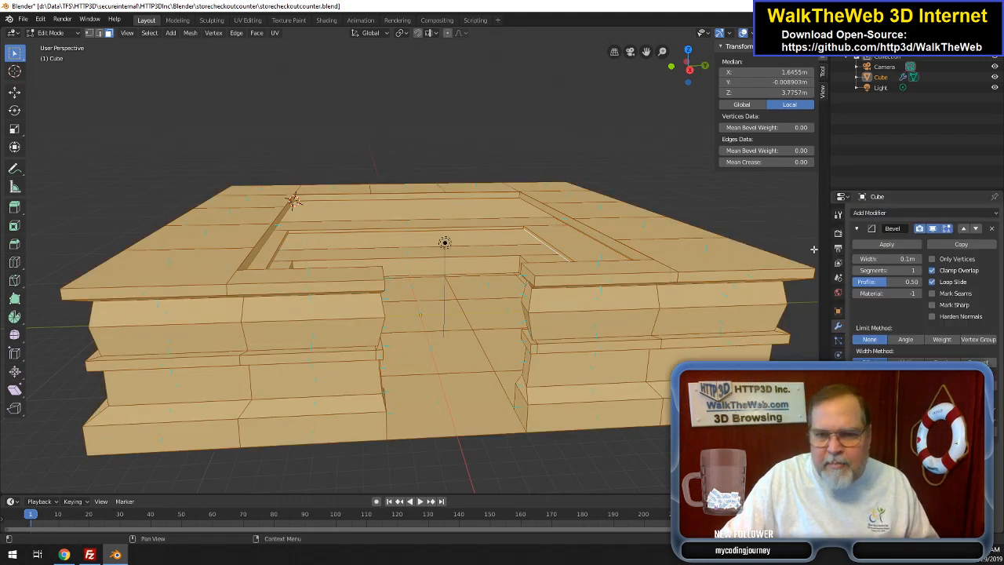
- Set the Bevel modifier to 4 segments and a width of 0.25 m
{"action": "left_click", "coordinate": [918, 271]}
{"action": "left_click", "coordinate": [918, 272]}
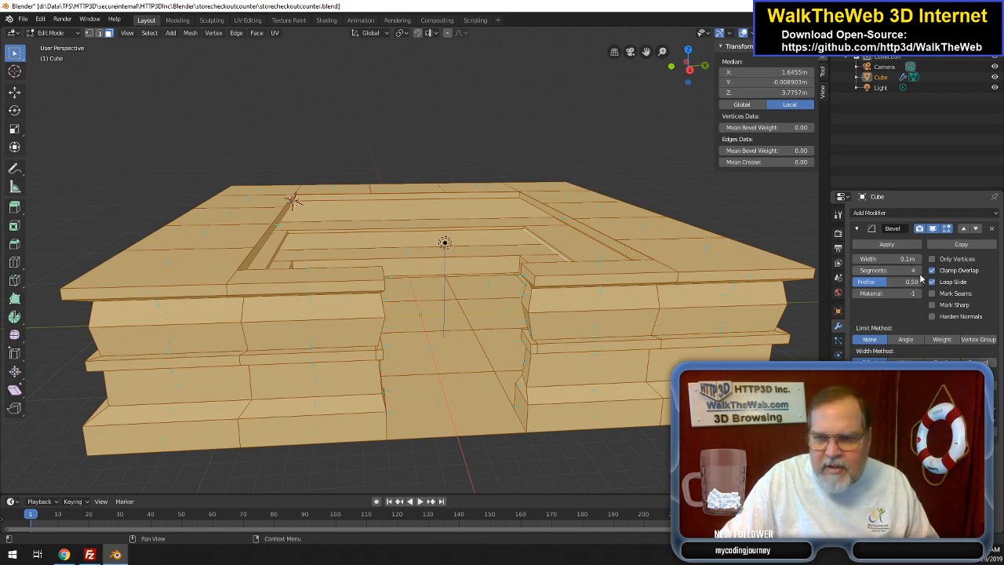
{"action": "left_click", "coordinate": [919, 259]}
{"action": "left_click", "coordinate": [918, 259]}
{"action": "left_click", "coordinate": [918, 260]}
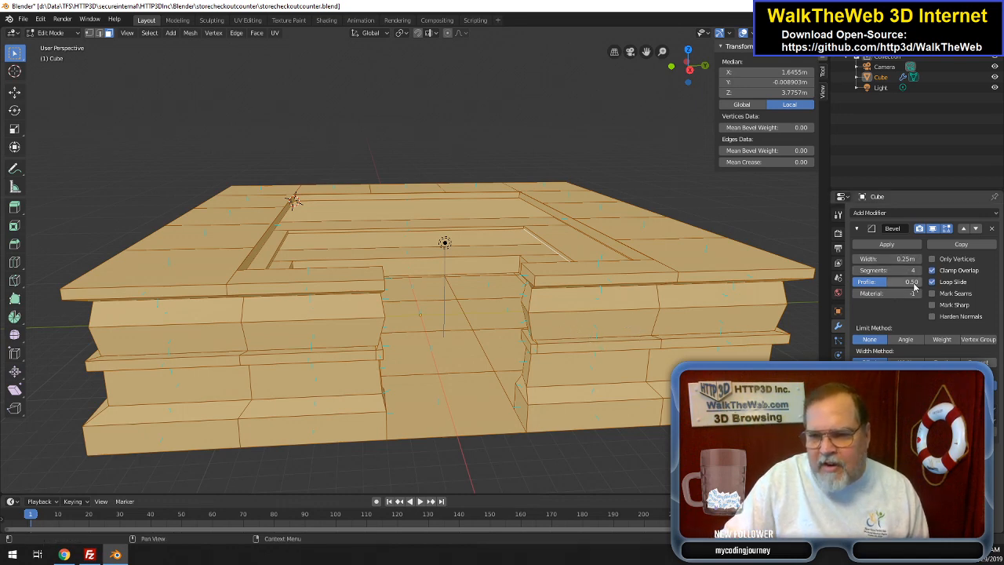
- Set the bevel's profile to 0.40 and its segments to 3, and try to apply the modifier in Edit Mode
{"action": "mouse_move", "coordinate": [898, 281]}
{"action": "left_mouse_down"}
{"action": "mouse_move", "coordinate": [914, 282]}
{"action": "mouse_move", "coordinate": [854, 282]}
{"action": "mouse_move", "coordinate": [889, 271]}
{"action": "left_mouse_up"}
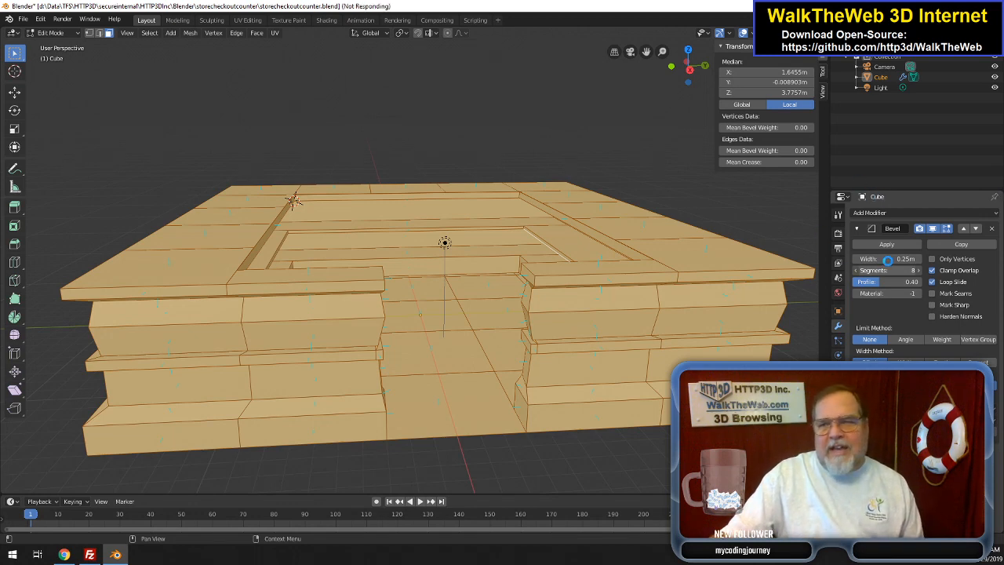
{"action": "mouse_move", "coordinate": [885, 270]}
{"action": "left_mouse_down"}
{"action": "mouse_move", "coordinate": [918, 270]}
{"action": "mouse_move", "coordinate": [903, 271]}
{"action": "left_mouse_up"}
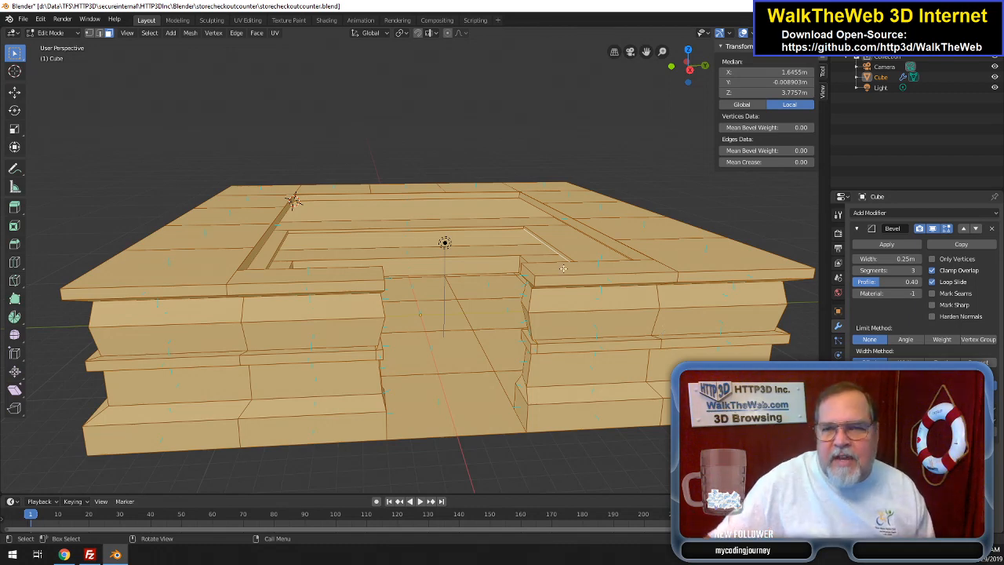
{"action": "left_click", "coordinate": [903, 246]}
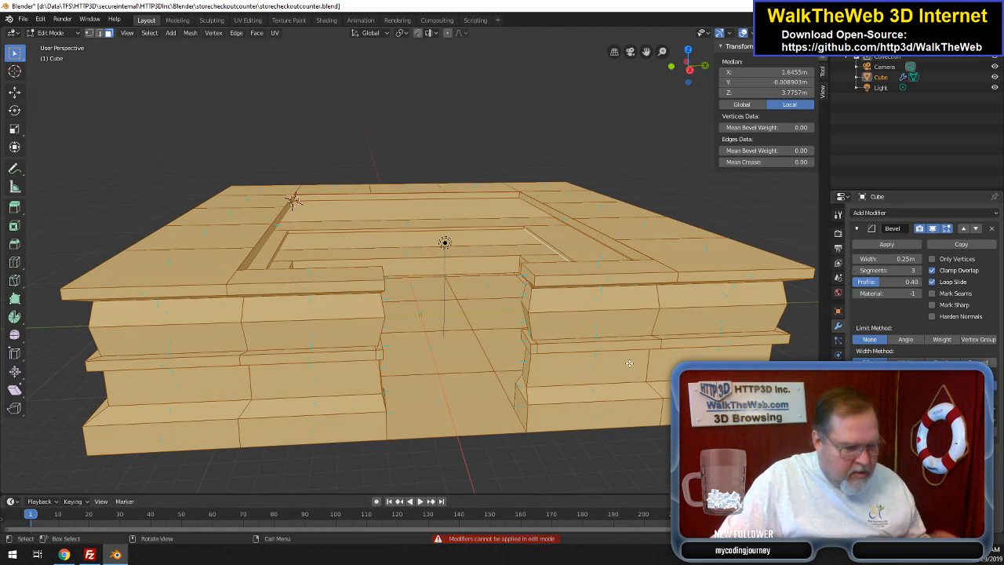
- Return to Object Mode and apply the Bevel modifier with 4 segments, a 0.2 m width and a 0.15 profile
{"action": "key", "text": "Tab"}
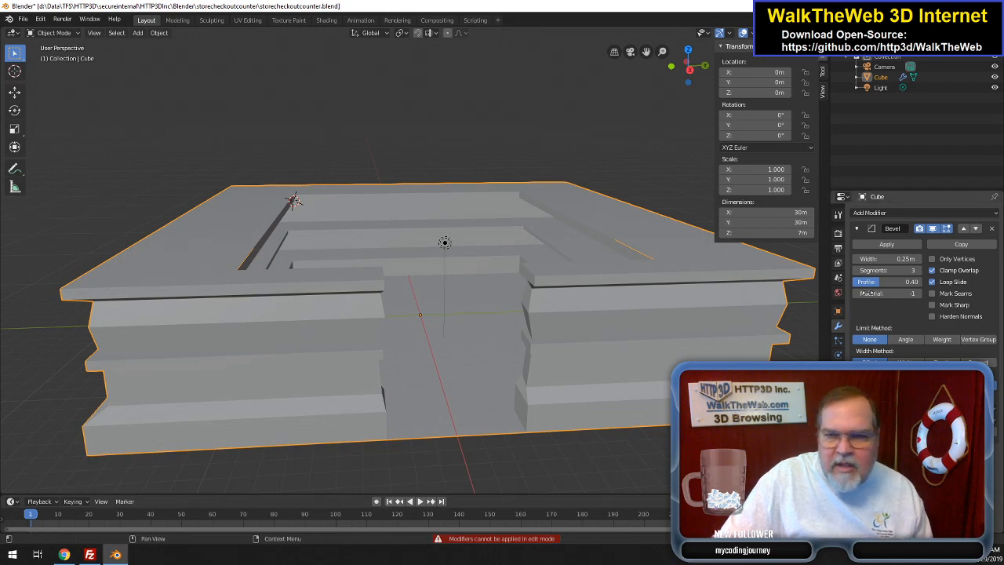
{"action": "left_click_drag", "start_coordinate": [901, 270], "coordinate": [914, 270]}
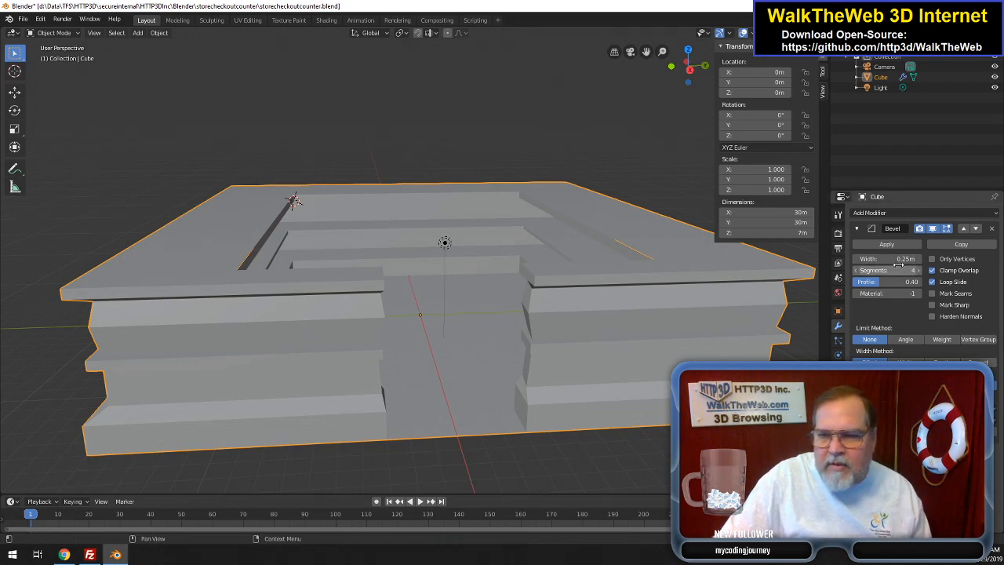
{"action": "left_click_drag", "start_coordinate": [886, 259], "coordinate": [892, 284]}
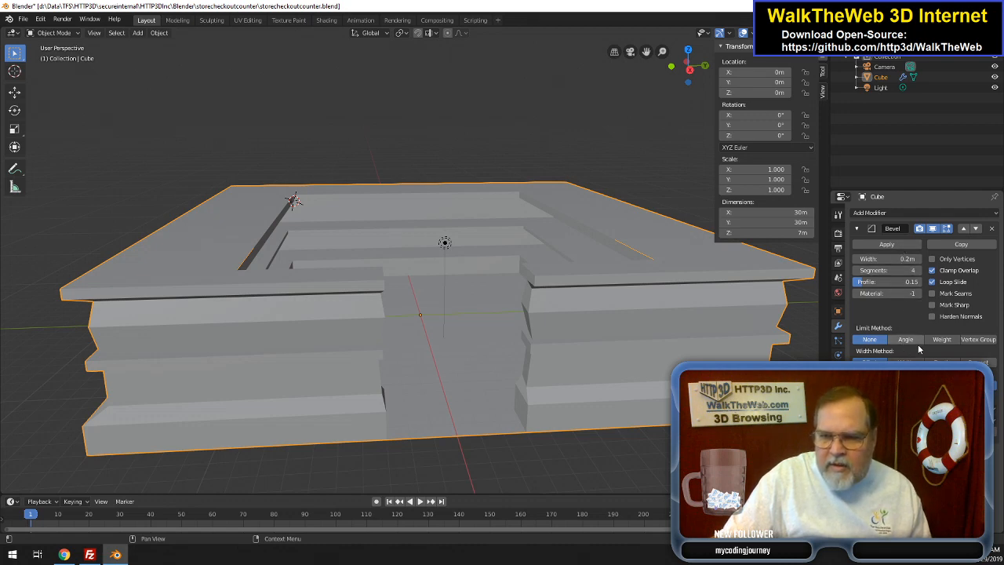
{"action": "left_click", "coordinate": [898, 244]}
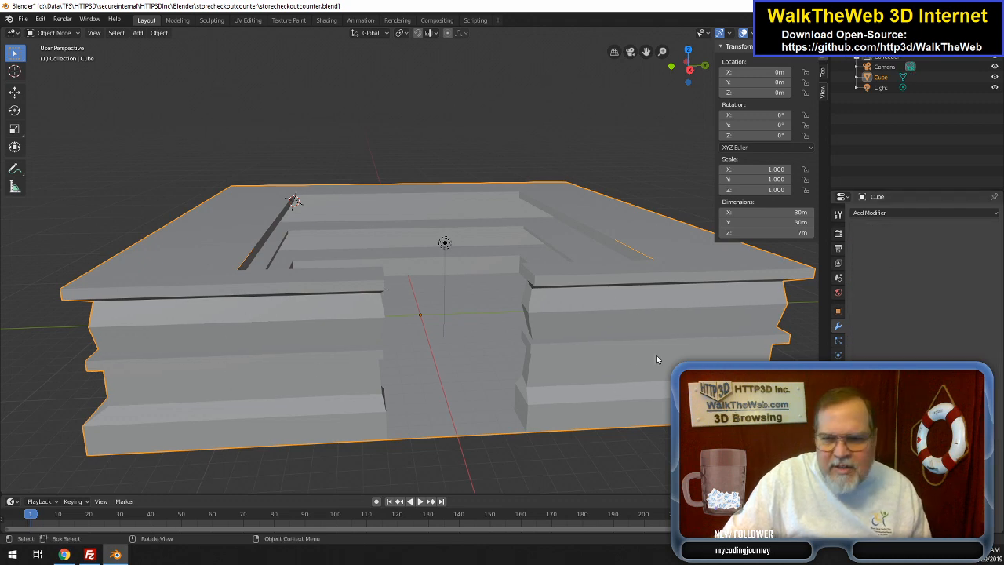
- Bring back the Bevel modifier, set its width to 0.36 m and profile to 0.32, and apply it to the counter
{"action": "left_click", "coordinate": [884, 215]}
{"action": "left_click", "coordinate": [798, 298]}
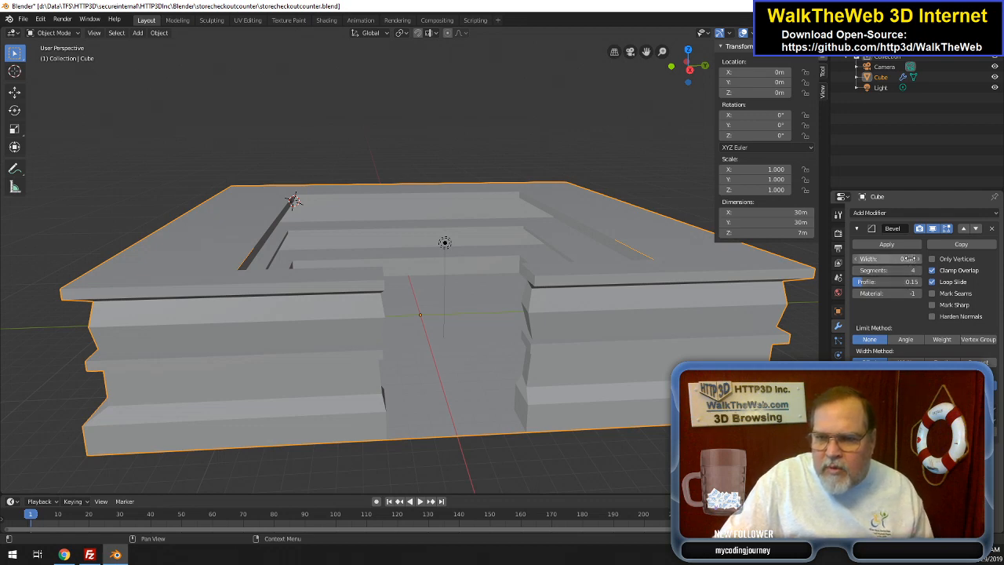
{"action": "left_click_drag", "start_coordinate": [899, 260], "coordinate": [869, 310]}
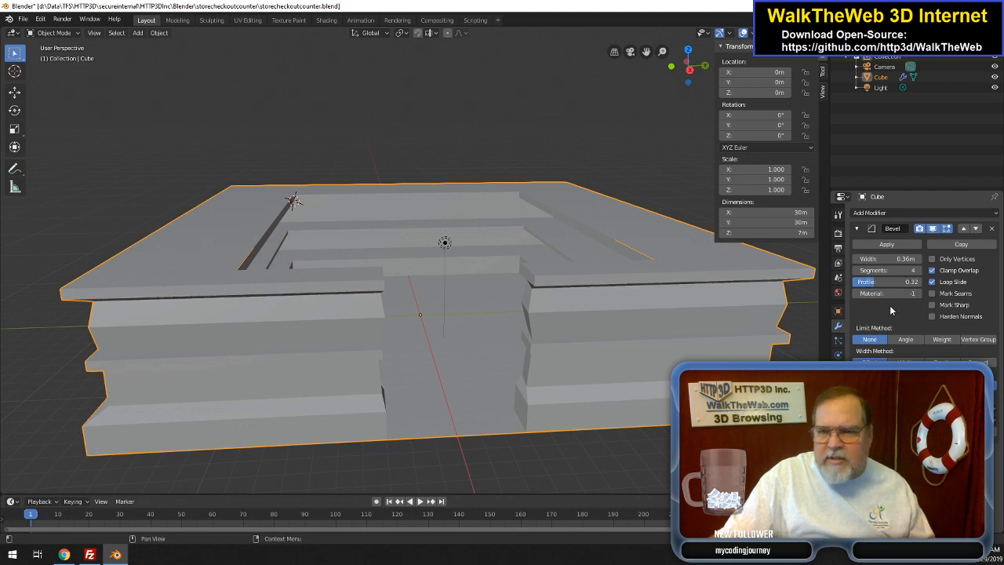
{"action": "left_click", "coordinate": [886, 245]}
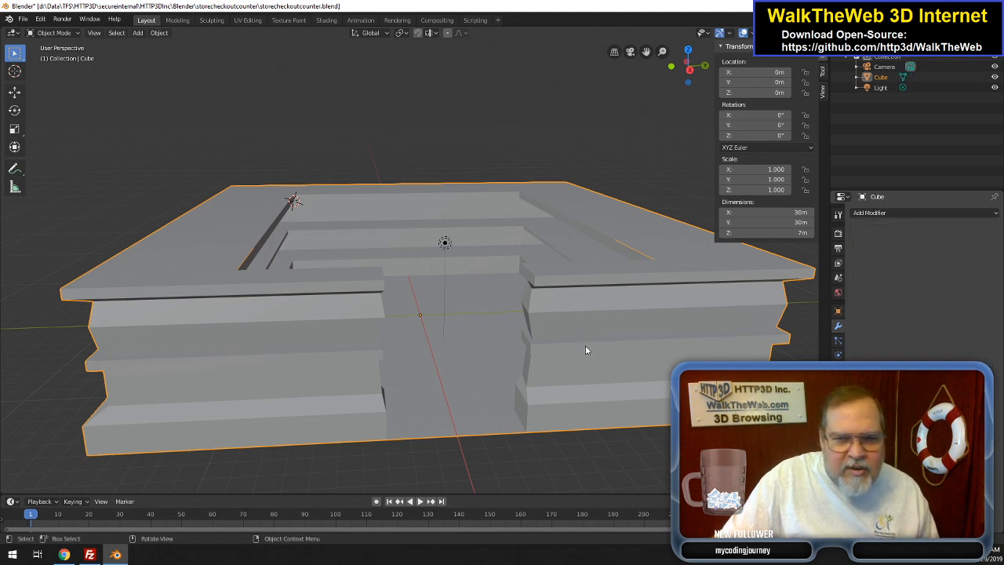
- Inspect the counter's edges around the entrance and inner shelves, and enter Edit Mode on its mesh
{"action": "scroll", "coordinate": [262, 330], "scroll_direction": "up", "scroll_amount": 3}
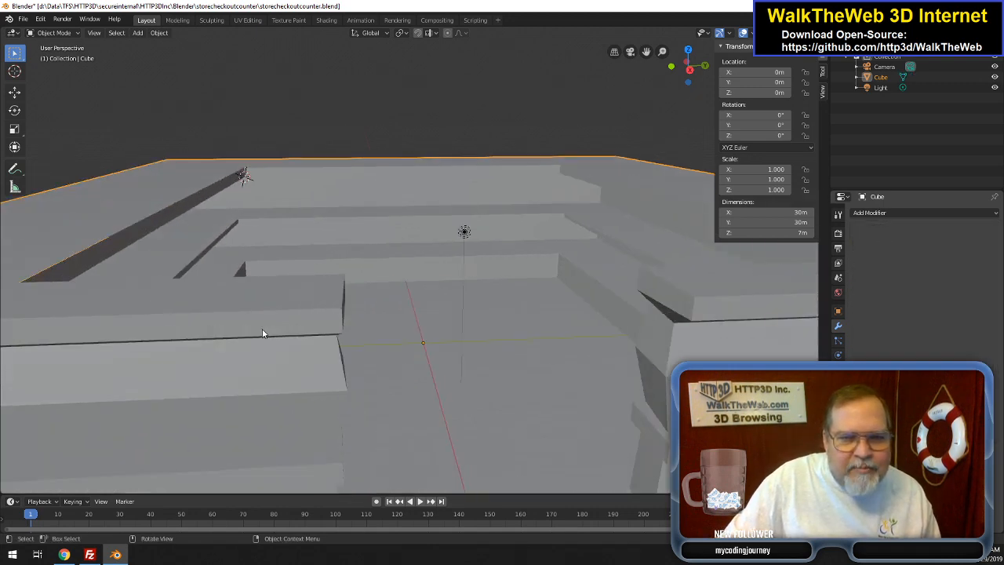
{"action": "scroll", "coordinate": [262, 329], "scroll_direction": "up", "scroll_amount": 1}
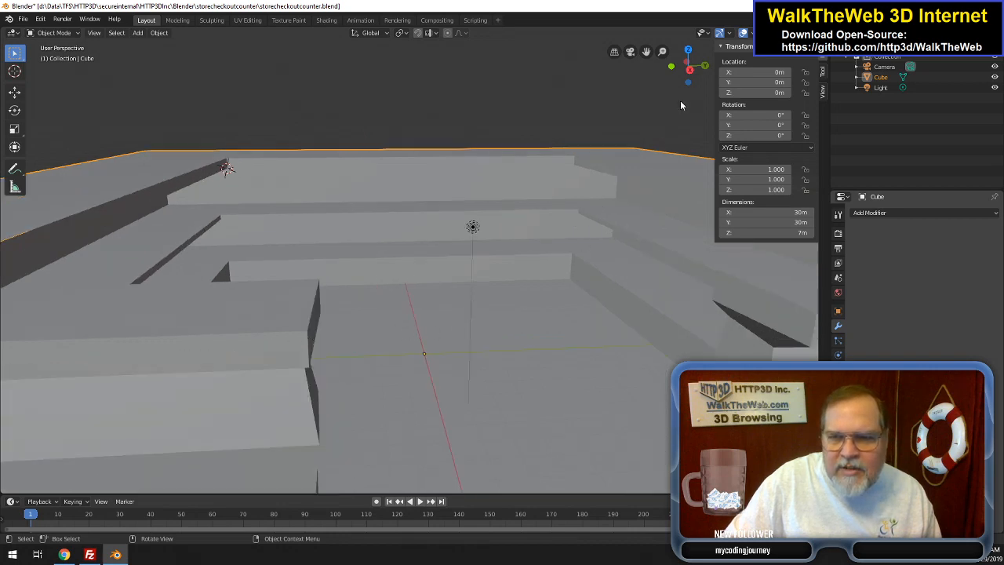
{"action": "mouse_move", "coordinate": [690, 69]}
{"action": "left_mouse_down"}
{"action": "mouse_move", "coordinate": [797, 69]}
{"action": "mouse_move", "coordinate": [715, 98]}
{"action": "mouse_move", "coordinate": [694, 73]}
{"action": "left_mouse_up"}
{"action": "scroll", "coordinate": [623, 254], "scroll_direction": "down", "scroll_amount": 3}
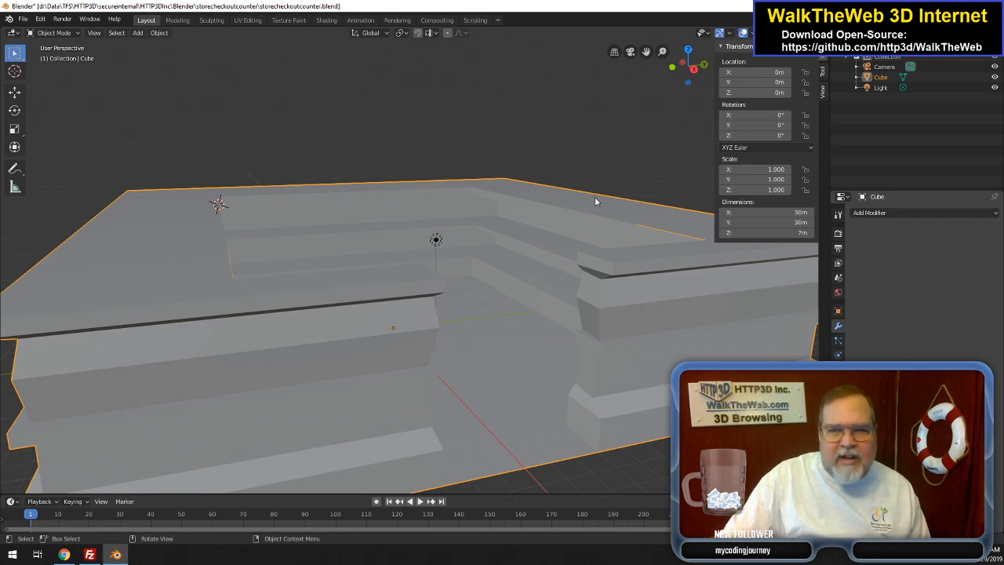
{"action": "key", "text": "Tab"}
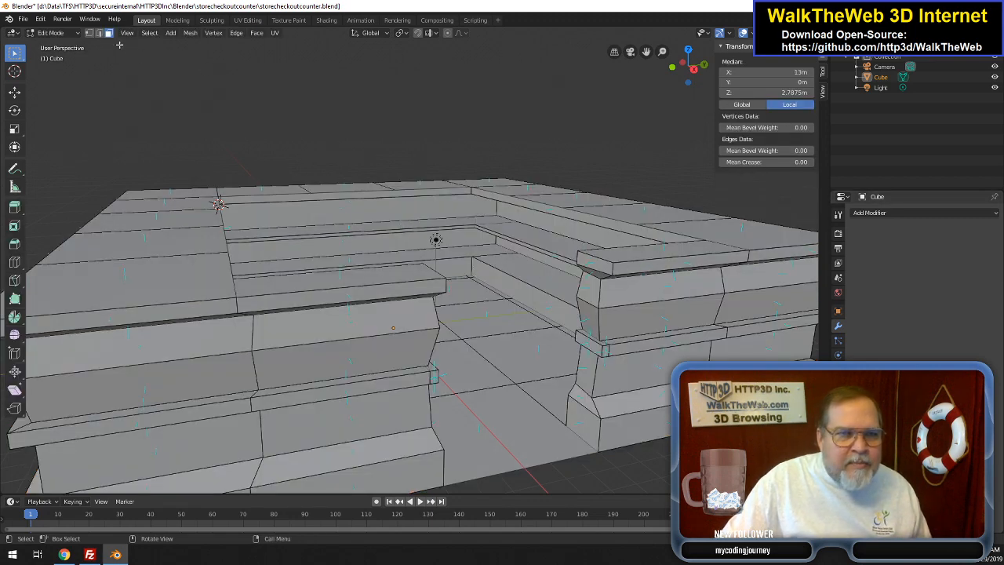
{"action": "left_click", "coordinate": [89, 33]}
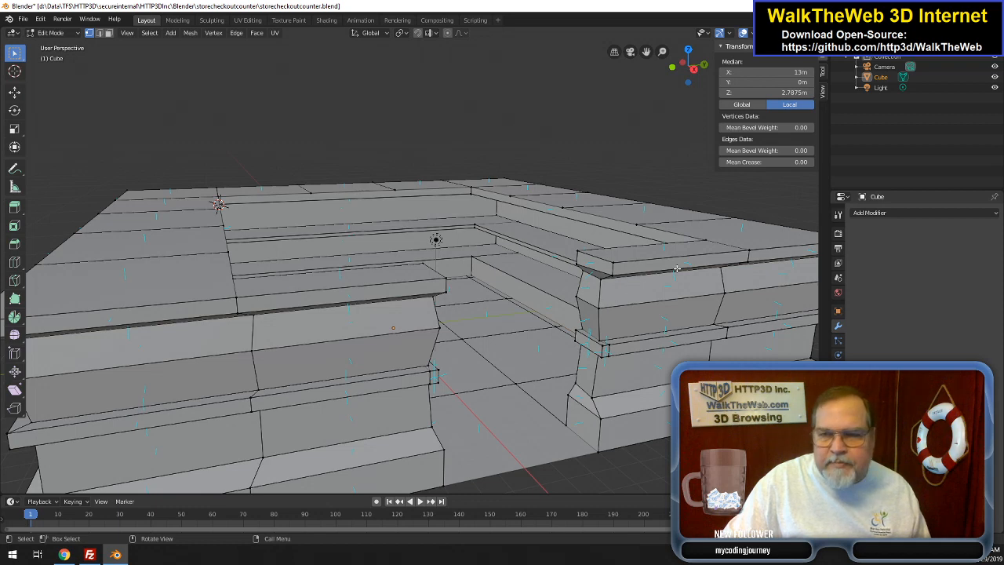
{"action": "left_click", "coordinate": [885, 216]}
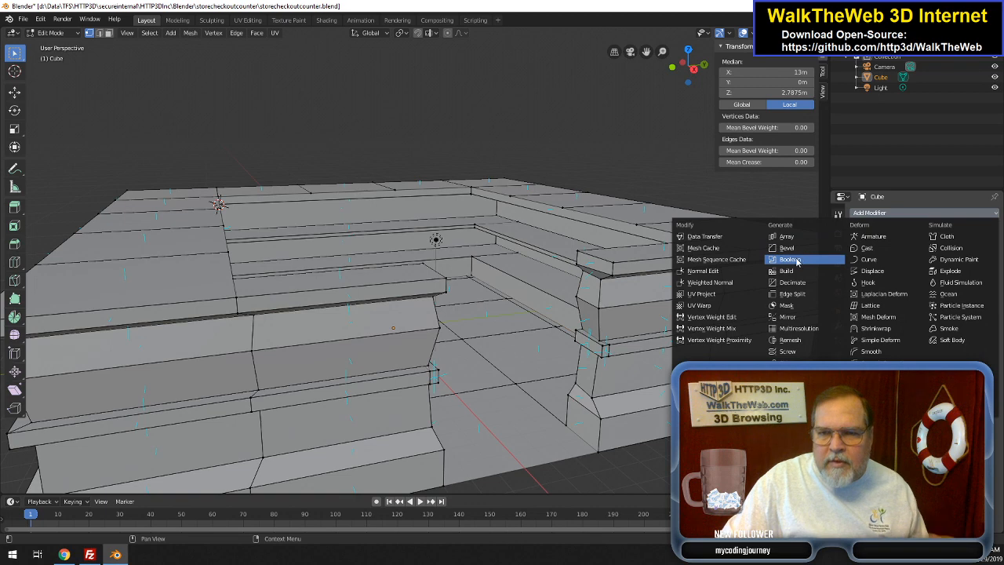
{"action": "key", "text": "Escape"}
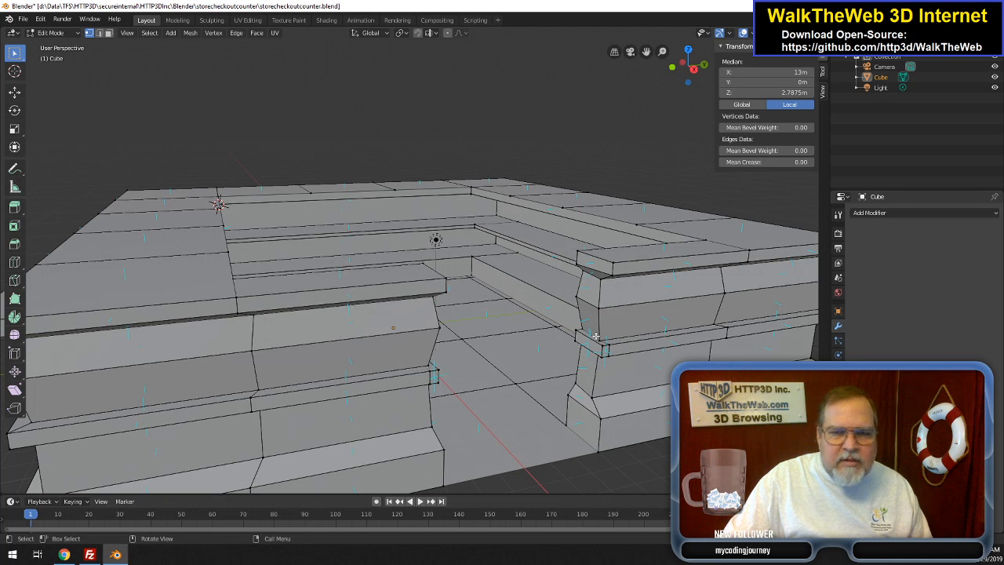
- Select the narrow middle ledge's faces on both sides of the entrance and along the counter's front in face select mode
{"action": "key", "text": "3"}
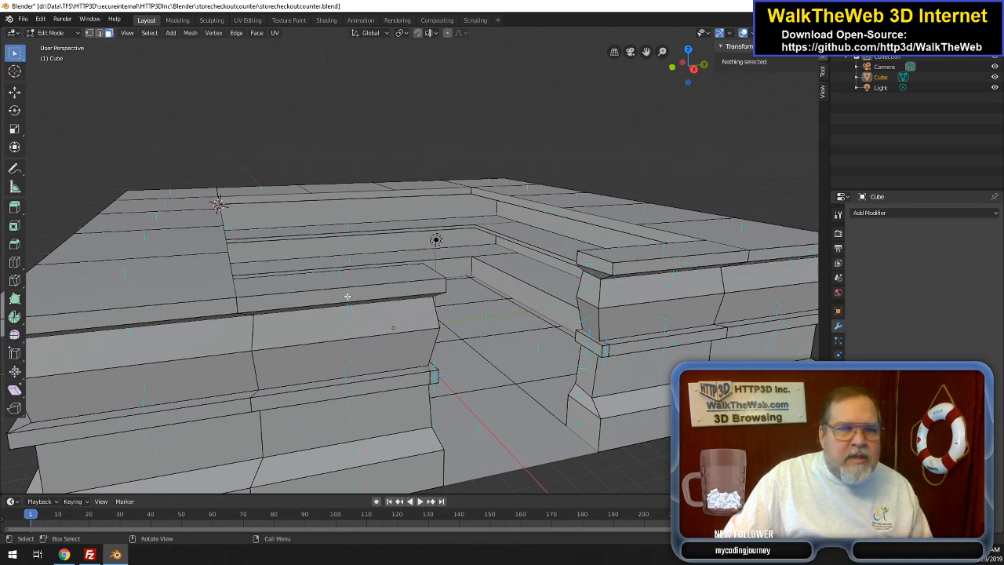
{"action": "left_click", "coordinate": [586, 345]}
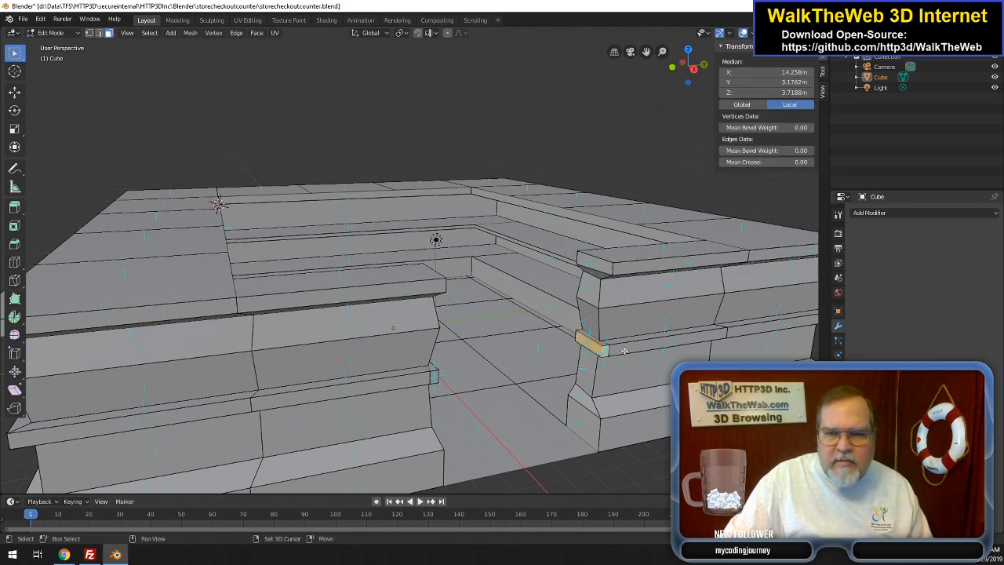
{"action": "left_click", "coordinate": [717, 339], "text": "shift"}
{"action": "left_click", "coordinate": [754, 329], "text": "shift"}
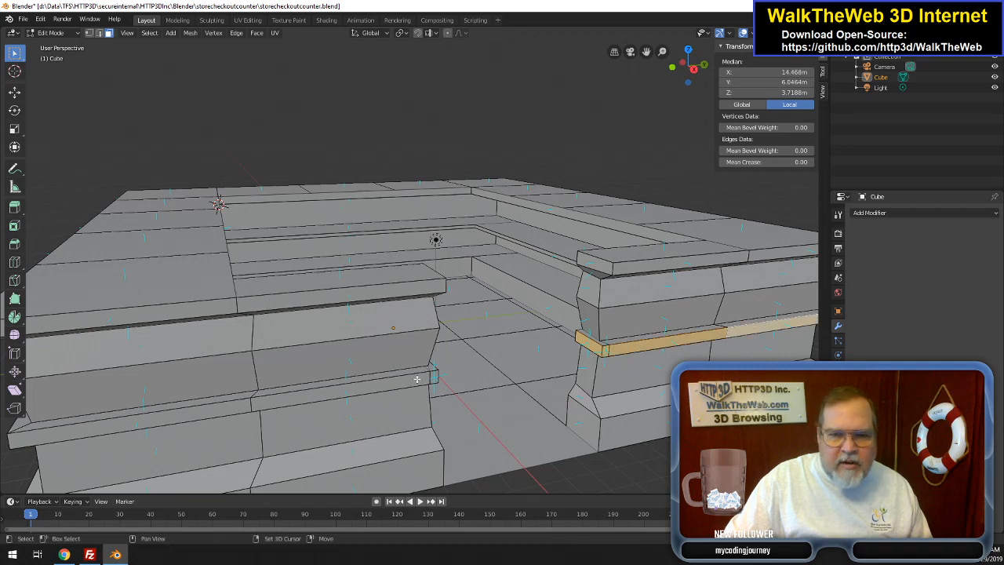
{"action": "left_click", "coordinate": [428, 378], "text": "shift"}
{"action": "left_click", "coordinate": [436, 376], "text": "shift"}
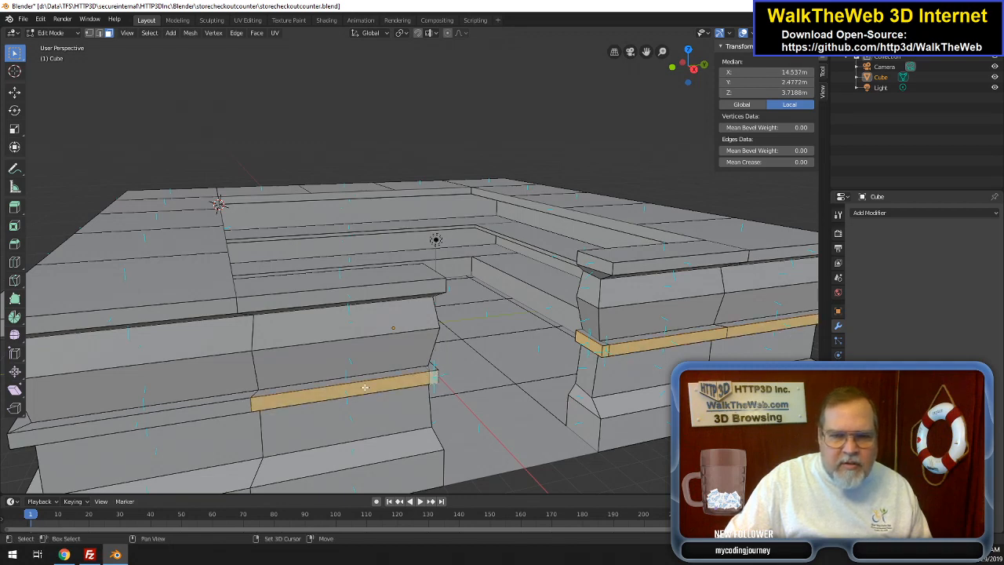
{"action": "left_click", "coordinate": [214, 411], "text": "shift"}
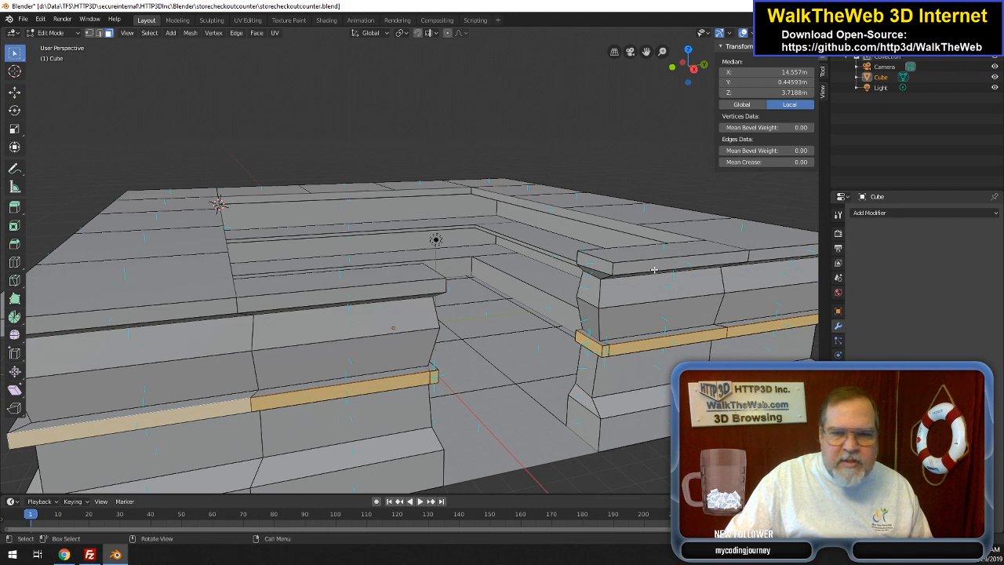
- Add a Bevel modifier to the counter and set its width to 0.01 m
{"action": "left_click", "coordinate": [872, 214]}
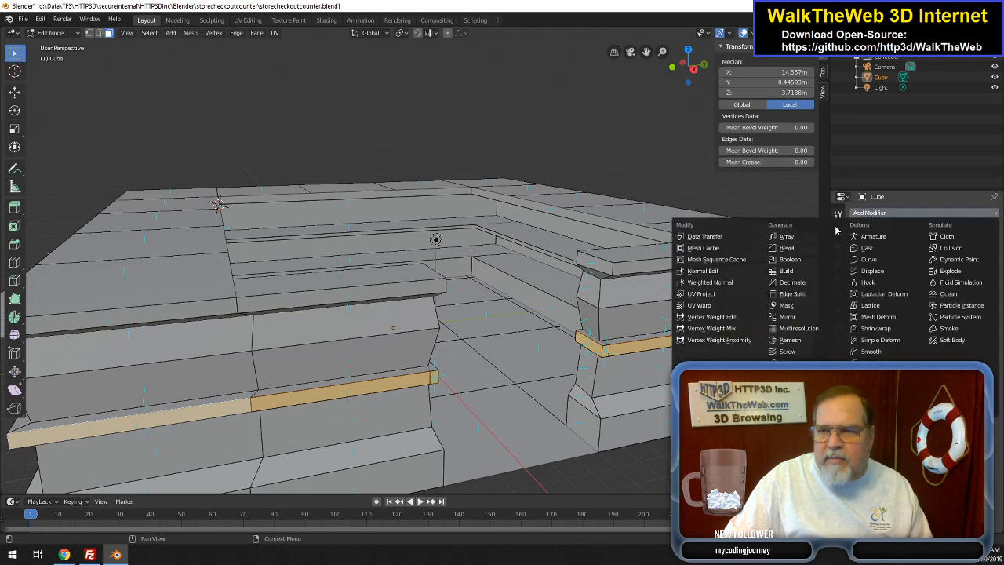
{"action": "left_click", "coordinate": [802, 248]}
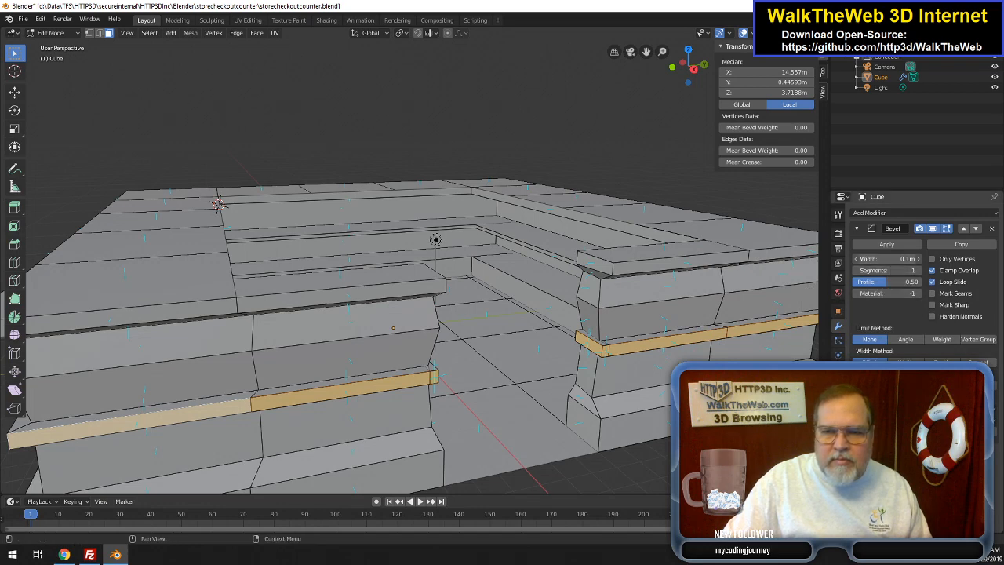
{"action": "mouse_move", "coordinate": [895, 260]}
{"action": "left_mouse_down"}
{"action": "mouse_move", "coordinate": [872, 260]}
{"action": "mouse_move", "coordinate": [887, 270]}
{"action": "left_mouse_up"}
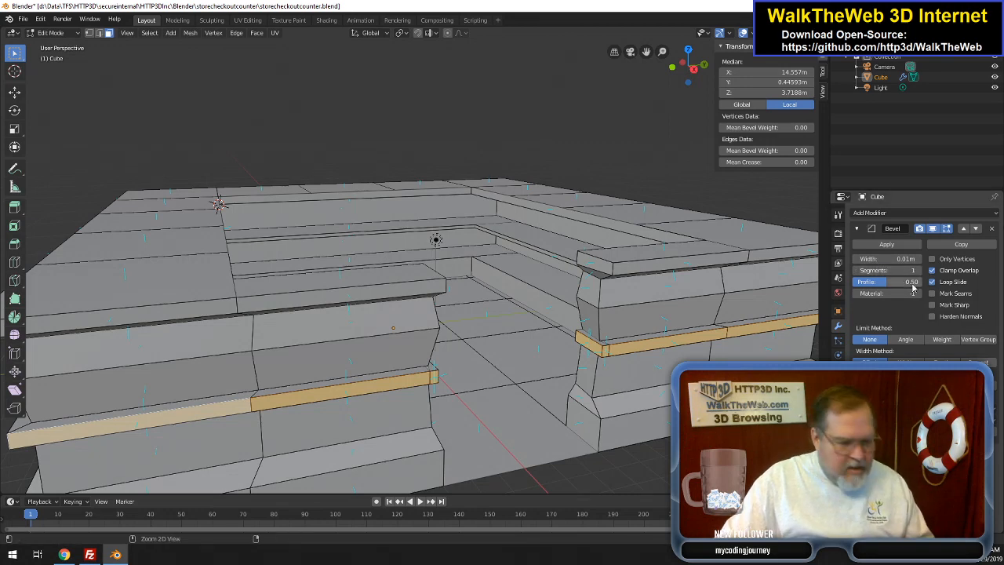
- Undo the ledge face selections and remove the new Bevel modifier from the counter
{"action": "key", "text": "ctrl+z"}
{"action": "key", "text": "ctrl+z"}
{"action": "key", "text": "ctrl+z"}
{"action": "key", "text": "ctrl+z"}
{"action": "key", "text": "ctrl+z"}
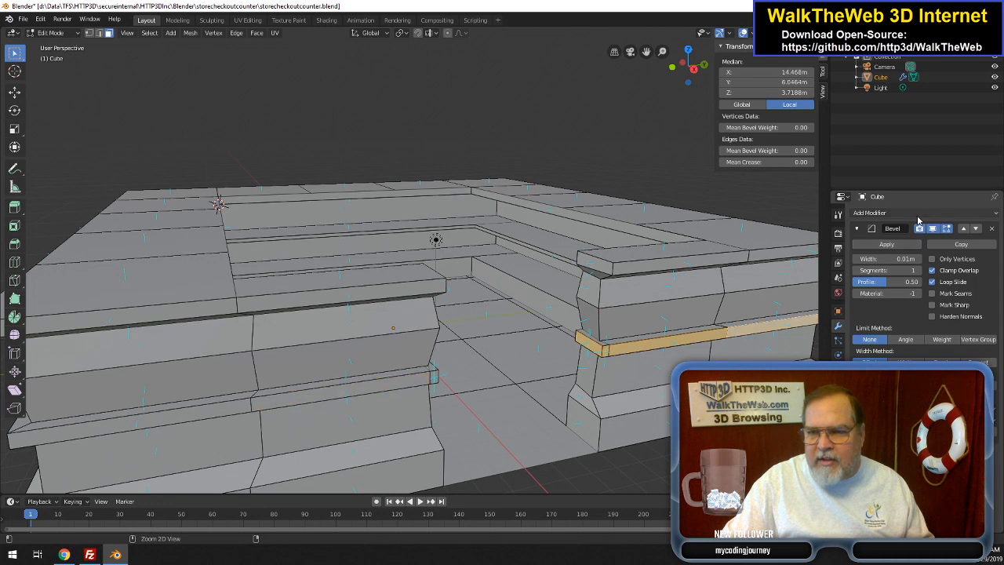
{"action": "key", "text": "ctrl+z"}
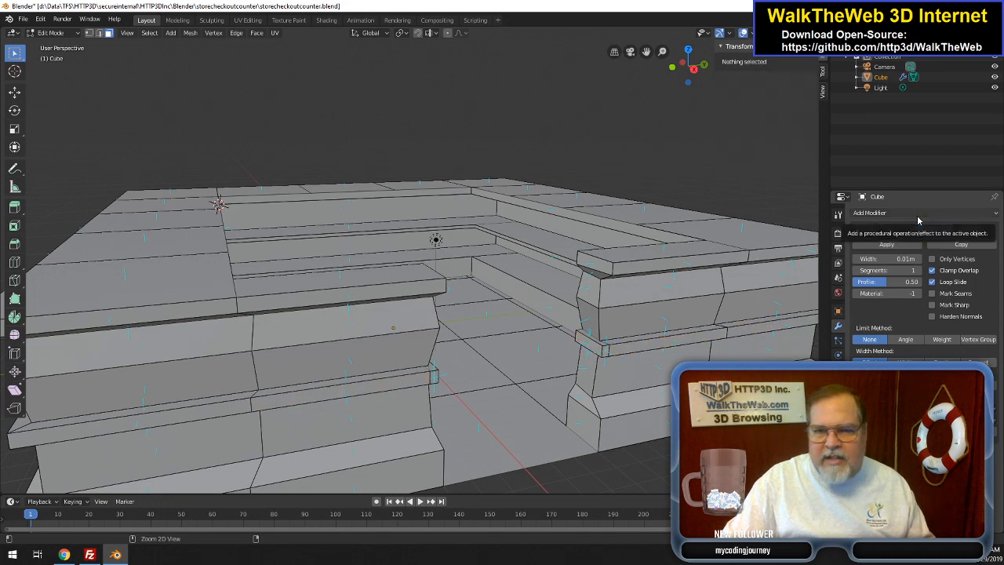
{"action": "key", "text": "ctrl+z"}
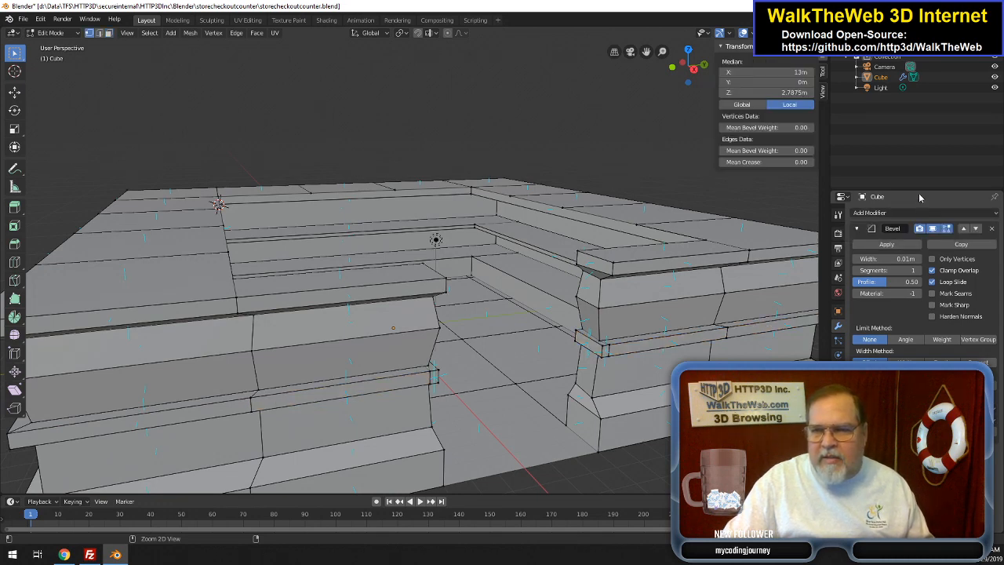
{"action": "left_click", "coordinate": [991, 228]}
- Undo the earlier Bevel modifier changes in Object Mode until the modifier is gone, and deselect the counter's whole mesh in Edit Mode
{"action": "key", "text": "Tab"}
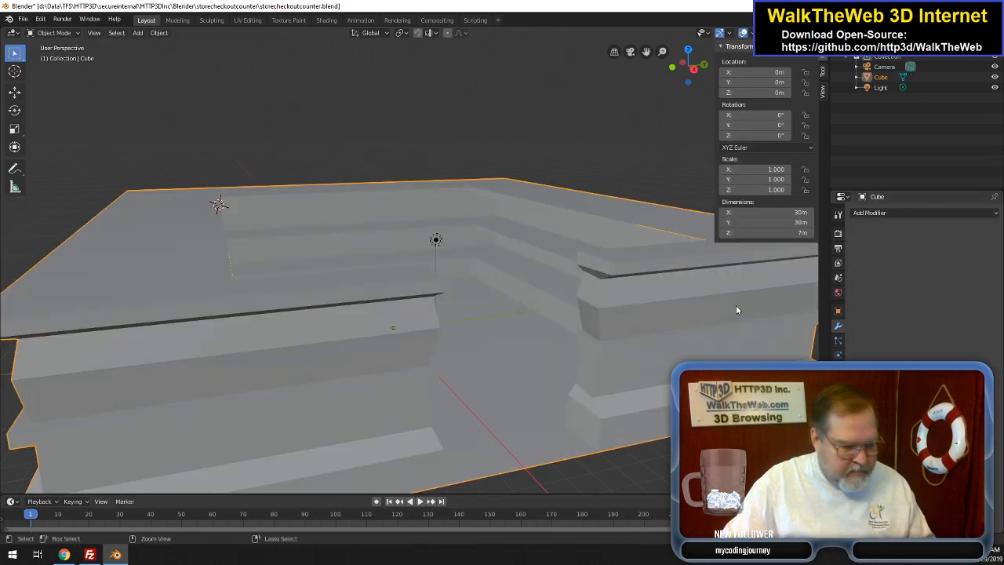
{"action": "key", "text": "Tab"}
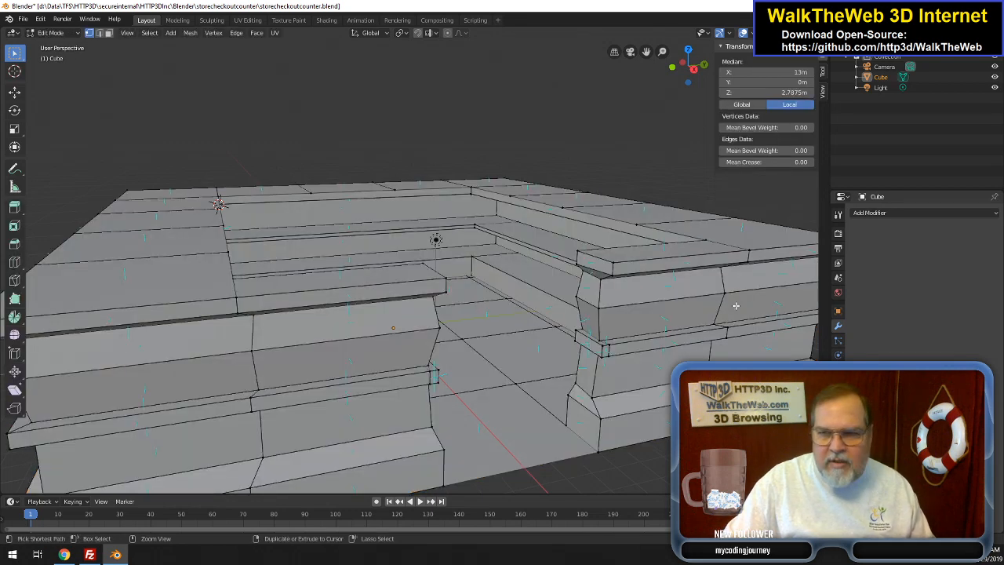
{"action": "key", "text": "Tab"}
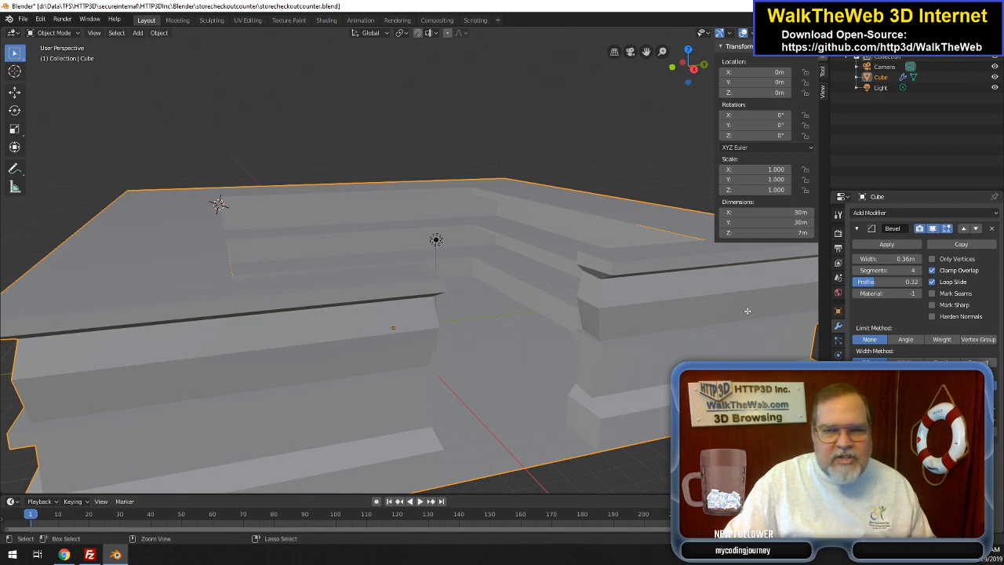
{"action": "key", "text": "ctrl+z"}
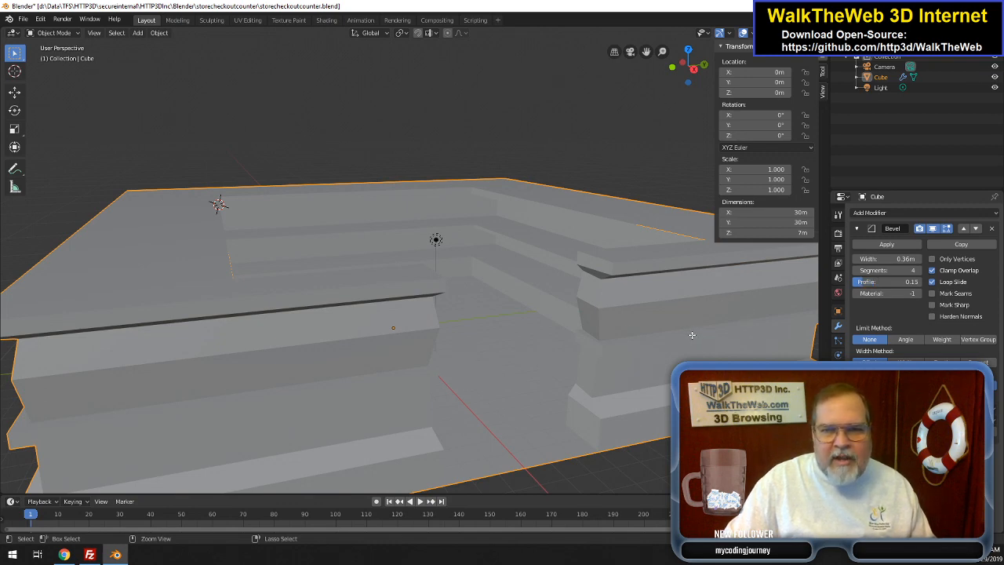
{"action": "key", "text": "ctrl+z"}
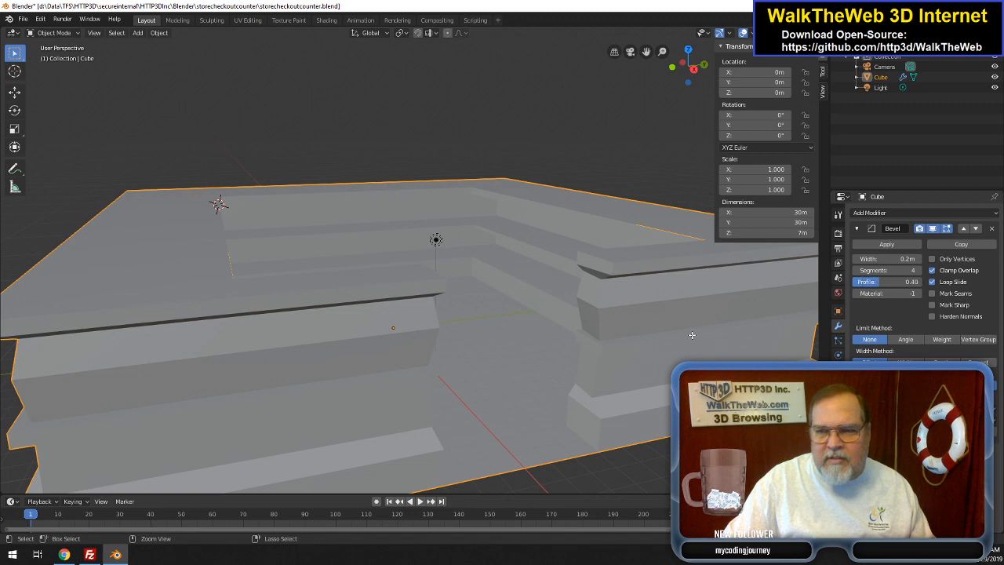
{"action": "key", "text": "Tab"}
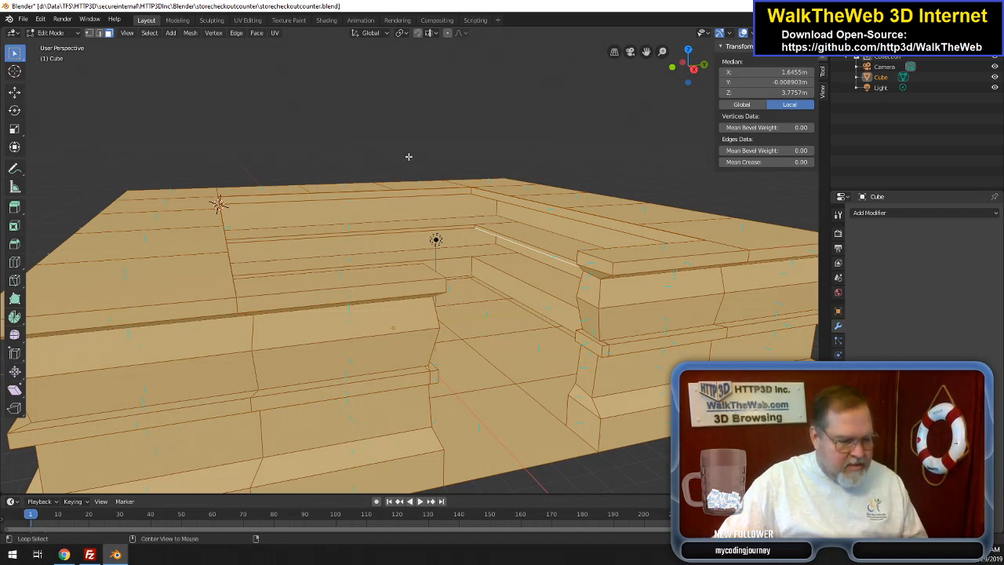
{"action": "key", "text": "alt+a"}
{"action": "scroll", "coordinate": [425, 179], "scroll_direction": "down", "scroll_amount": 2}
{"action": "scroll", "coordinate": [432, 189], "scroll_direction": "up", "scroll_amount": 1}
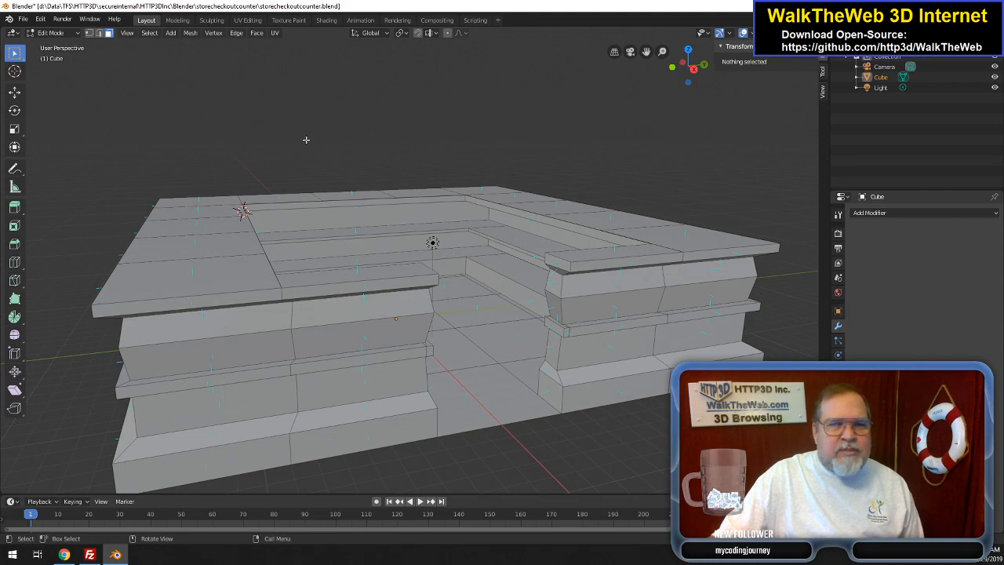
- Switch to the WalkTheWeb page in Chrome, examine the exported checkout counter from its entrance corner, and return to Blender
{"action": "left_click", "coordinate": [65, 554]}
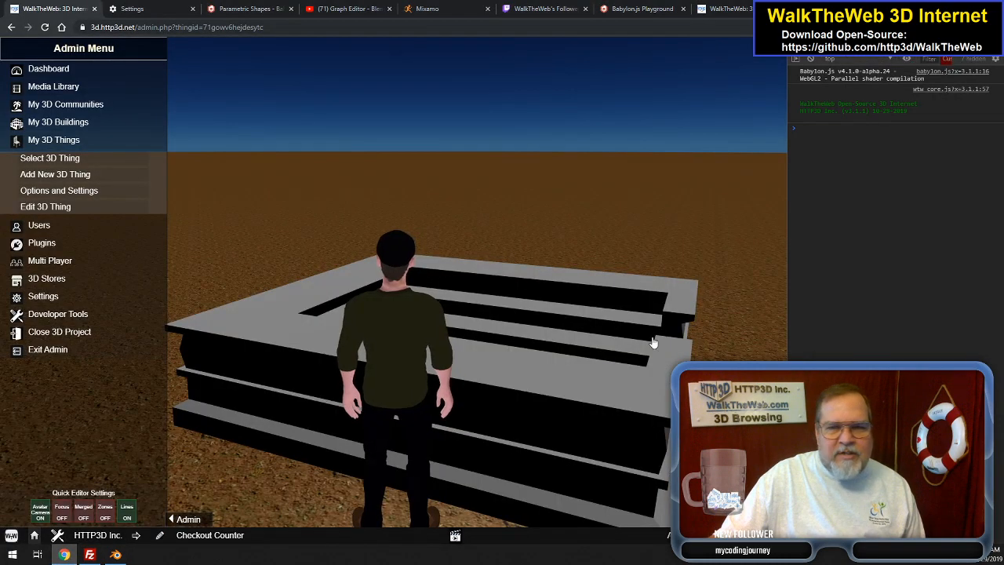
{"action": "left_click_drag", "start_coordinate": [628, 316], "coordinate": [251, 197]}
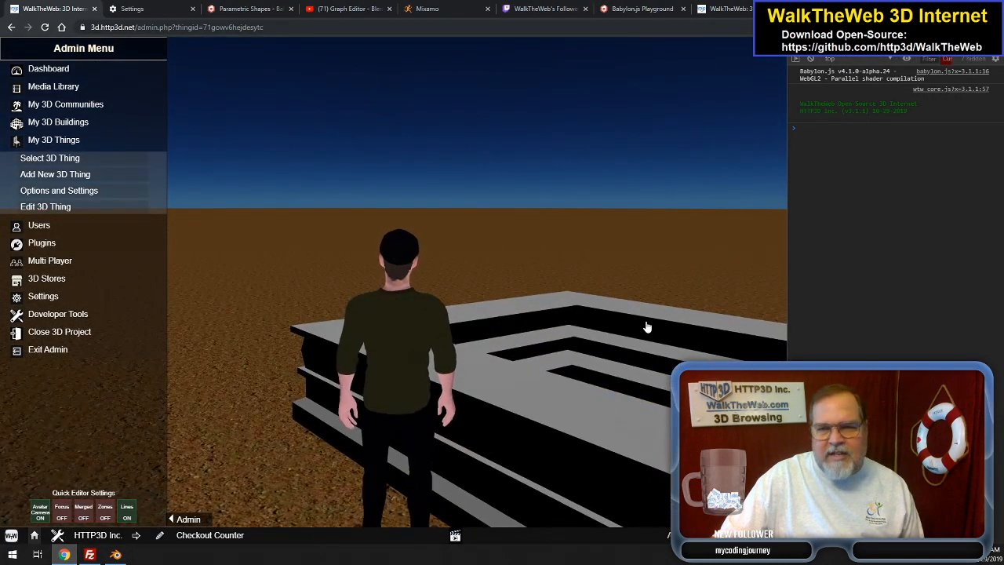
{"action": "key", "text": "s"}
{"action": "left_click_drag", "start_coordinate": [654, 335], "coordinate": [698, 341]}
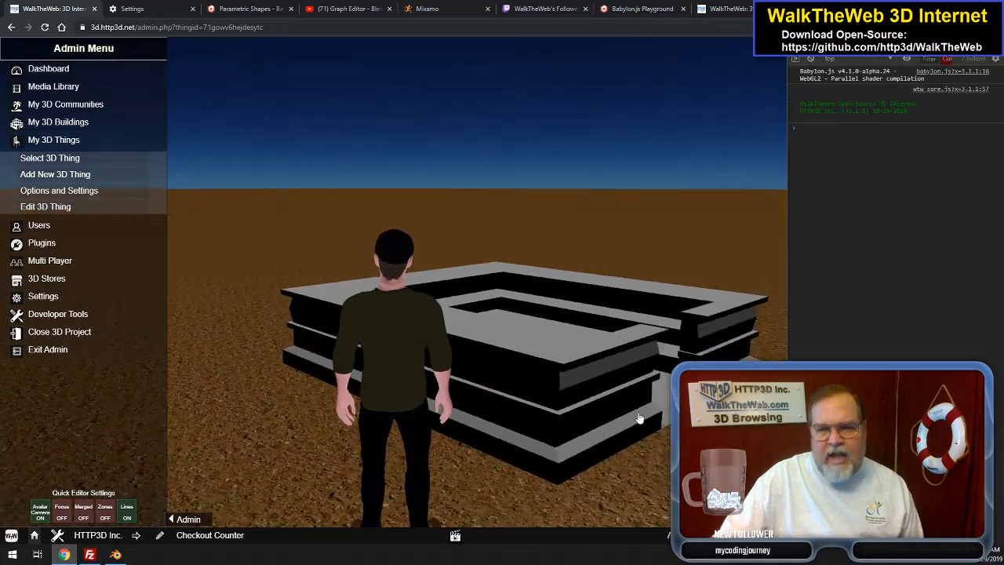
{"action": "left_click", "coordinate": [116, 555]}
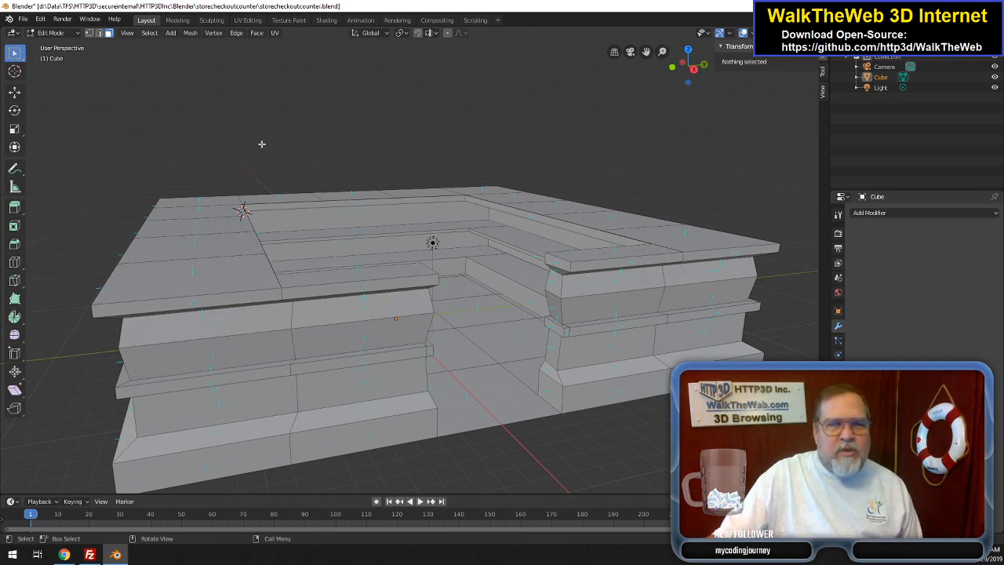
- Compare the exported counter in Chrome with the checkout counter in the LivingWell911 3D store
{"action": "left_click", "coordinate": [64, 554]}
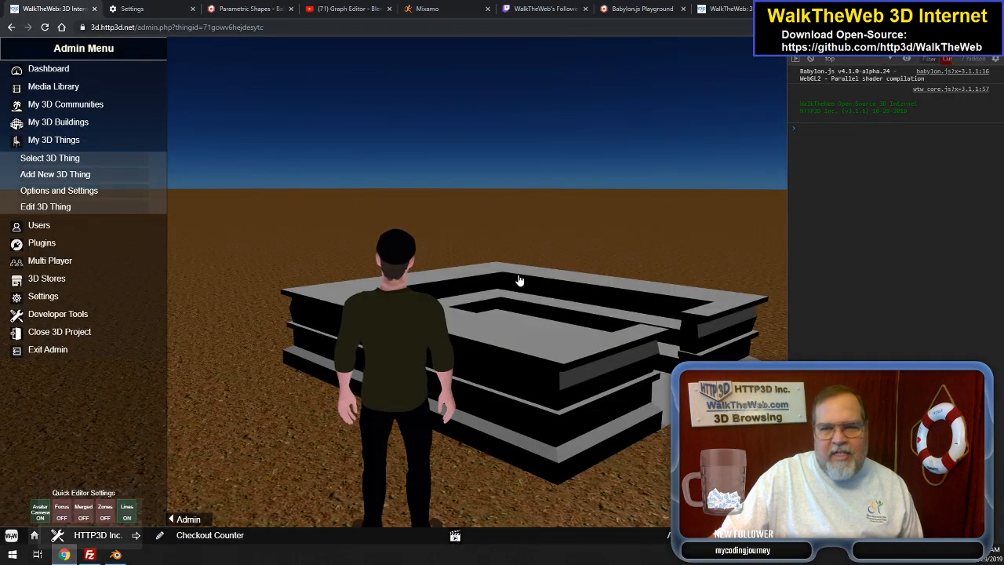
{"action": "left_click", "coordinate": [730, 9]}
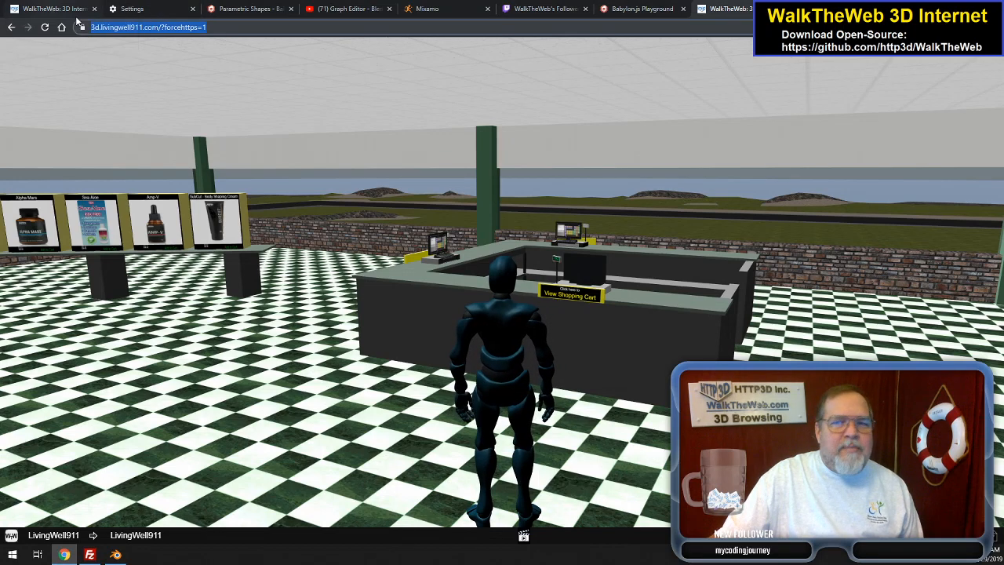
{"action": "left_click", "coordinate": [52, 10]}
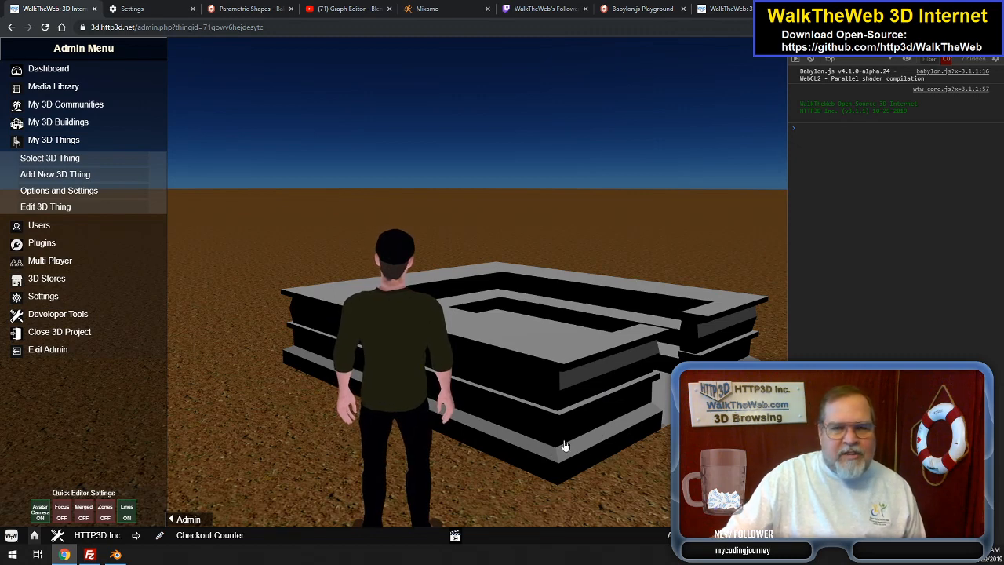
{"action": "mouse_move", "coordinate": [110, 559]}
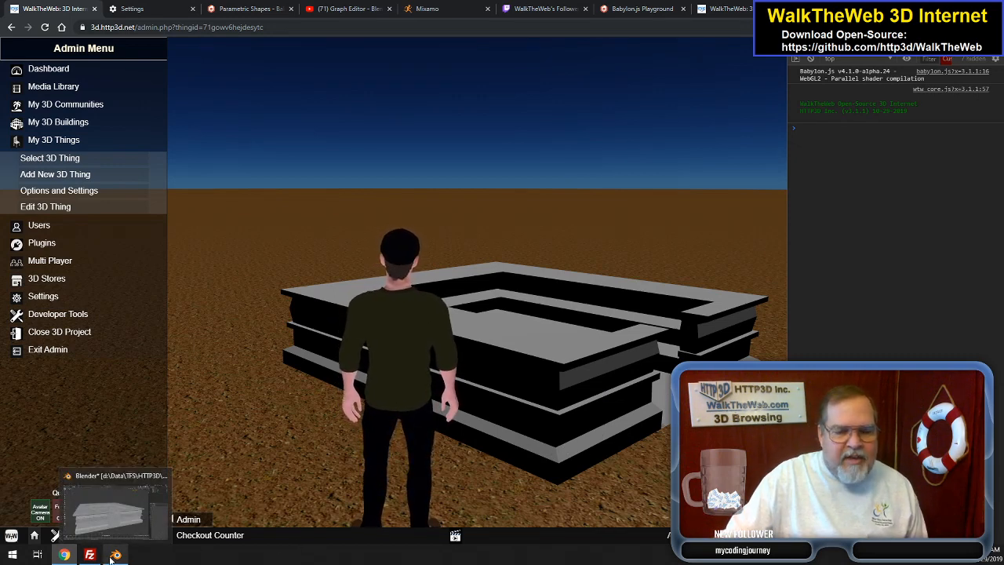